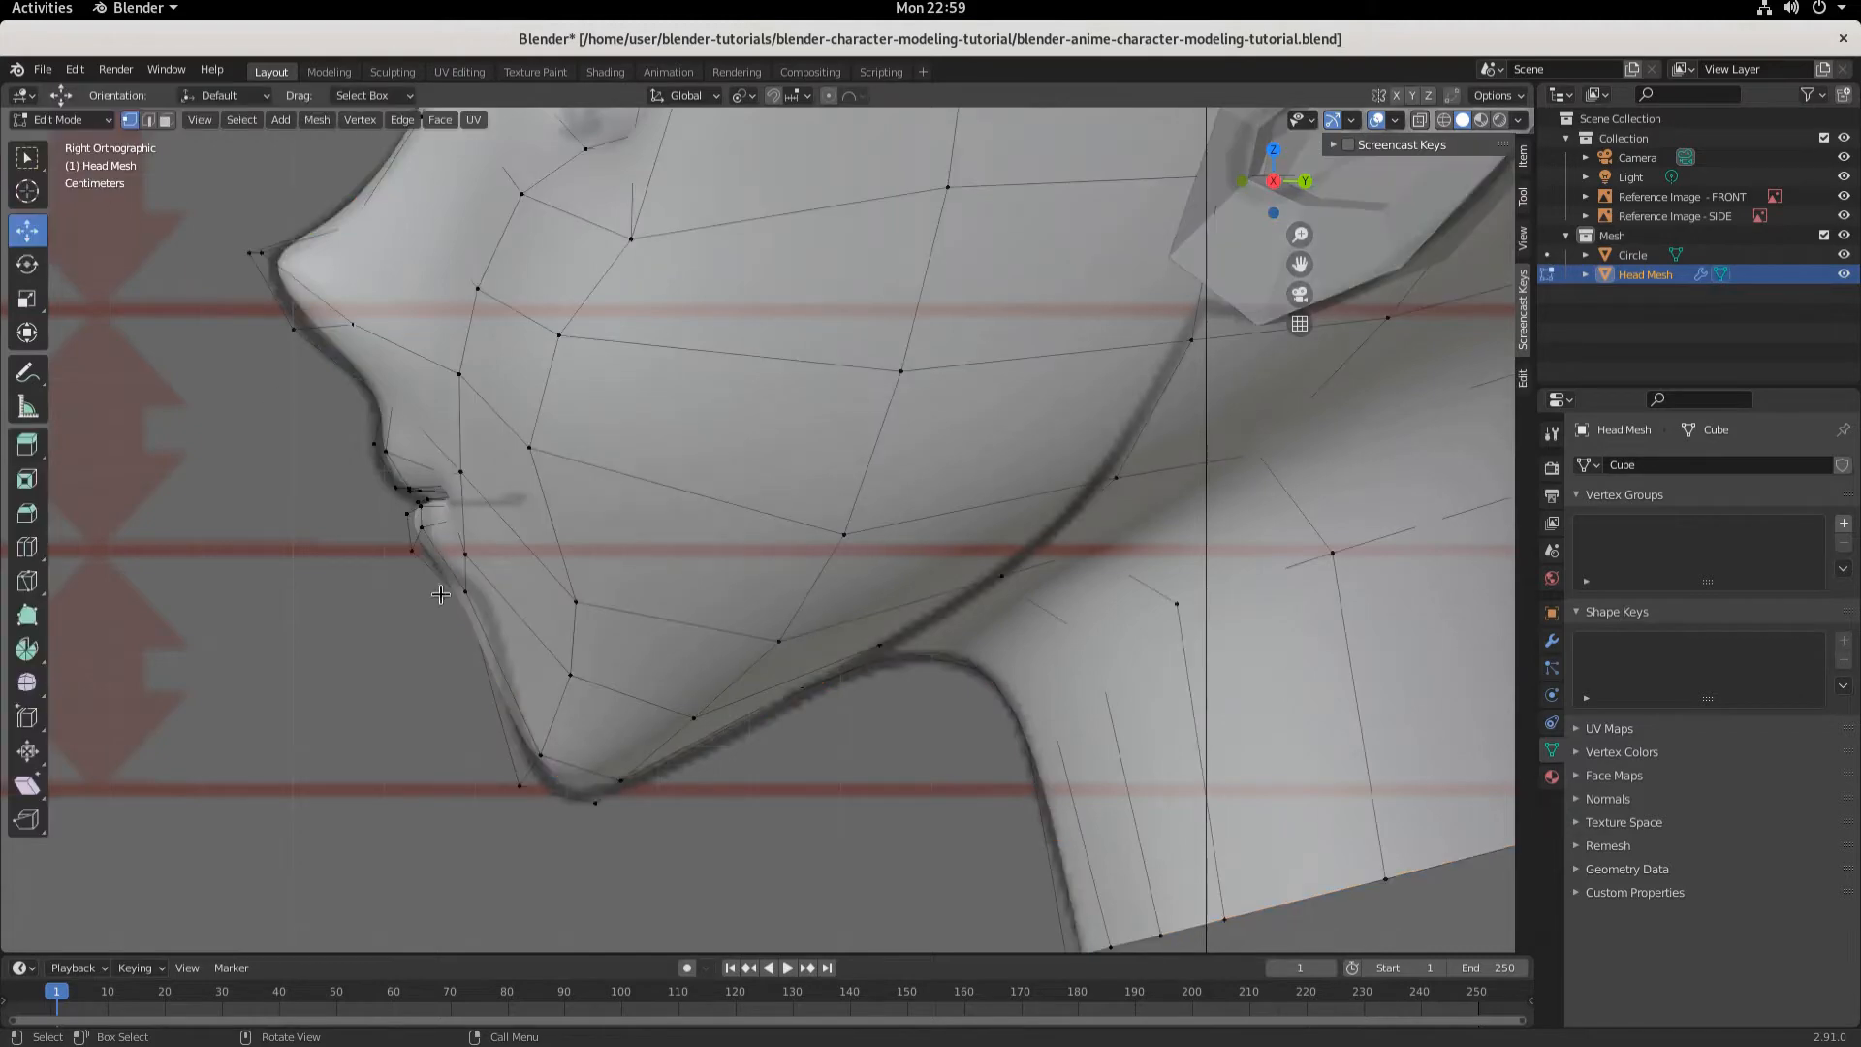
- Select the chin vertex and compare it with the reference from perspective, front and side views
left_click(482, 623)
middle_click_drag(457, 689, 354, 563)
left_click(250, 516)
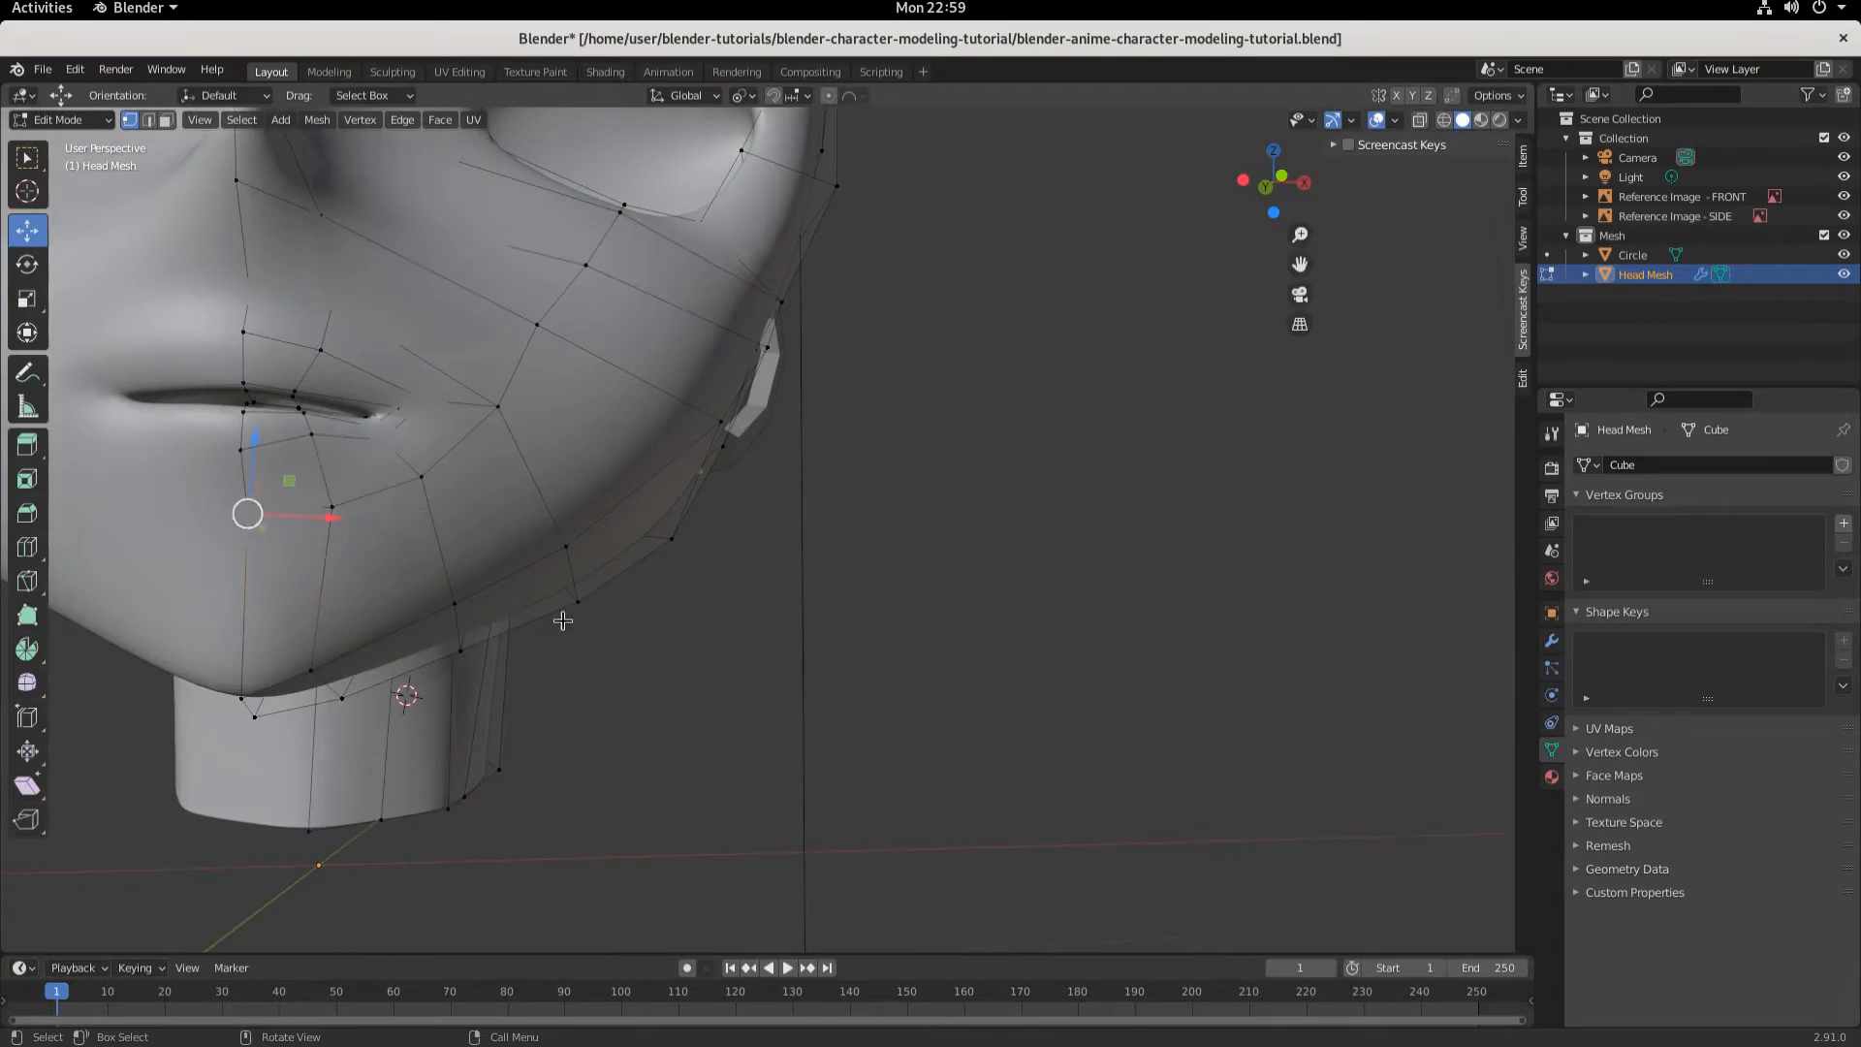
middle_click_drag(563, 620, 462, 669)
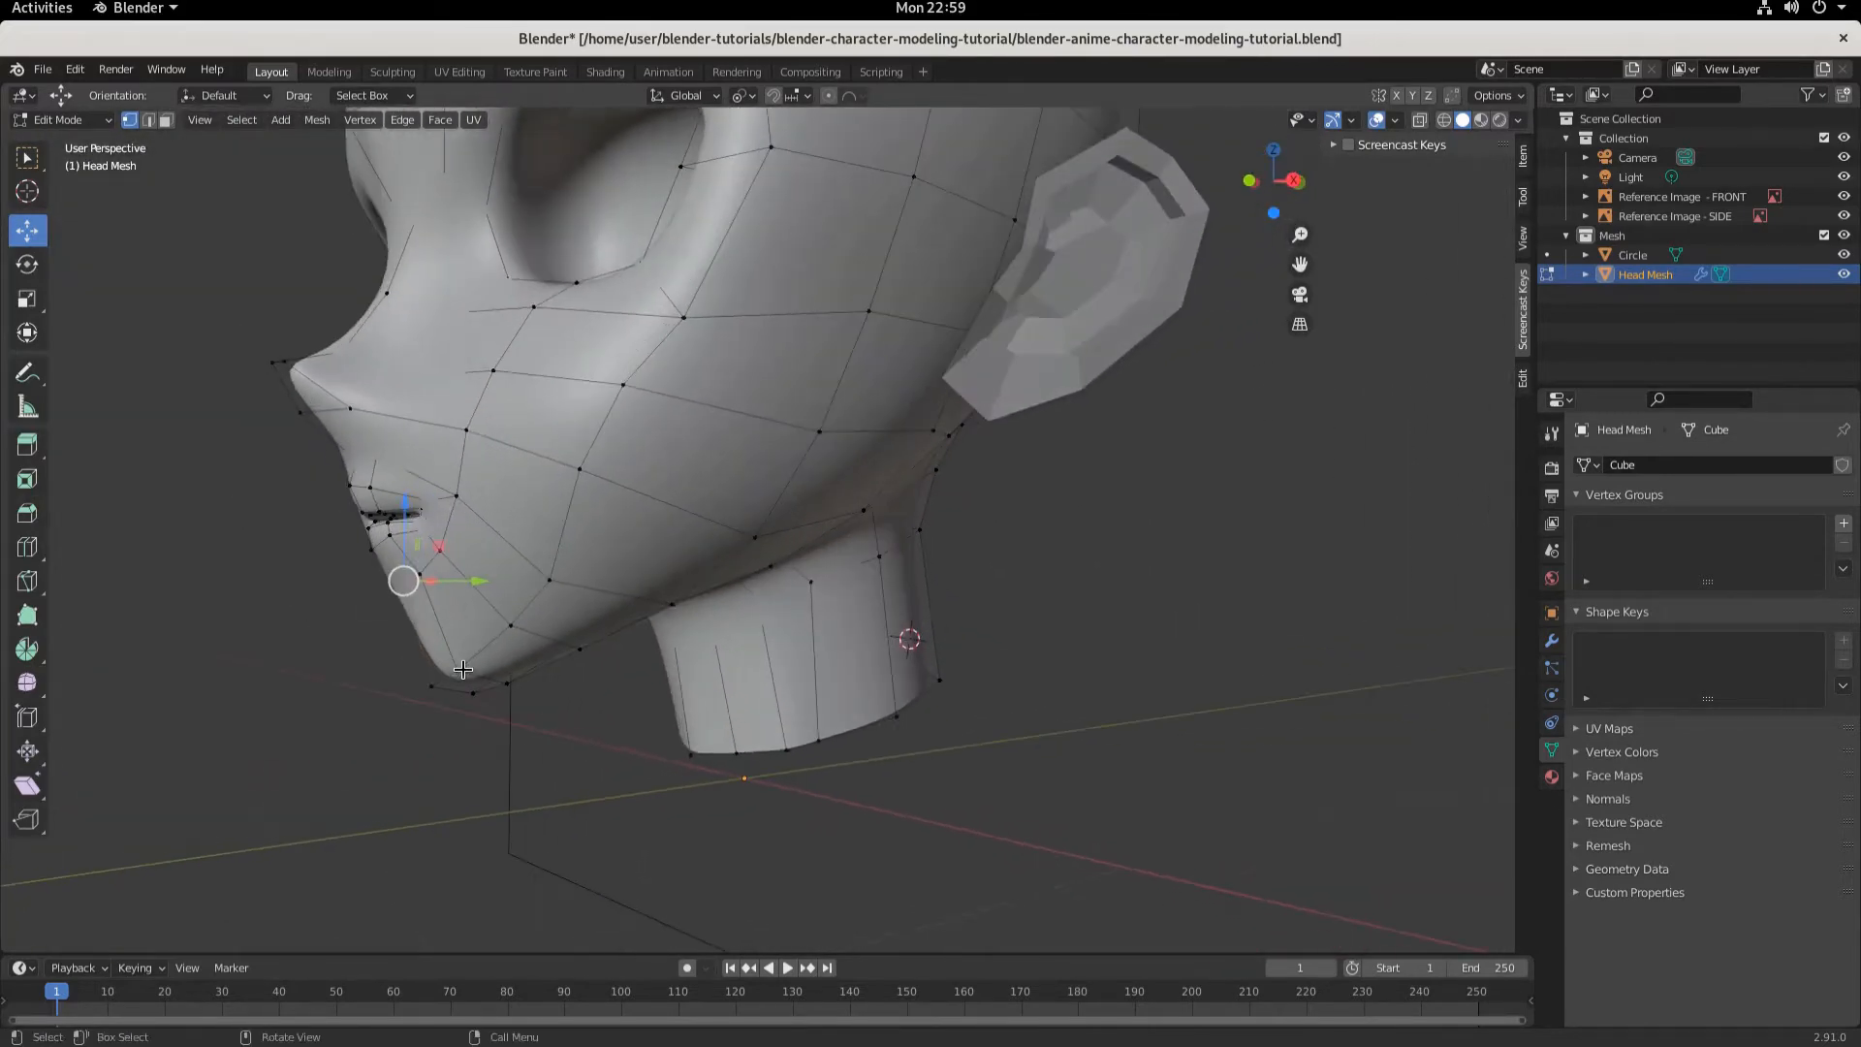
key("KP_1")
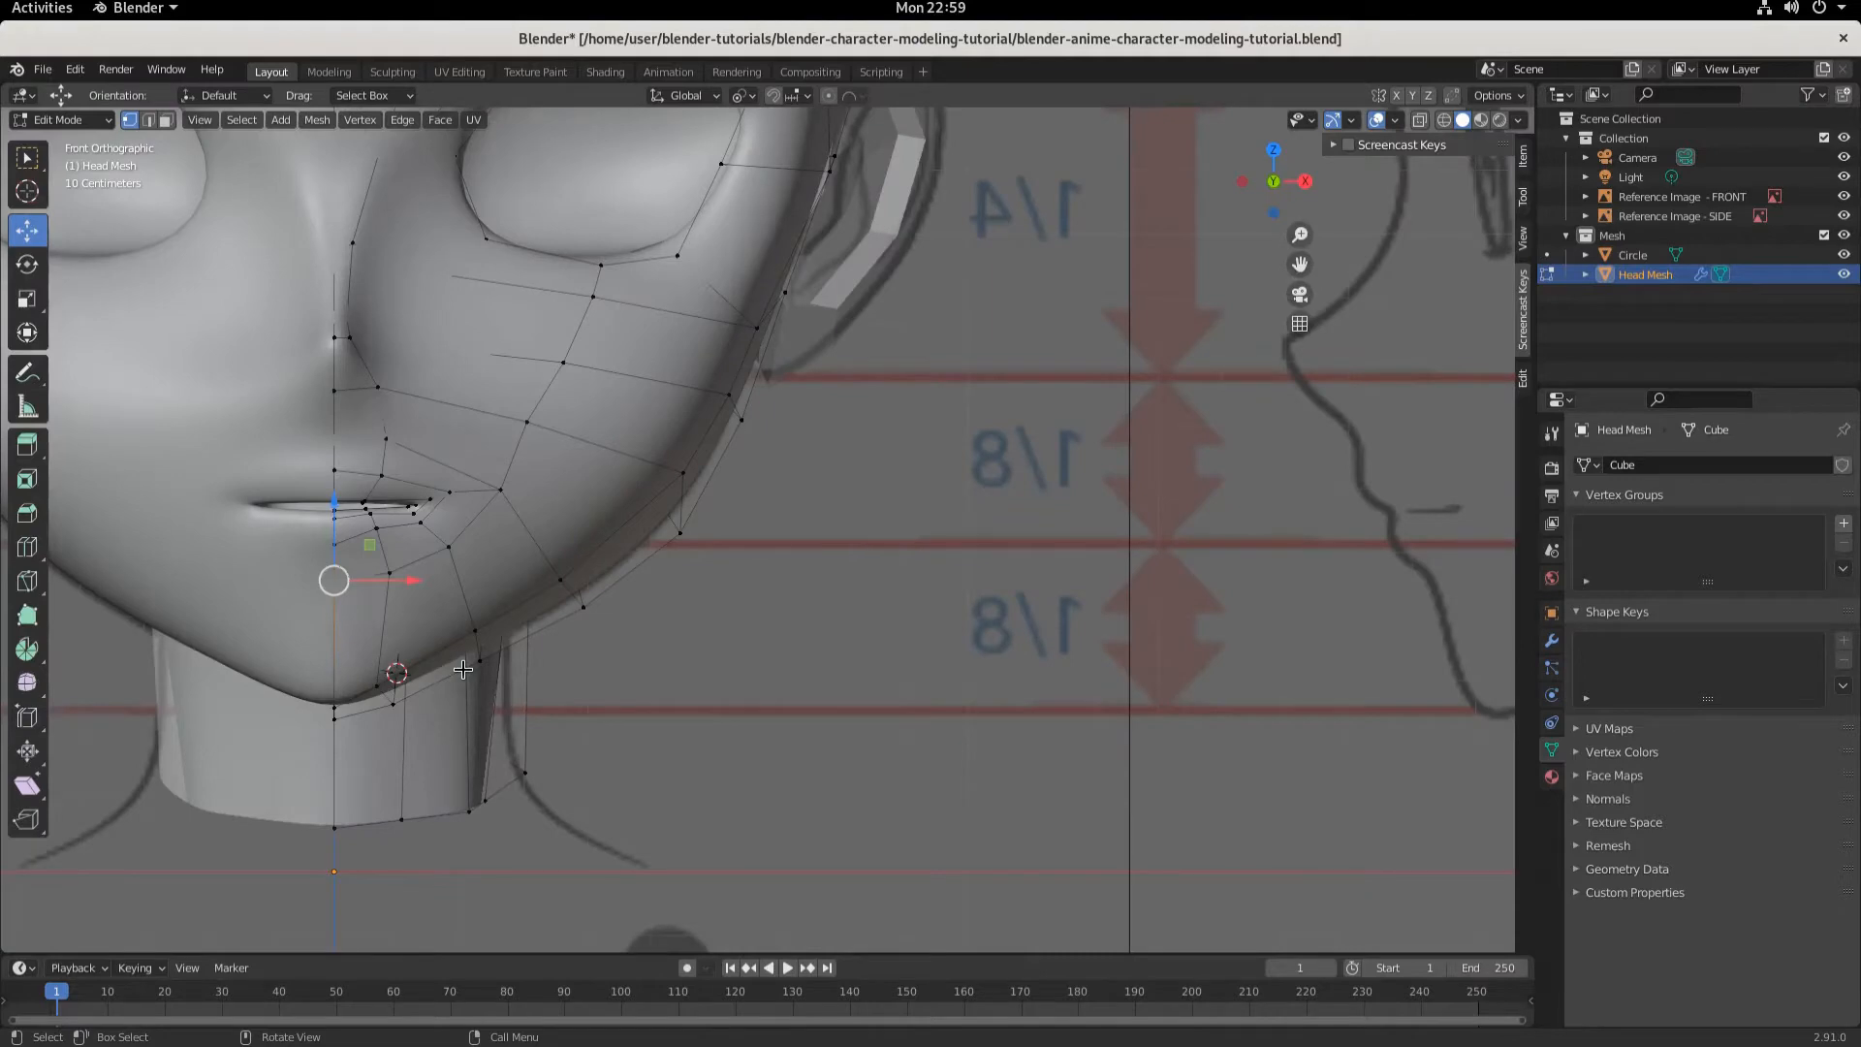
key("KP_3")
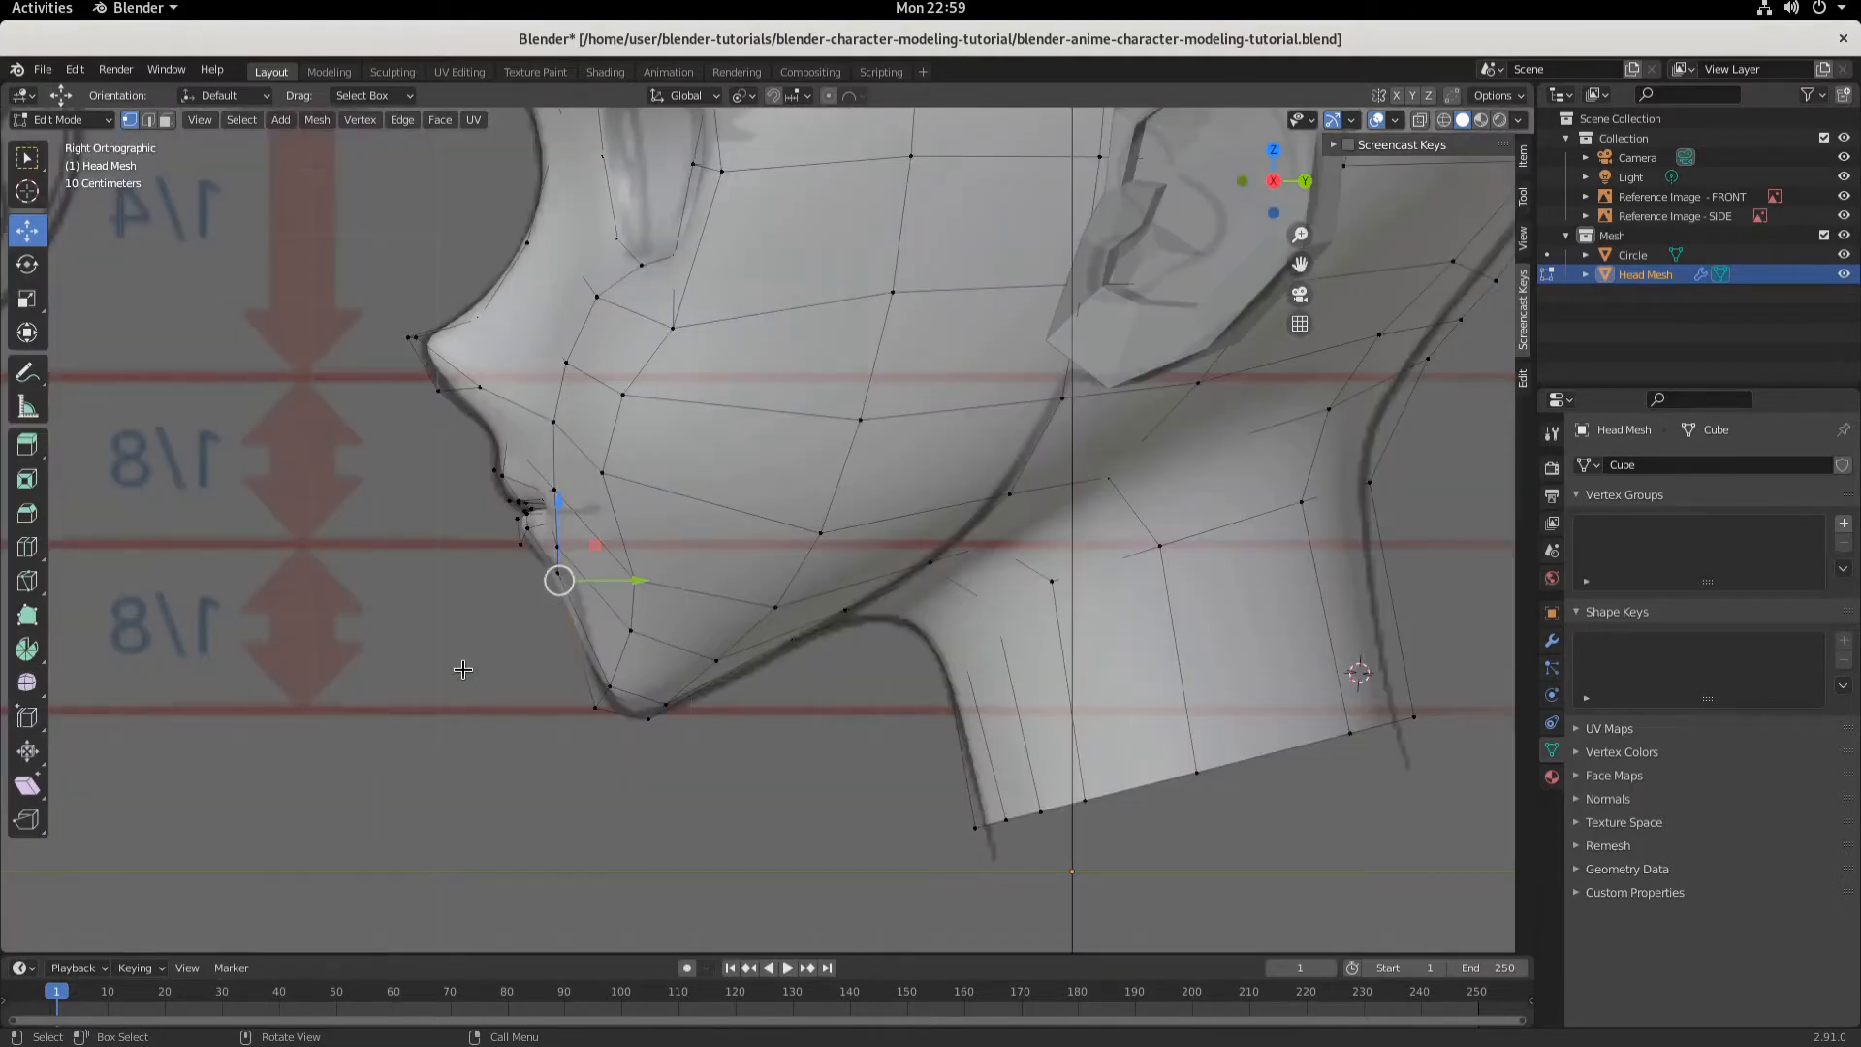
key("KP_1")
key("KP_3")
- Switch to Object Mode and inspect the front and side reference images' display settings
left_click(1641, 199)
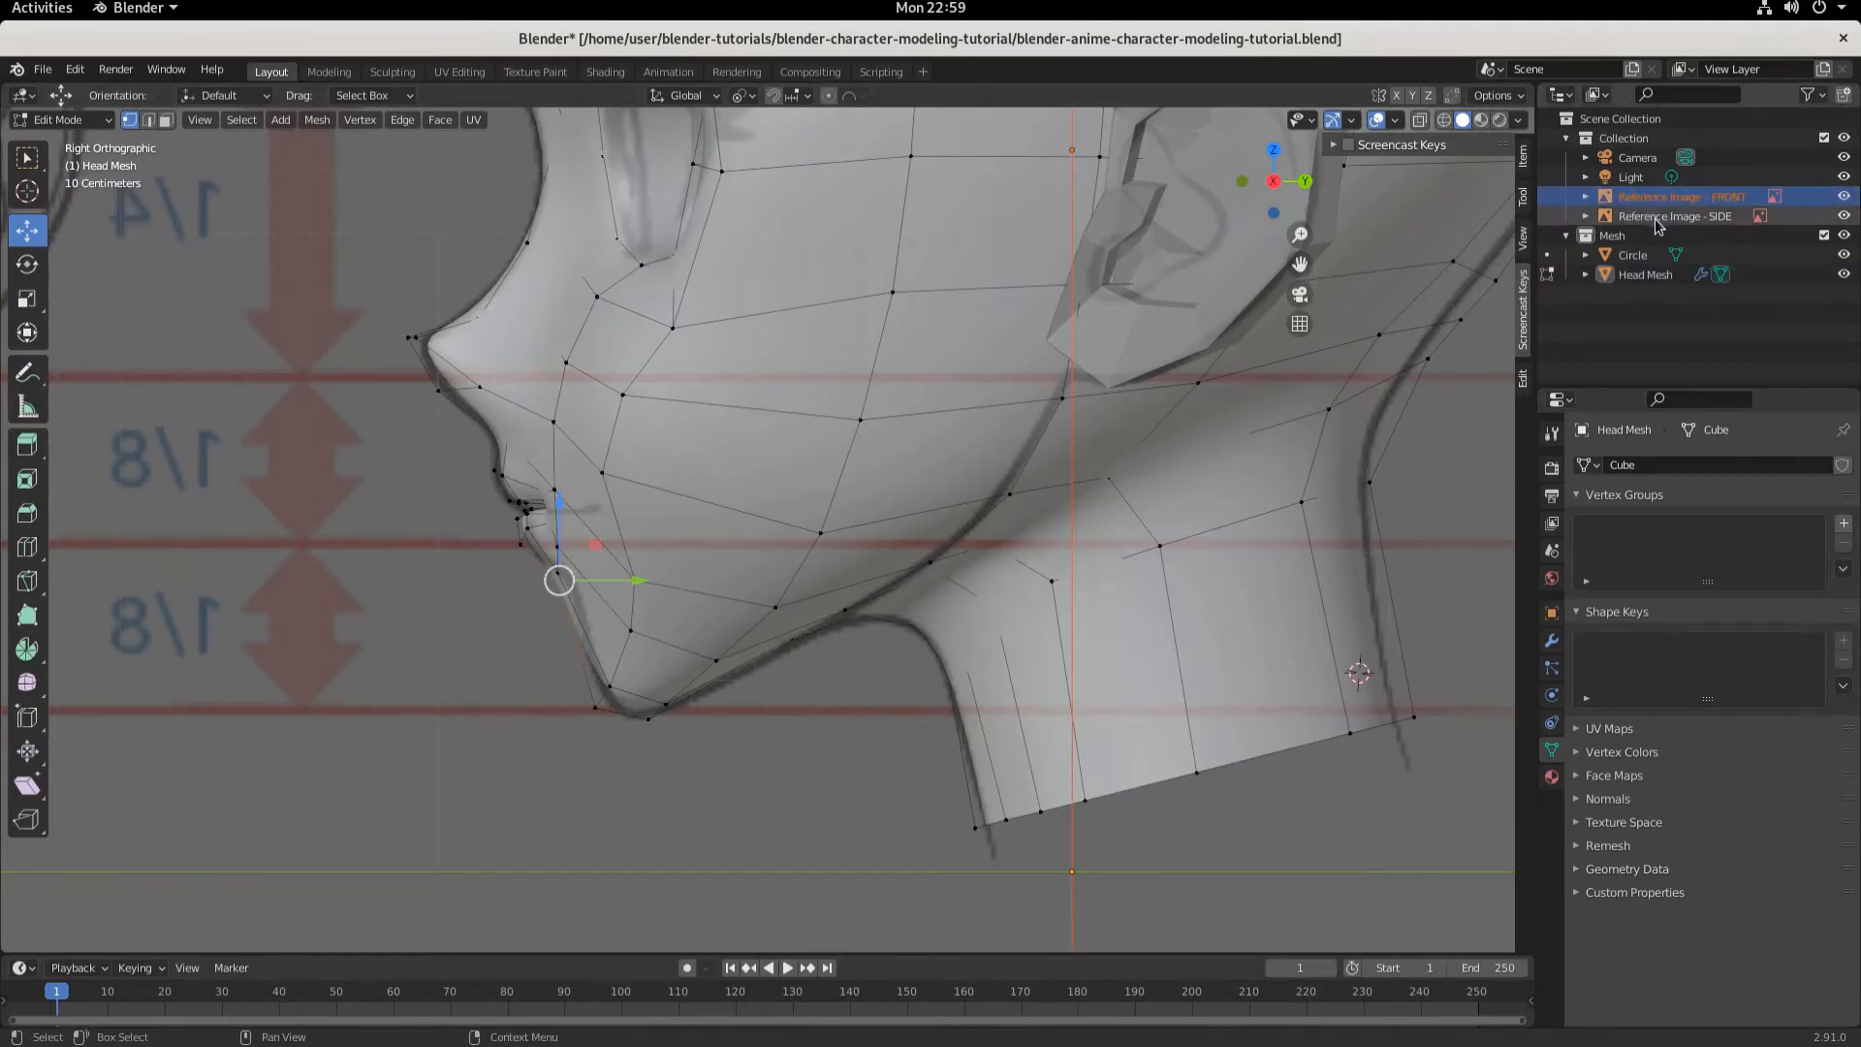
left_click(1659, 216)
left_click(74, 120)
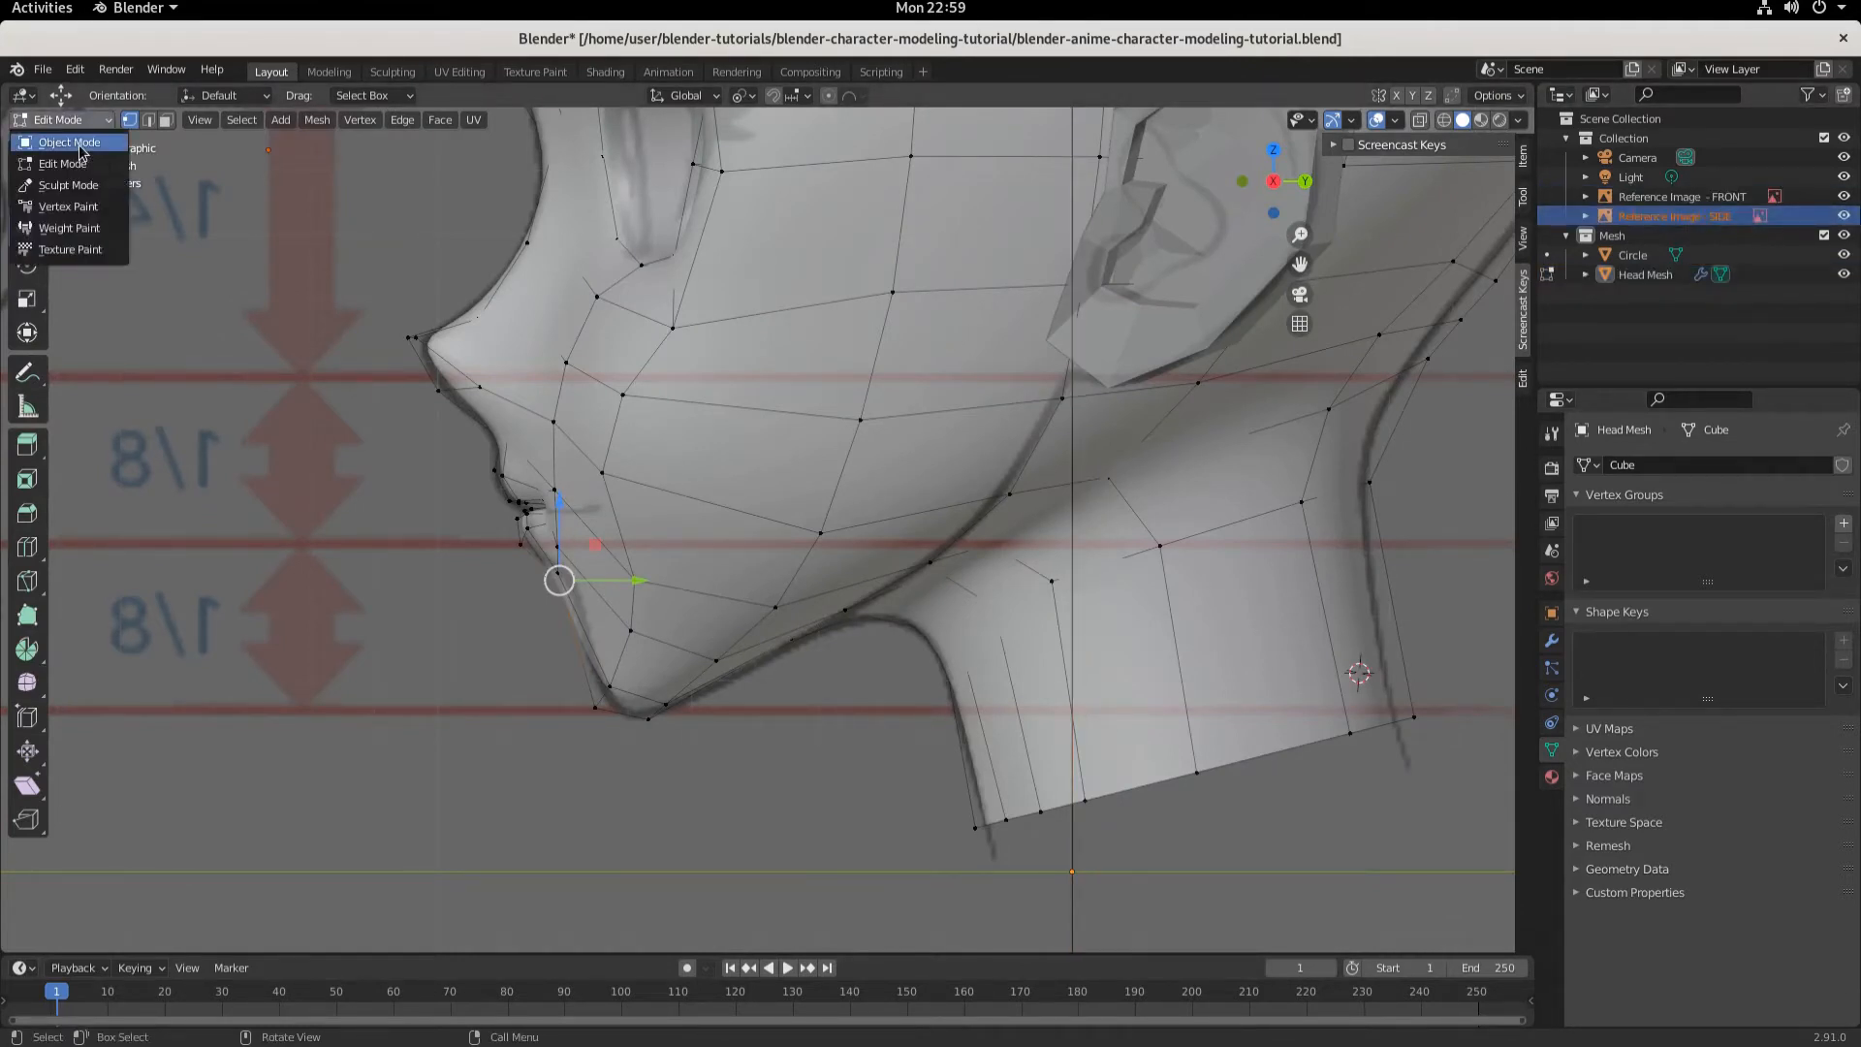
left_click(58, 135)
left_click(1659, 215)
left_click(1656, 195)
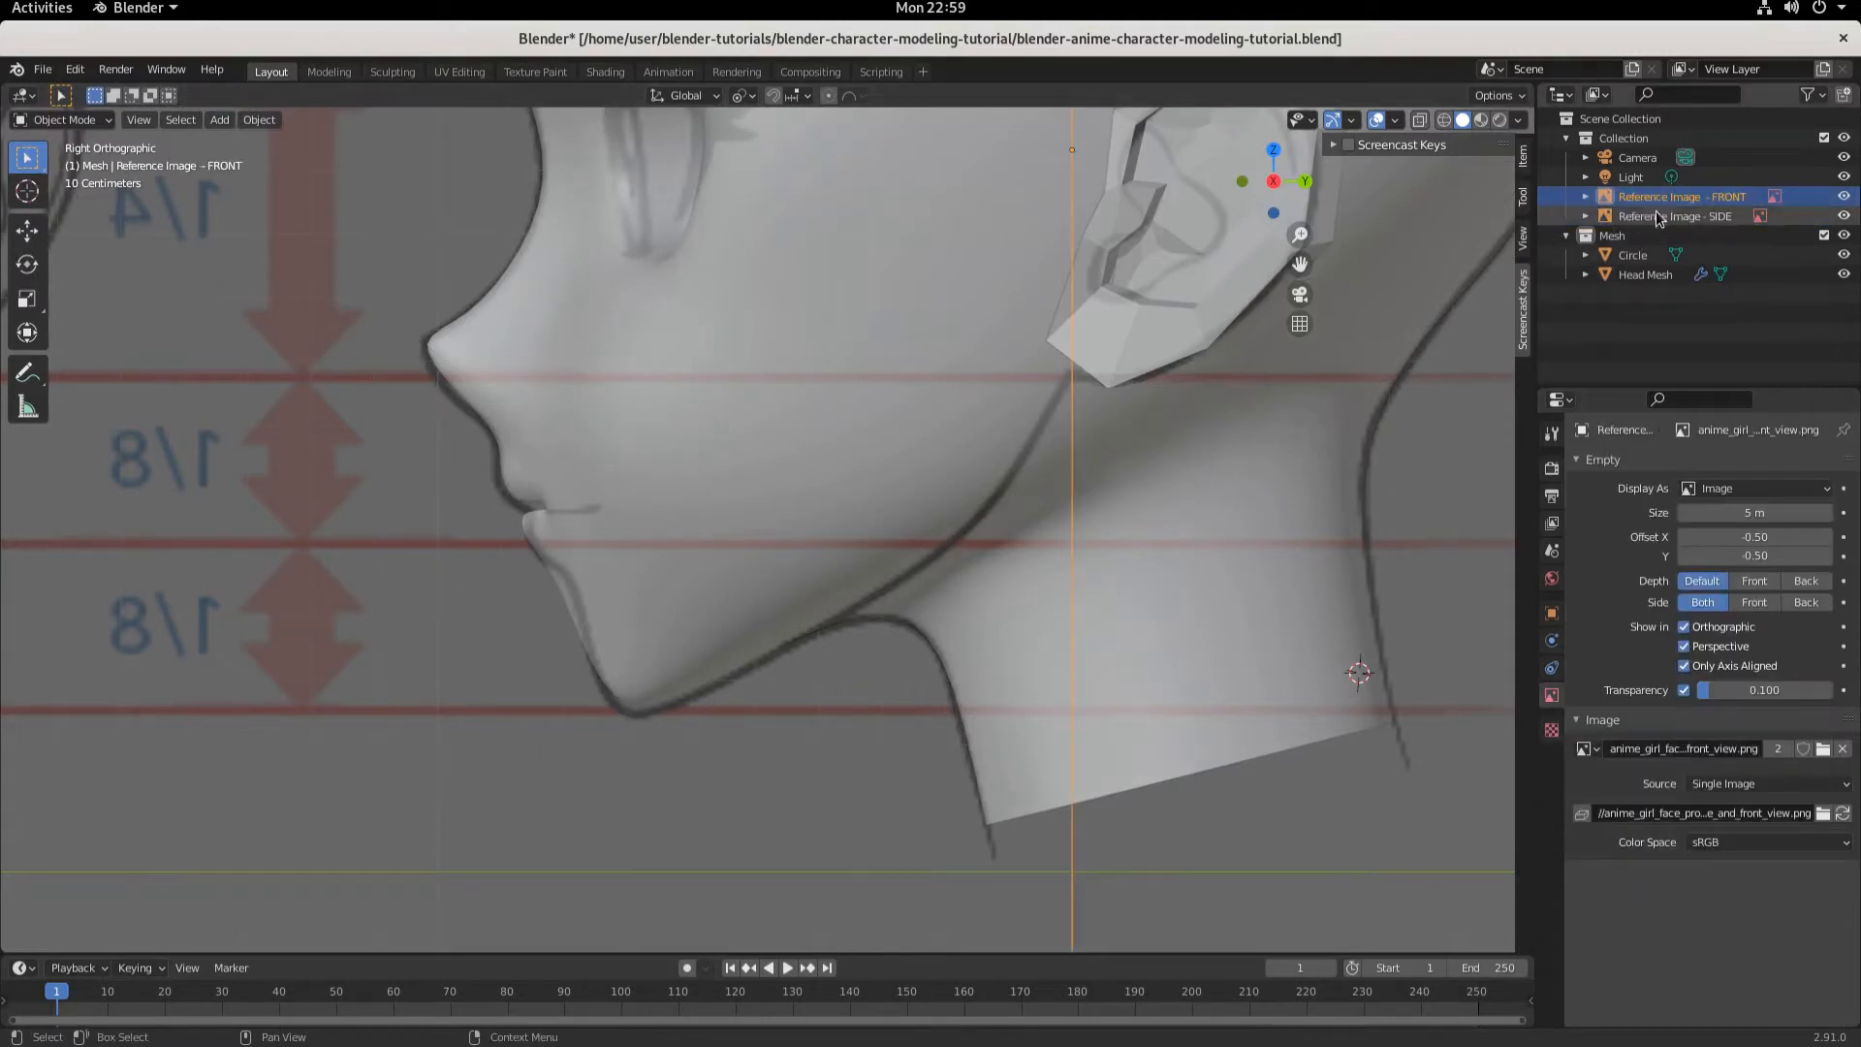
left_click(1657, 217)
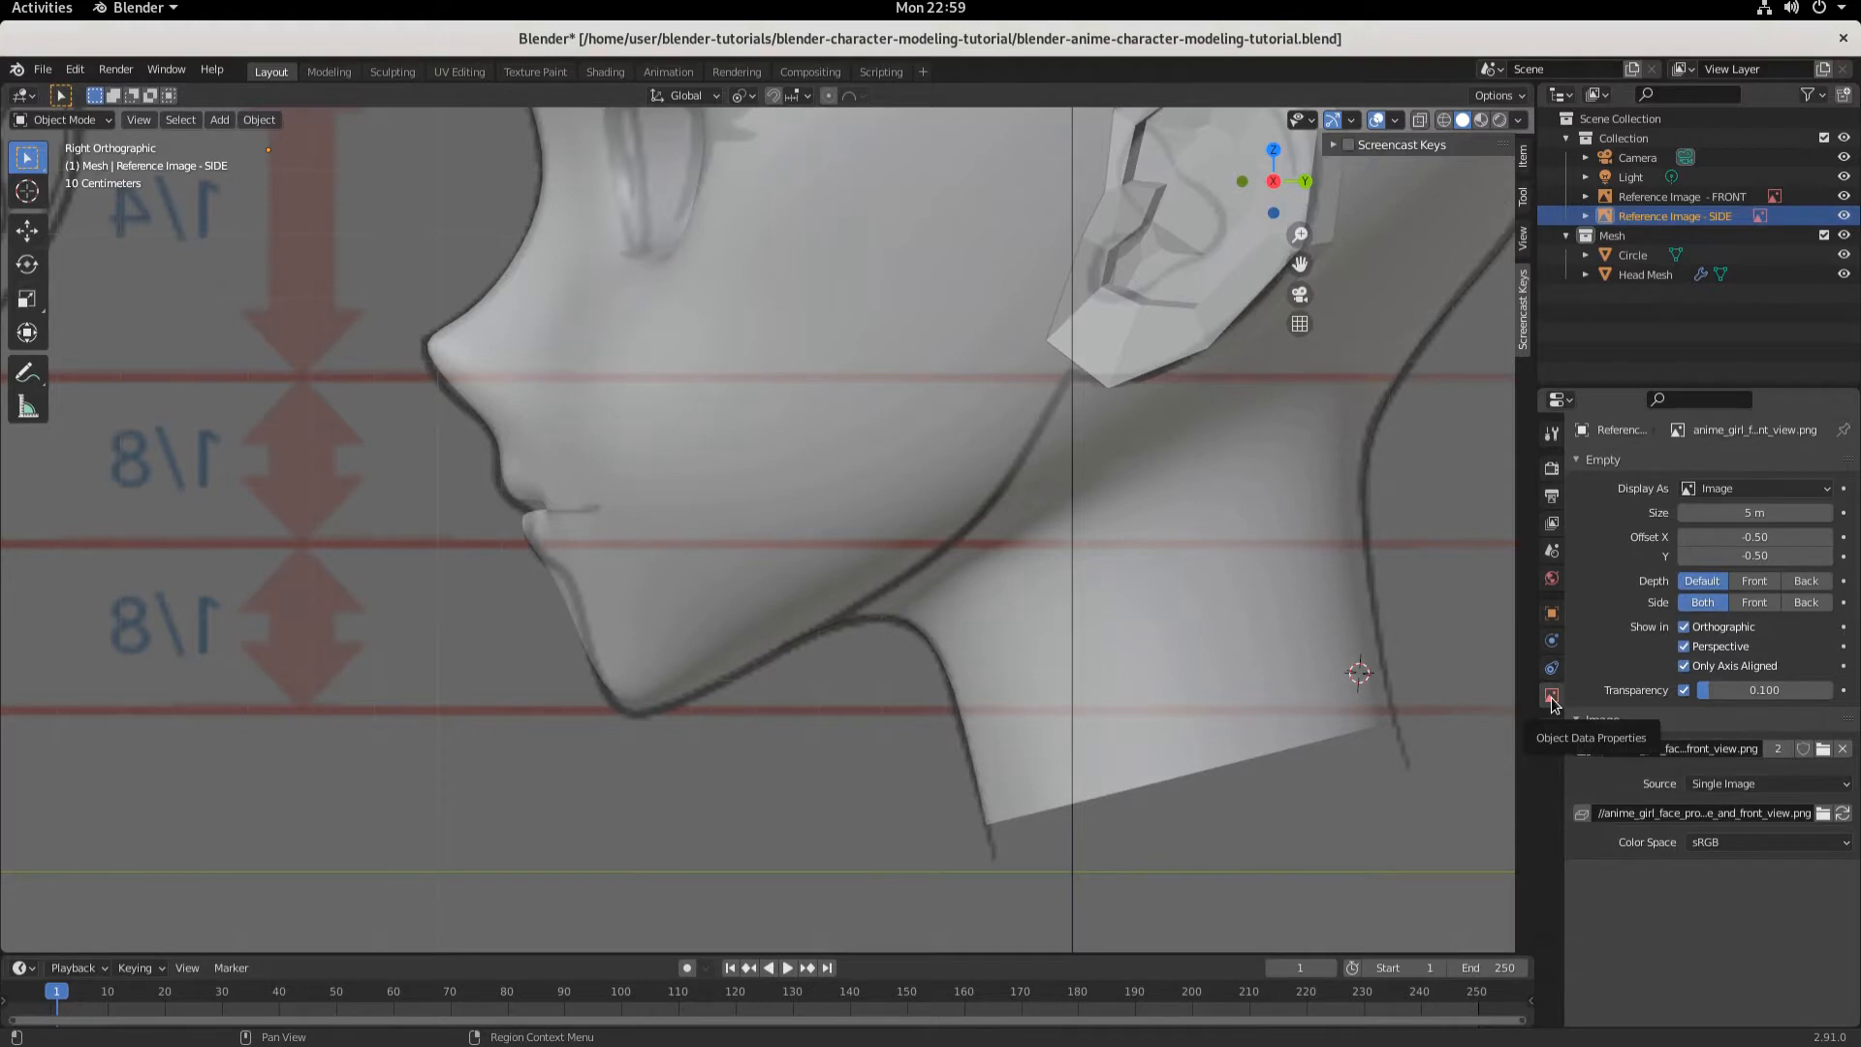
left_click(1684, 666)
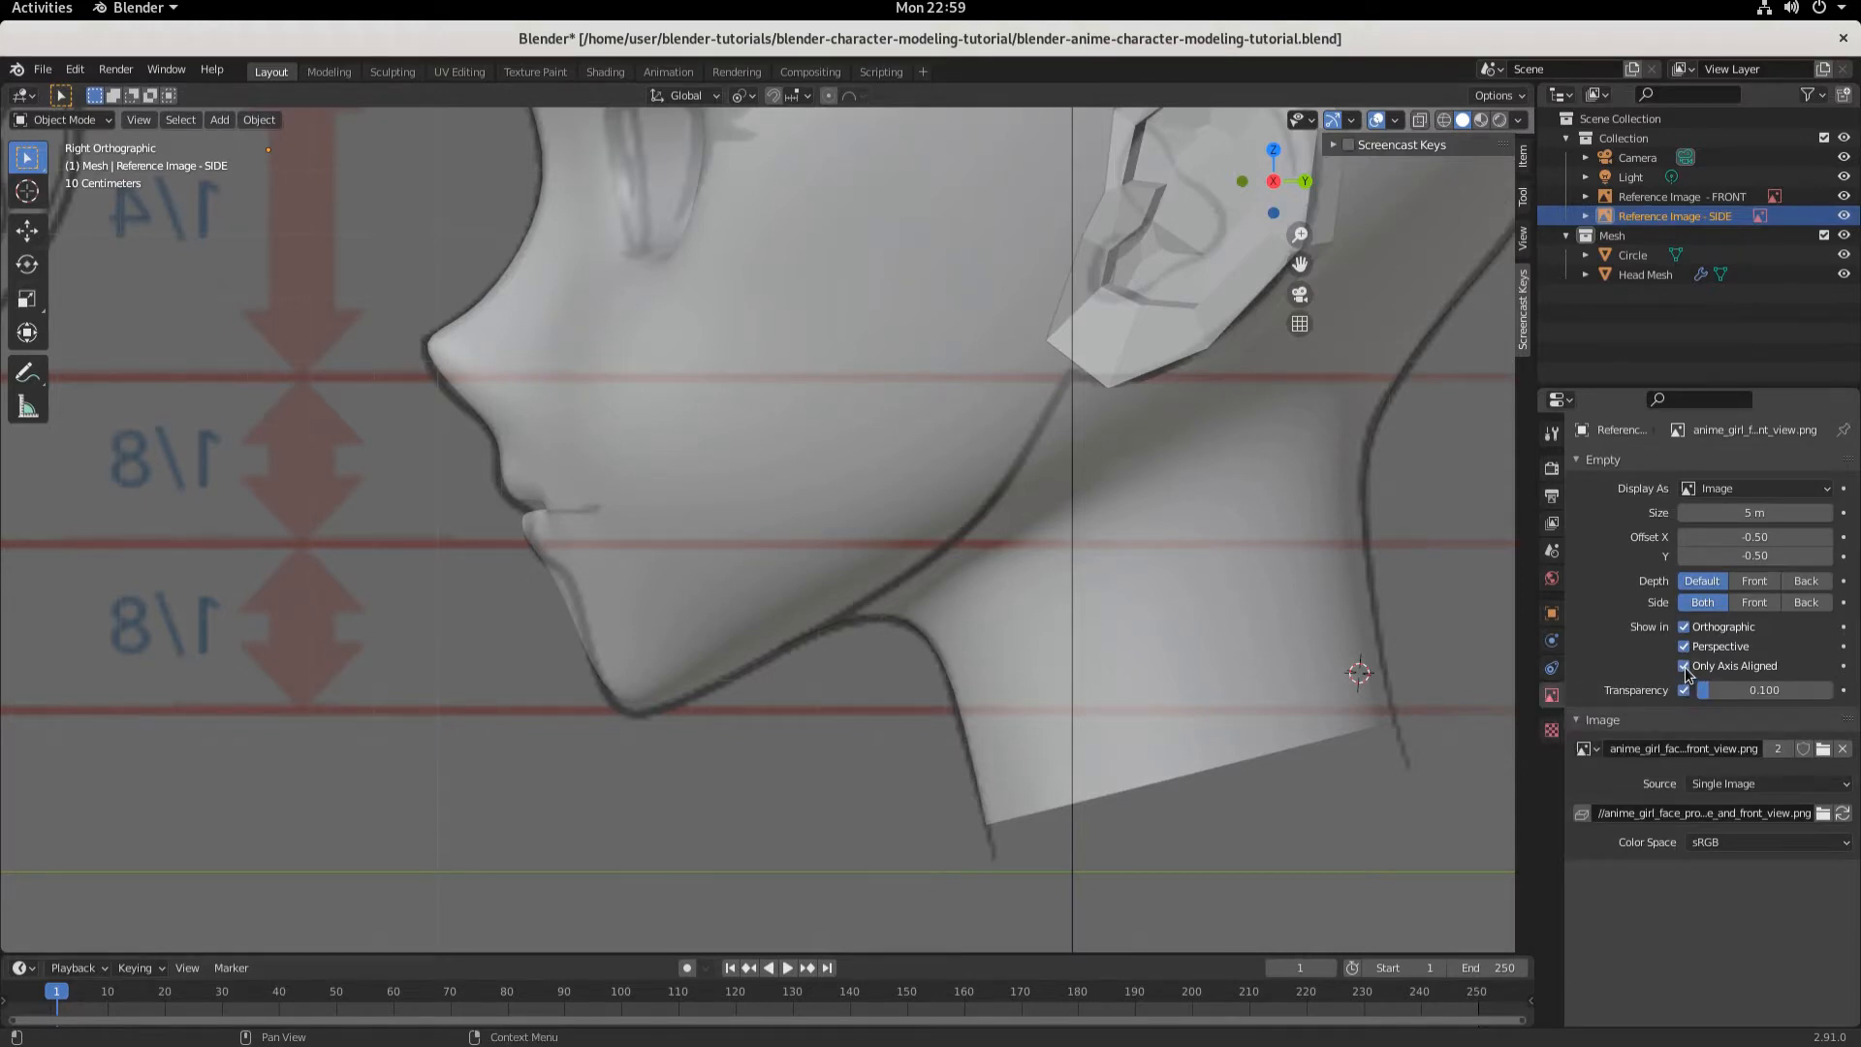
- Examine the head mesh against the side reference image from perspective, front and side views
middle_click_drag(1229, 701, 1242, 737)
key("KP_3")
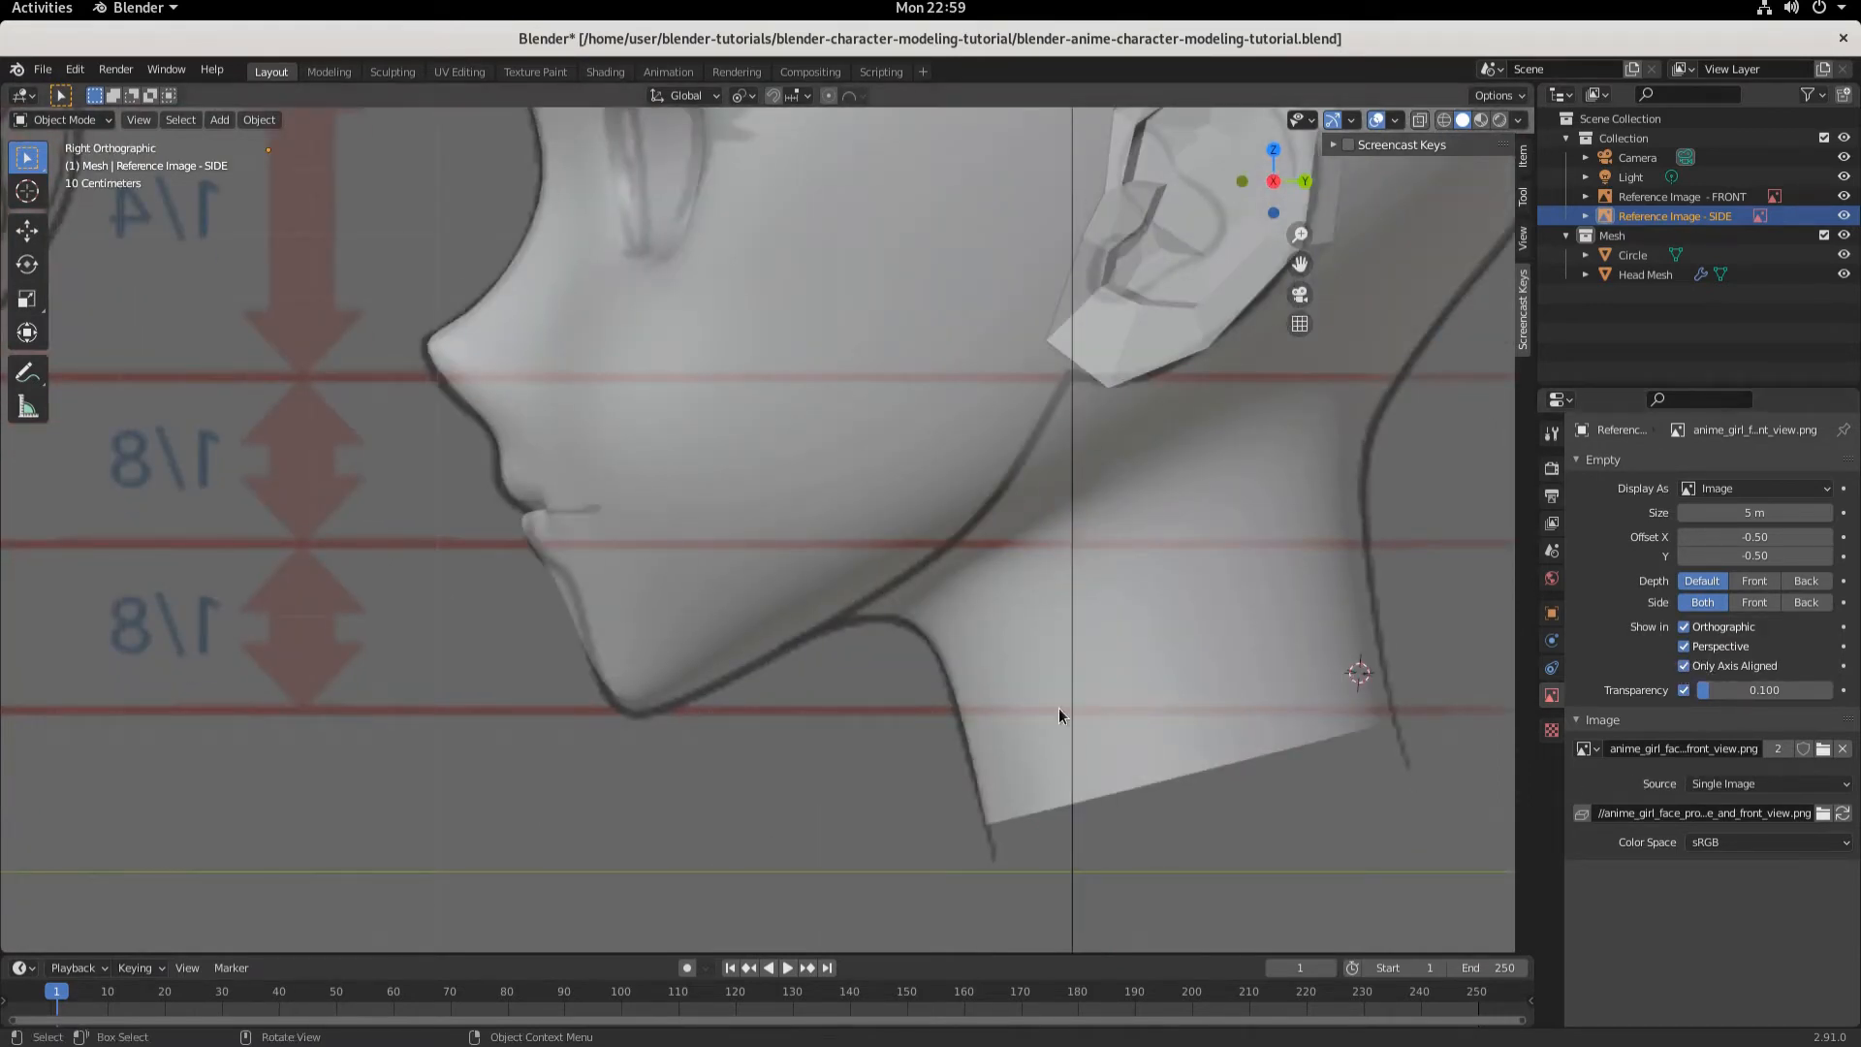
middle_click_drag(881, 689, 746, 639)
scroll(746, 639, "up", 1)
key("KP_1")
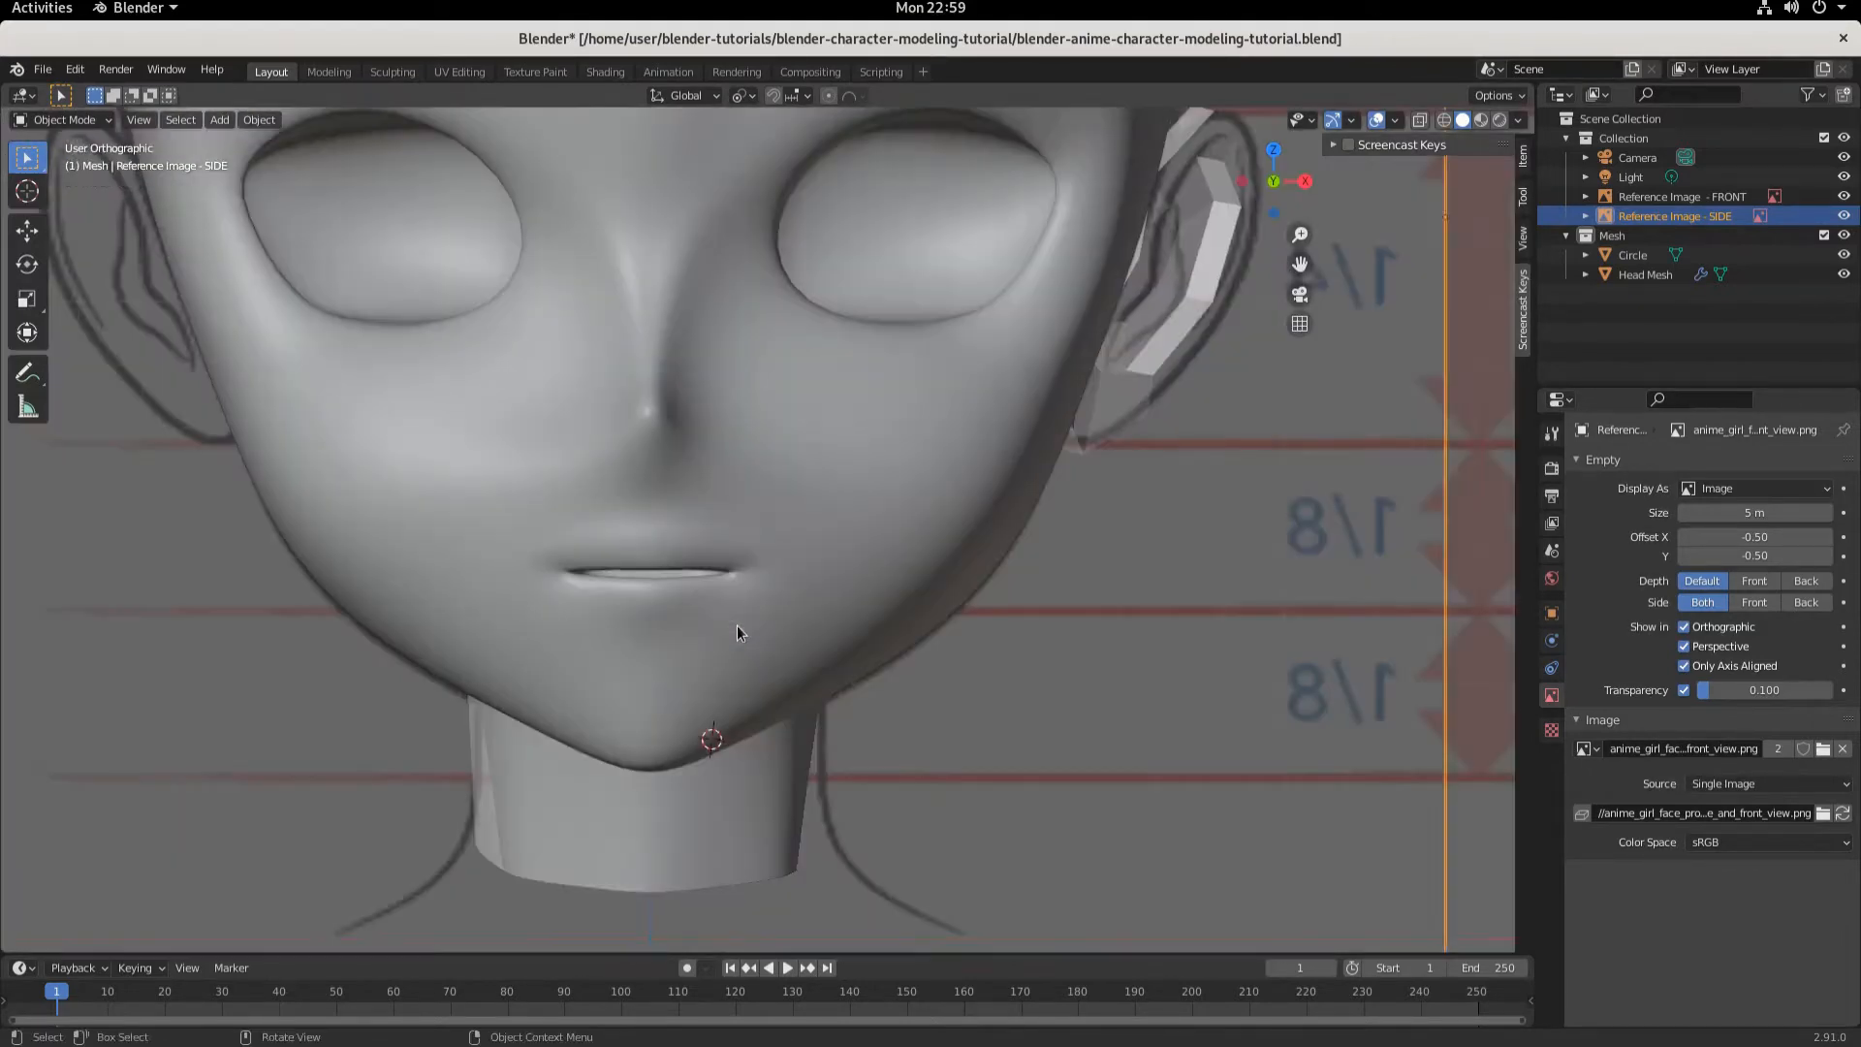
key("KP_3")
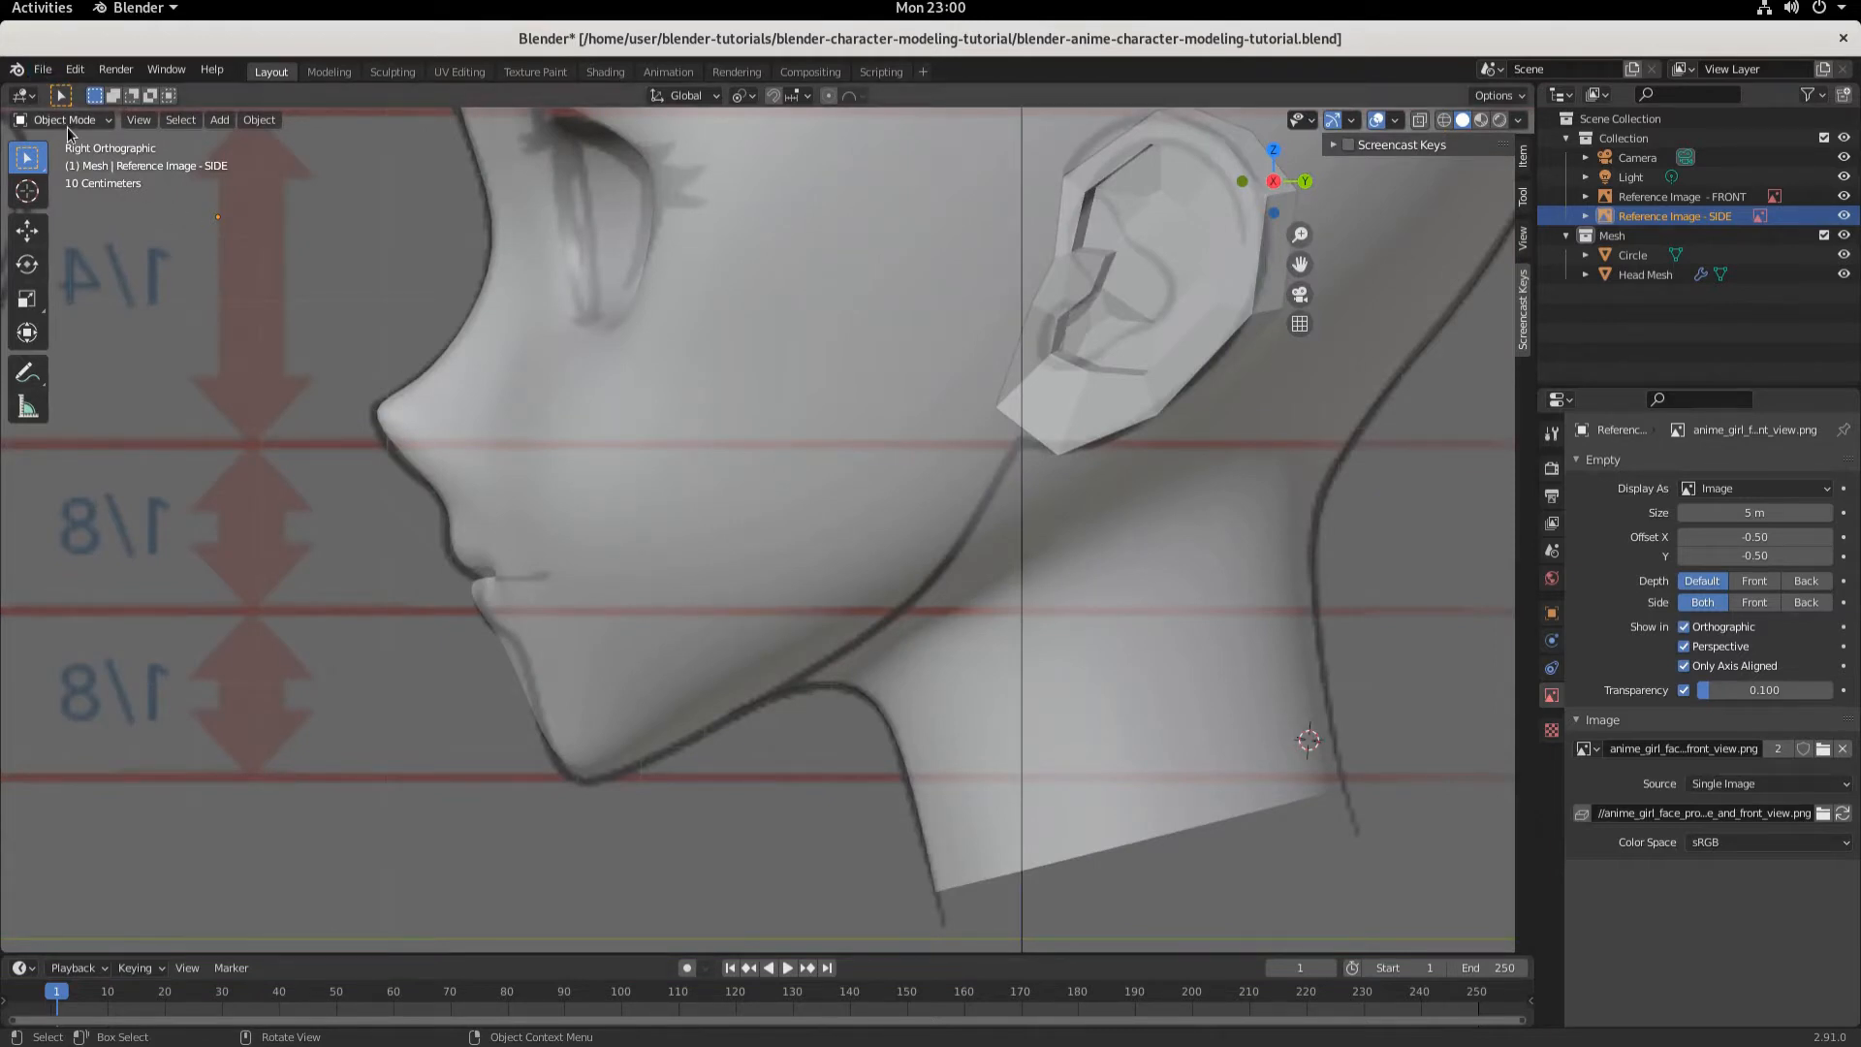
- Select the head mesh in Edit Mode and move the jaw vertices slightly forward along Y to match the side reference
left_click(756, 449)
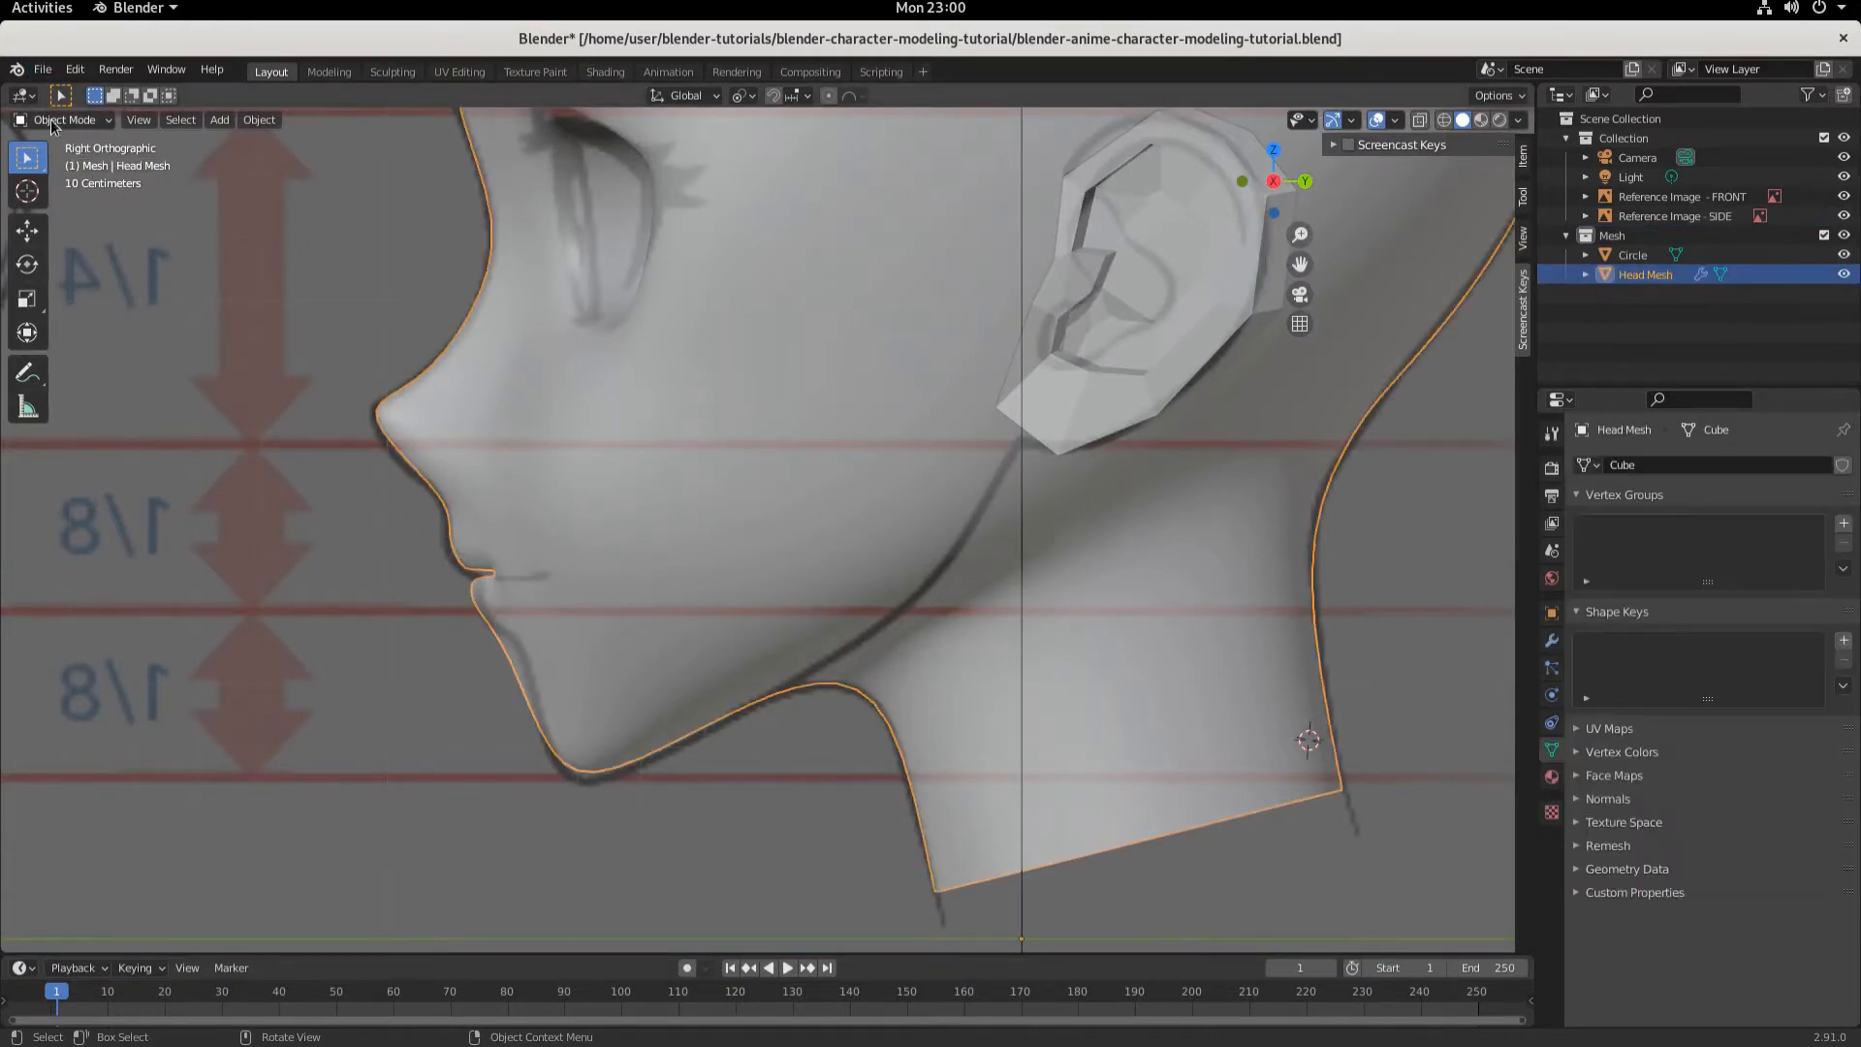
left_click(54, 120)
left_click(62, 164)
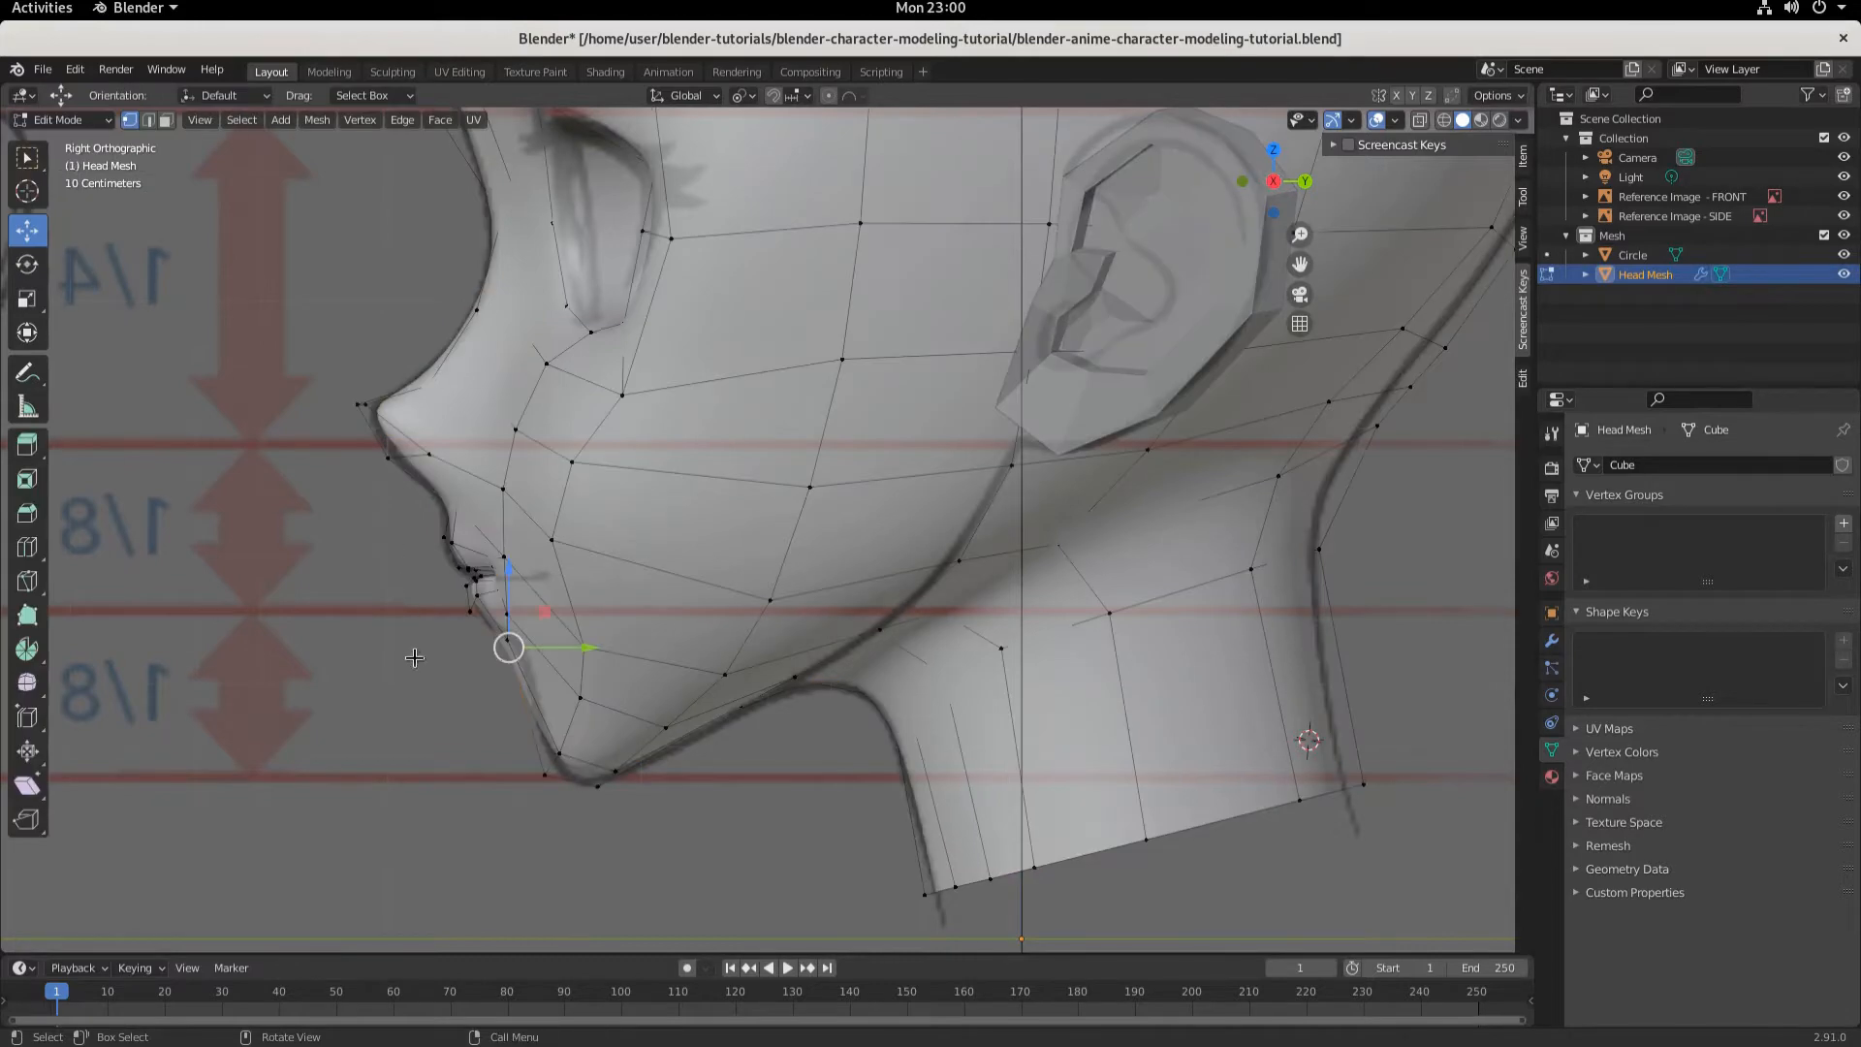
middle_click_drag(527, 684, 669, 628)
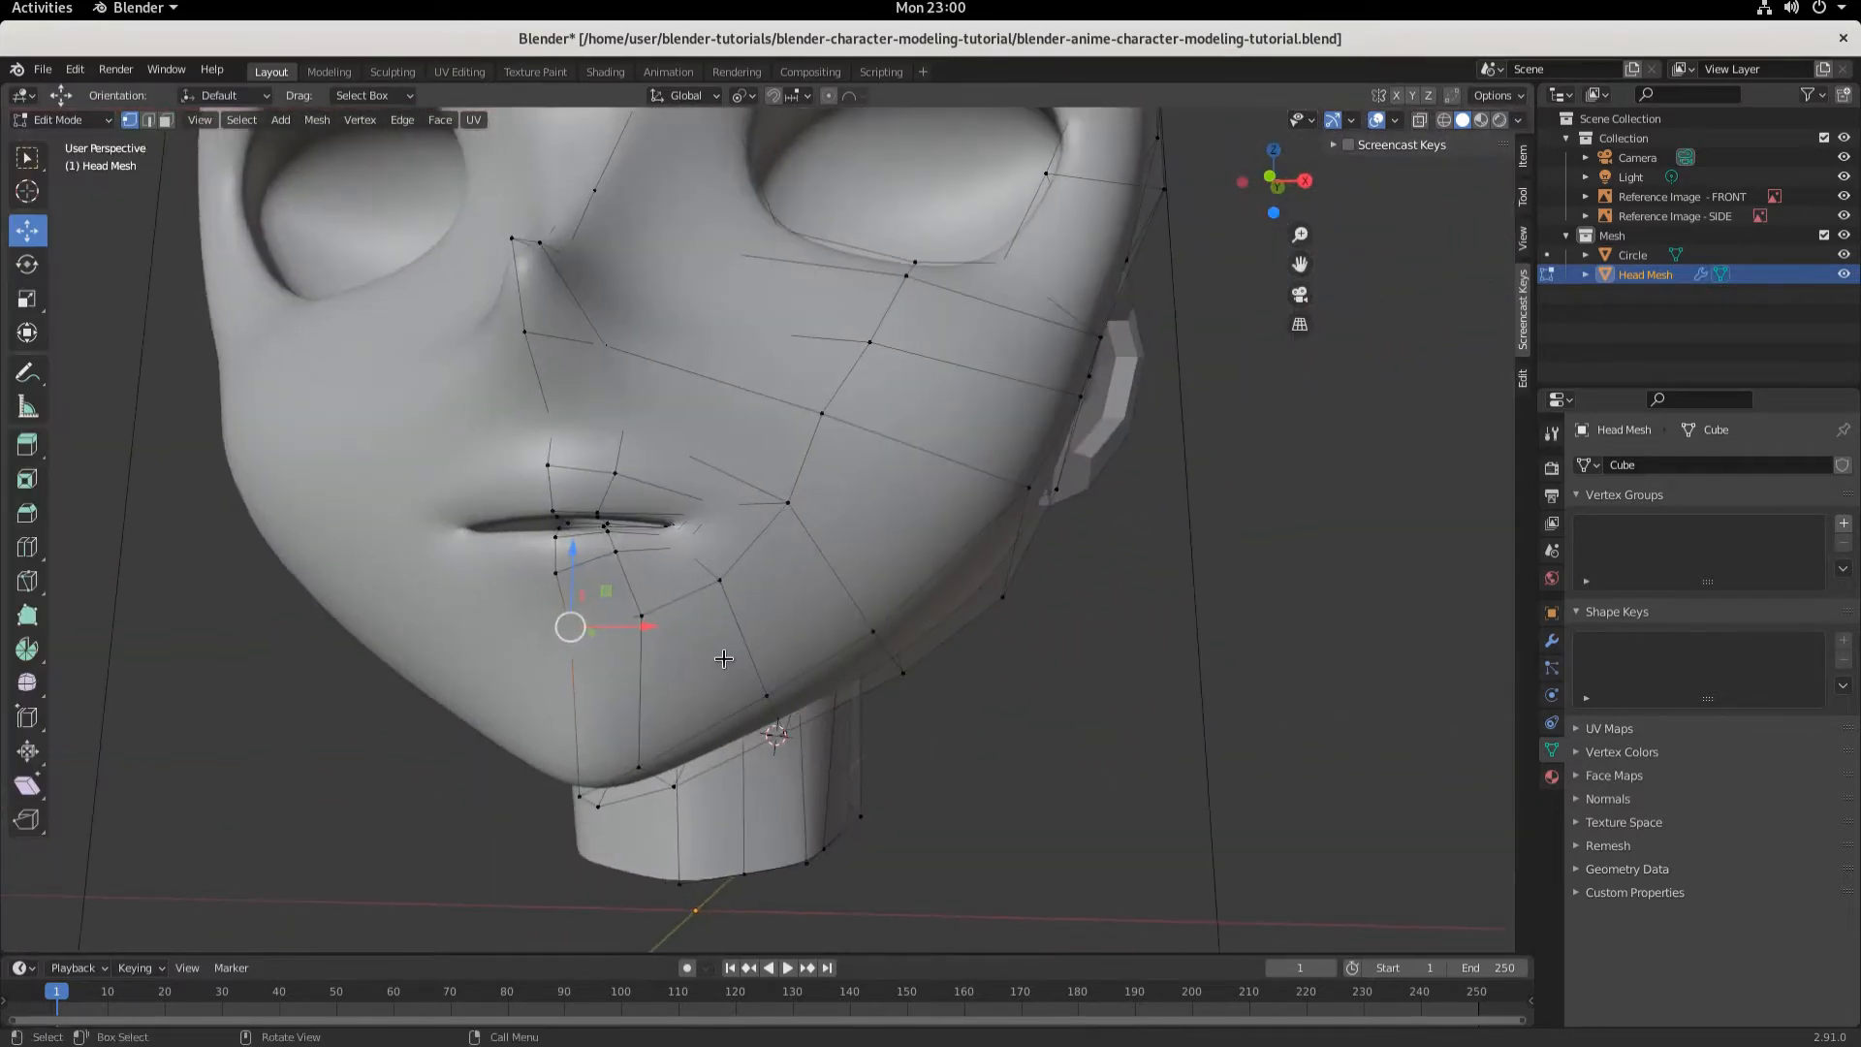
left_click(720, 583)
left_click(643, 614)
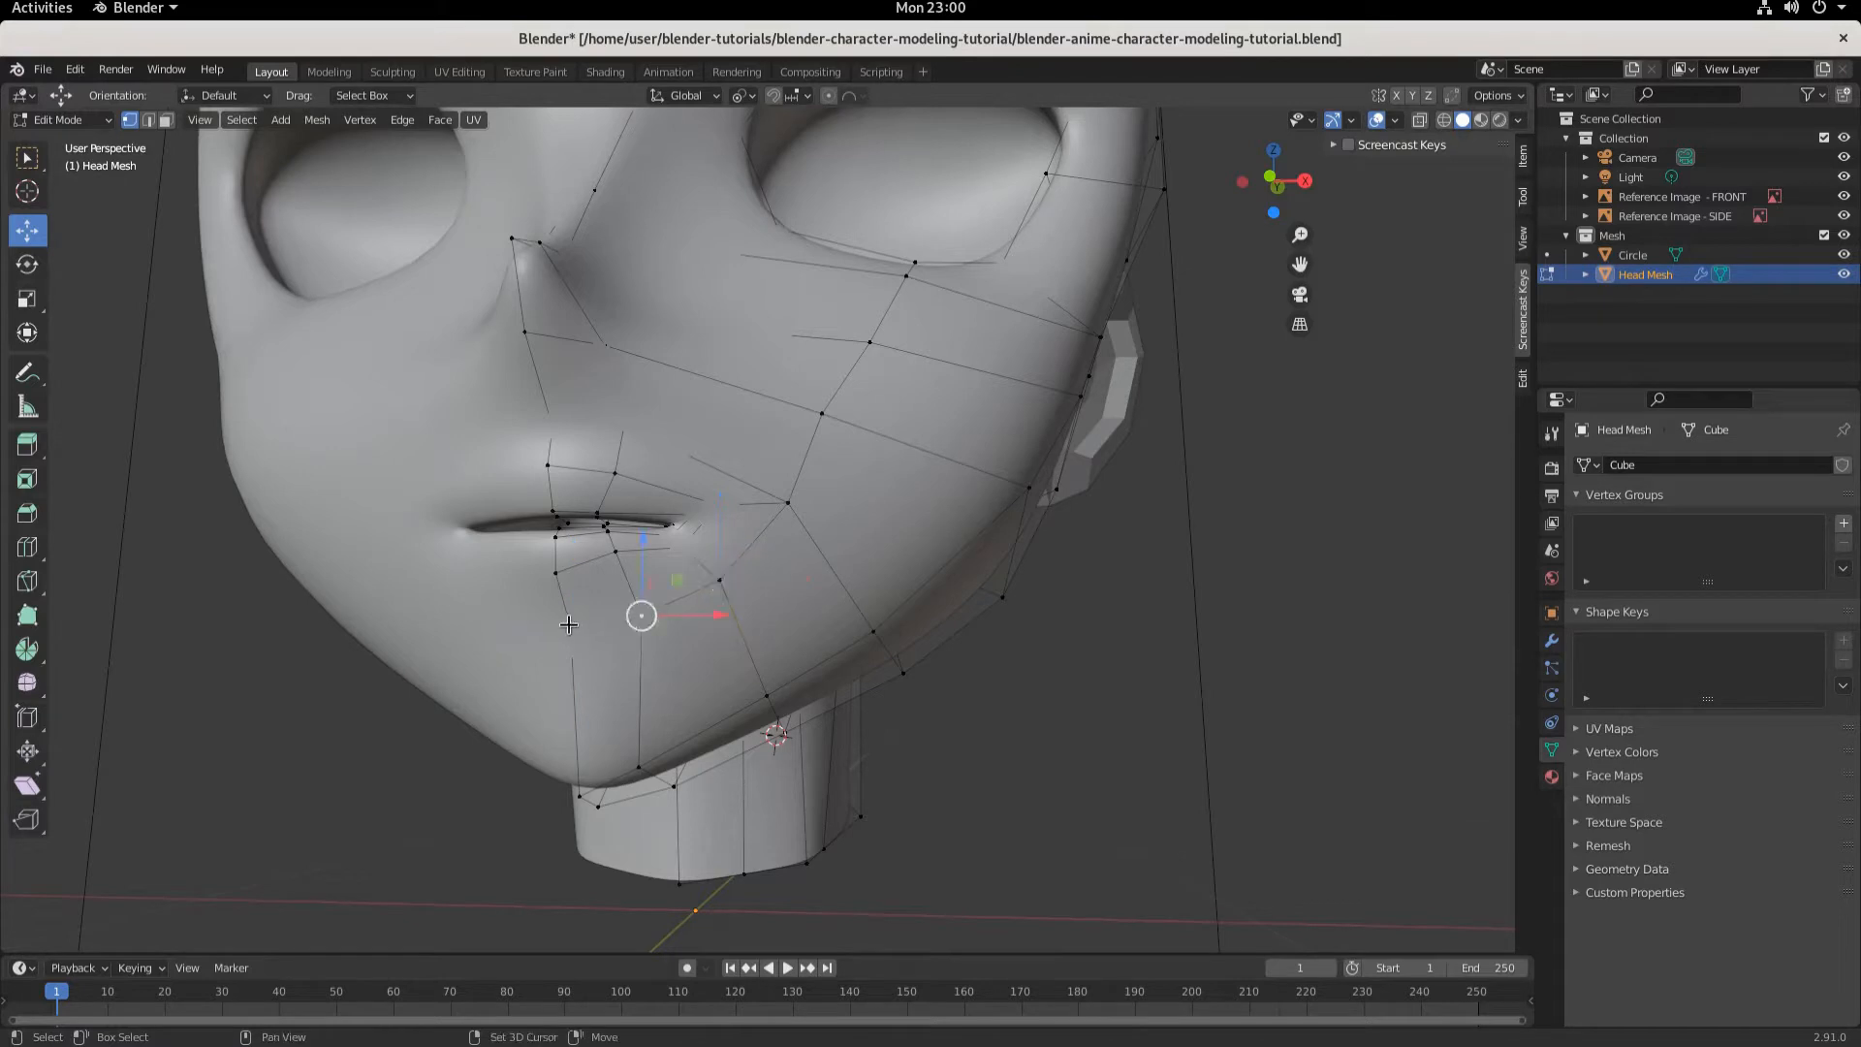
left_click(567, 626, "shift")
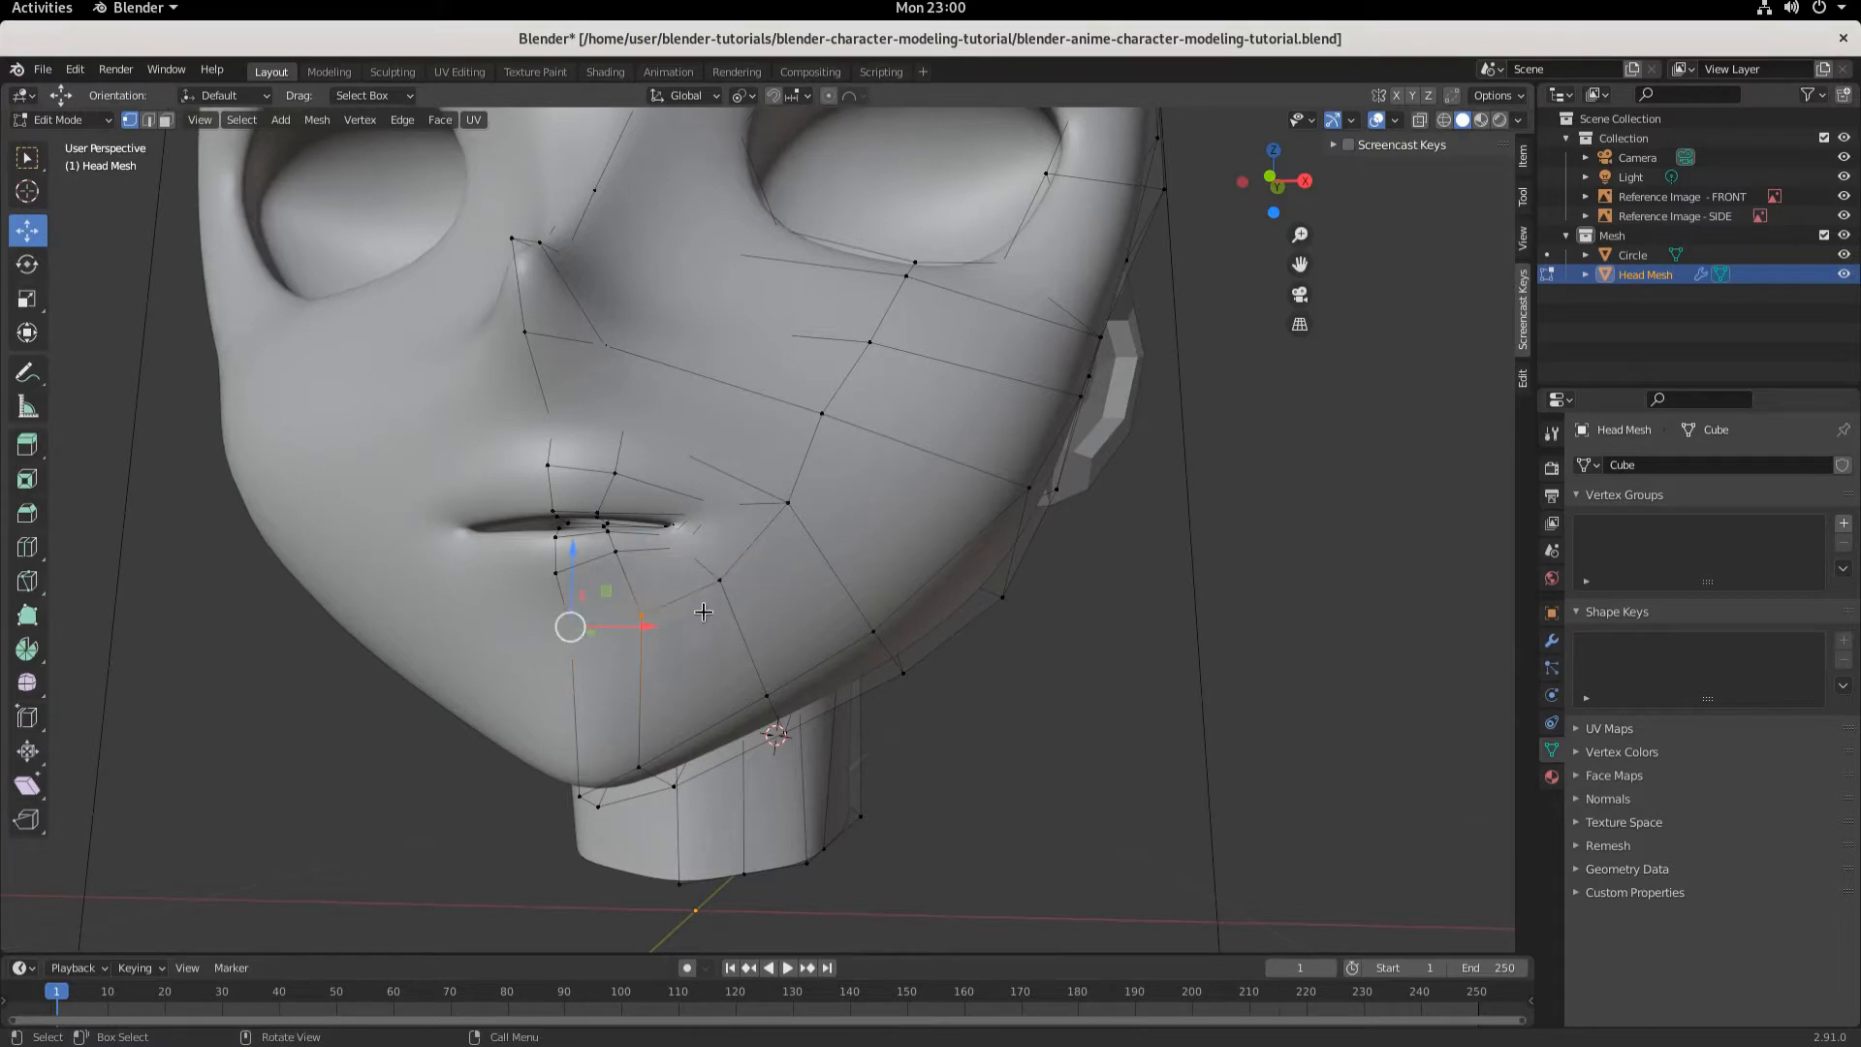
left_click(719, 580, "shift")
key("KP_3")
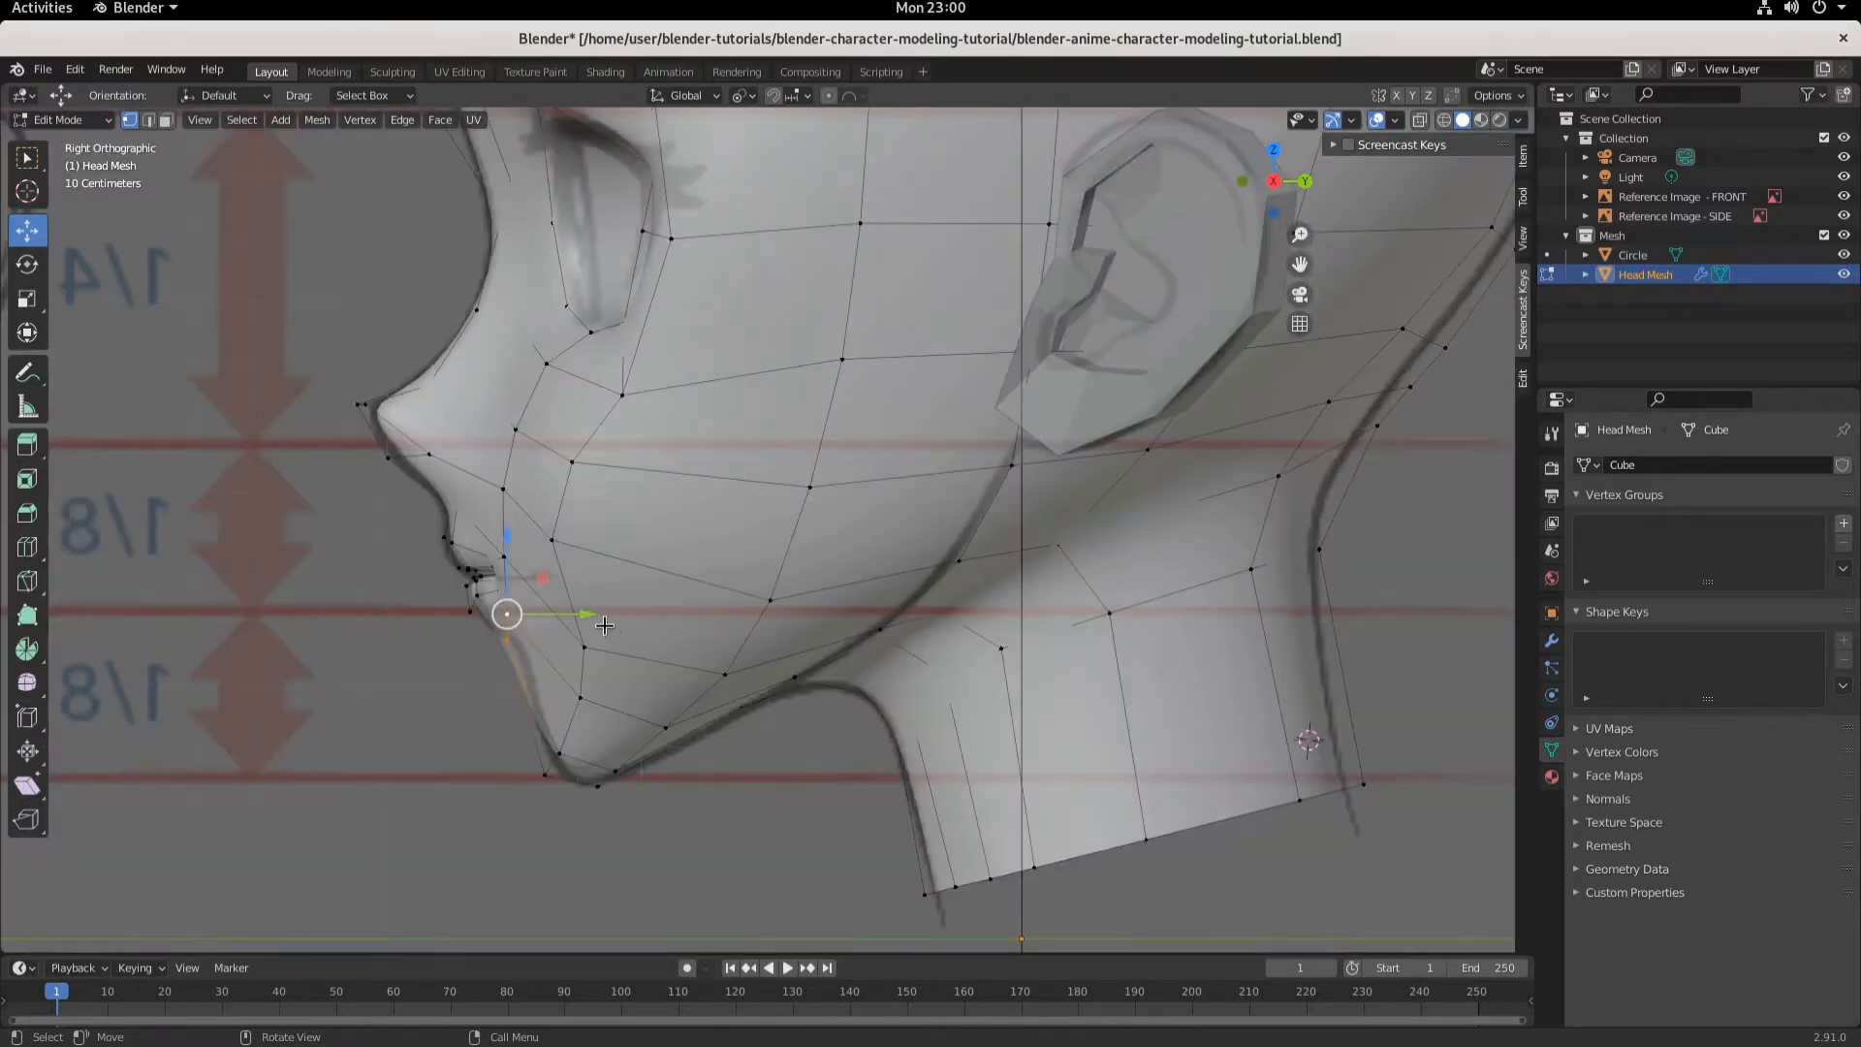
left_click_drag(591, 617, 607, 618)
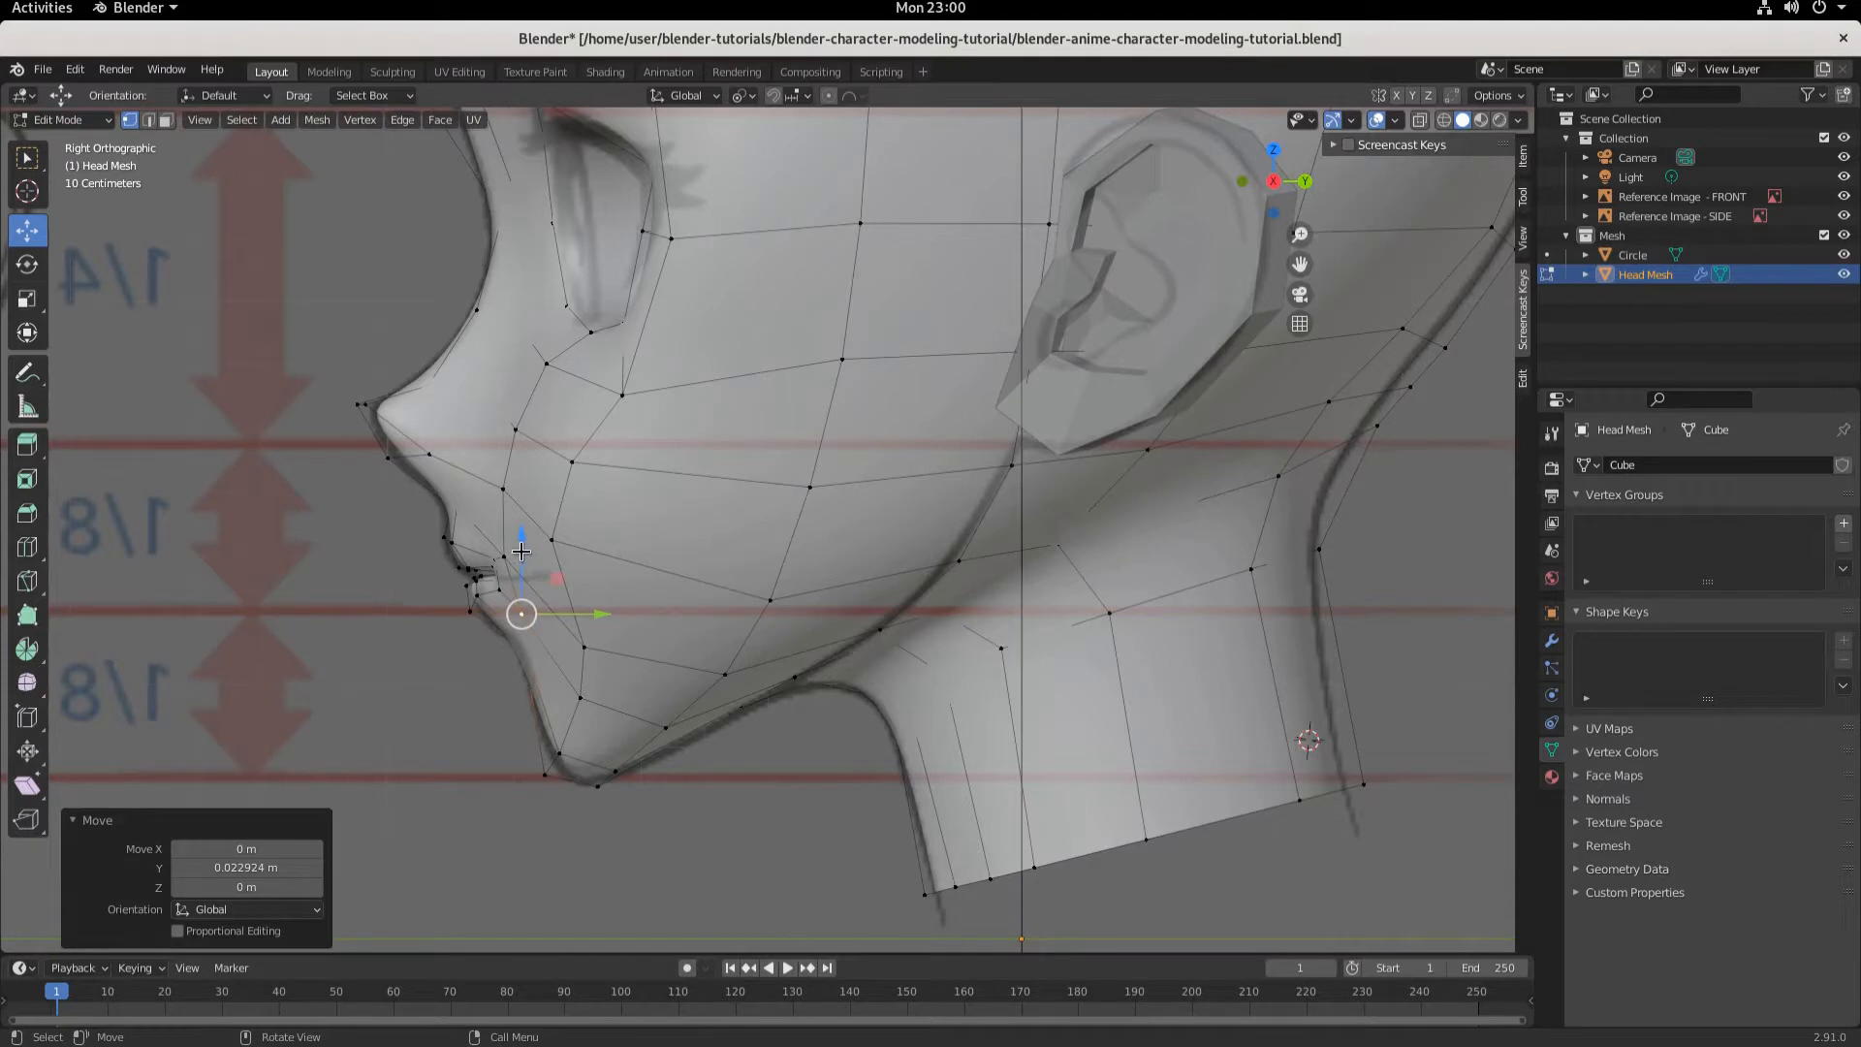
left_click_drag(522, 550, 609, 641)
middle_click_drag(608, 640, 490, 544)
- Return to Object Mode and check the jaw profile against the side reference
left_click(60, 119)
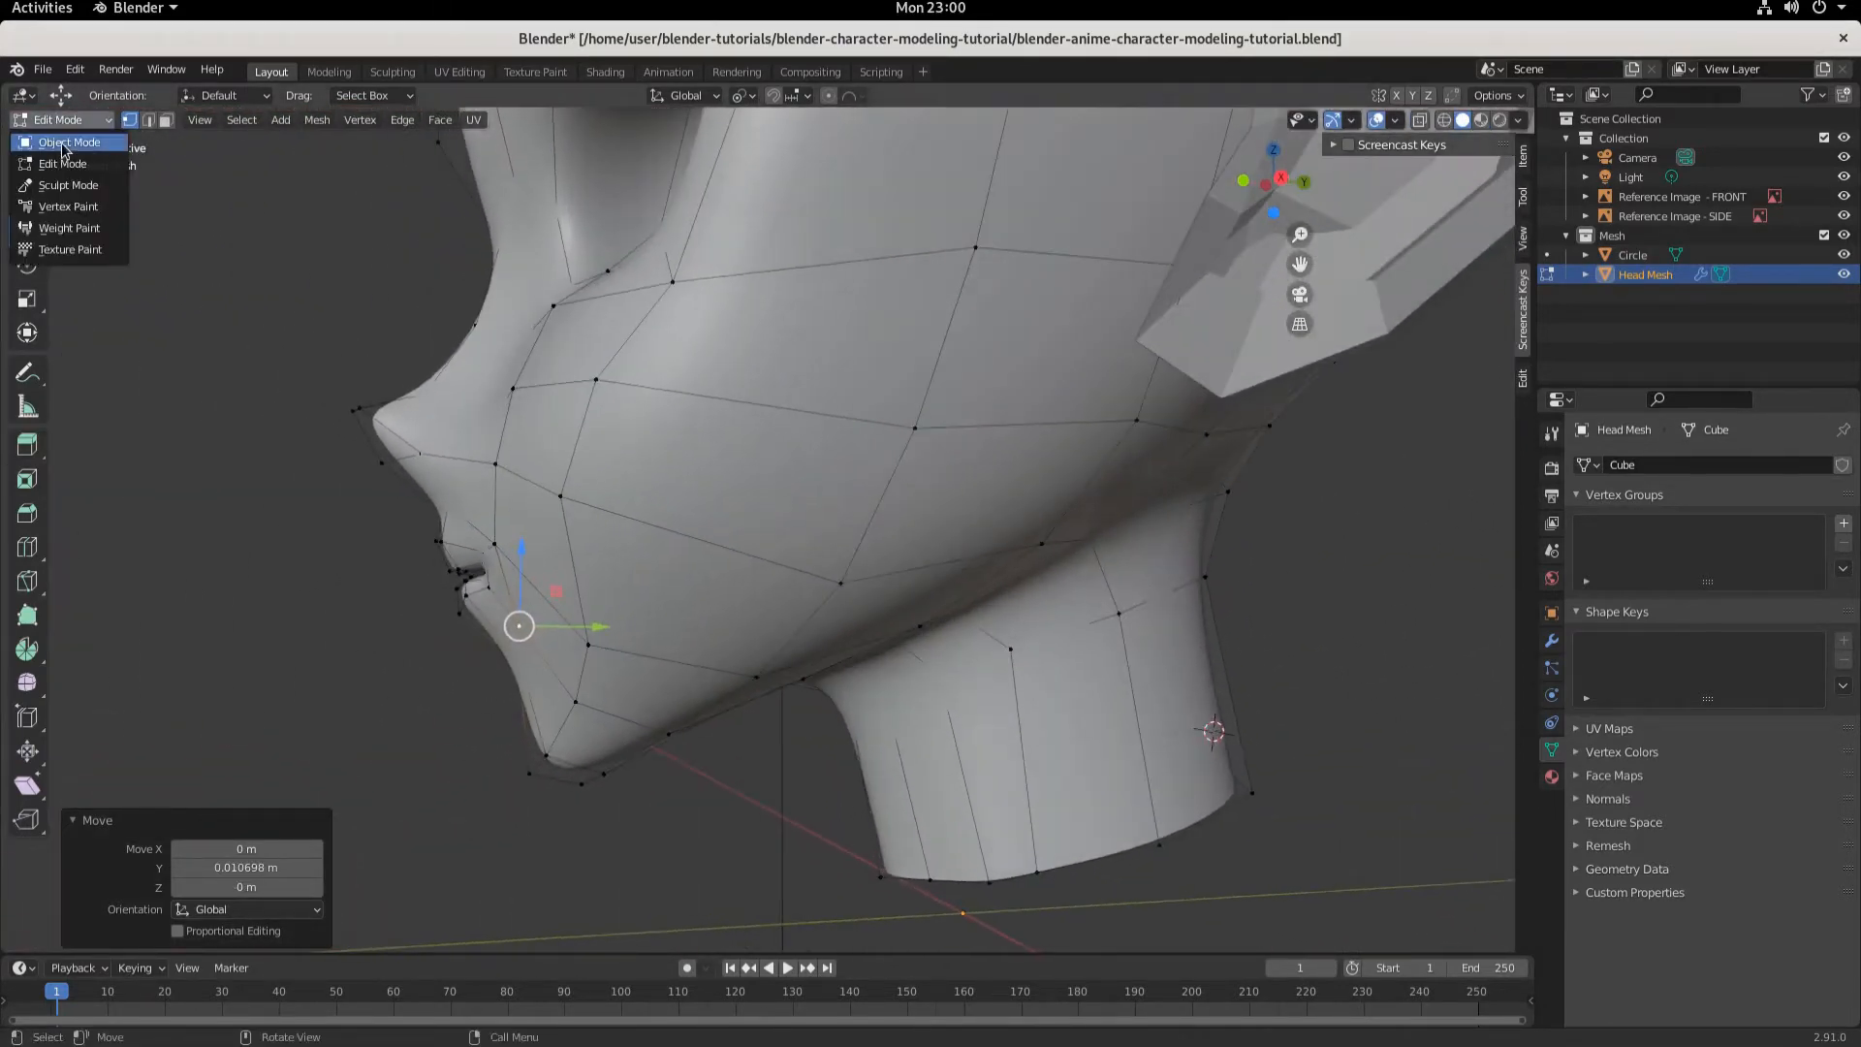
left_click(60, 142)
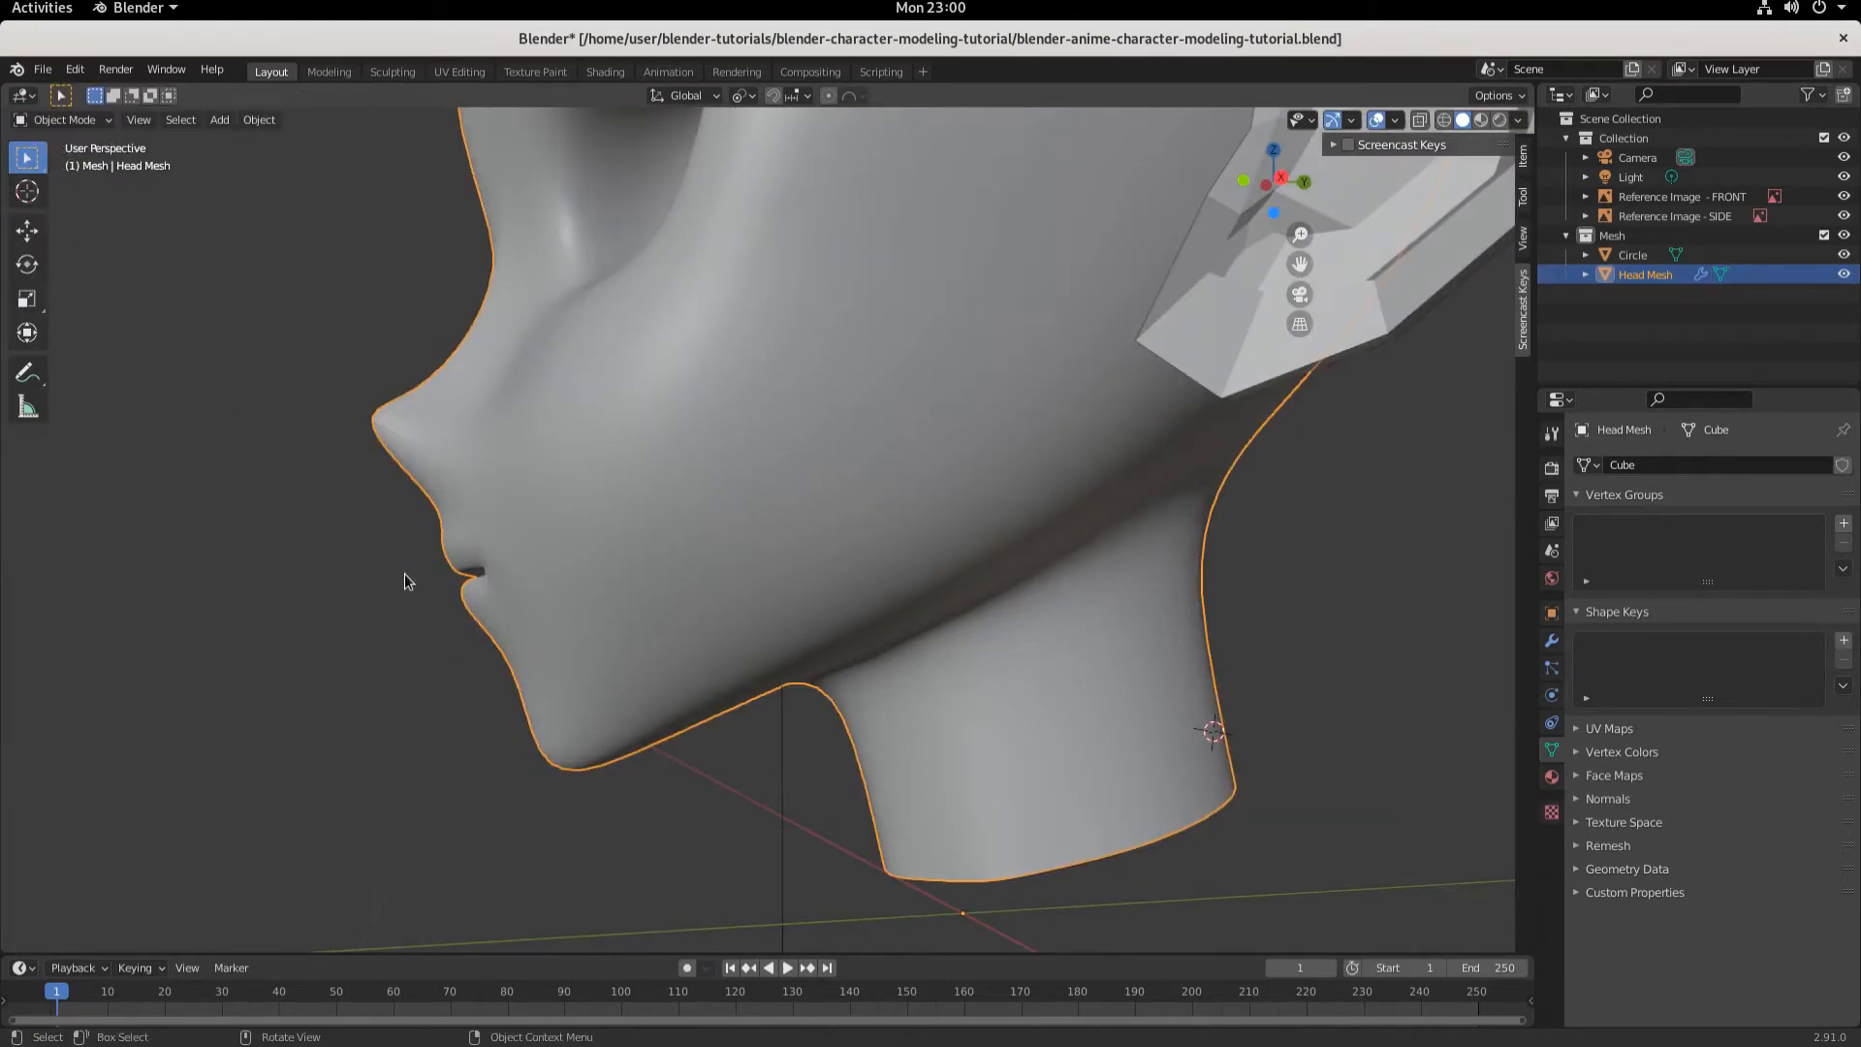
key("KP_1")
key("KP_3")
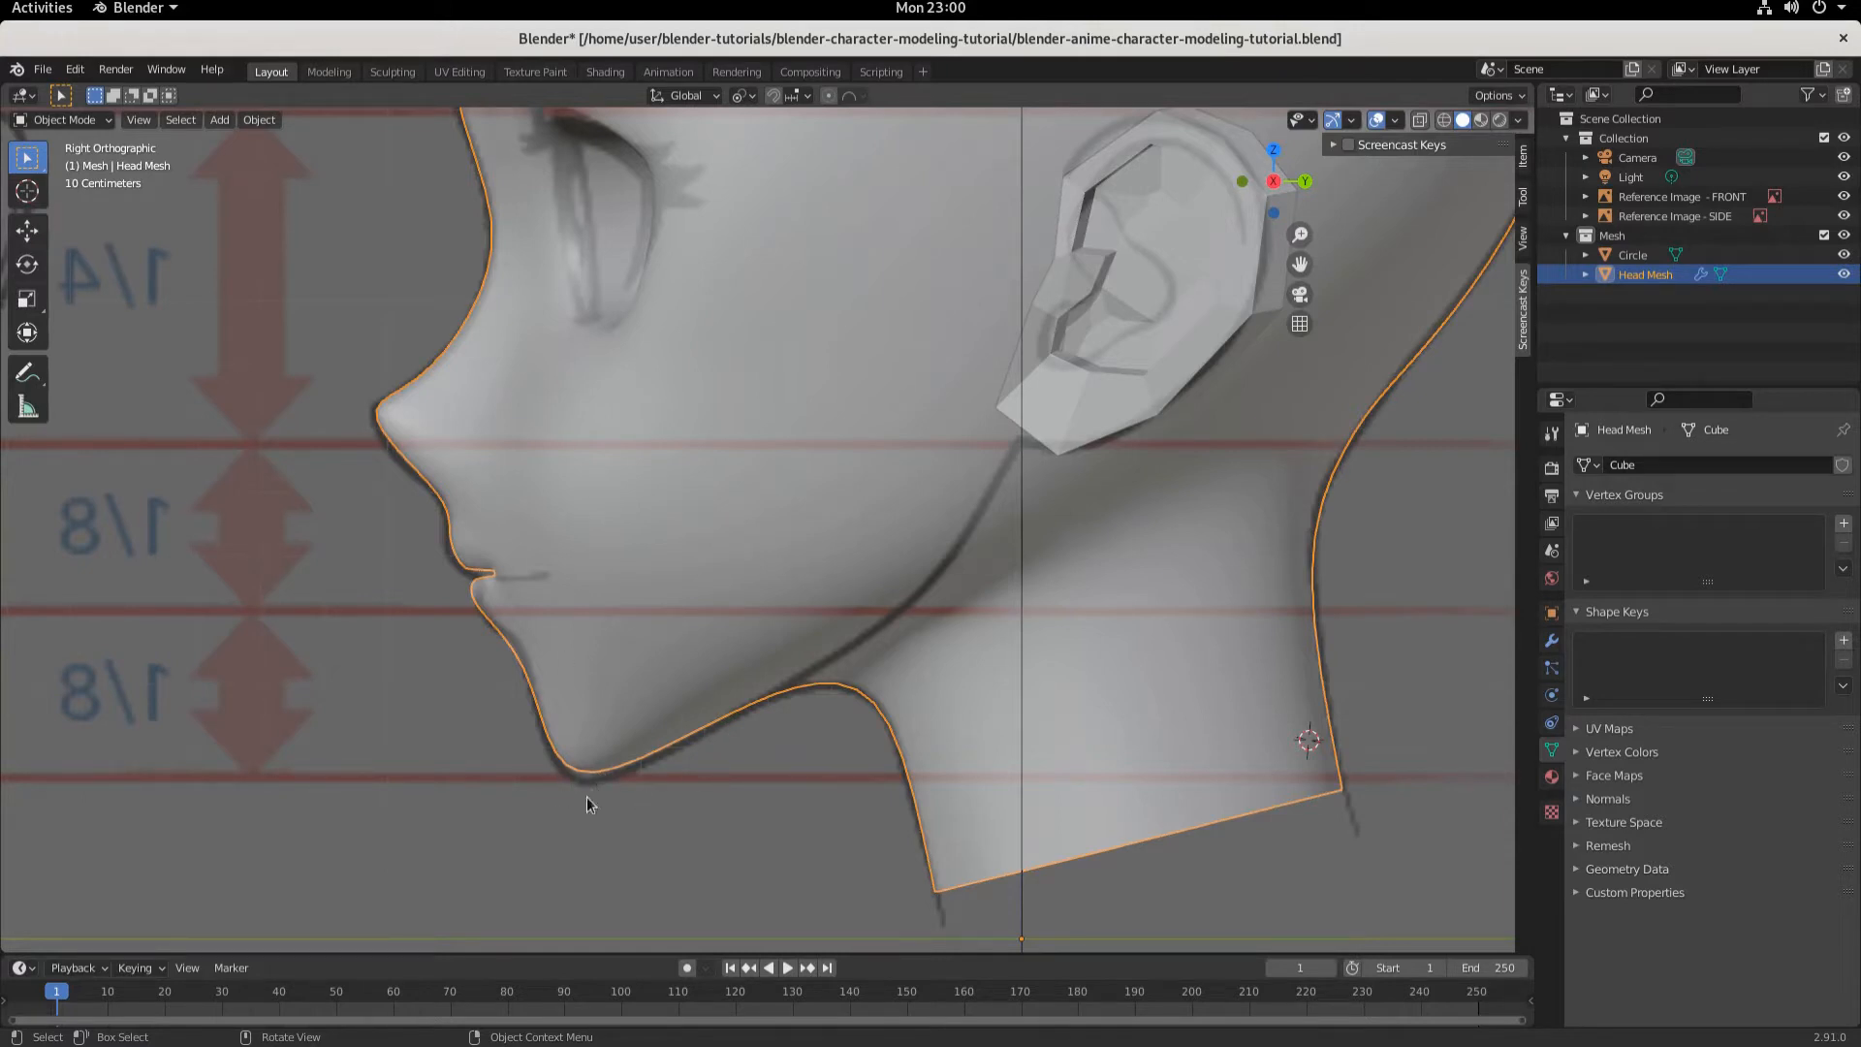
- In Edit Mode, move the lower chin vertices about 0.006 m along Z, then return to Object Mode
left_click(60, 119)
left_click(60, 163)
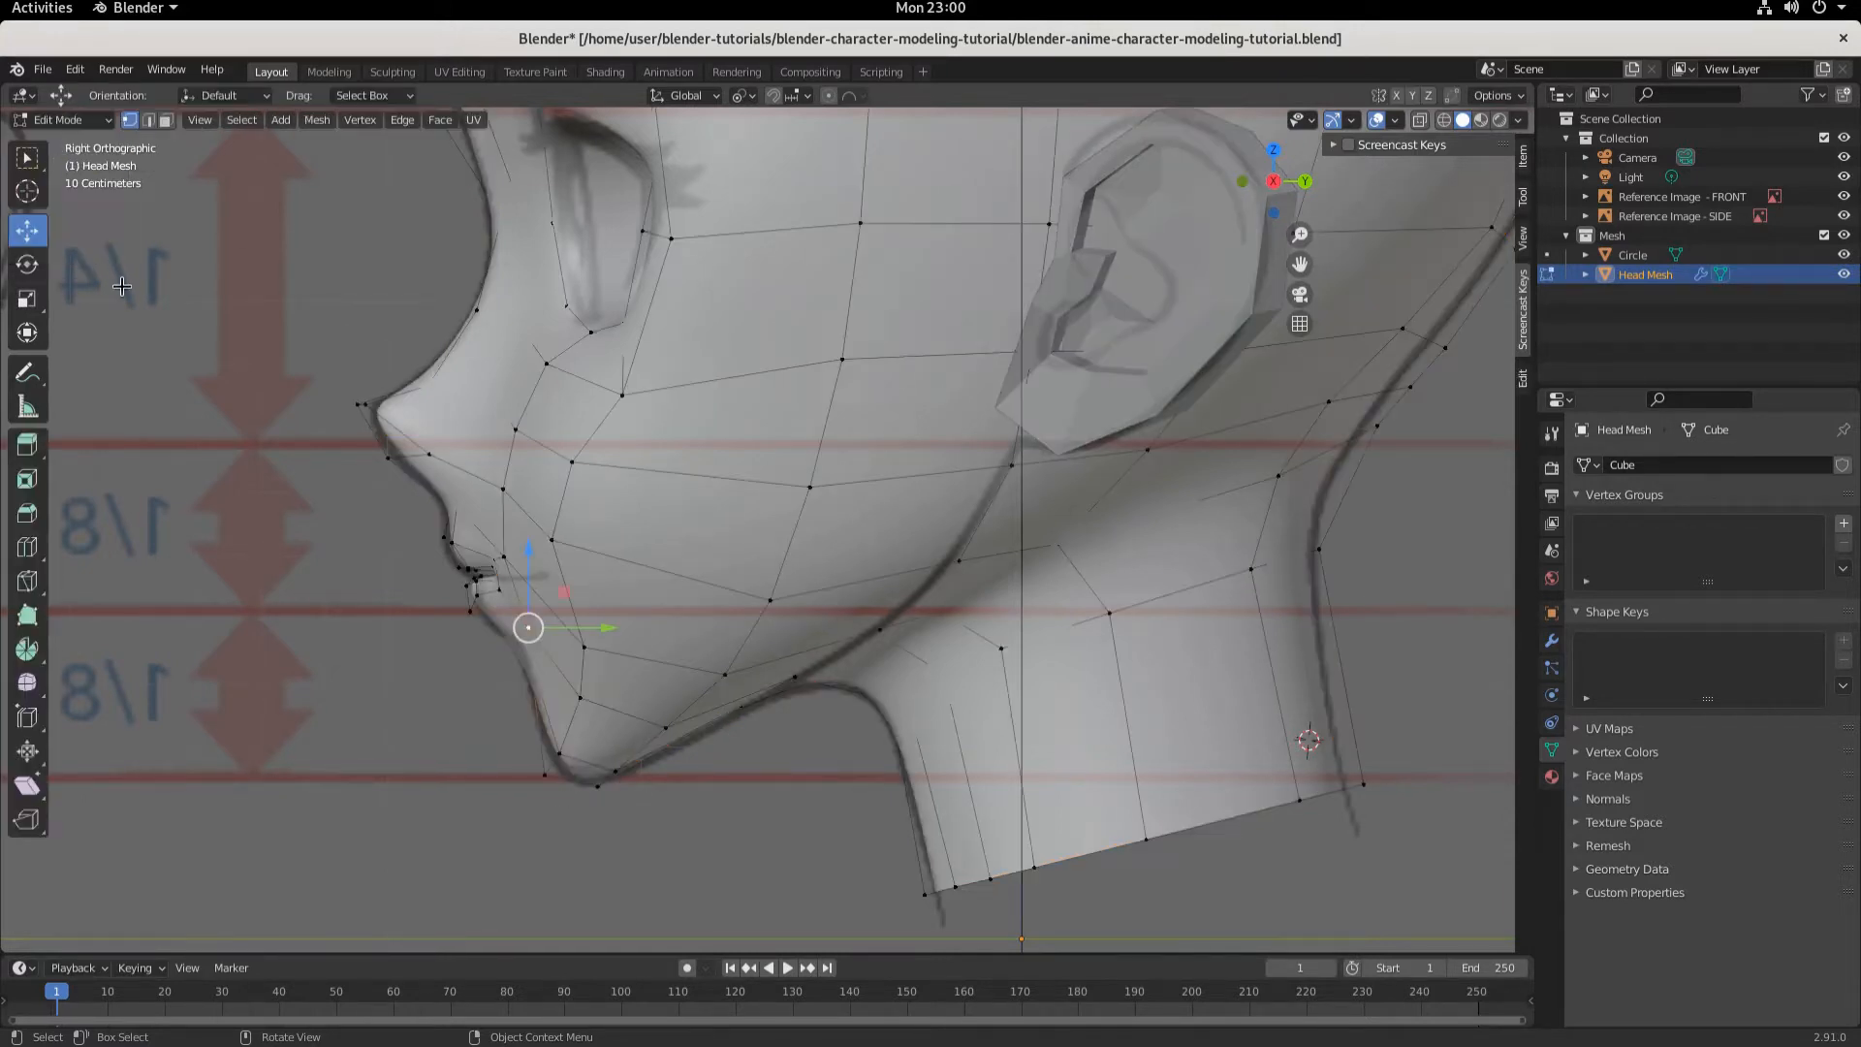
left_click(546, 780)
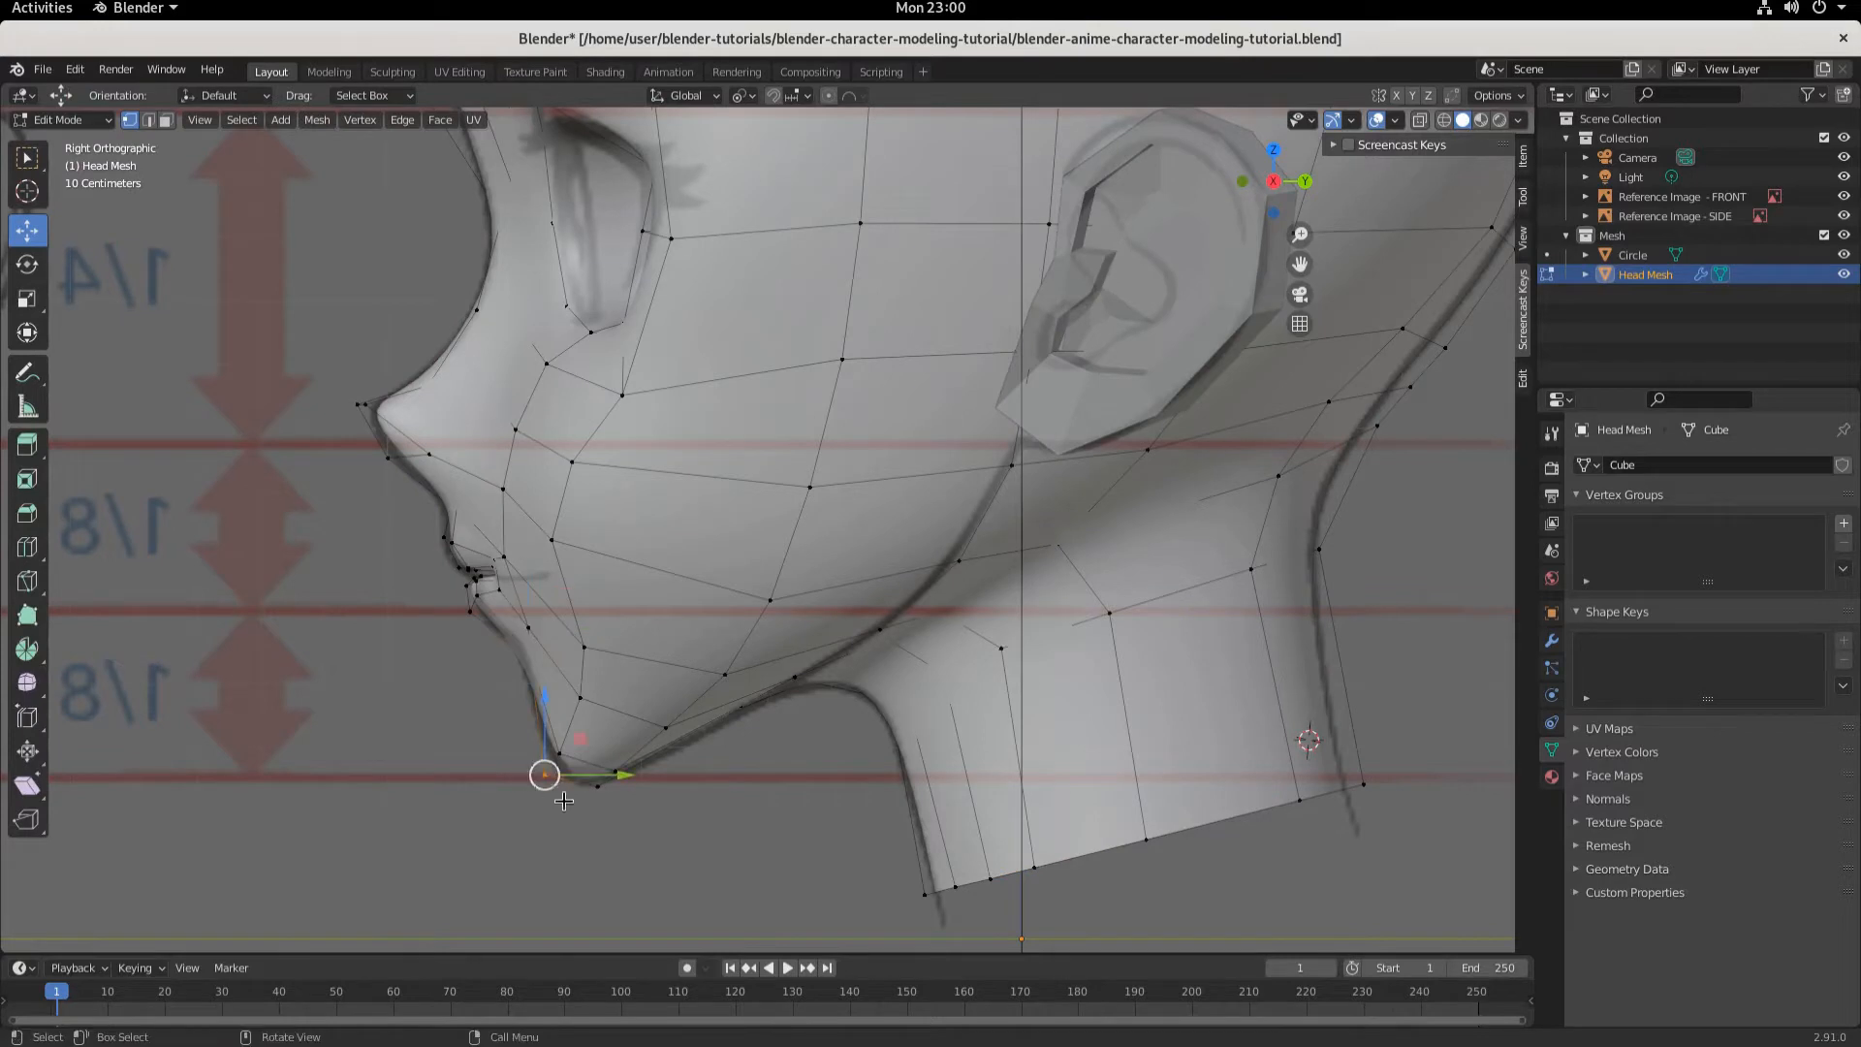
left_click_drag(497, 730, 645, 848)
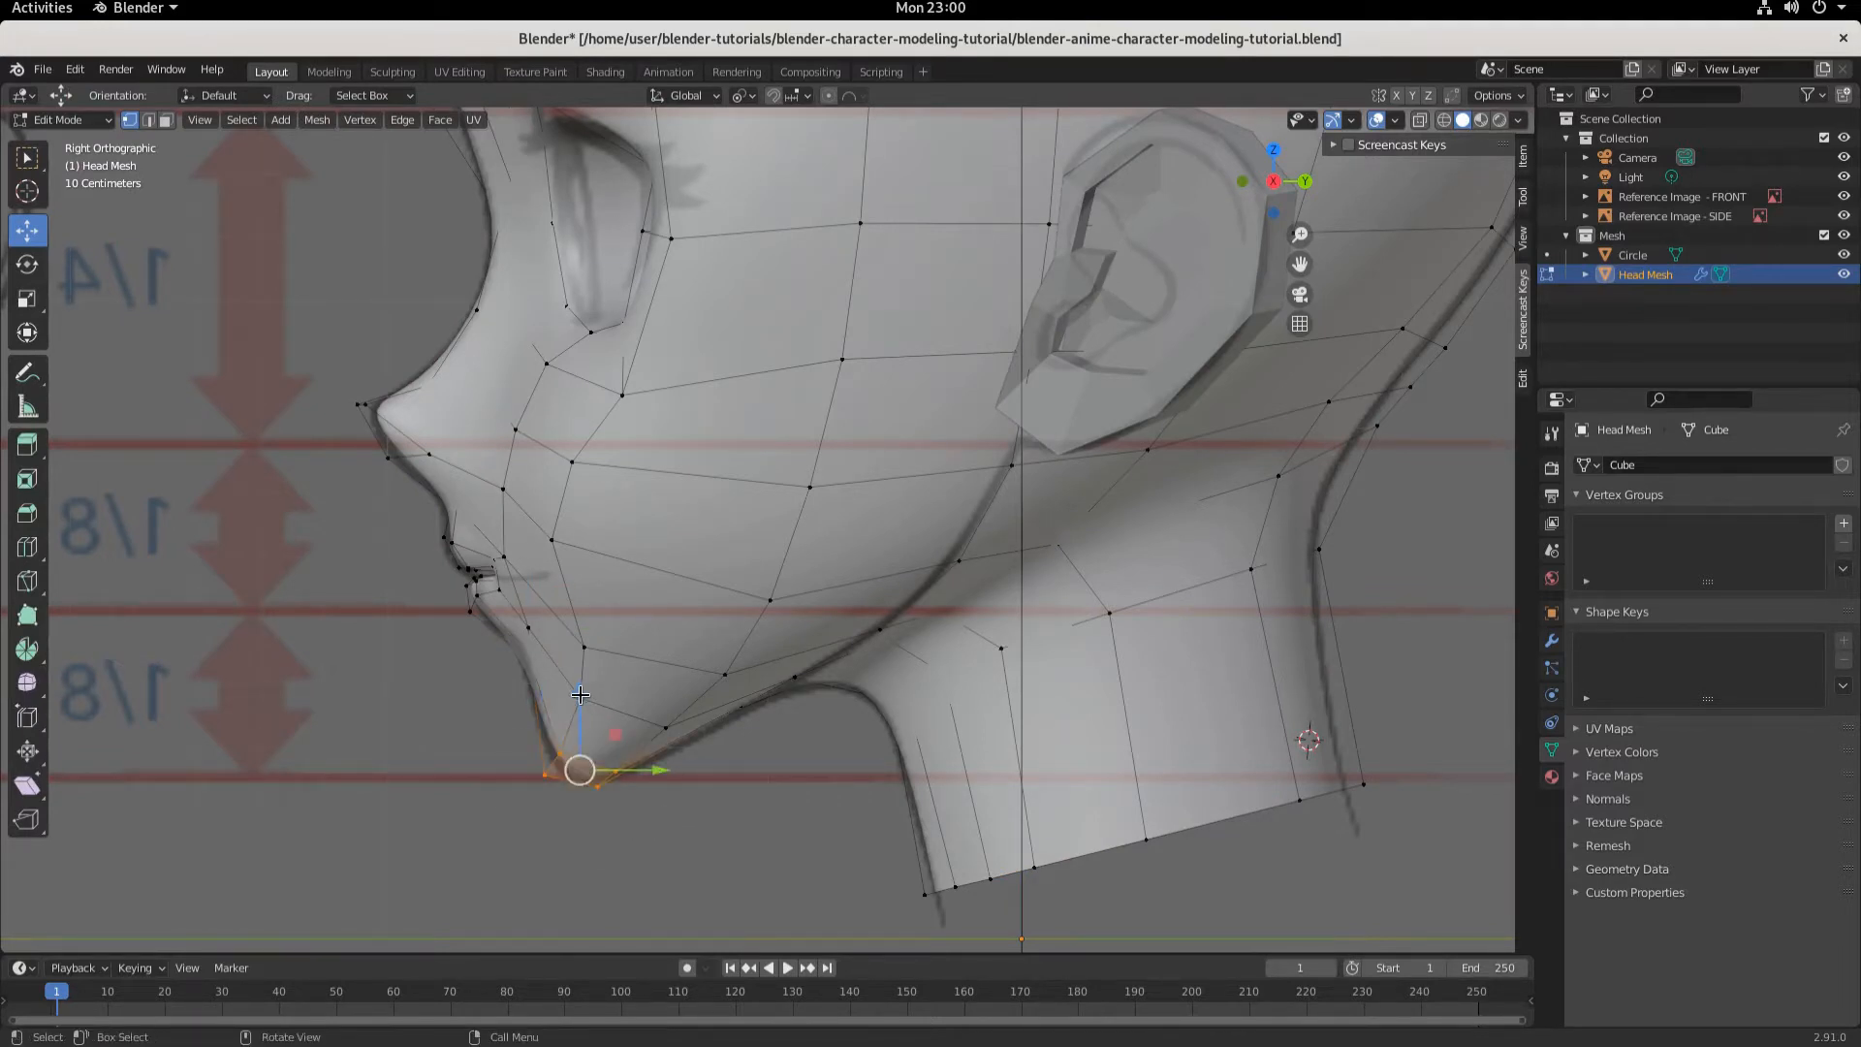
left_click_drag(580, 694, 577, 701)
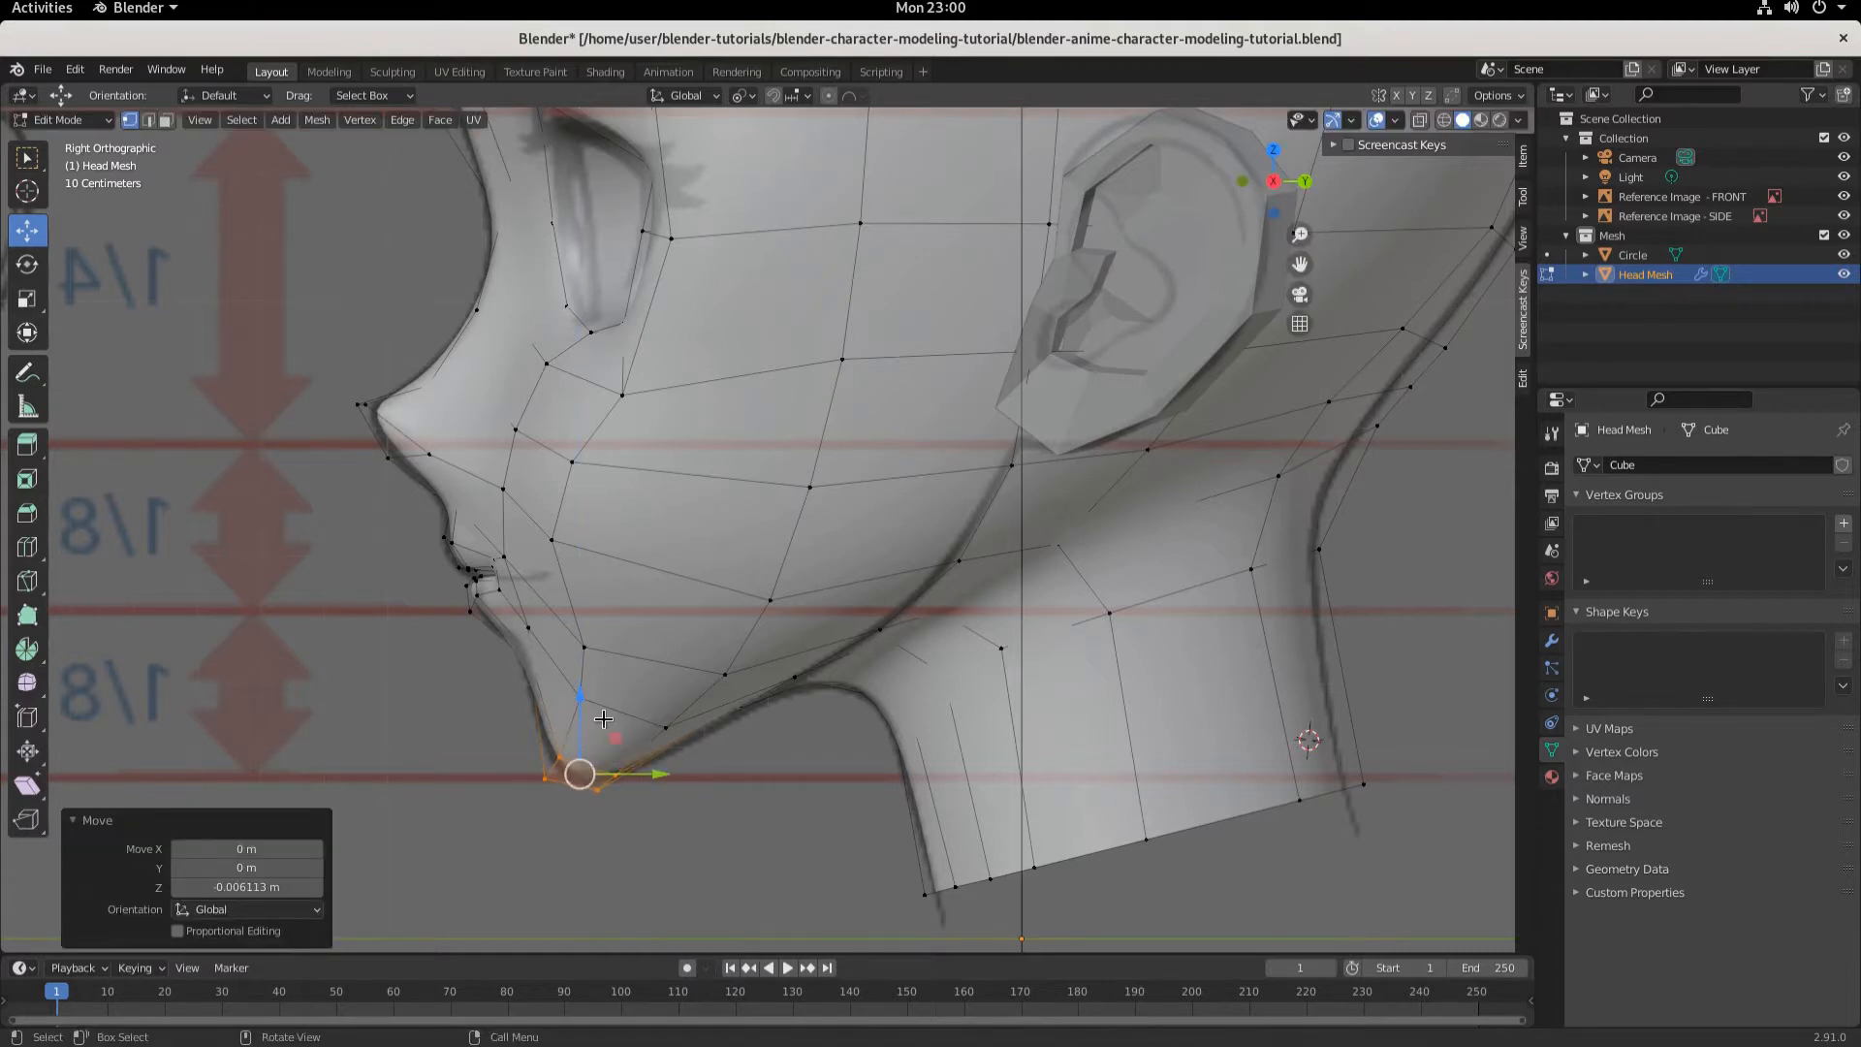
left_click(60, 119)
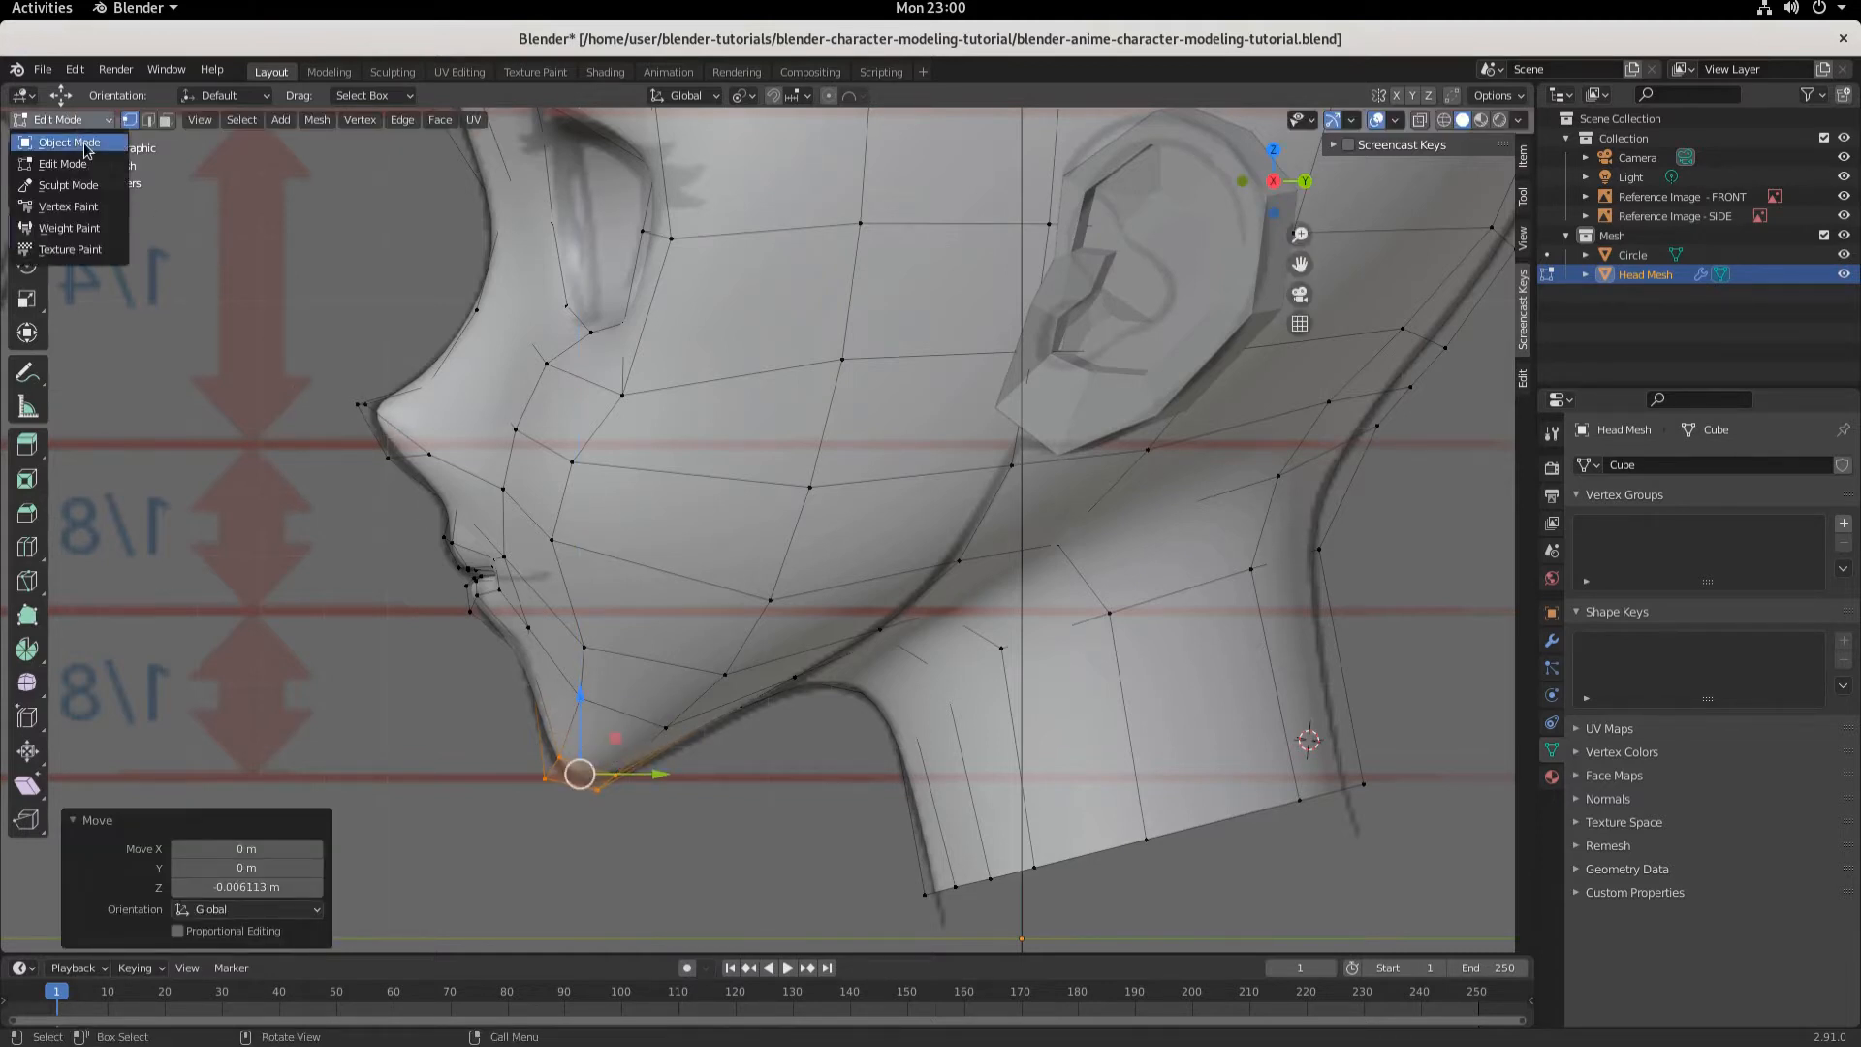
left_click(70, 143)
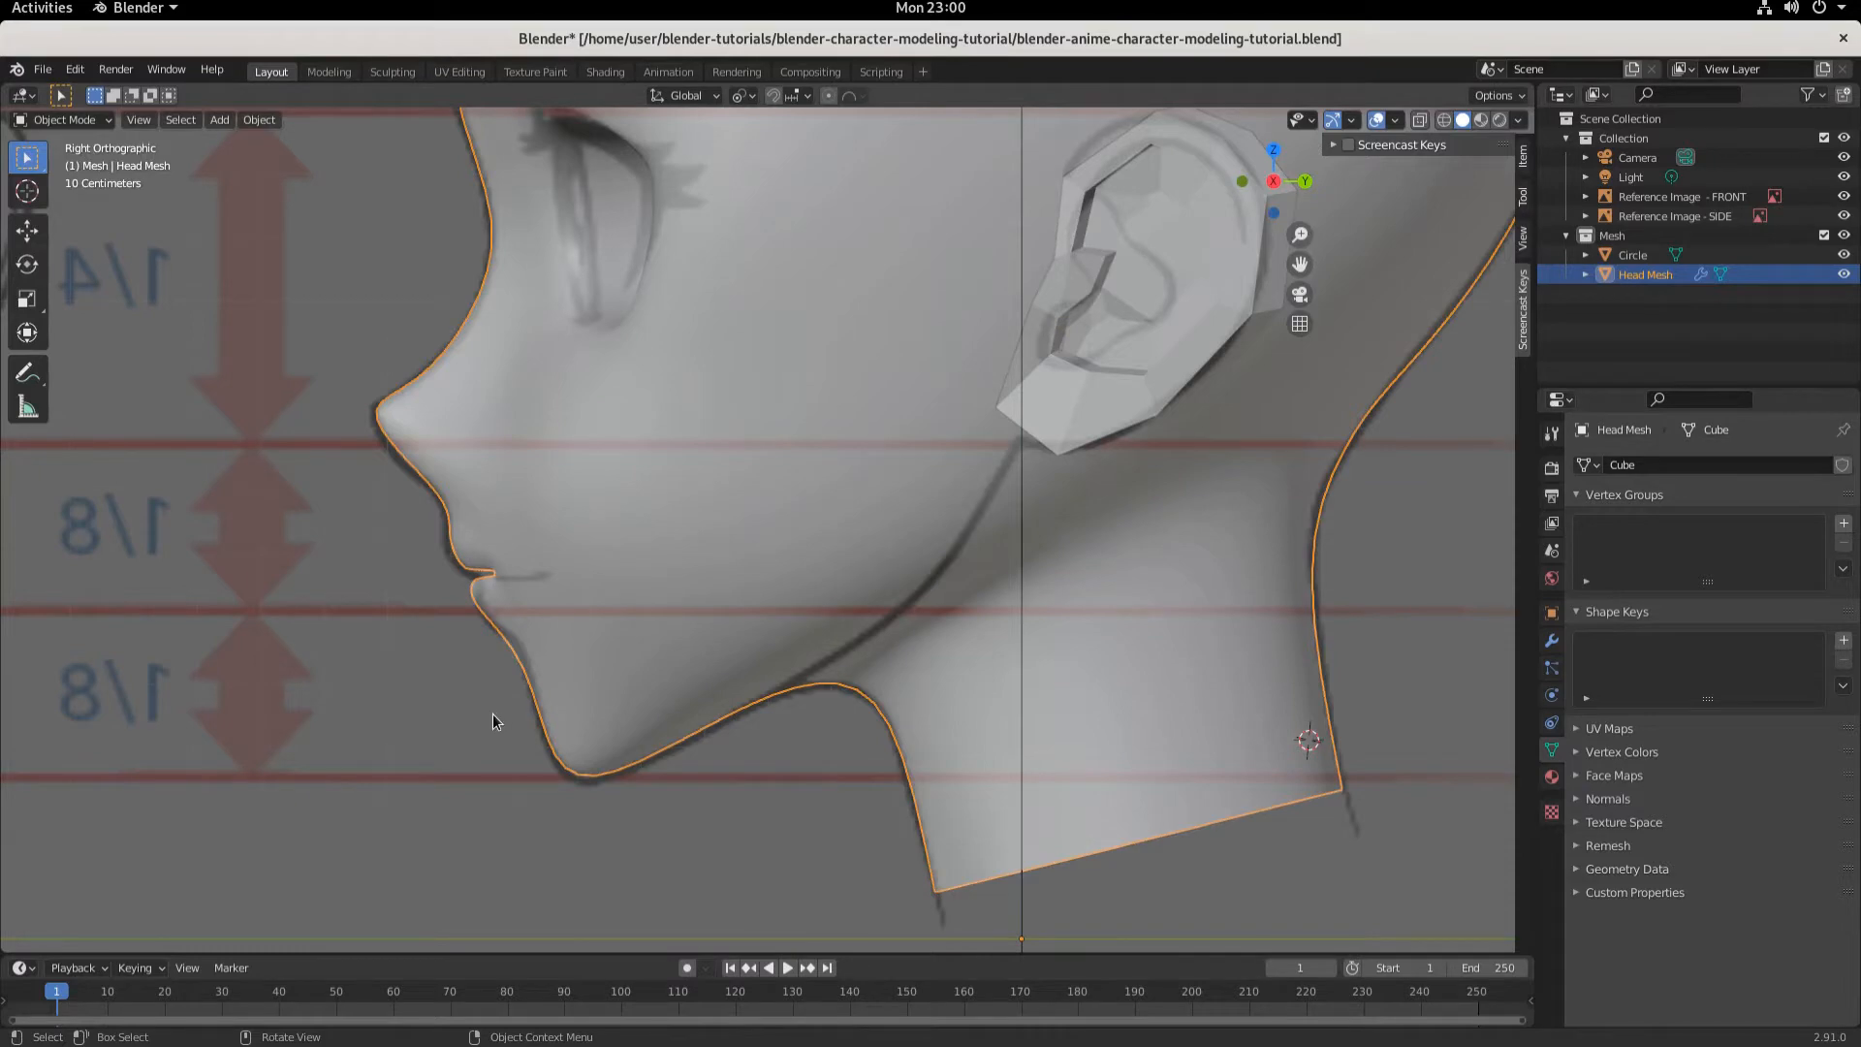
- Check the chin profile from perspective and side views and select the side reference image
middle_click_drag(492, 713, 783, 719)
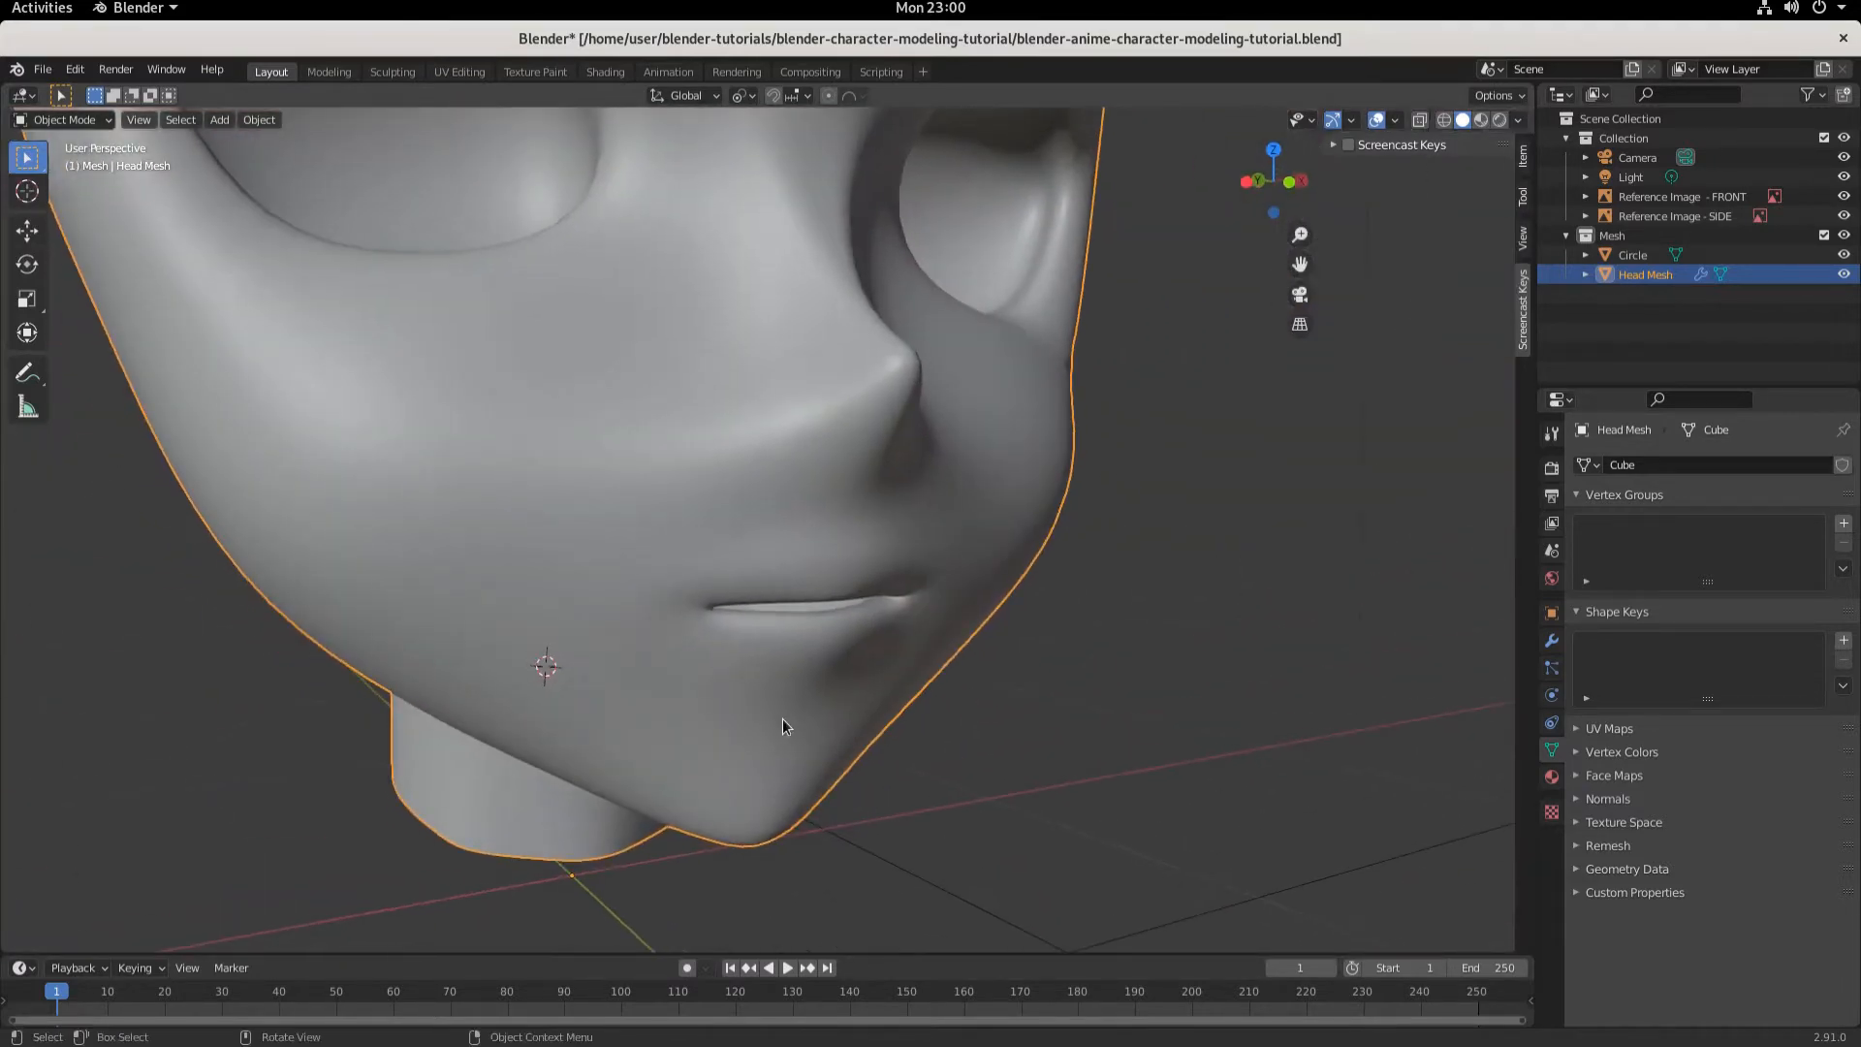
key("KP_1")
key("KP_3")
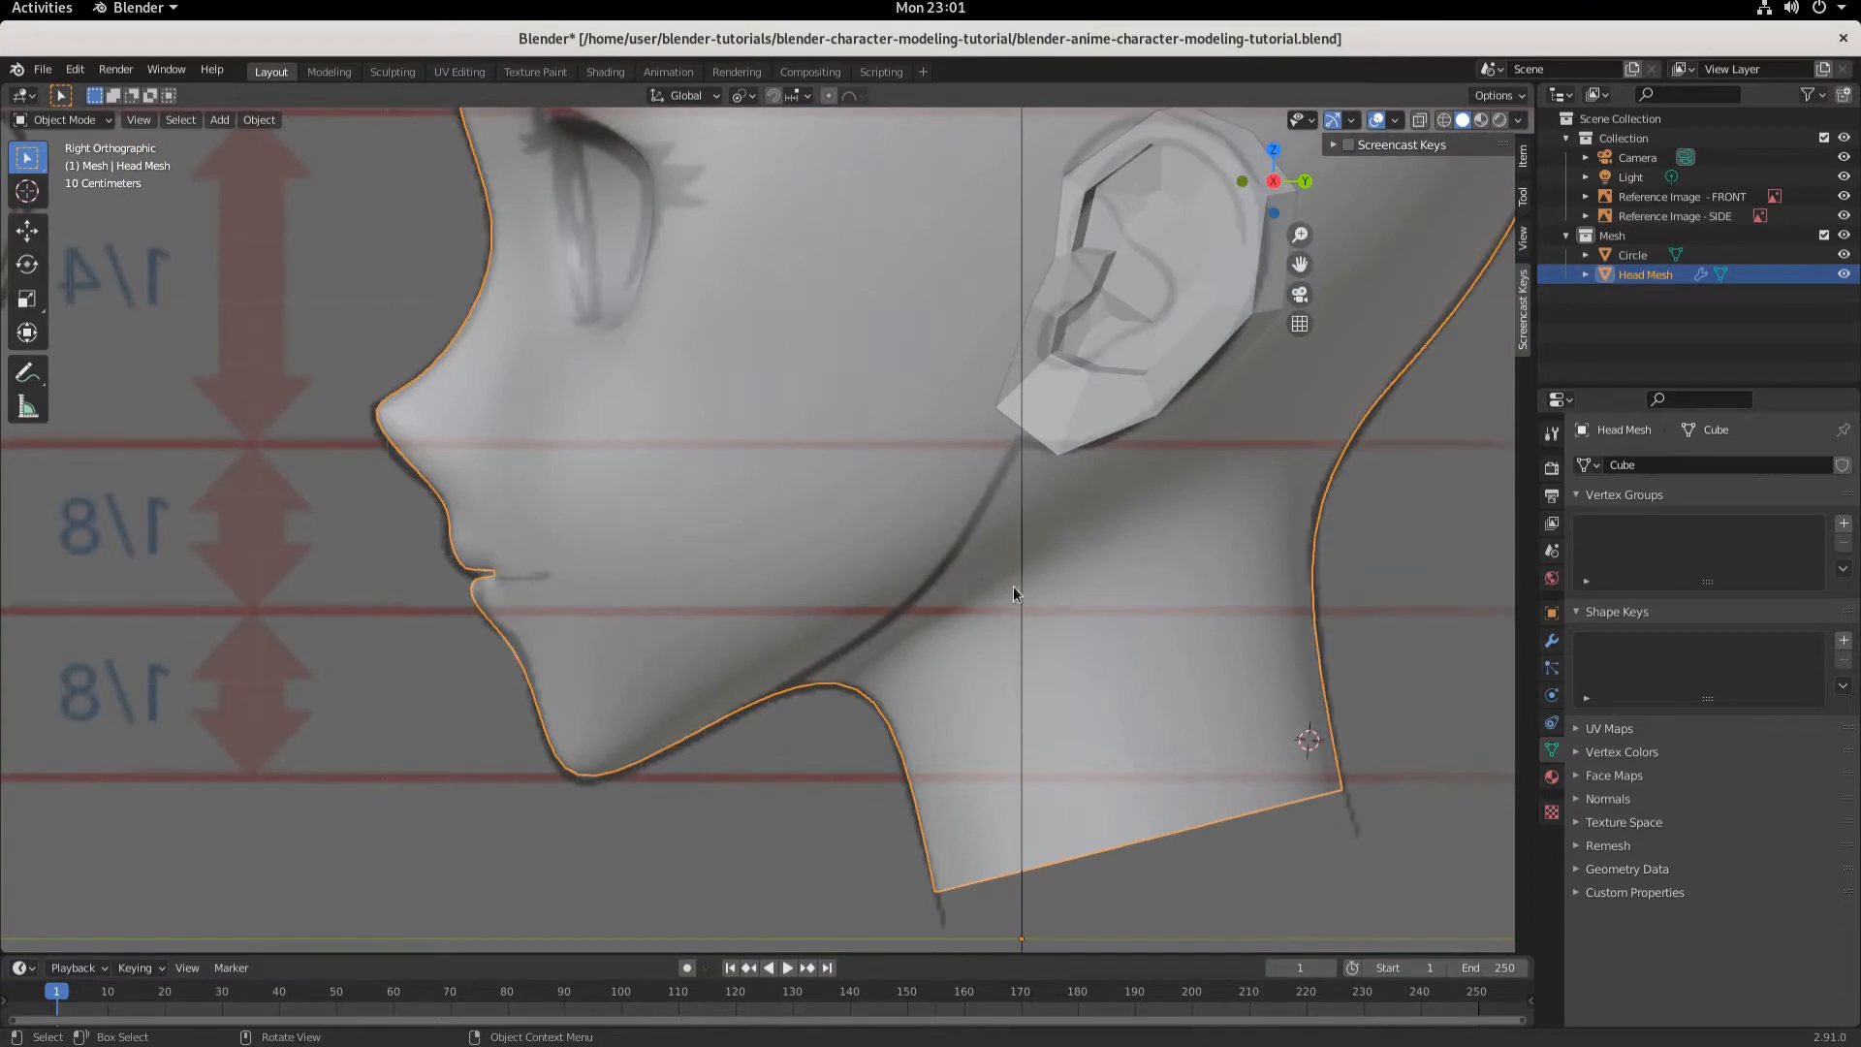
middle_click_drag(912, 498, 806, 609, "shift")
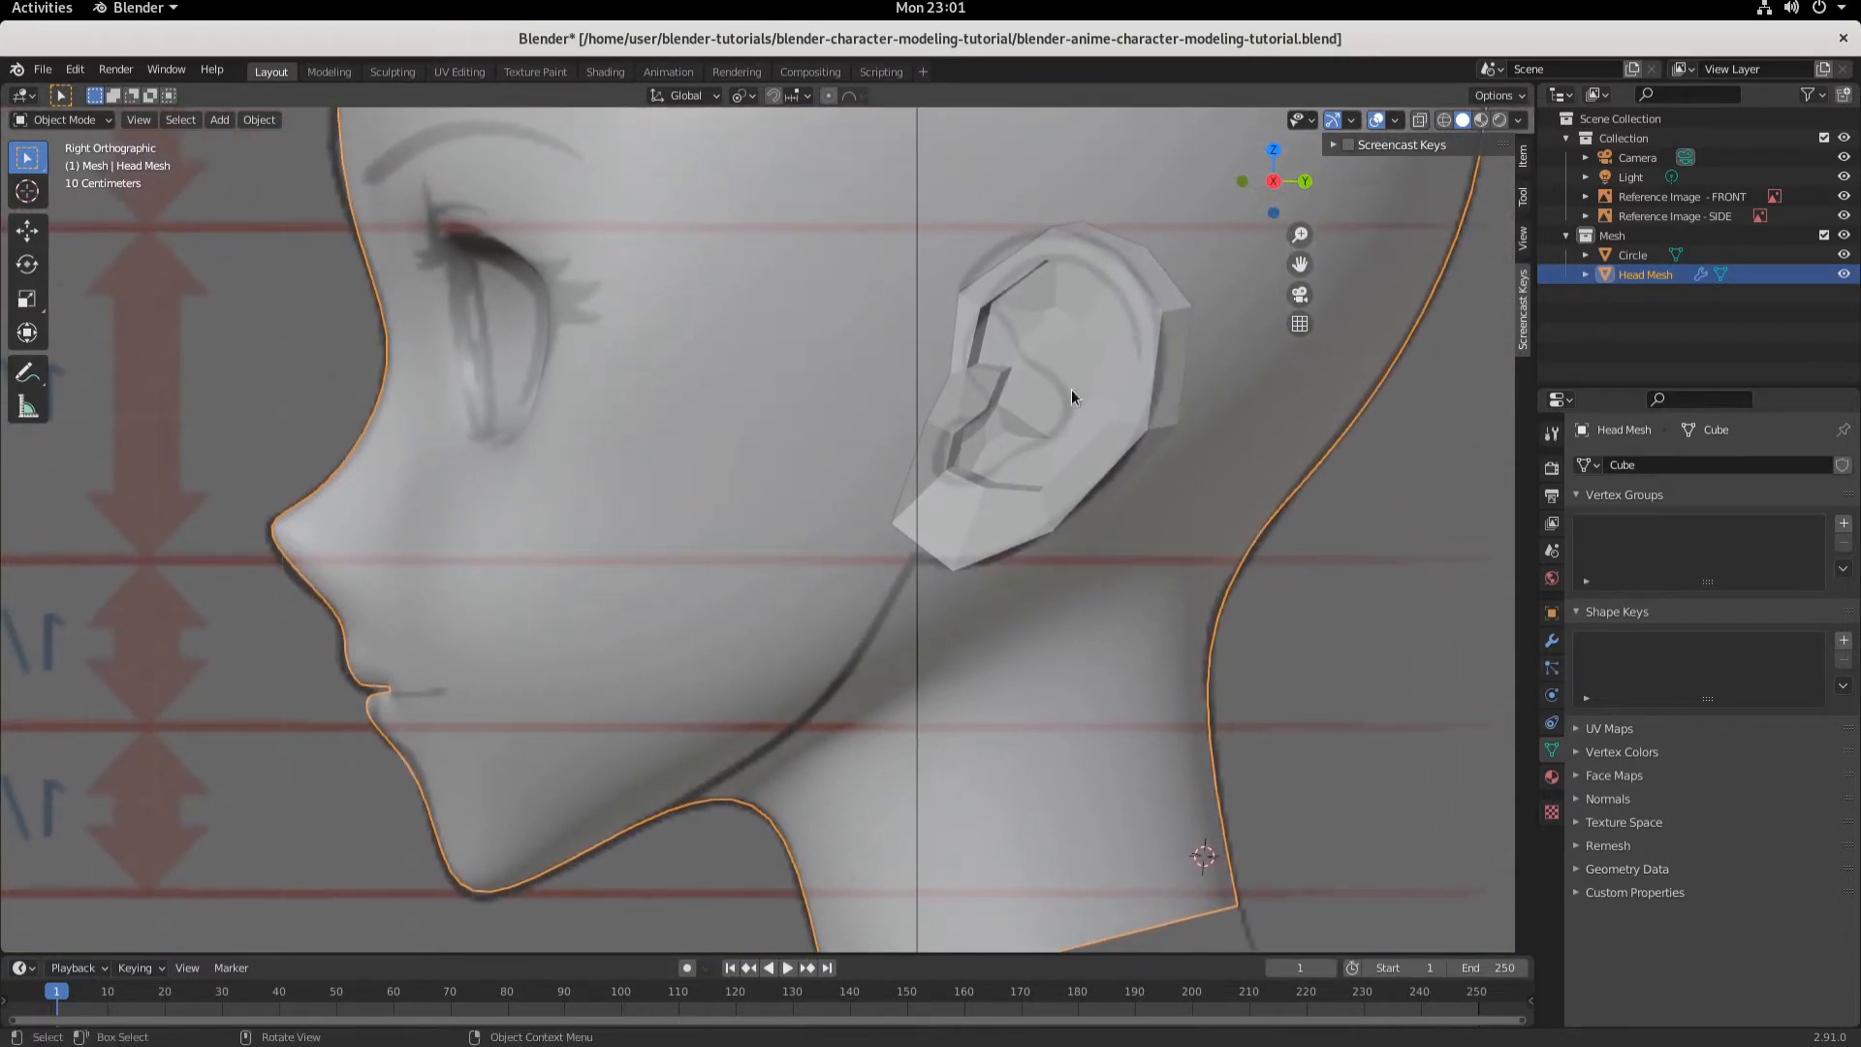
left_click(717, 512)
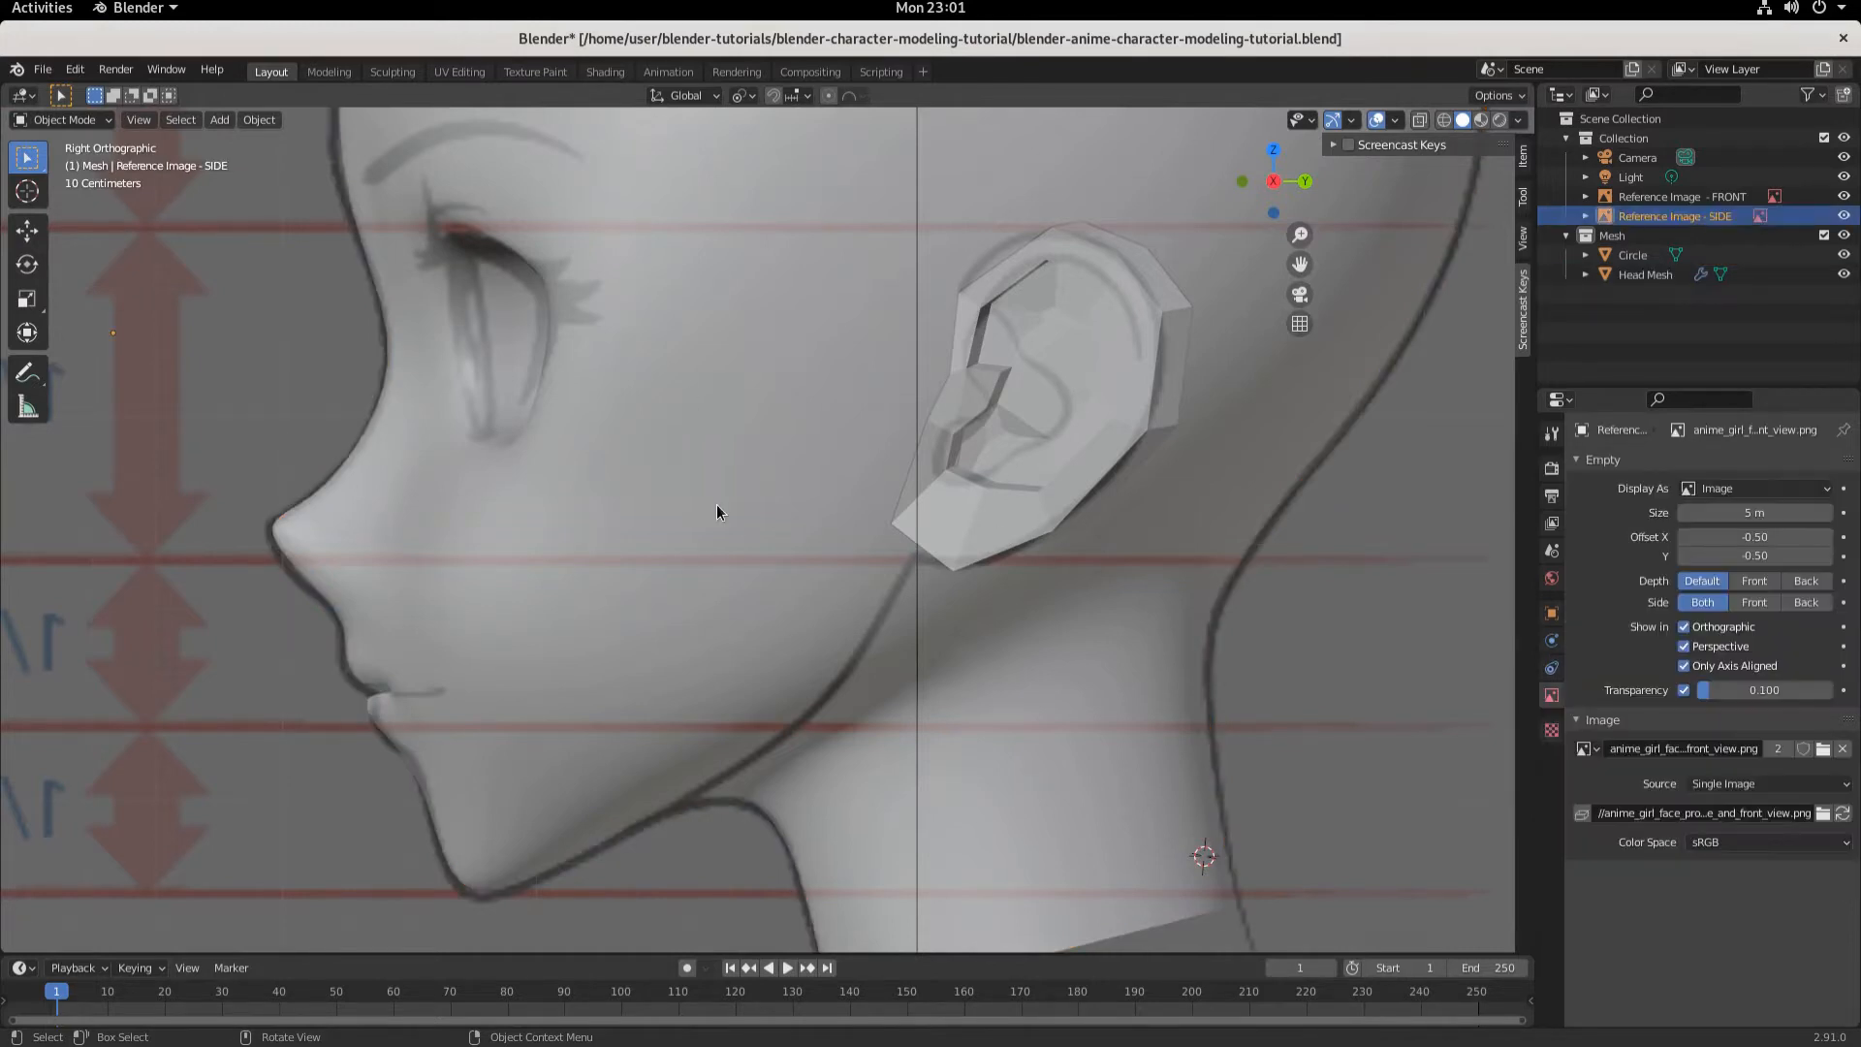
left_click(717, 512)
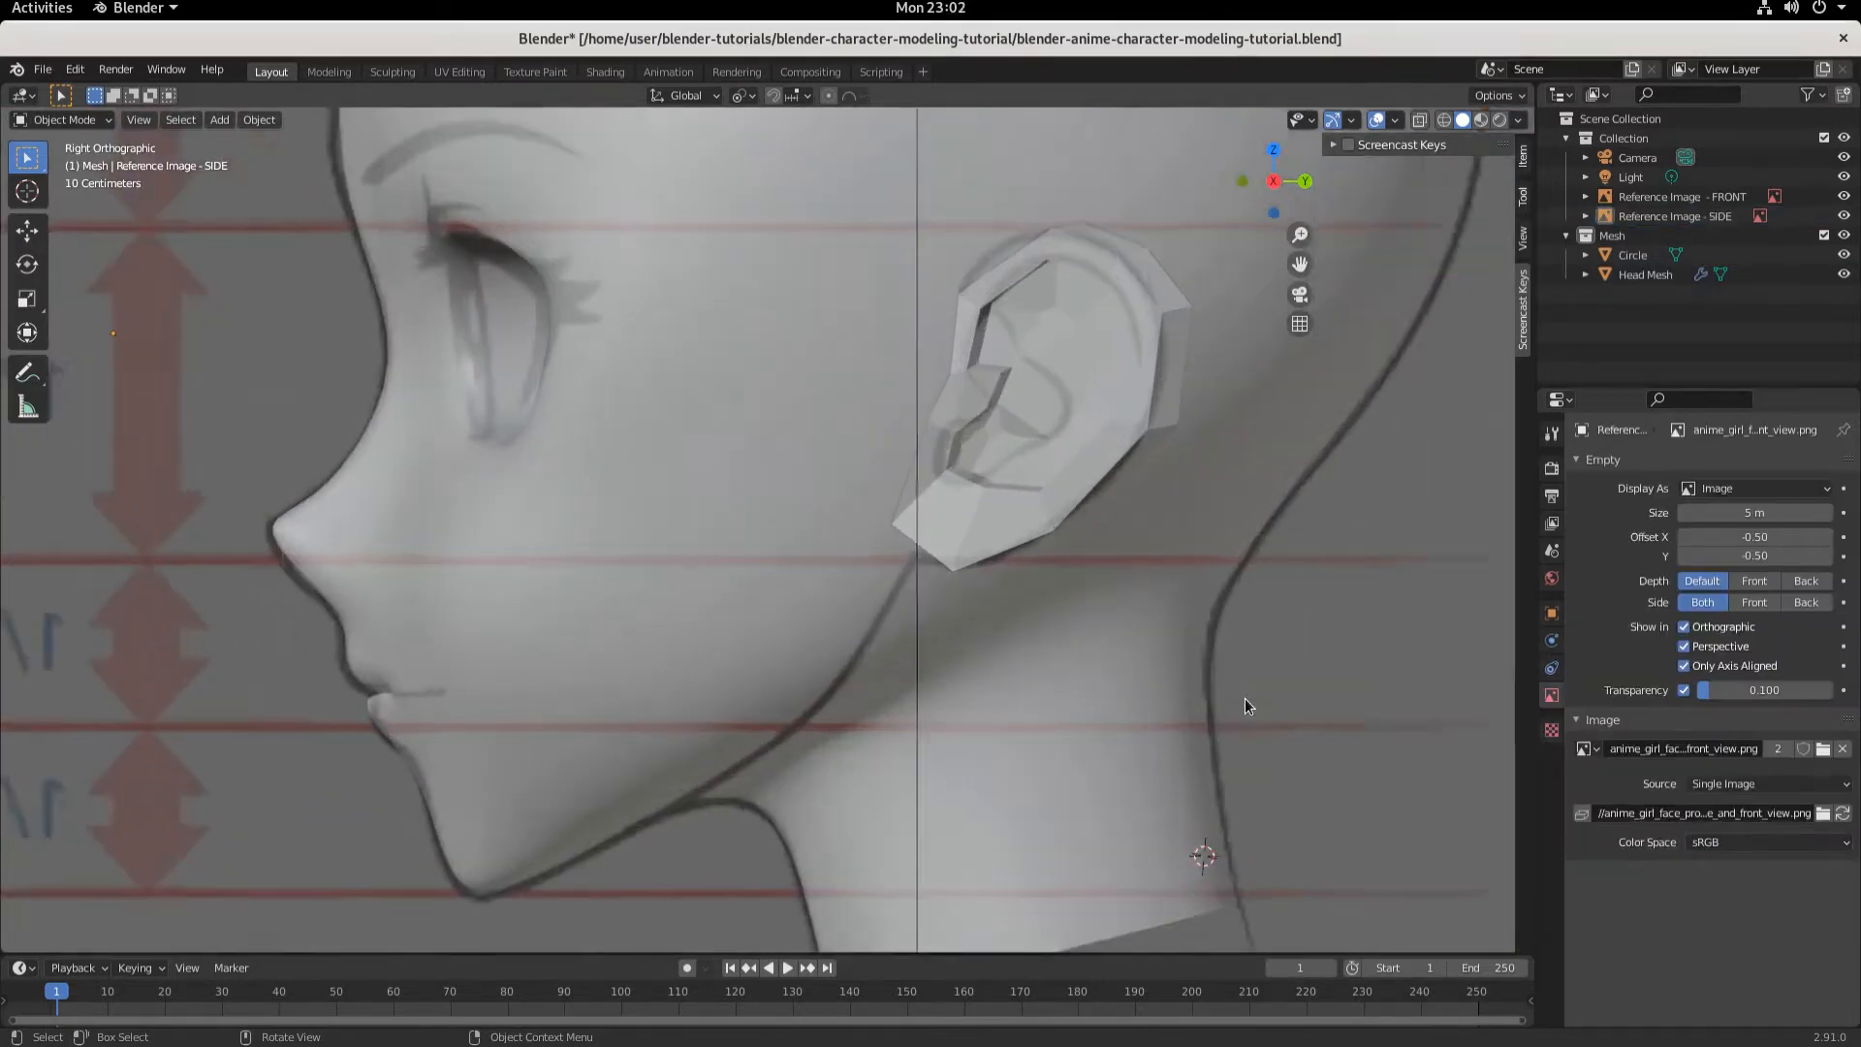
scroll(1146, 288, "up", 2)
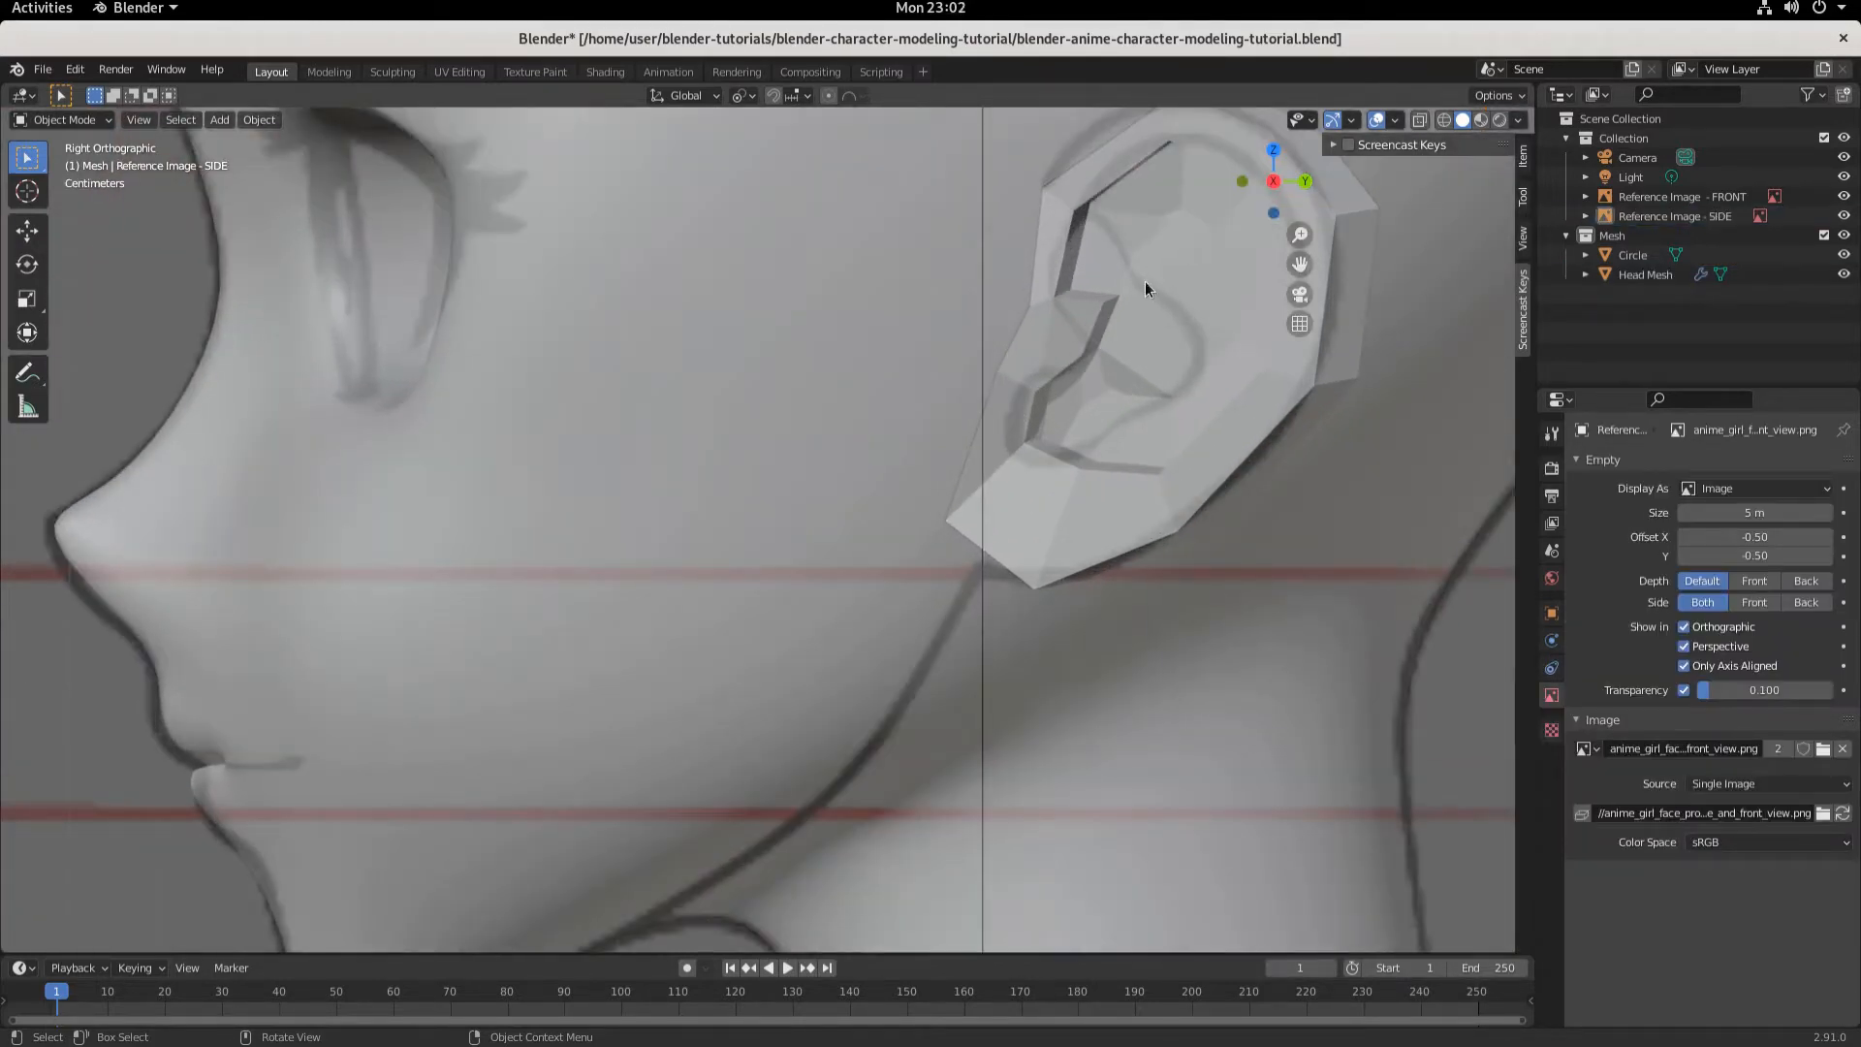
- Rename the Circle object to Ear
left_click(1643, 255)
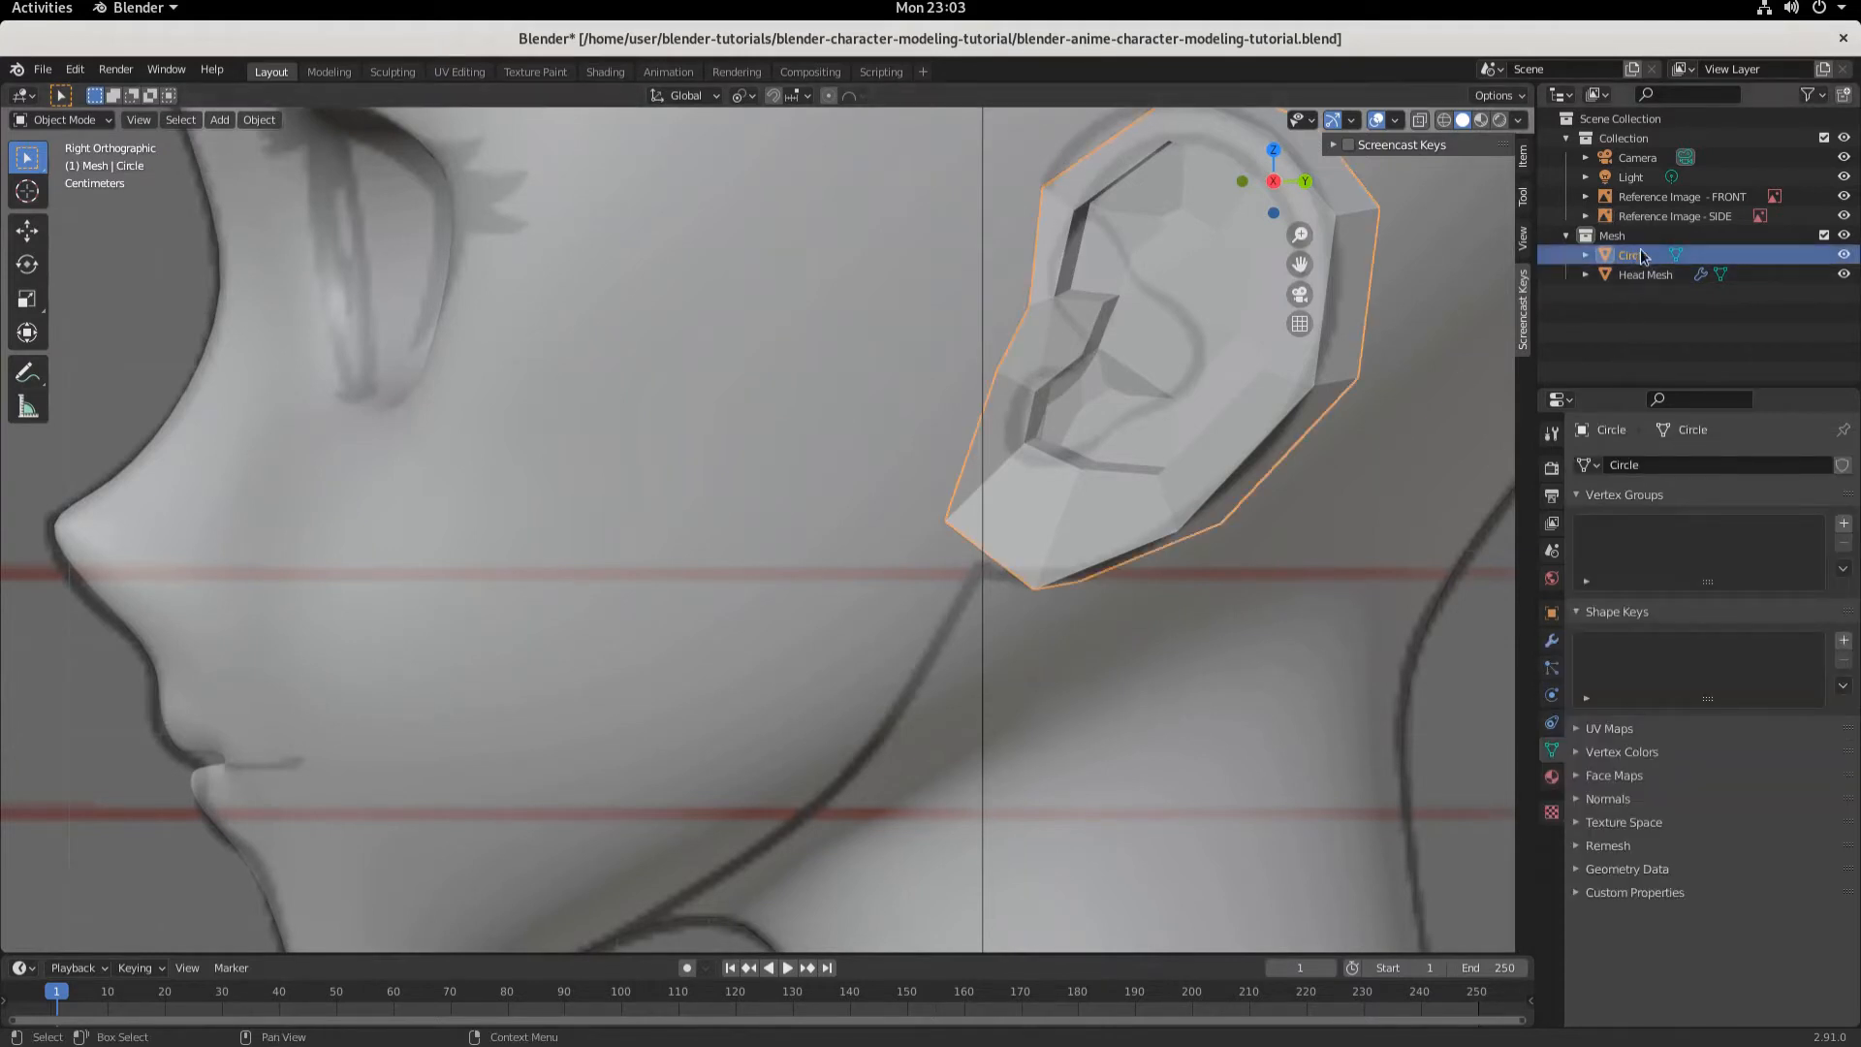
double_click(1629, 256)
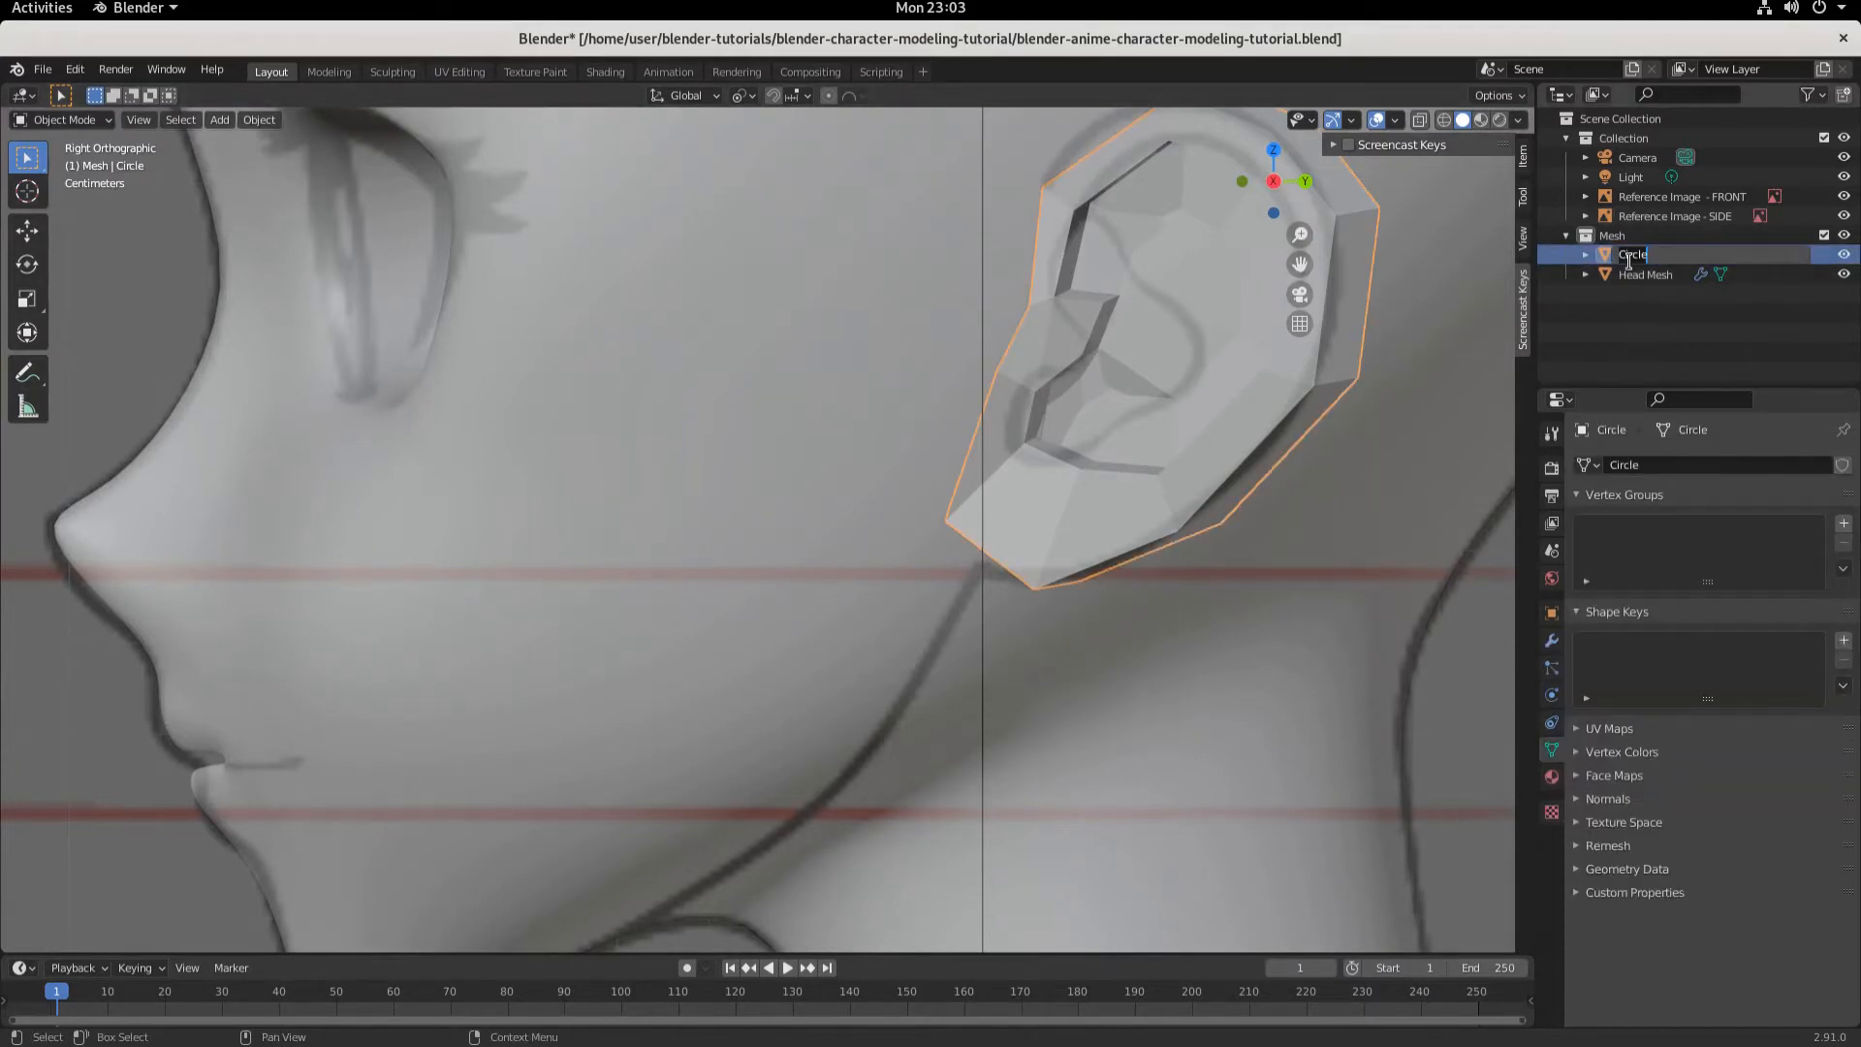
type("Ear")
key("Return")
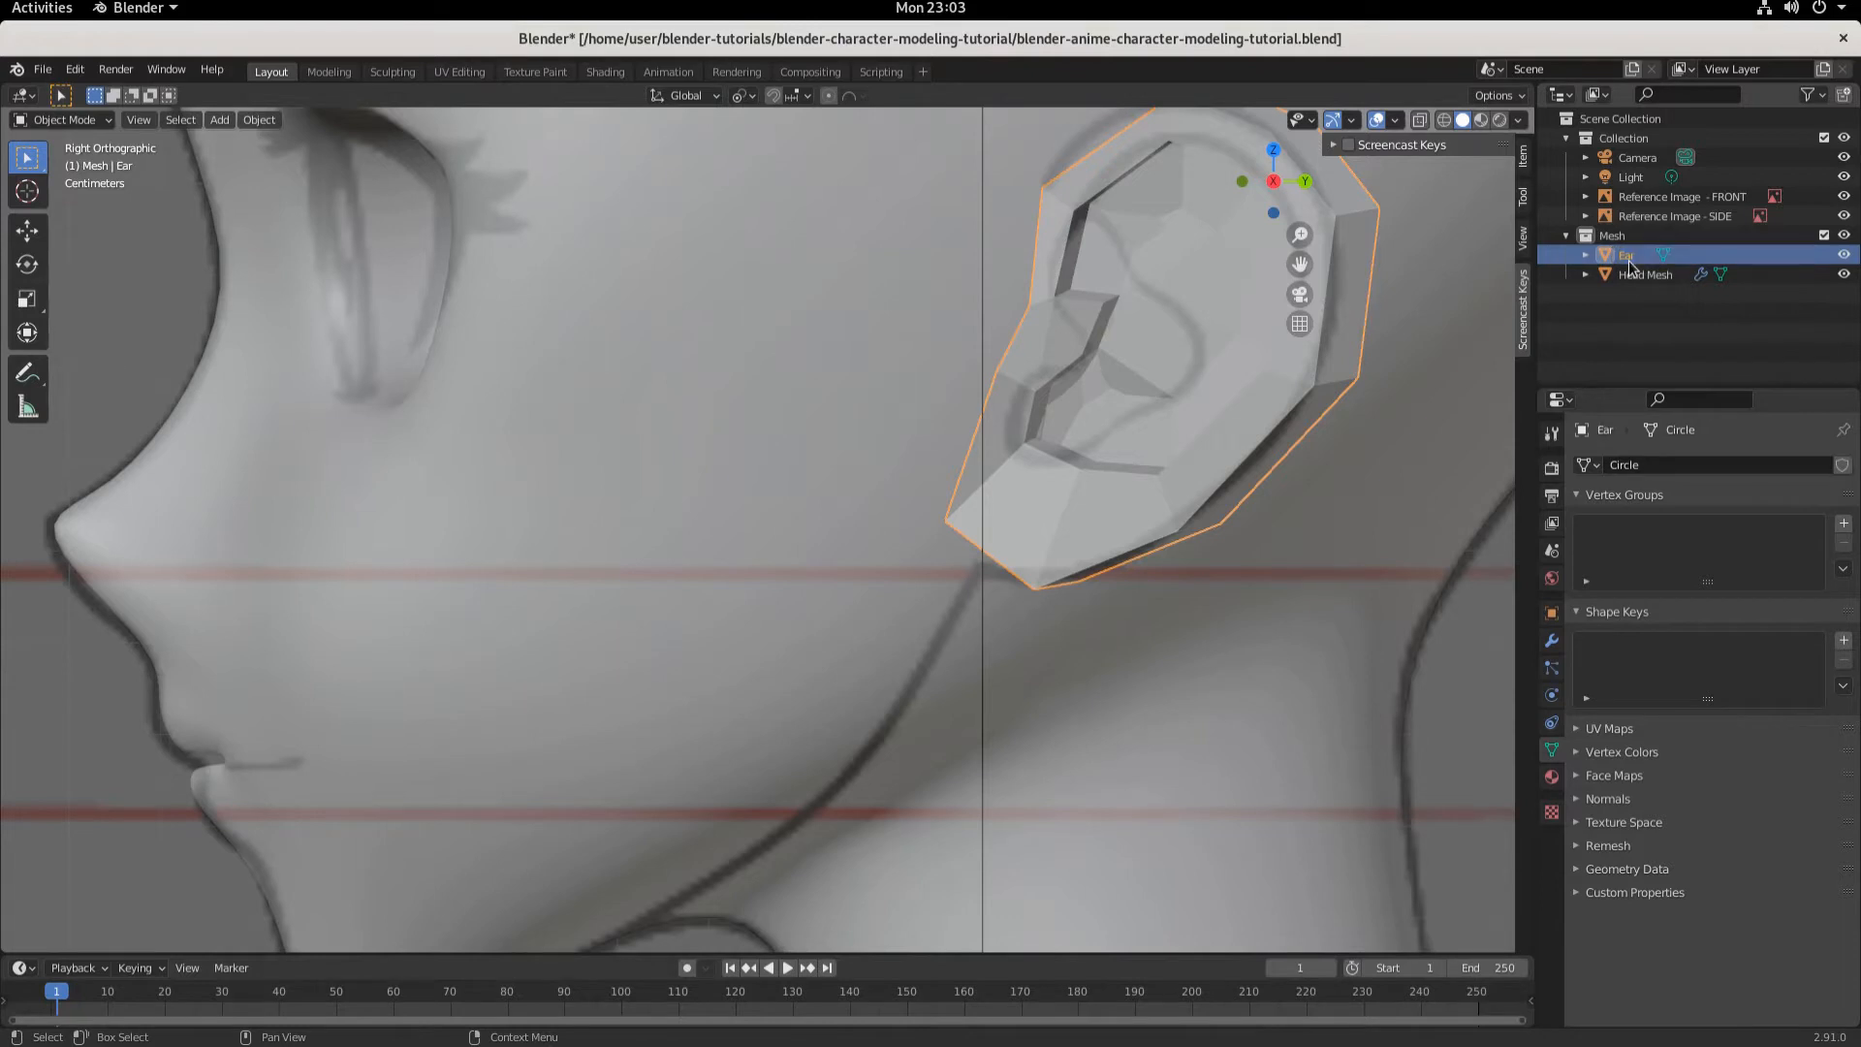
- Enter Edit Mode on the ear, select vertices on its back edge and move them about -0.039 m along X
scroll(1229, 397, "up", 3)
middle_click_drag(1254, 405, 360, 318)
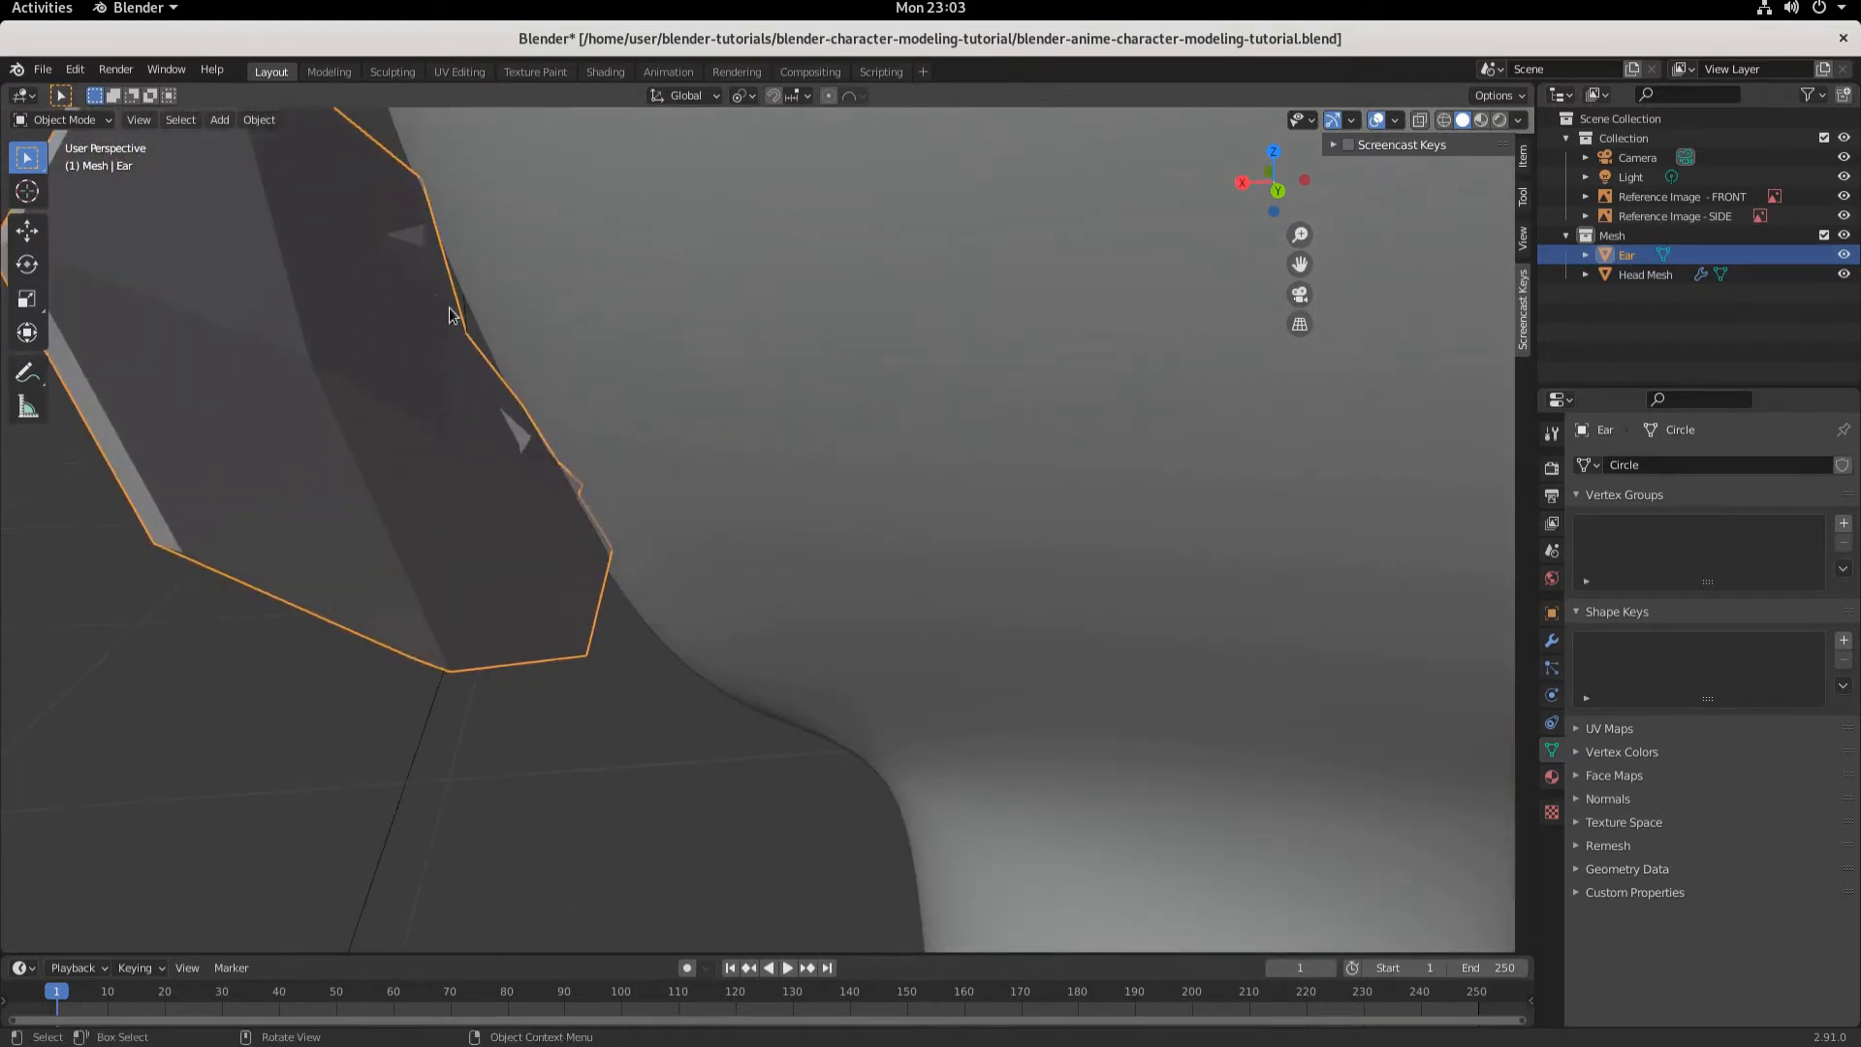
left_click(67, 120)
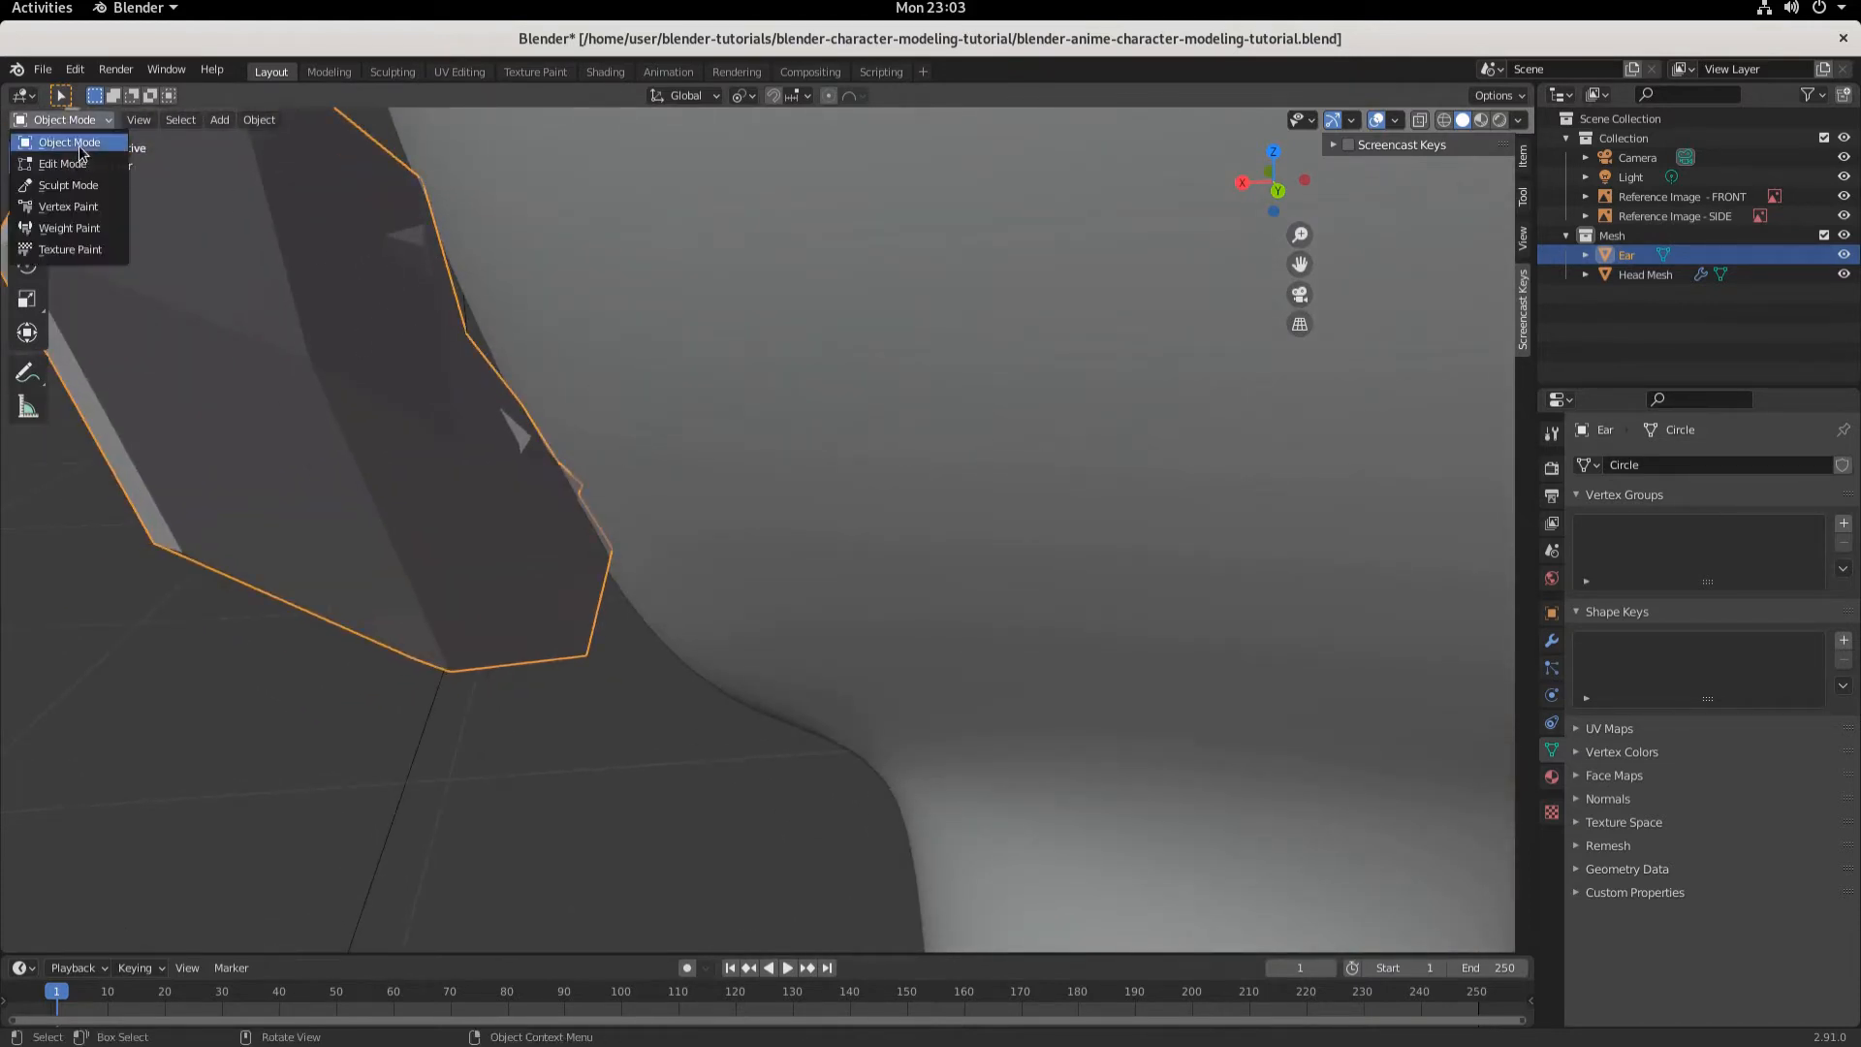
left_click(60, 149)
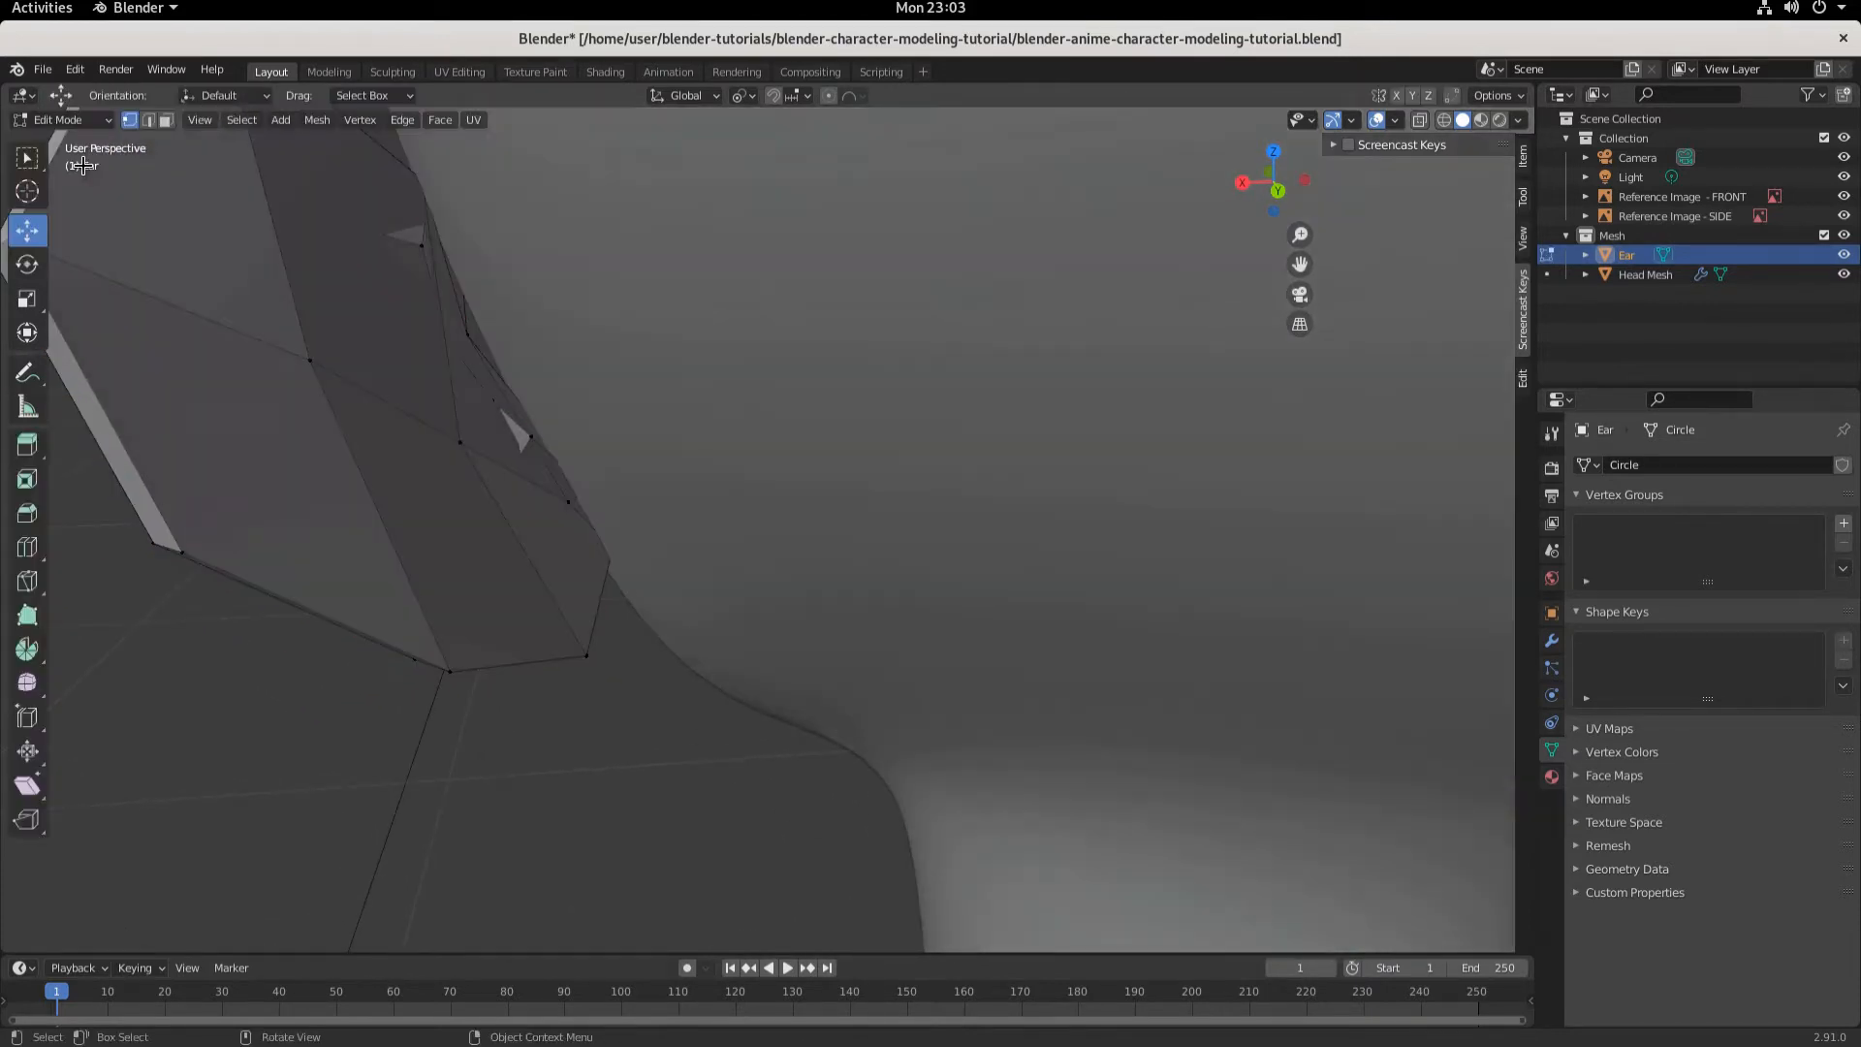
left_click(460, 443)
left_click(309, 360, "shift")
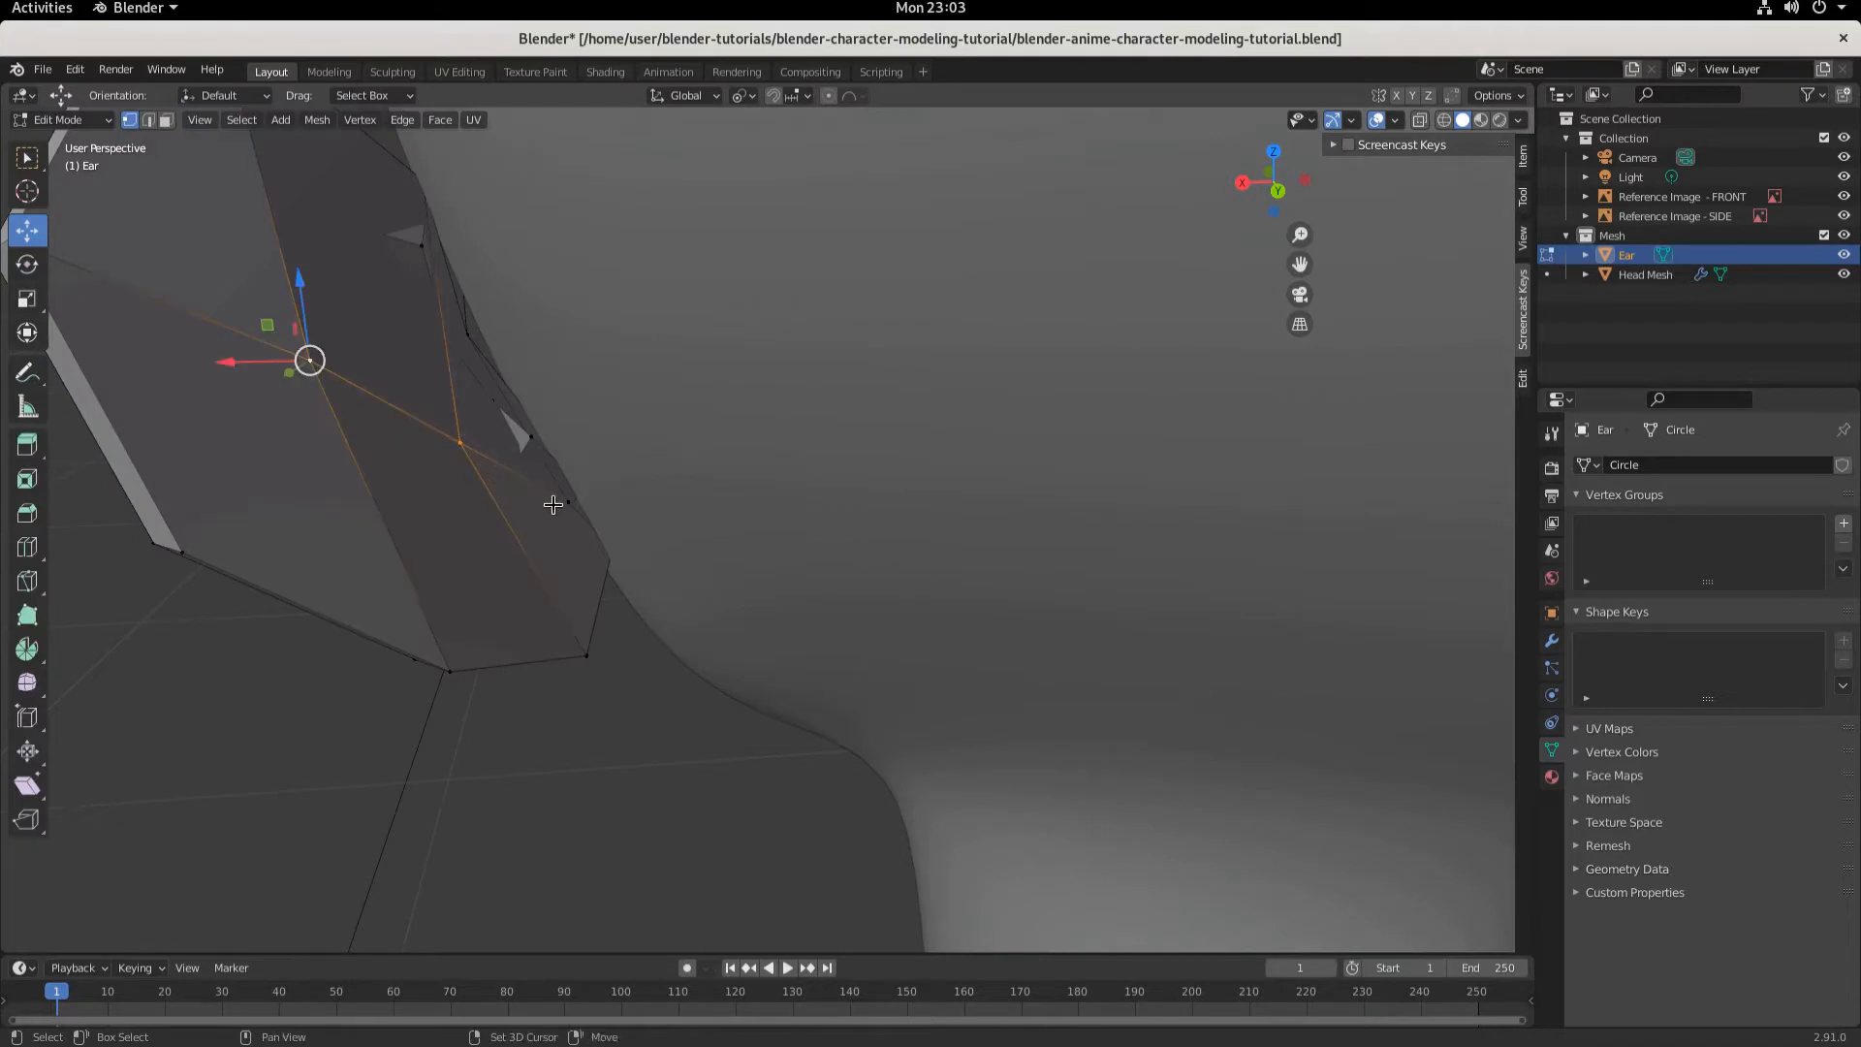
left_click(568, 502, "shift")
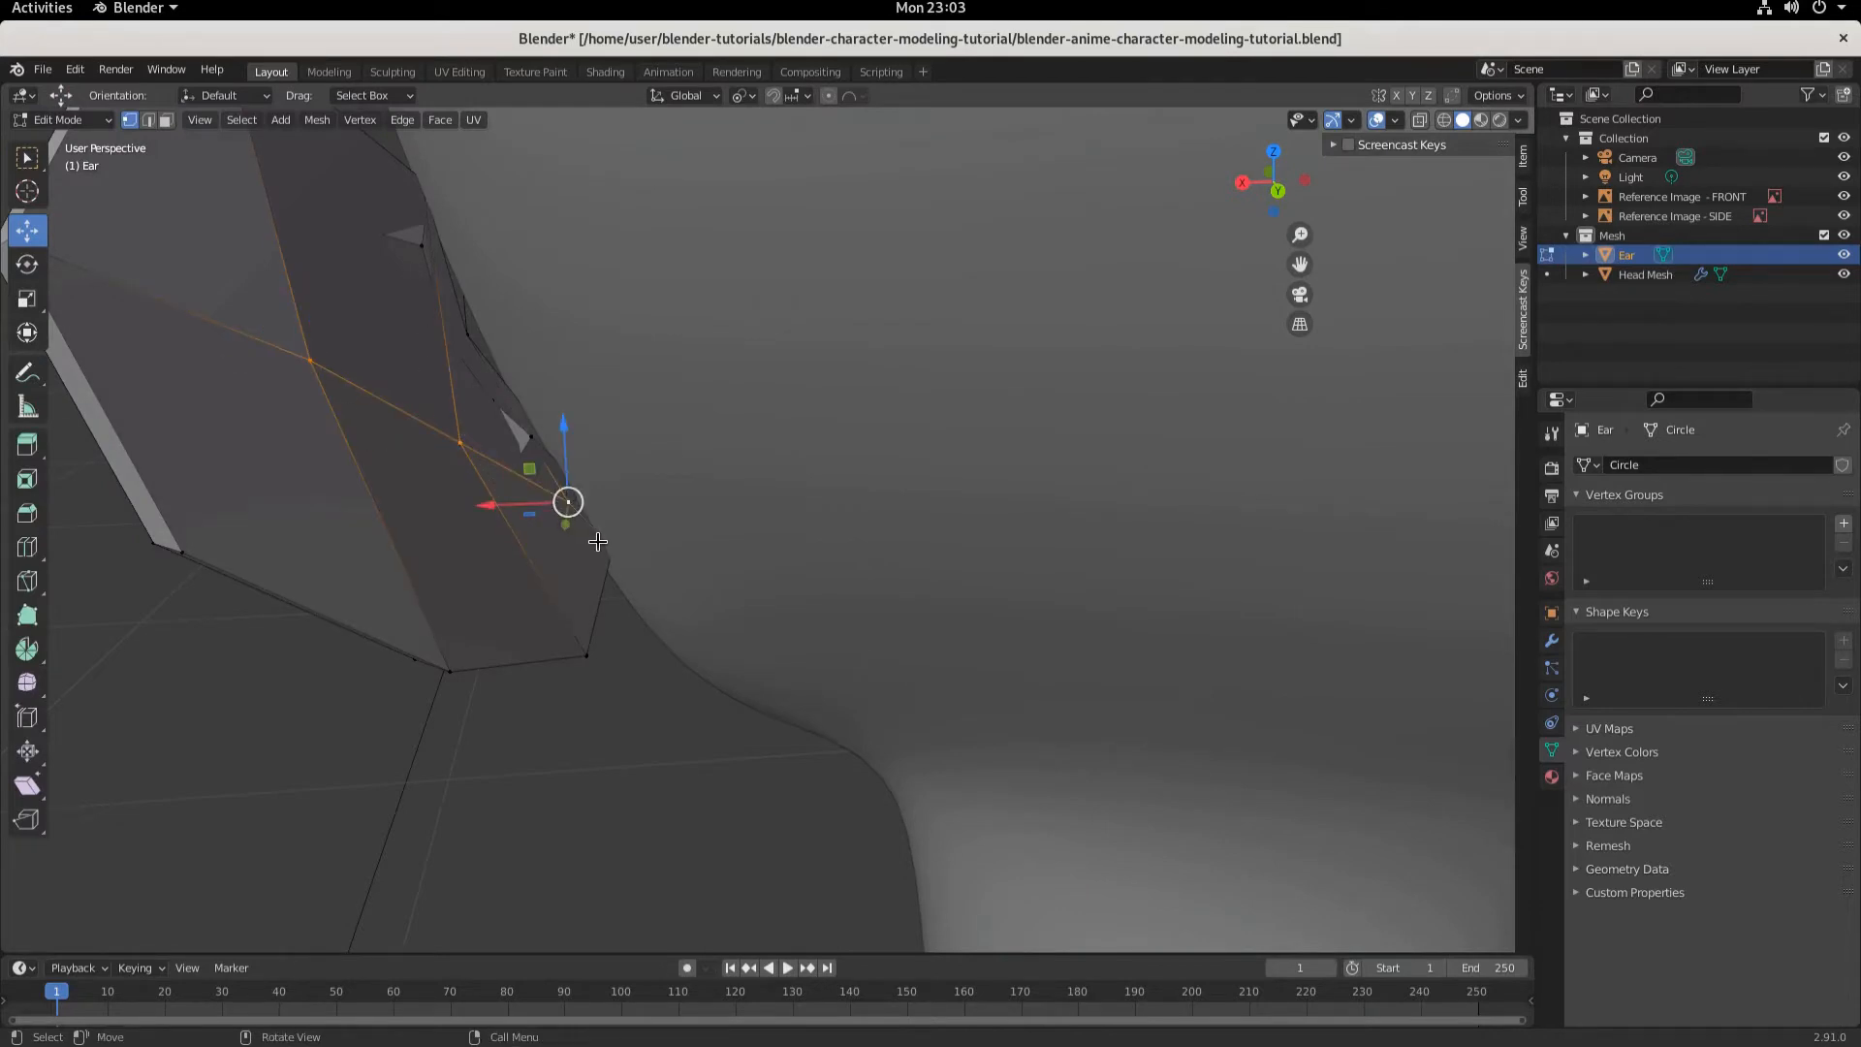
middle_click_drag(597, 542, 607, 507)
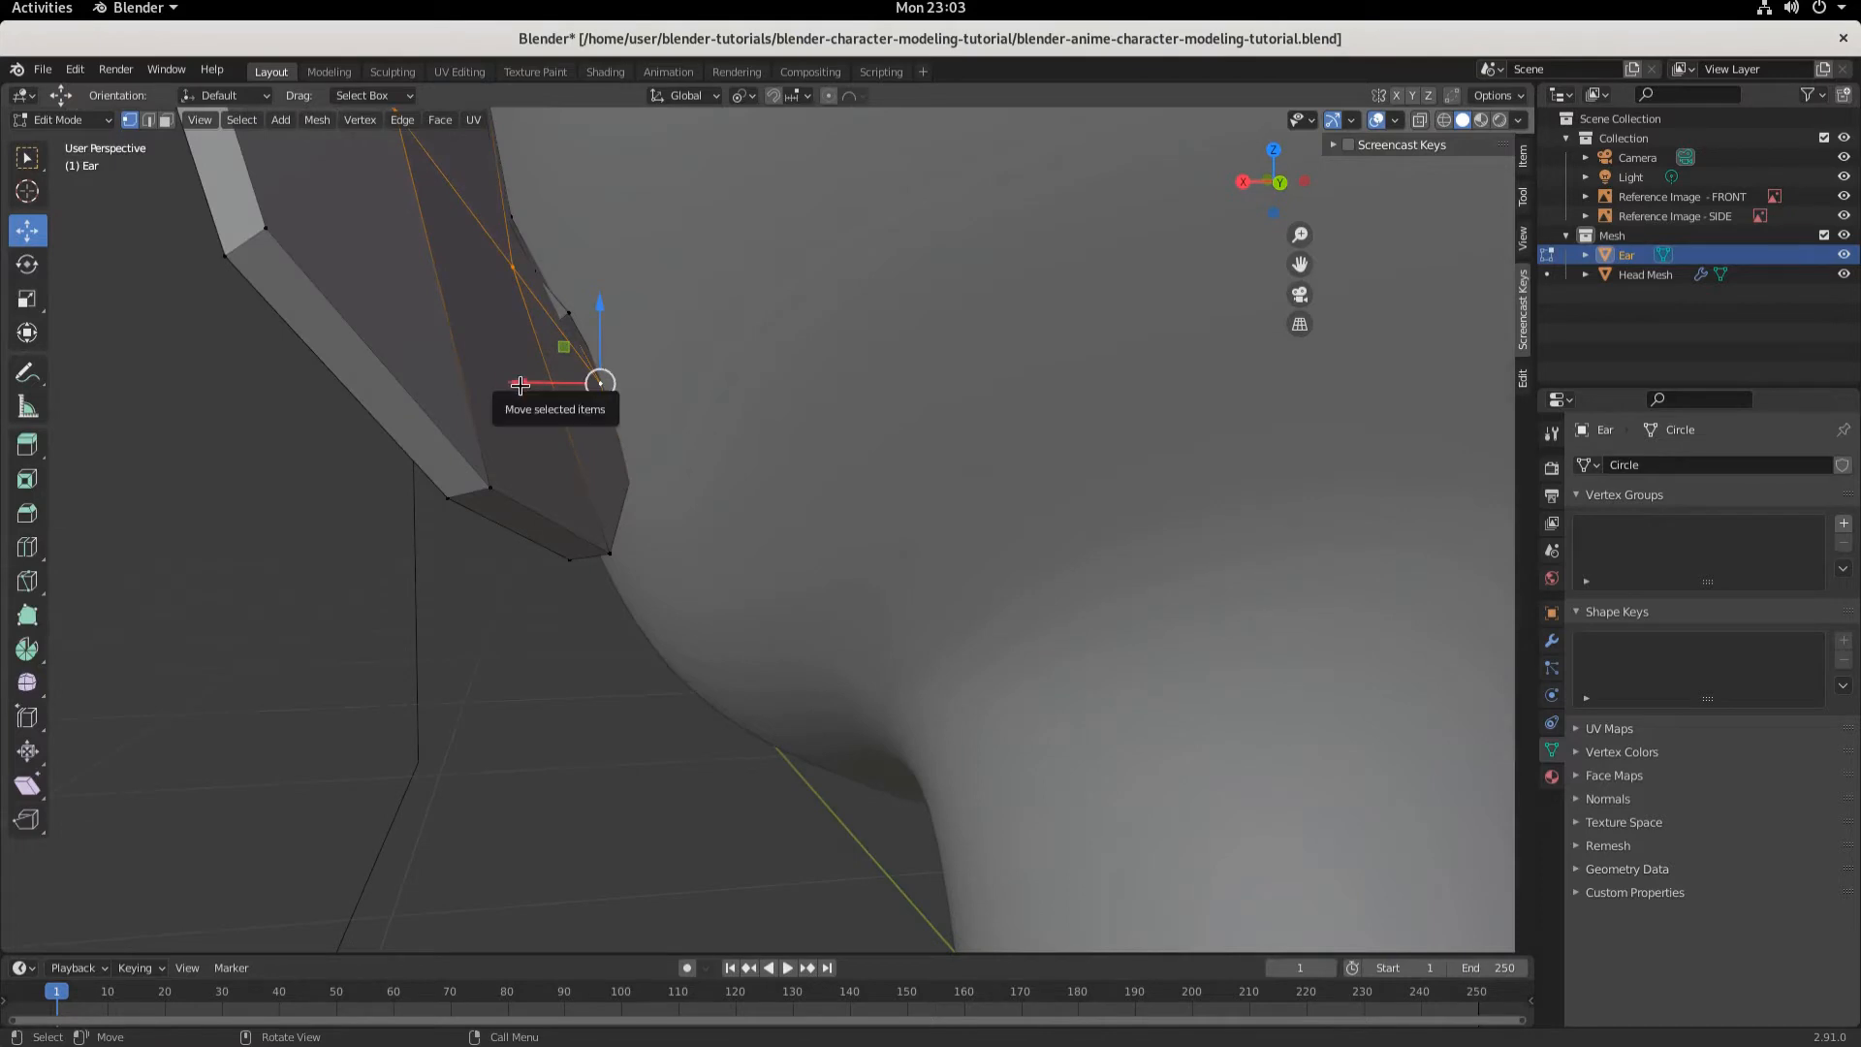
left_click_drag(519, 385, 548, 385)
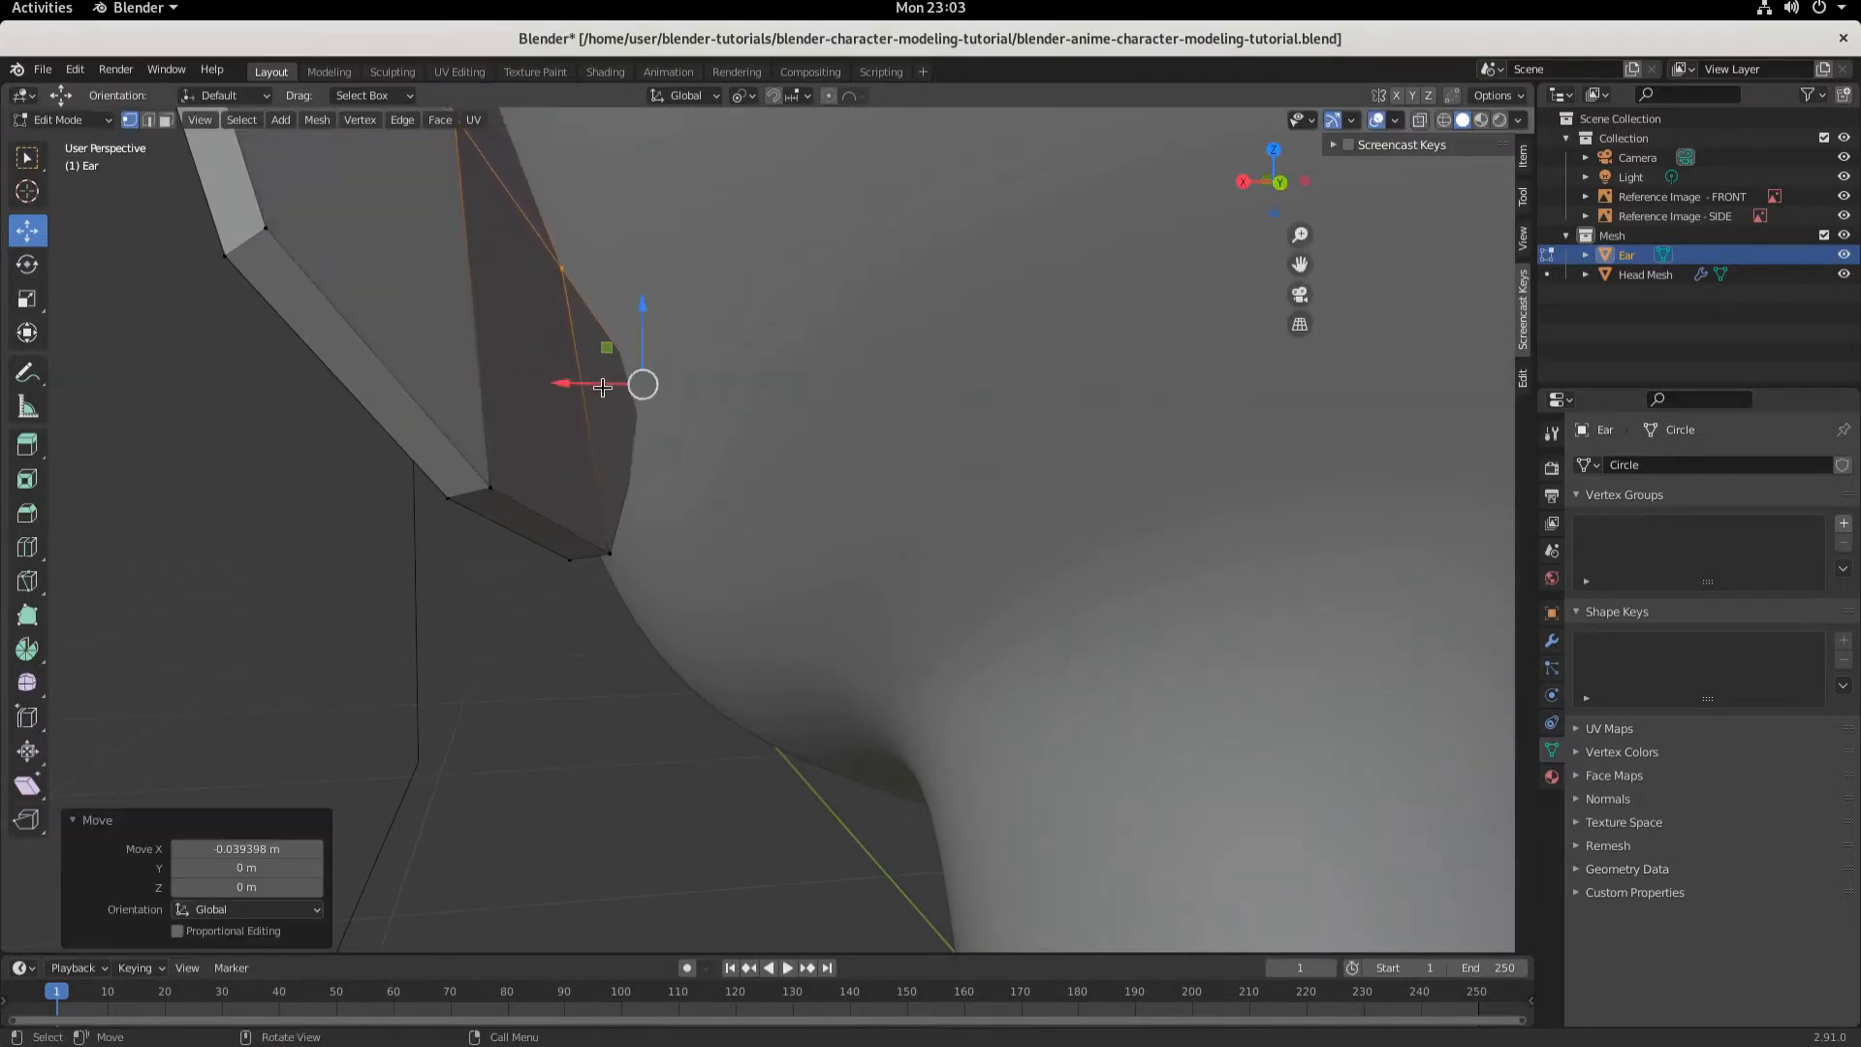
- Select another vertex on the ear's upper back edge and move it about 0.032 m along X
middle_click_drag(547, 384, 572, 419)
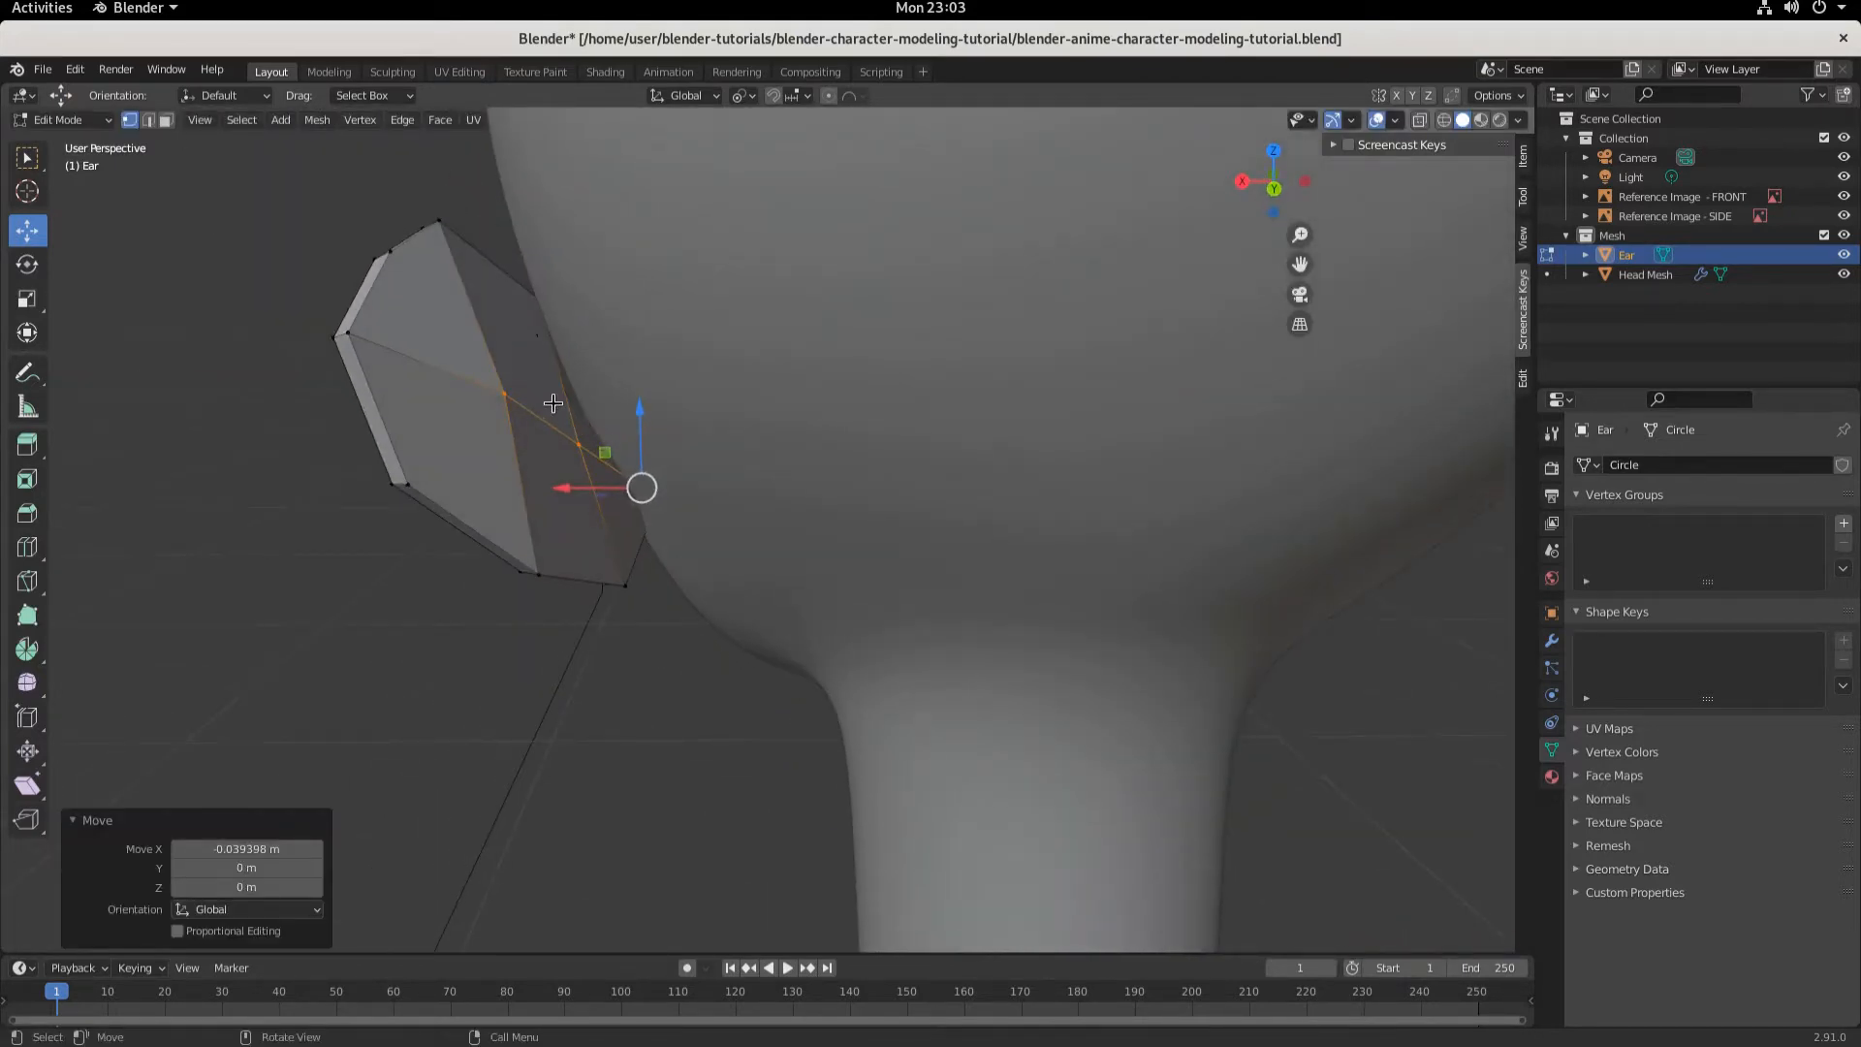
scroll(556, 407, "up", 5)
left_click(329, 228)
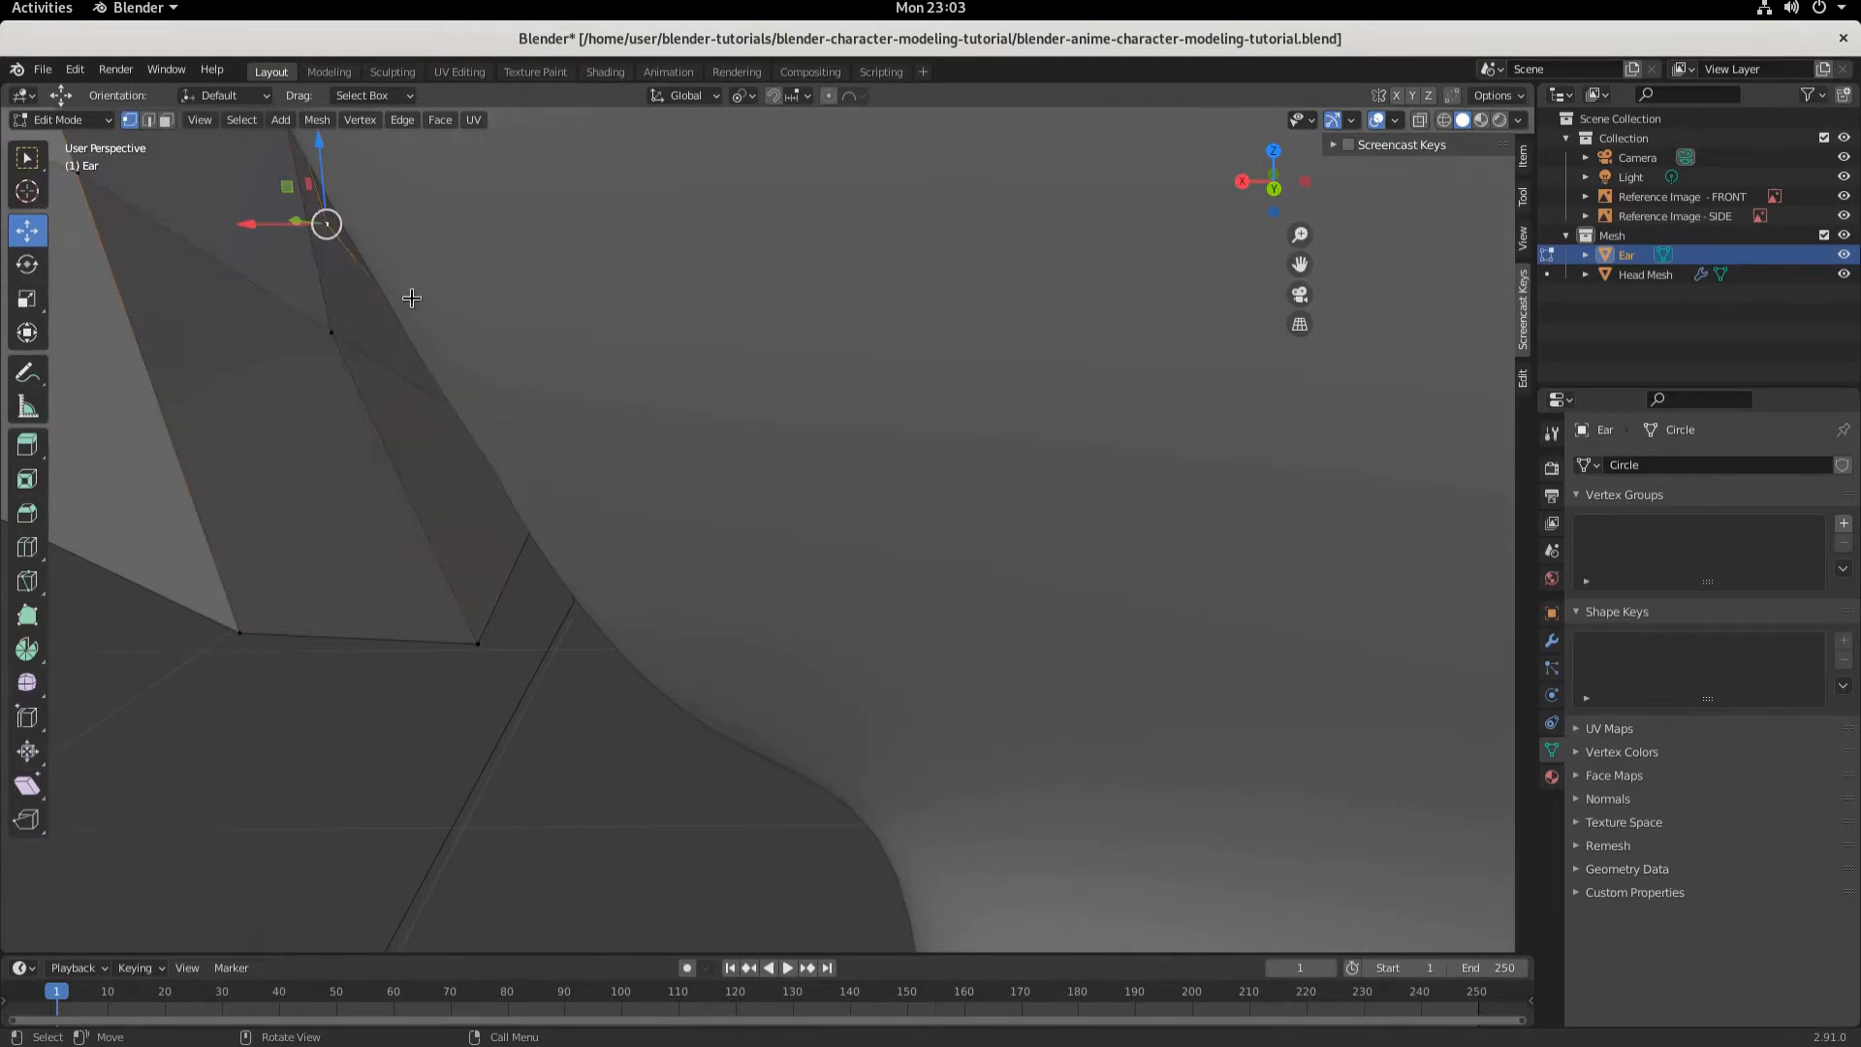
left_click_drag(259, 228, 302, 224)
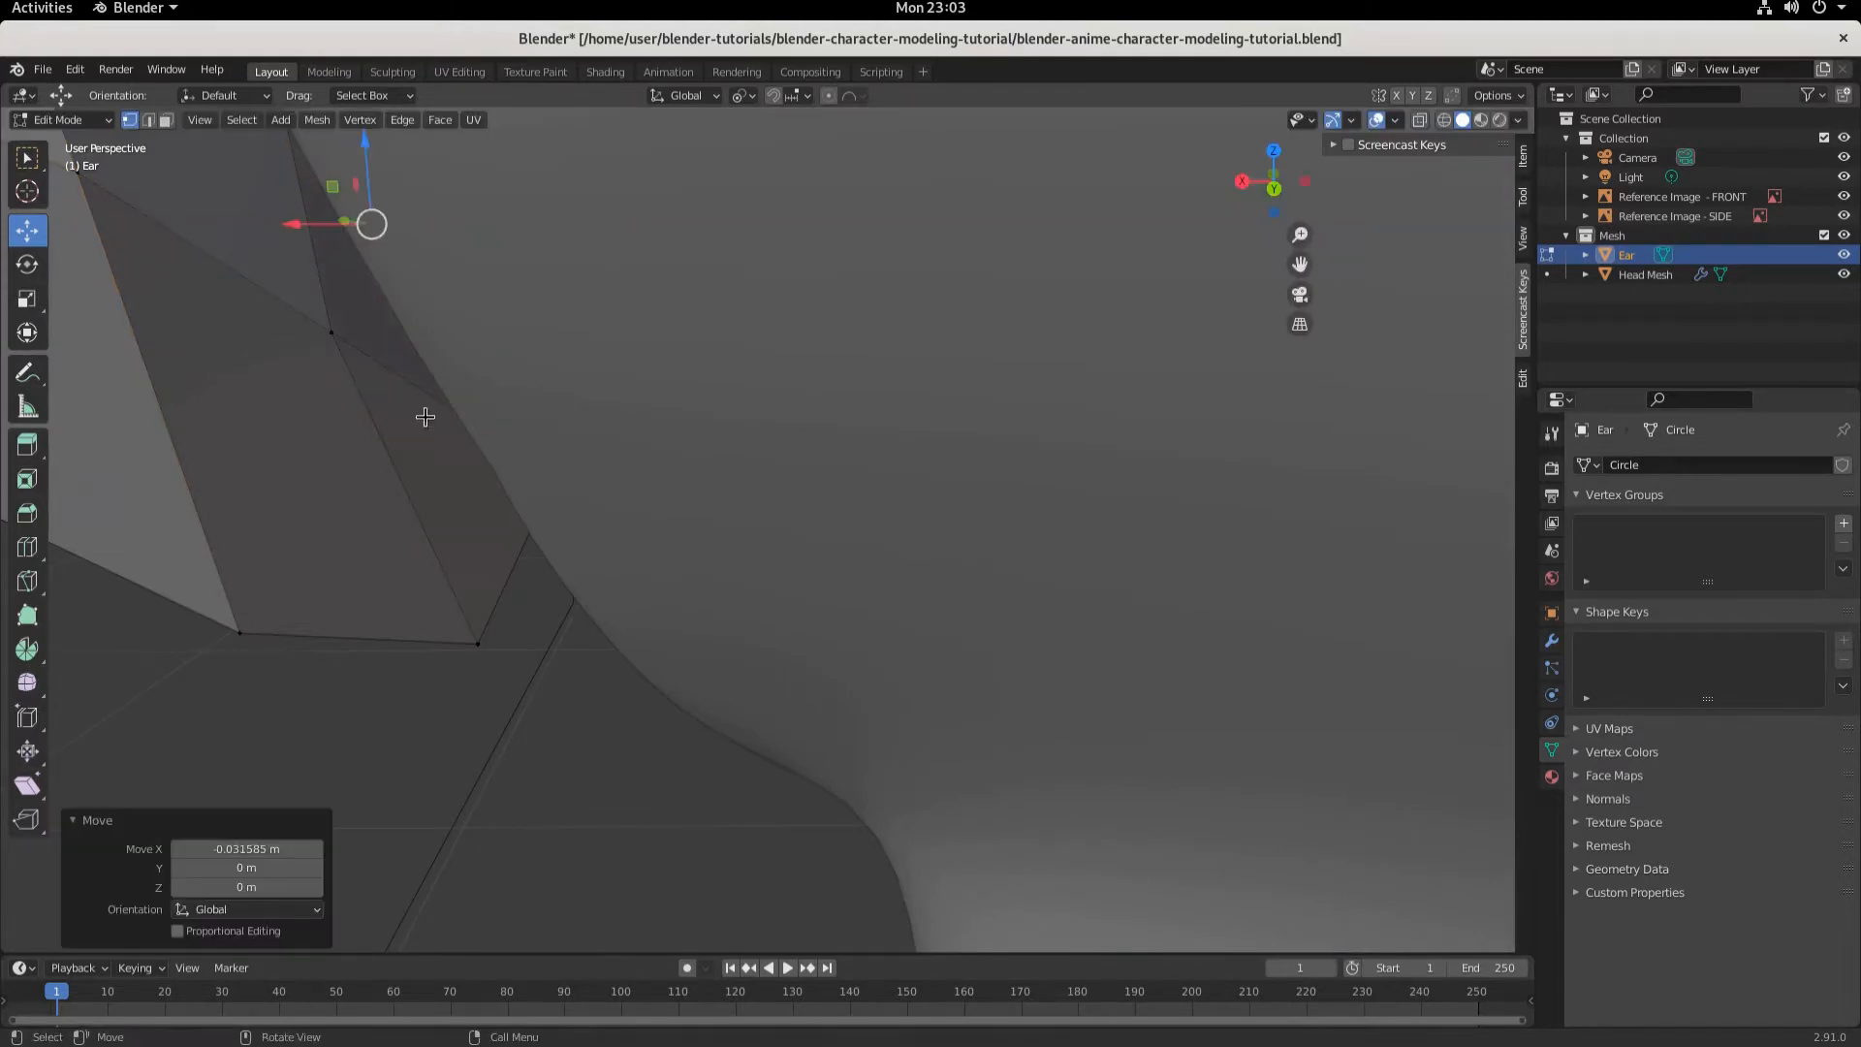
- Try to move two ear vertices along X, then undo the move
scroll(424, 415, "down", 3)
mouse_move(469, 411)
middle_mouse_down()
mouse_move(504, 396)
mouse_move(454, 428)
middle_mouse_up()
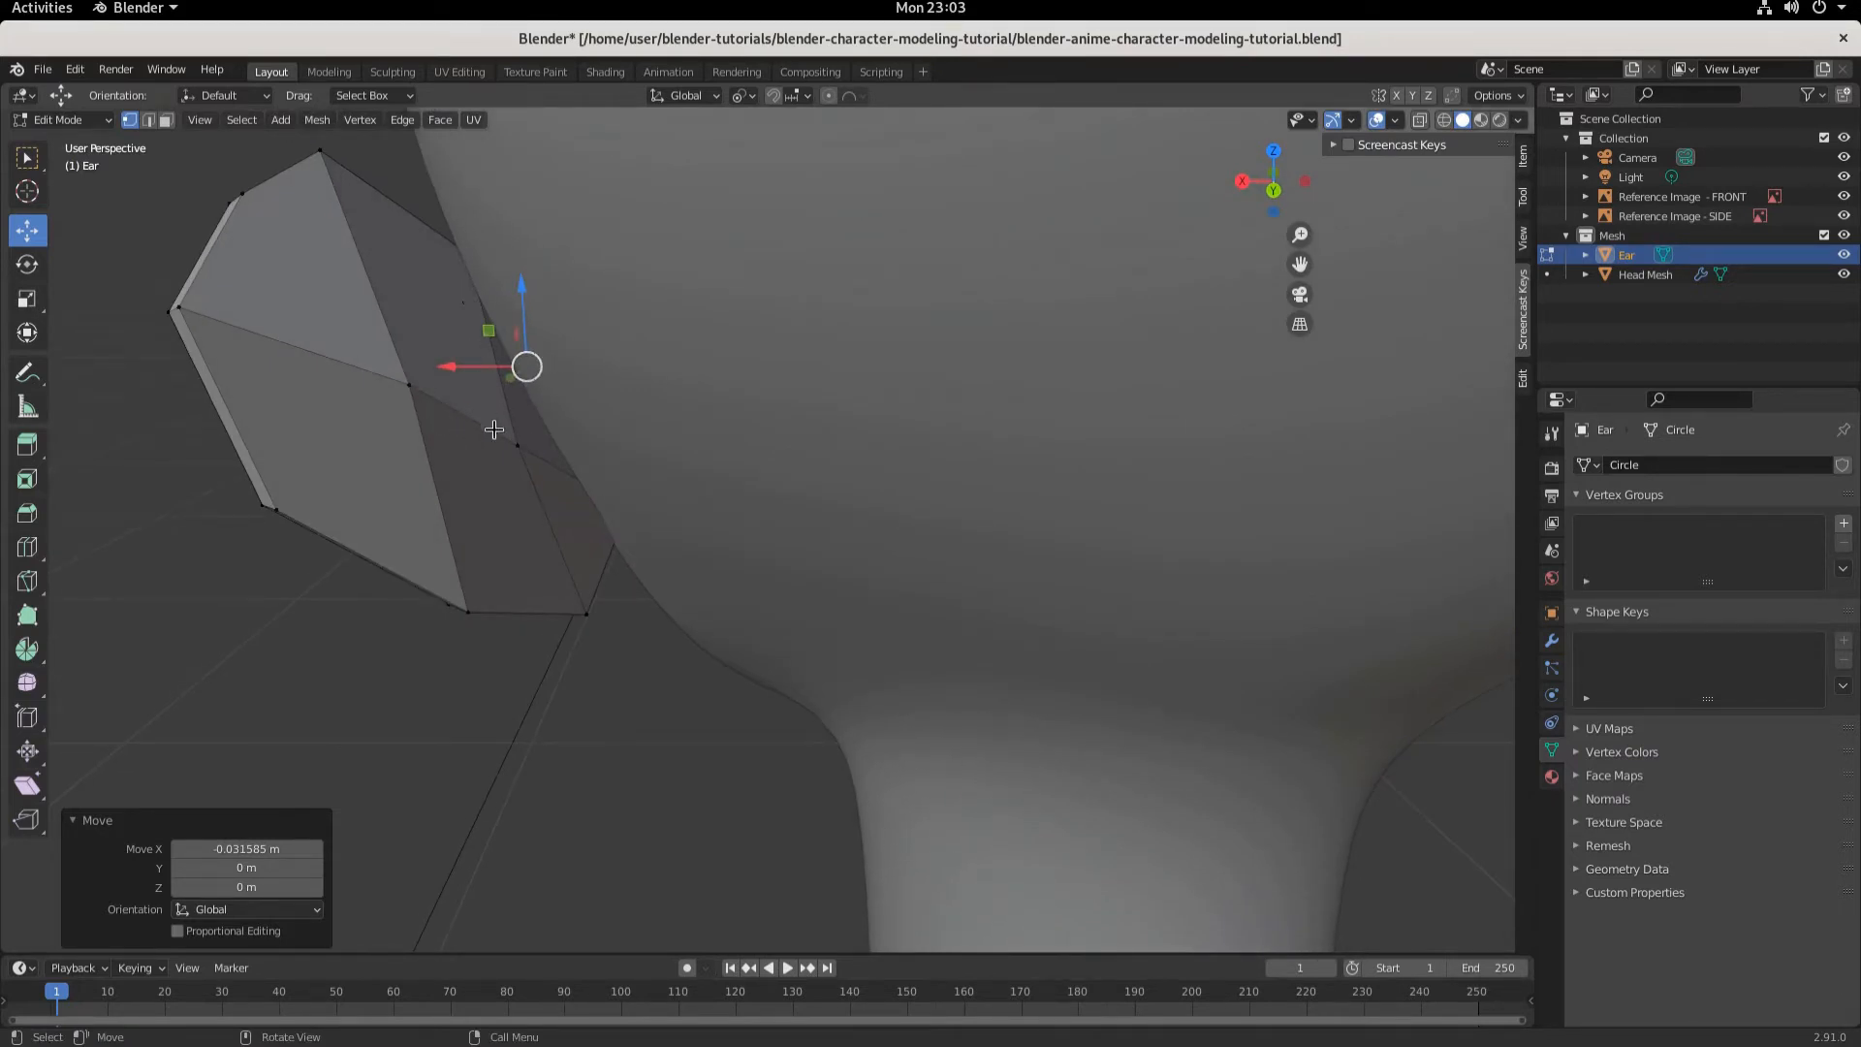
scroll(456, 329, "up", 2)
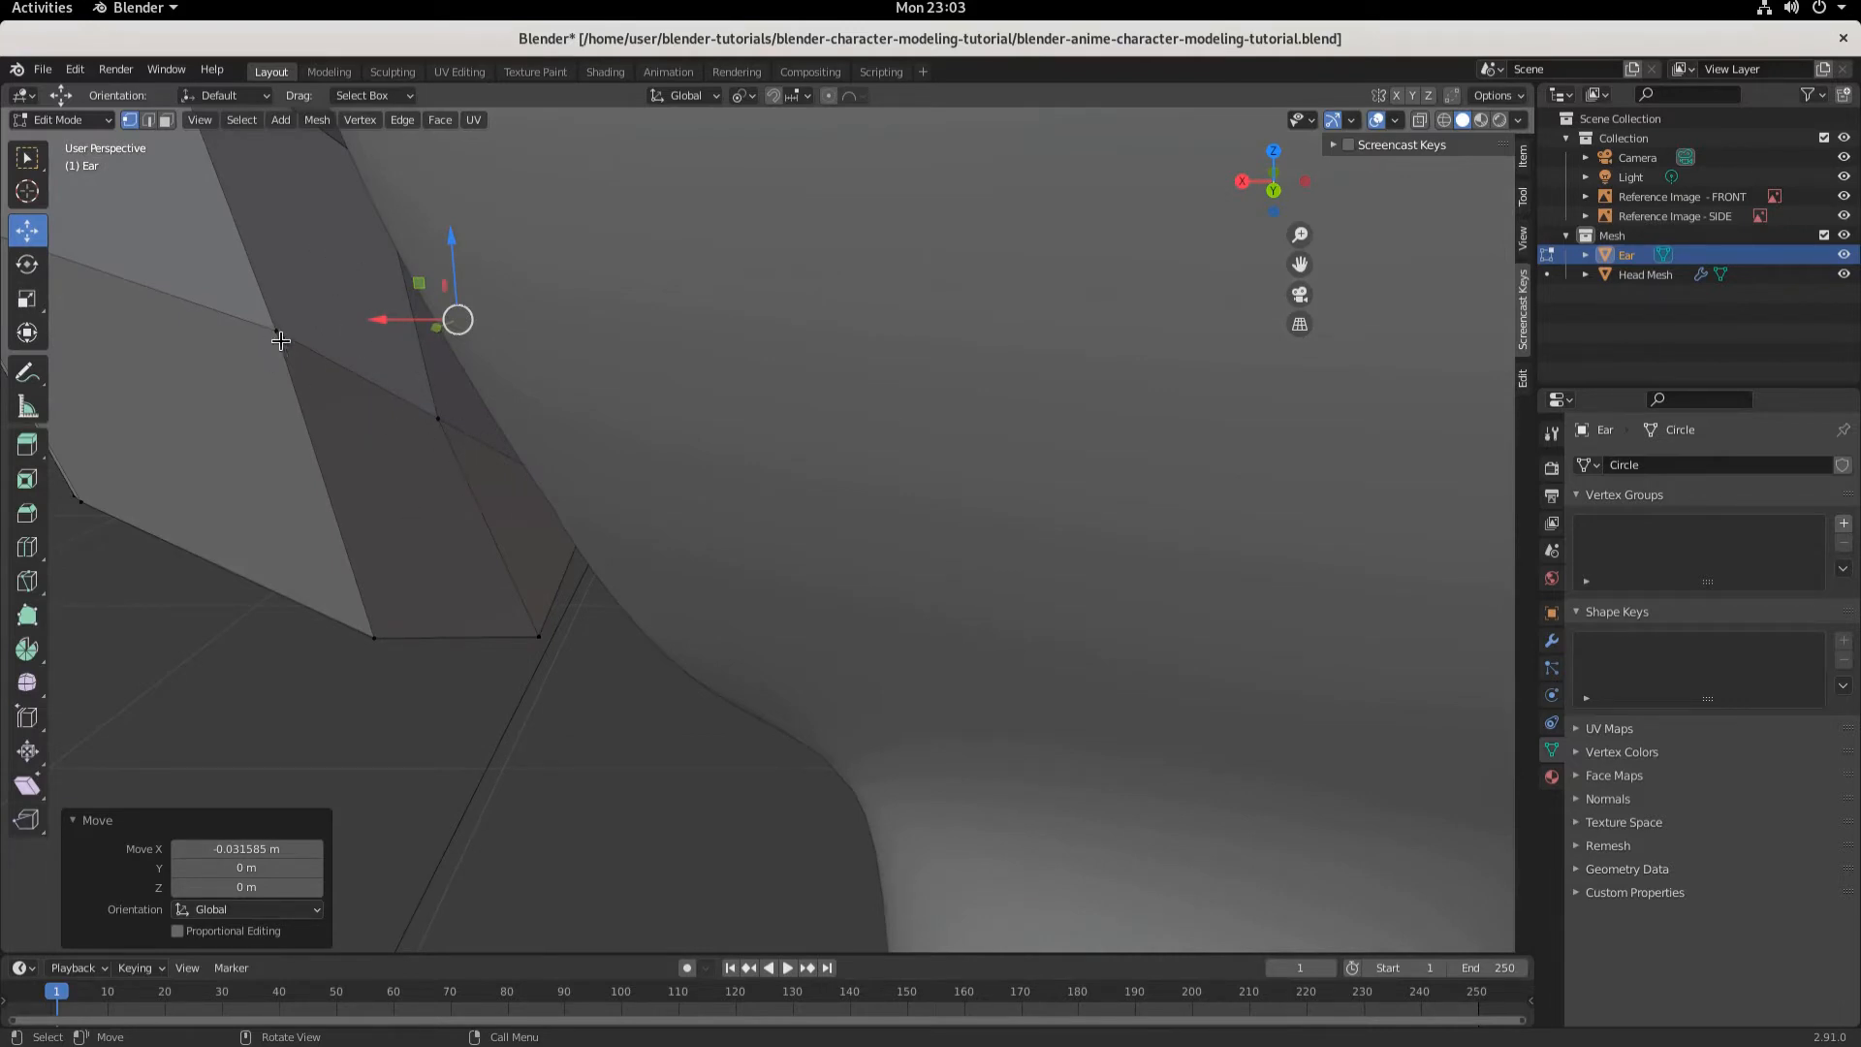
left_click(439, 417)
left_click(298, 339)
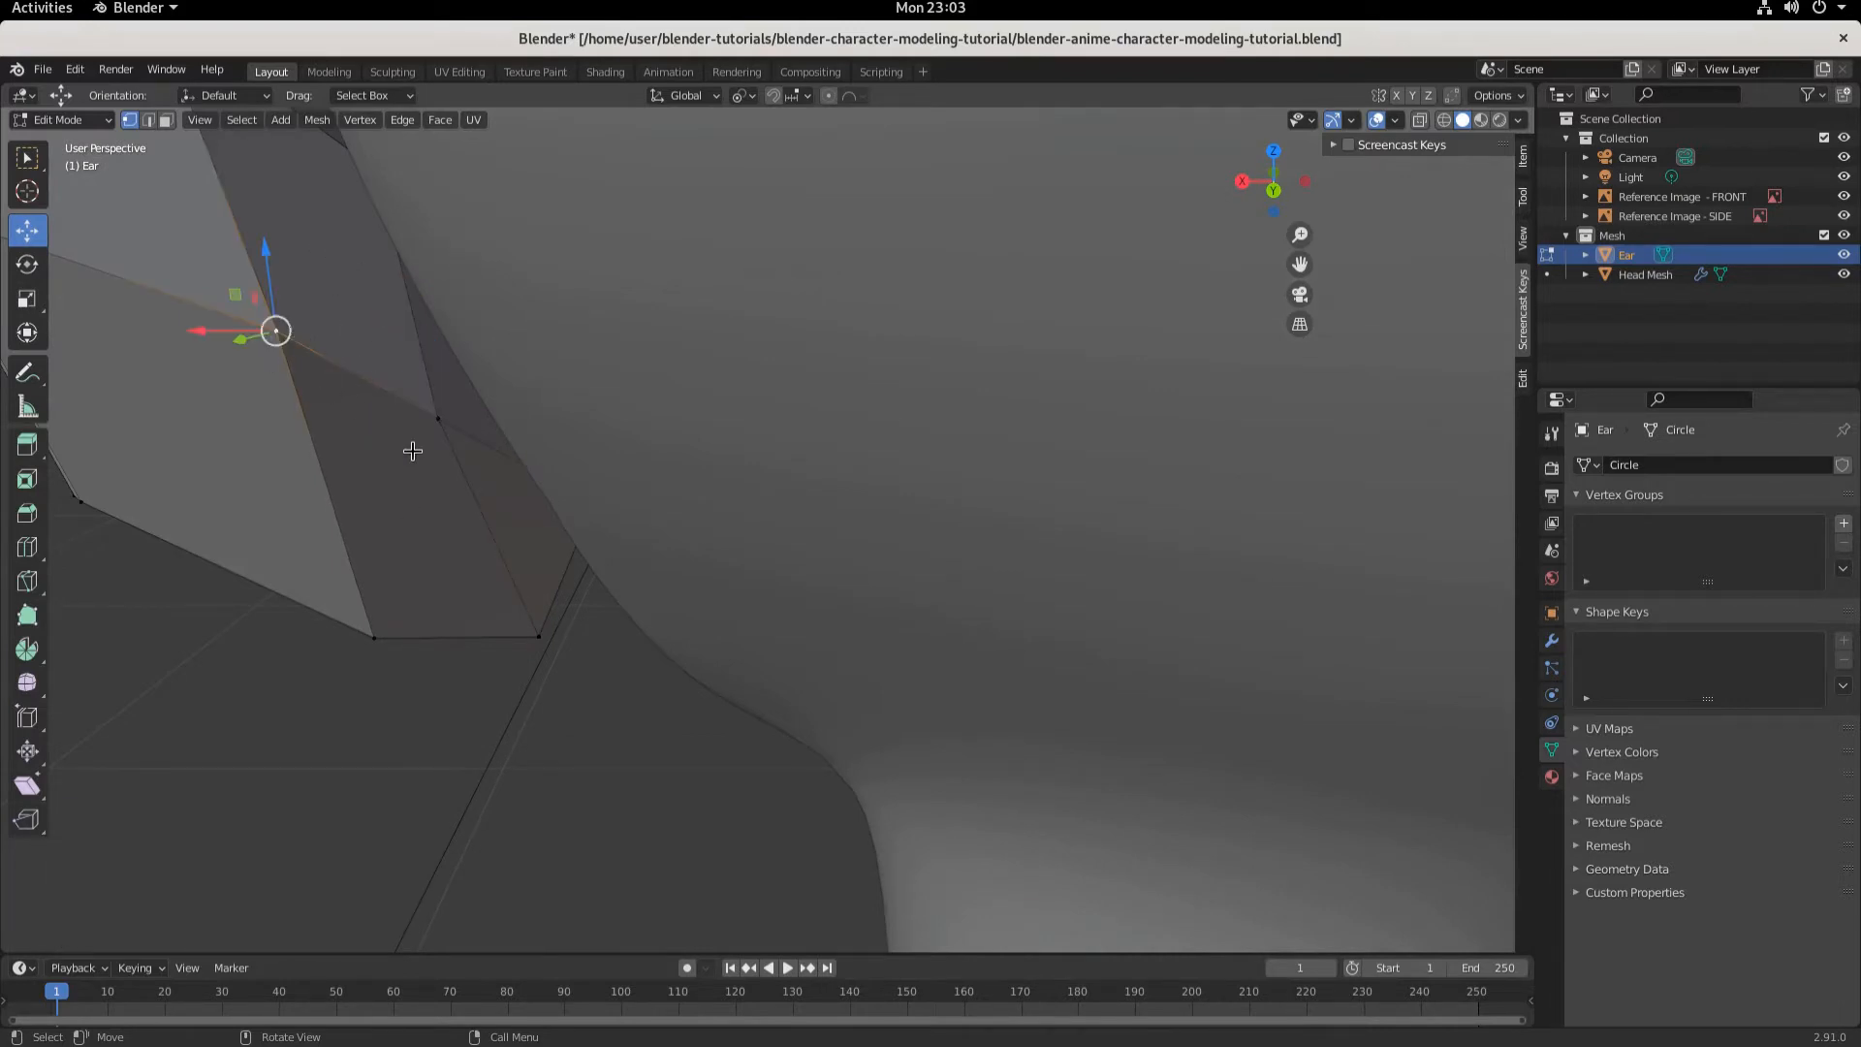
middle_click_drag(413, 451, 465, 428)
scroll(458, 397, "down", 3)
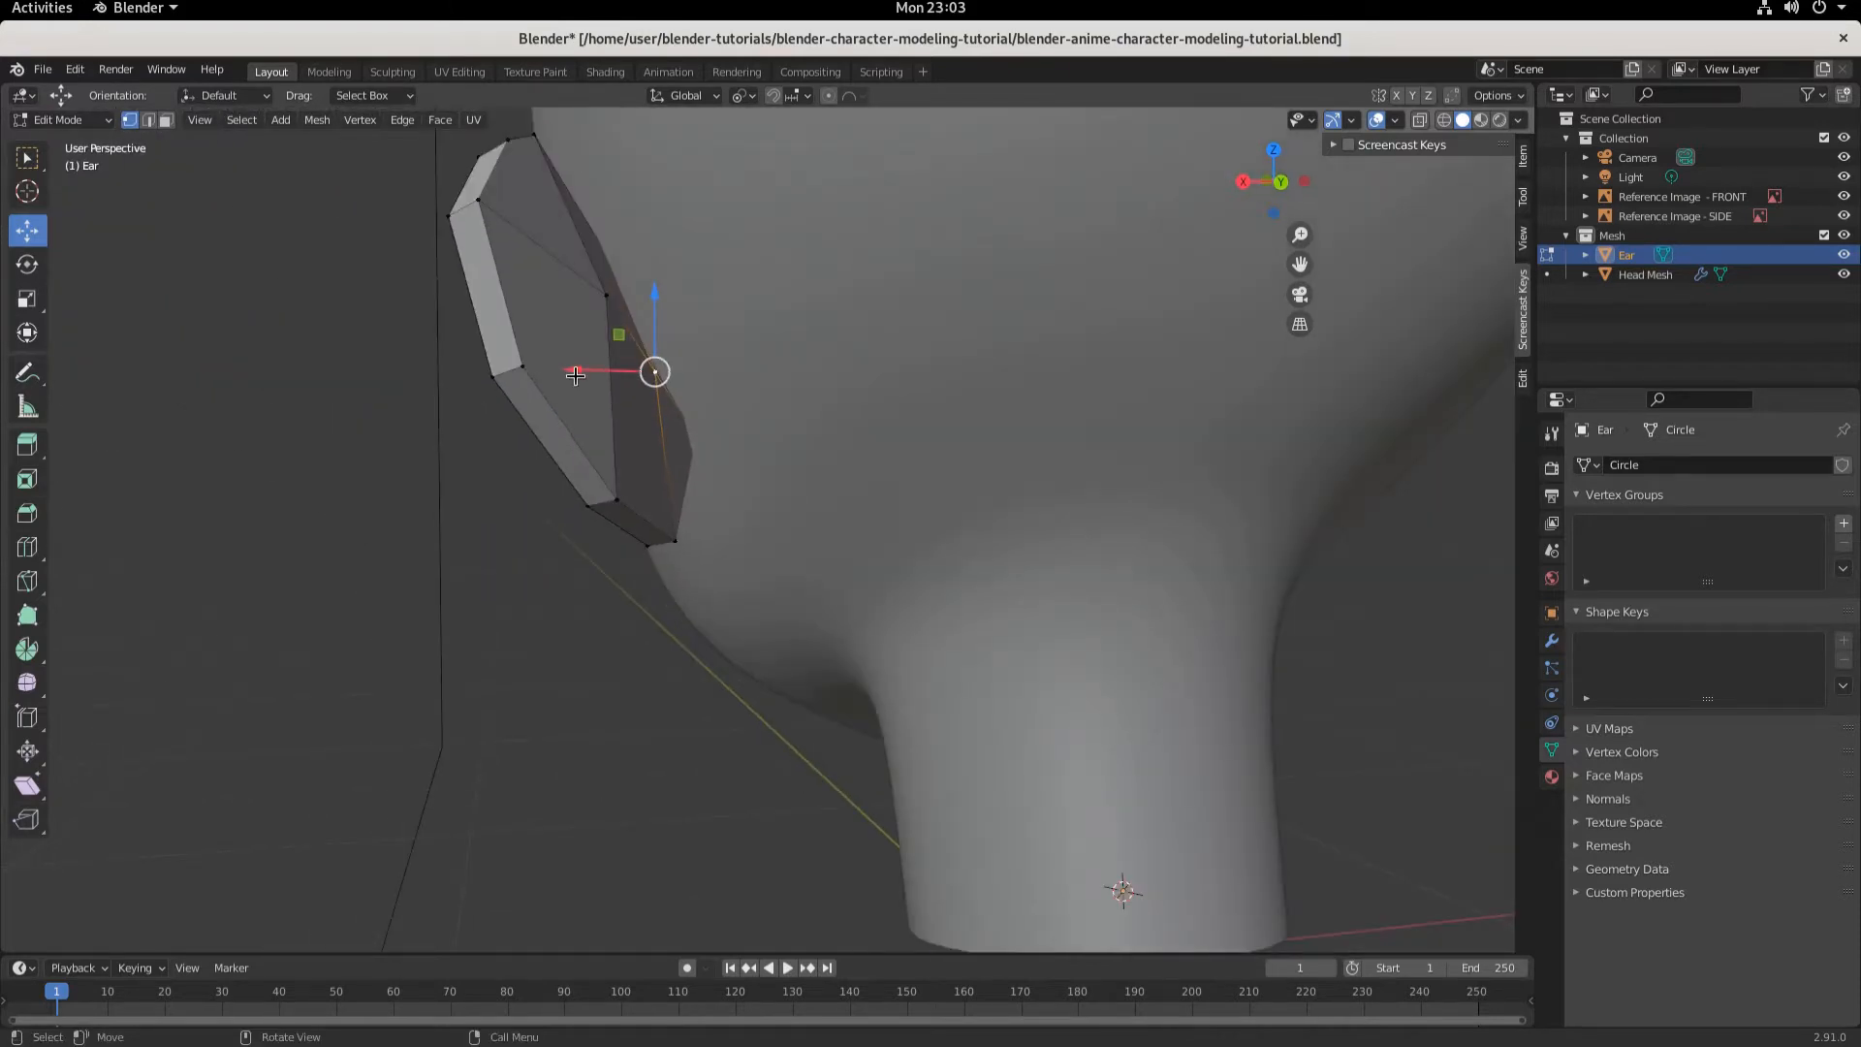
left_click_drag(576, 375, 1132, 323)
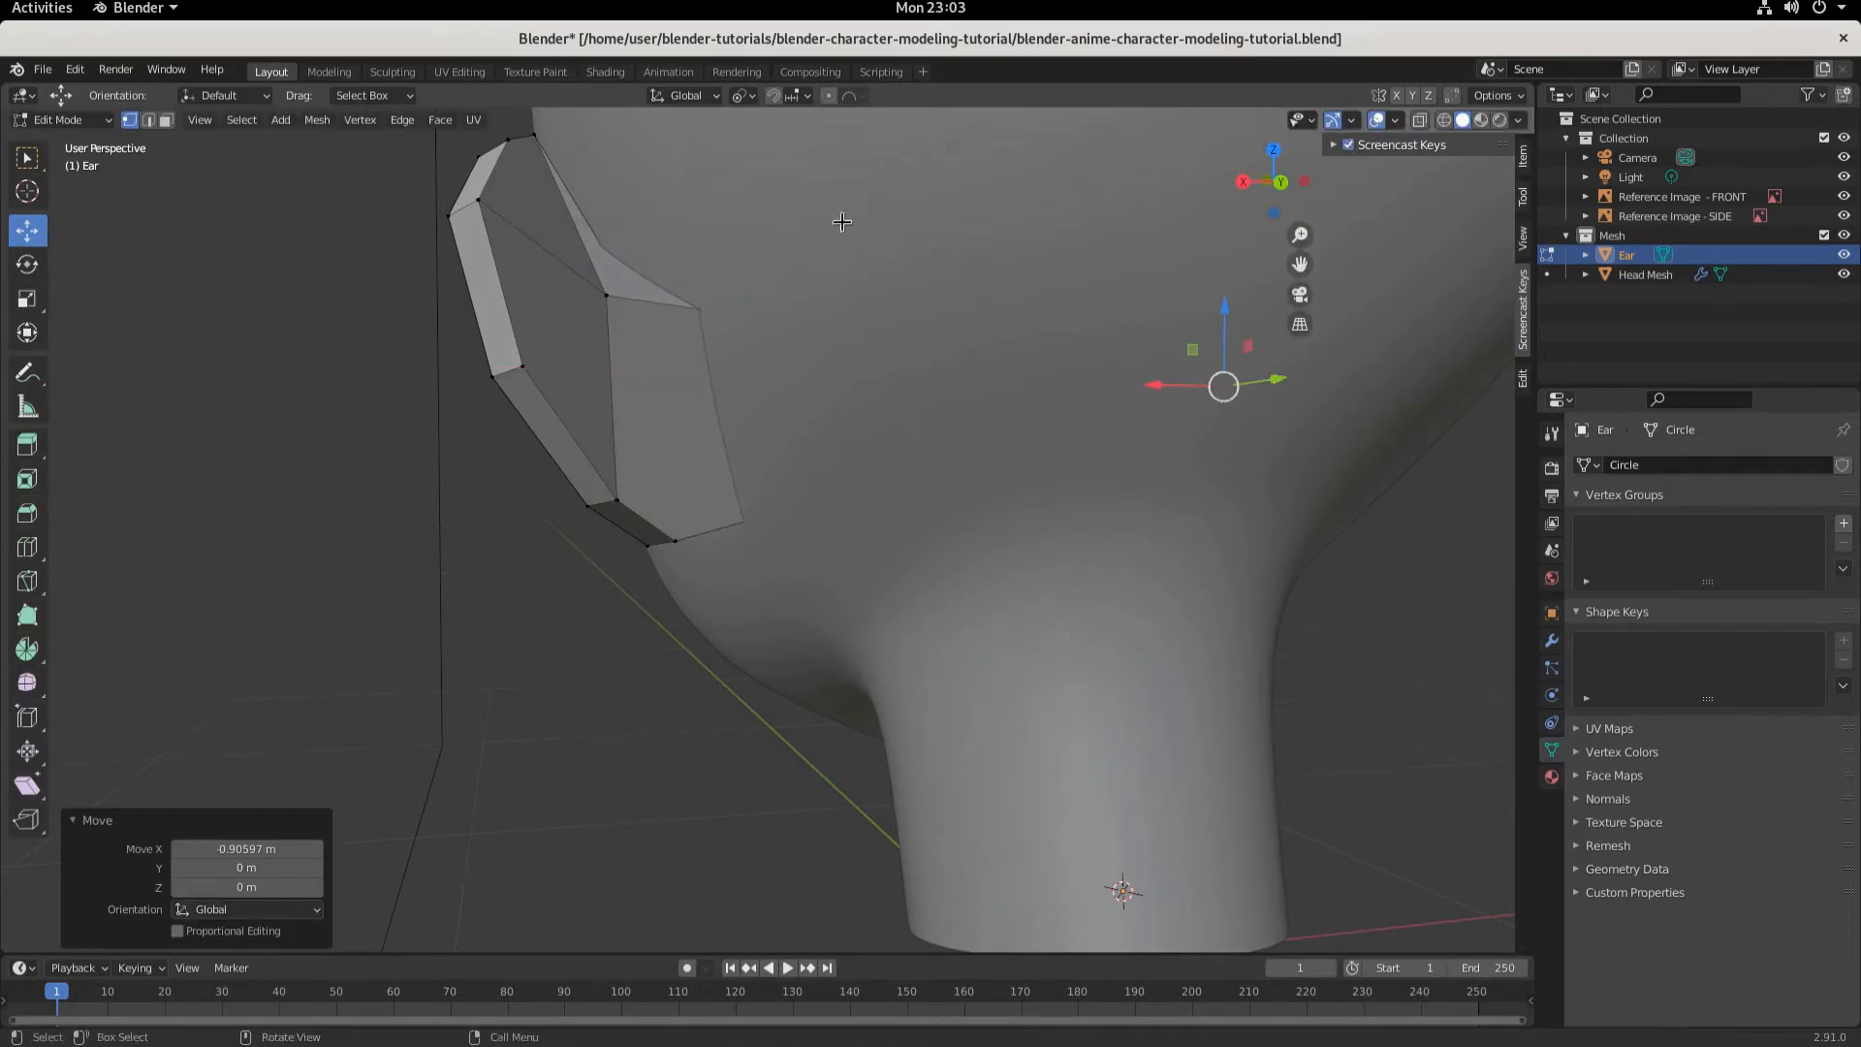
key("ctrl+z")
- Return to Object Mode and add a Subdivision Surface modifier to the ear
scroll(668, 459, "up", 2)
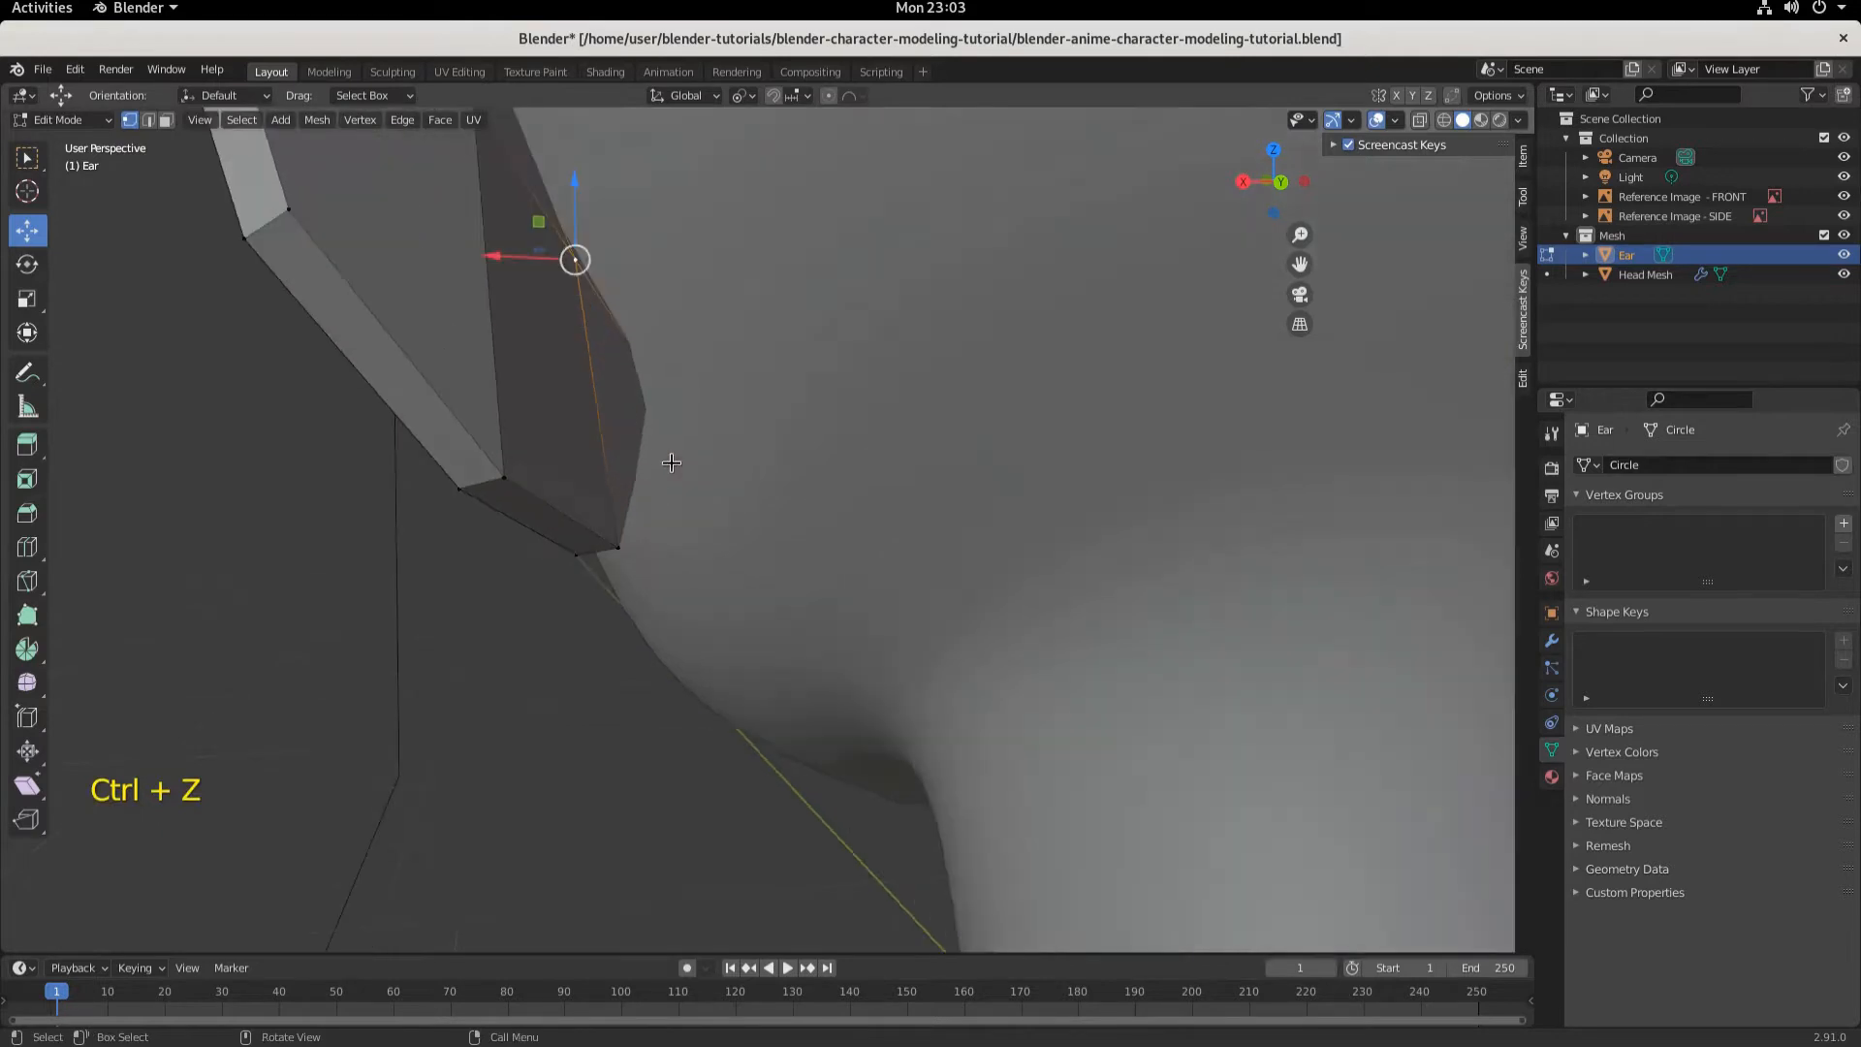
scroll(666, 461, "down", 3)
middle_click_drag(665, 459, 881, 476)
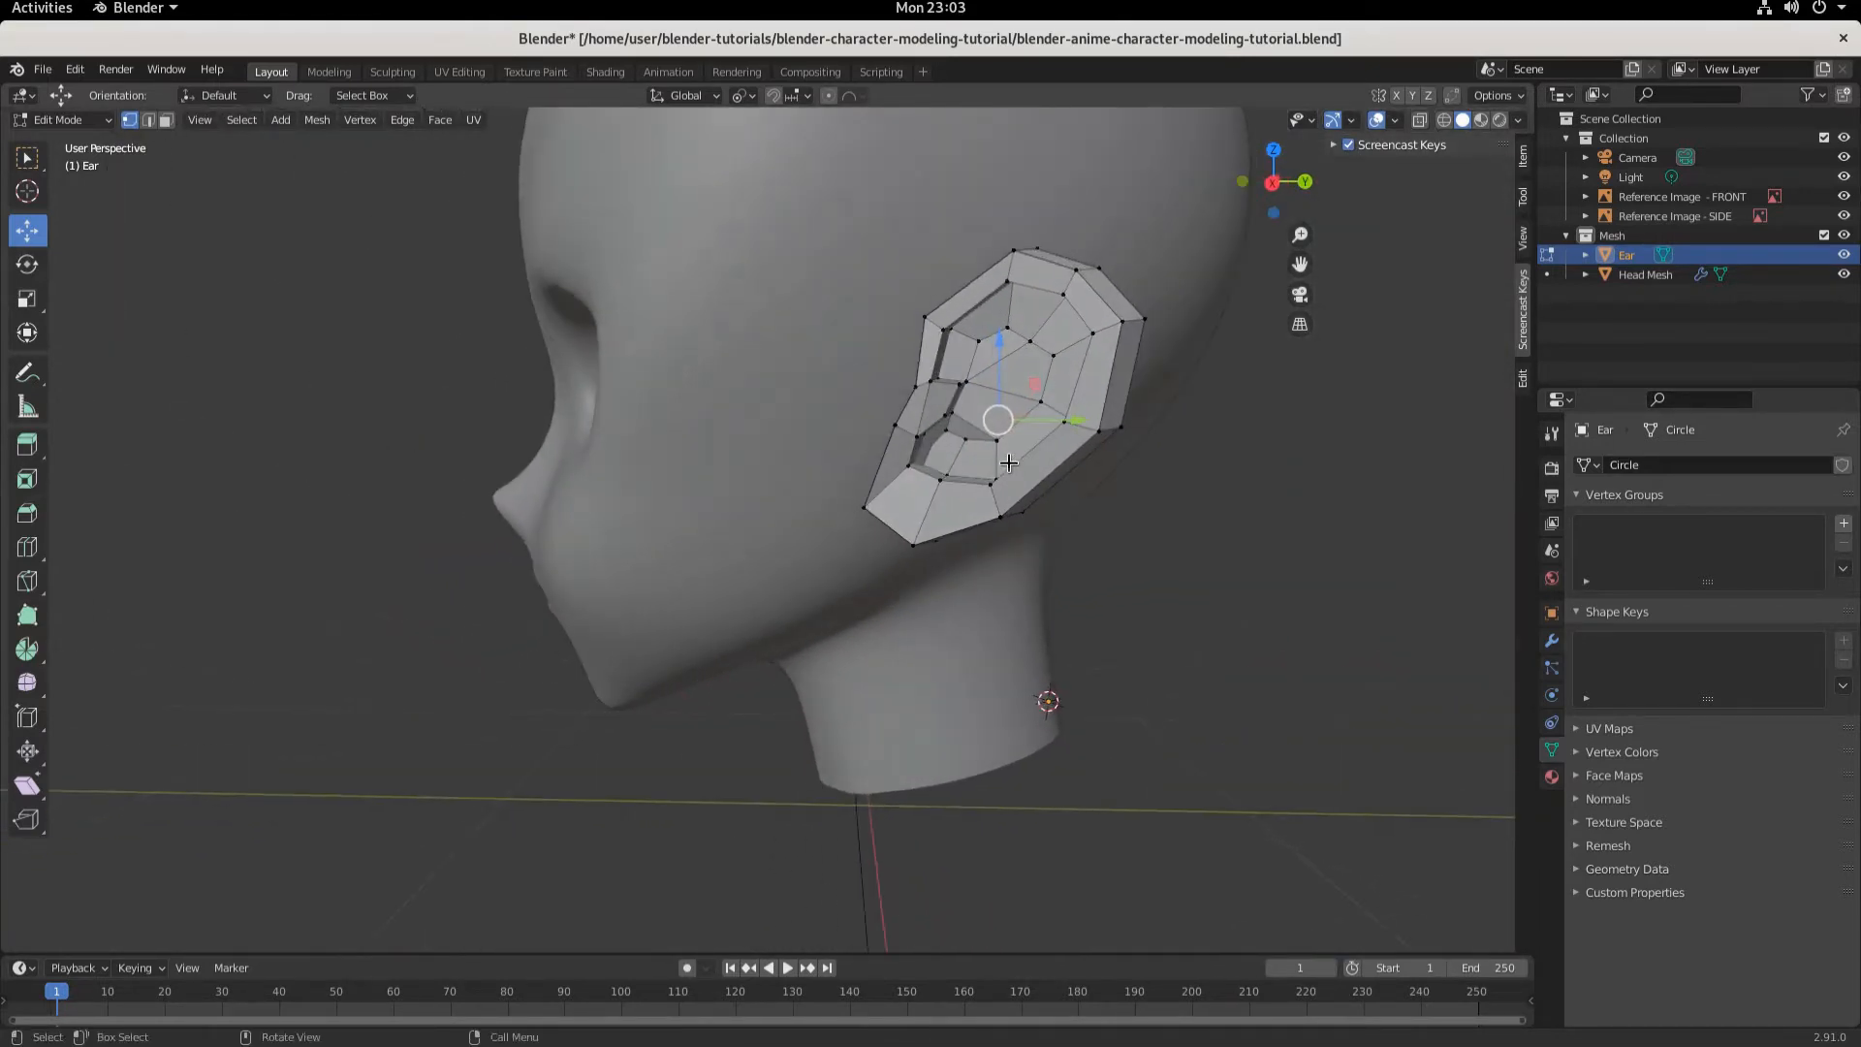
middle_click_drag(1009, 463, 878, 524, "shift")
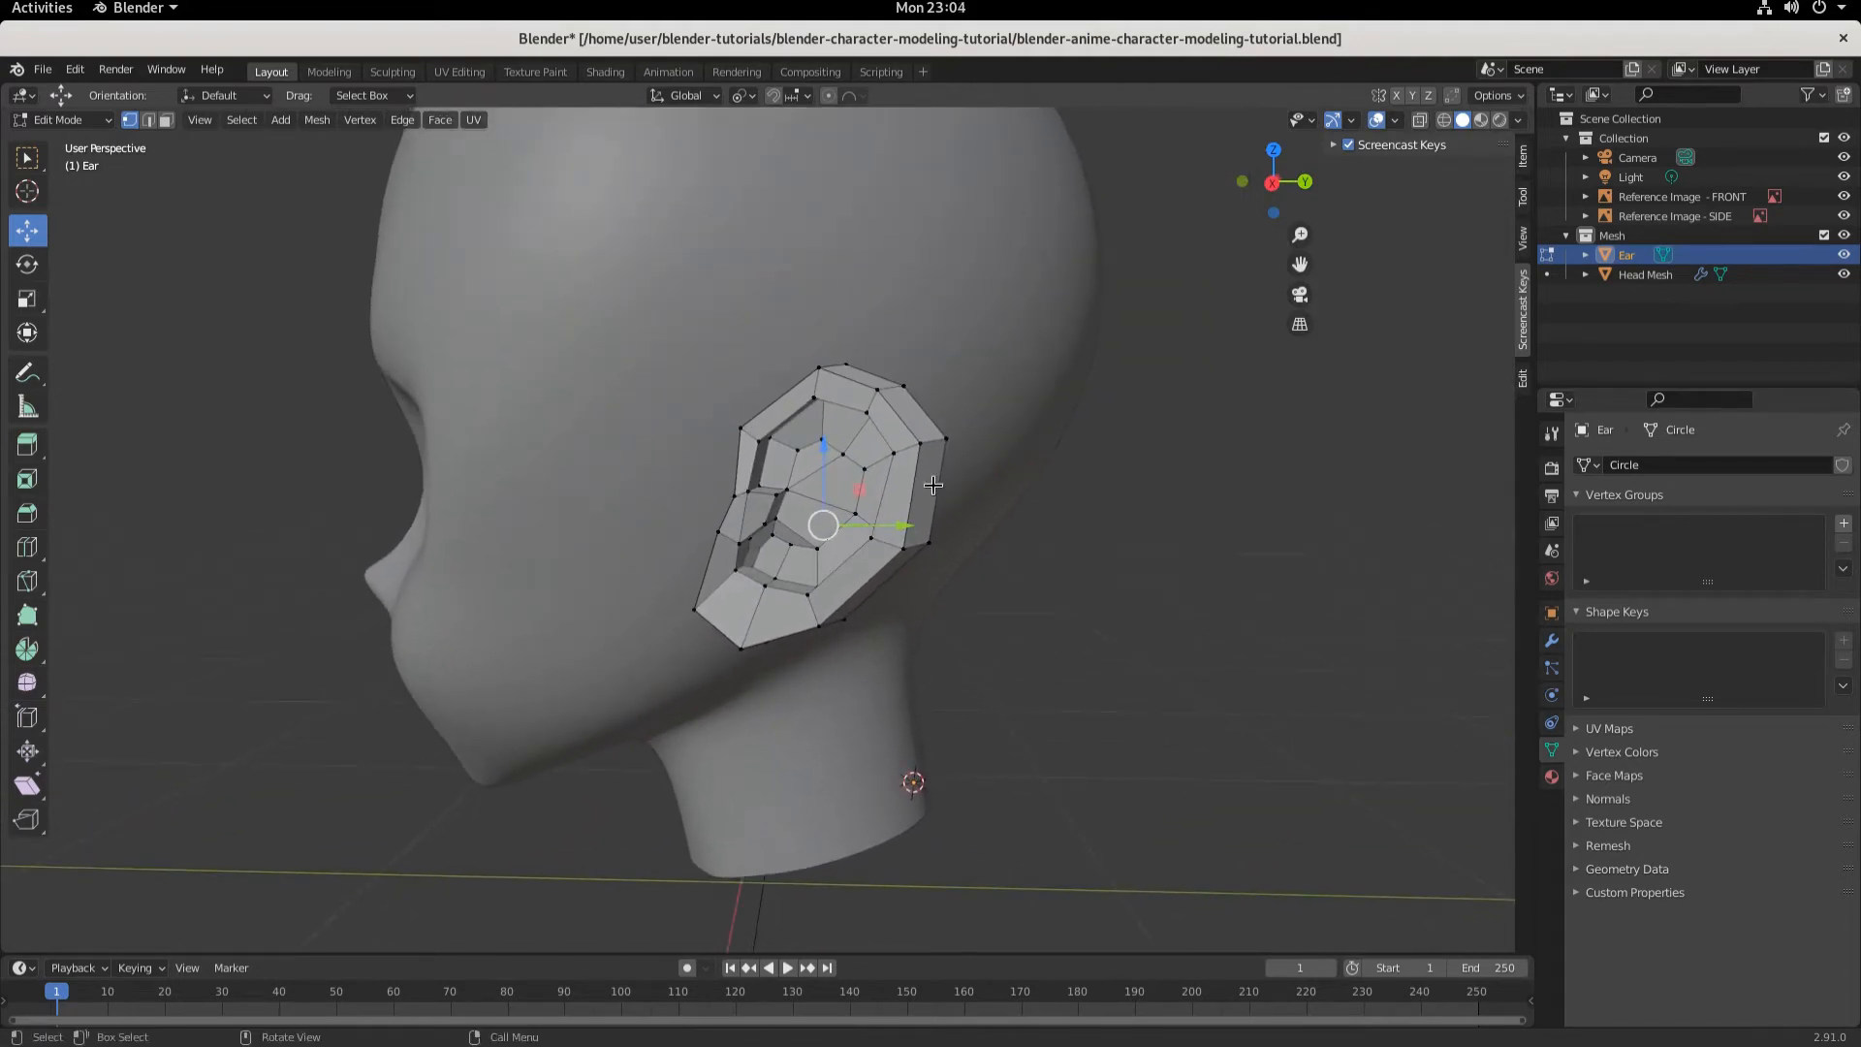
key("Tab")
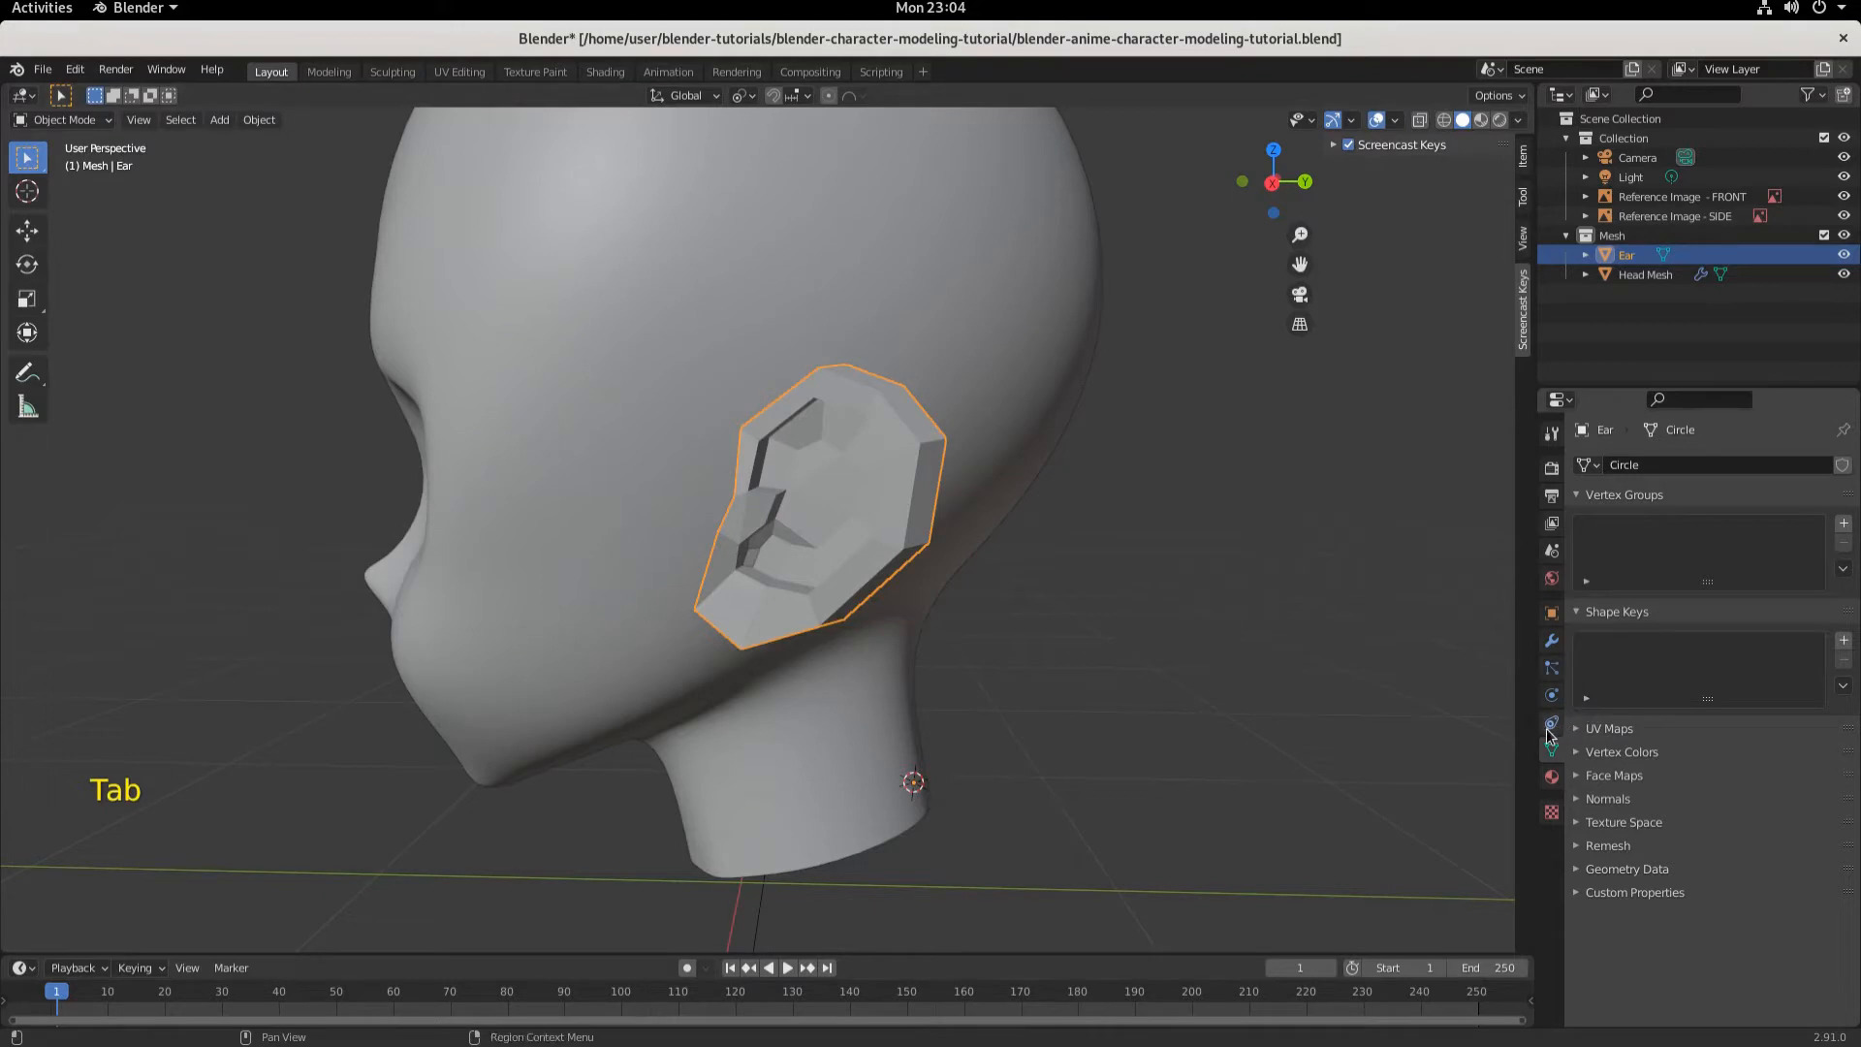
left_click(1552, 641)
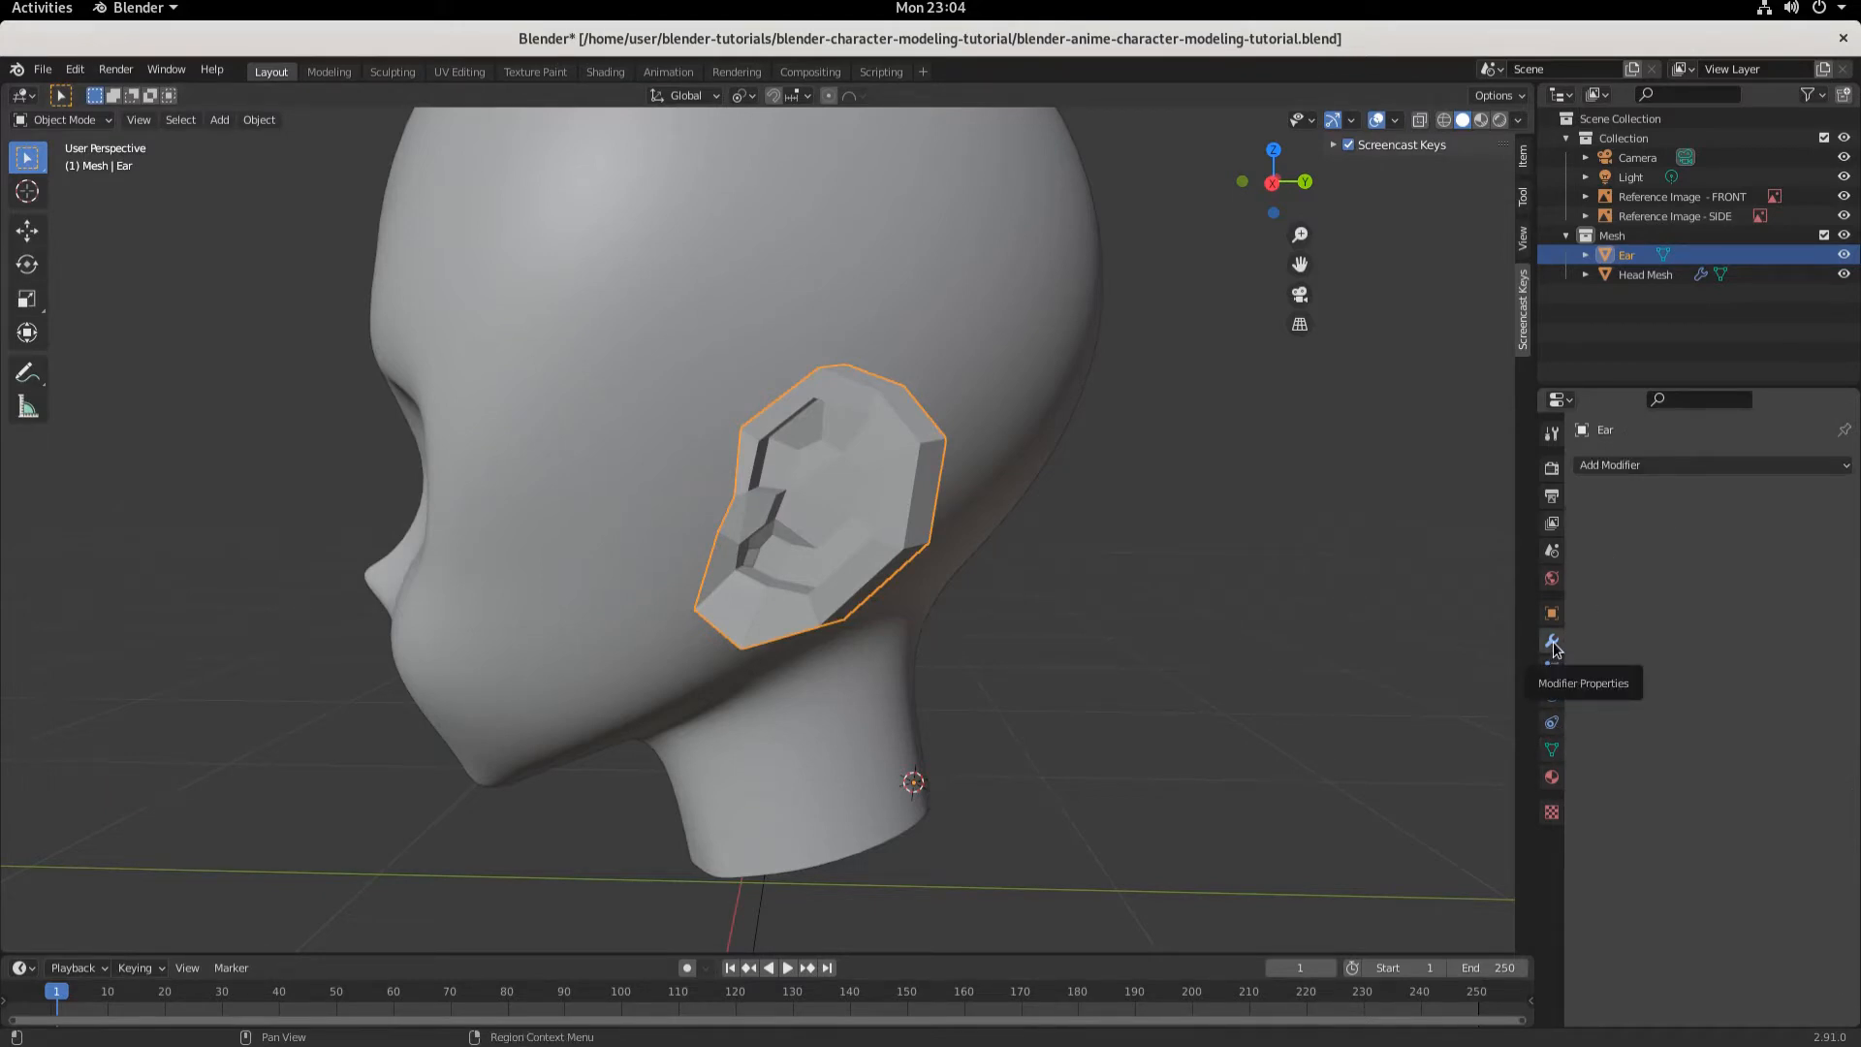
left_click(1711, 465)
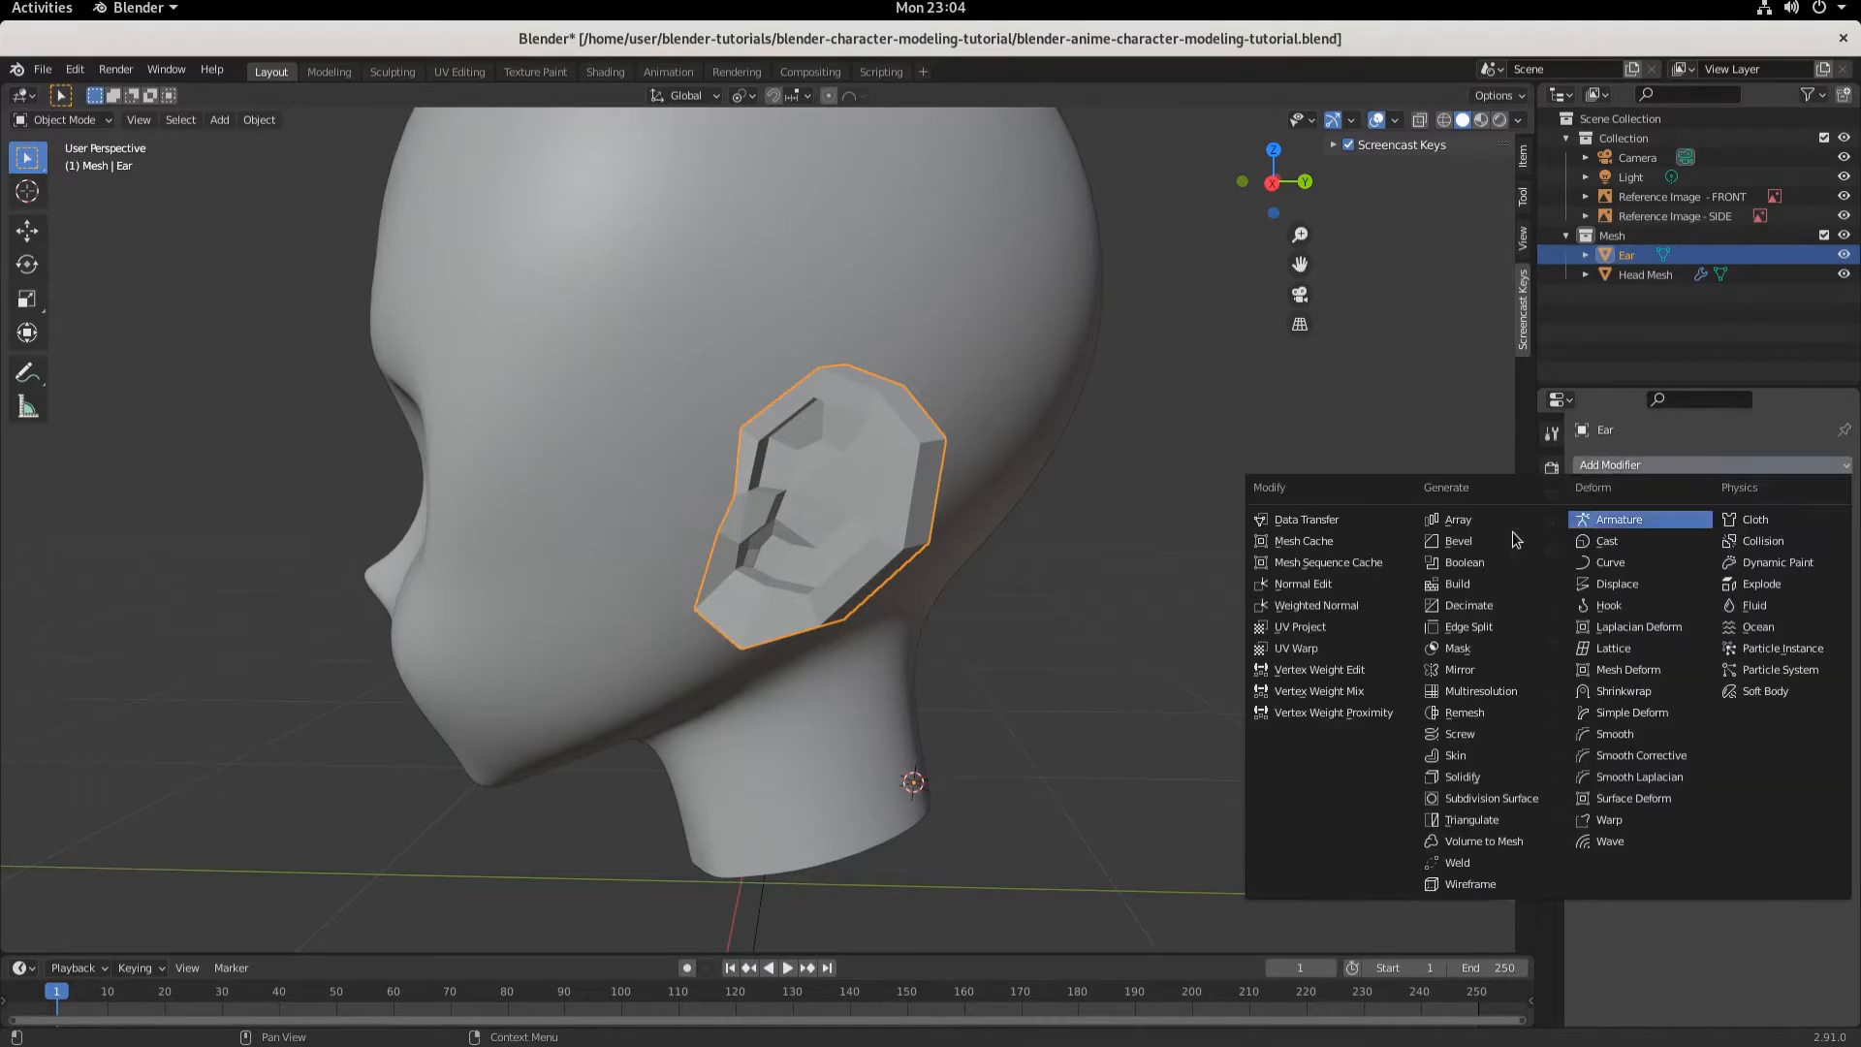
left_click(1498, 797)
- Set the ear's Subdivision modifier to Simple subdivision
scroll(923, 543, "up", 5)
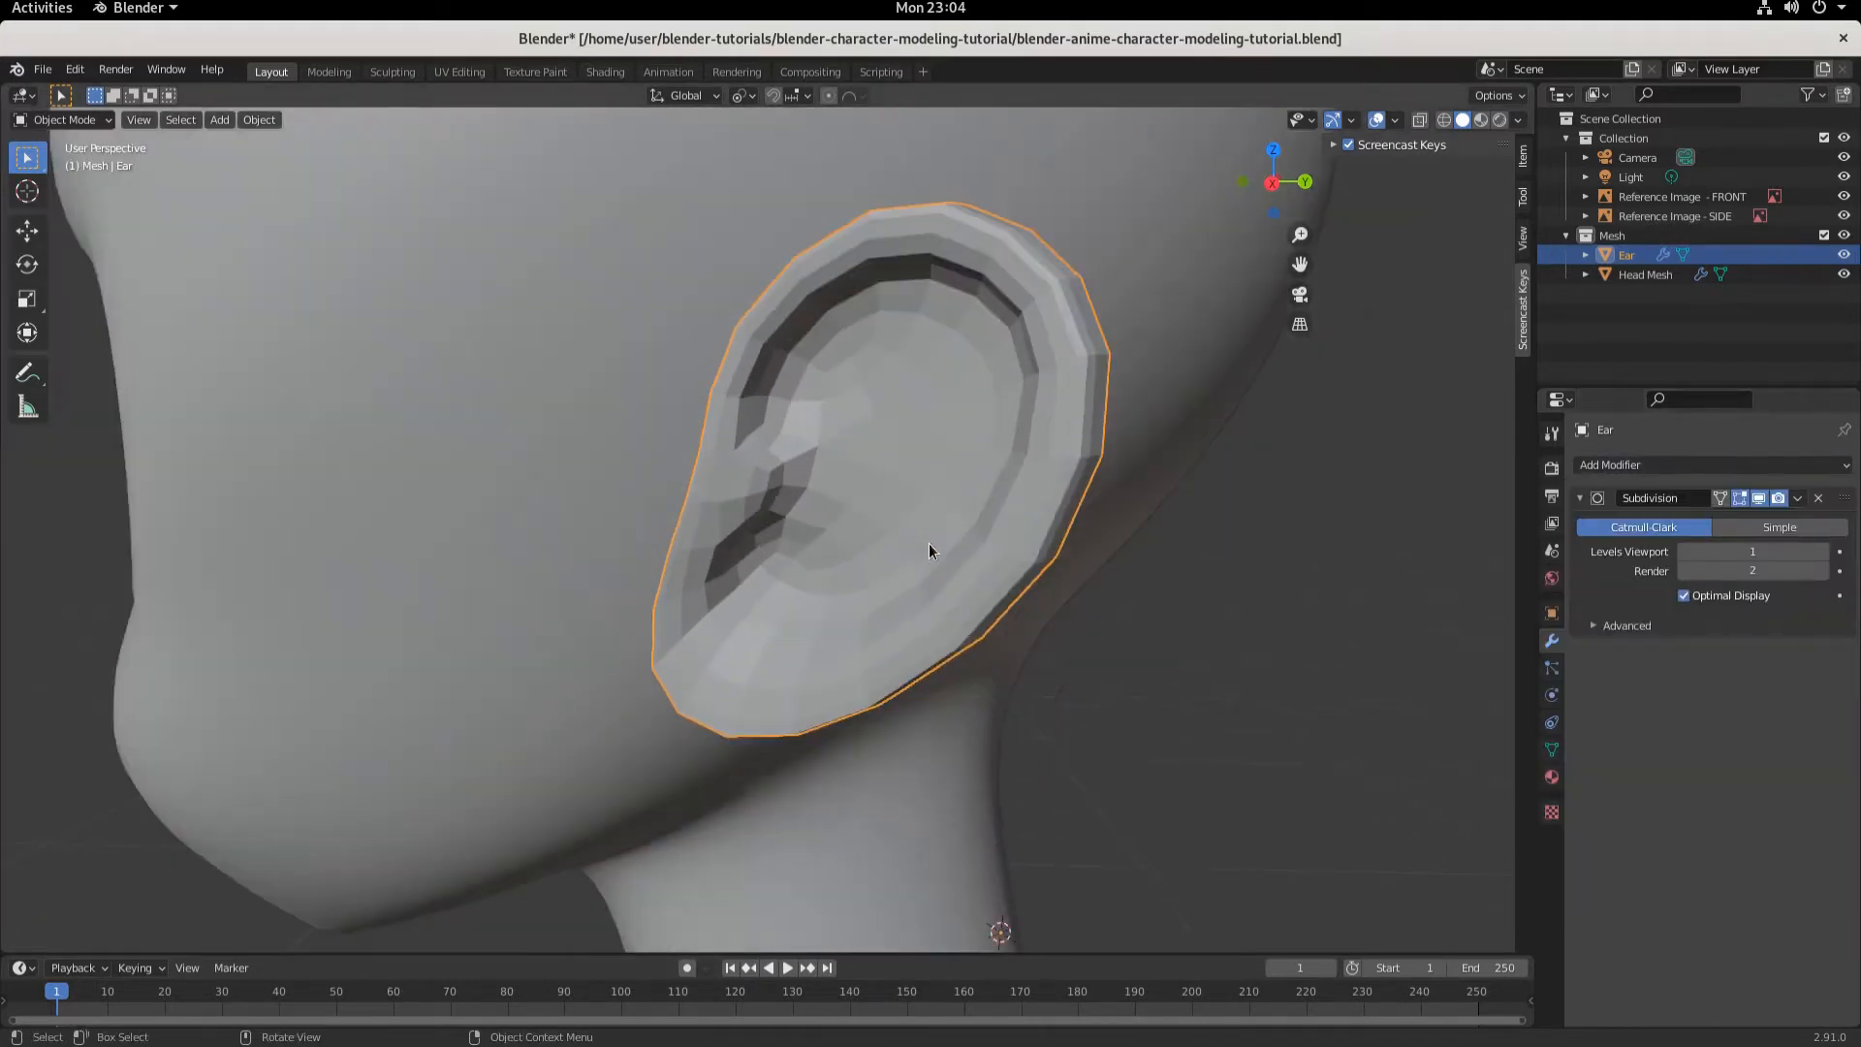
middle_click_drag(928, 543, 1062, 545)
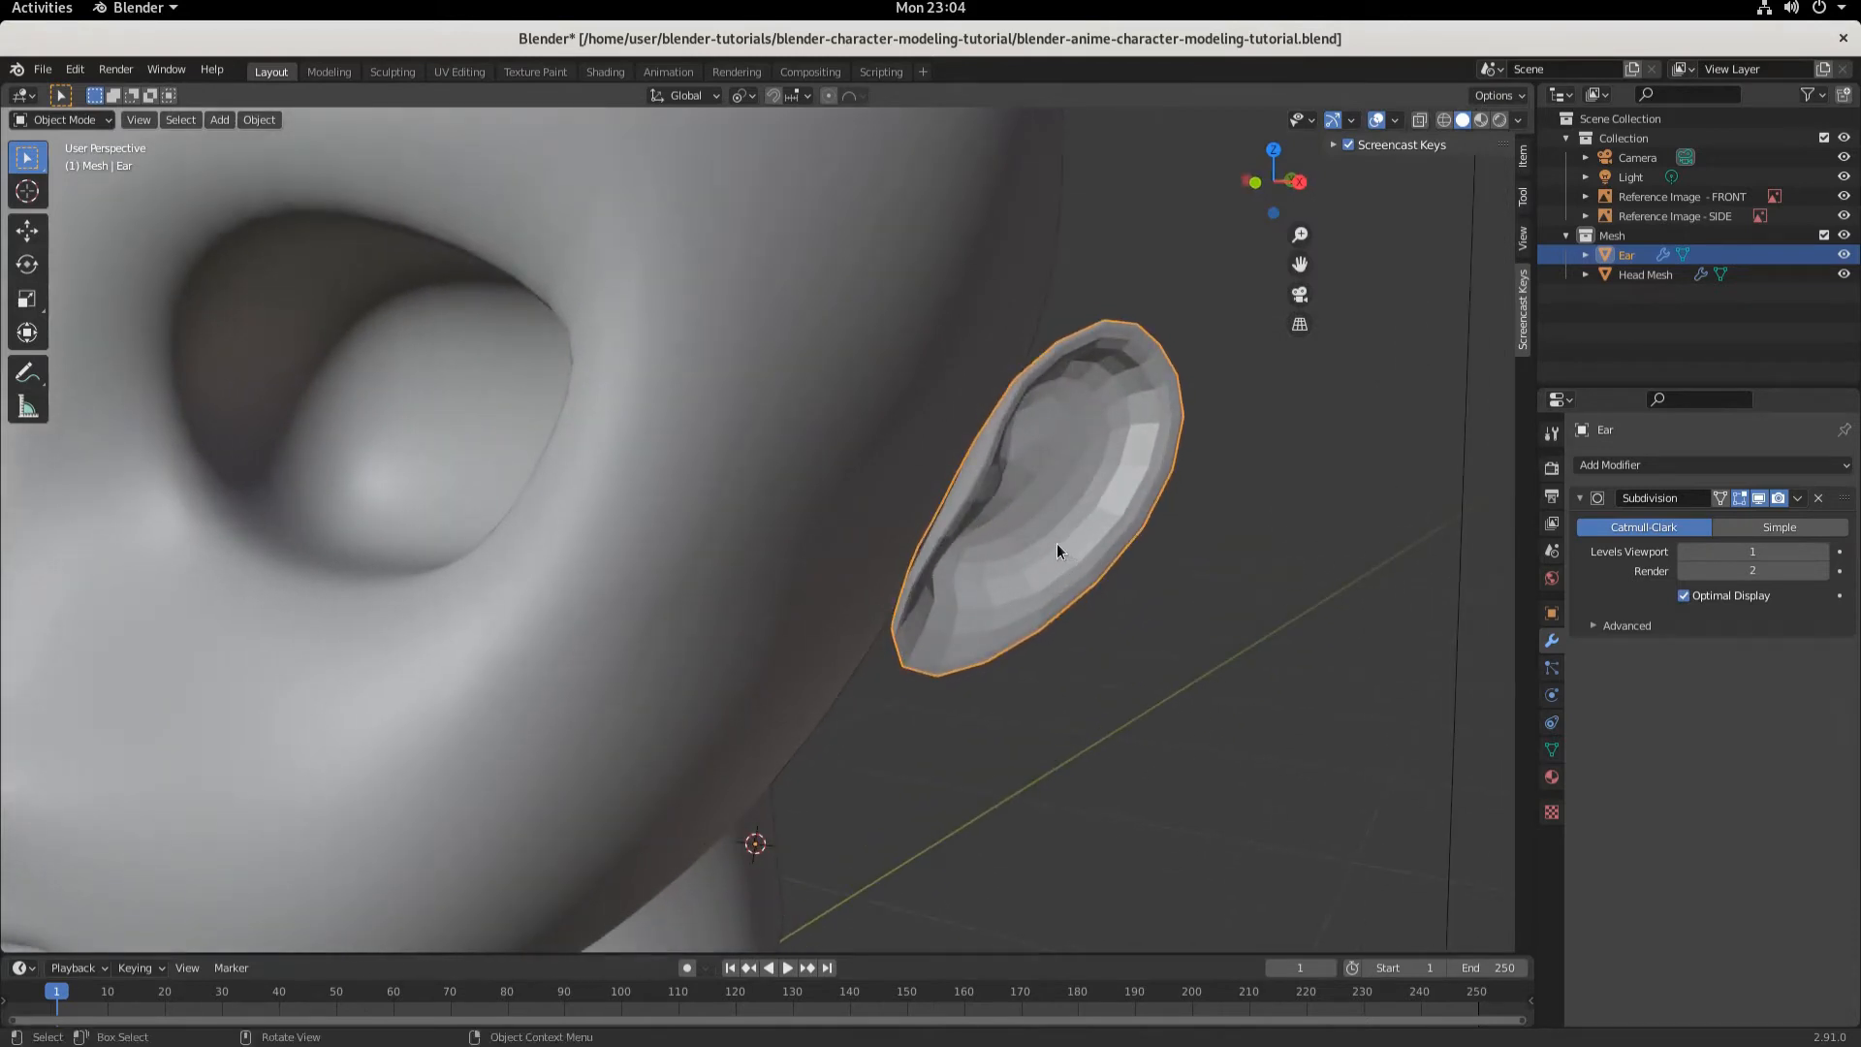
middle_click_drag(1057, 543, 766, 483)
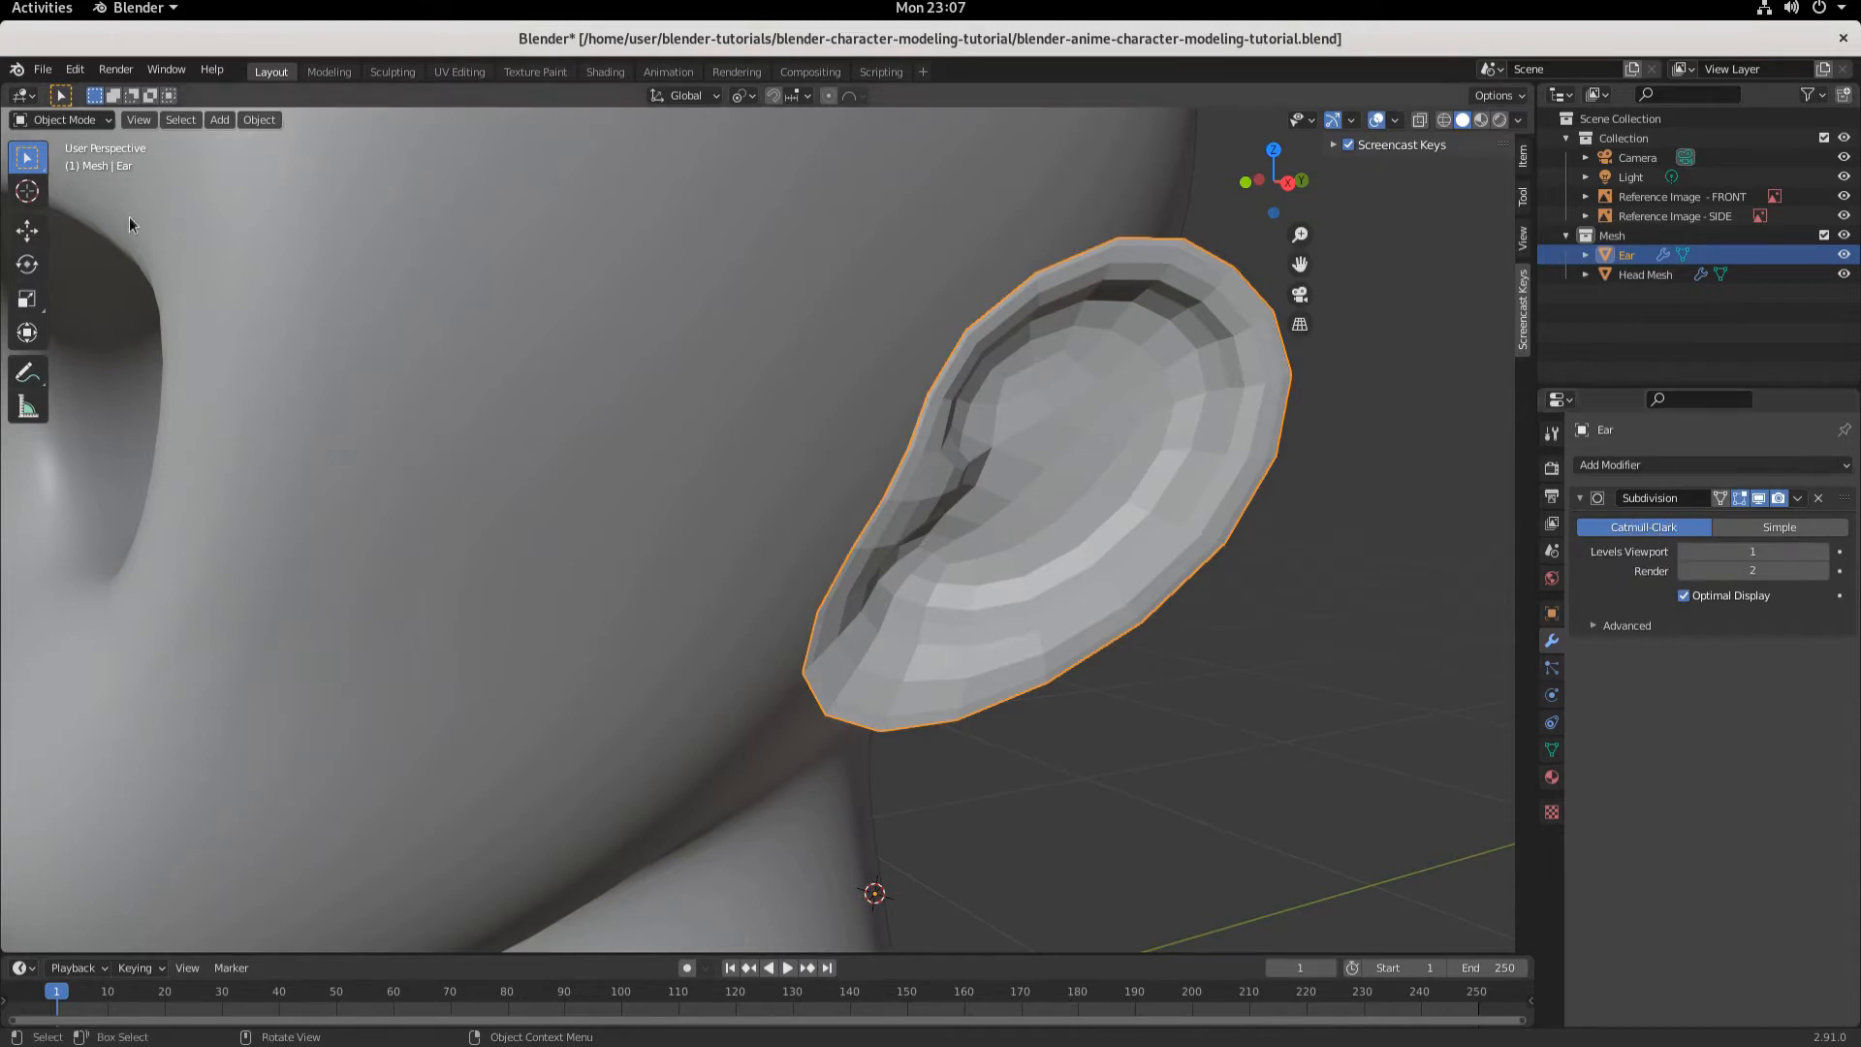
left_click(1805, 527)
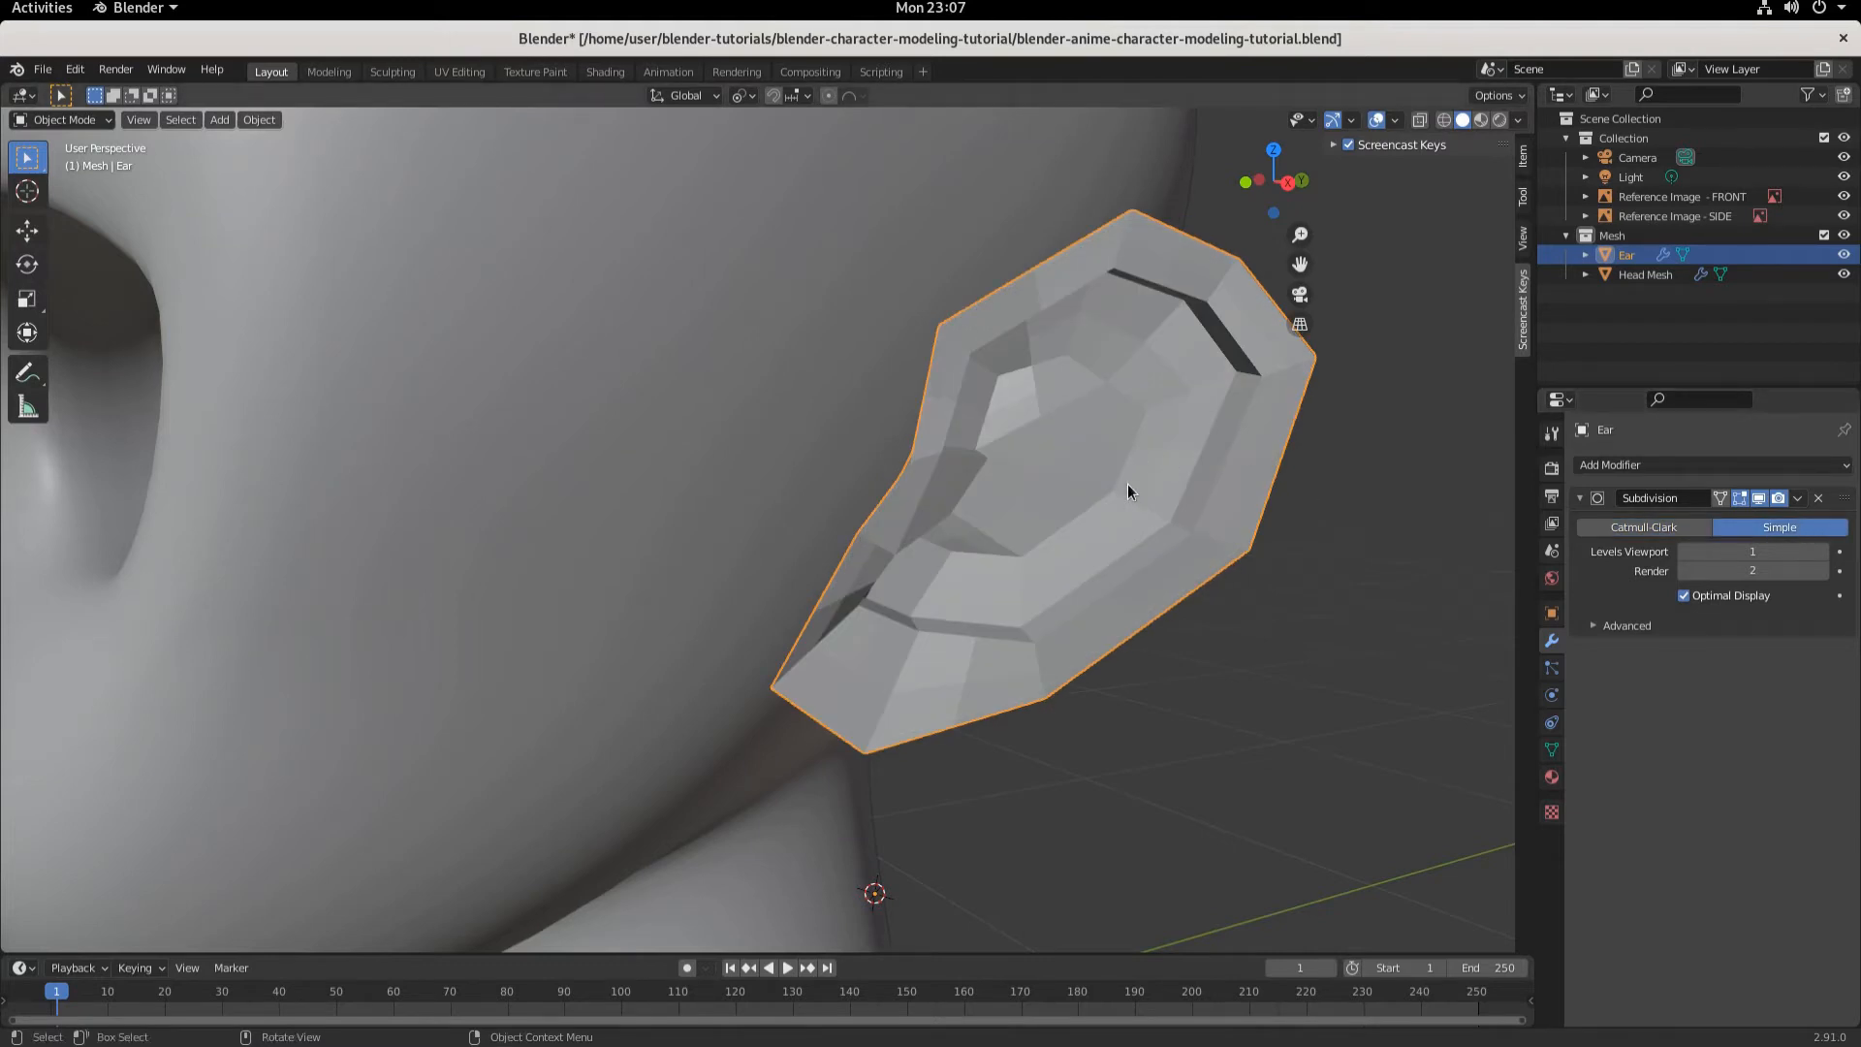
mouse_move(1126, 484)
middle_mouse_down()
mouse_move(1068, 483)
mouse_move(1095, 475)
middle_mouse_up()
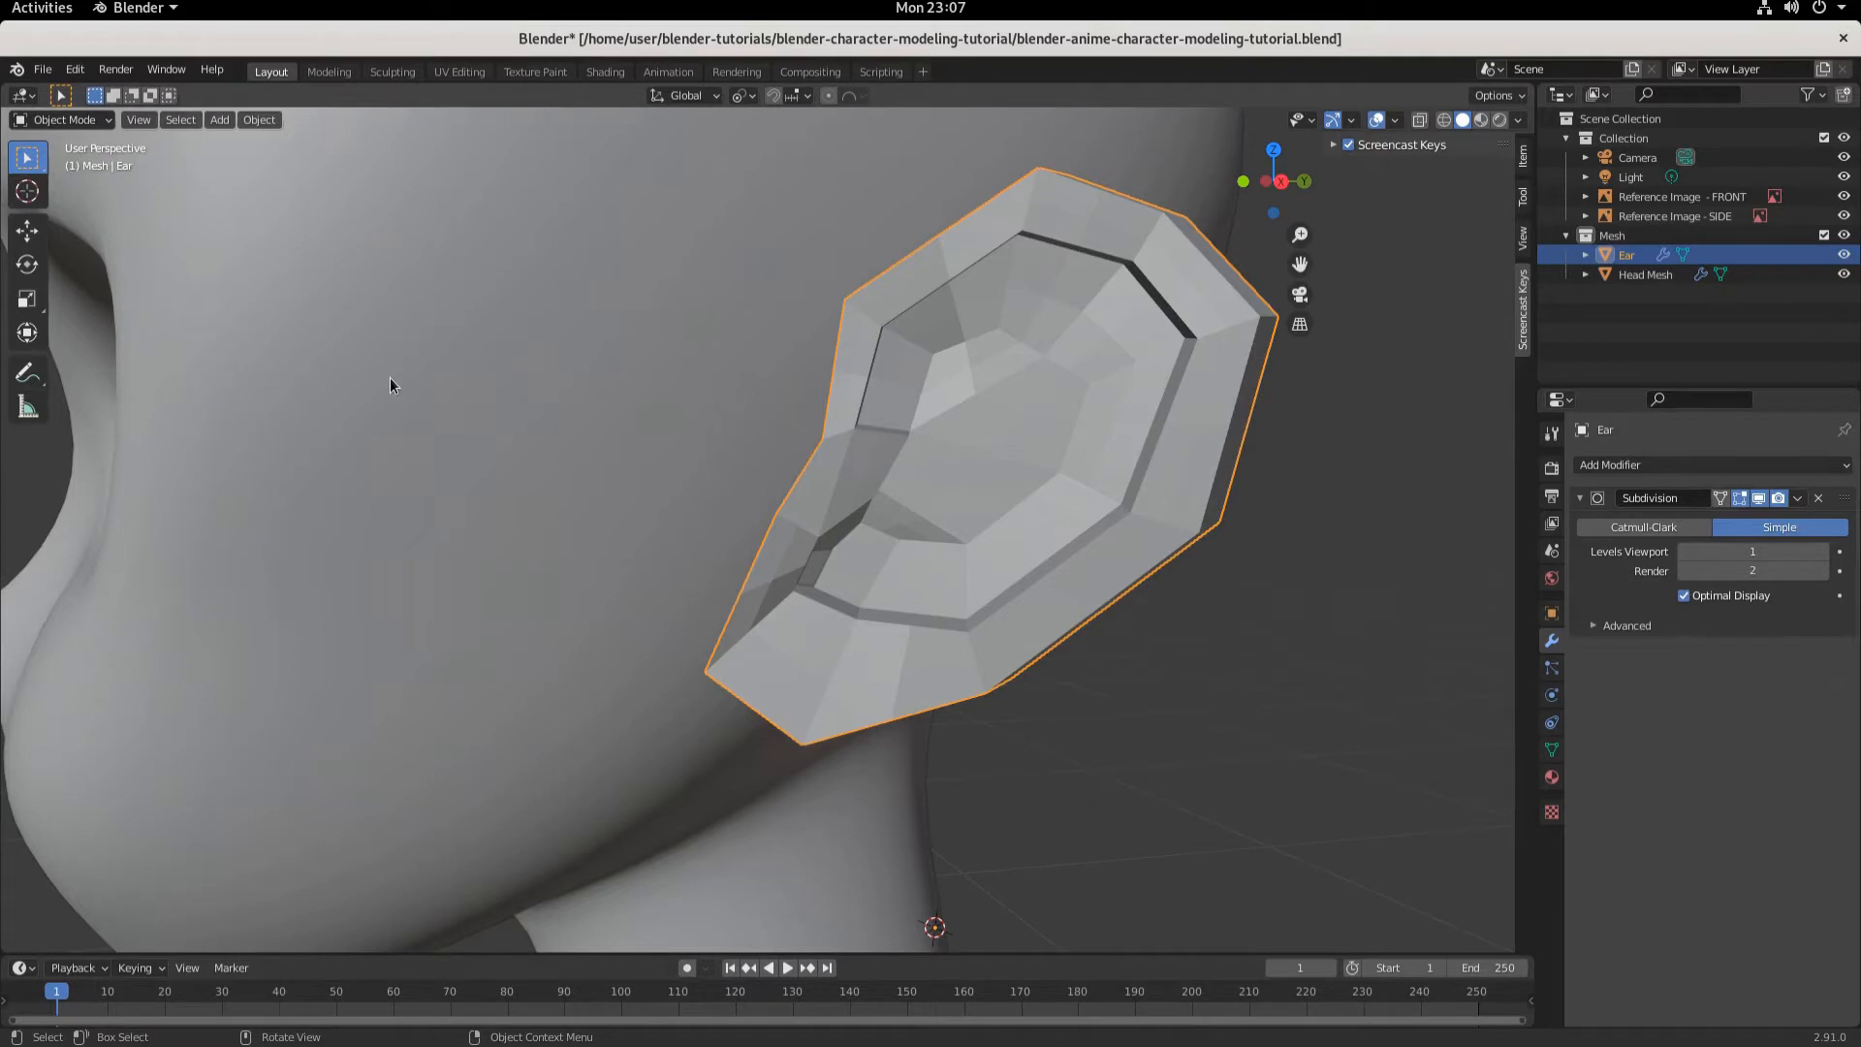
- In Edit Mode, switch to face selection and select a face inside the ear's fold
key("Tab")
middle_click_drag(997, 503, 934, 490)
left_click(166, 120)
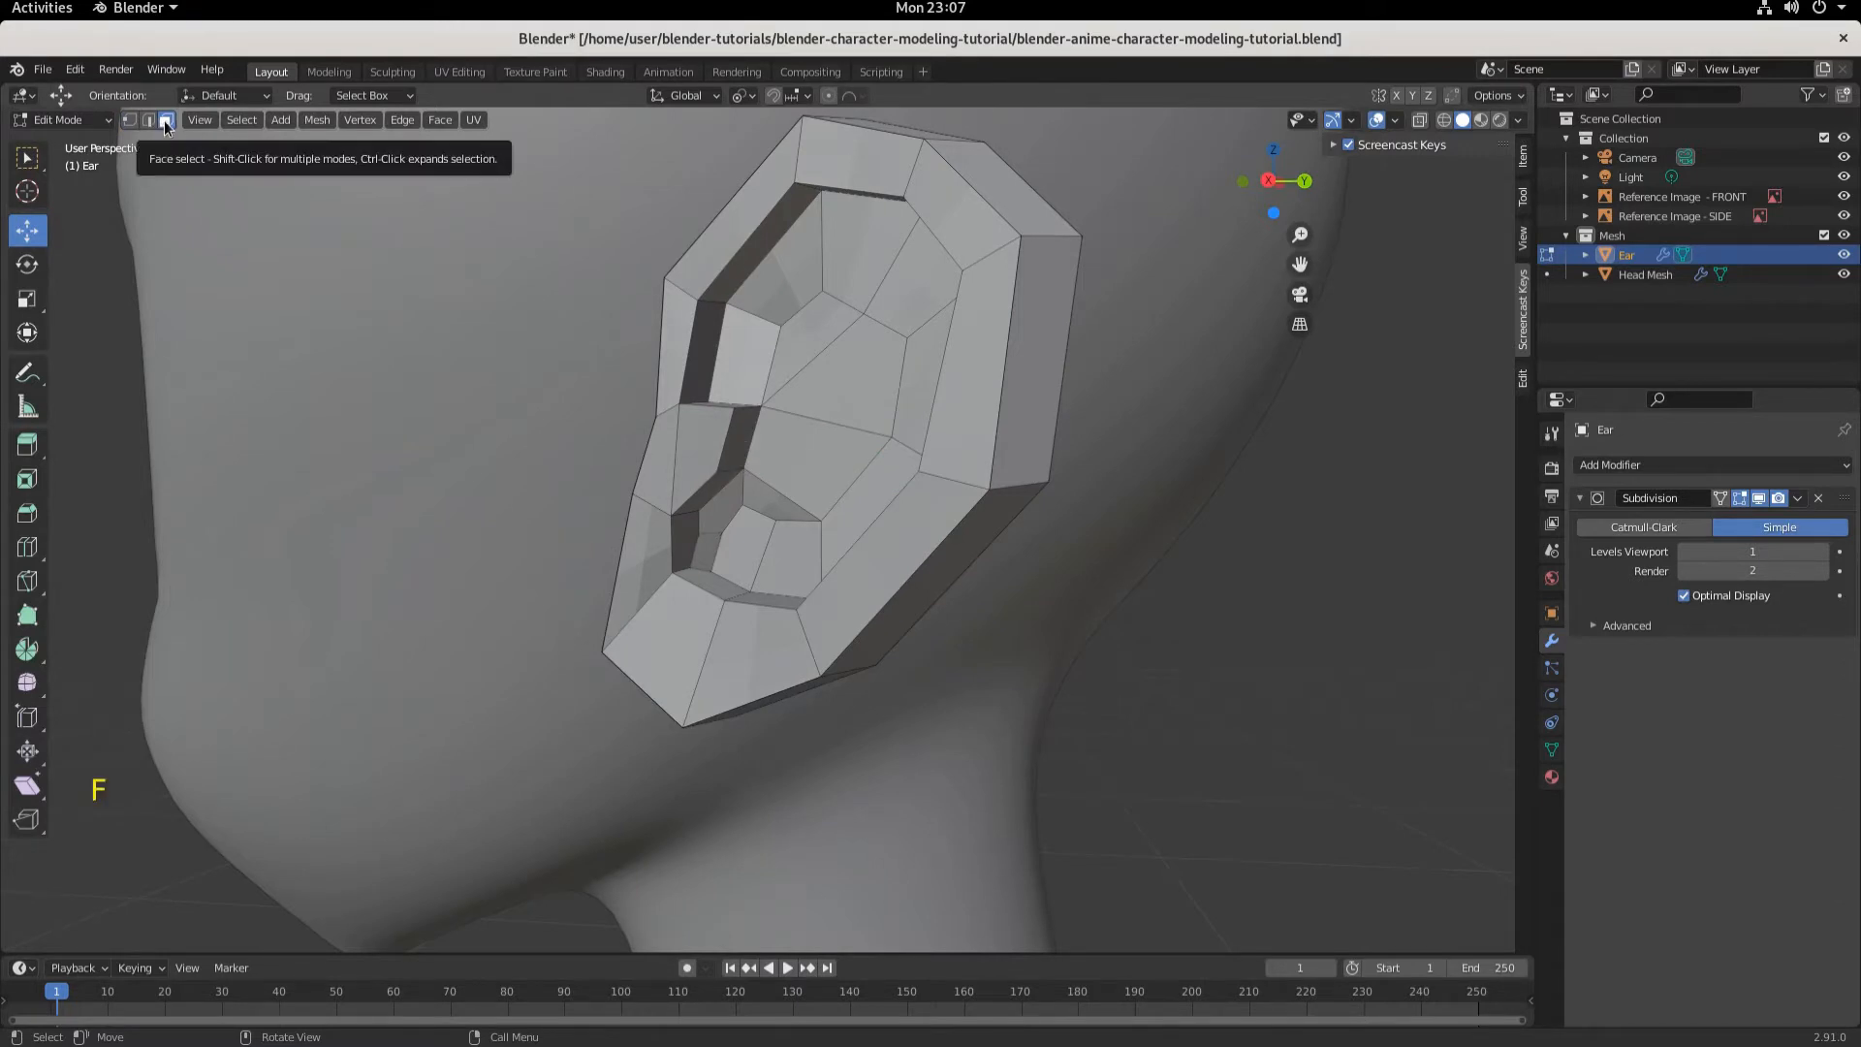
scroll(802, 427, "up", 2)
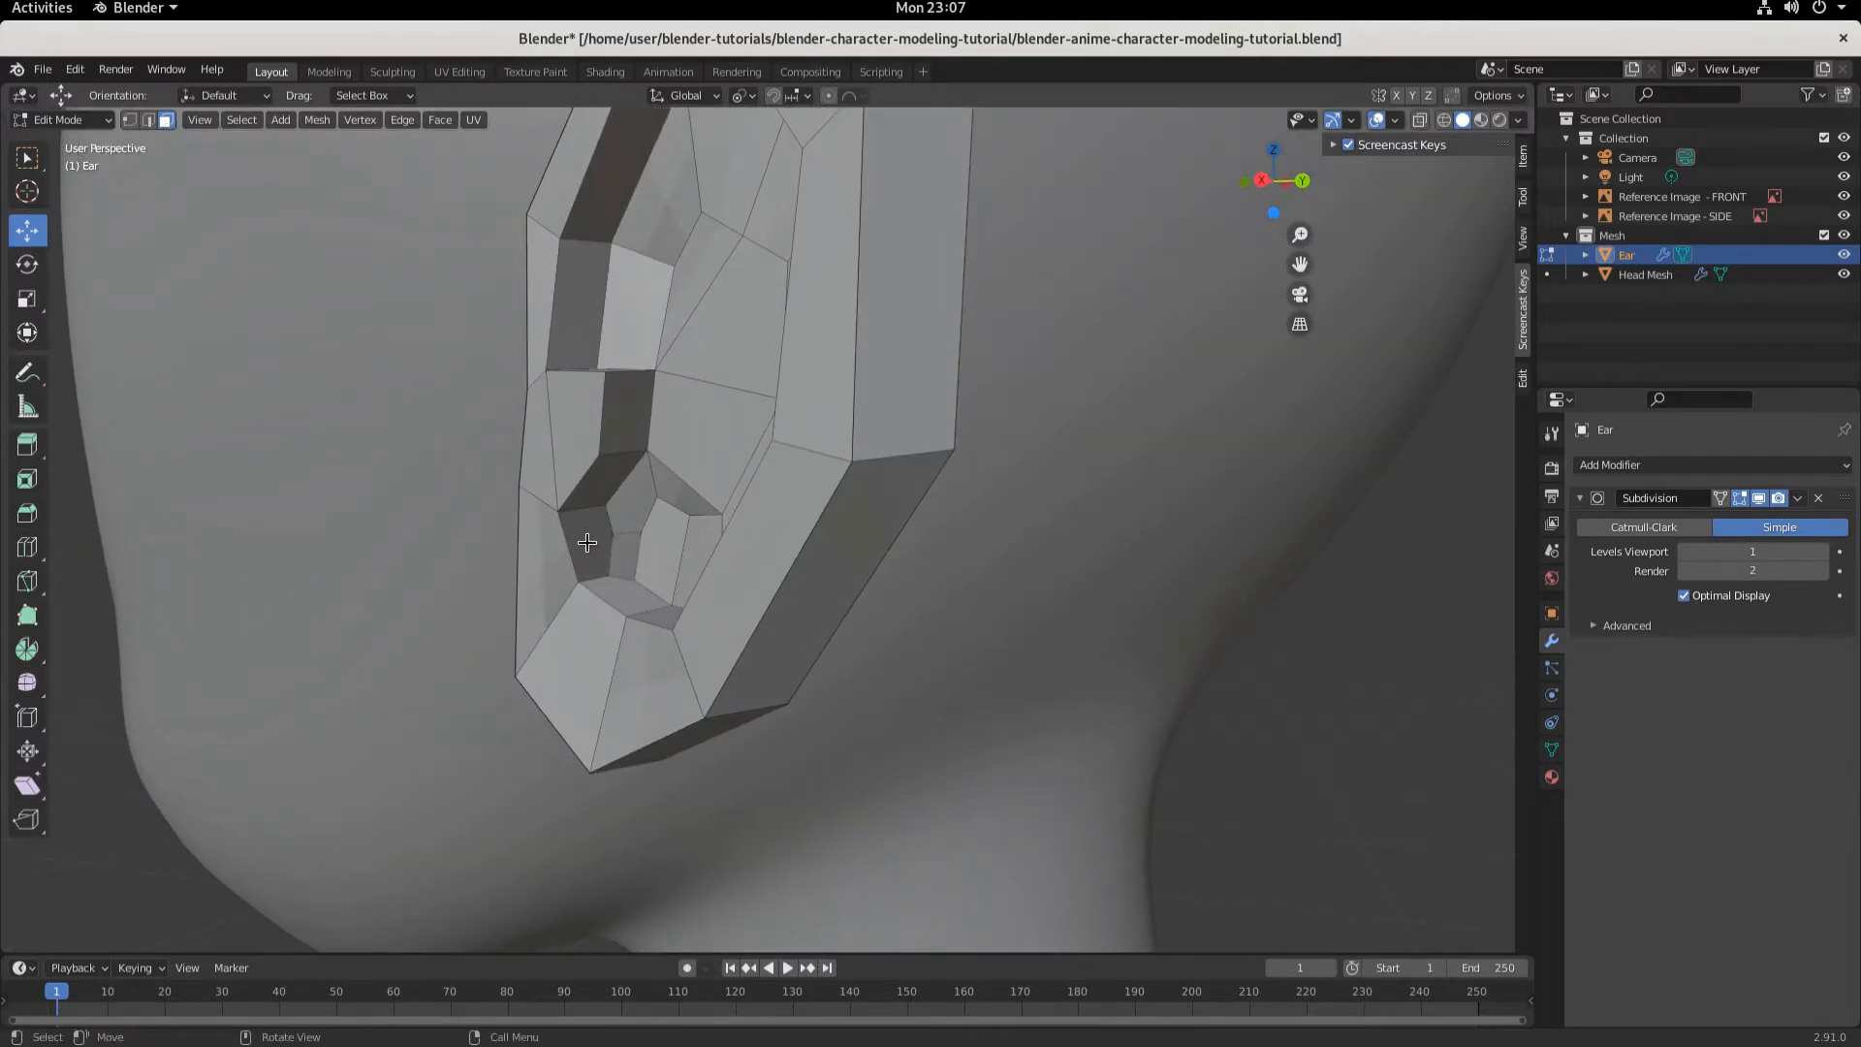
left_click(623, 411)
middle_click_drag(623, 411, 646, 472)
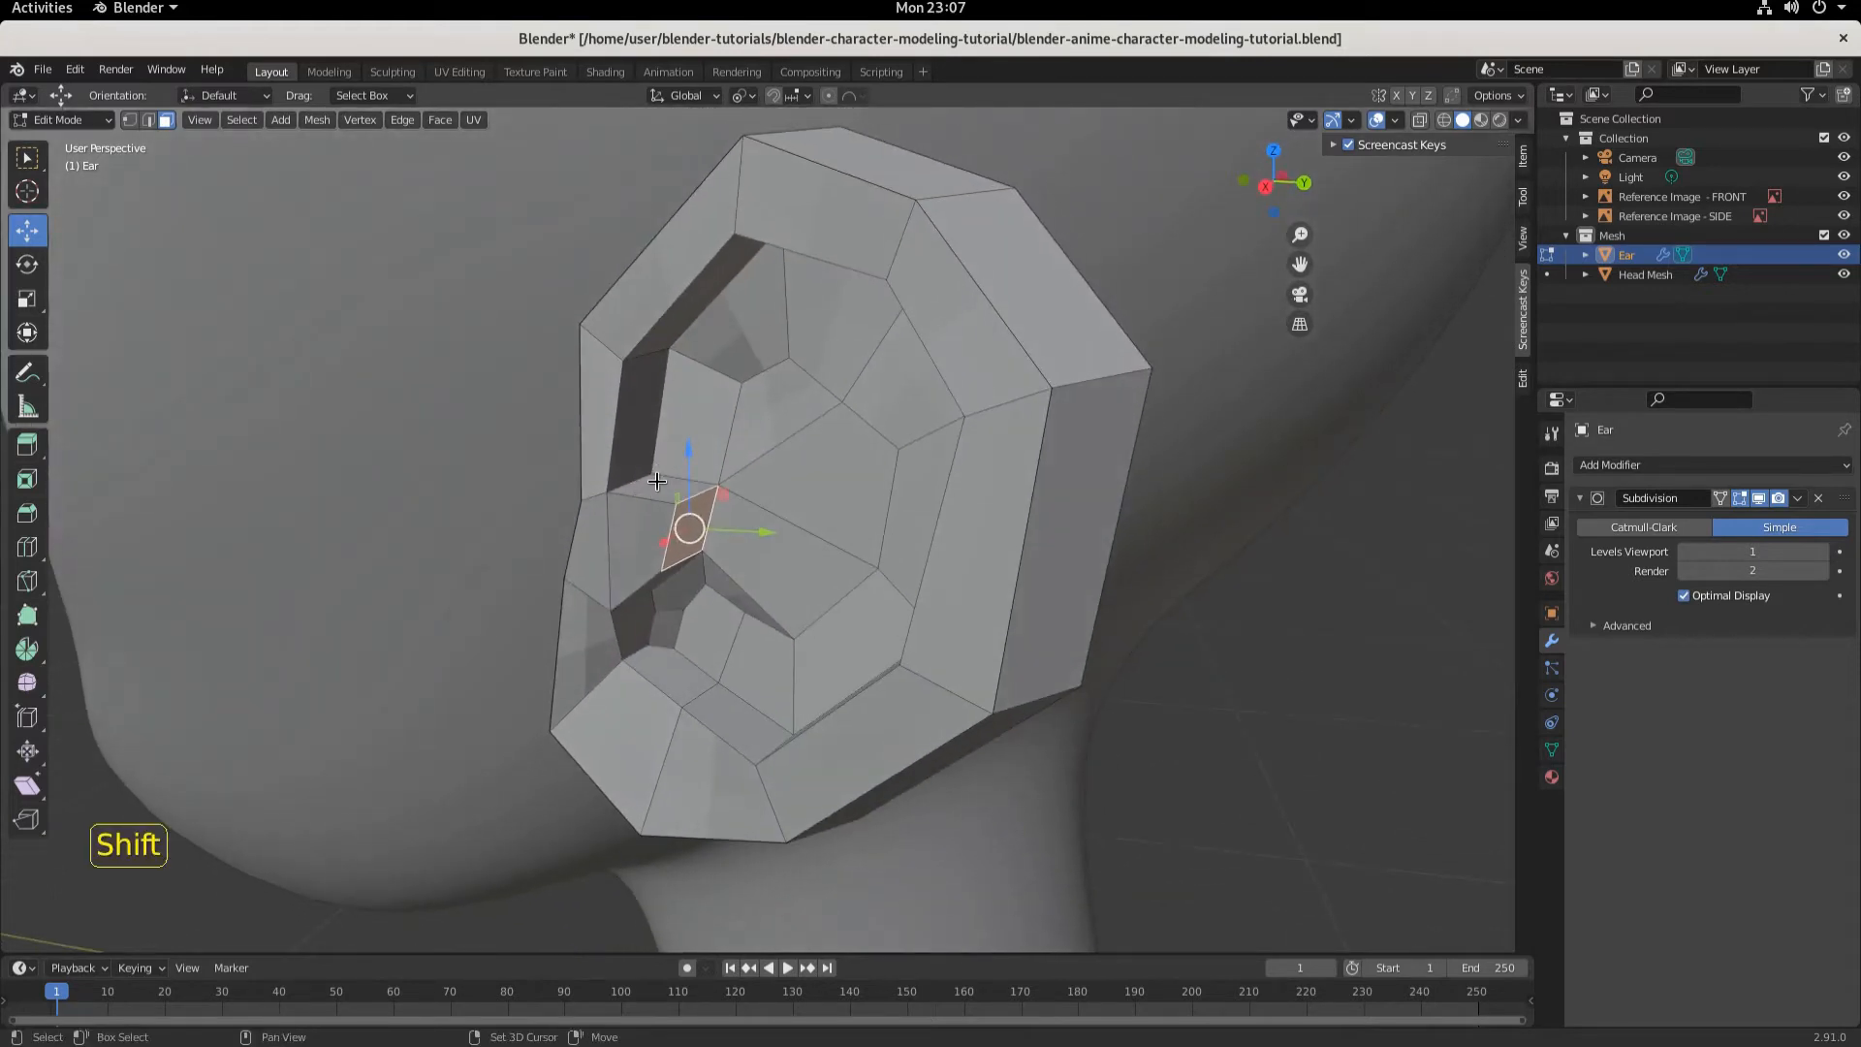
- Select the ring of faces running along the inner fold of the ear
left_click(657, 485, "shift")
left_click(642, 407, "shift")
middle_click_drag(642, 407, 625, 296)
left_click(616, 210, "shift")
middle_click_drag(617, 211, 776, 330)
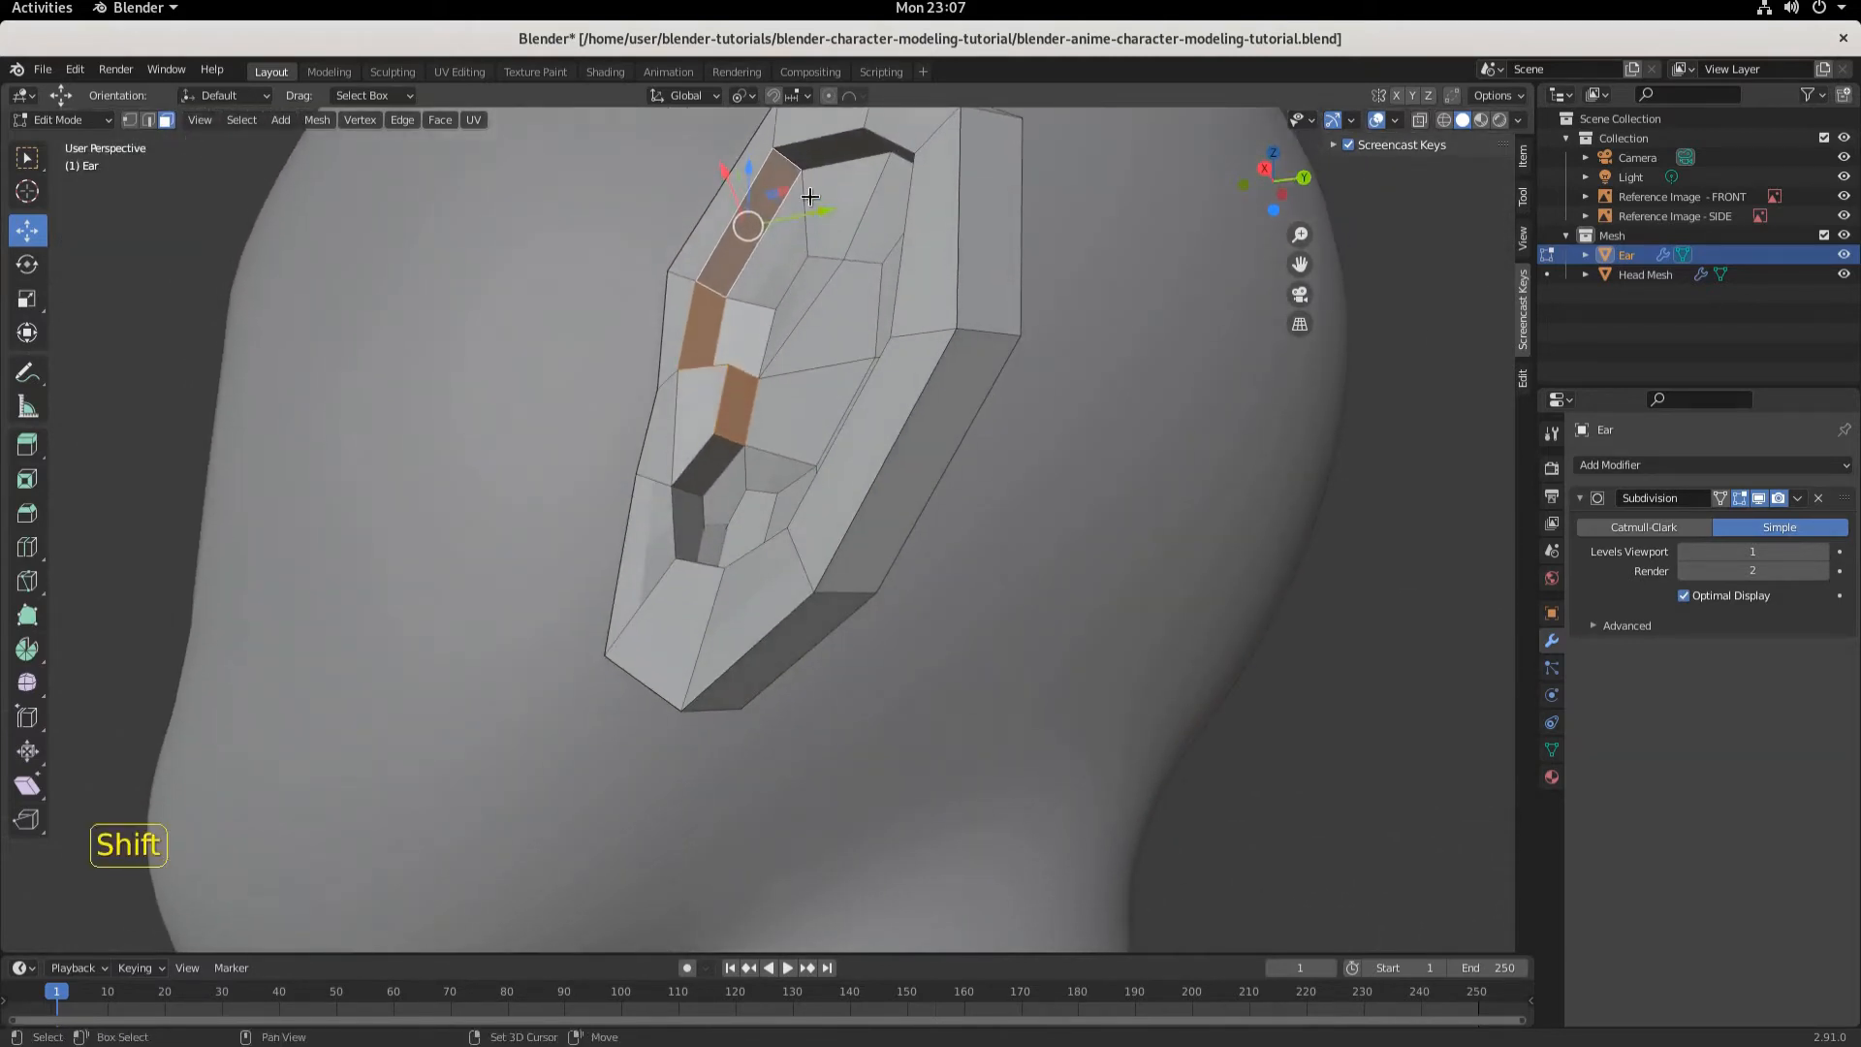
left_click(826, 145, "shift")
middle_click_drag(852, 183, 1252, 455)
left_click(1244, 438, "shift")
left_click(1202, 554, "shift")
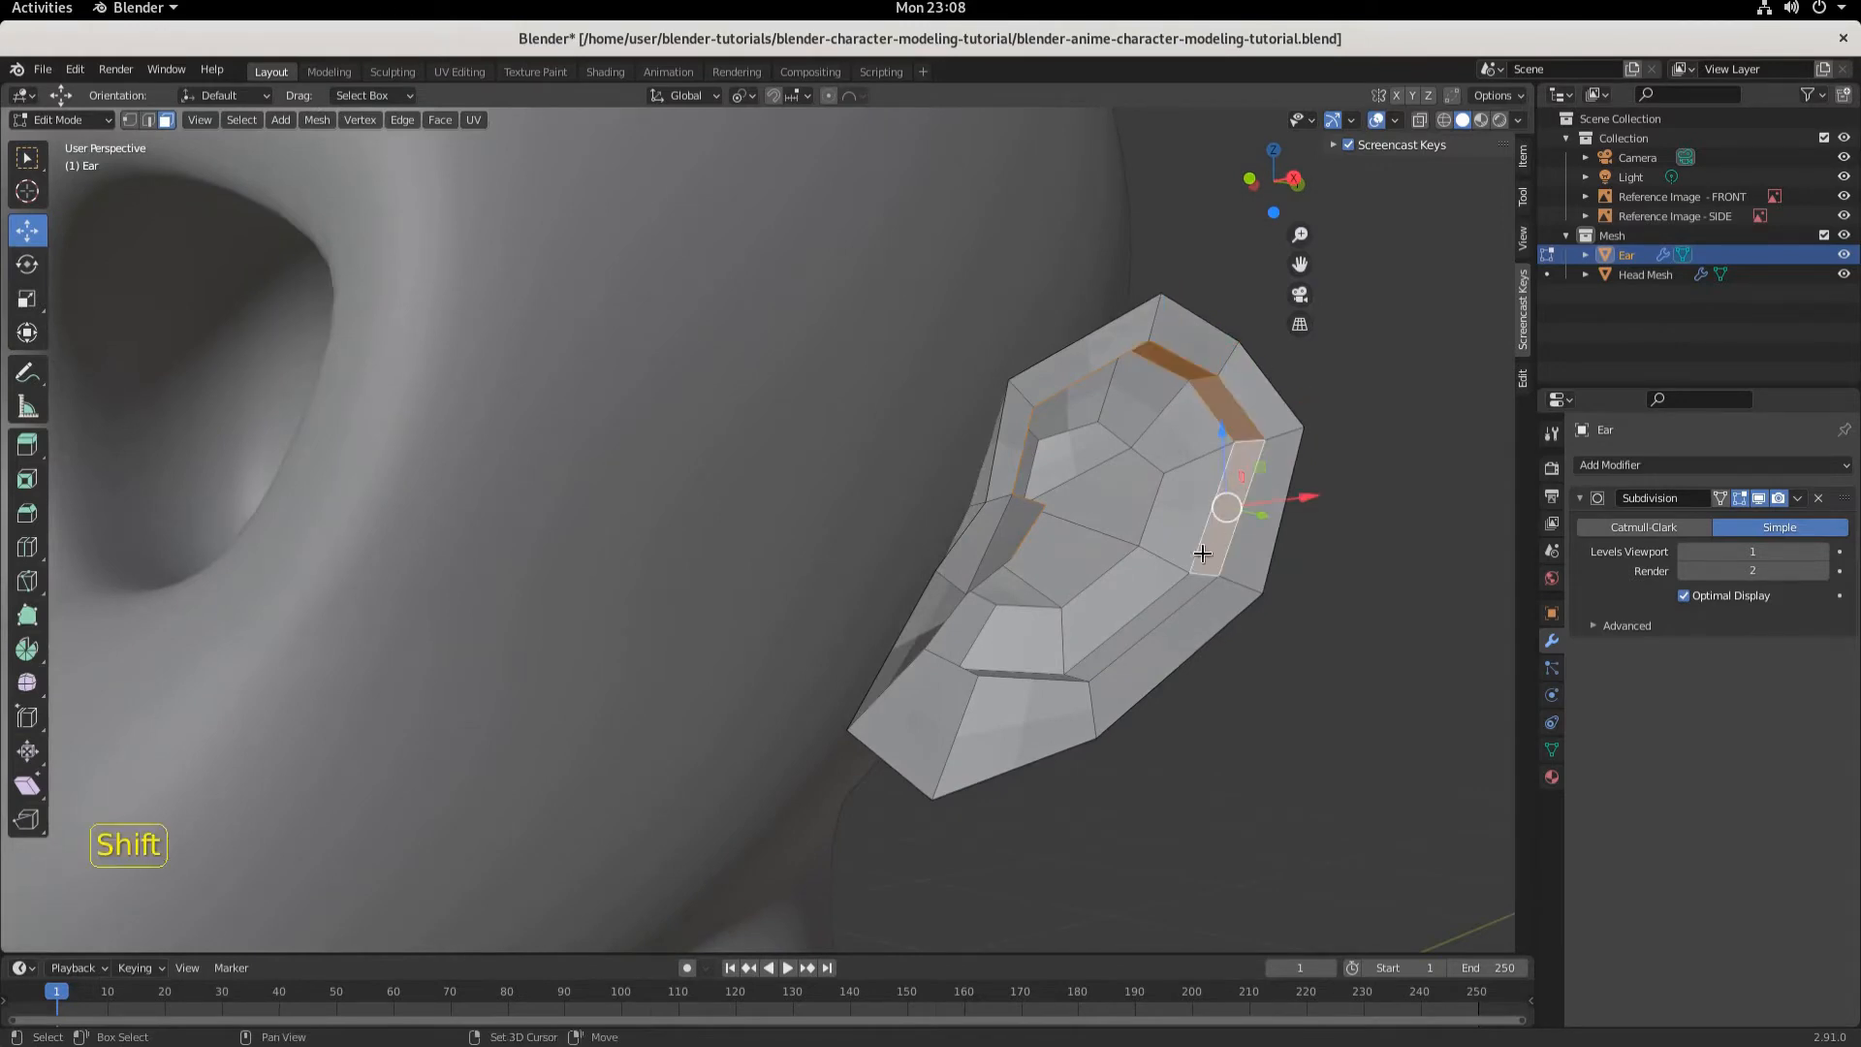
left_click(1173, 594, "shift")
middle_click_drag(1163, 612, 707, 614)
left_click(841, 793, "shift")
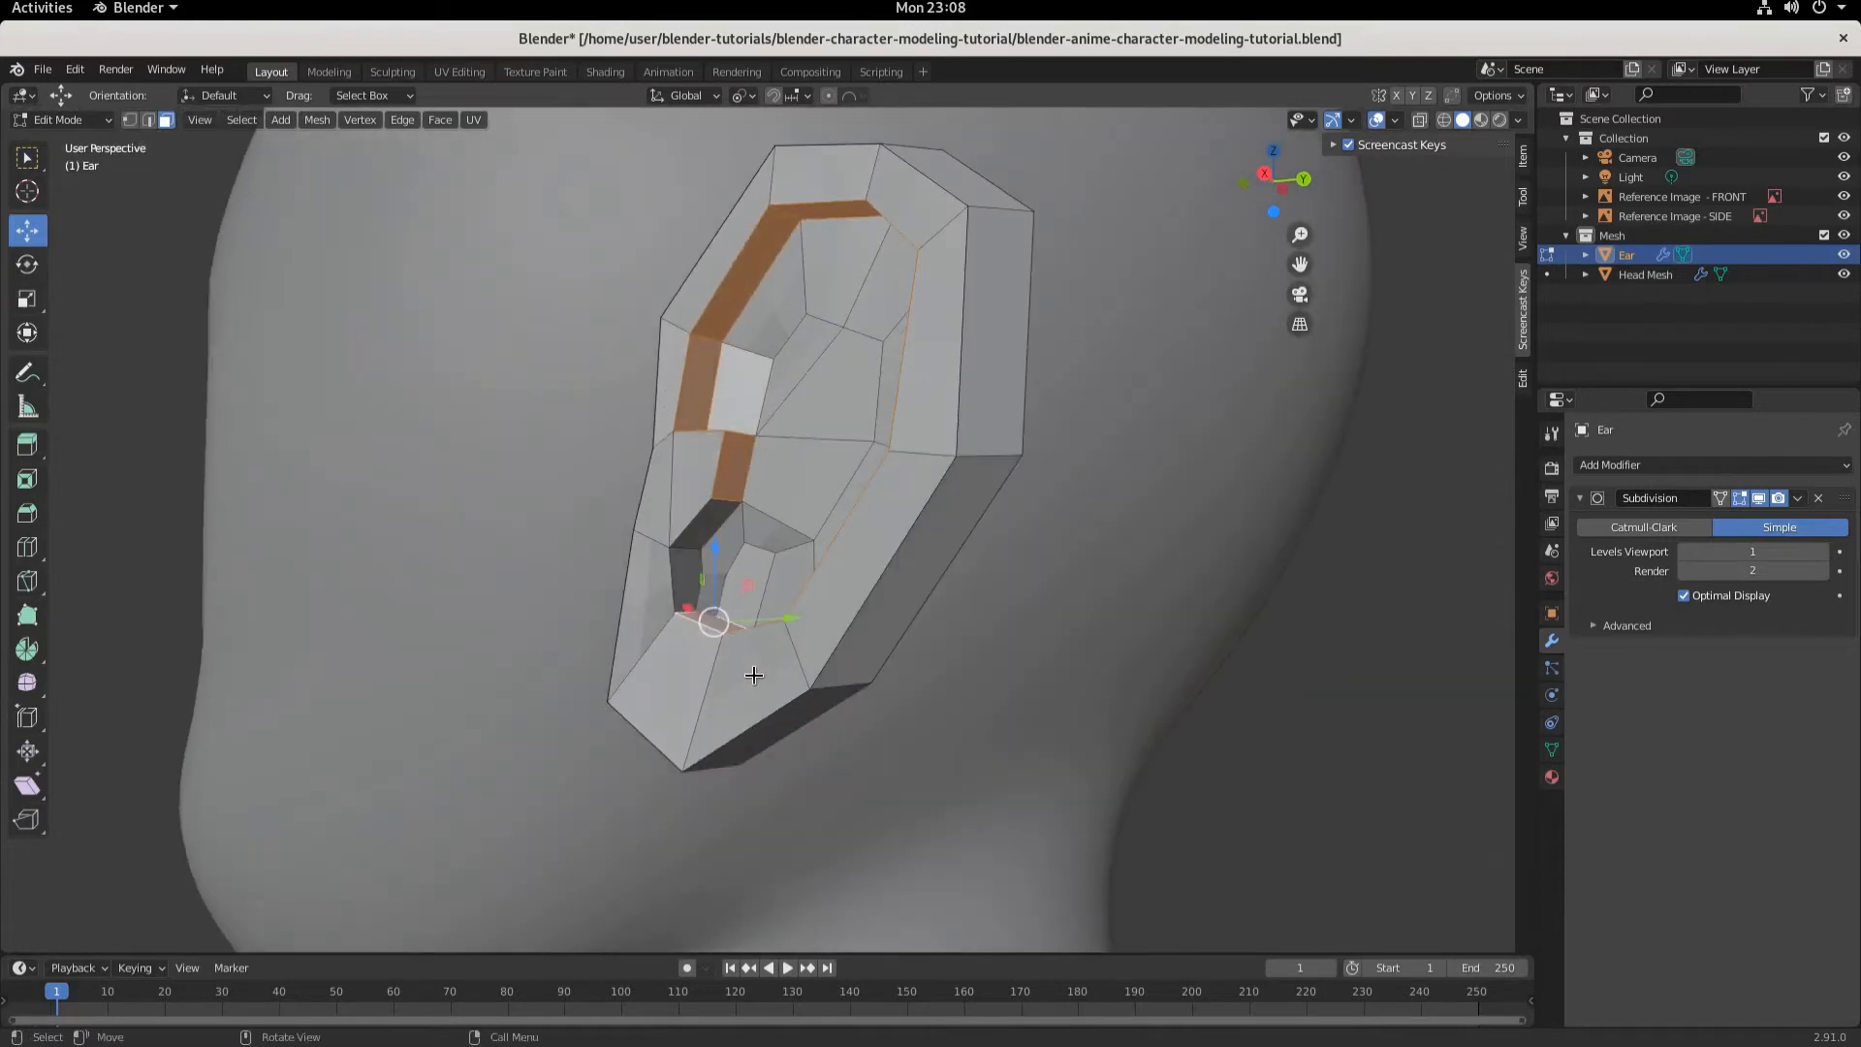
left_click(678, 570, "shift")
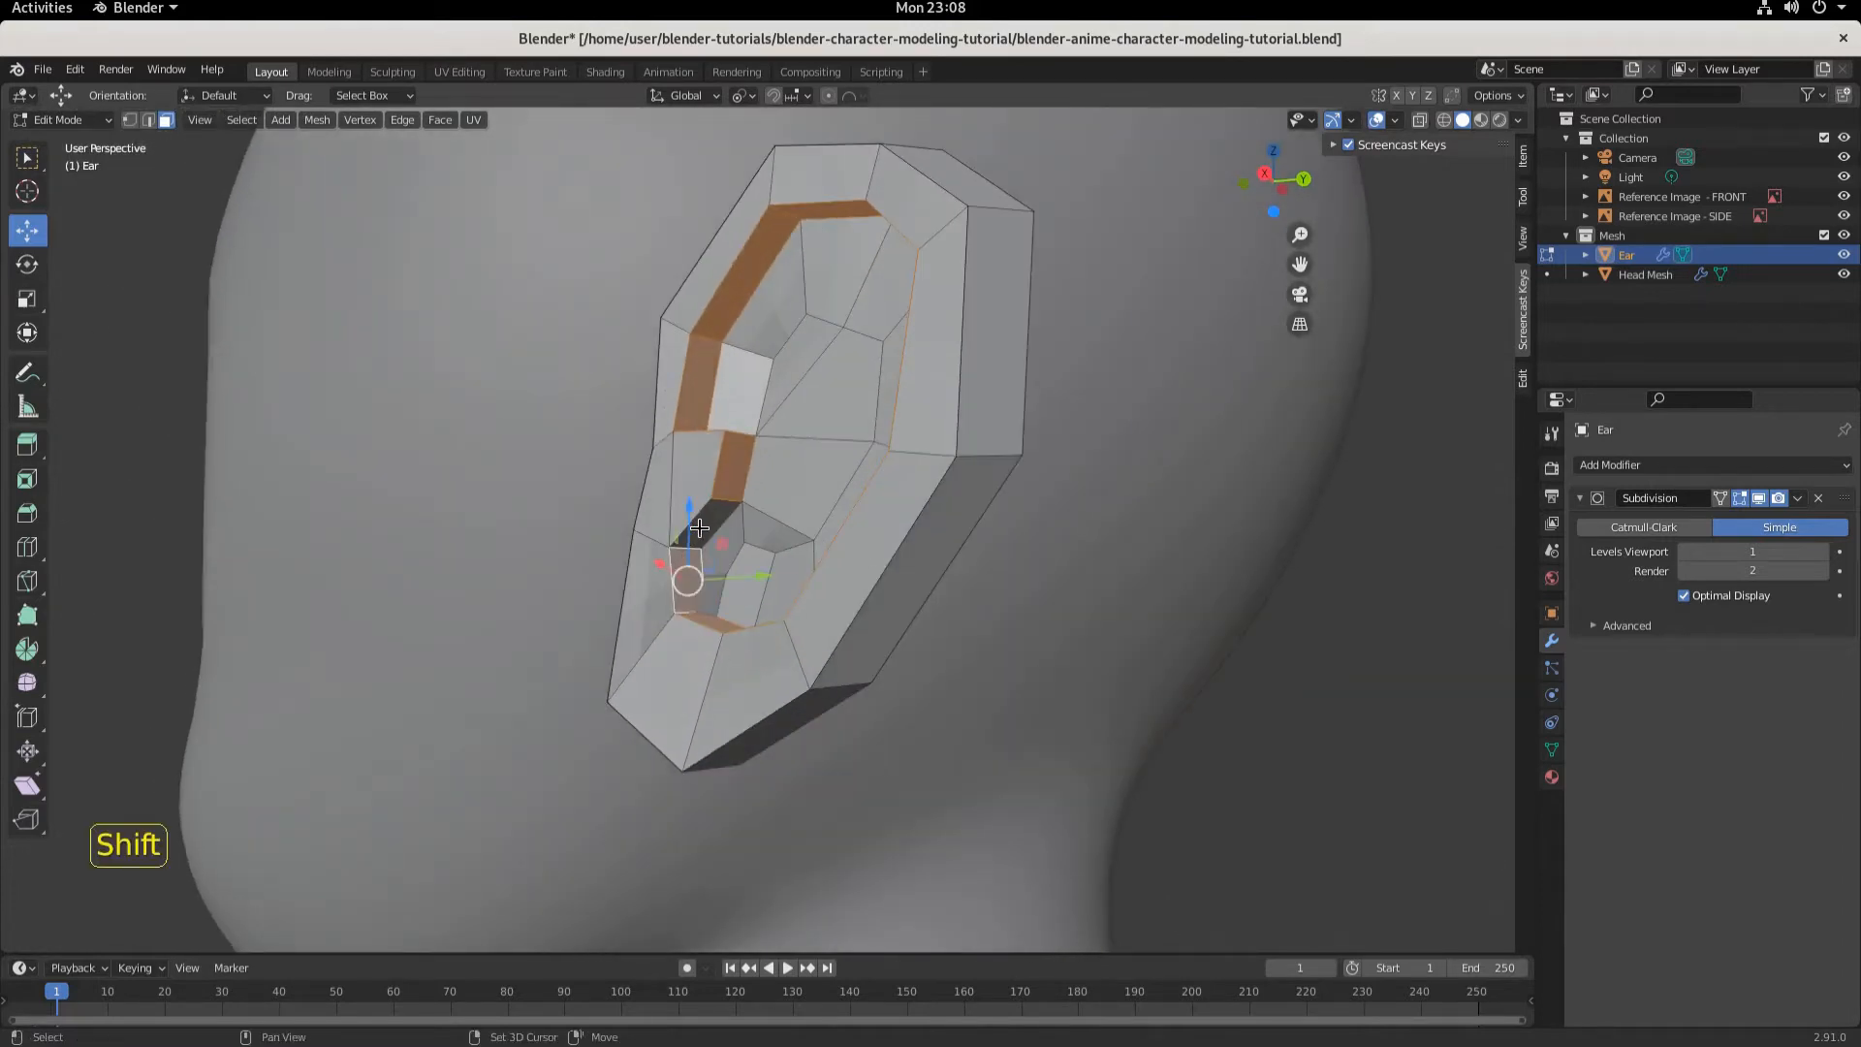
left_click(700, 528, "shift")
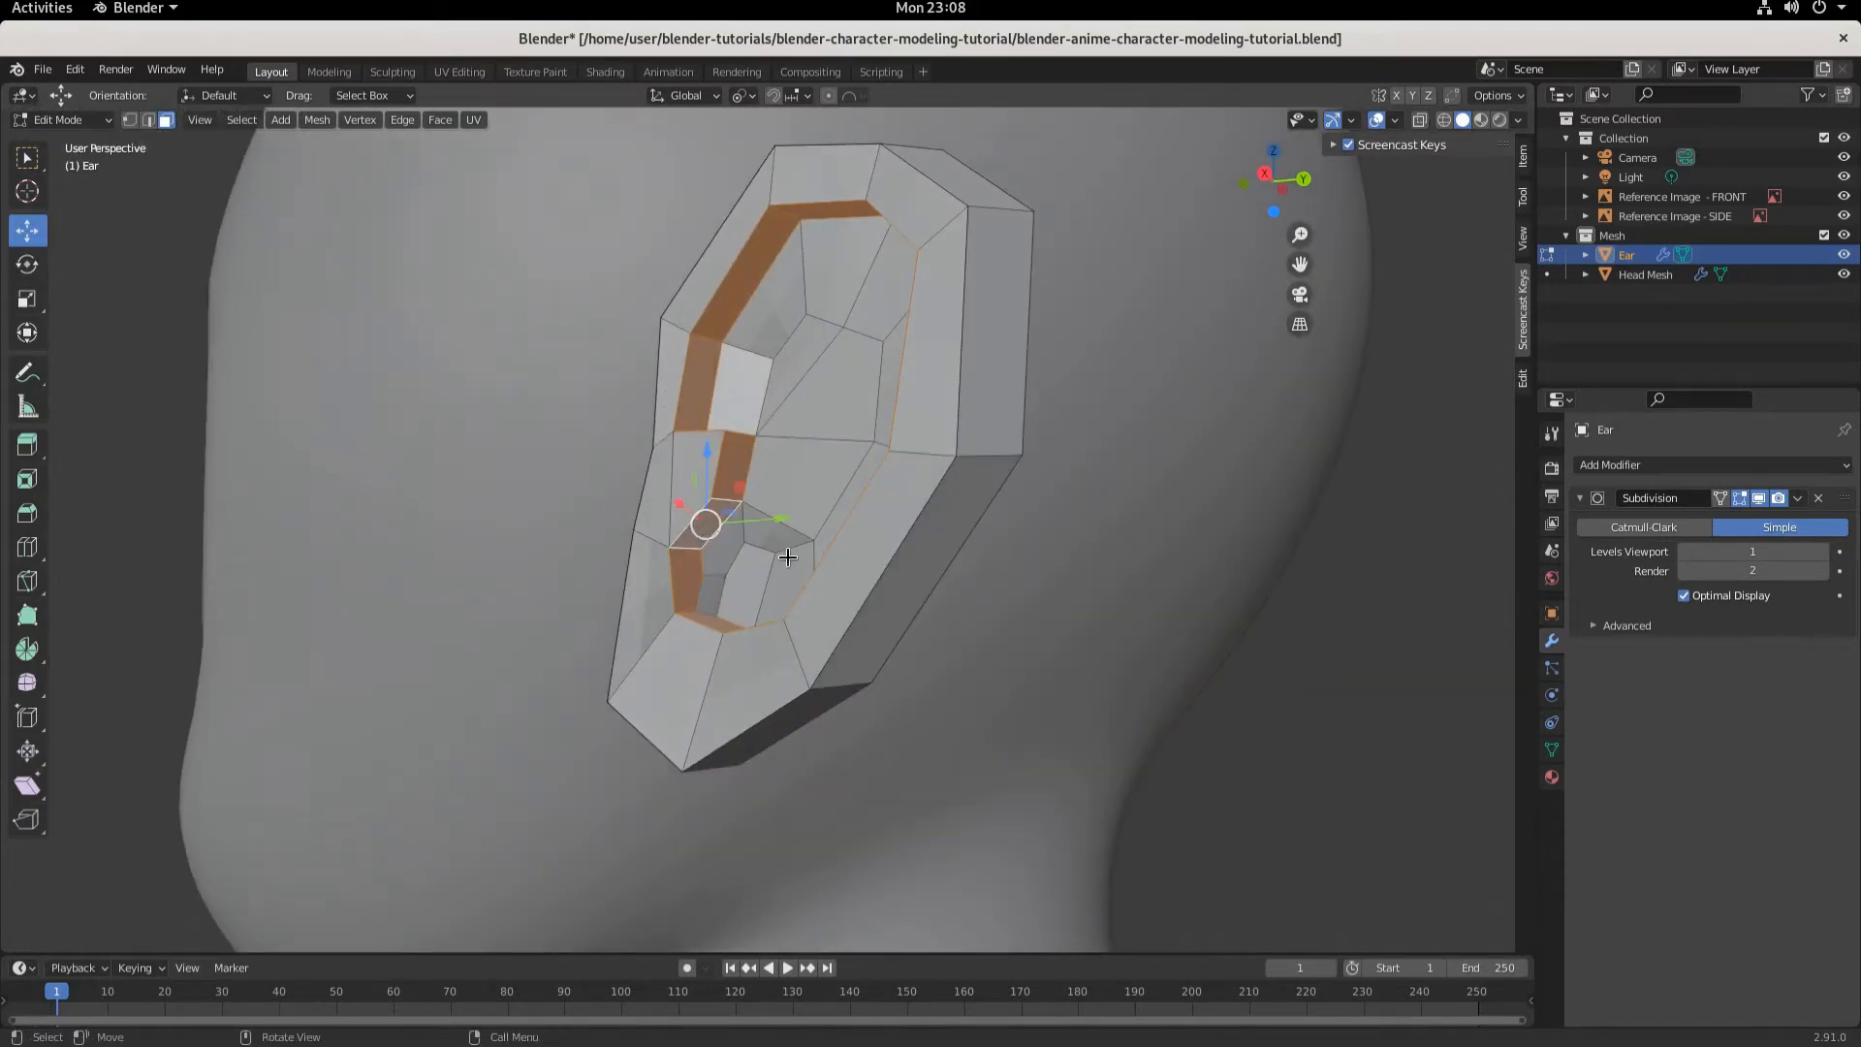
- In the right orthographic view, scale the selected fold faces down to 0.852
key("KP_3")
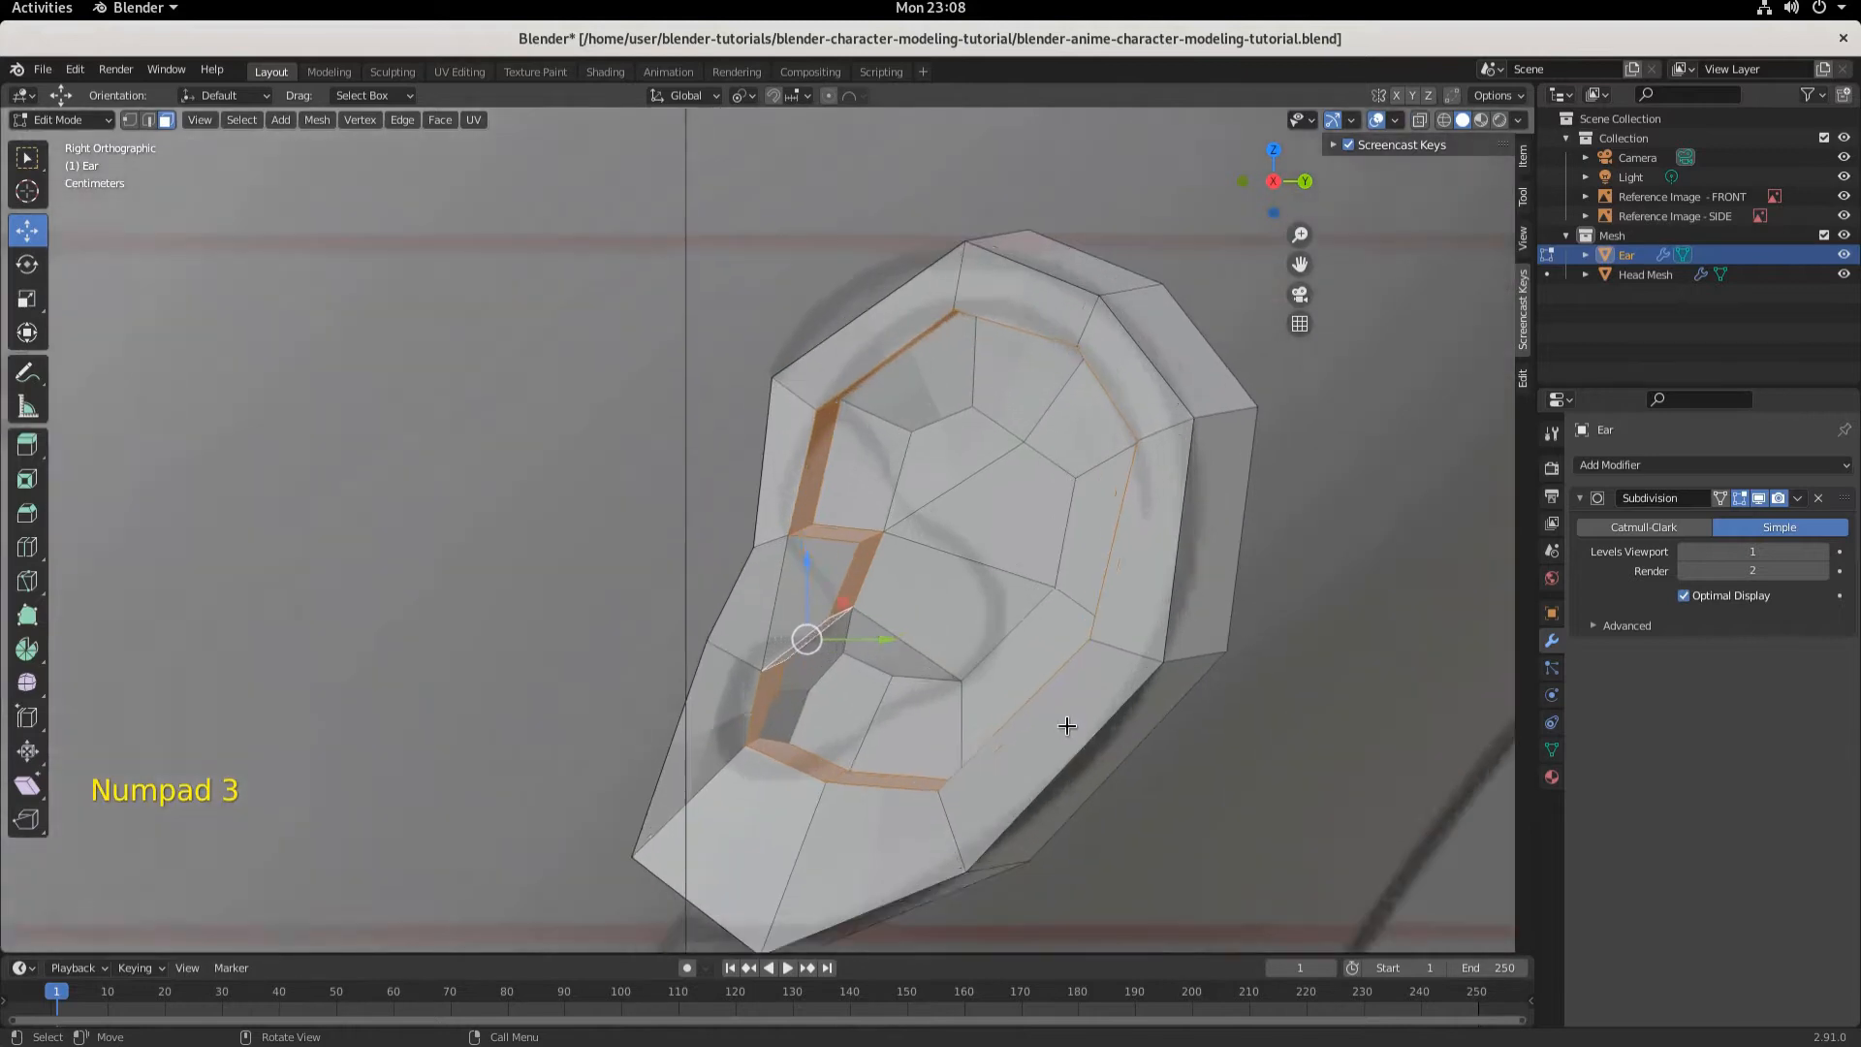
key("s")
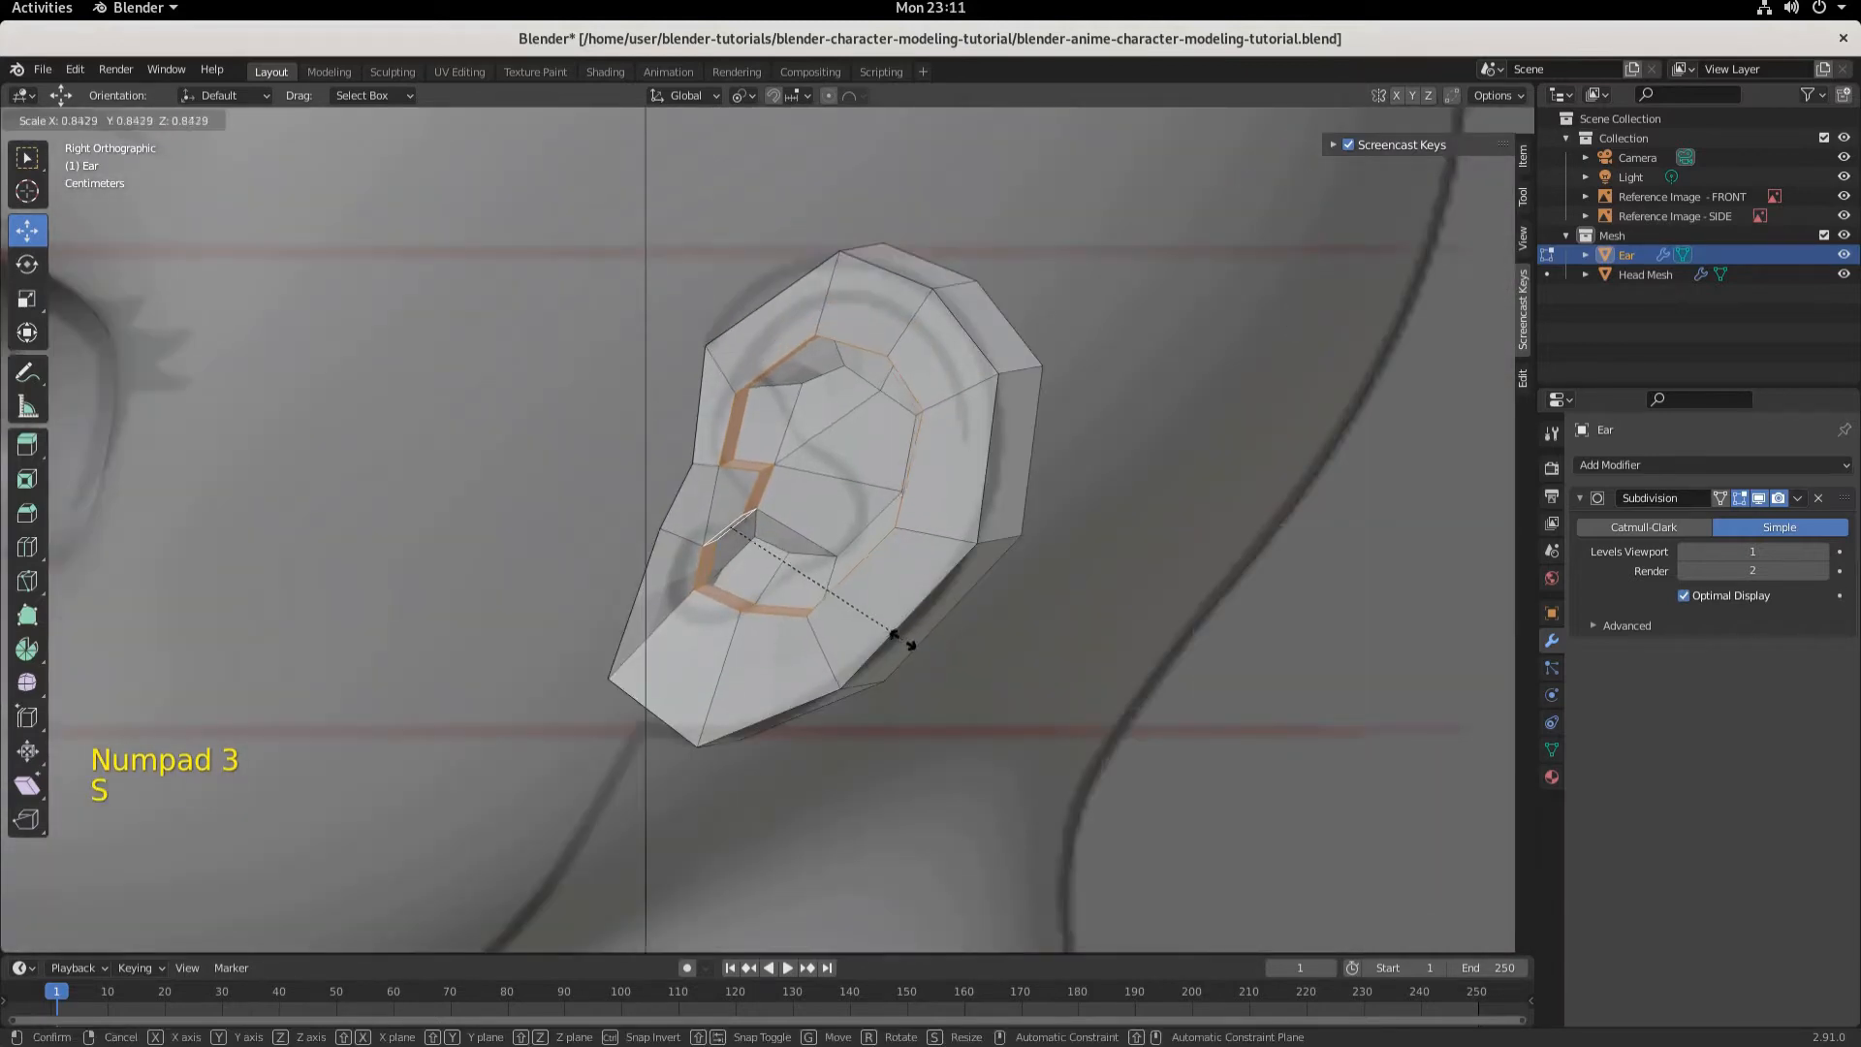
left_click(904, 637)
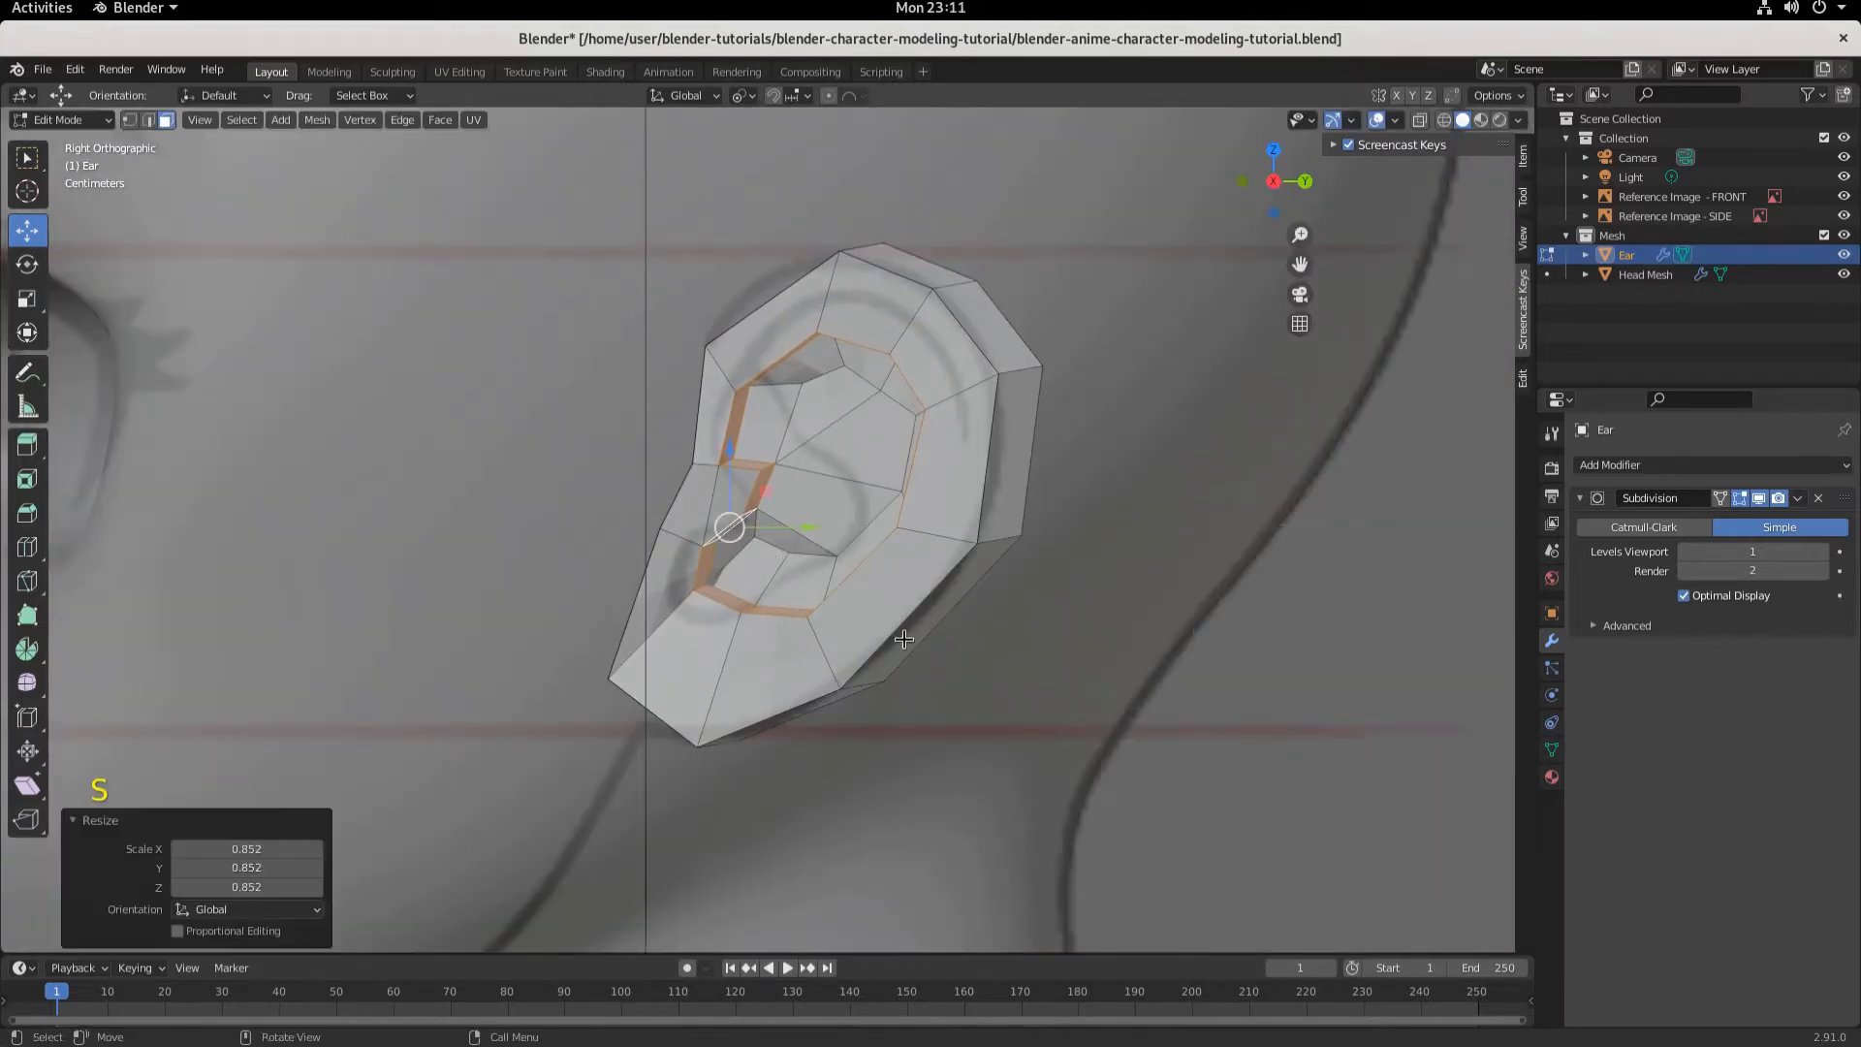
- Switch the ear's Subdivision modifier to Catmull-Clark
left_click(1643, 527)
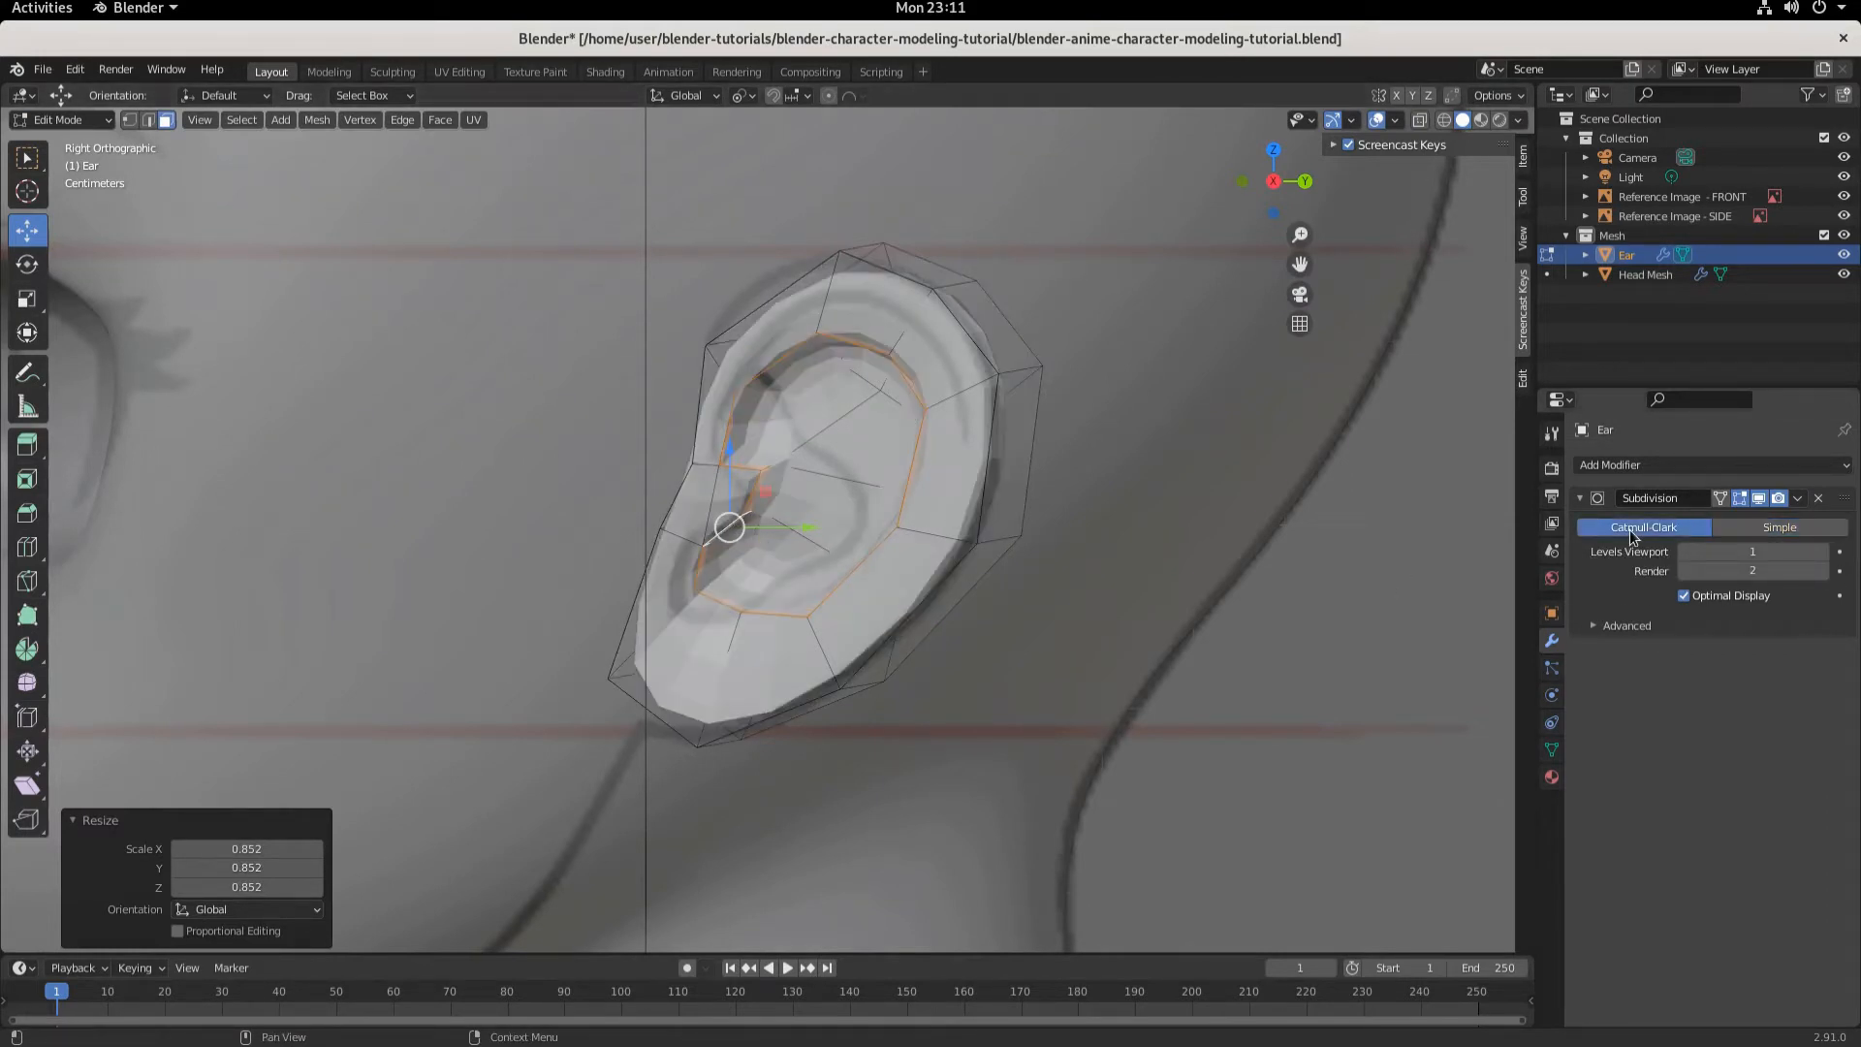
middle_click_drag(950, 581, 1021, 598)
scroll(1022, 599, "down", 4)
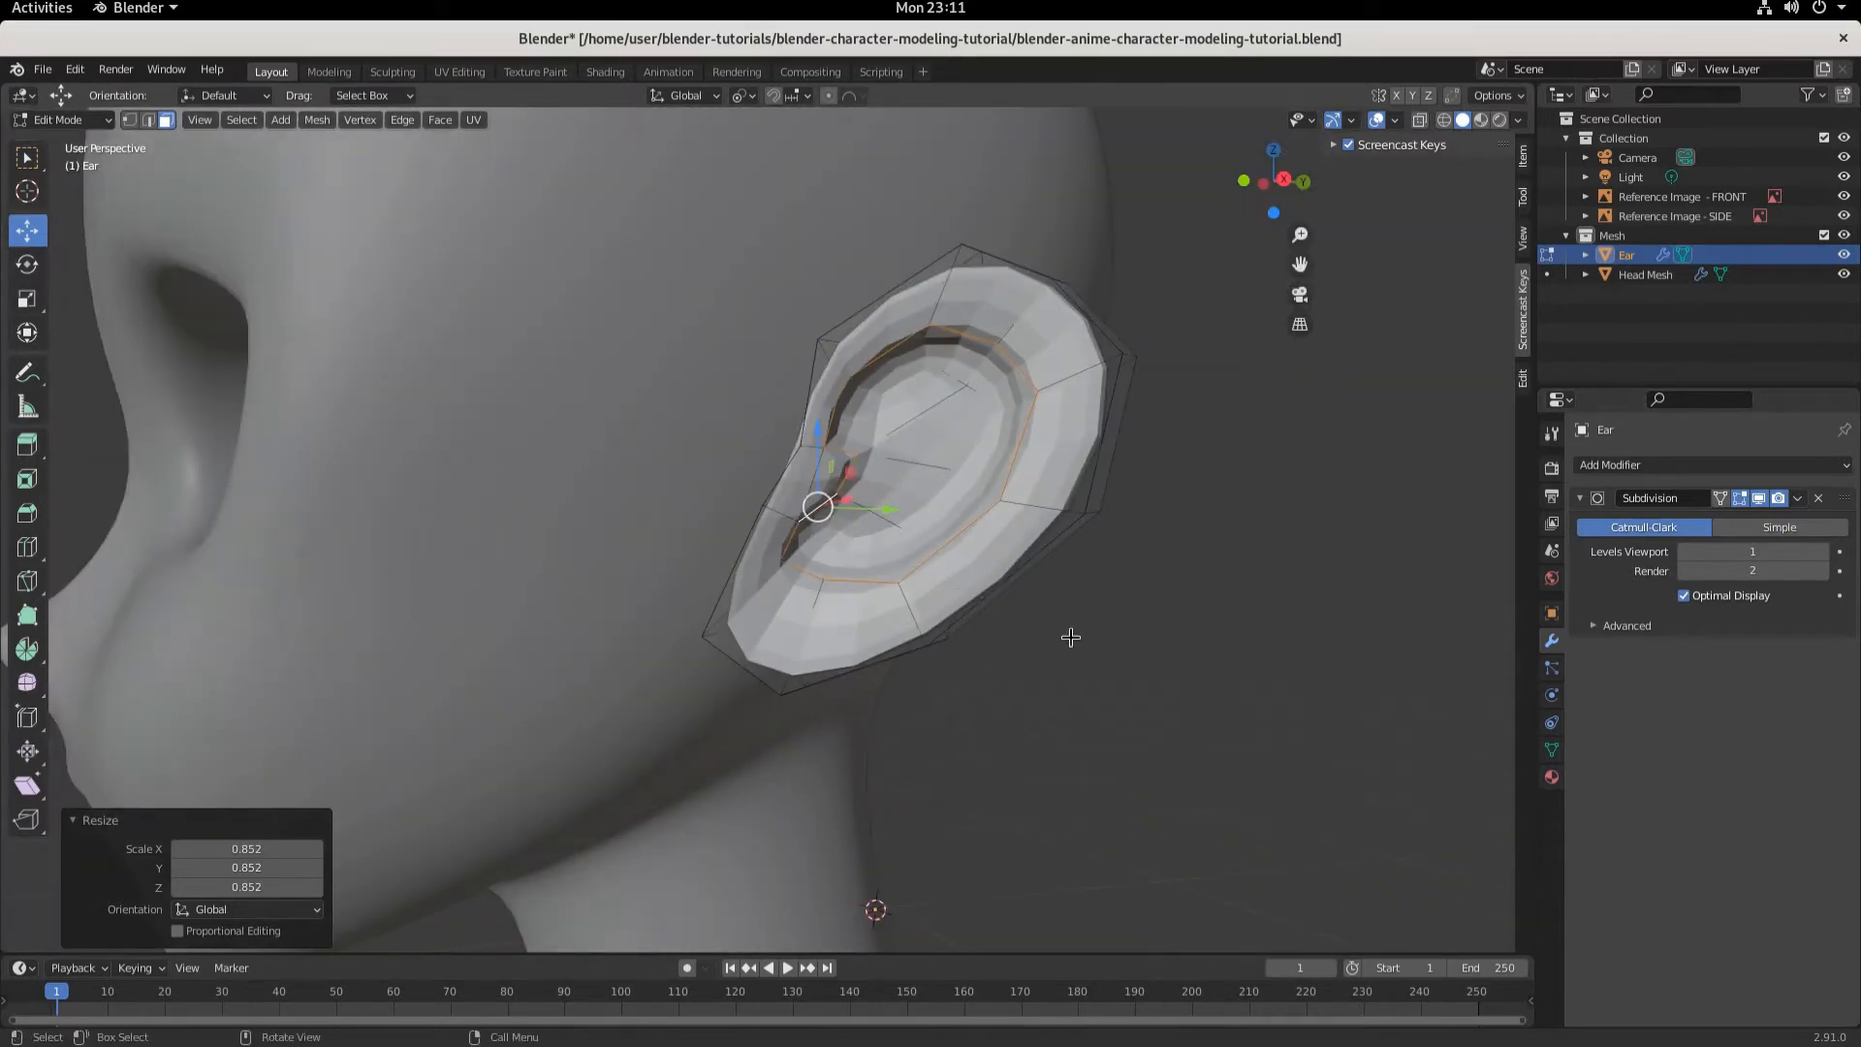
- Select all of the ear's faces and shade them smooth
key("a")
right_click(1013, 535)
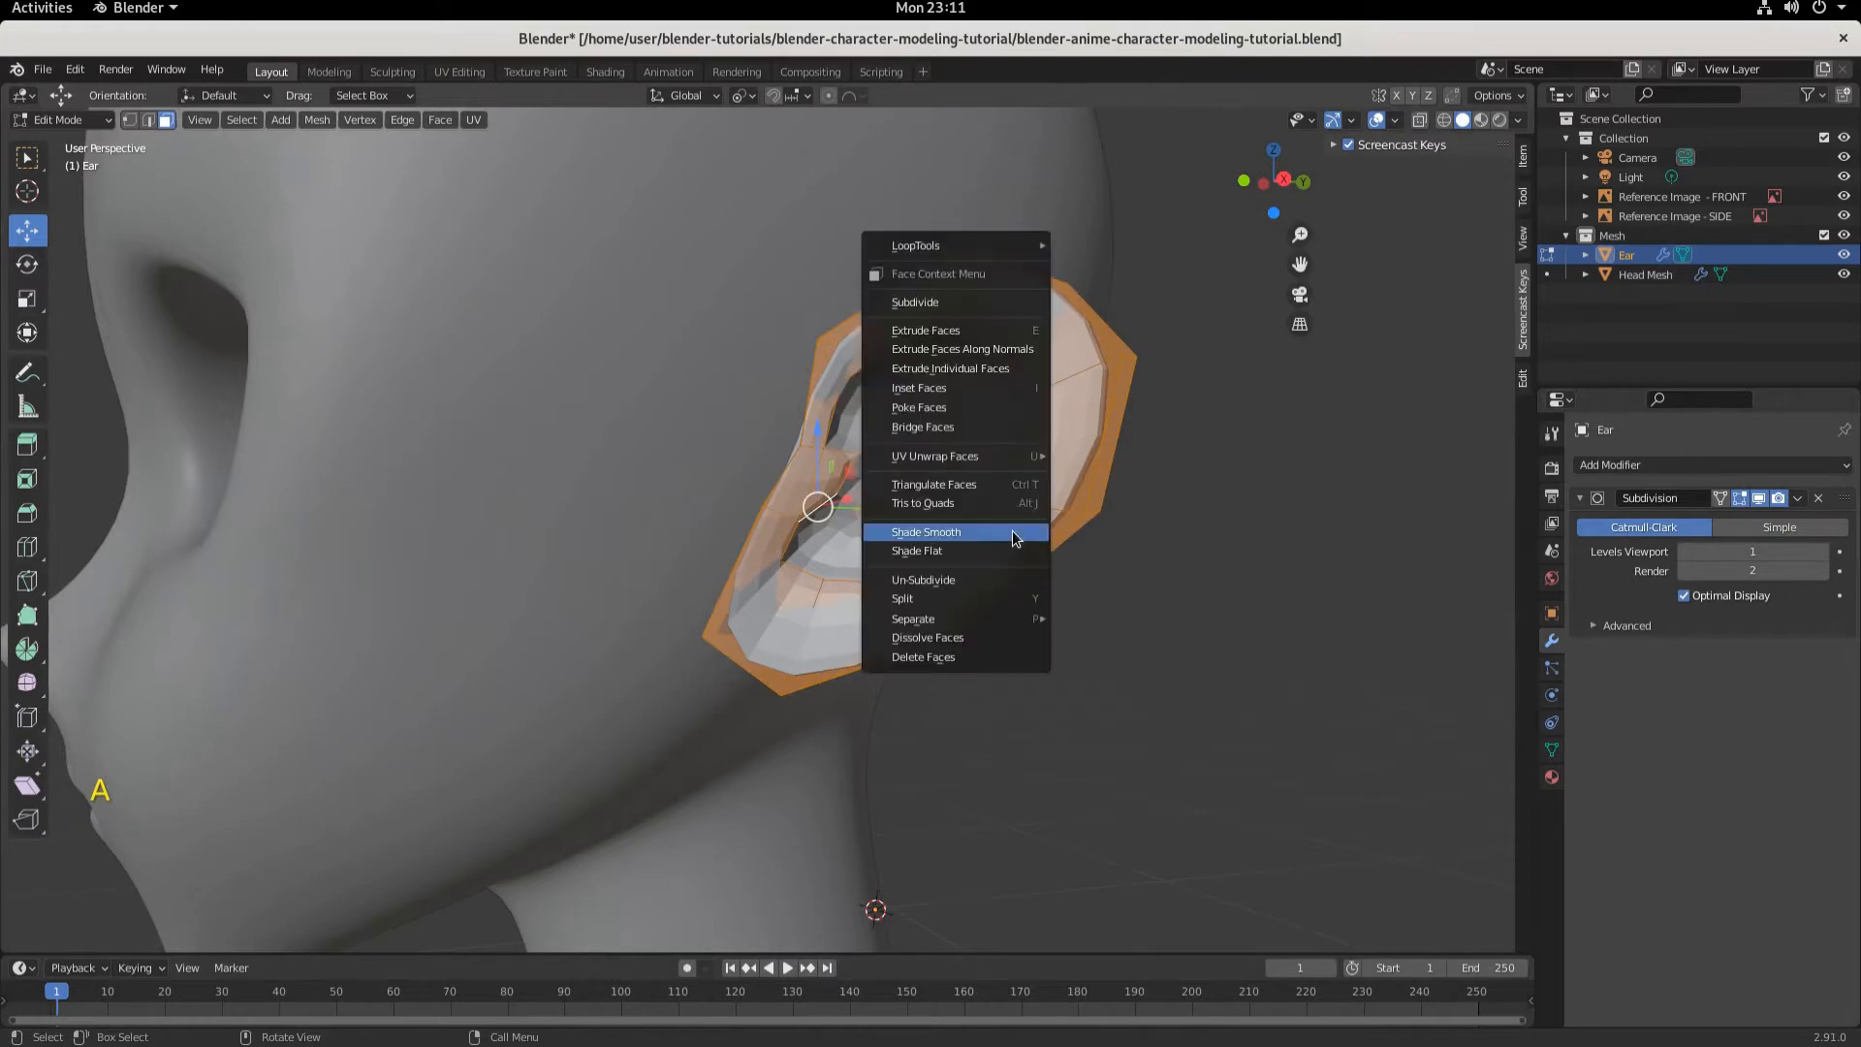
left_click(1014, 536)
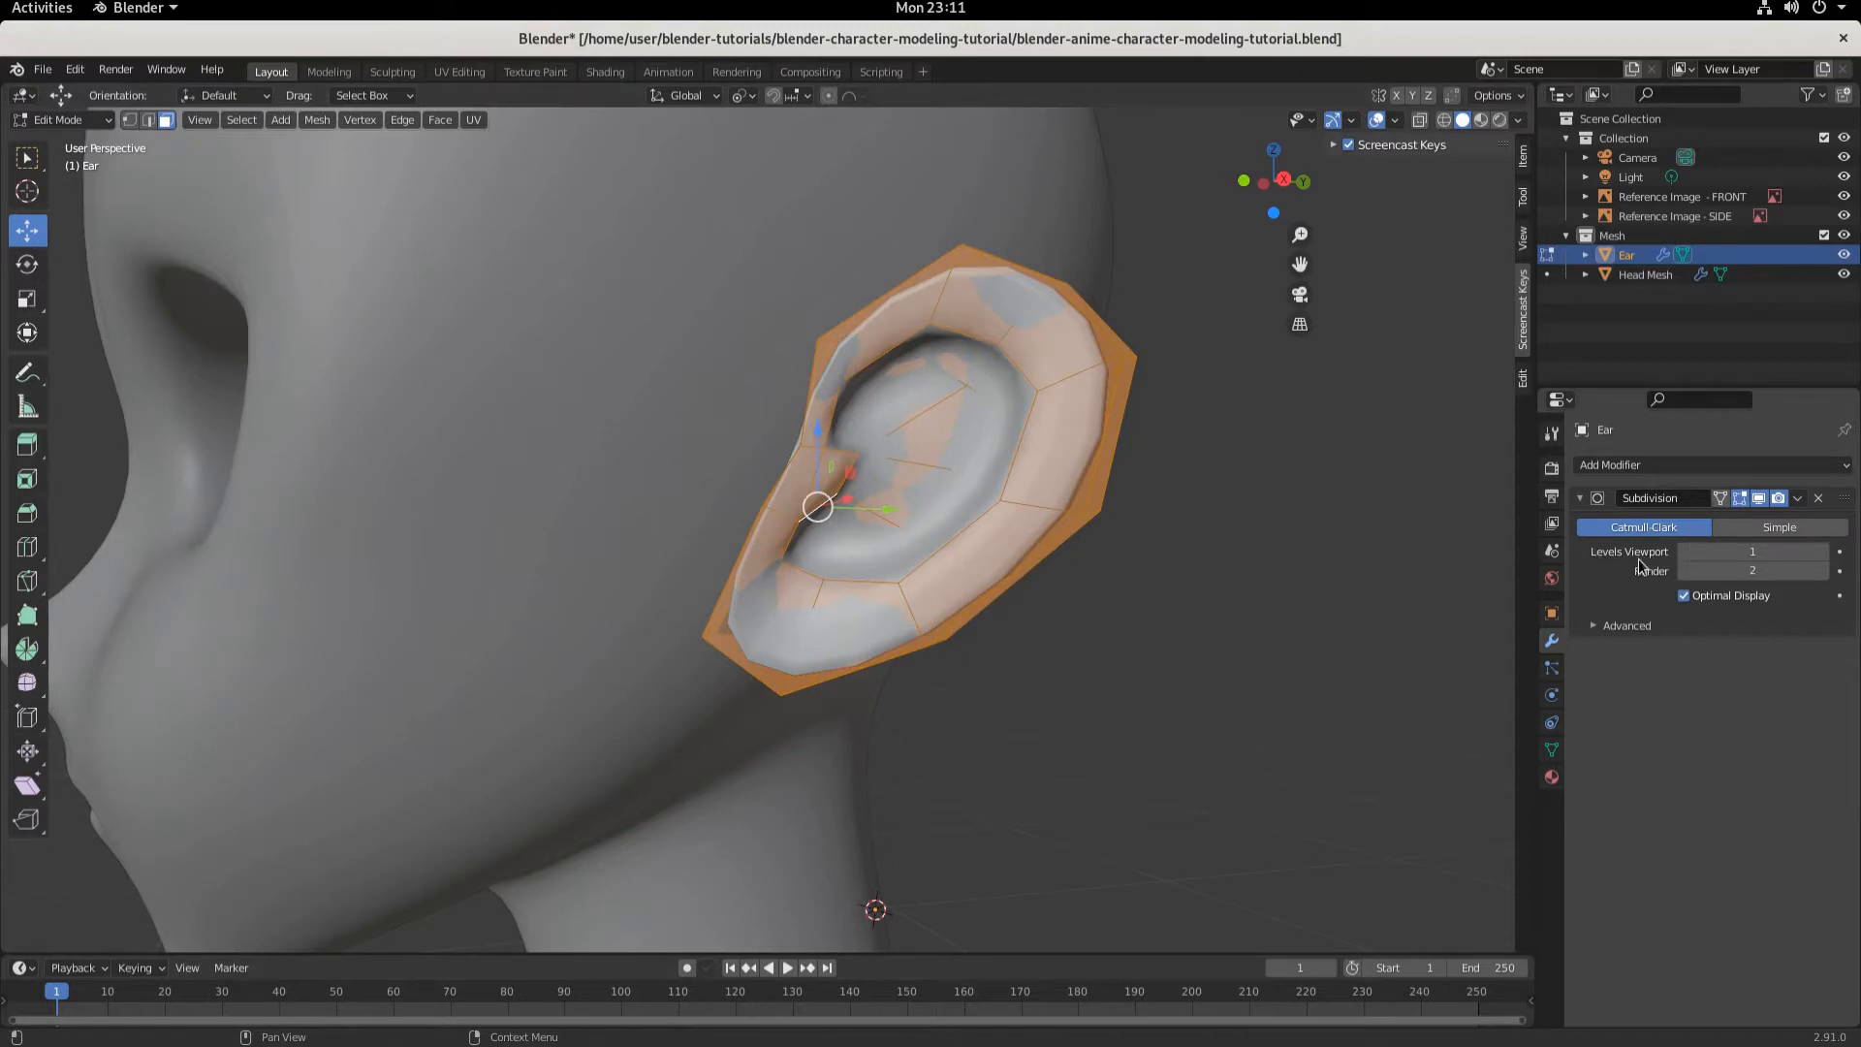
- Raise the Subdivision modifier's viewport levels to 2
left_click(1825, 552)
middle_click_drag(1250, 485, 1029, 496)
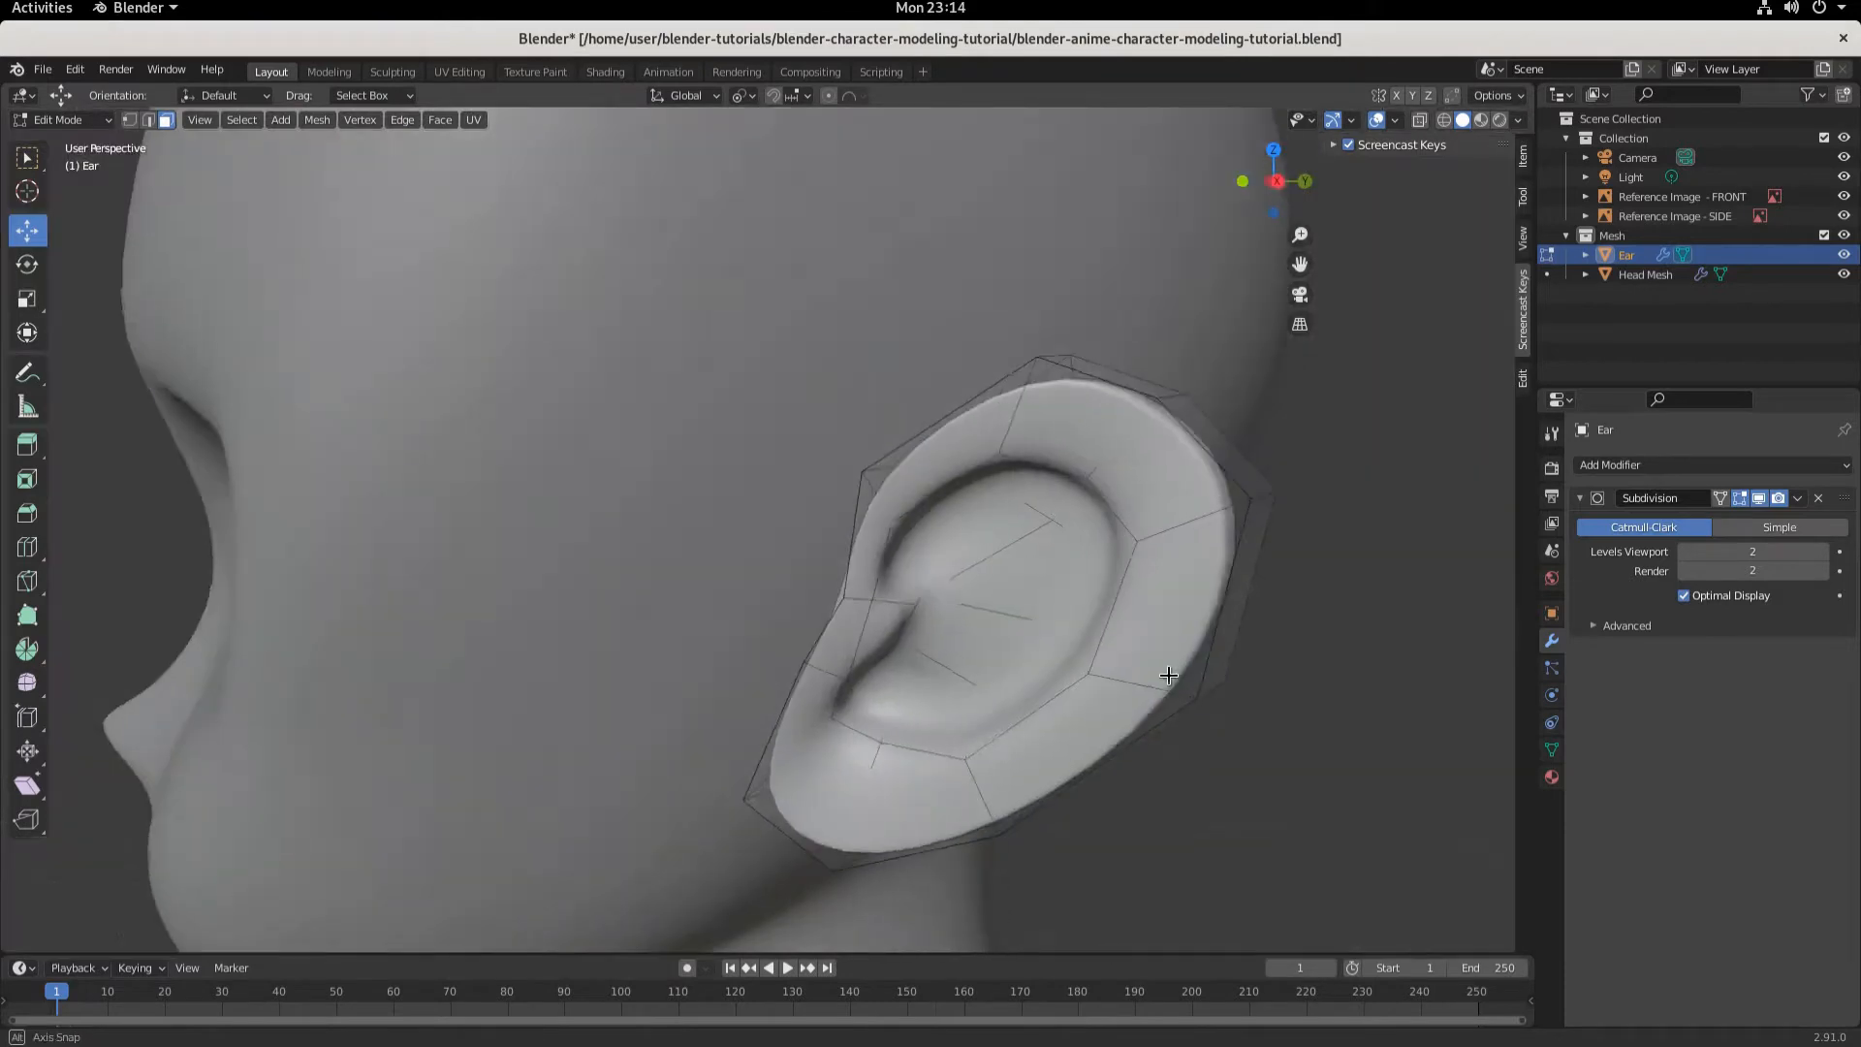
middle_click_drag(1176, 669, 1088, 714)
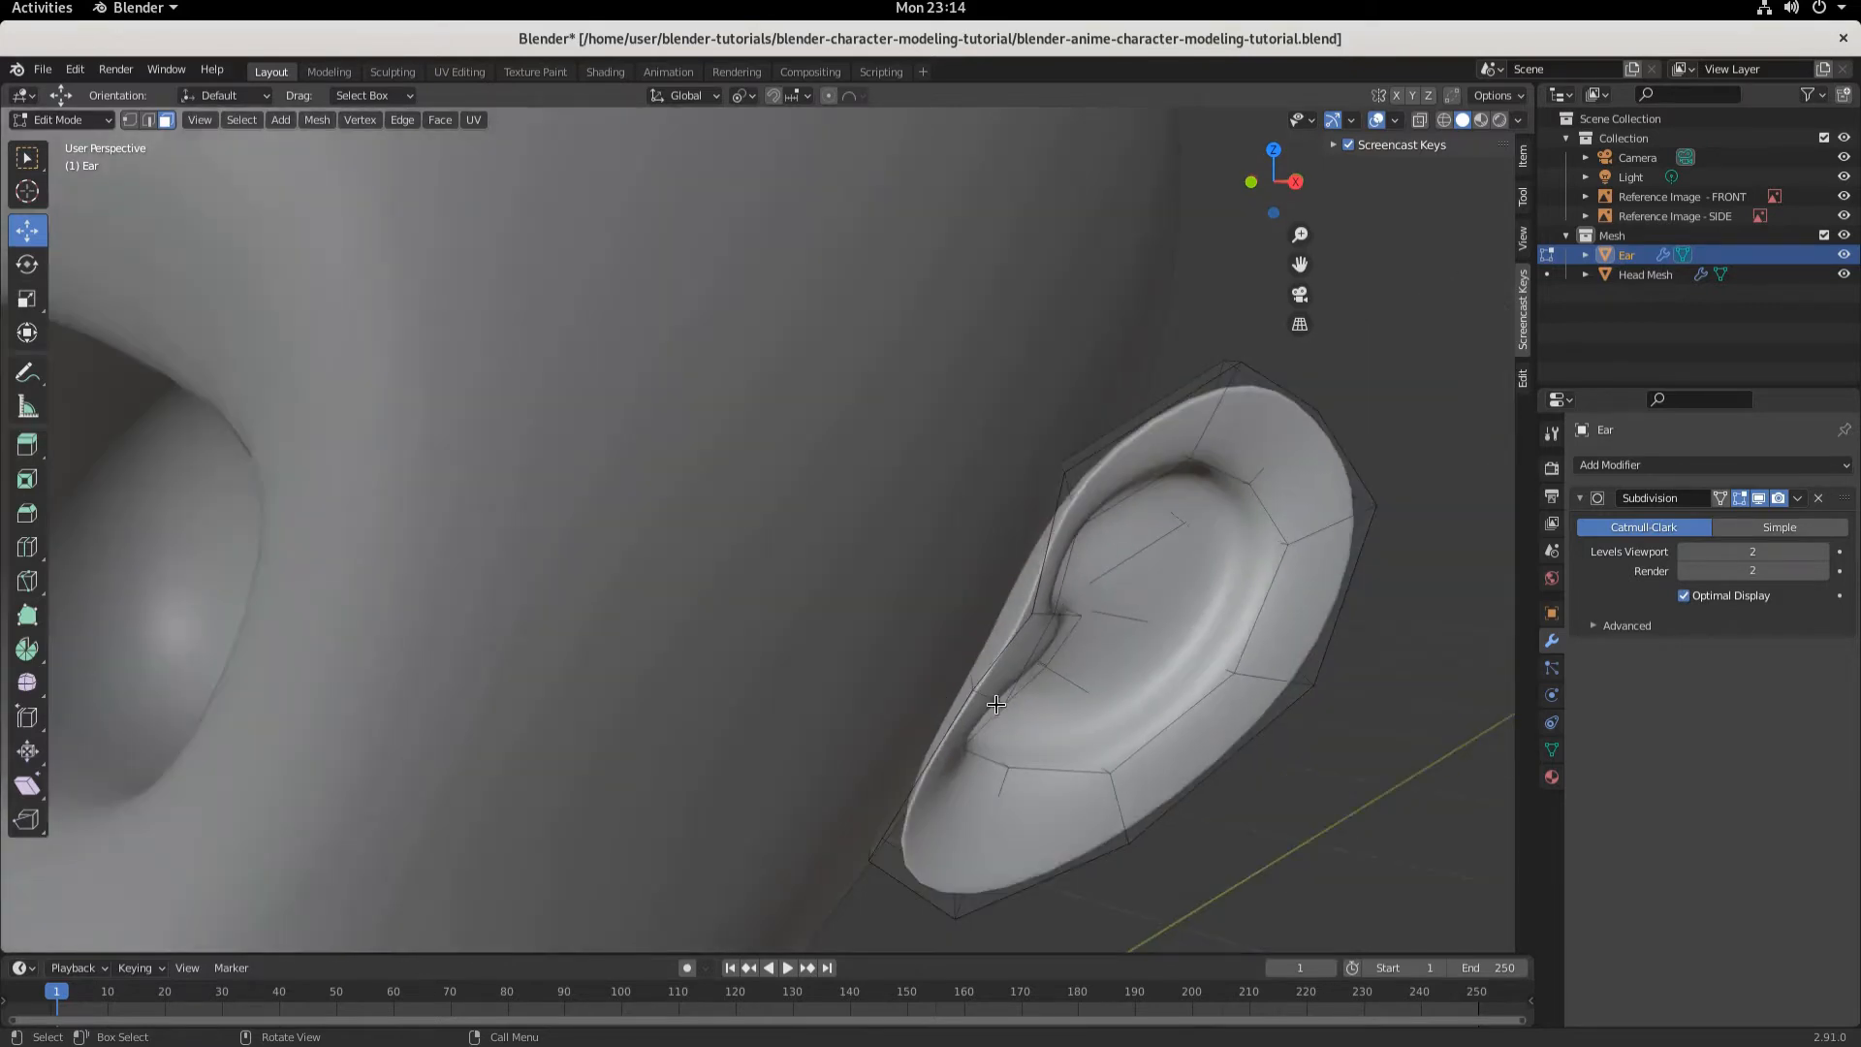
mouse_move(1003, 695)
middle_mouse_down()
mouse_move(1049, 712)
mouse_move(1013, 702)
mouse_move(1027, 712)
mouse_move(997, 672)
middle_mouse_up()
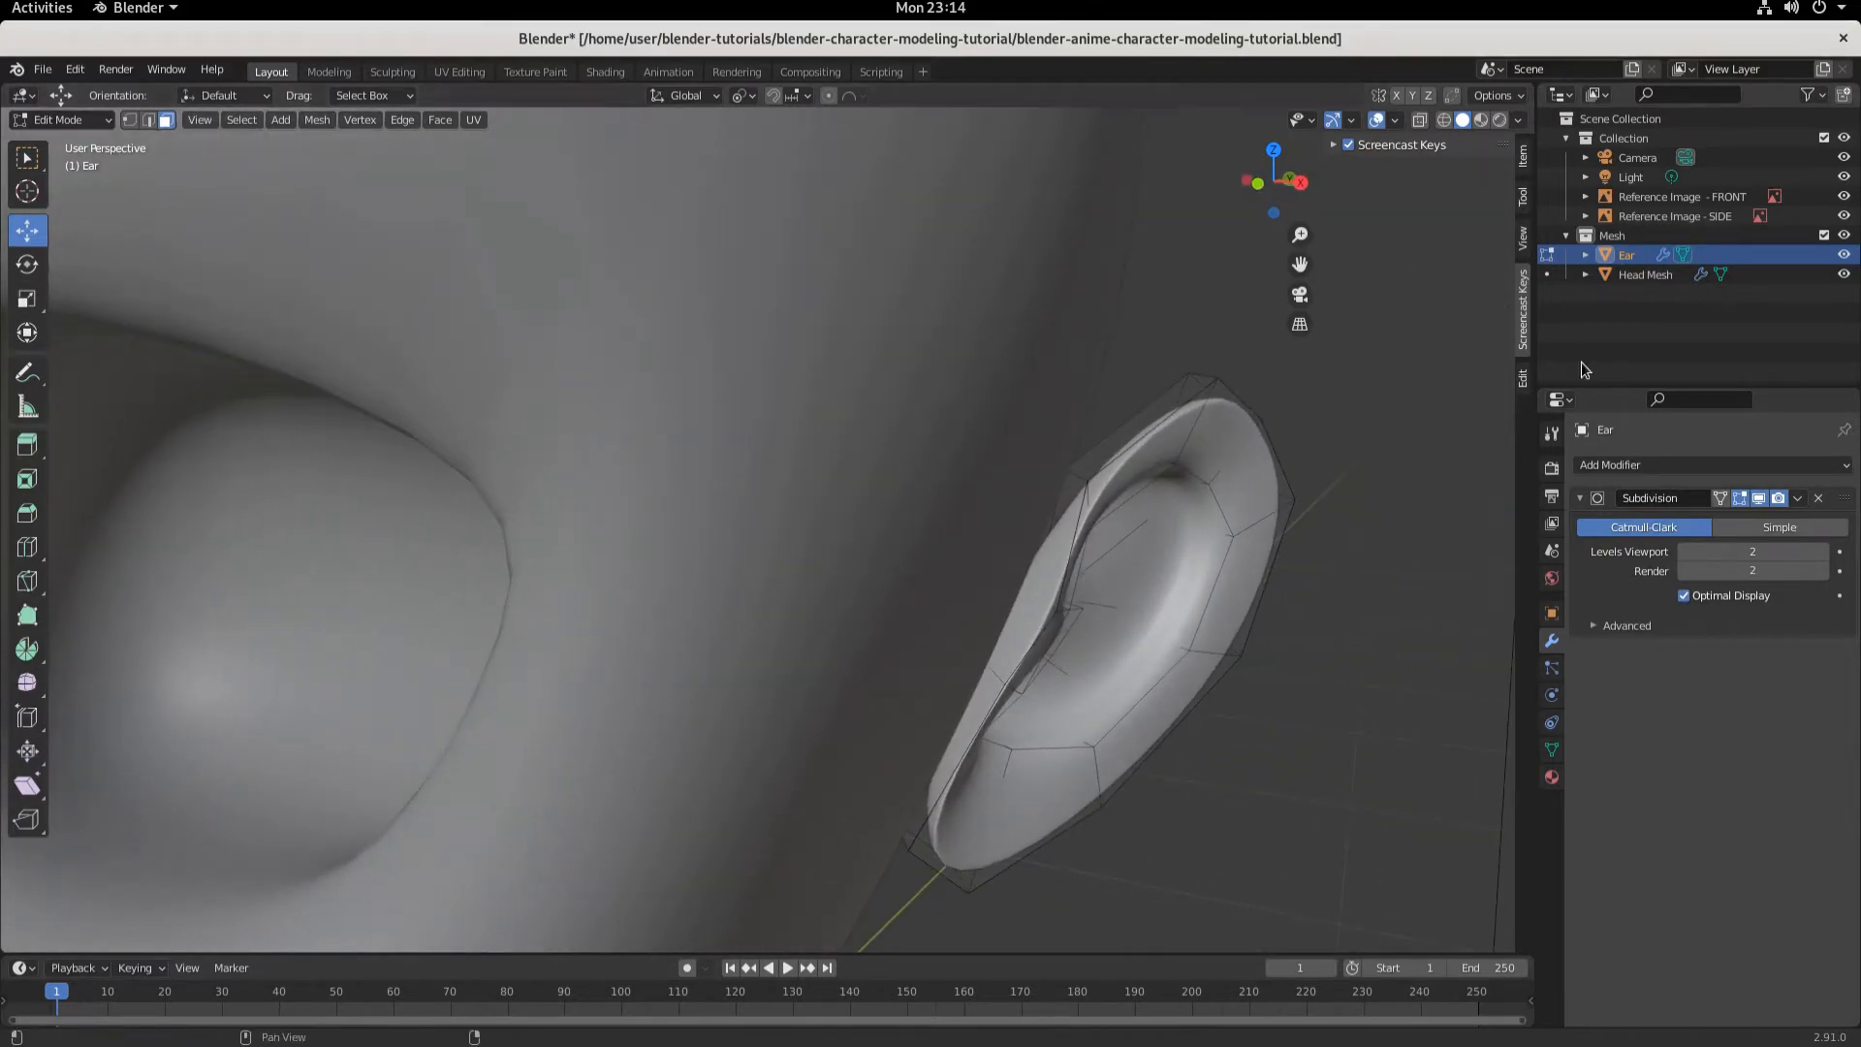
- Hide the Head Mesh in the viewport to see the ear alone
left_click(1845, 275)
scroll(1103, 754, "up", 2)
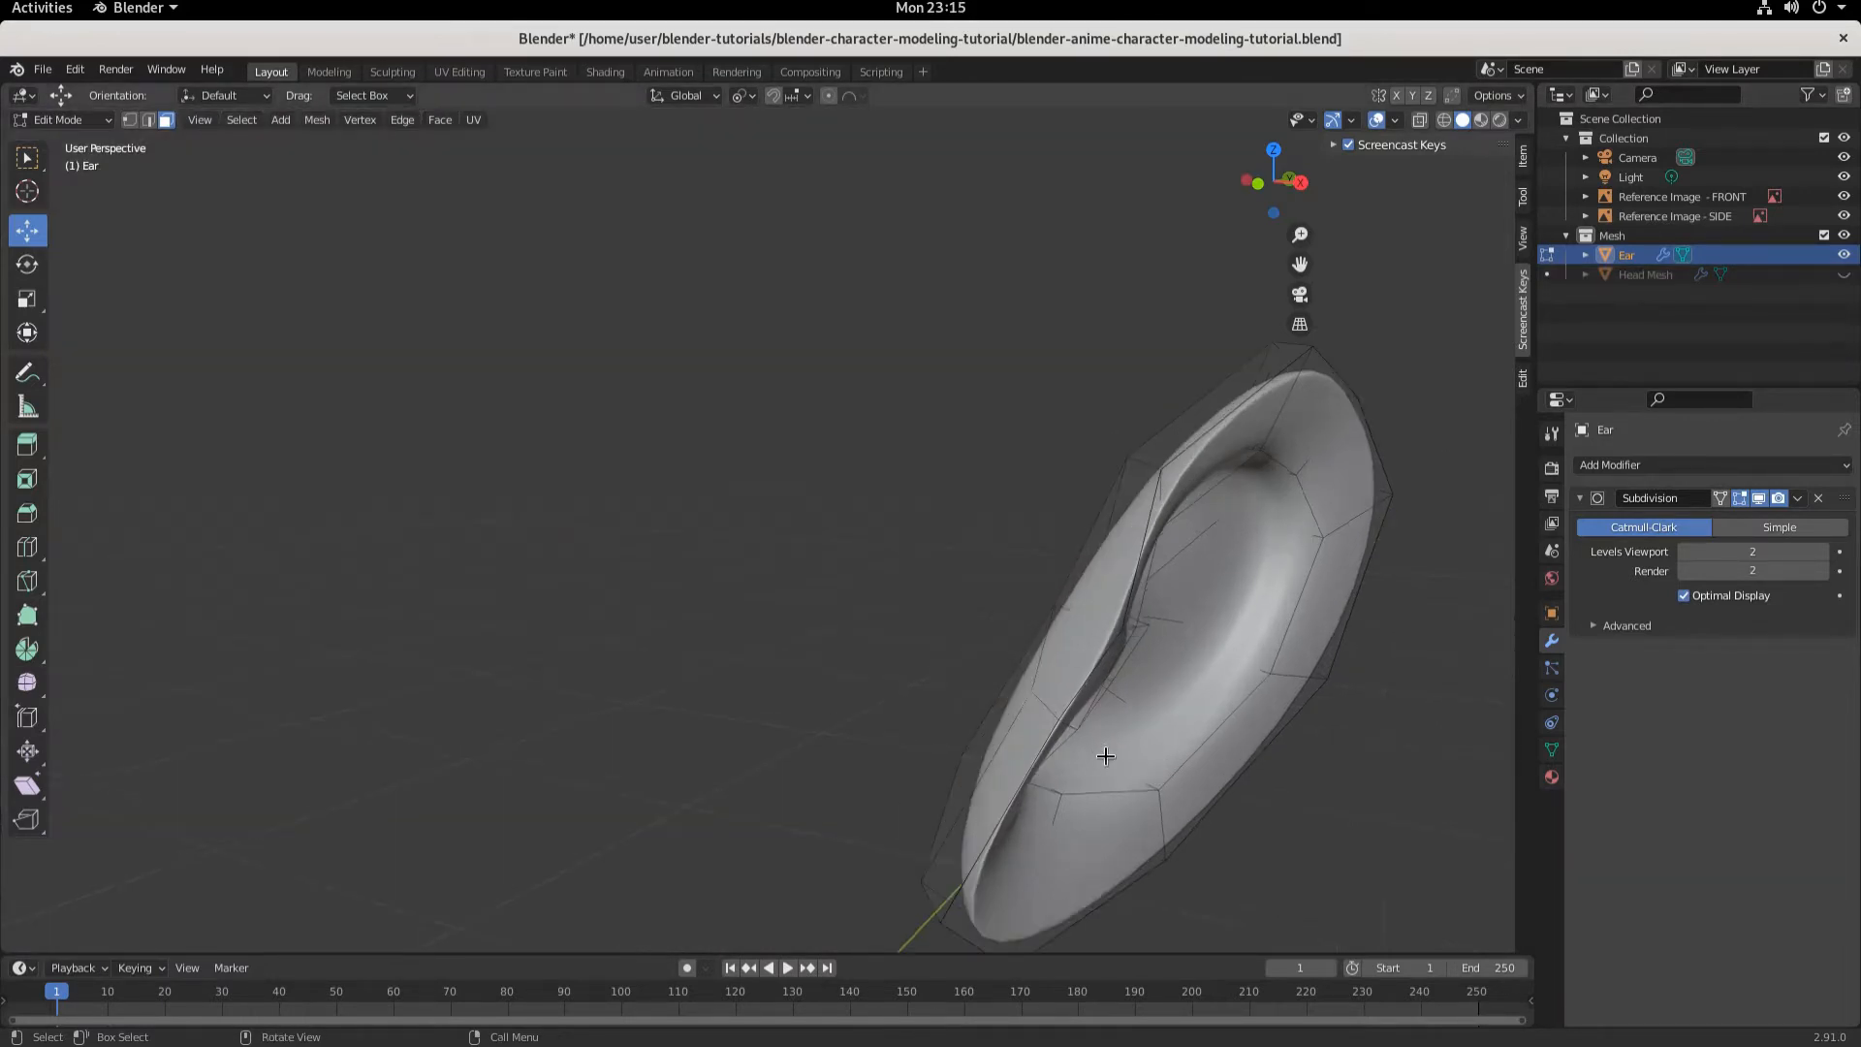
scroll(1166, 785, "down", 1)
middle_click_drag(1173, 788, 1069, 586, "shift")
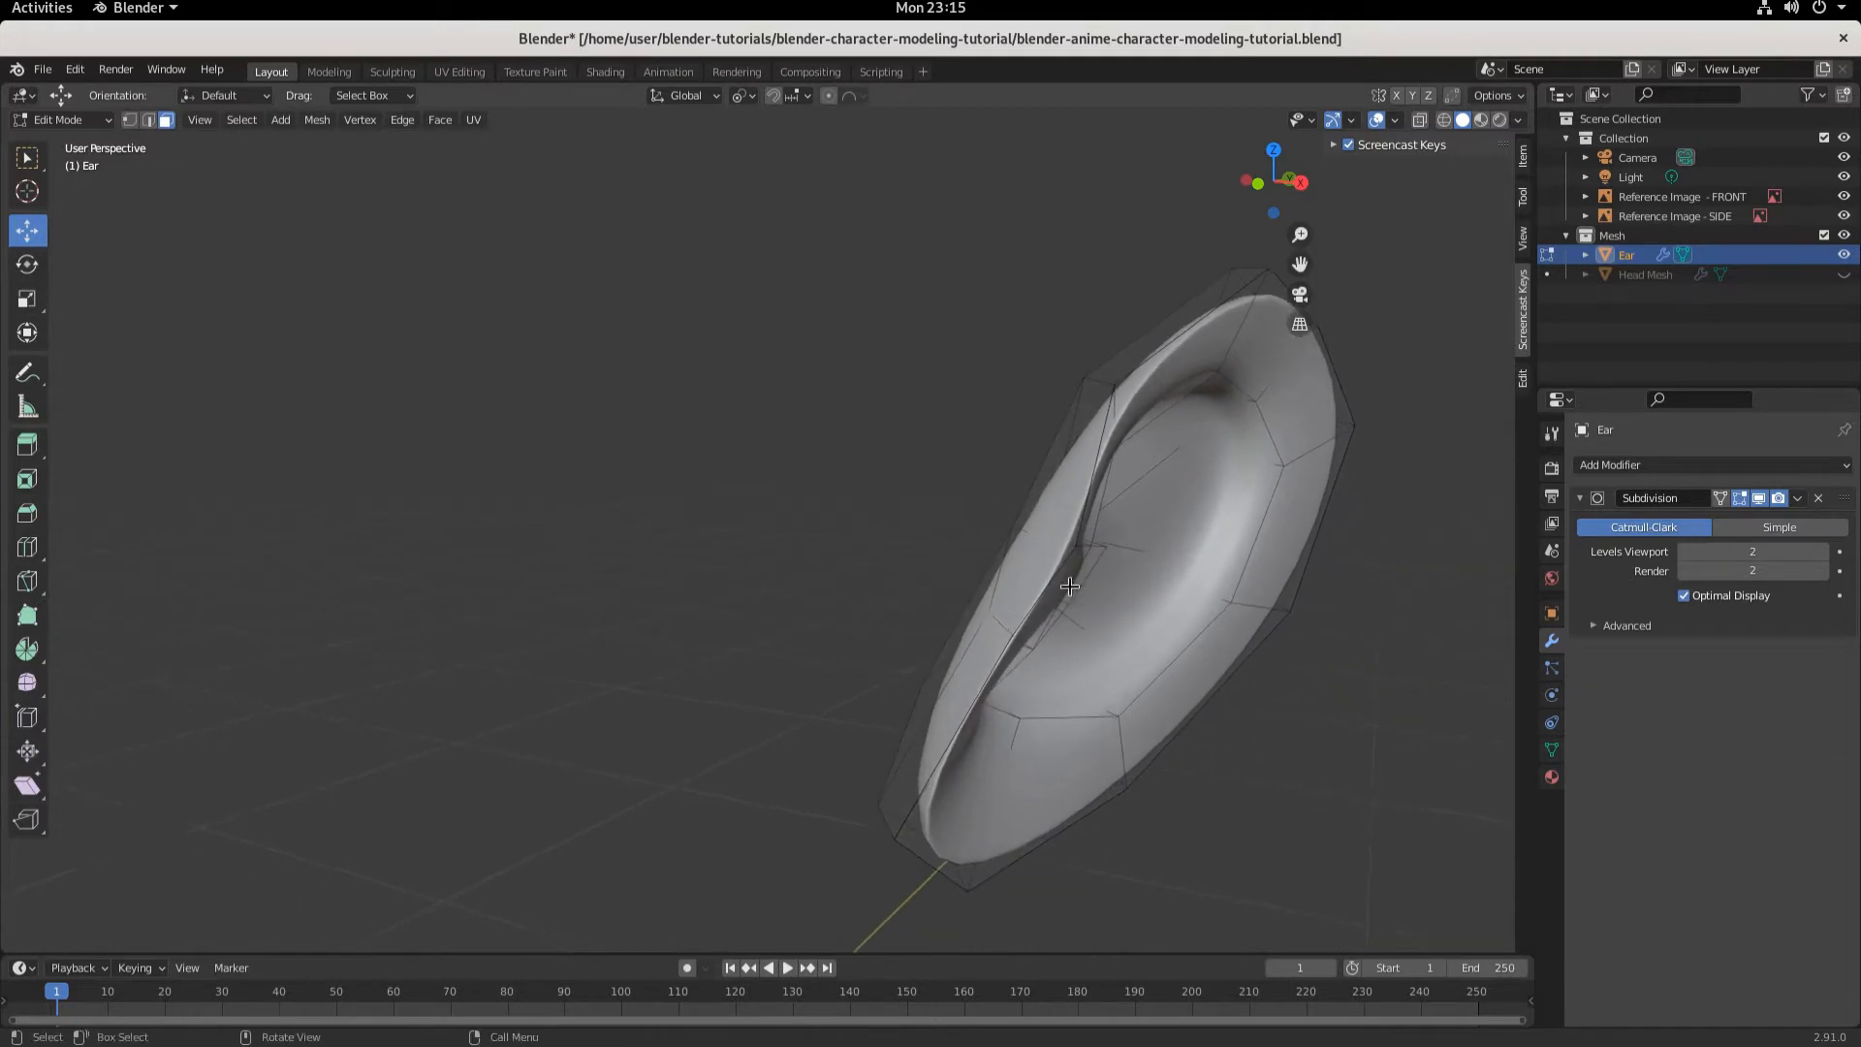
- Select the edge at the front of the ear's fold and move it about -0.07 m along Y
left_click(1044, 533)
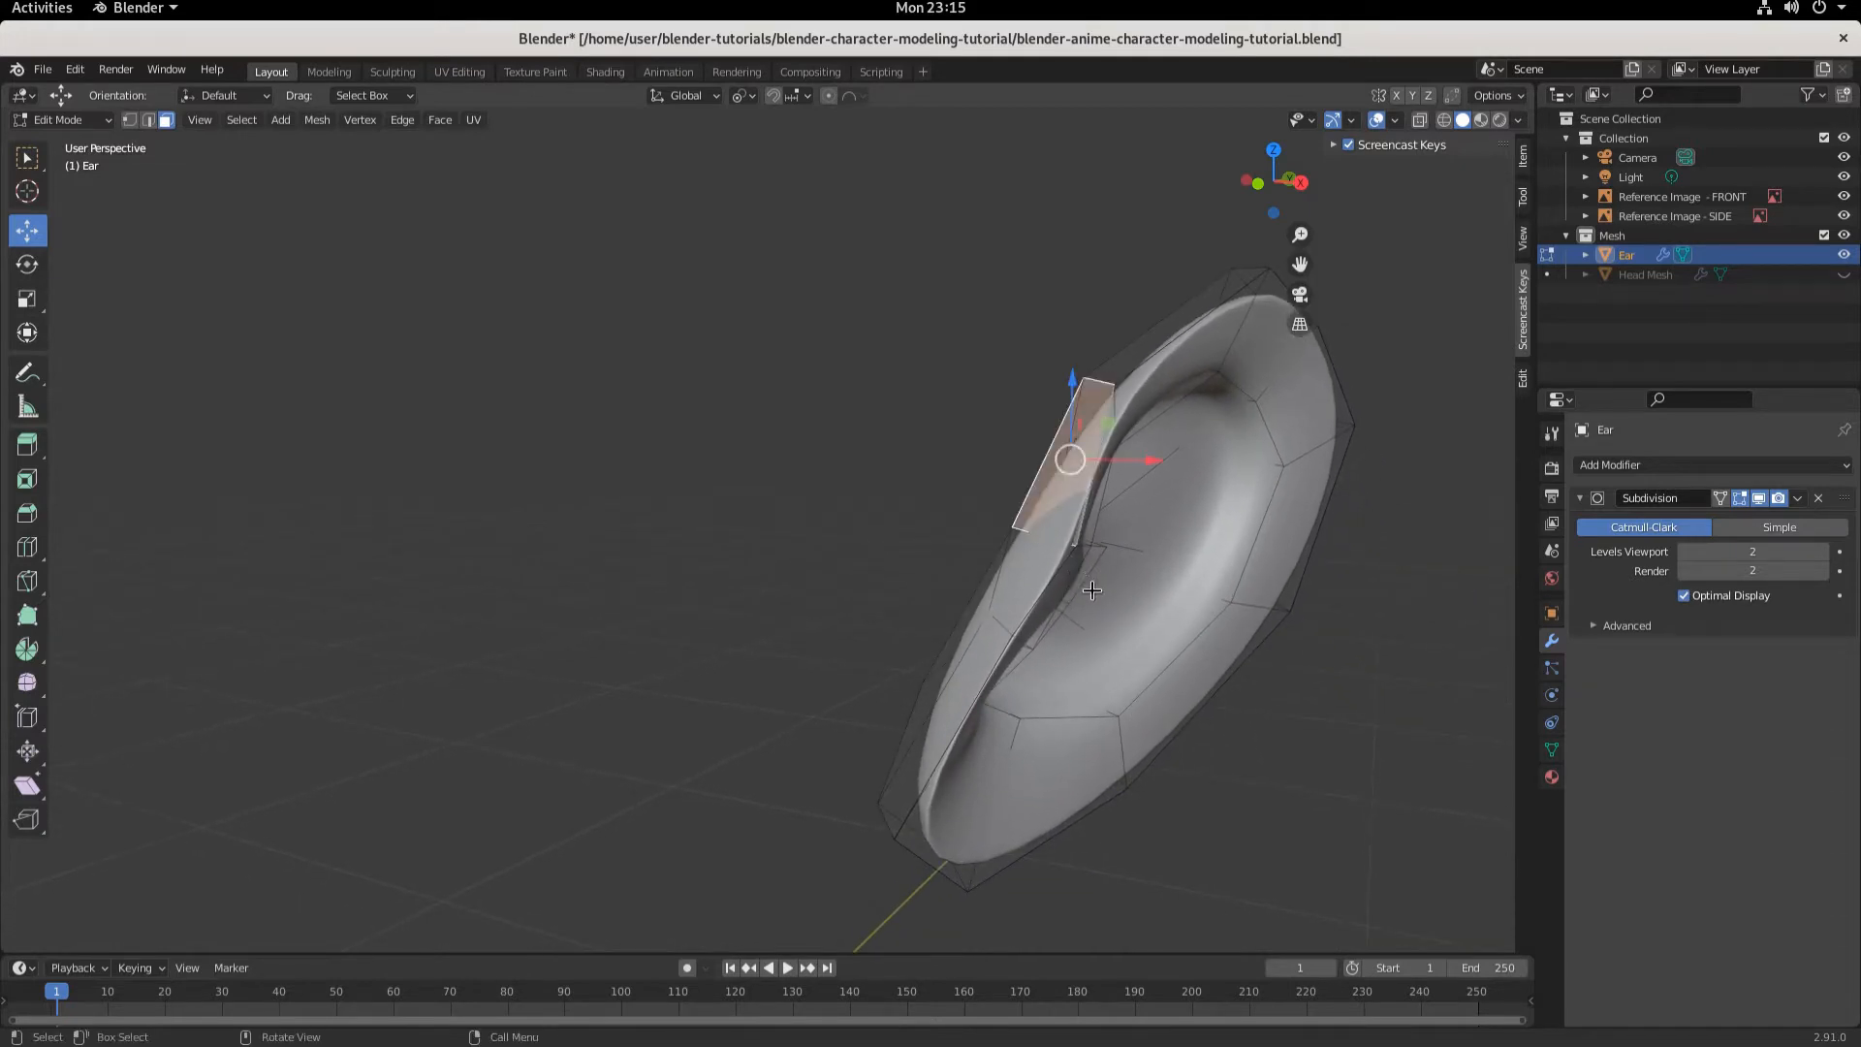
left_click(148, 119)
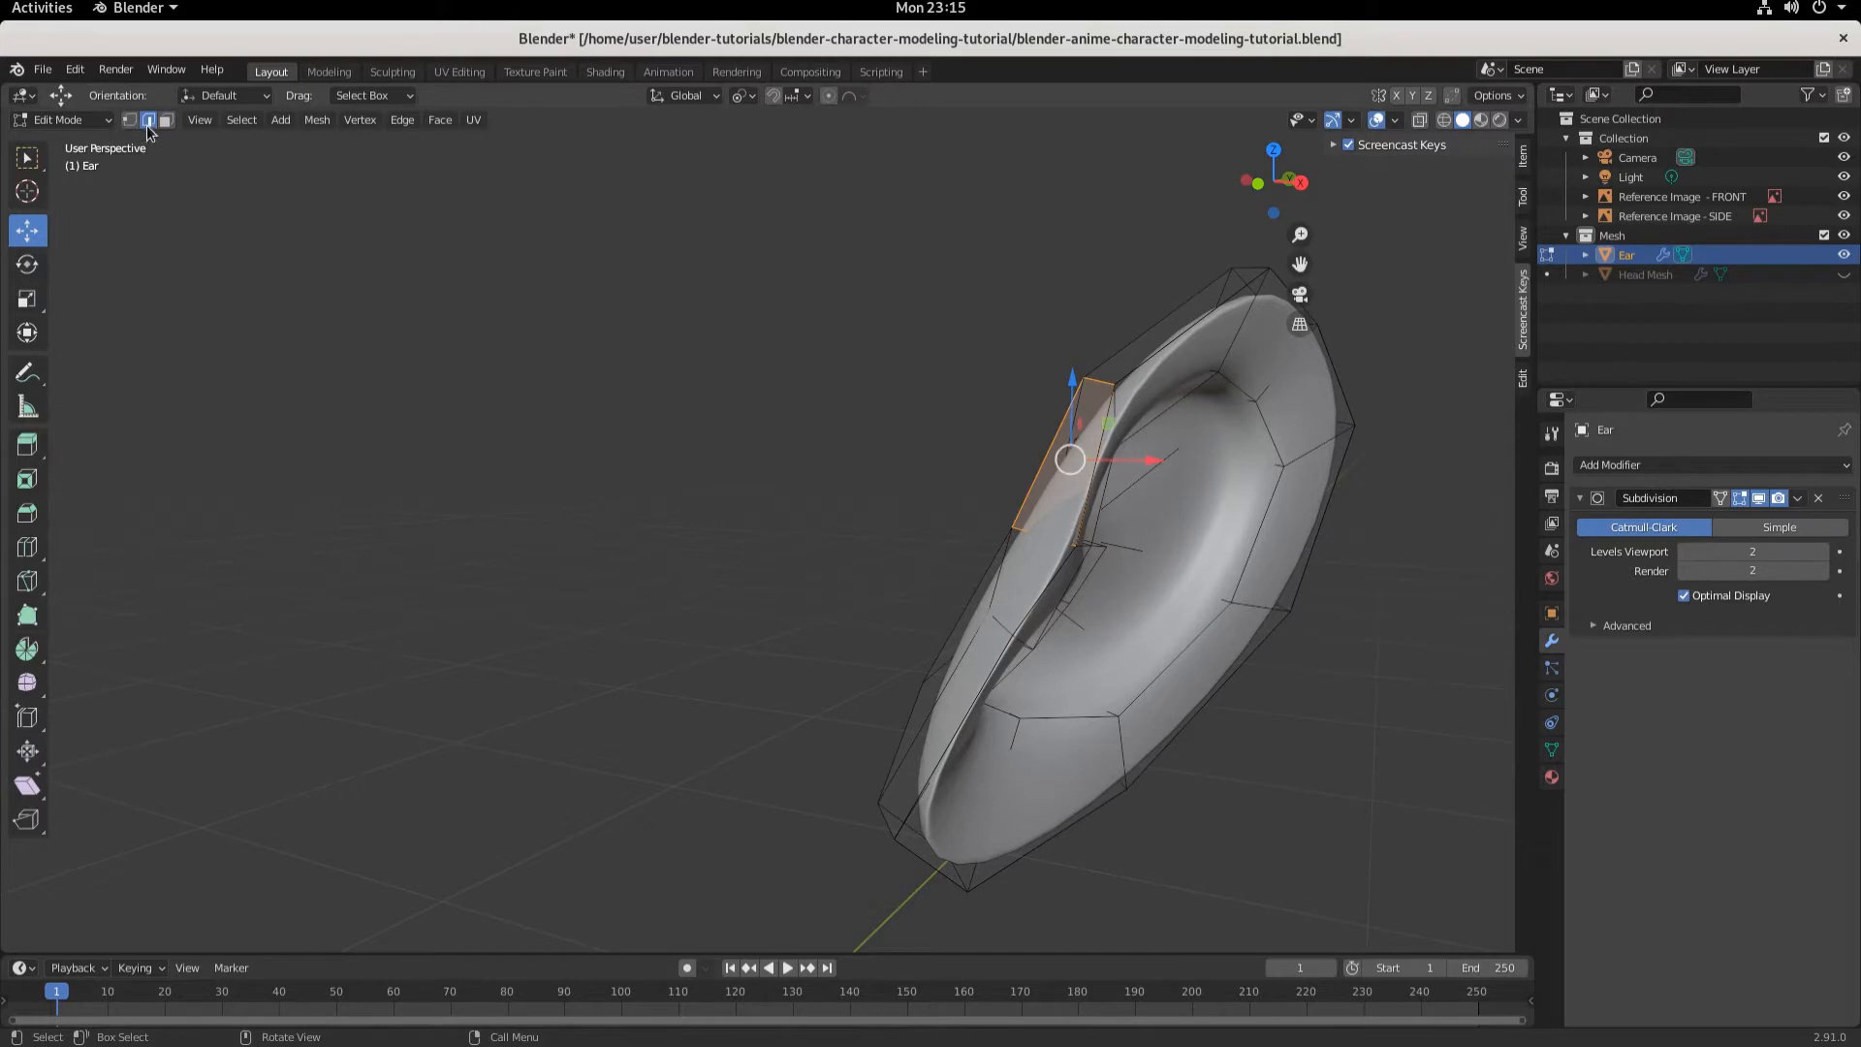
left_click(1047, 526)
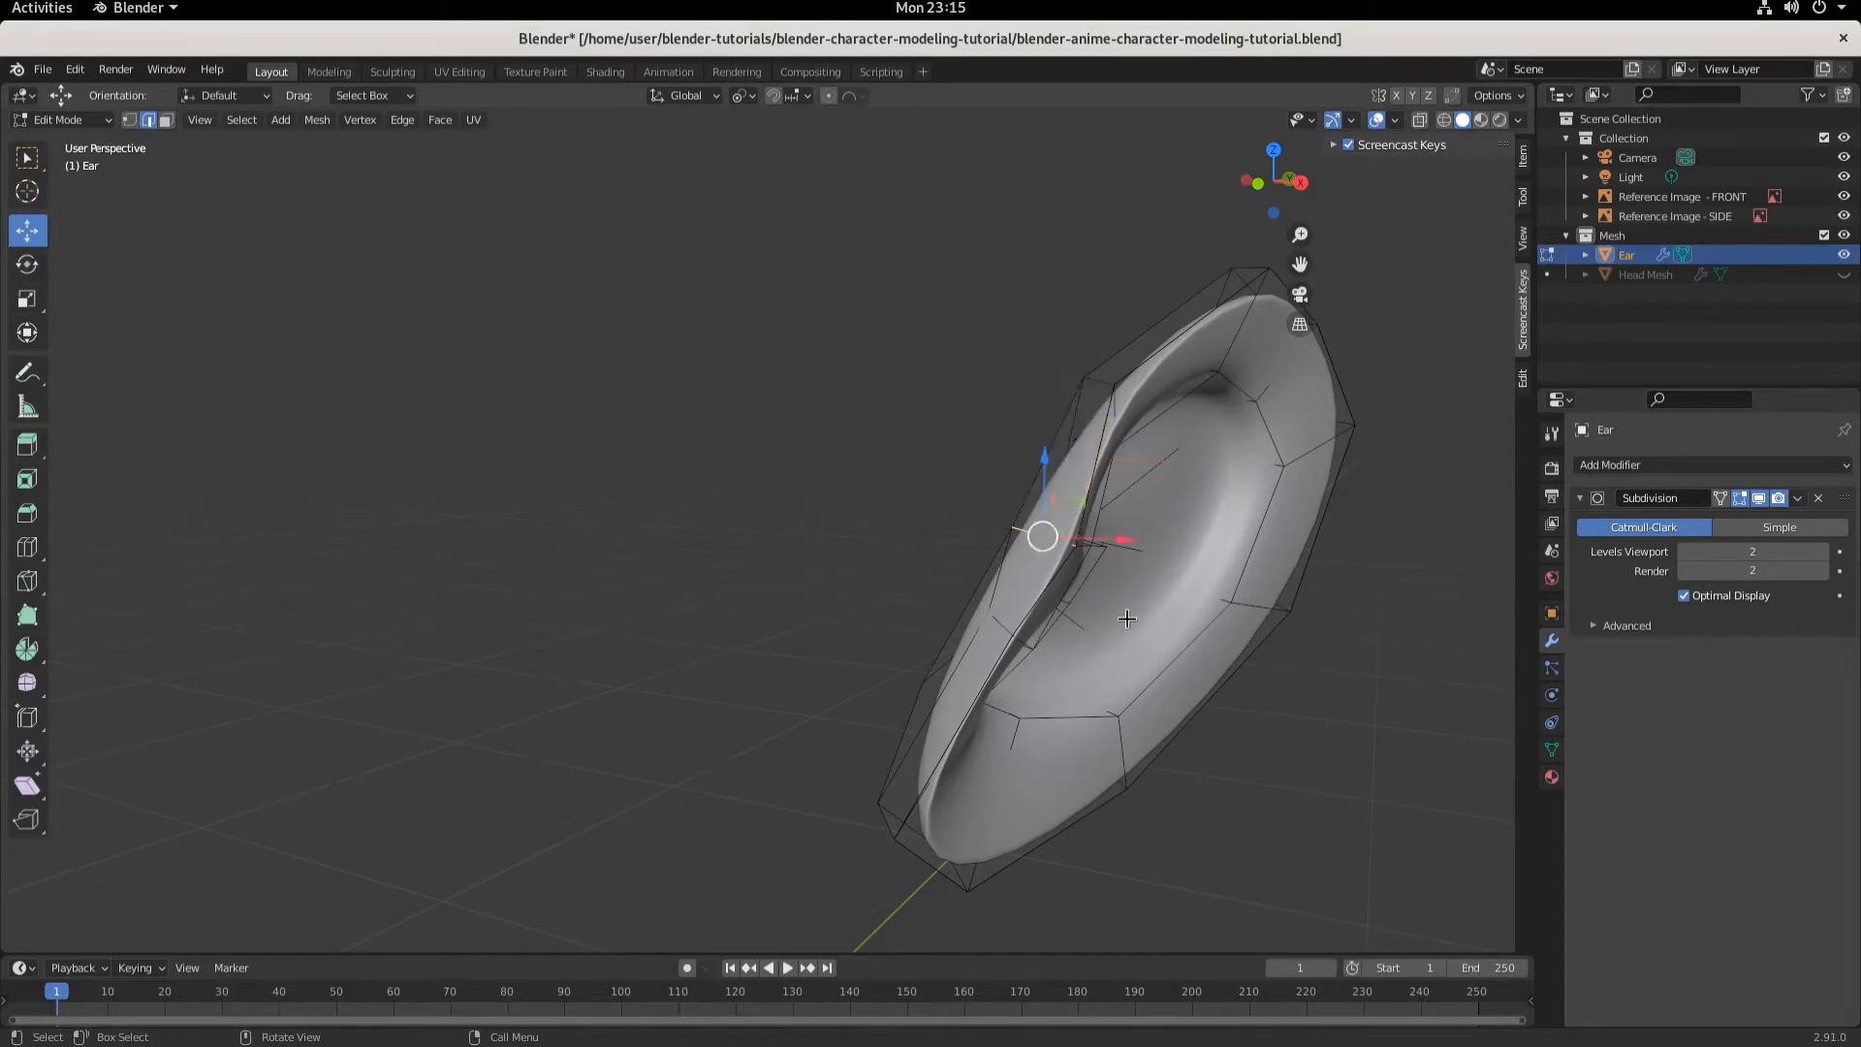
middle_click_drag(1069, 679, 761, 339)
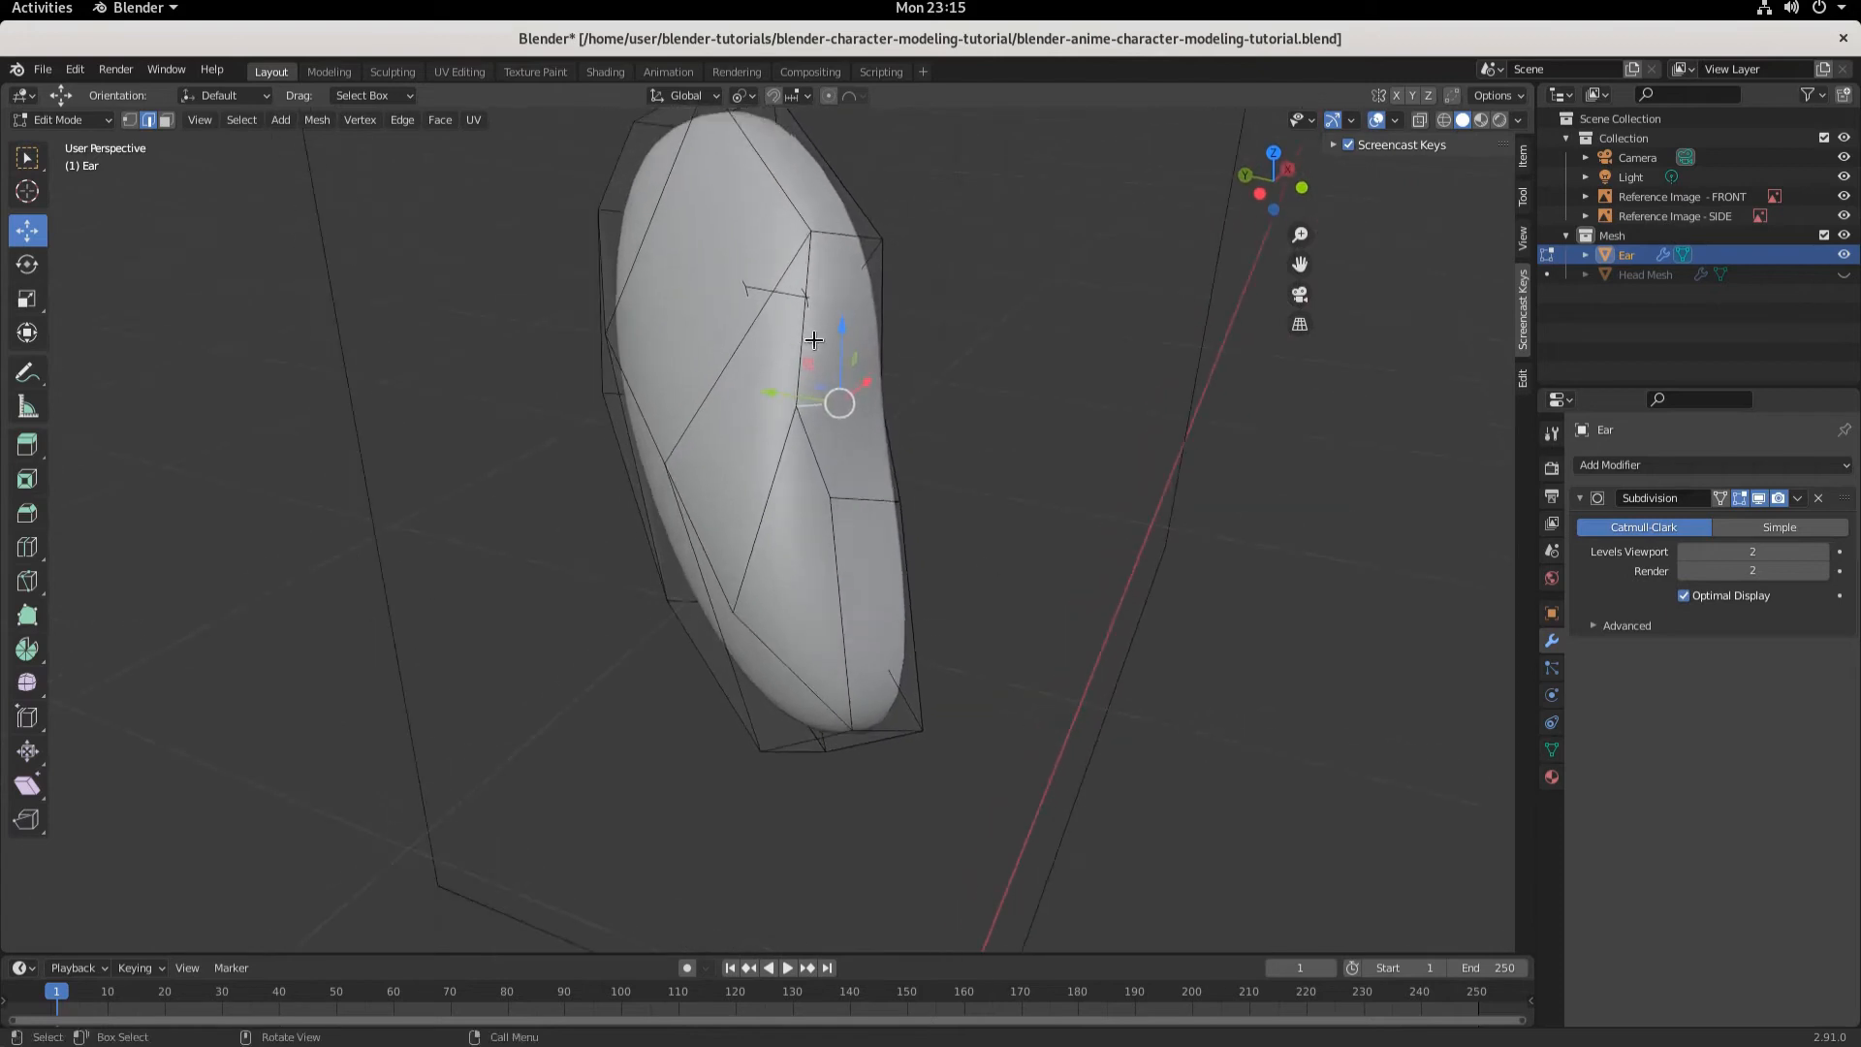
left_click(808, 344)
left_click(815, 447, "shift")
left_click(129, 119)
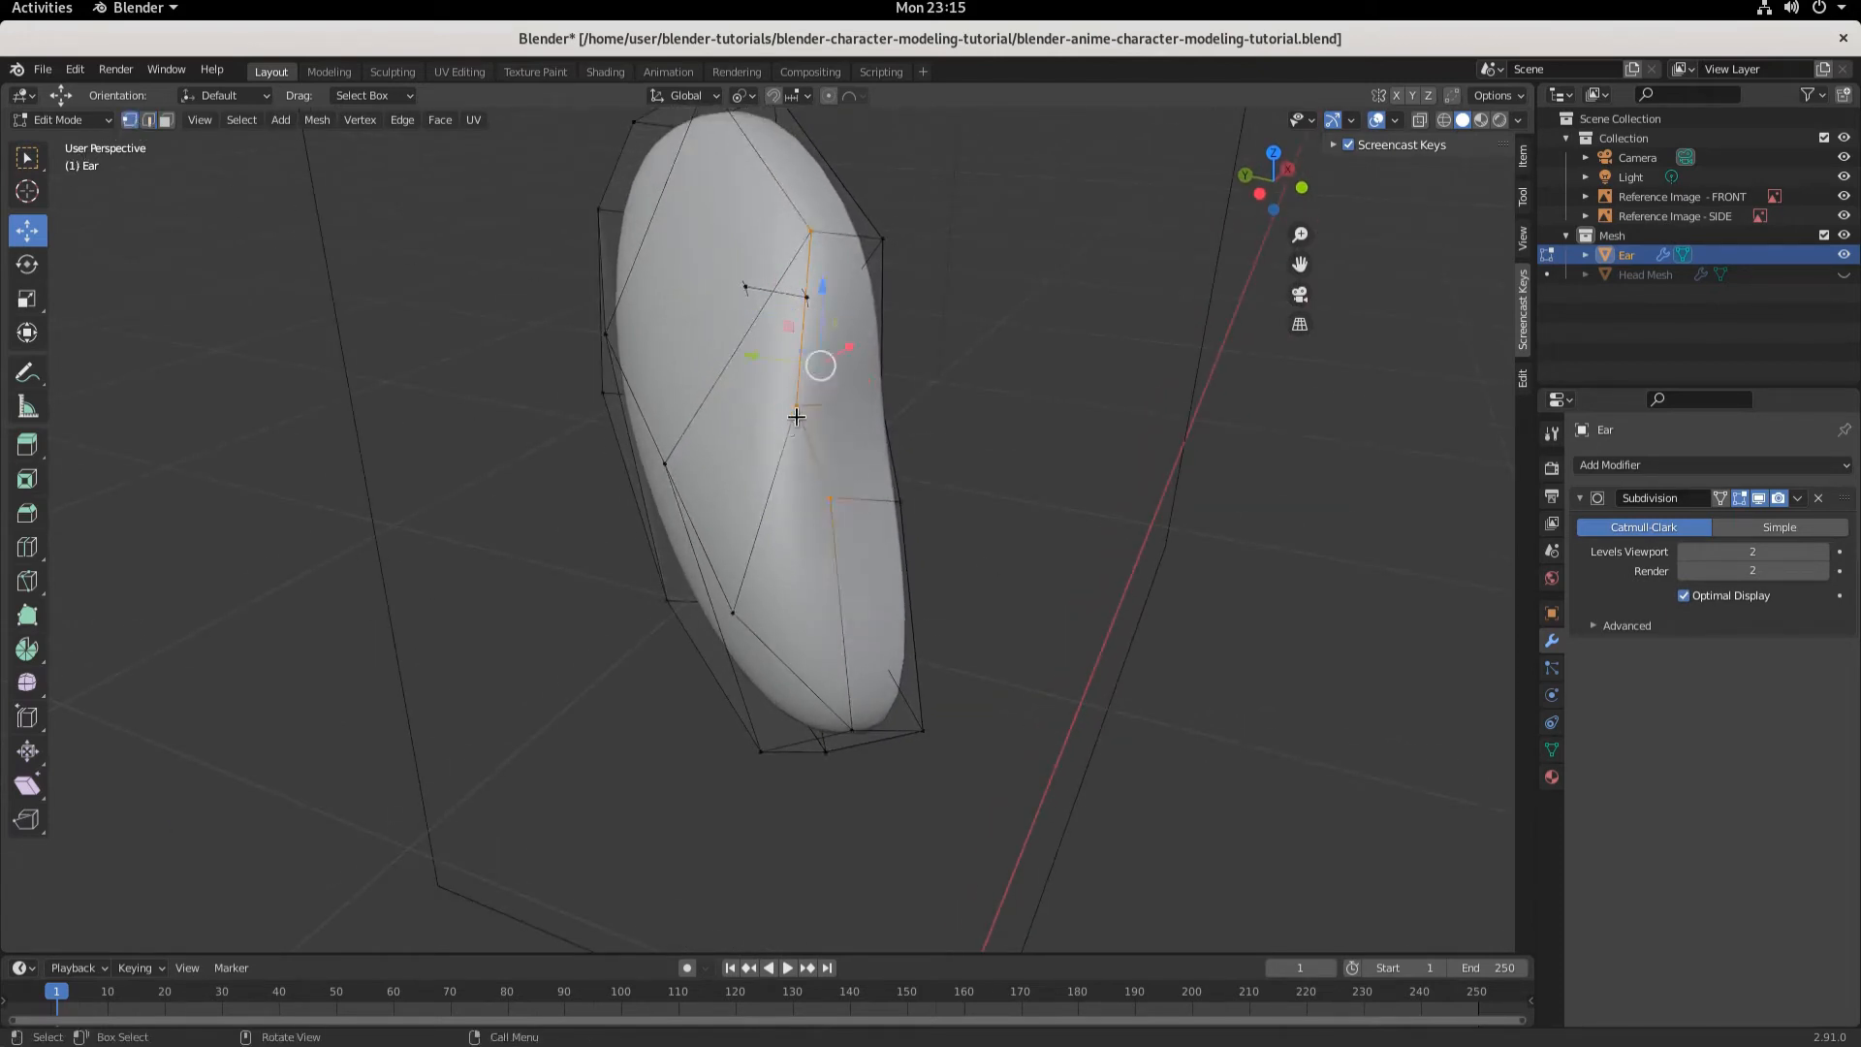
left_click(796, 407, "shift")
left_click_drag(728, 393, 766, 405)
middle_click_drag(1140, 613, 955, 567)
key("3")
left_click(1033, 552)
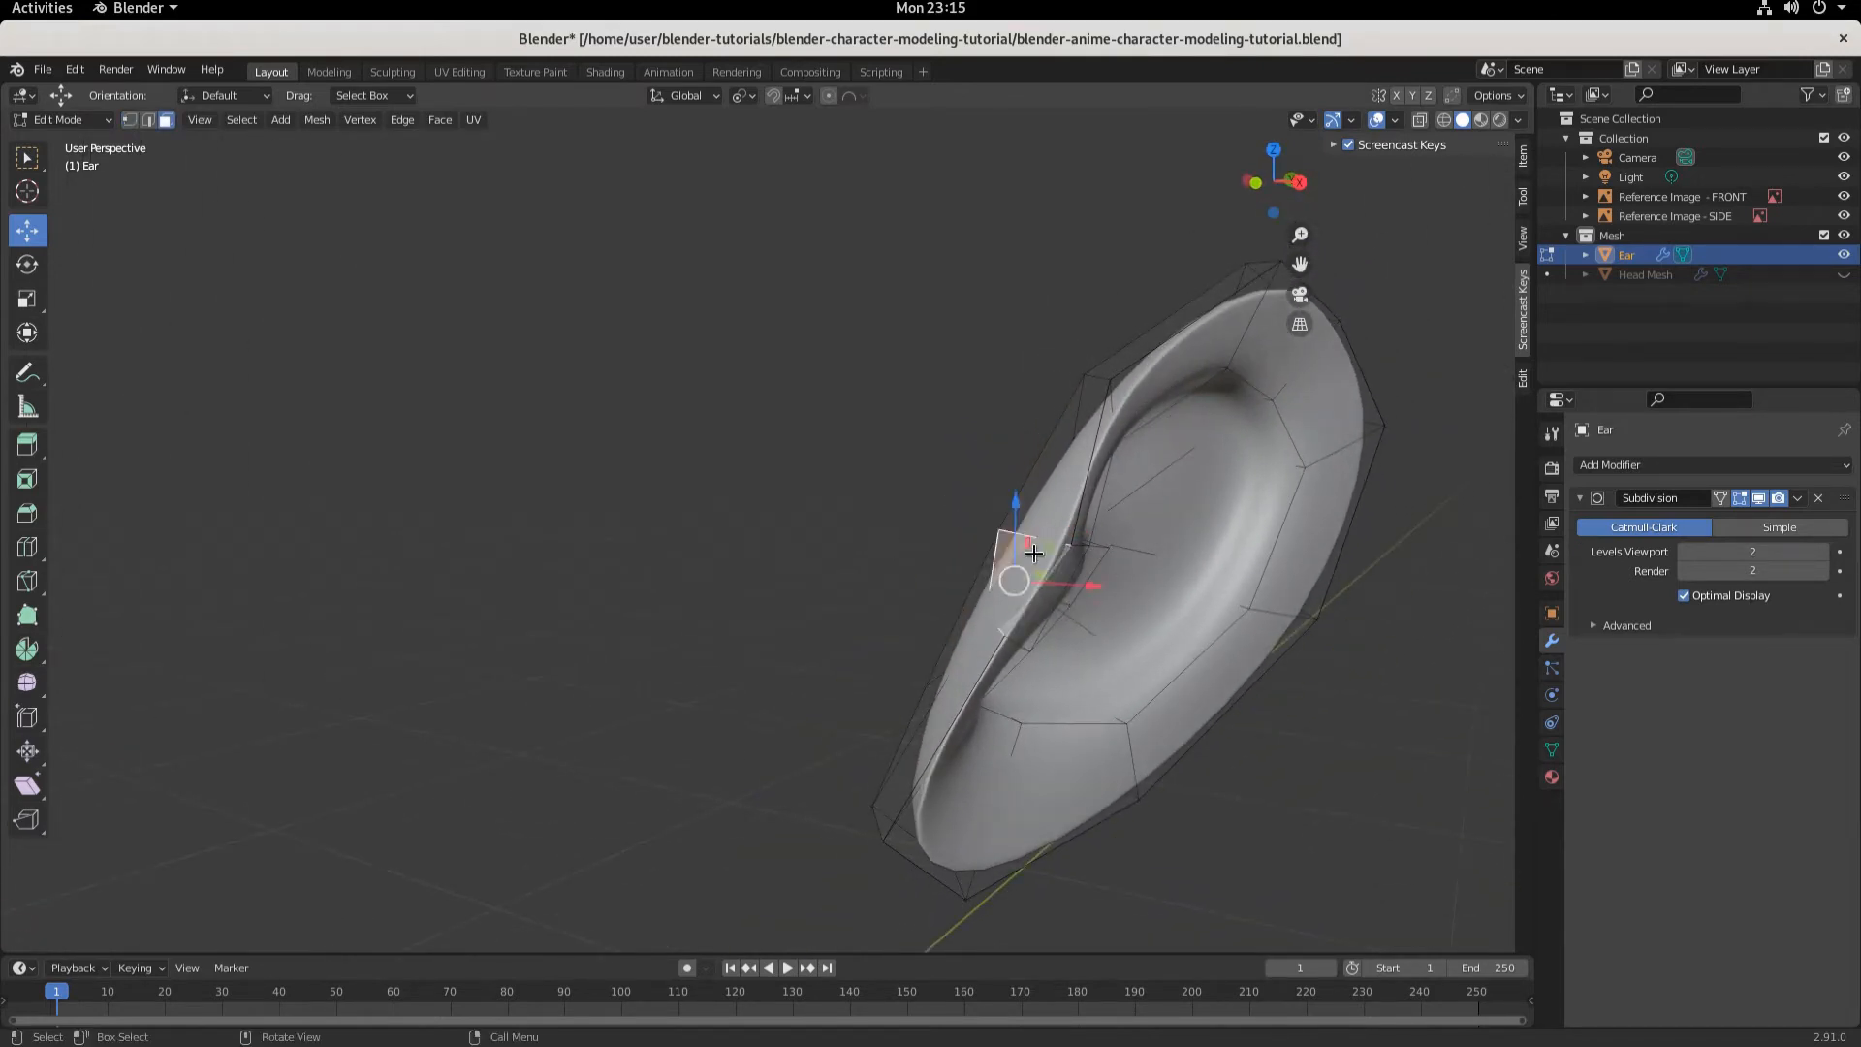
left_click(149, 121)
left_click(1014, 529)
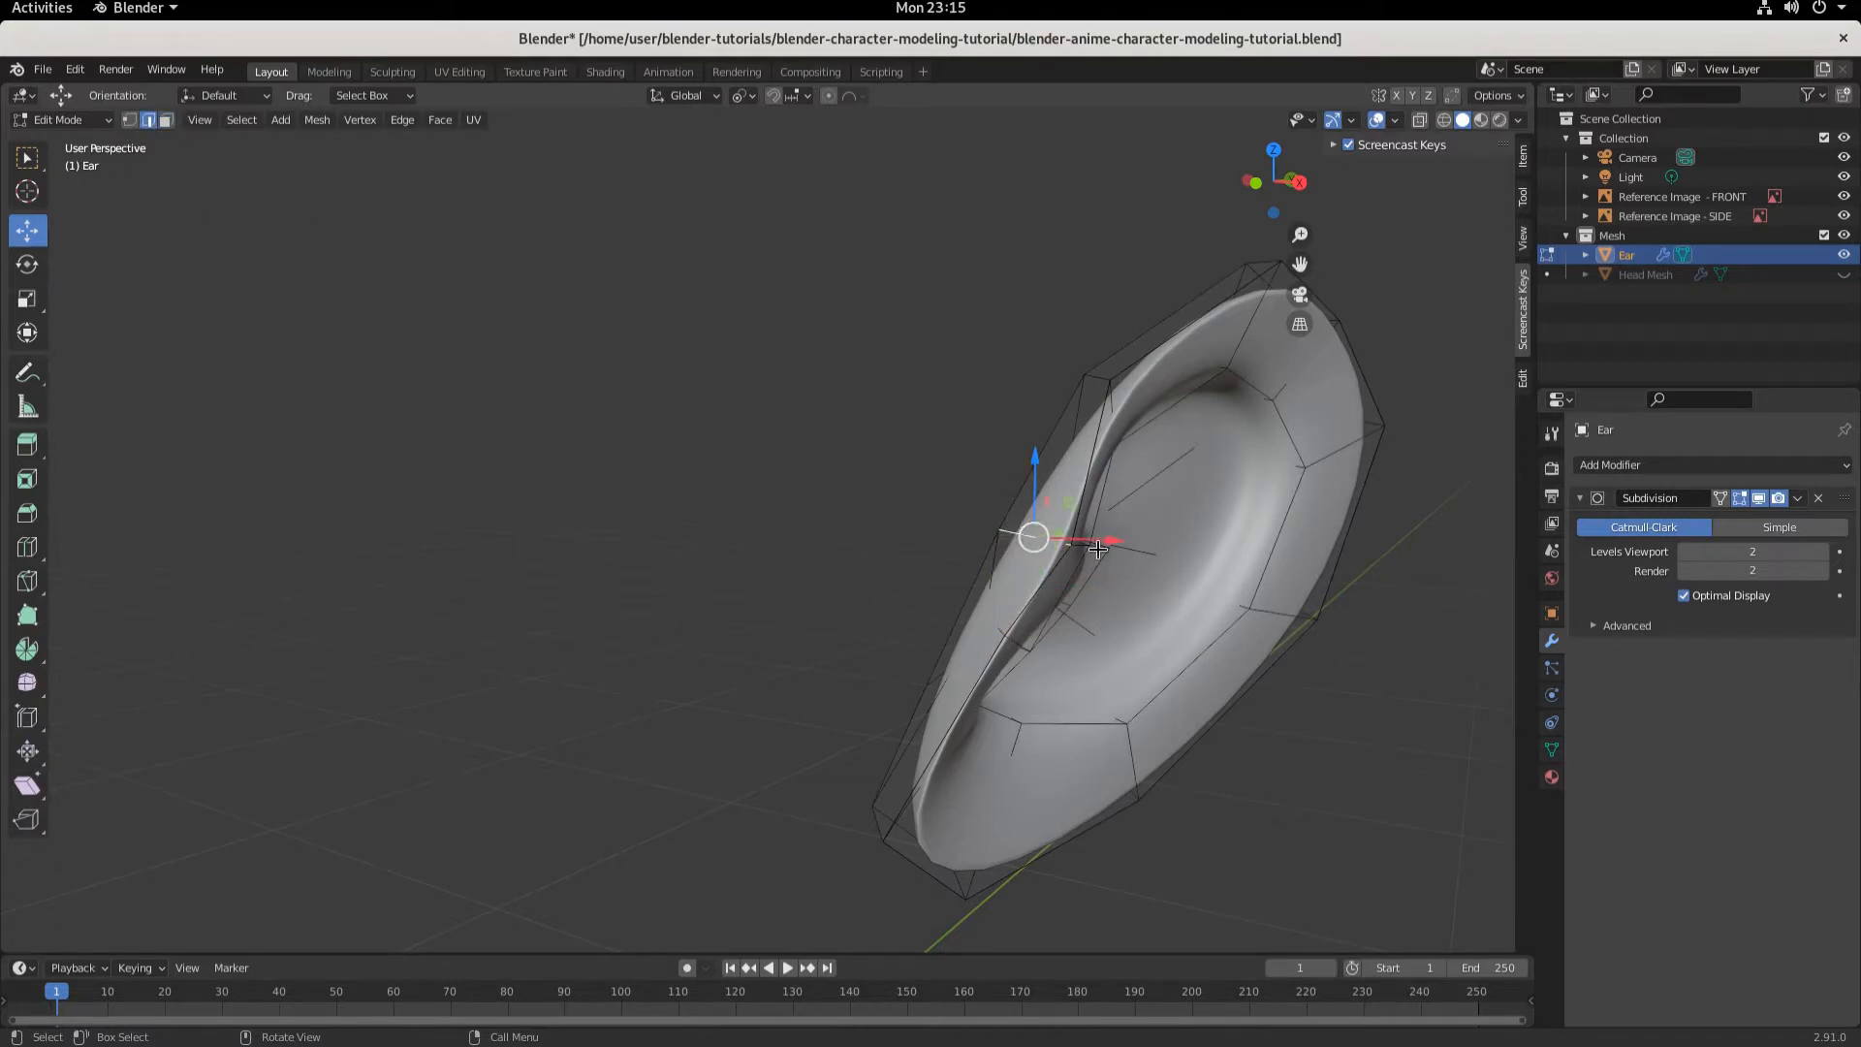
key("g")
key("y")
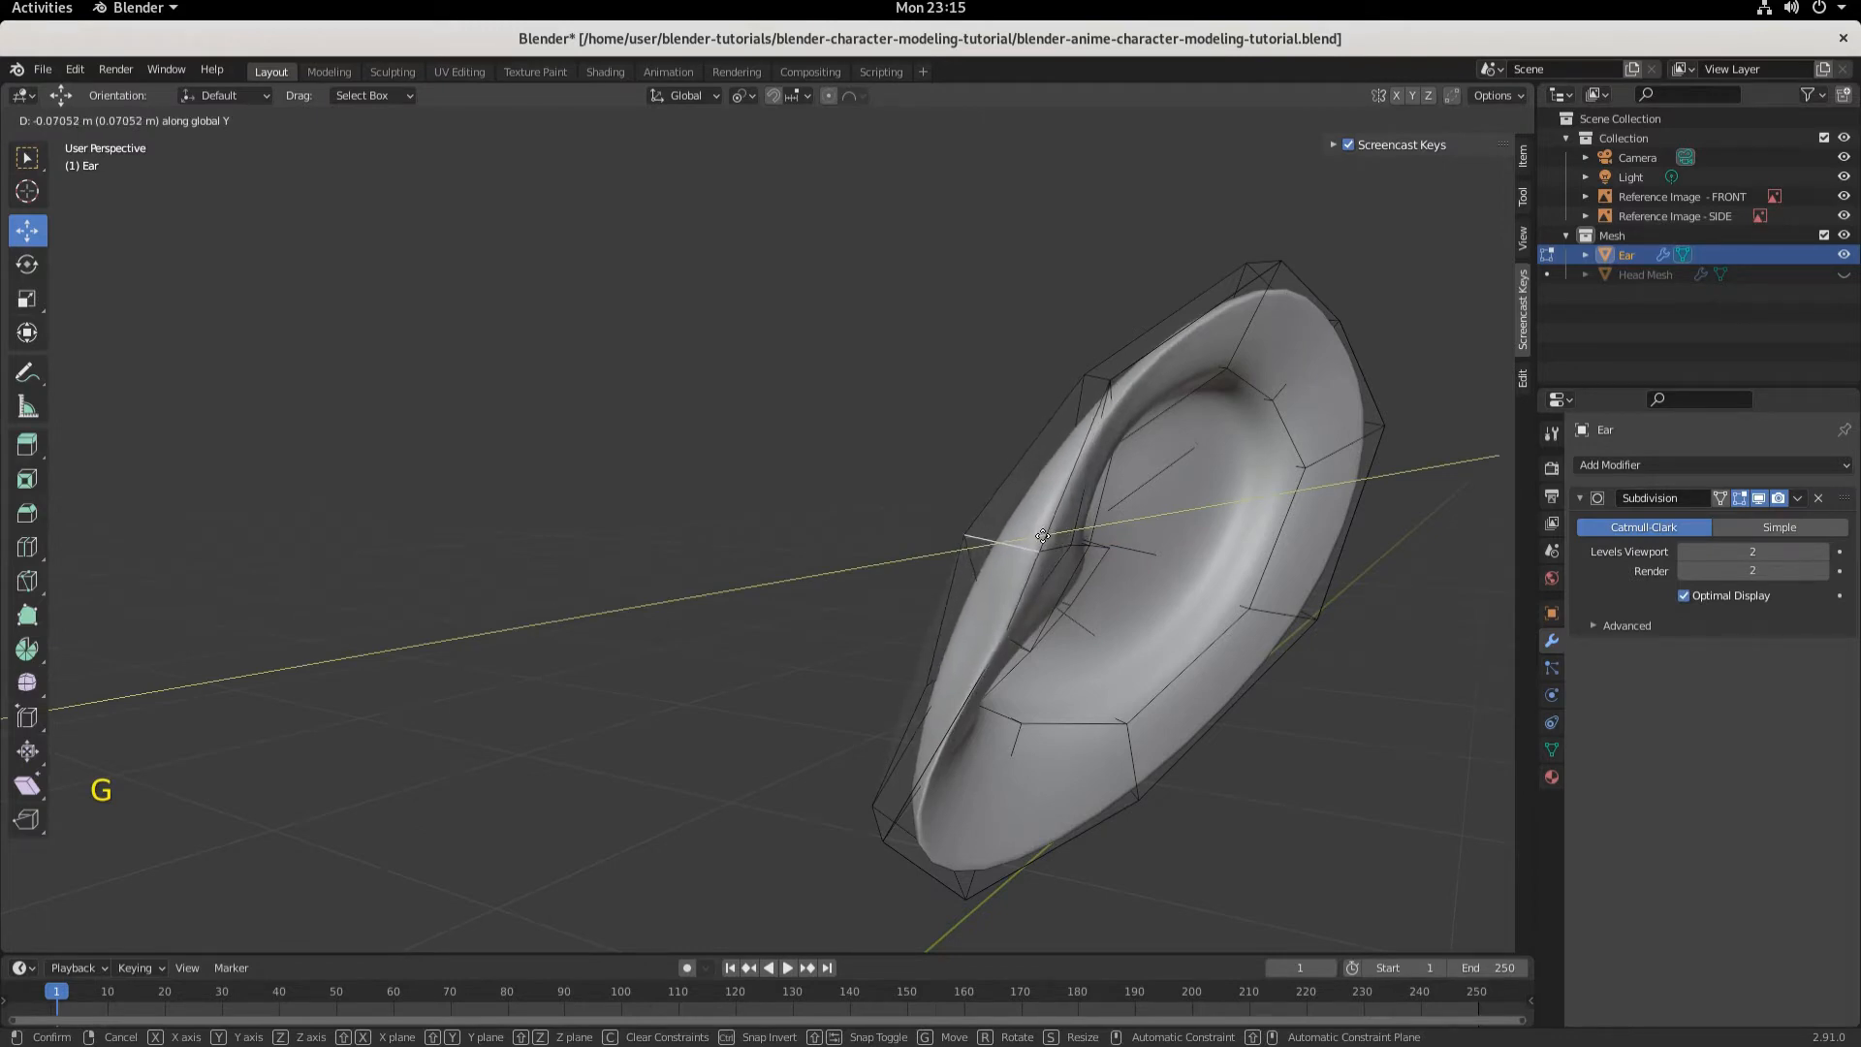
left_click(1042, 634)
middle_click_drag(1042, 635, 1162, 451)
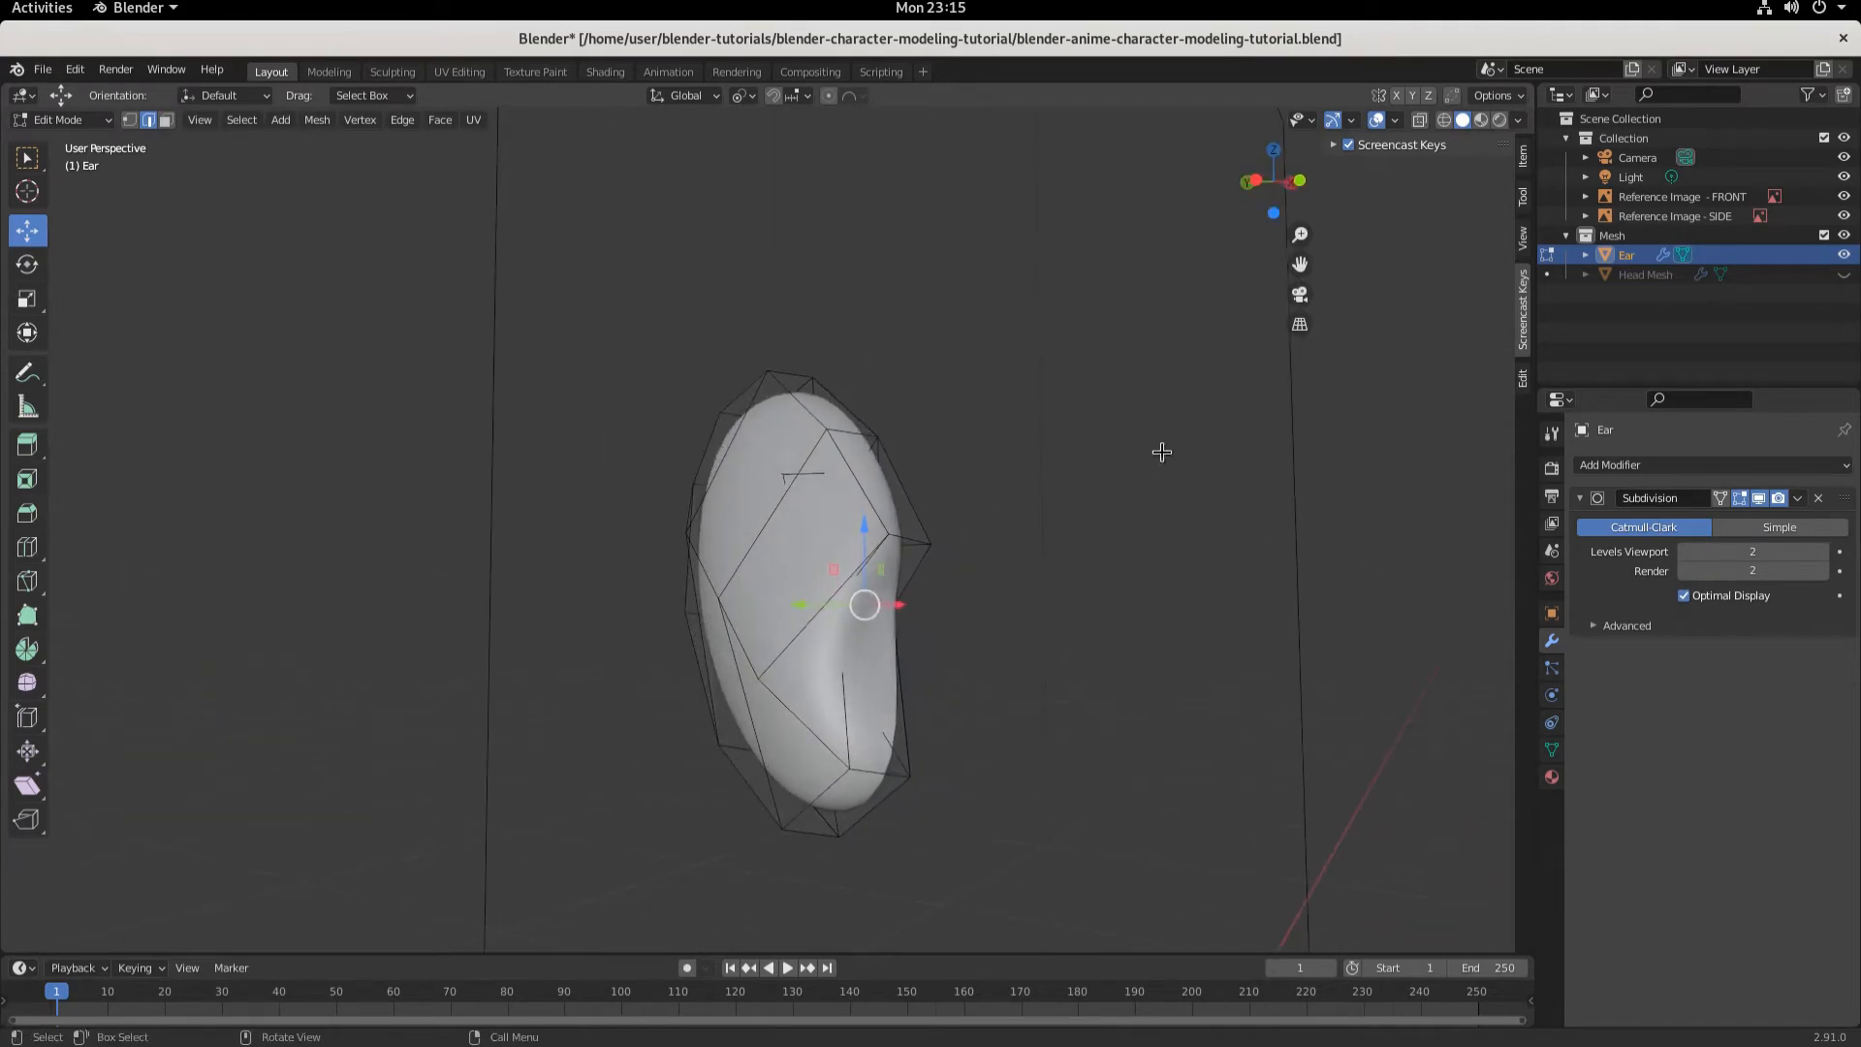
- Inspect the ear mesh by toggling between wireframe and solid shading
left_click(1444, 119)
middle_click_drag(990, 628, 977, 646)
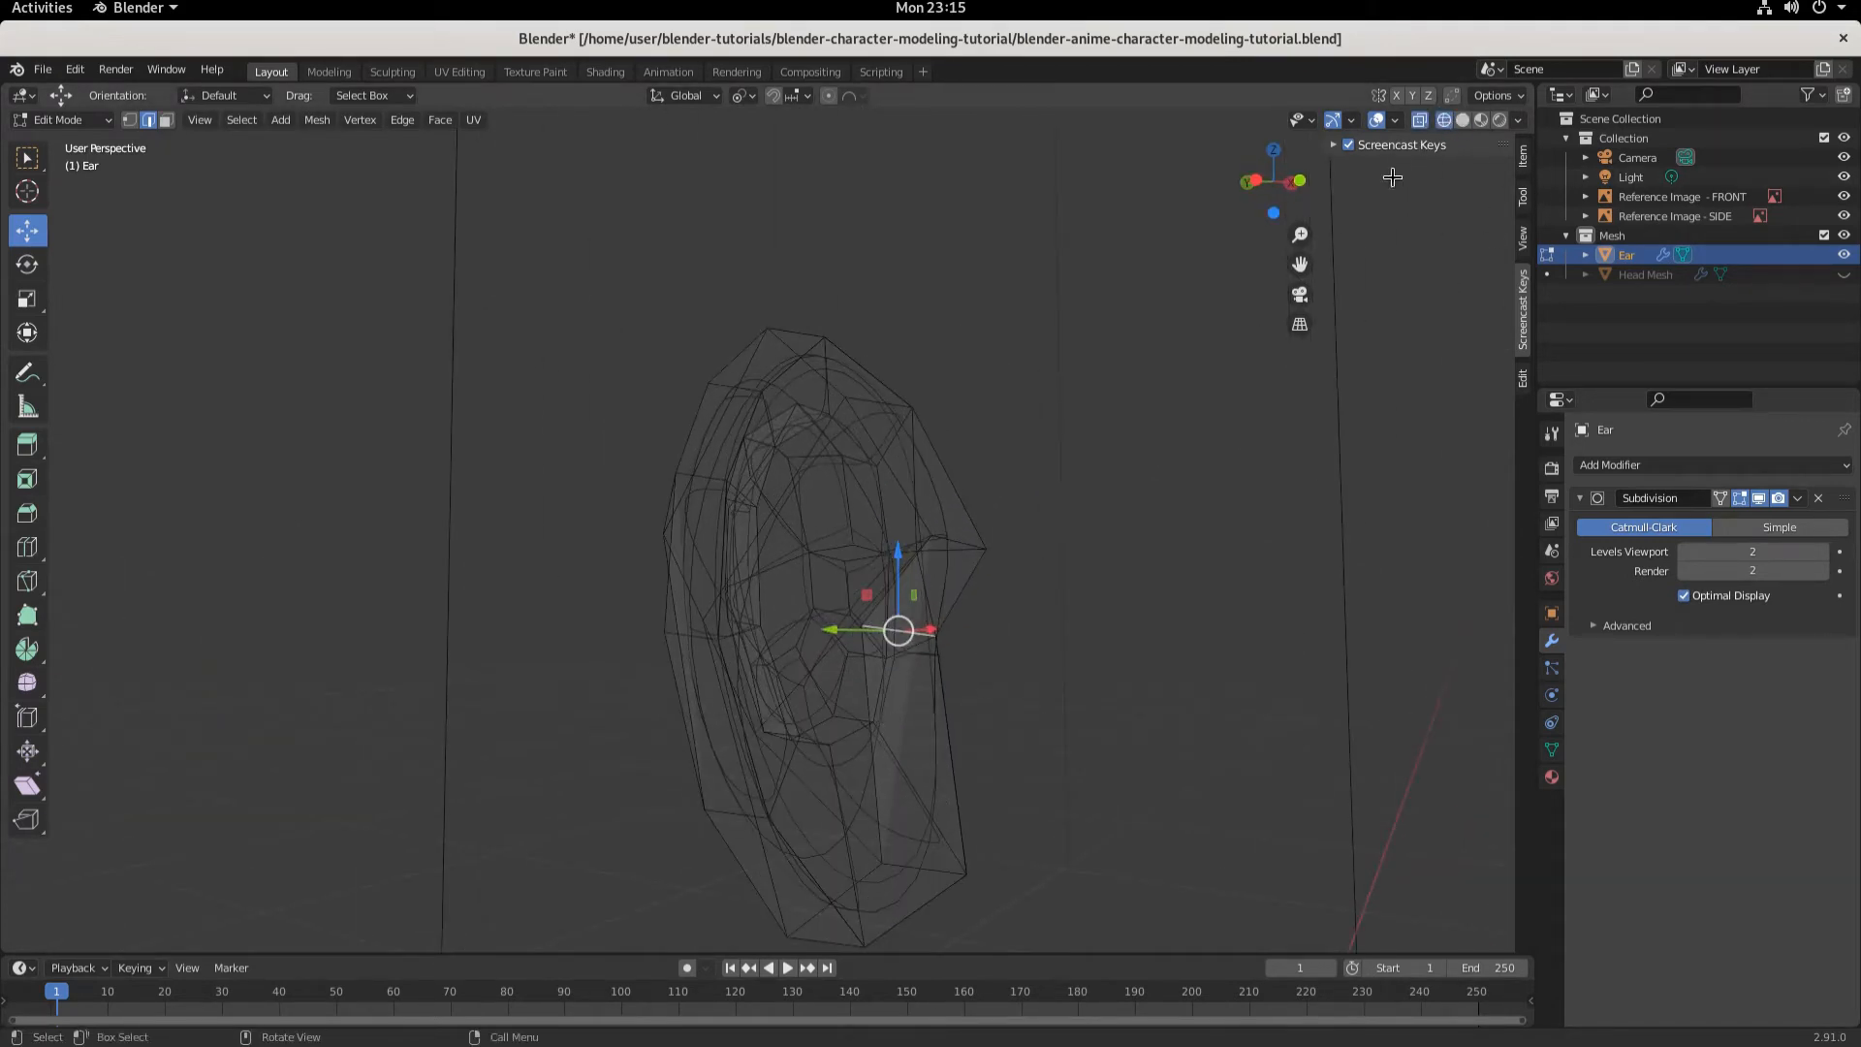
left_click(1463, 119)
mouse_move(1101, 624)
middle_mouse_down()
mouse_move(1080, 673)
mouse_move(880, 636)
mouse_move(867, 678)
mouse_move(941, 698)
mouse_move(876, 694)
mouse_move(917, 717)
mouse_move(887, 693)
middle_mouse_up()
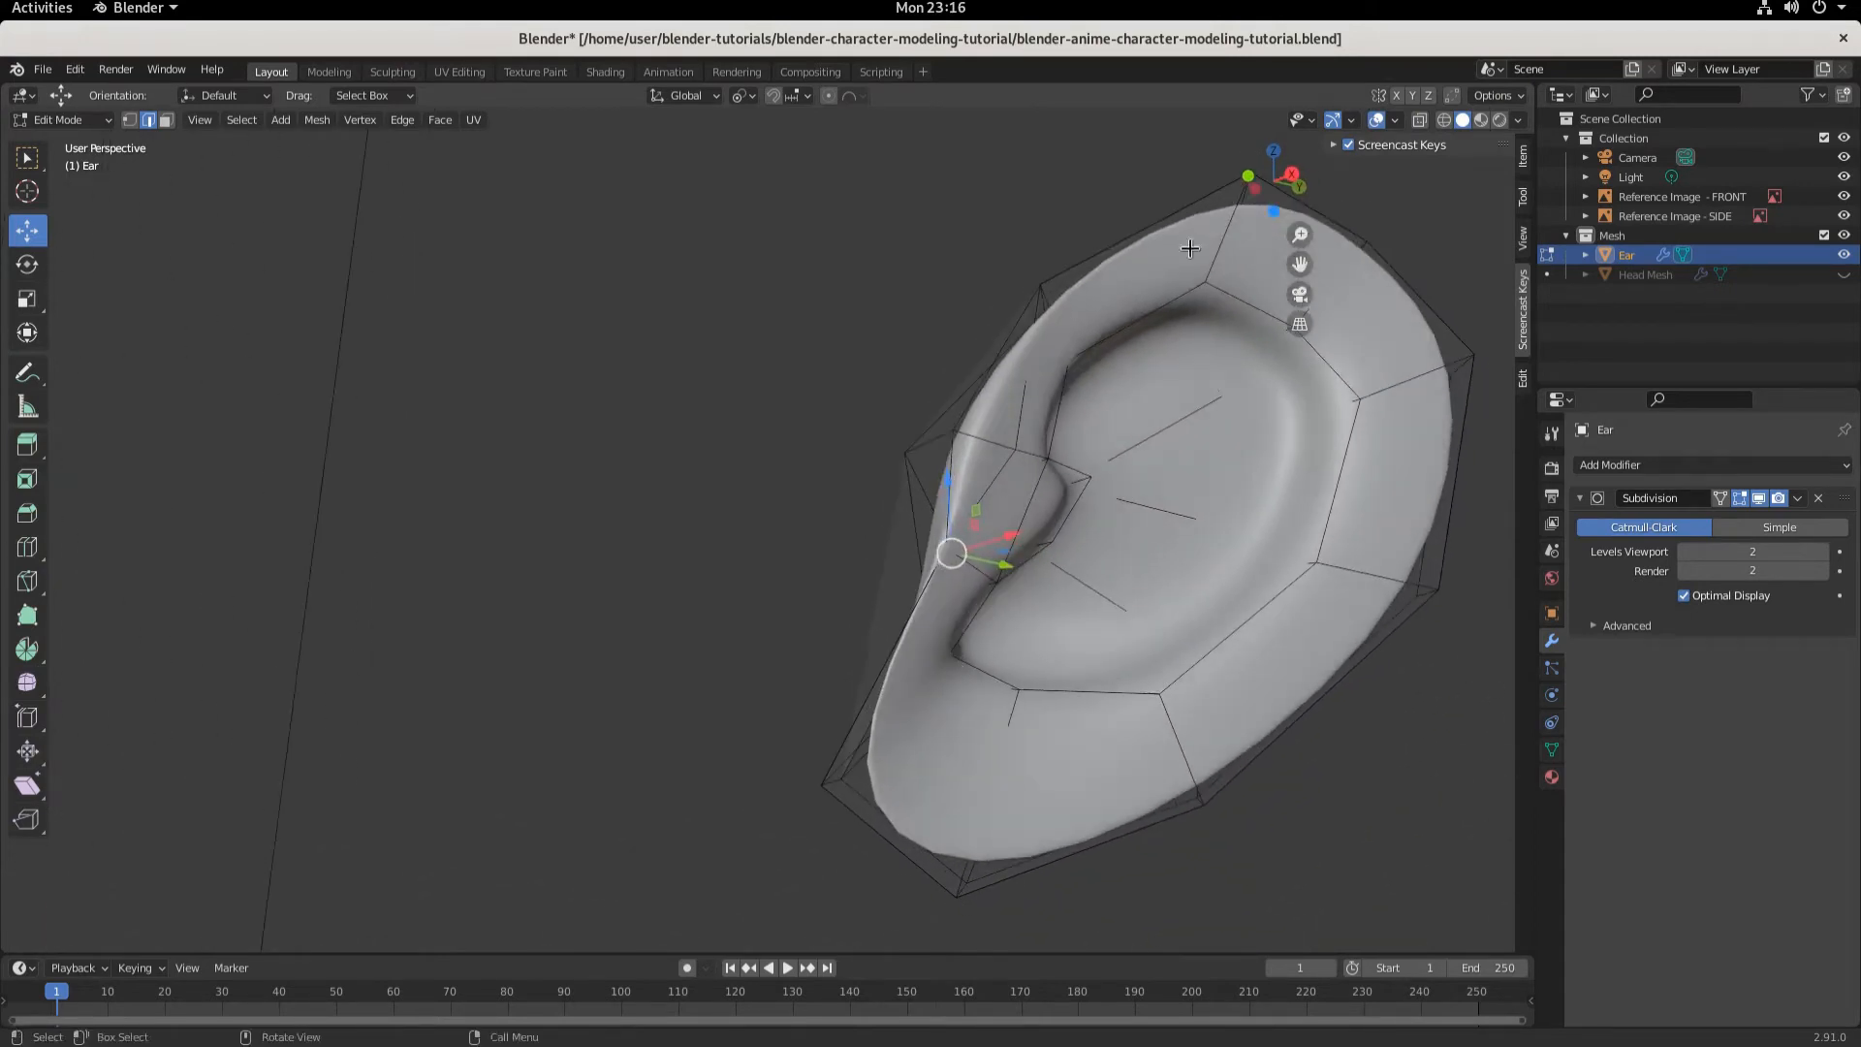
key("shift+z")
middle_click_drag(1049, 698, 945, 676)
left_click(131, 123)
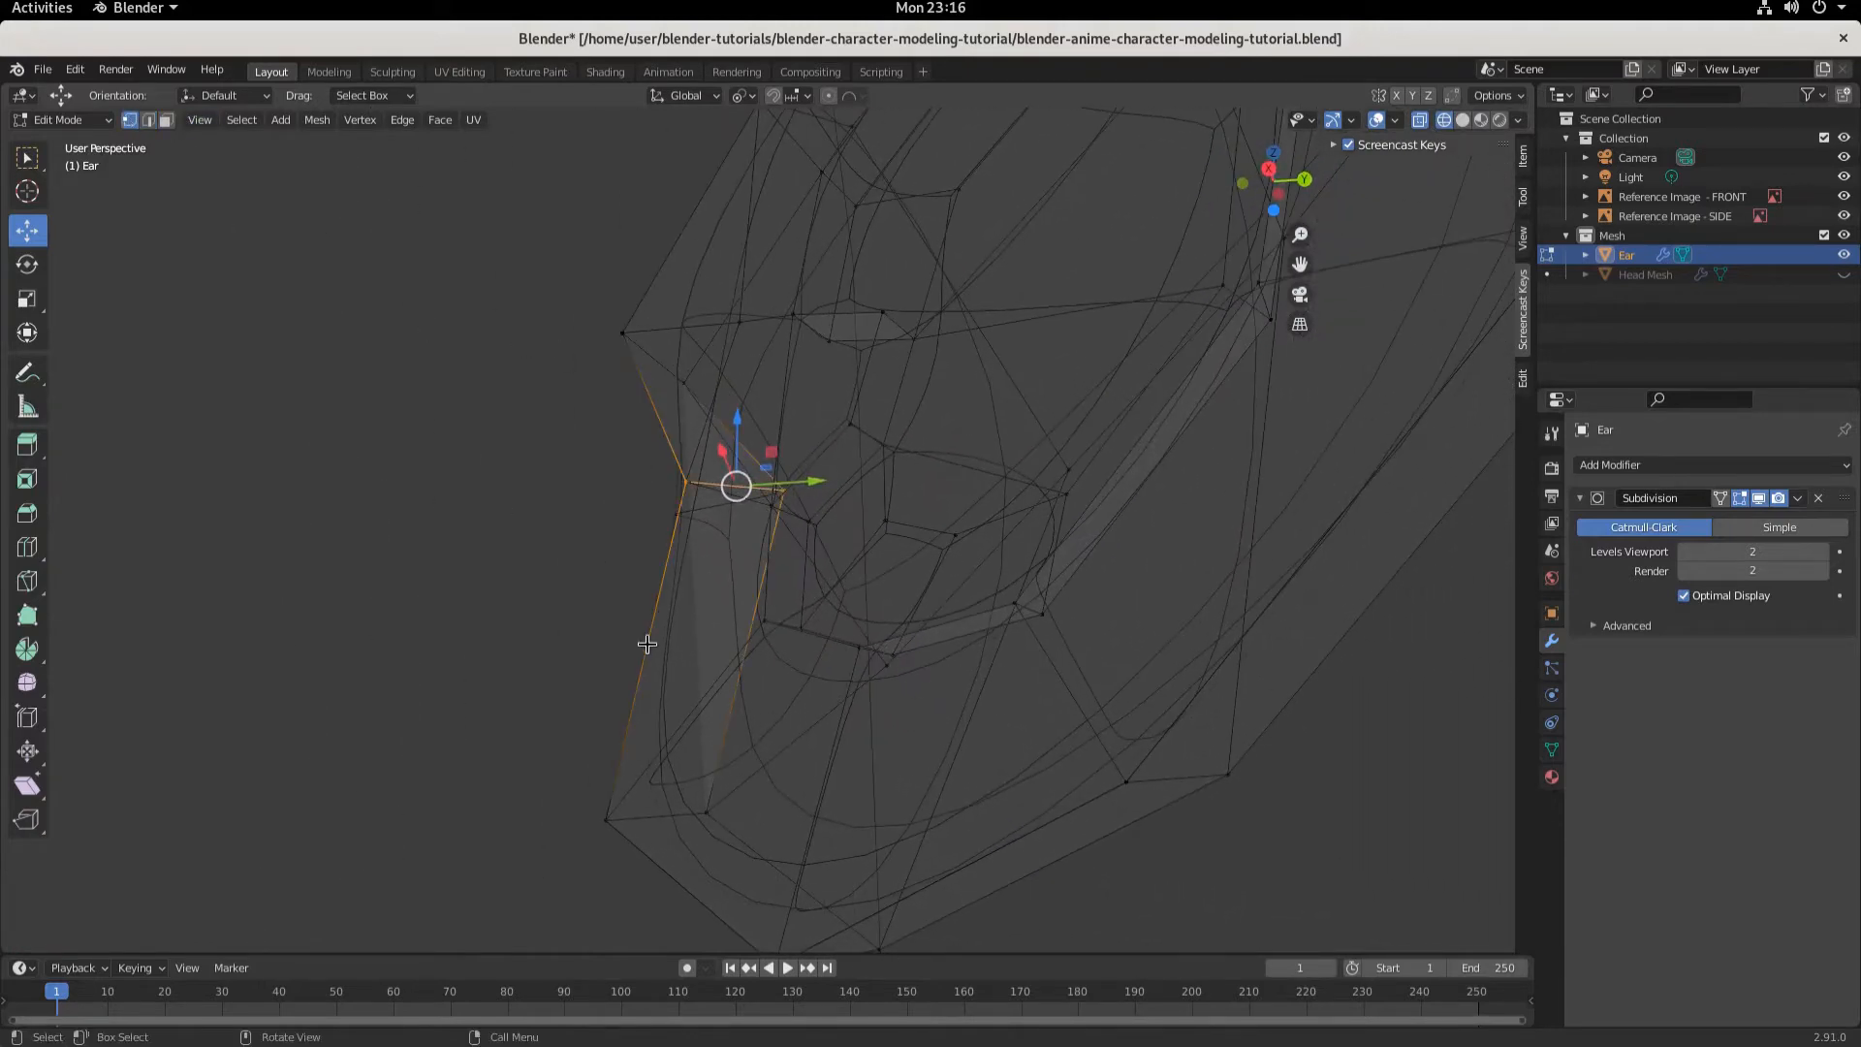
middle_click_drag(644, 644, 906, 650)
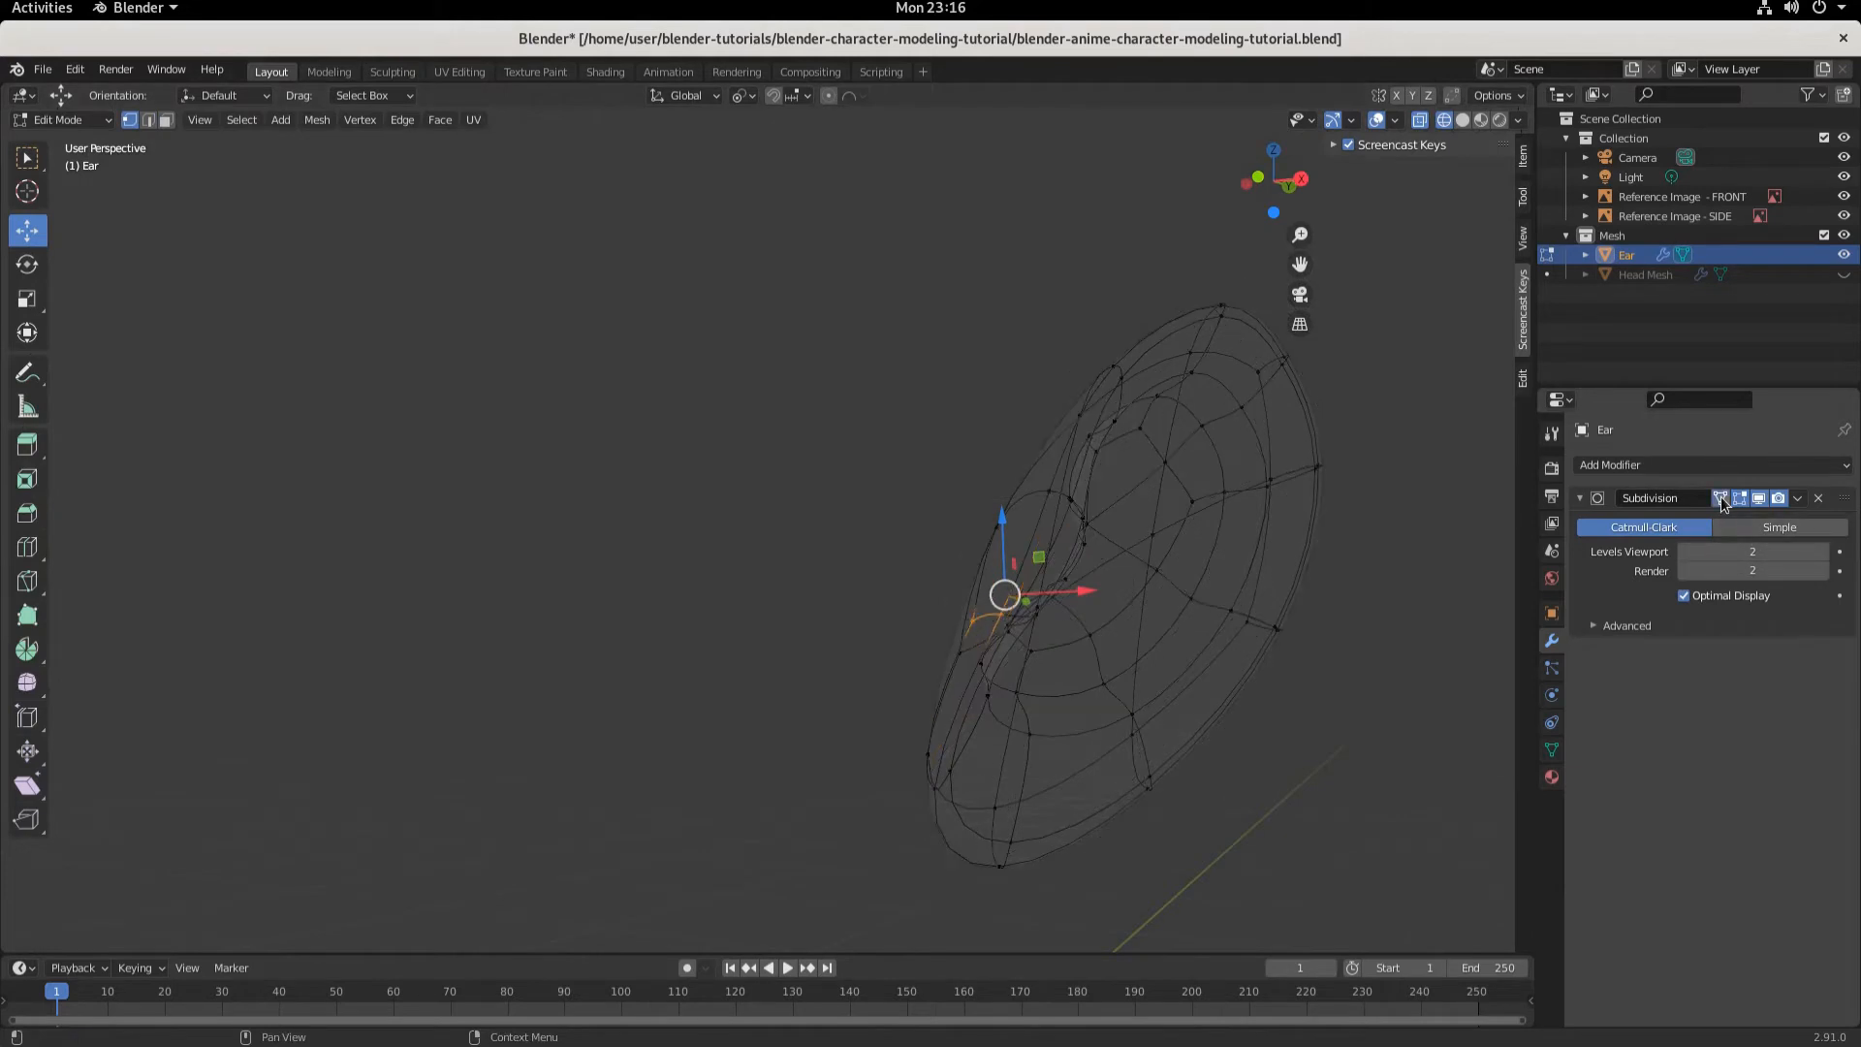
left_click(1462, 119)
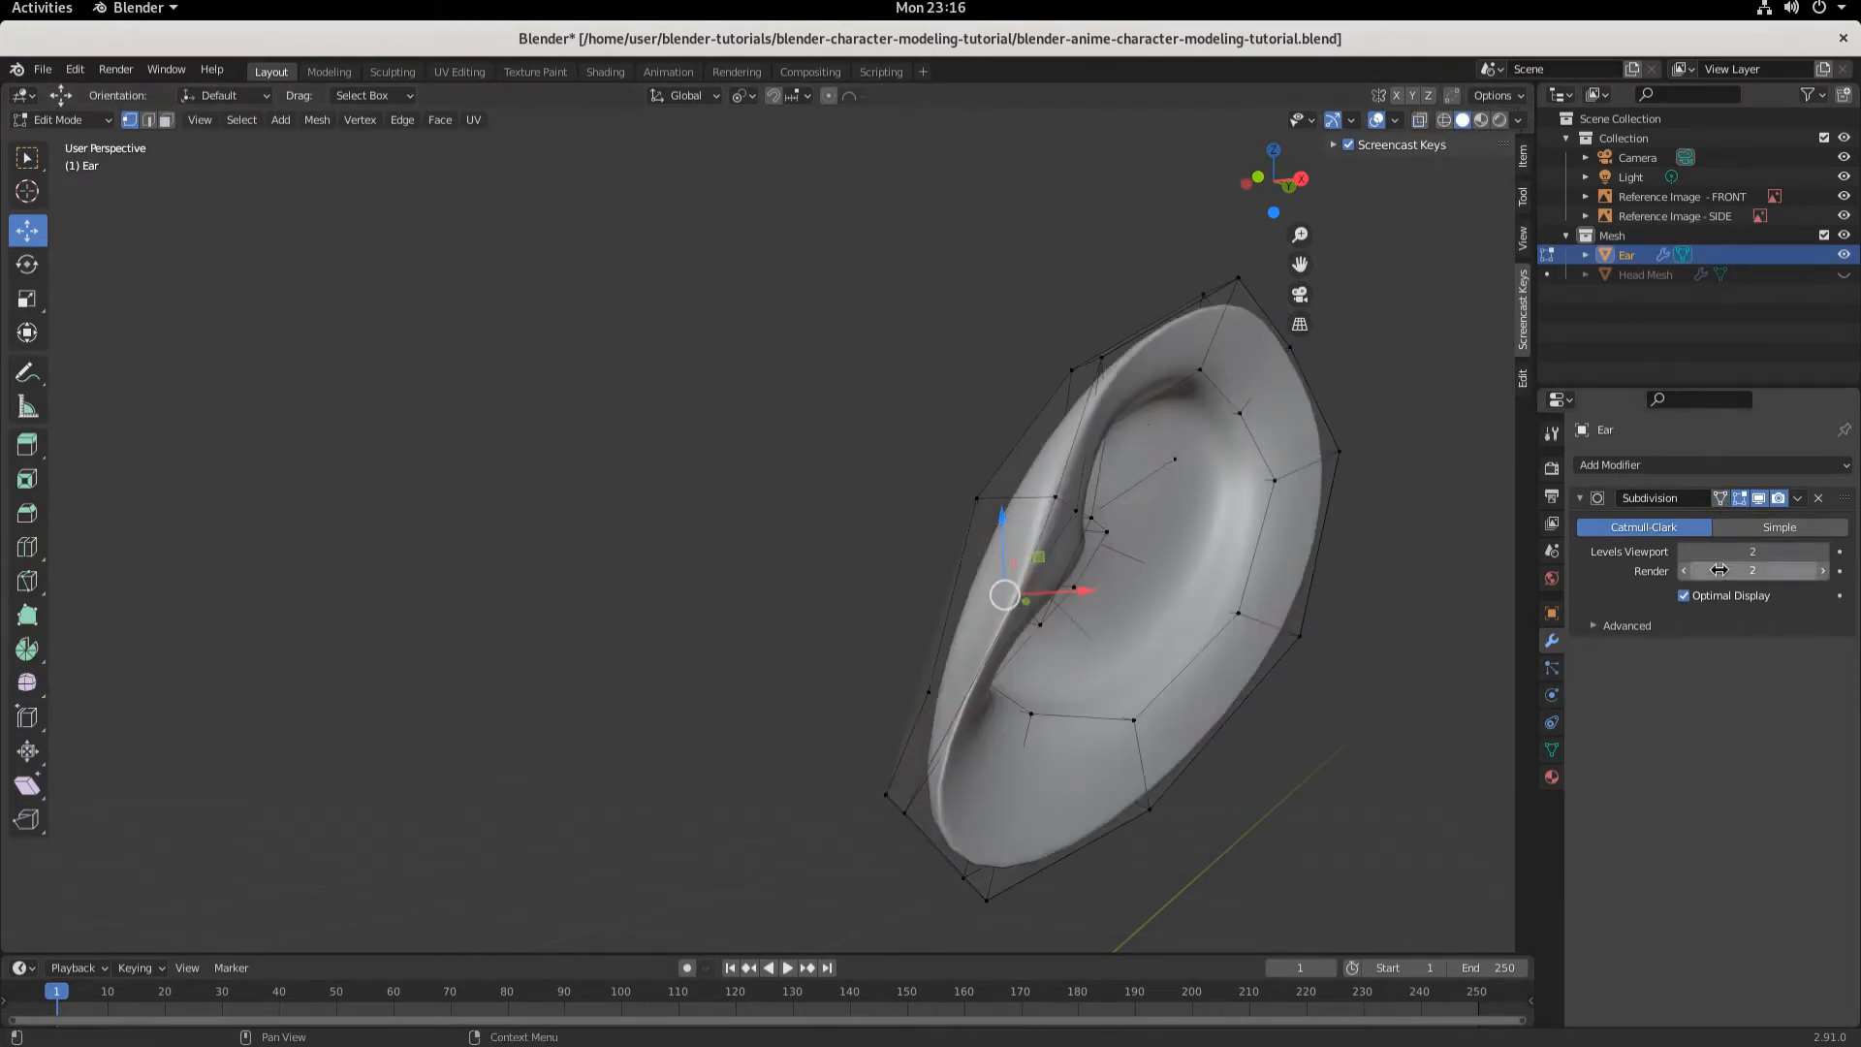
- Show the Subdivision result on the edit cage and move the selected vertex about -0.056 m along X
left_click(1719, 498)
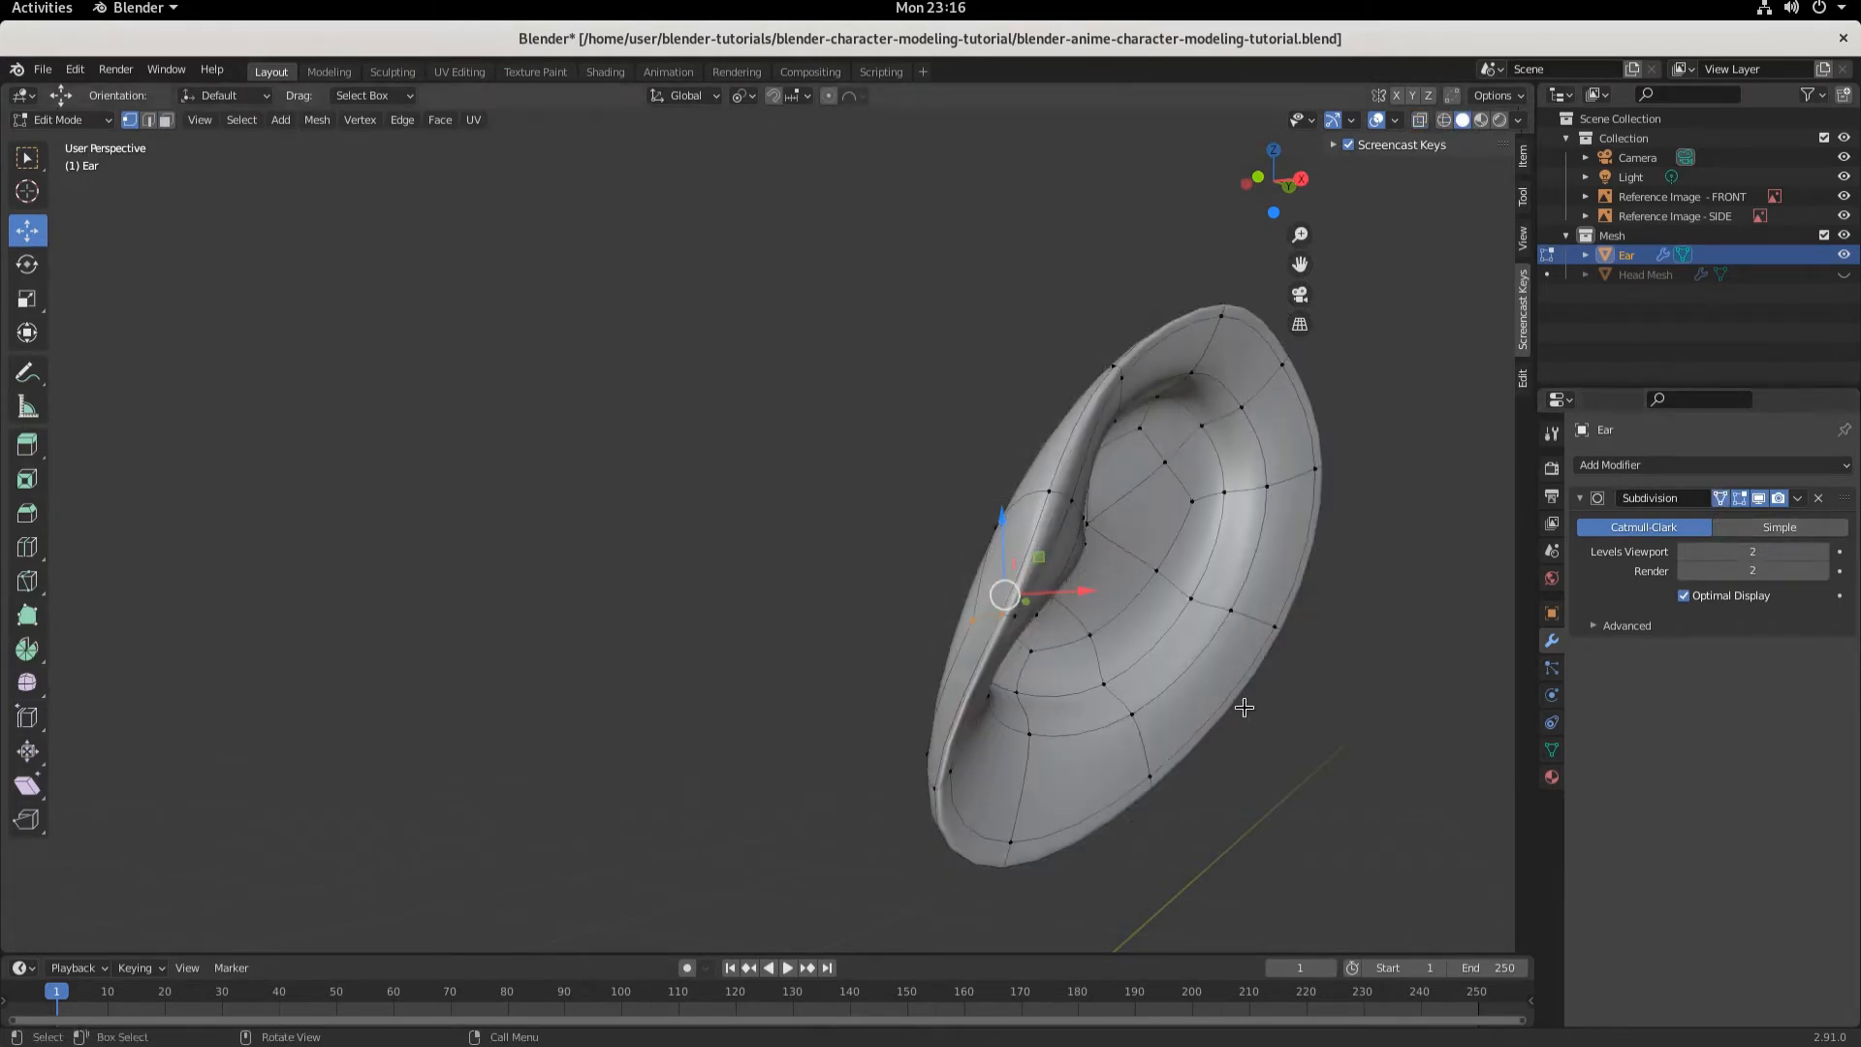
mouse_move(1242, 706)
middle_mouse_down()
mouse_move(1091, 687)
mouse_move(1296, 747)
mouse_move(1215, 722)
middle_mouse_up()
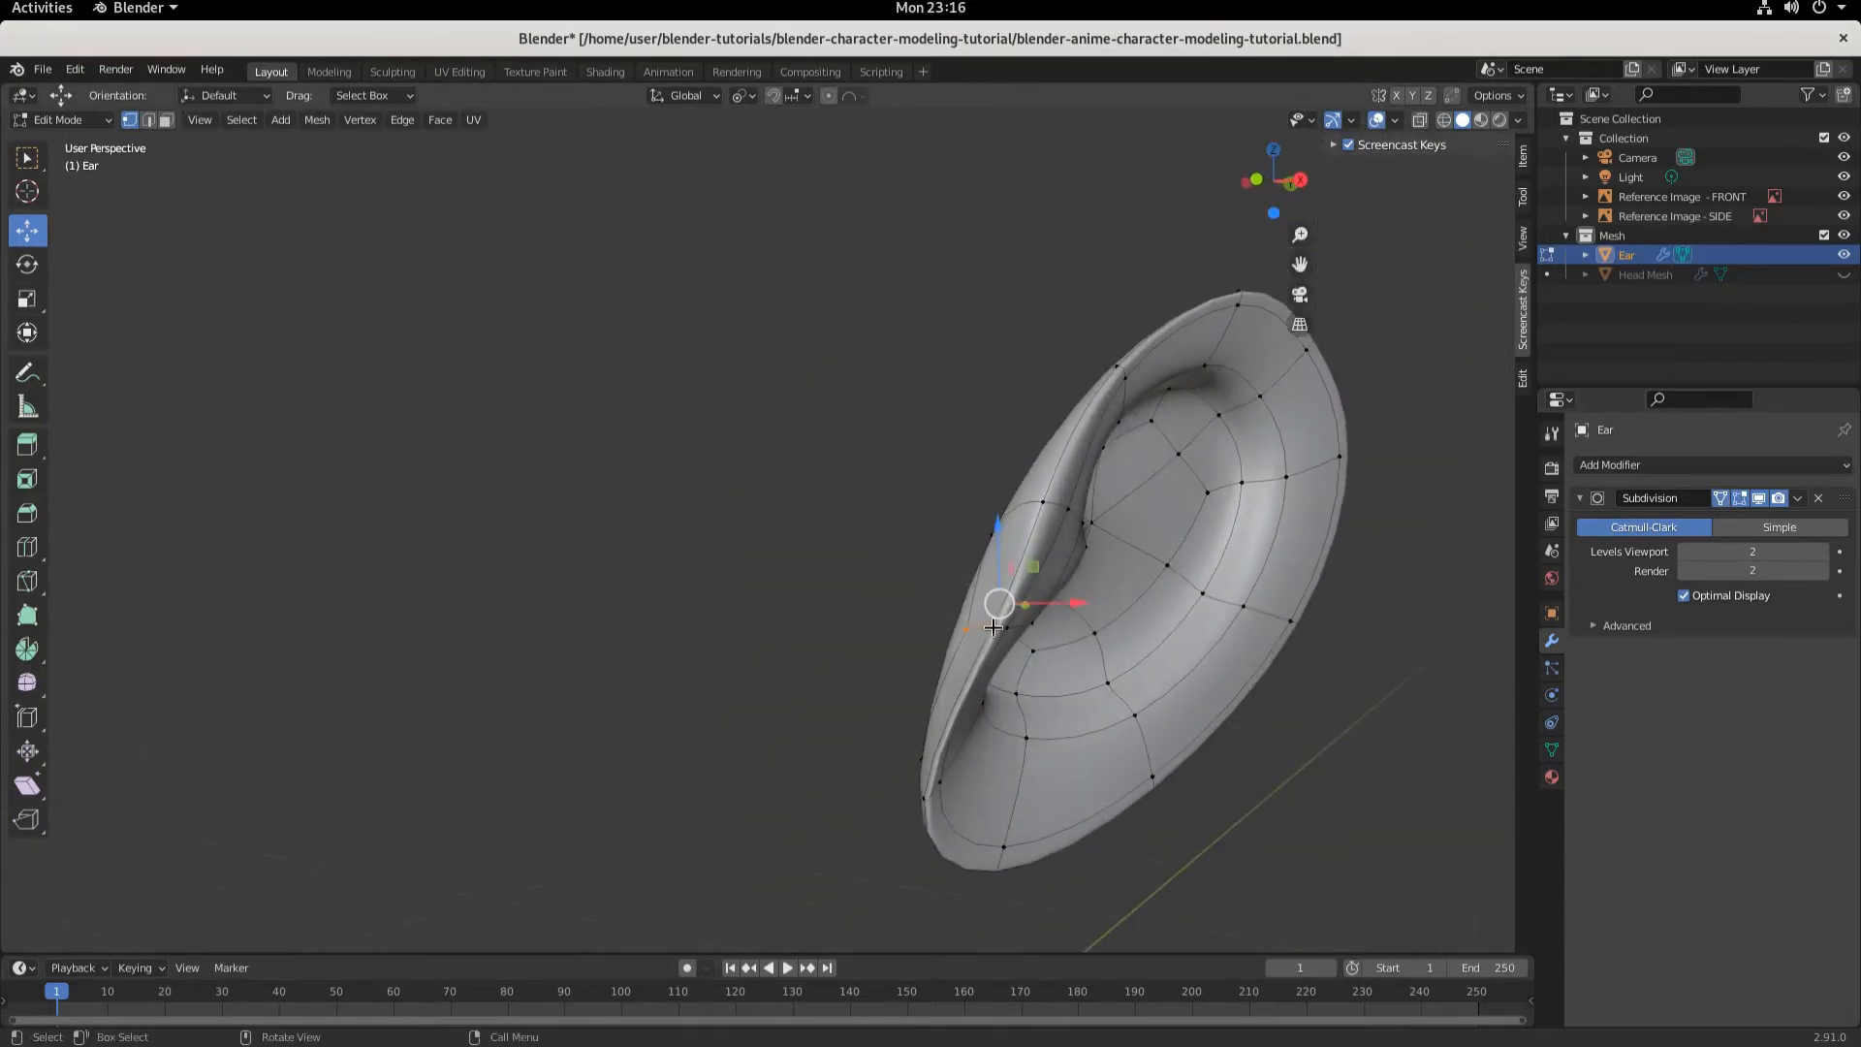
middle_click_drag(999, 781, 1089, 768)
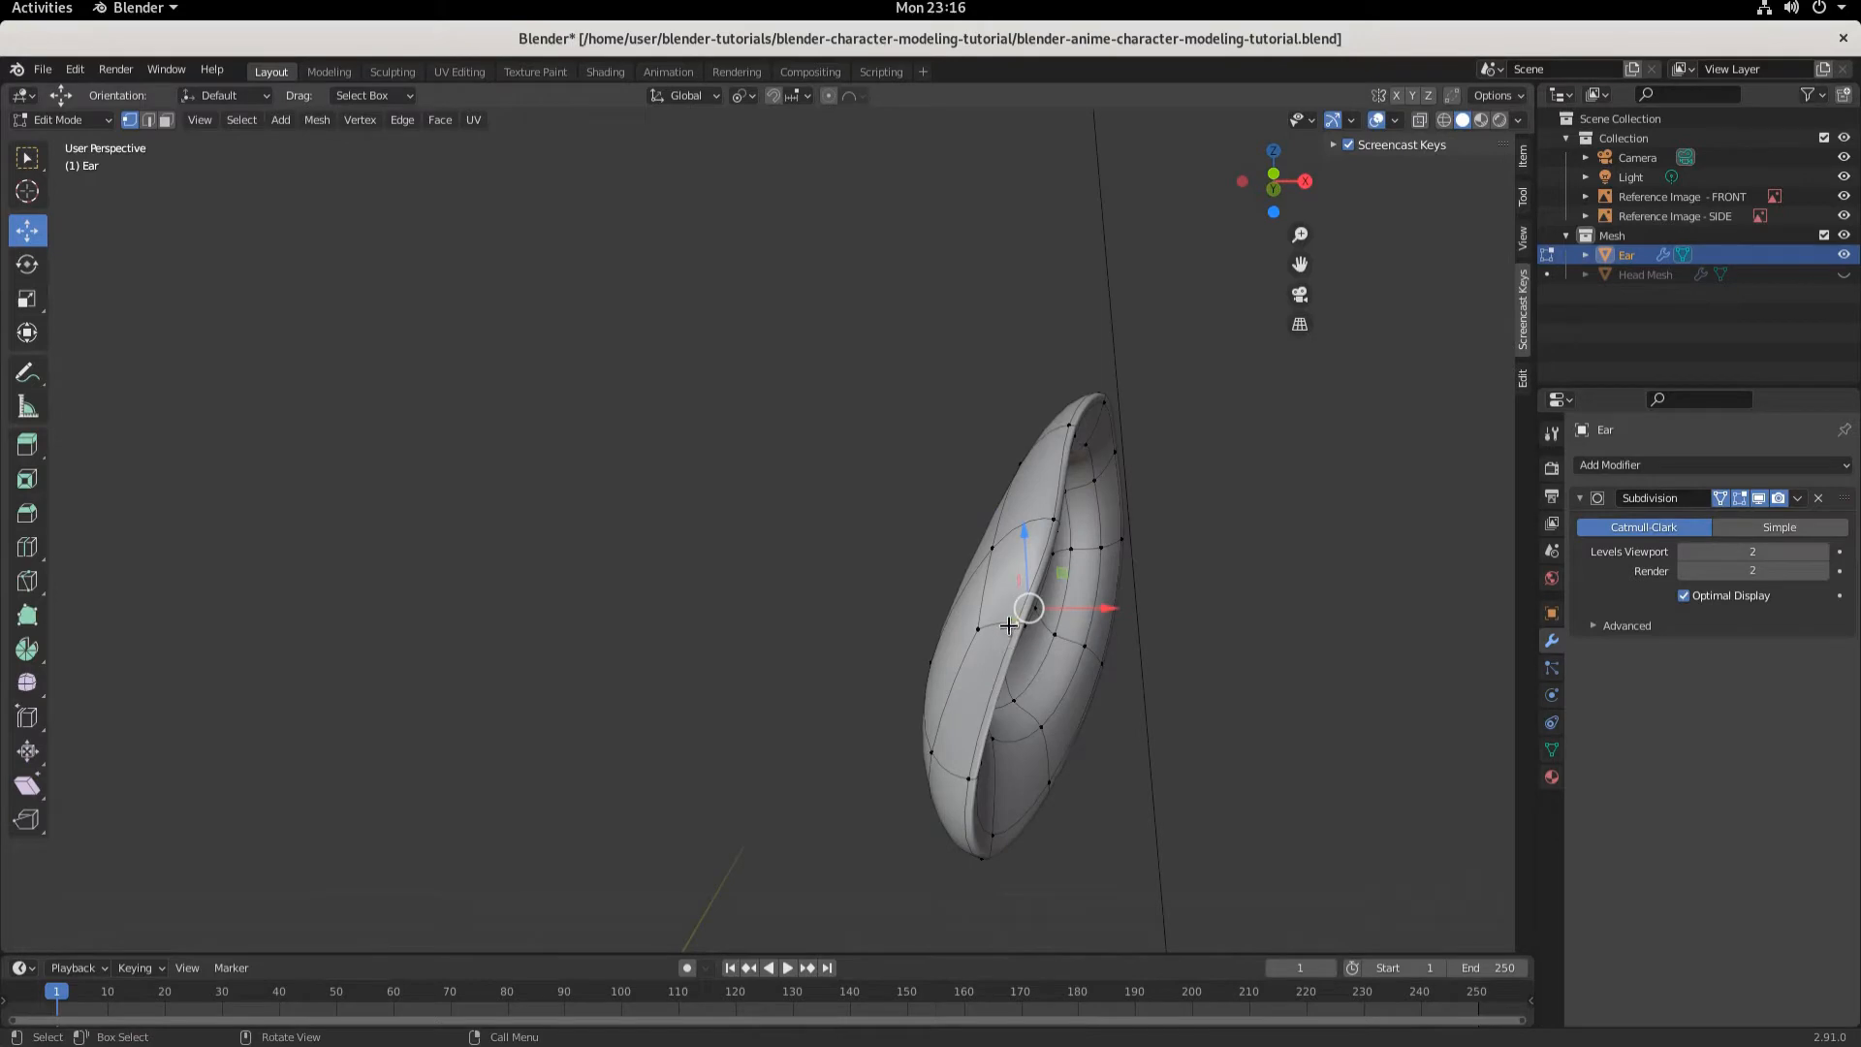
left_click_drag(1110, 615, 1047, 603)
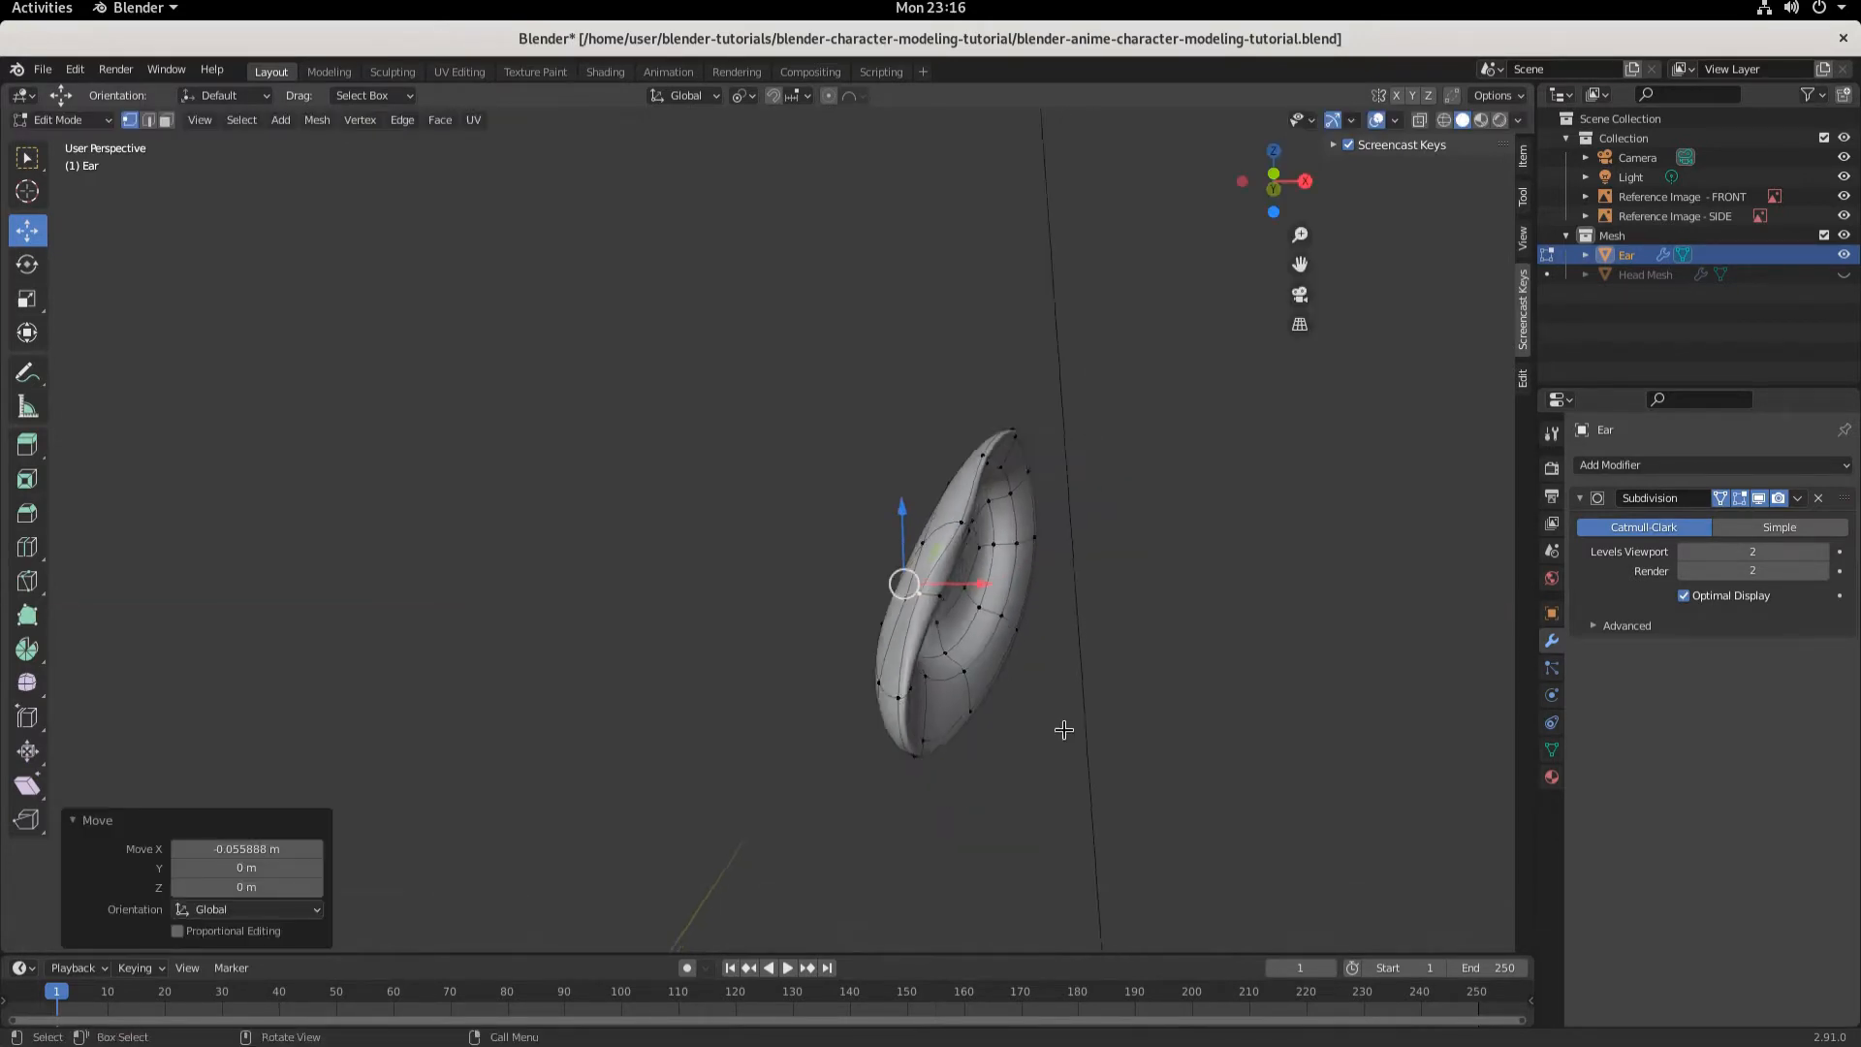
- Select a vertex on the ear's rim and move it about 0.031 m along X
middle_click_drag(1059, 731, 990, 699)
left_click(975, 647)
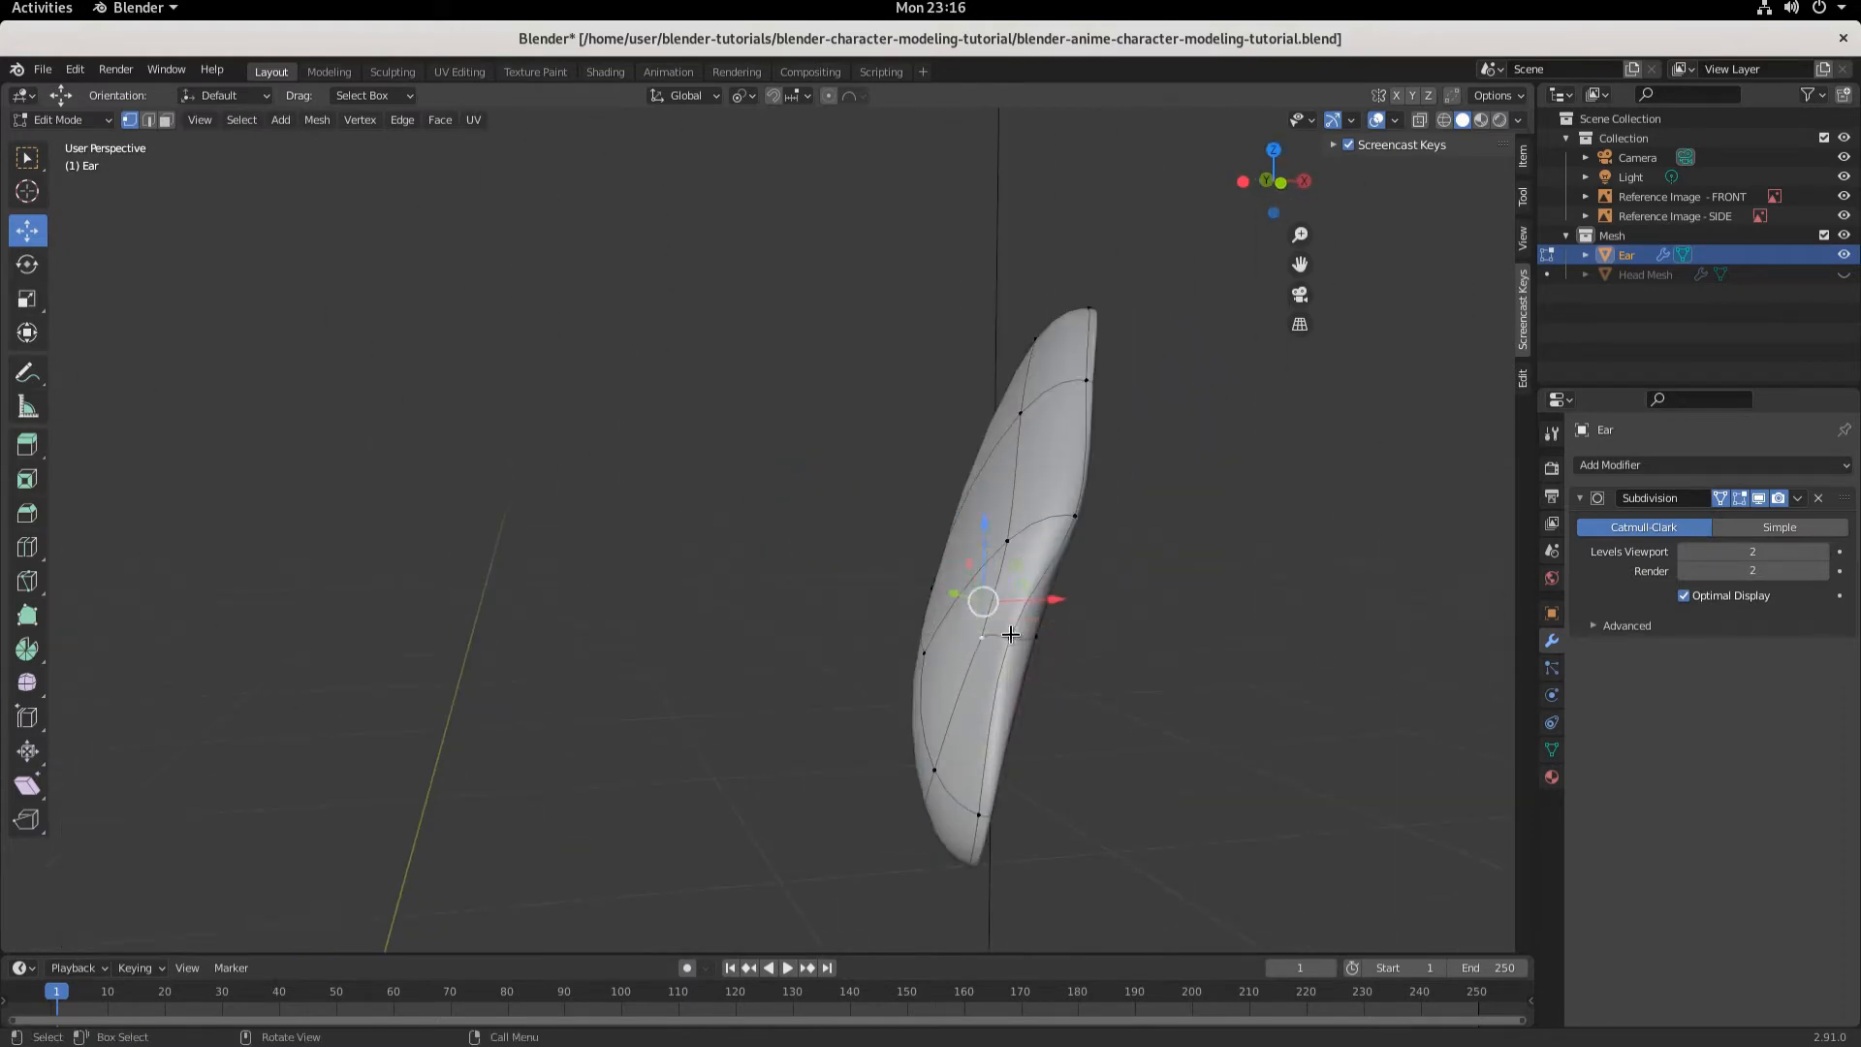
left_click_drag(1040, 600, 1002, 602)
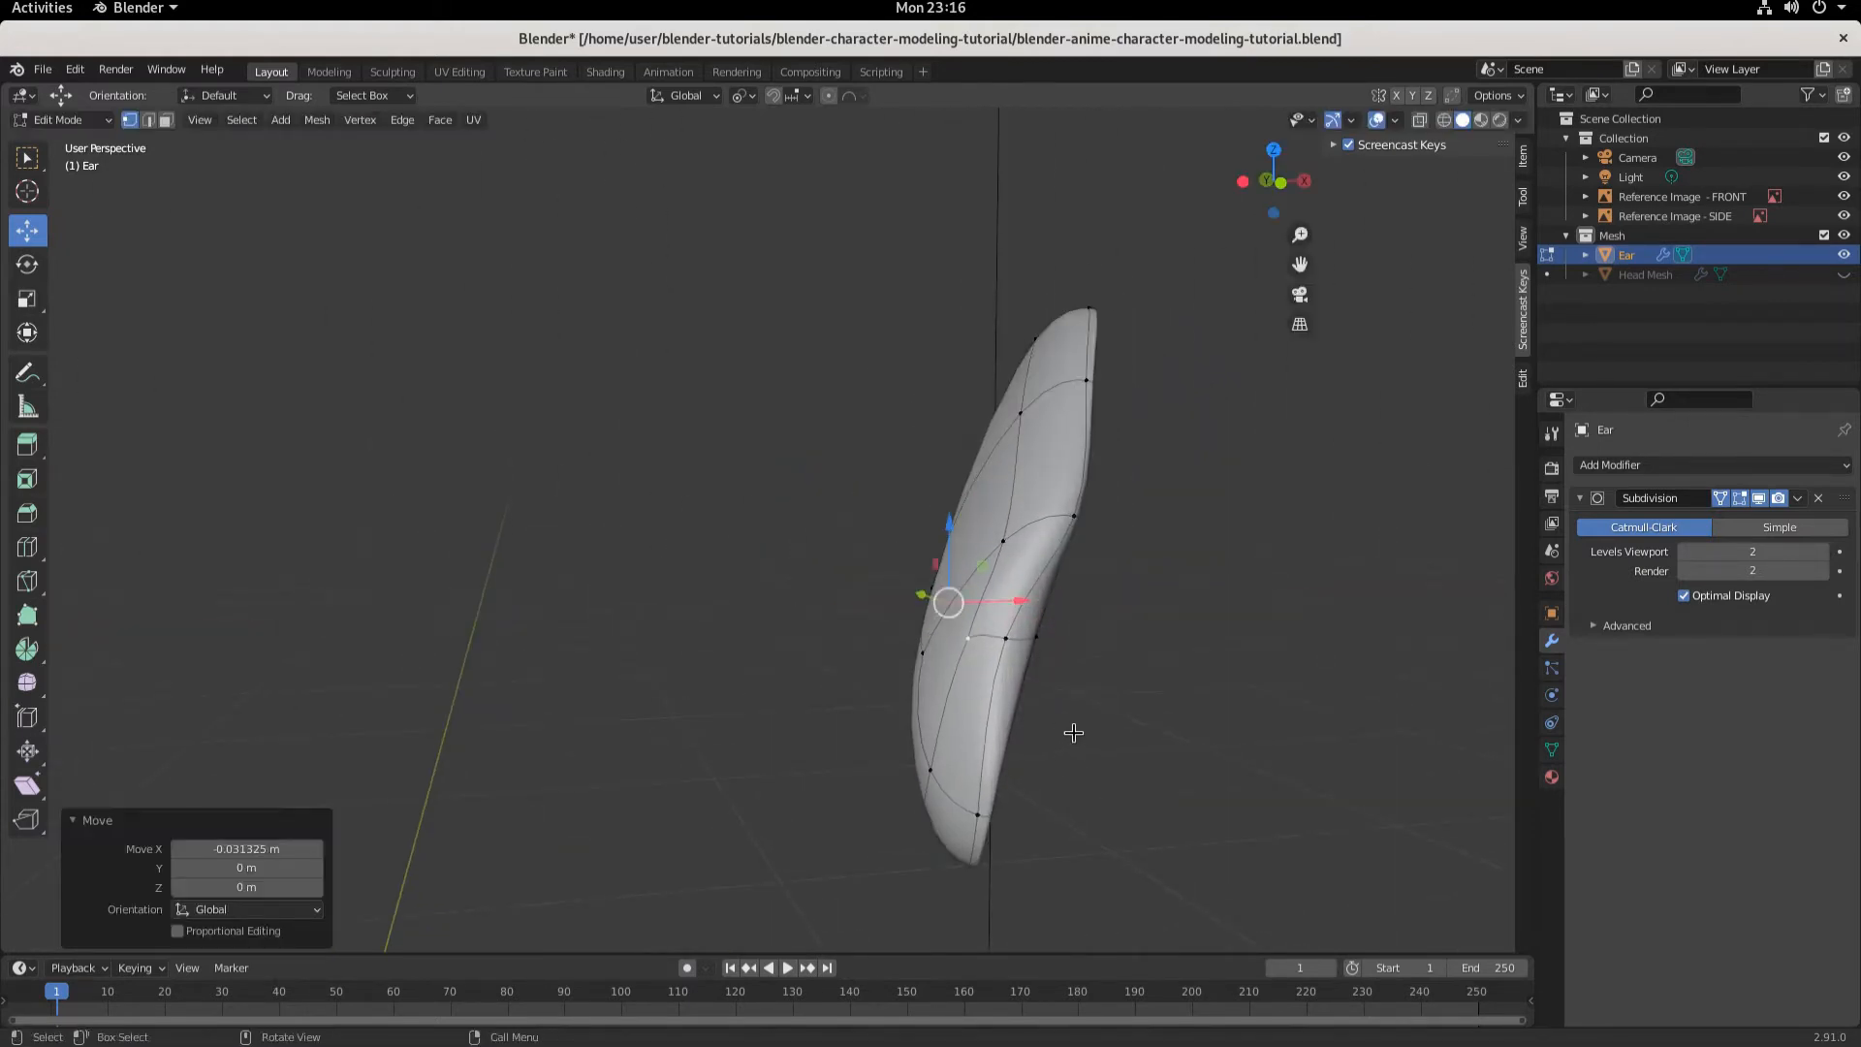
- Select a vertex near the ear's lower front and move it about 0.021 m along X
middle_click_drag(1072, 736, 1005, 654)
middle_click_drag(996, 786, 1027, 722)
left_click(952, 751)
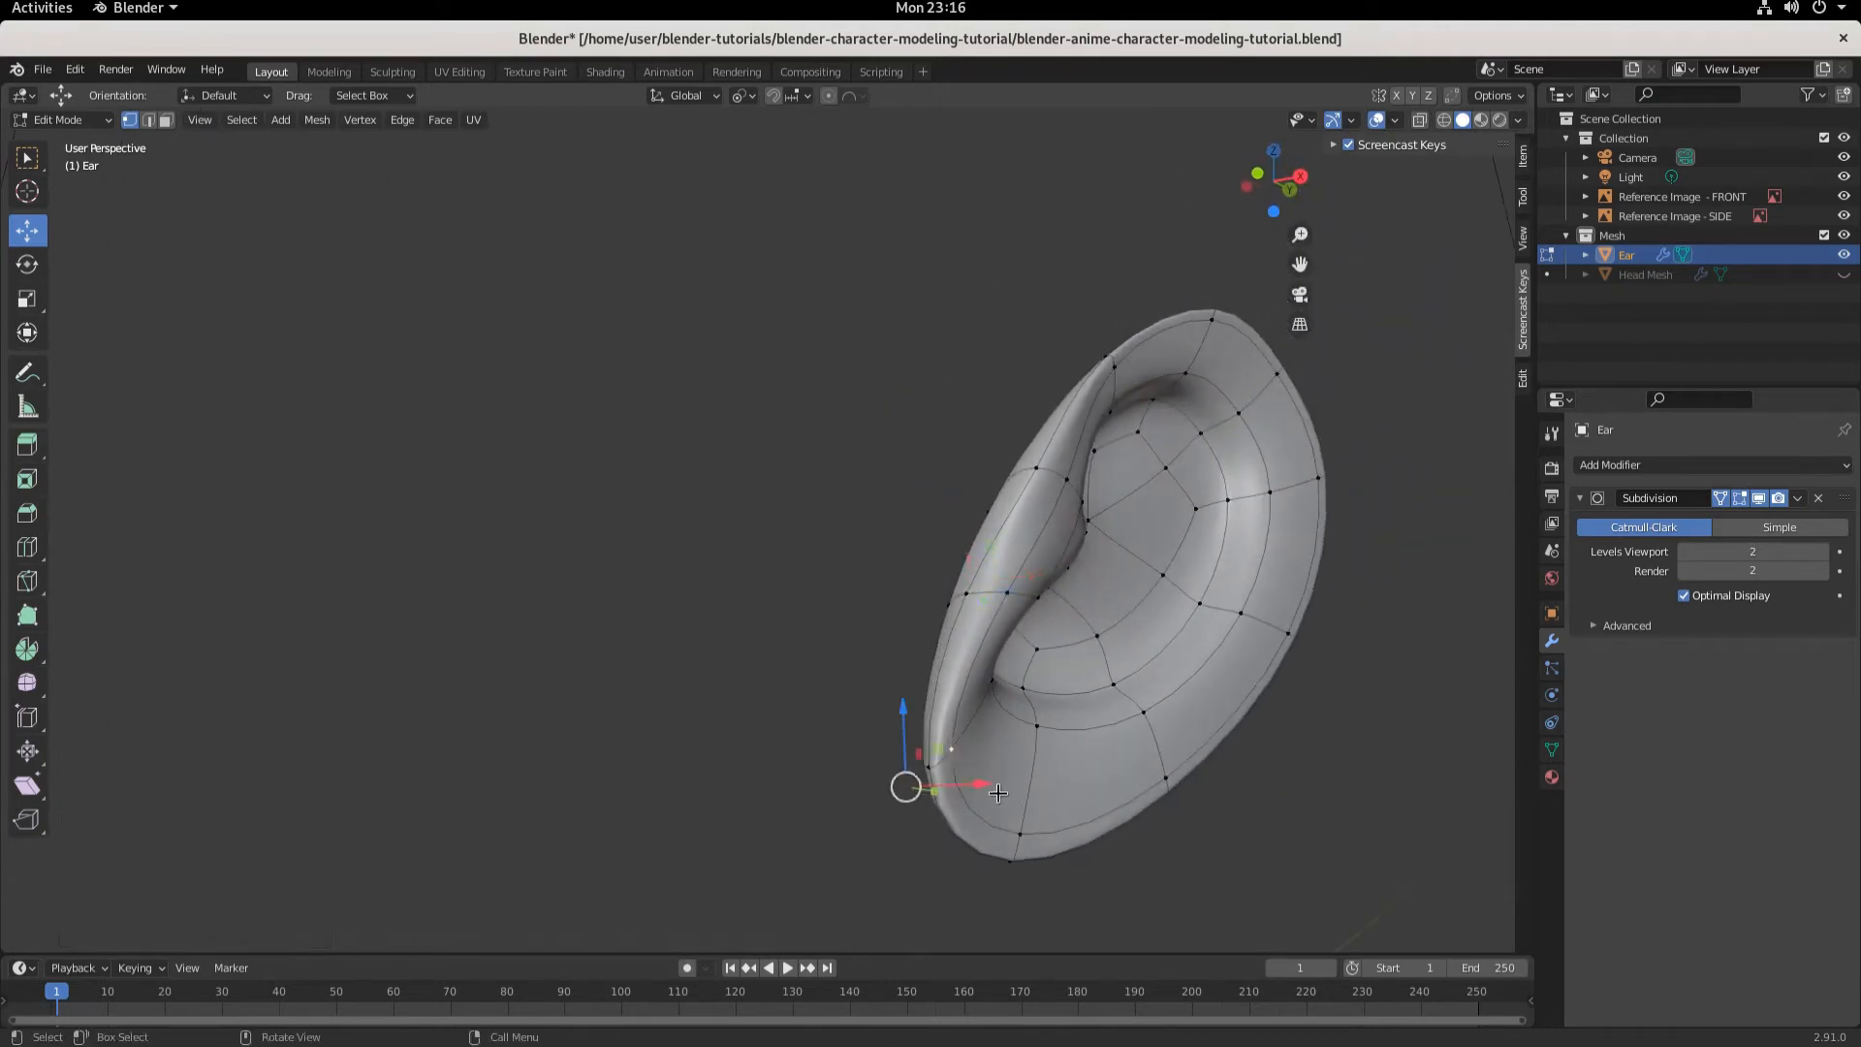
left_click_drag(991, 779, 1025, 810)
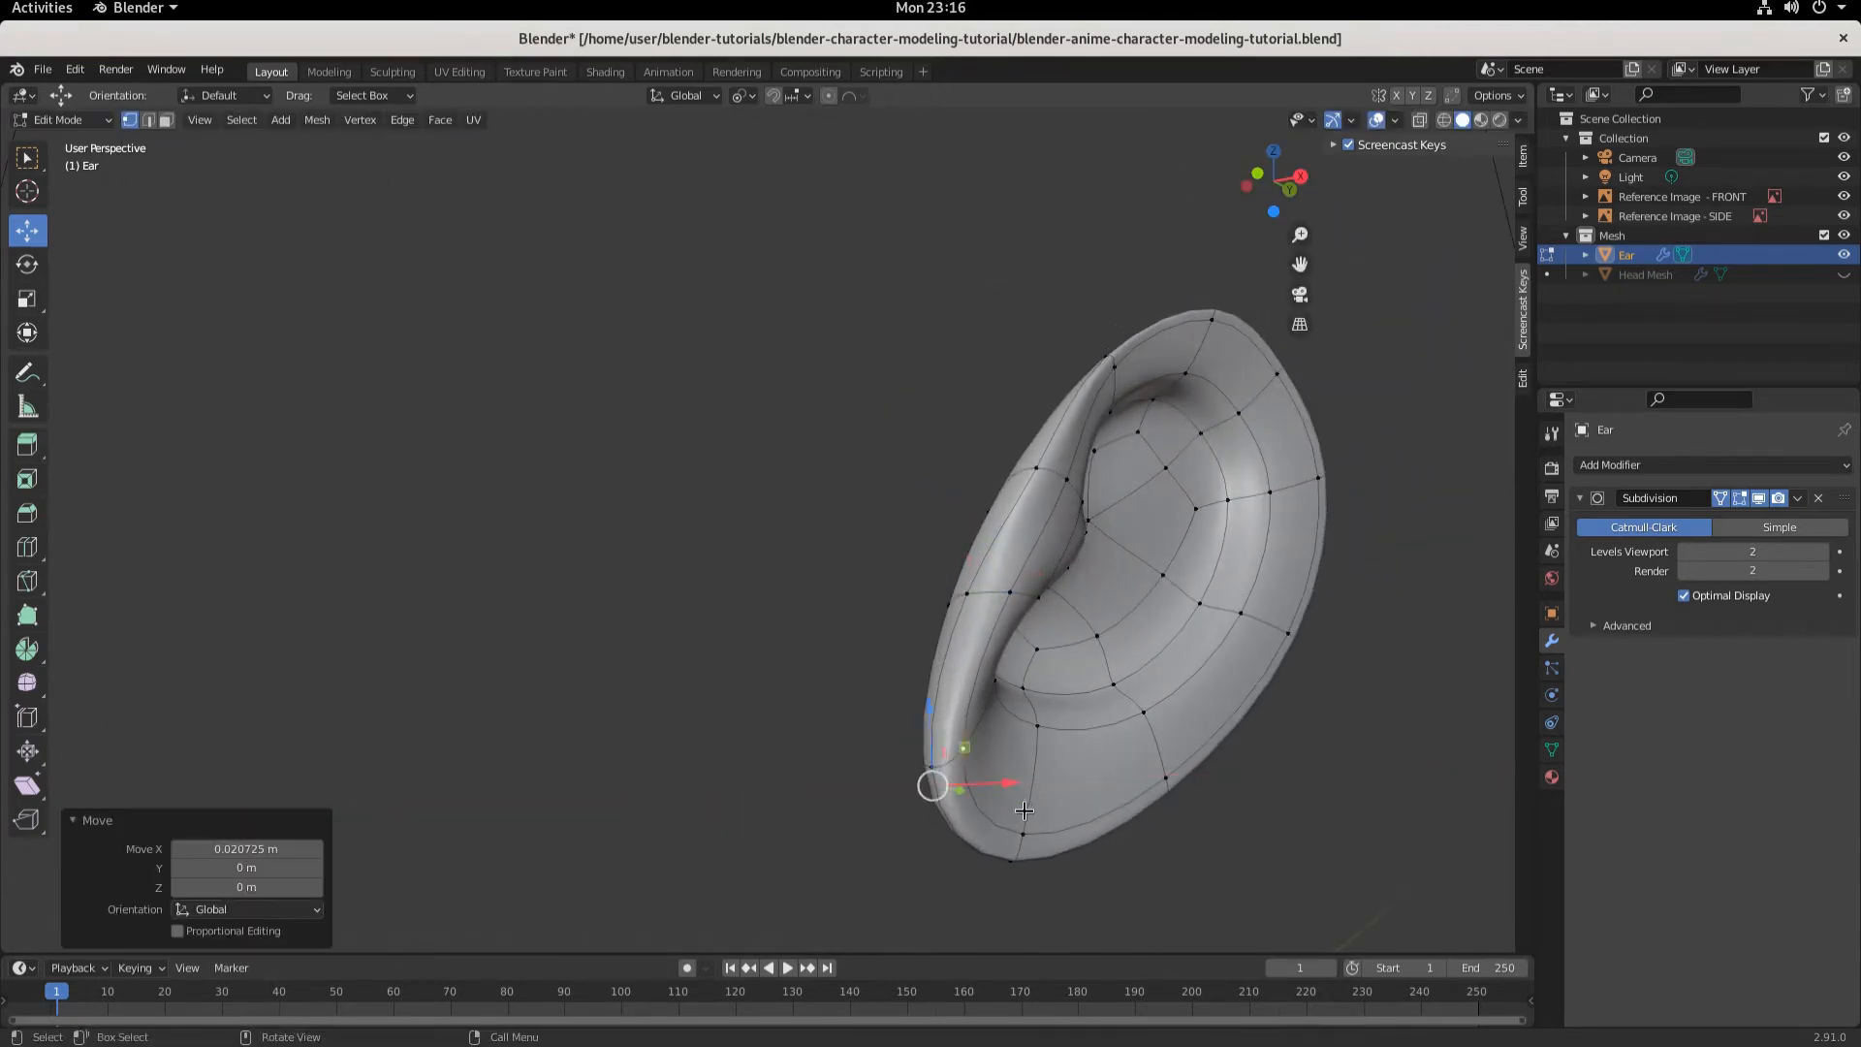
- Select a vertex on the inner fold of the ear and move it about 0.006 m along X
left_click(1029, 831)
left_click_drag(1074, 893, 1077, 862)
scroll(1103, 789, "down", 1)
middle_click_drag(1103, 788, 1028, 644)
left_click(1022, 588)
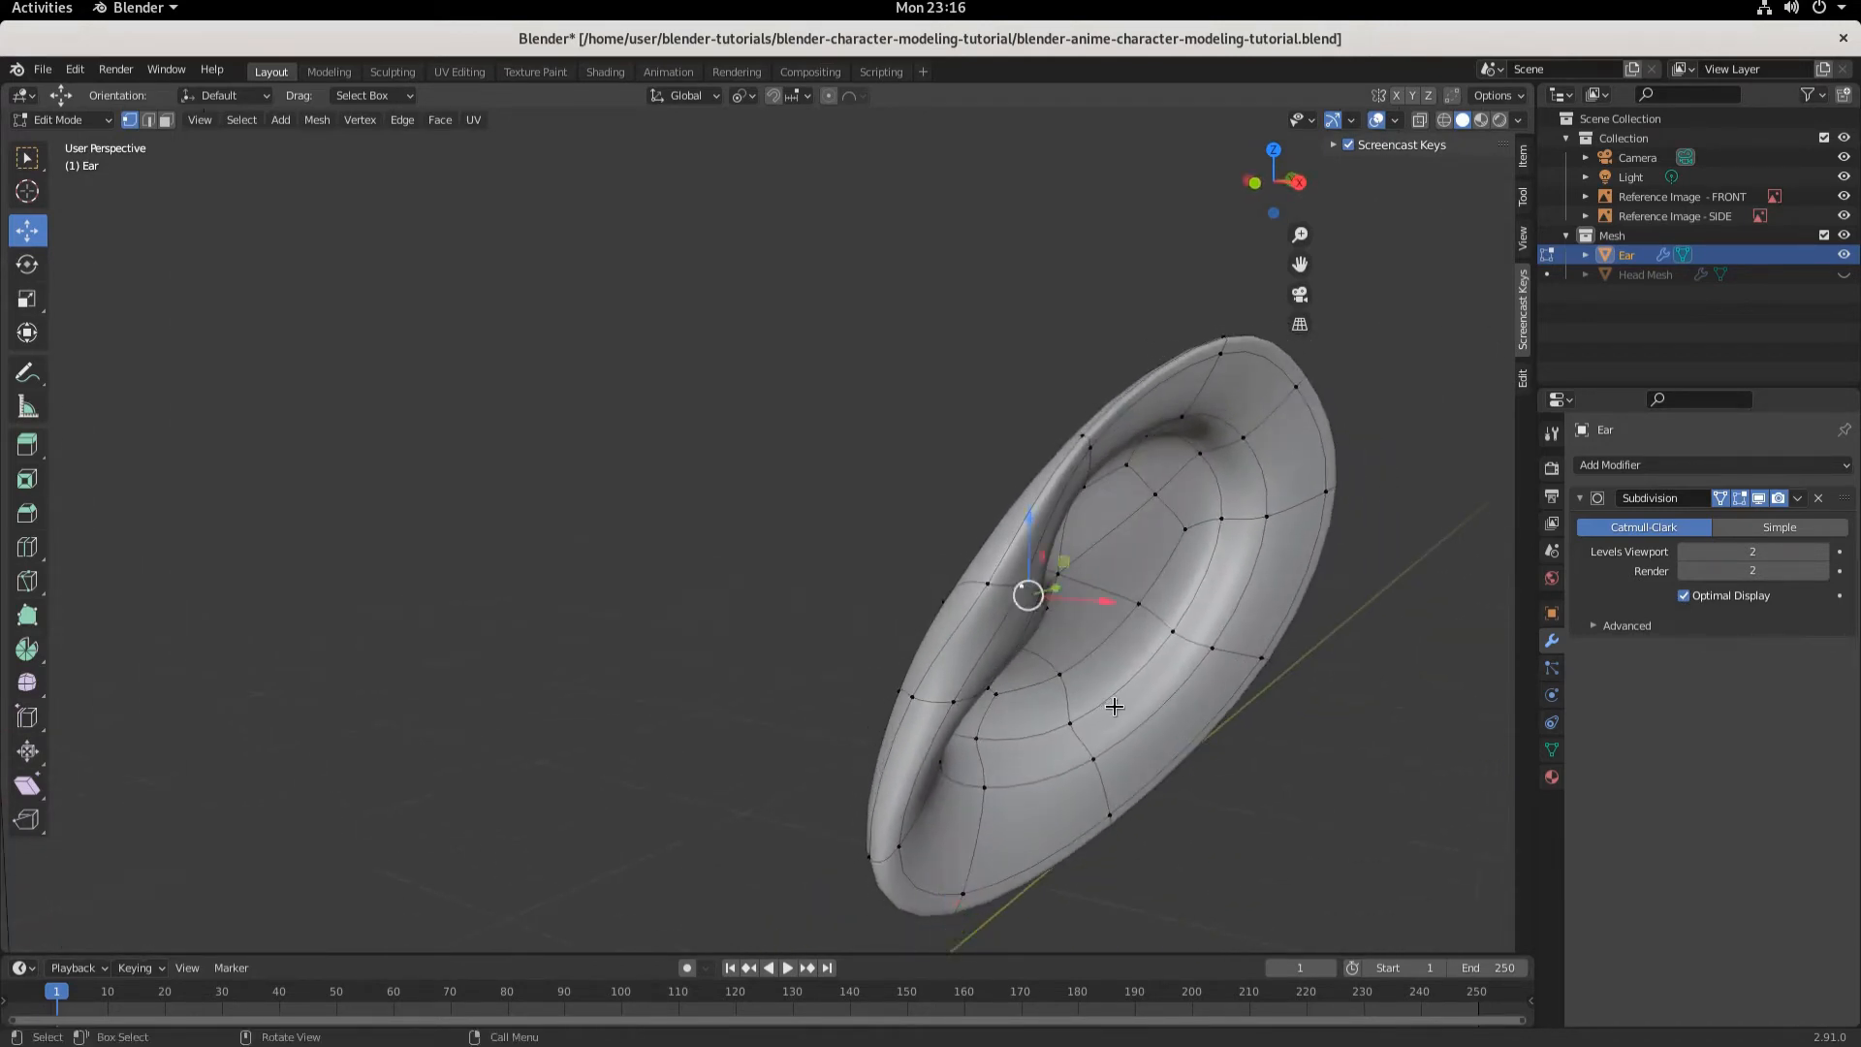
middle_click_drag(1115, 707, 1172, 660)
key("g")
key("x")
left_click(1024, 603)
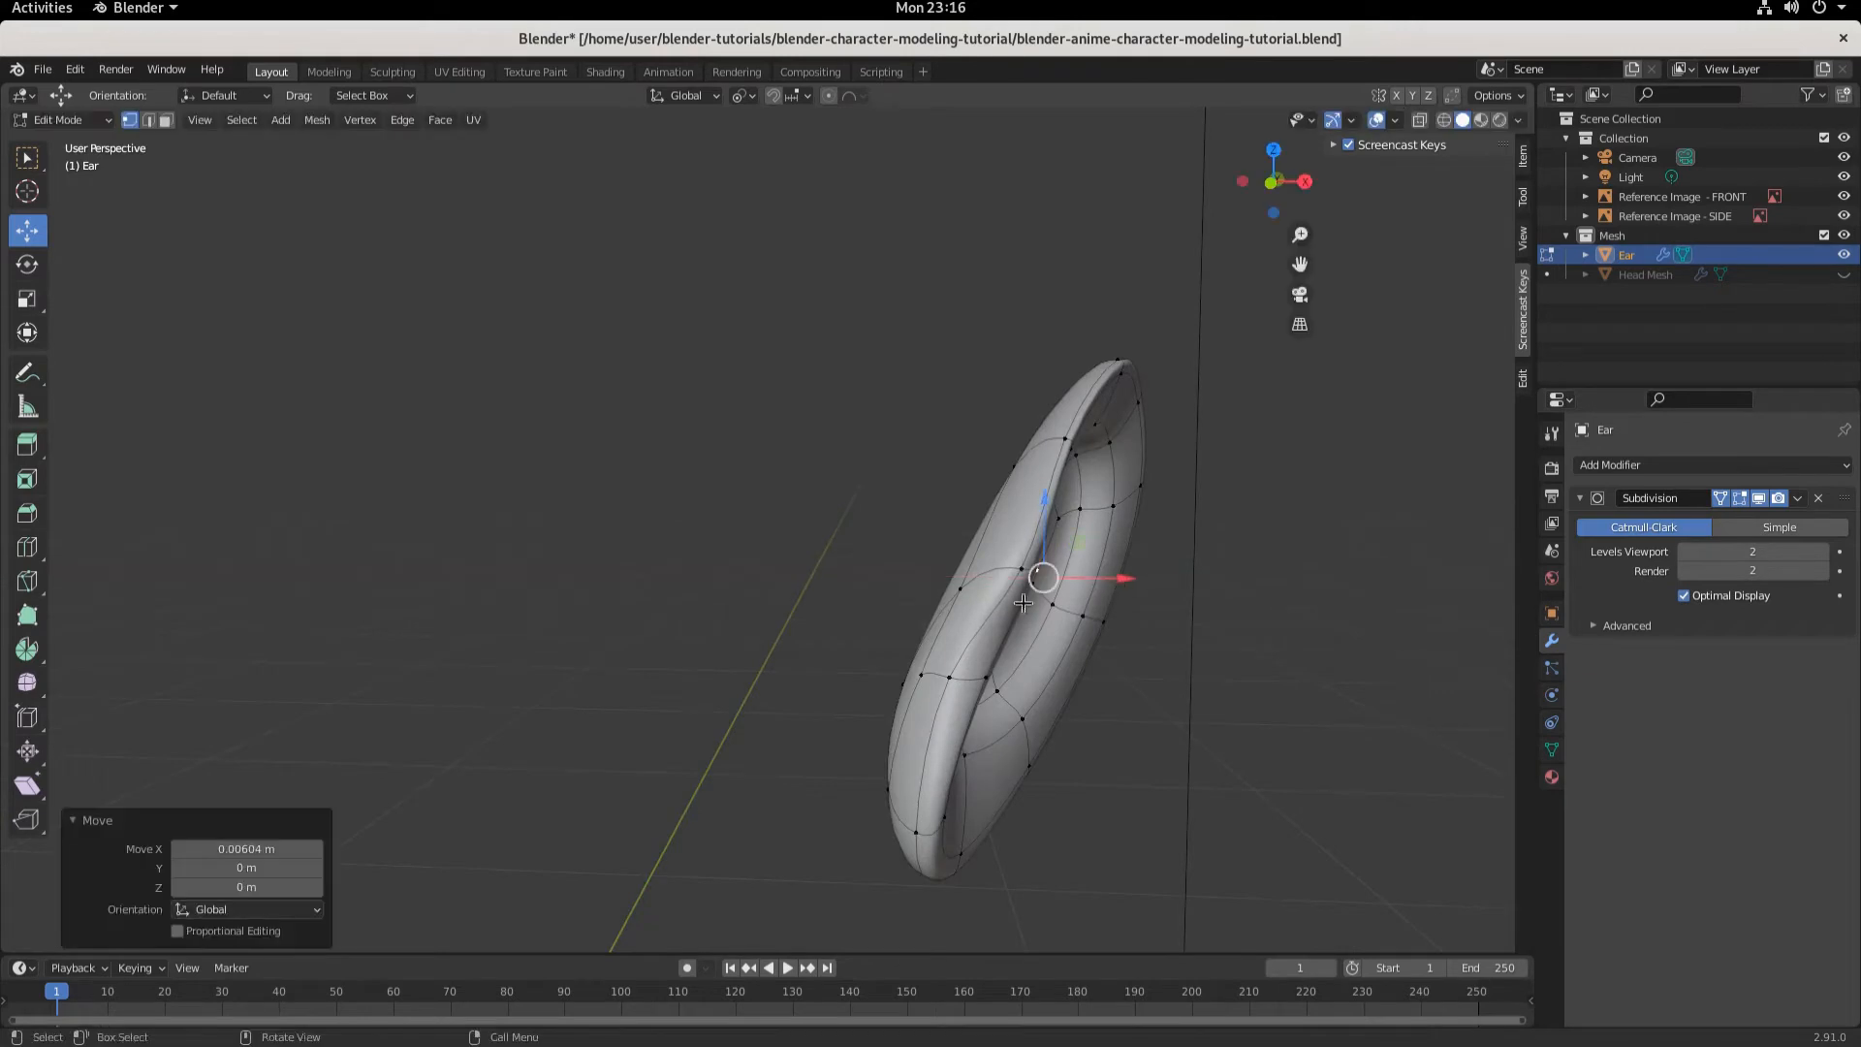
- Move two more inner fold vertices along X, the second one about -0.023 m
left_click(971, 608)
key("g")
key("x")
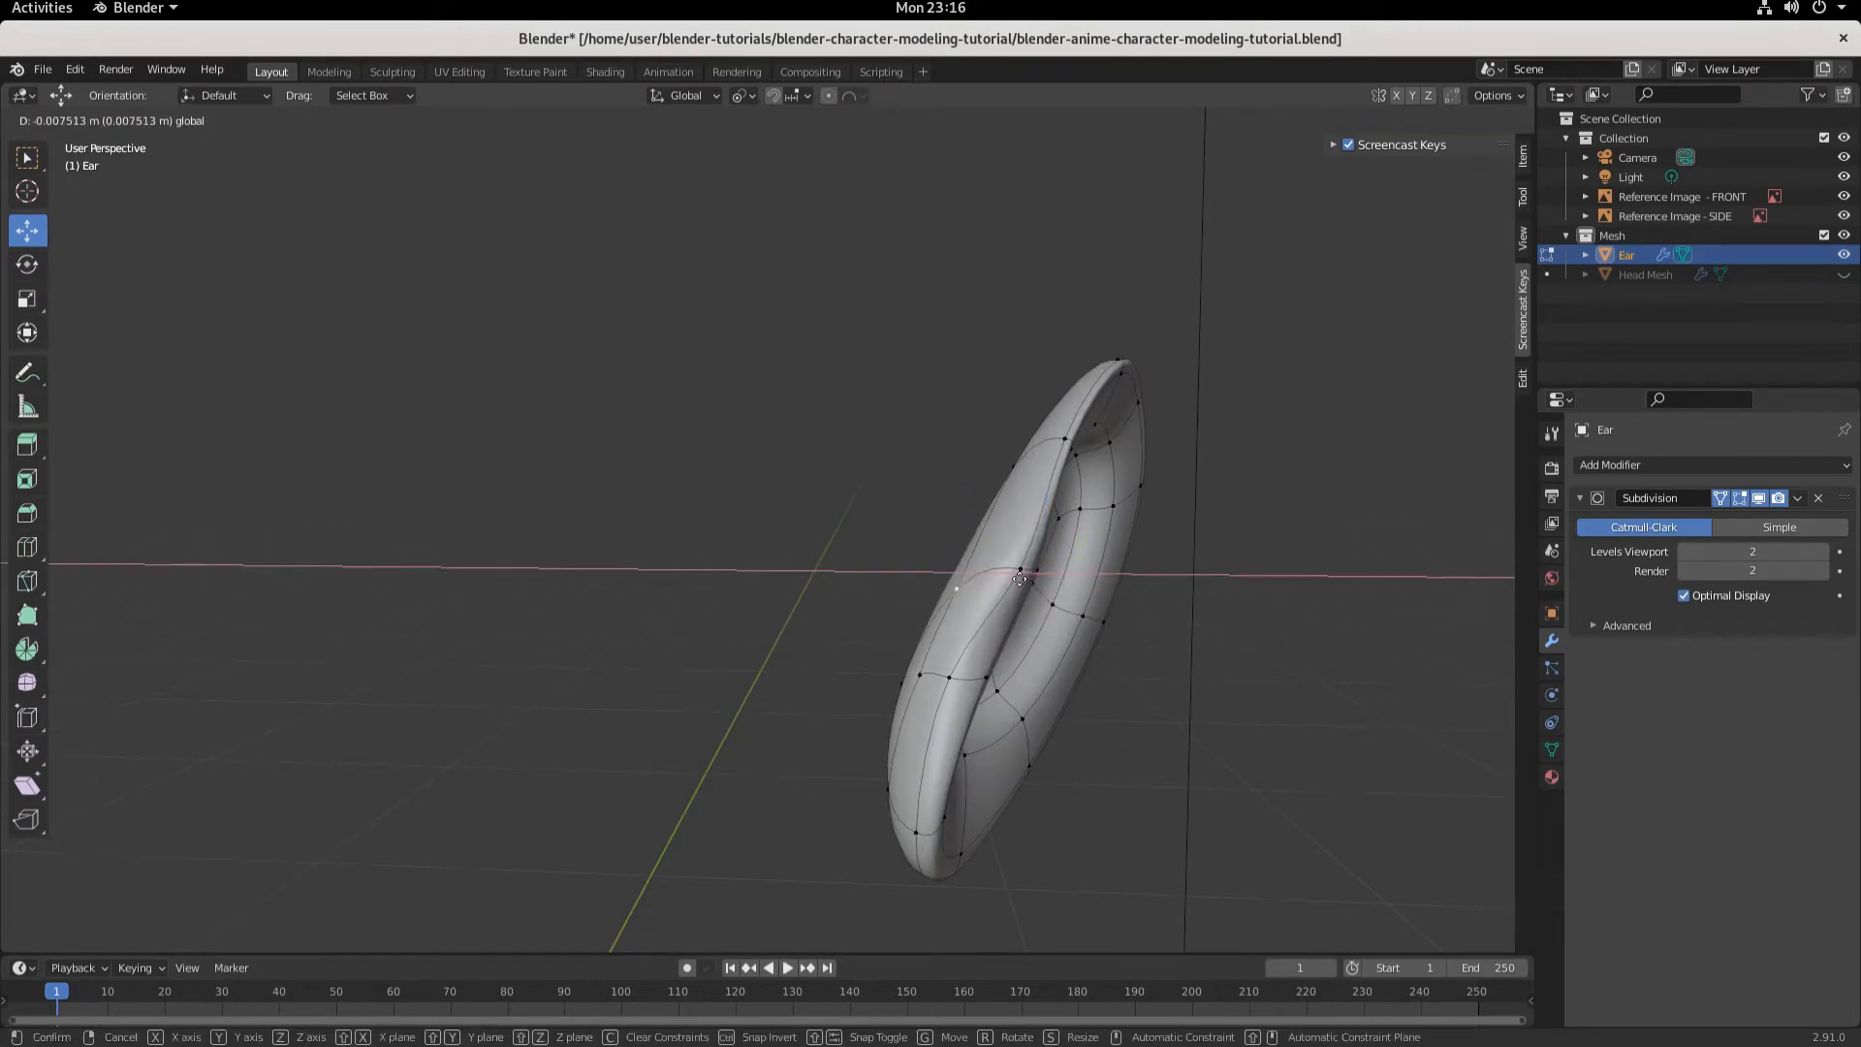
left_click(1023, 578)
left_click(1052, 573)
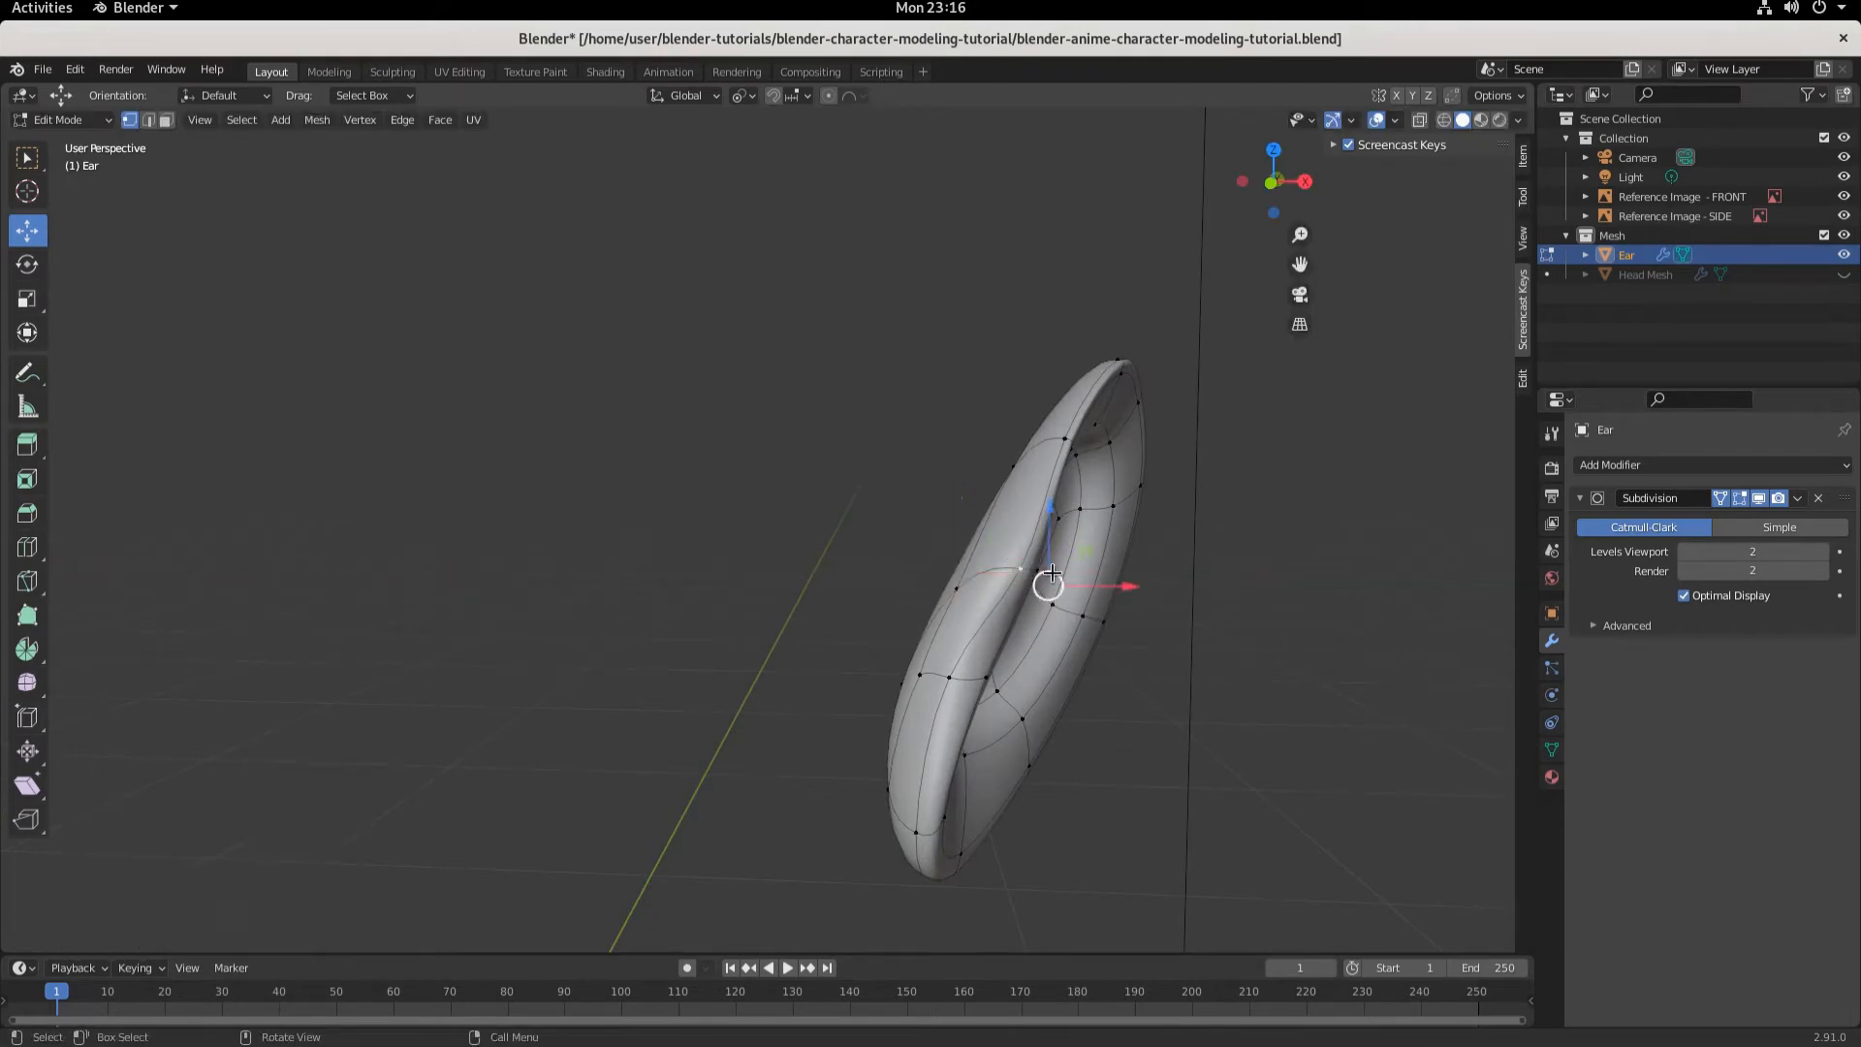
key("g")
key("x")
left_click(1081, 586)
middle_click_drag(1082, 586, 1138, 606)
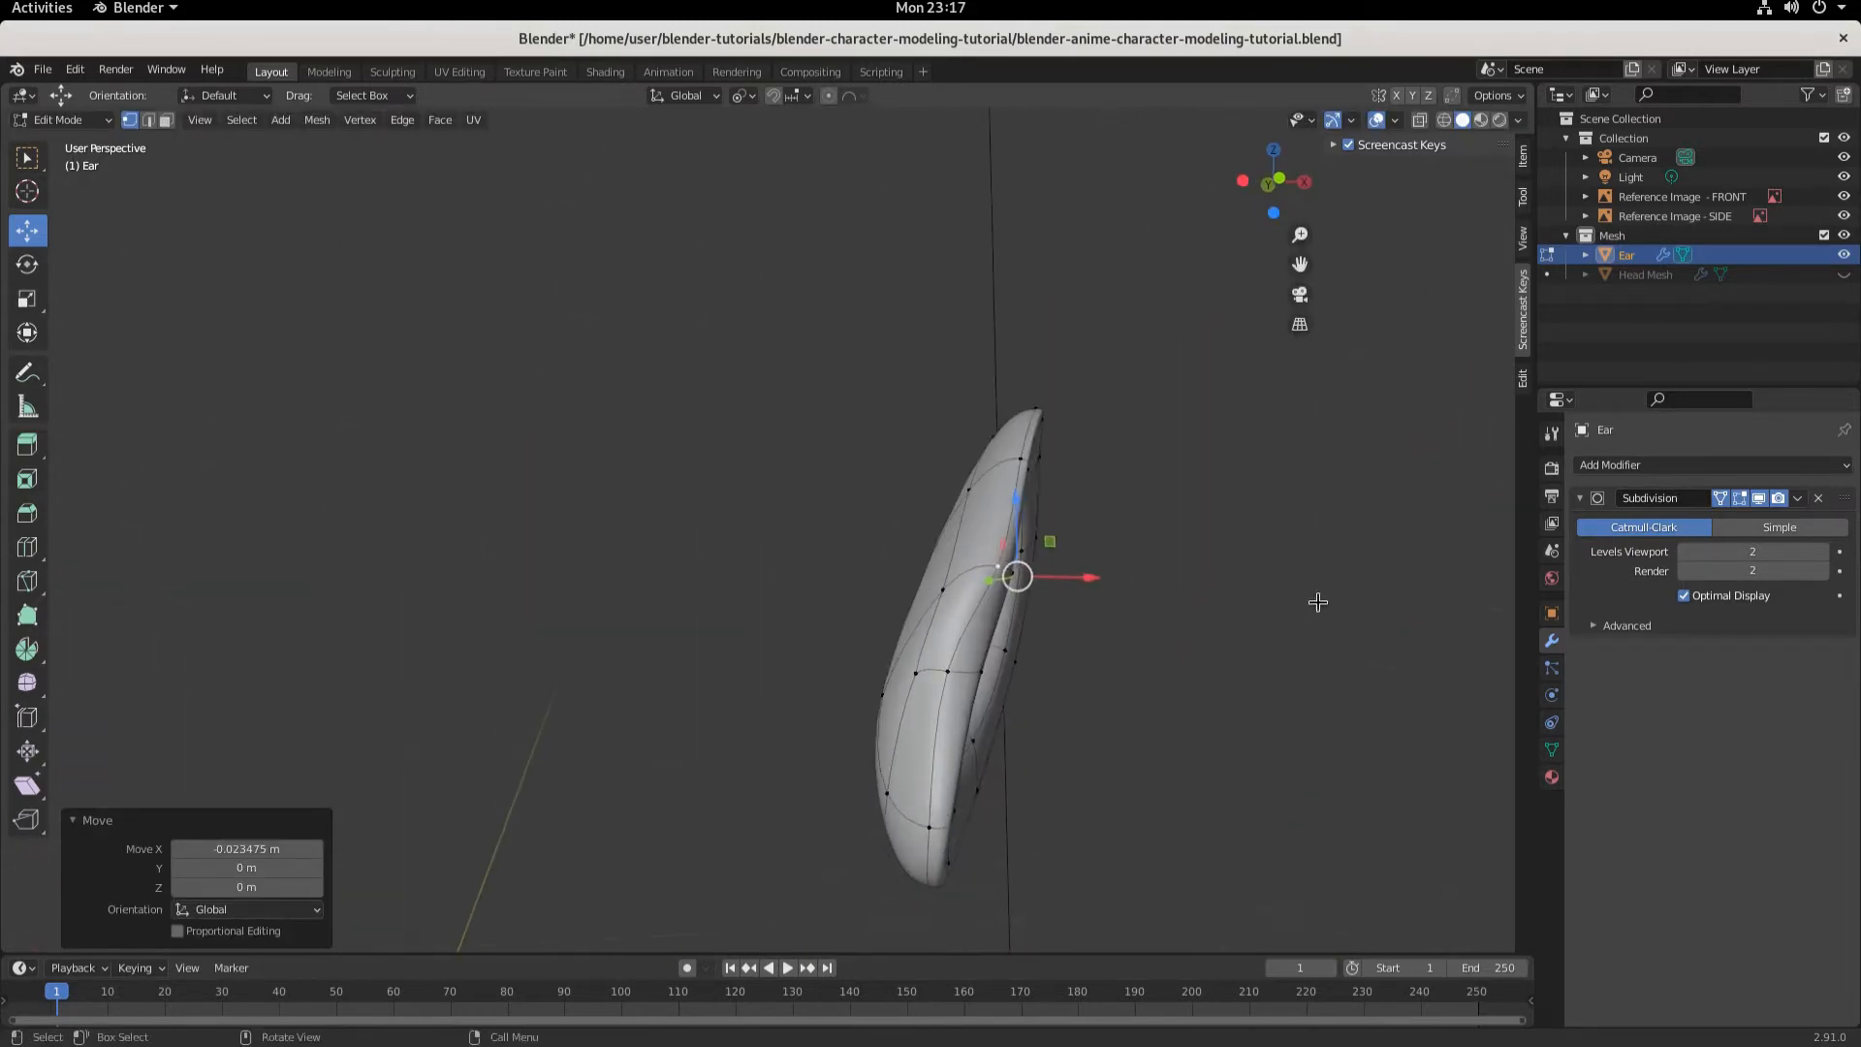
- Show the Head Mesh again in the viewport
middle_click_drag(1317, 598, 1279, 567)
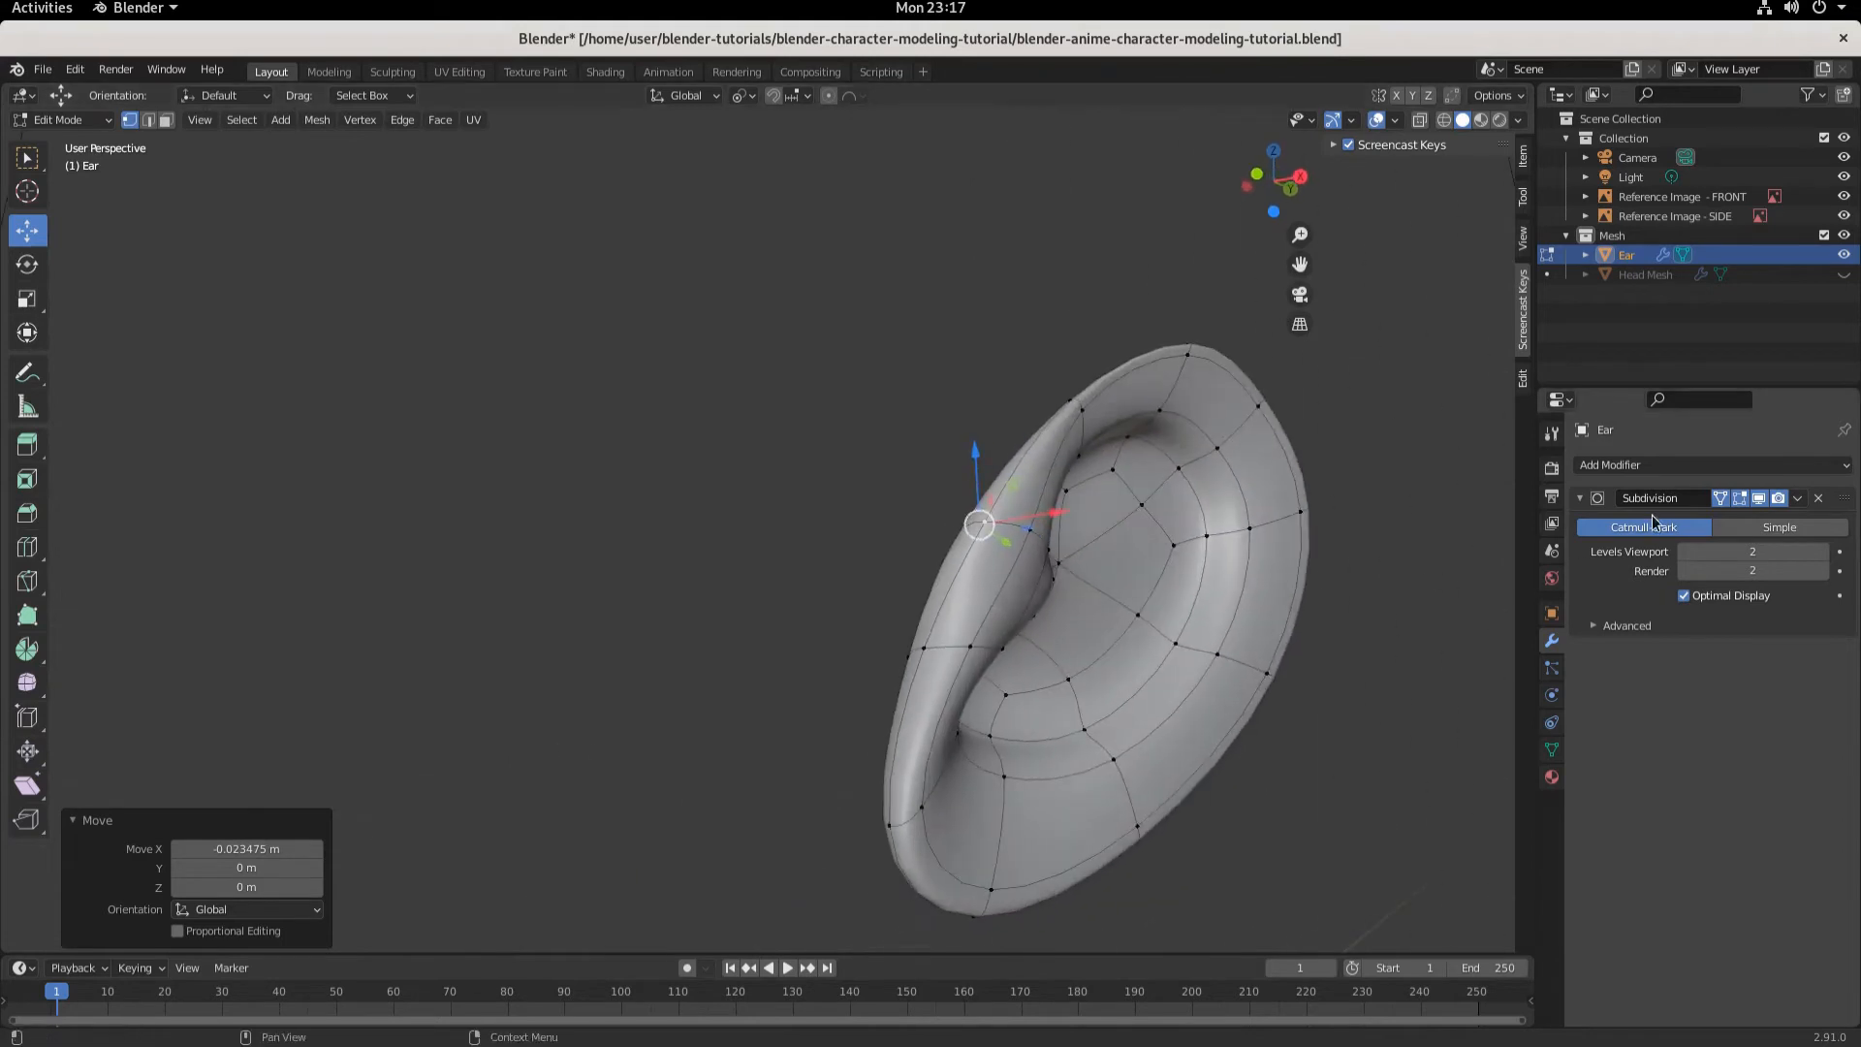
left_click(1720, 498)
left_click(1720, 499)
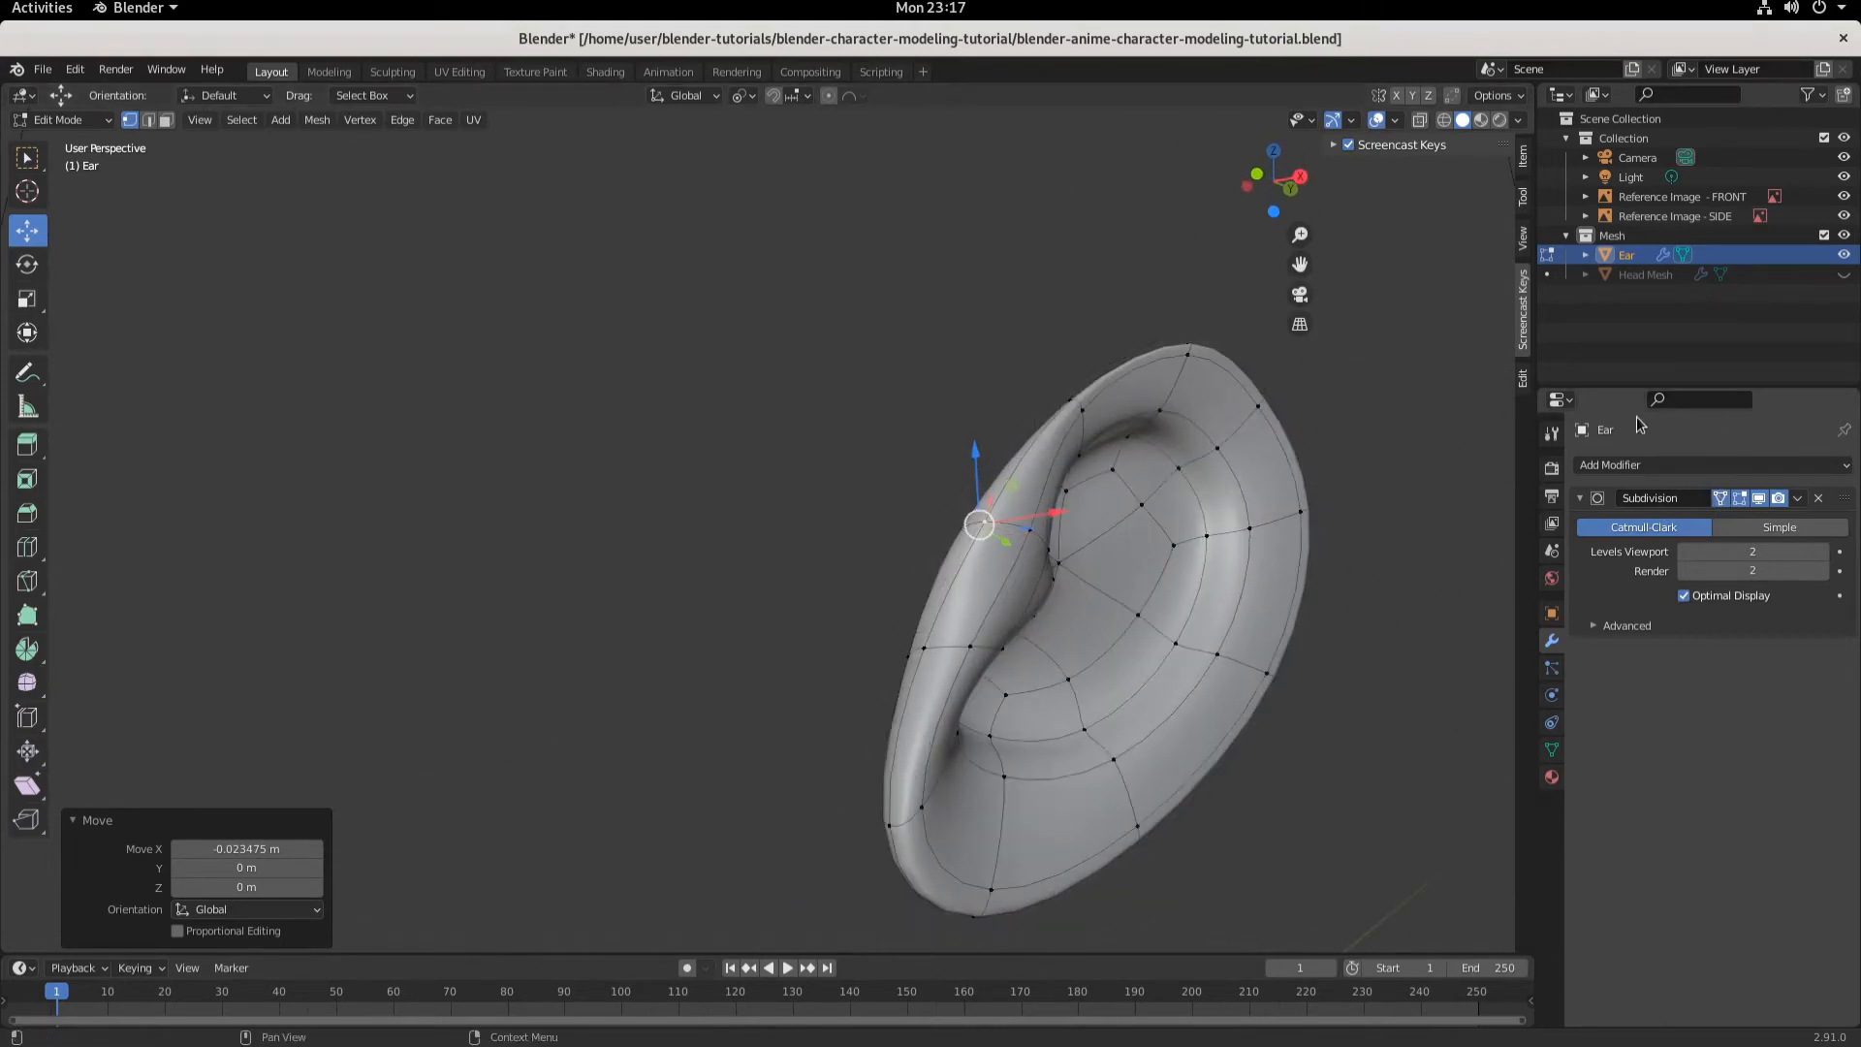
left_click(1843, 274)
- In front view with X-ray, move the ear's top vertices about 0.017 m along X and 0.009 m up, then a rim vertex about 0.015 m along X
middle_click_drag(1189, 700, 1159, 810)
scroll(914, 802, "down", 3)
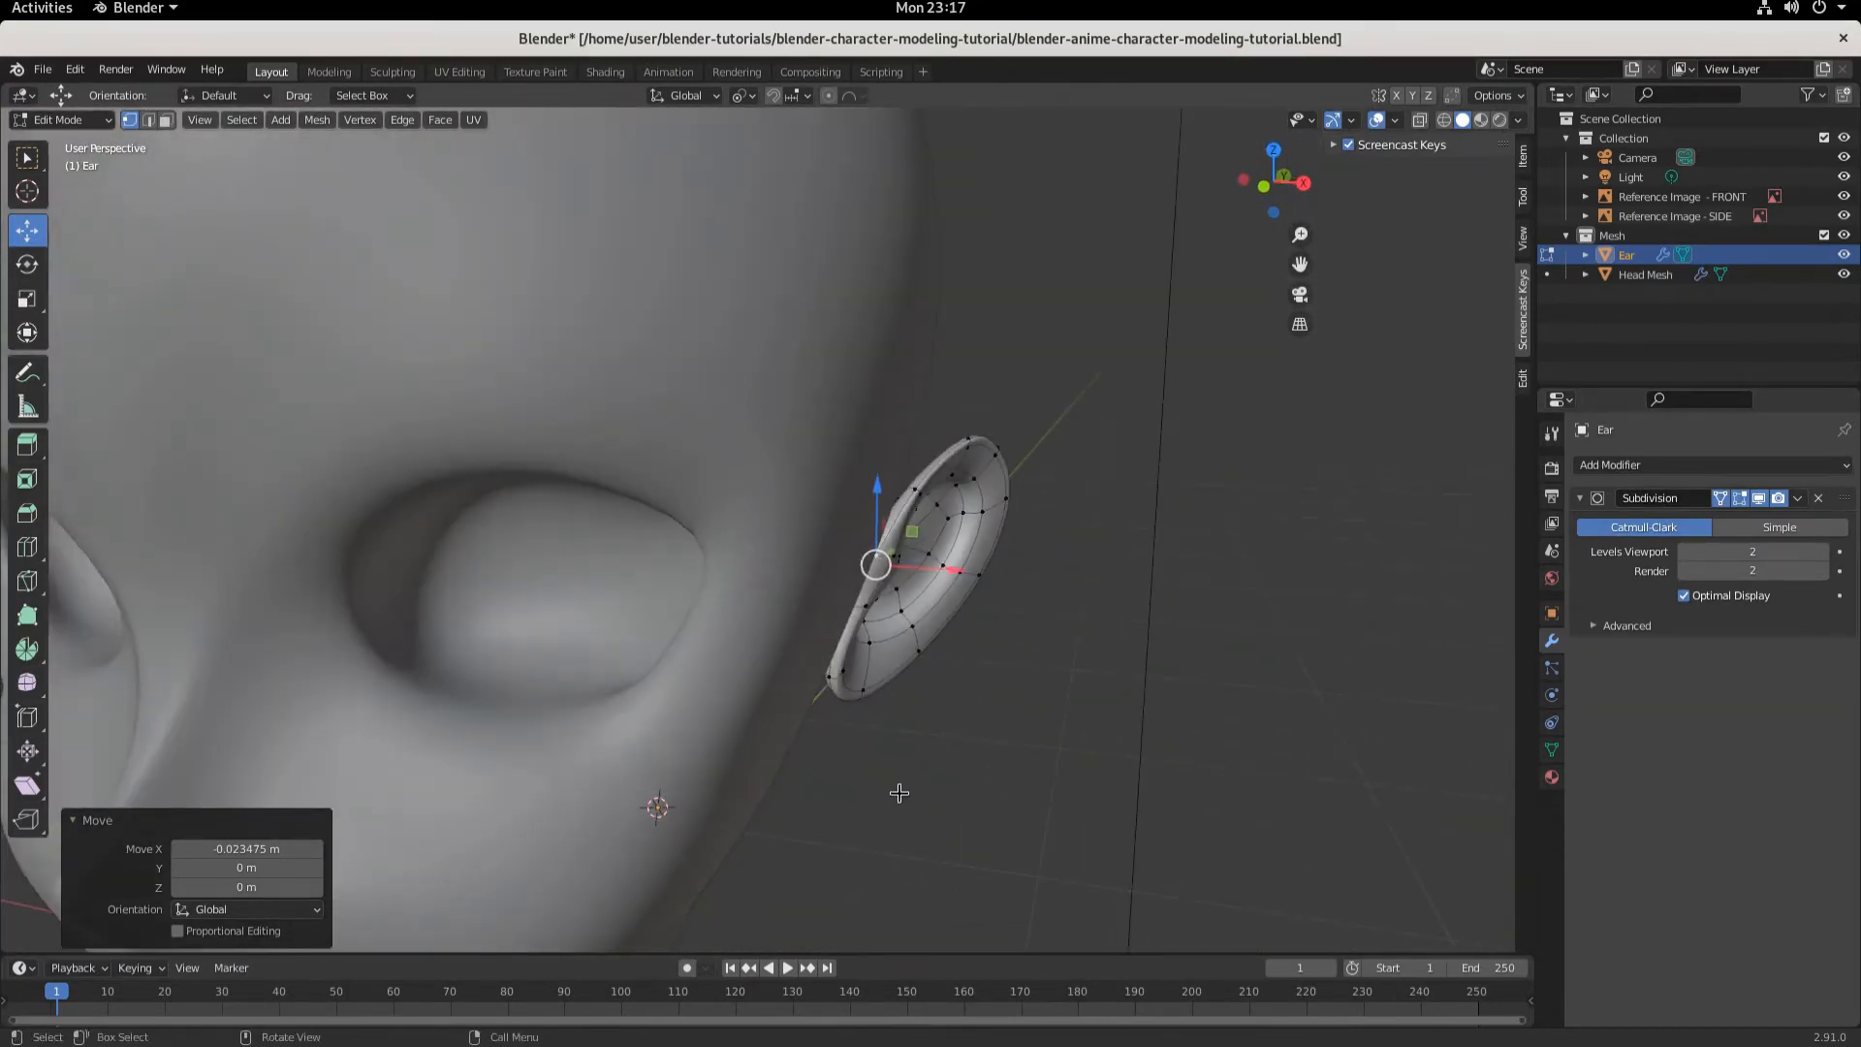
scroll(915, 587, "up", 1)
key("KP_1")
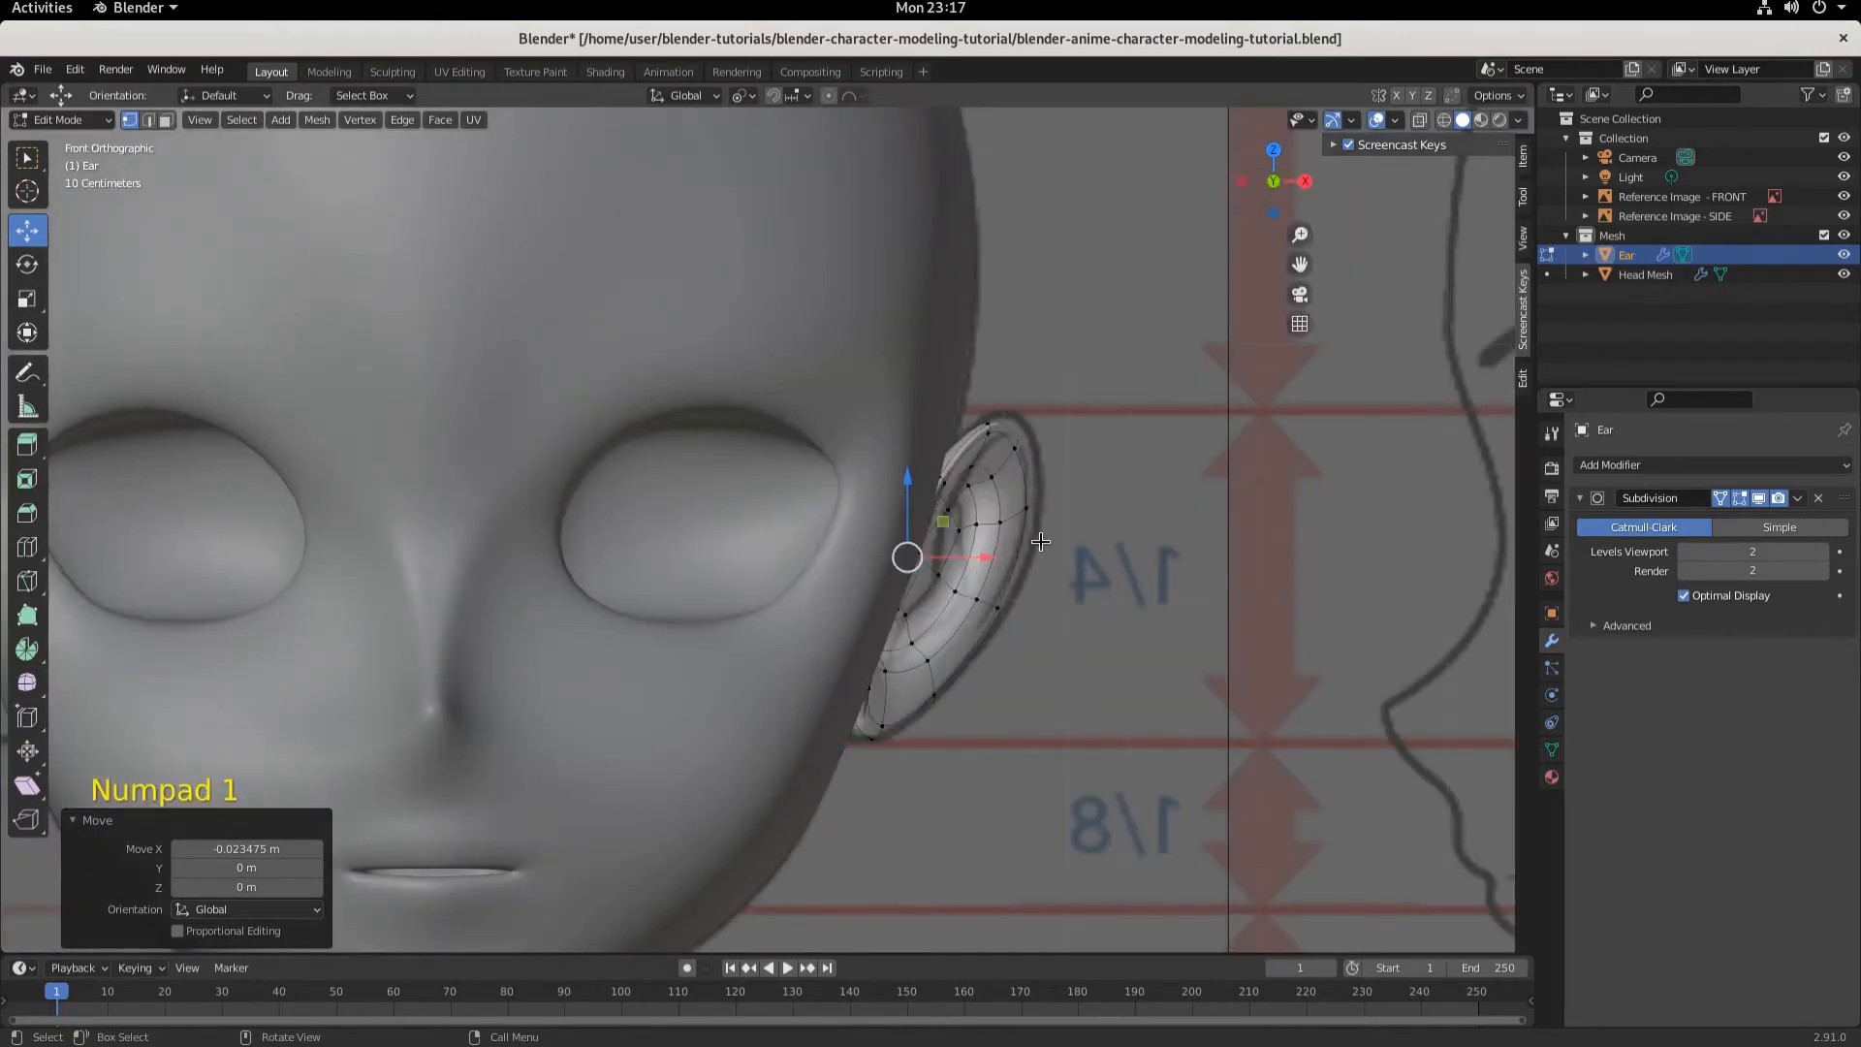
scroll(1040, 543, "up", 1)
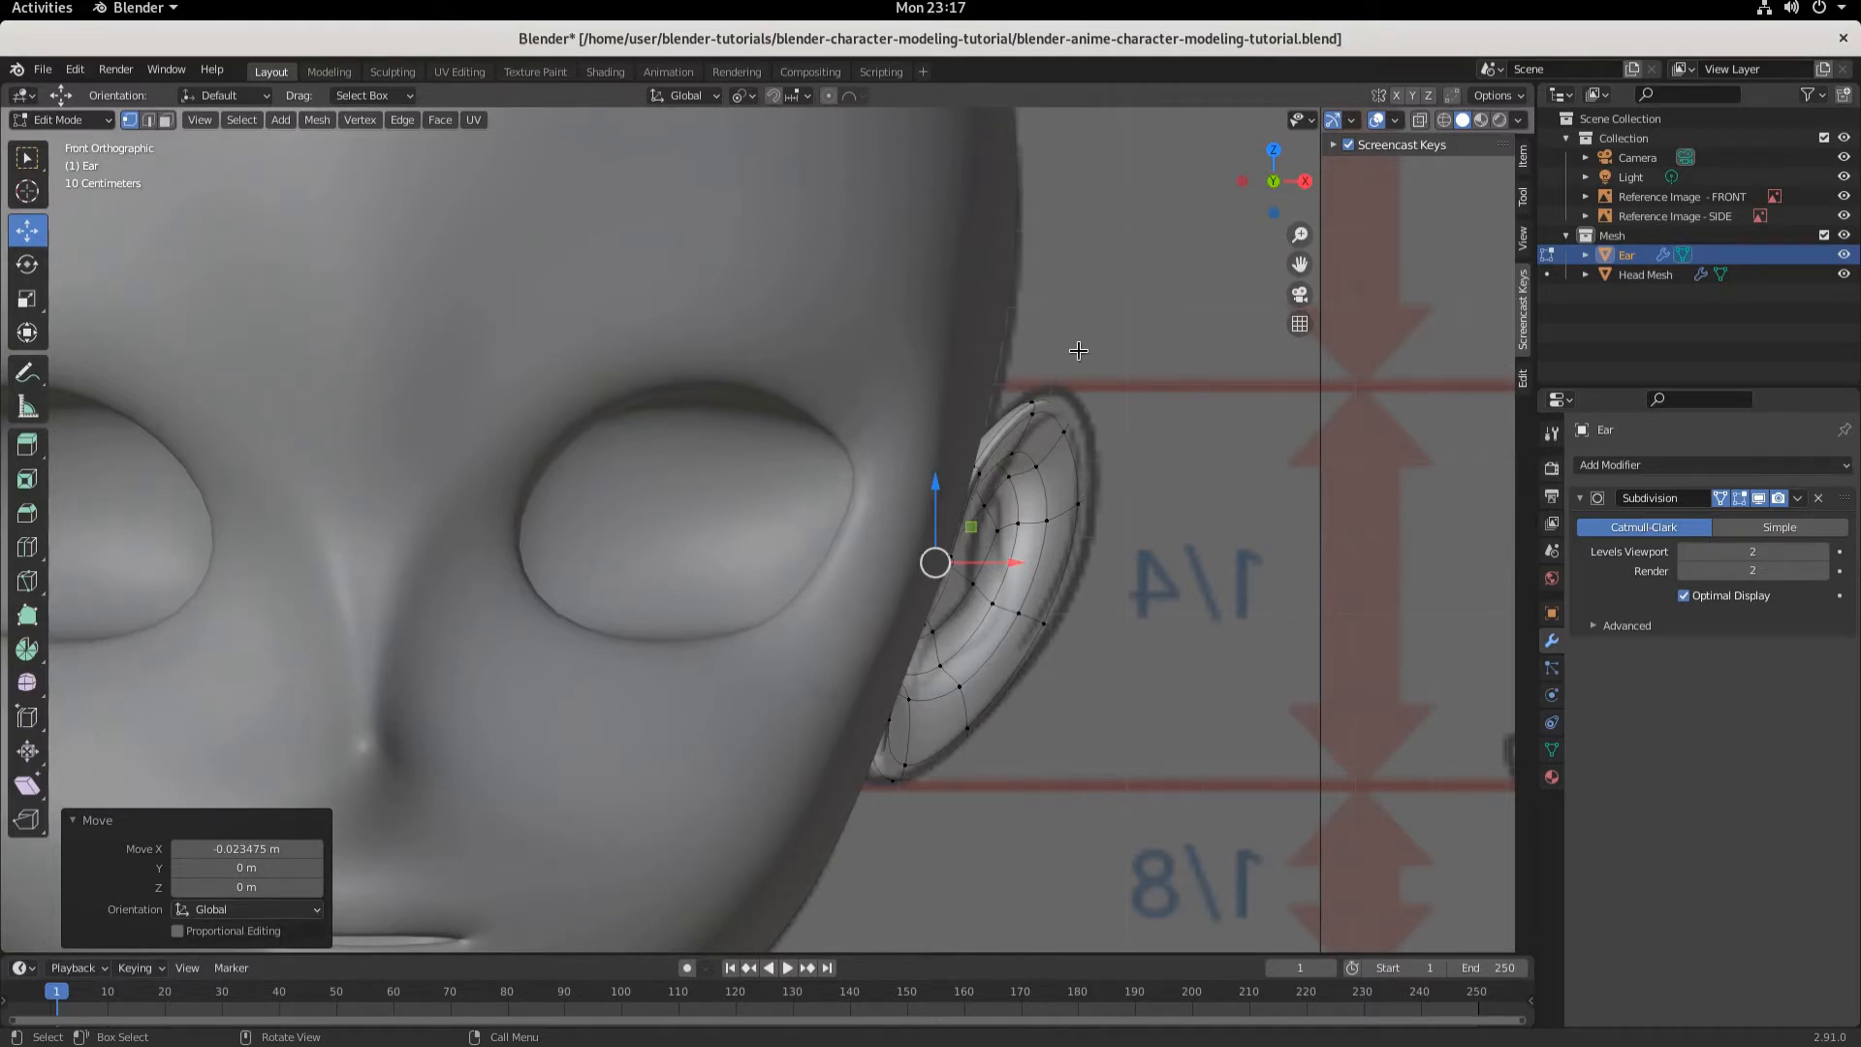
left_click(1444, 120)
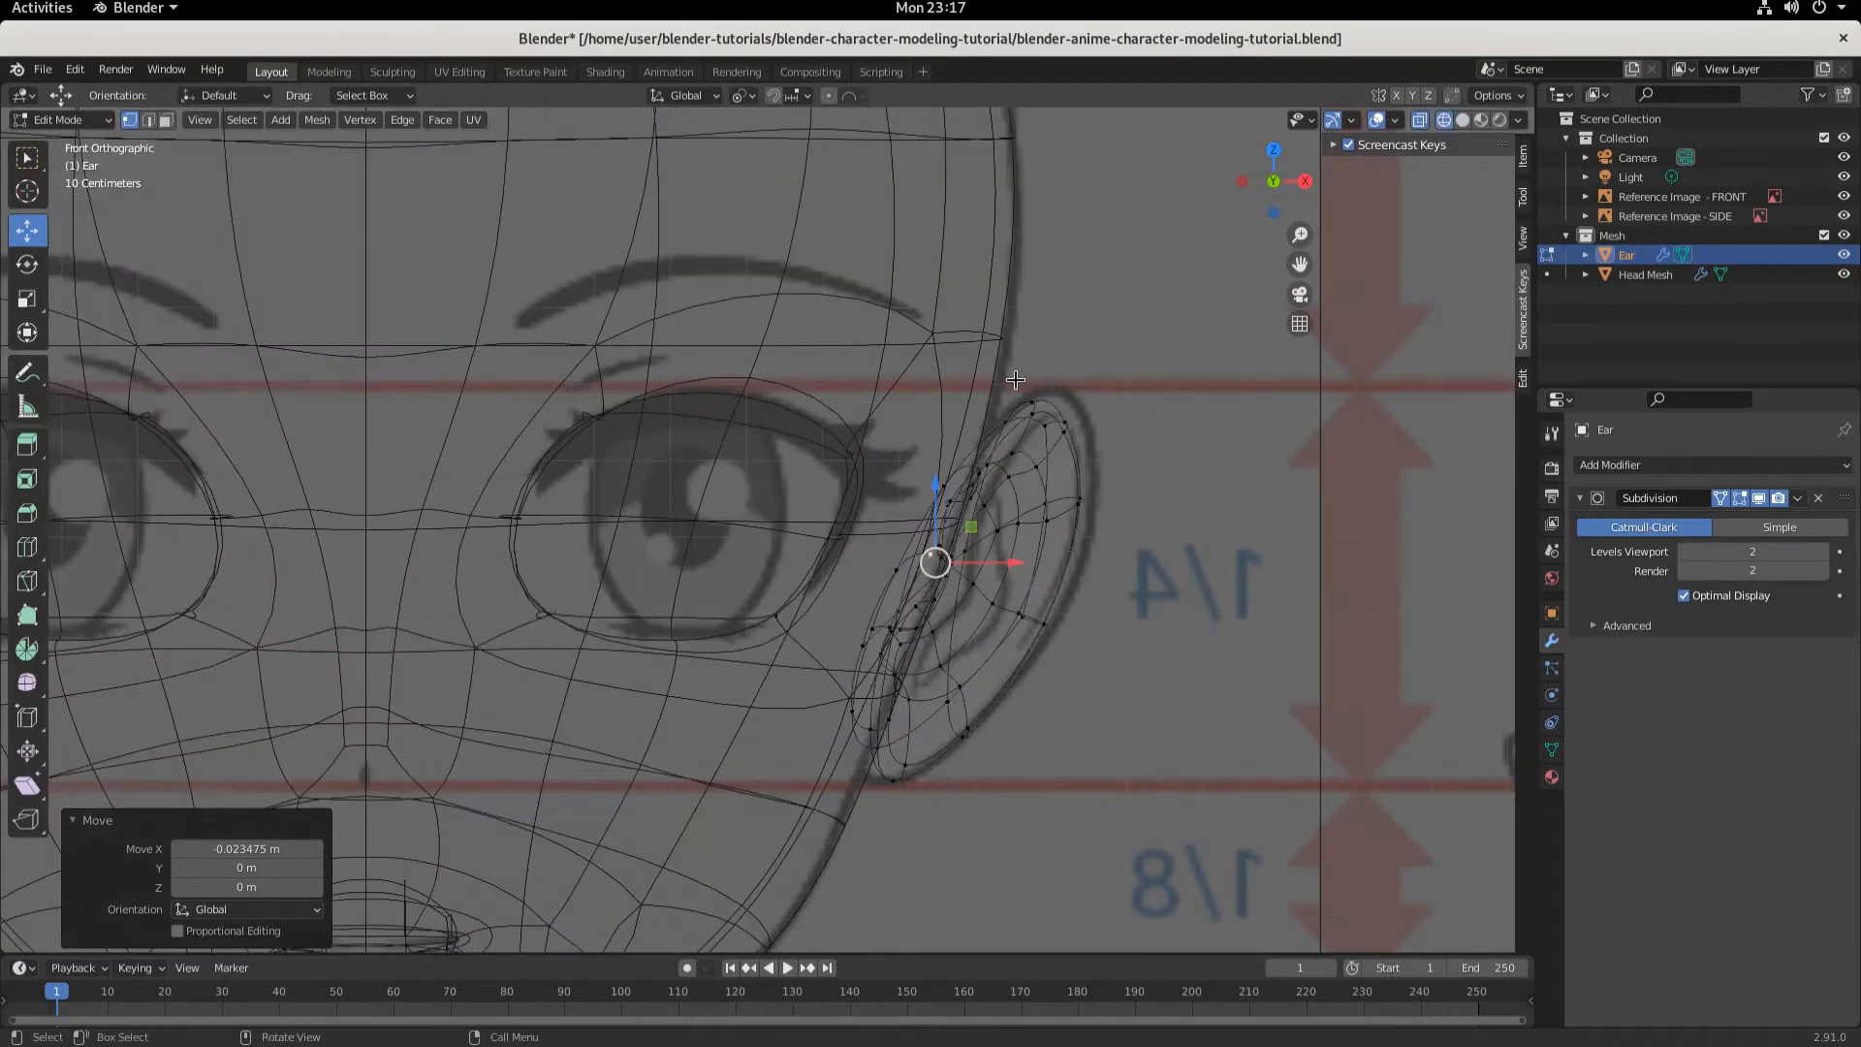
left_click_drag(1029, 364, 1106, 461)
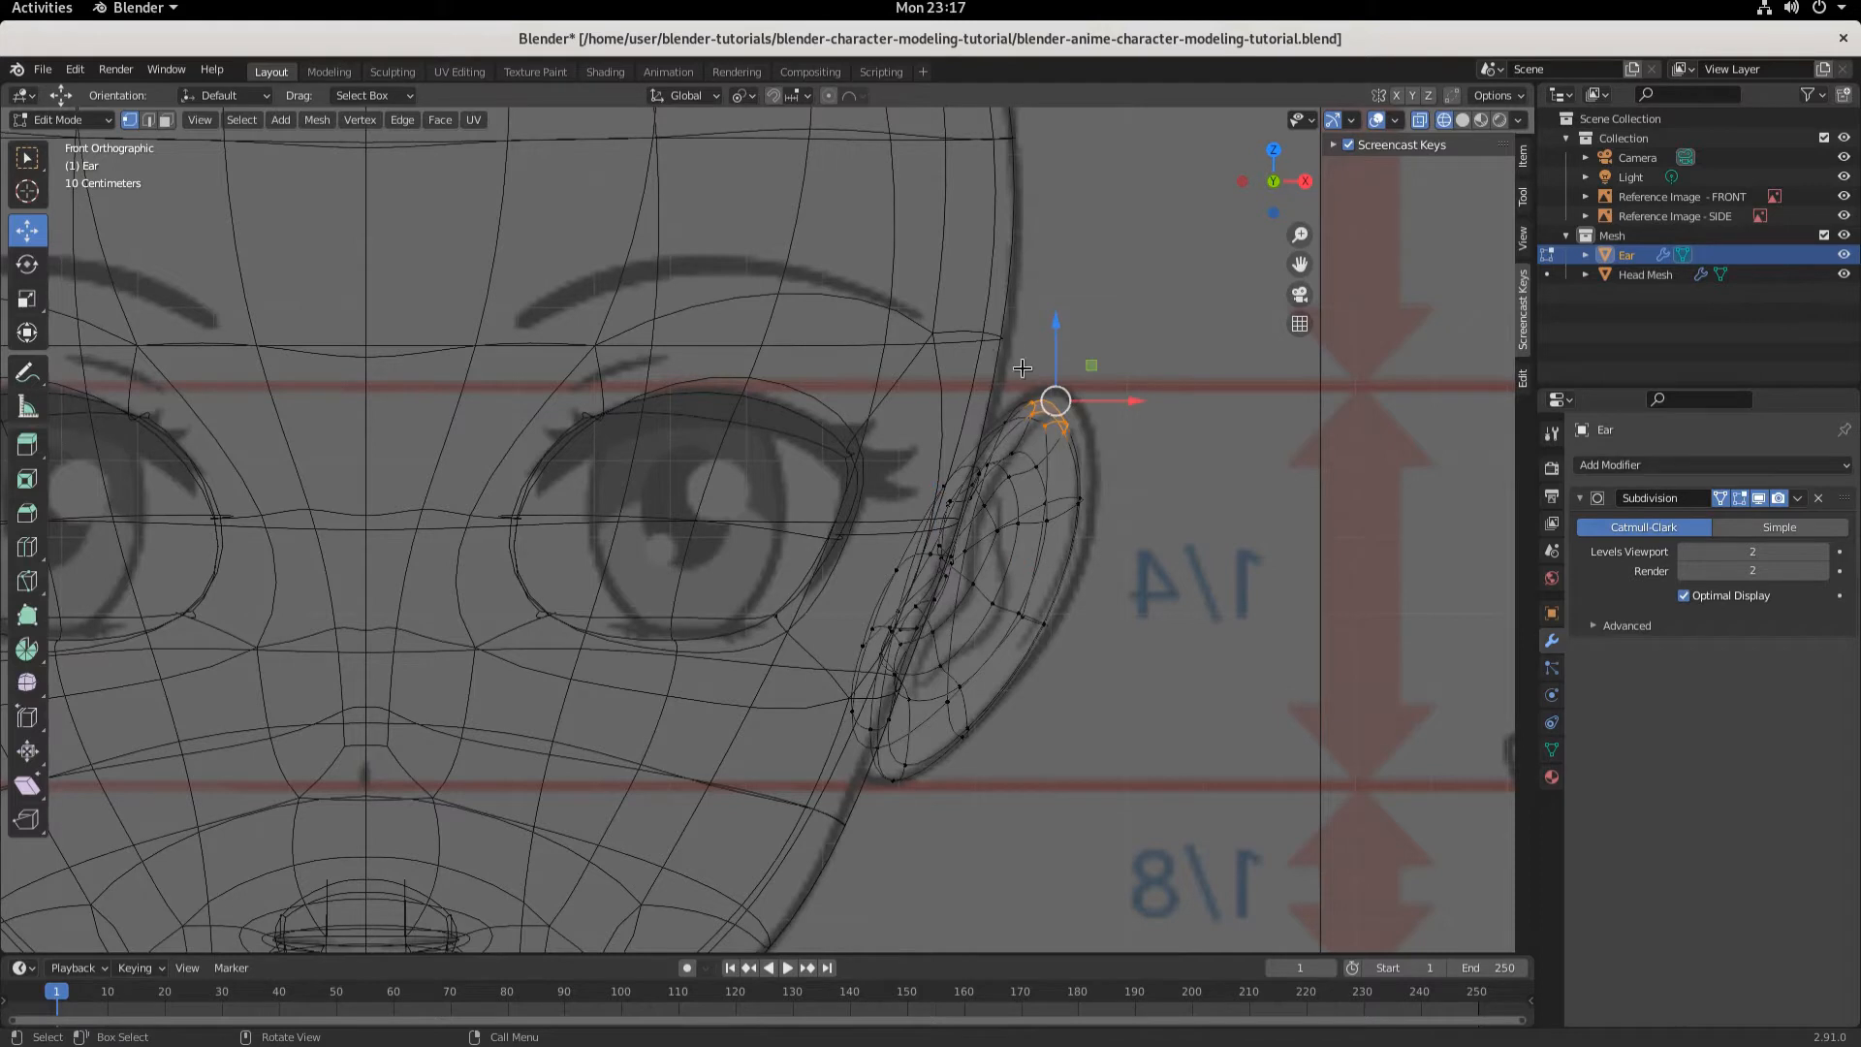
left_click_drag(1056, 400, 1052, 427)
left_click_drag(1016, 359, 1175, 562)
key("g")
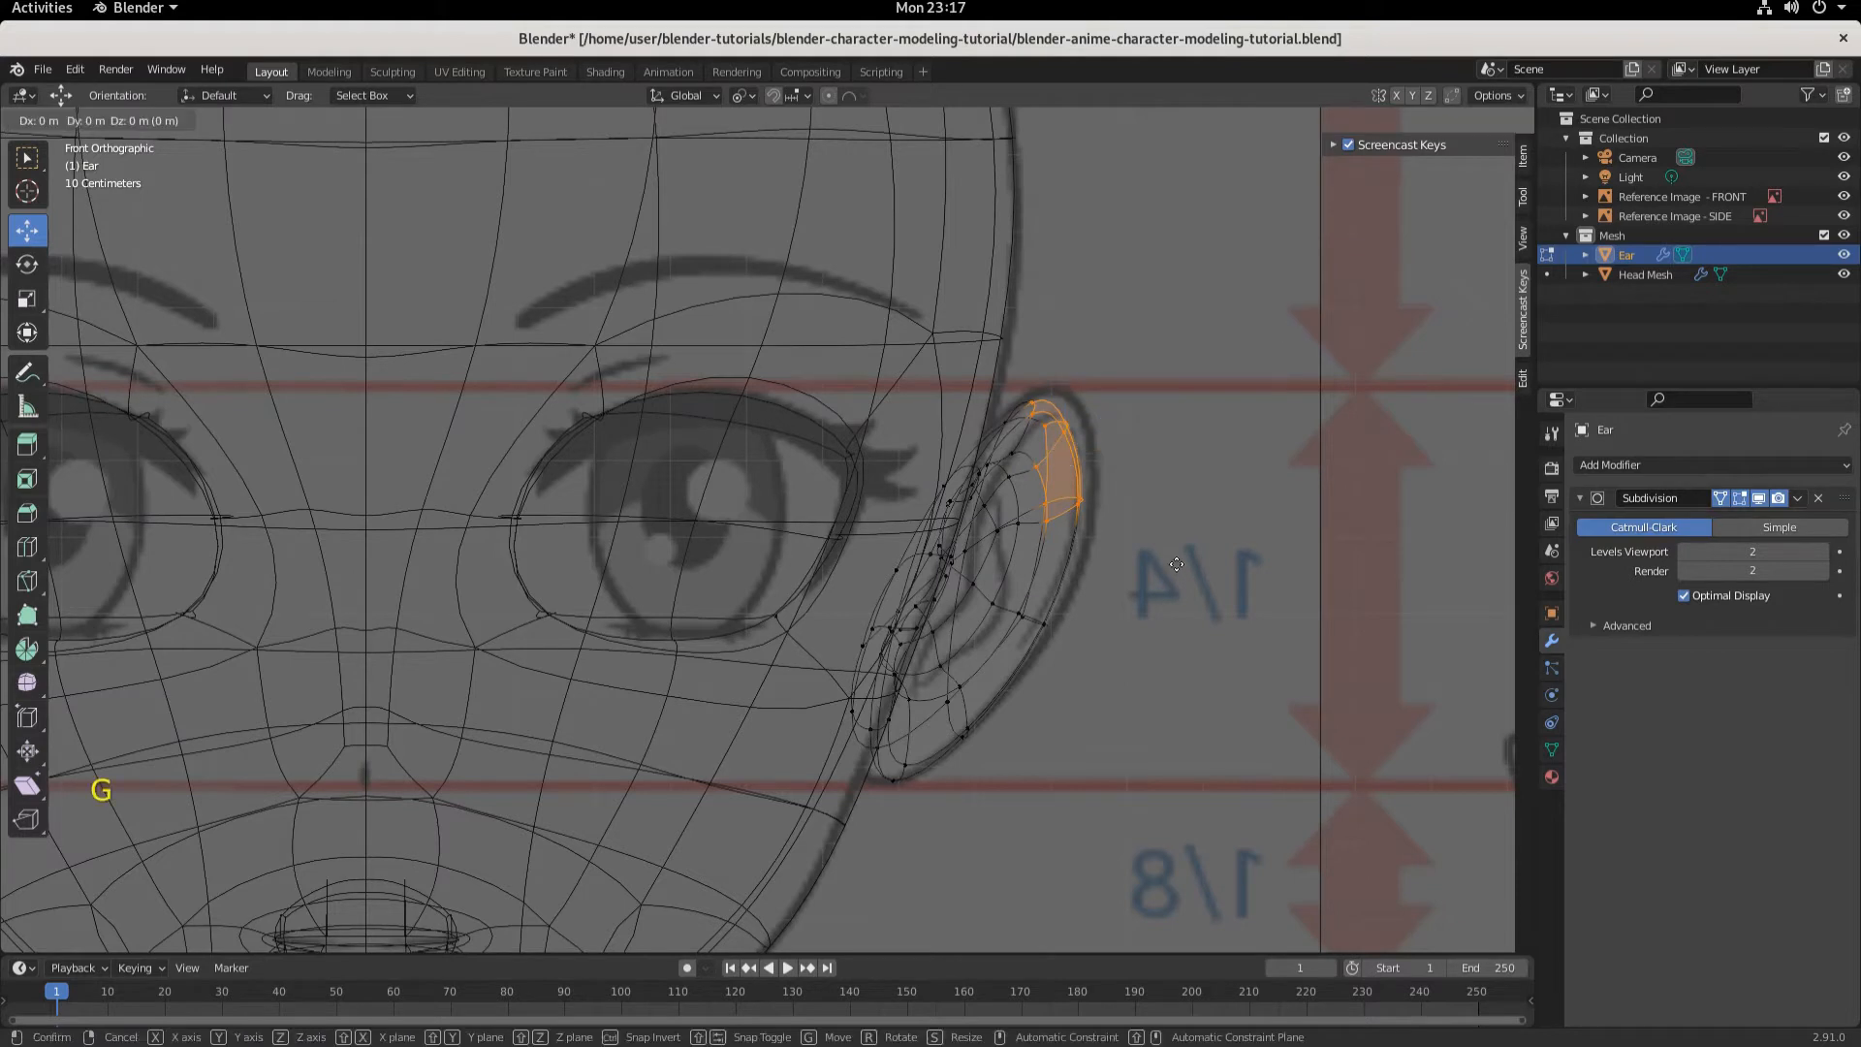
left_click(1189, 557)
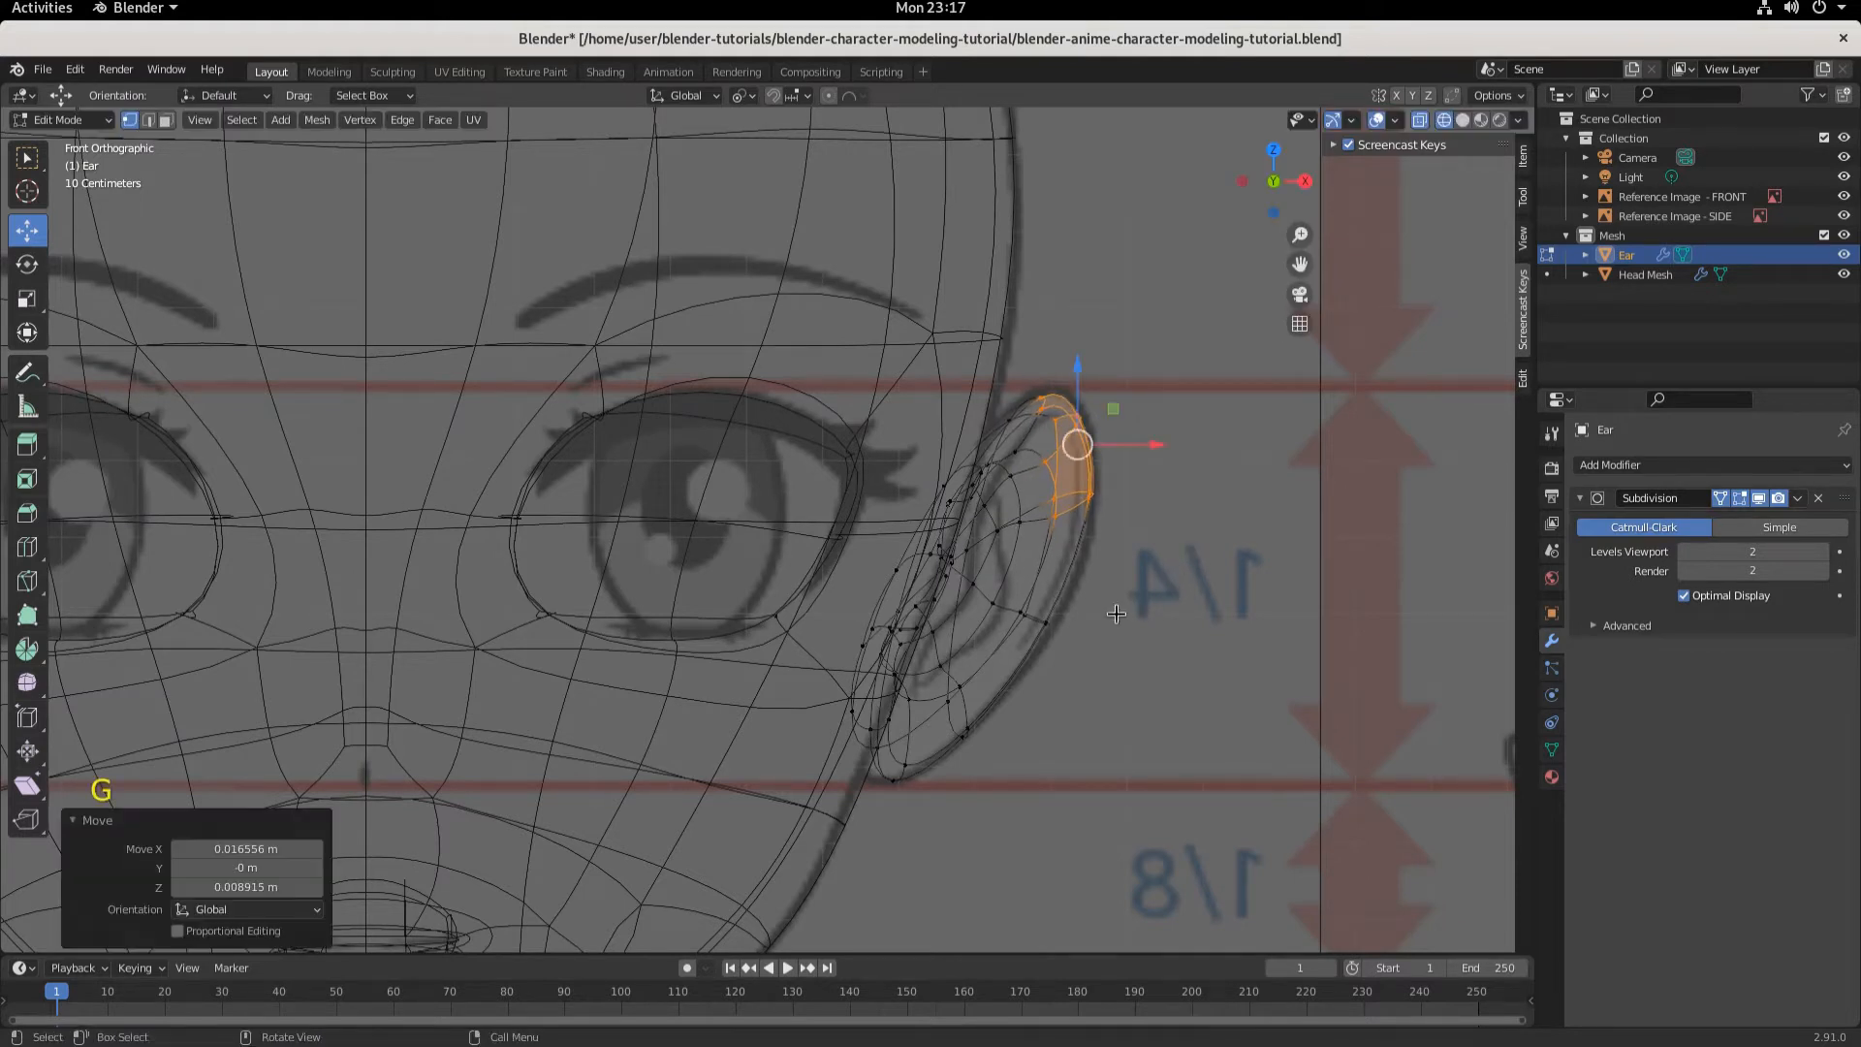
left_click(1052, 623)
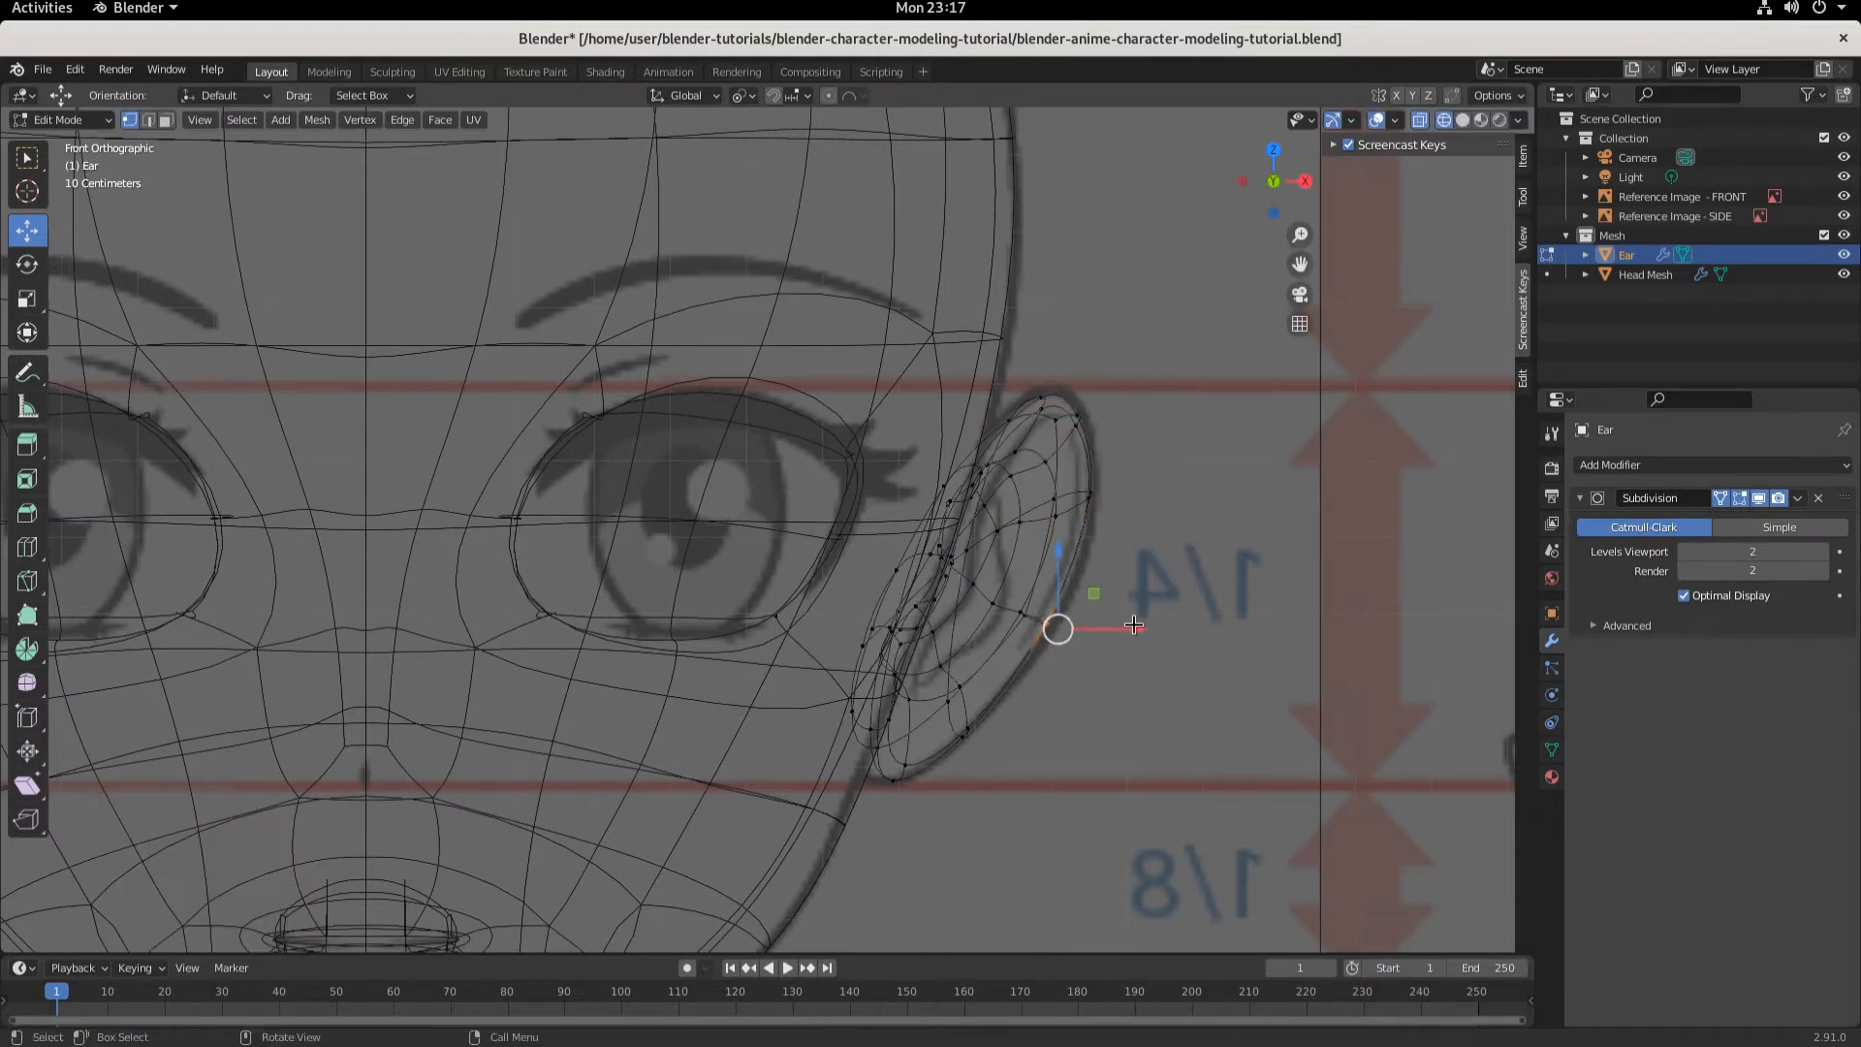
left_click_drag(1136, 629, 1150, 634)
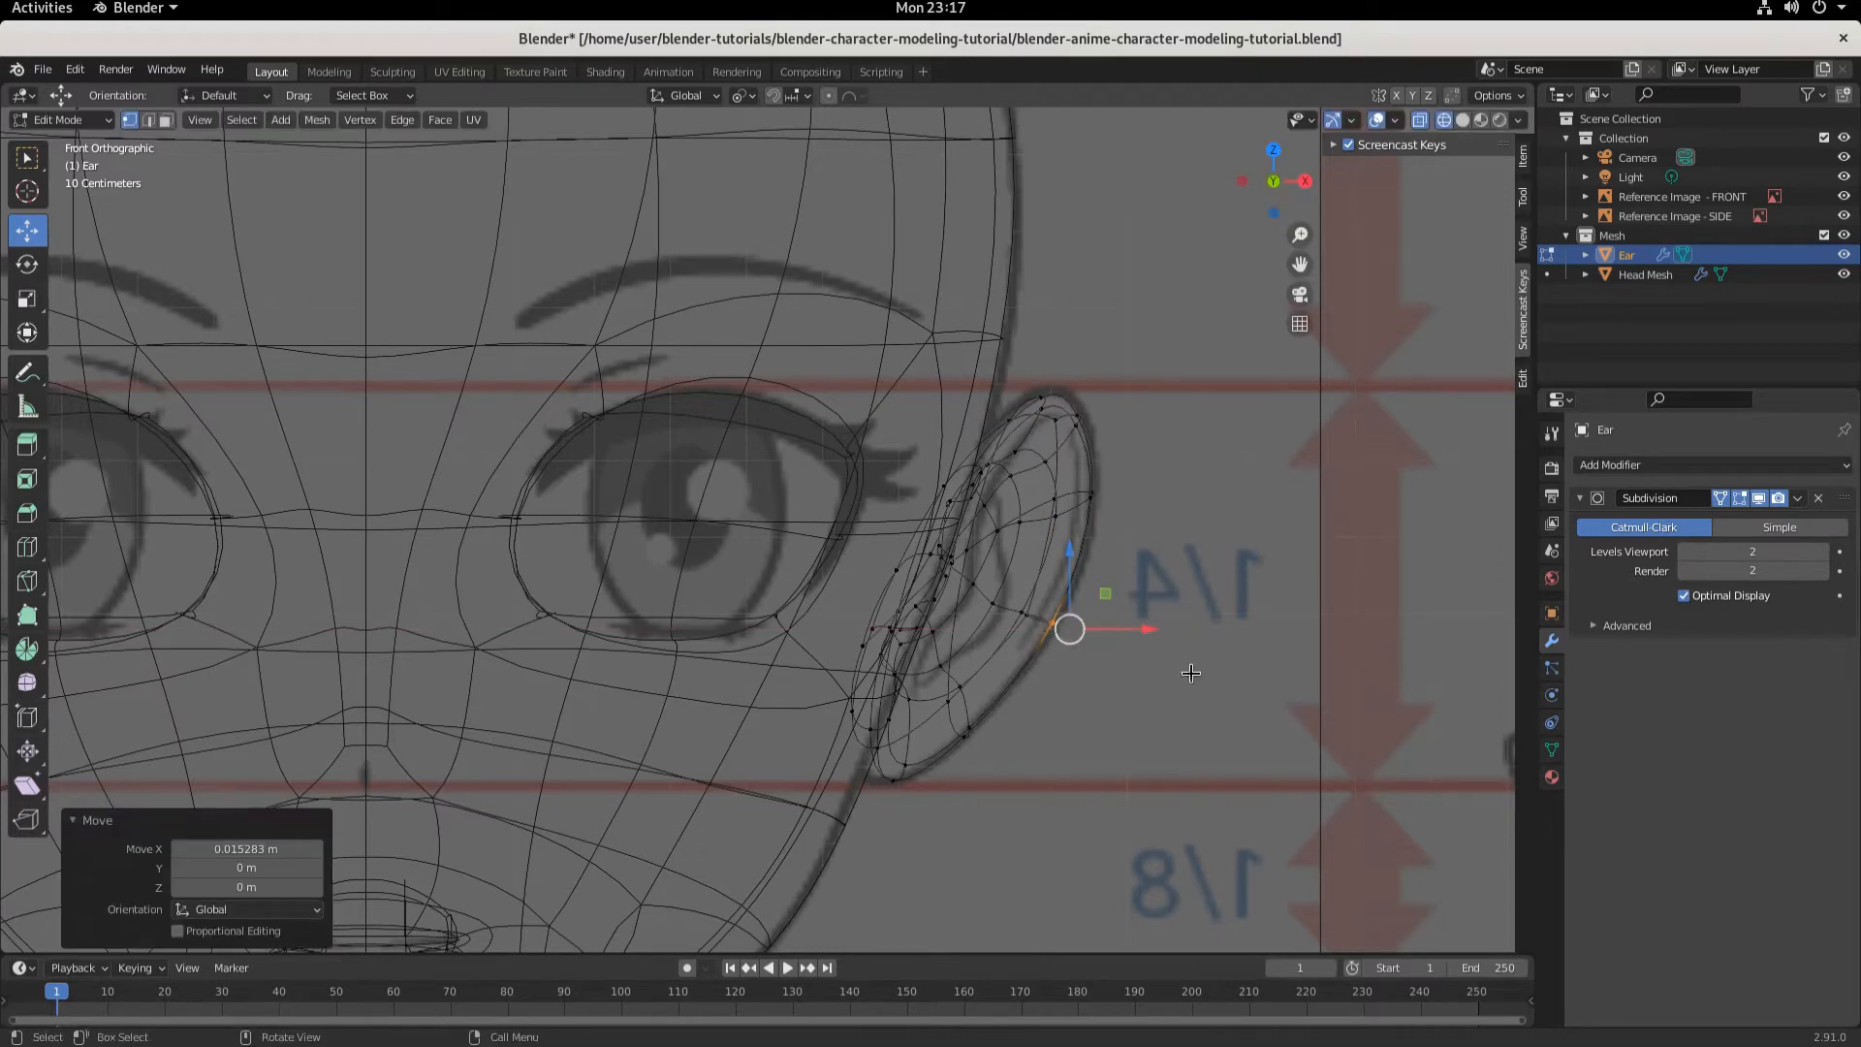
- In side view, move two upper rim vertices along Y, about -0.027 m and -0.059 m
key("KP_3")
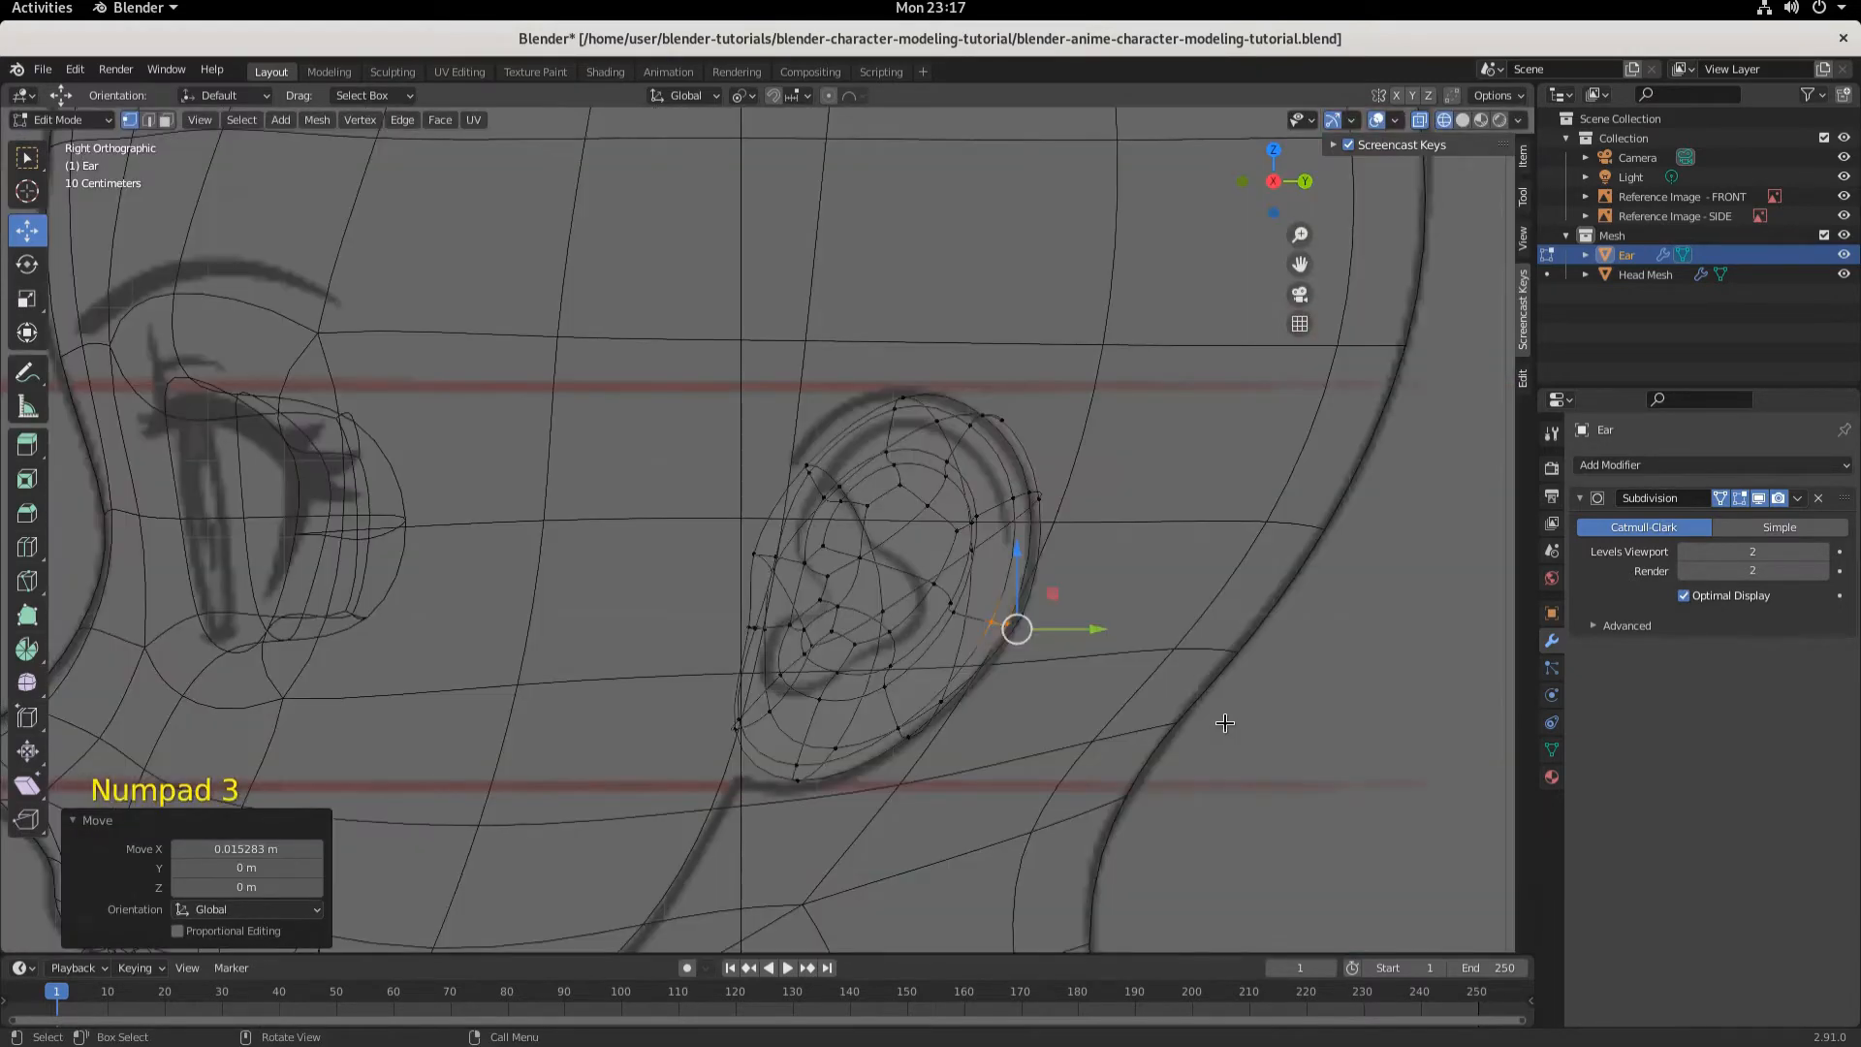
left_click(795, 447)
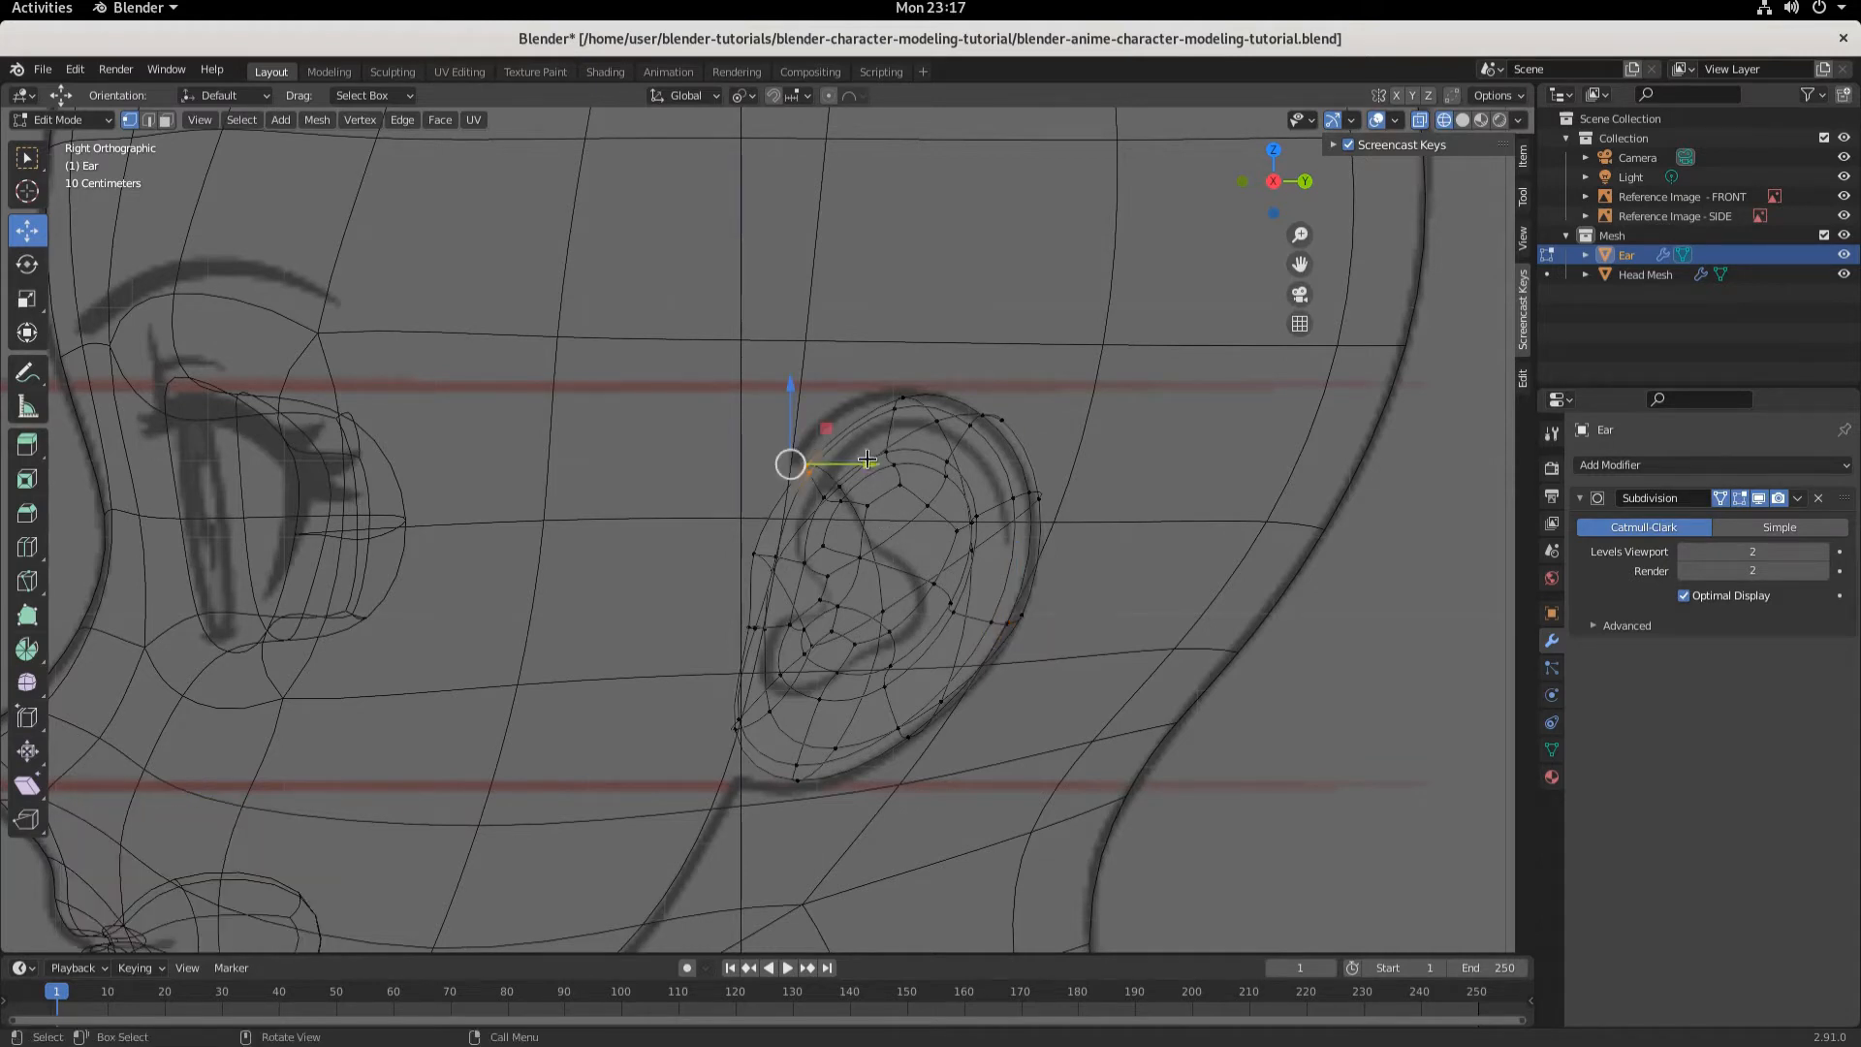
left_click_drag(866, 464, 849, 464)
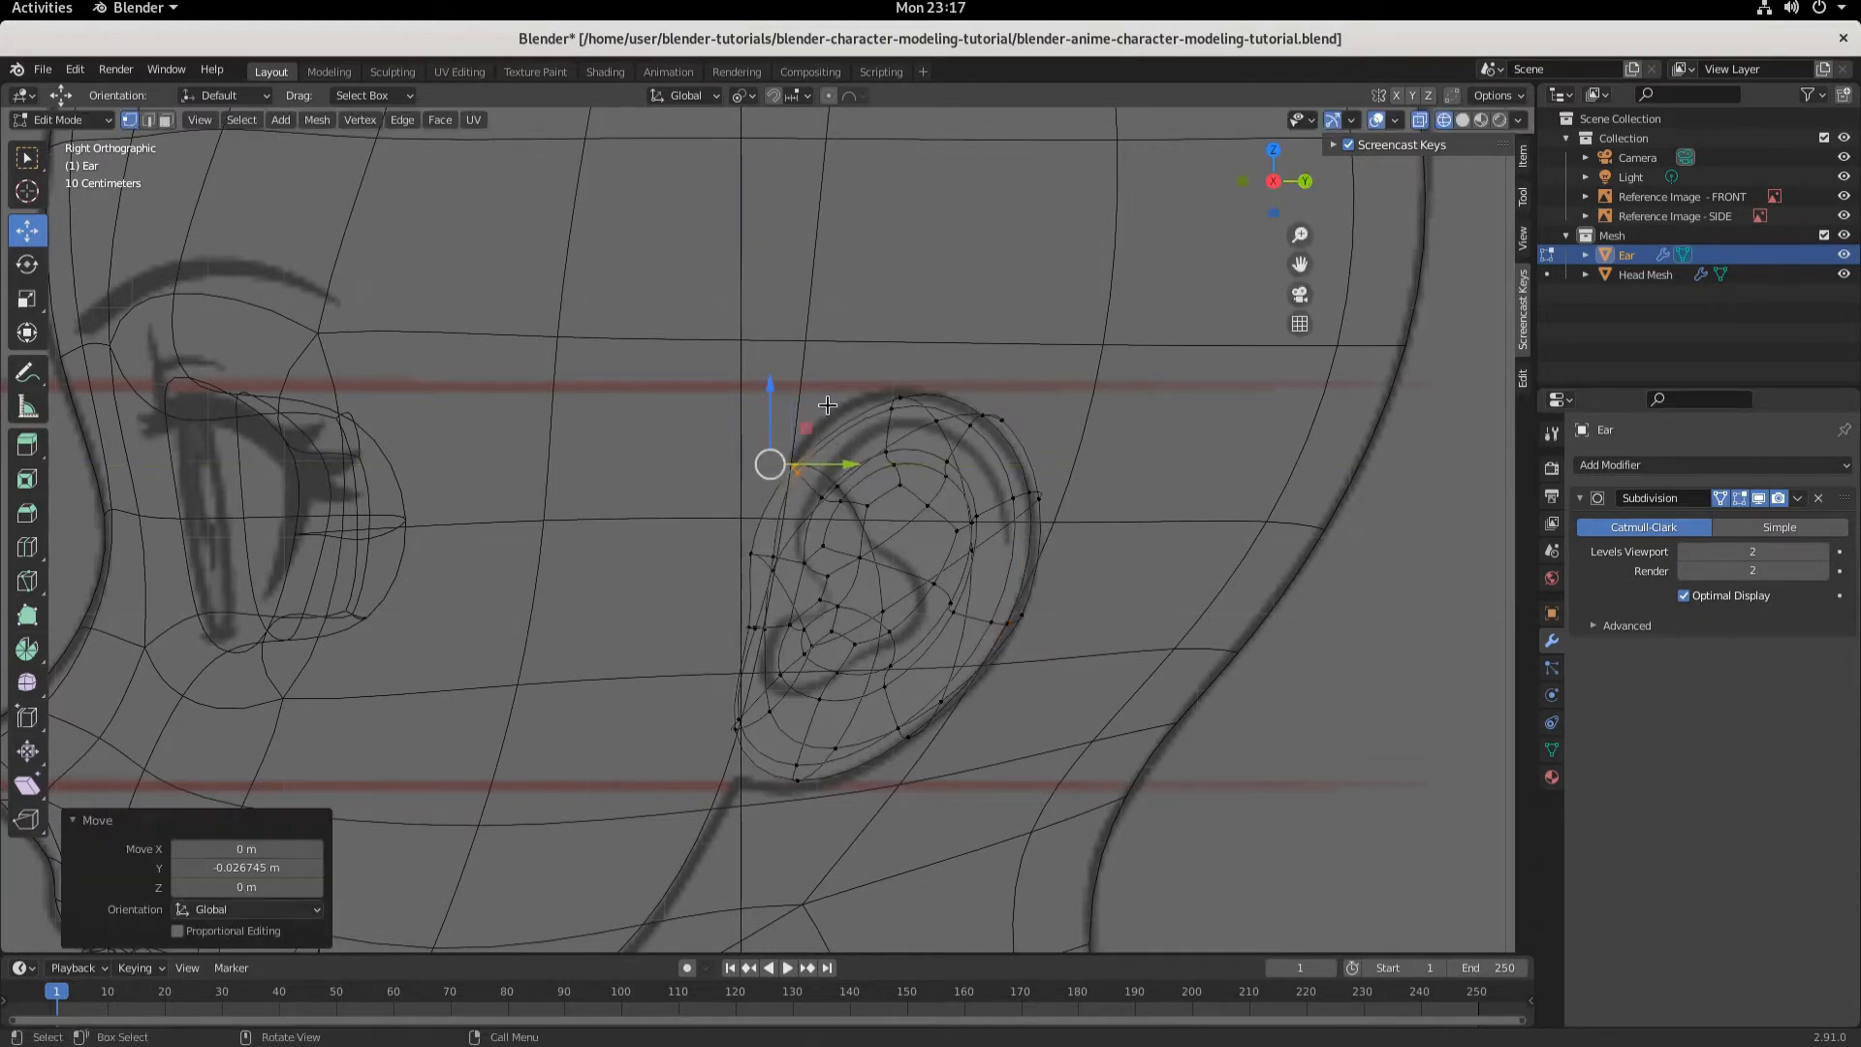
left_click(911, 408)
left_click_drag(975, 385, 931, 385)
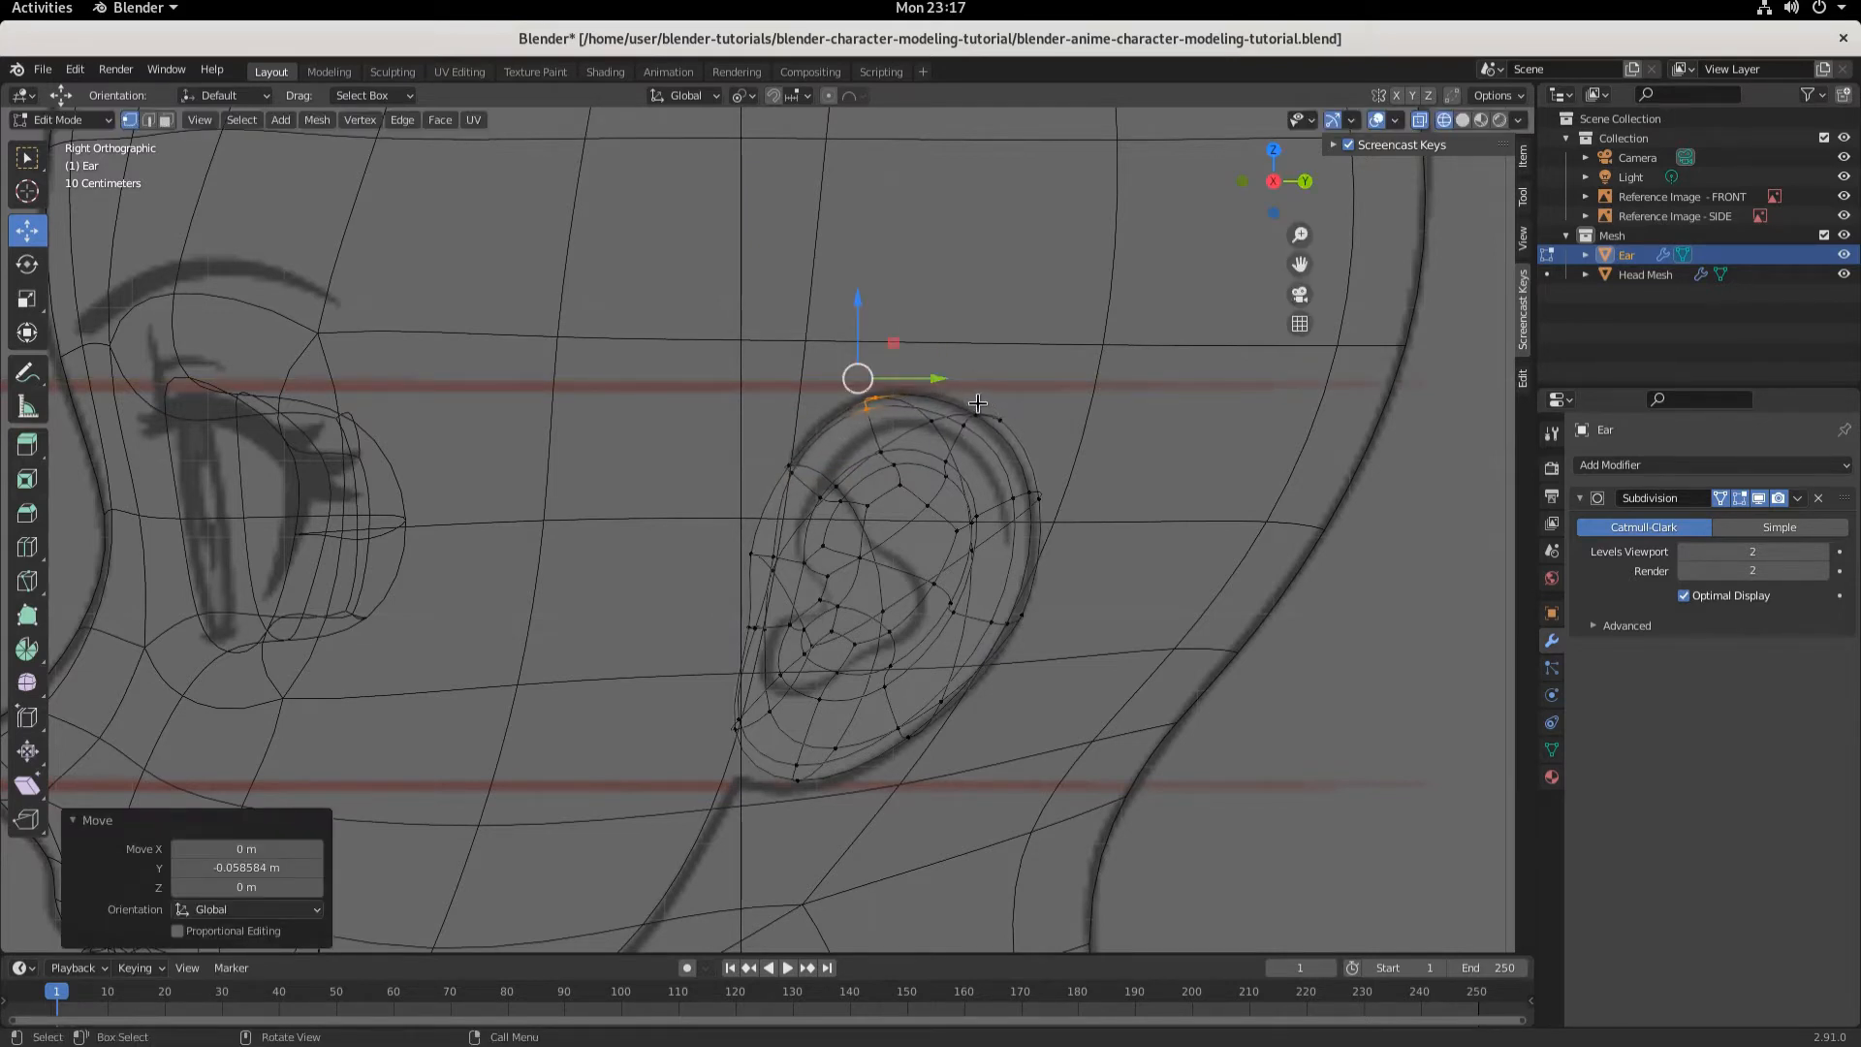
- Move a back rim vertex about -0.041 m along Y and a lower front vertex about 0.015 m up
left_click(997, 408)
left_click_drag(1076, 410, 1039, 404)
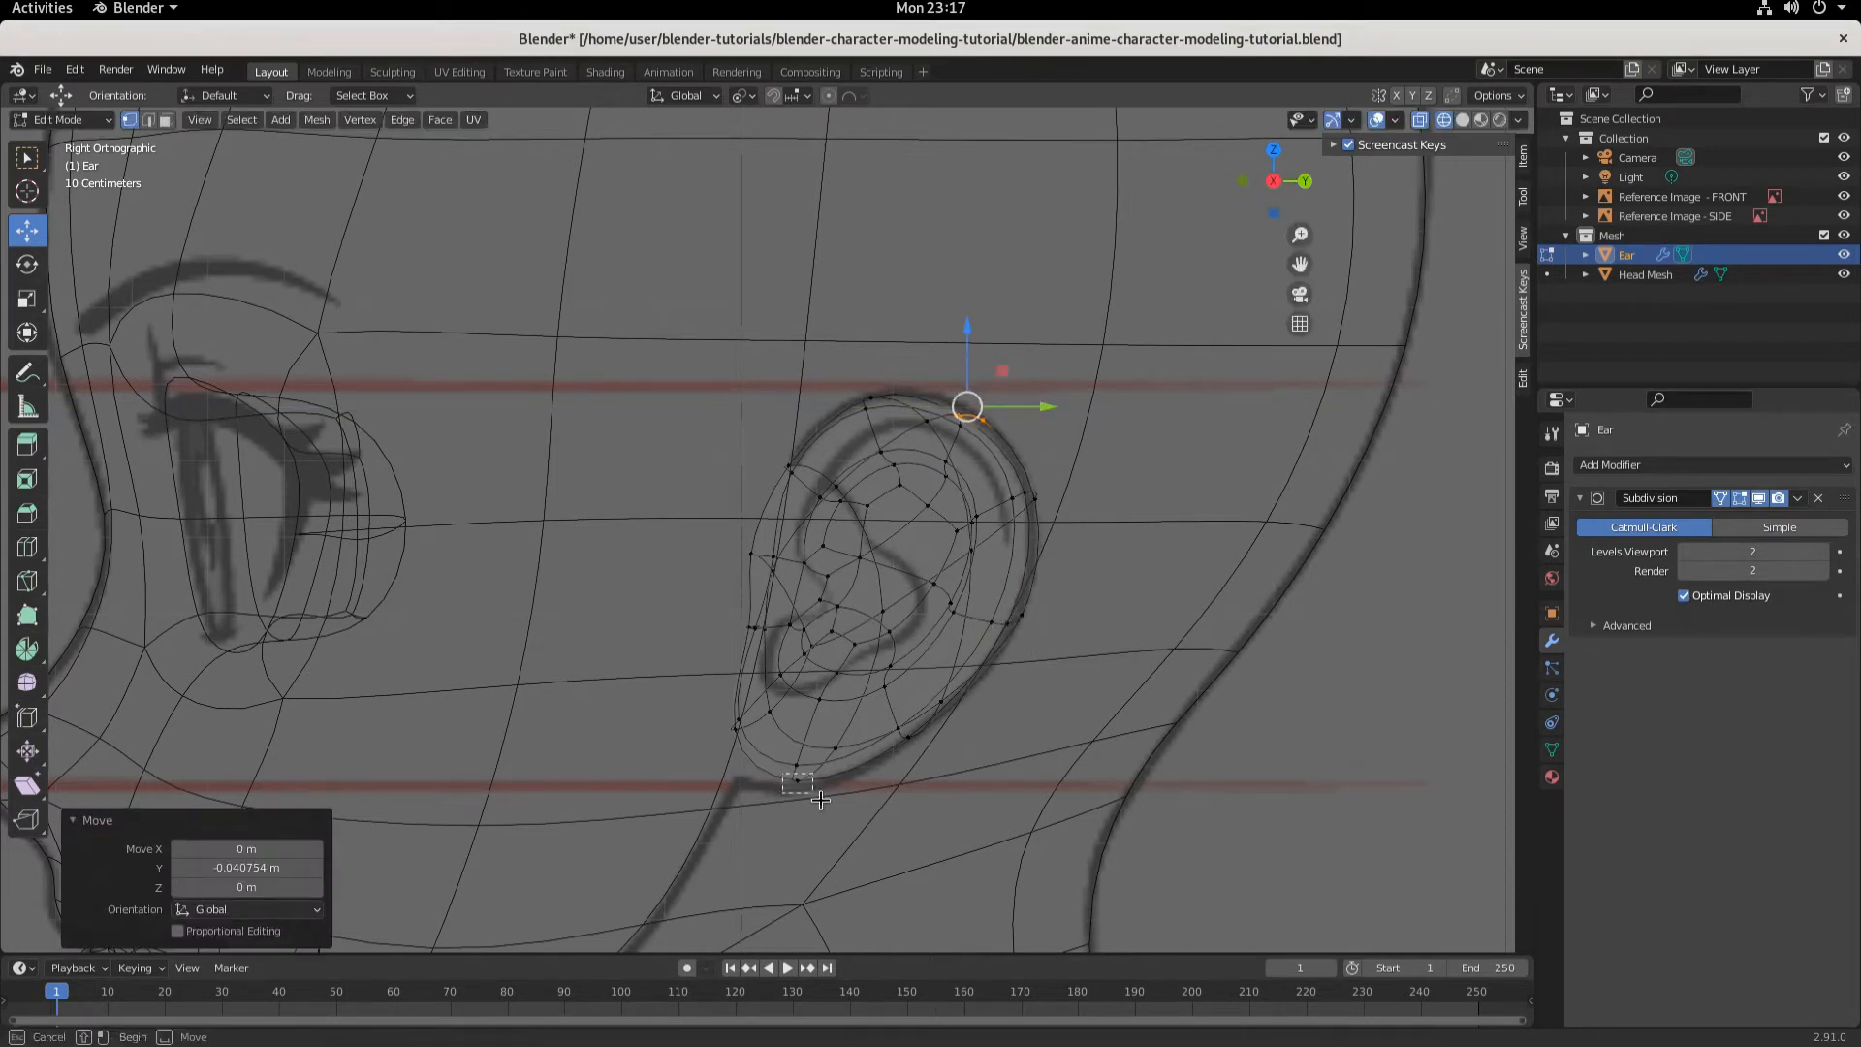
left_click(795, 781)
left_click_drag(791, 723, 752, 746)
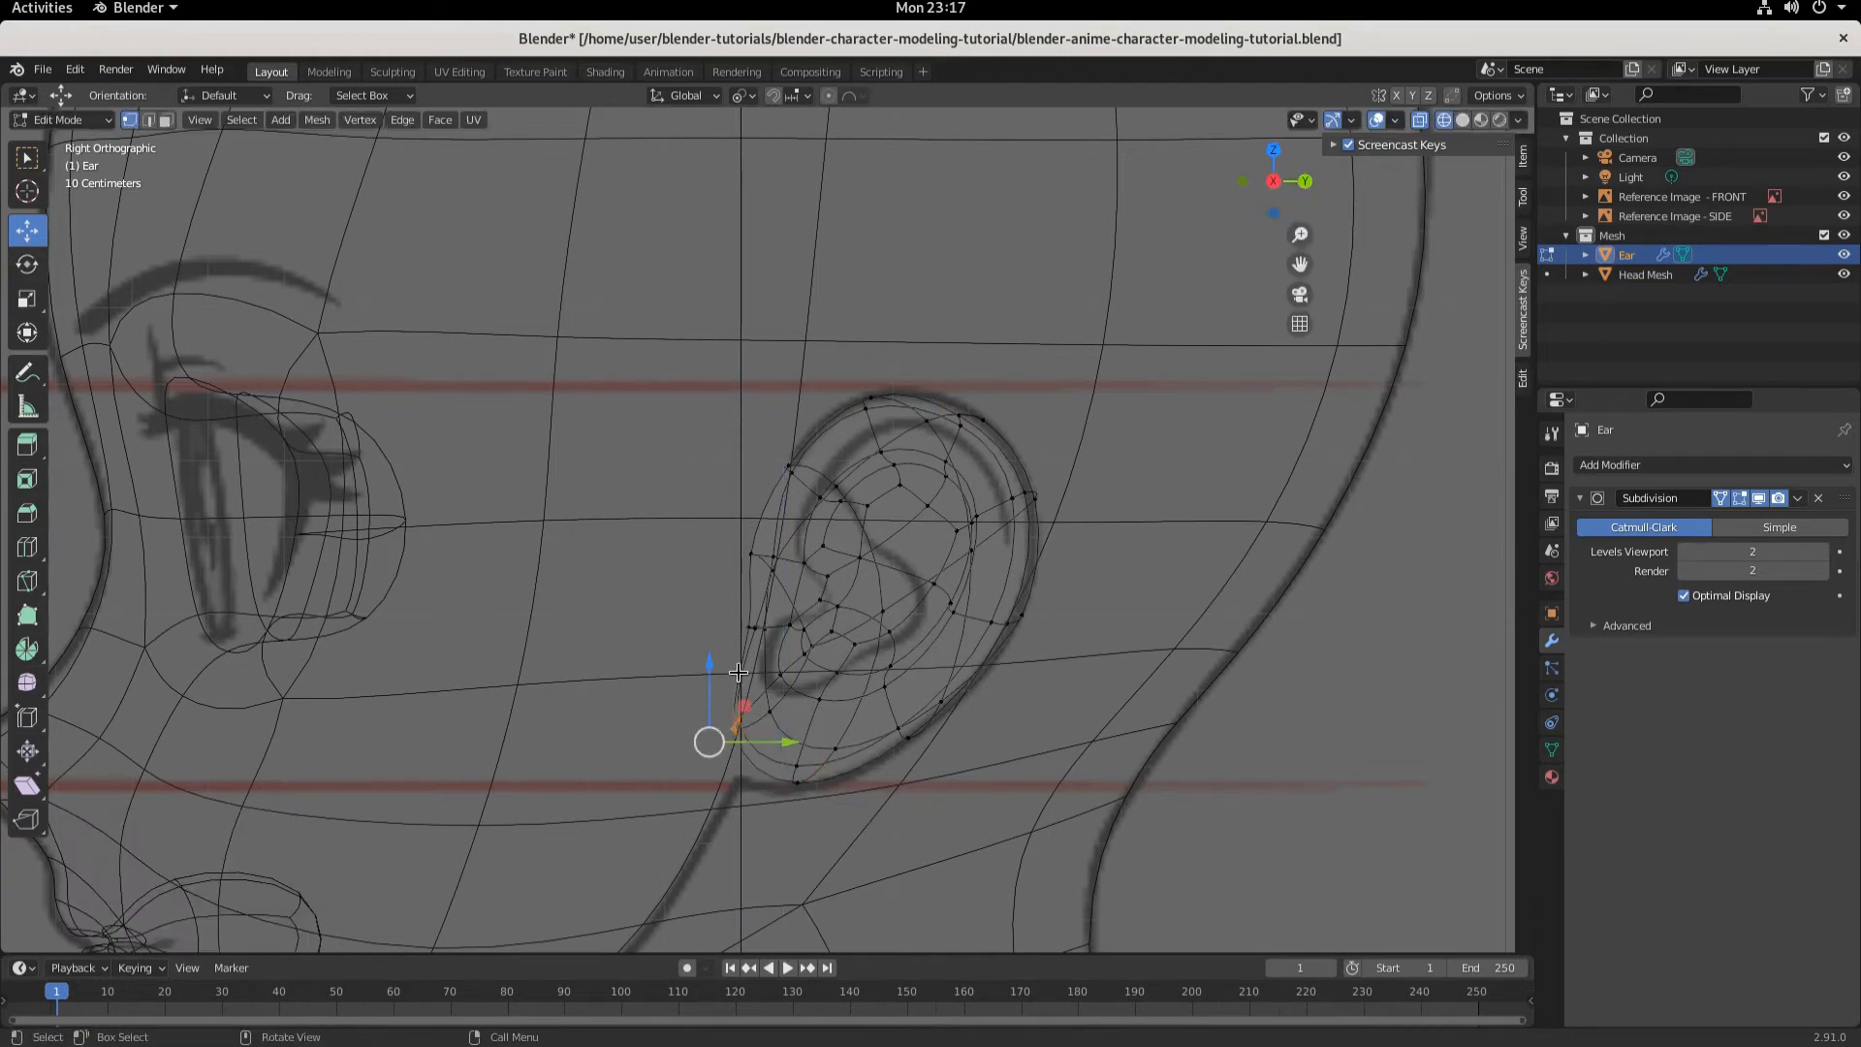
mouse_move(705, 661)
left_mouse_down()
mouse_move(714, 692)
mouse_move(717, 669)
left_mouse_up()
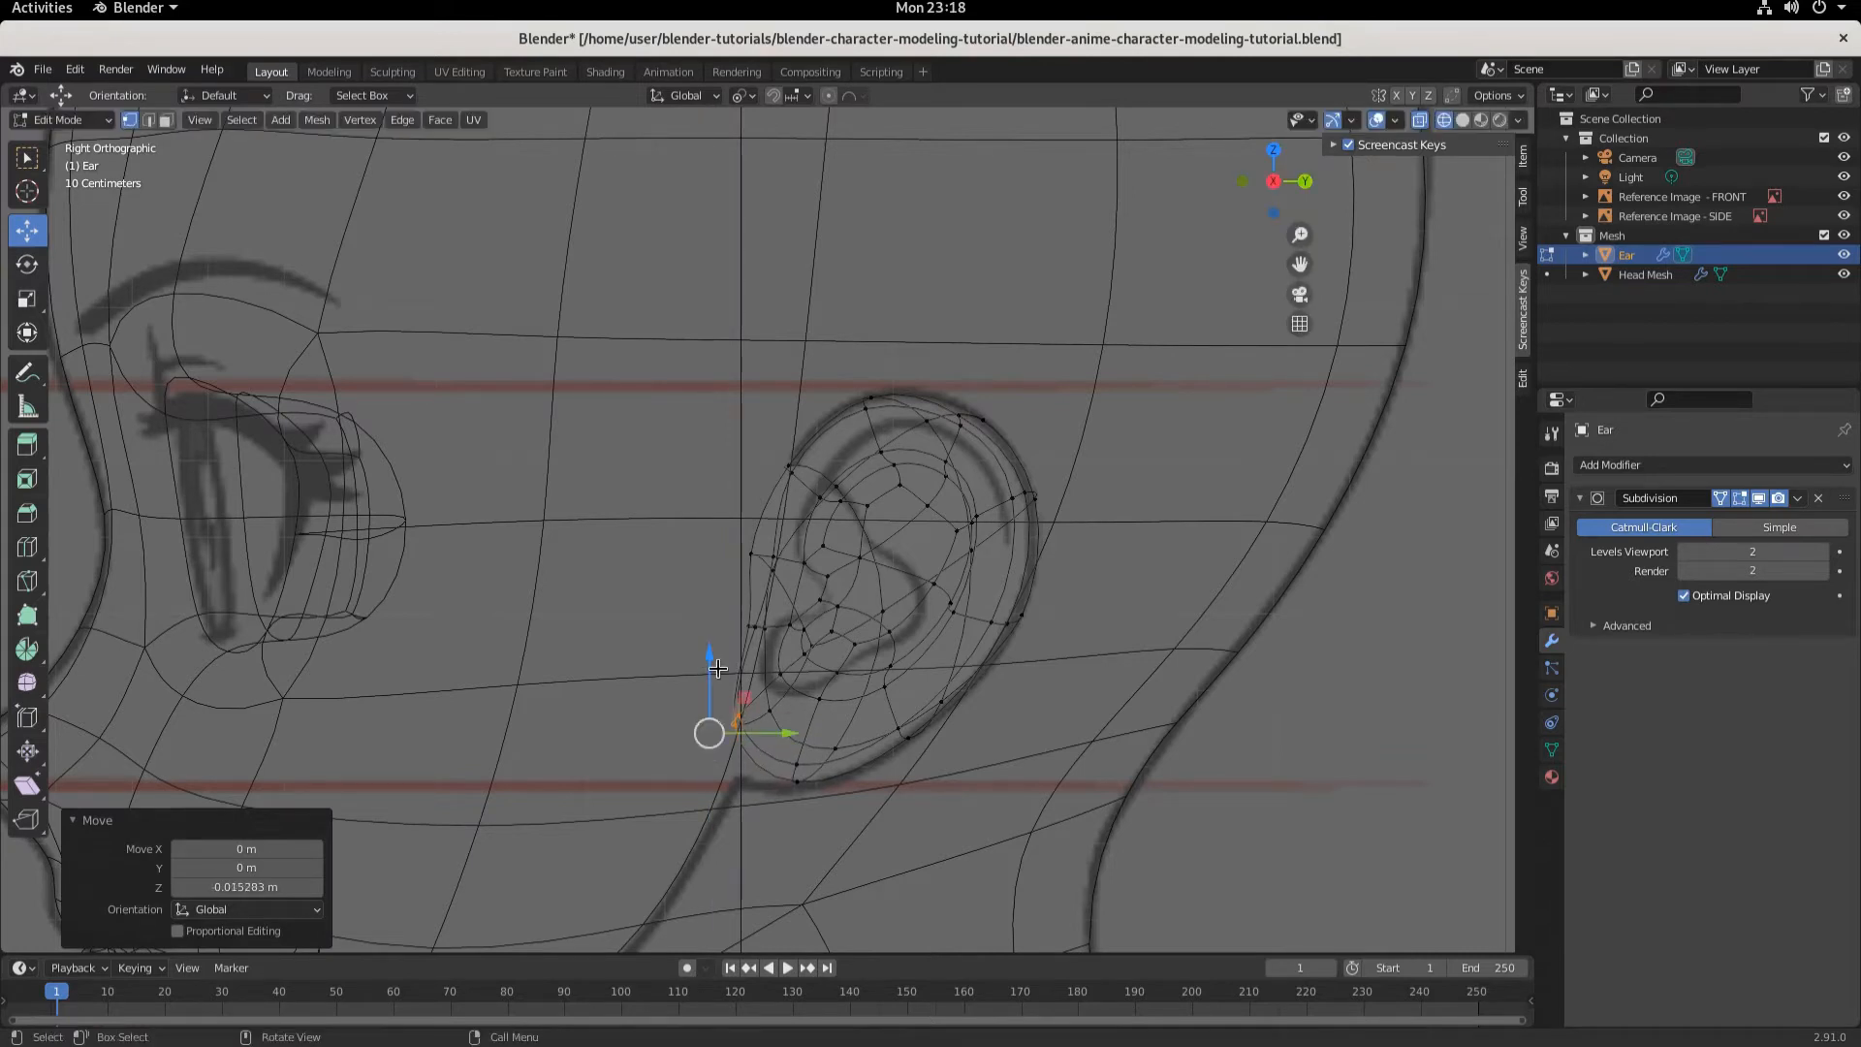
- Select a front vertex of the ear and move it about 0.019 m along Y
left_click(748, 550)
key("g")
key("y")
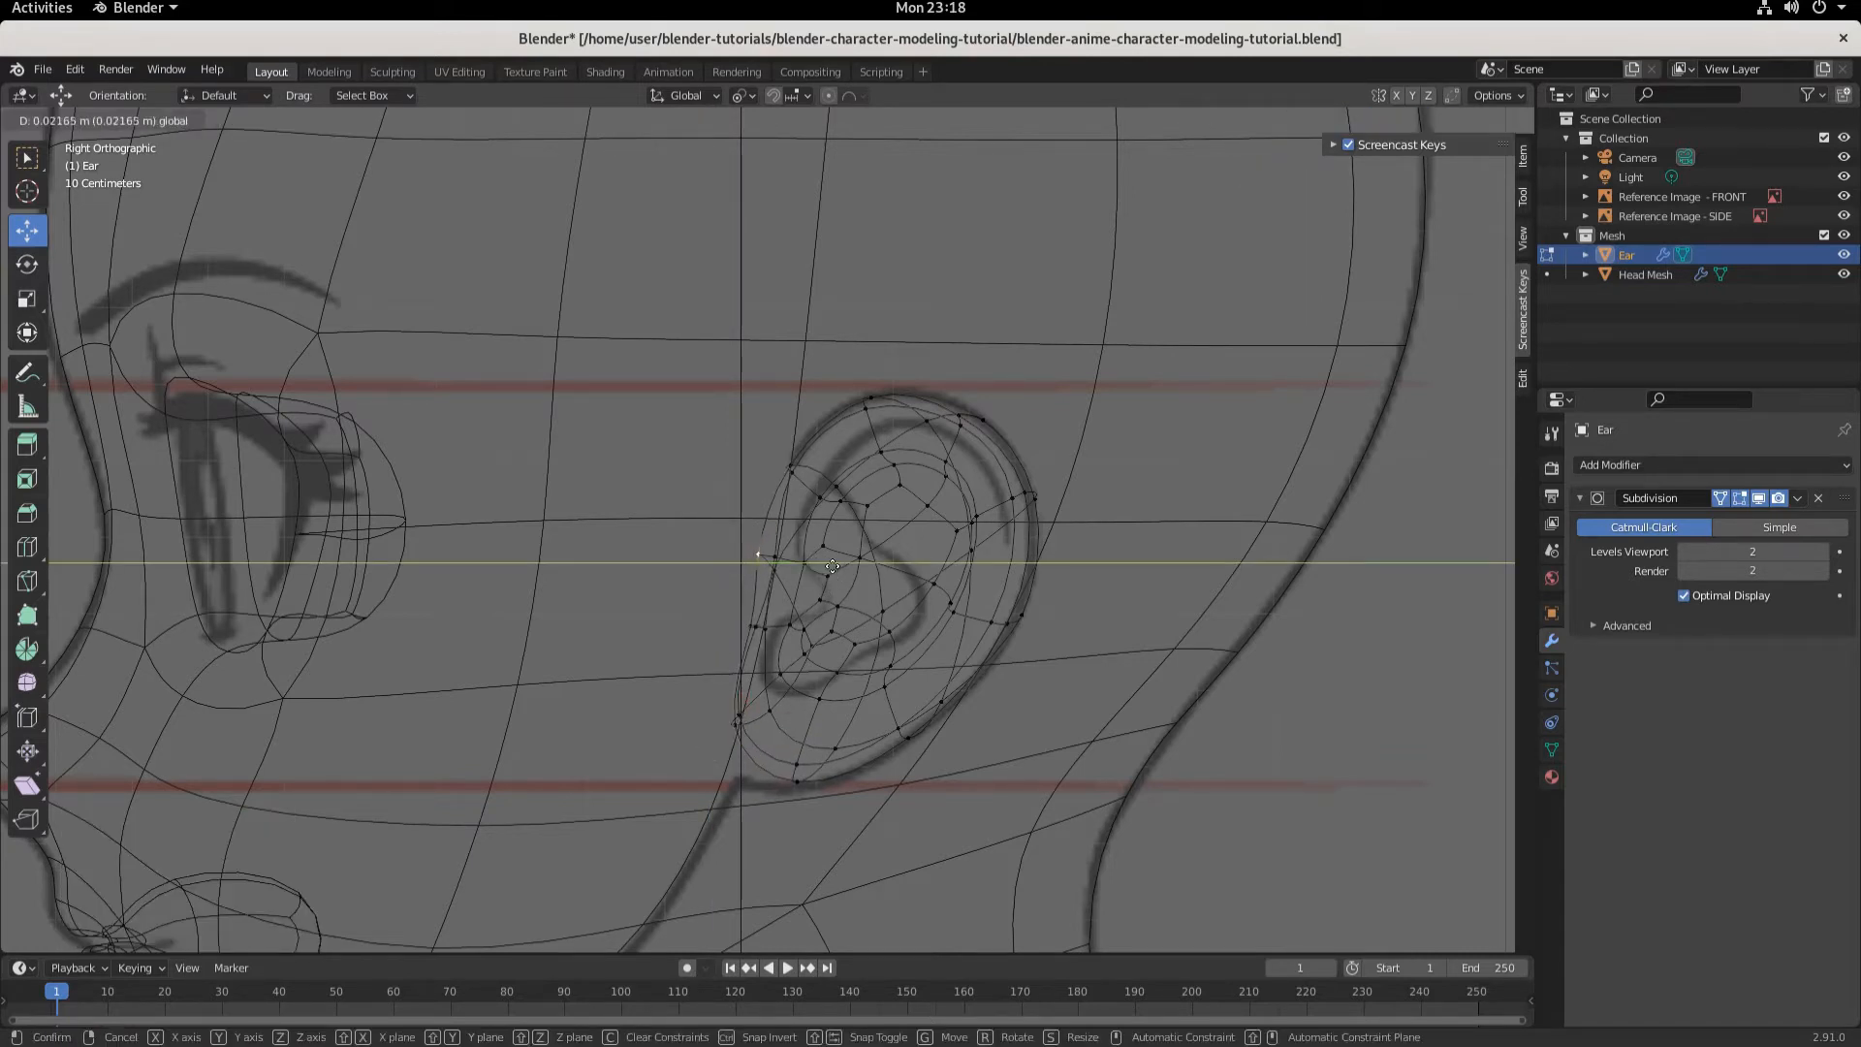
left_click(828, 569)
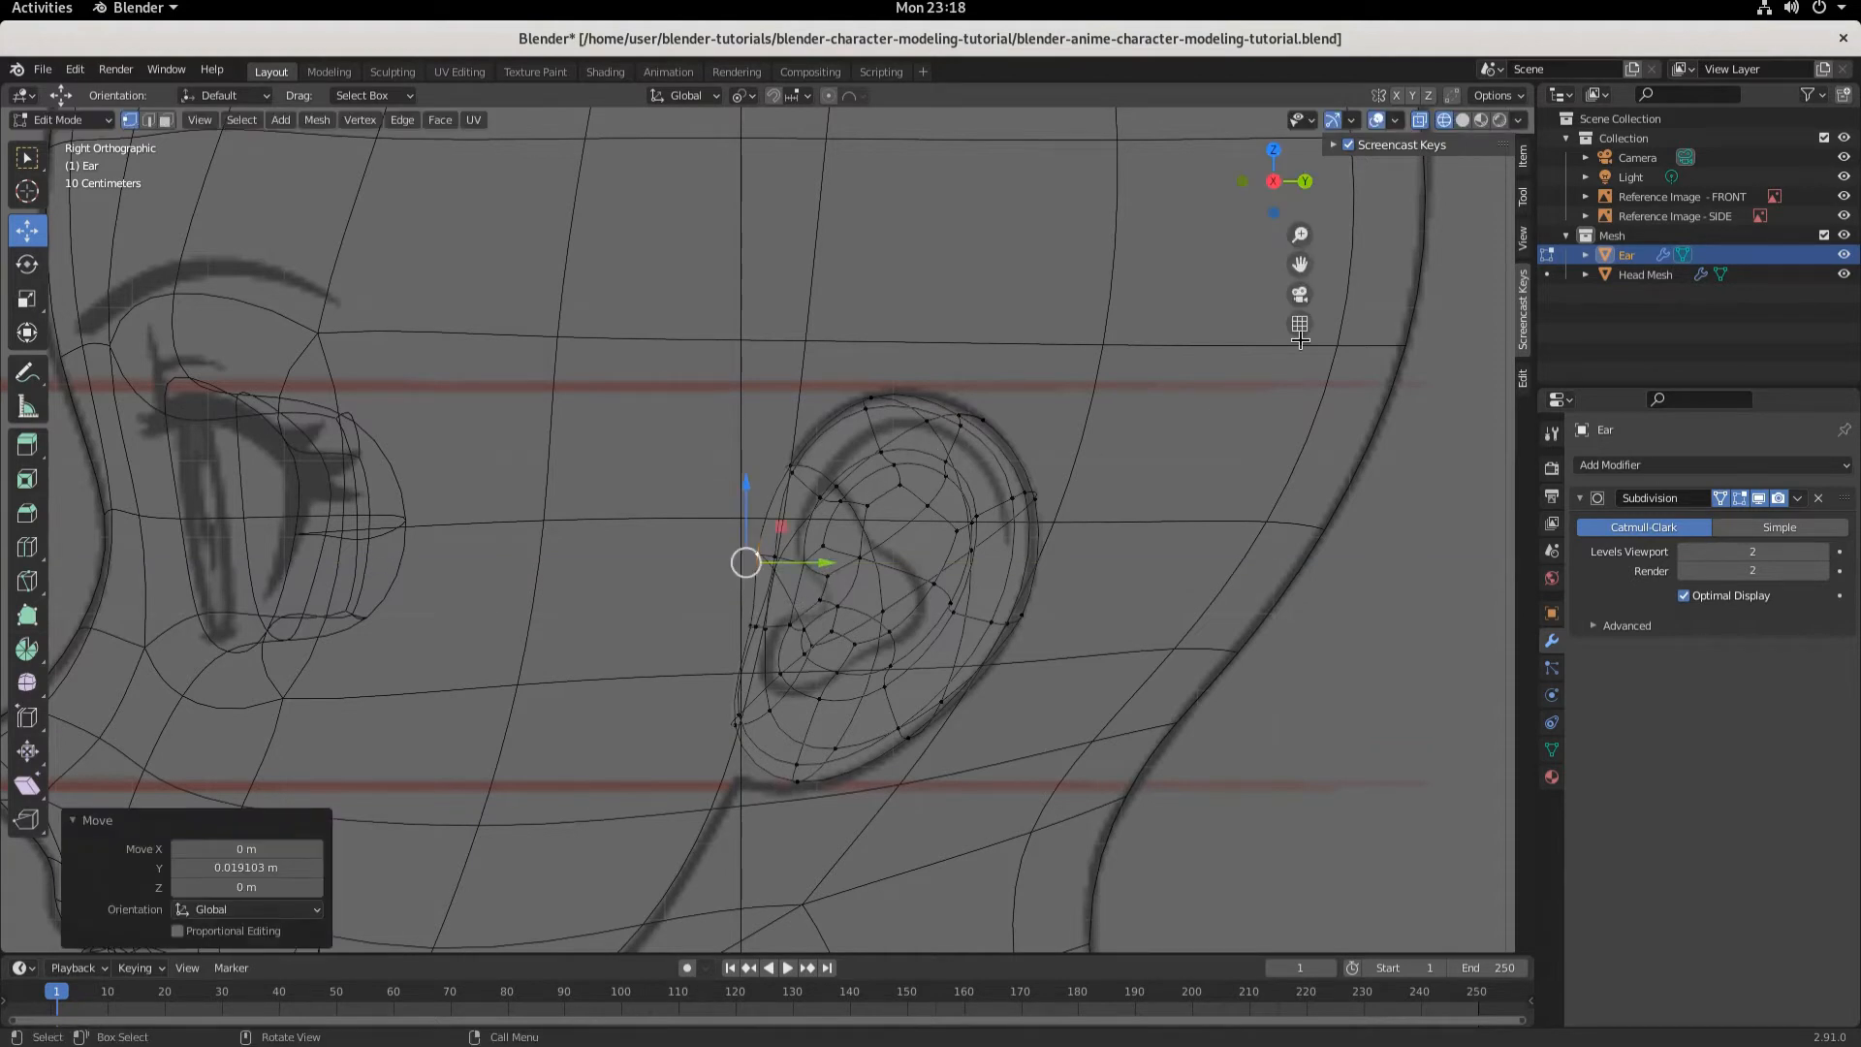
- With proportional editing at size 0.239, move the ear's top vertices about 0.006 m along X and 0.011 m up
left_click(1463, 119)
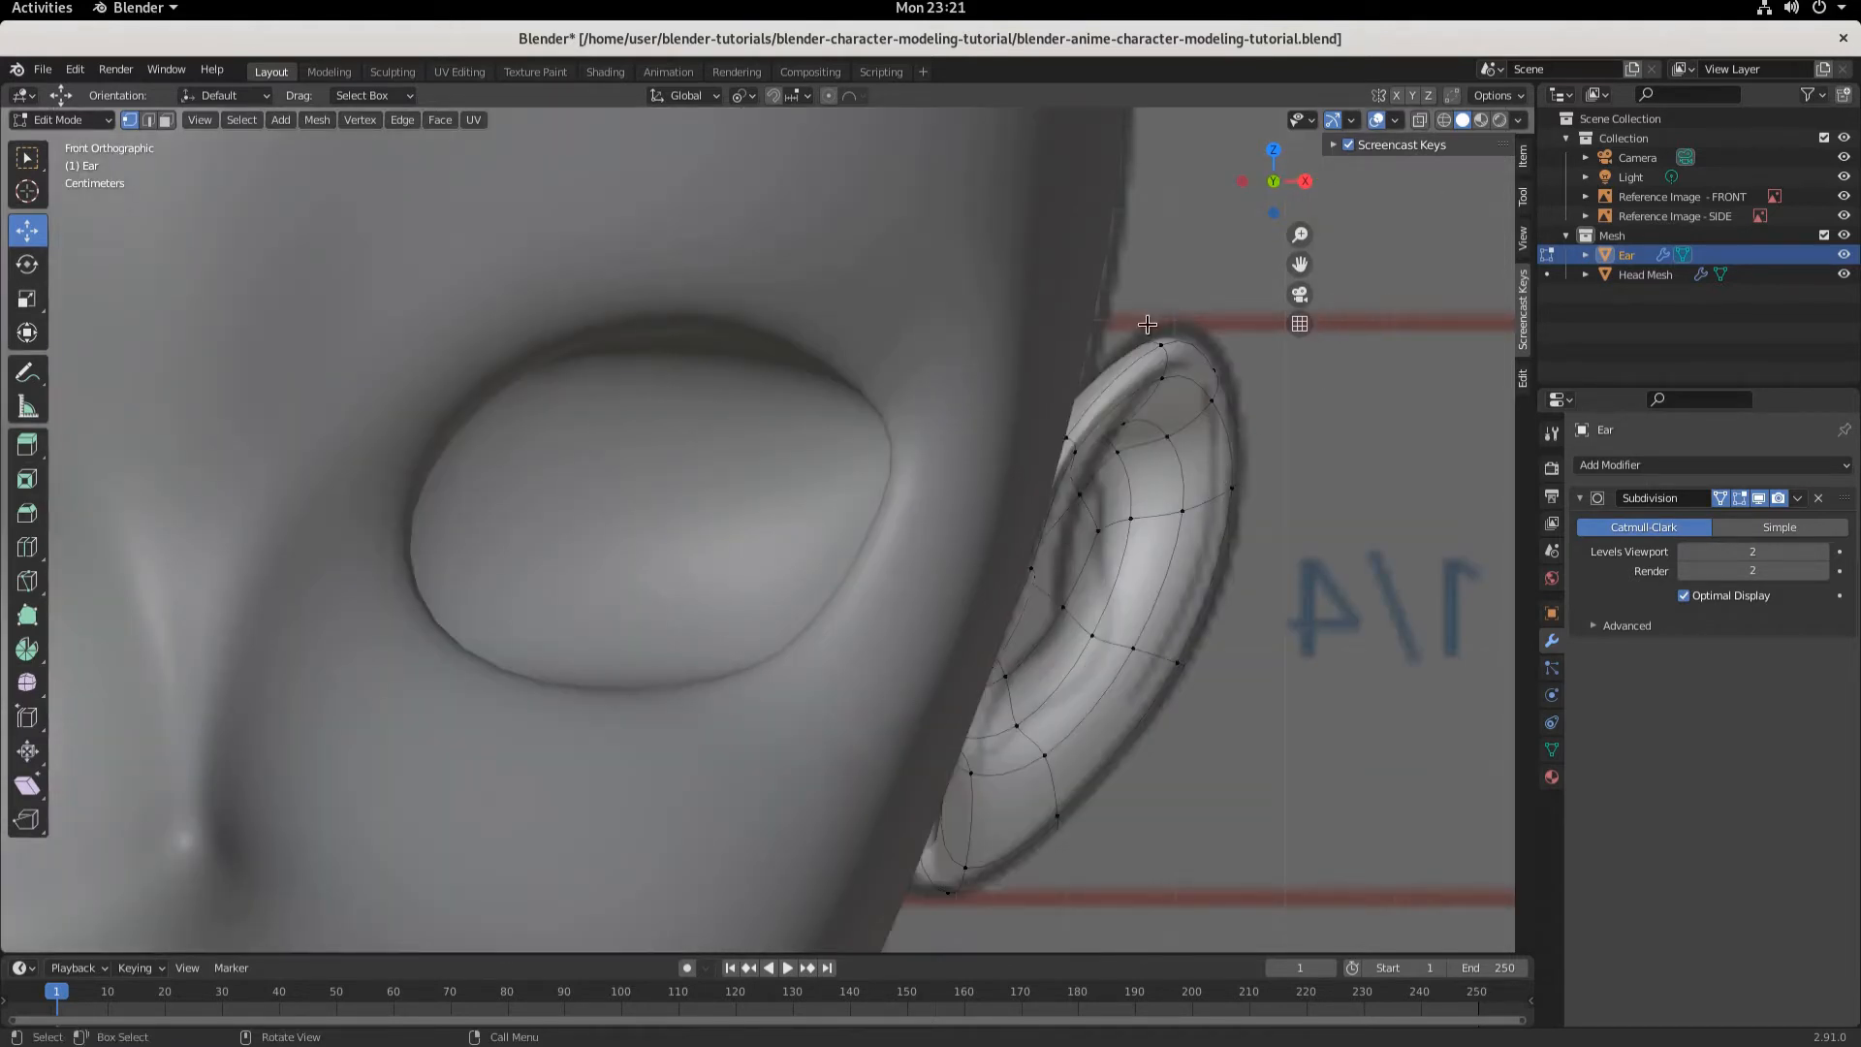
left_click_drag(1136, 298, 1248, 403)
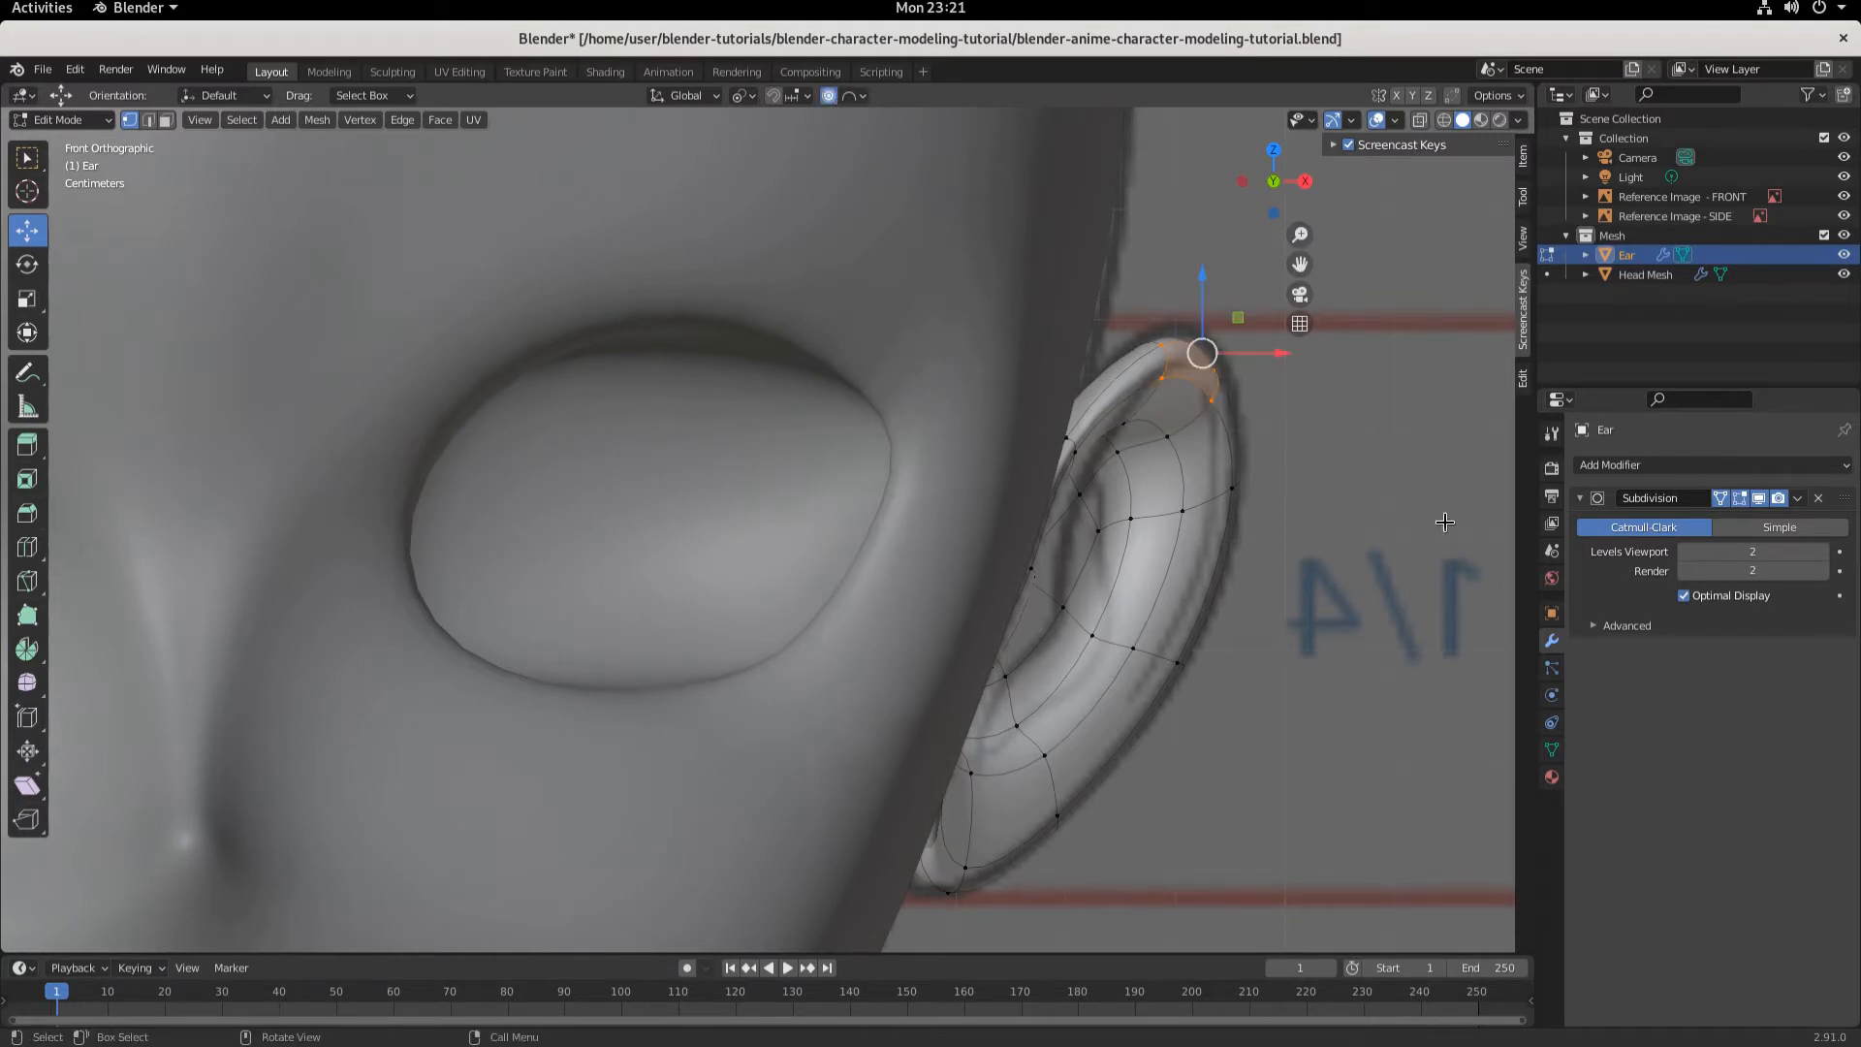
key("g")
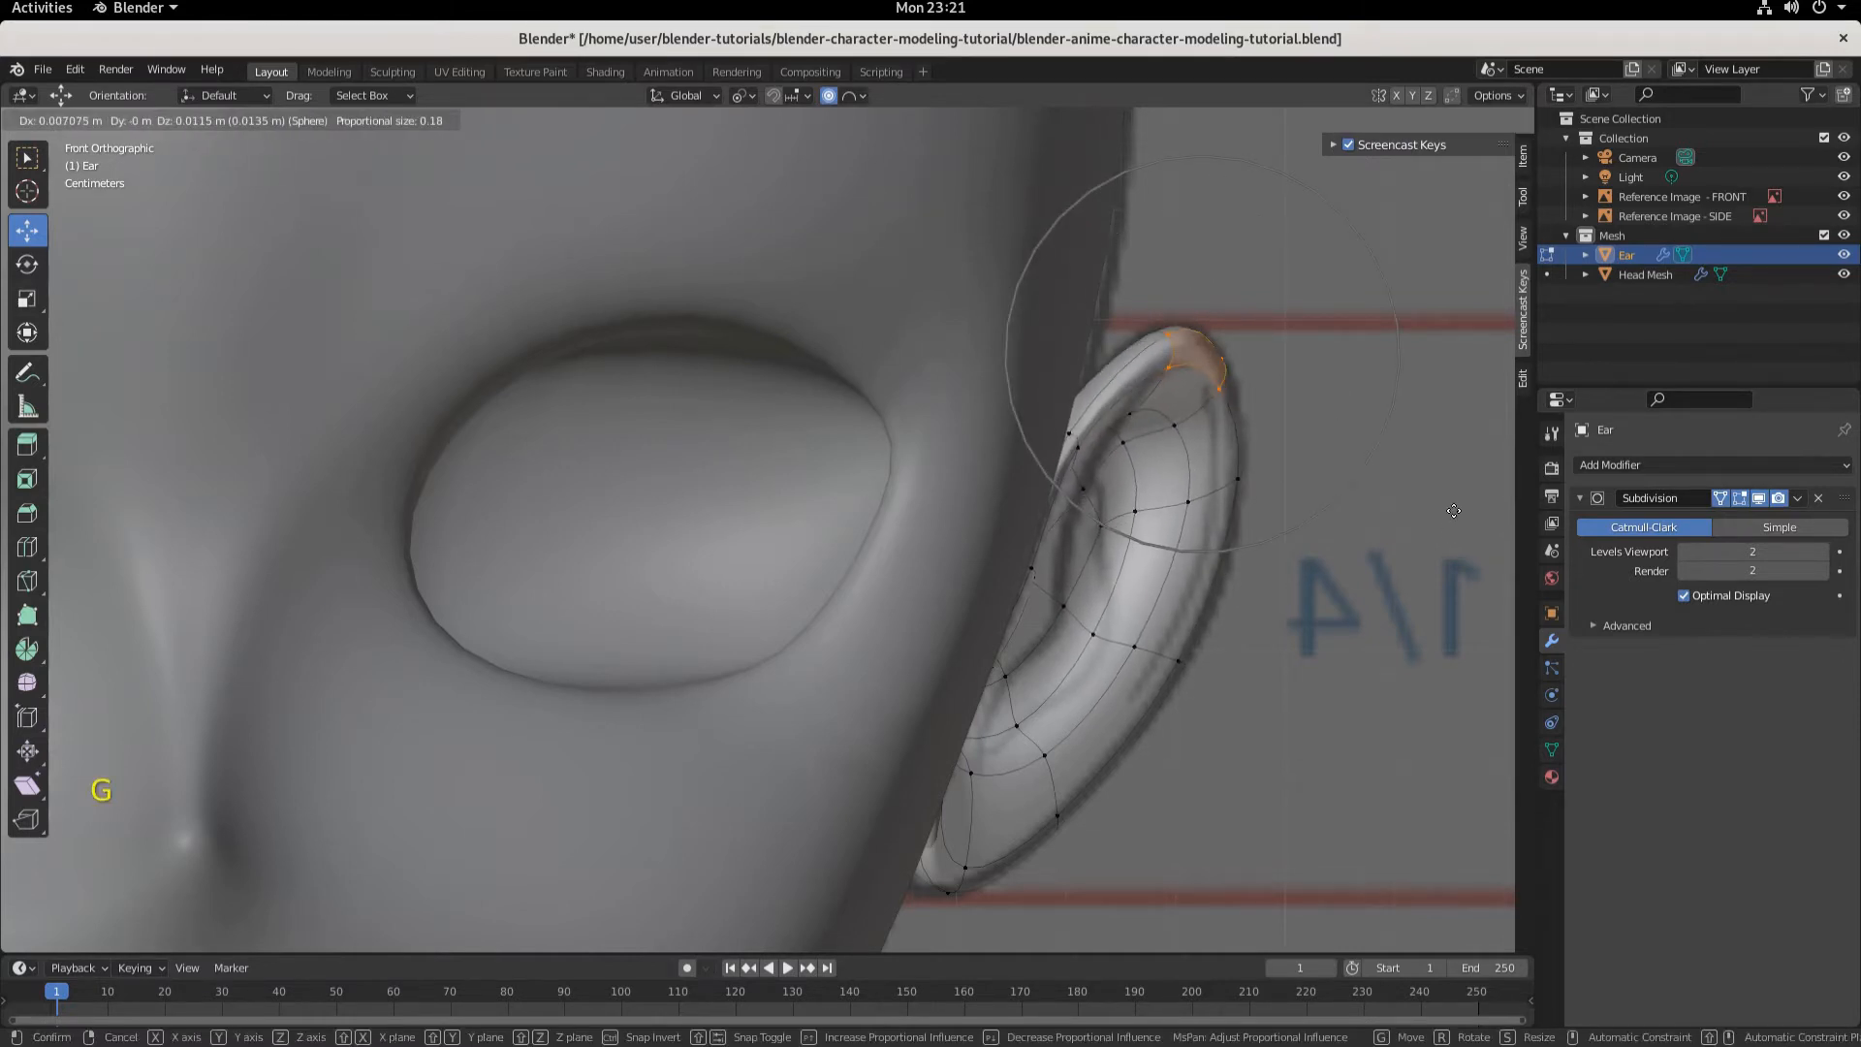
scroll(1453, 511, "down", 1)
scroll(1453, 511, "down", 2)
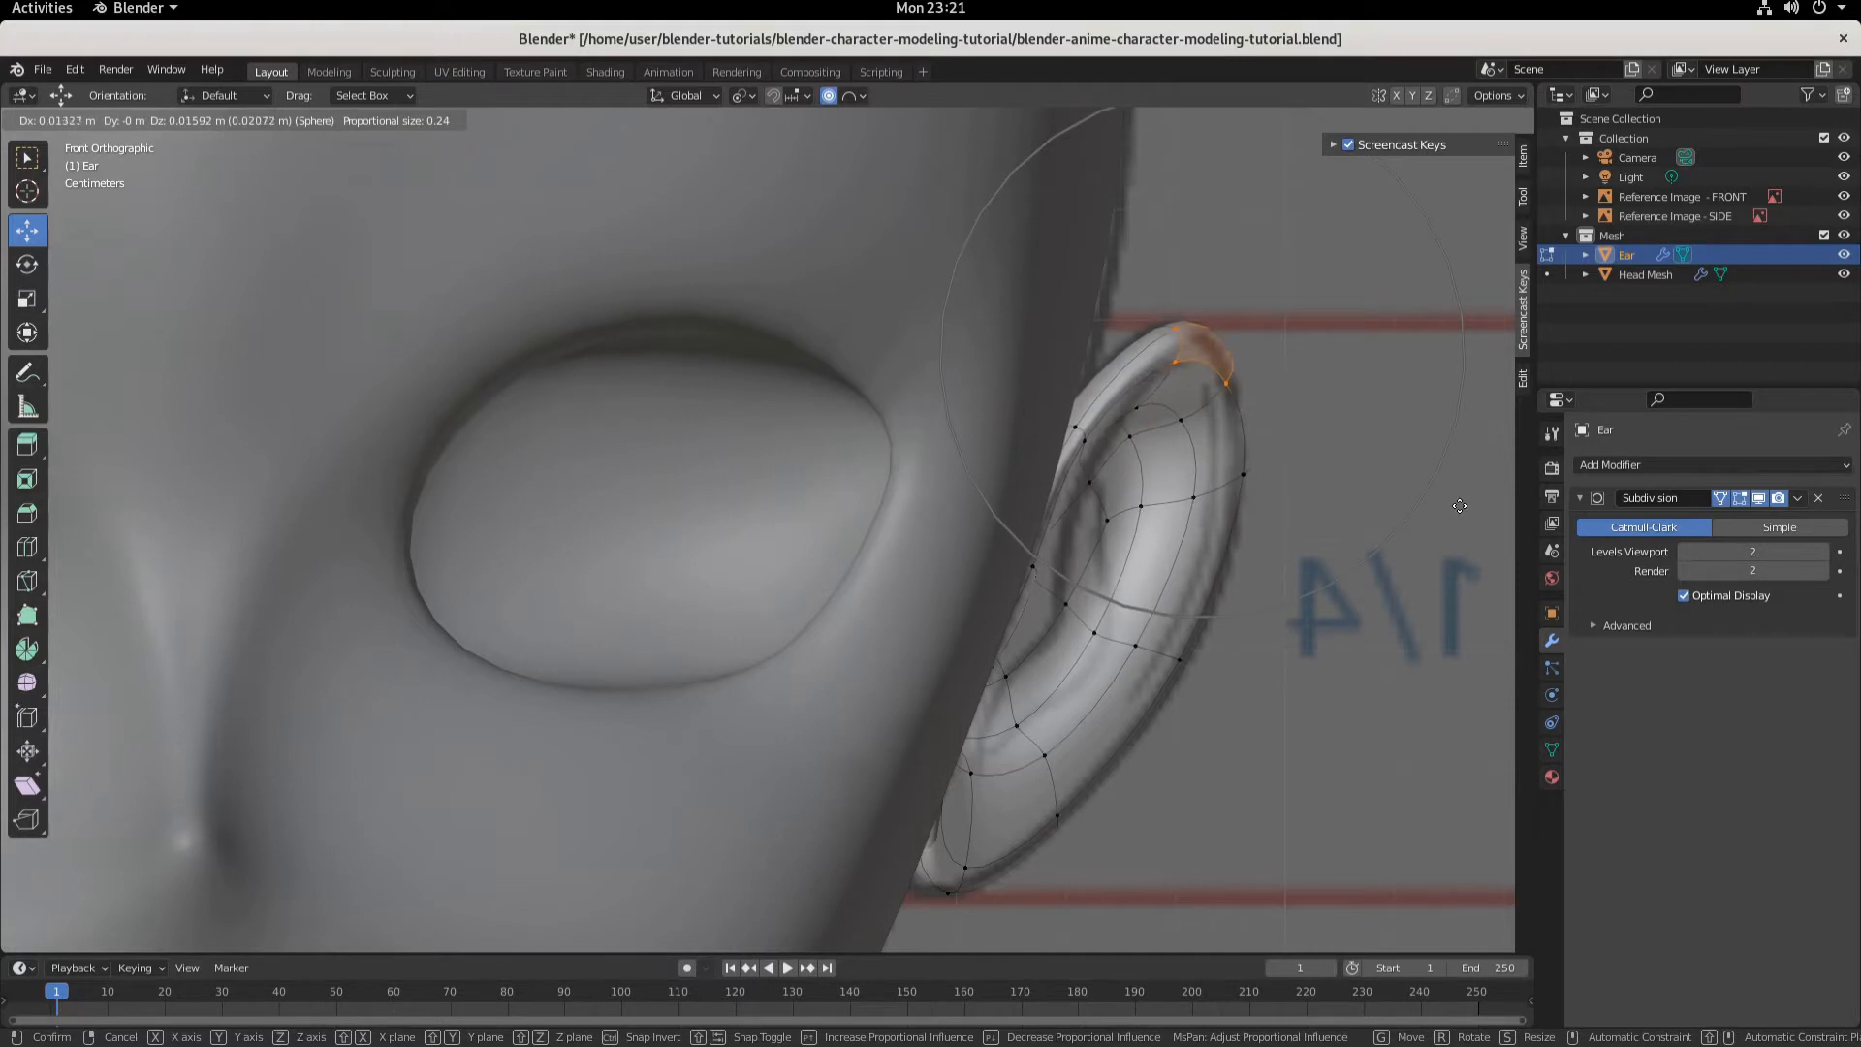
left_click(1453, 510)
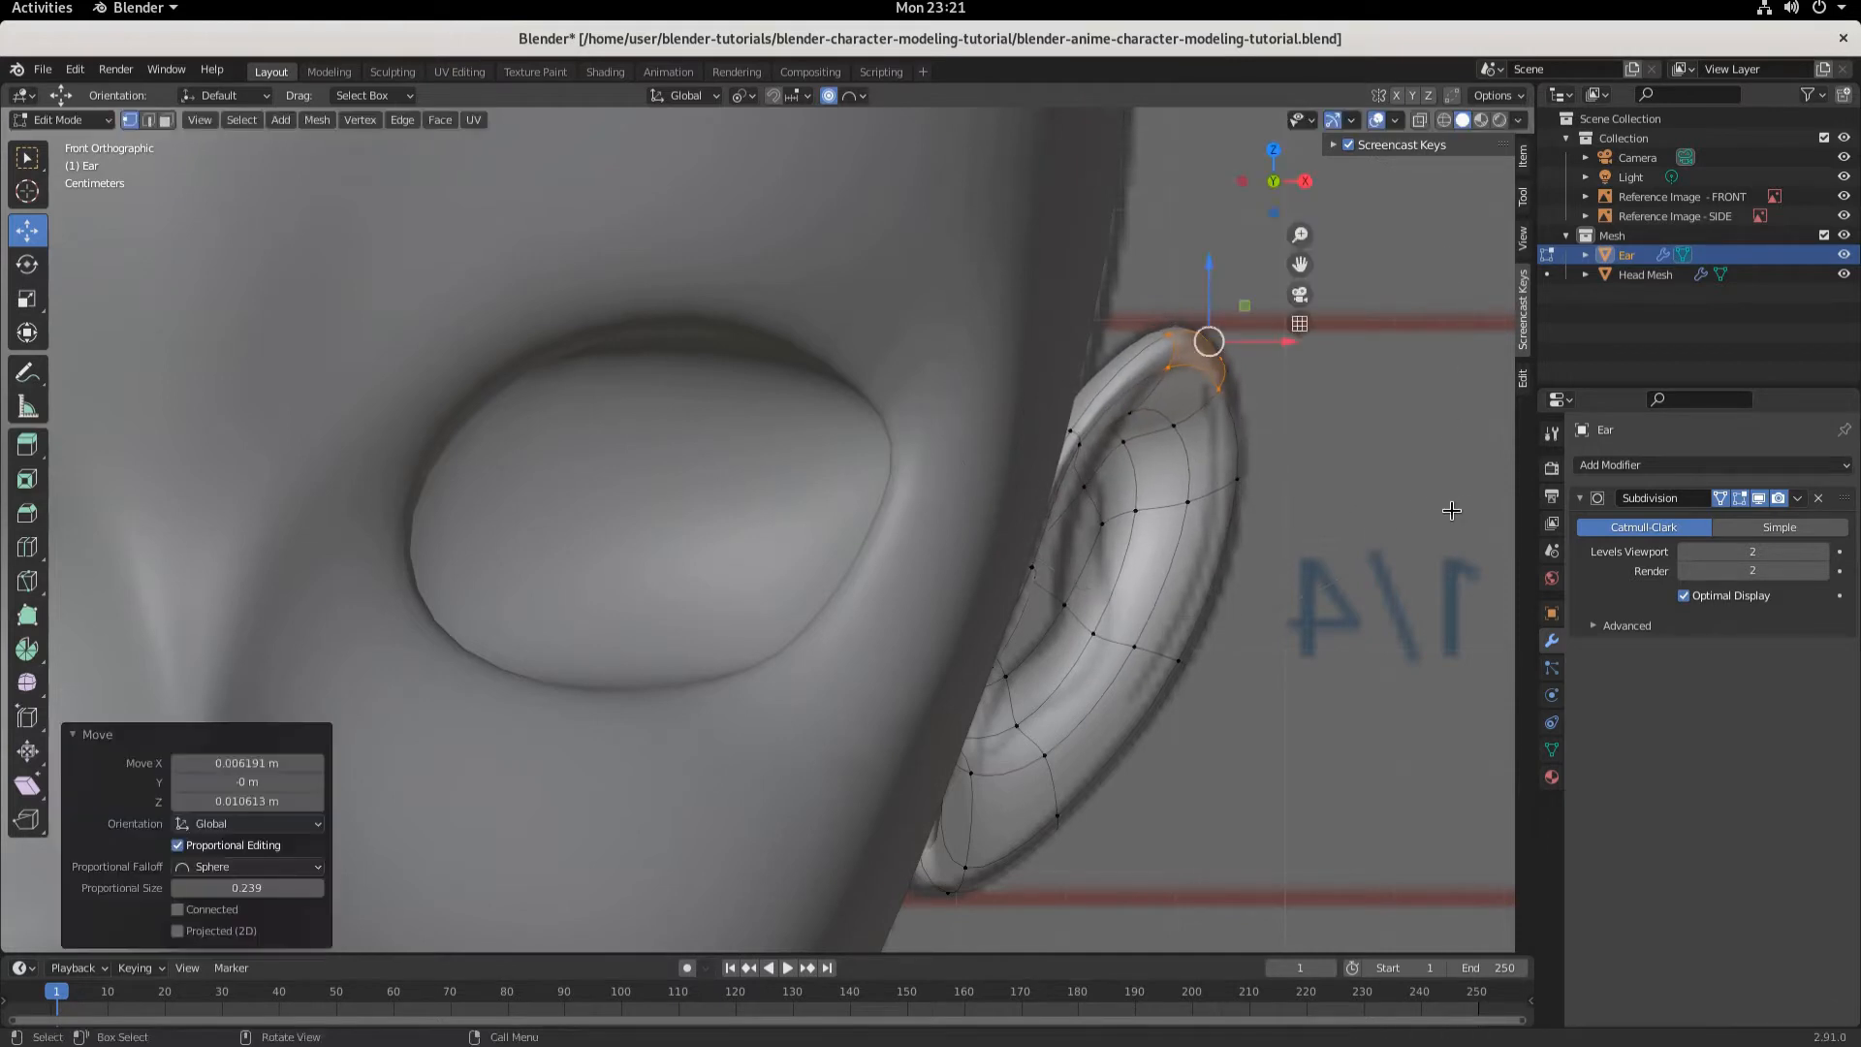
key("KP_3")
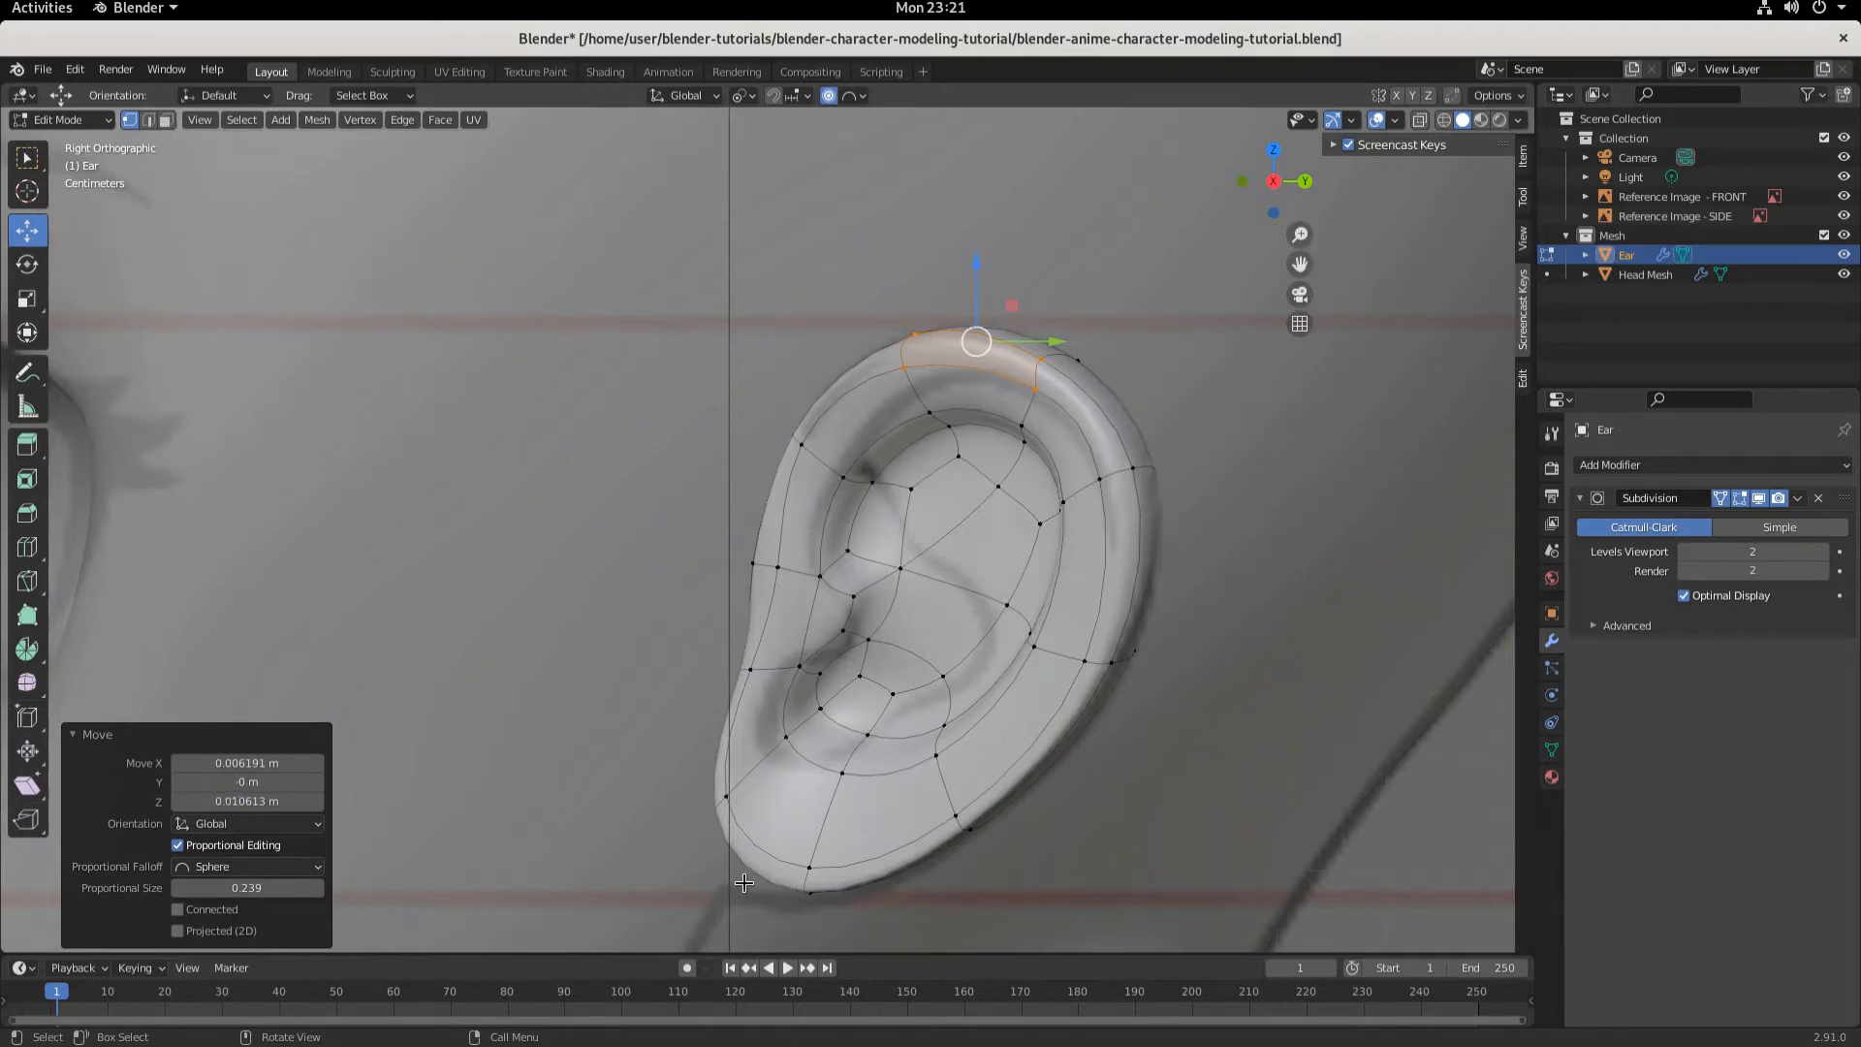
- Return to Object Mode and add a Mirror modifier to the ear
key("KP_1")
scroll(1095, 577, "down", 3)
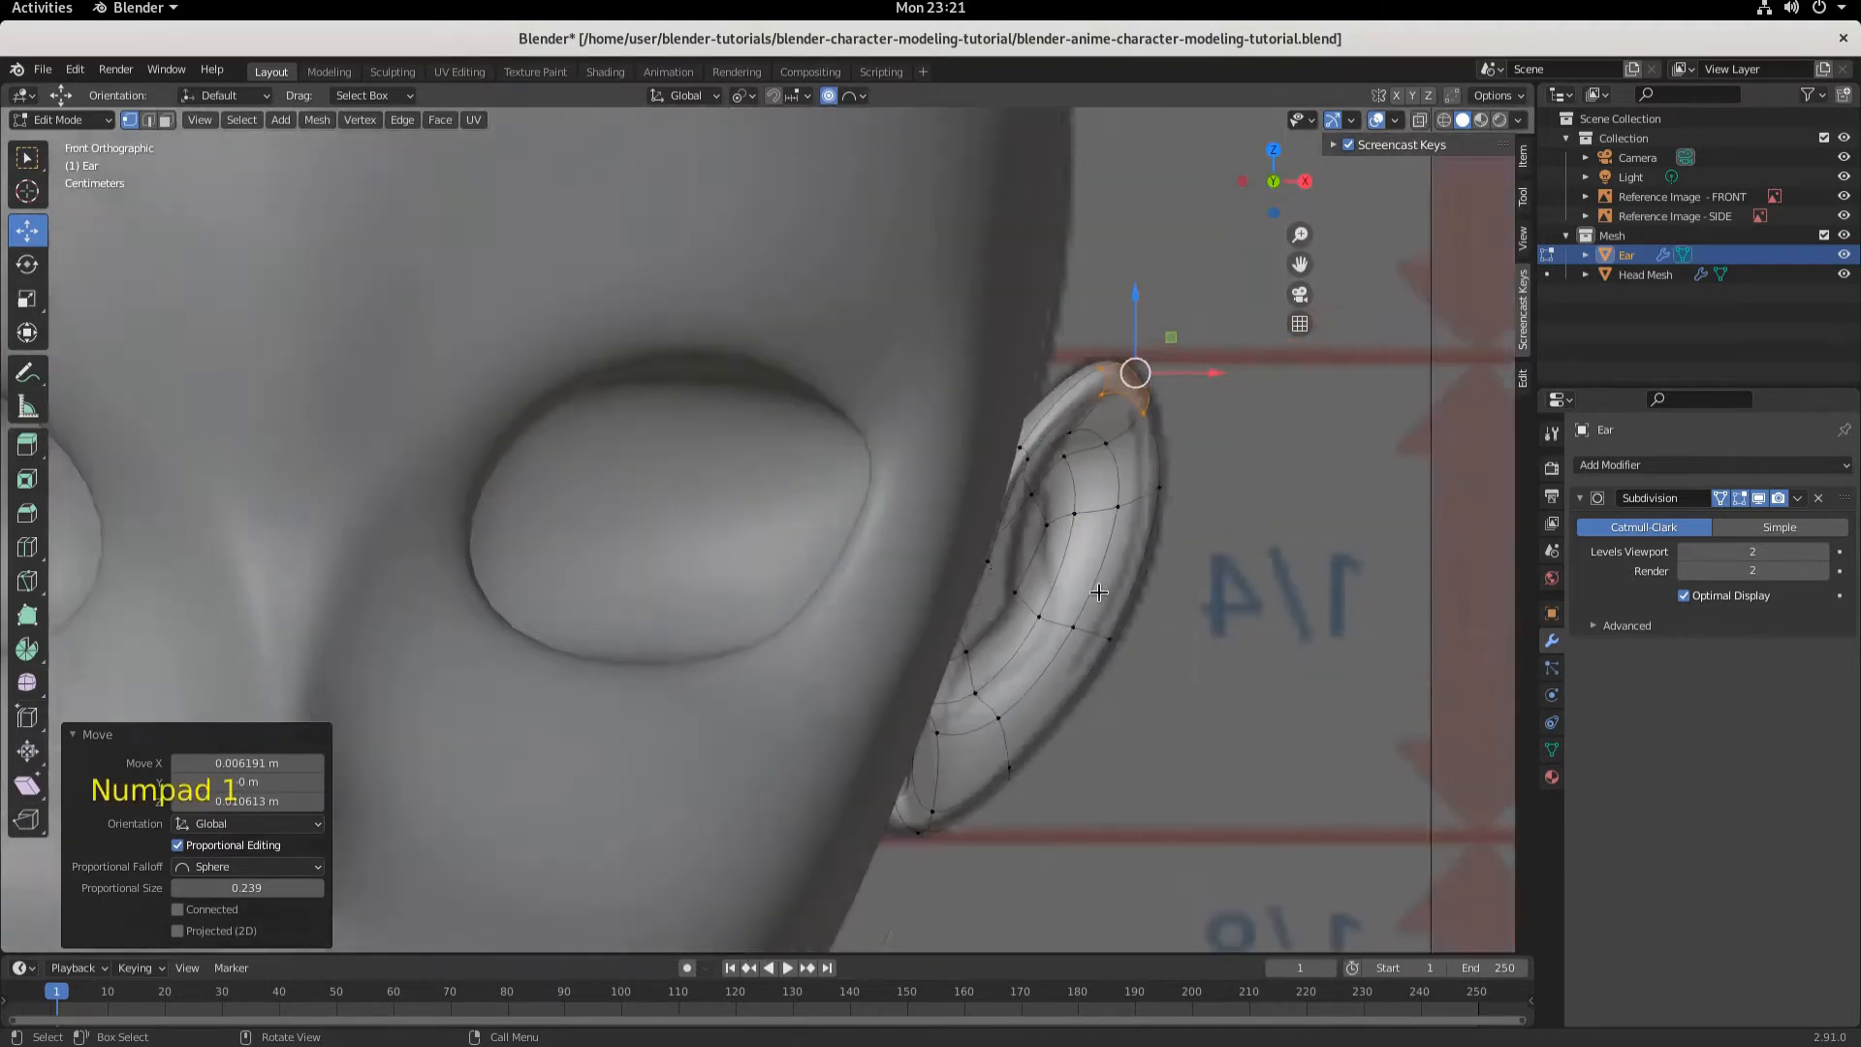
scroll(1076, 645, "down", 2)
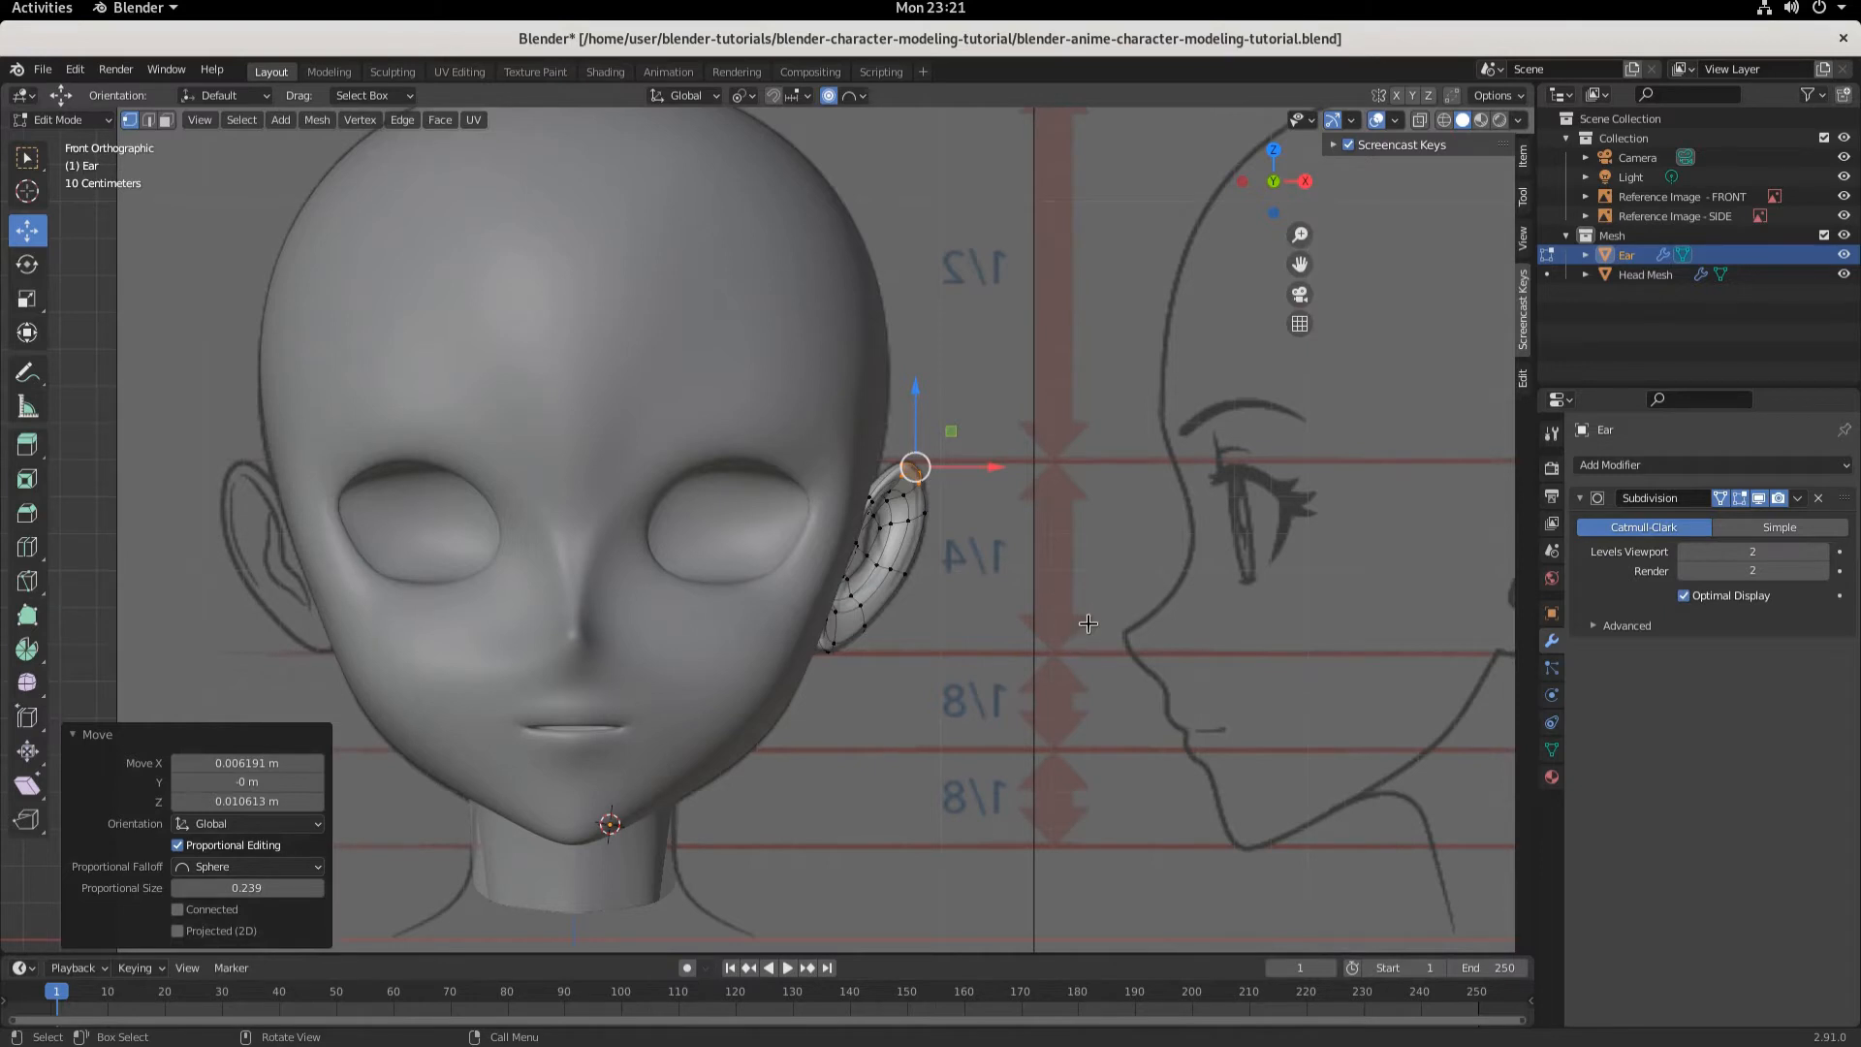
key("Tab")
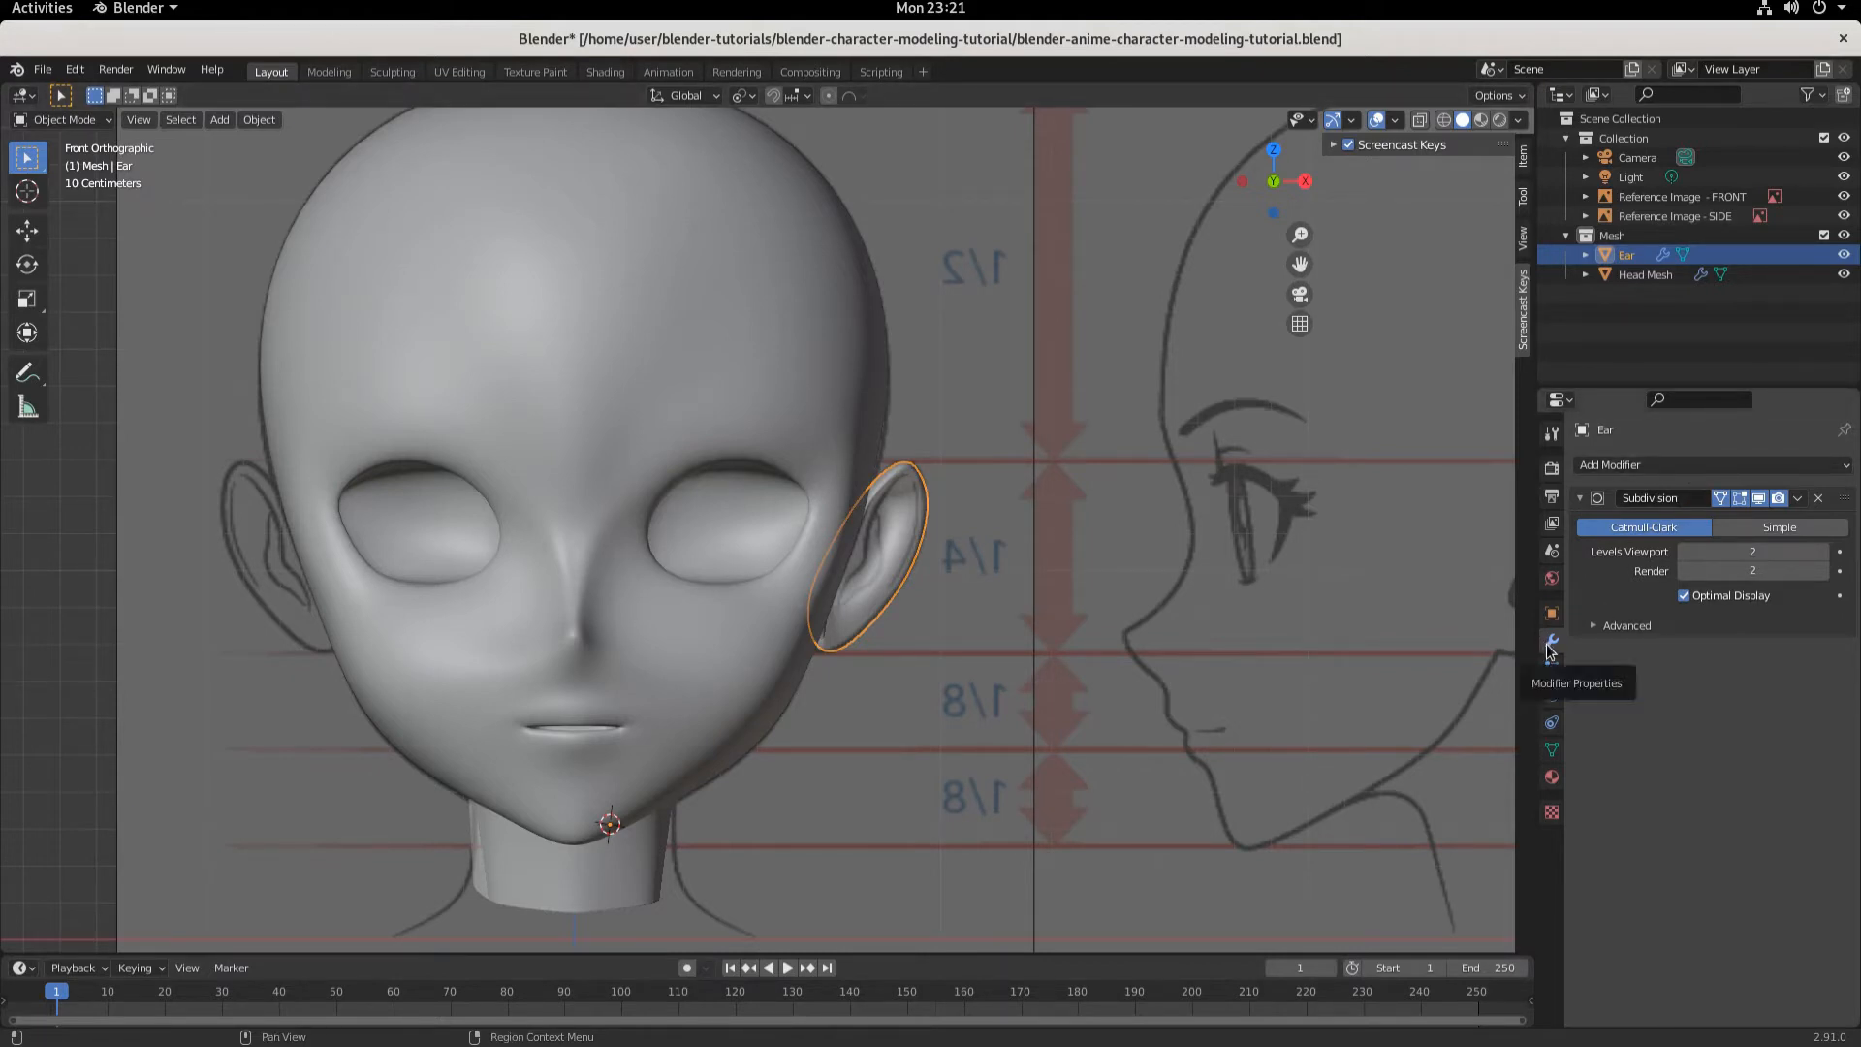
left_click(1631, 466)
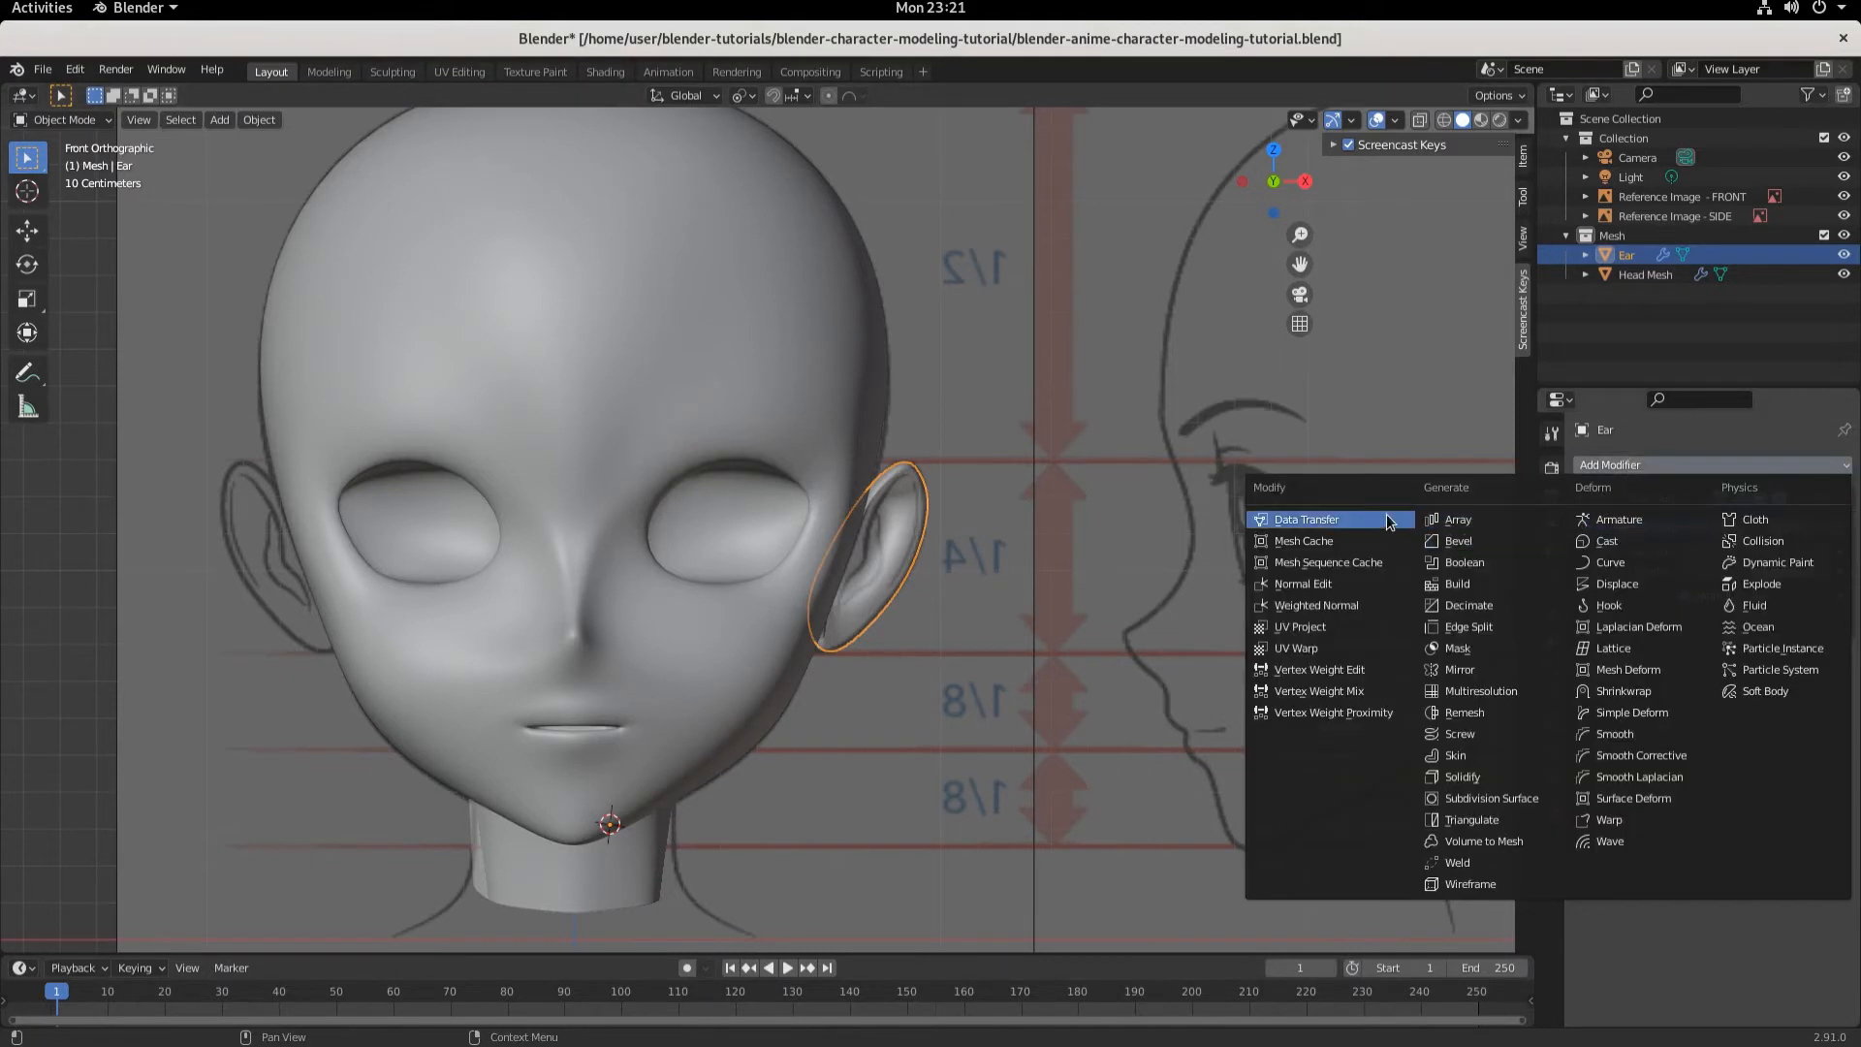
left_click(1454, 670)
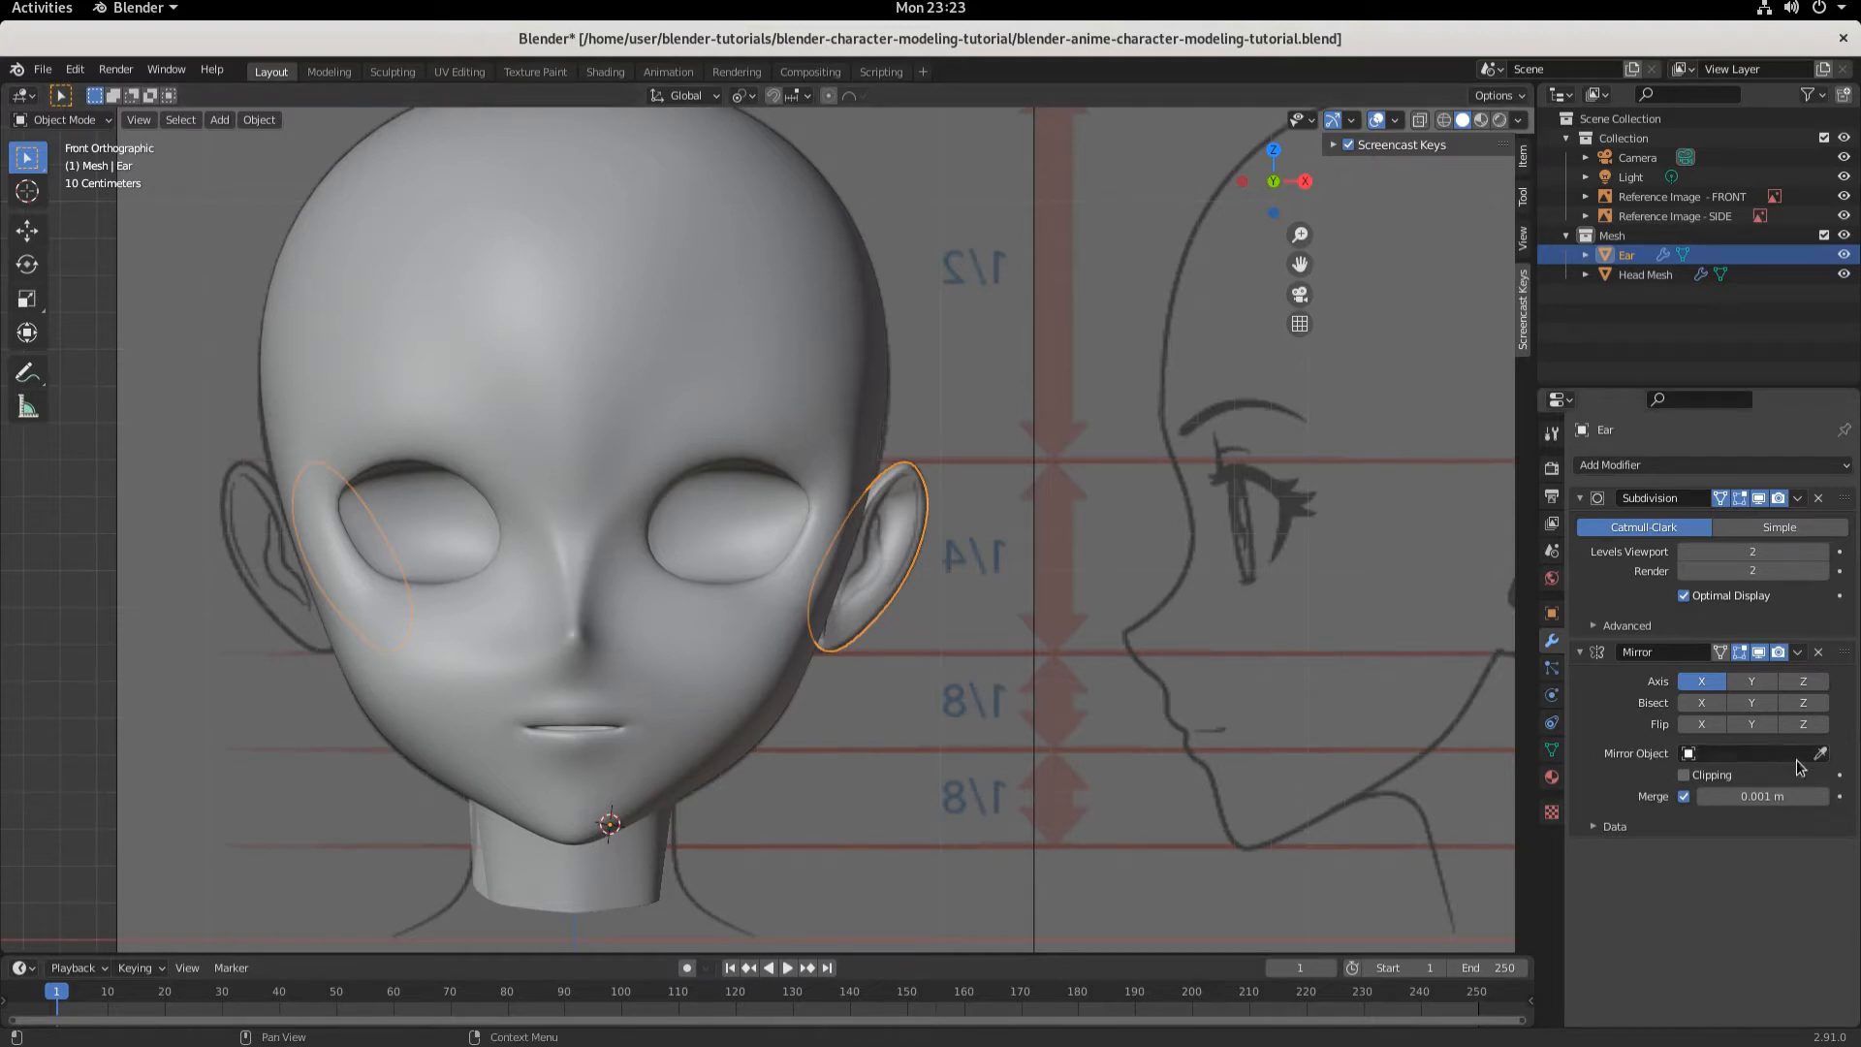
- Enable clipping on the ear's Mirror modifier and set its mirror object to Head Mesh
left_click(1684, 776)
left_click(1807, 756)
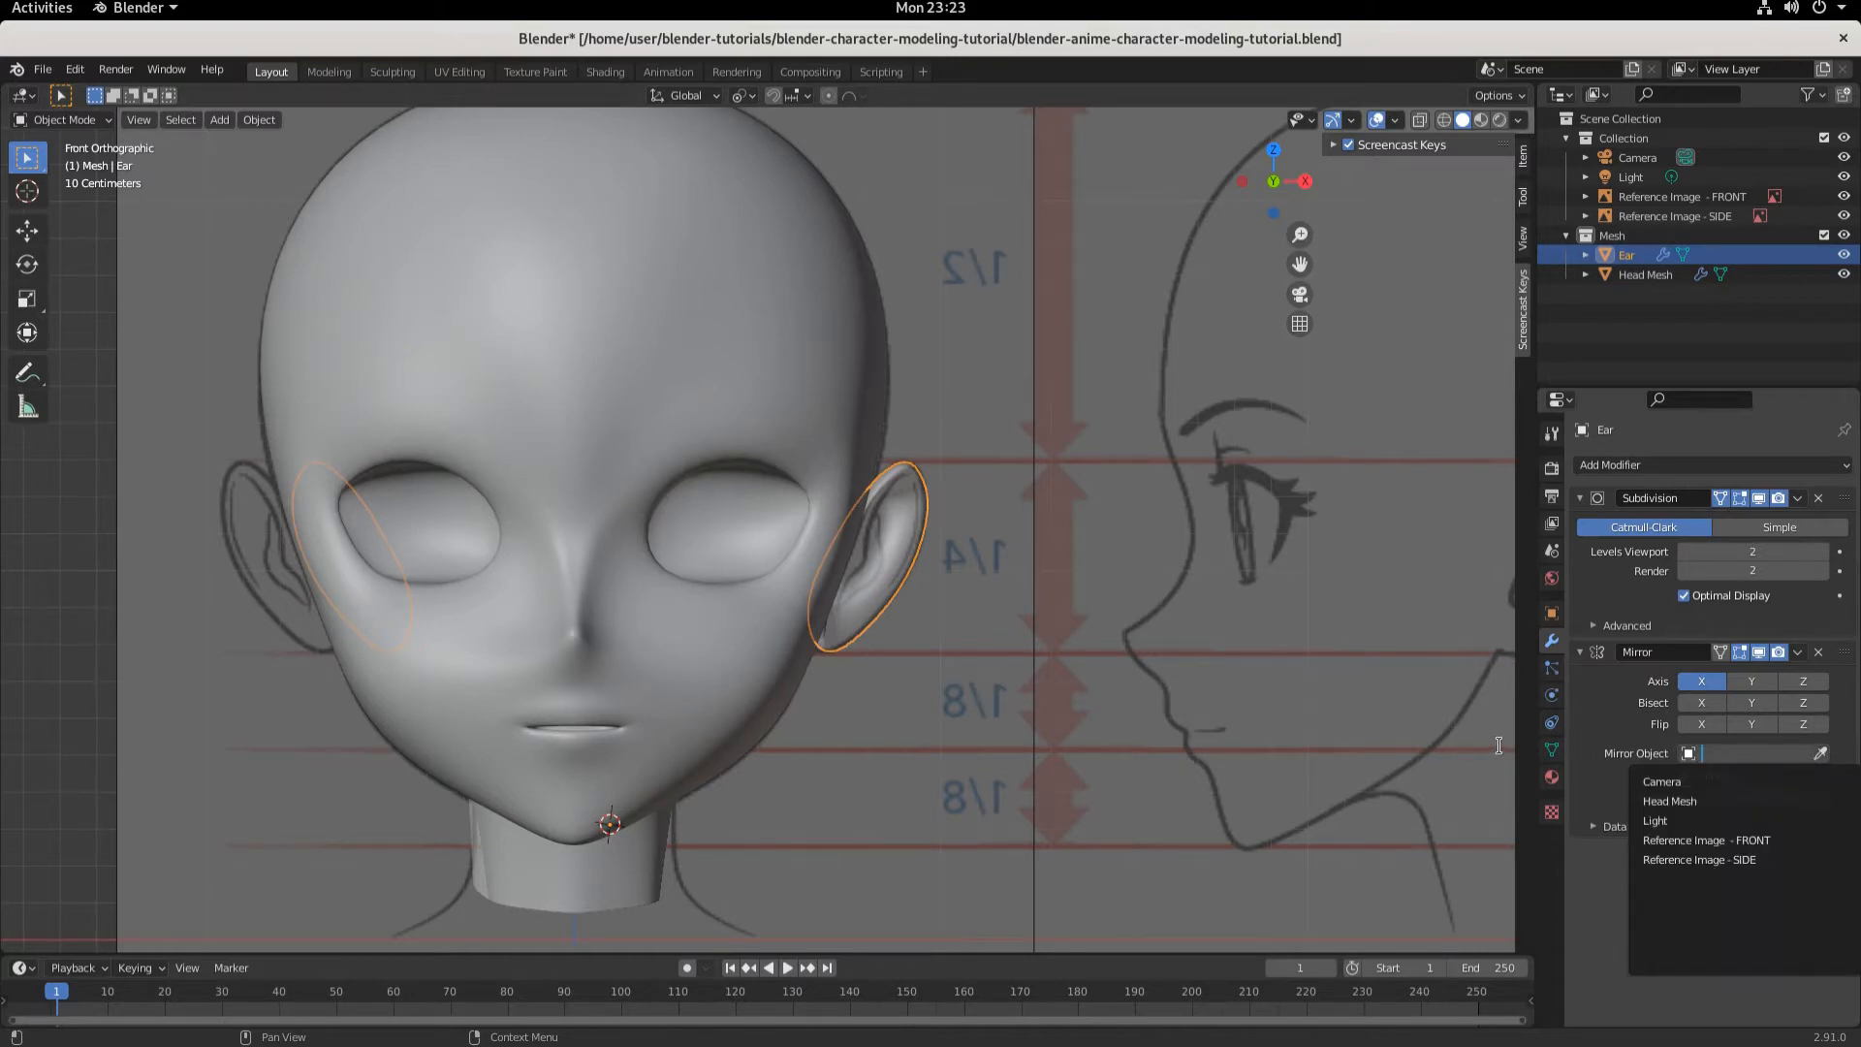
left_click(1820, 753)
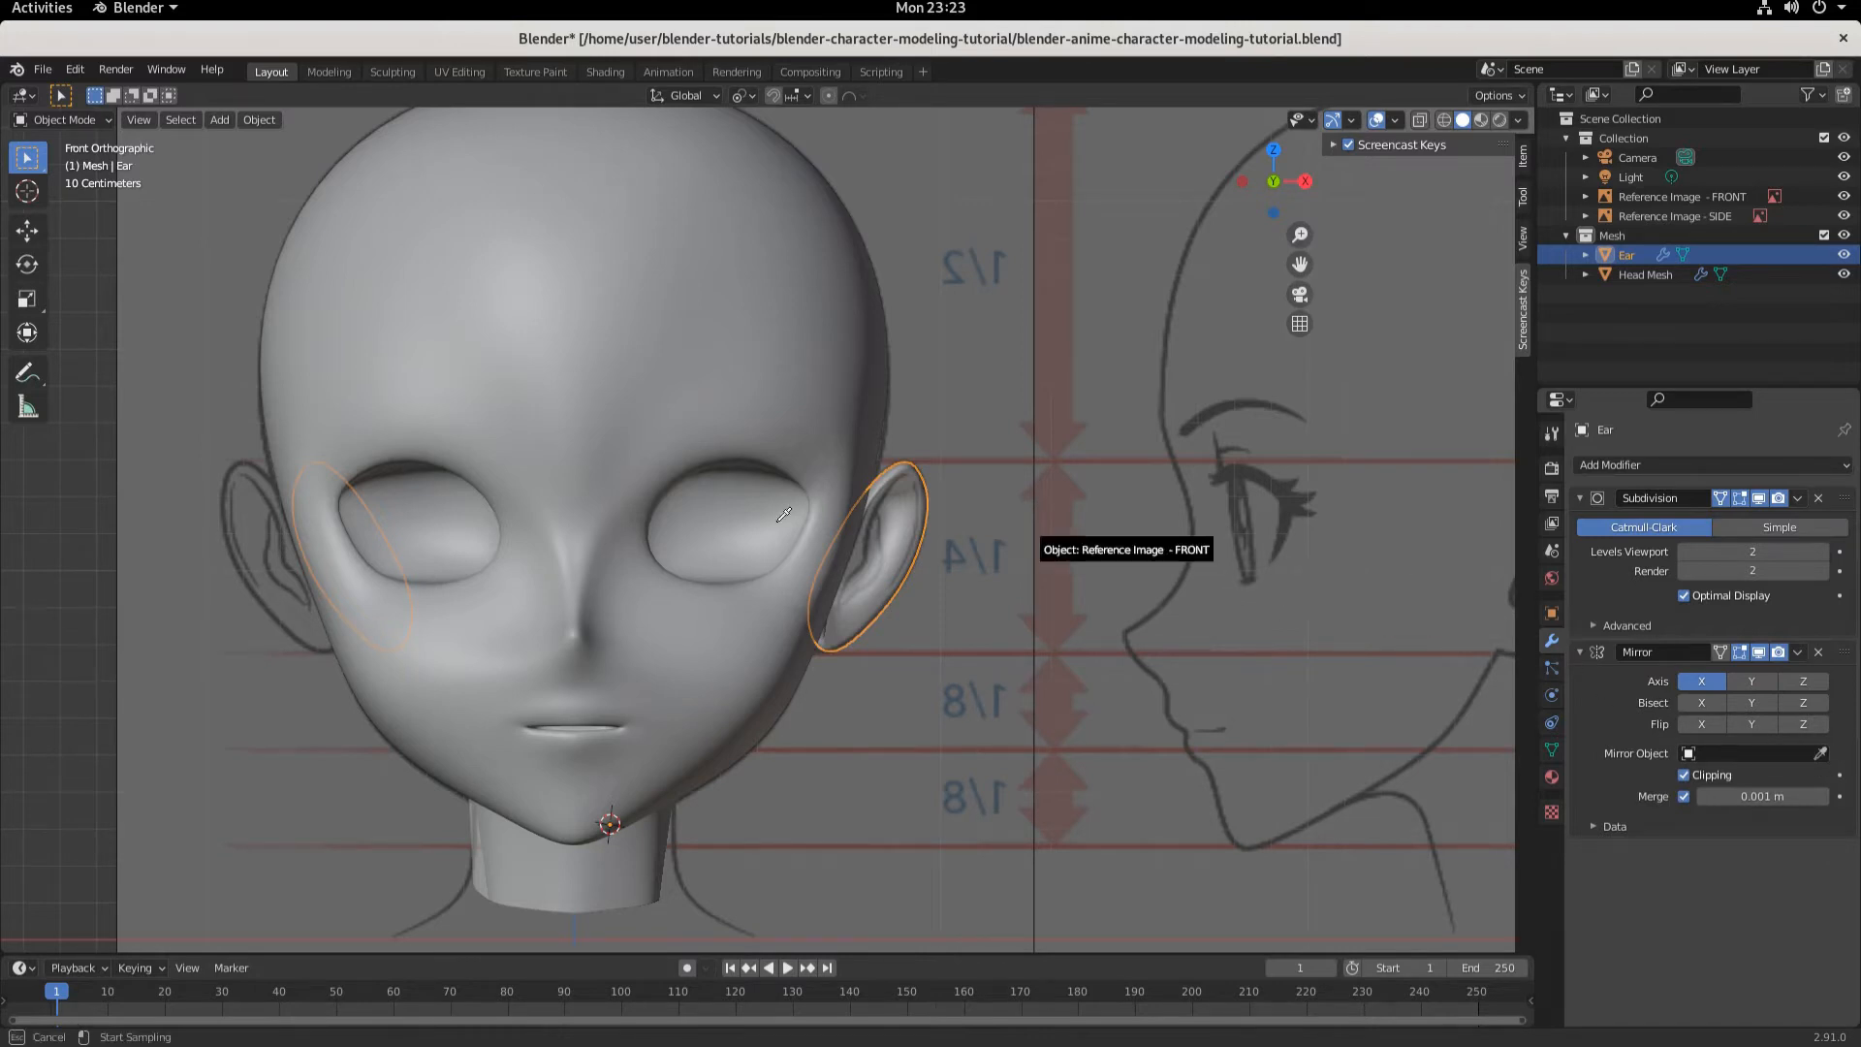
left_click(581, 411)
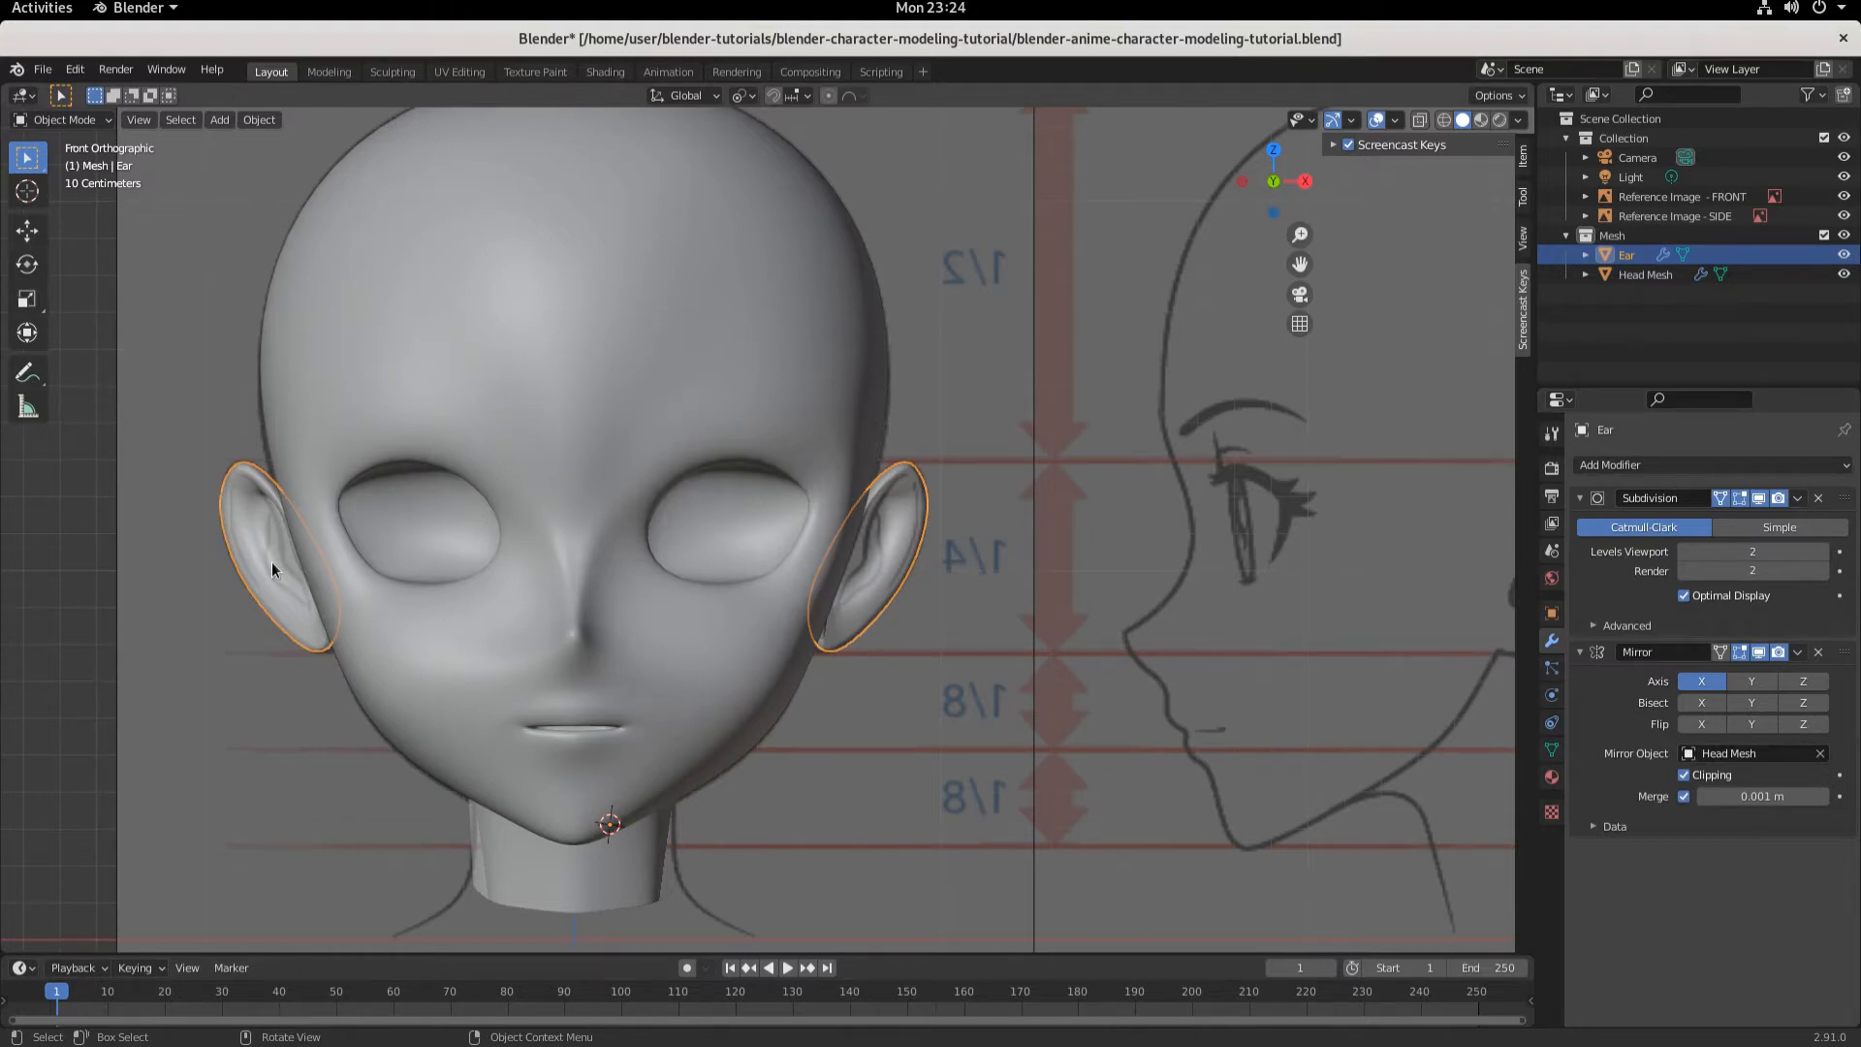
- Re-enter Edit Mode on the ear and select three faces along its front rim in face select mode
left_click(861, 762)
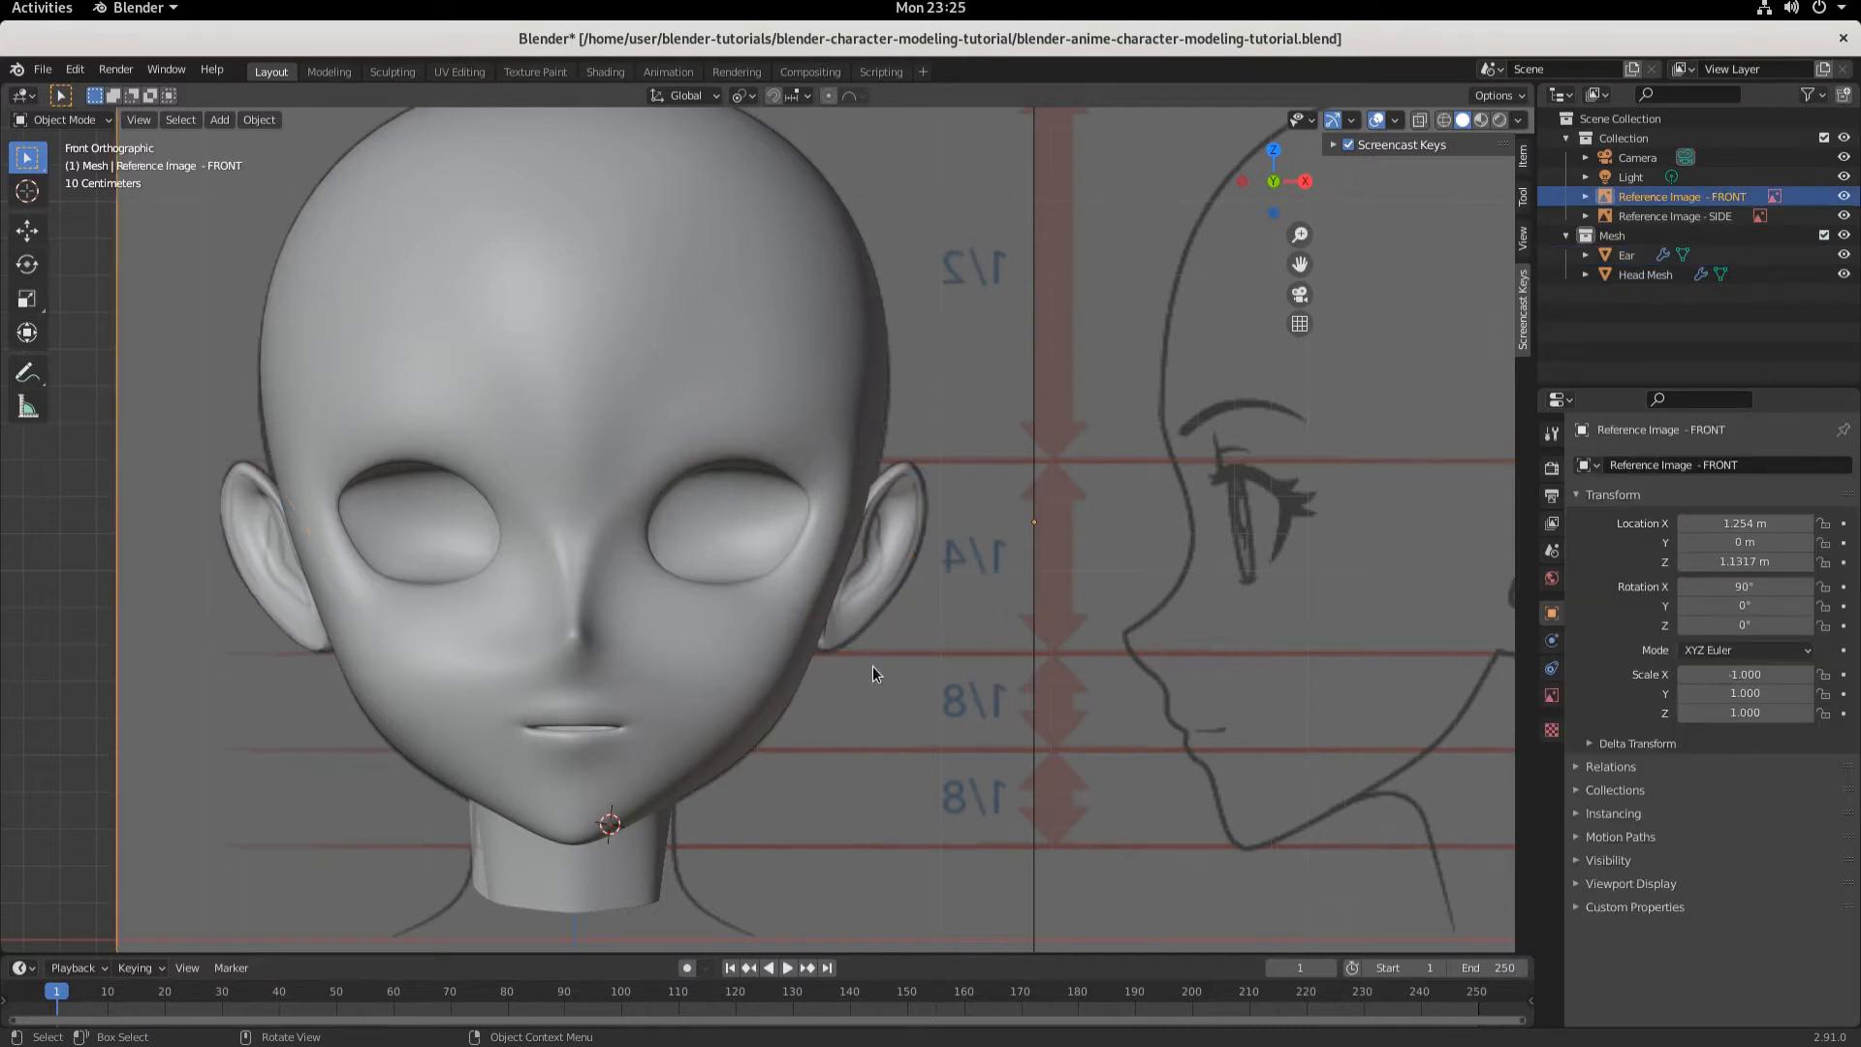
scroll(872, 665, "up", 2)
scroll(871, 625, "up", 1)
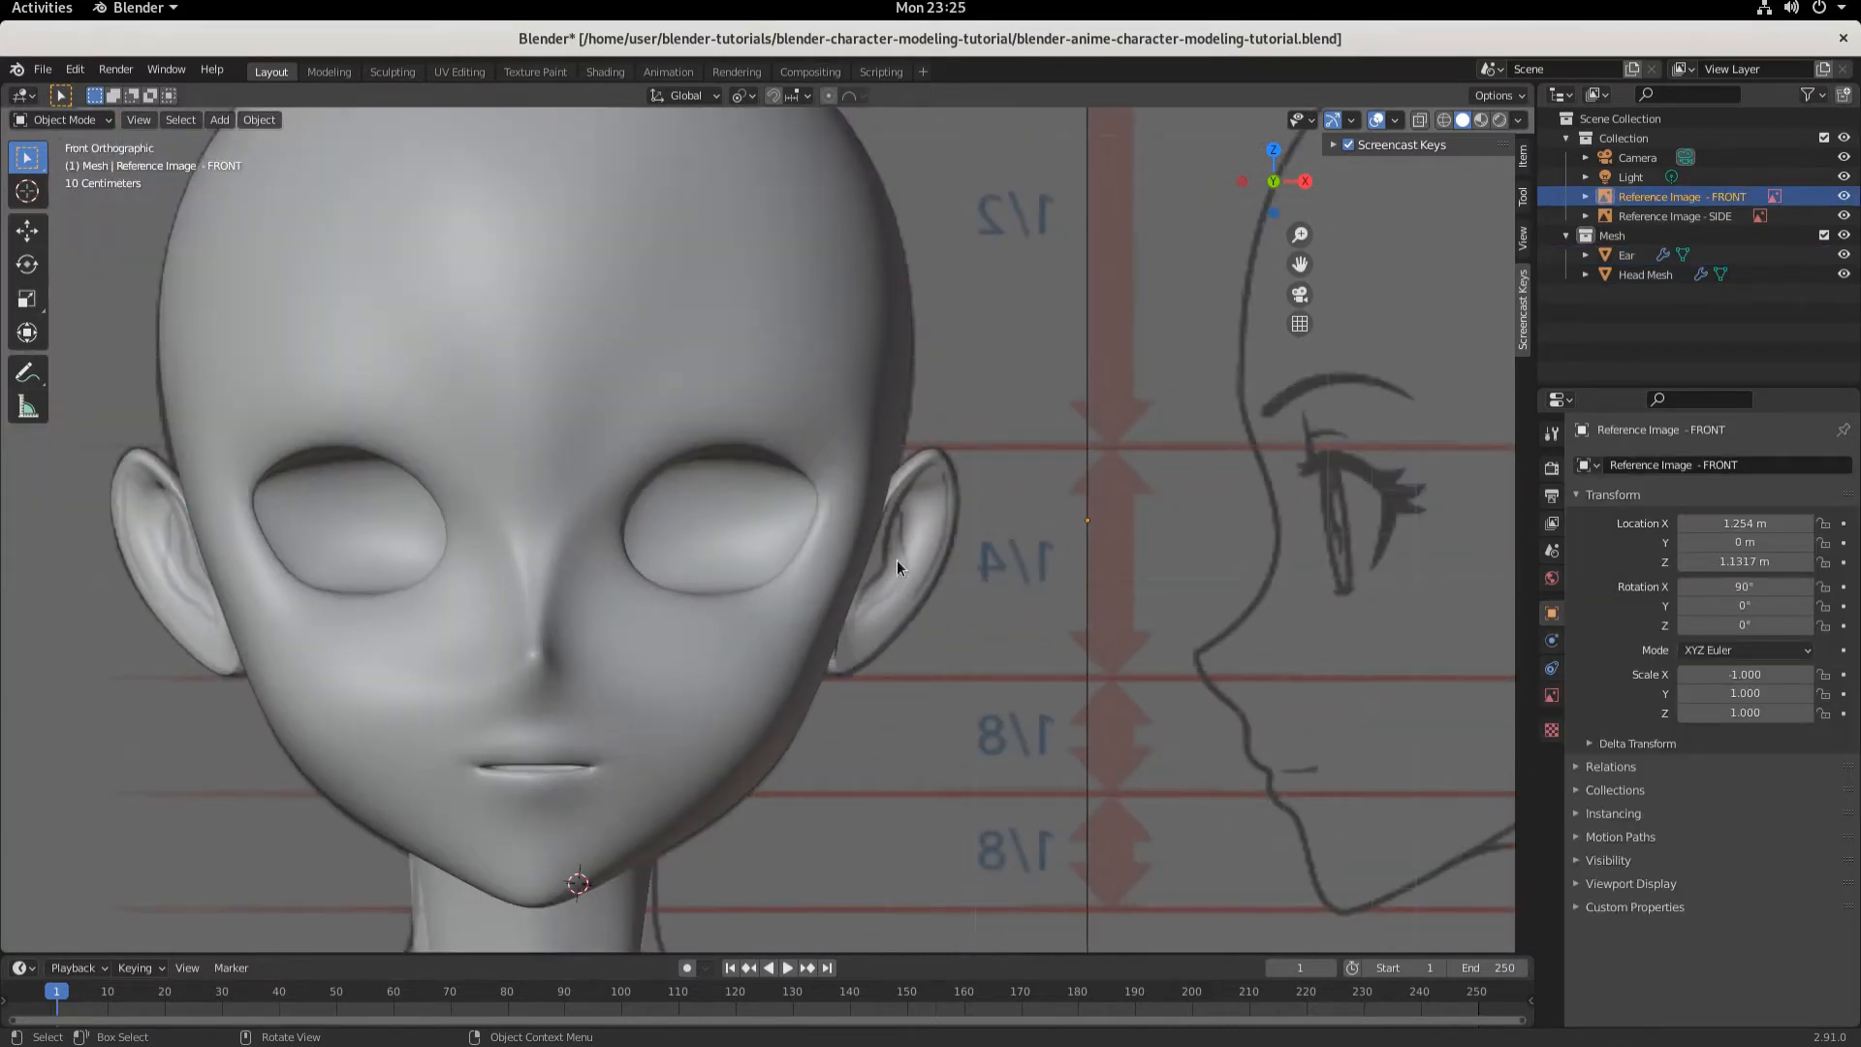
scroll(902, 562, "up", 1)
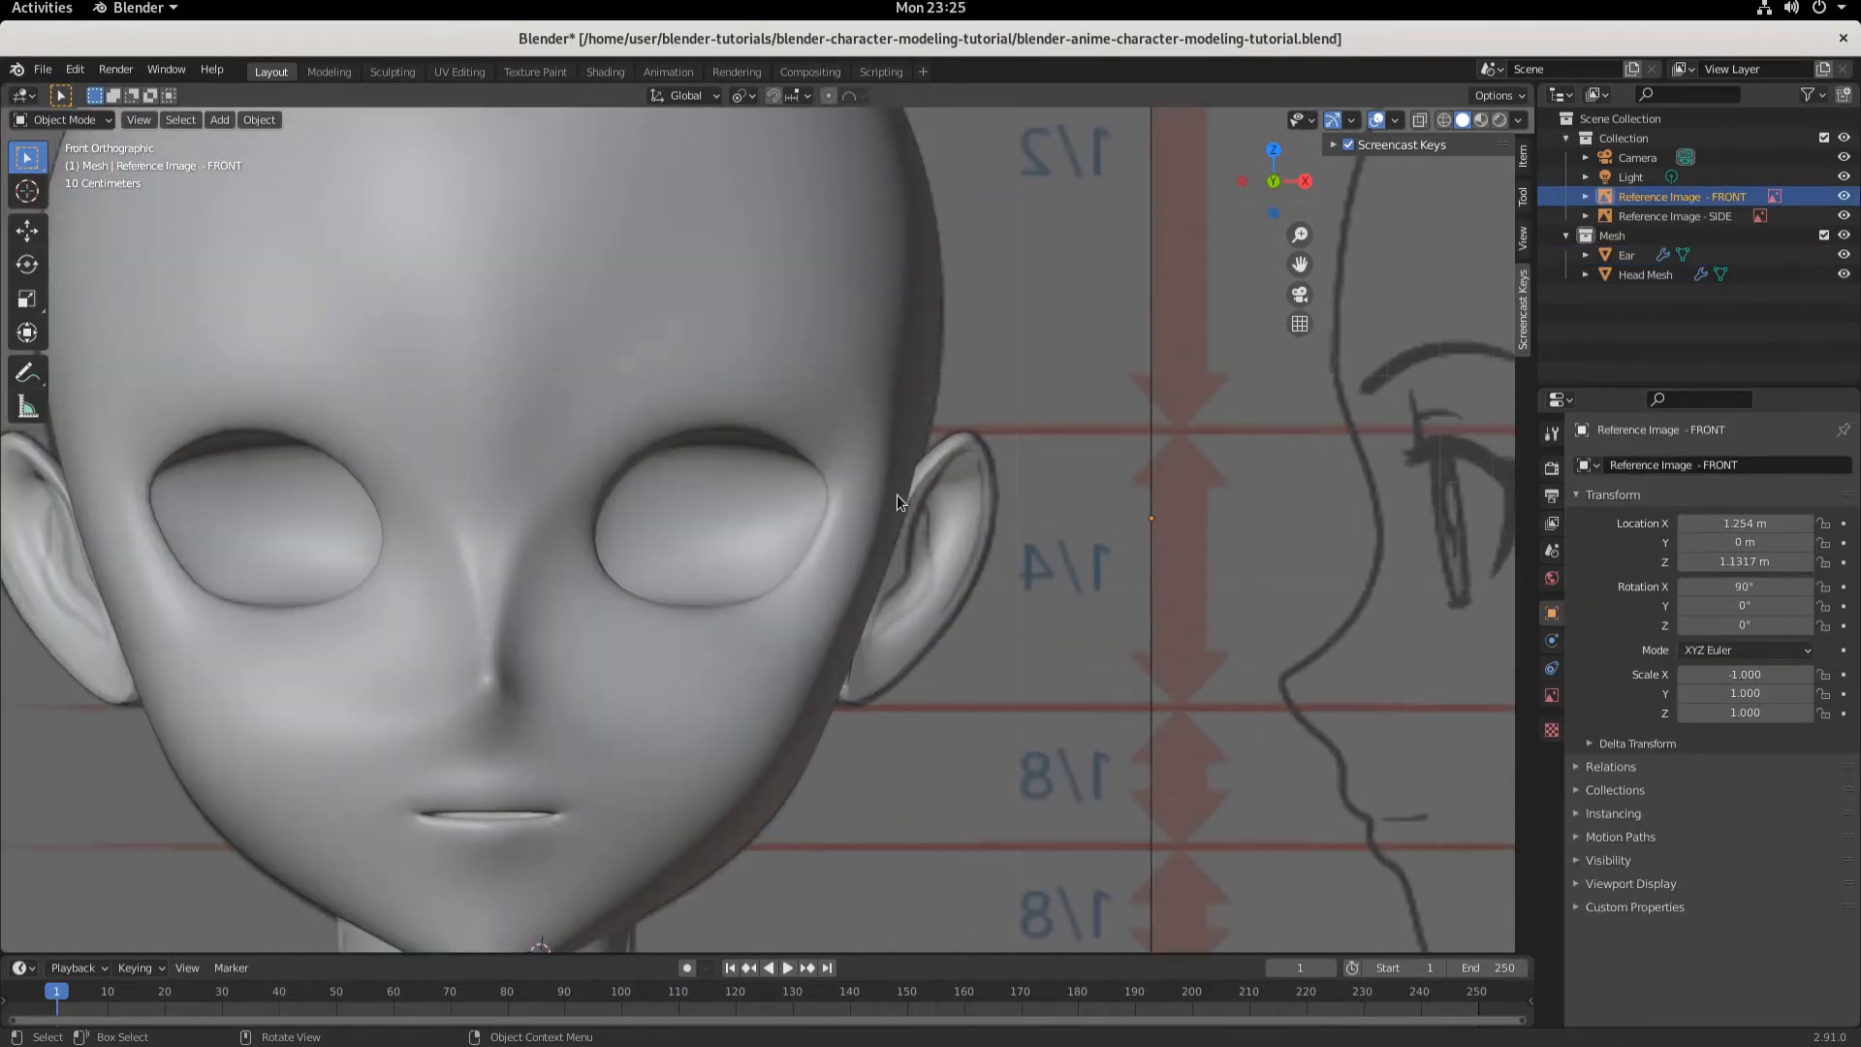
left_click(944, 556)
left_click(101, 124)
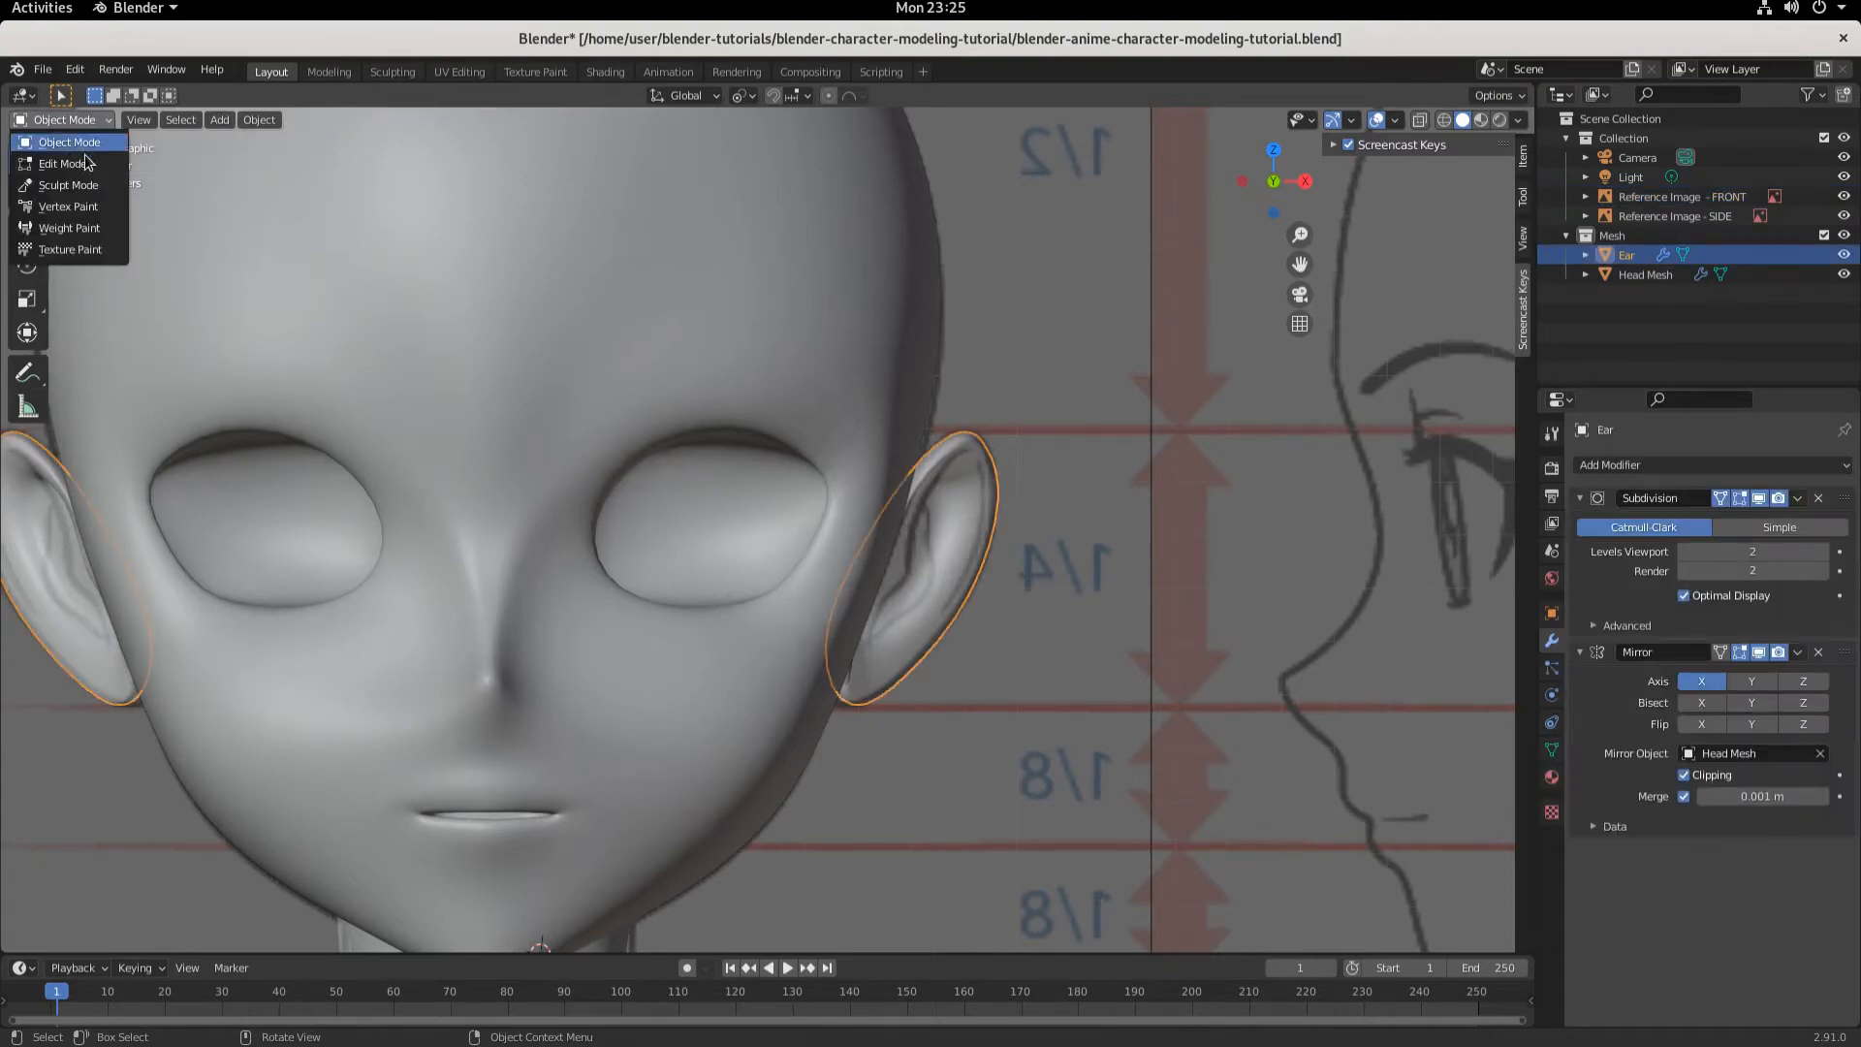
left_click(53, 160)
scroll(1063, 645, "up", 1)
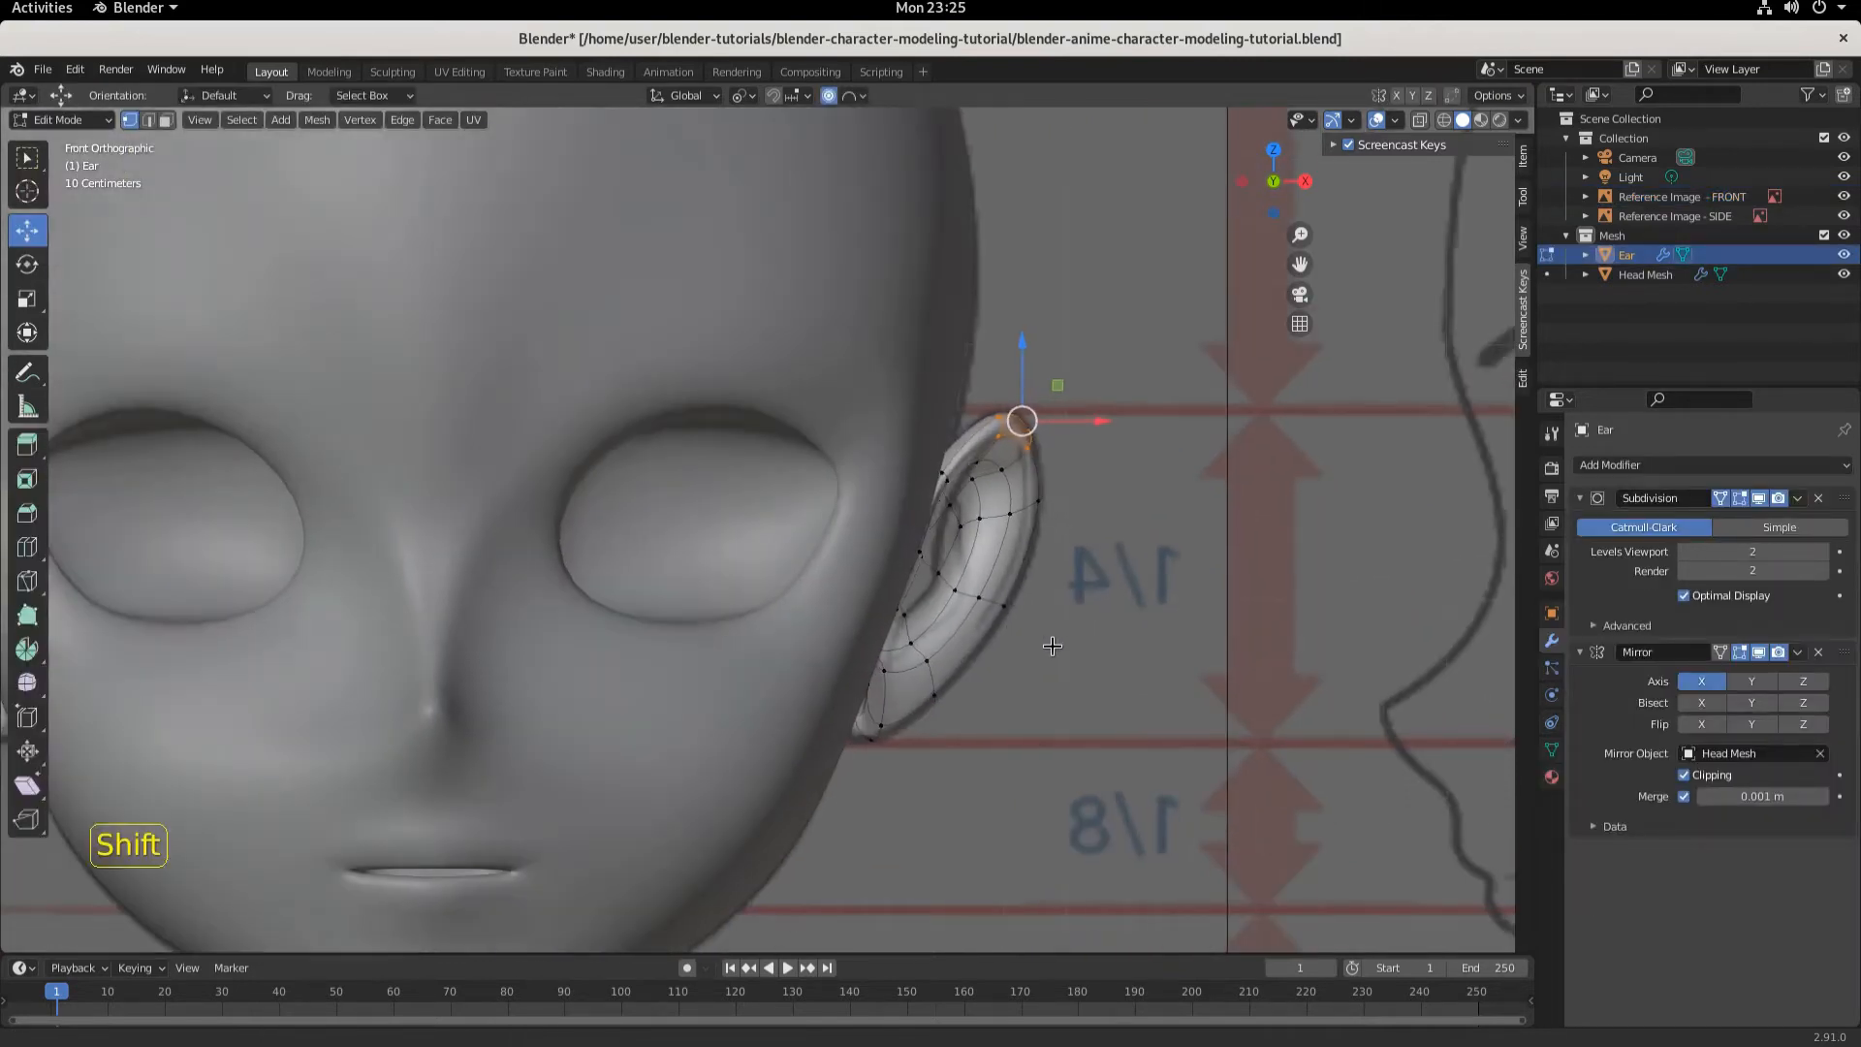
middle_click_drag(1056, 644, 843, 623, "shift")
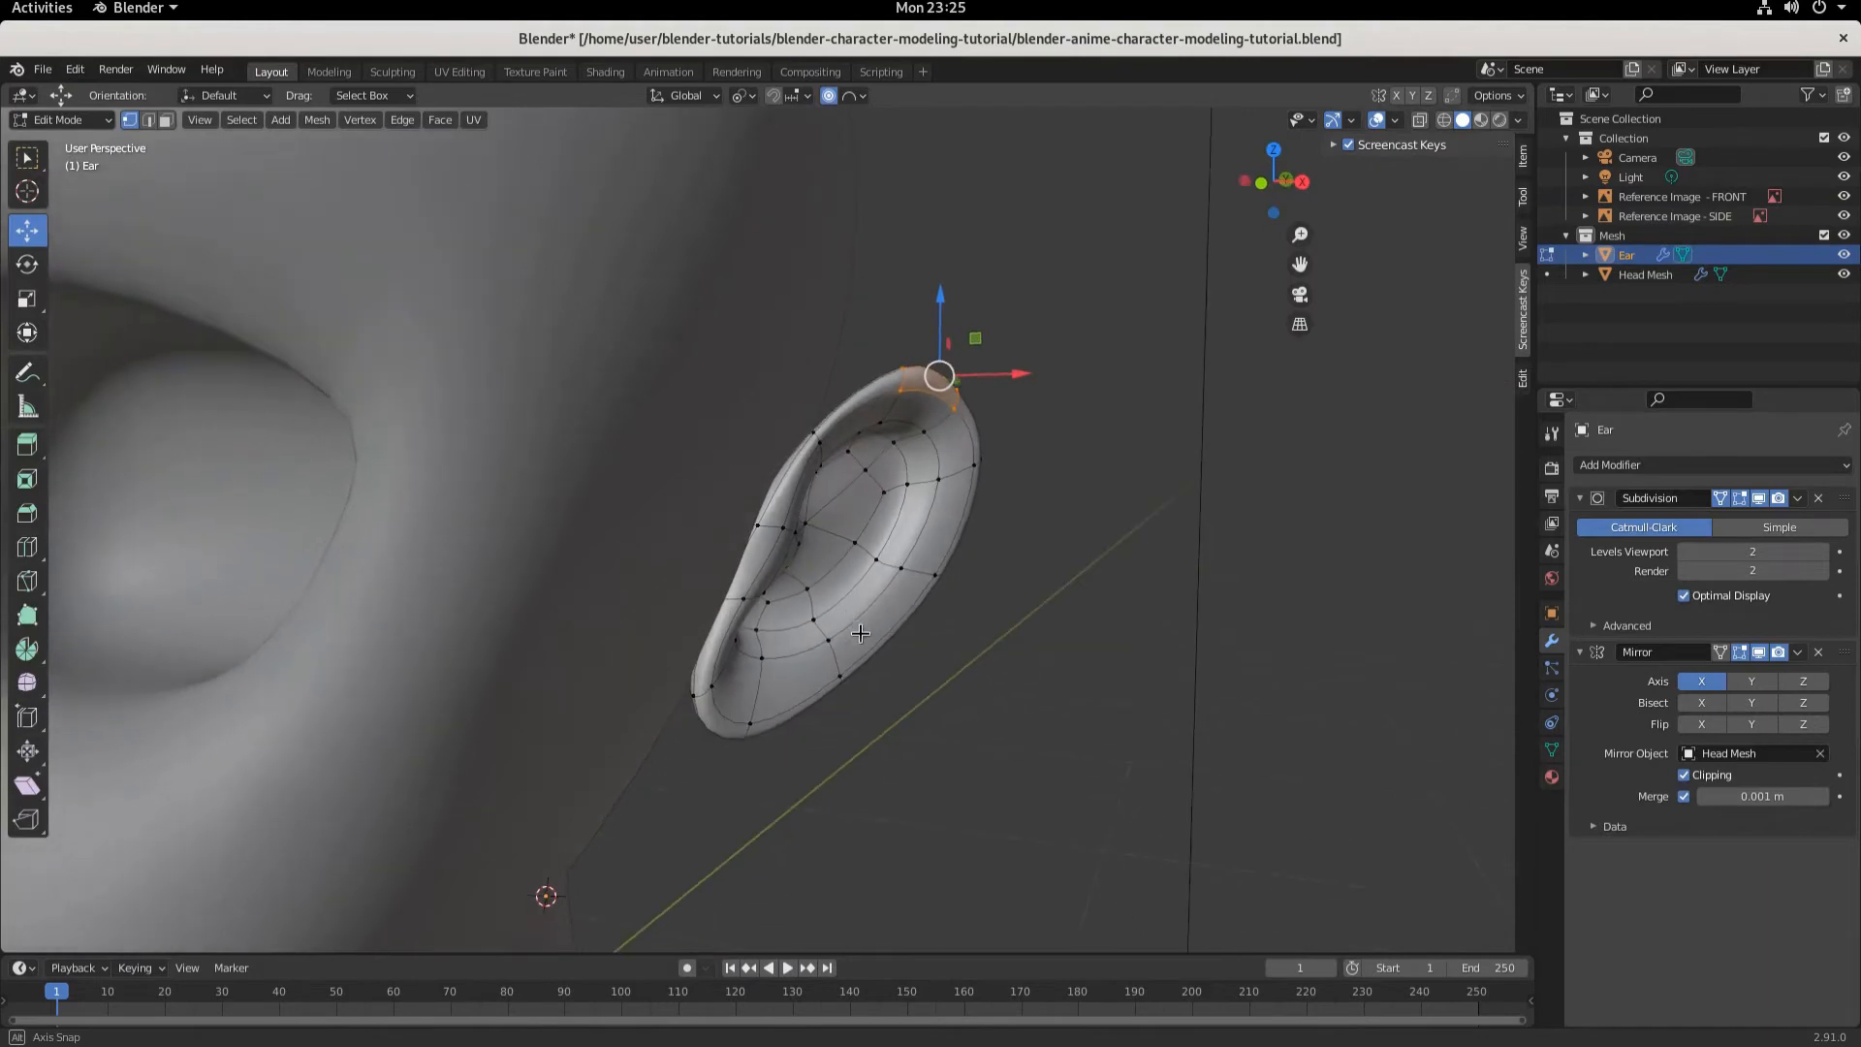
scroll(838, 624, "up", 4)
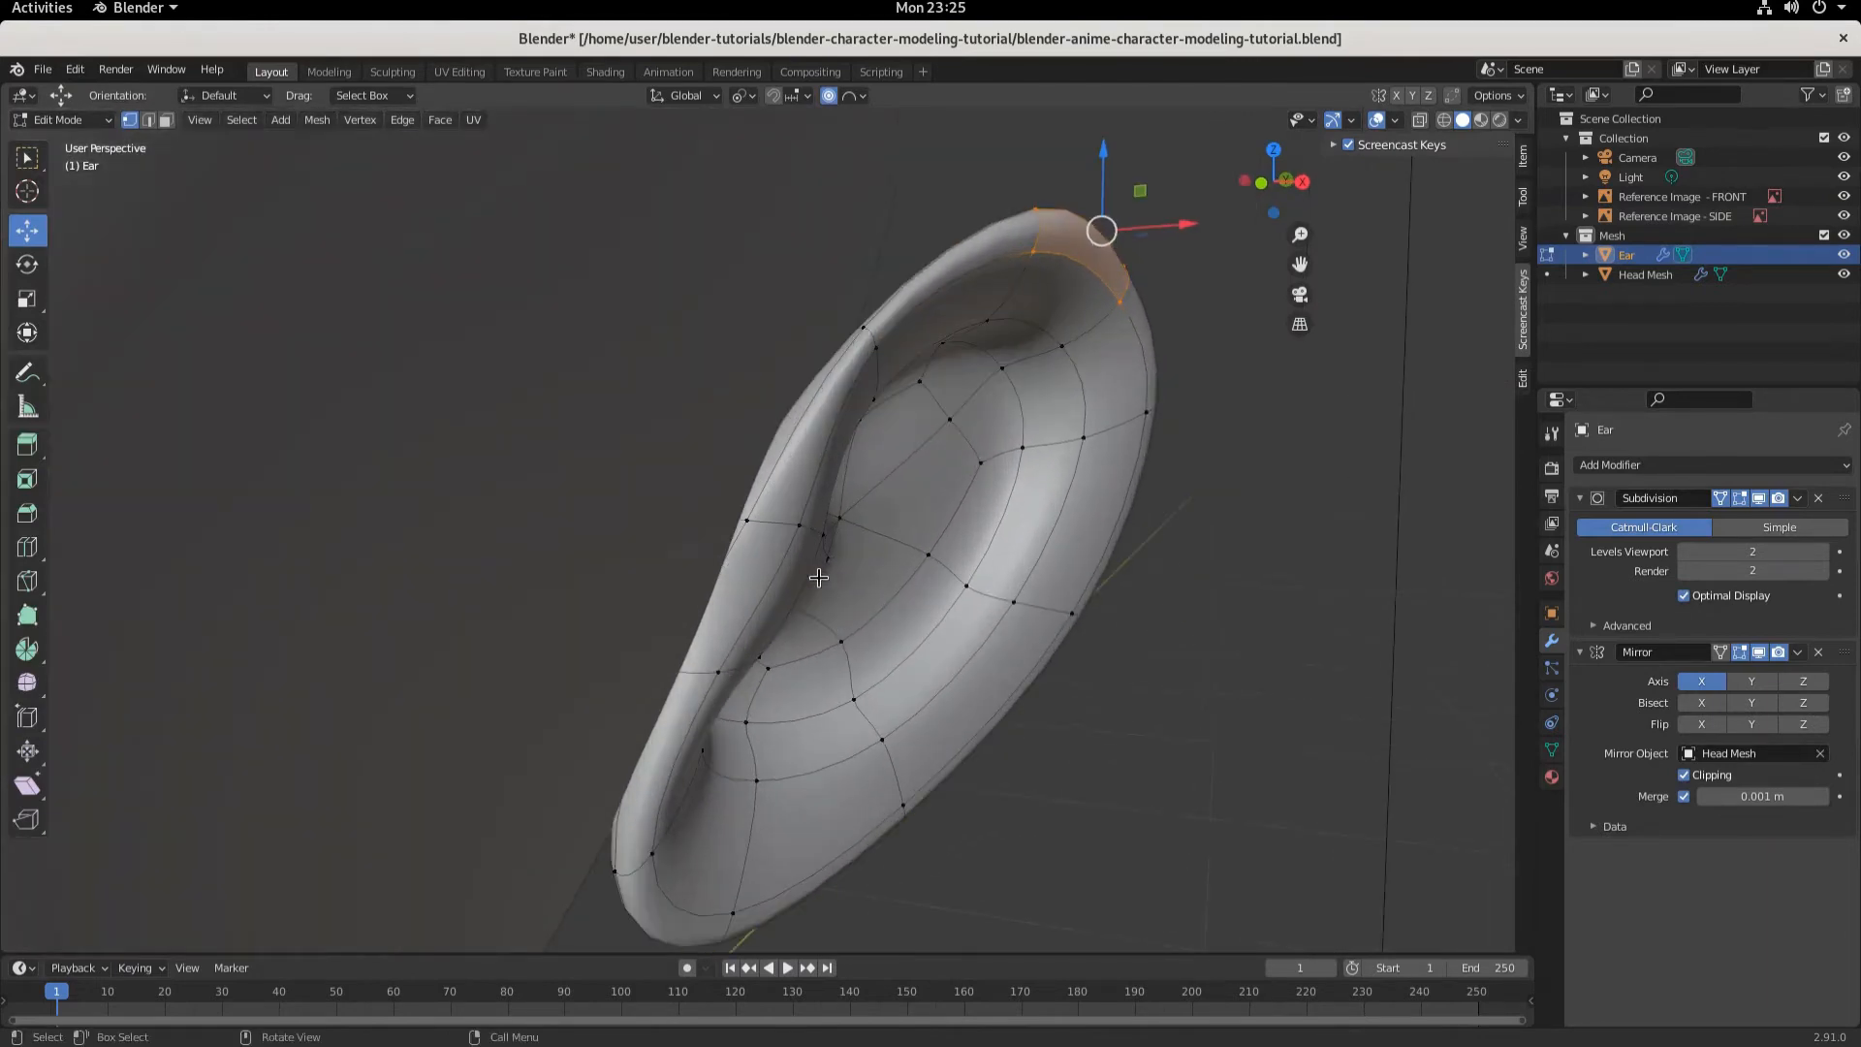
left_click(165, 120)
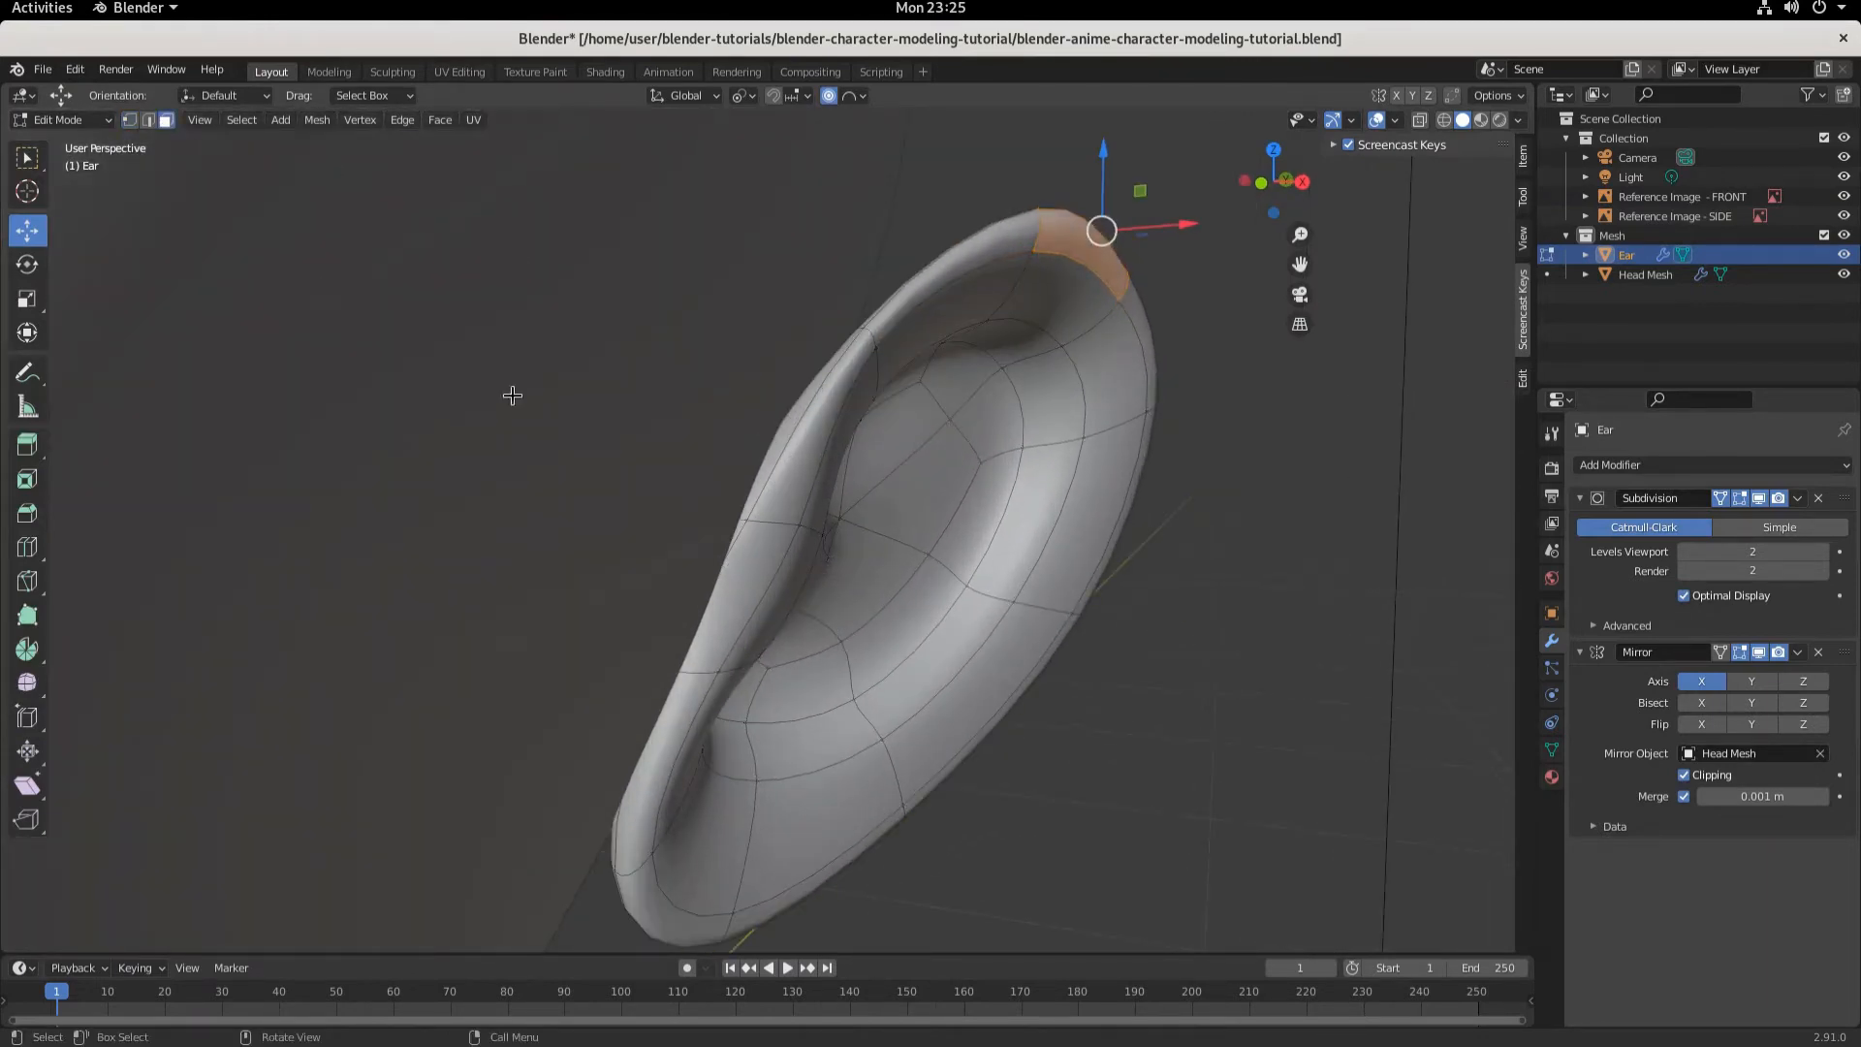
left_click(797, 465)
left_click(722, 610, "shift")
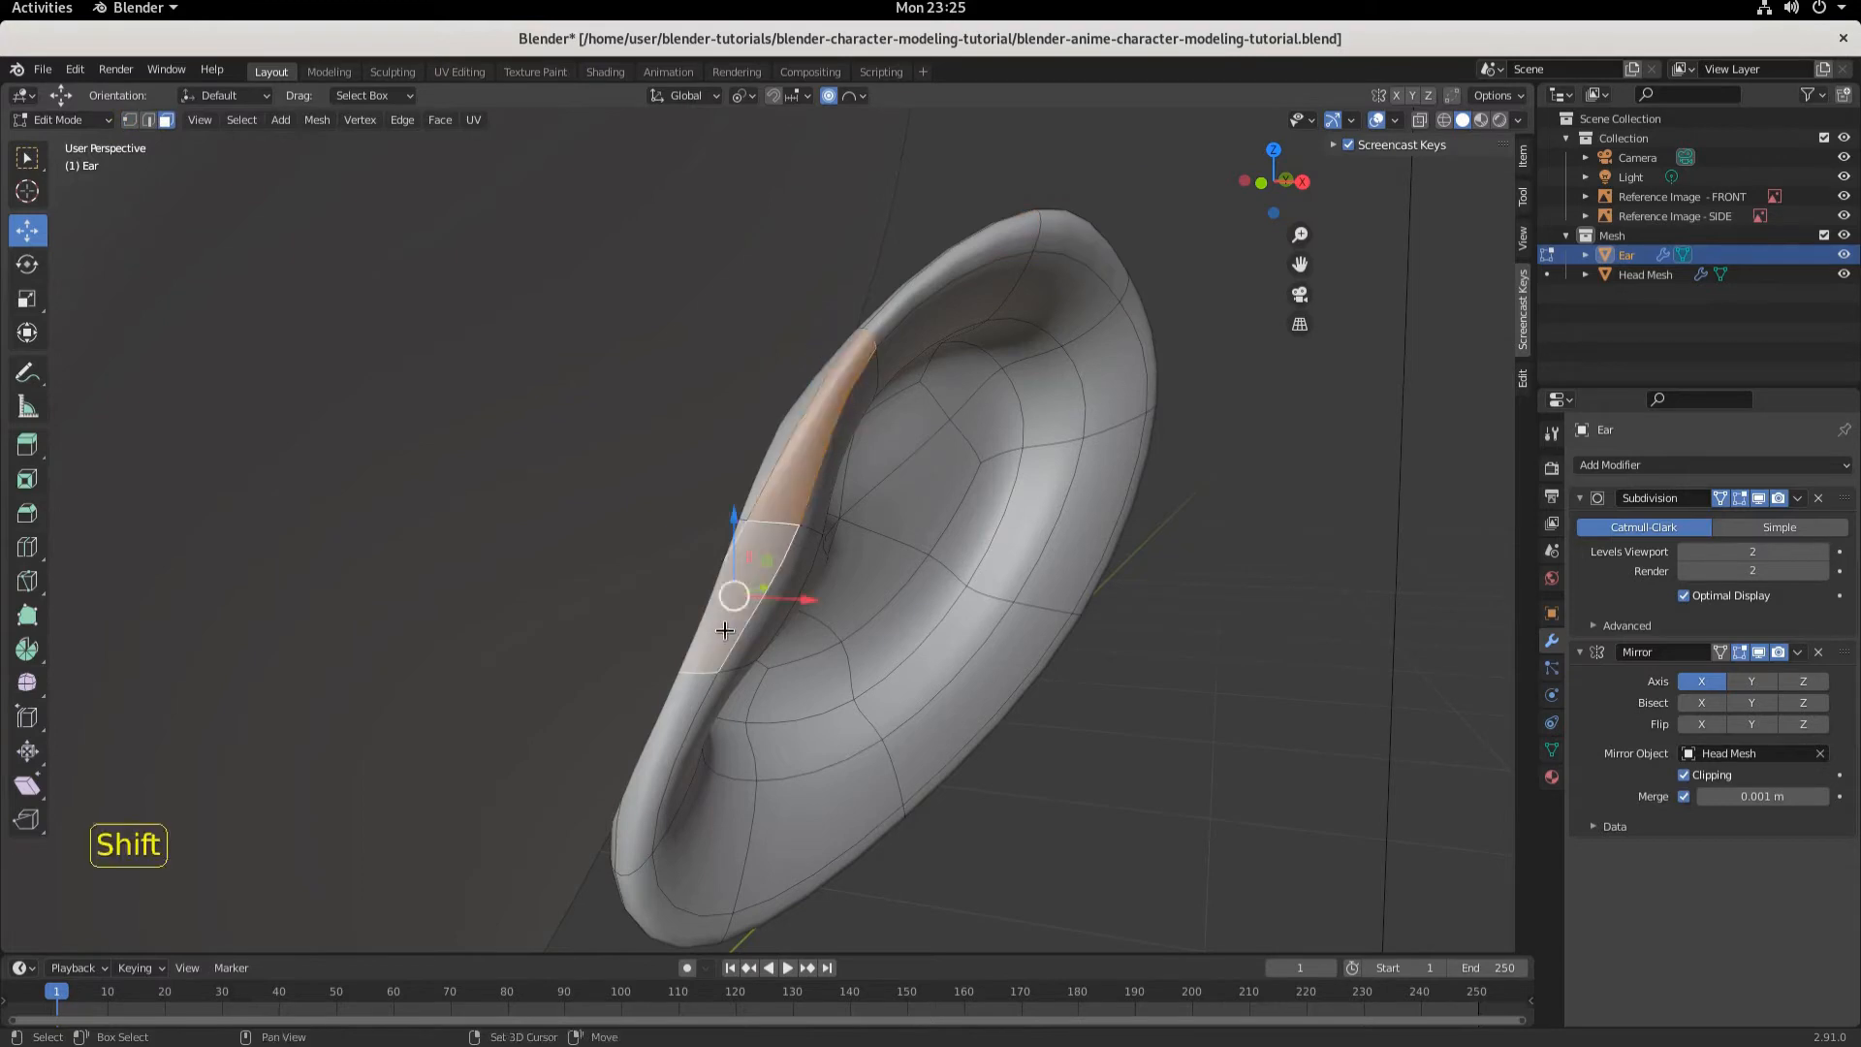
left_click(662, 746, "shift")
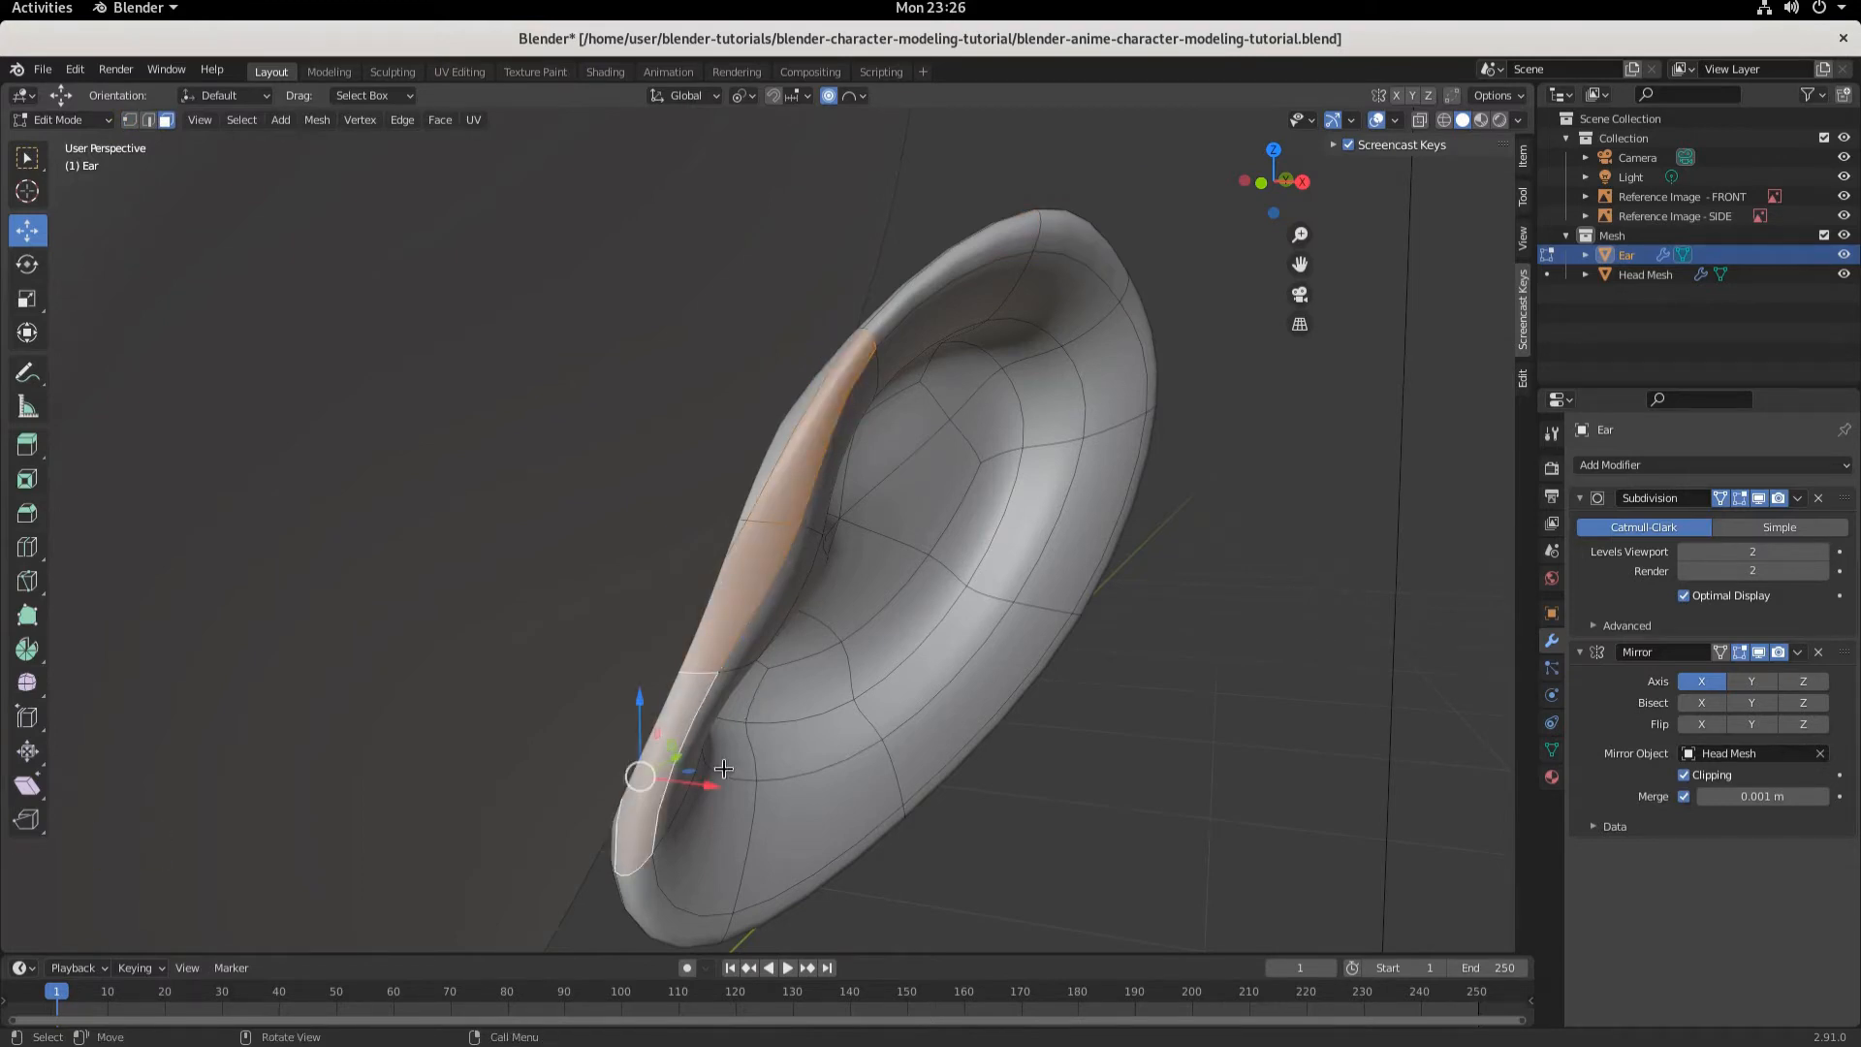
- Try moving the selected rim faces about 0.015 m along negative X, then undo the move
left_click_drag(710, 787, 684, 780)
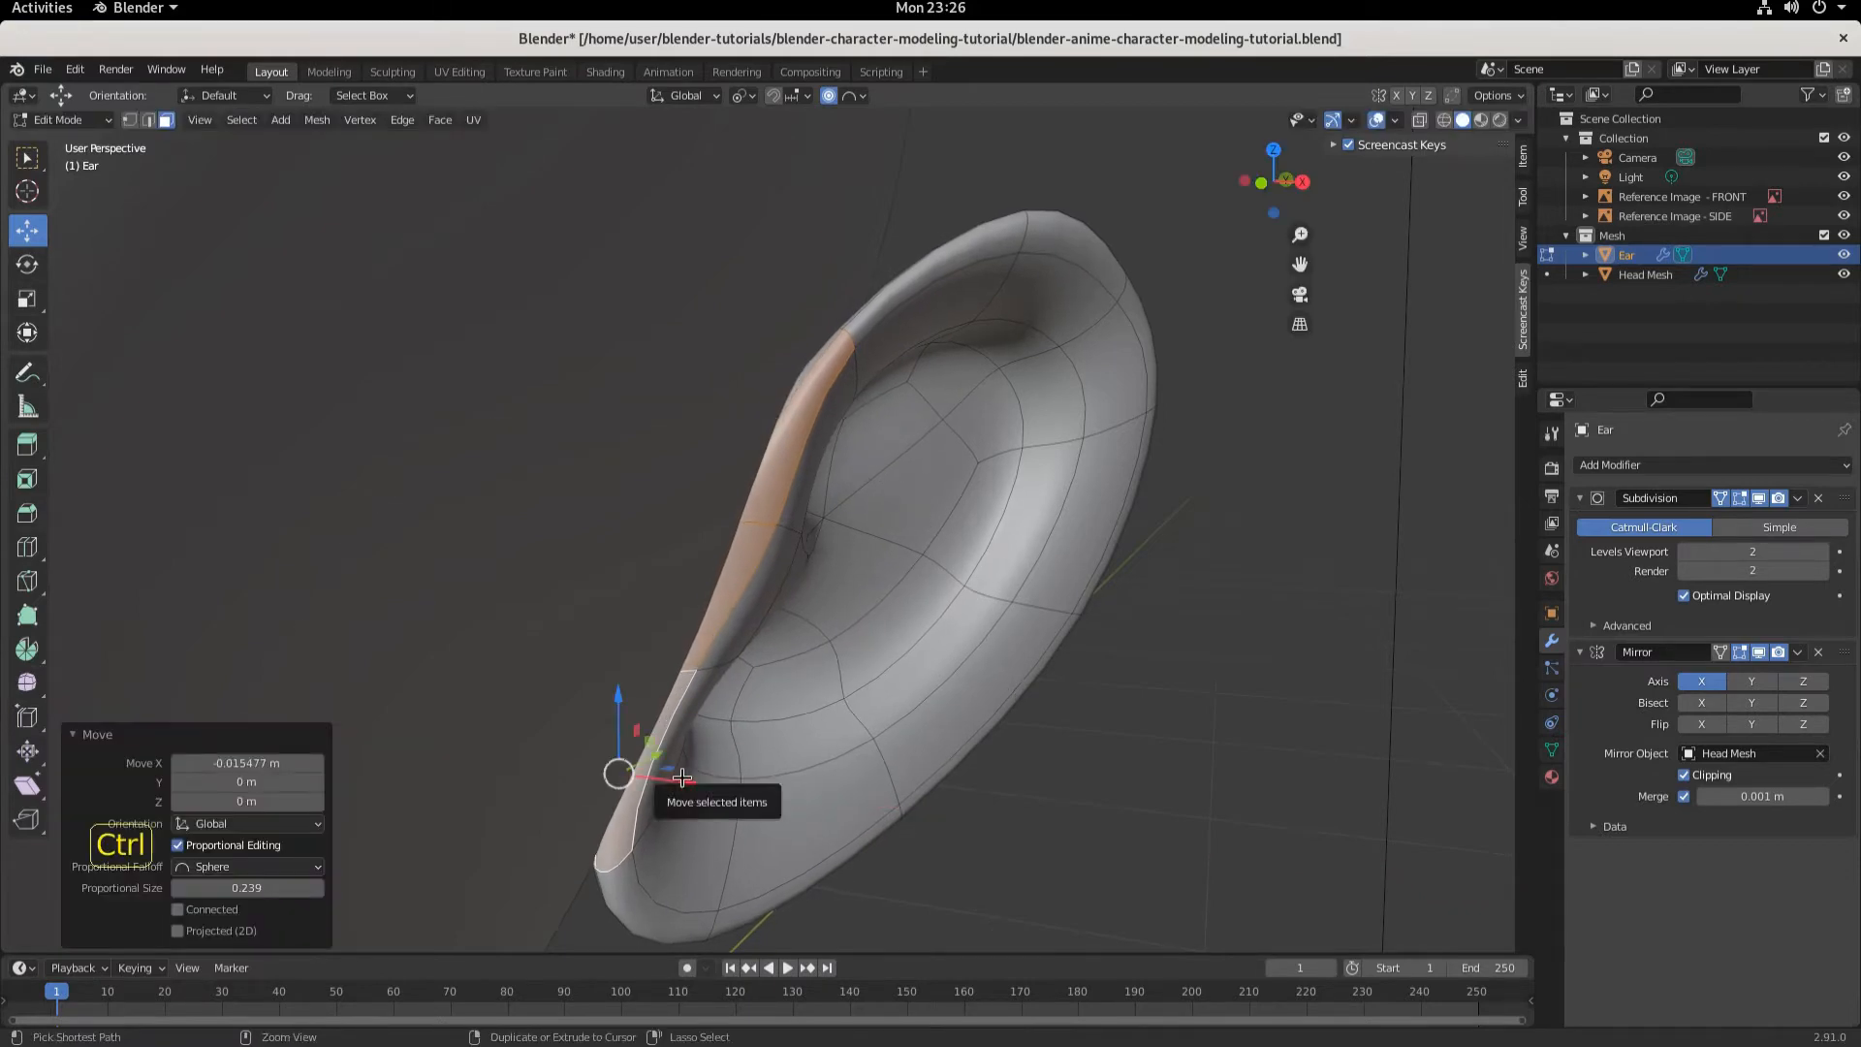
key("Escape")
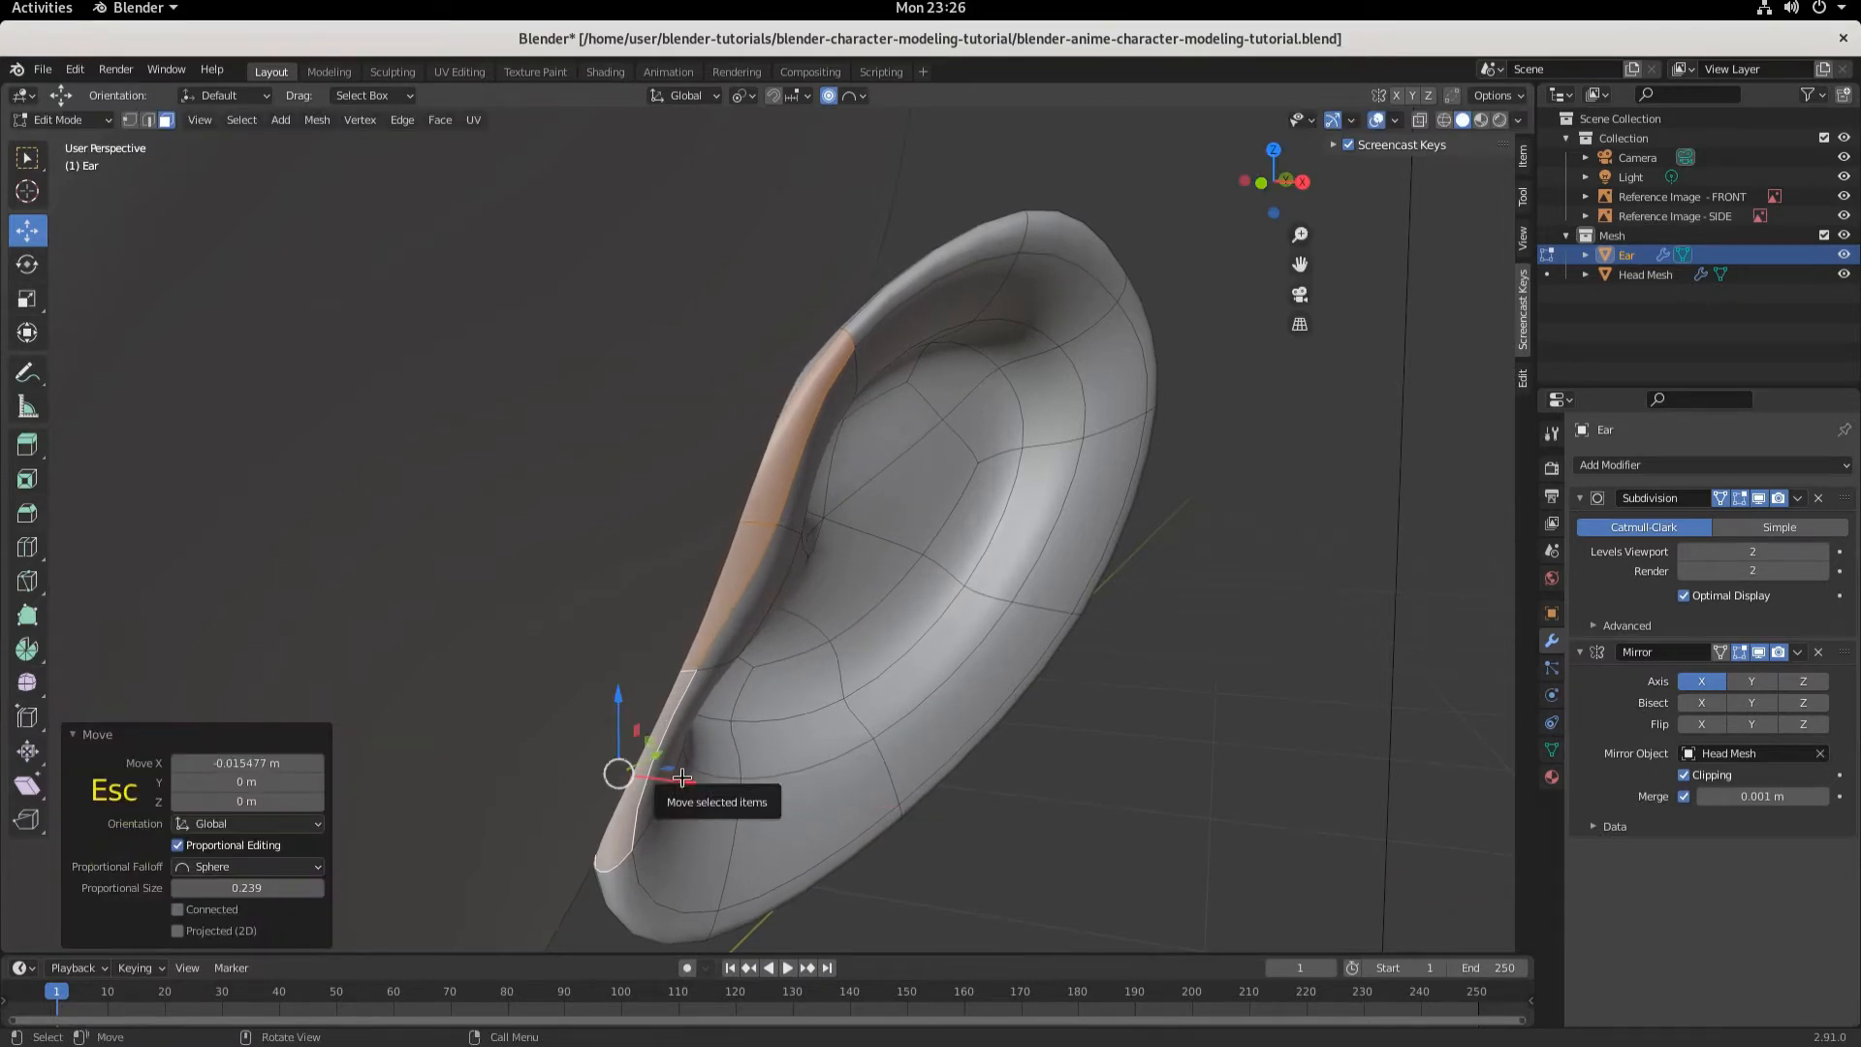
key("ctrl+z")
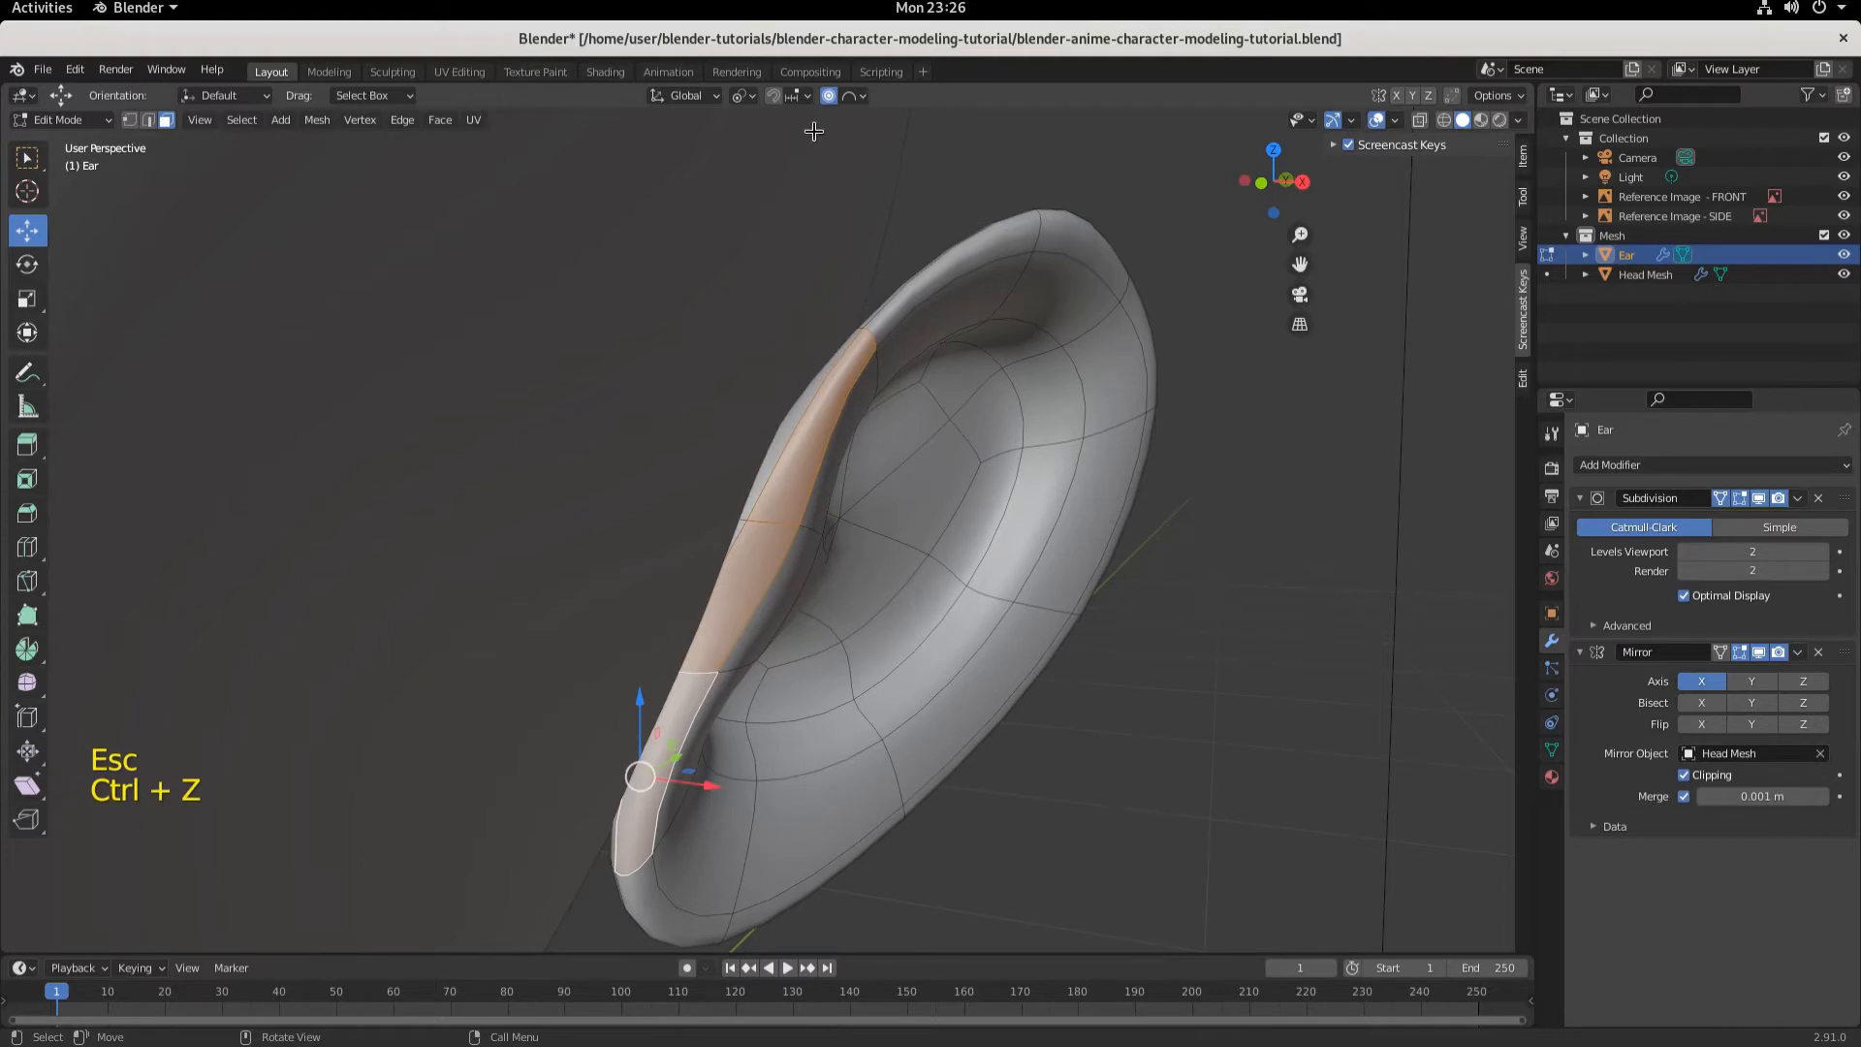
- Turn off proportional editing and move a front rim face of the ear about 0.071 m along negative X
left_click(829, 96)
left_click_drag(710, 787, 653, 784)
middle_click_drag(790, 678, 800, 507)
key("ctrl+z")
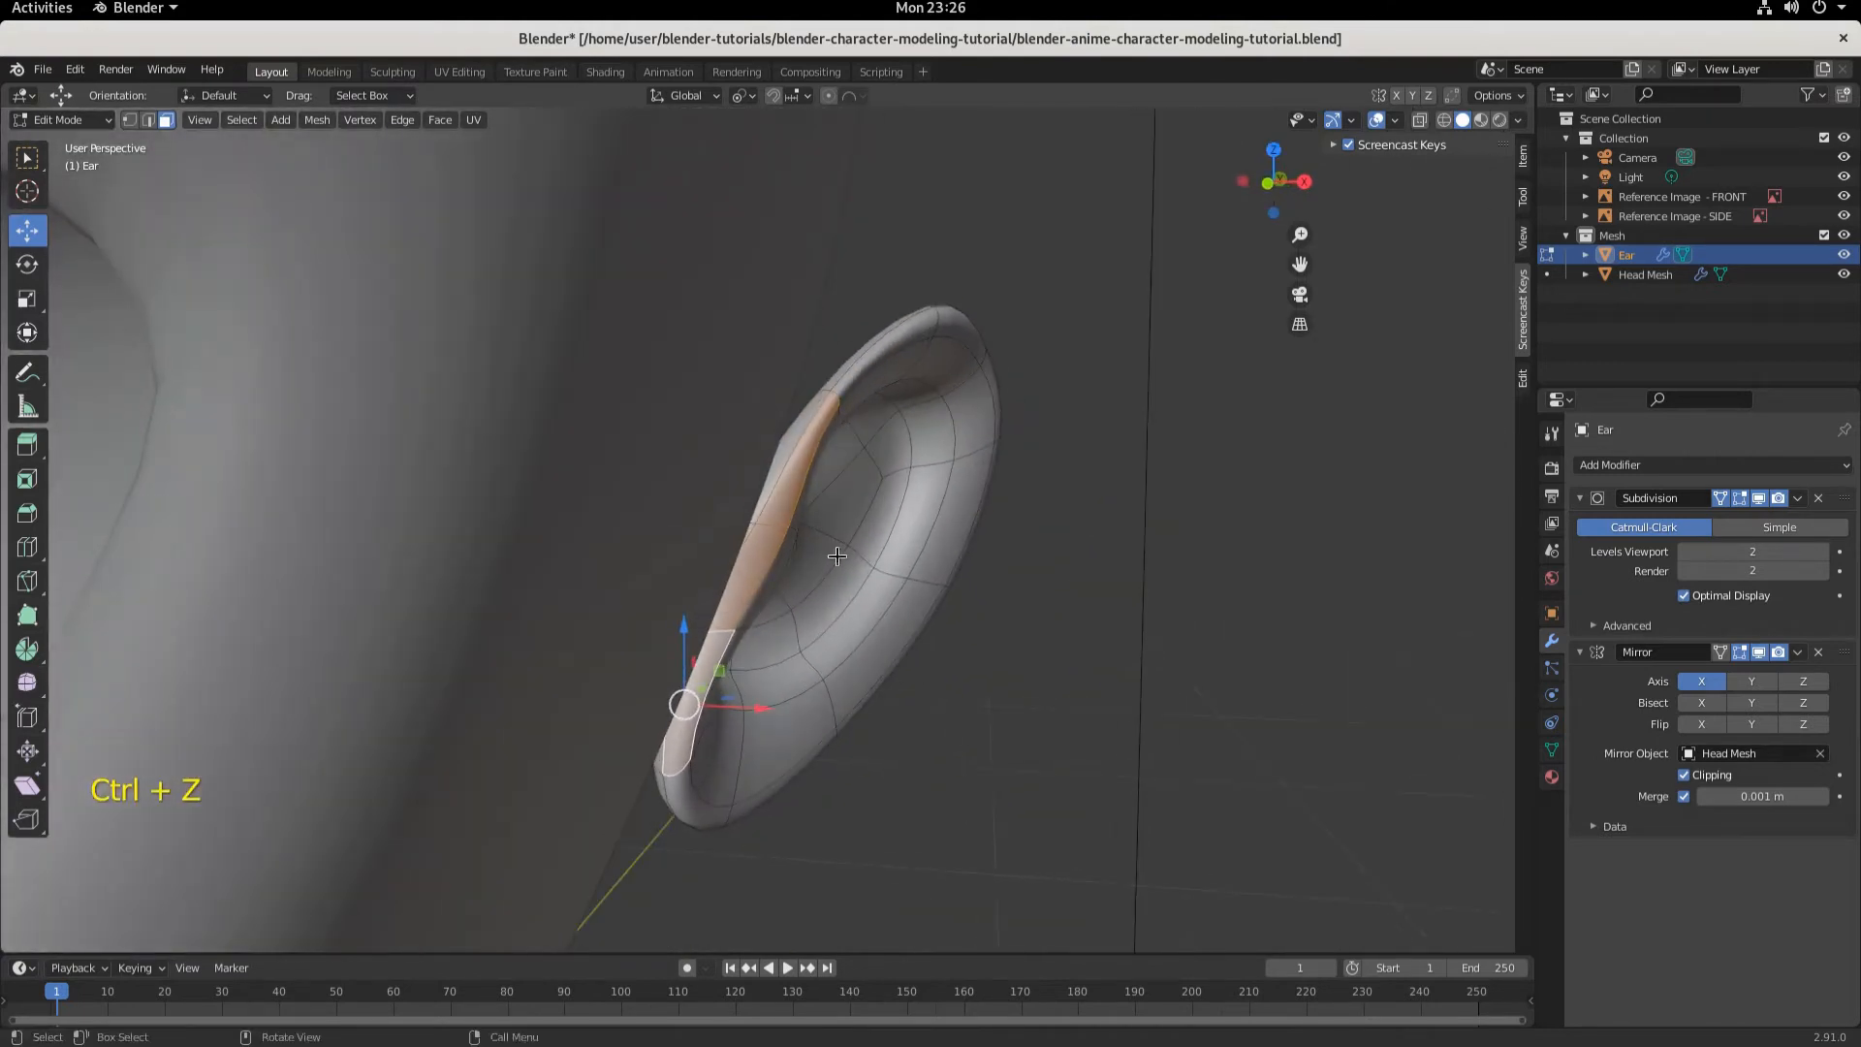
left_click(770, 472)
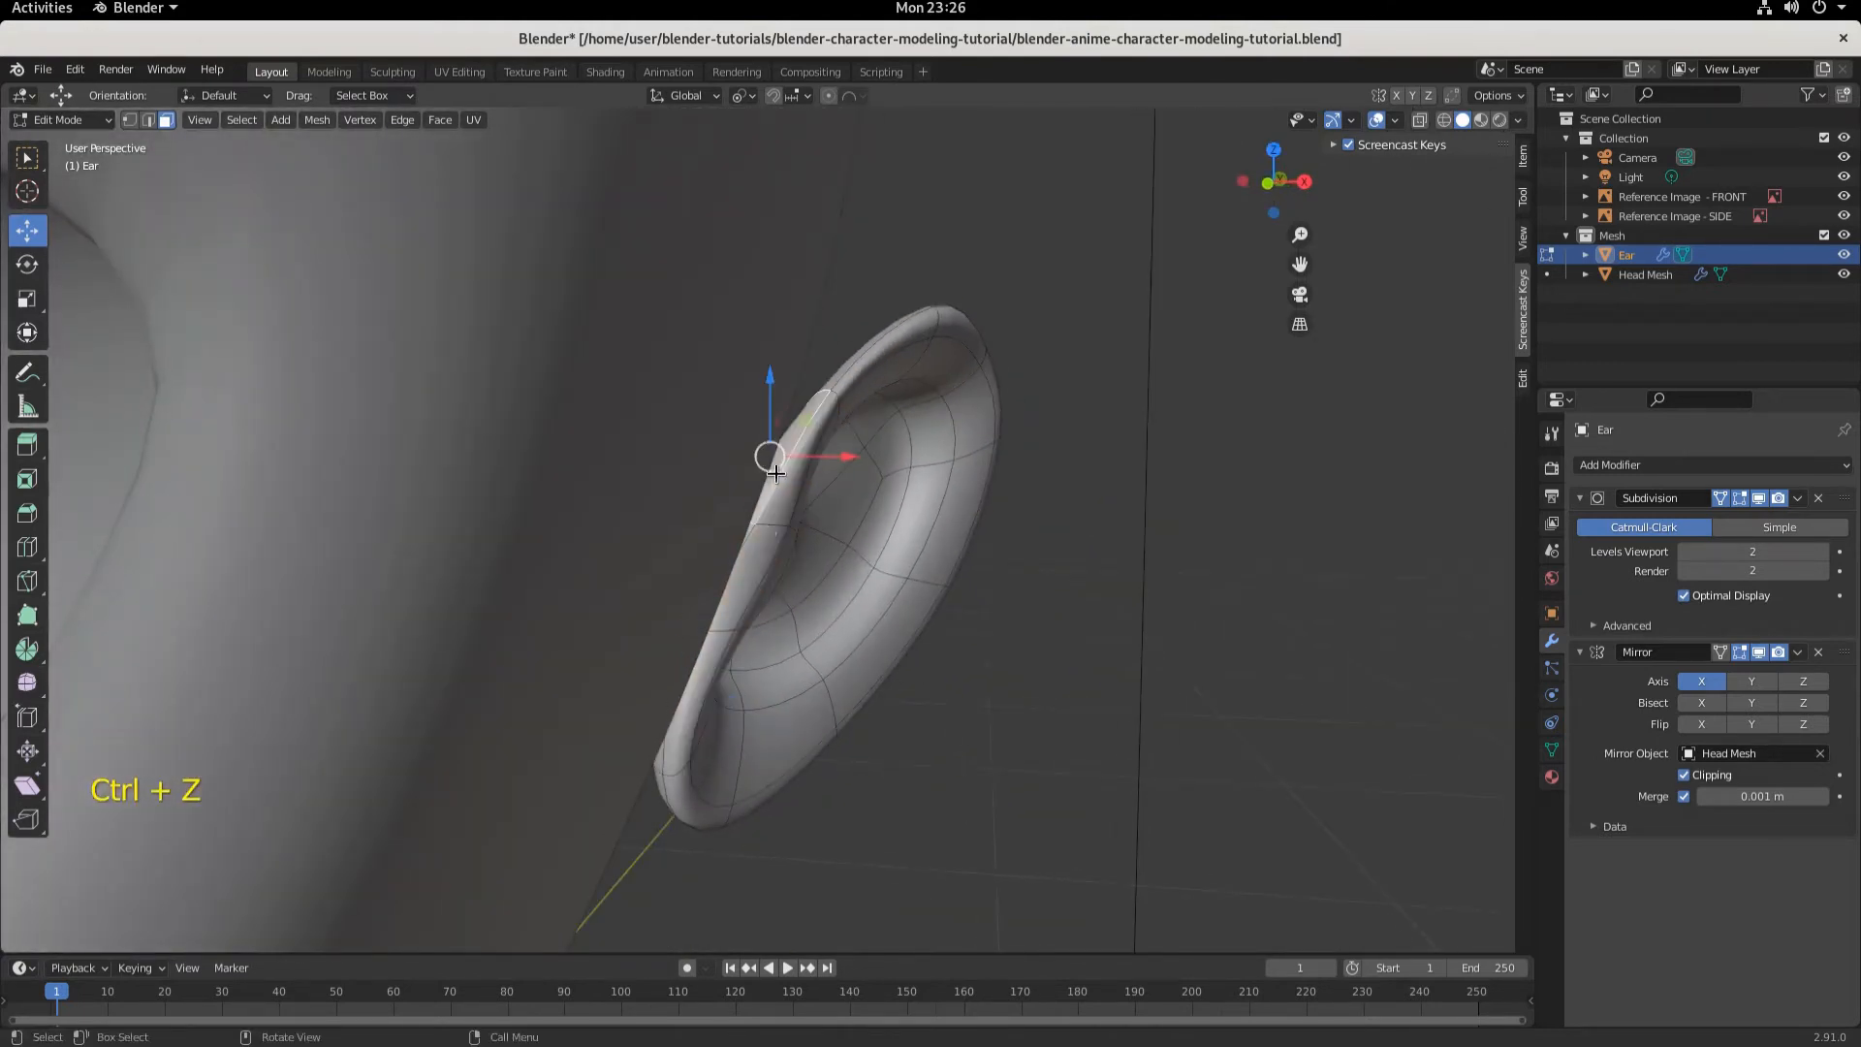
left_click(745, 533, "shift")
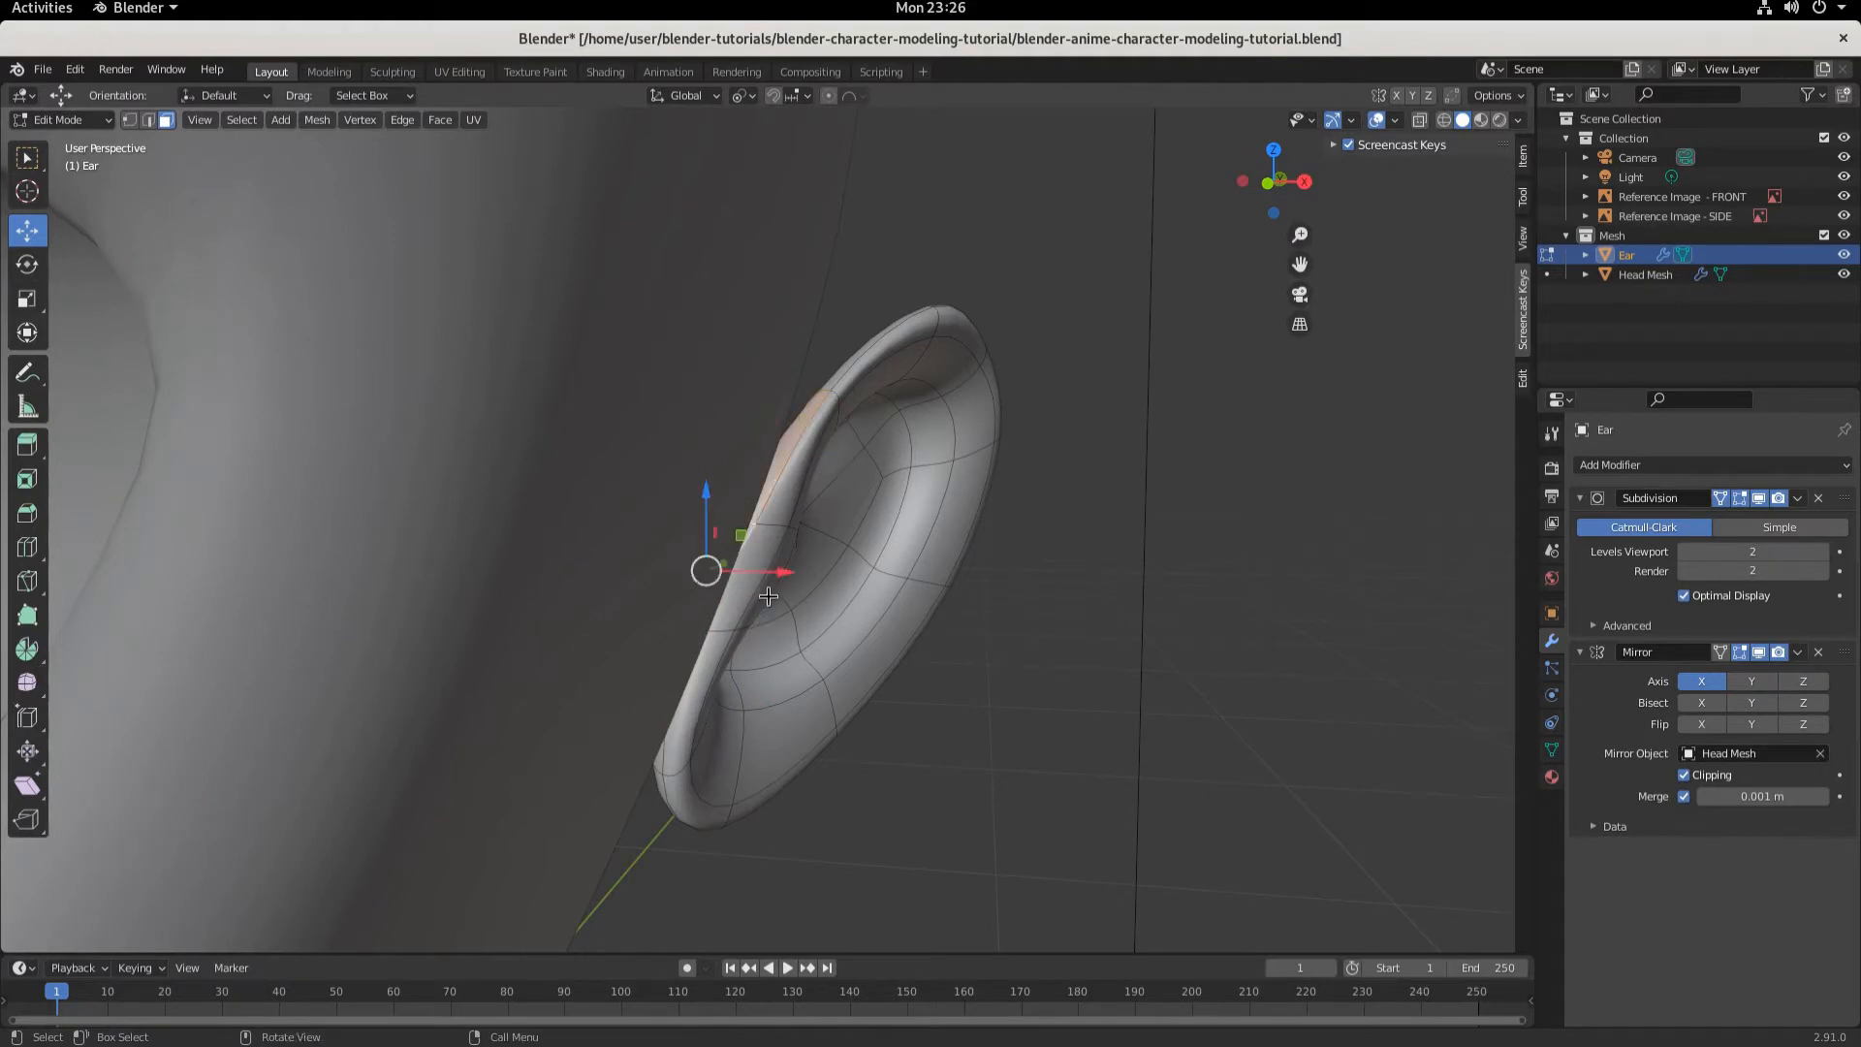
left_click_drag(780, 571, 705, 557)
middle_click_drag(845, 652, 863, 407)
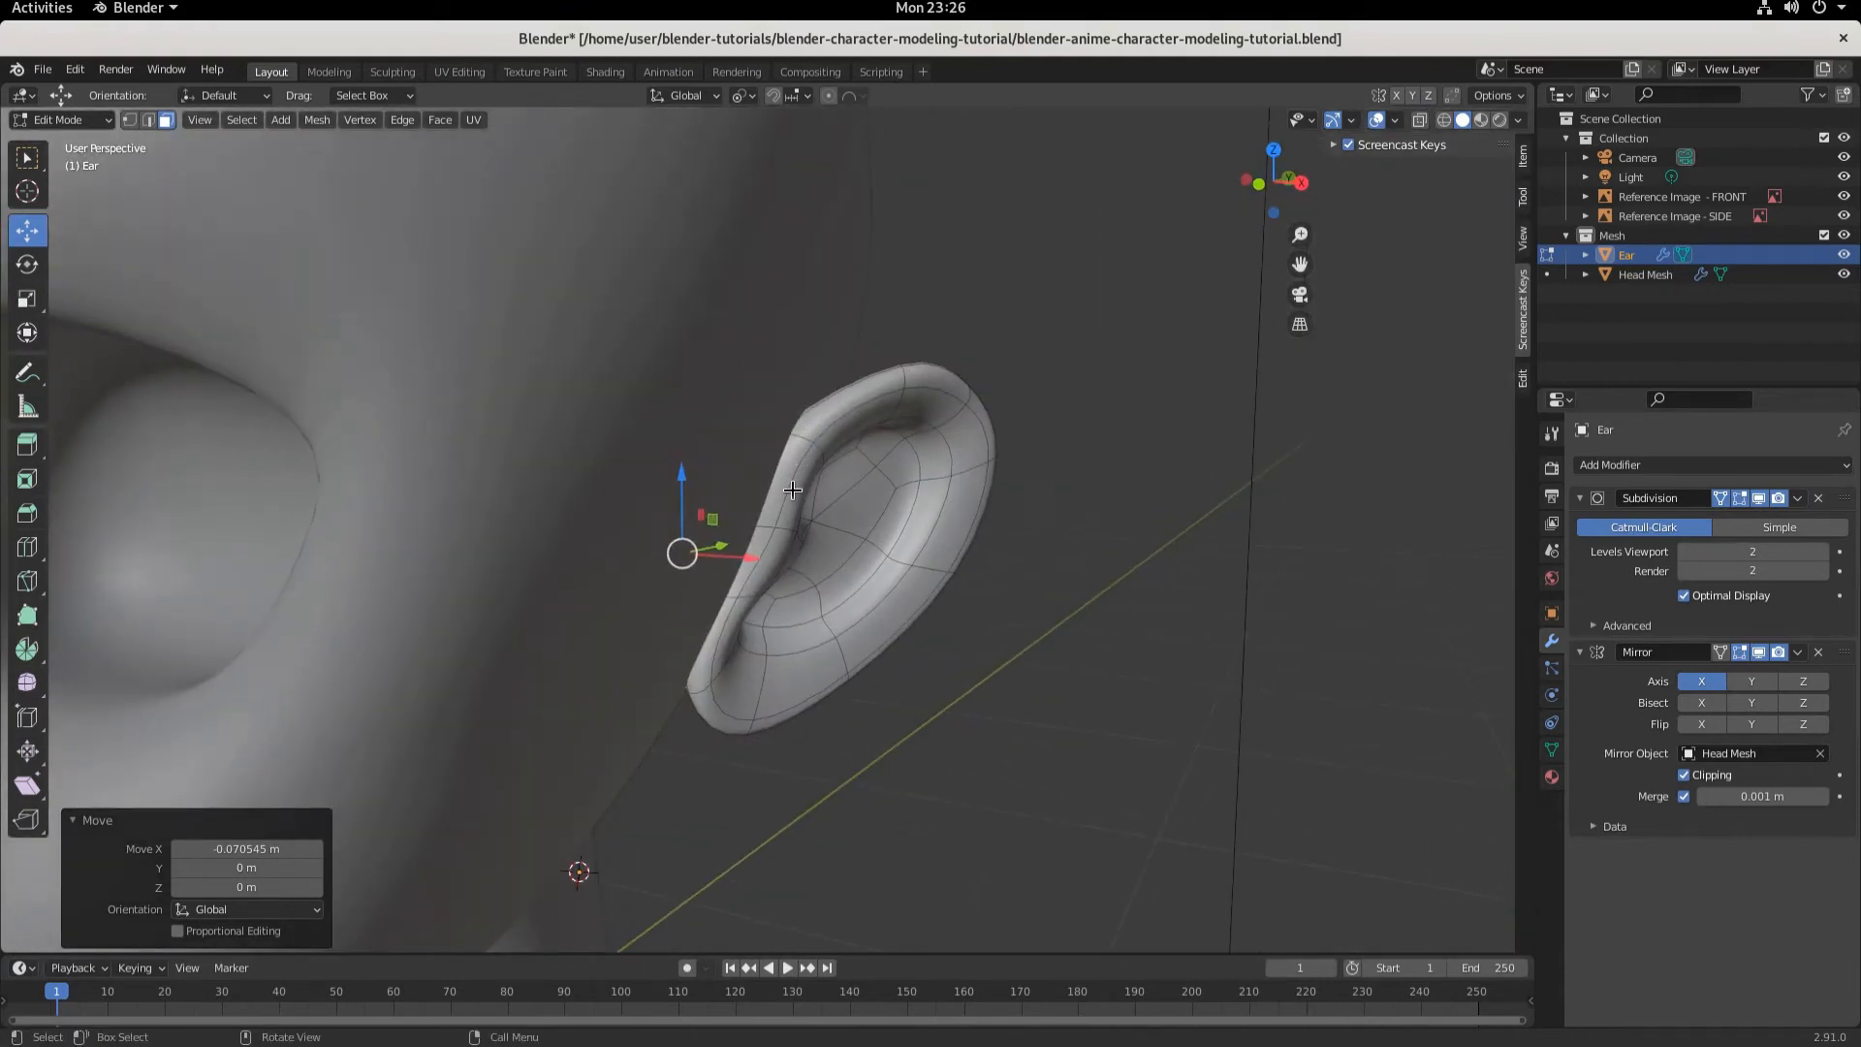
middle_click_drag(788, 568, 747, 676)
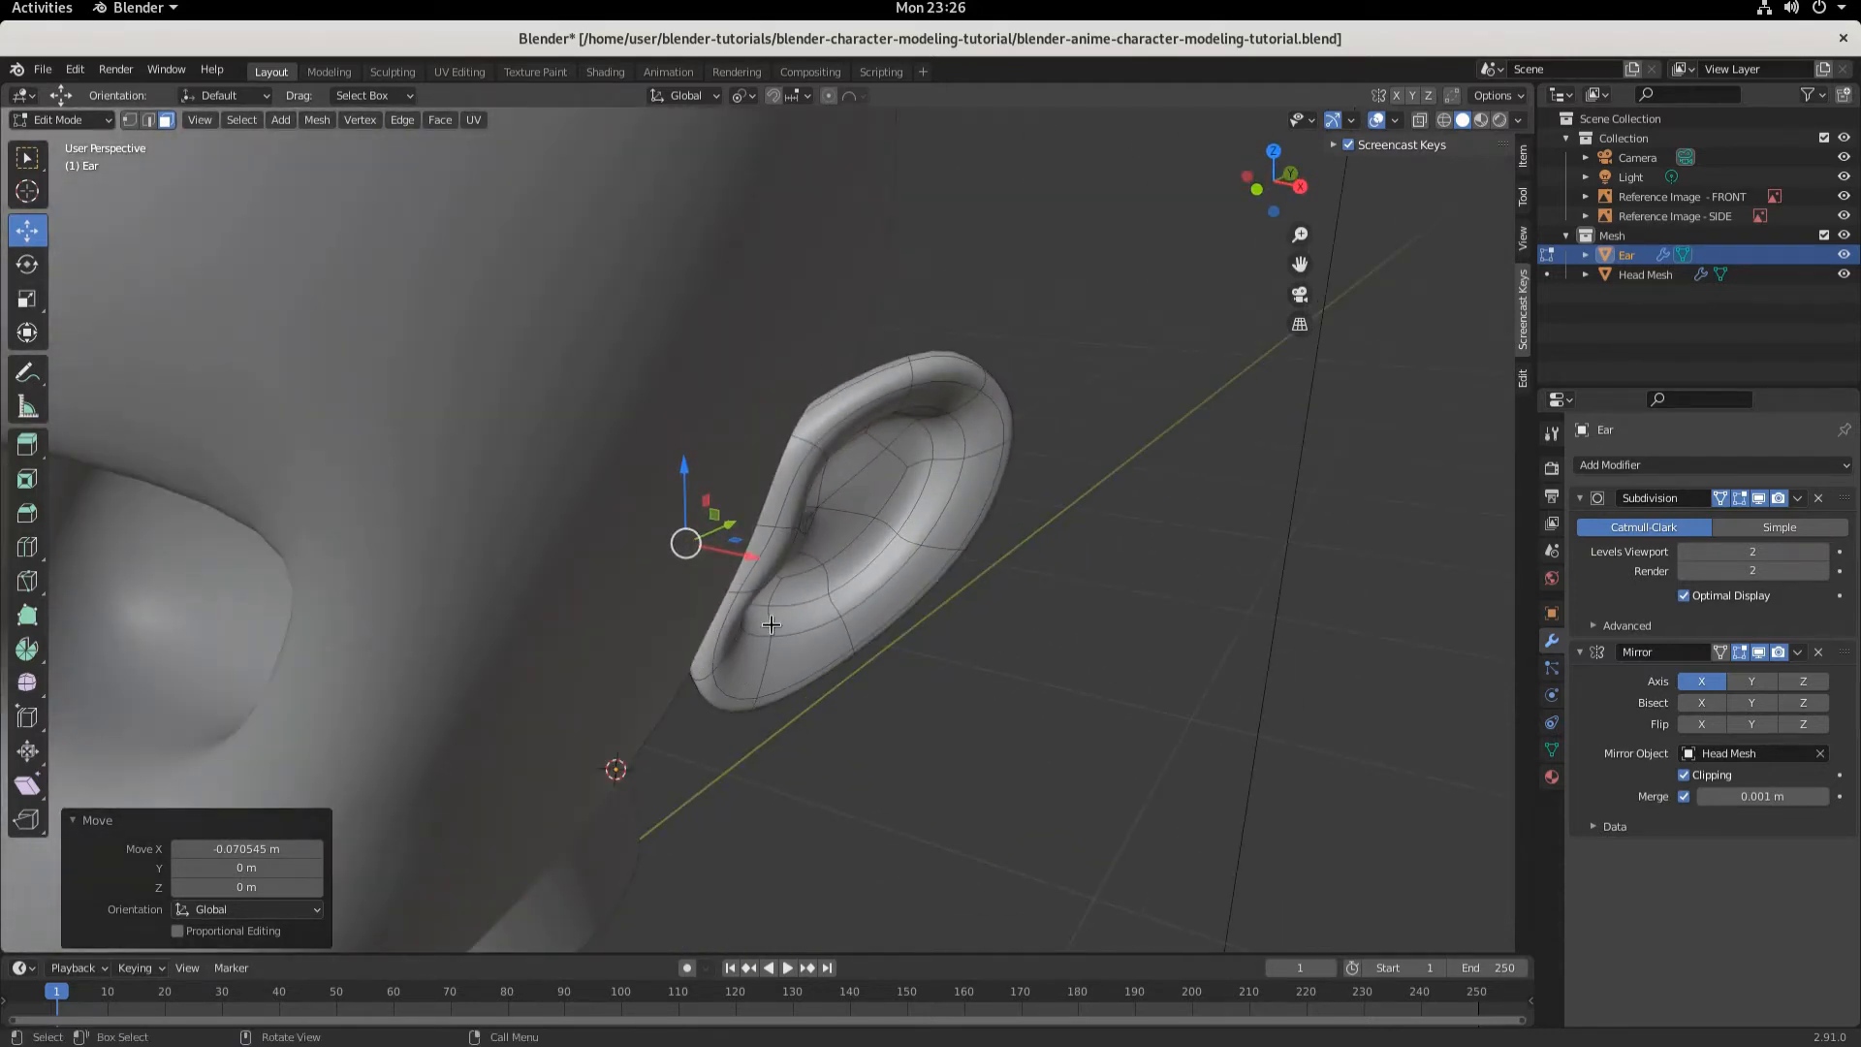
- Leave the ear and enter Edit Mode on the head mesh in front view
key("KP_1")
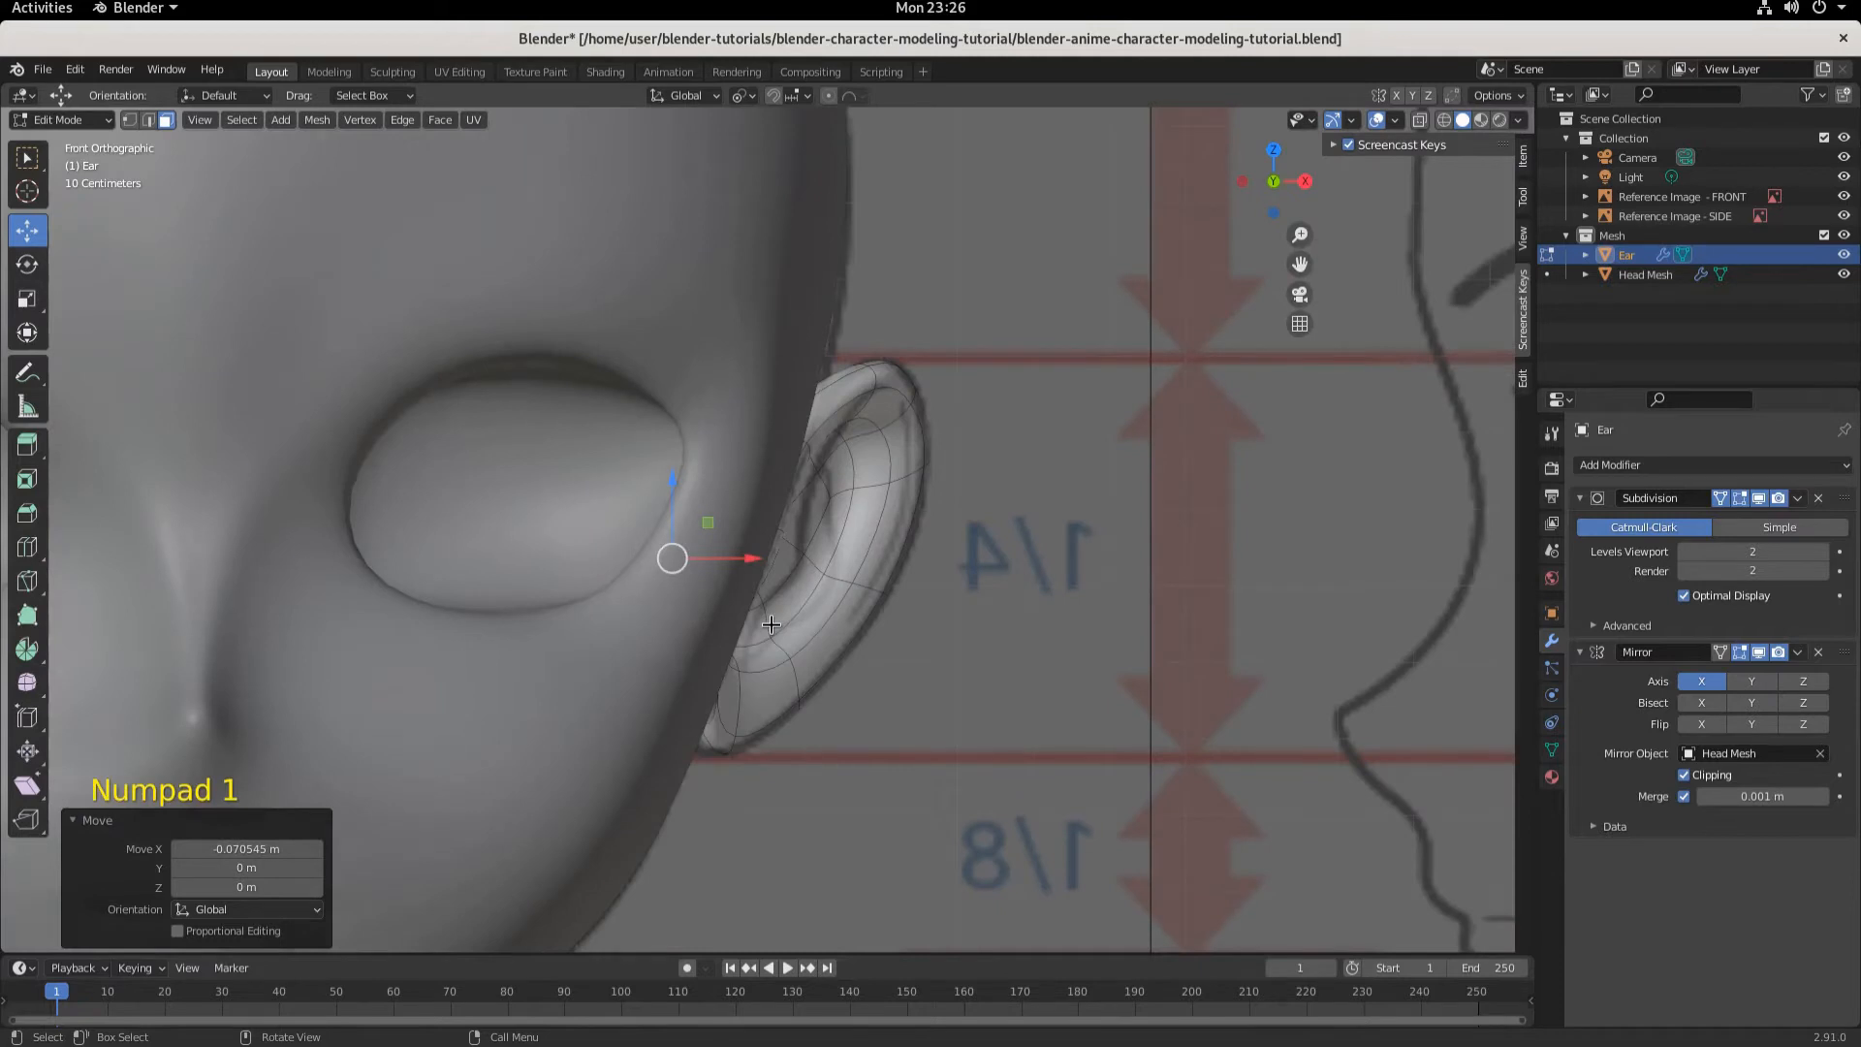
scroll(789, 643, "down", 4)
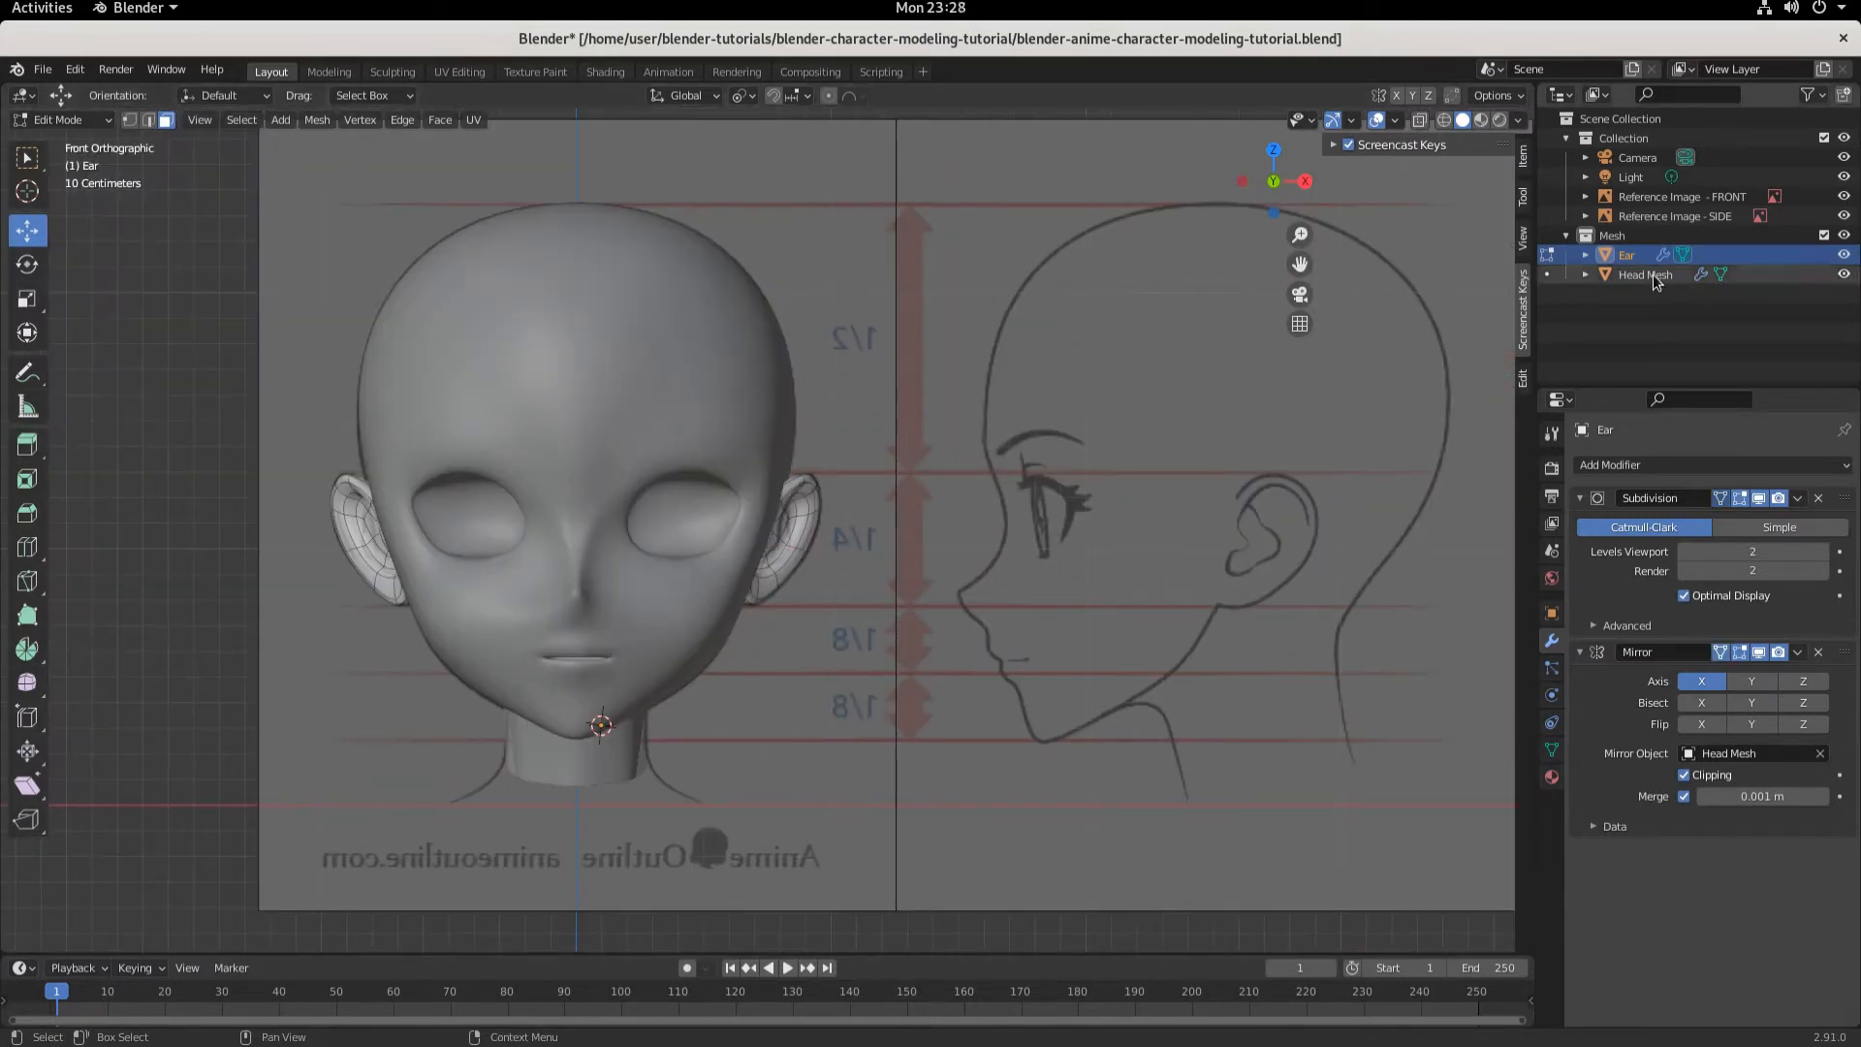
left_click(1653, 275)
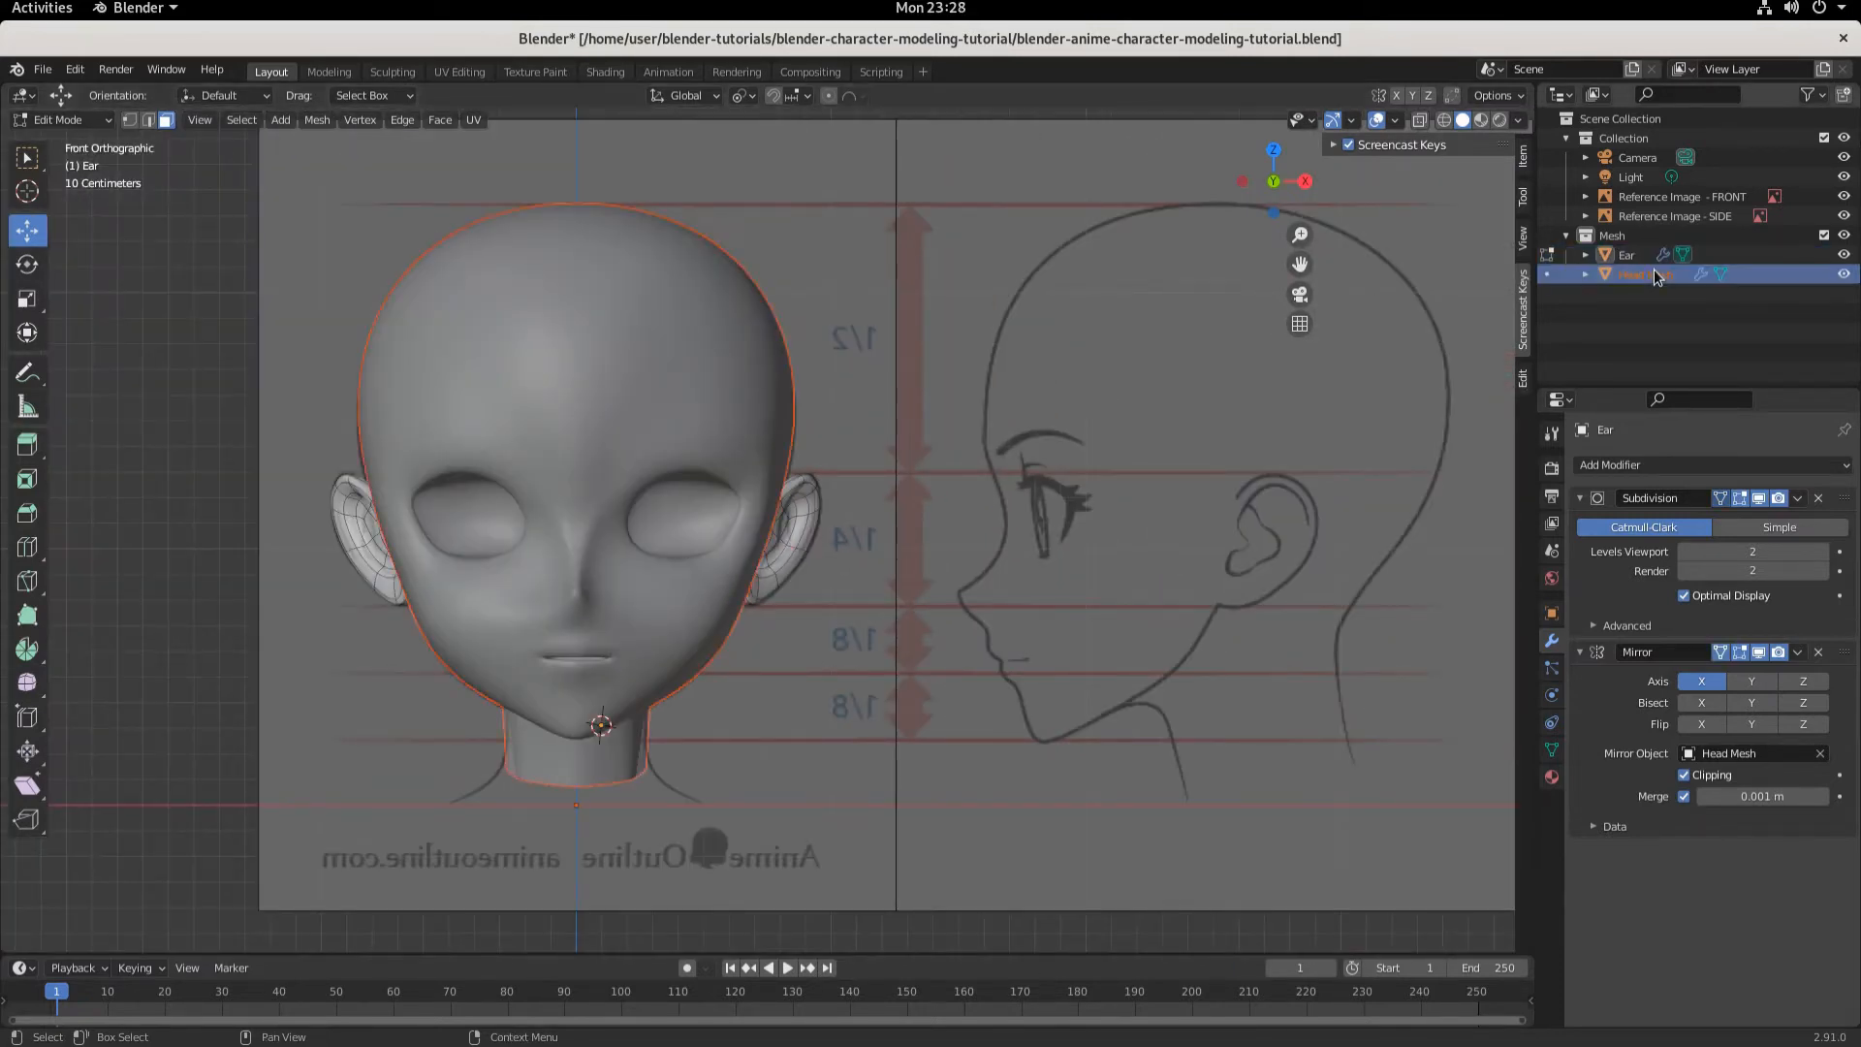
left_click(60, 119)
left_click(44, 137)
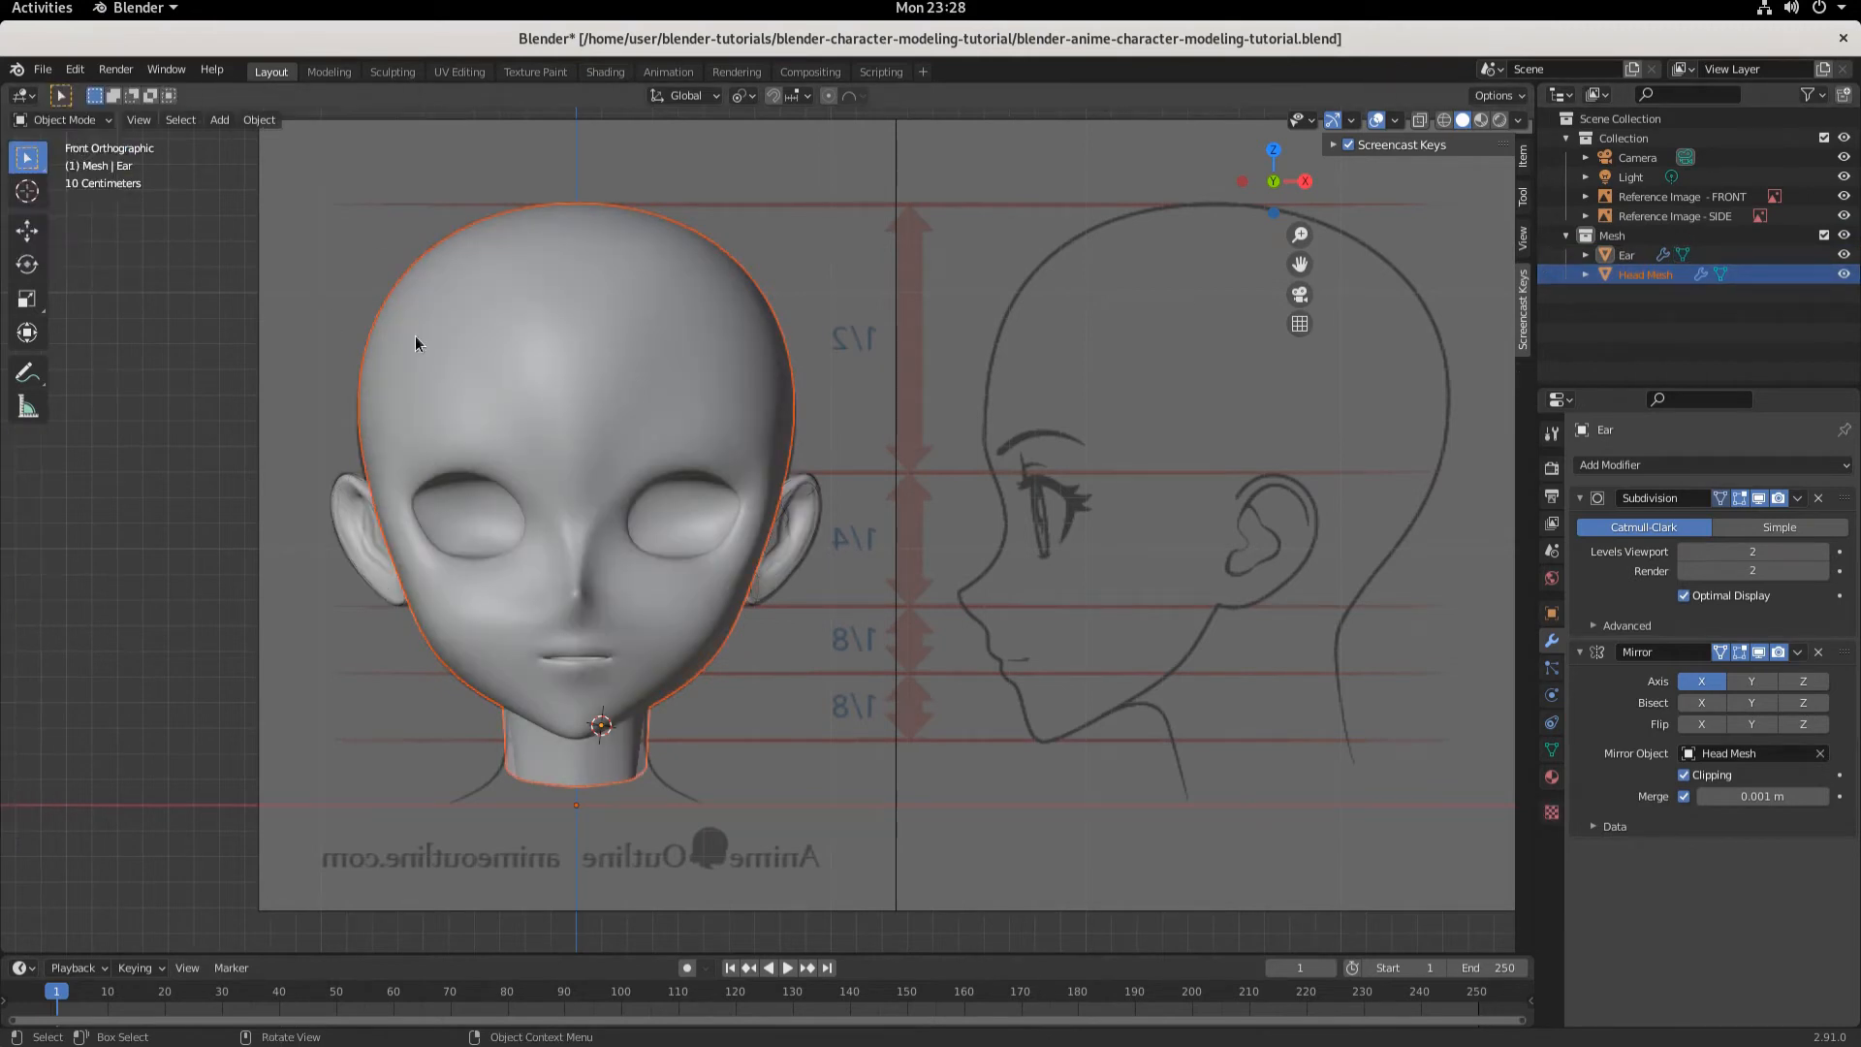
left_click(593, 336)
left_click(68, 120)
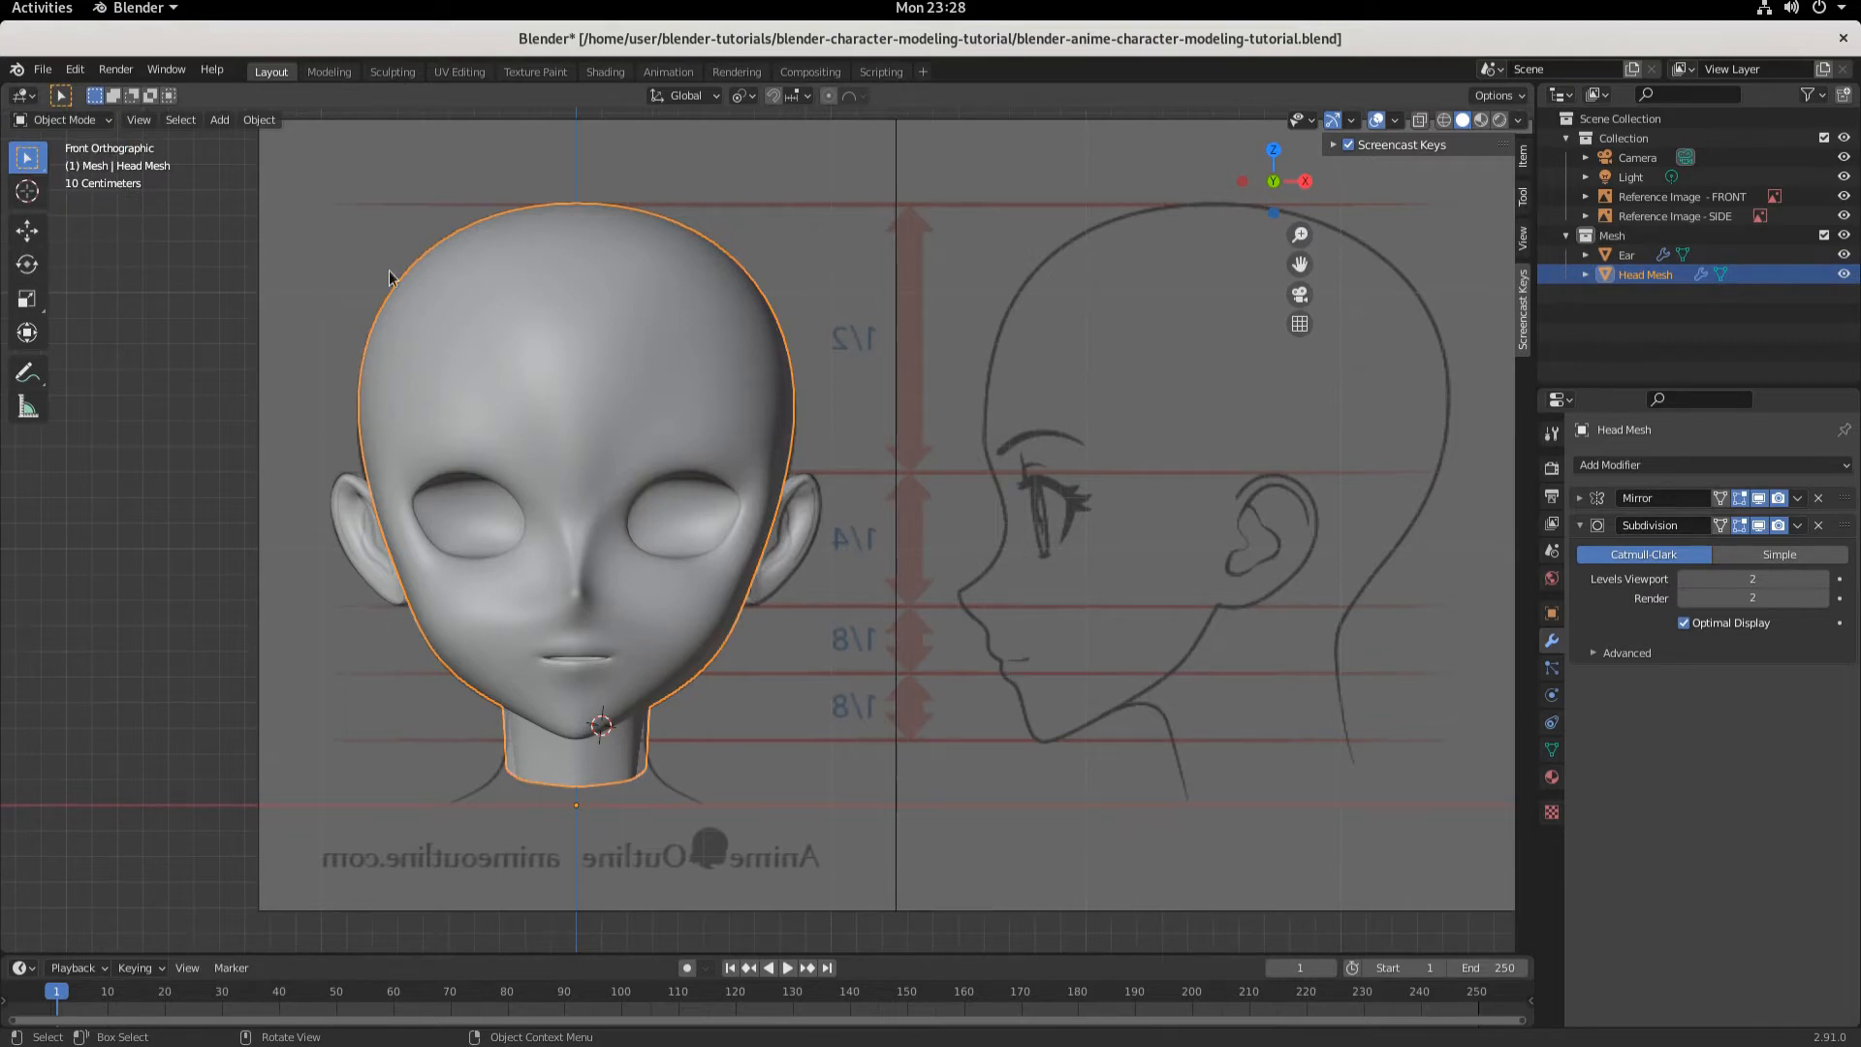
left_click(66, 118)
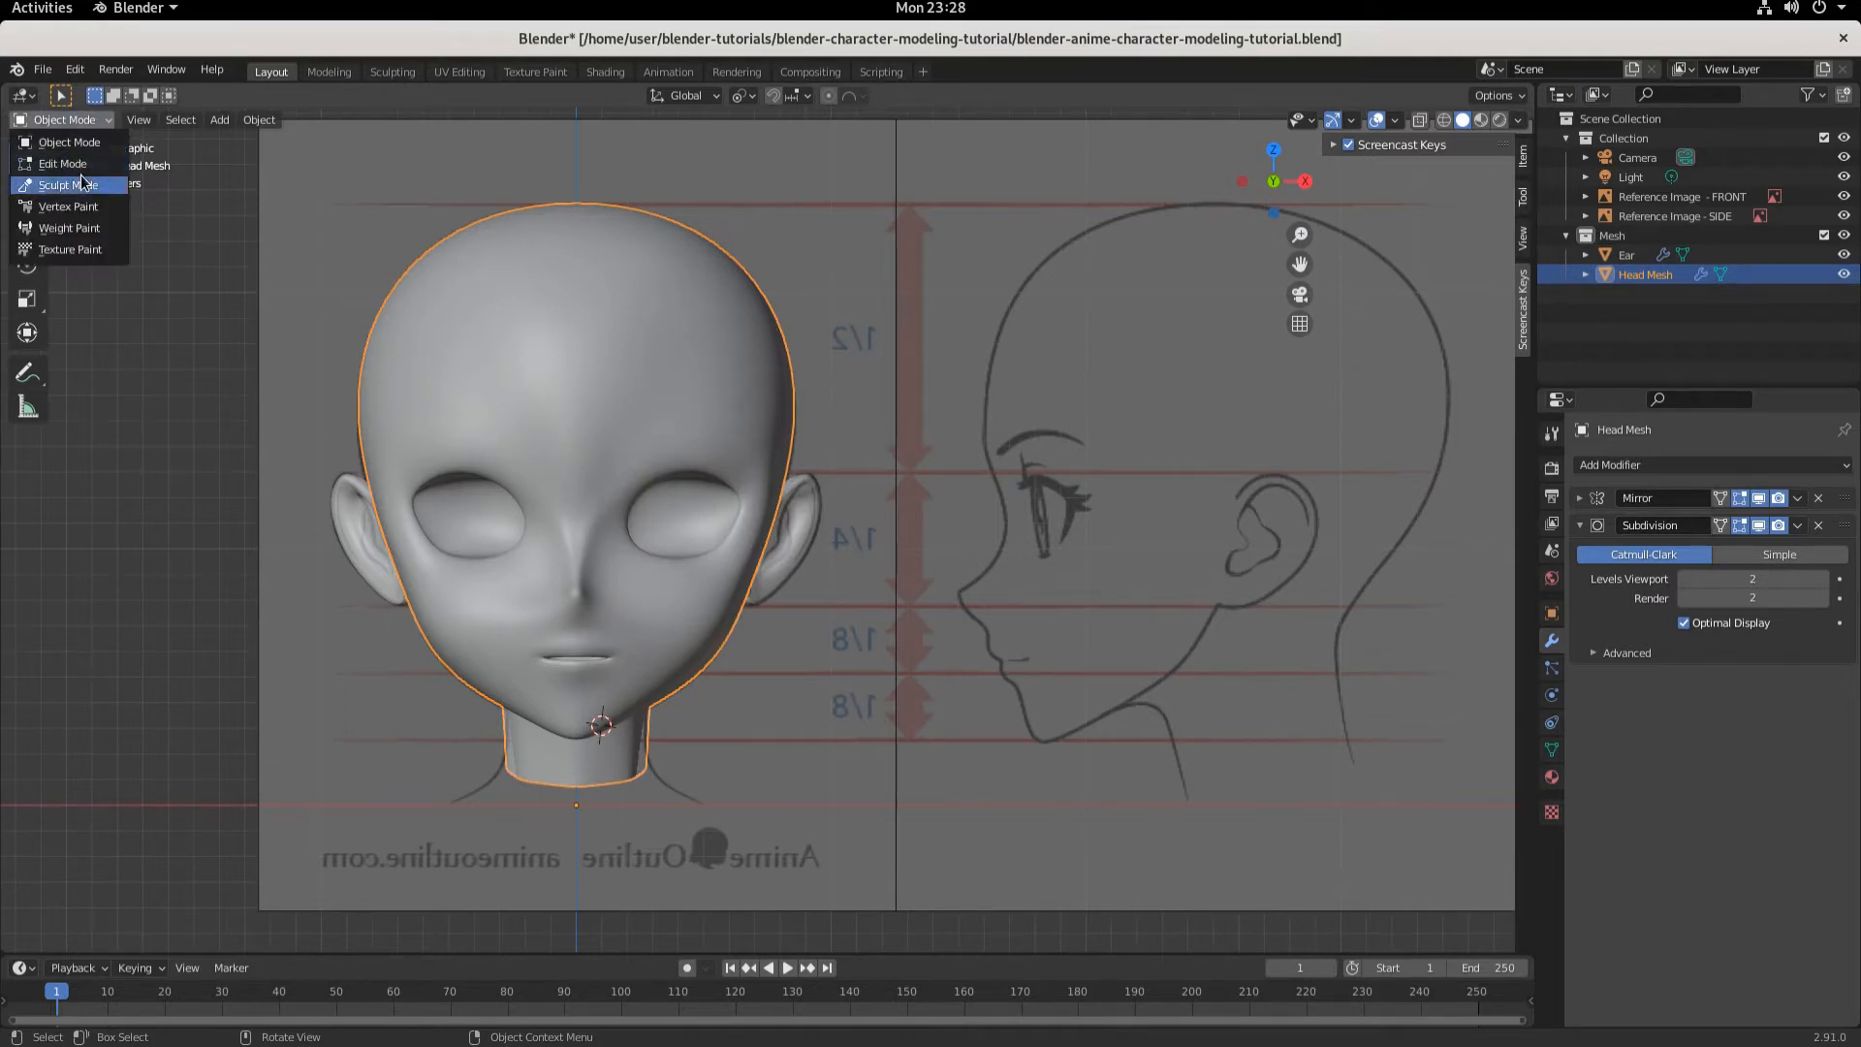
left_click(58, 165)
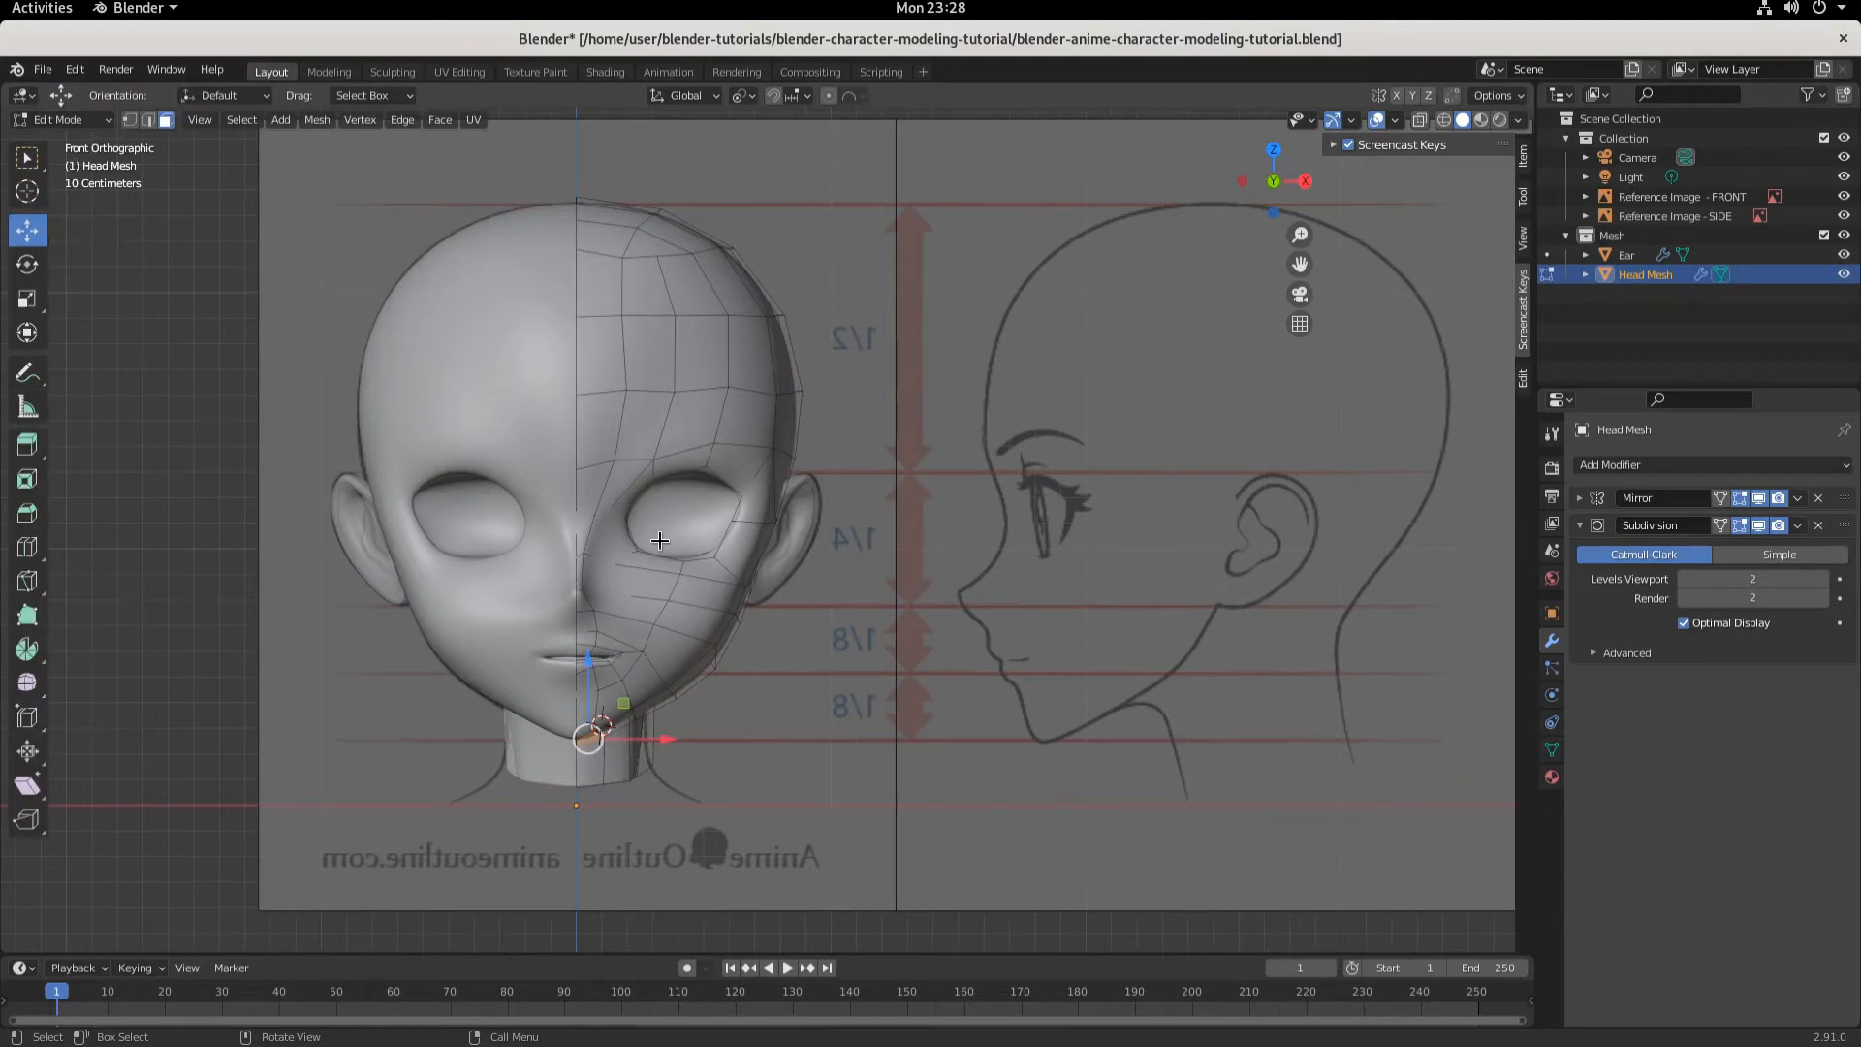
scroll(659, 540, "up", 4)
middle_click_drag(656, 540, 822, 598, "shift")
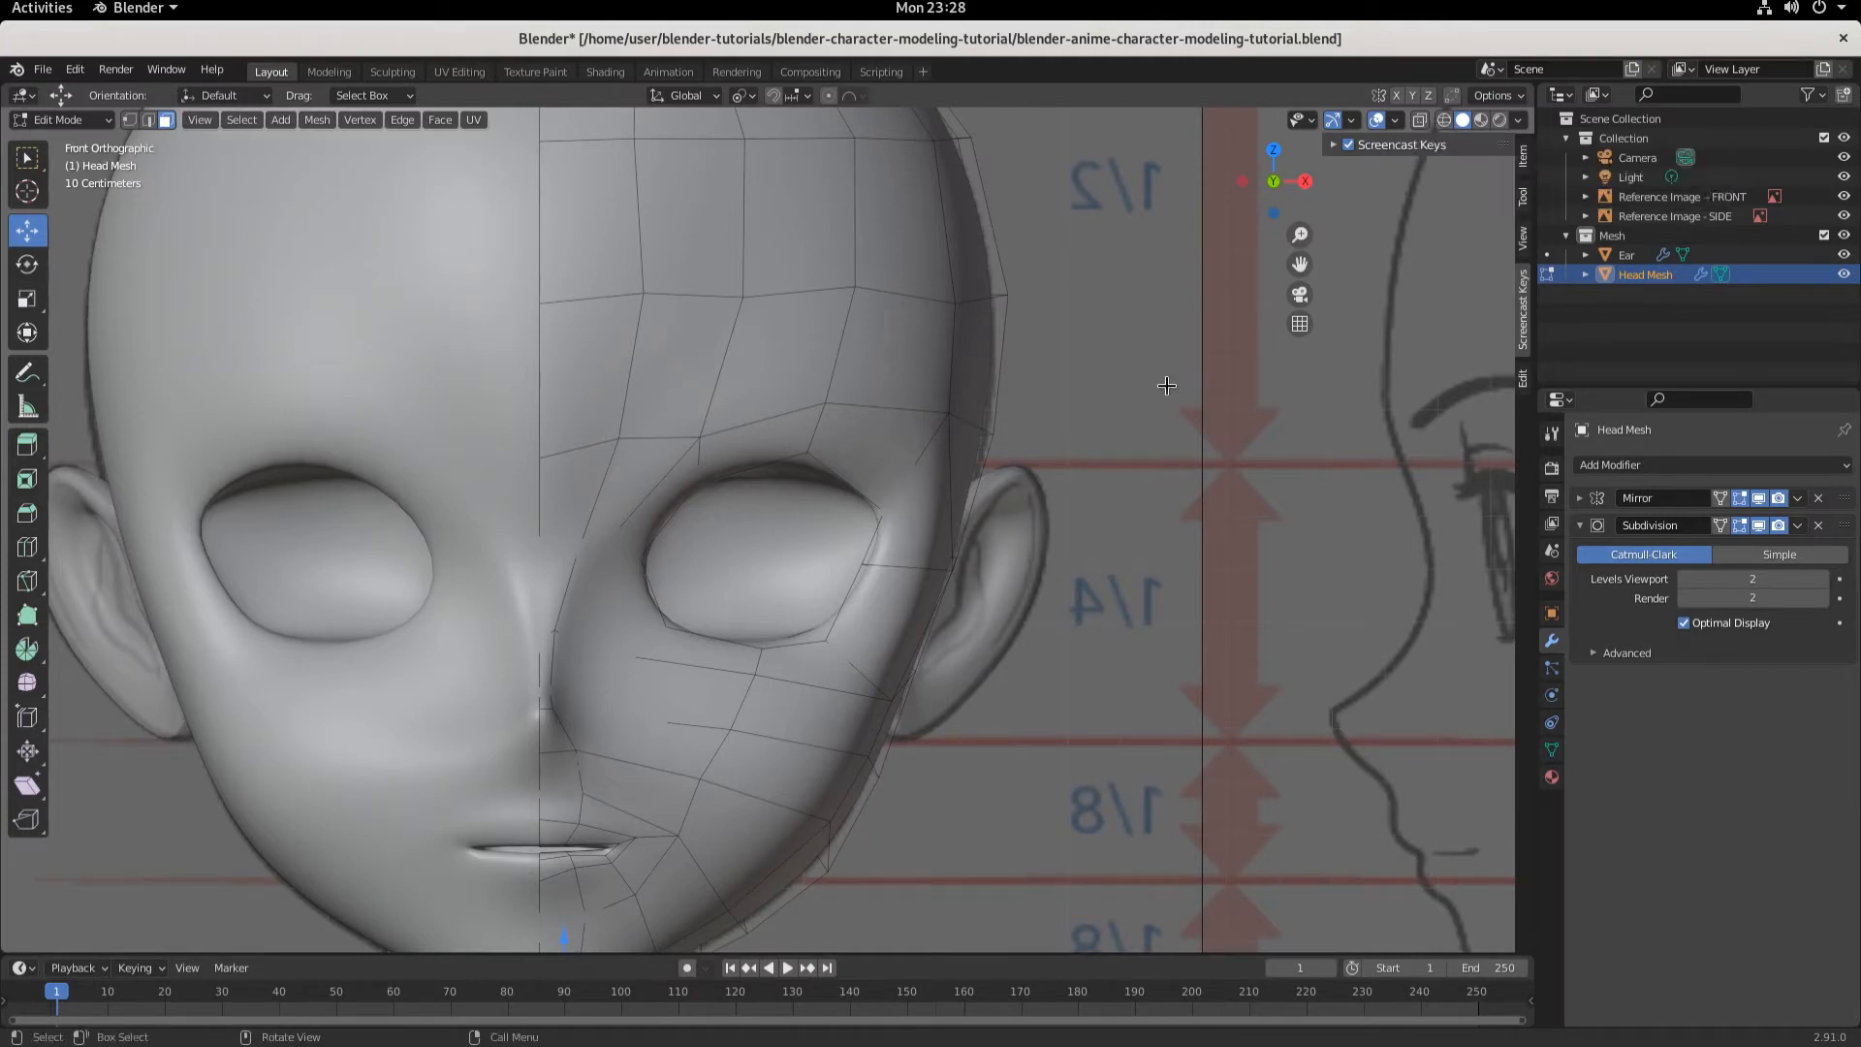
- Switch to wireframe display and select the first faces along the eye's upper rim on the head mesh
key("z")
key("4")
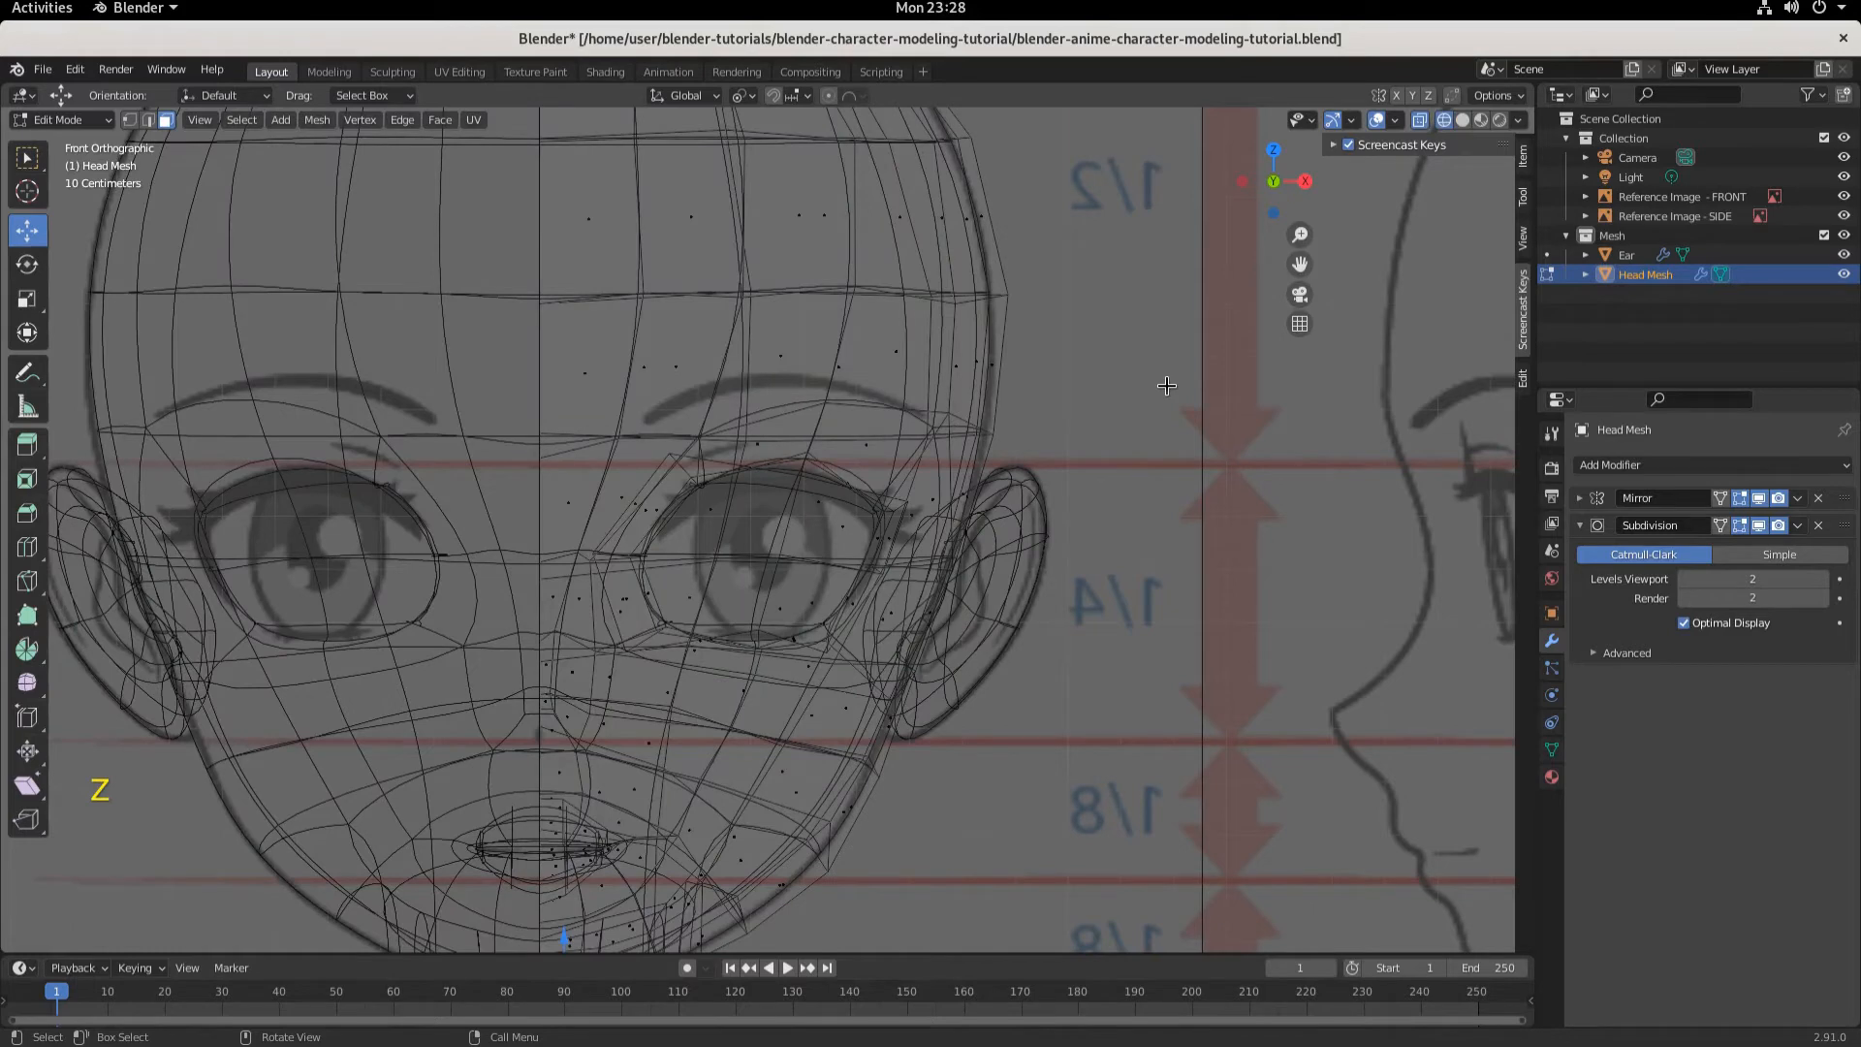
scroll(965, 661, "up", 6)
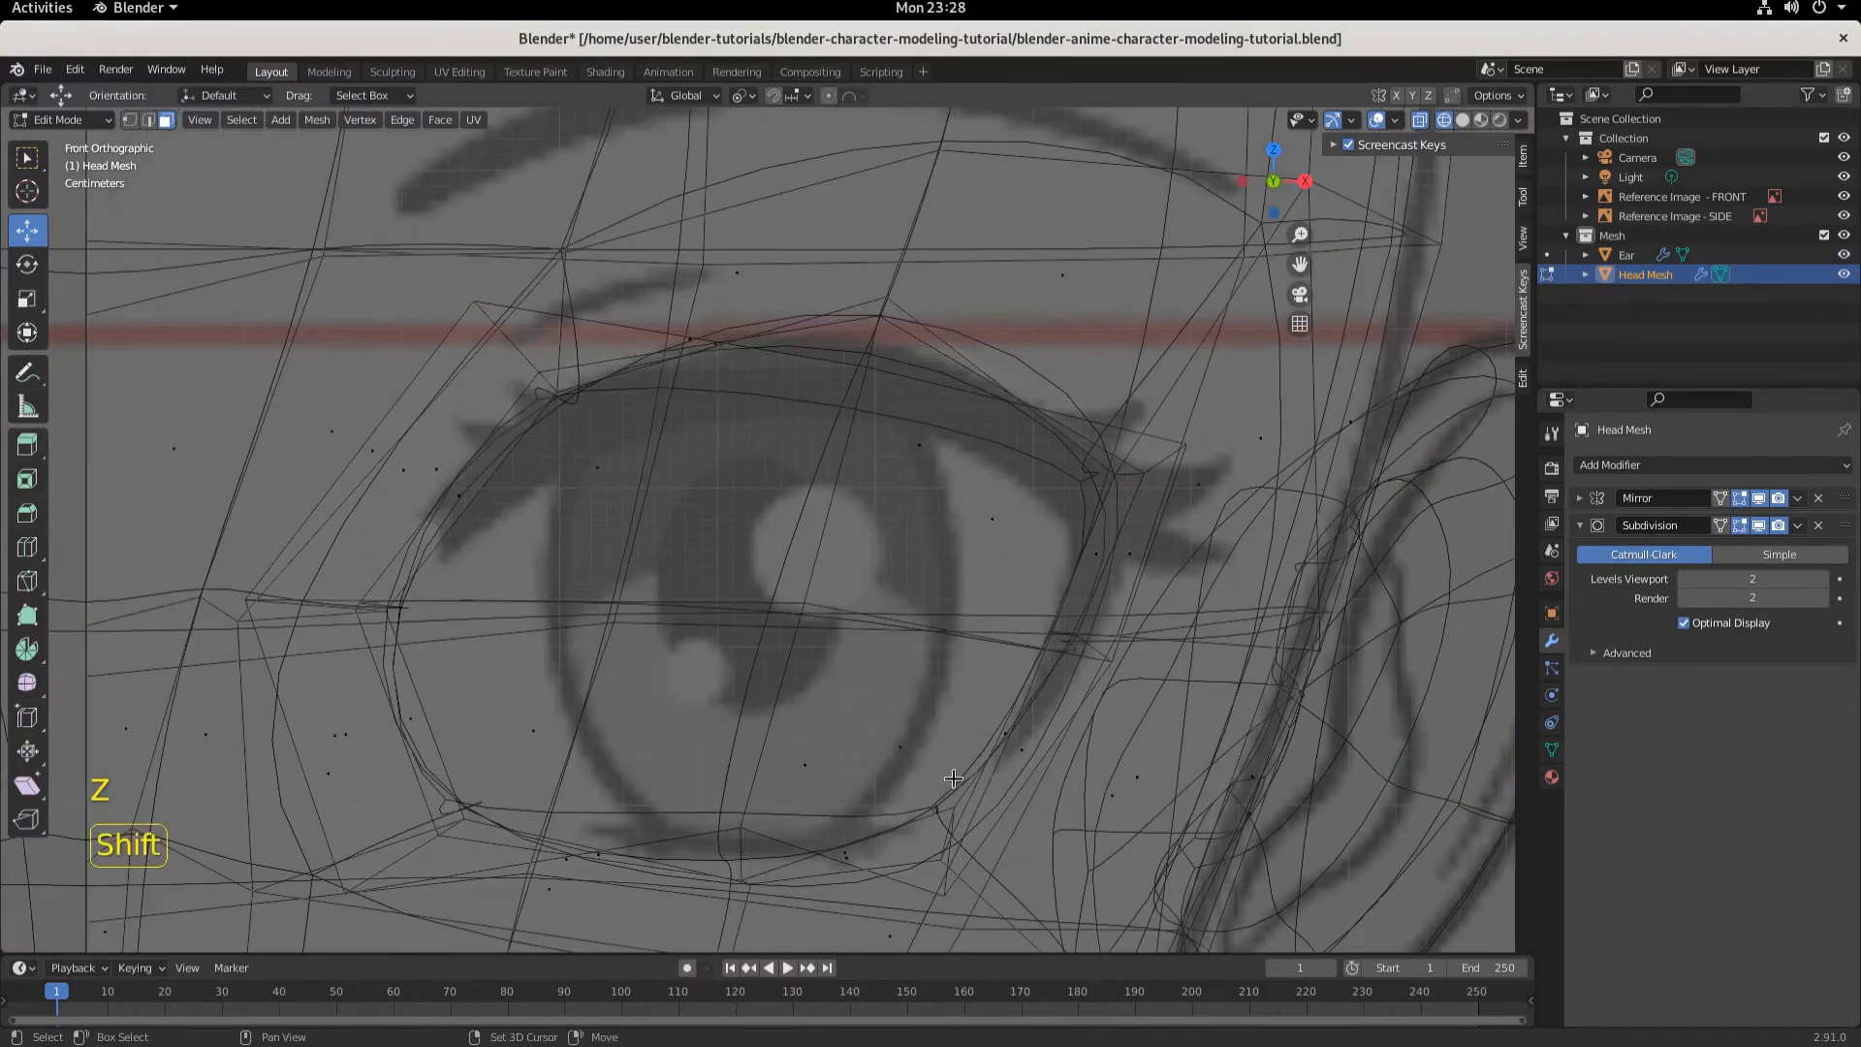
middle_click_drag(969, 758, 923, 665, "shift")
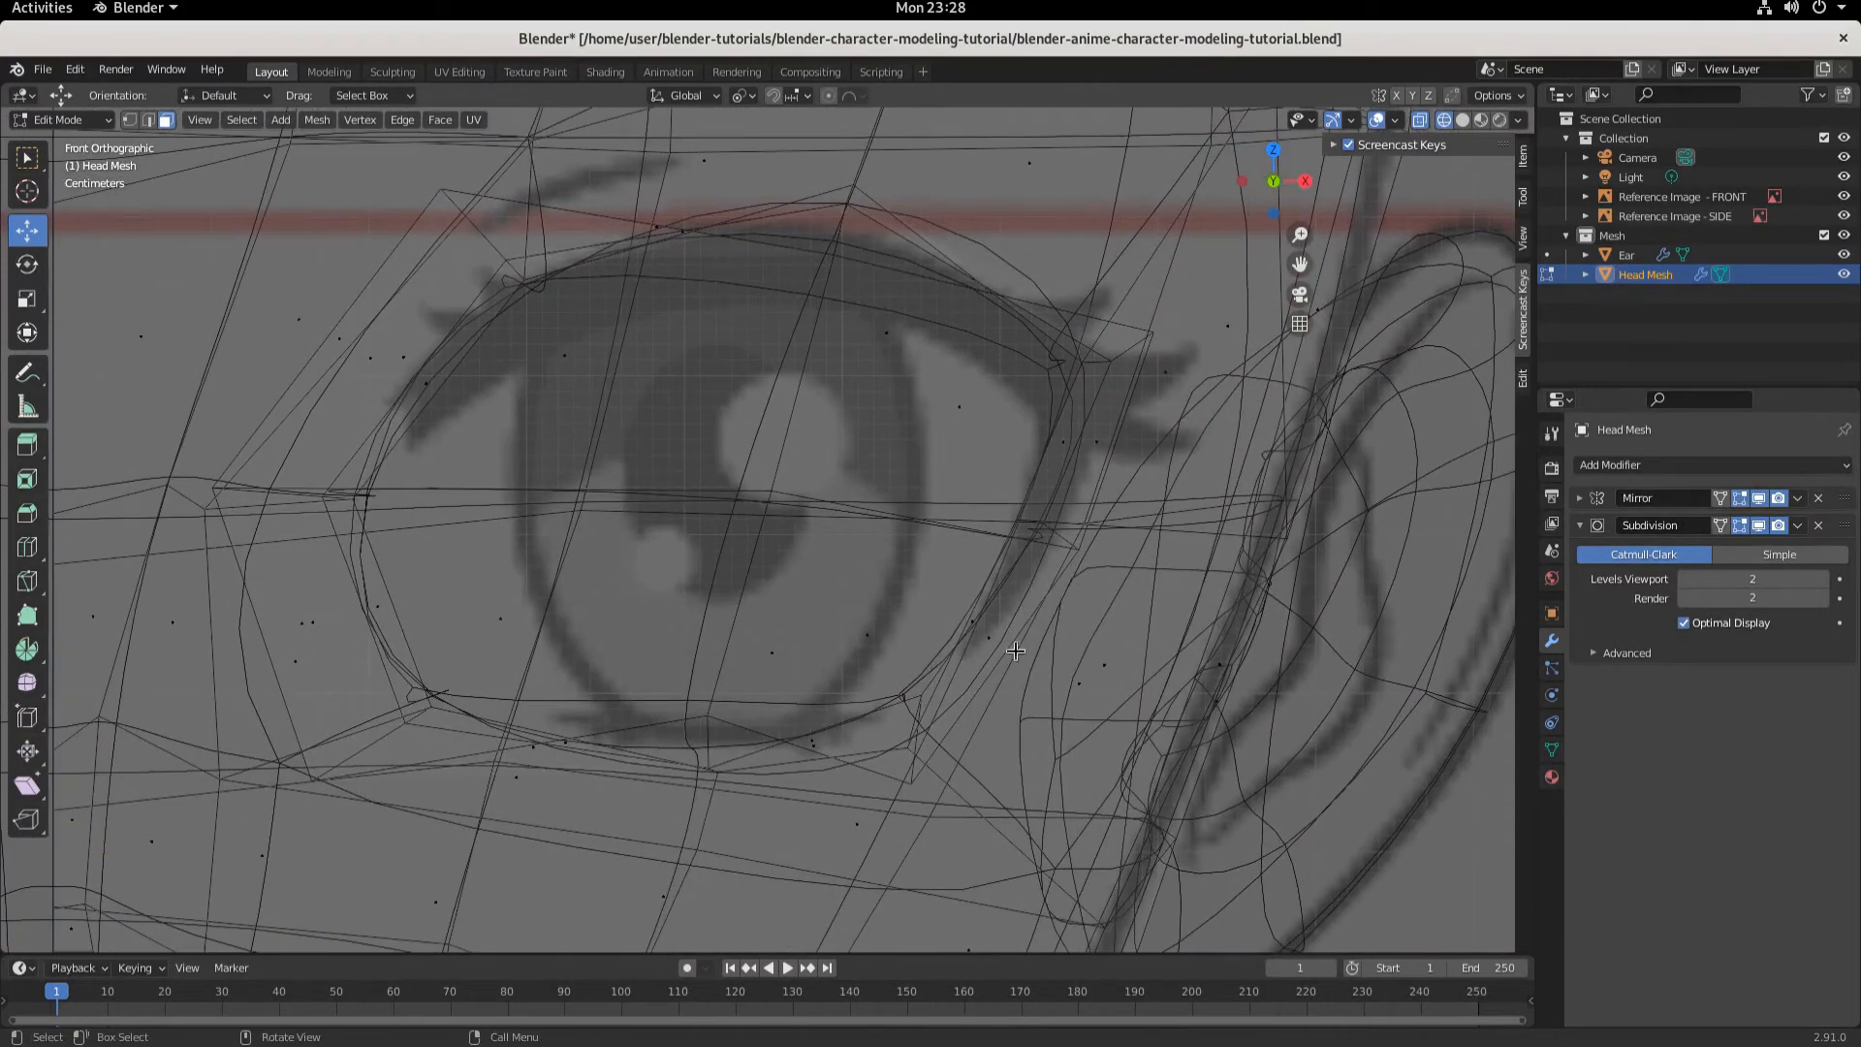
left_click(1721, 525)
middle_click_drag(652, 524, 628, 479)
key("KP_1")
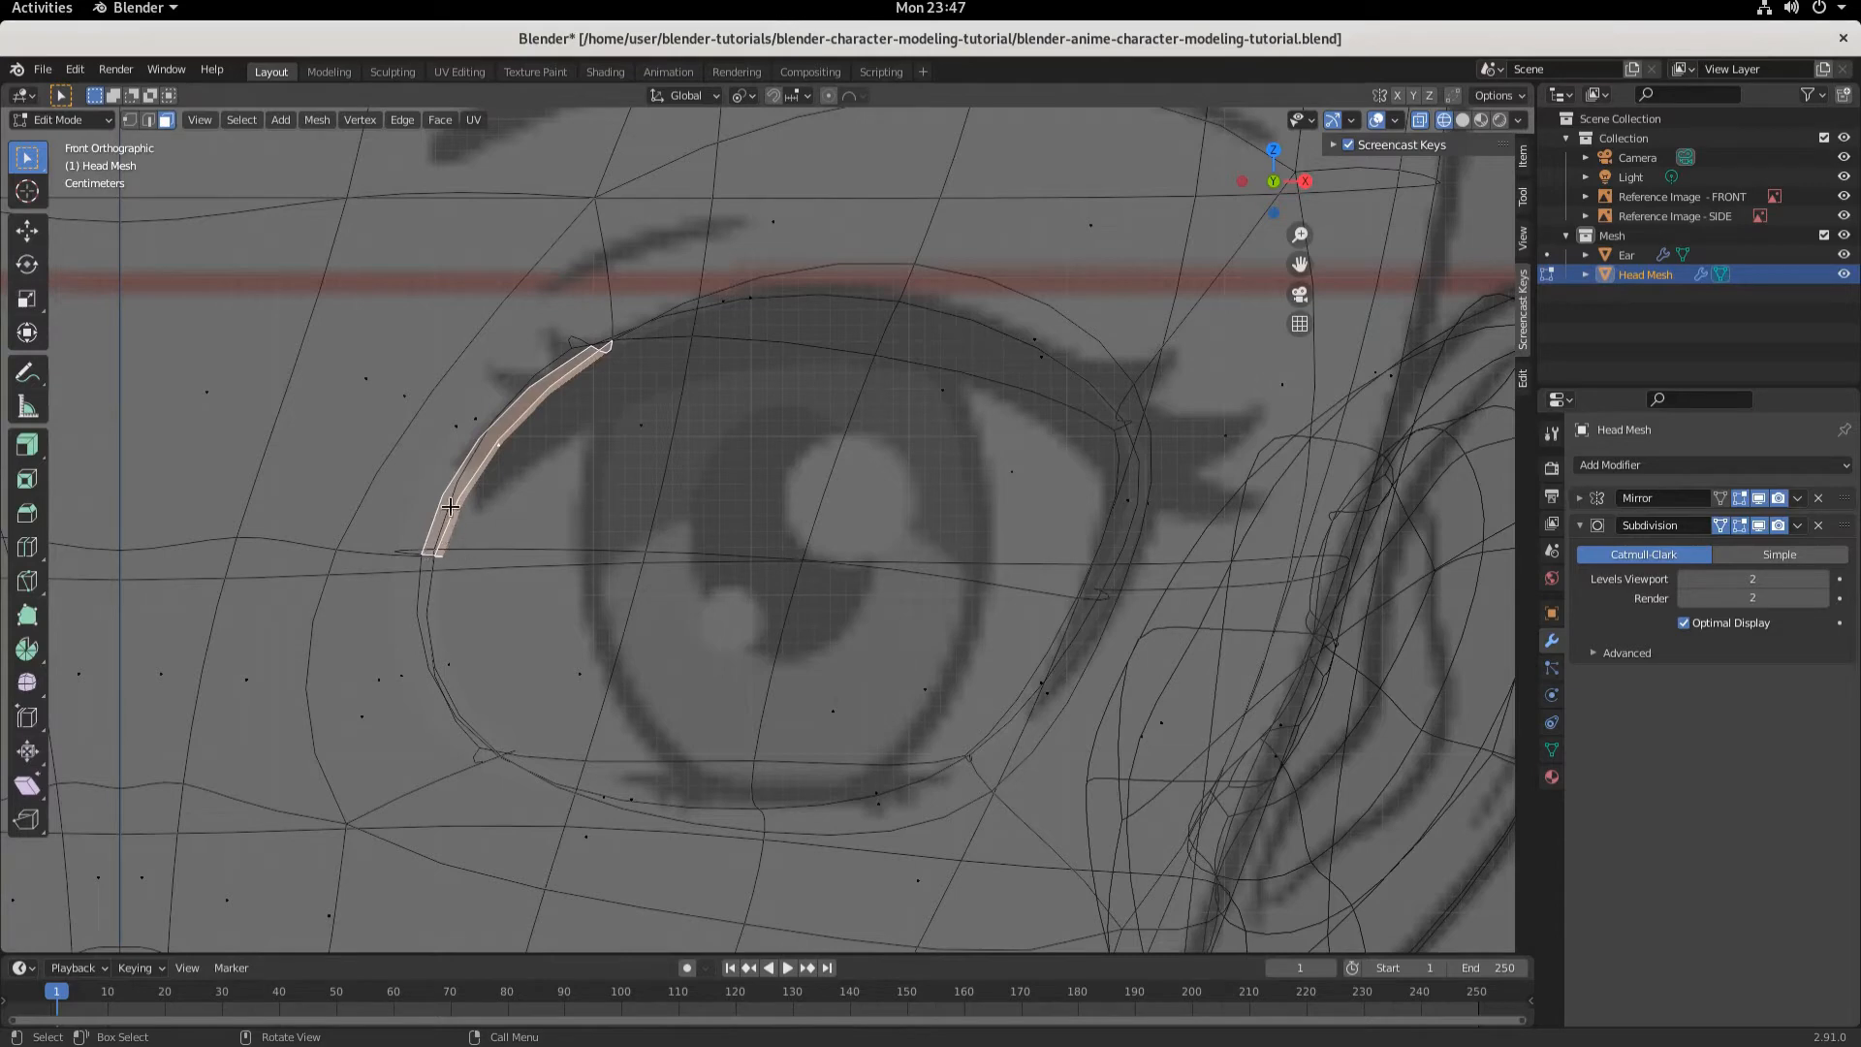
middle_click_drag(523, 535, 492, 310)
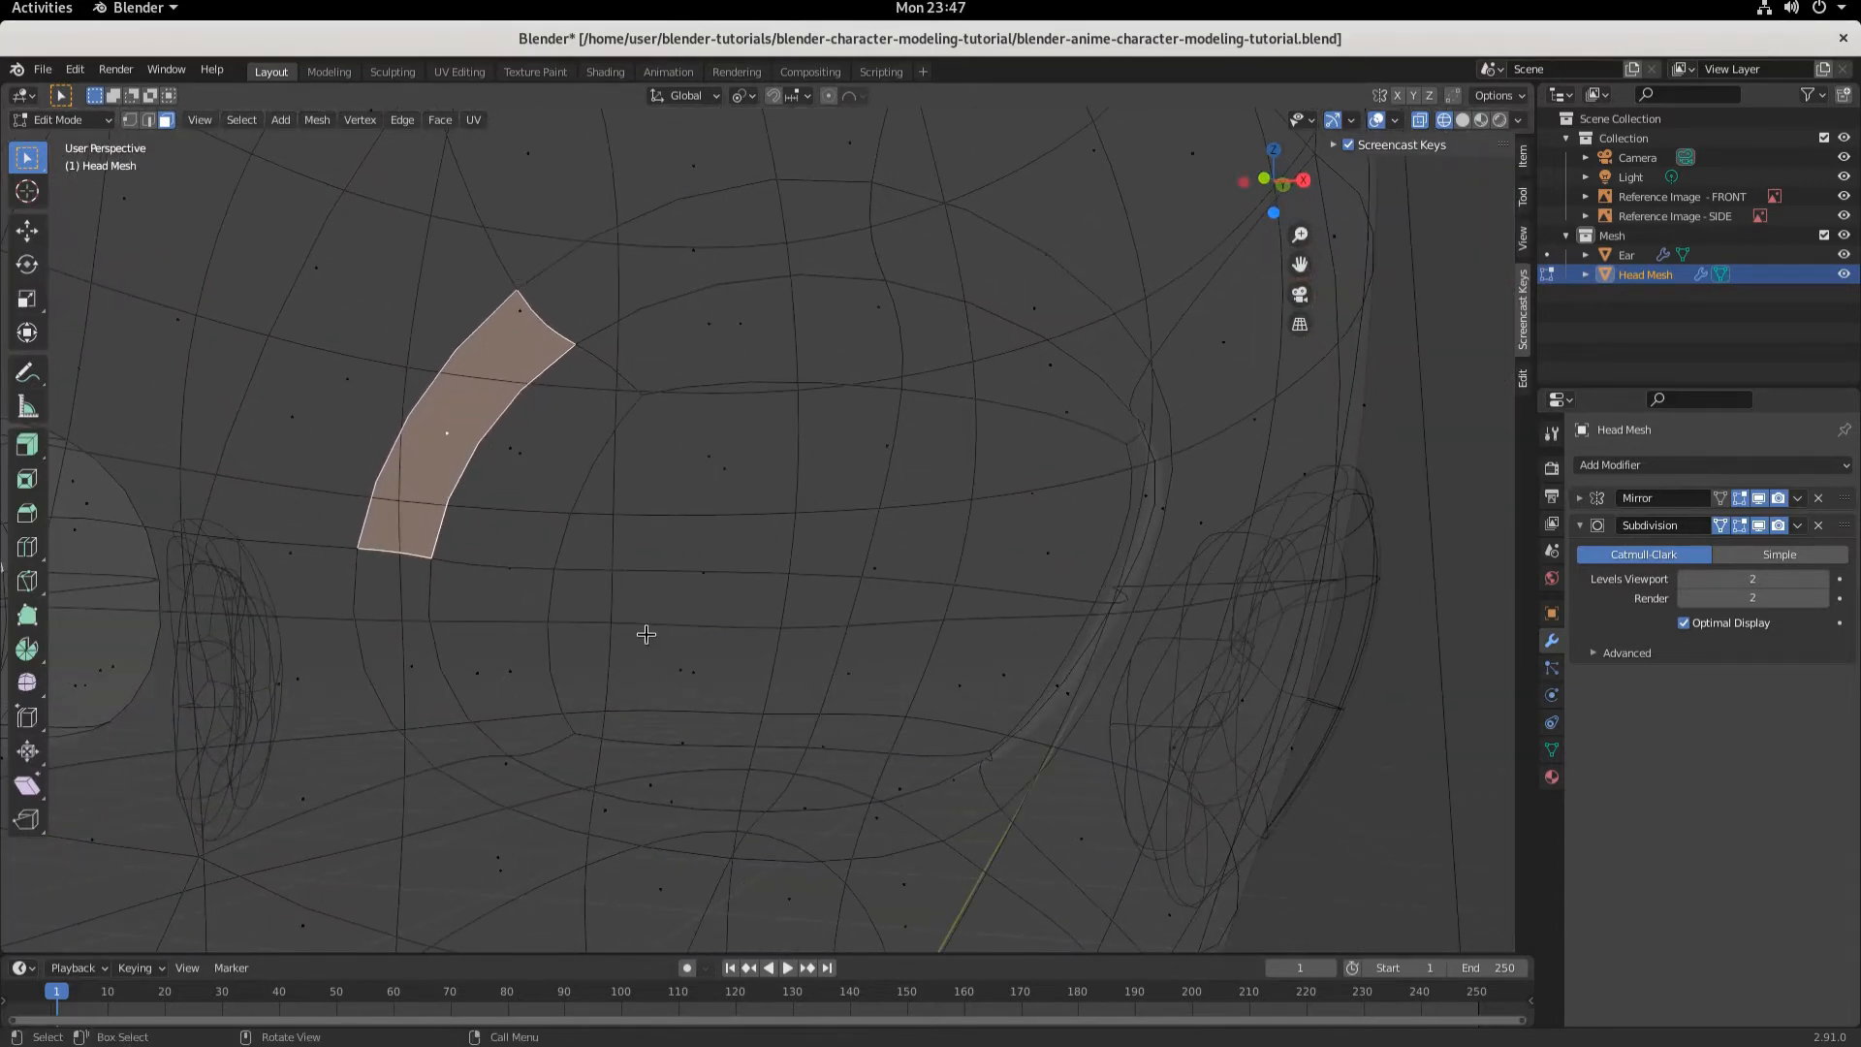
key("KP_1")
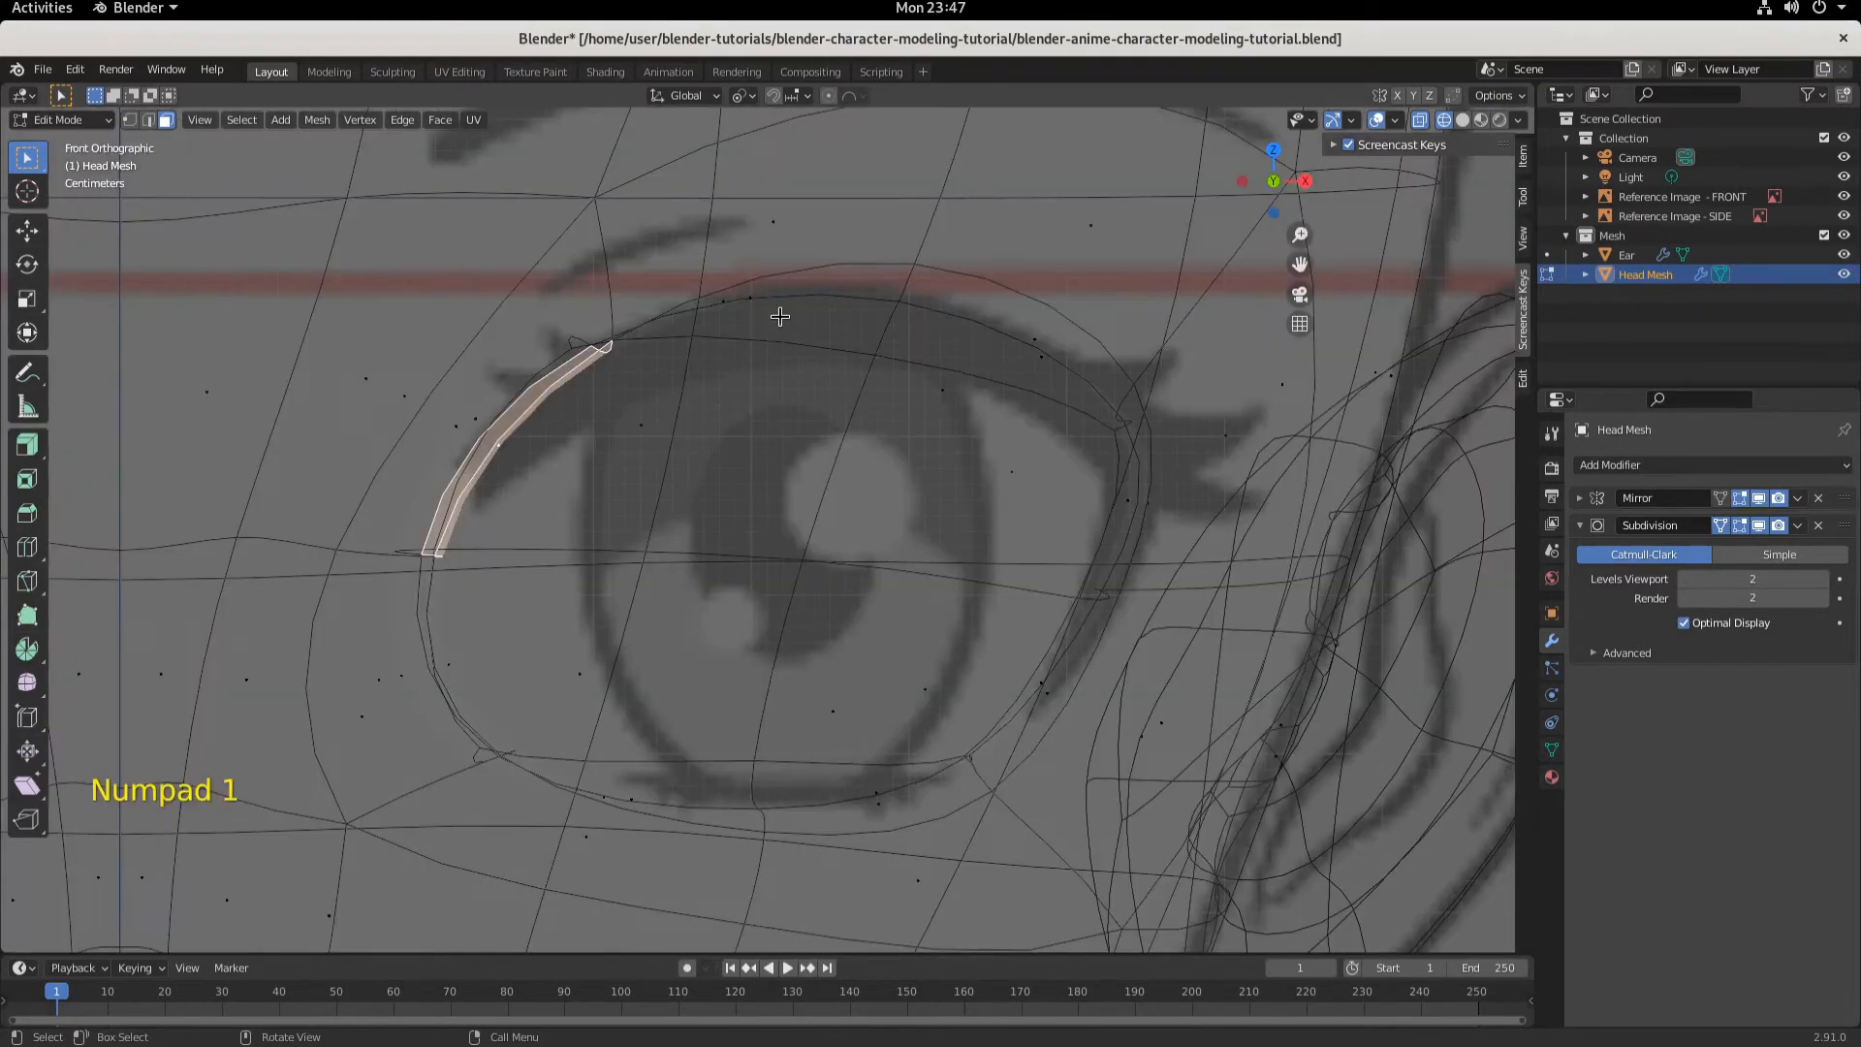
- Extend the selection with more faces around the eye's upper and outer rim
left_click(777, 316, "shift")
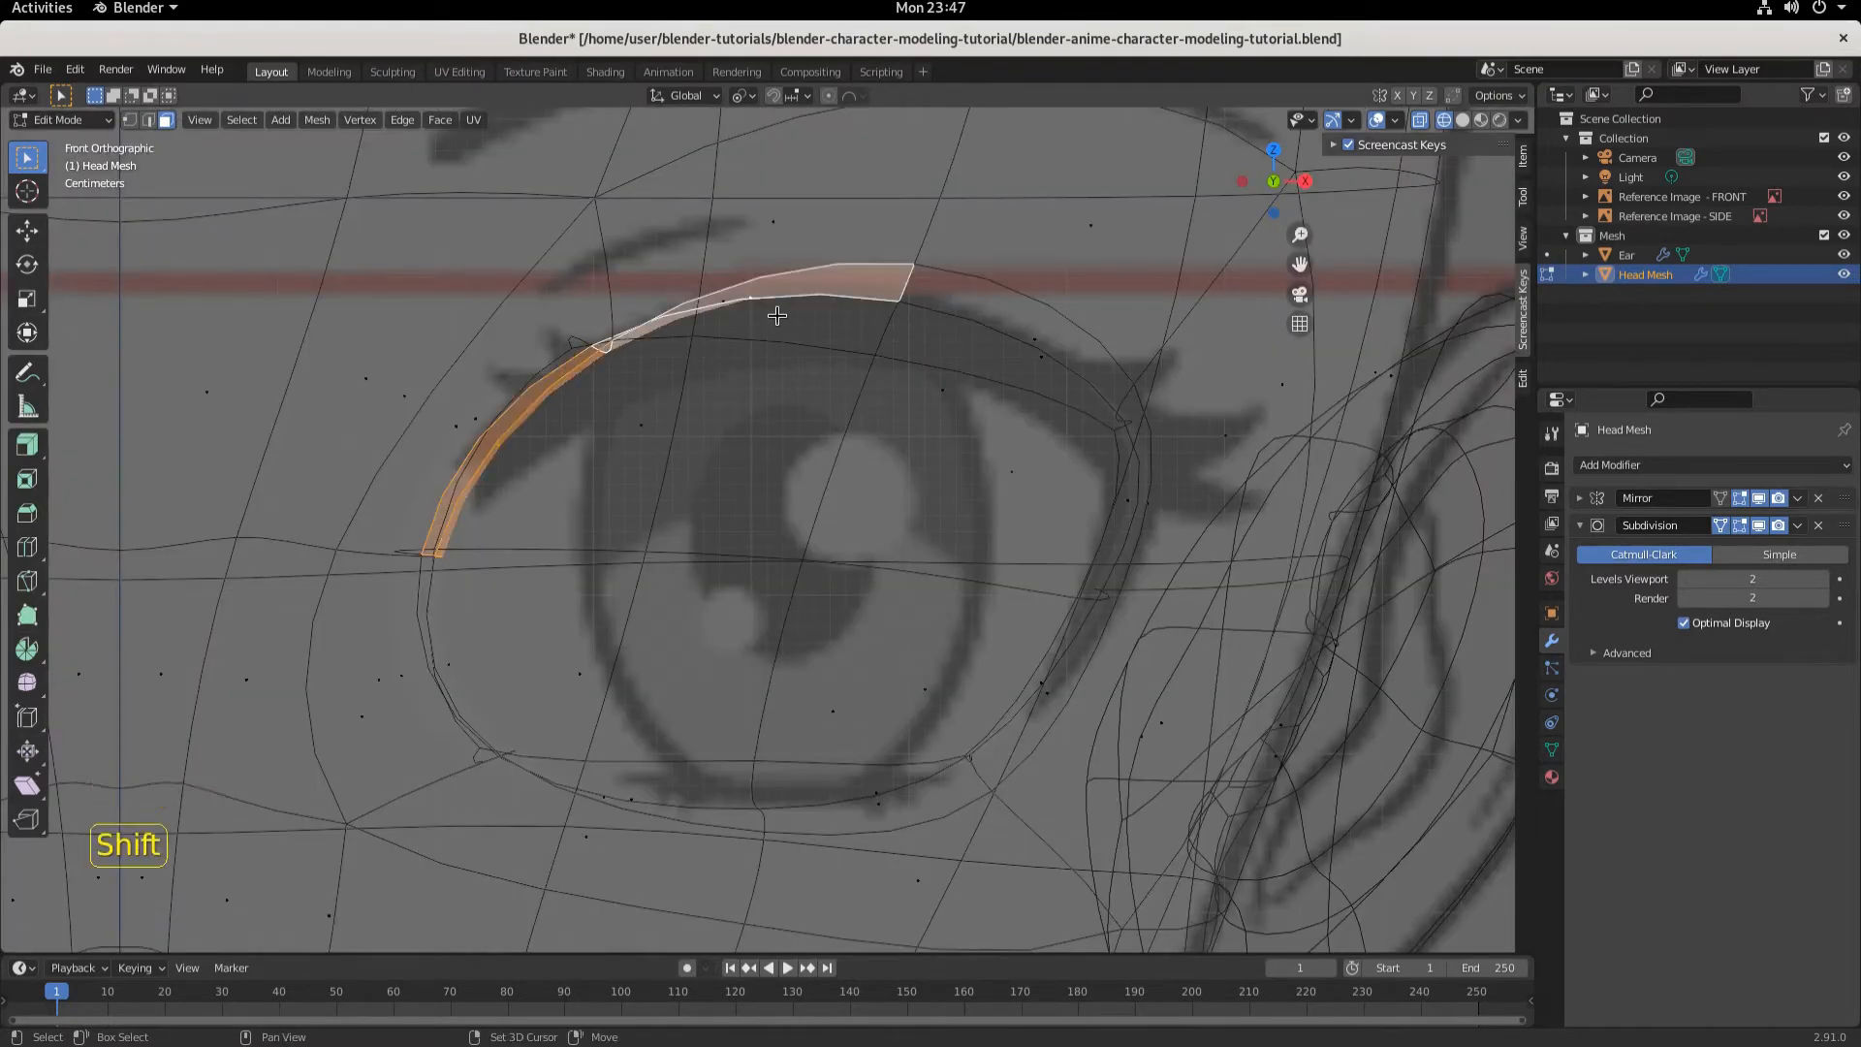
left_click(972, 347, "shift")
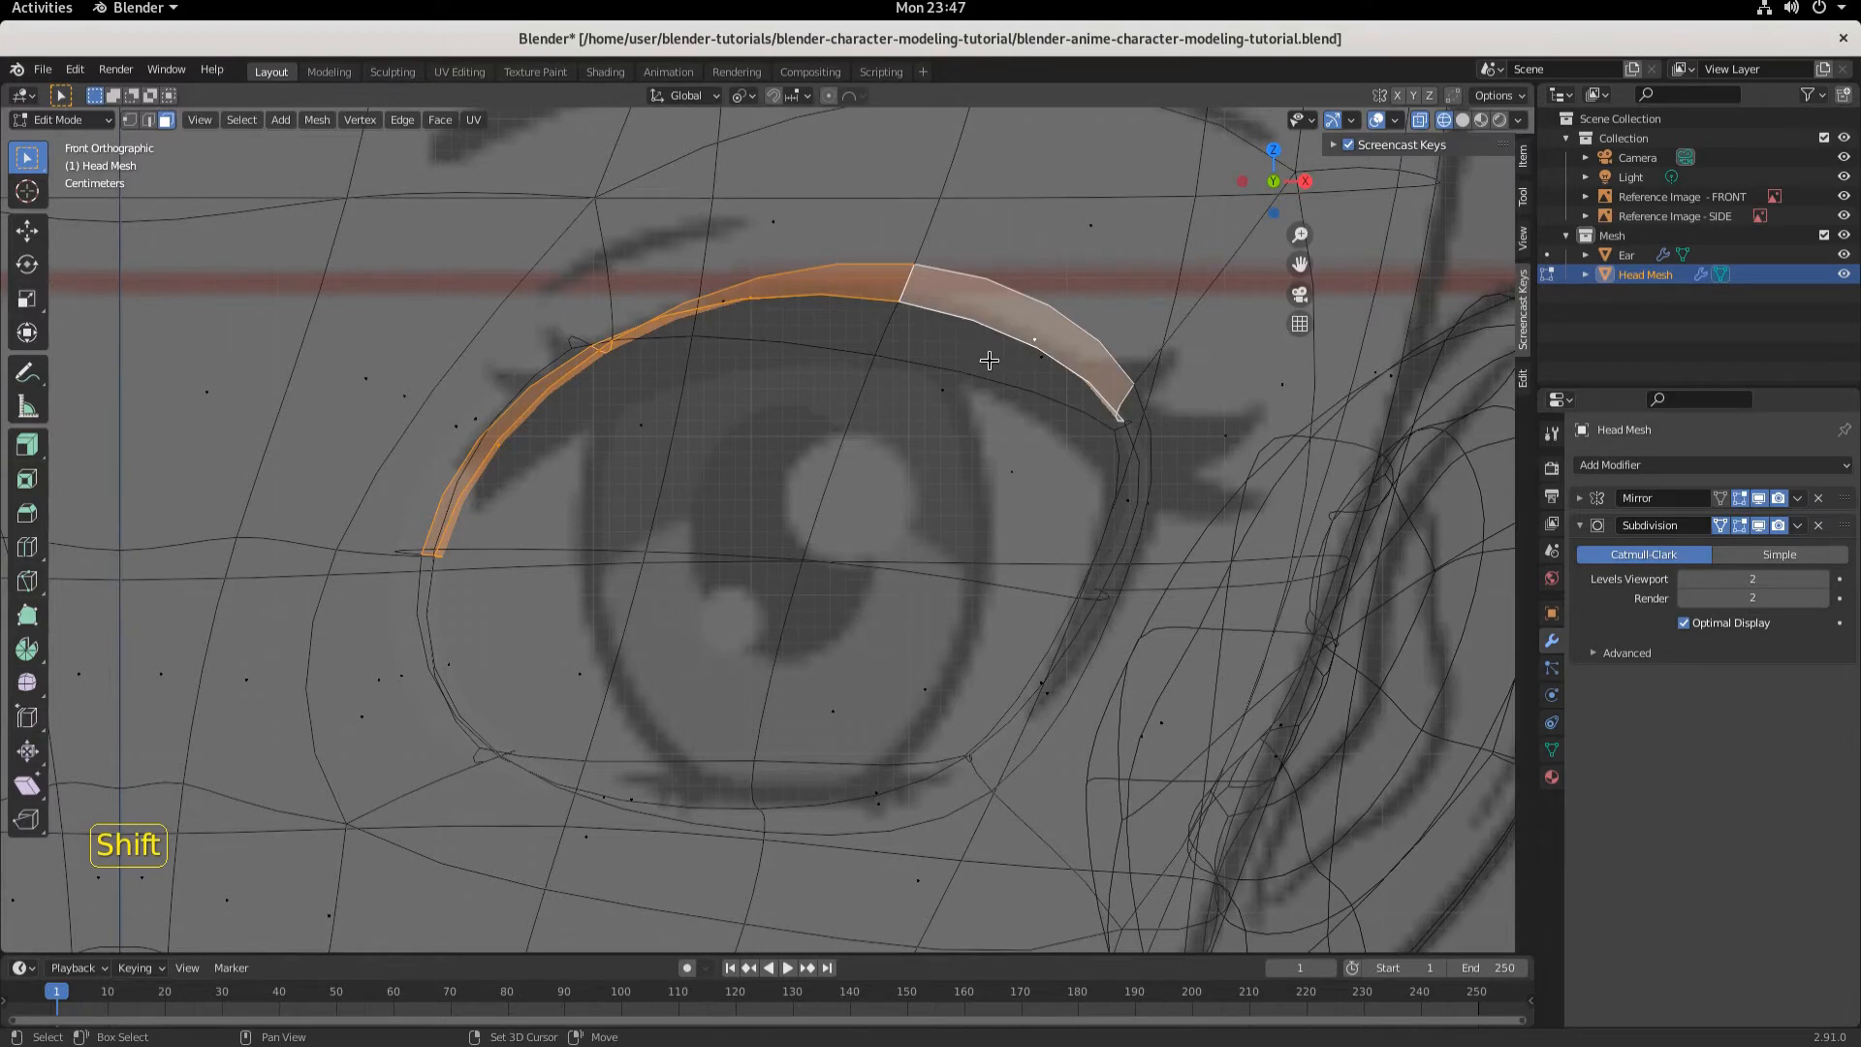
left_click(1122, 514, "shift")
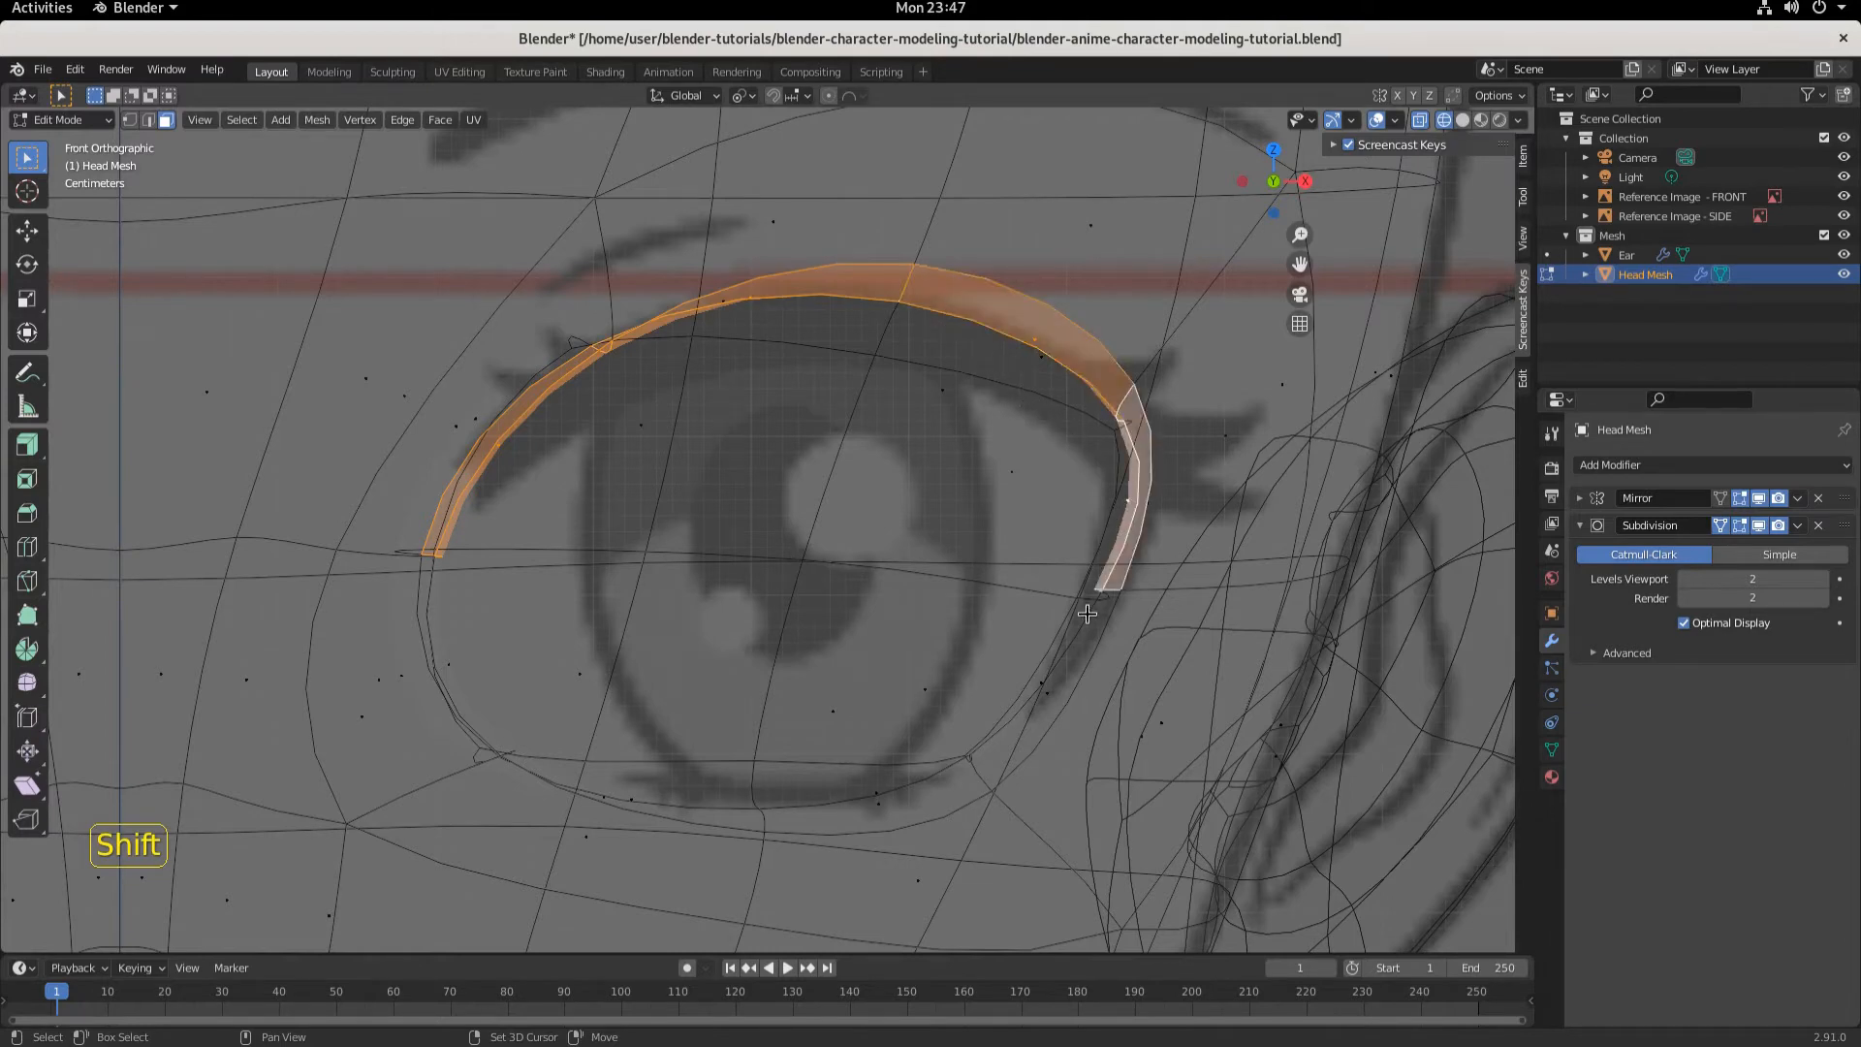
left_click(1070, 651, "shift")
middle_click_drag(1070, 654, 991, 687)
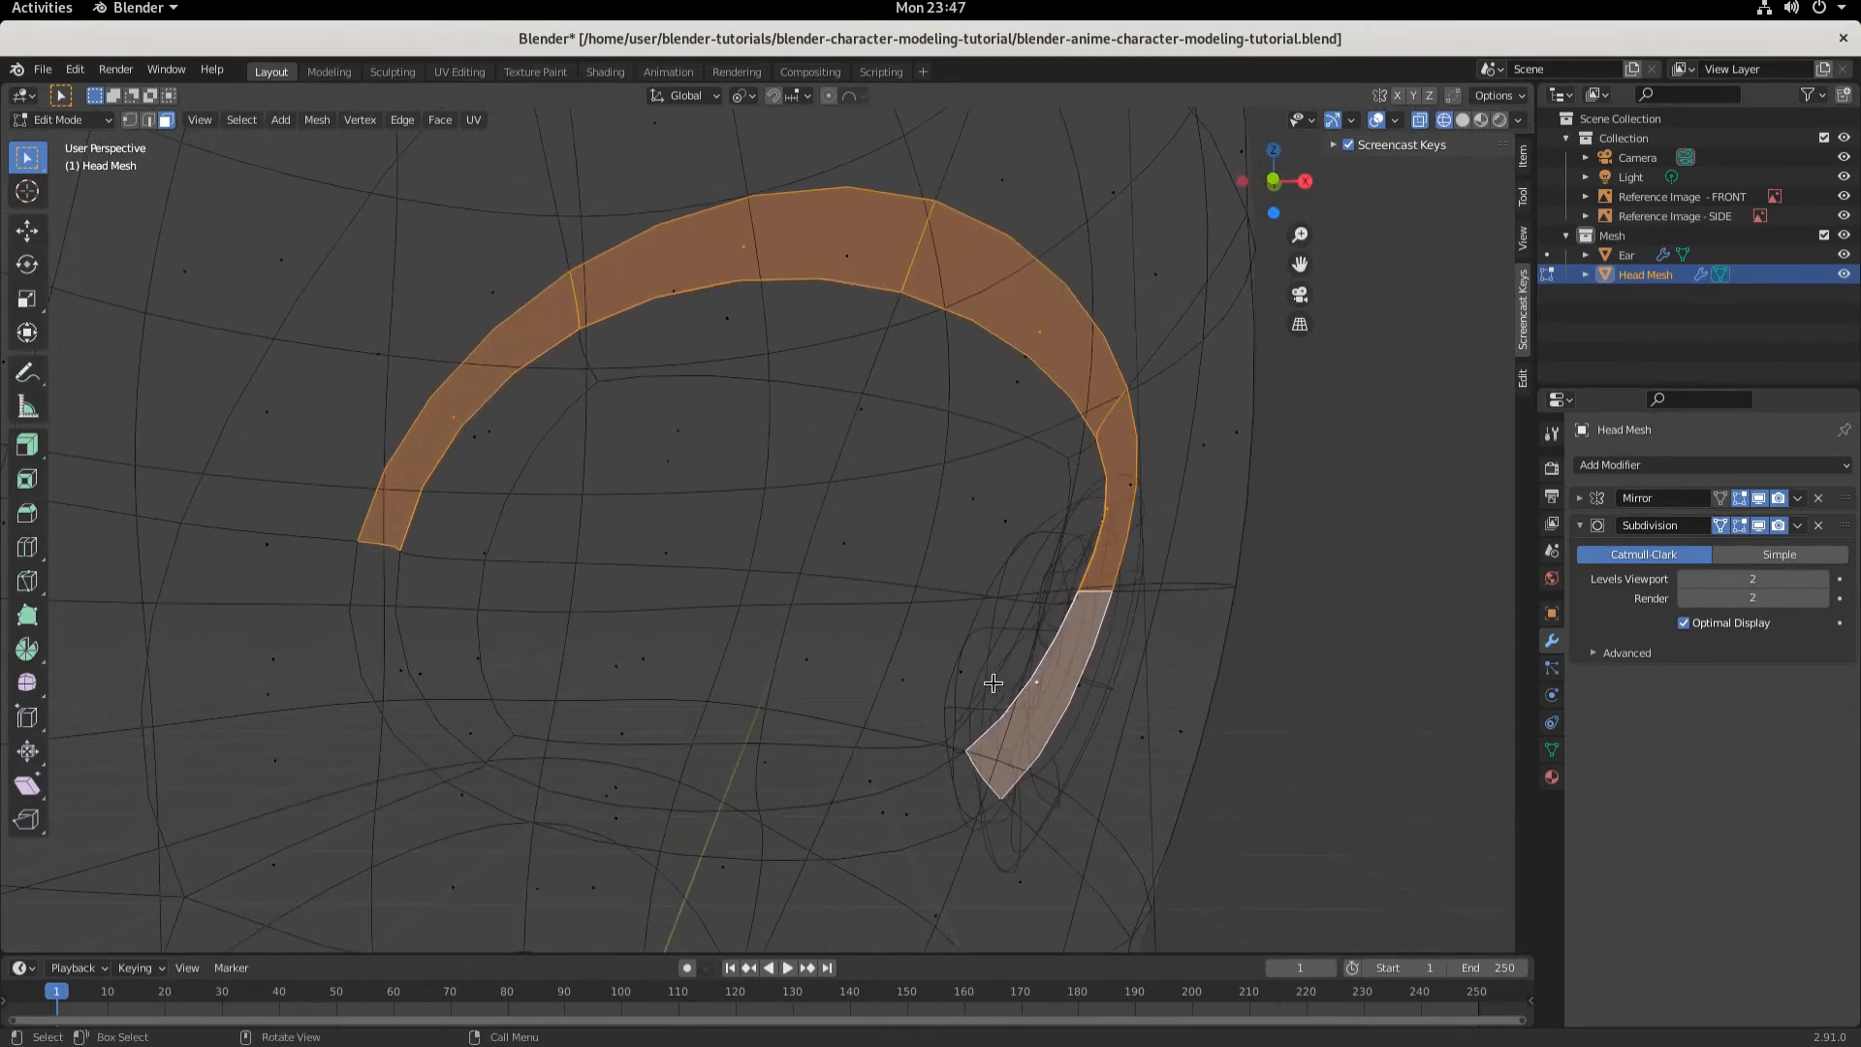
key("KP_1")
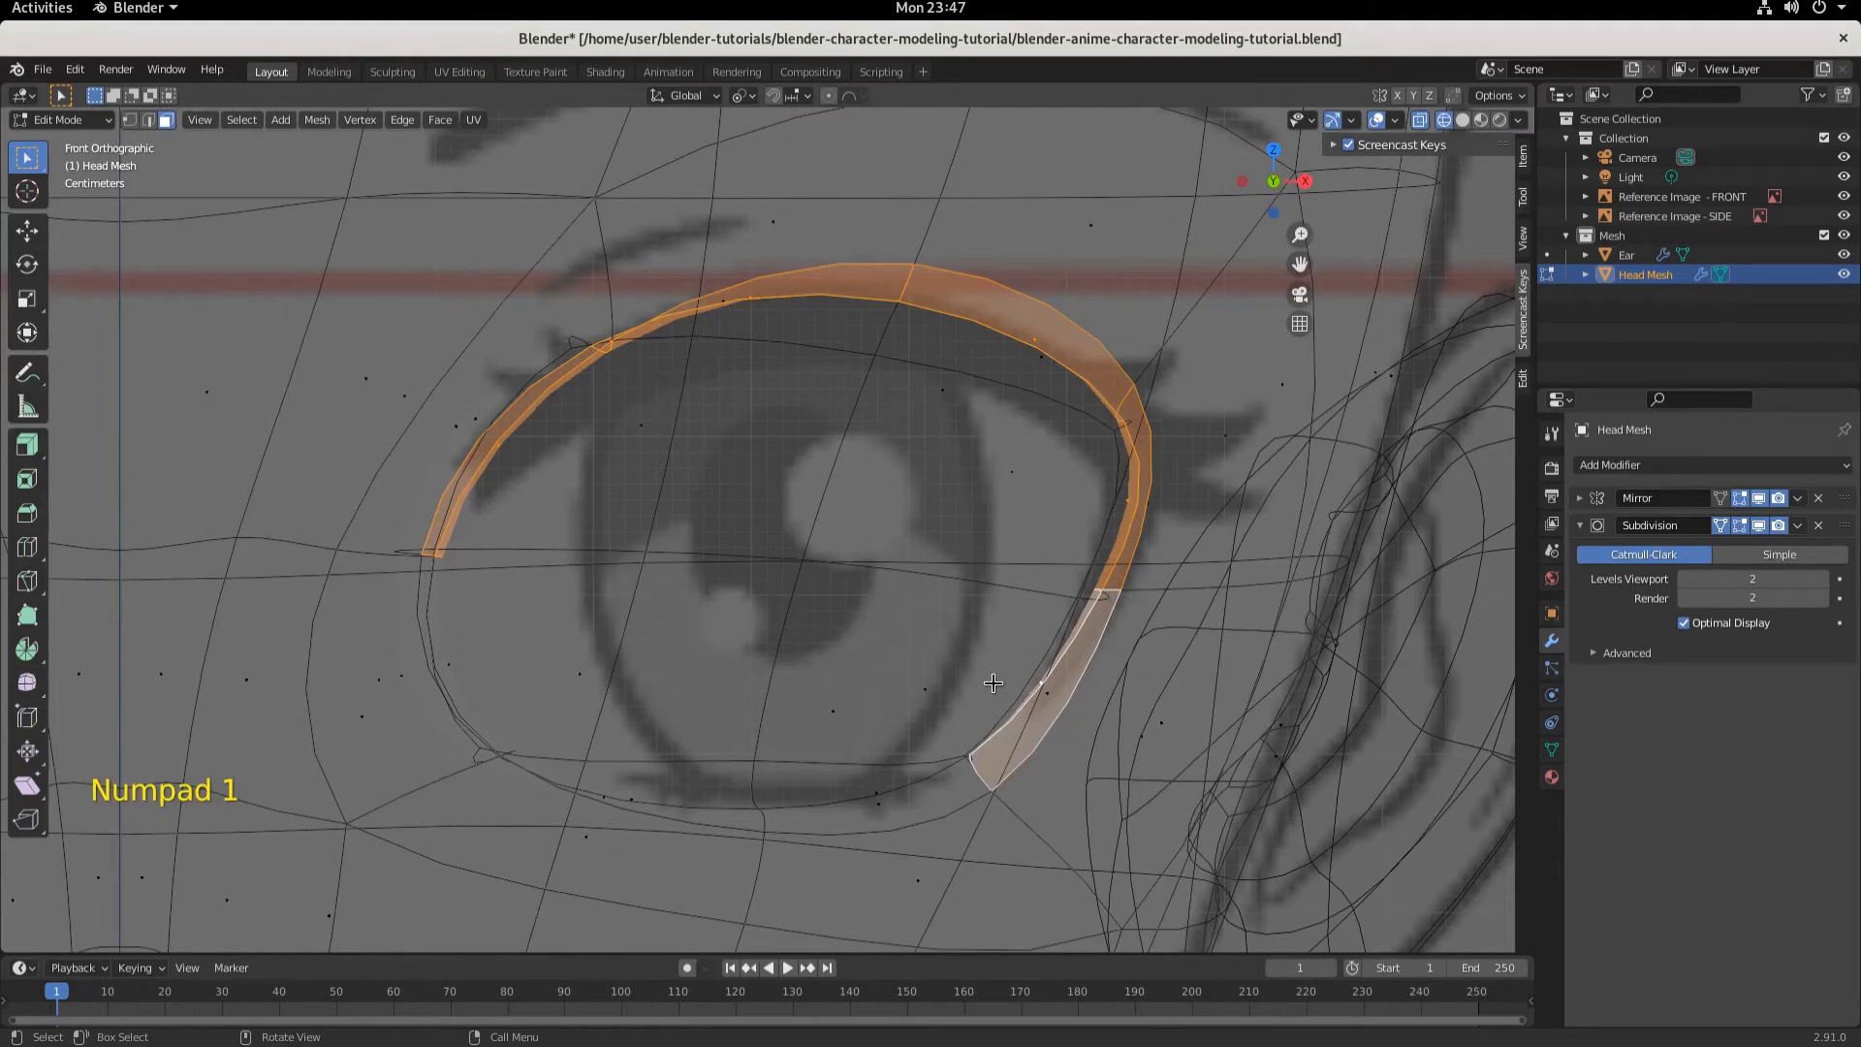
- Duplicate the selected rim faces in place and separate the duplicate into its own object
key("shift+d")
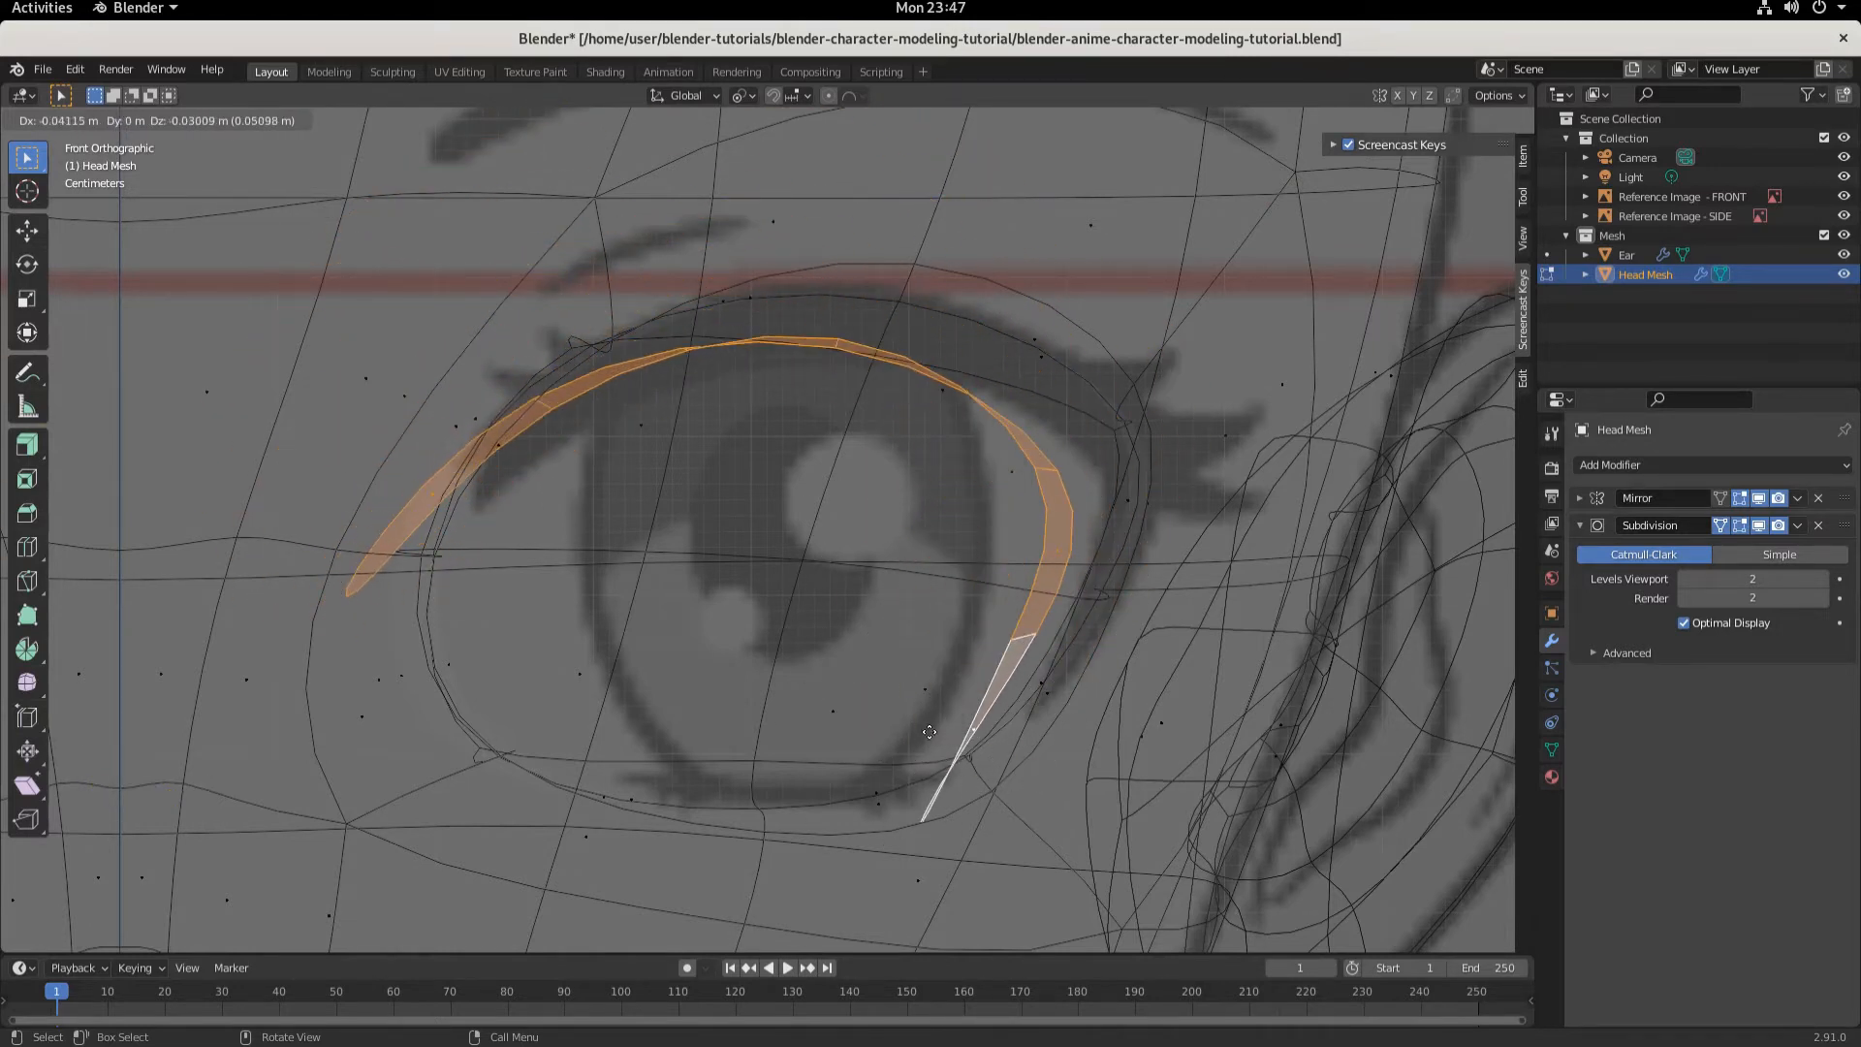
right_click(903, 688)
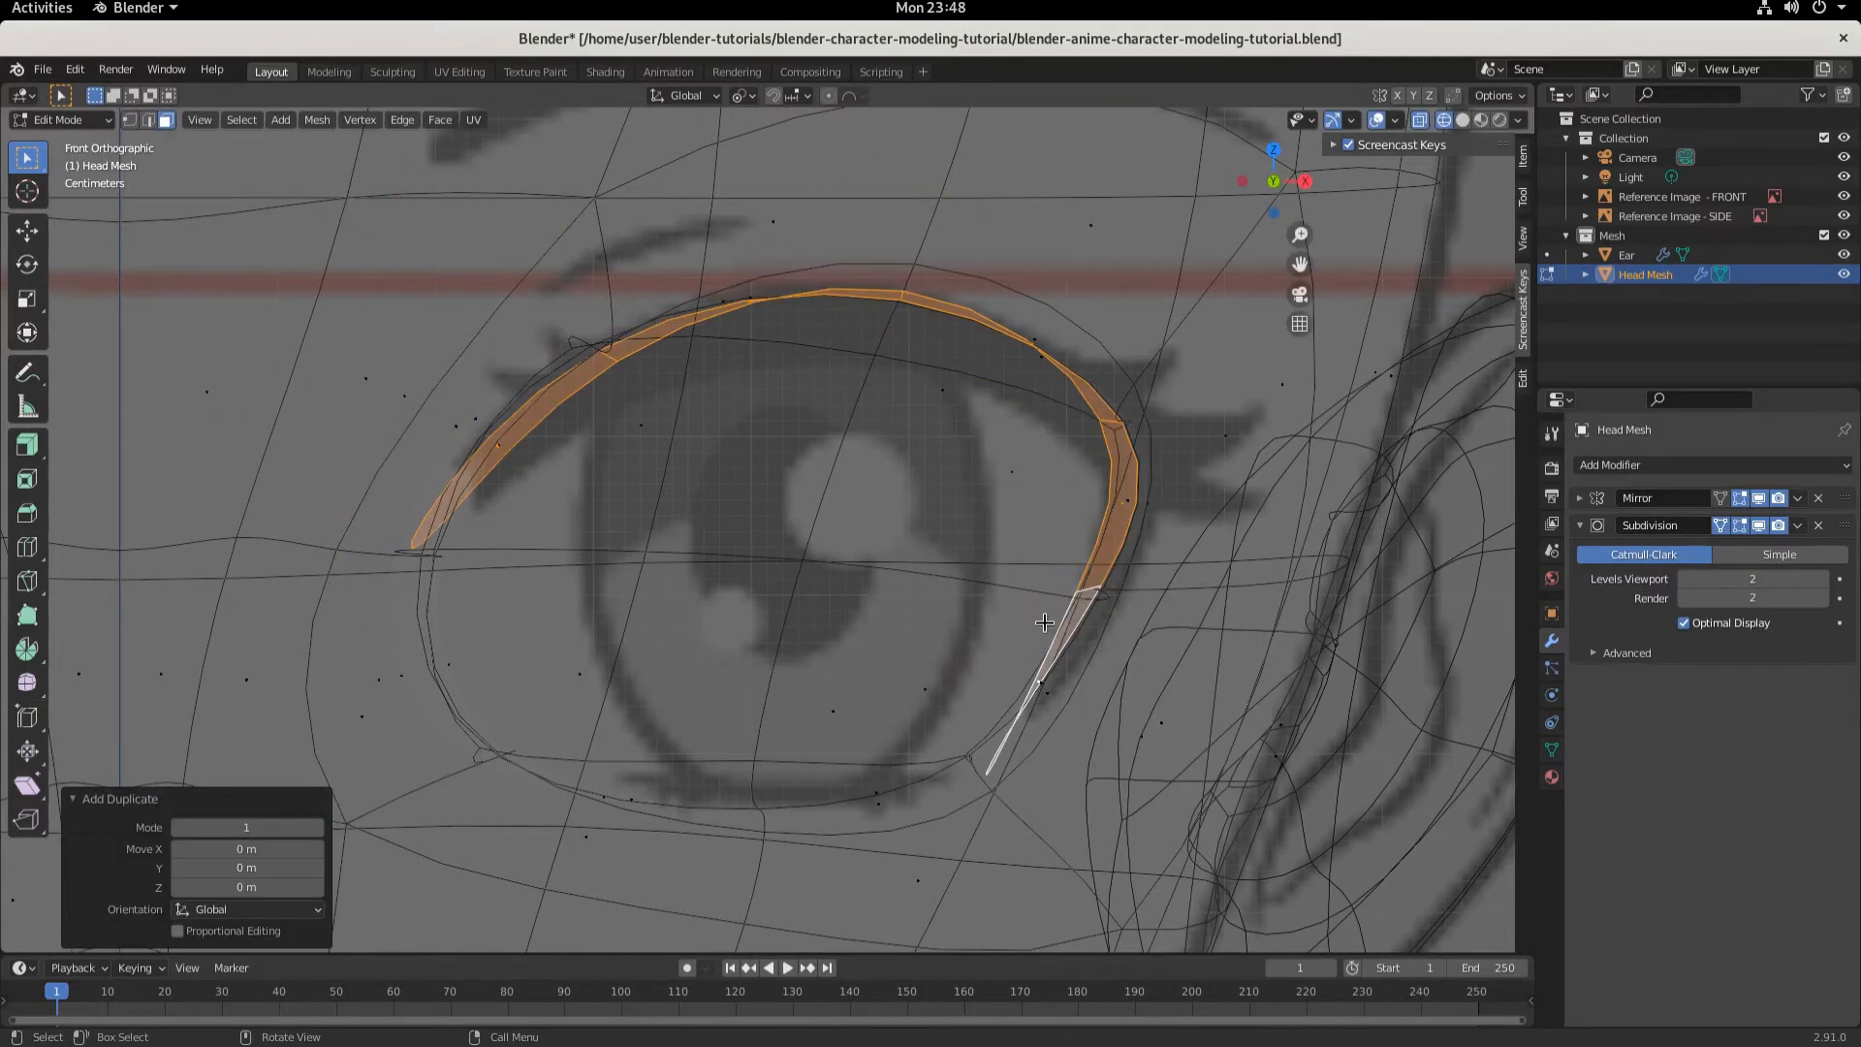
key("p")
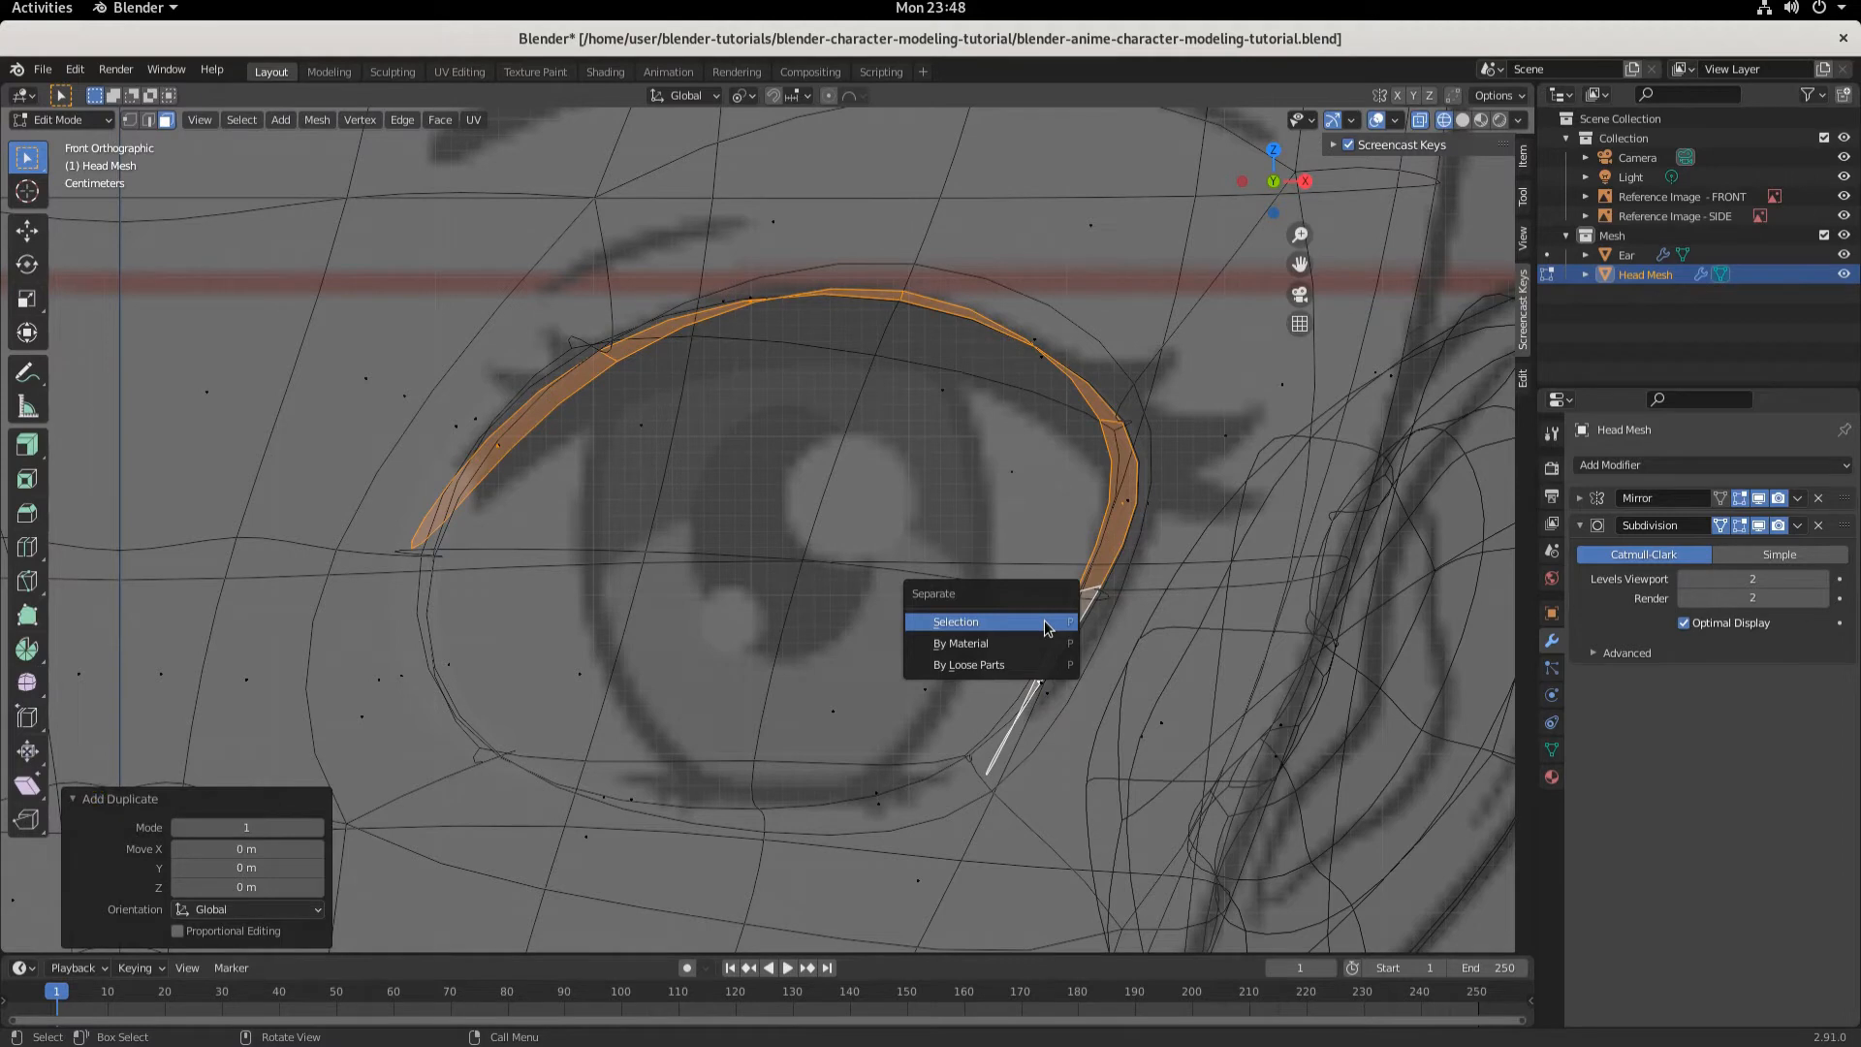
left_click(1044, 620)
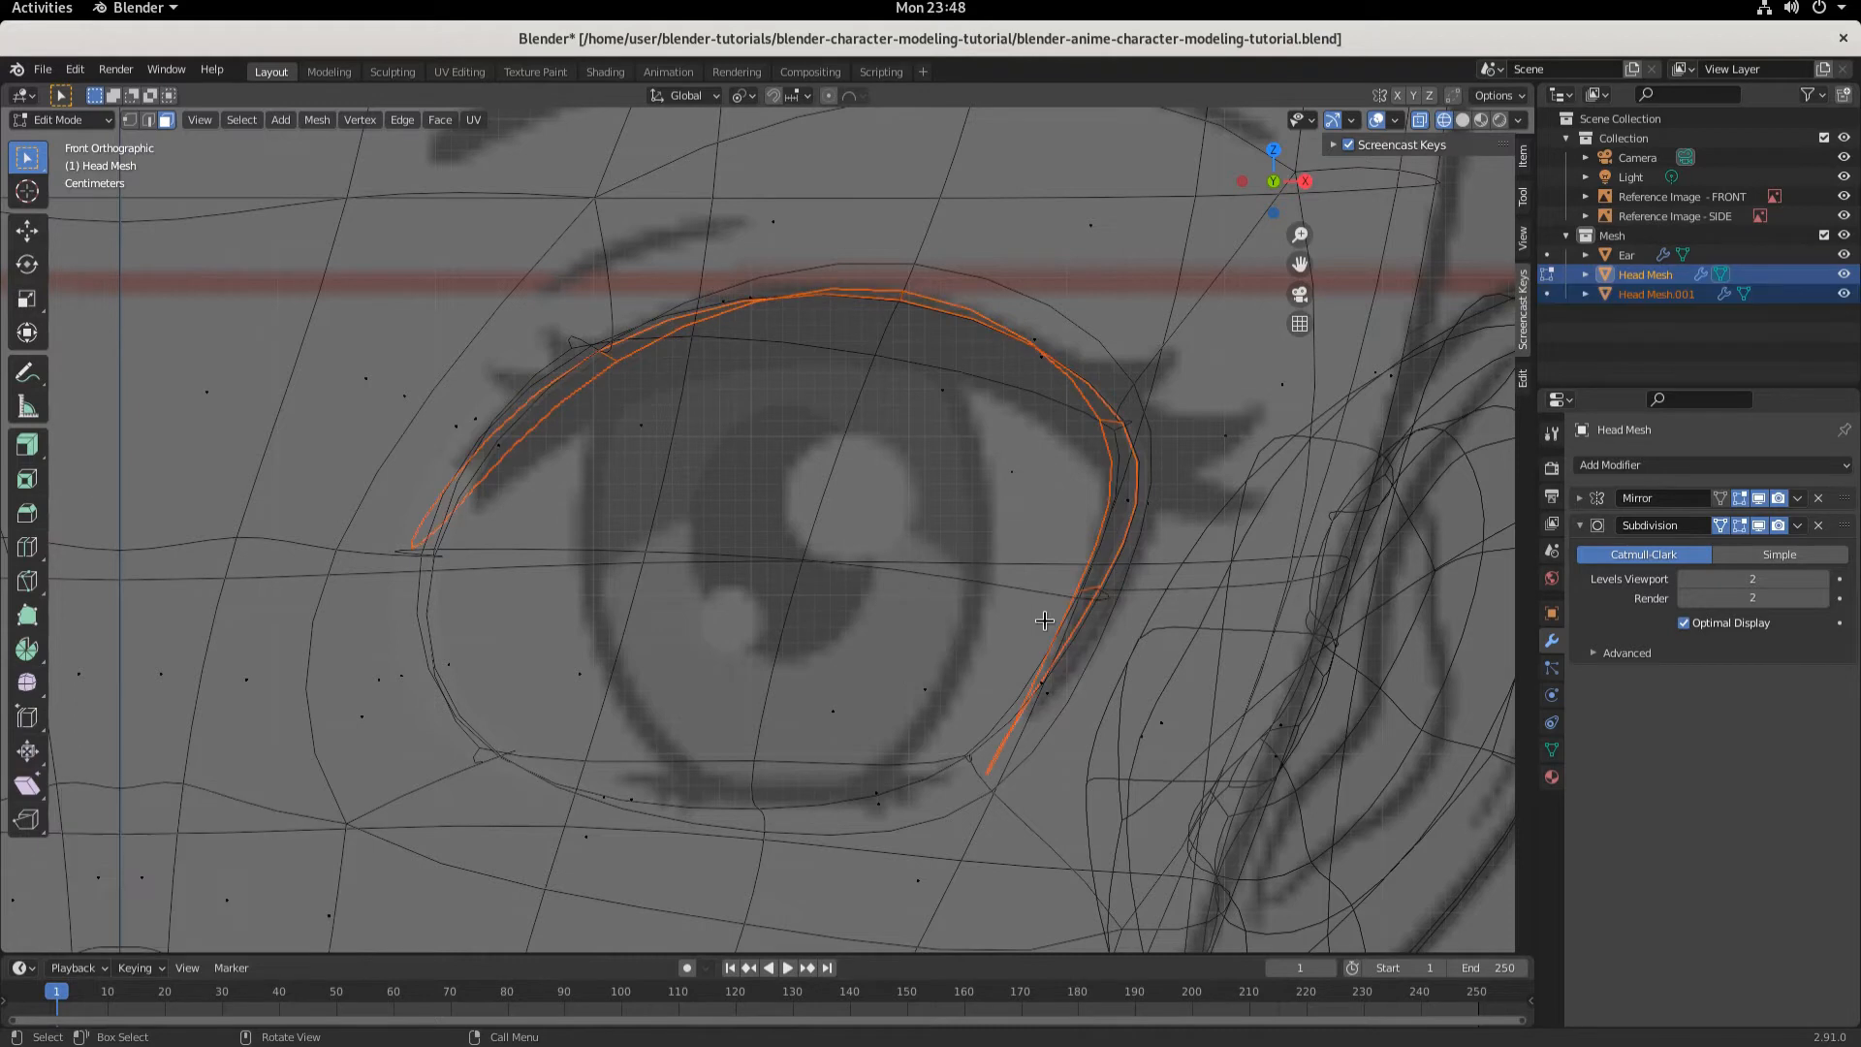
- Rename the separated object as Eyelash
double_click(1651, 295)
key("BackSpace")
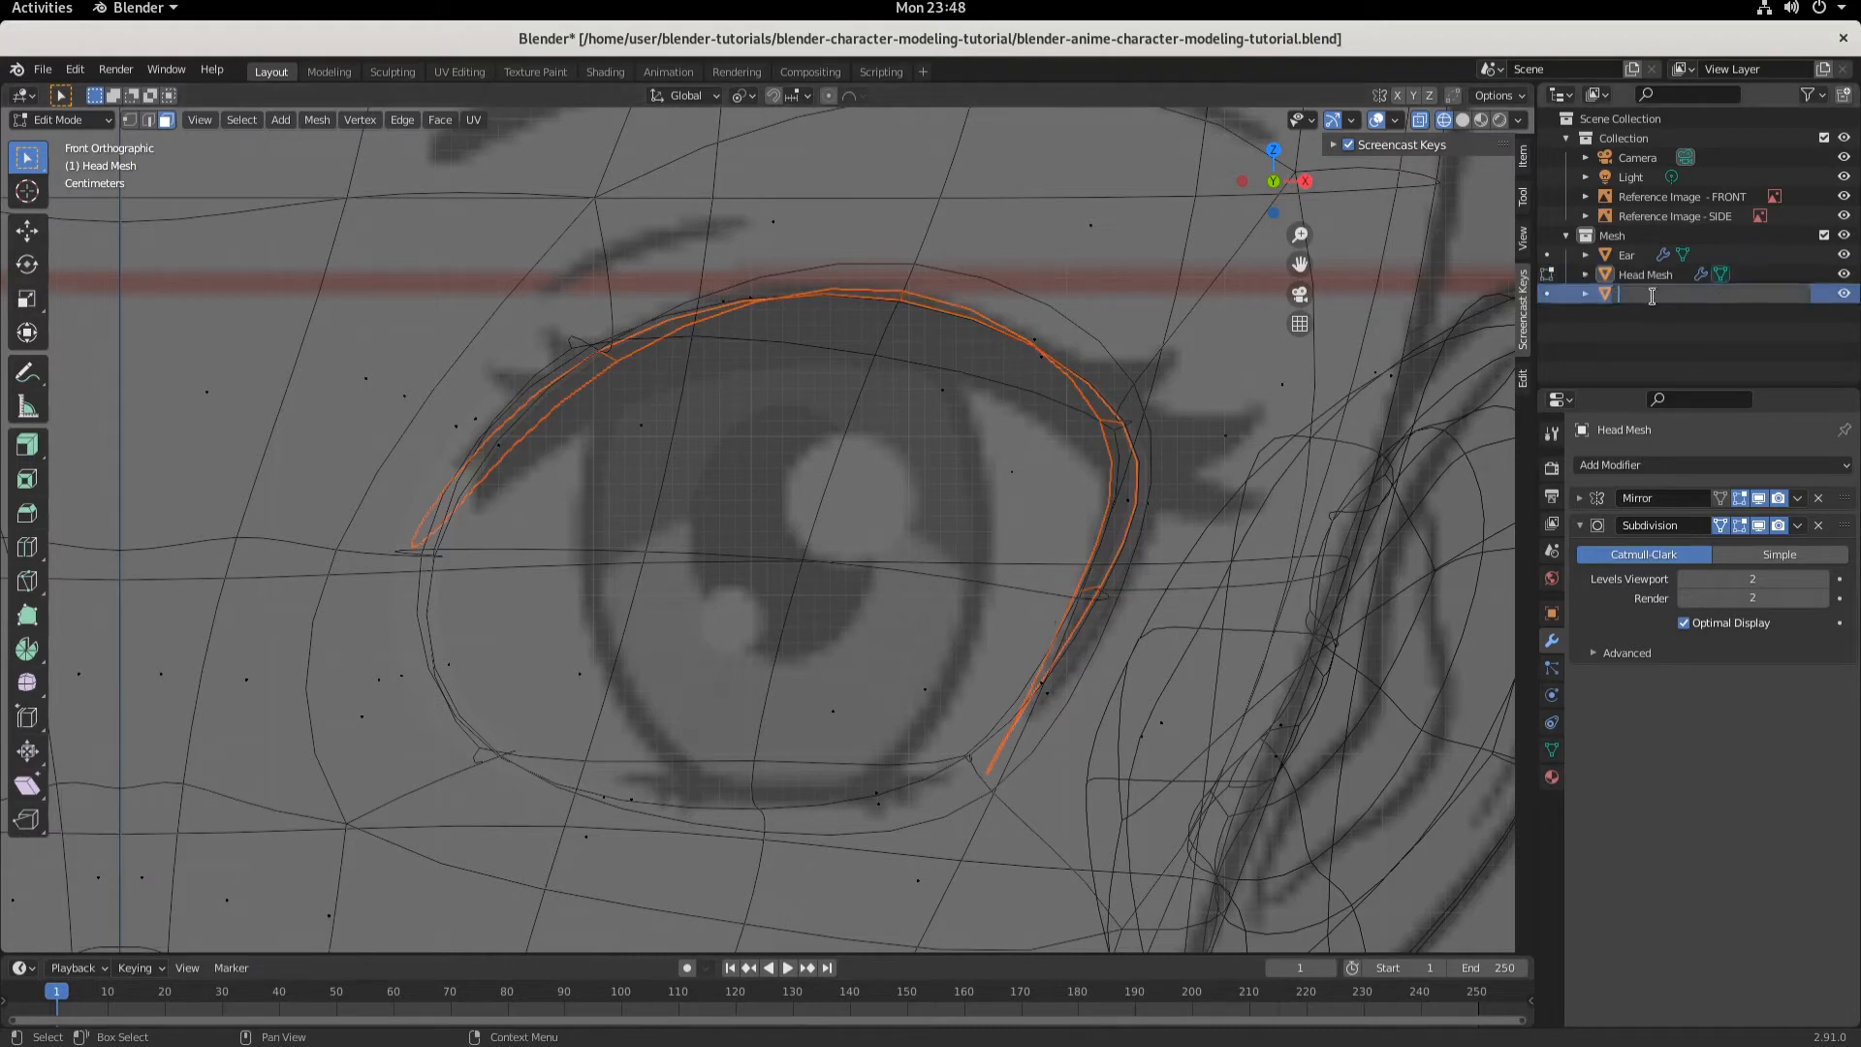
type("Eyelash")
key("Return")
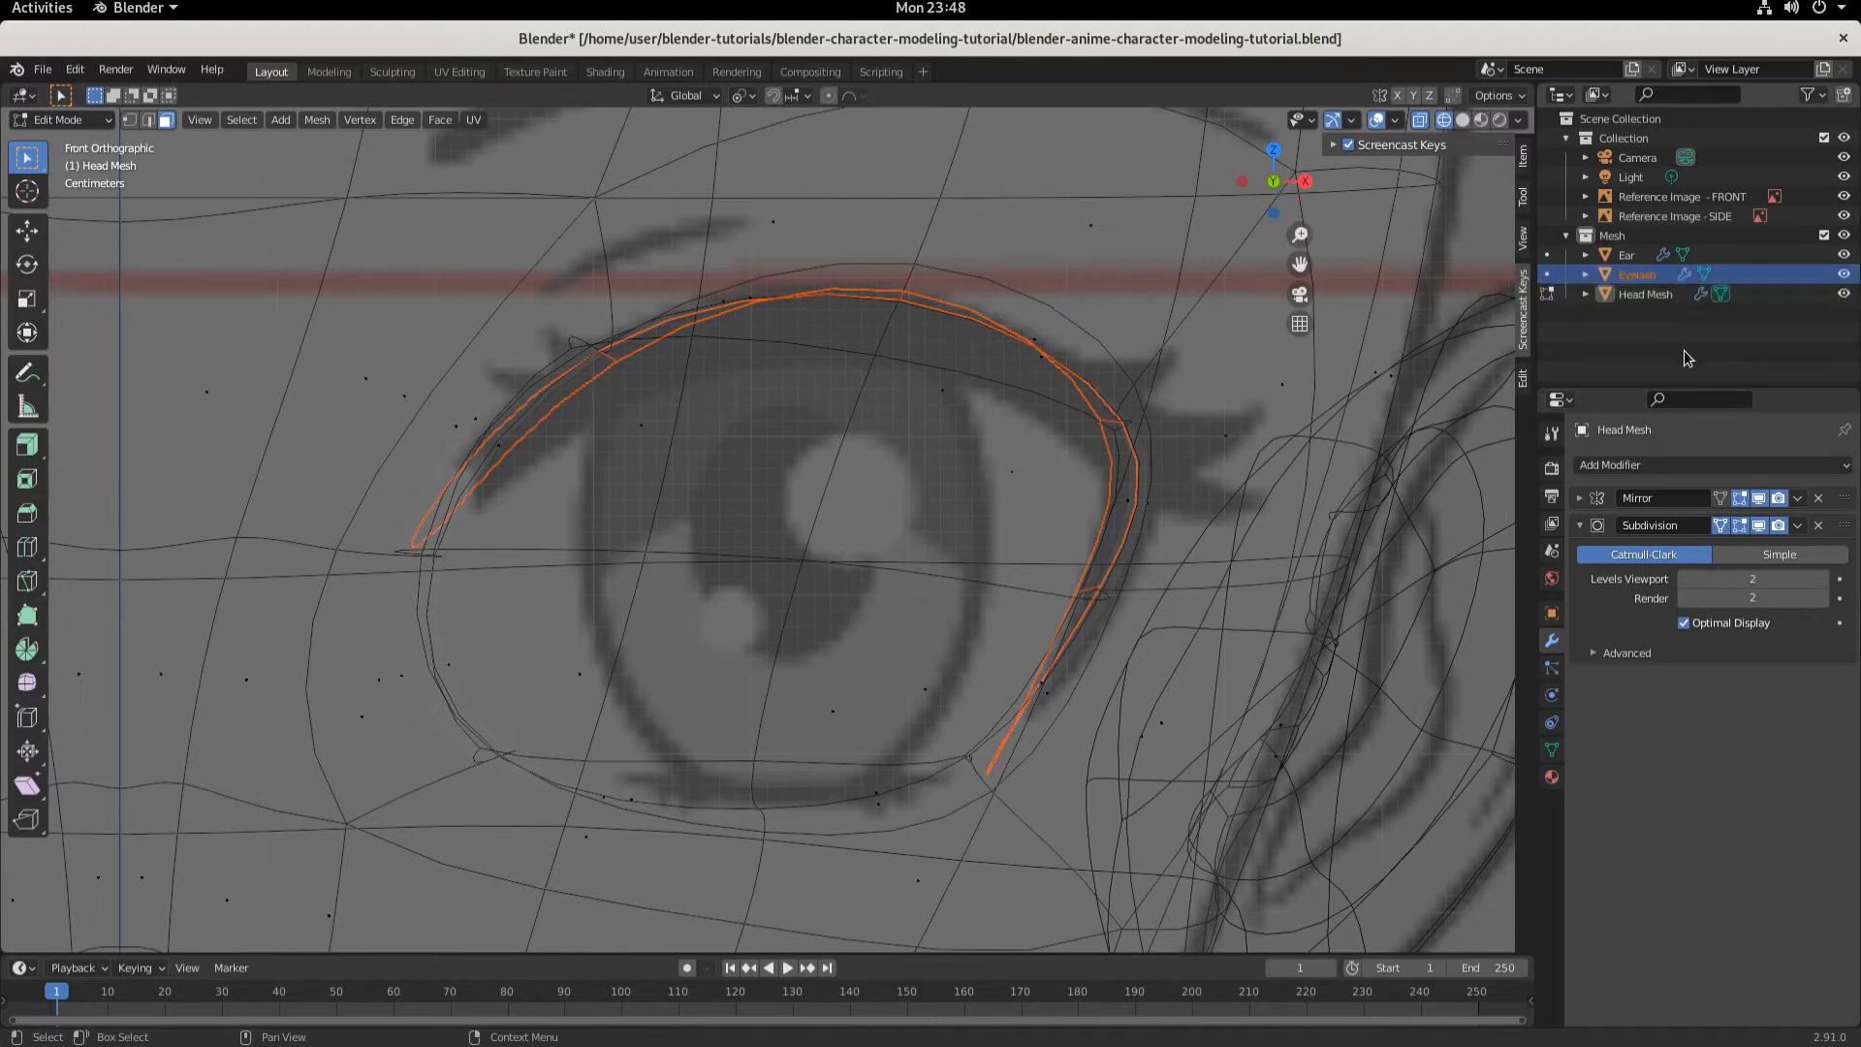
- Return to Object Mode, select the eyelash and set its Subdivision modifier type to Simple
left_click(58, 119)
left_click(66, 147)
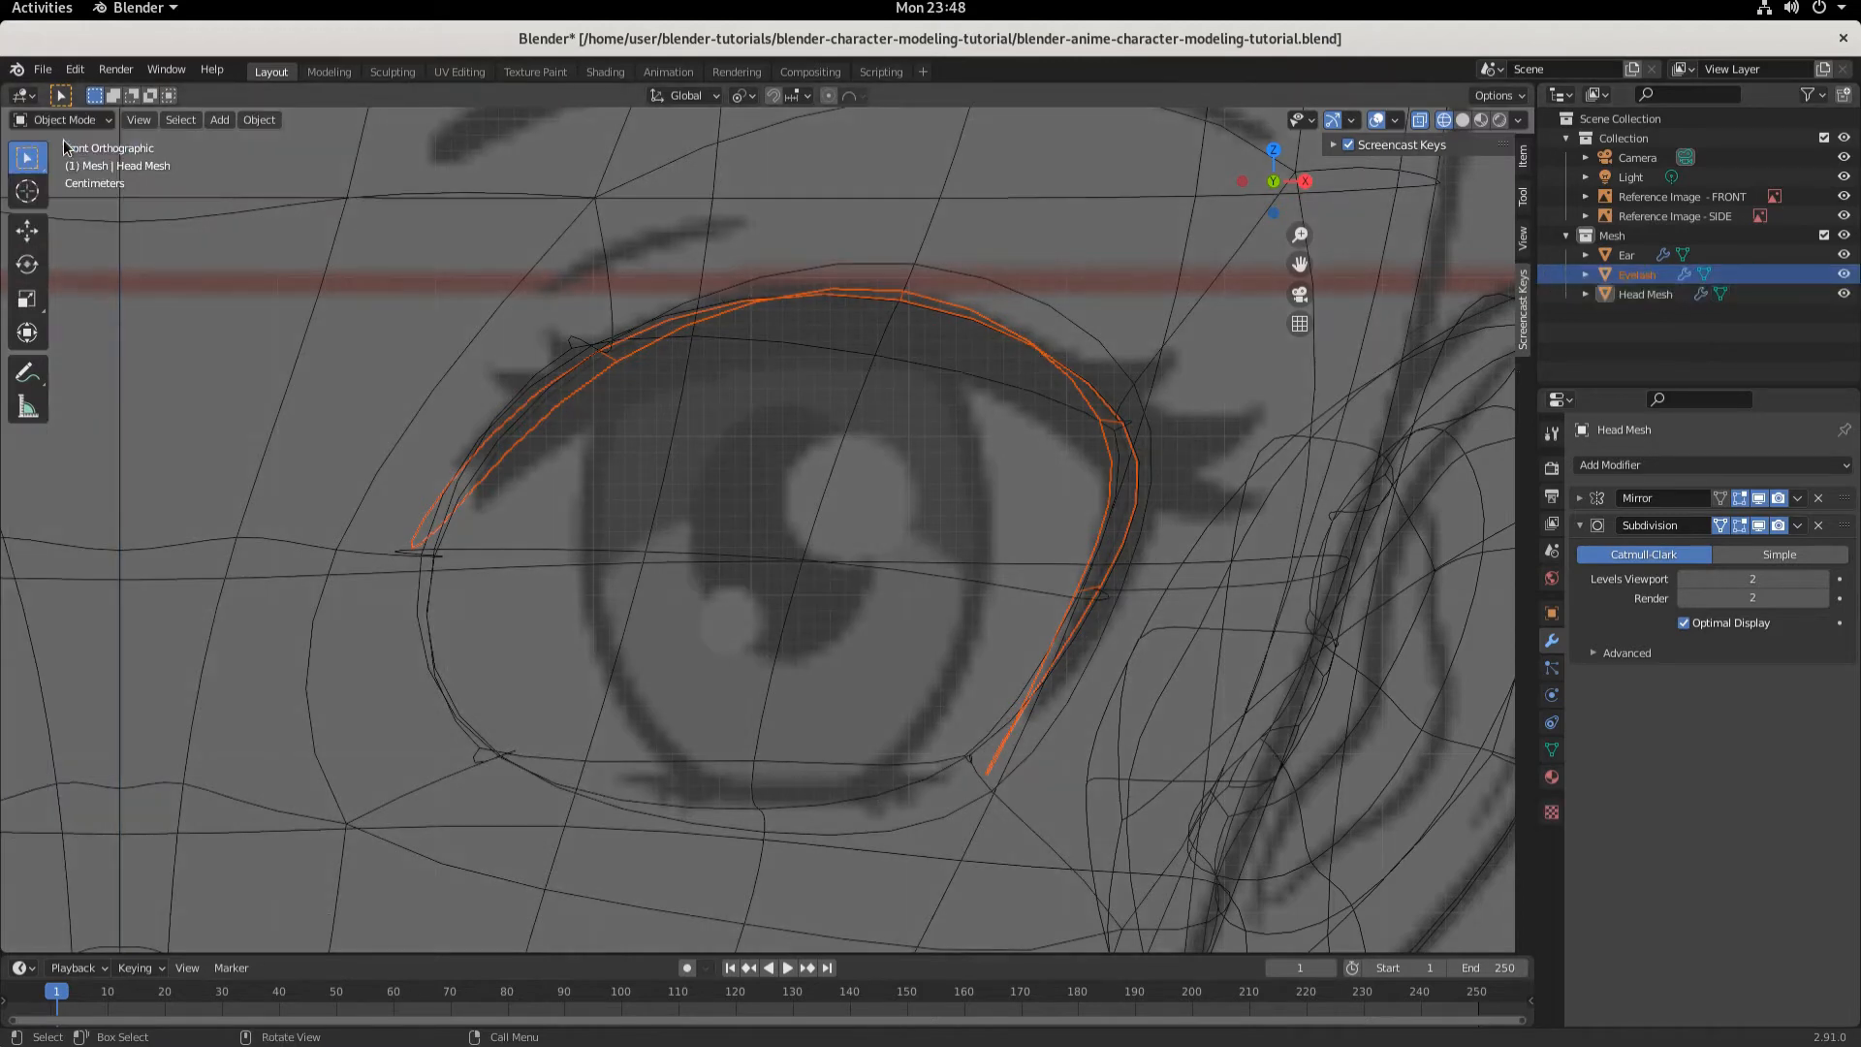
left_click(684, 328)
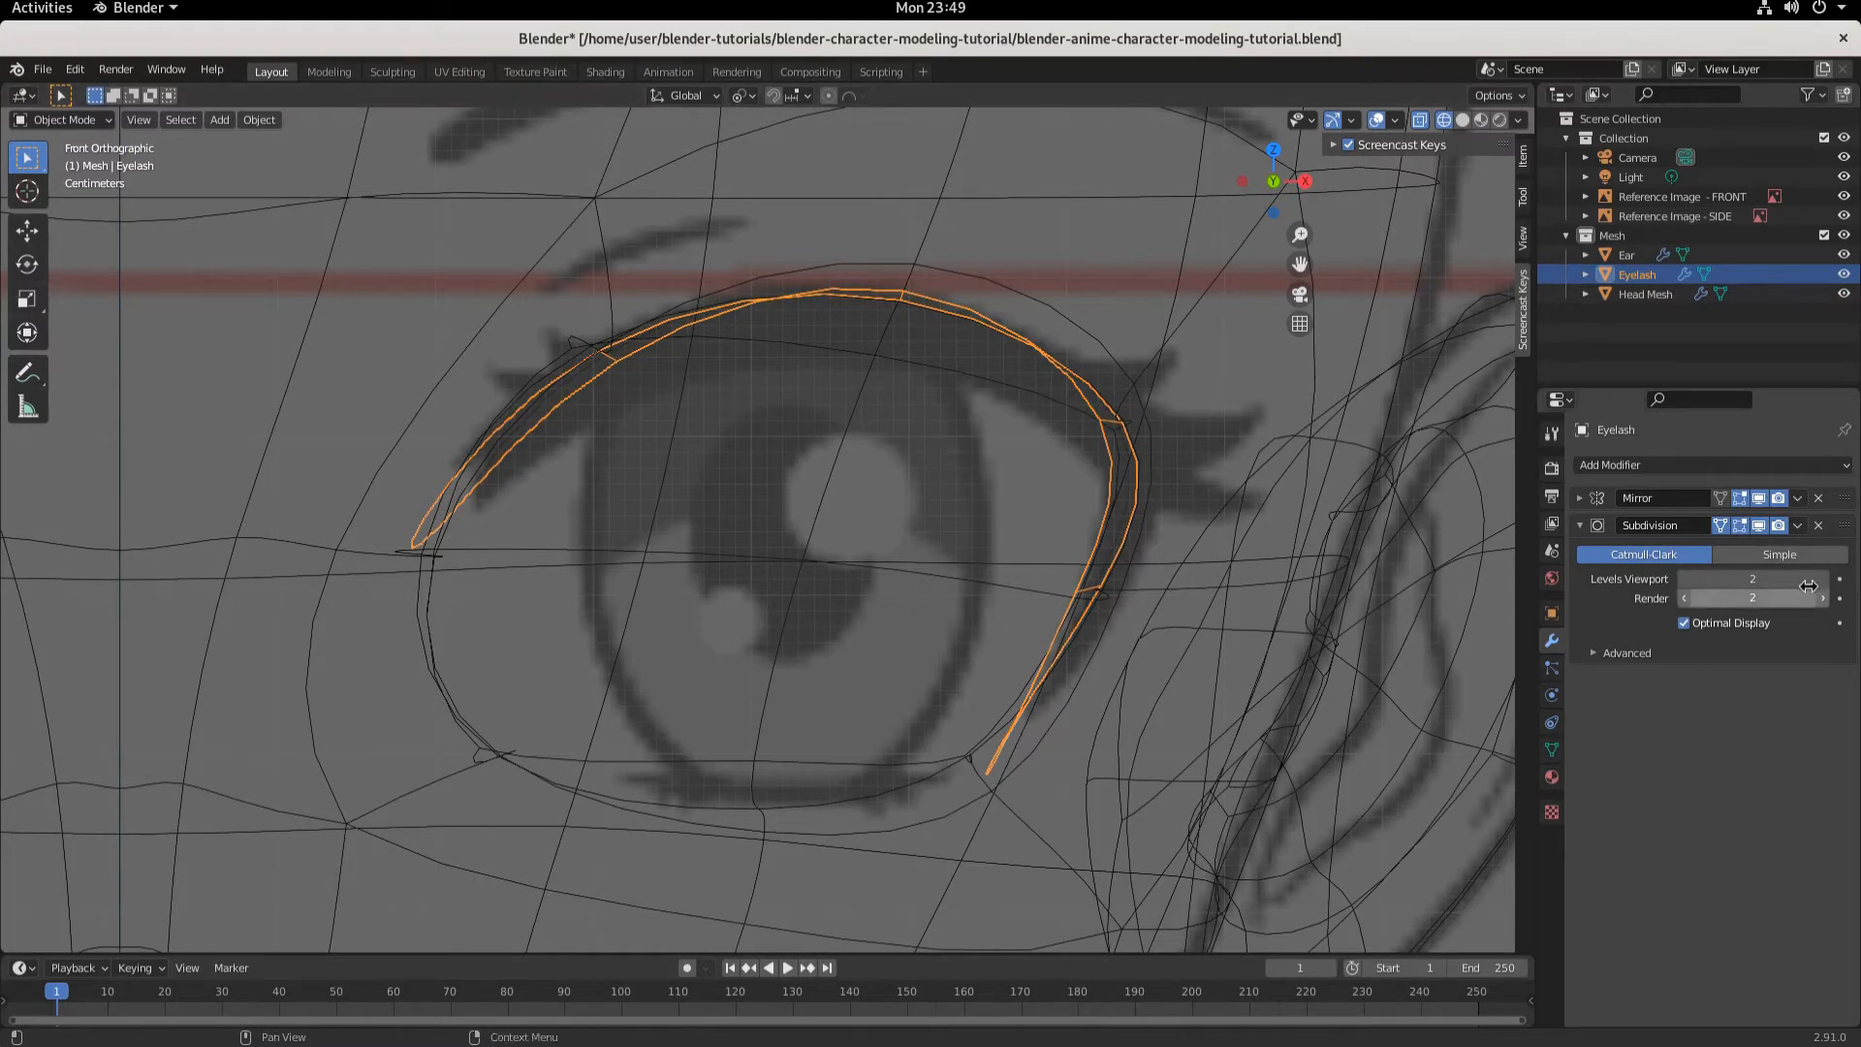
left_click(1777, 548)
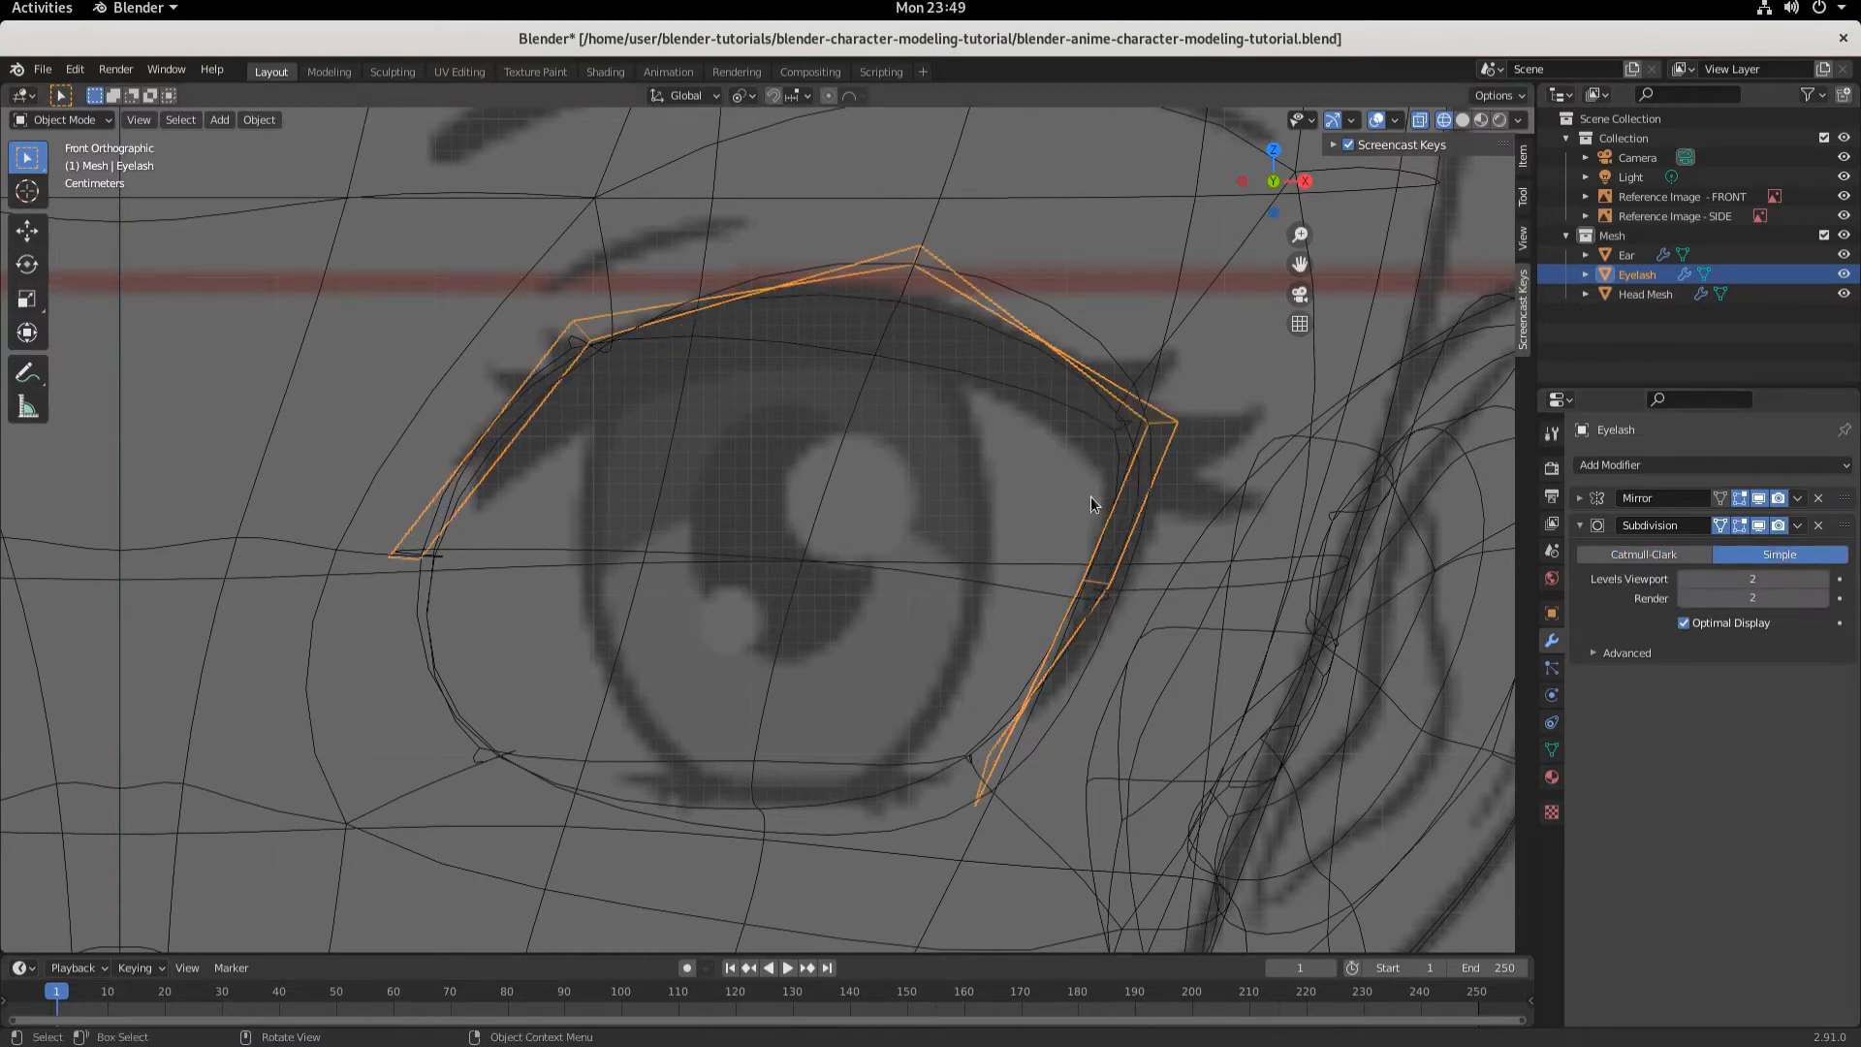
- Enter Edit Mode on the eyelash in top view, hide the head mesh, and switch to vertex select
scroll(851, 543, "down", 3)
middle_click_drag(851, 544, 781, 712)
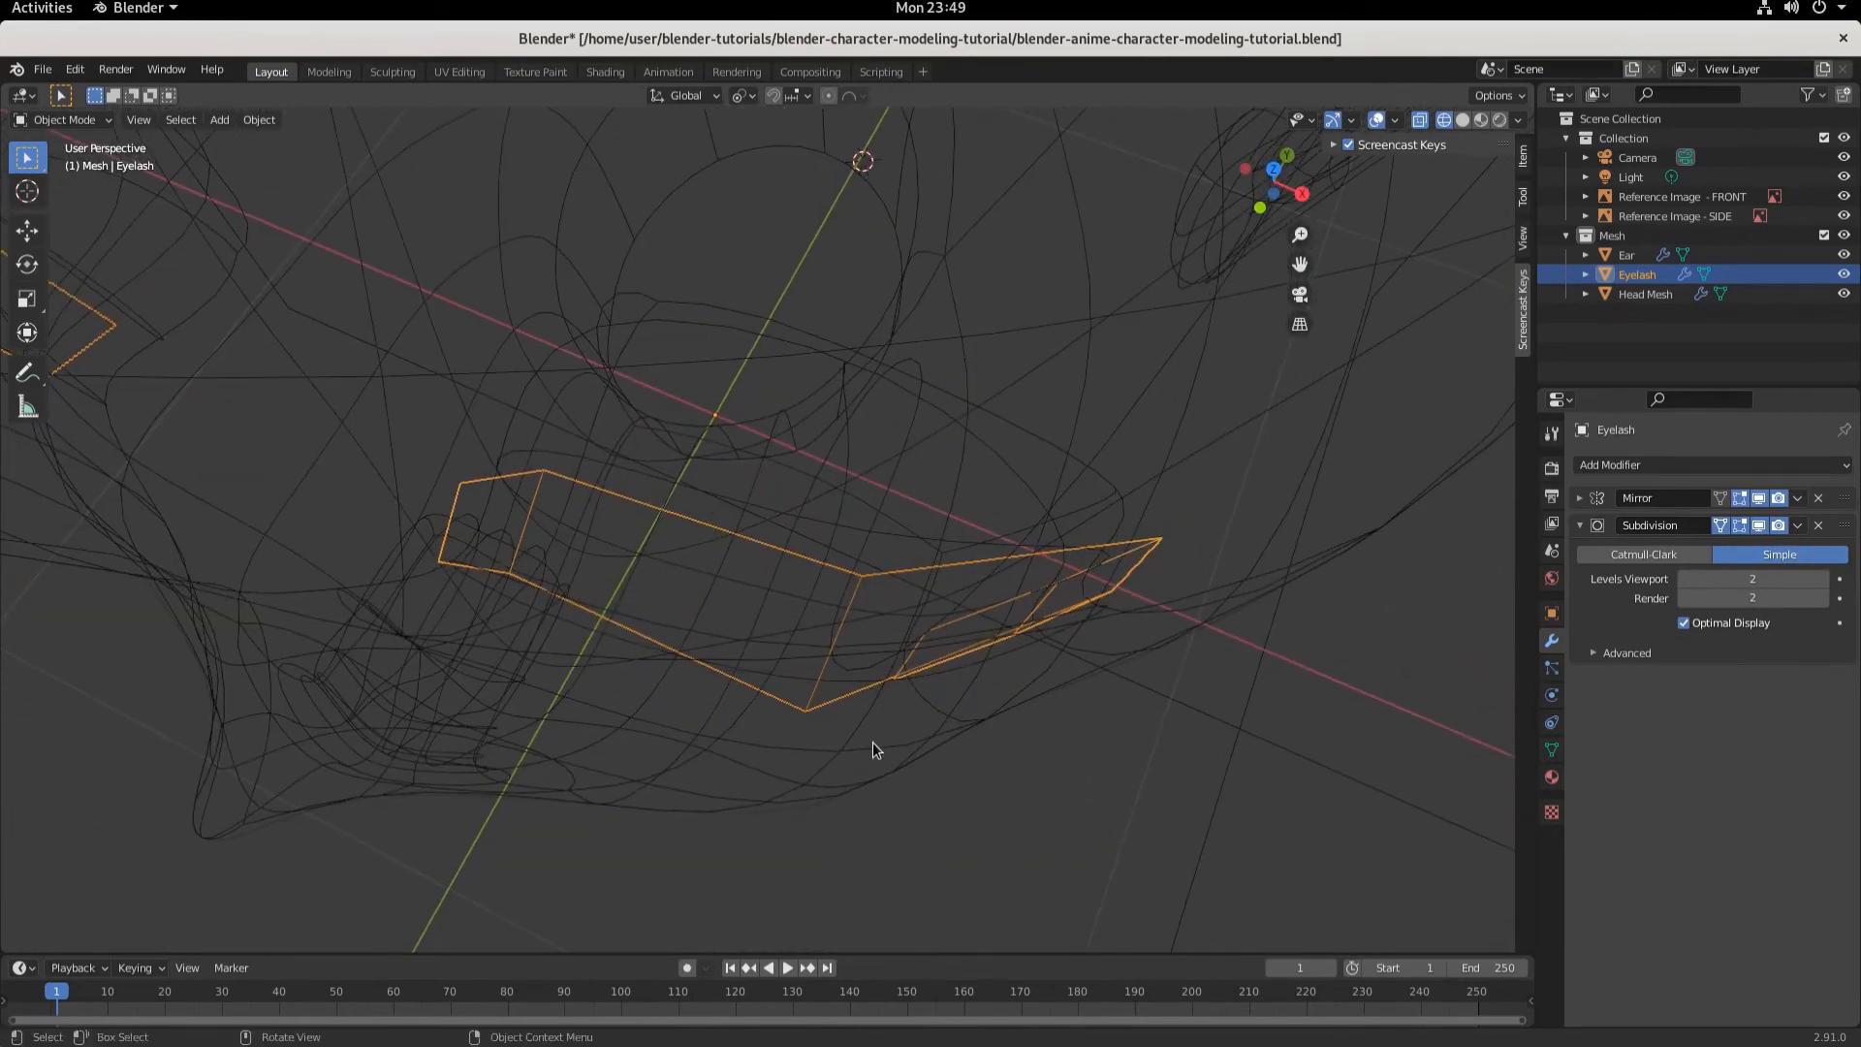
key("KP_7")
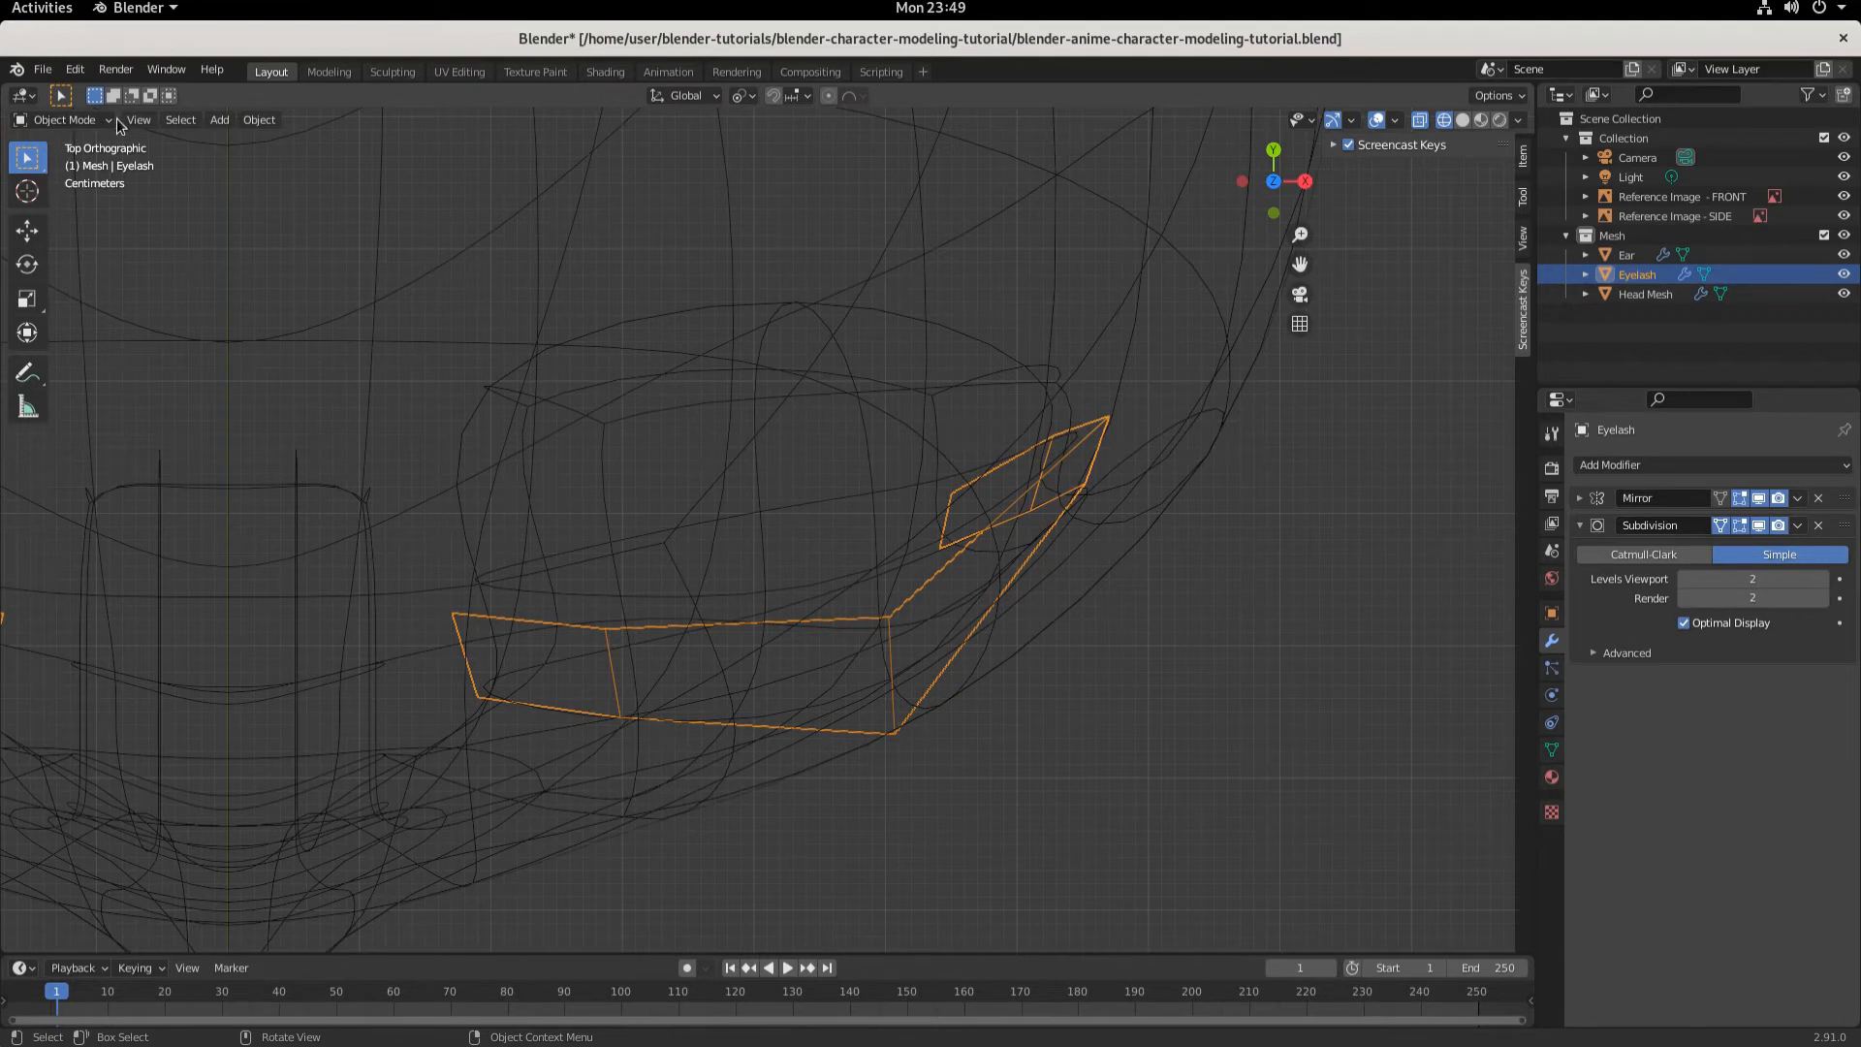
left_click(50, 120)
left_click(62, 162)
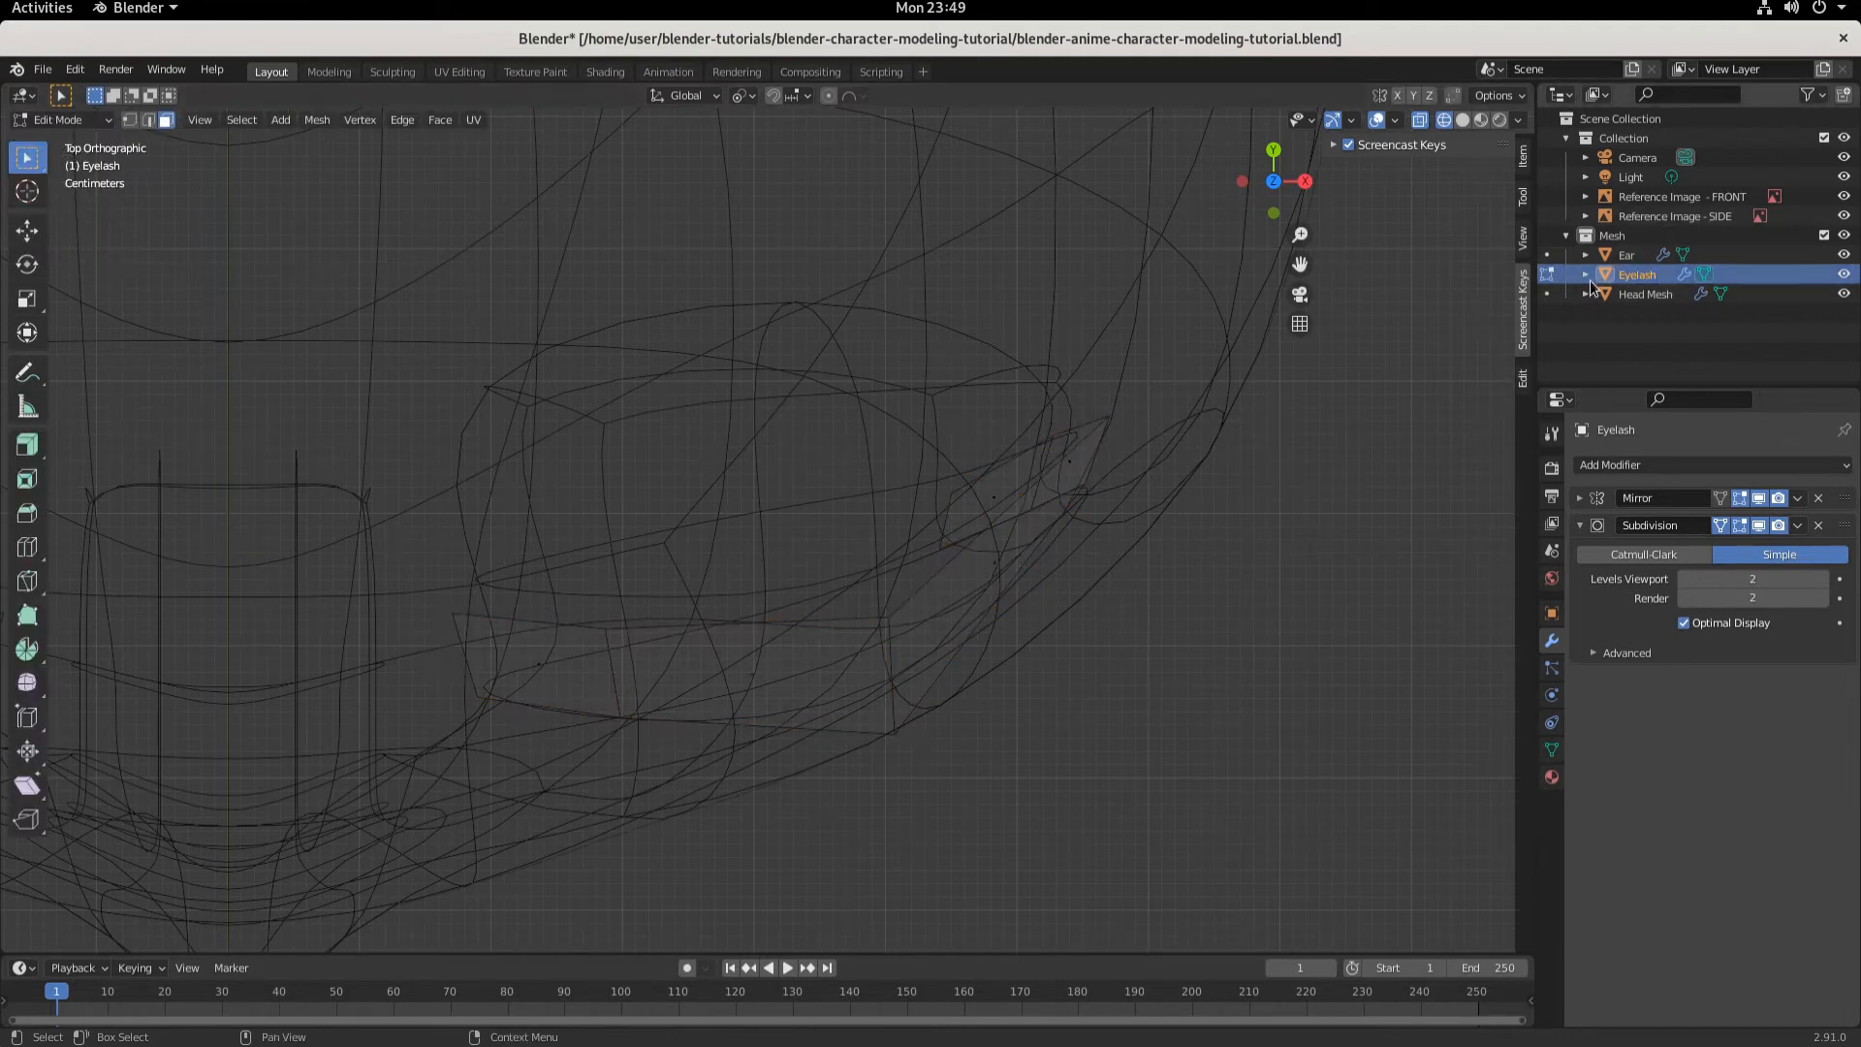
left_click(1842, 294)
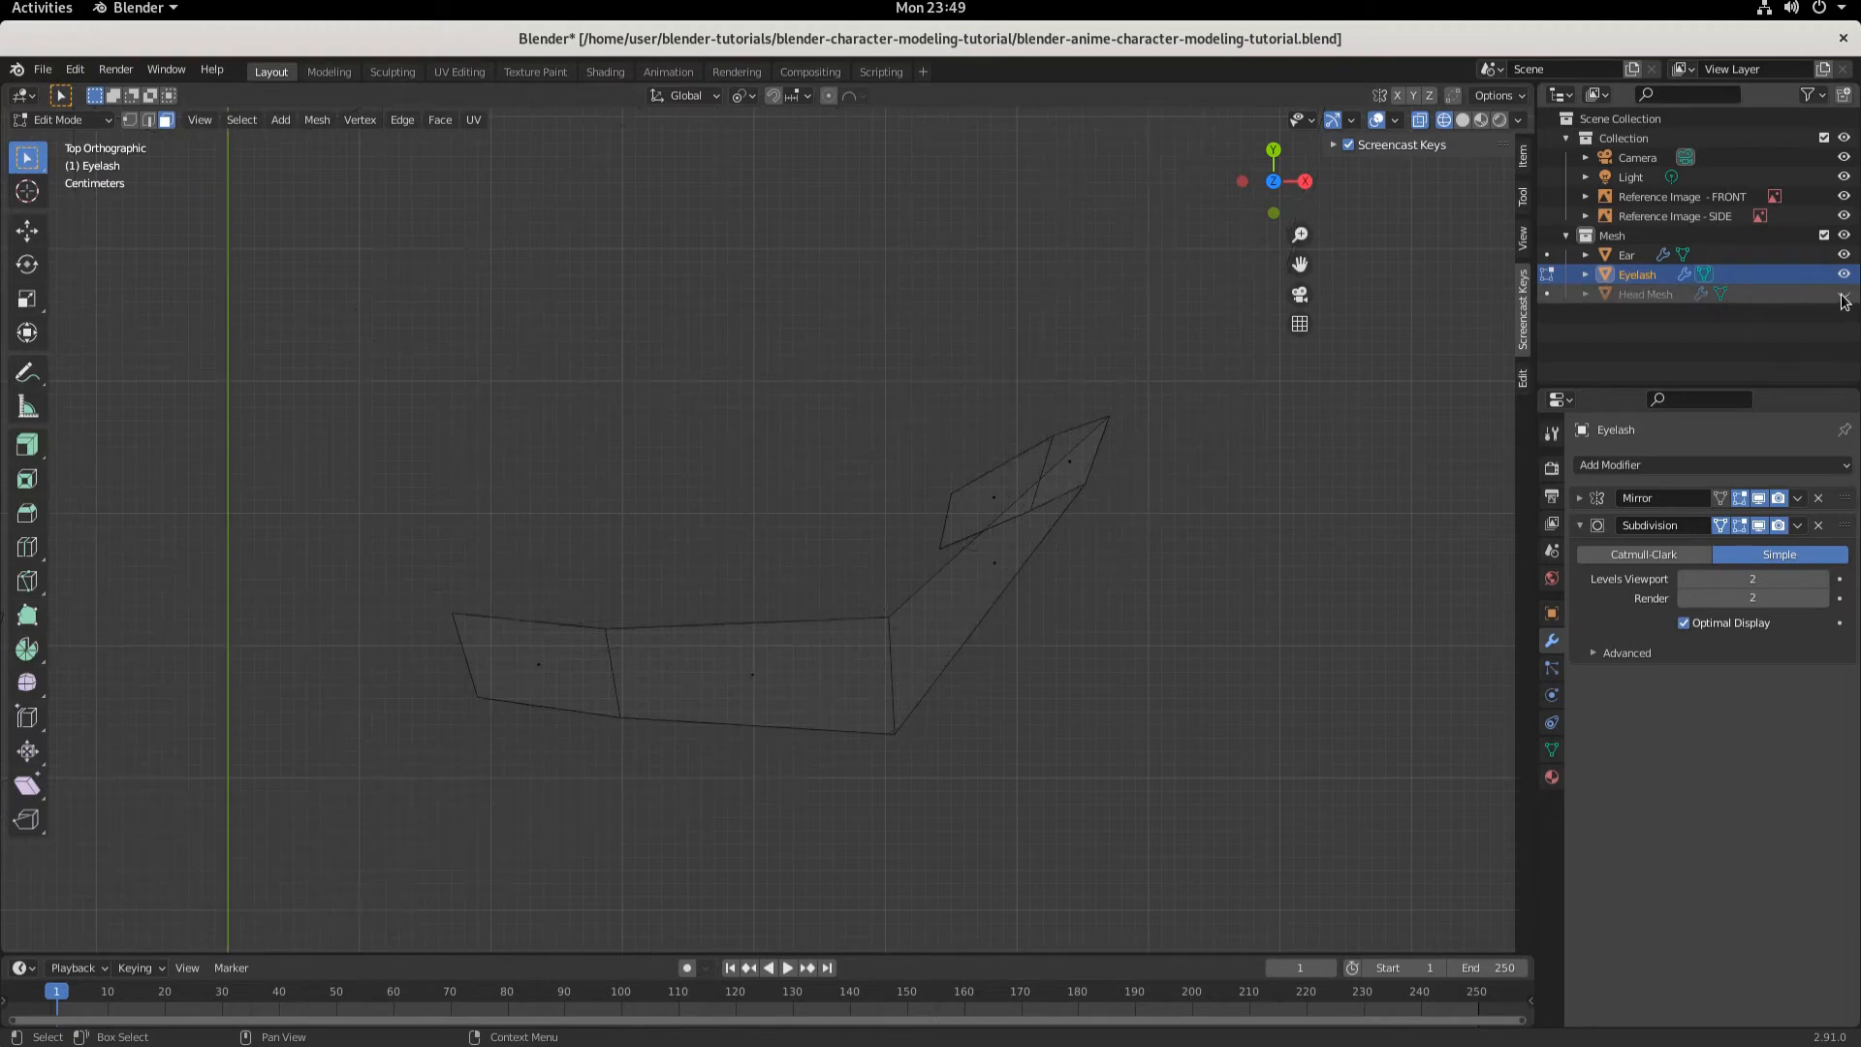
left_click(132, 122)
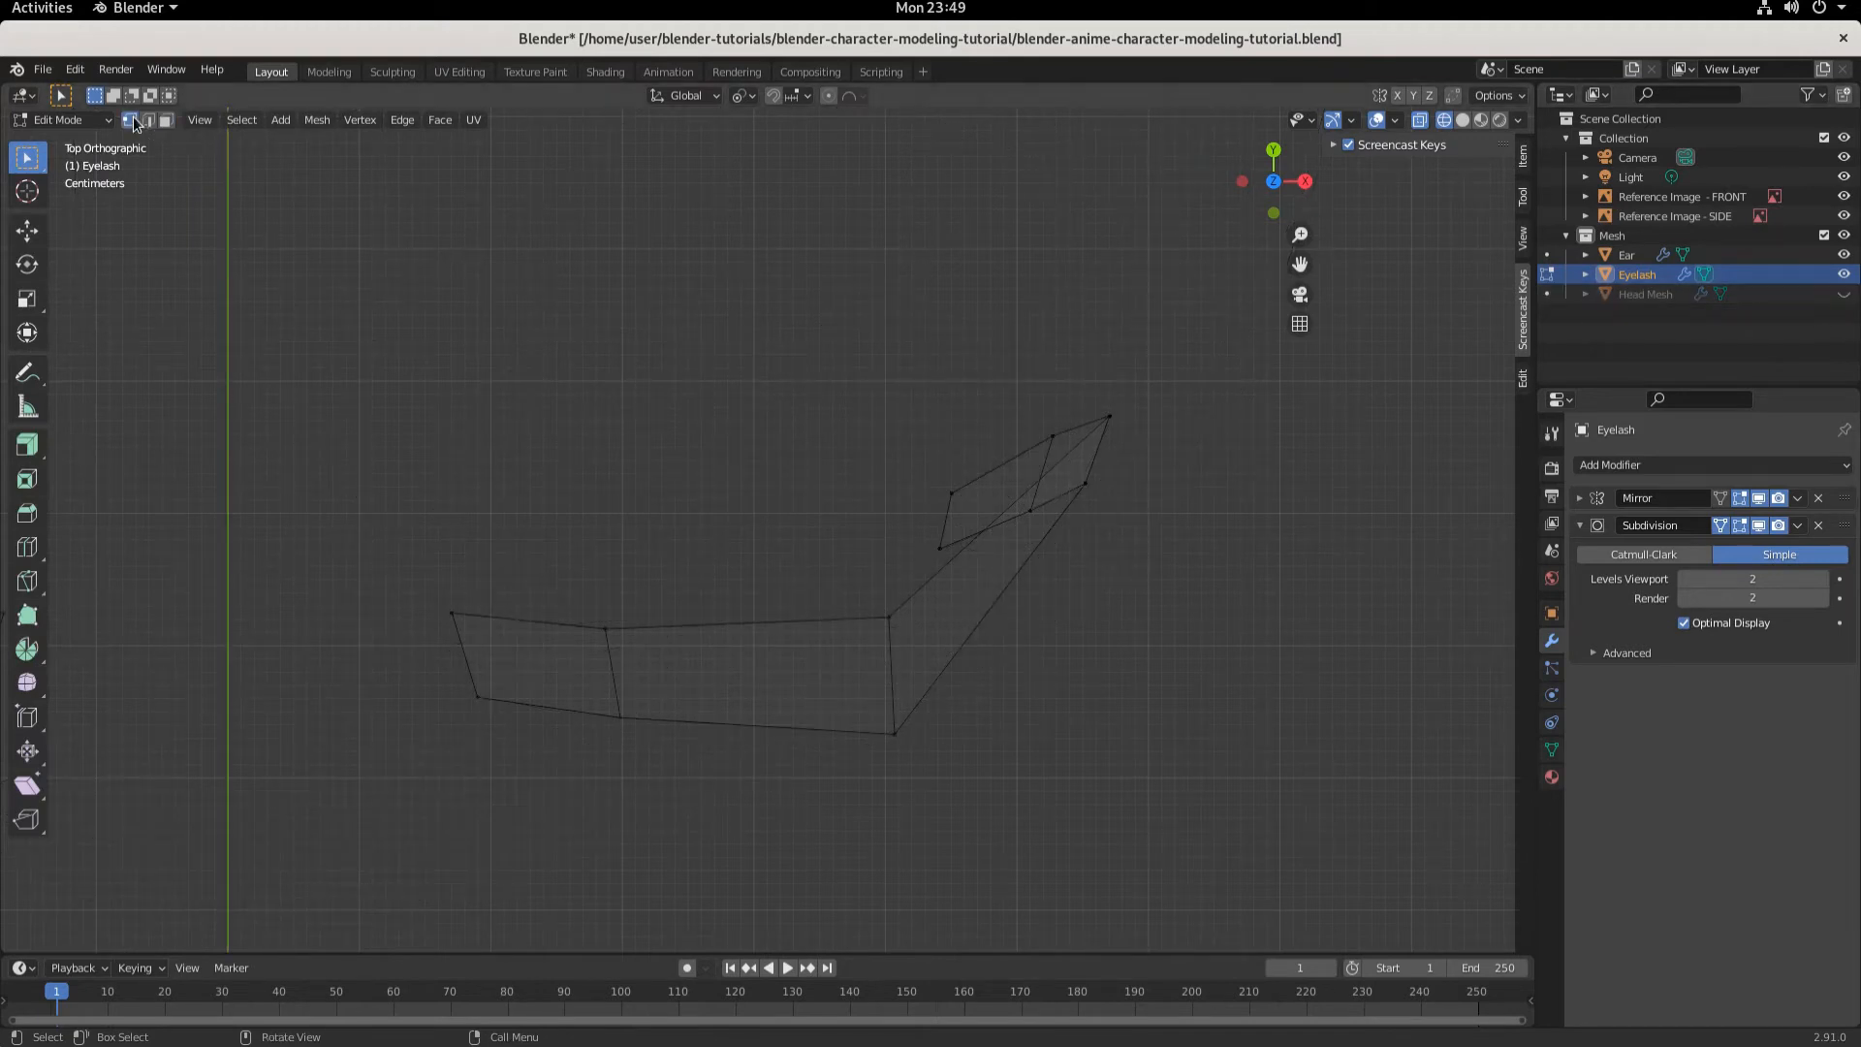
- Move the eyelash's inner end vertex about 0.018 m along X
left_click(451, 614)
key("g")
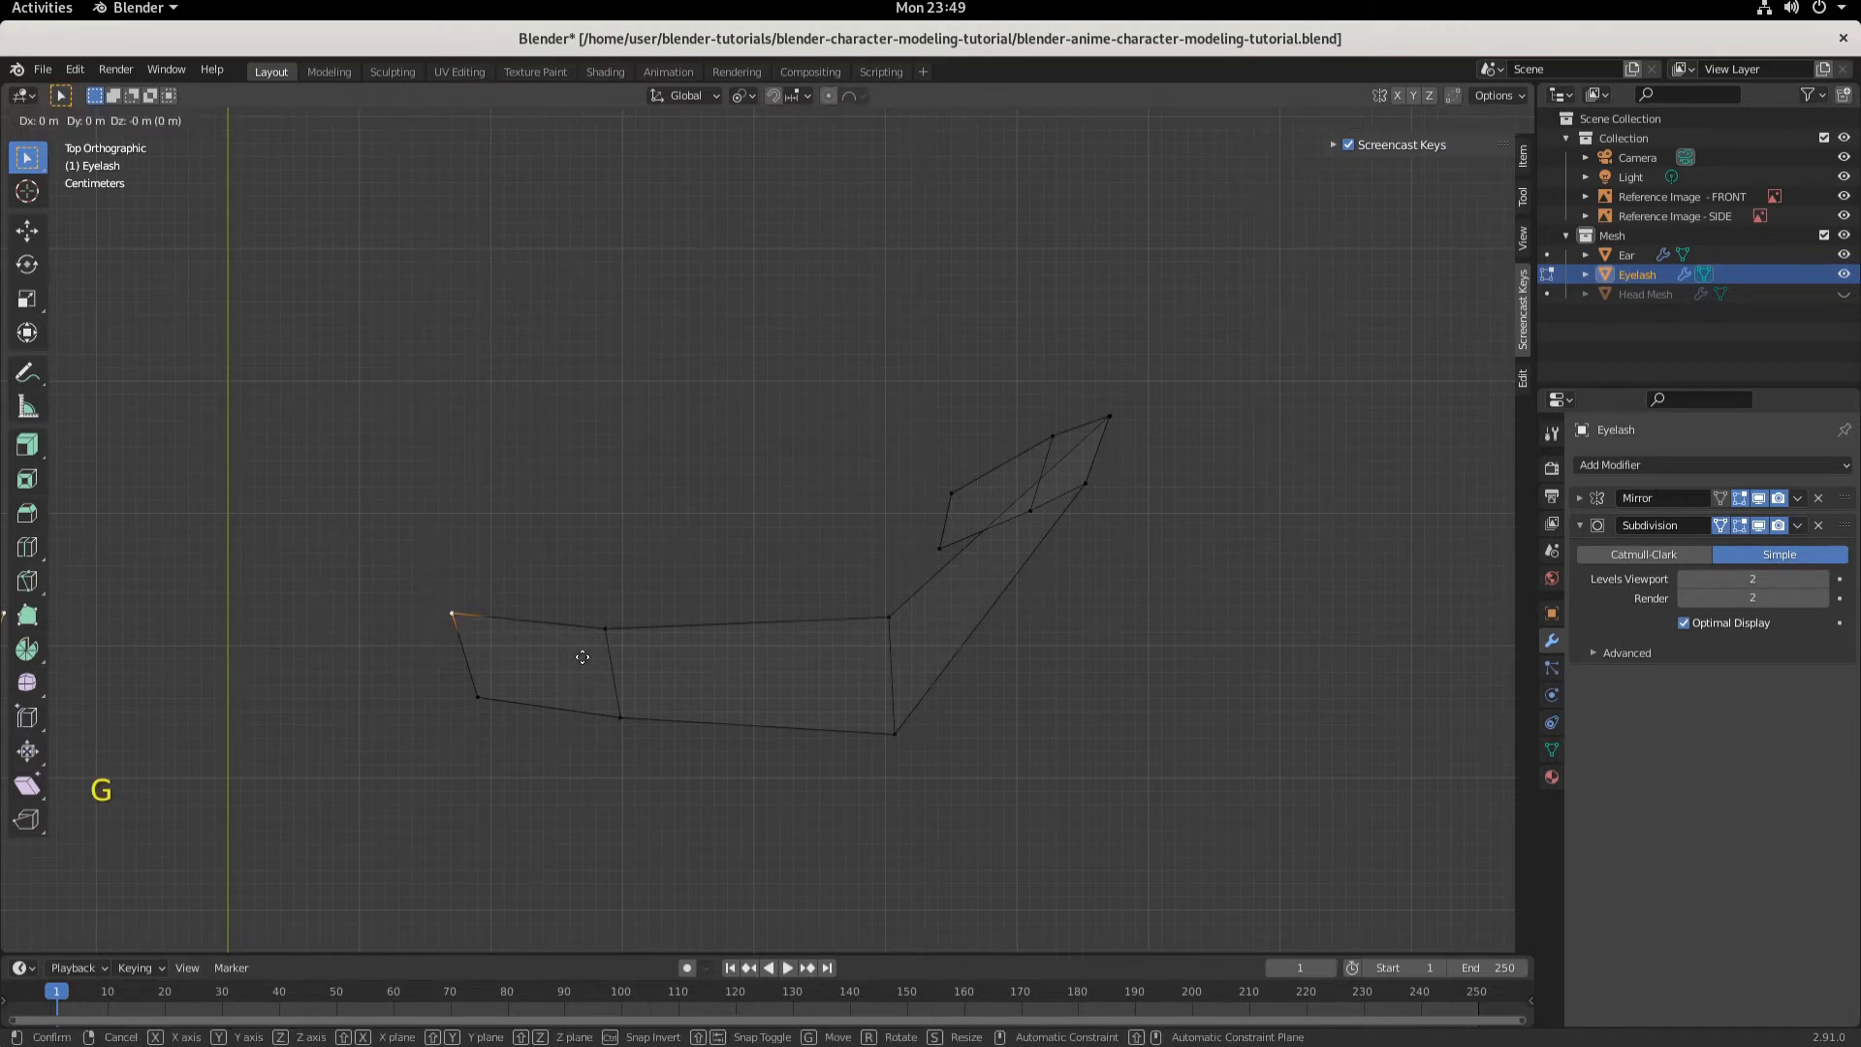
key("x")
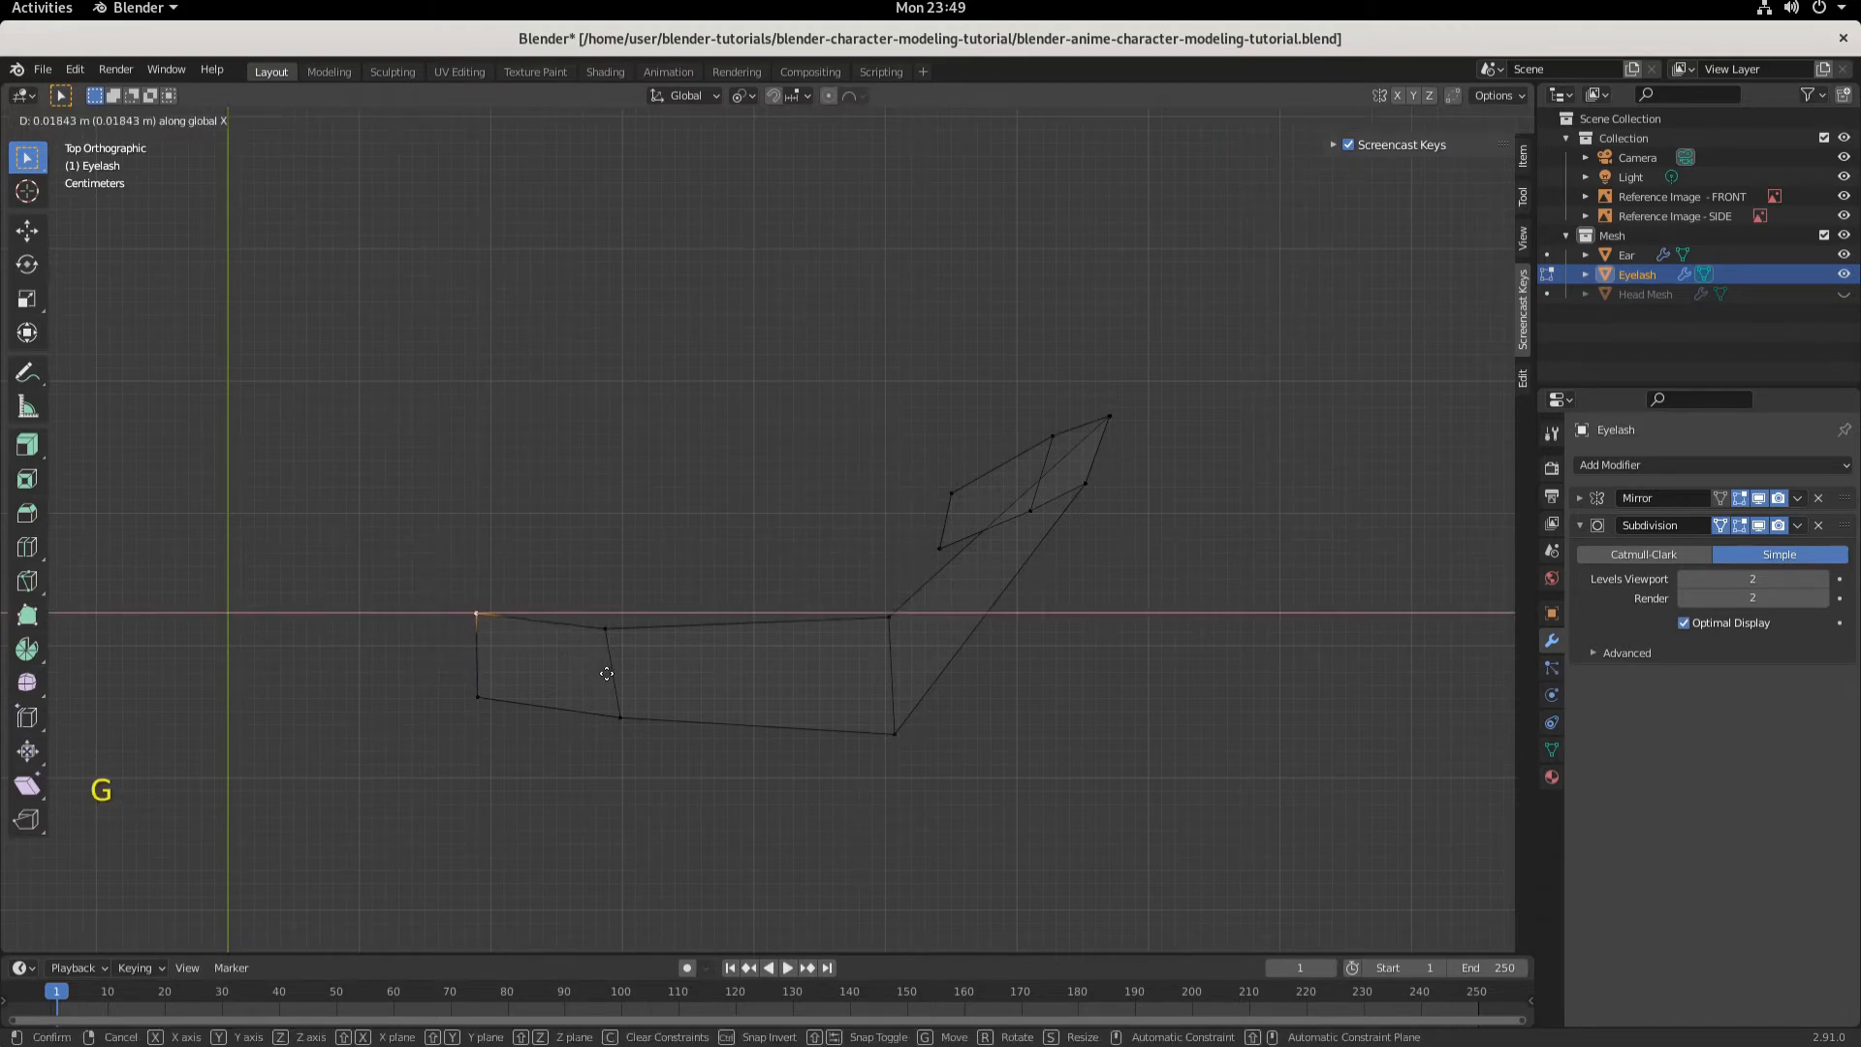
left_click(607, 672)
- Move the next upper eyelash vertex about 0.012 m along X
left_click(605, 632)
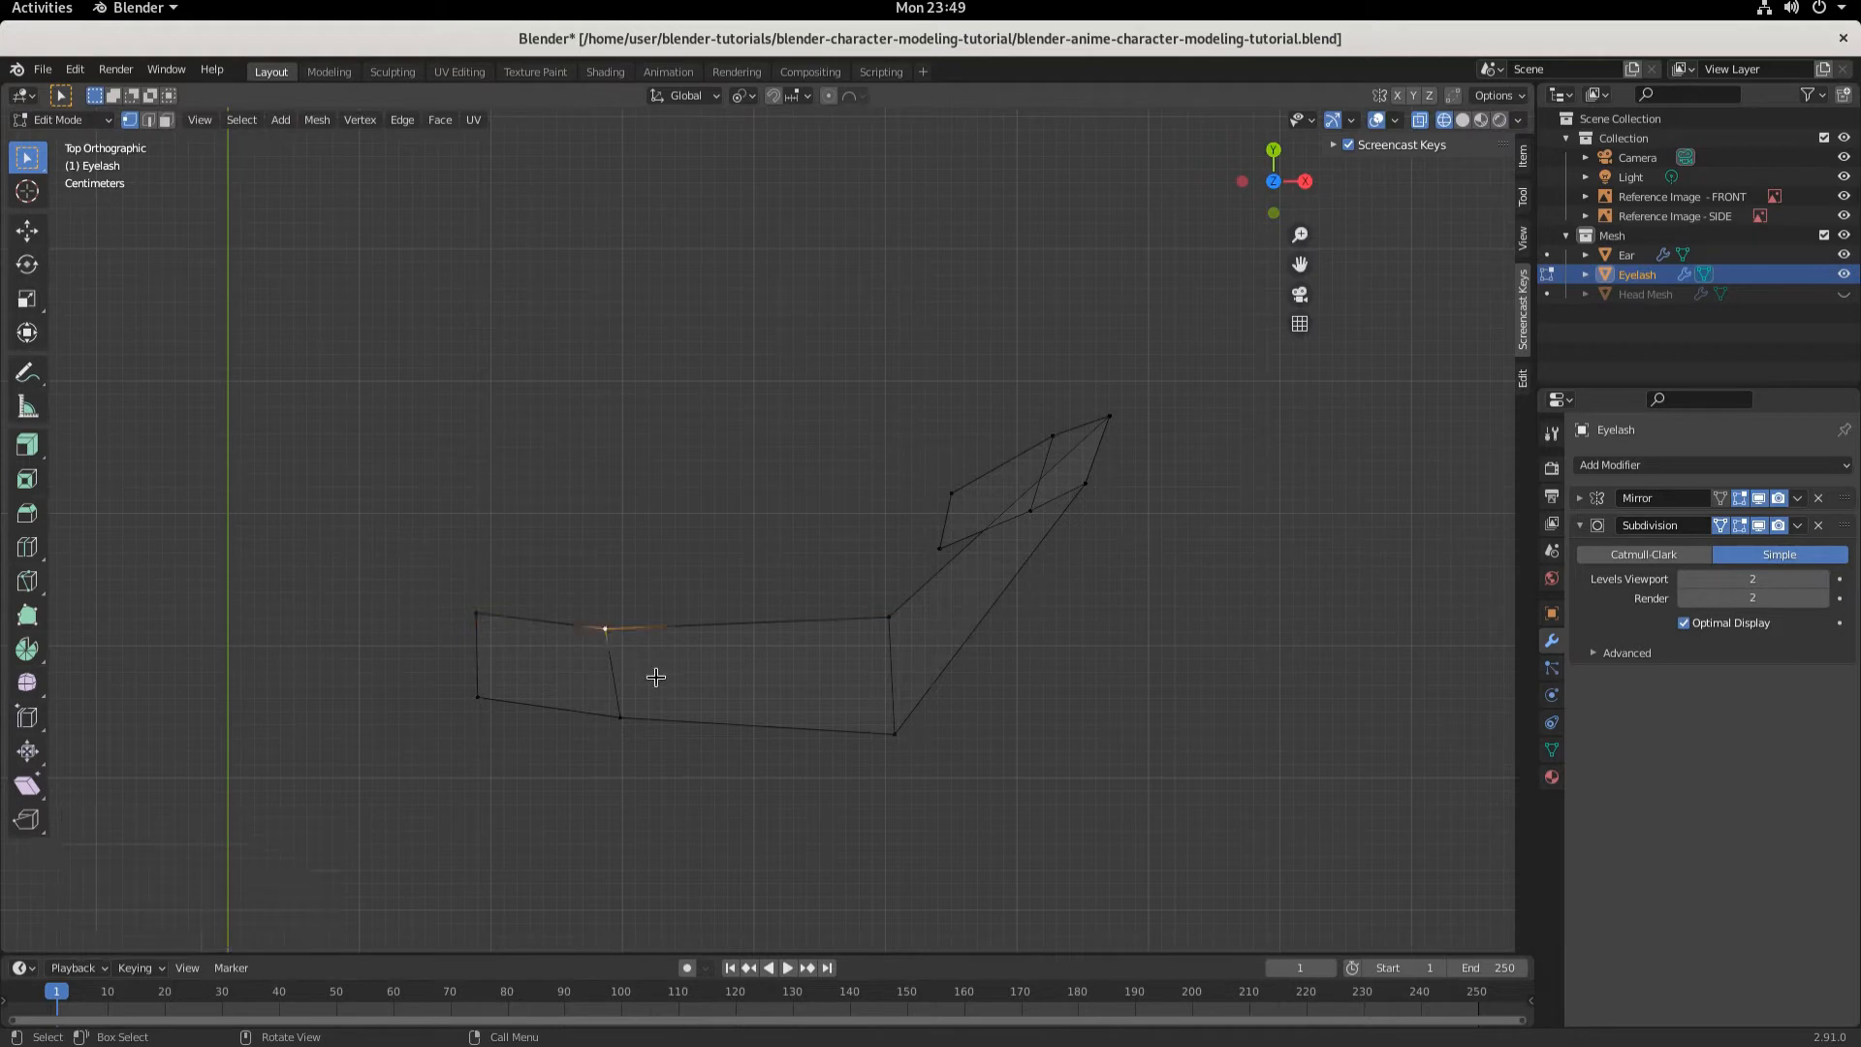
key("g")
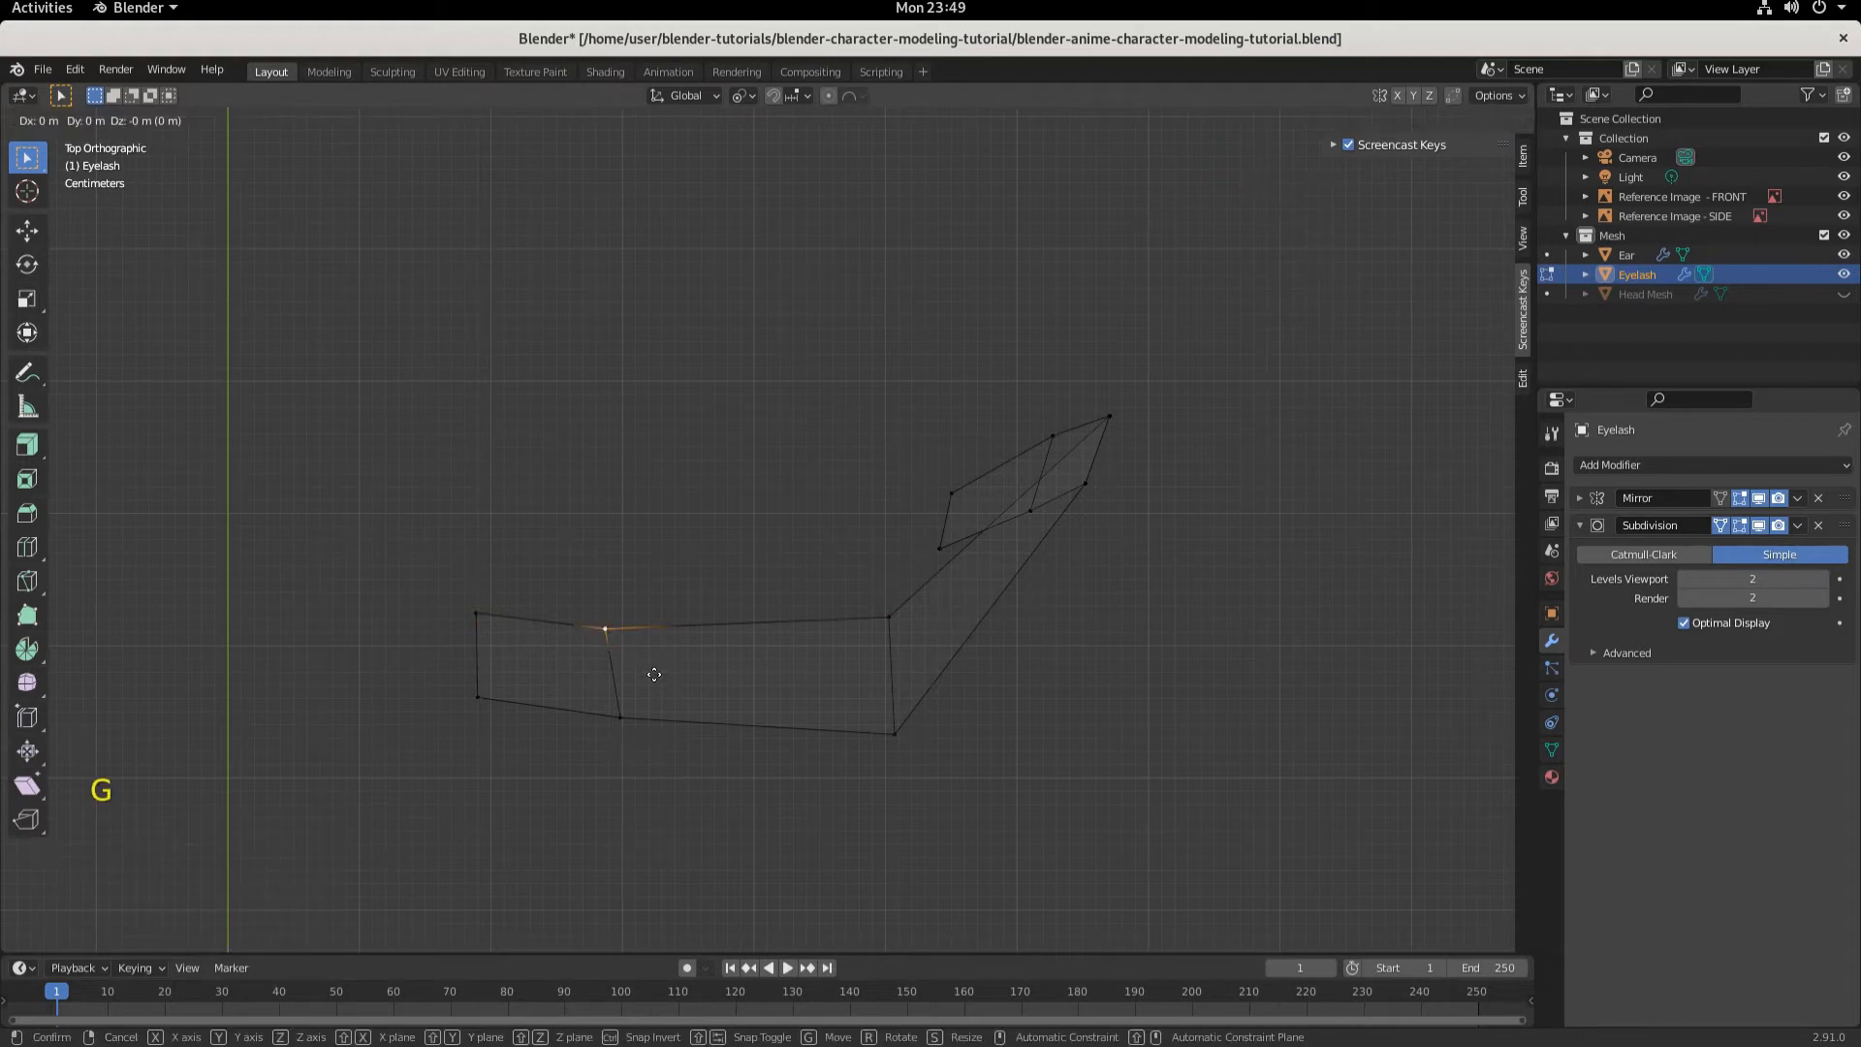
key("x")
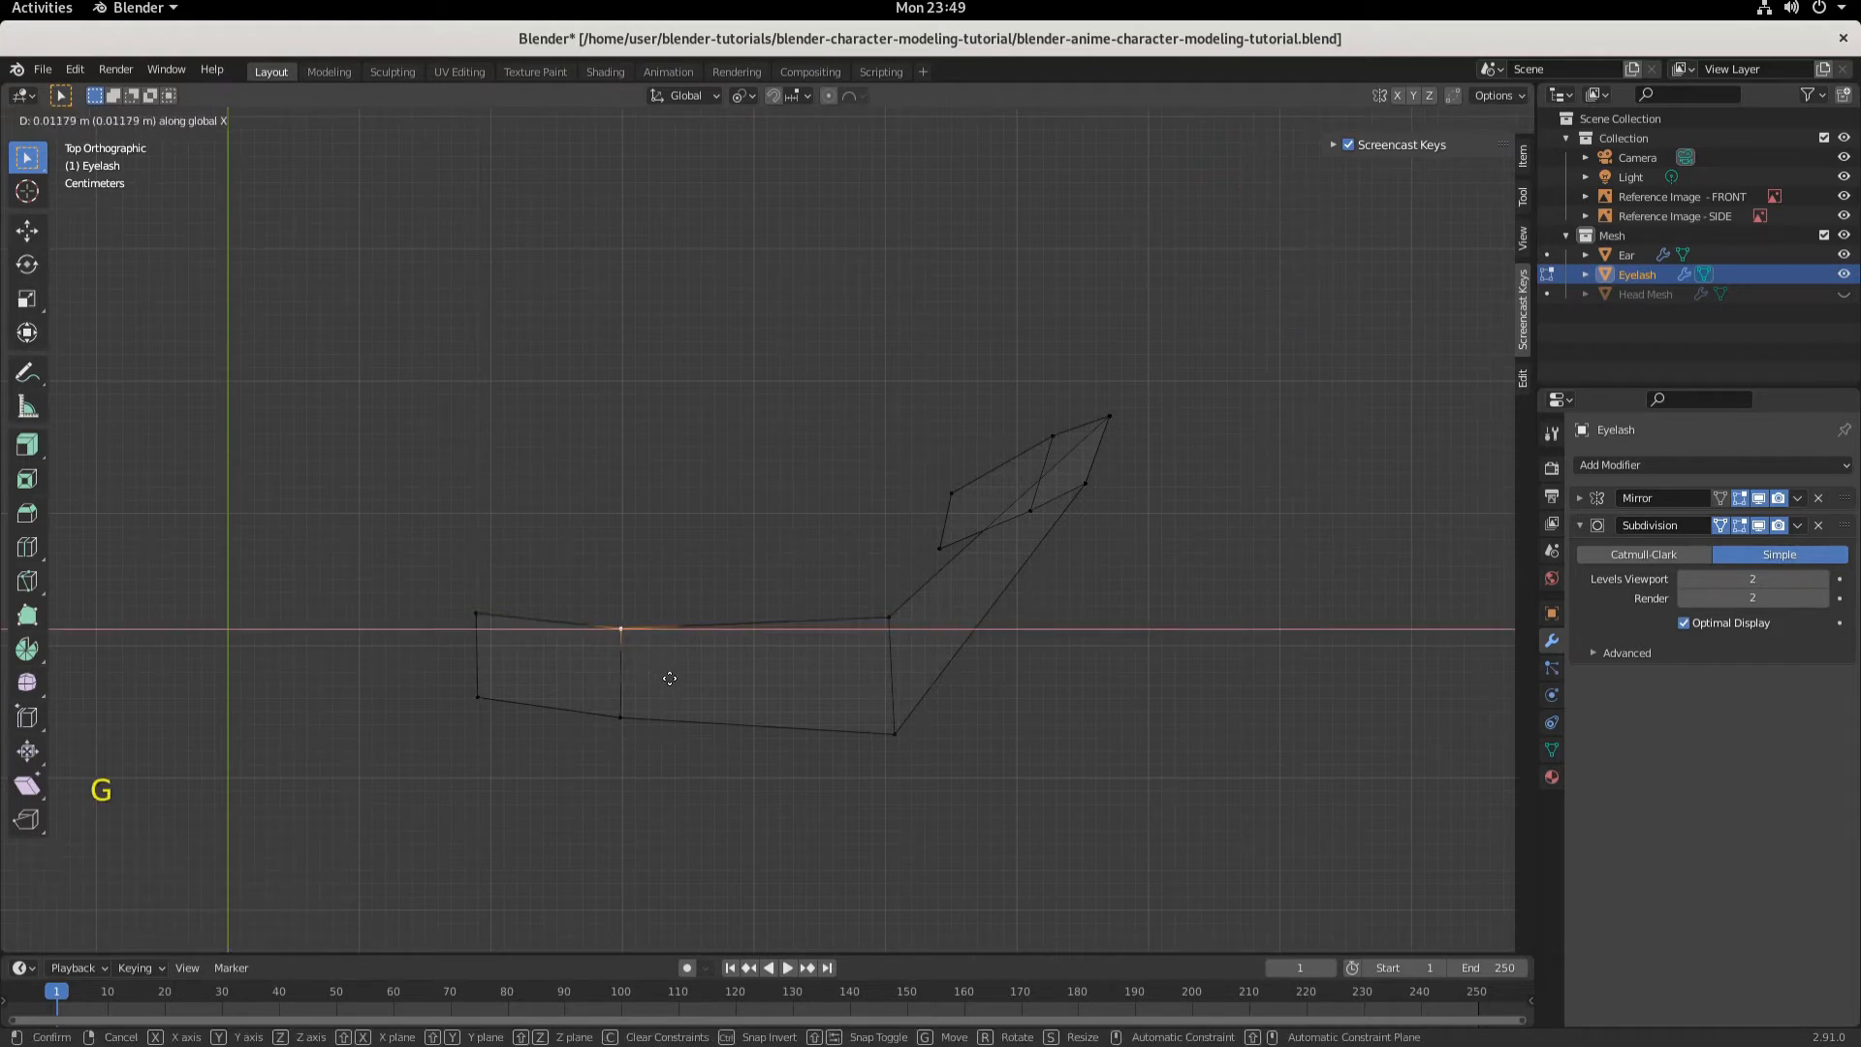
left_click(669, 677)
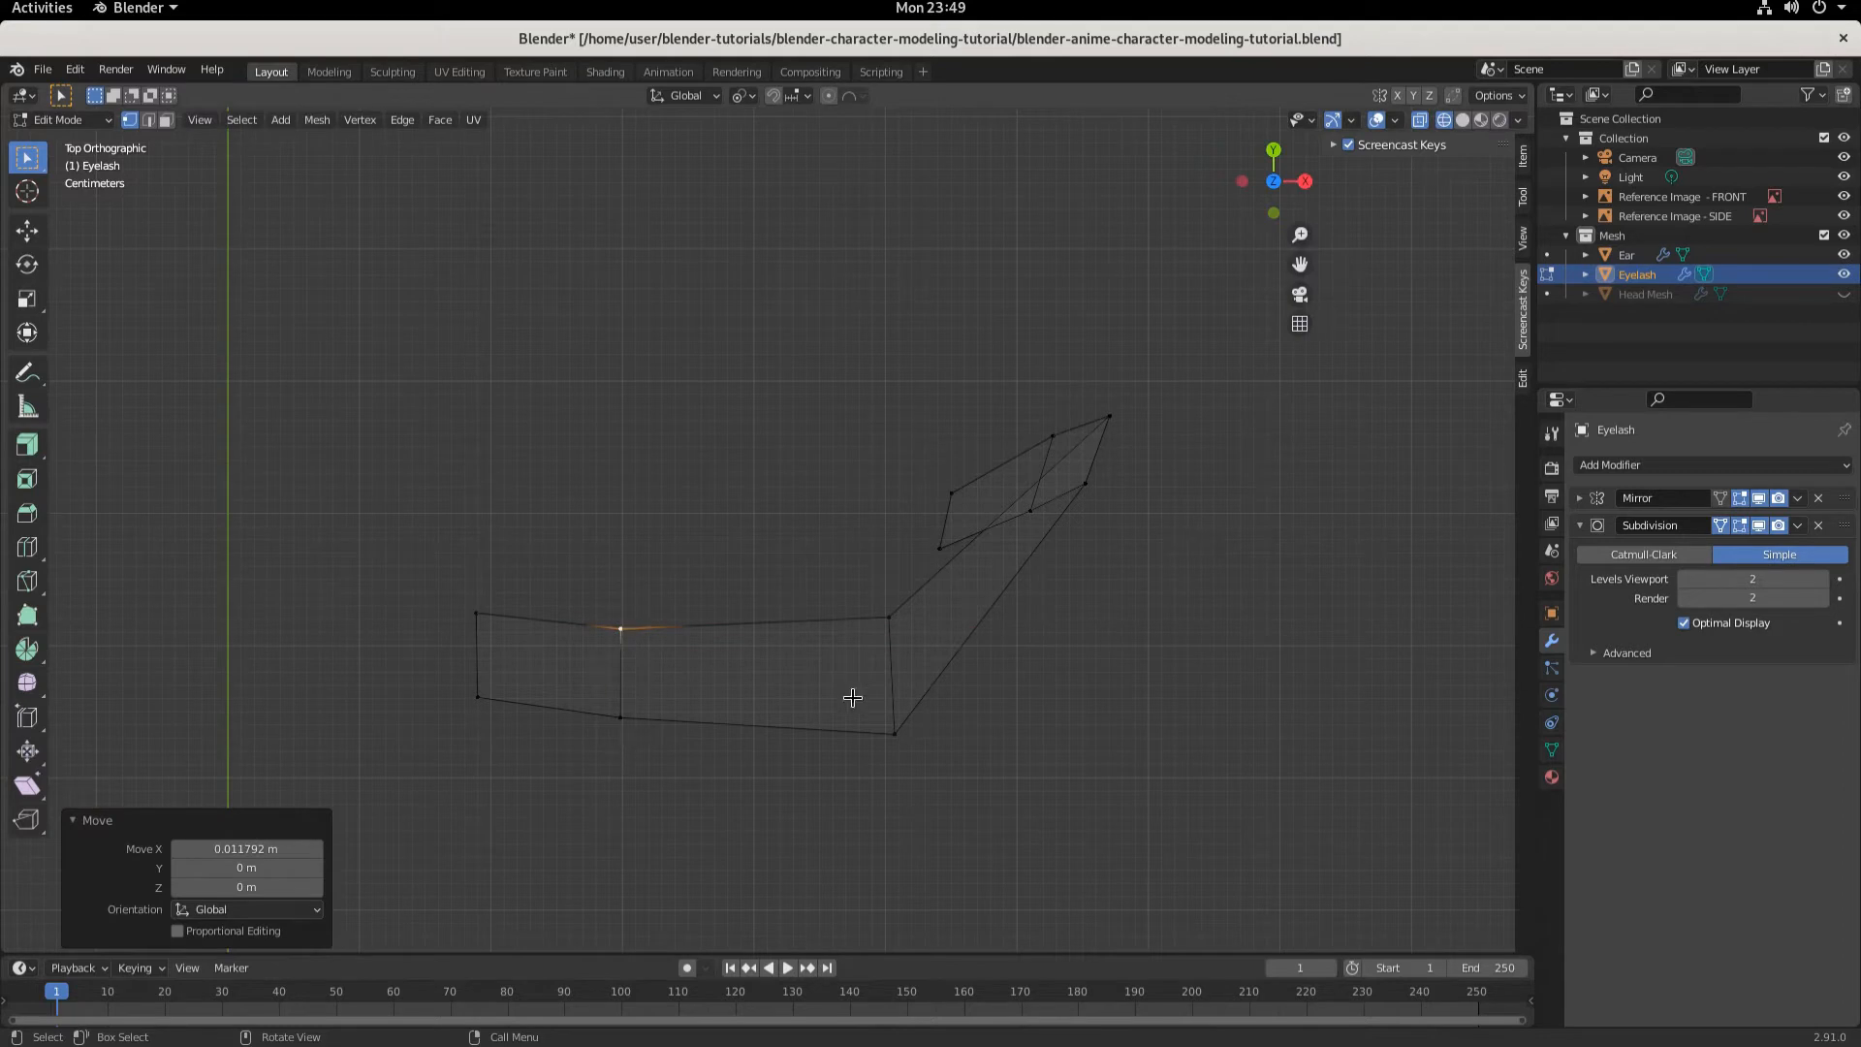
- Move the lower corner vertex of the eyelash about -0.006 m along X
left_click(893, 723)
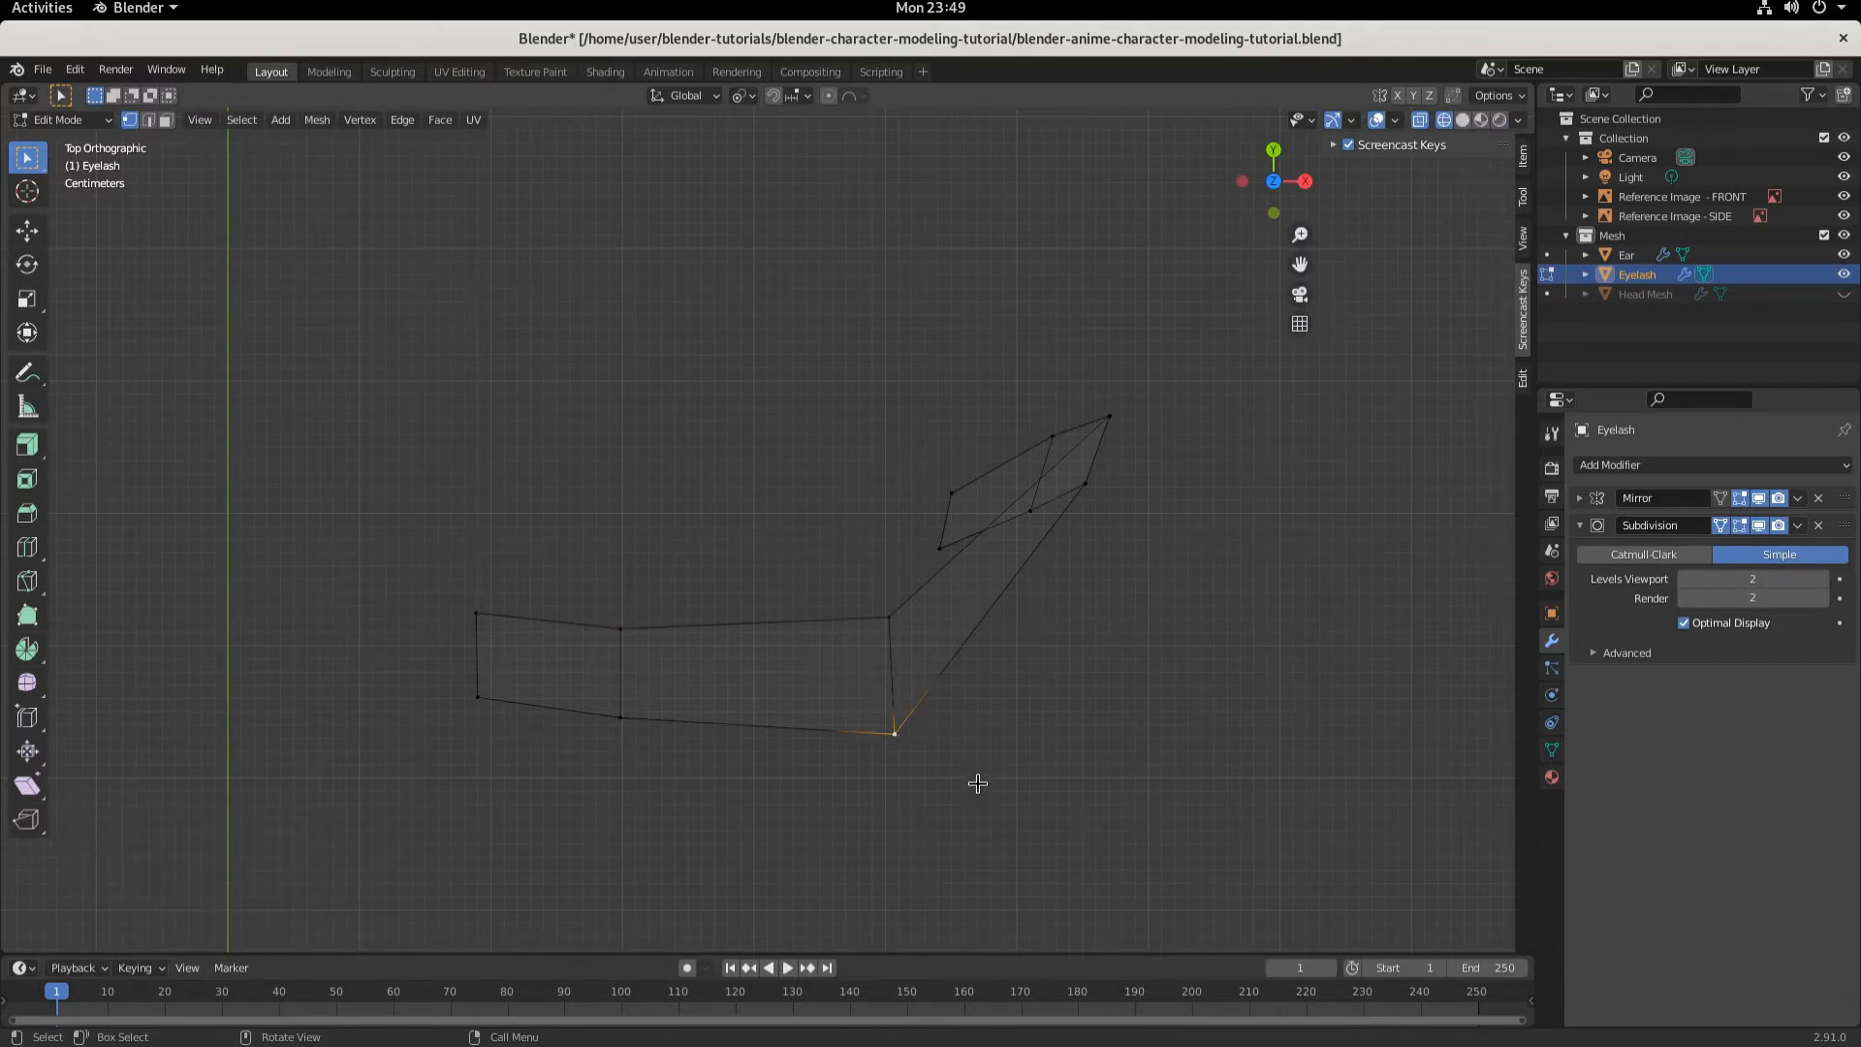
key("g")
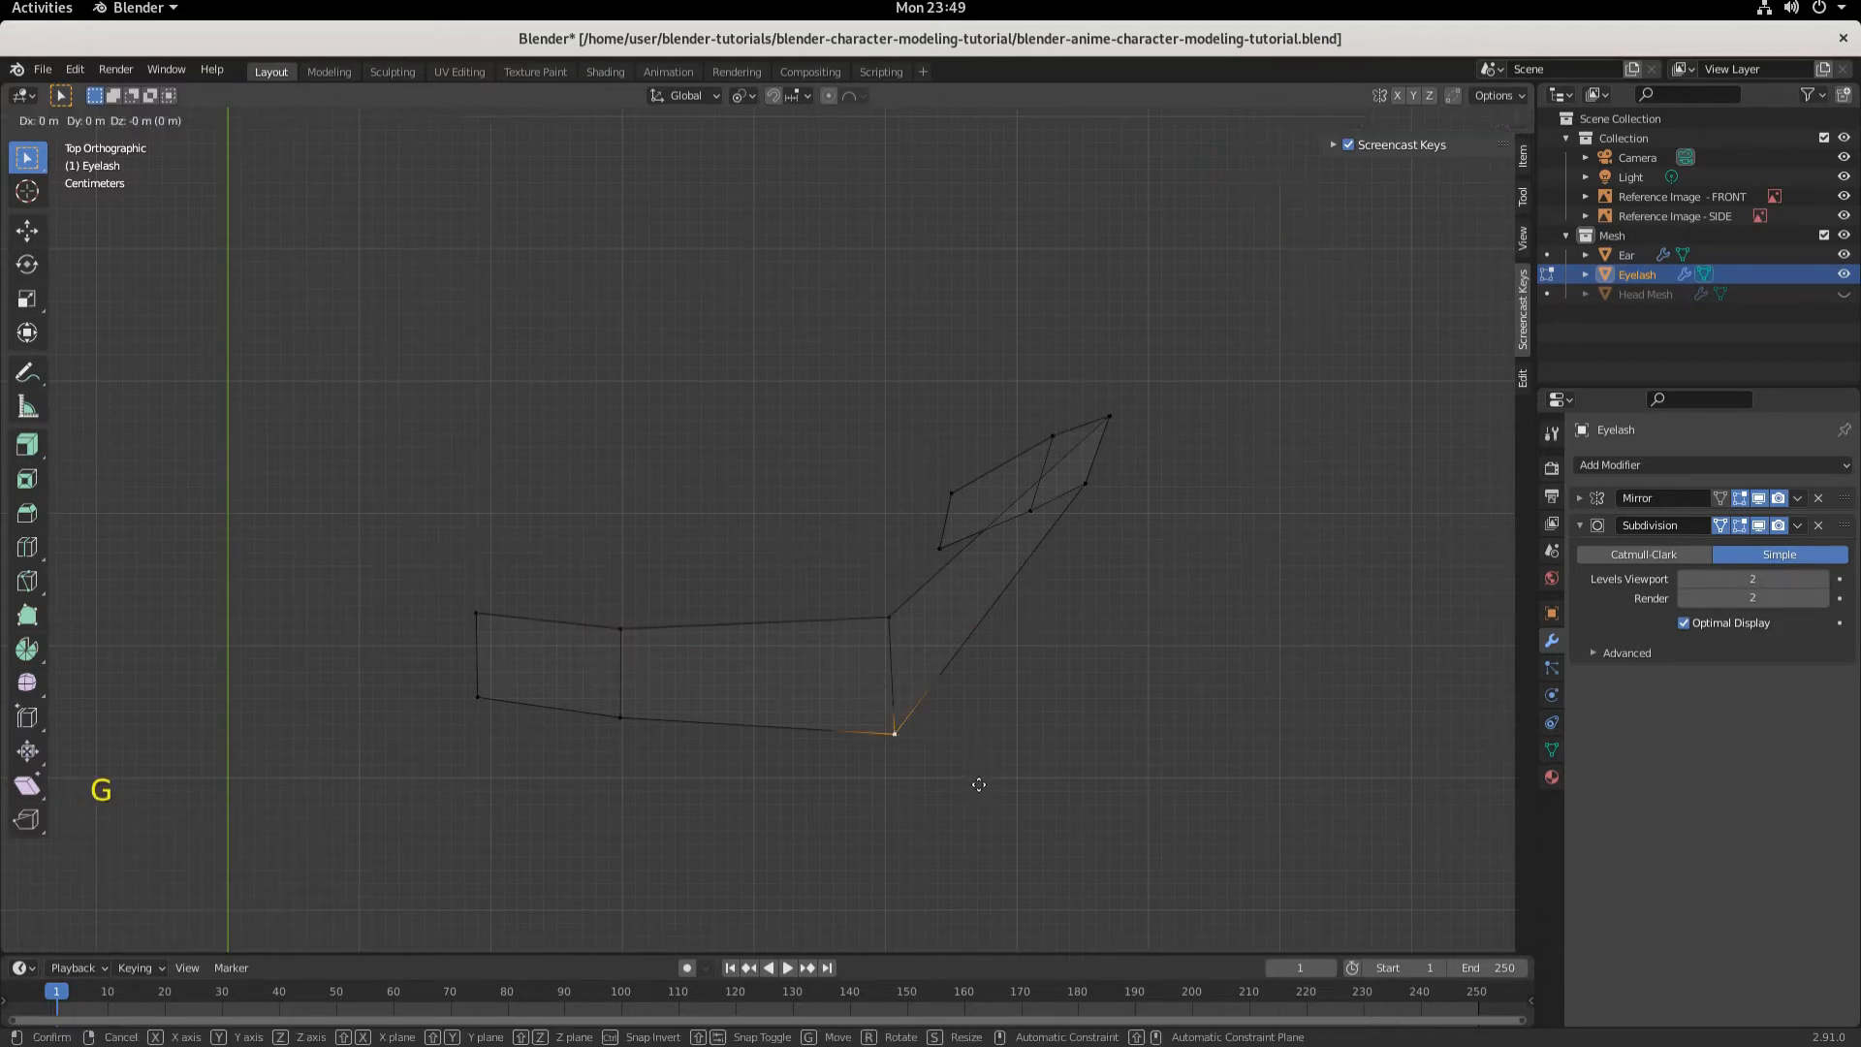
key("x")
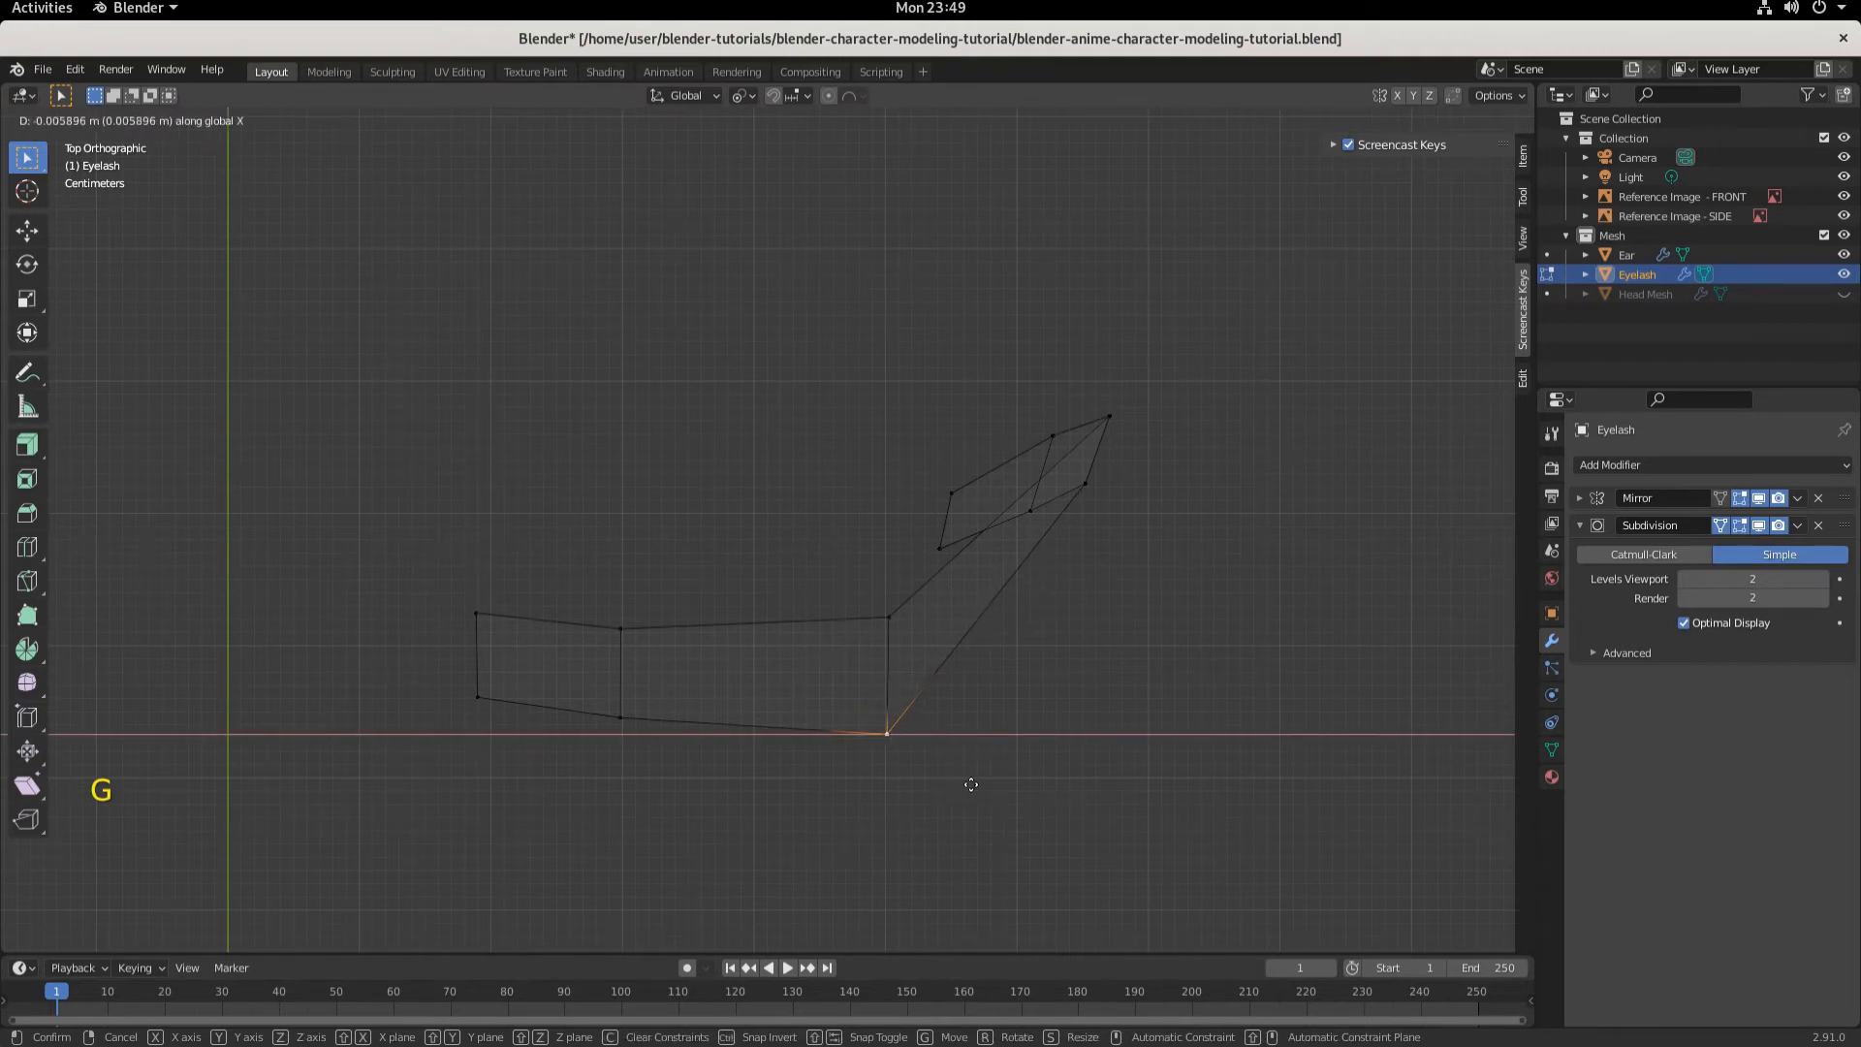
left_click(971, 784)
- Move the eyelash's upper bend vertex, where the long strip meets the angled part, about -0.002 m along X
left_click(888, 617)
key("x")
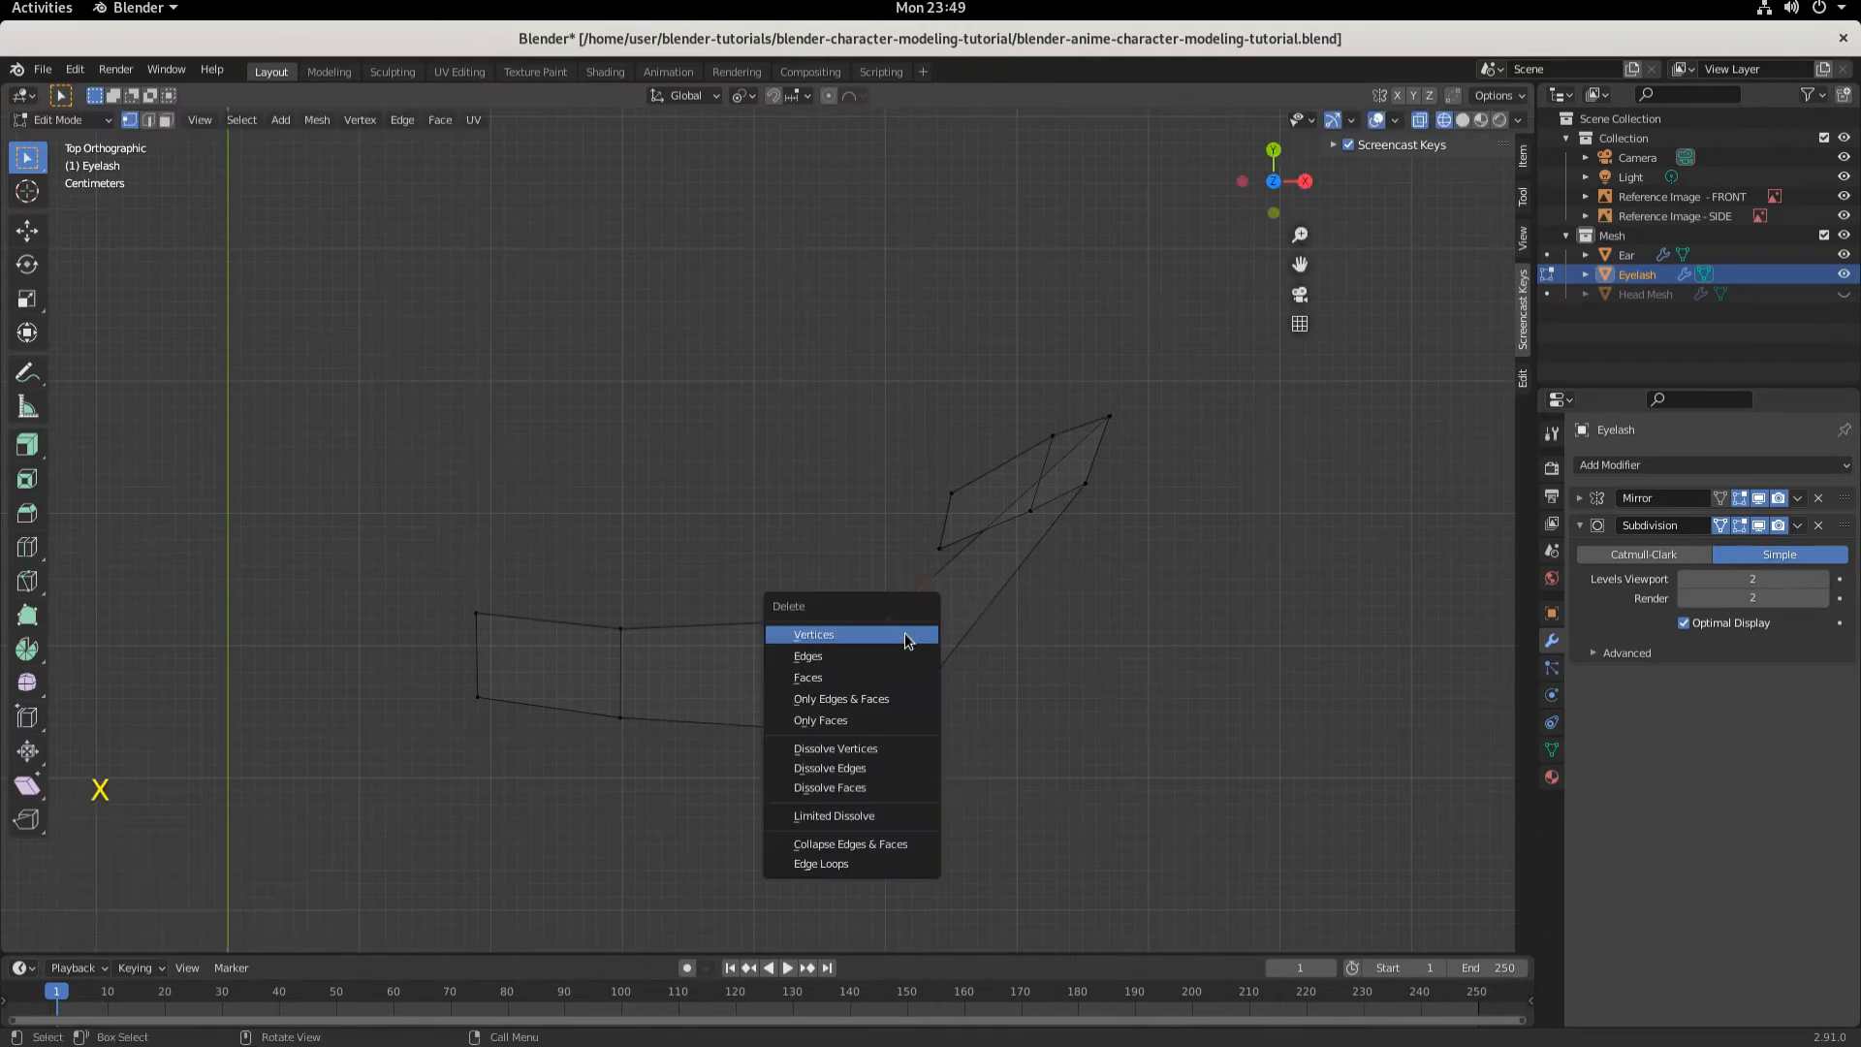
key("g")
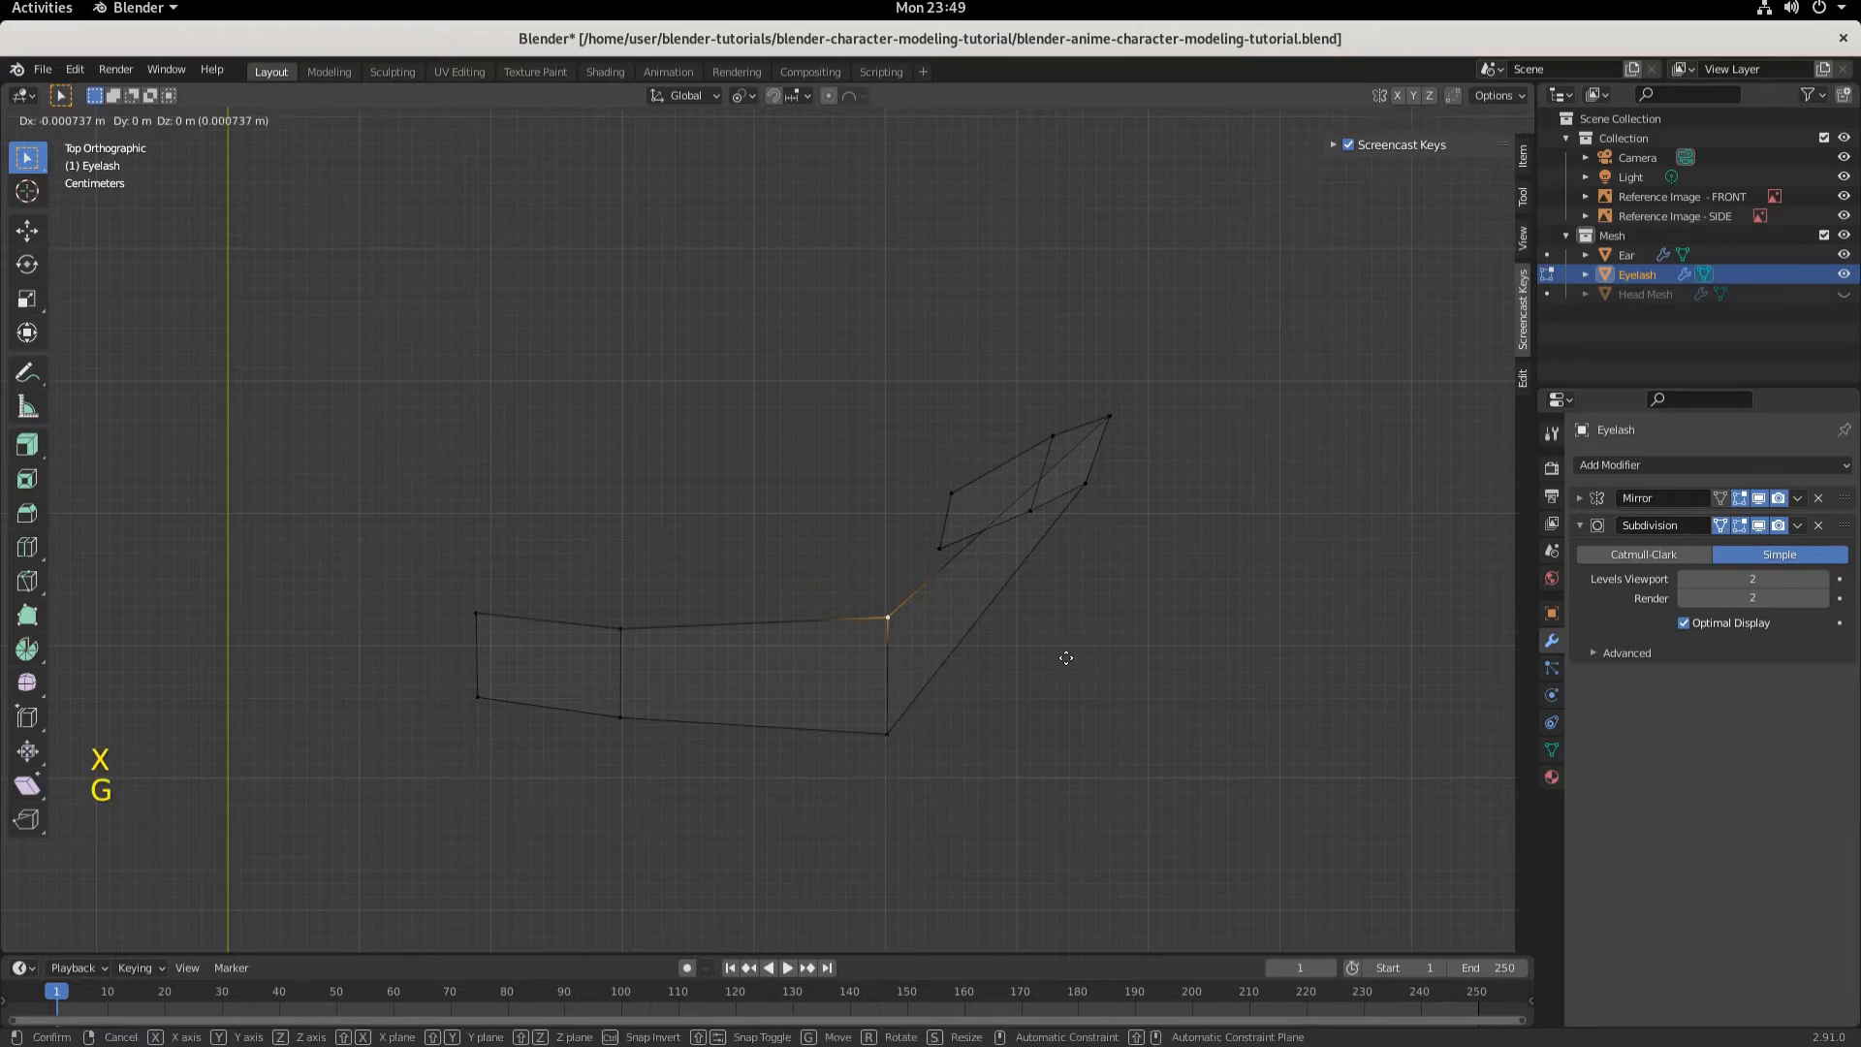
key("x")
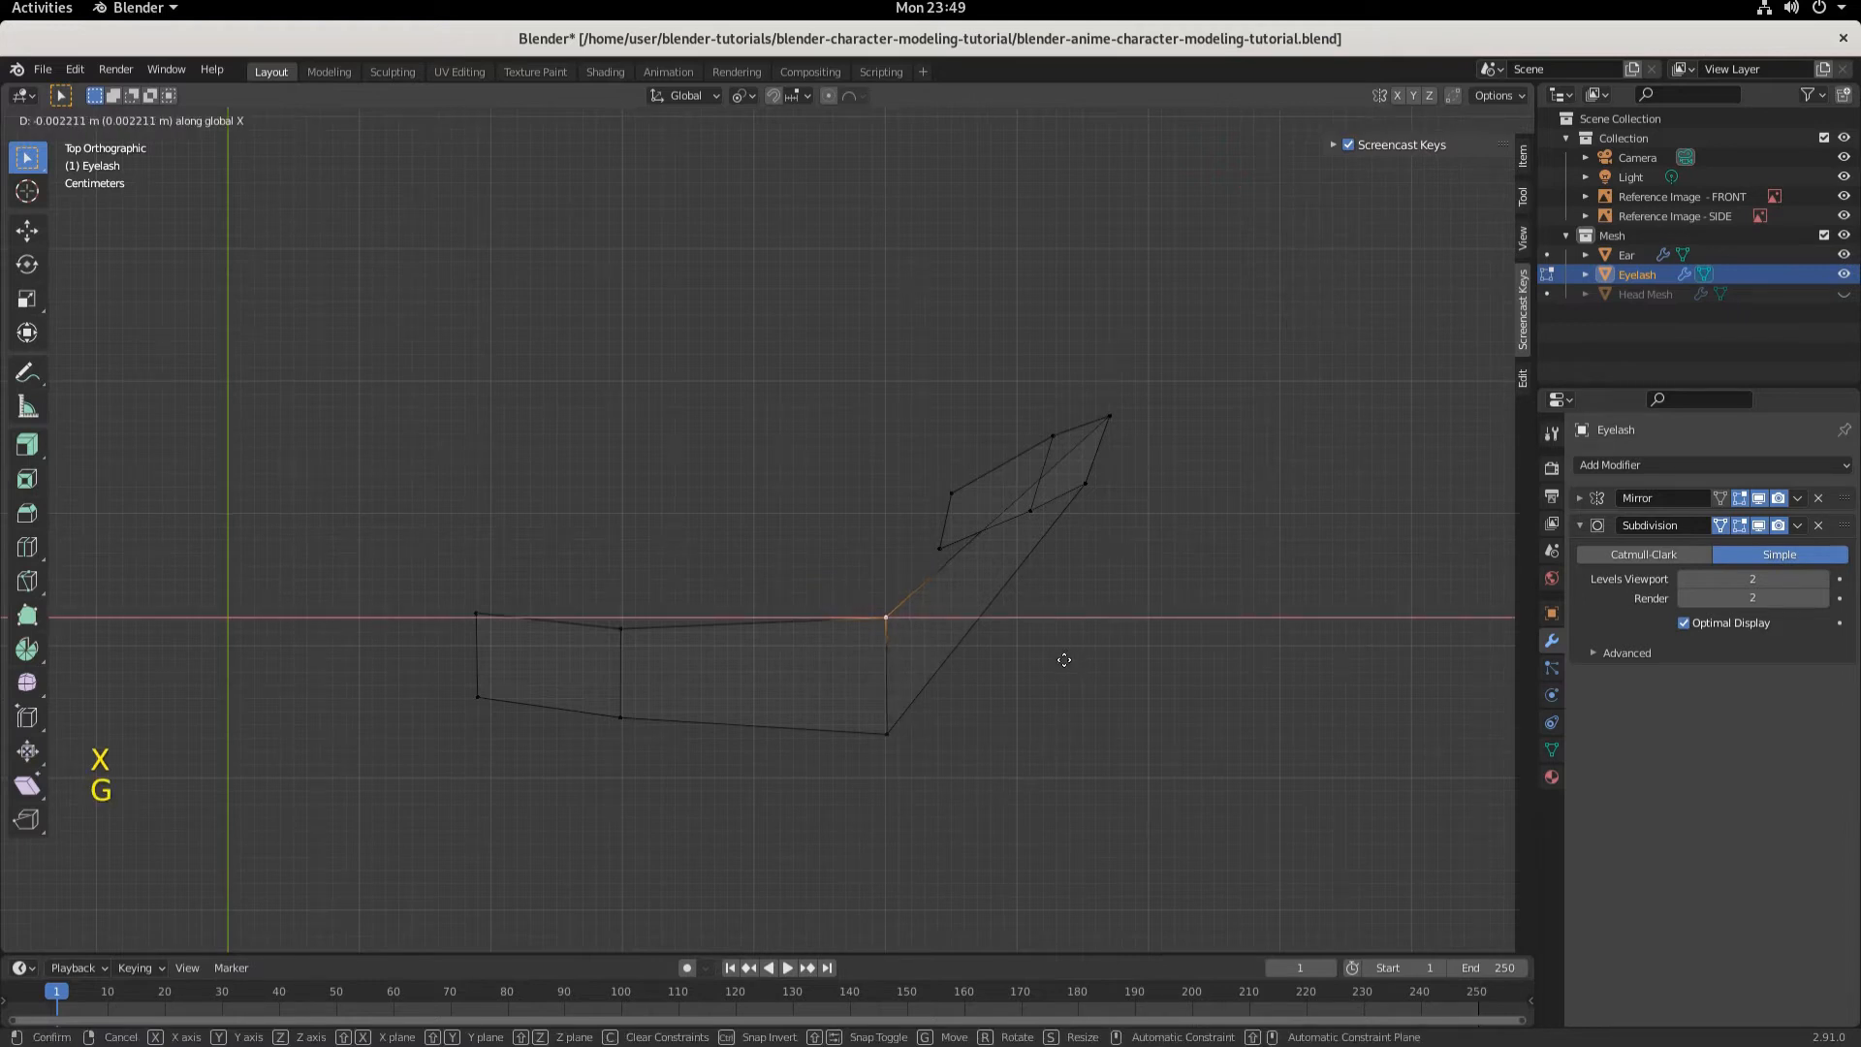
left_click(1065, 660)
- Move the inner upper vertex of the eyelash's outer tip section about -0.009 m along X
left_click(950, 487)
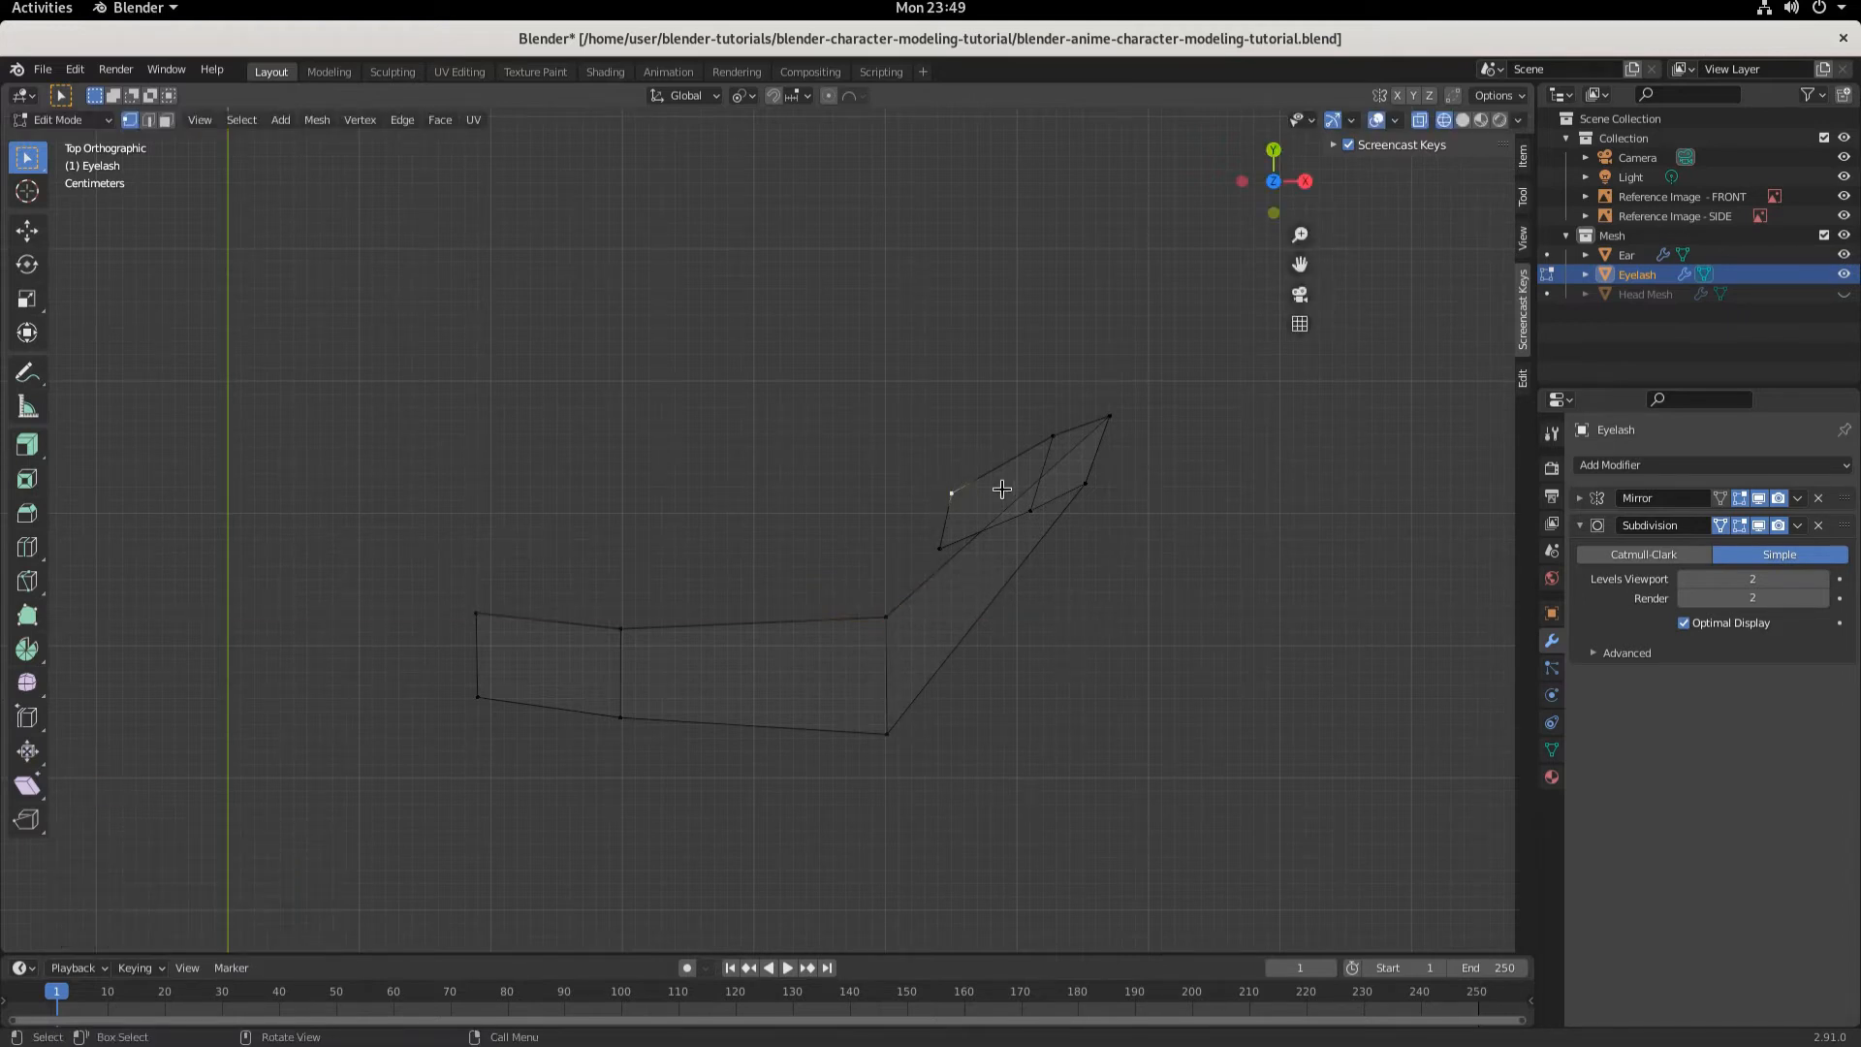
key("g")
key("x")
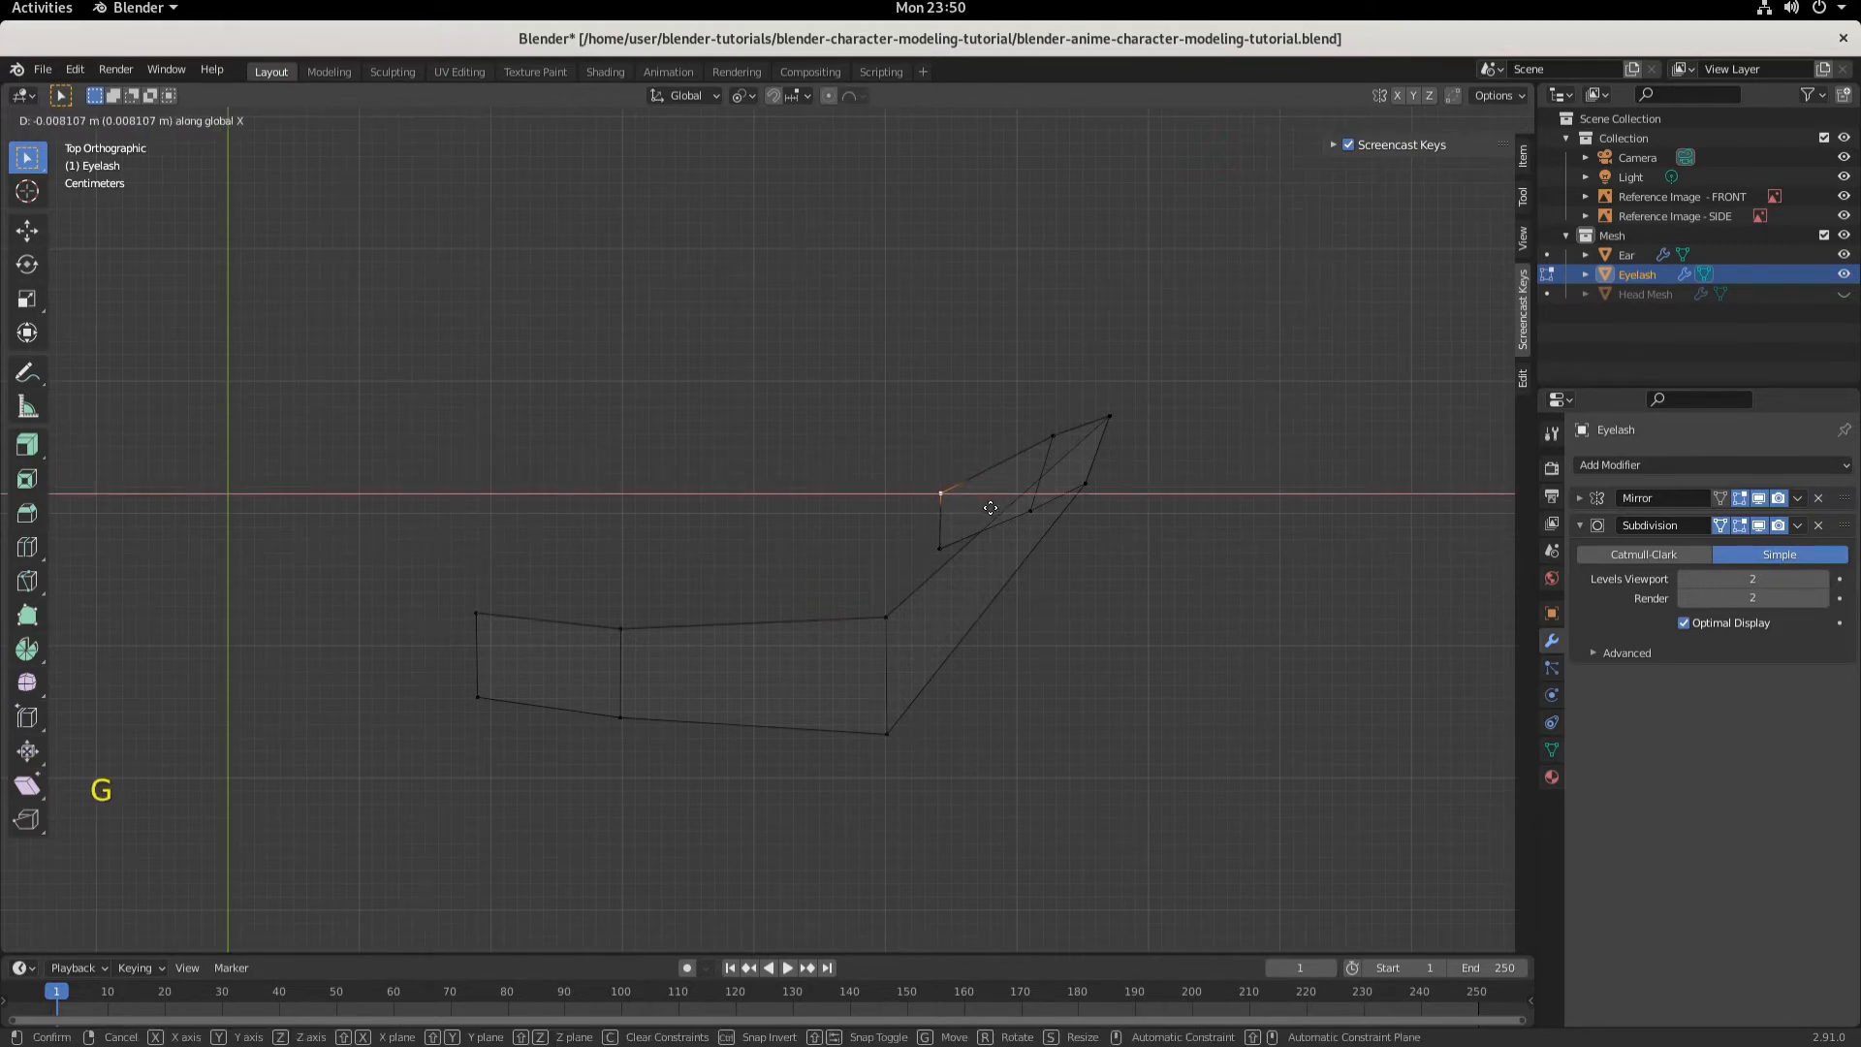
left_click(1008, 485)
middle_click_drag(1115, 712, 1097, 665)
key("KP_7")
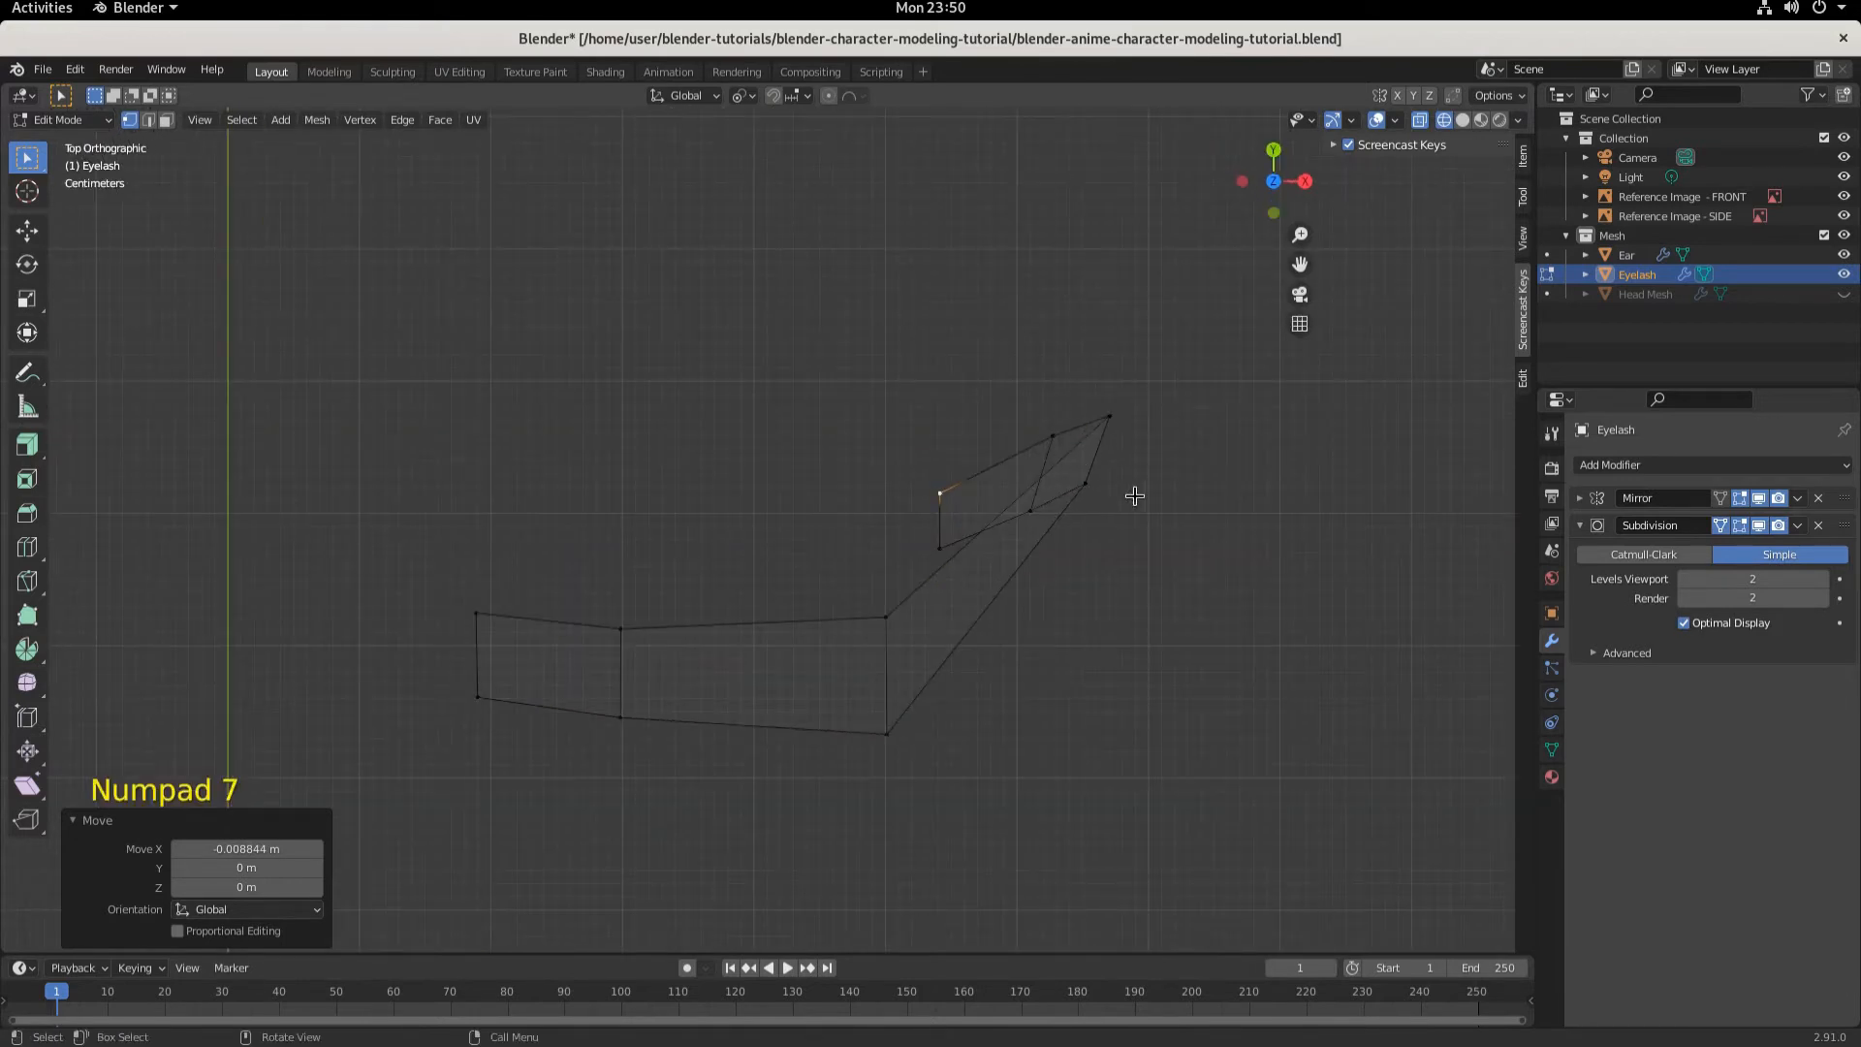
- Move the next upper vertex of the outer tip section about -0.018 m along X
left_click(1051, 436)
key("g")
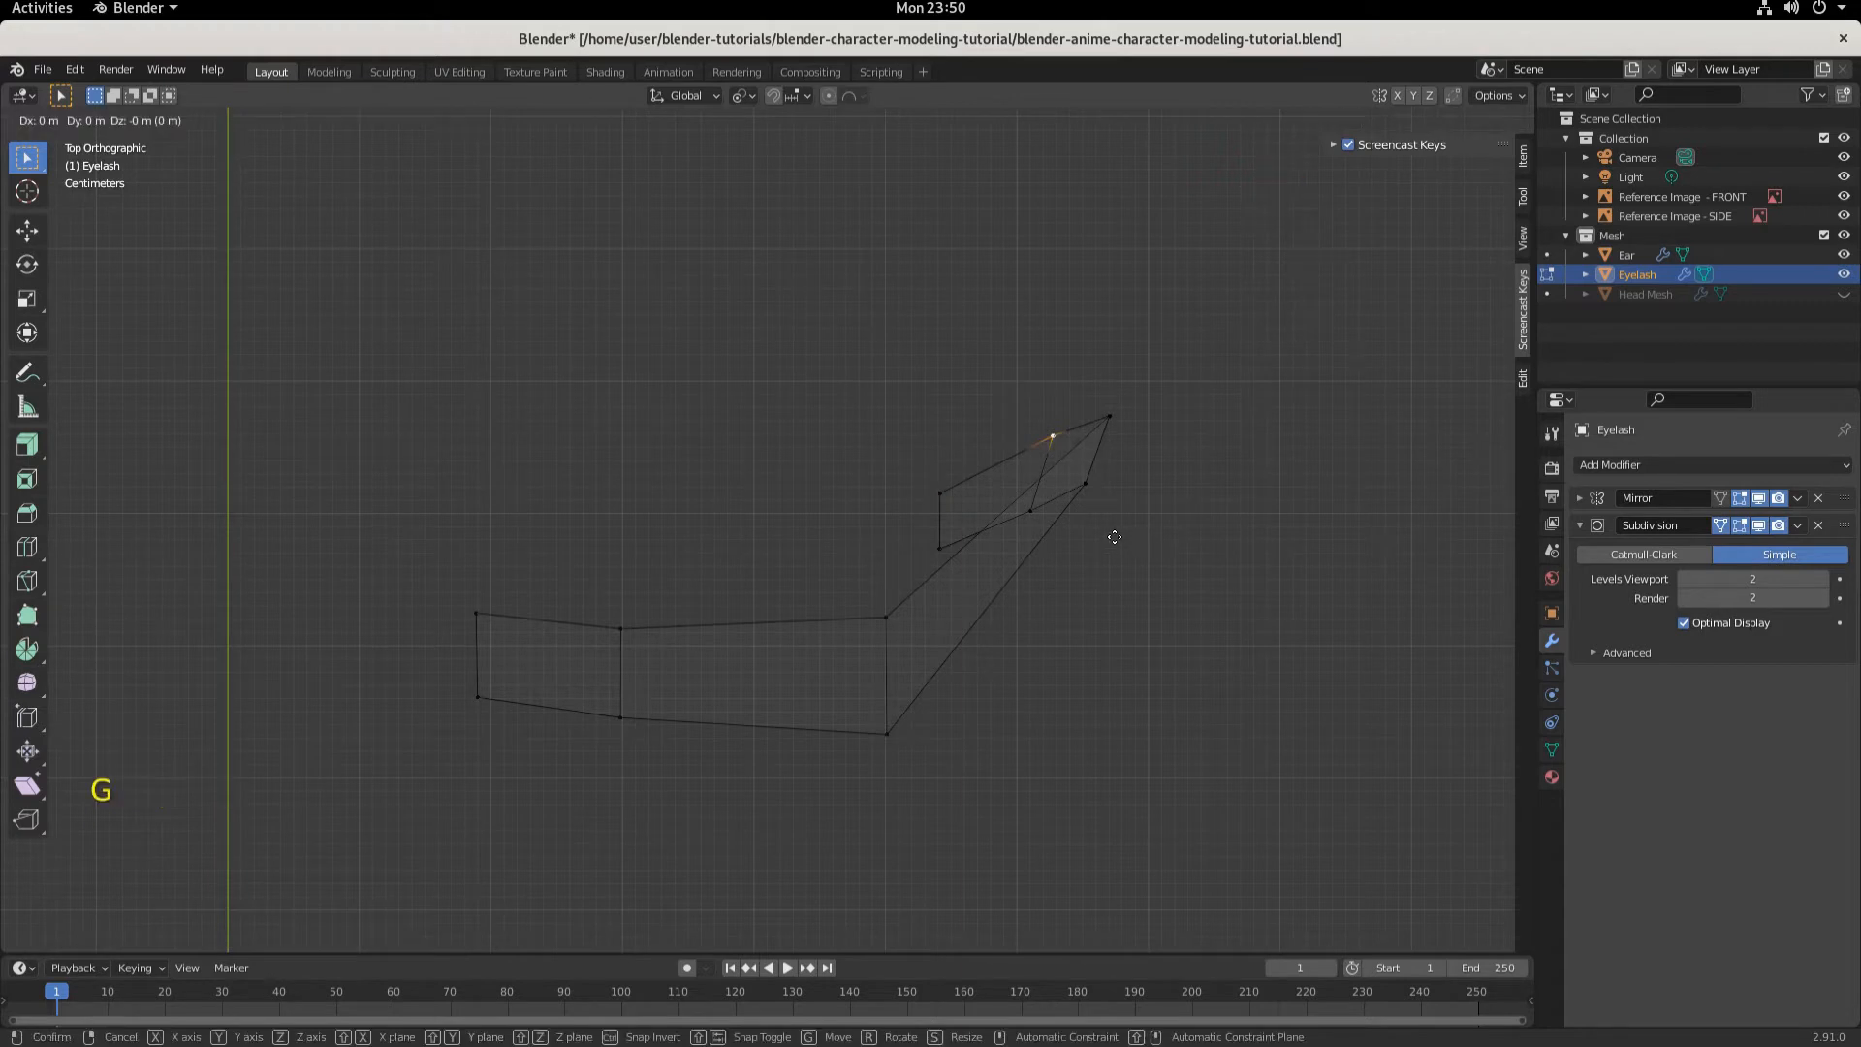
key("x")
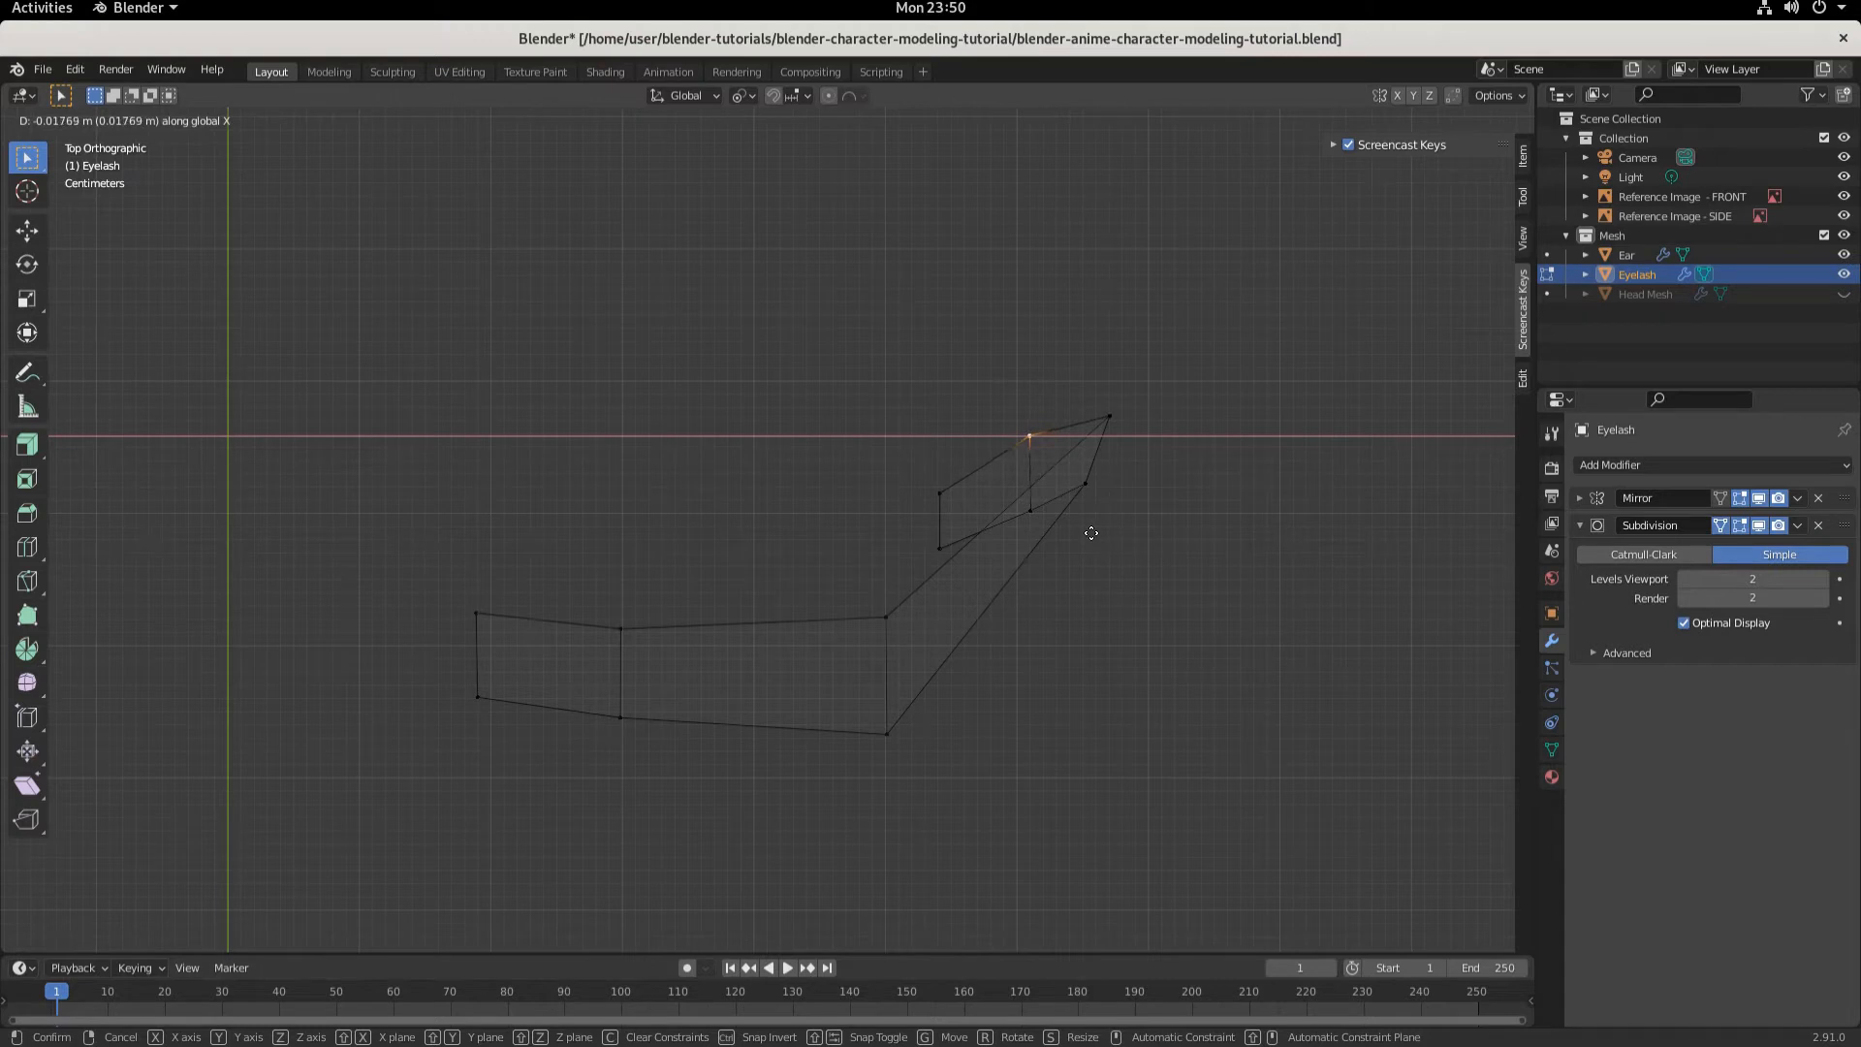
left_click(1092, 533)
- Move the eyelash's outermost tip vertex about -0.017 m along X
left_click(1112, 417)
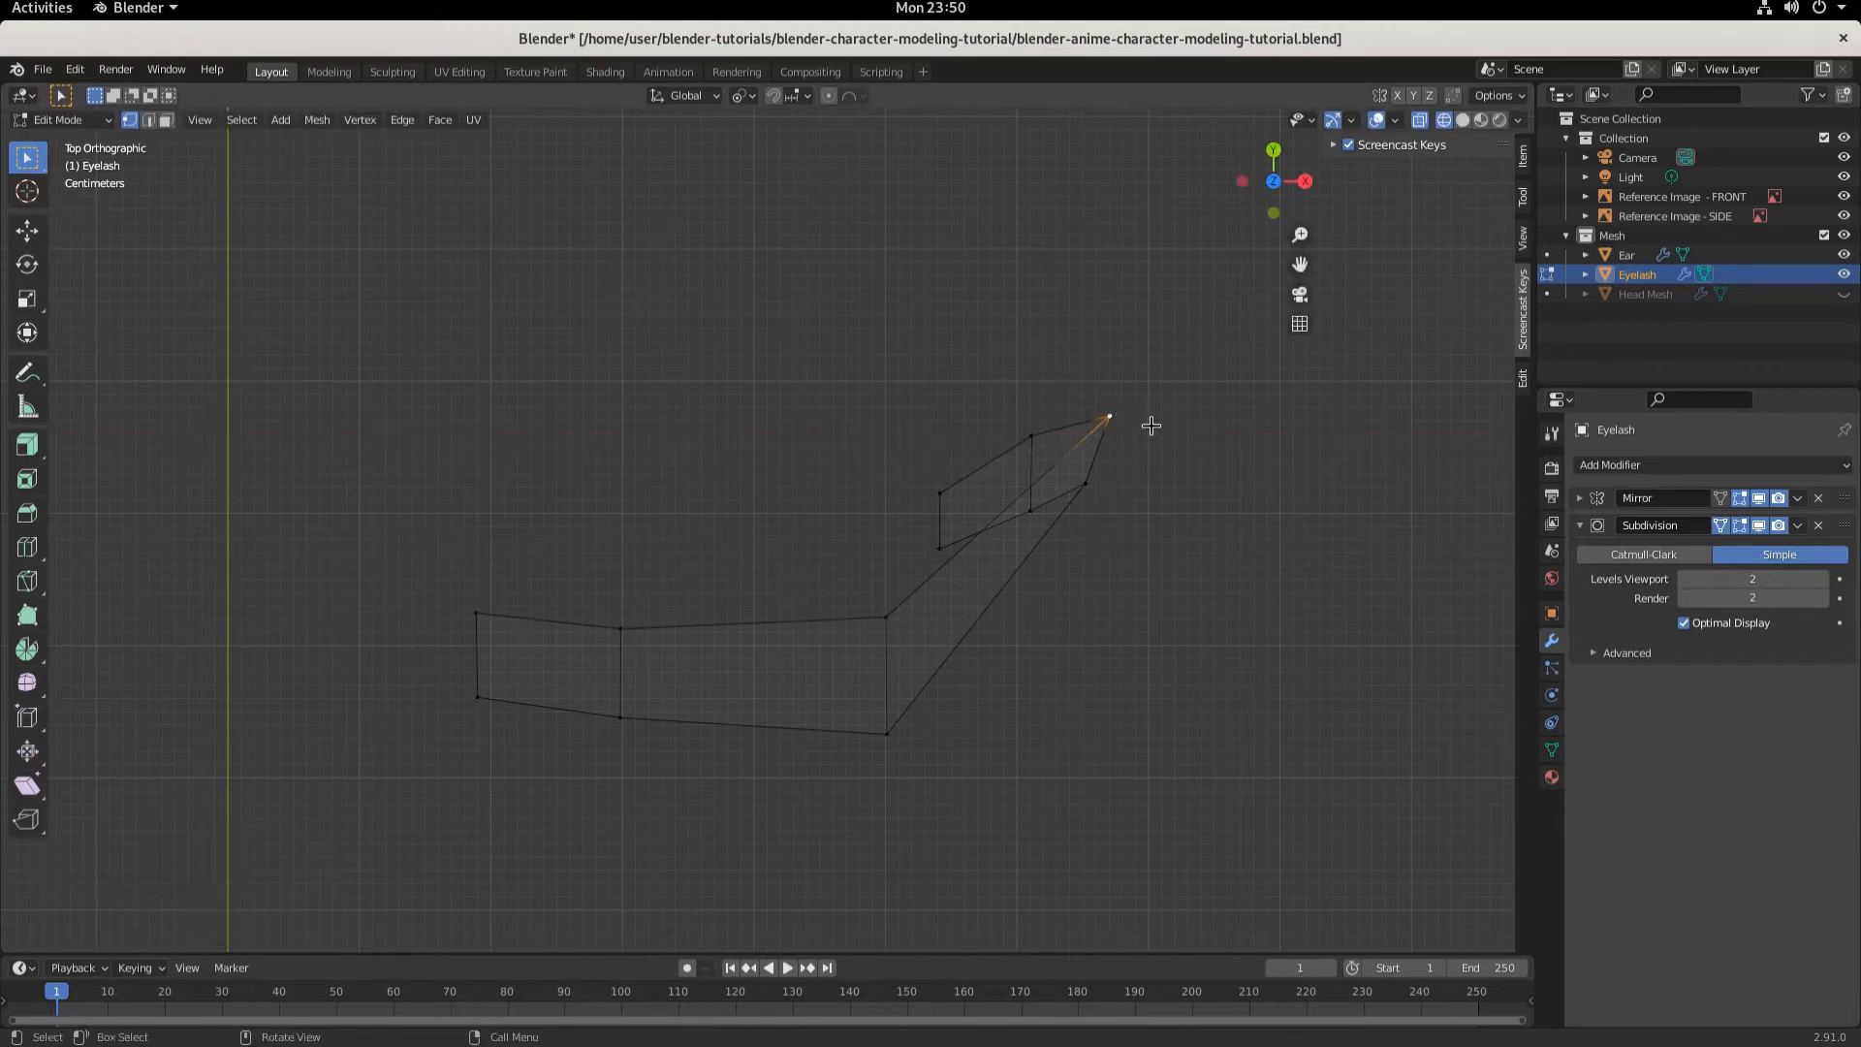
key("g")
key("x")
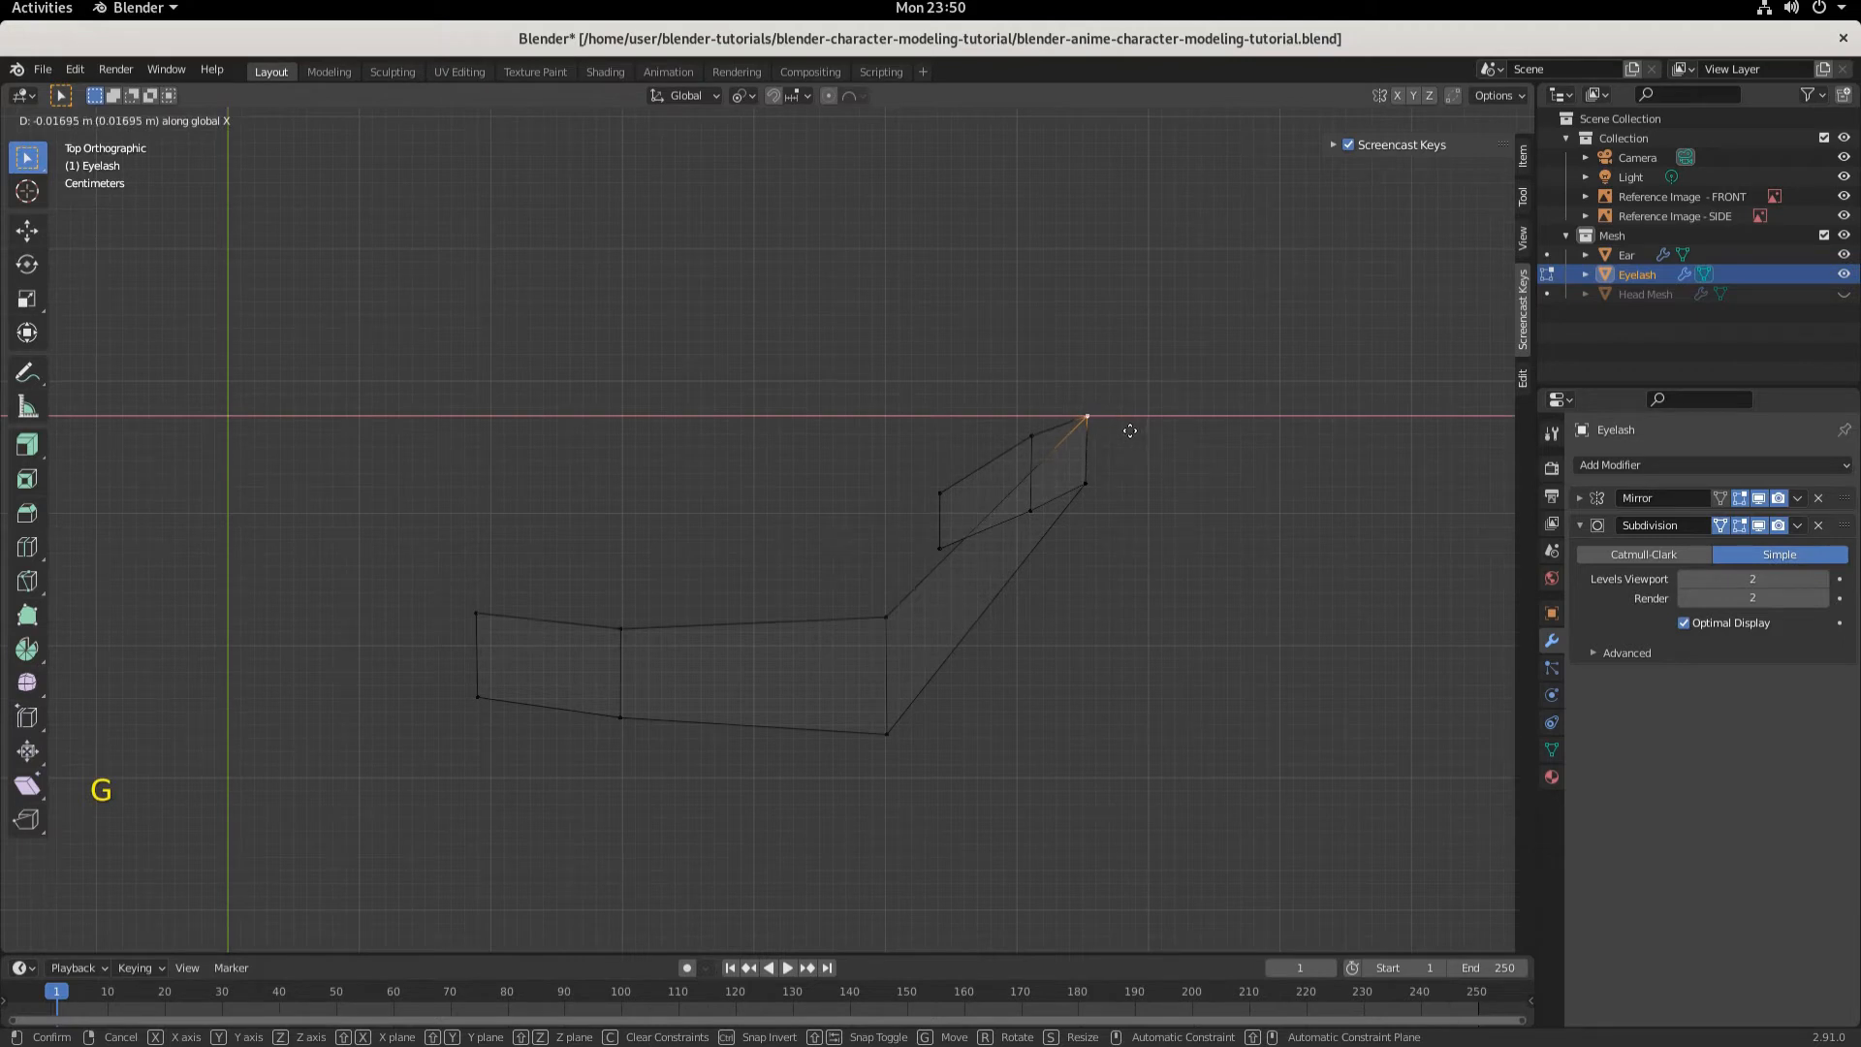
left_click(1130, 430)
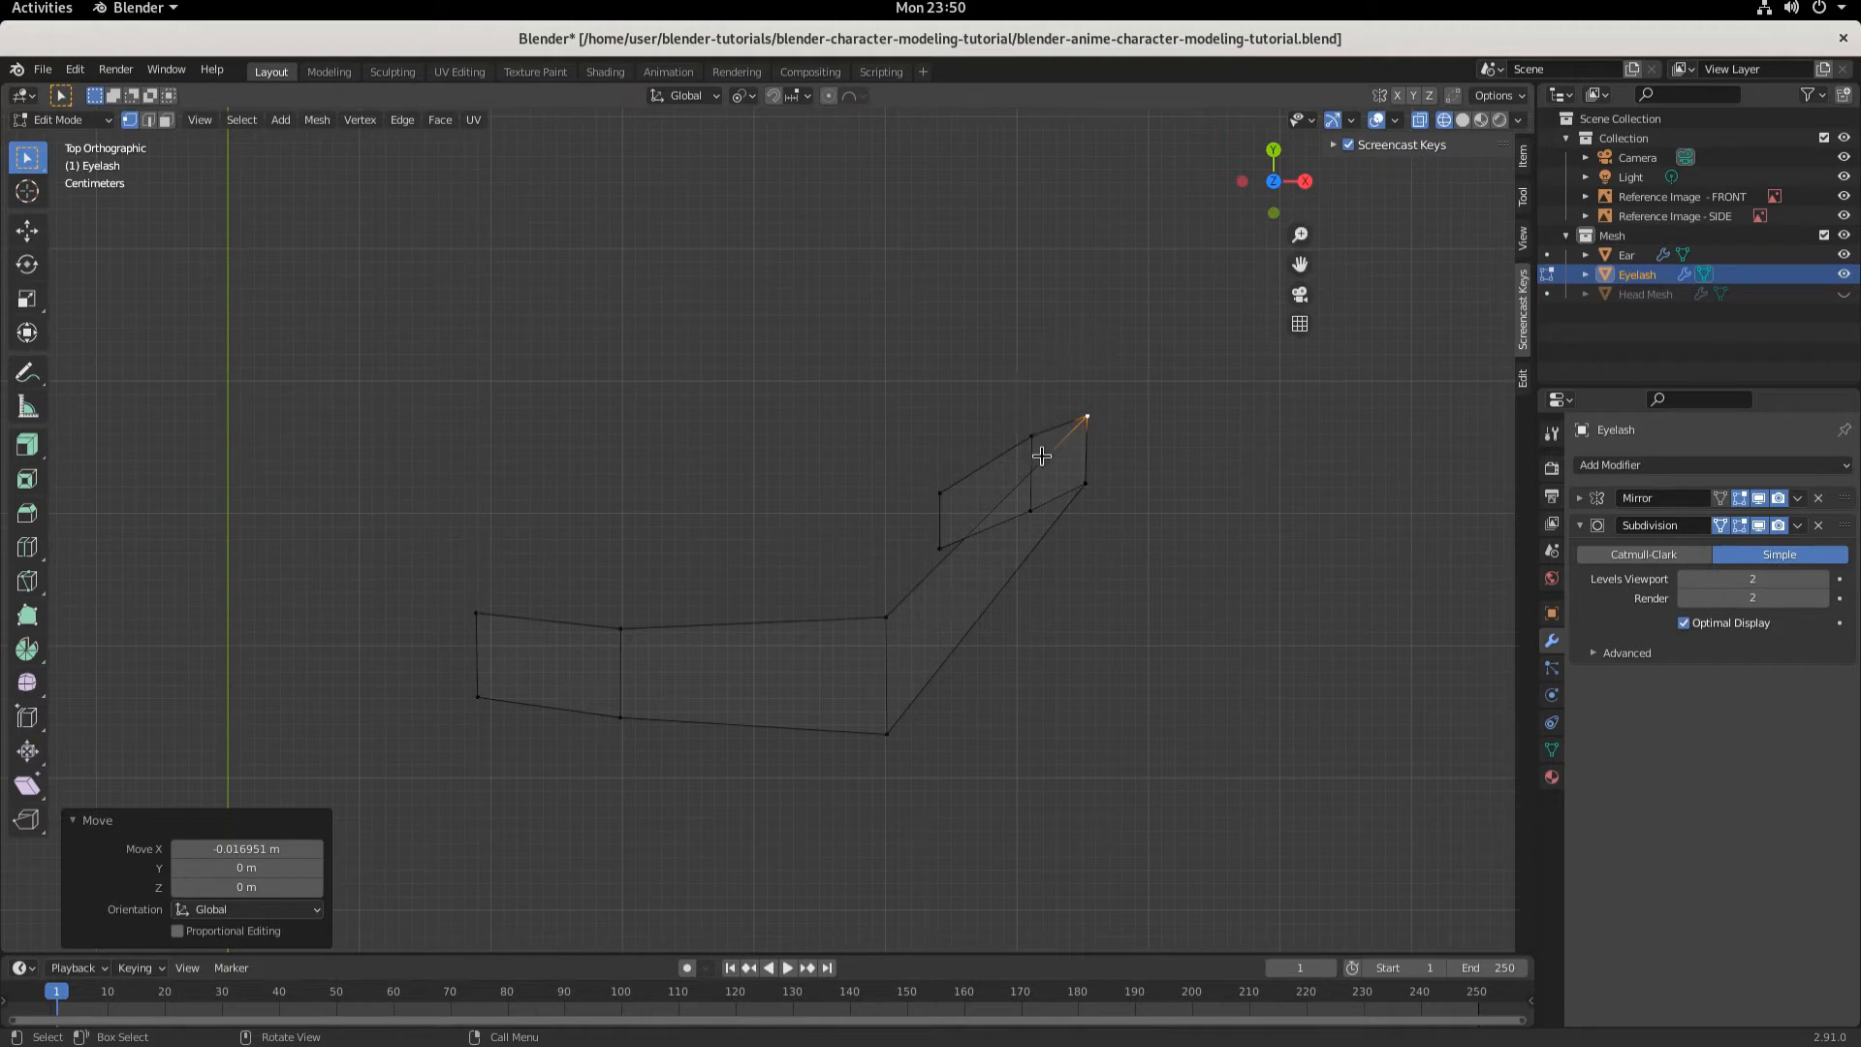
- In front view, lower the eyelash's outer bottom vertex about 0.032 m along Z to follow the reference eye
key("KP_1")
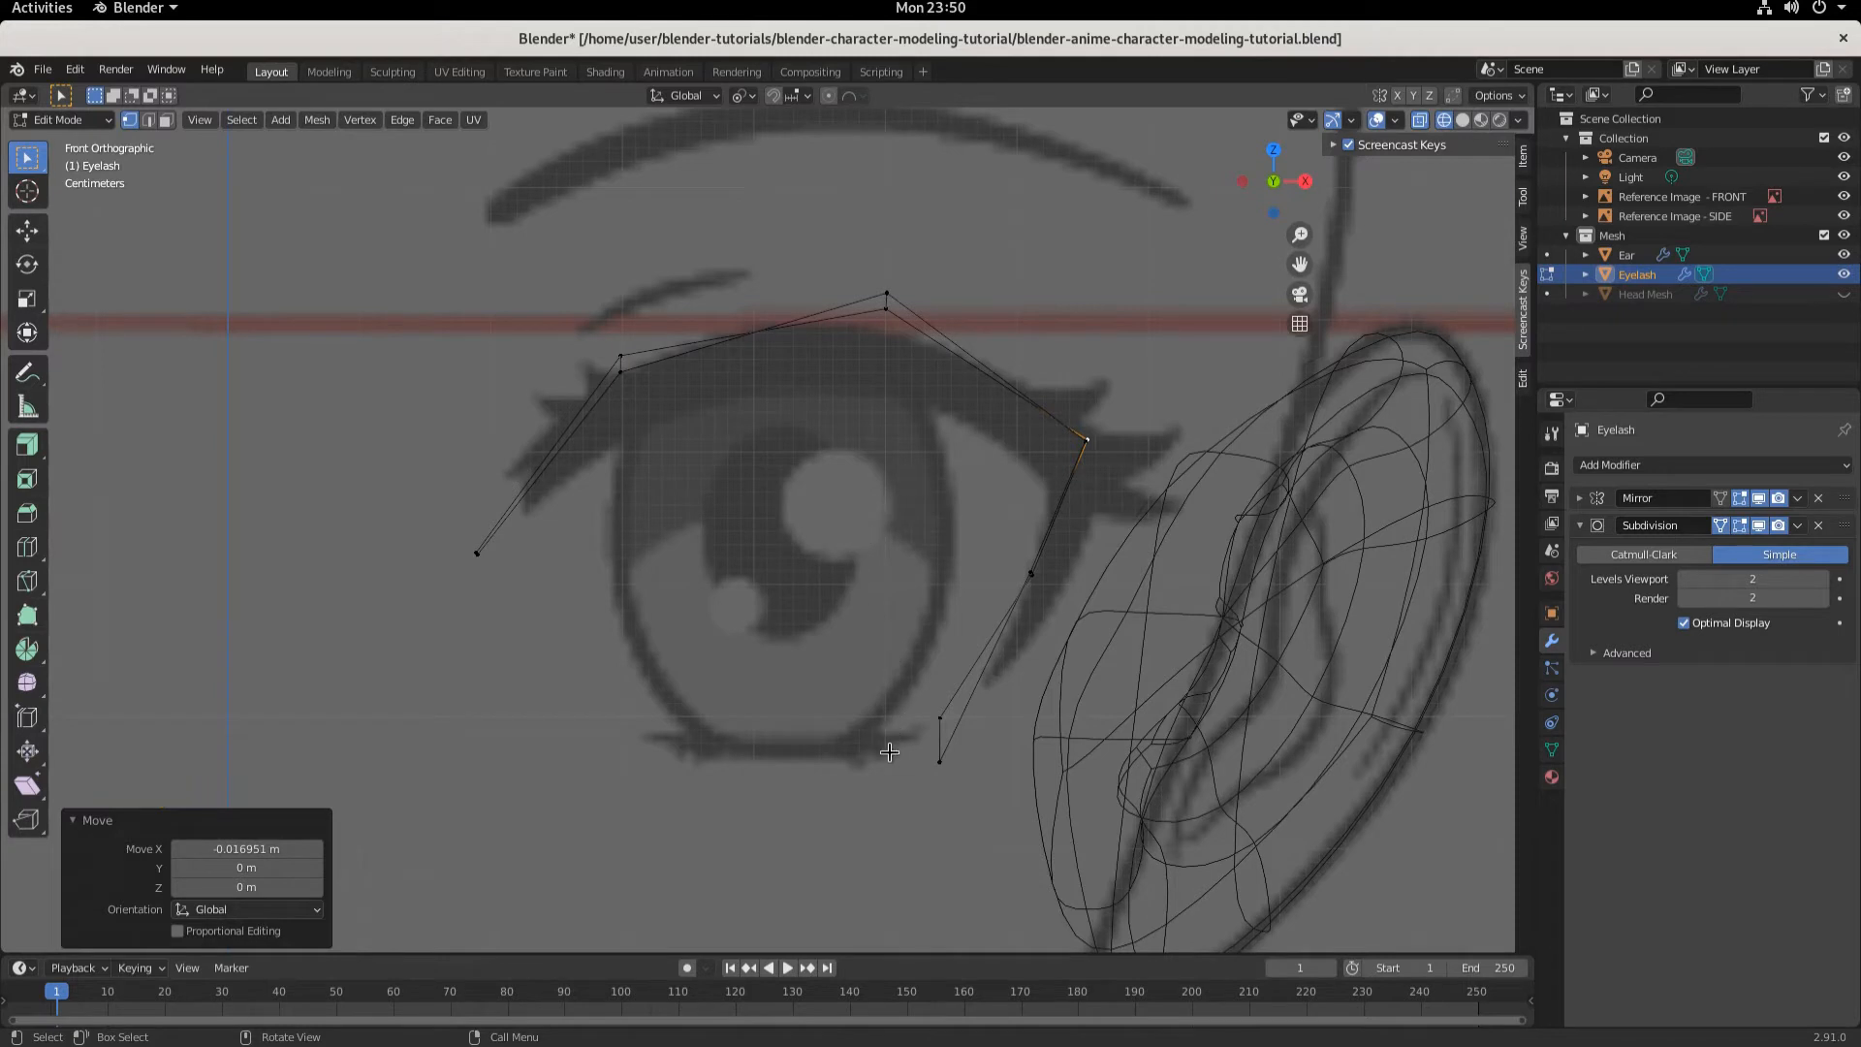
left_click(939, 719)
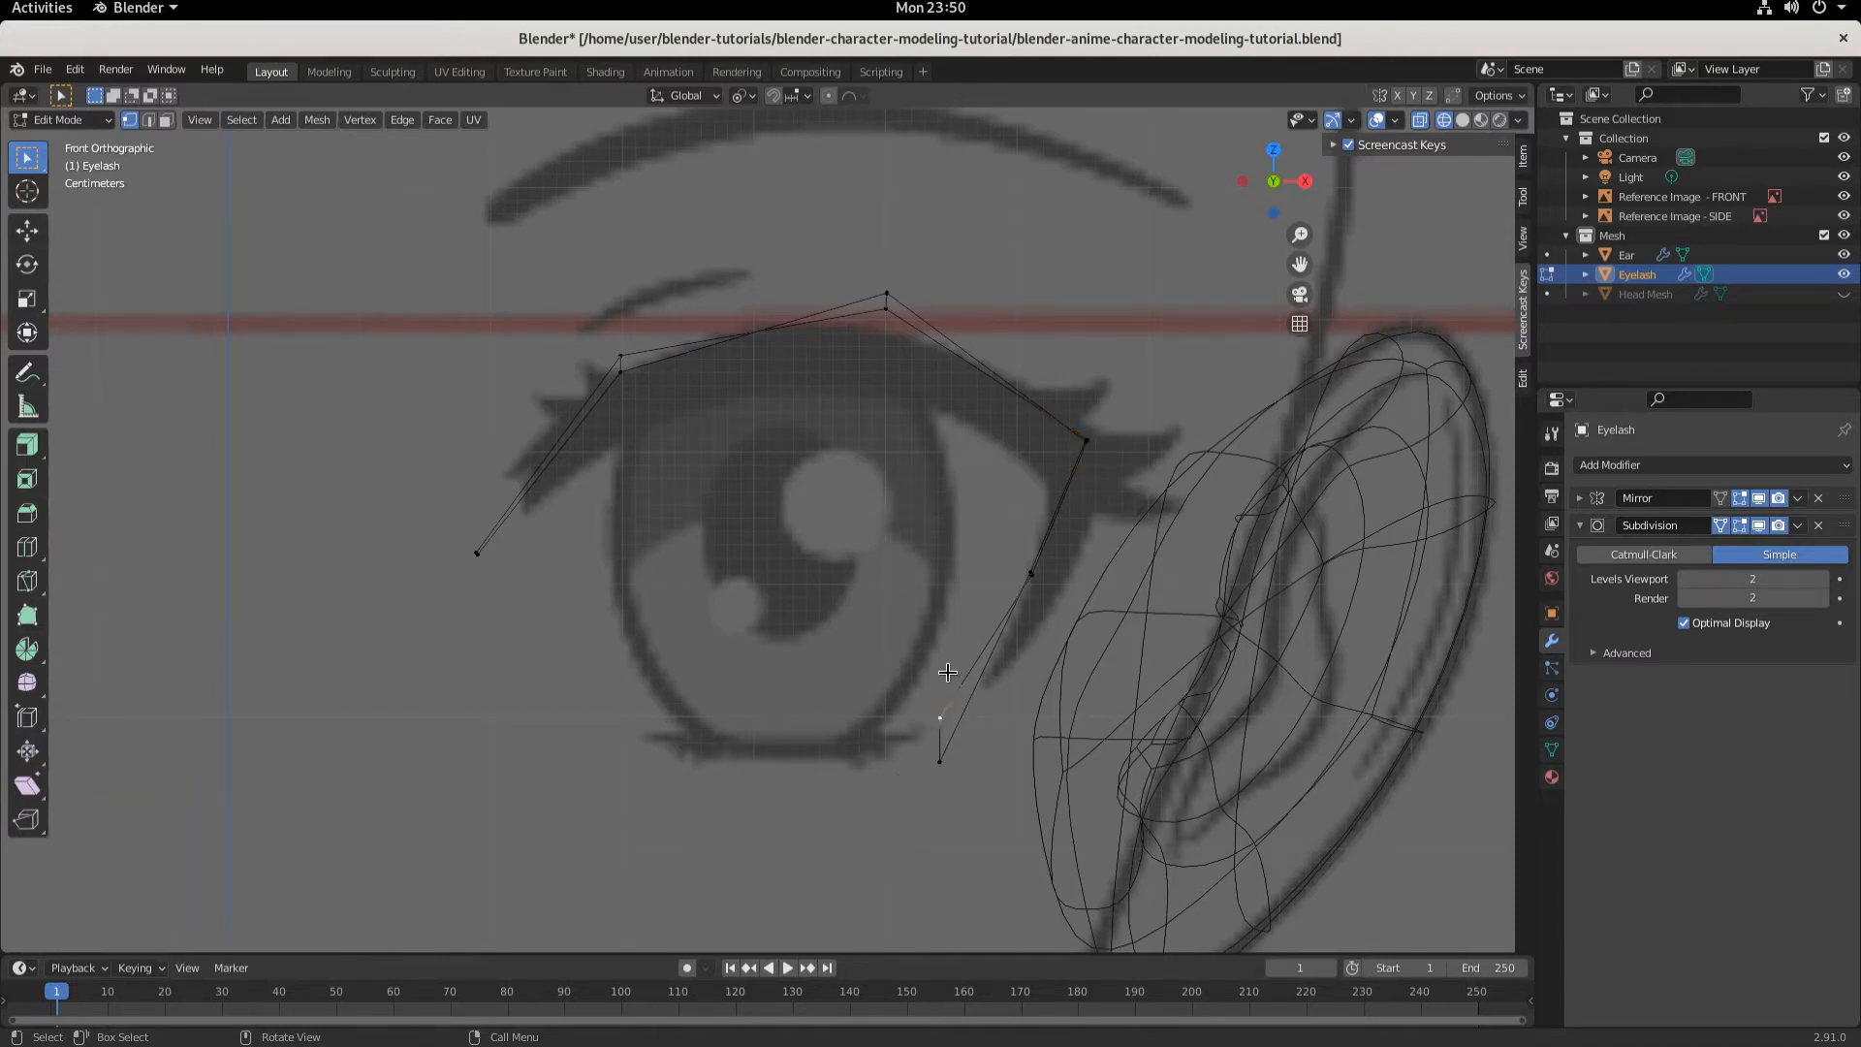
key("g")
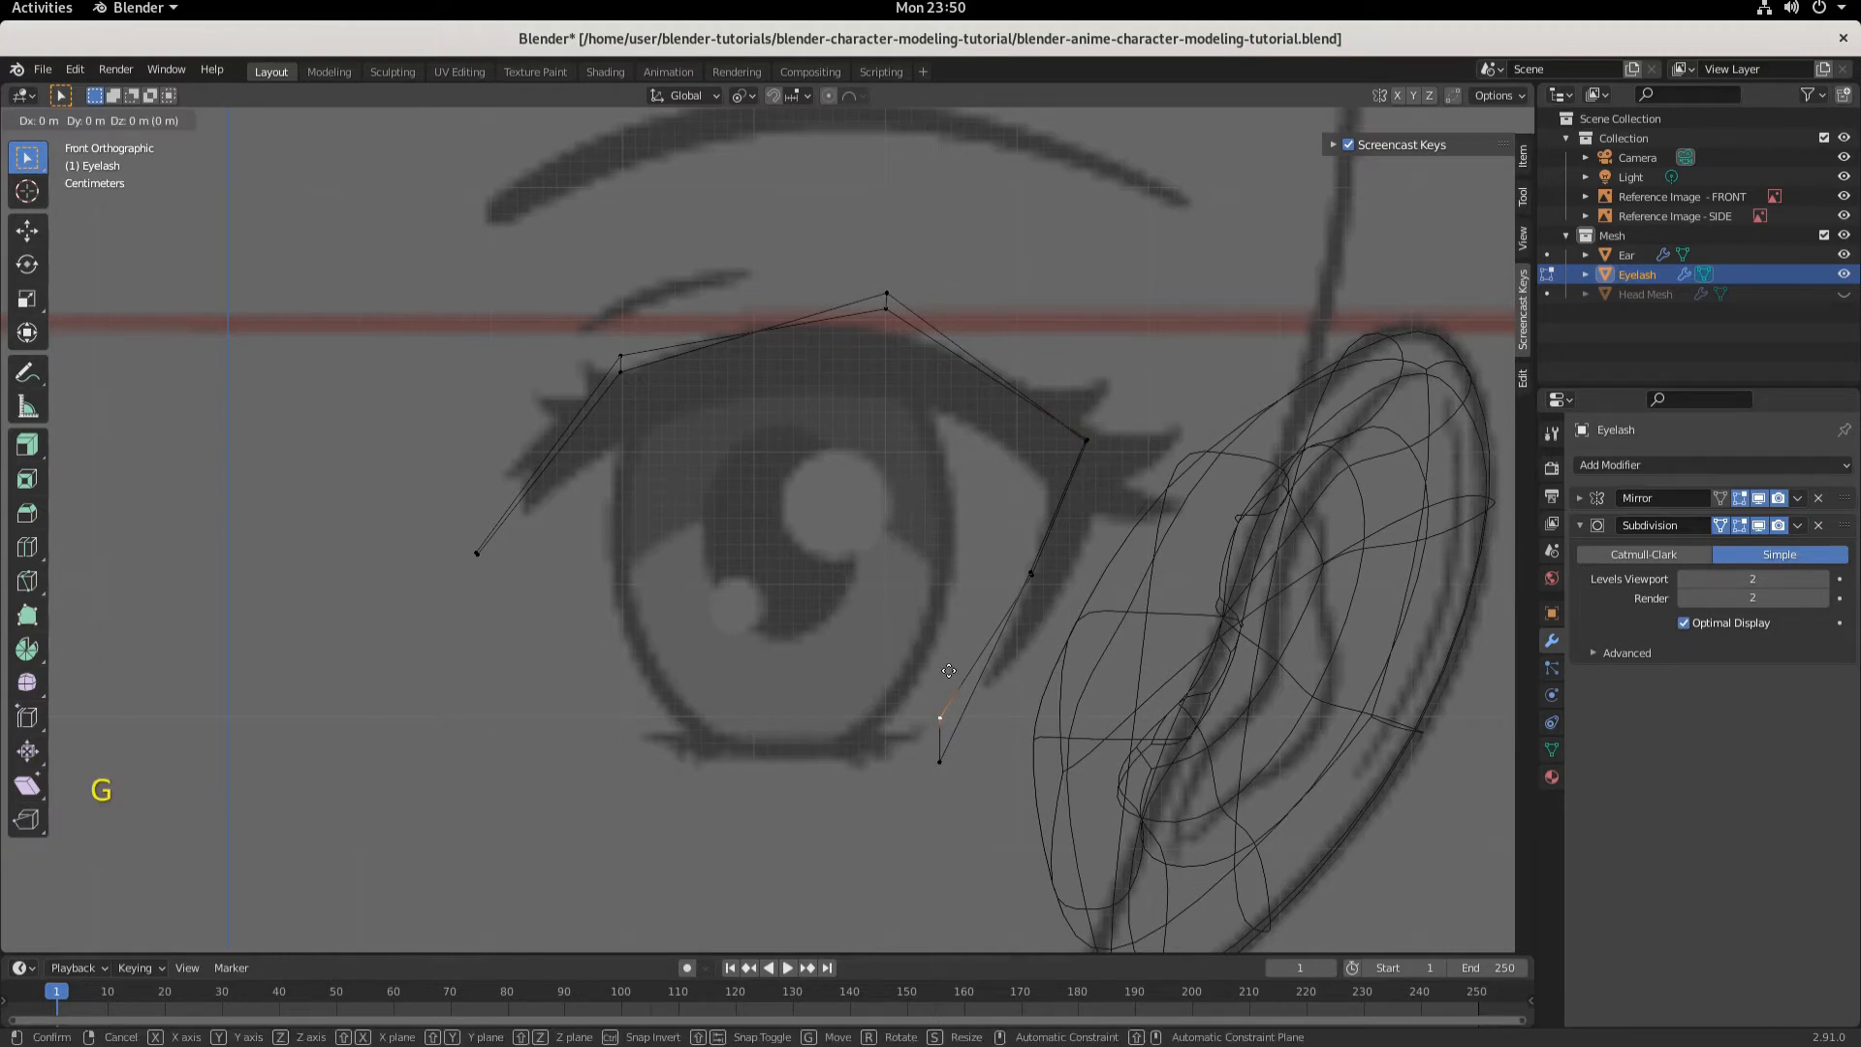
key("z")
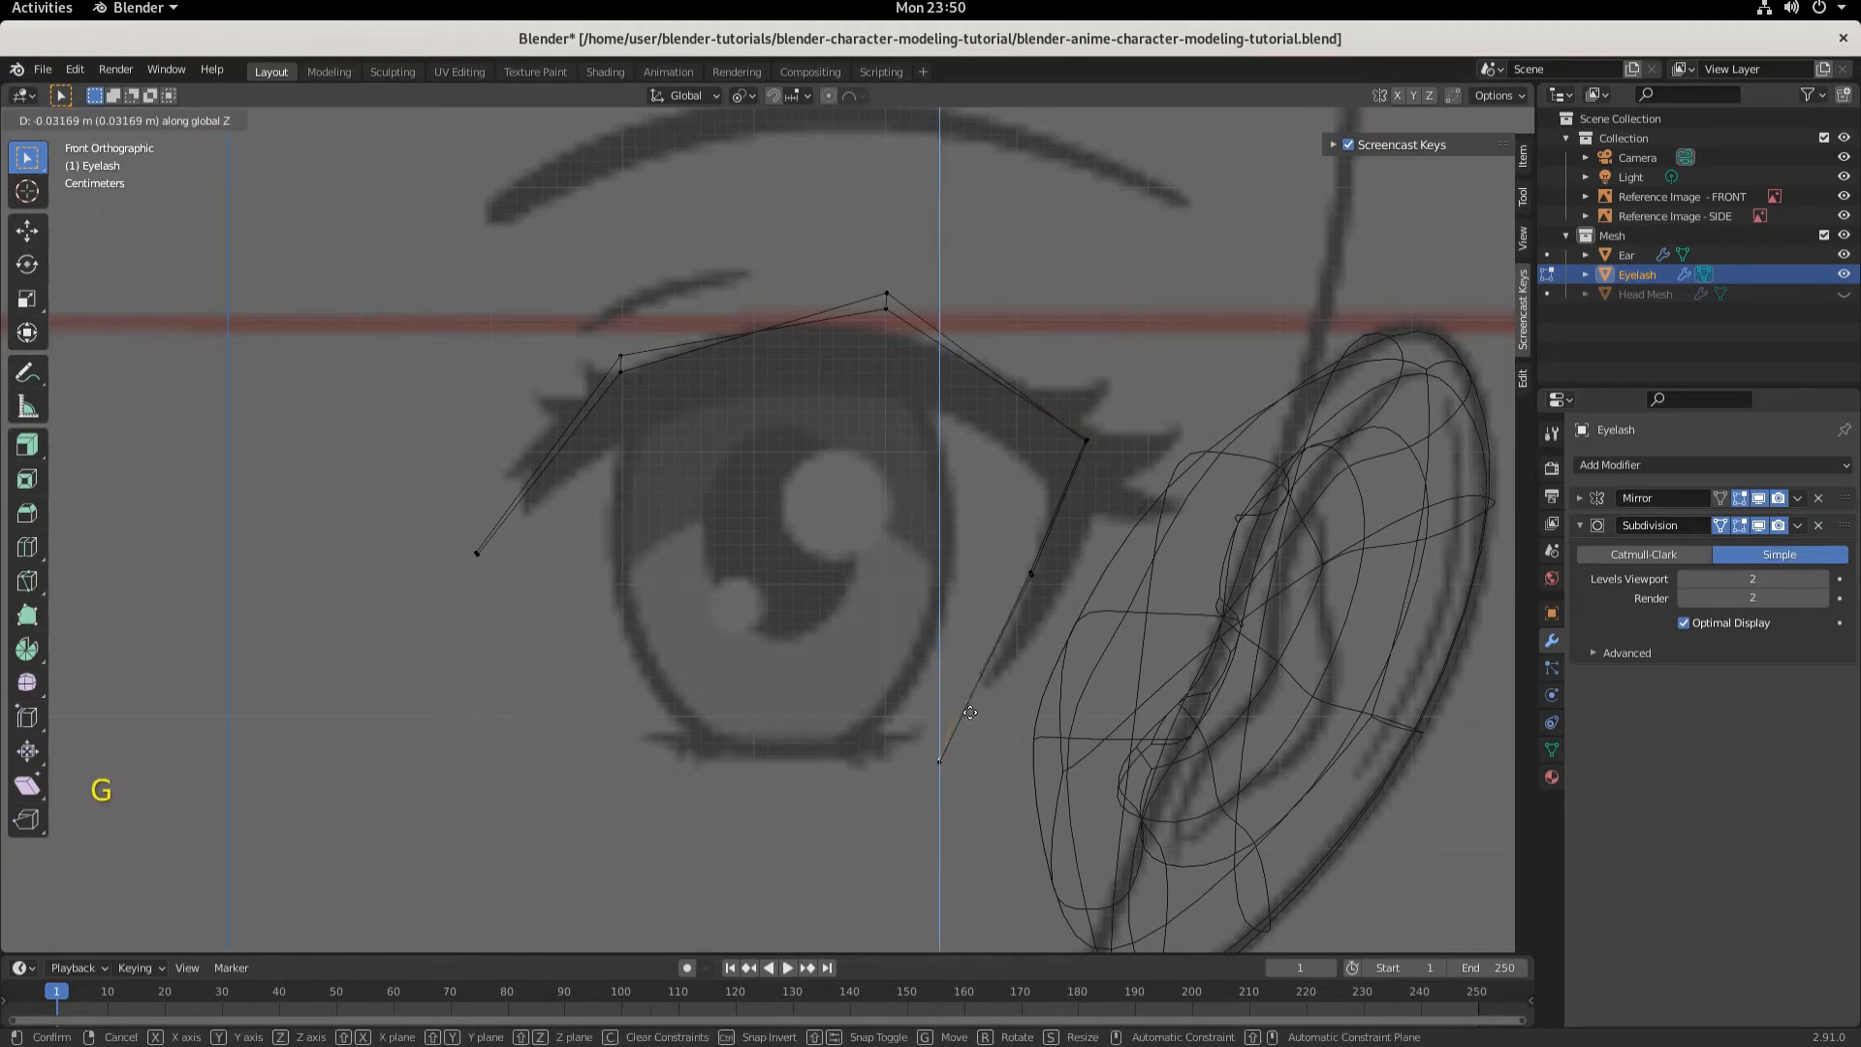
left_click(968, 711)
- Lower the eyelash's outer side vertex about 0.003 m along Z
middle_click_drag(976, 841, 1092, 846)
key("KP_1")
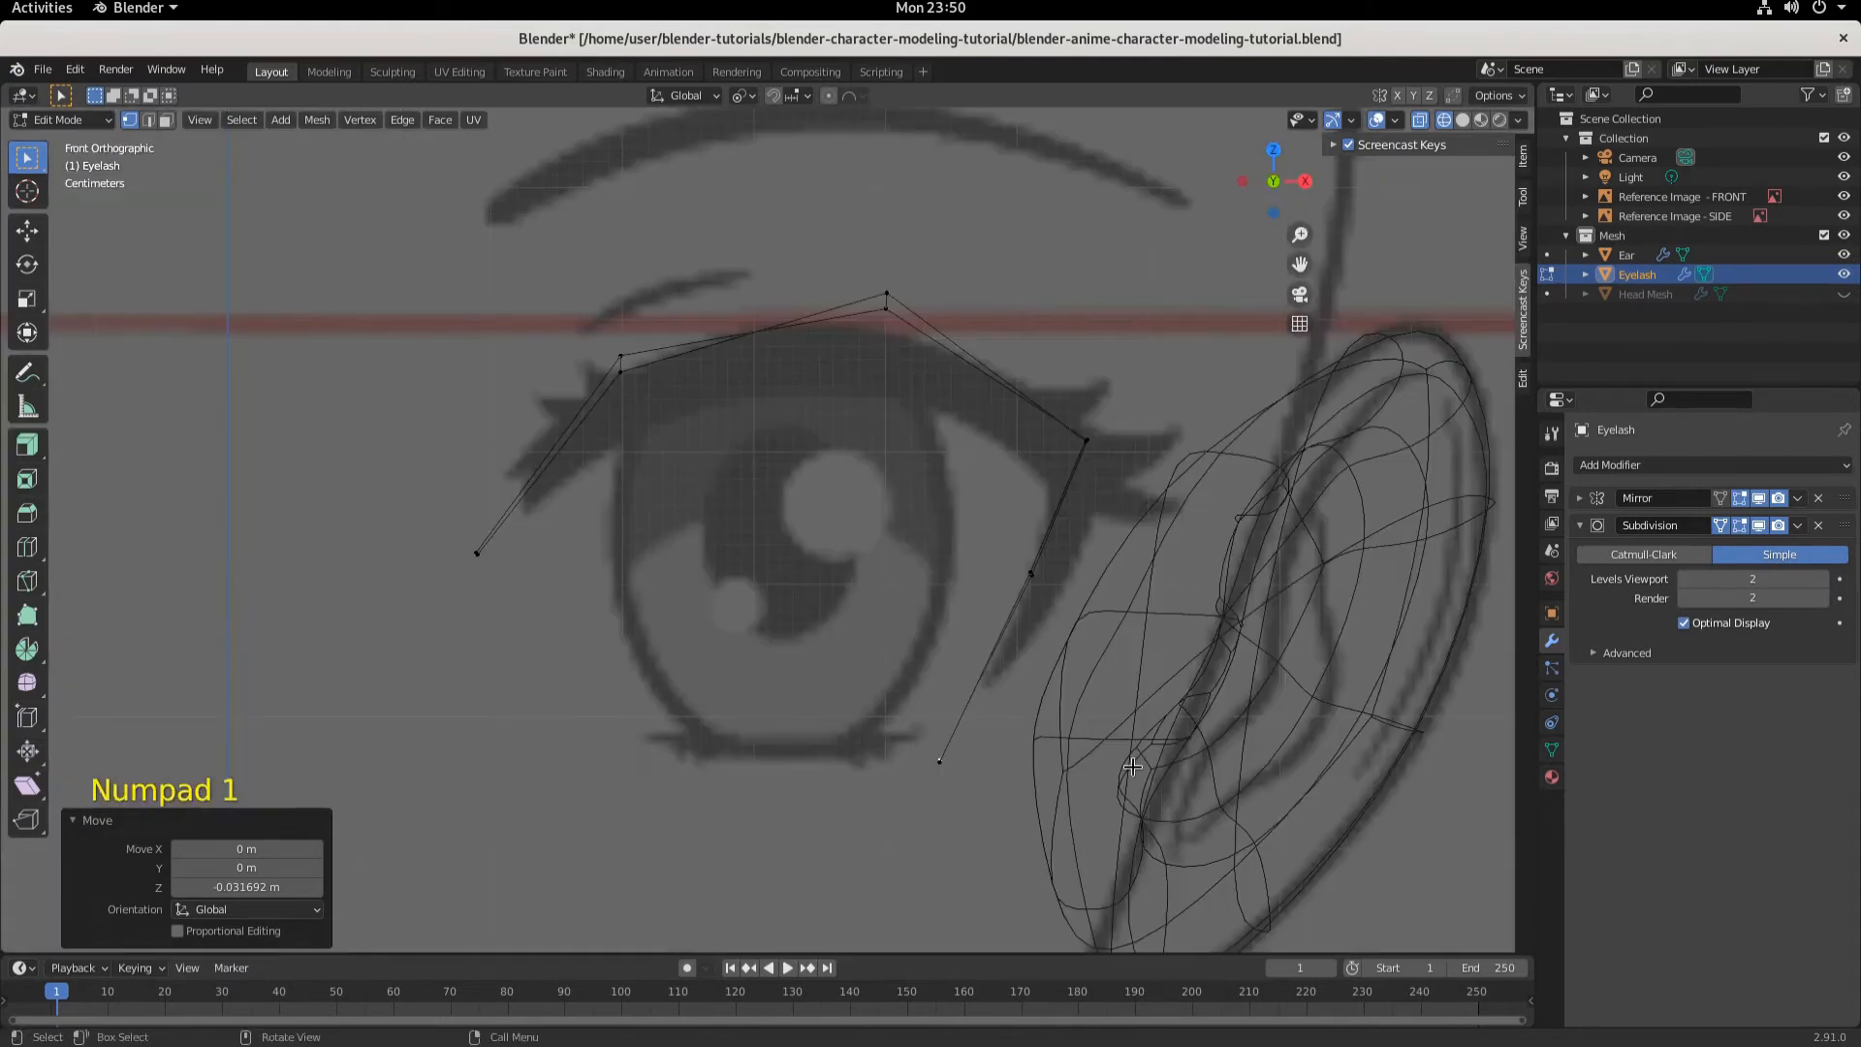
middle_click_drag(1079, 623, 1092, 631)
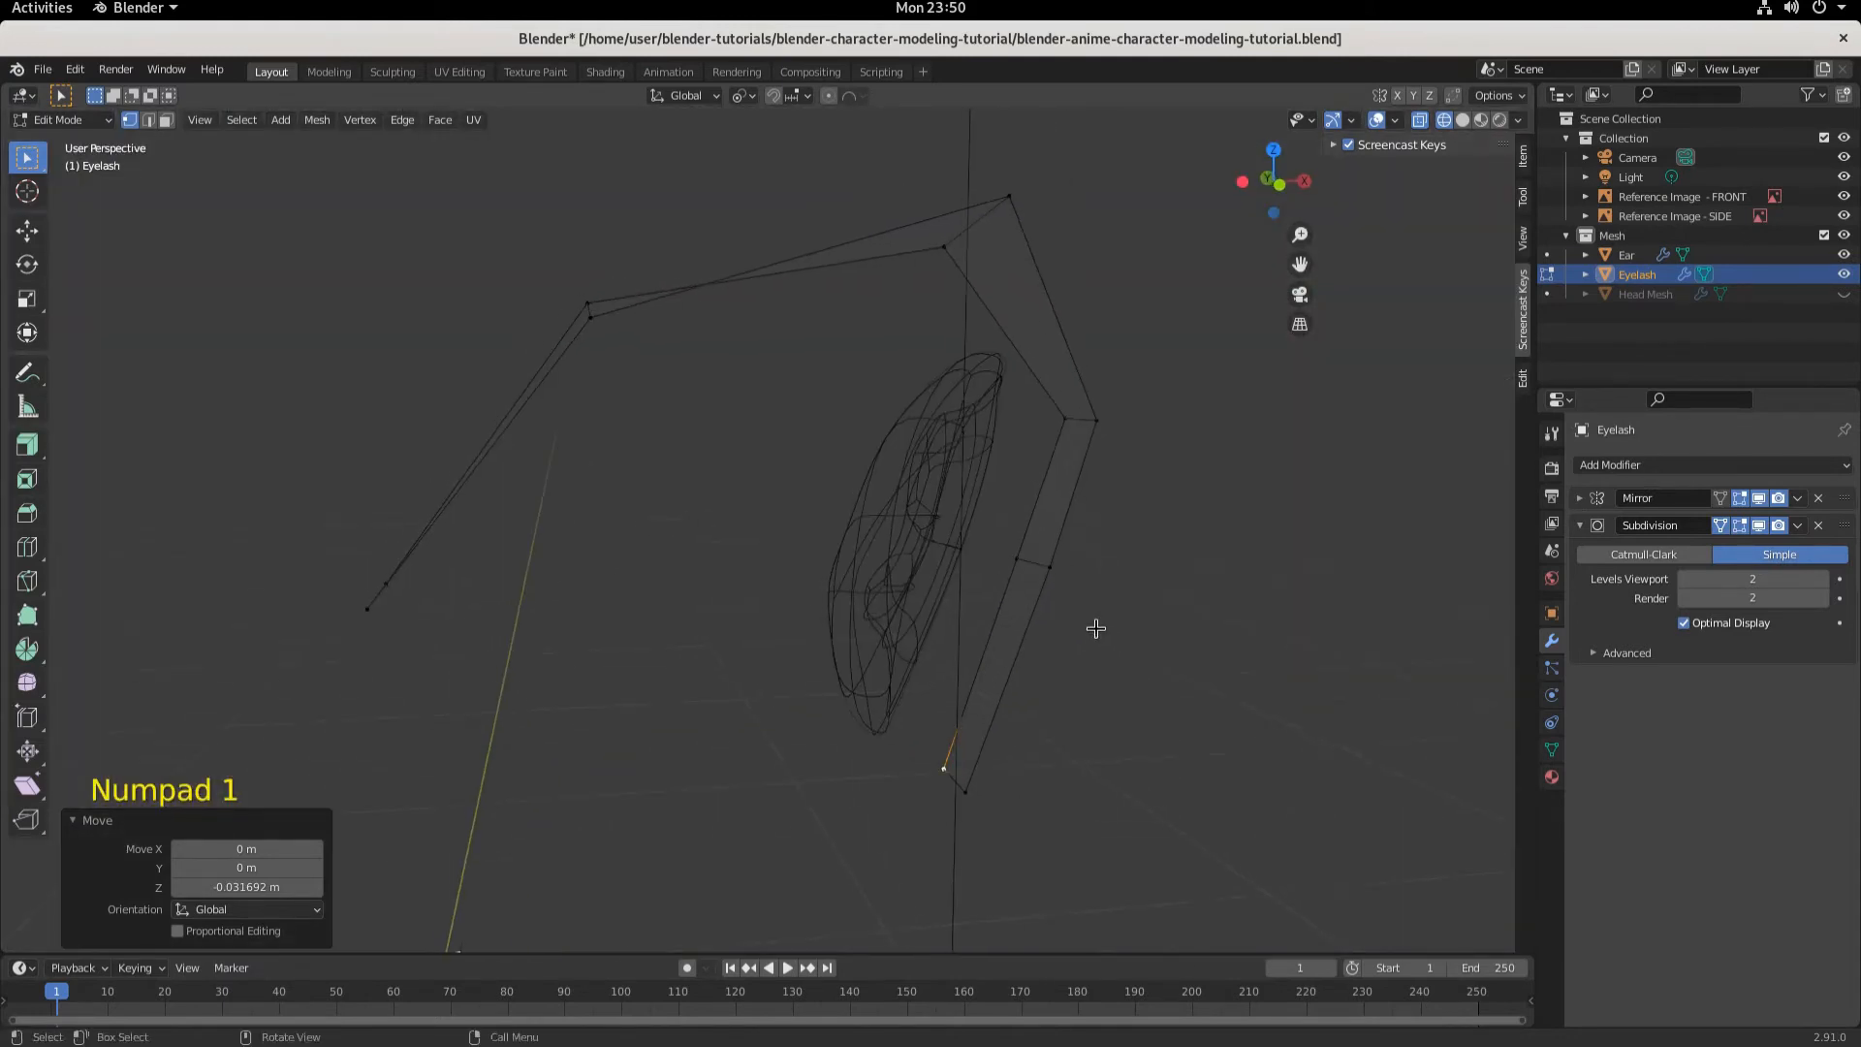
left_click(1067, 564)
key("KP_1")
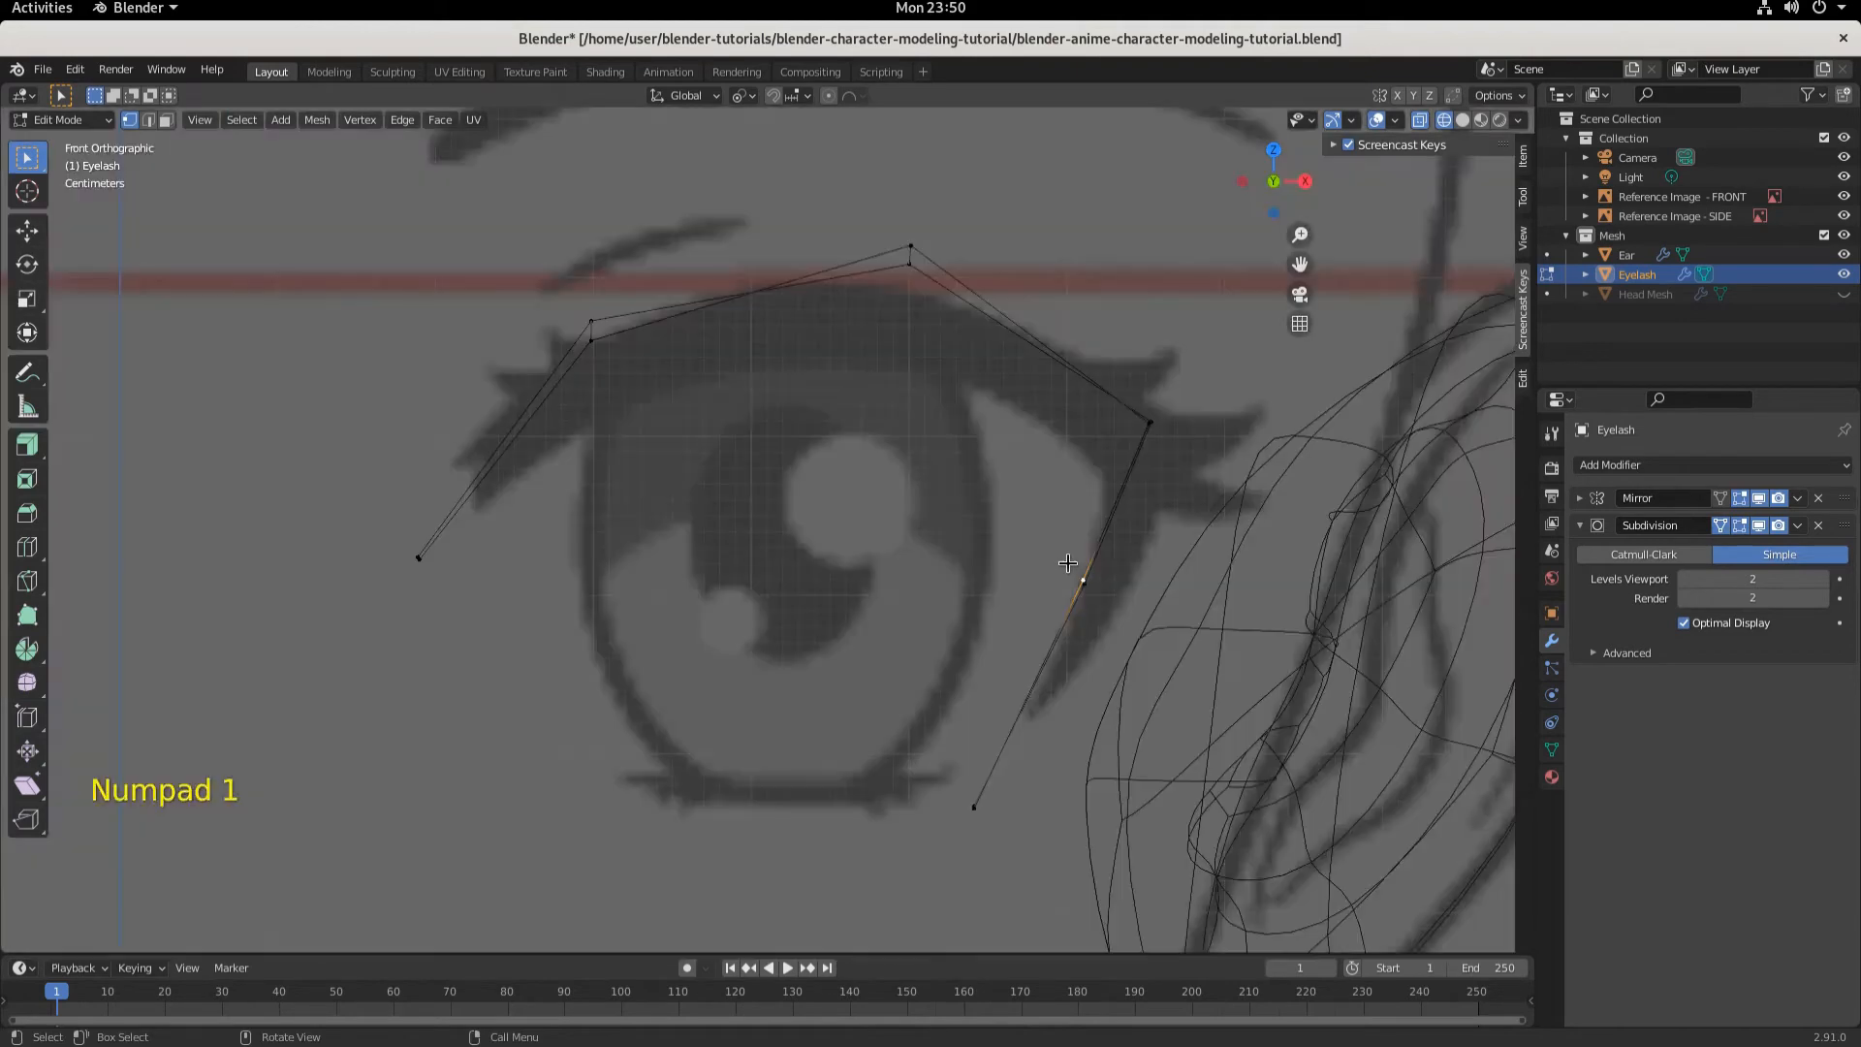
key("g")
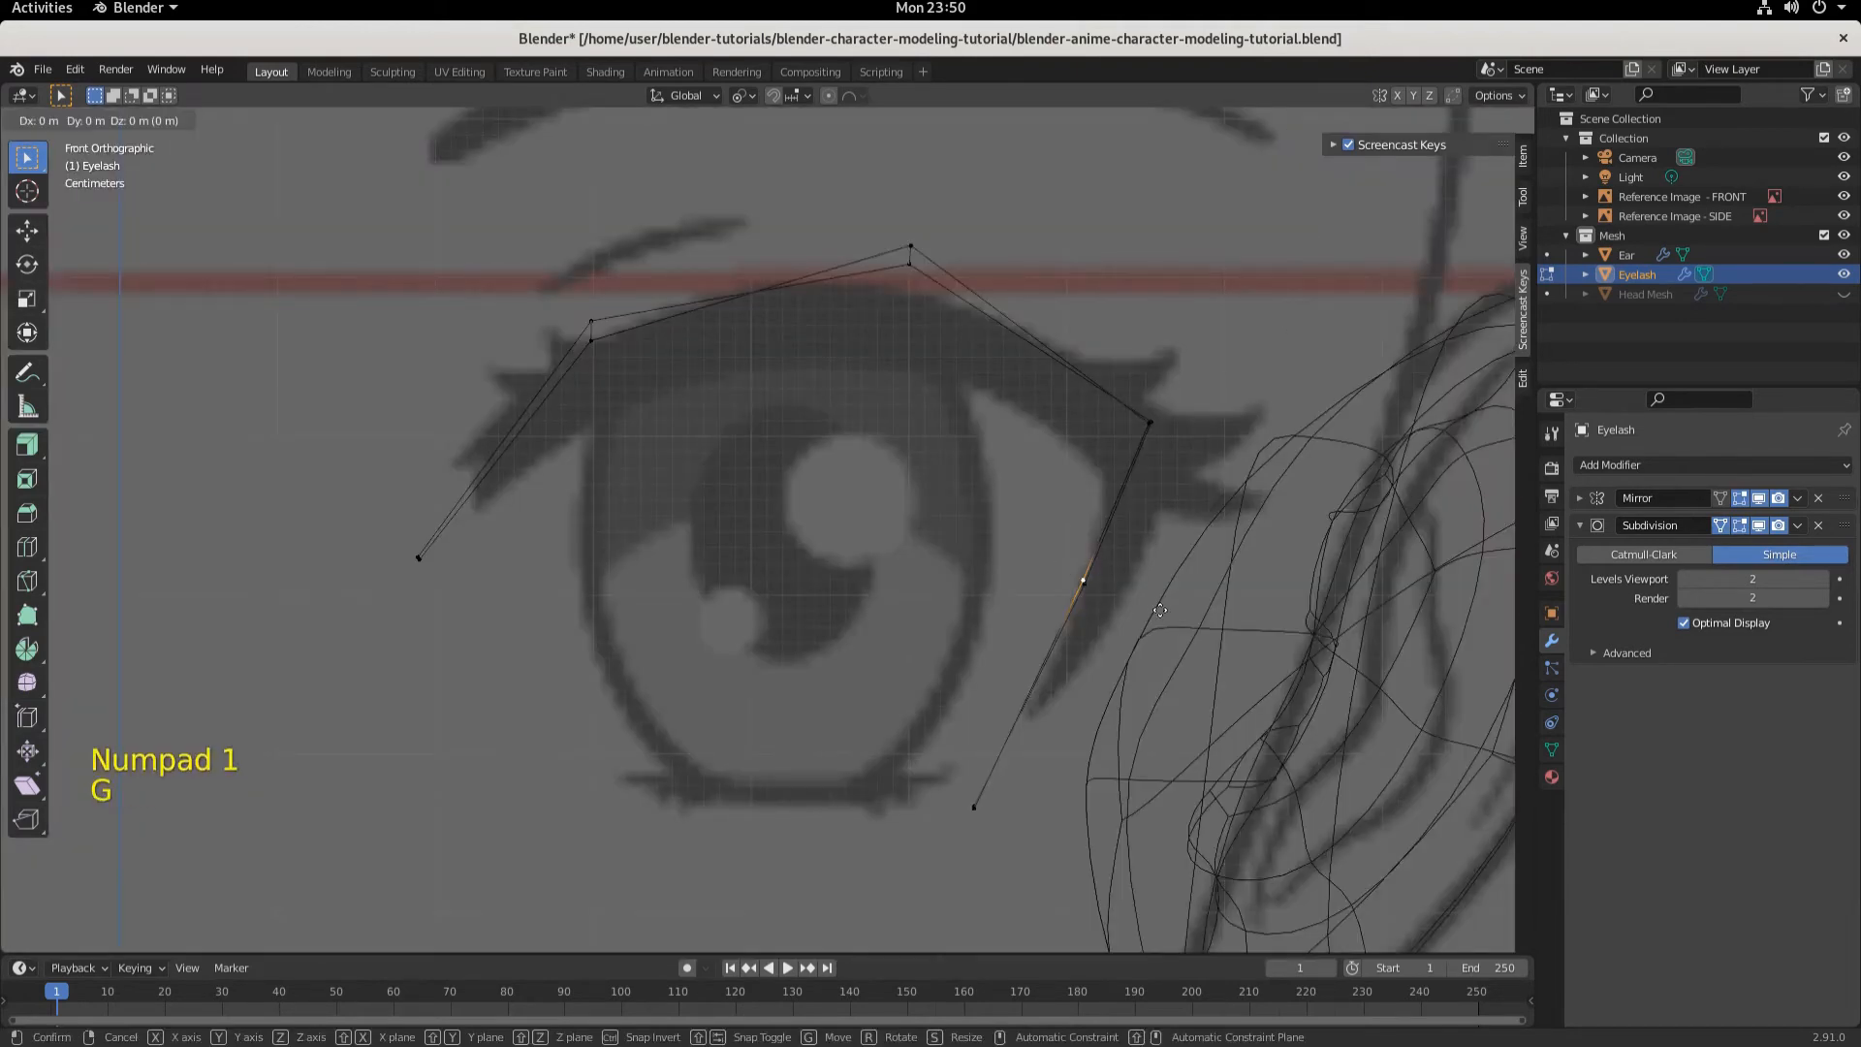
left_click(1168, 614)
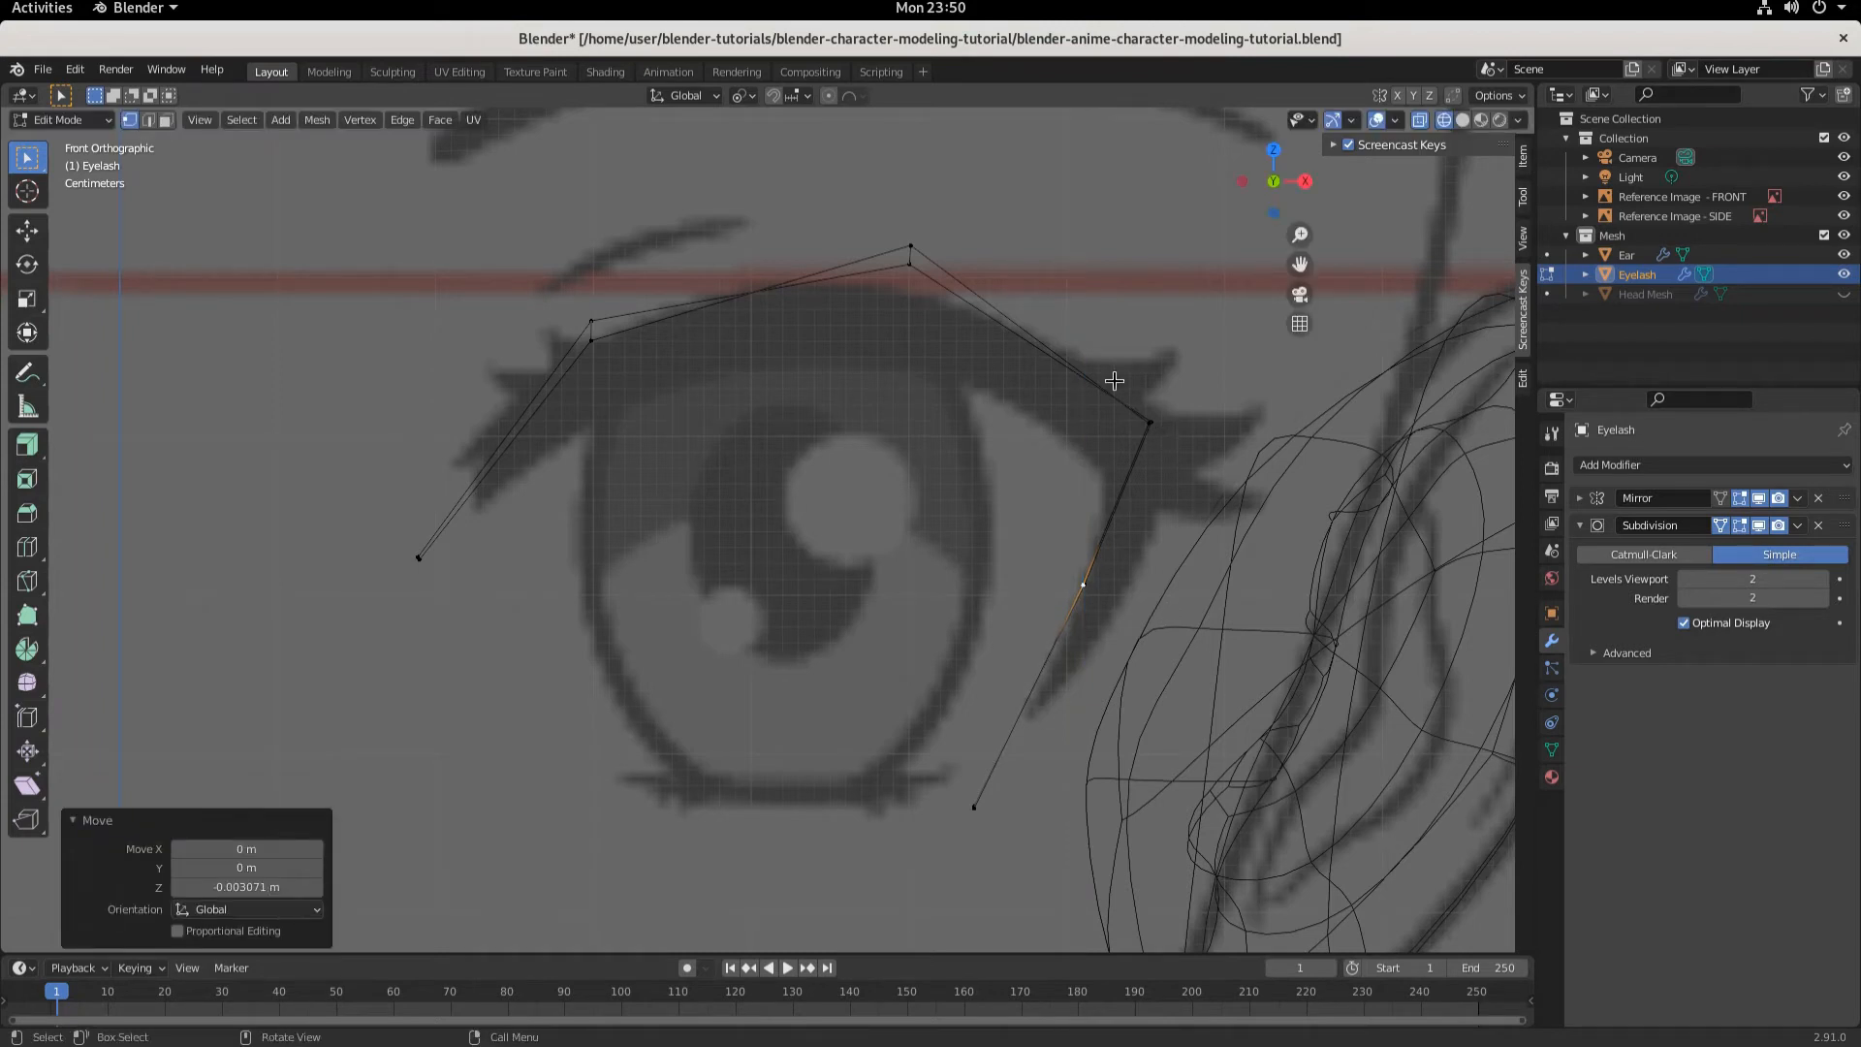
- Lower the eyelash's top vertex about 0.008 m along Z to sit on the reference lash line
left_click(908, 239)
key("g")
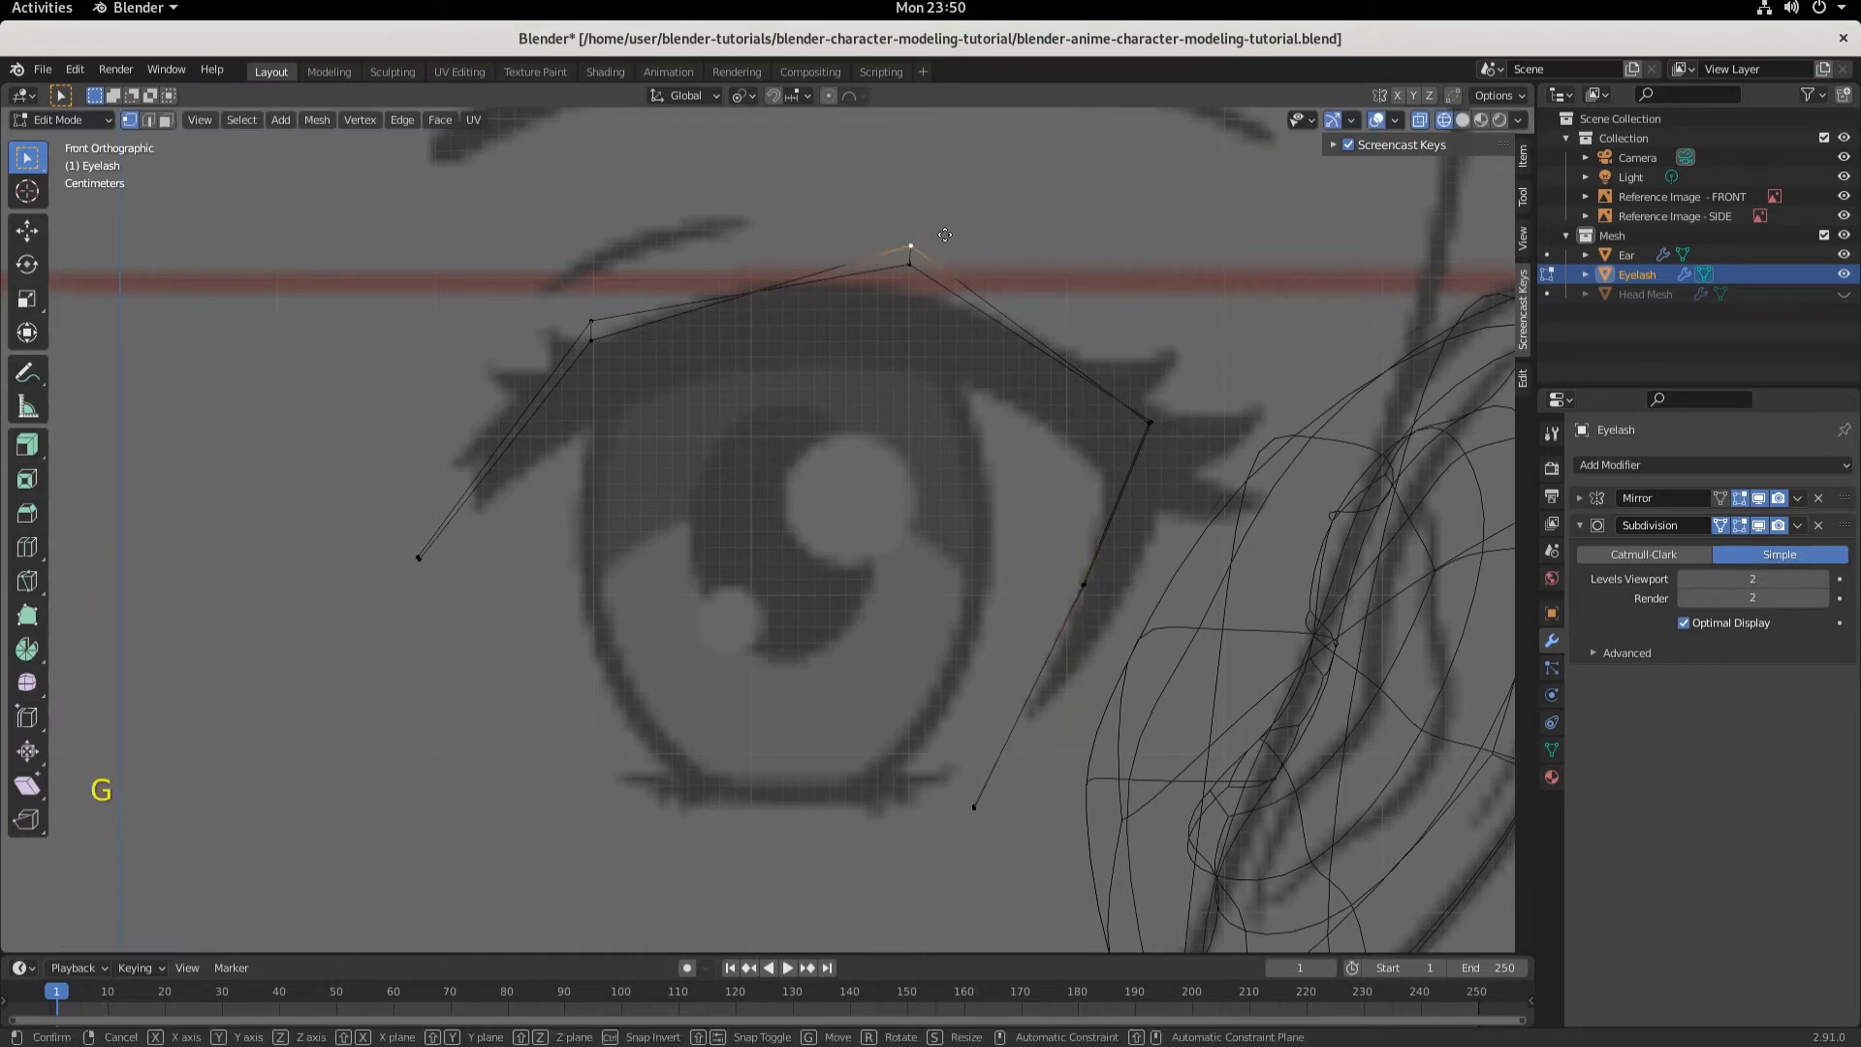
key("z")
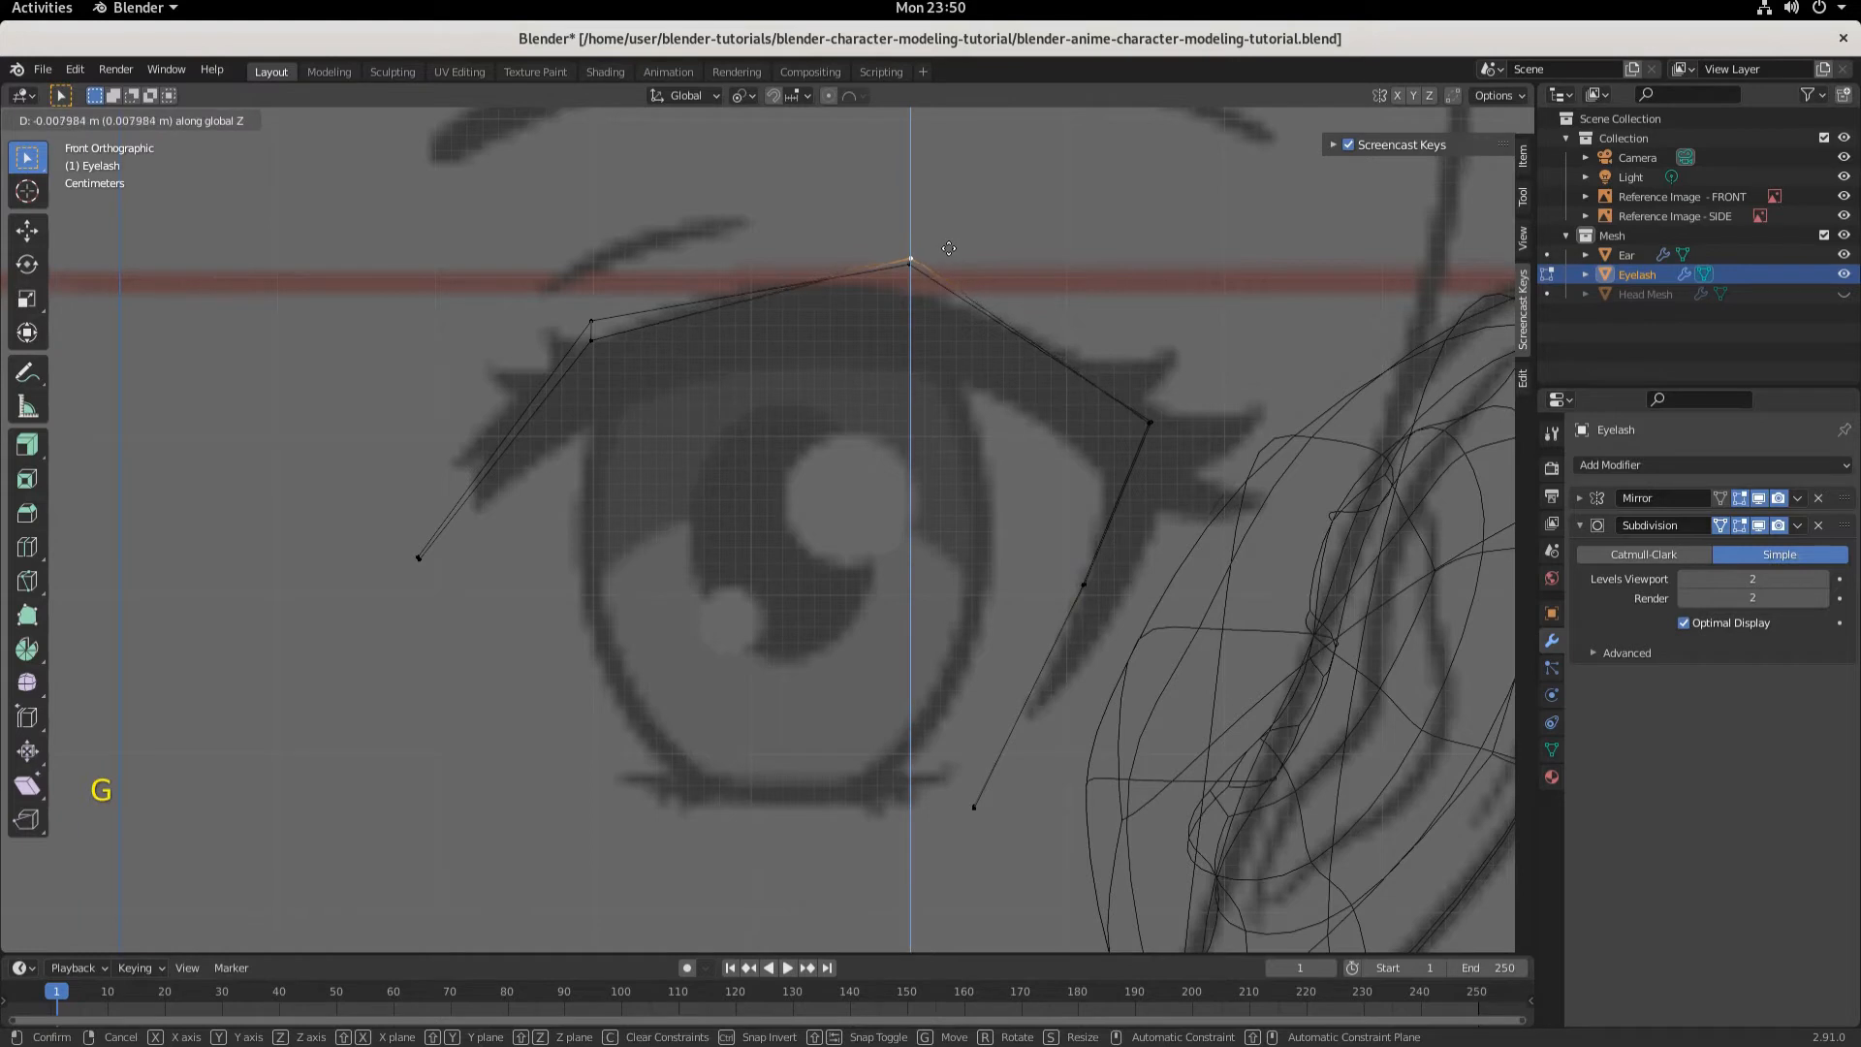
left_click(950, 252)
- Raise the eyelash's inner upper vertex about 0.011 m along Z
middle_click_drag(870, 461, 891, 523)
left_click(567, 434)
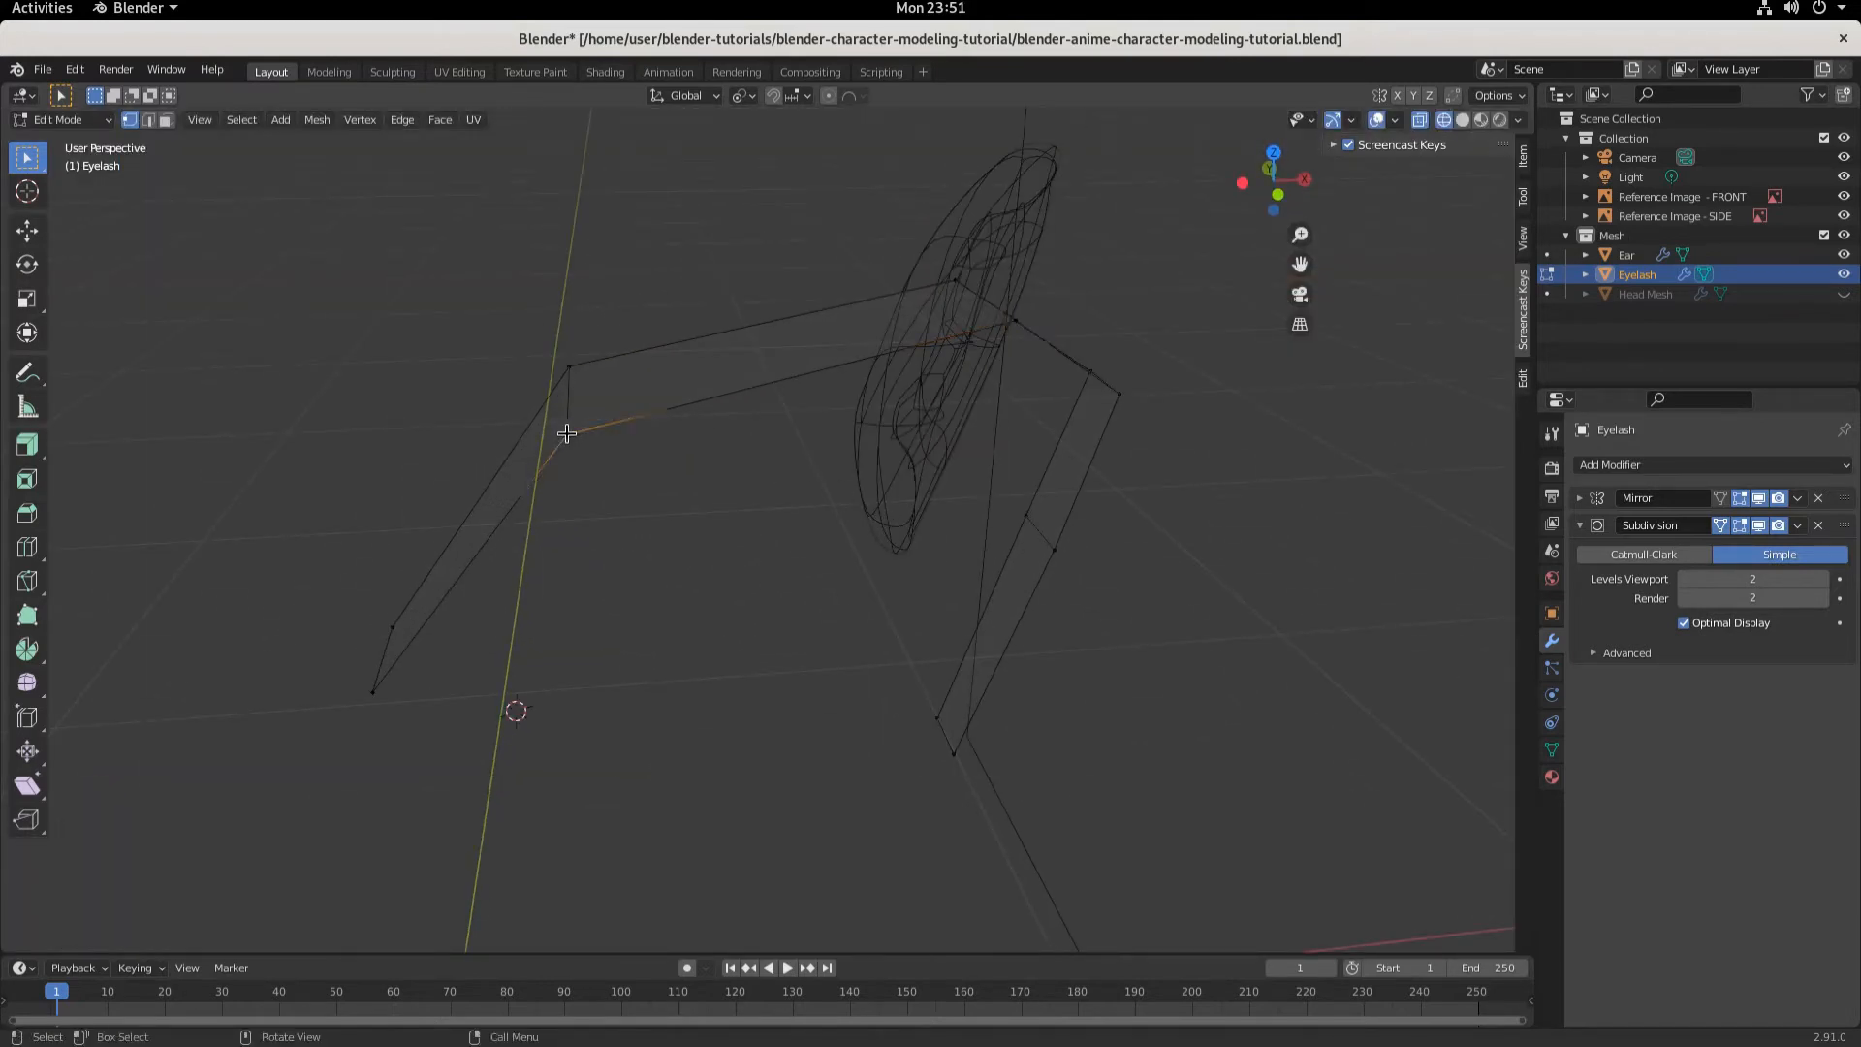
key("KP_1")
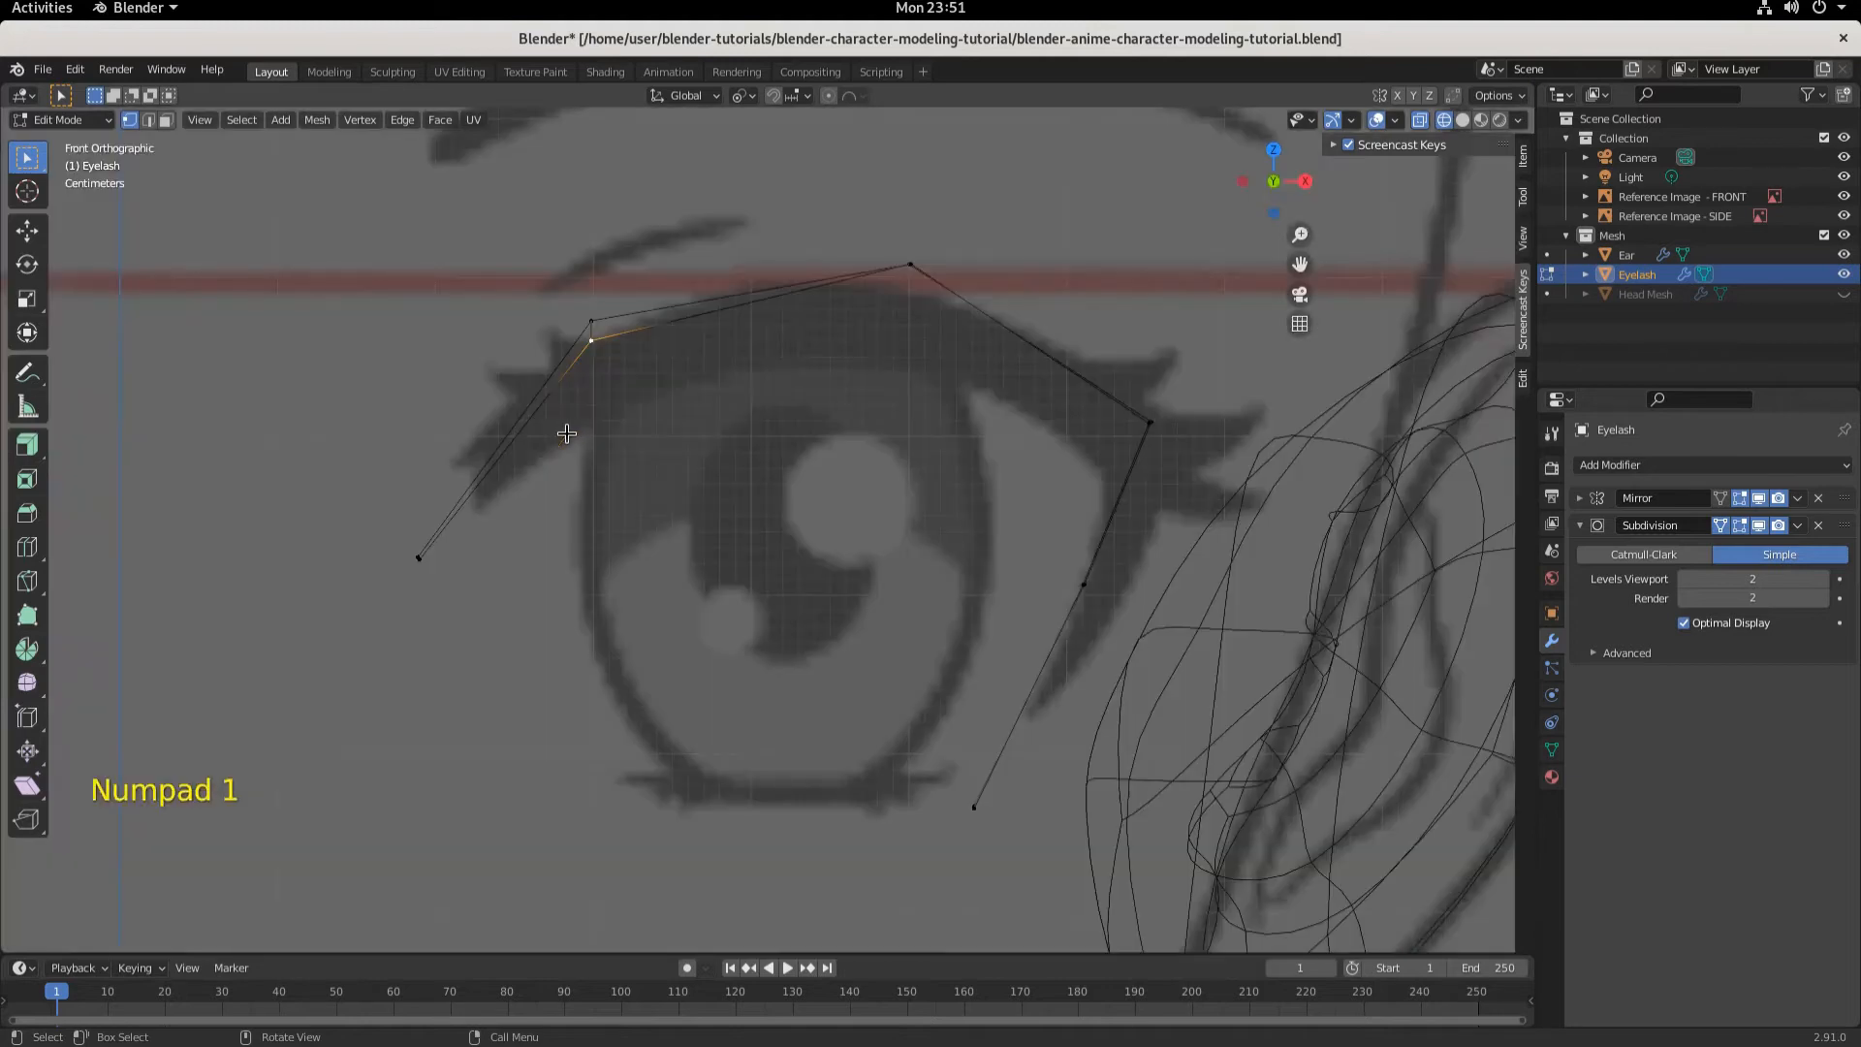
key("g")
key("z")
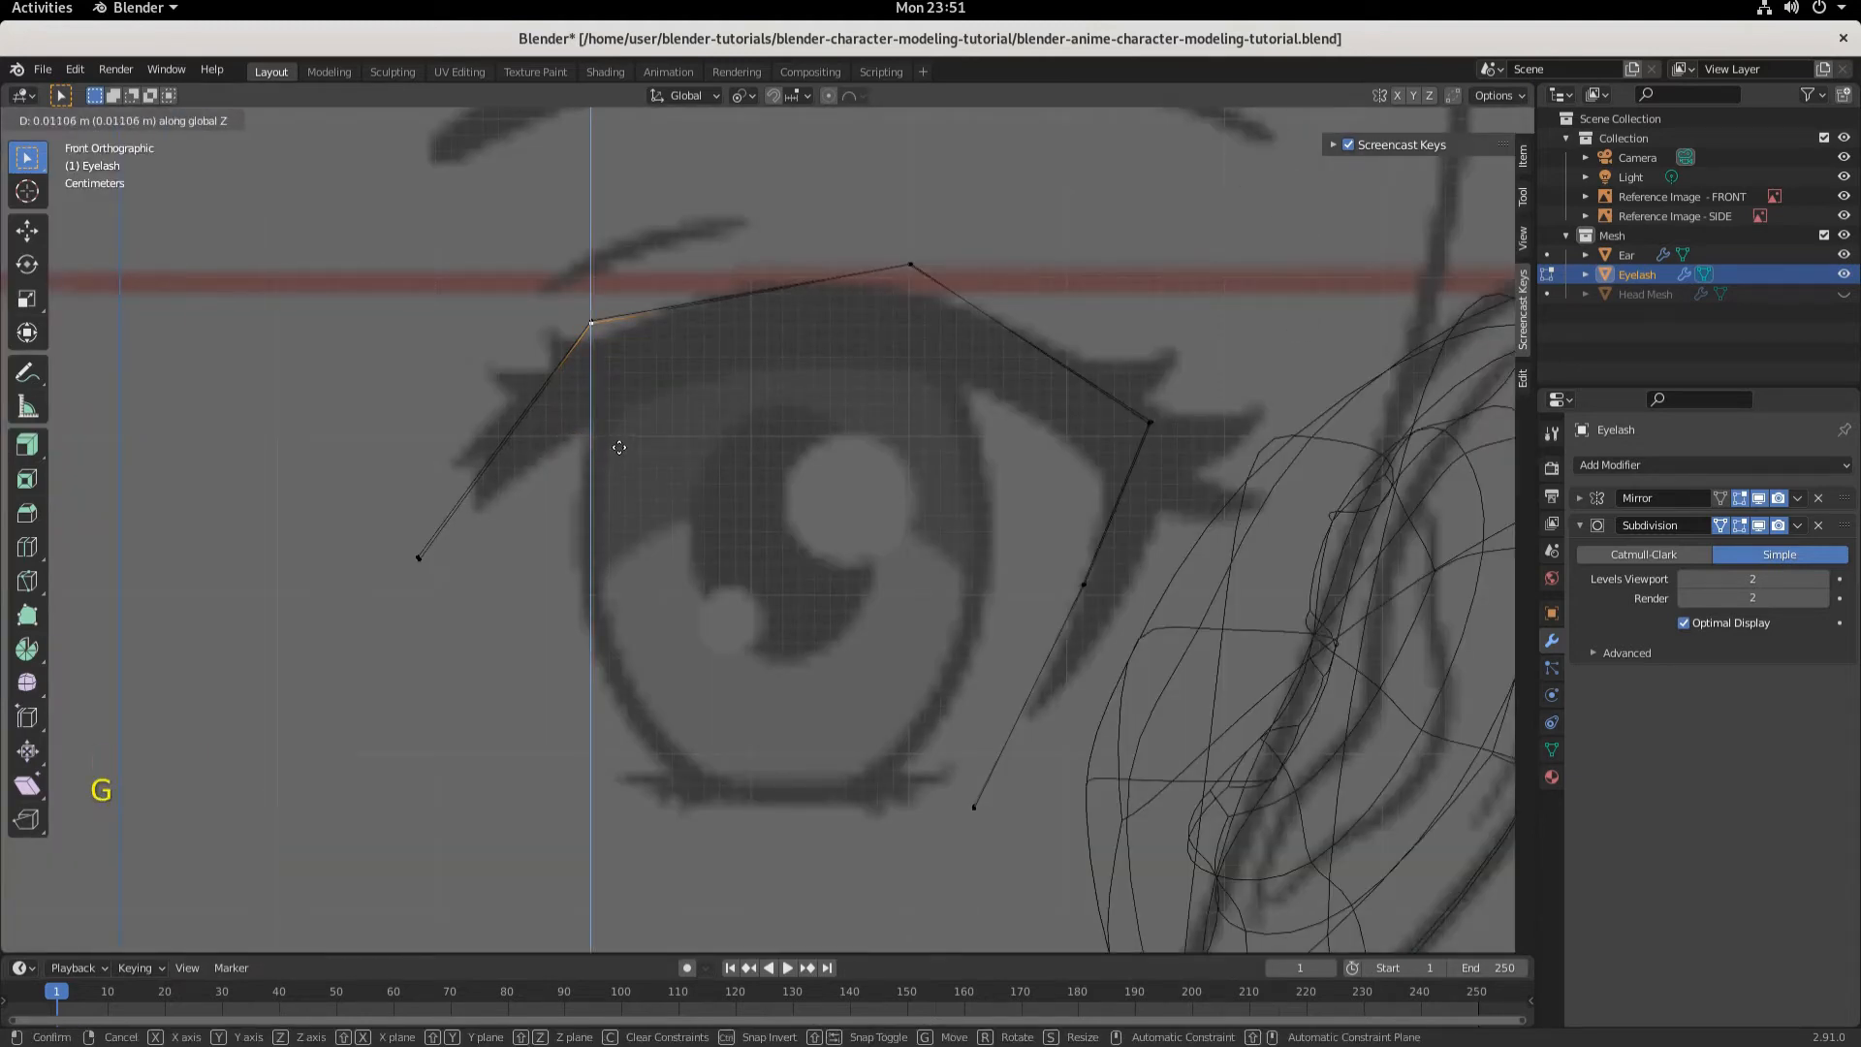
left_click(619, 446)
- Raise the eyelash's inner end vertex about 0.002 m along Z and shift it about 0.001 m along X
left_click(418, 558)
middle_click_drag(499, 635, 557, 669)
key("KP_1")
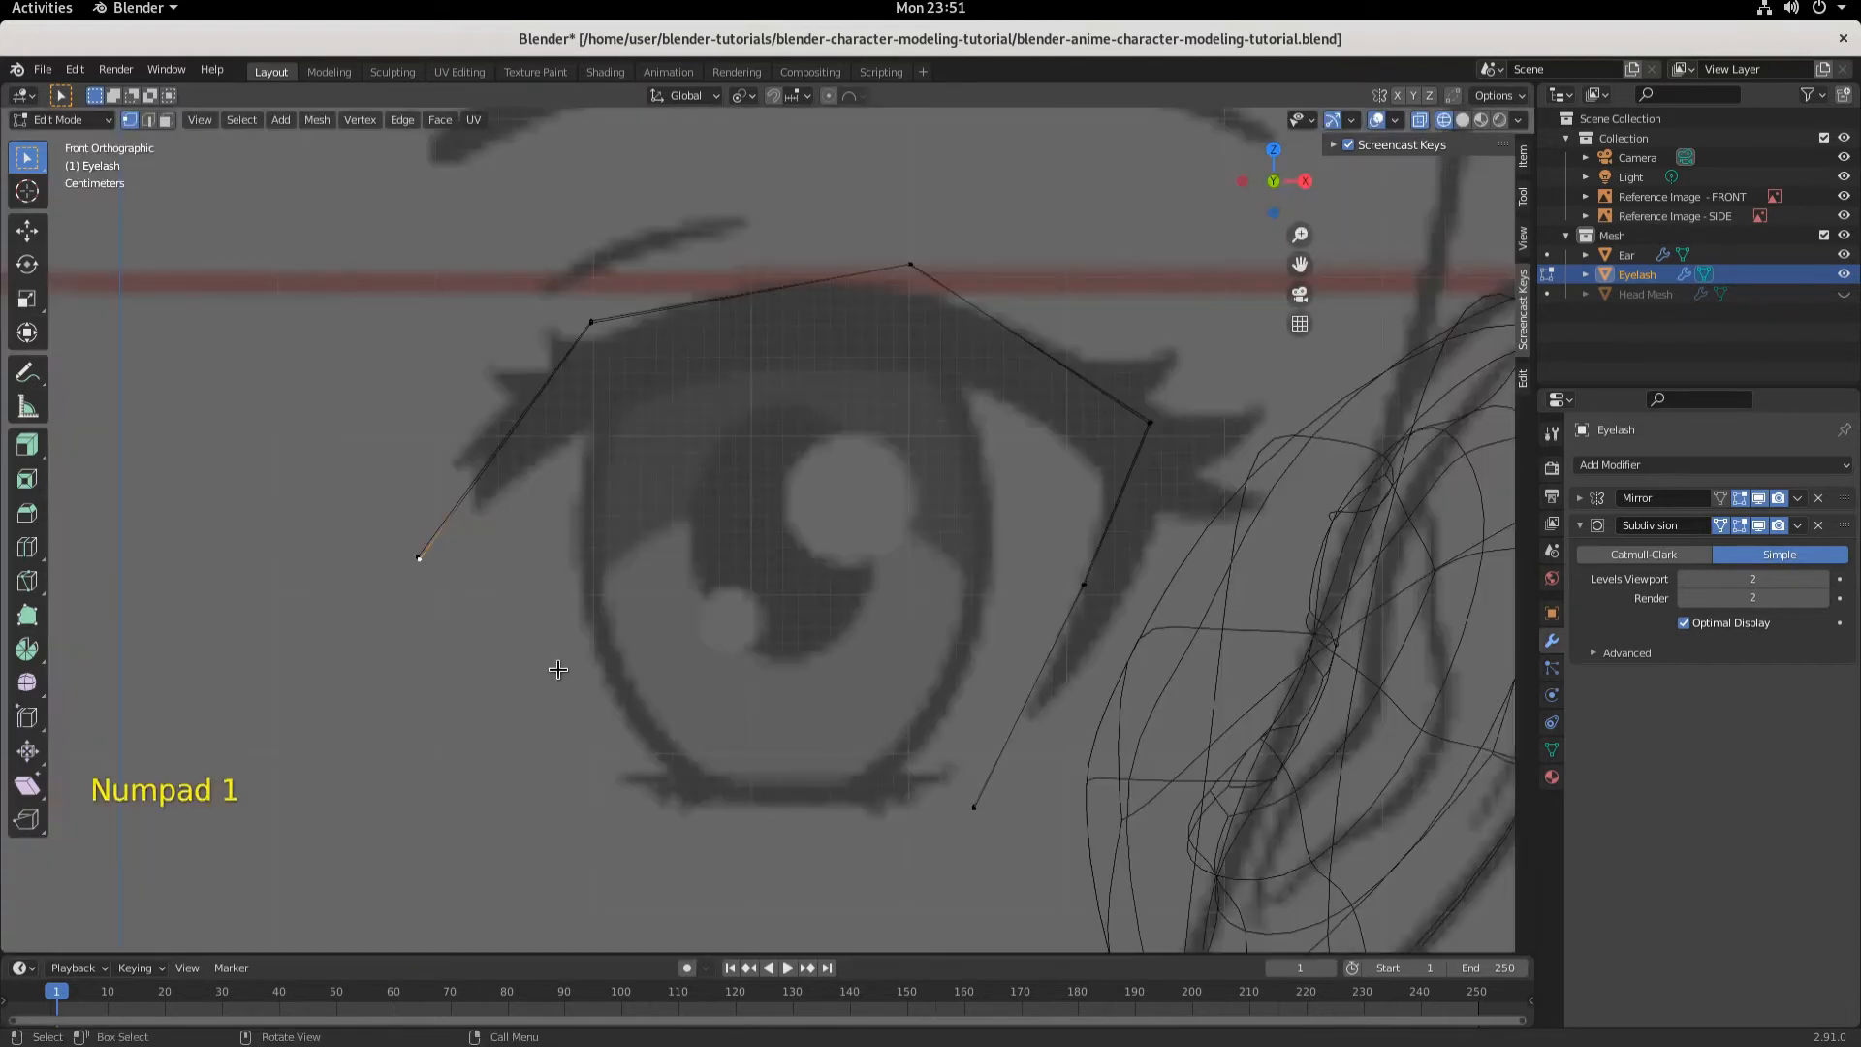
key("g")
key("z")
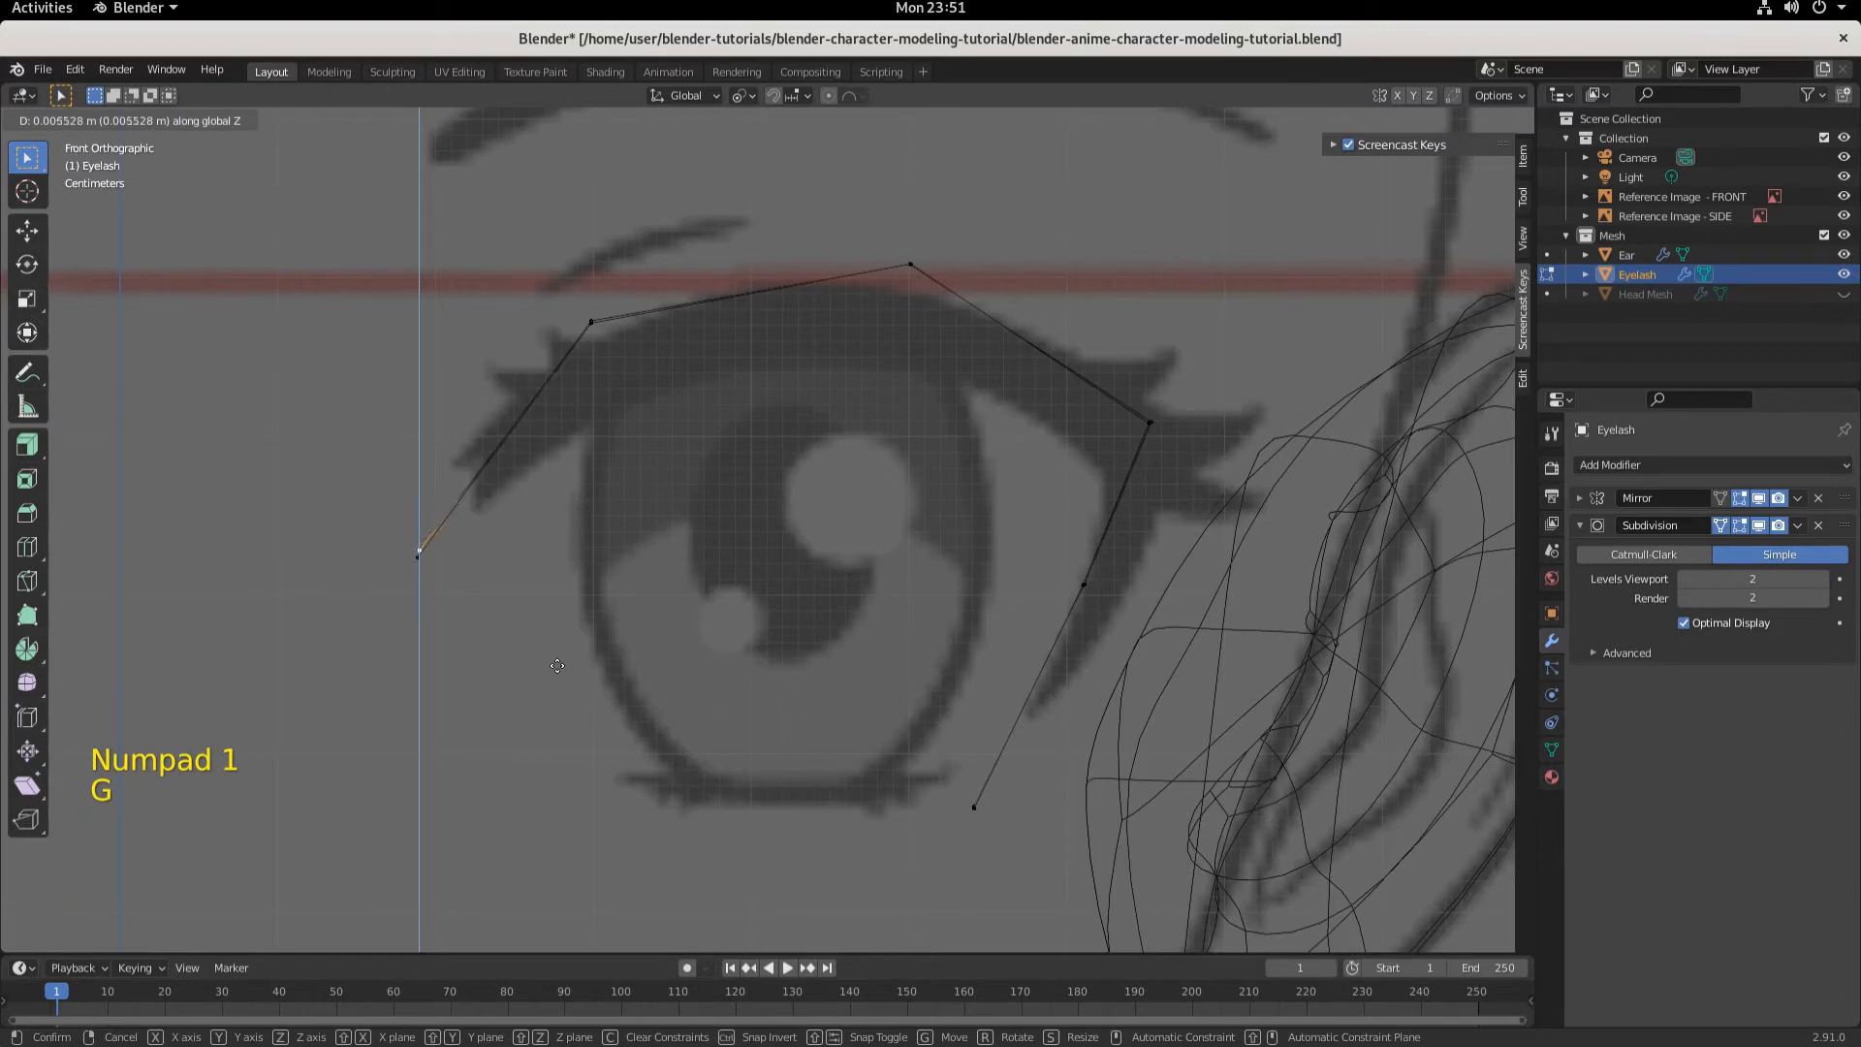
left_click(551, 668)
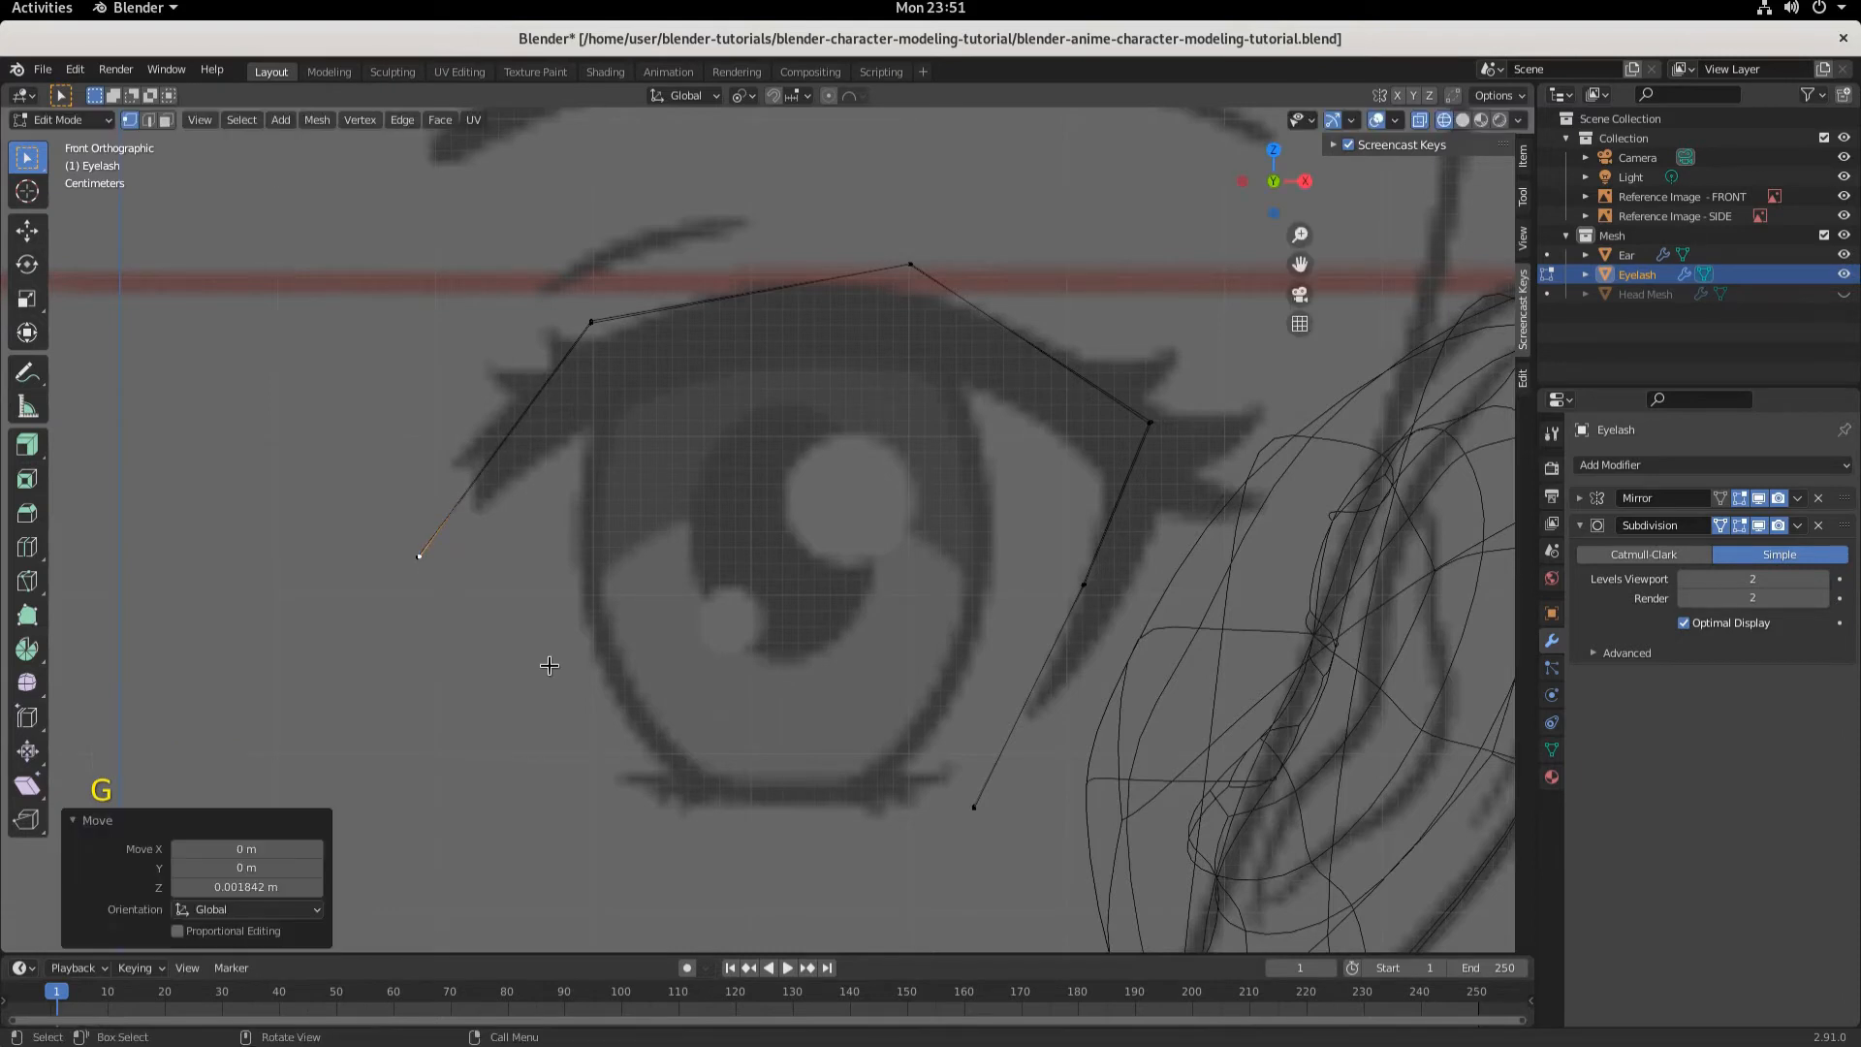
key("g")
middle_click(550, 666)
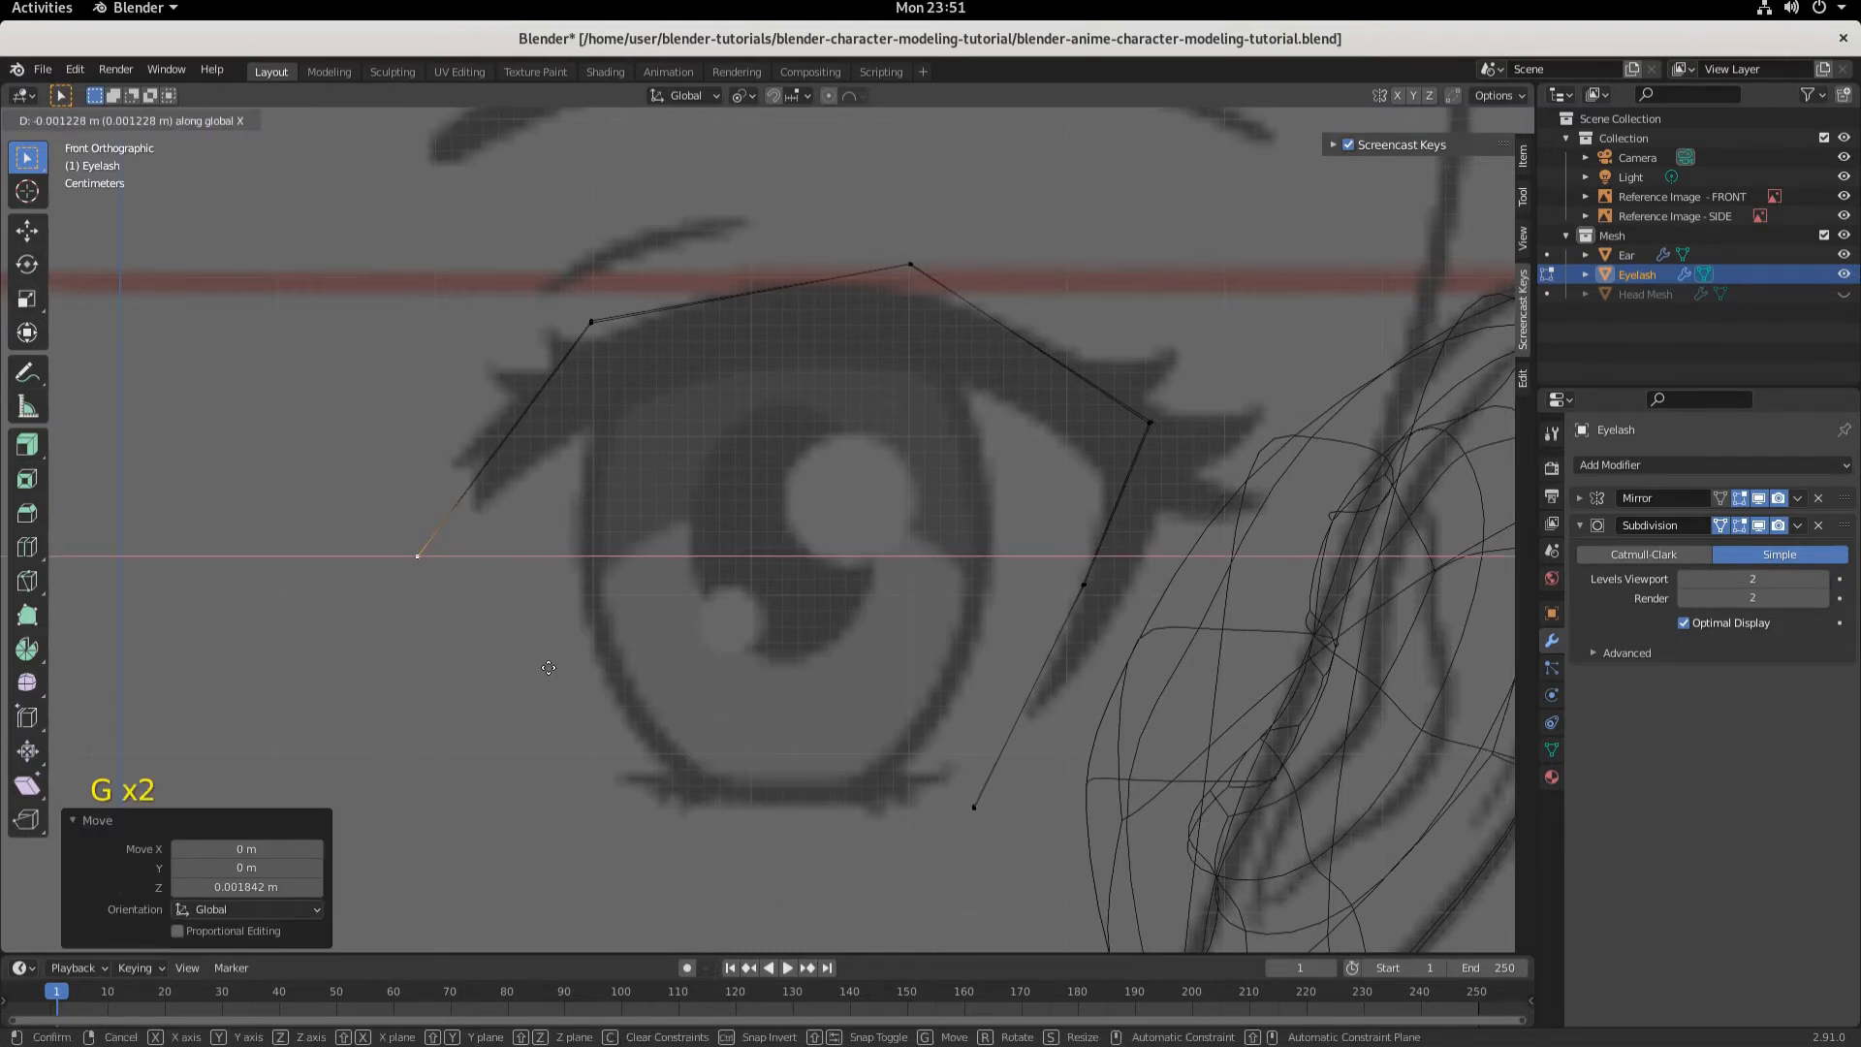
left_click(549, 666)
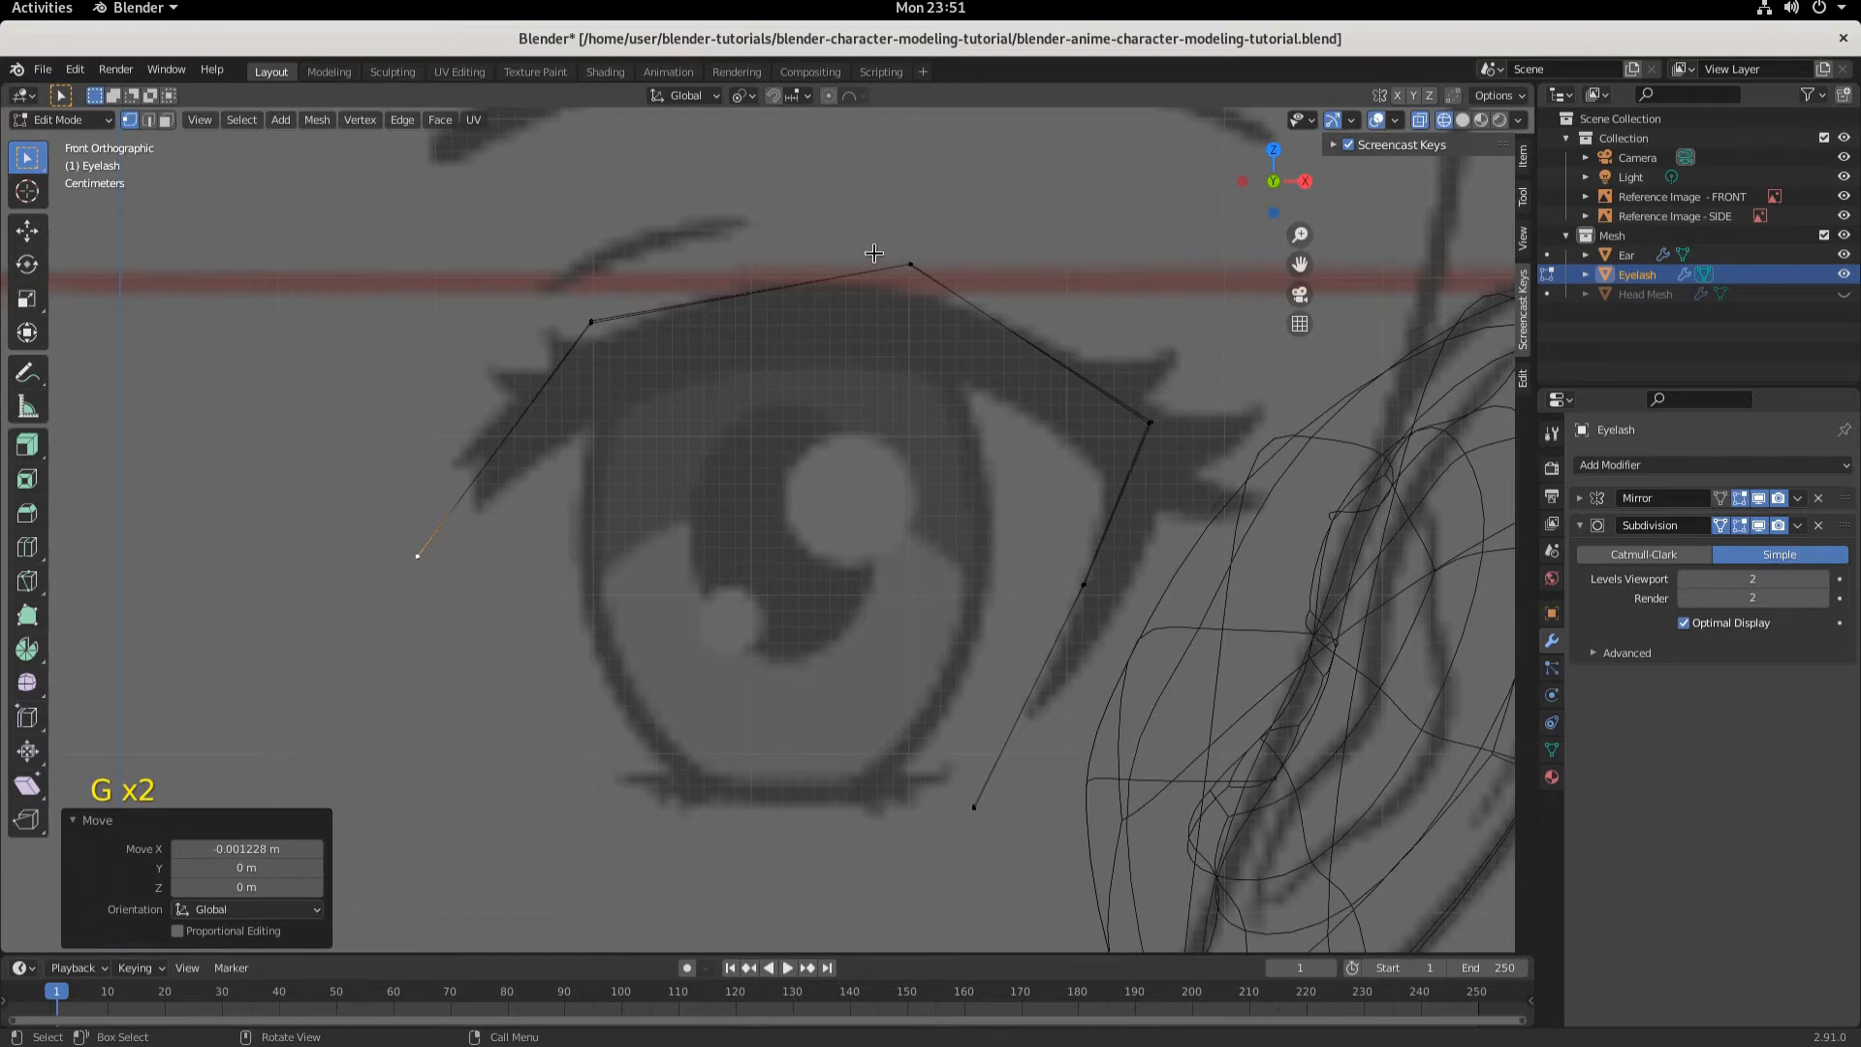
- Move the eyelash's outer upper corner vertex about -0.001 m along X
left_click(1143, 428)
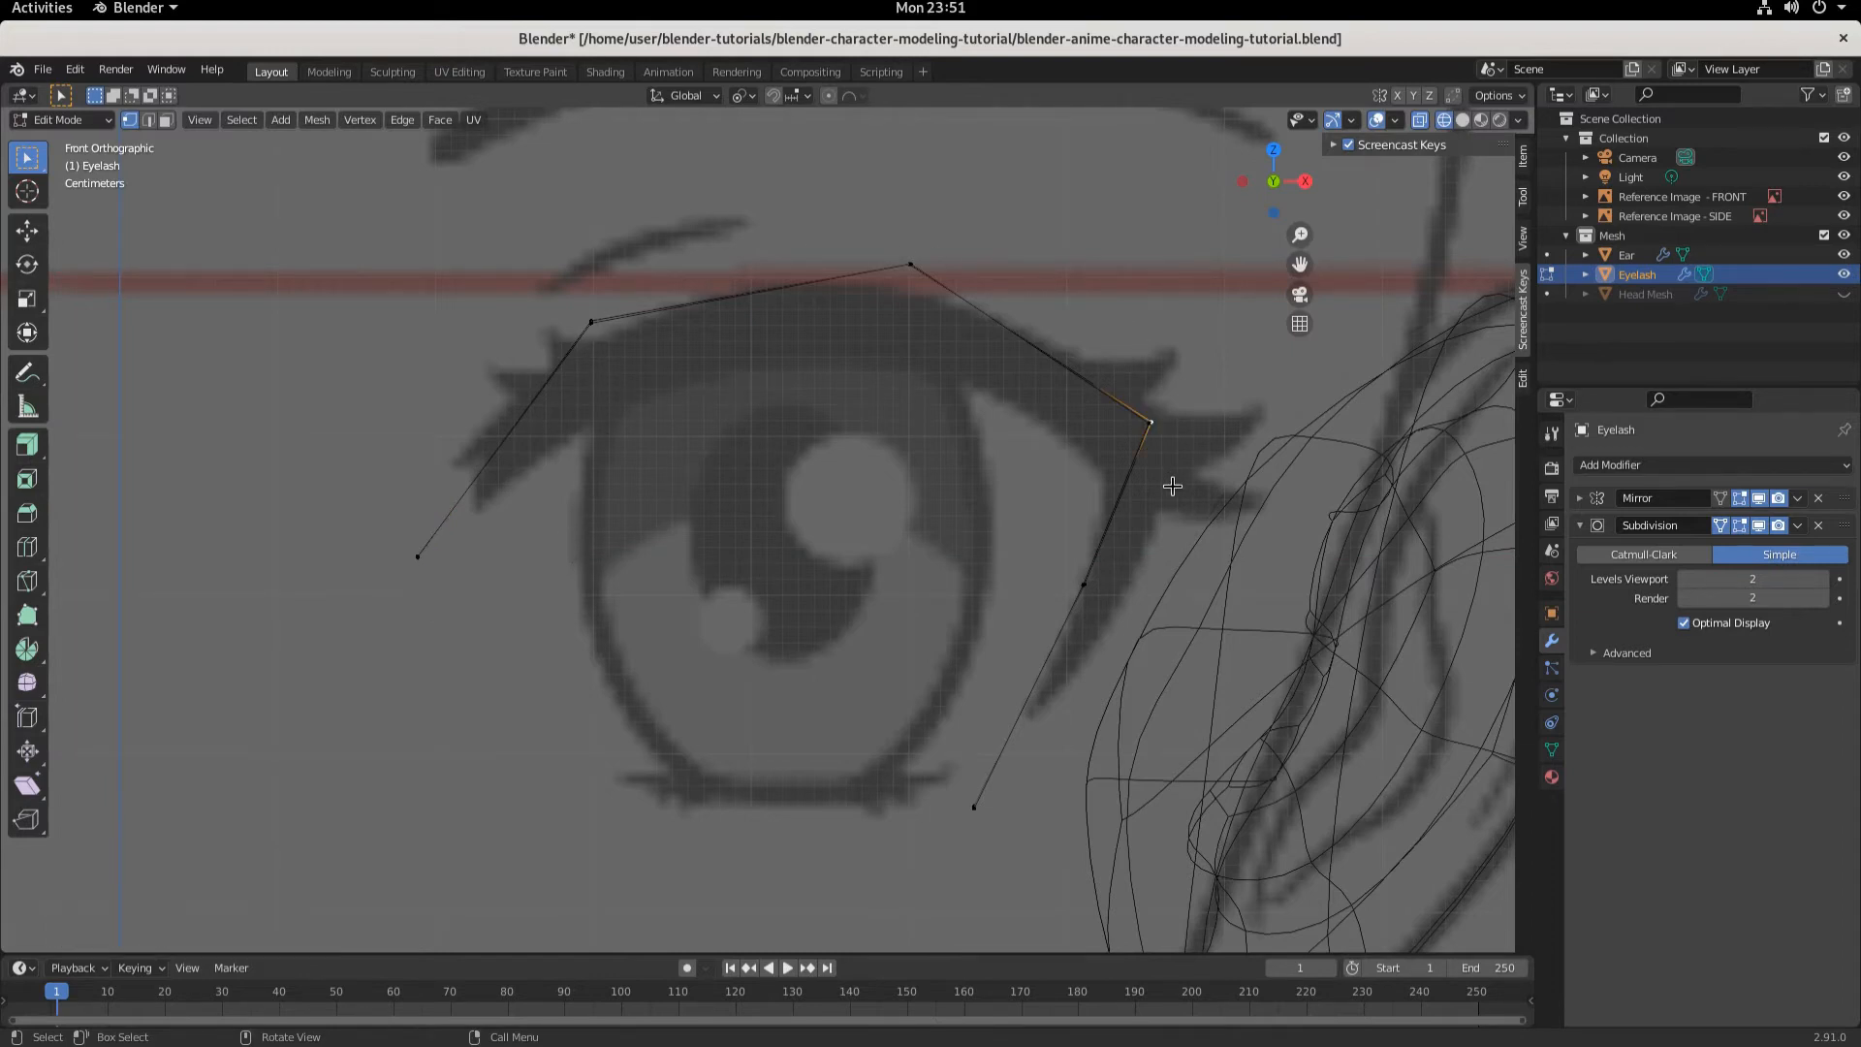
middle_click_drag(1173, 485, 1231, 498)
key("KP_1")
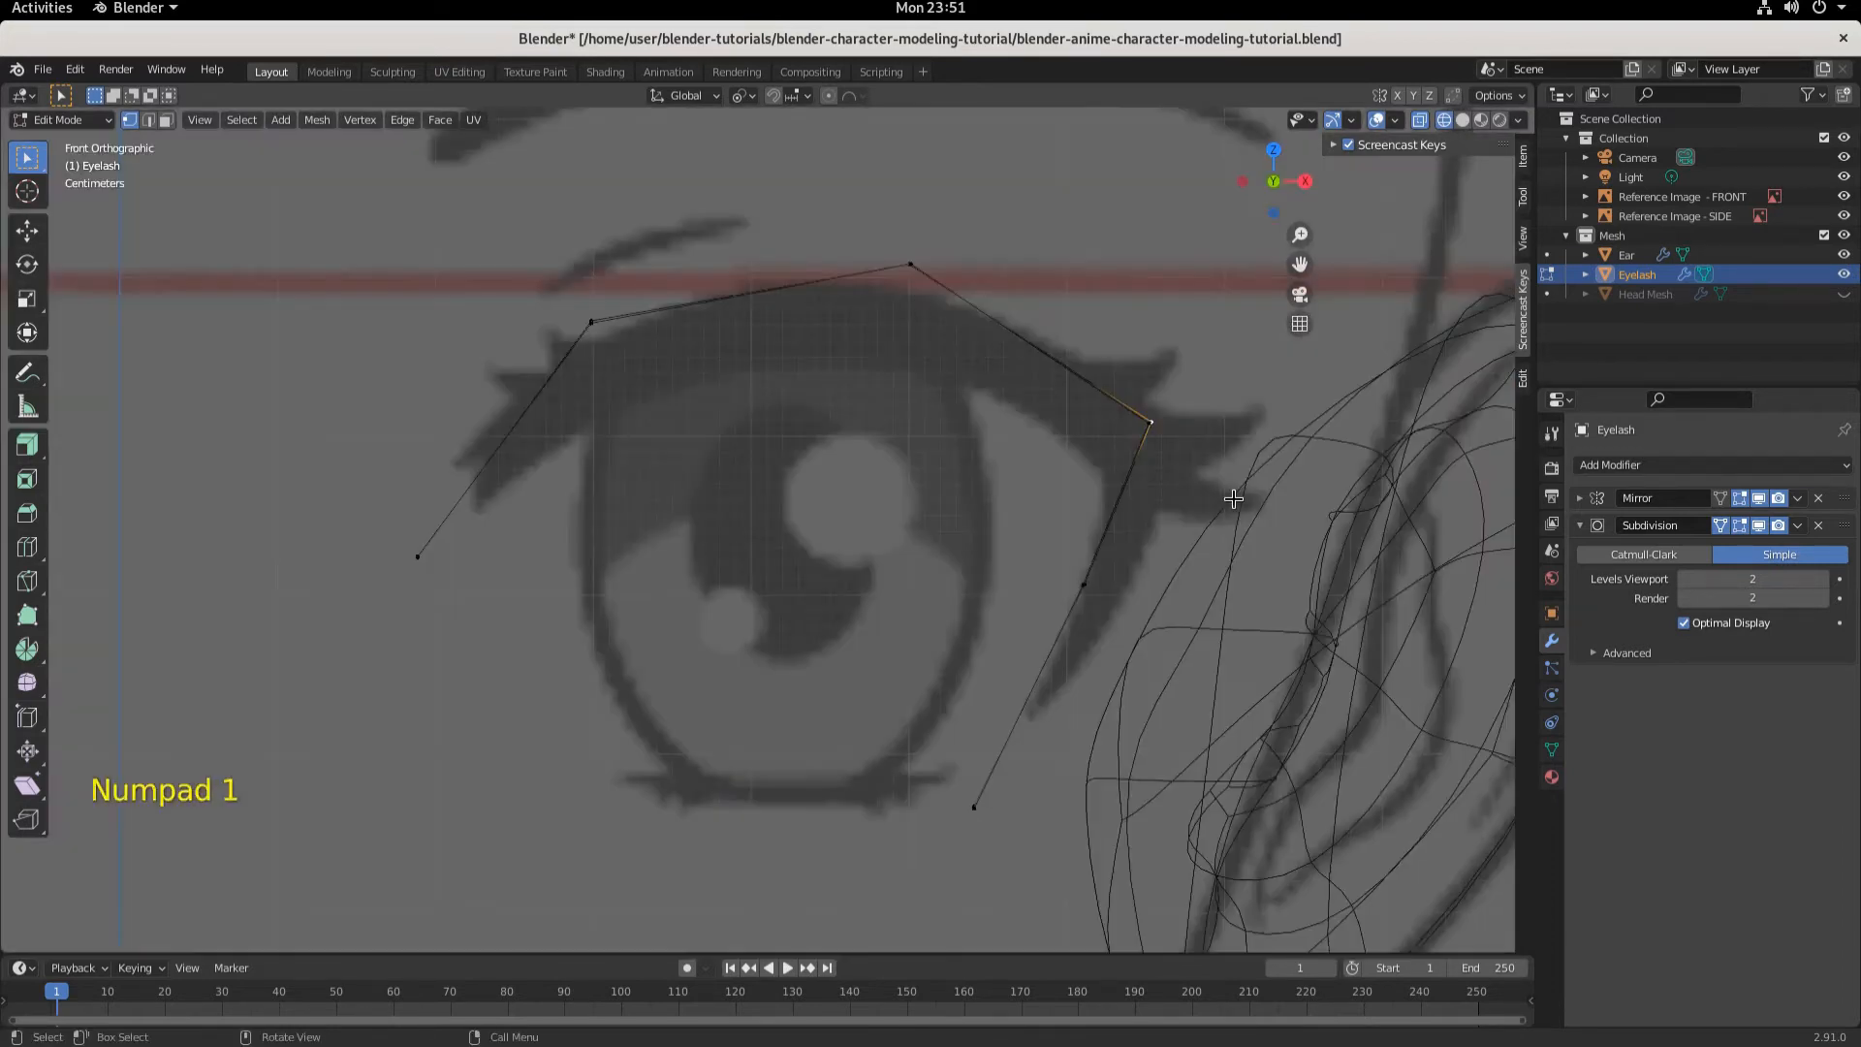
key("g")
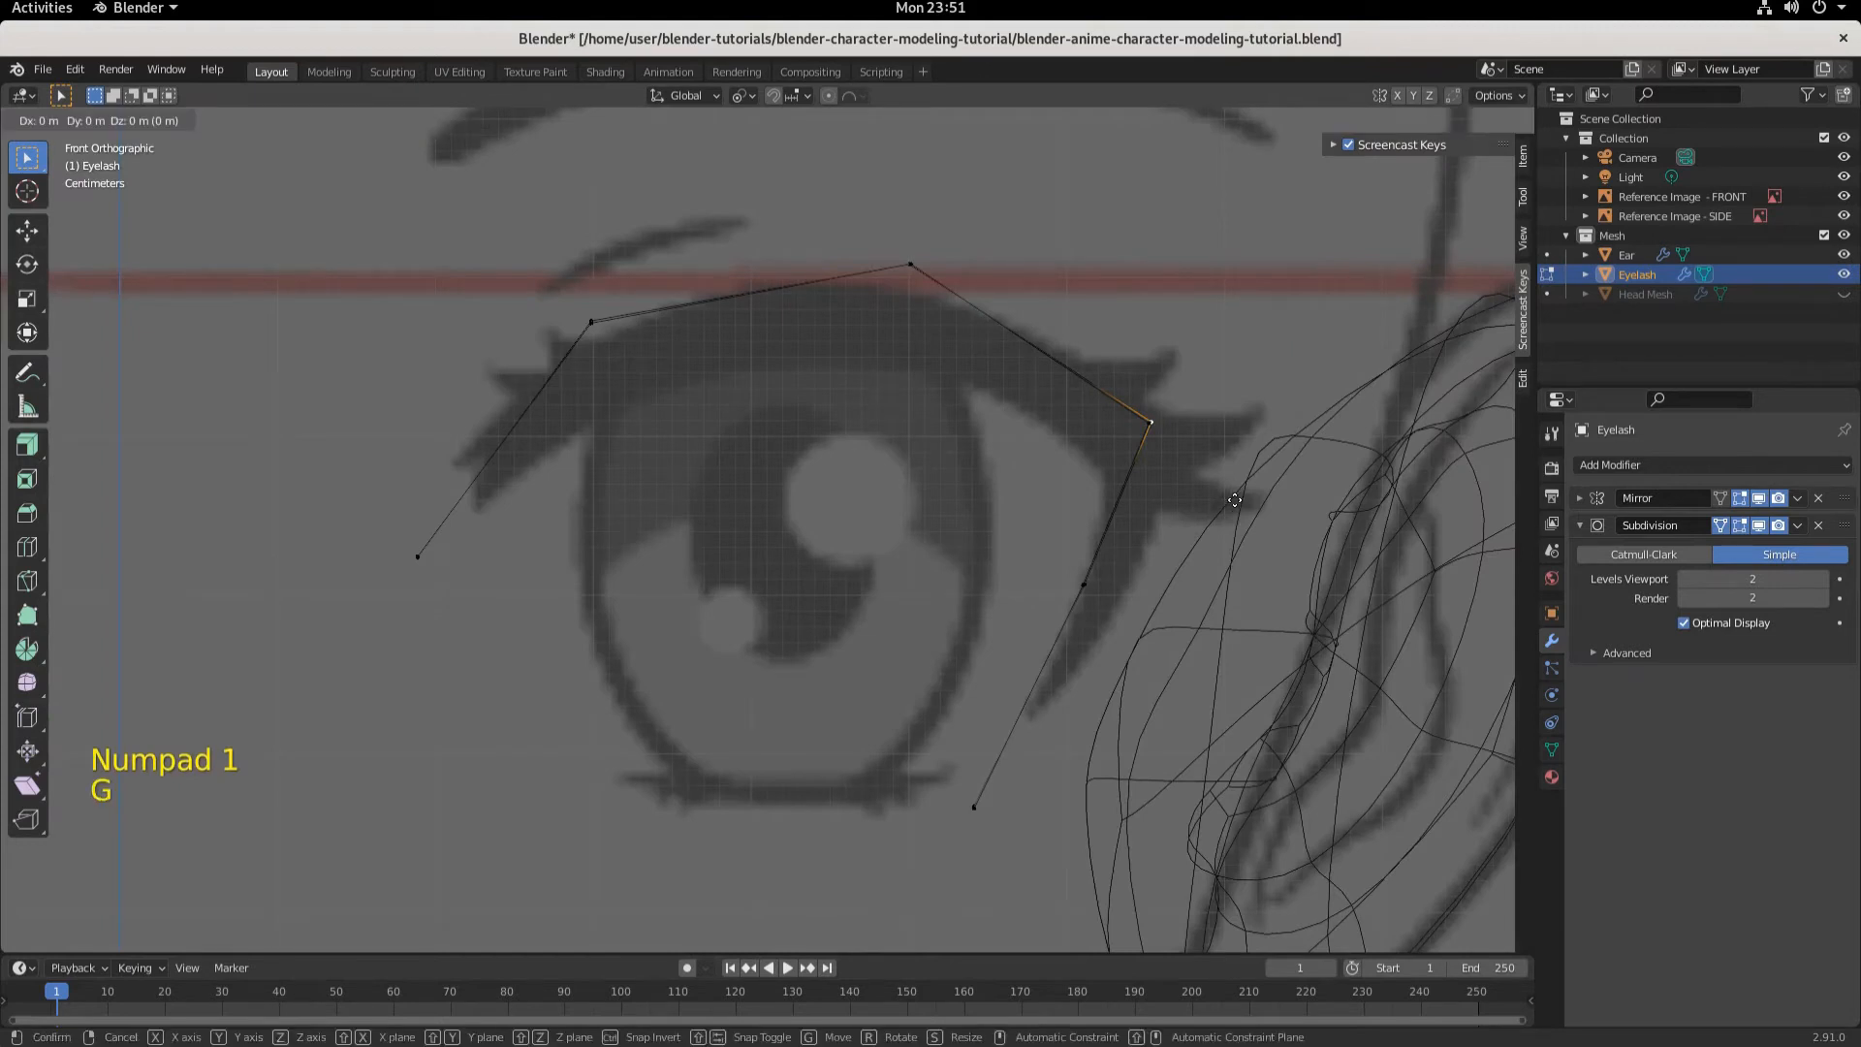
key("x")
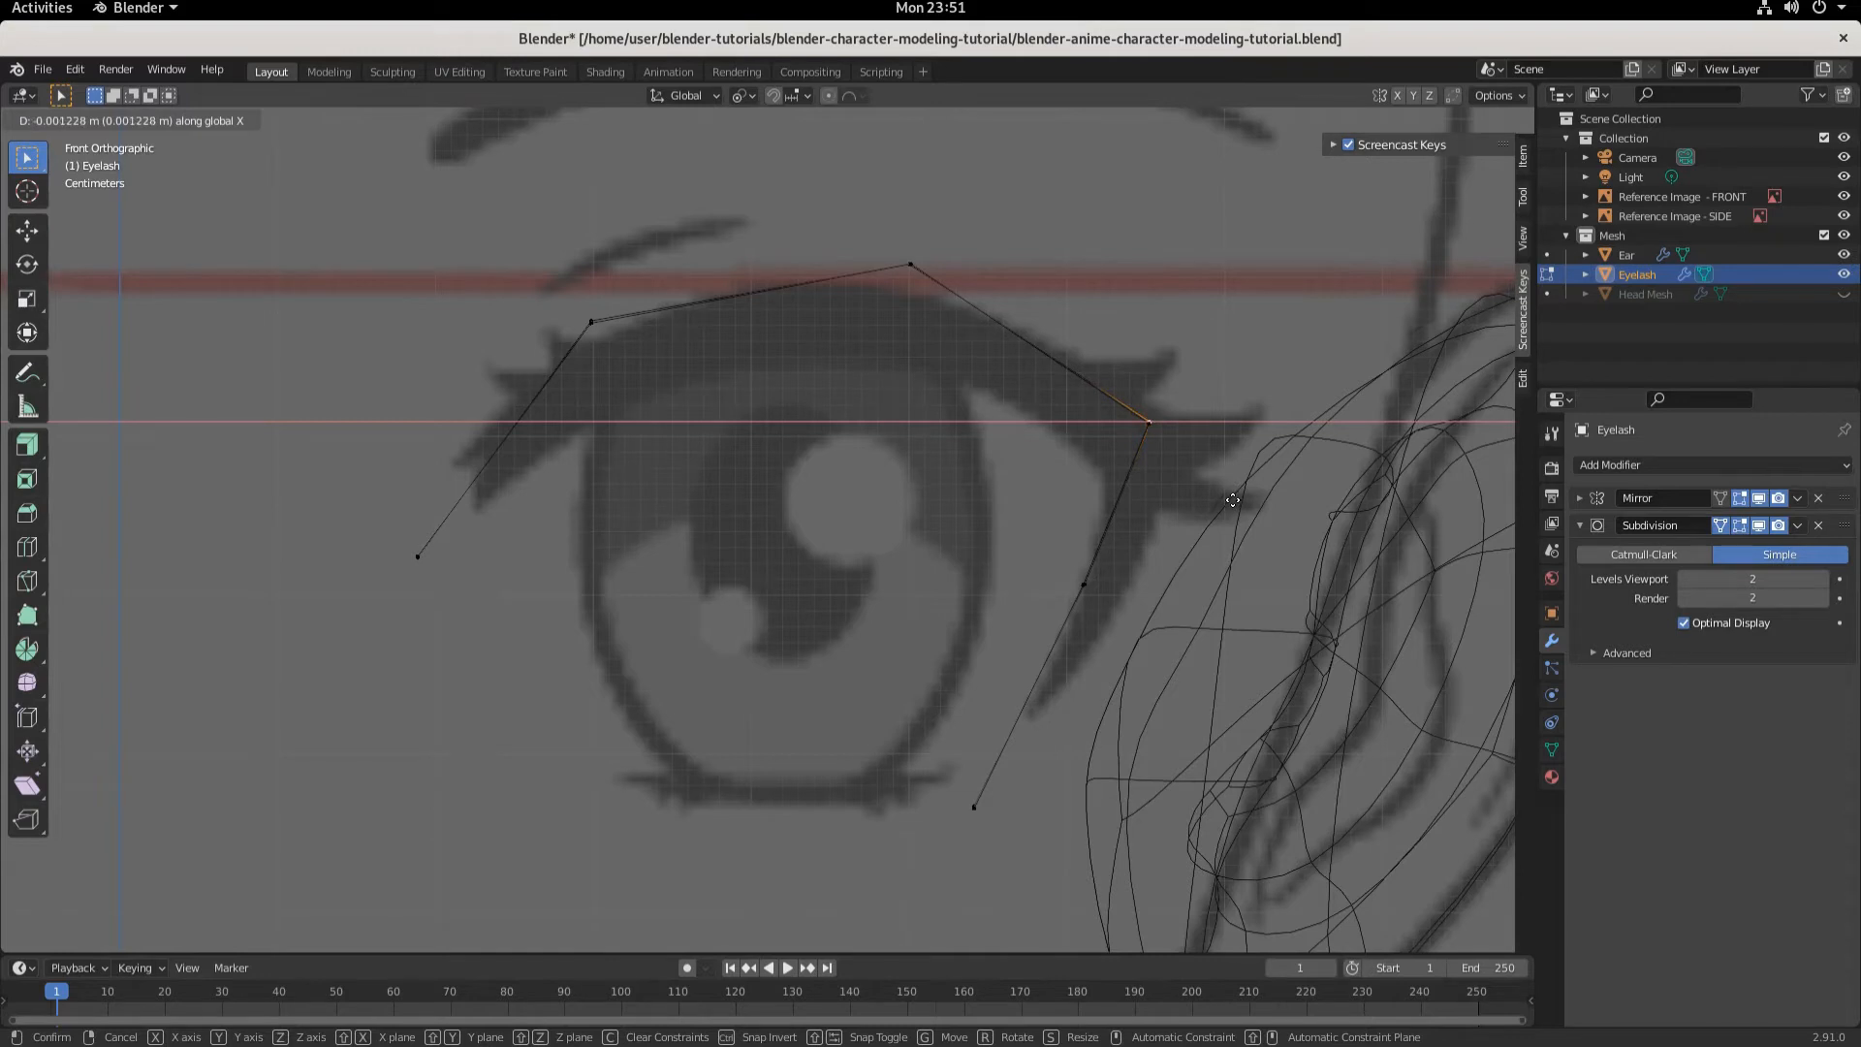
left_click(1231, 498)
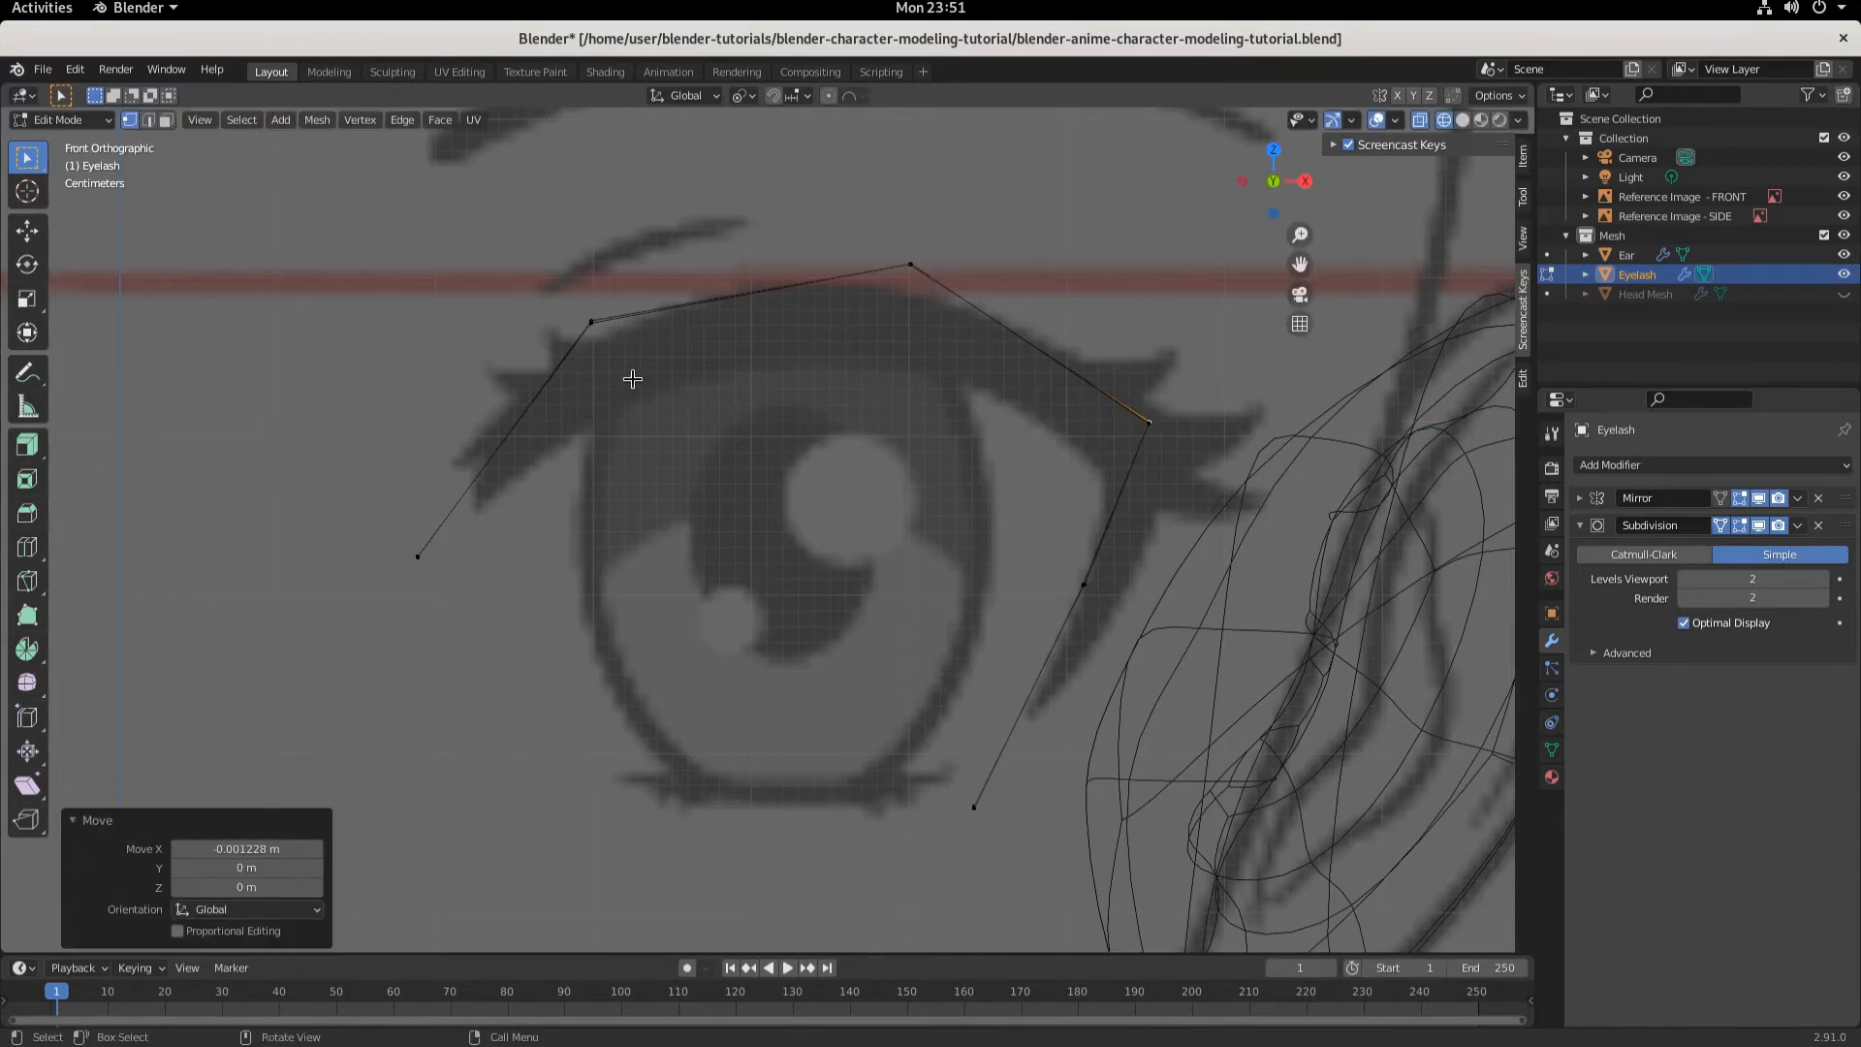
- Lower the eyelash's inner upper vertex about 0.002 m along Z
left_click(594, 325)
middle_click_drag(669, 427, 754, 481)
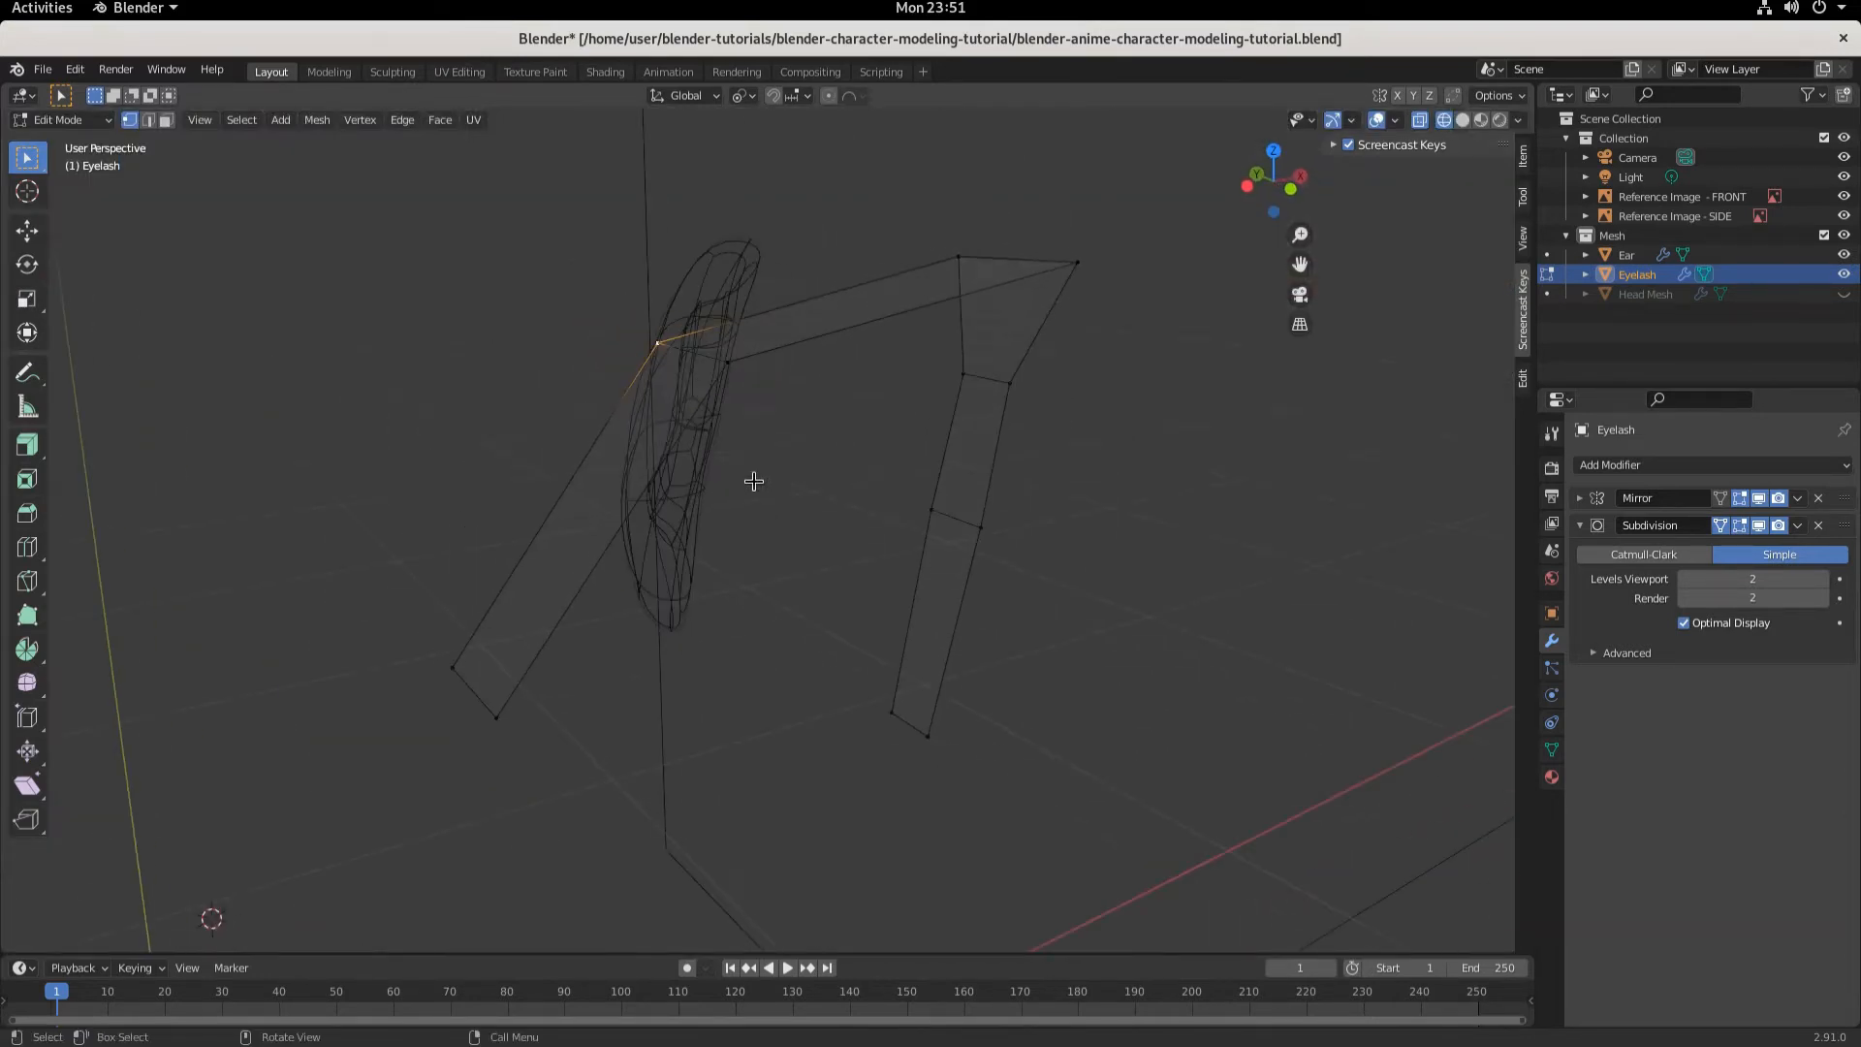
key("KP_1")
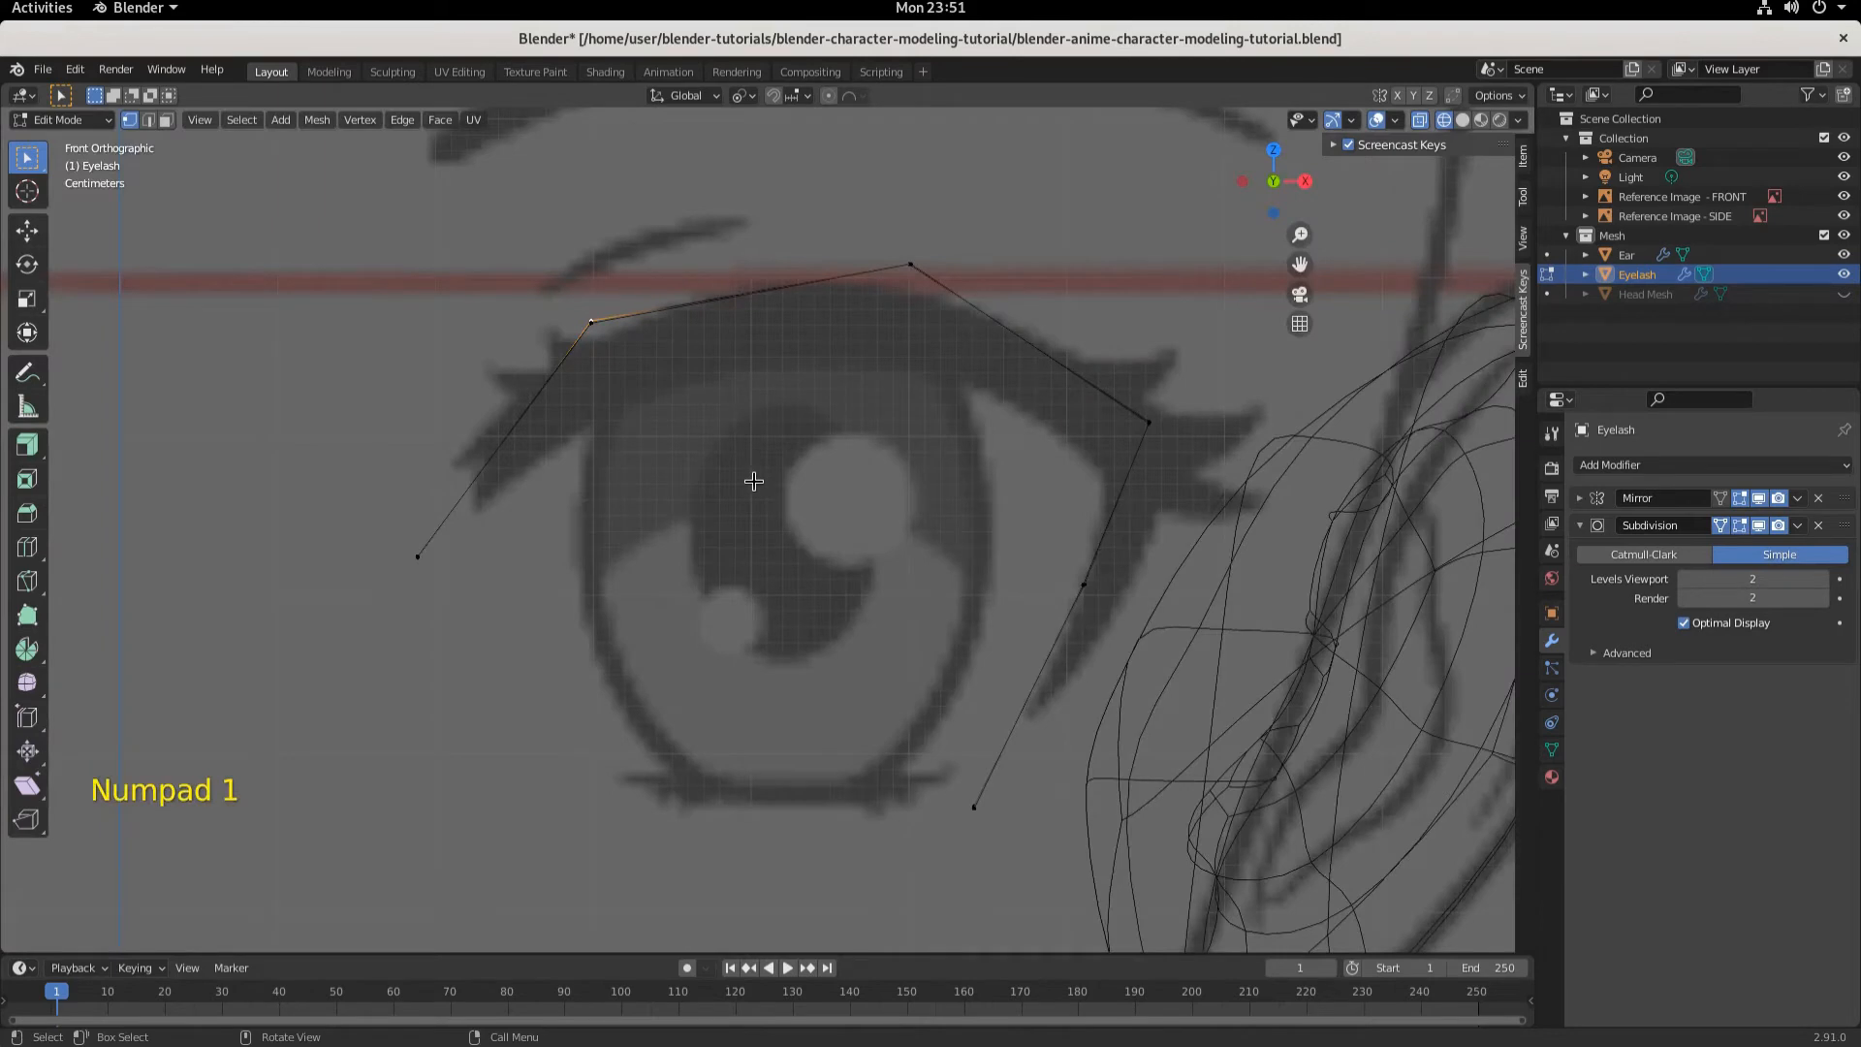
key("g")
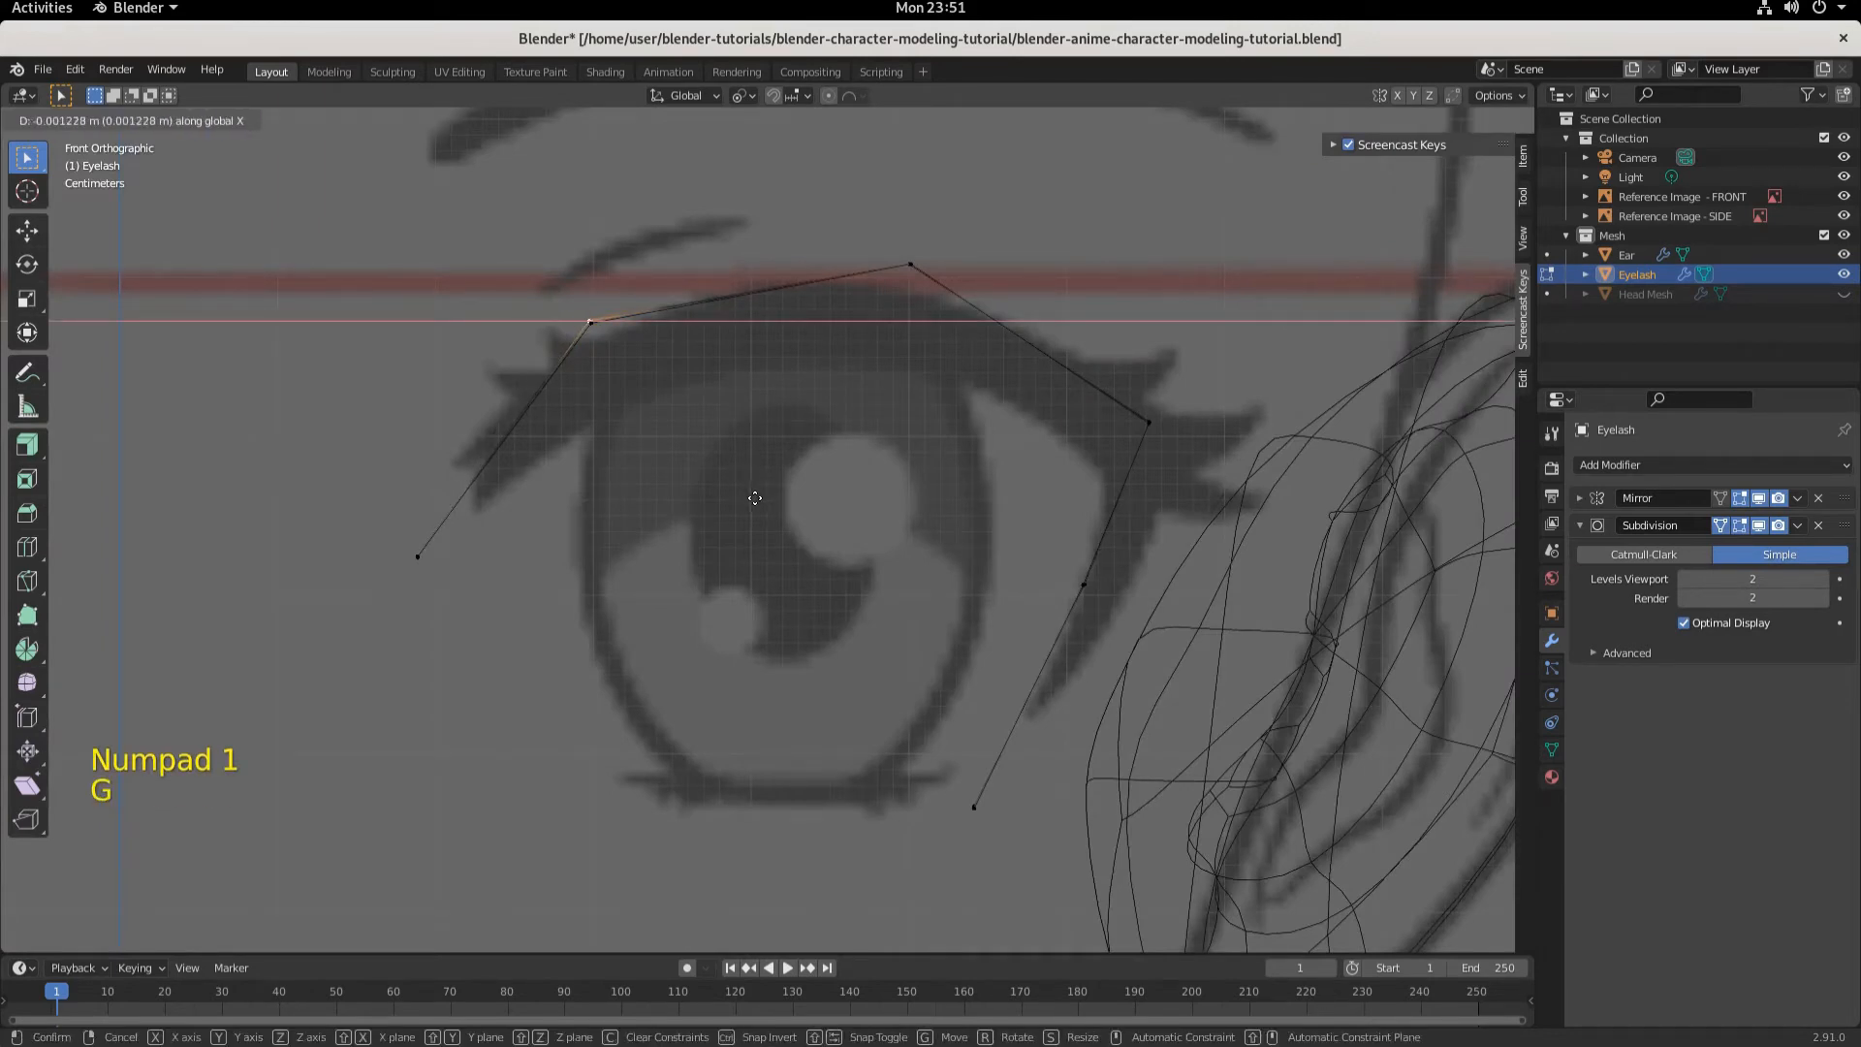
left_click(755, 495)
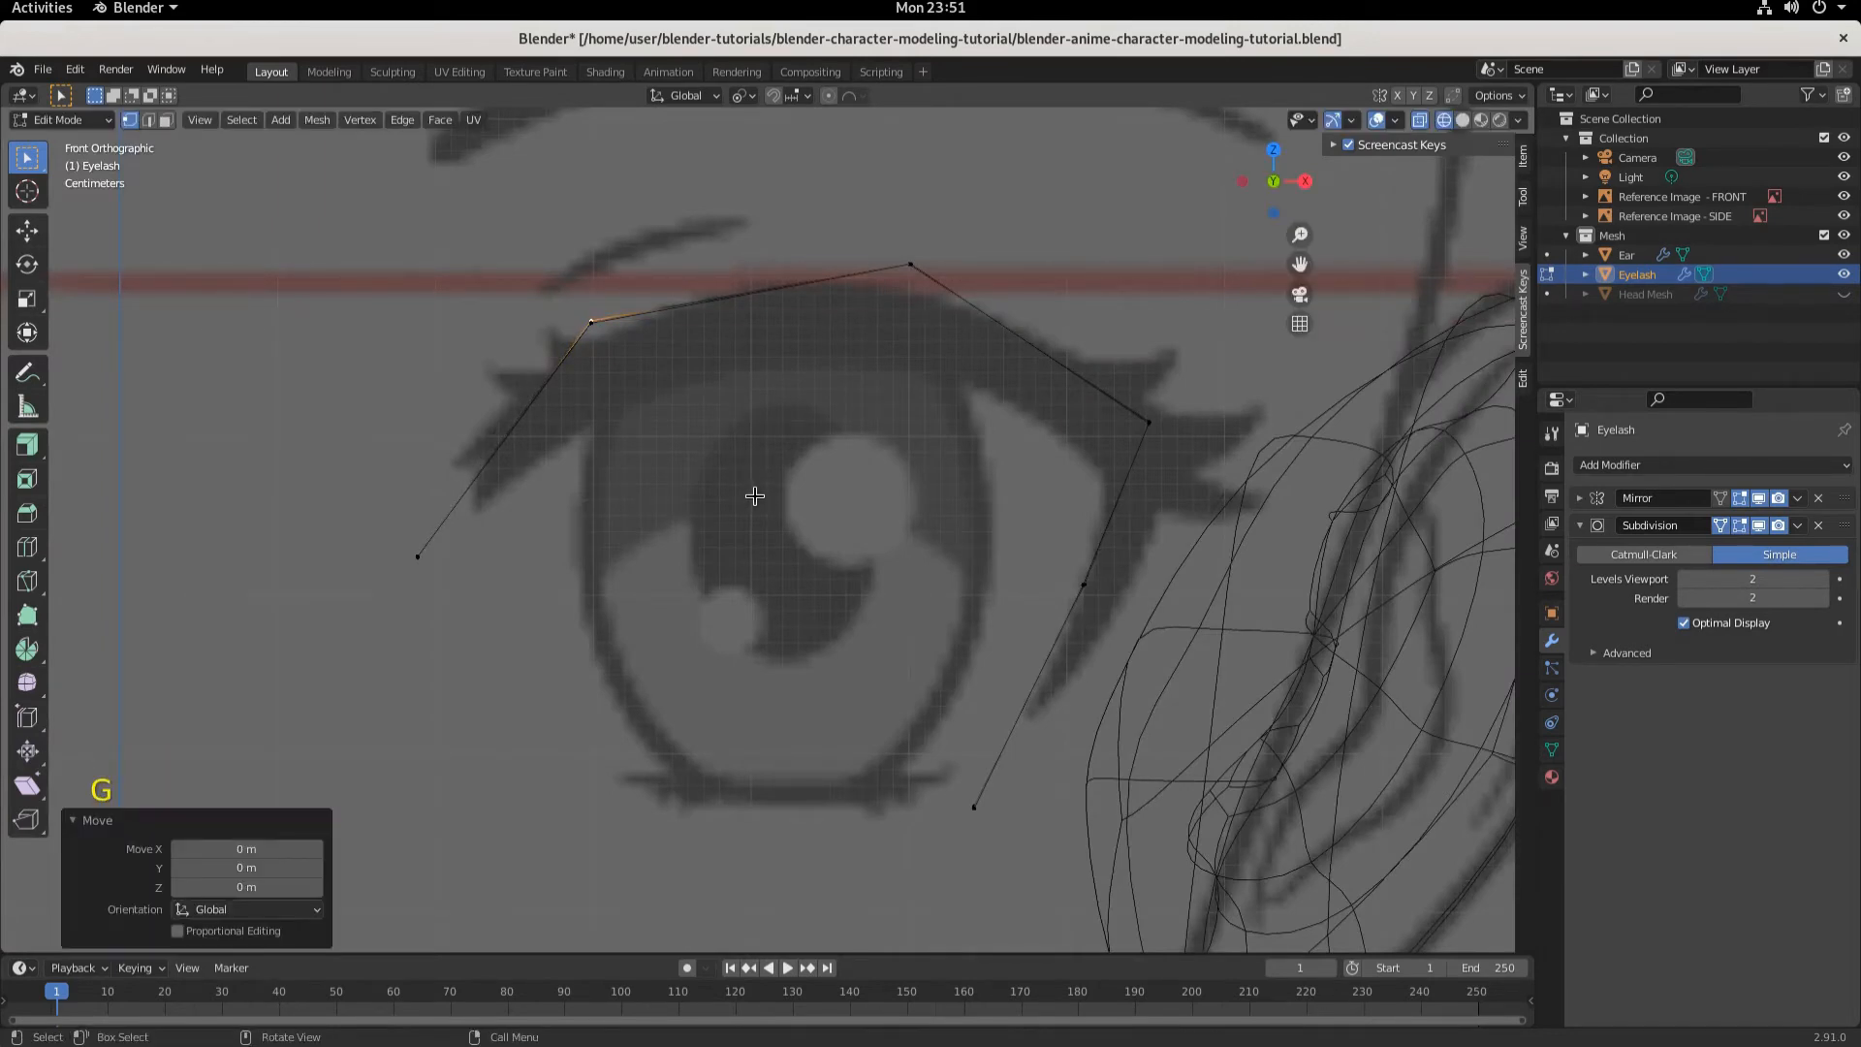
key("g")
key("z")
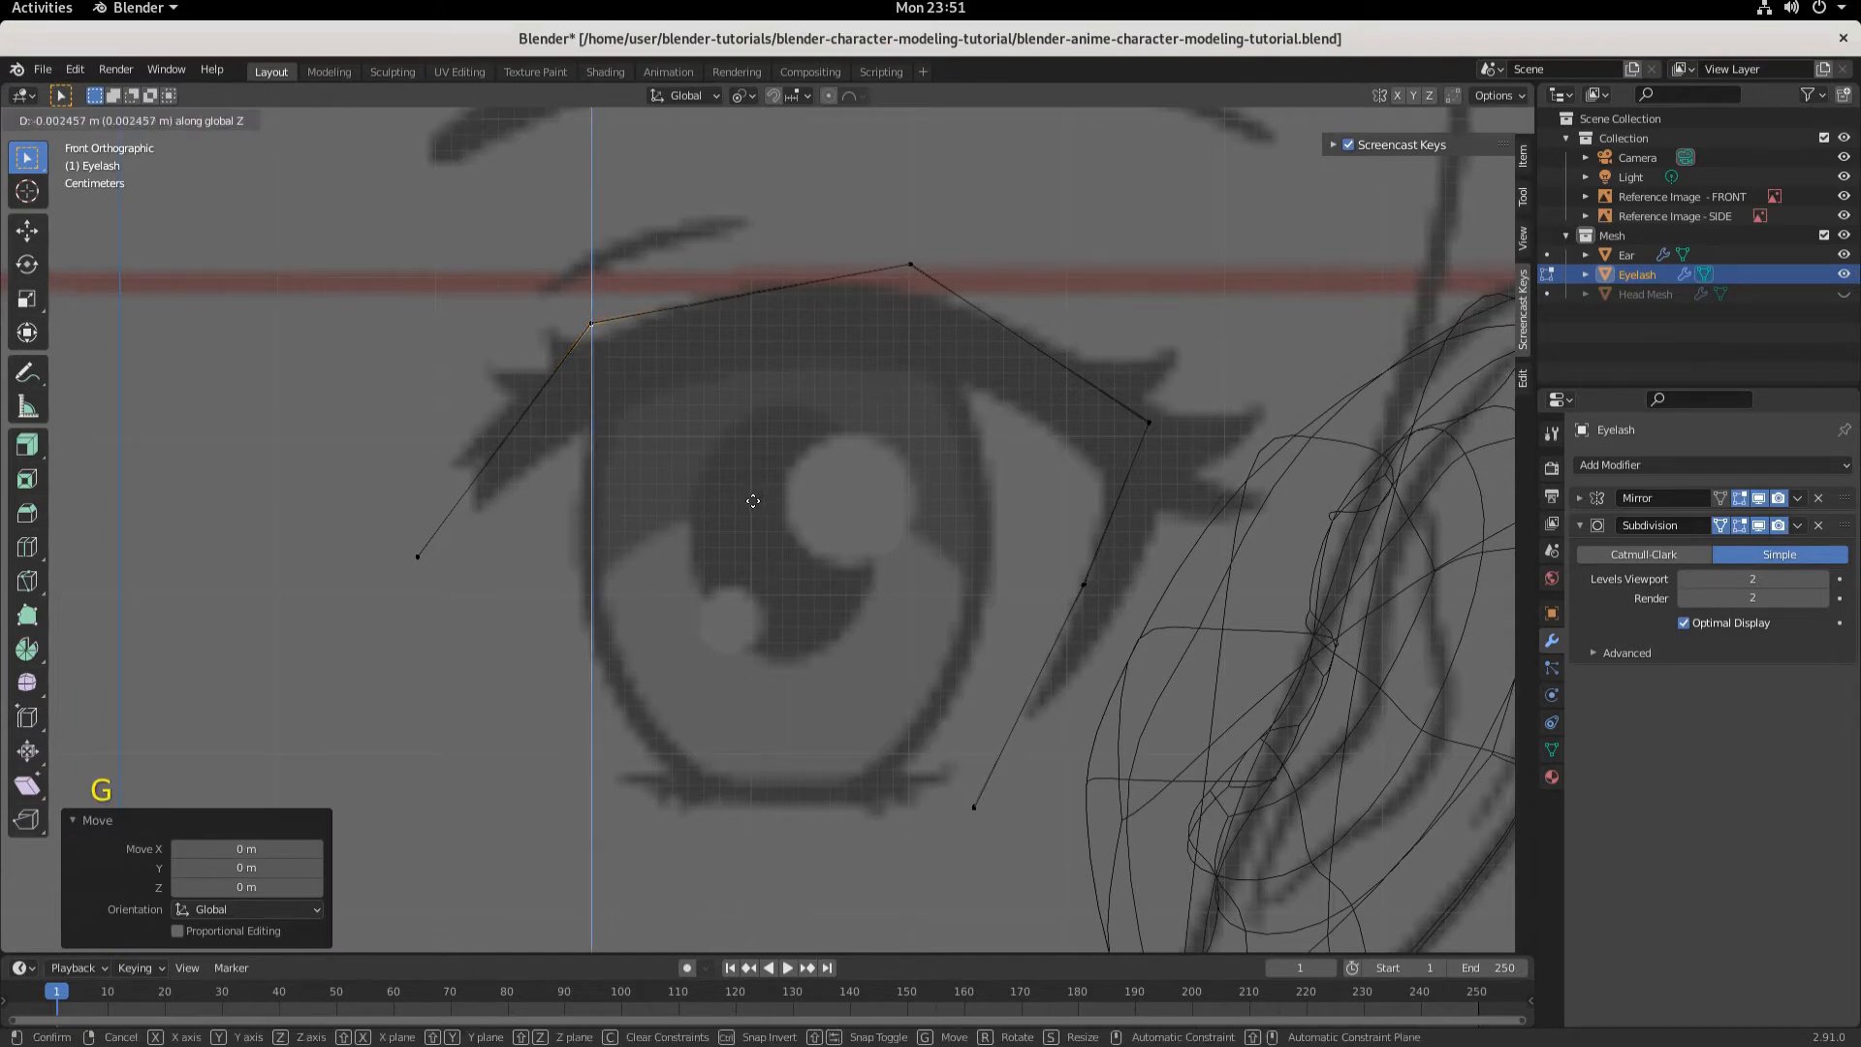
left_click(752, 500)
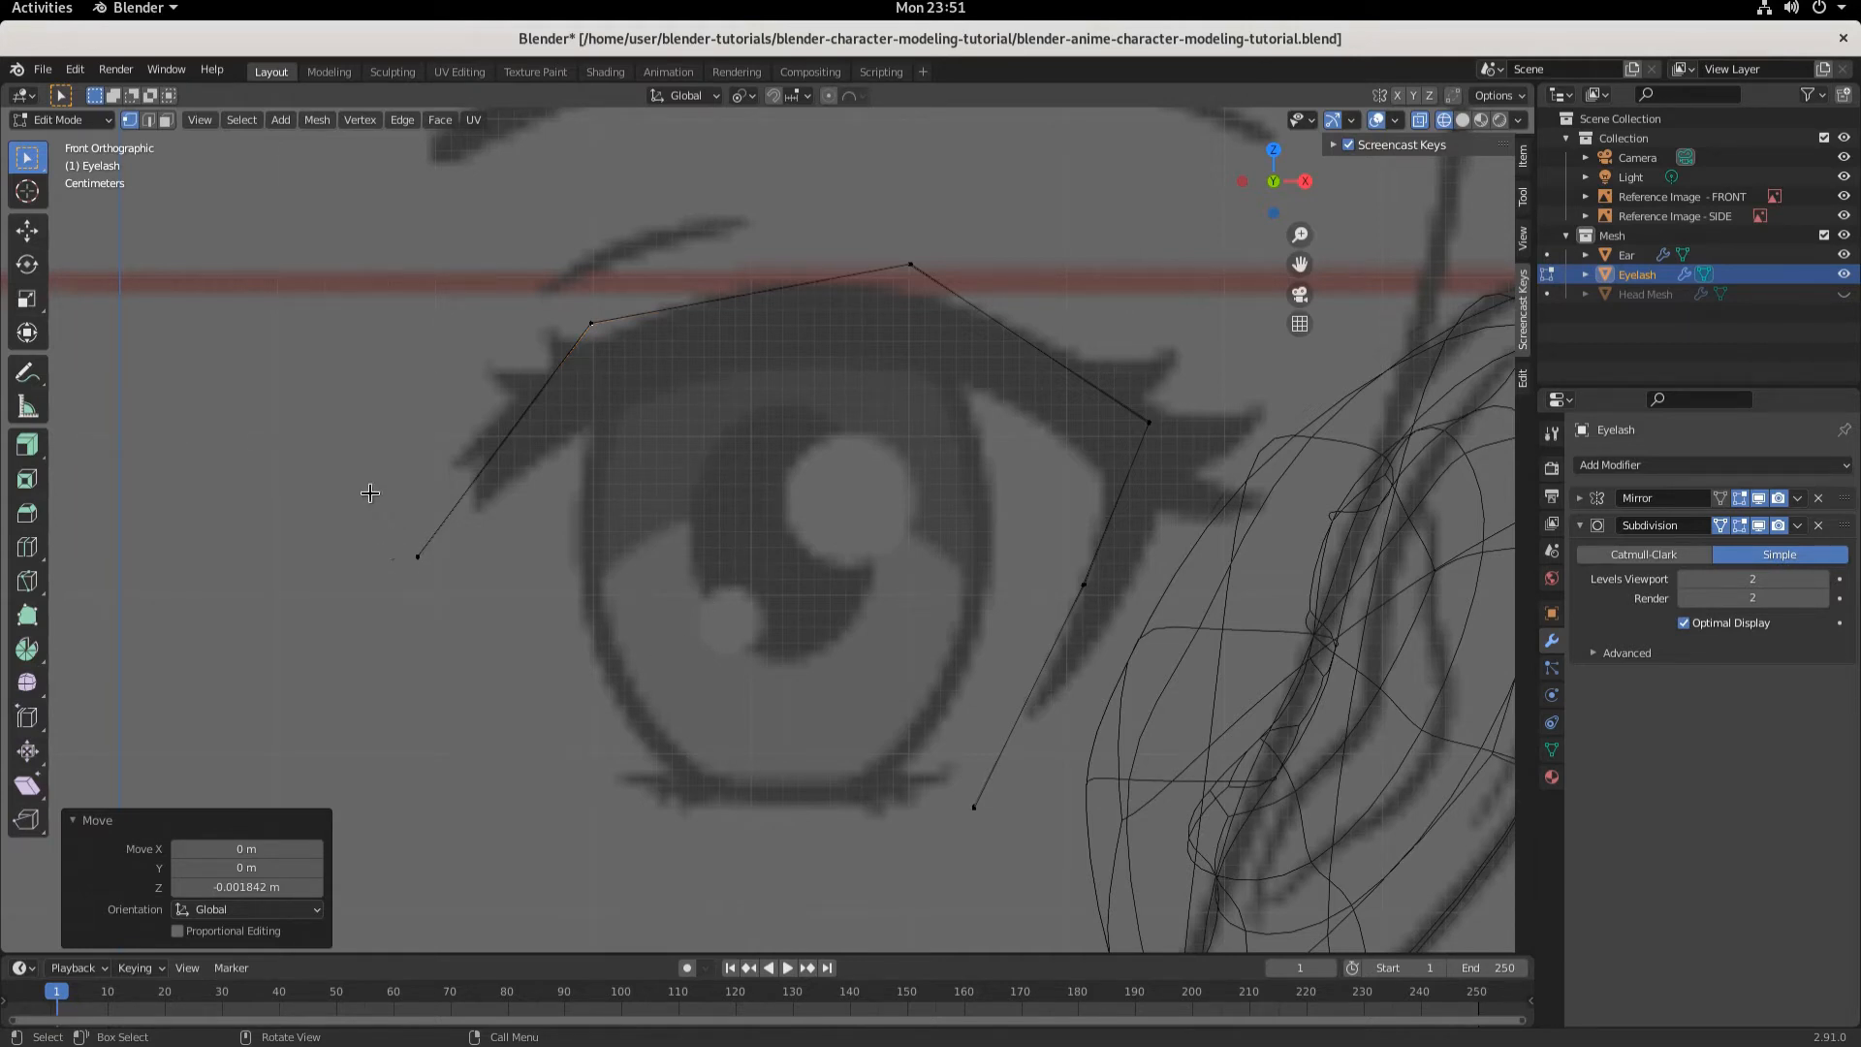
- Move the eyelash's inner end vertex about 0.036 m along X and 0.025 m up along Z
left_click_drag(360, 482, 521, 672)
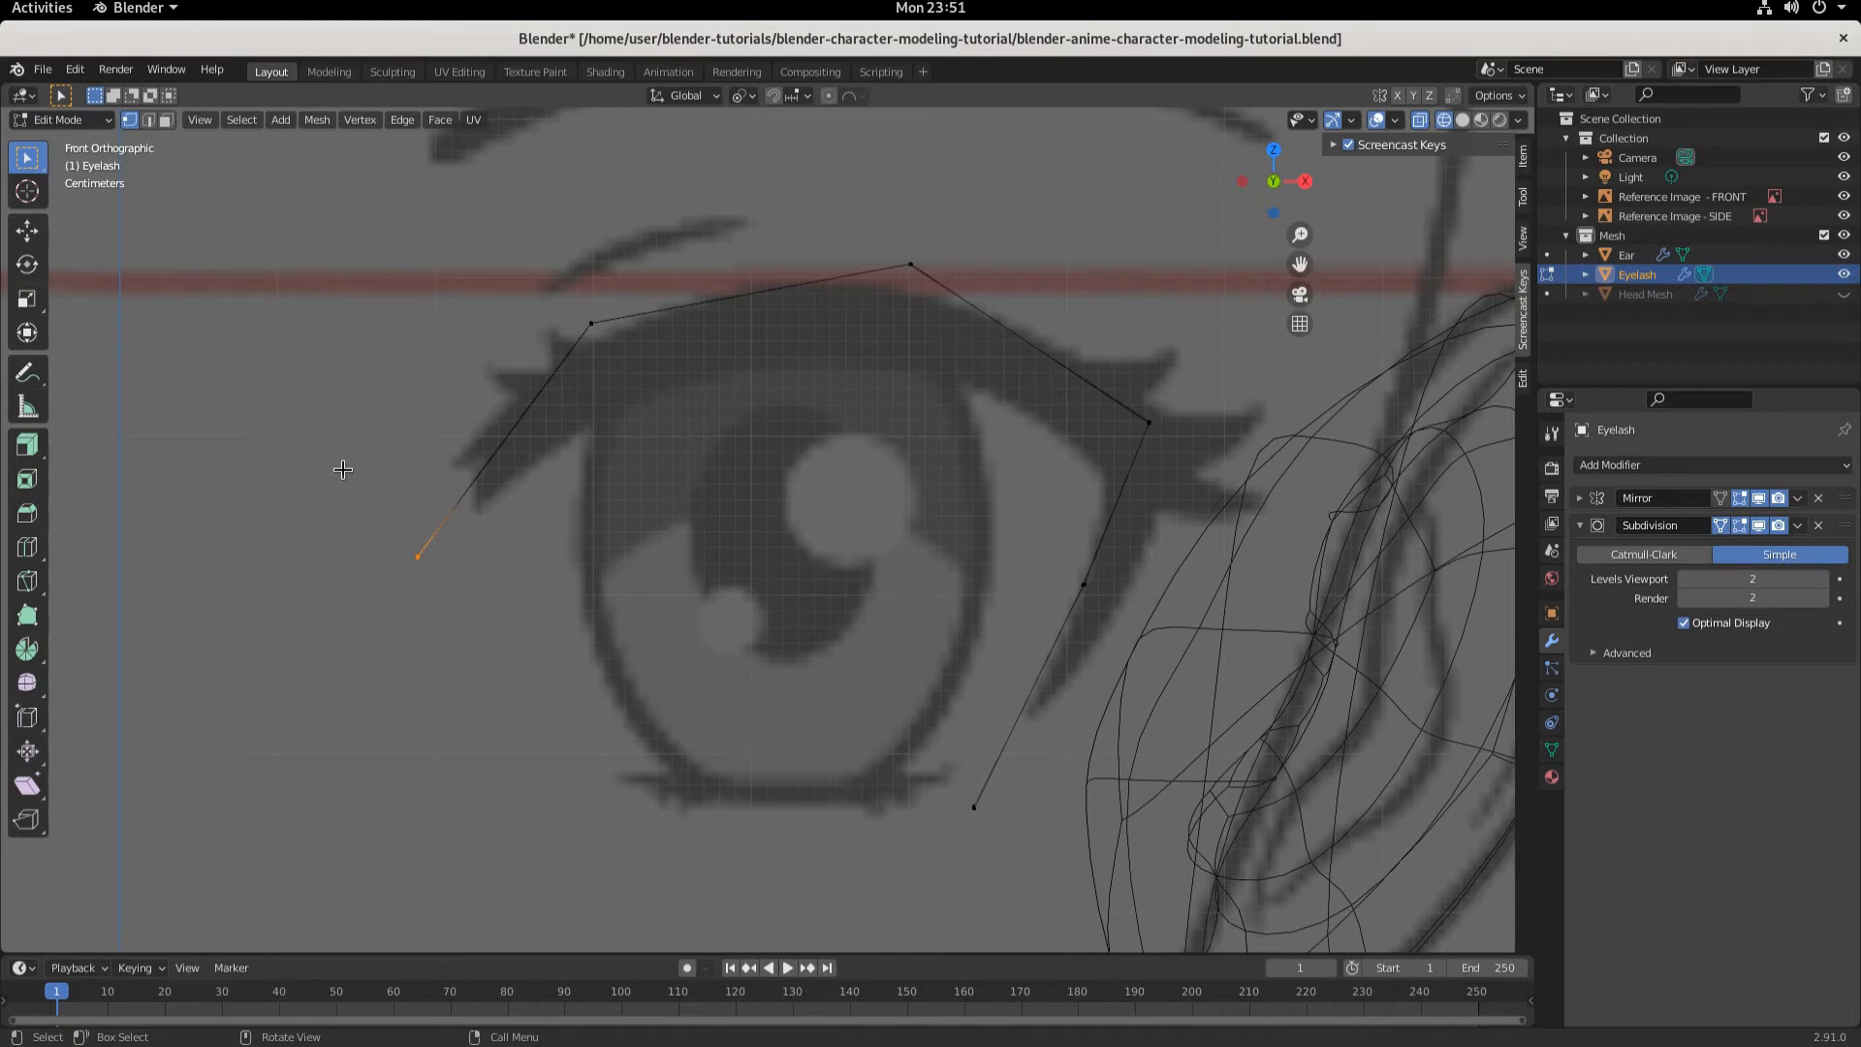
left_click_drag(324, 465, 488, 617)
key("g")
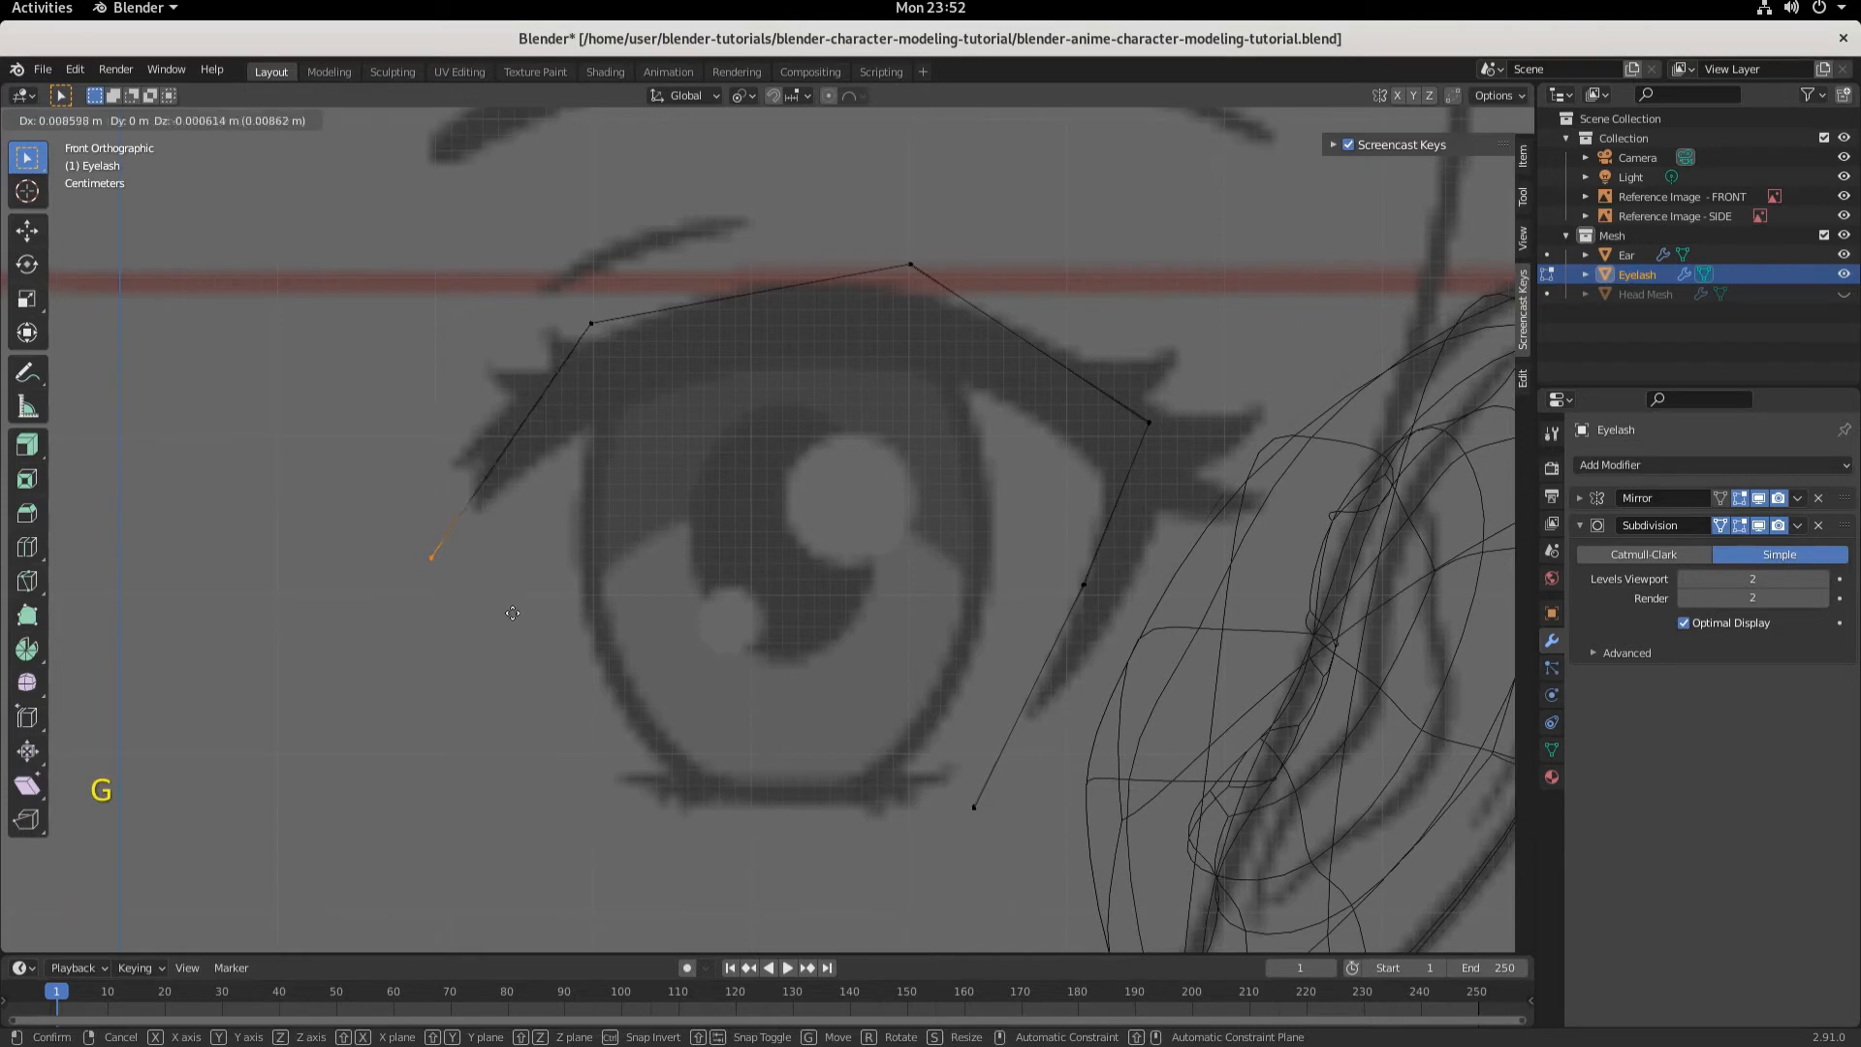
left_click(545, 577)
- Move the eyelash's inner upper vertex down and inward onto the reference lash line
left_click_drag(535, 264, 696, 431)
key("g")
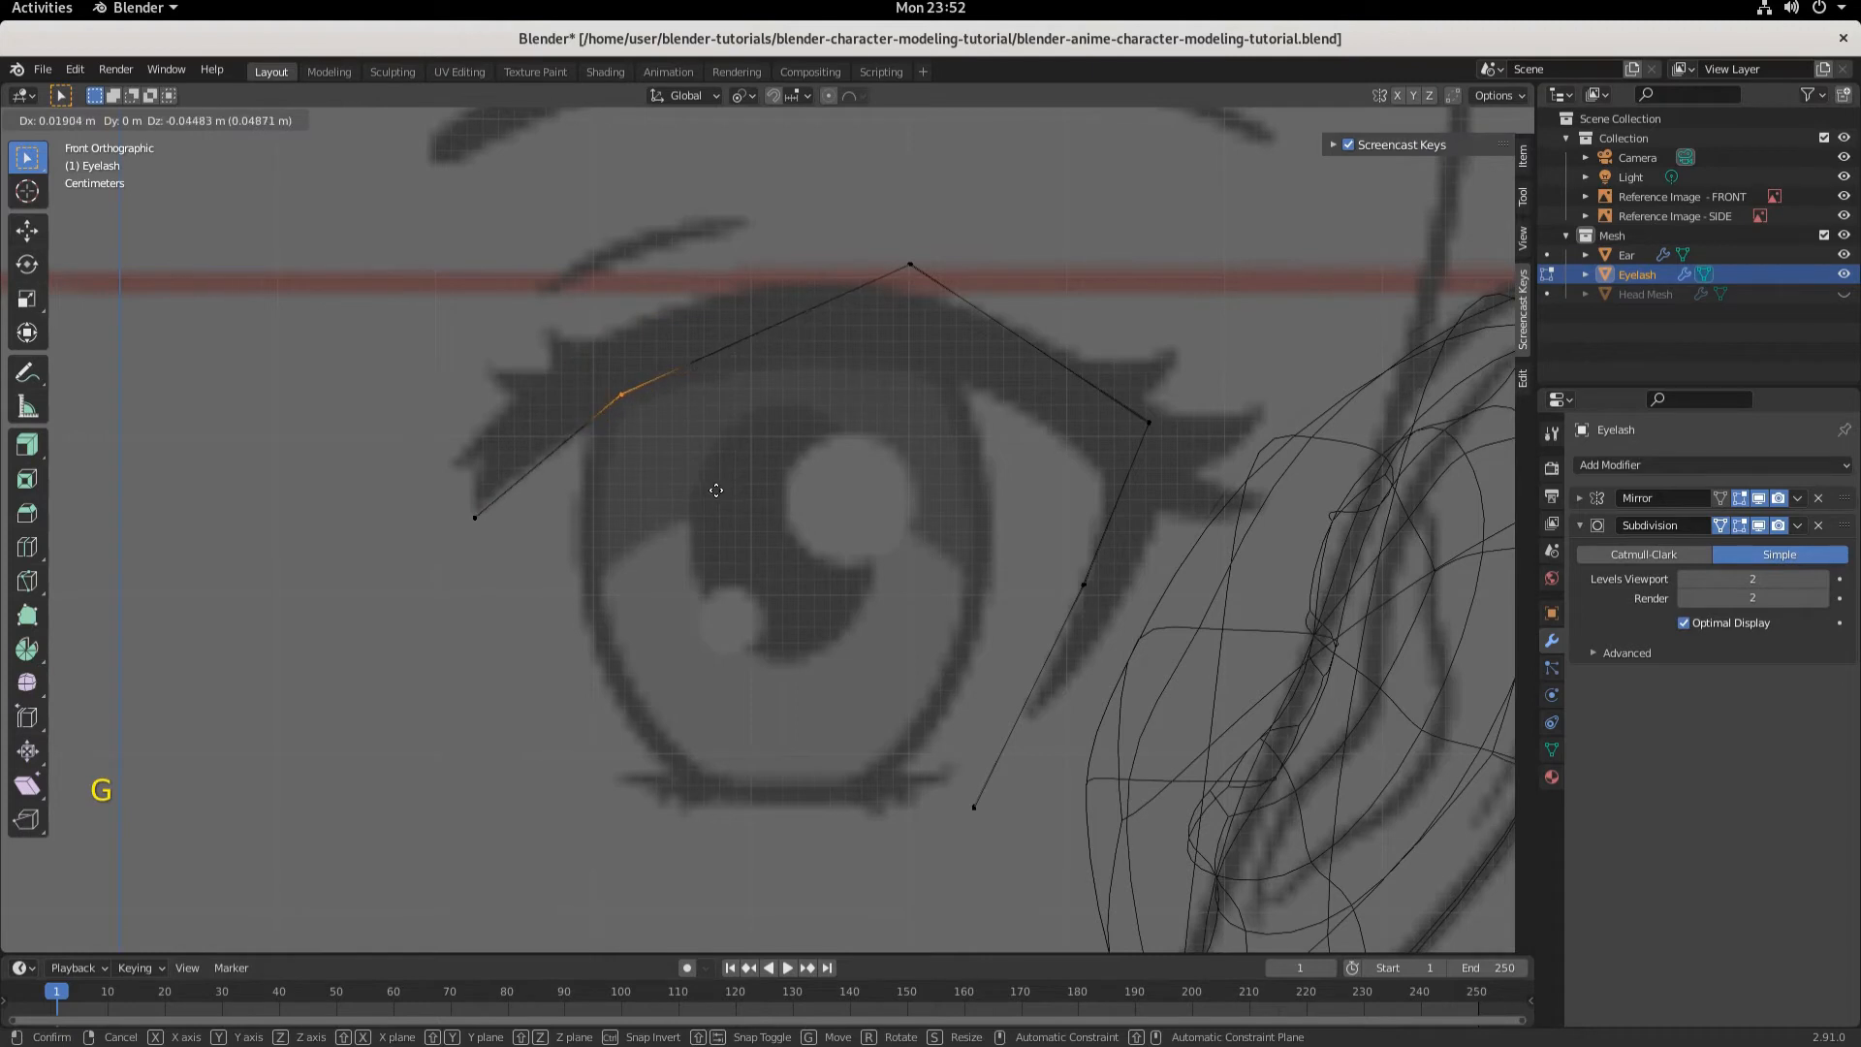
left_click(719, 488)
- Move the eyelash's top vertex about 0.032 m along -X and 0.055 m down along Z
left_click_drag(859, 195, 949, 324)
key("g")
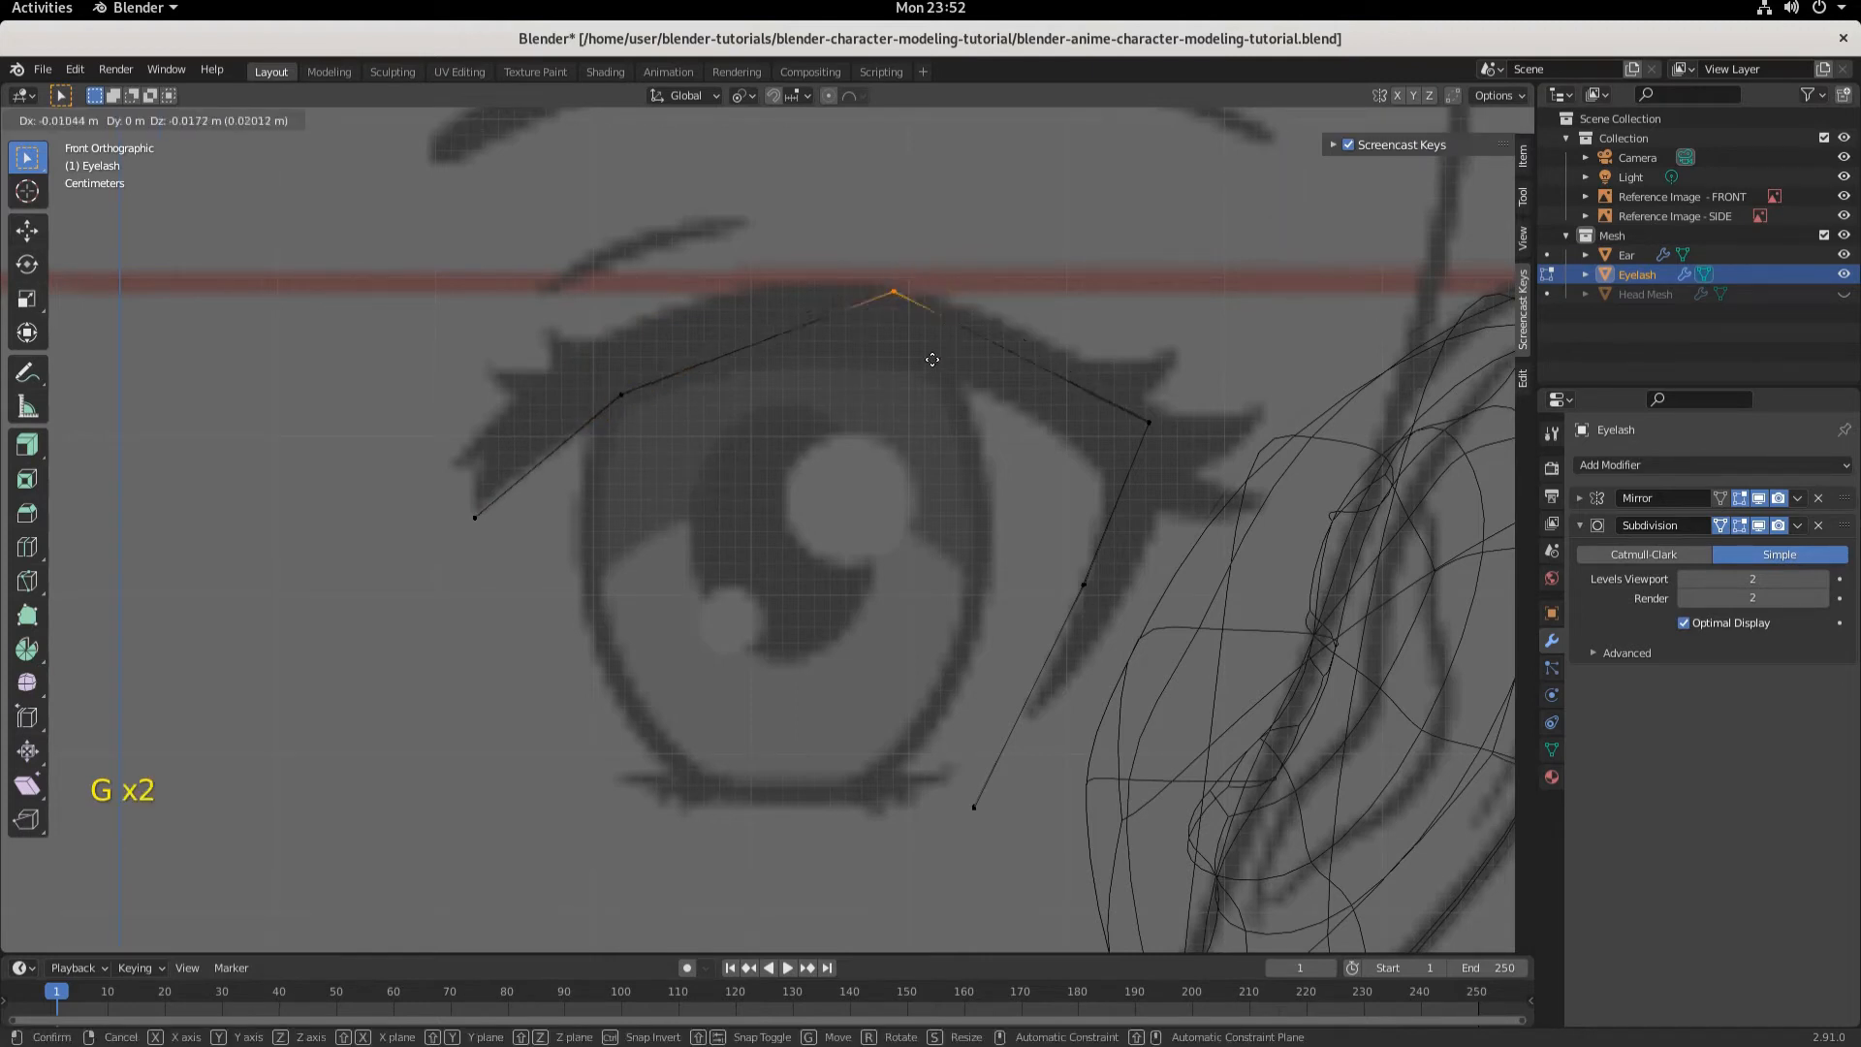
left_click(921, 414)
- Move the eyelash's outer upper corner vertex about 0.030 m along -X and 0.061 m down along Z
left_click_drag(1074, 371, 1214, 482)
key("g")
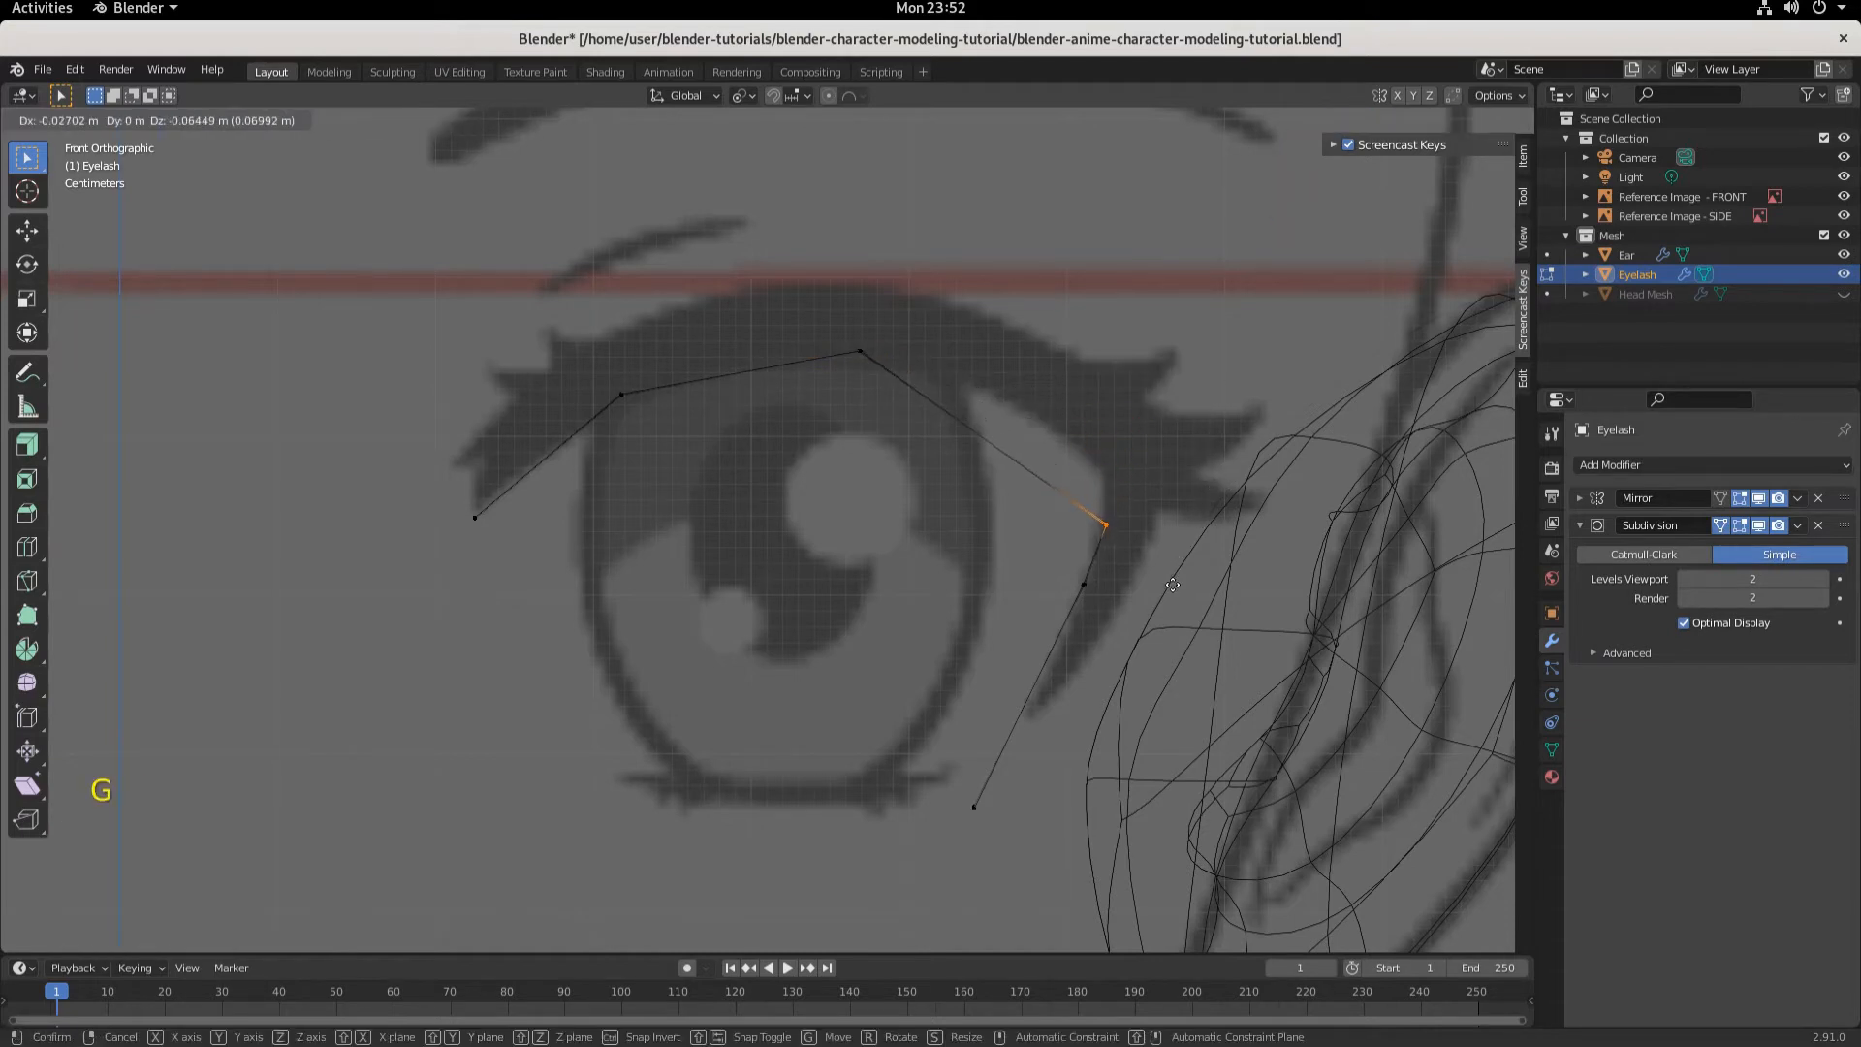
left_click(1168, 580)
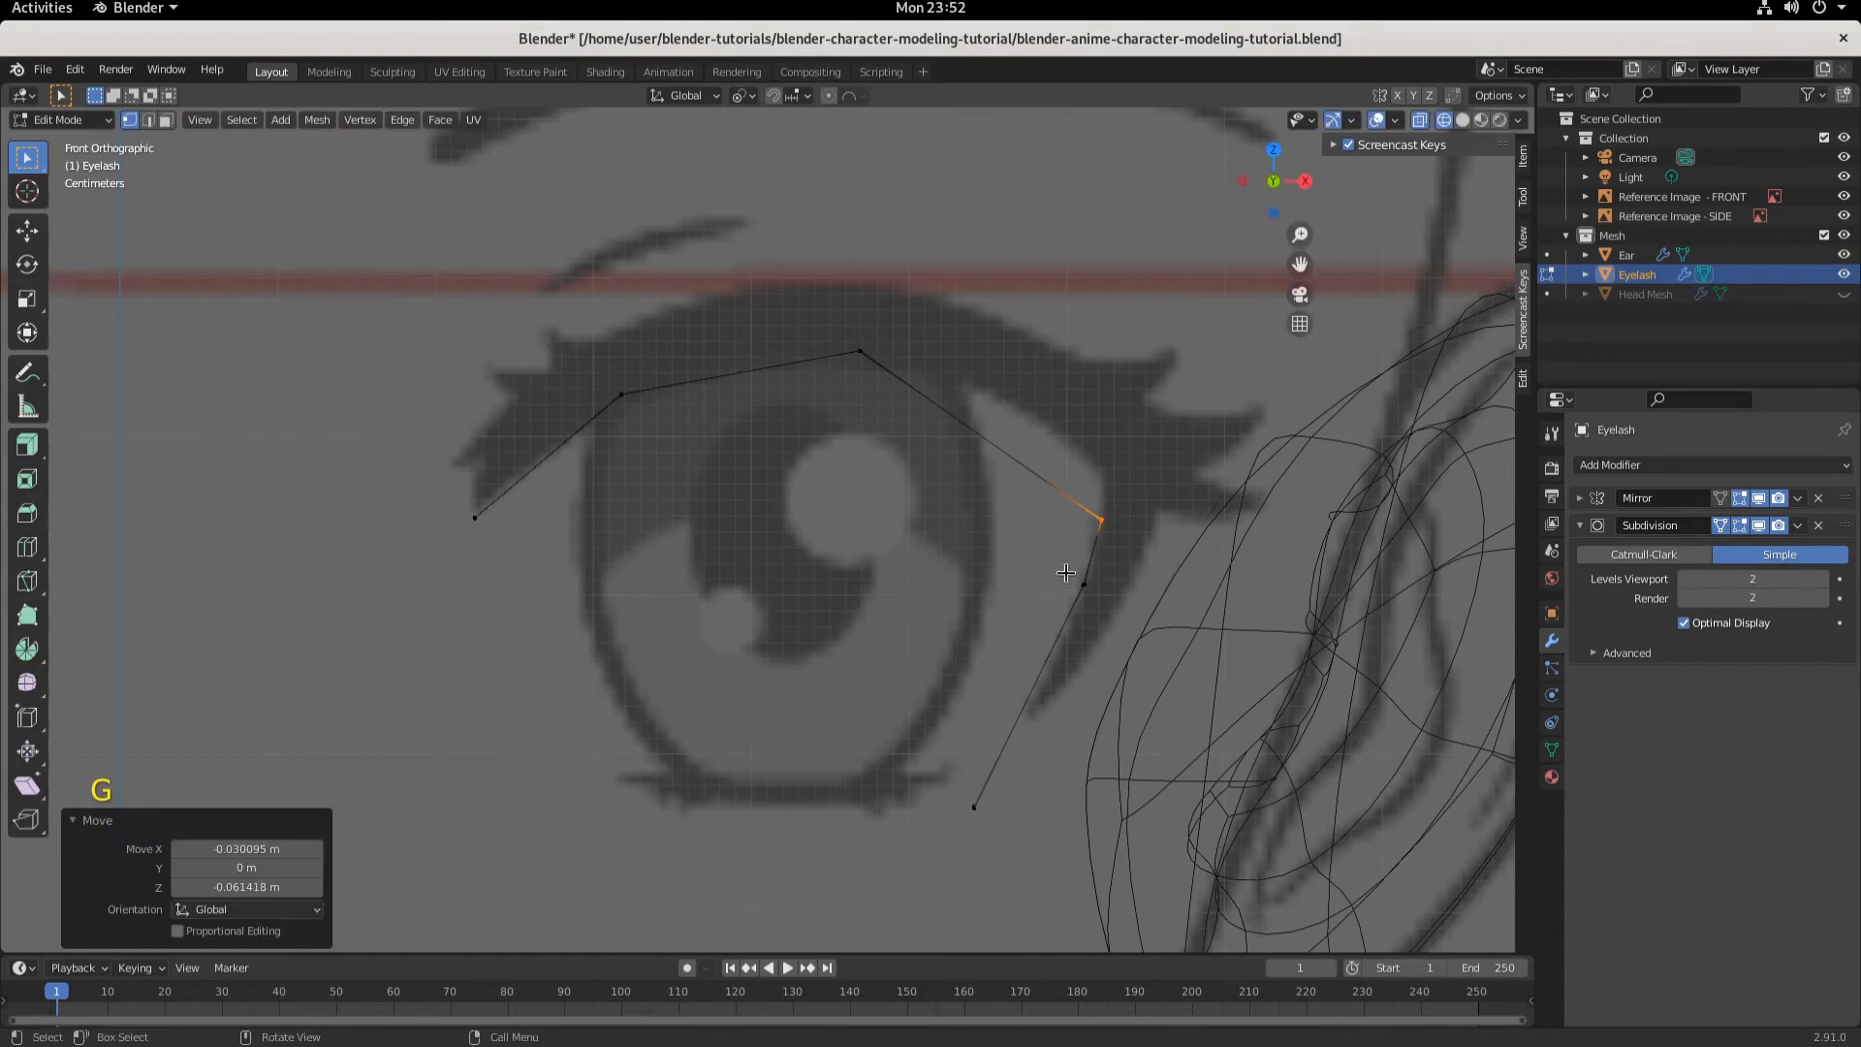
- Move the eyelash's outer middle vertex about 0.007 m along -X and 0.024 m down along Z
left_click_drag(1045, 555, 1098, 635)
key("g")
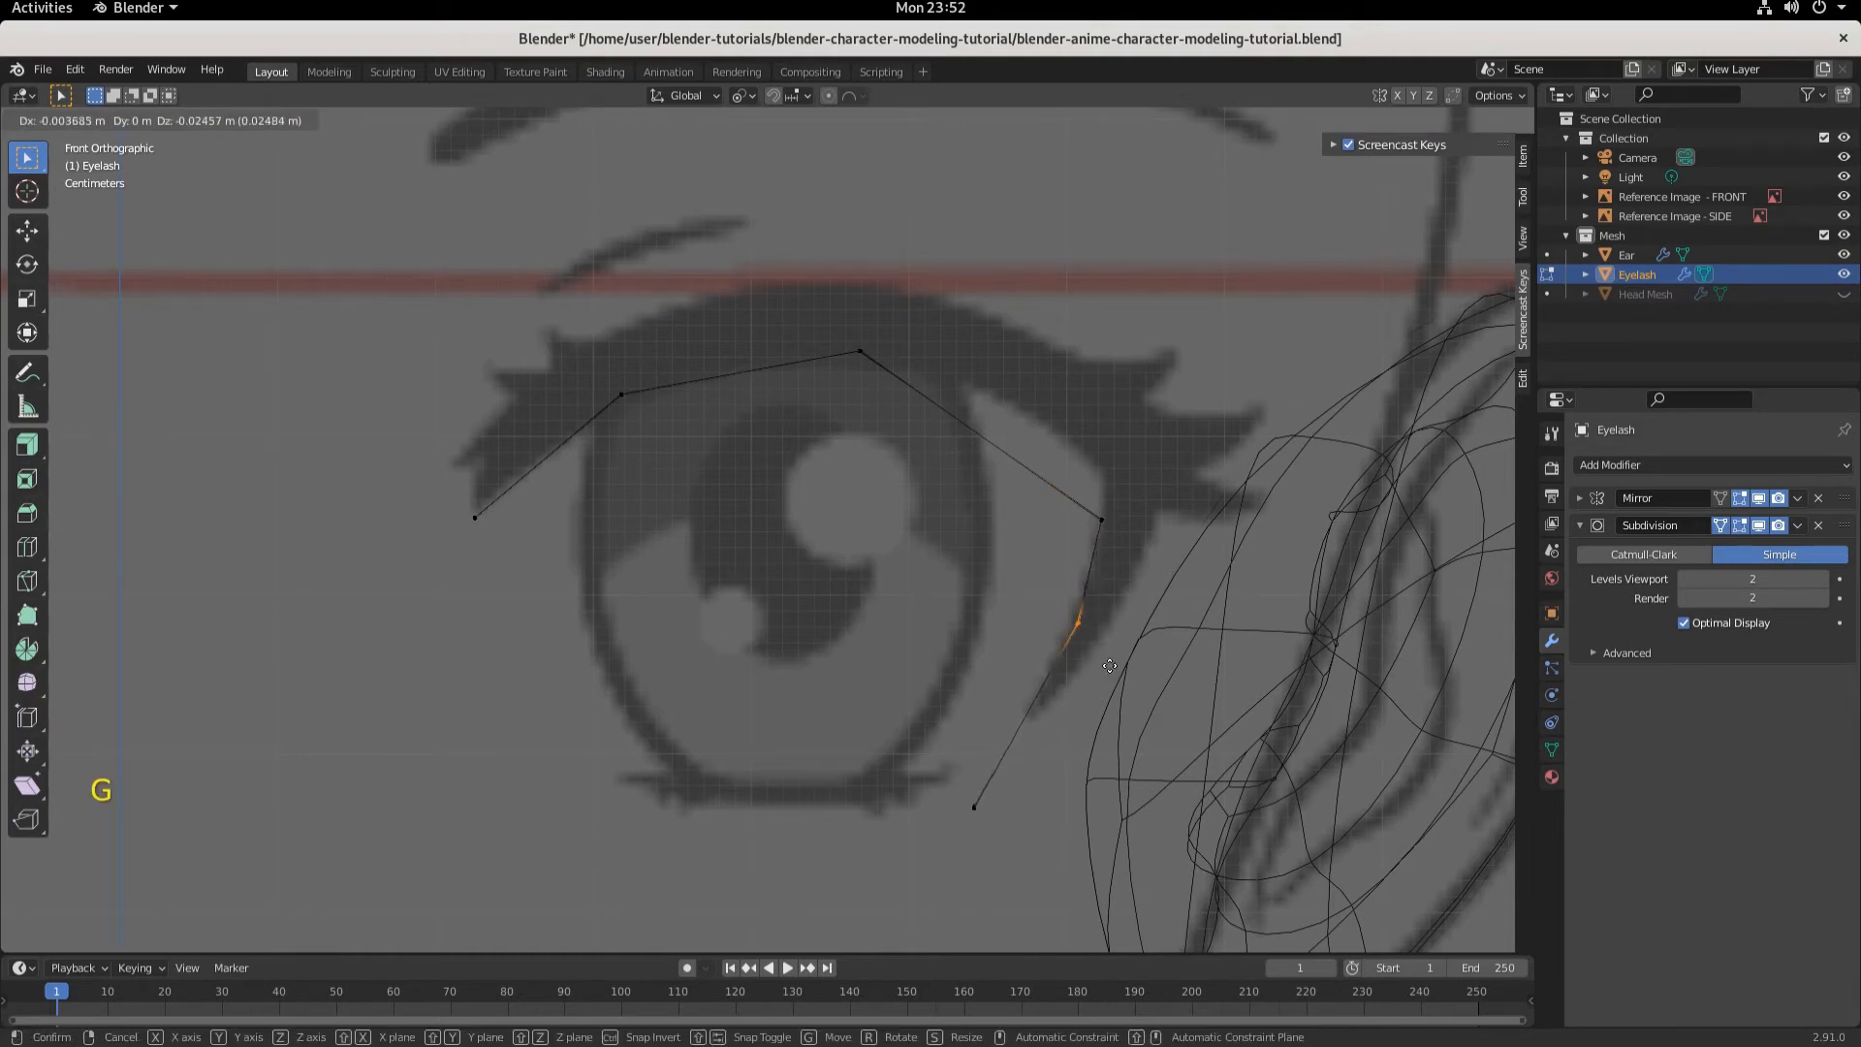
left_click(1103, 665)
- Move the eyelash's outer end vertex about 0.033 m along X and 0.059 m up along Z
left_click(968, 797)
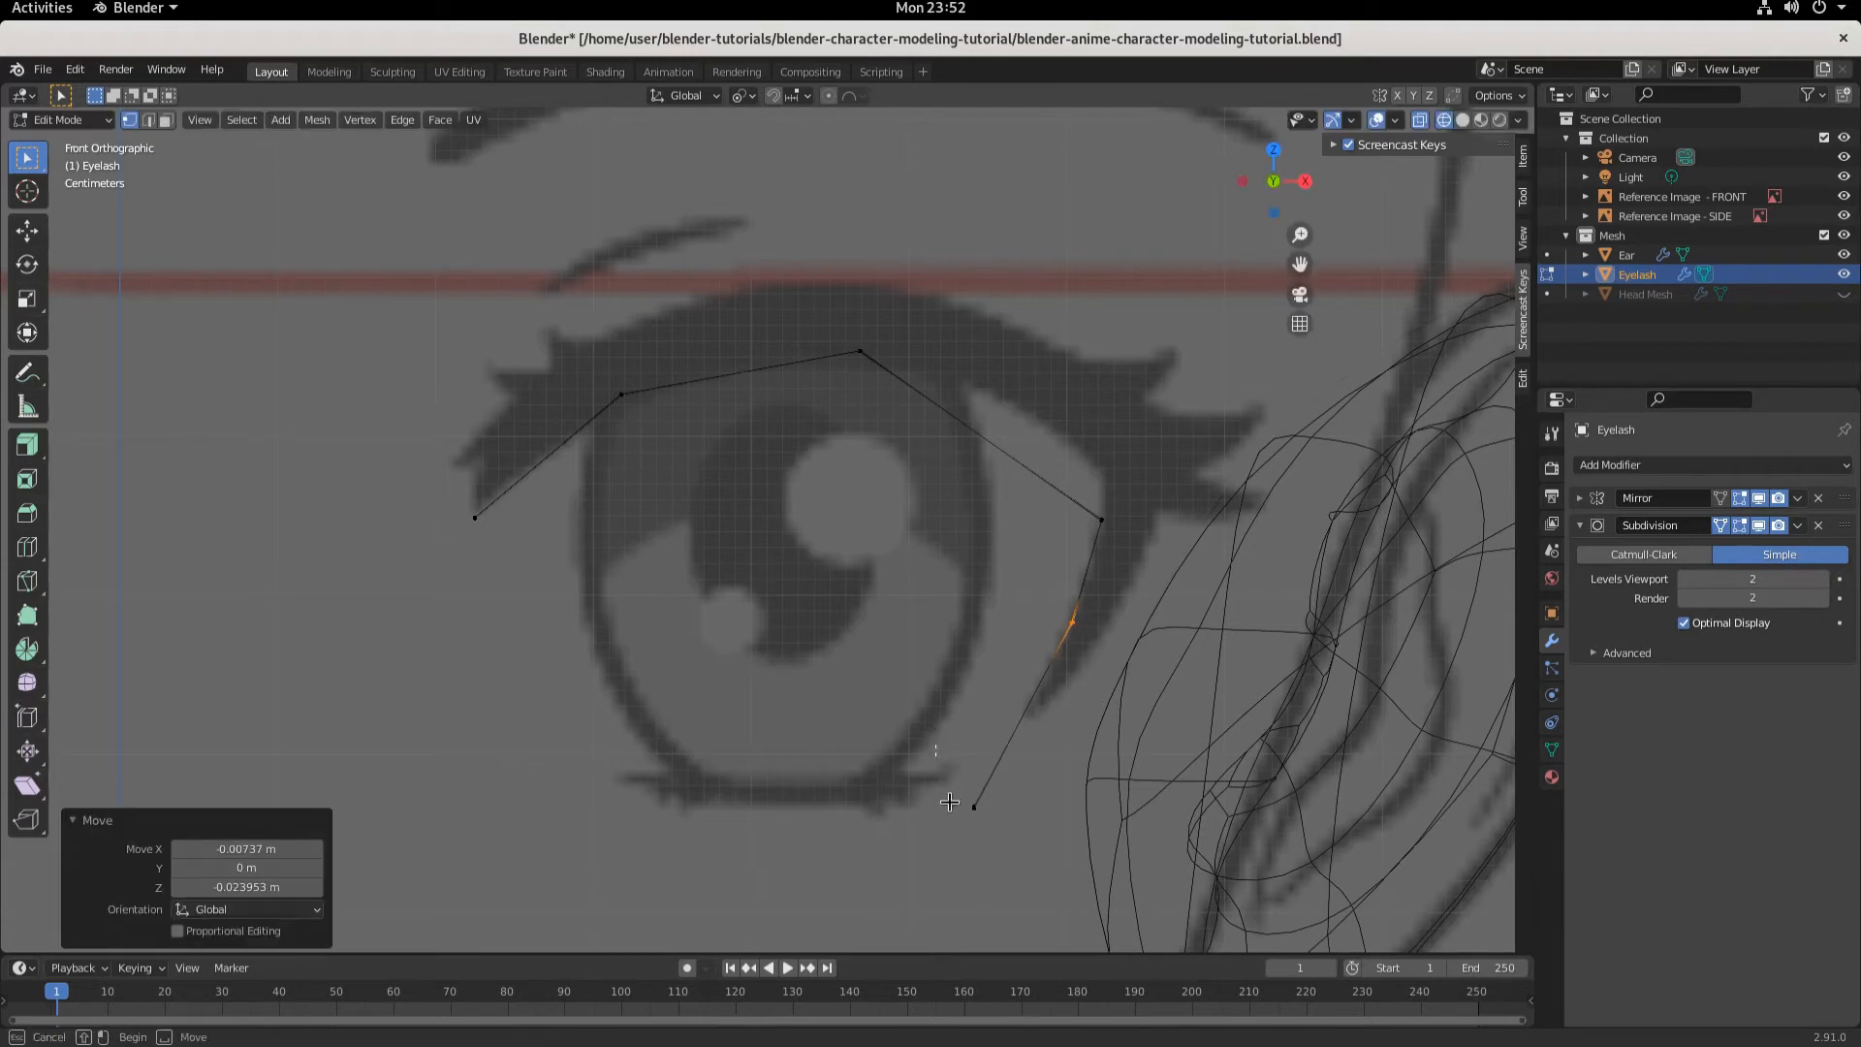
key("g")
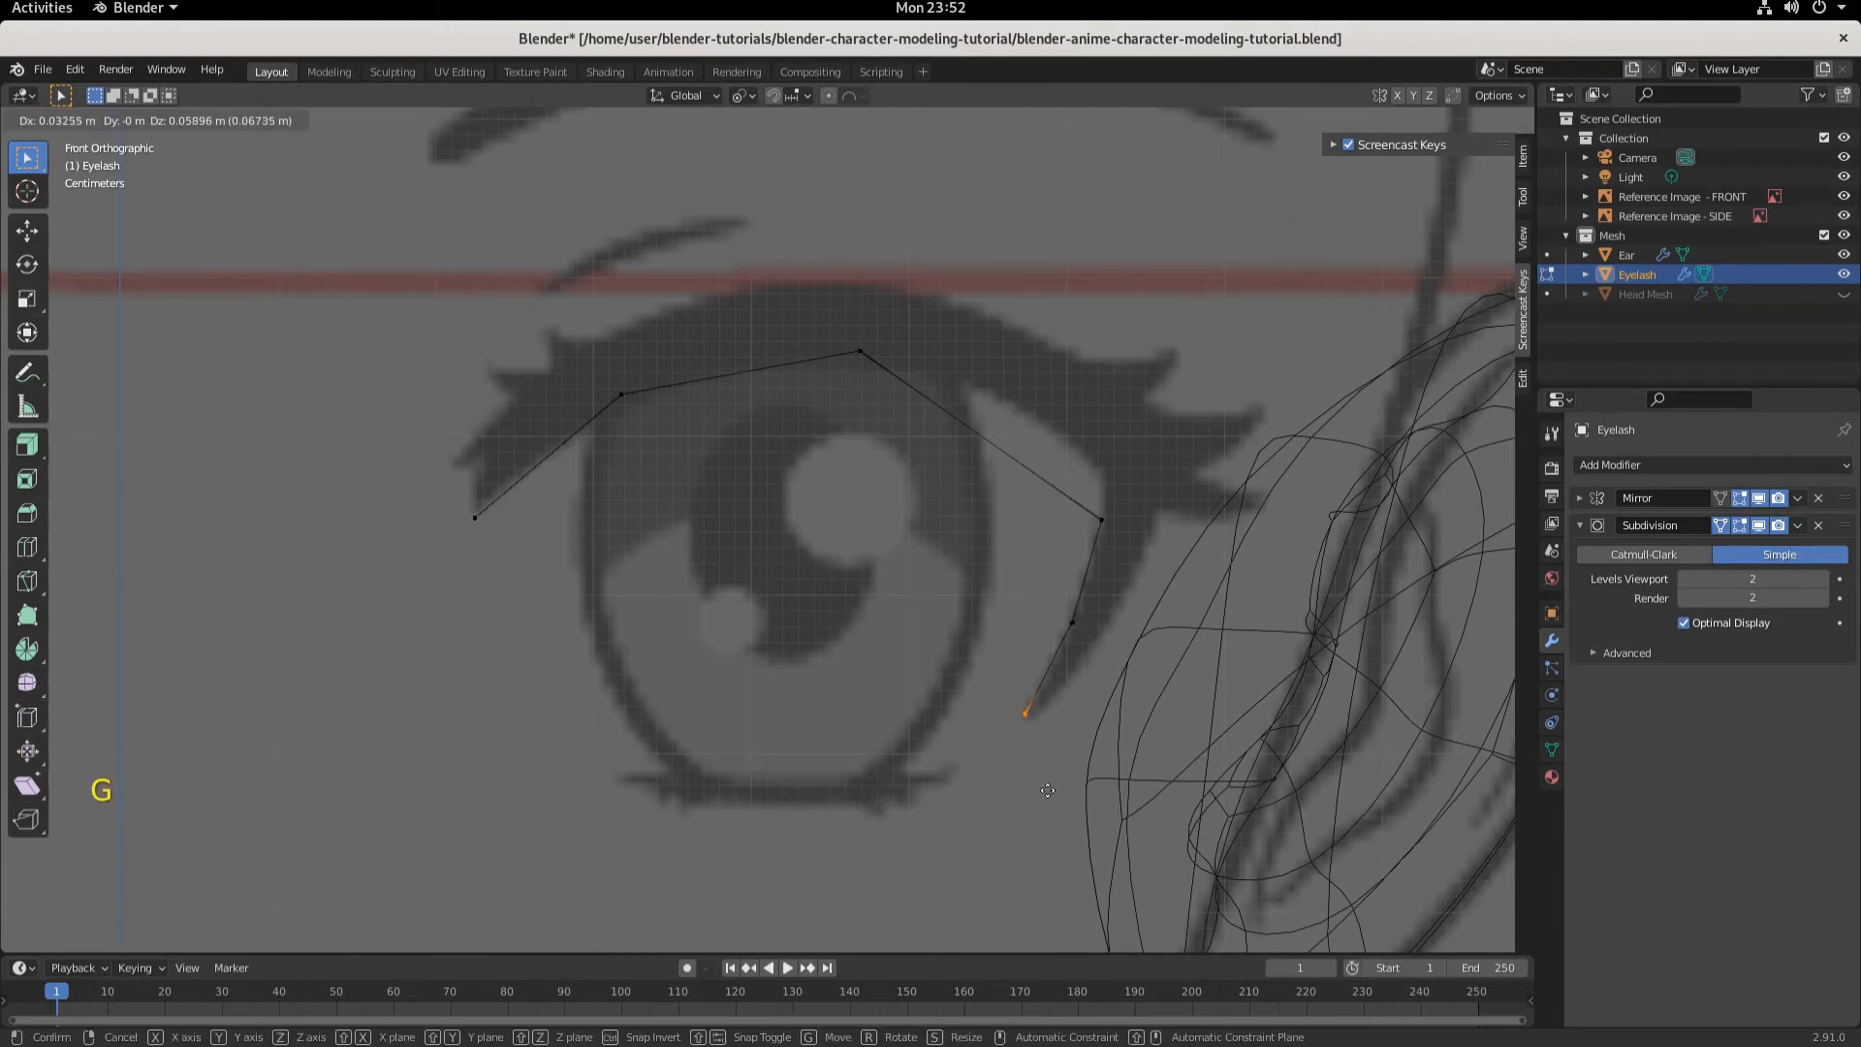
left_click(1047, 790)
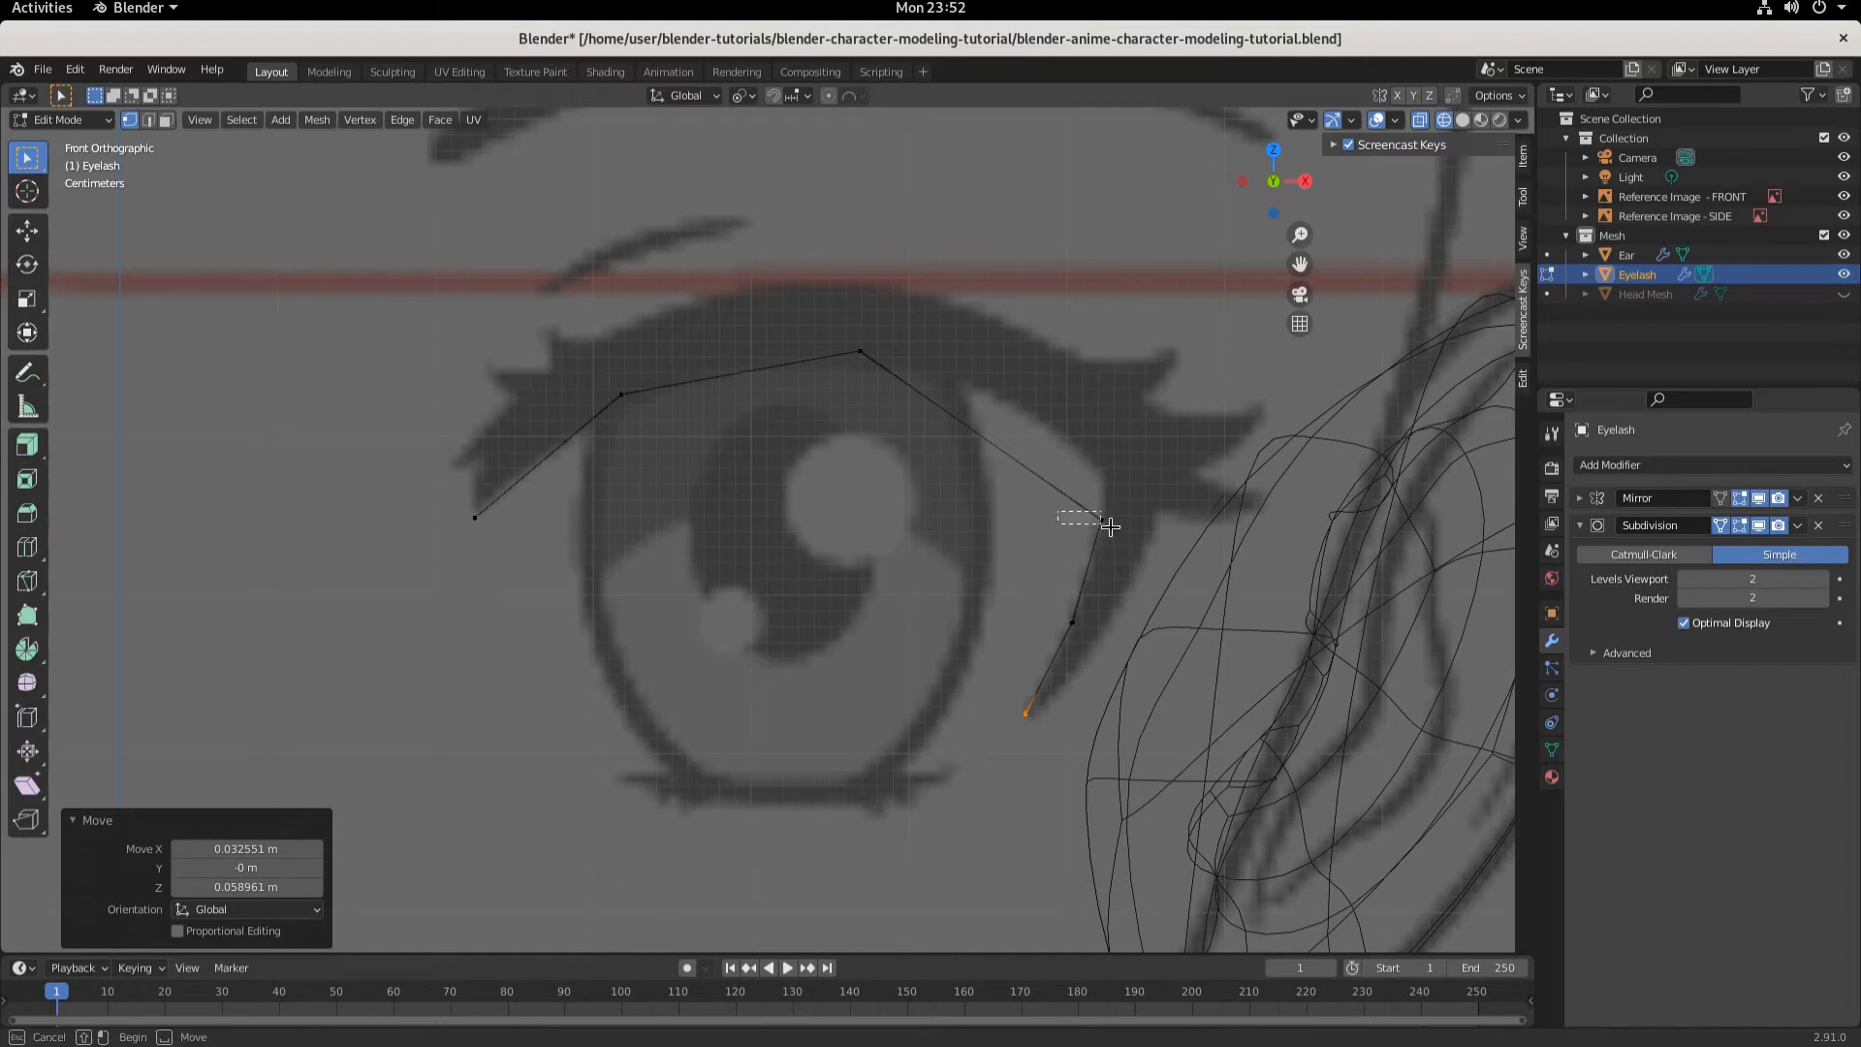
- Nudge the eyelash's outer corner vertex about 0.0006 m along X and 0.0025 m along Z
left_click(1103, 523)
key("g")
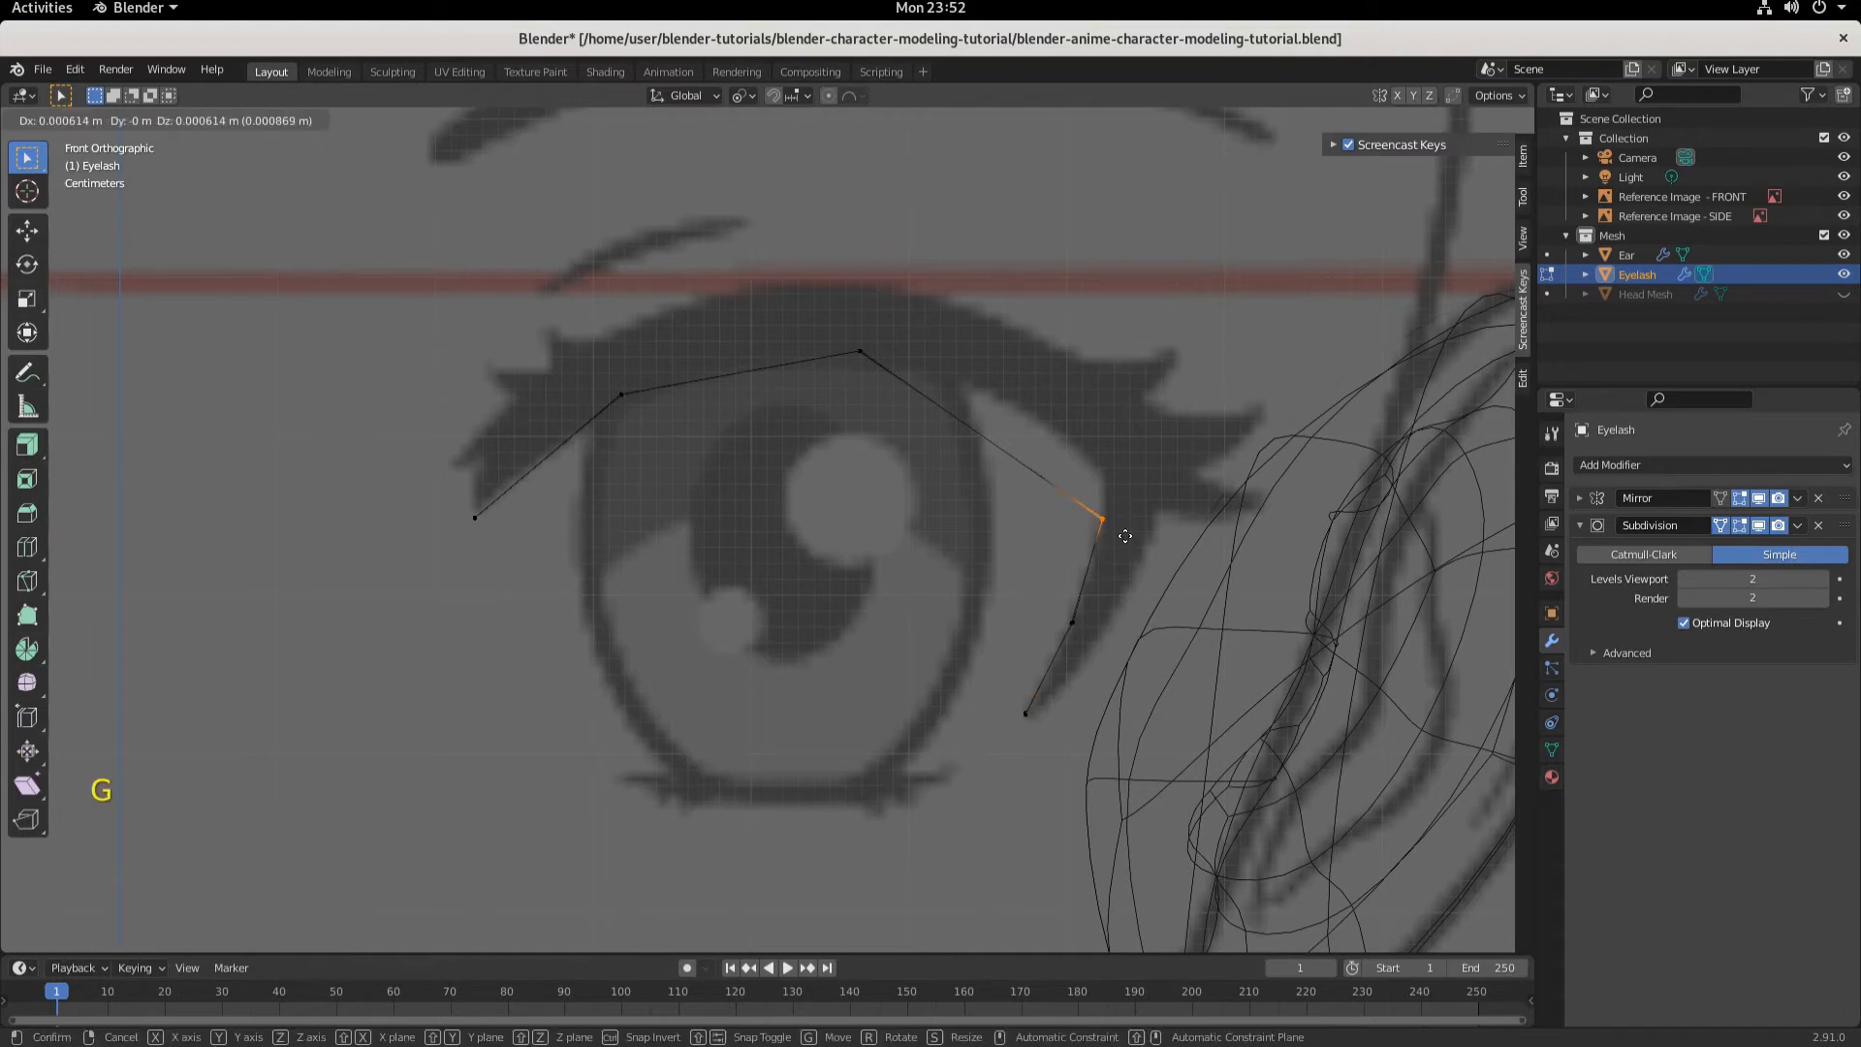
left_click(1095, 514)
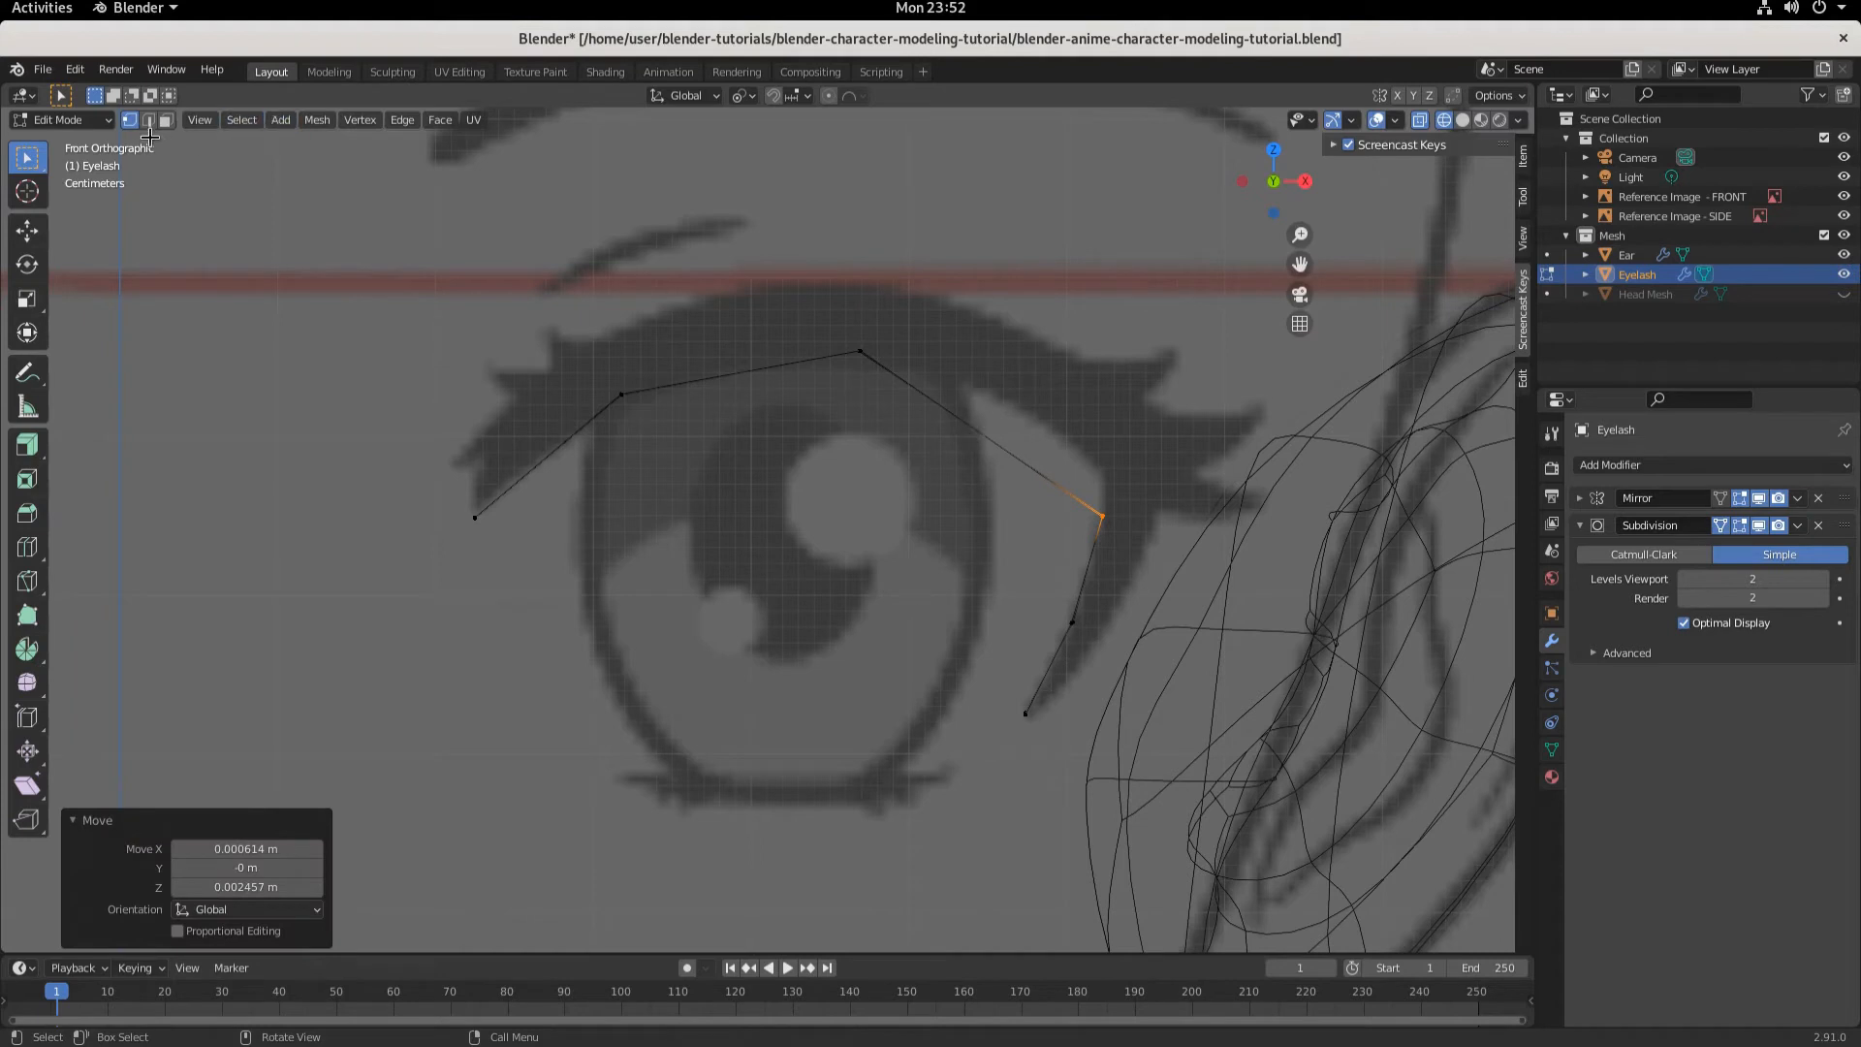
- Try to loop cut the eyelash's outer upper segment in edge selection mode
left_click(149, 137)
left_click(149, 127)
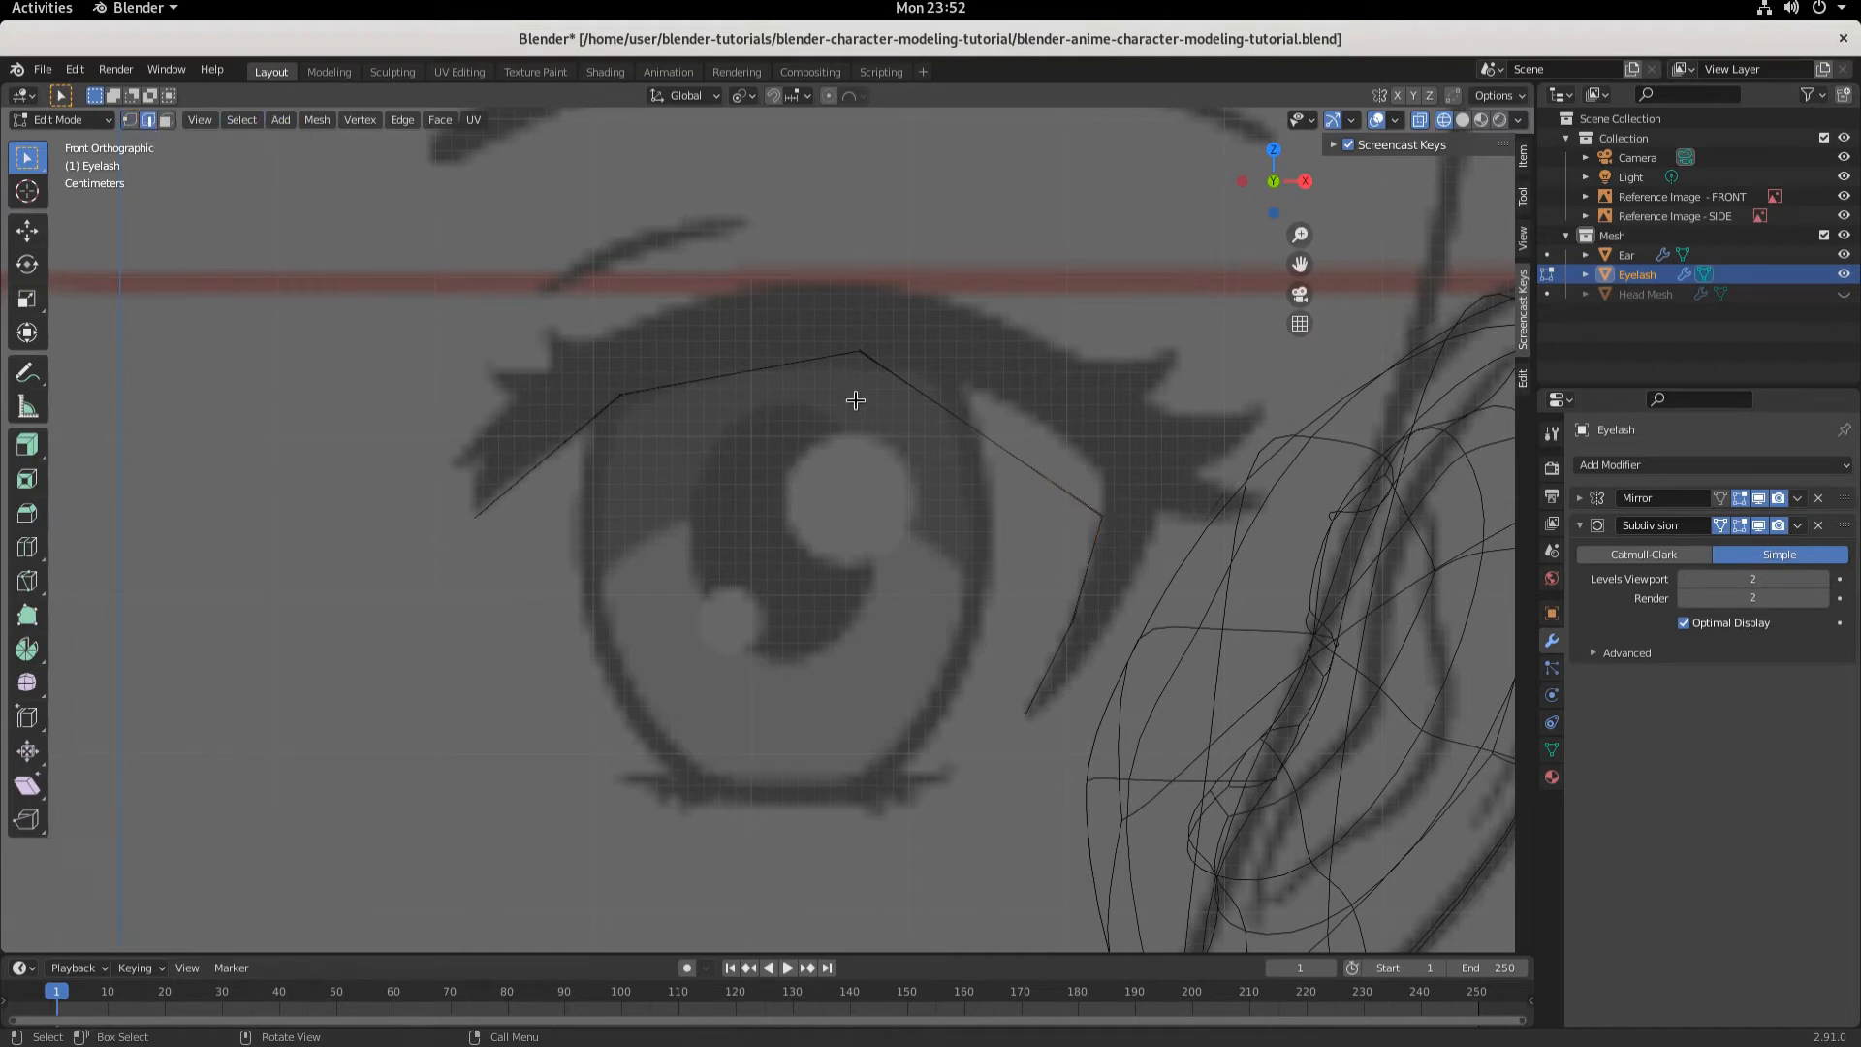
left_click(947, 414)
left_click(978, 432)
key("ctrl+r")
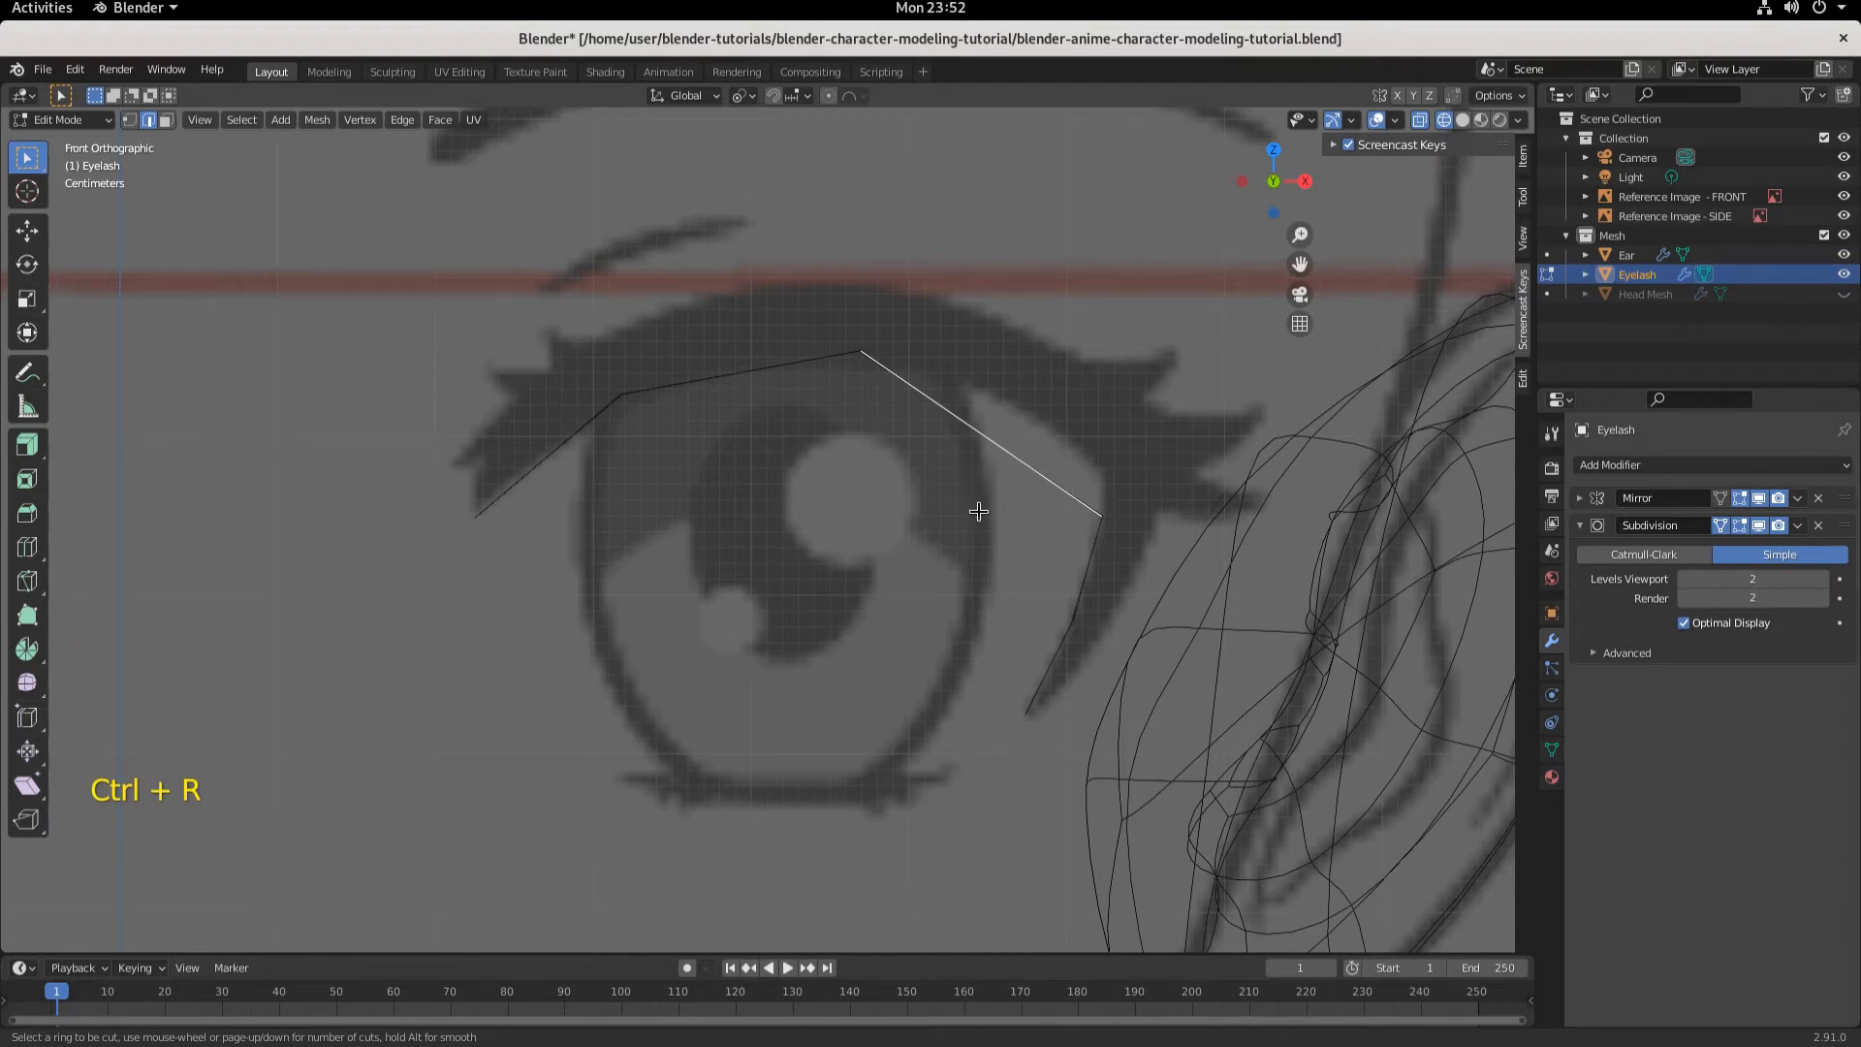
middle_click_drag(959, 498, 699, 446)
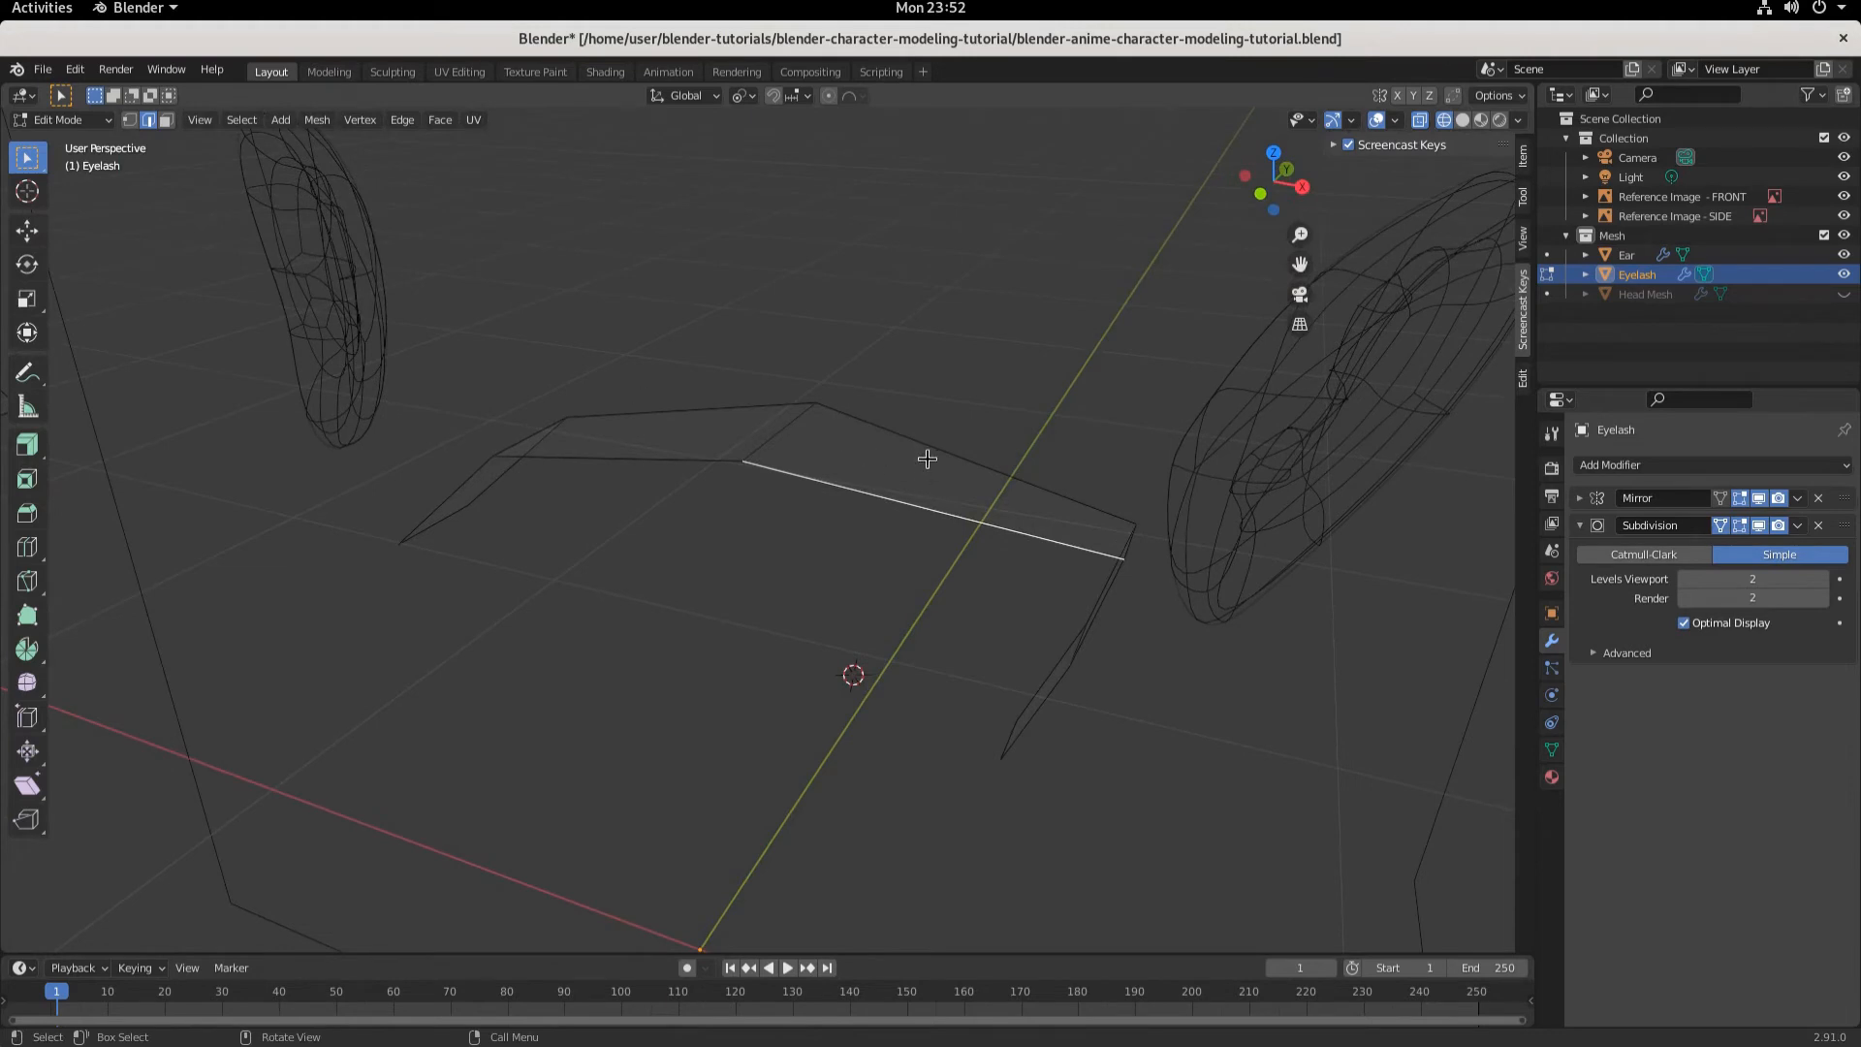
left_click(931, 454)
- Re-enter Edit Mode and add two loop cuts across the eyelash's outer upper segment
left_click(63, 119)
left_click(56, 146)
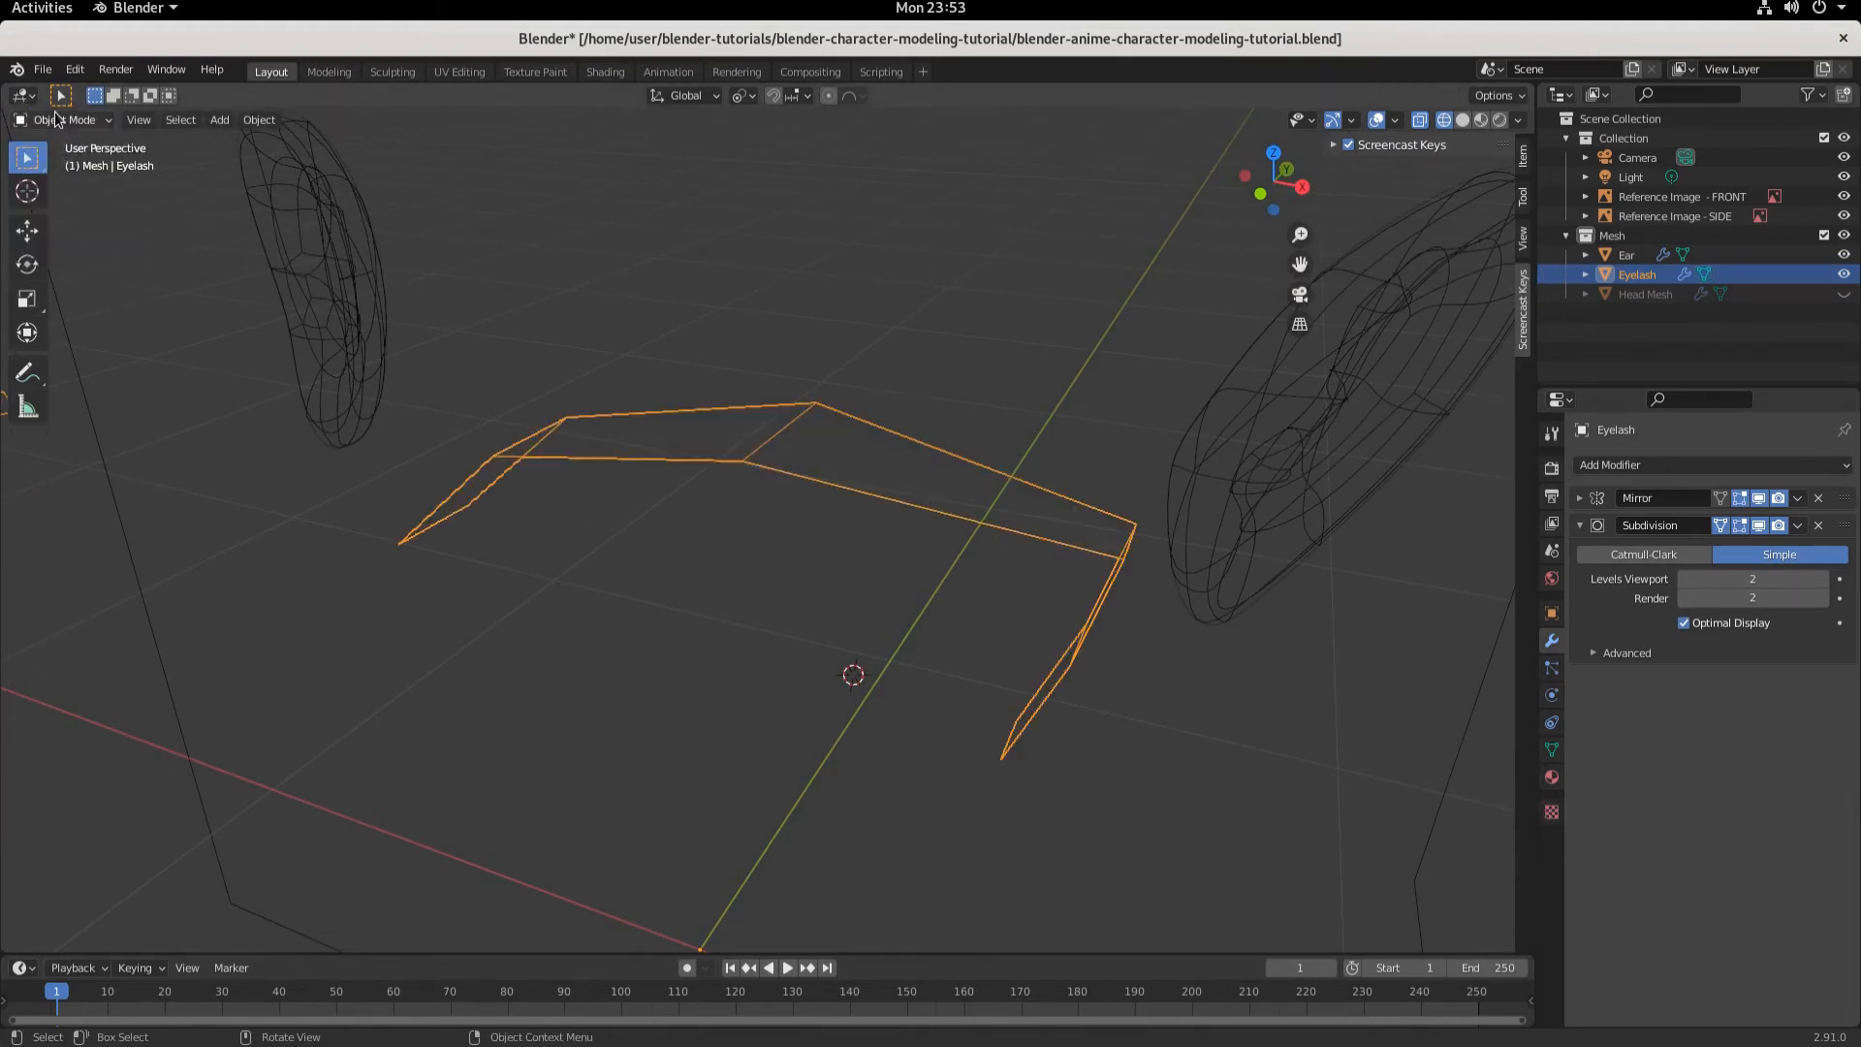
left_click(63, 119)
left_click(60, 166)
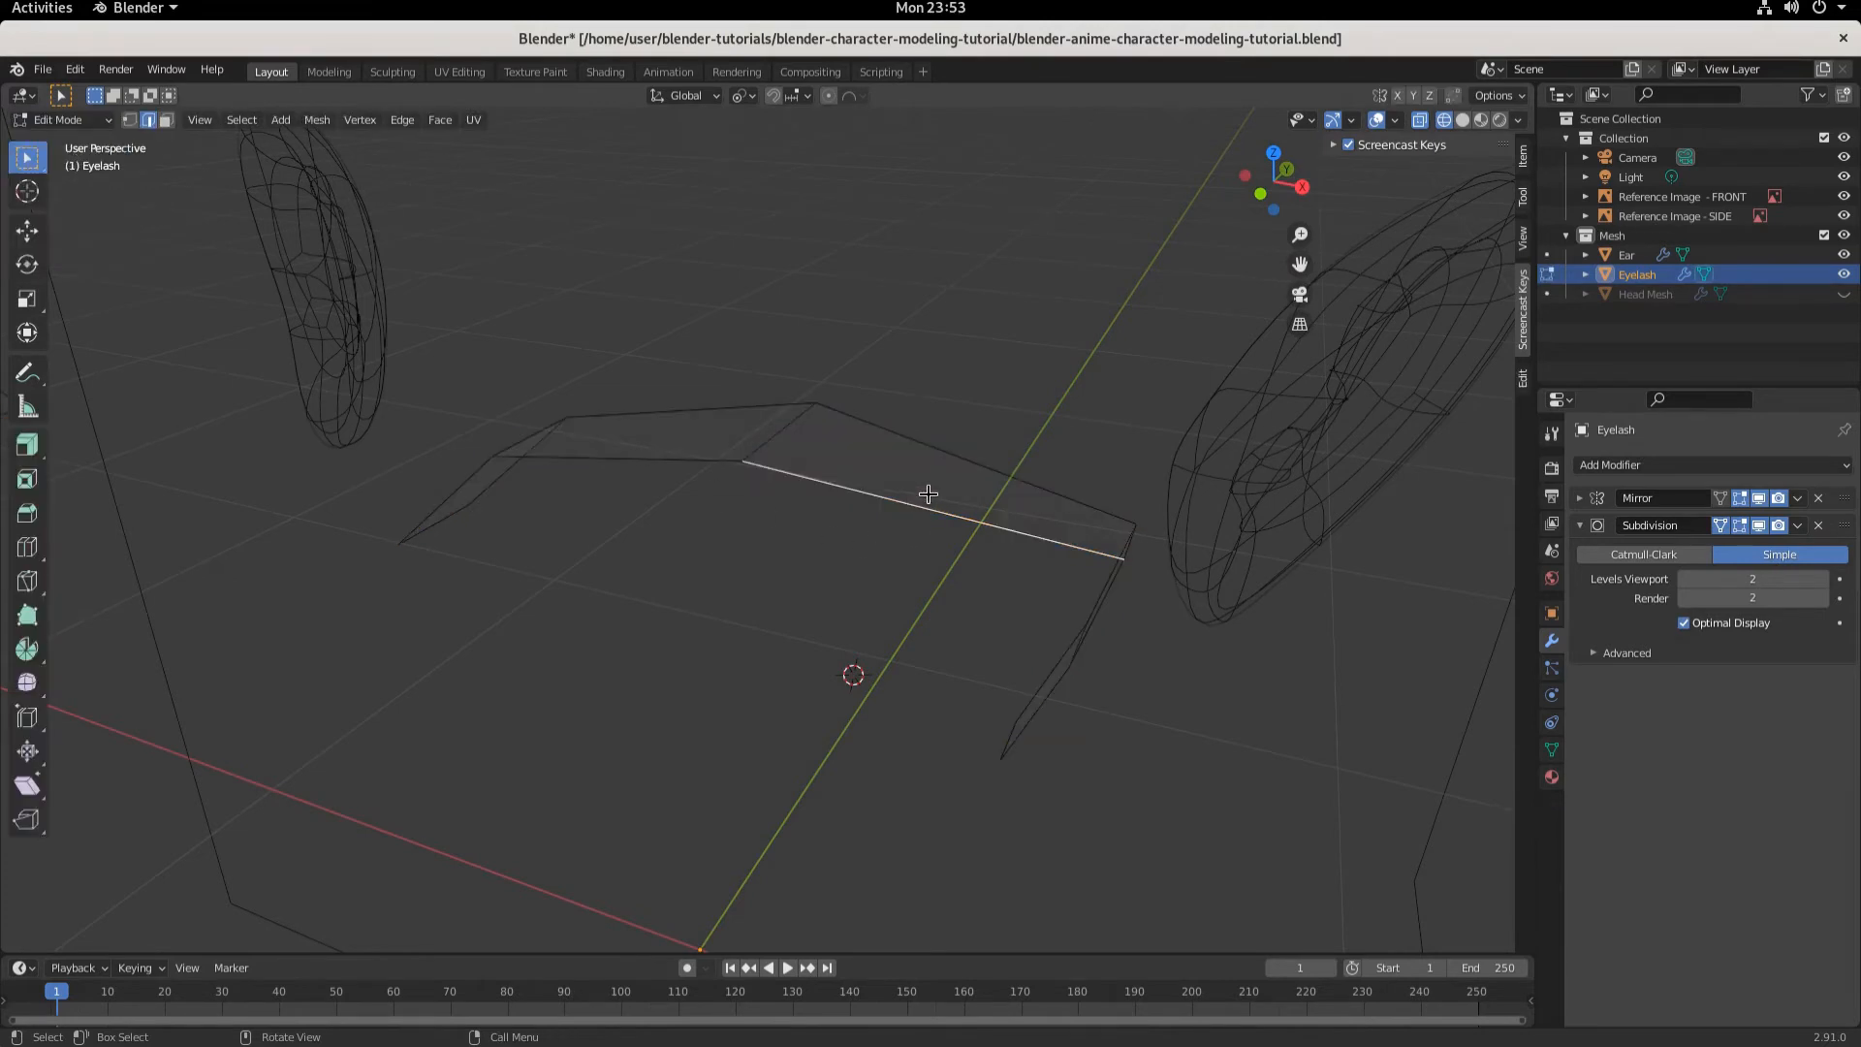
key("ctrl+r")
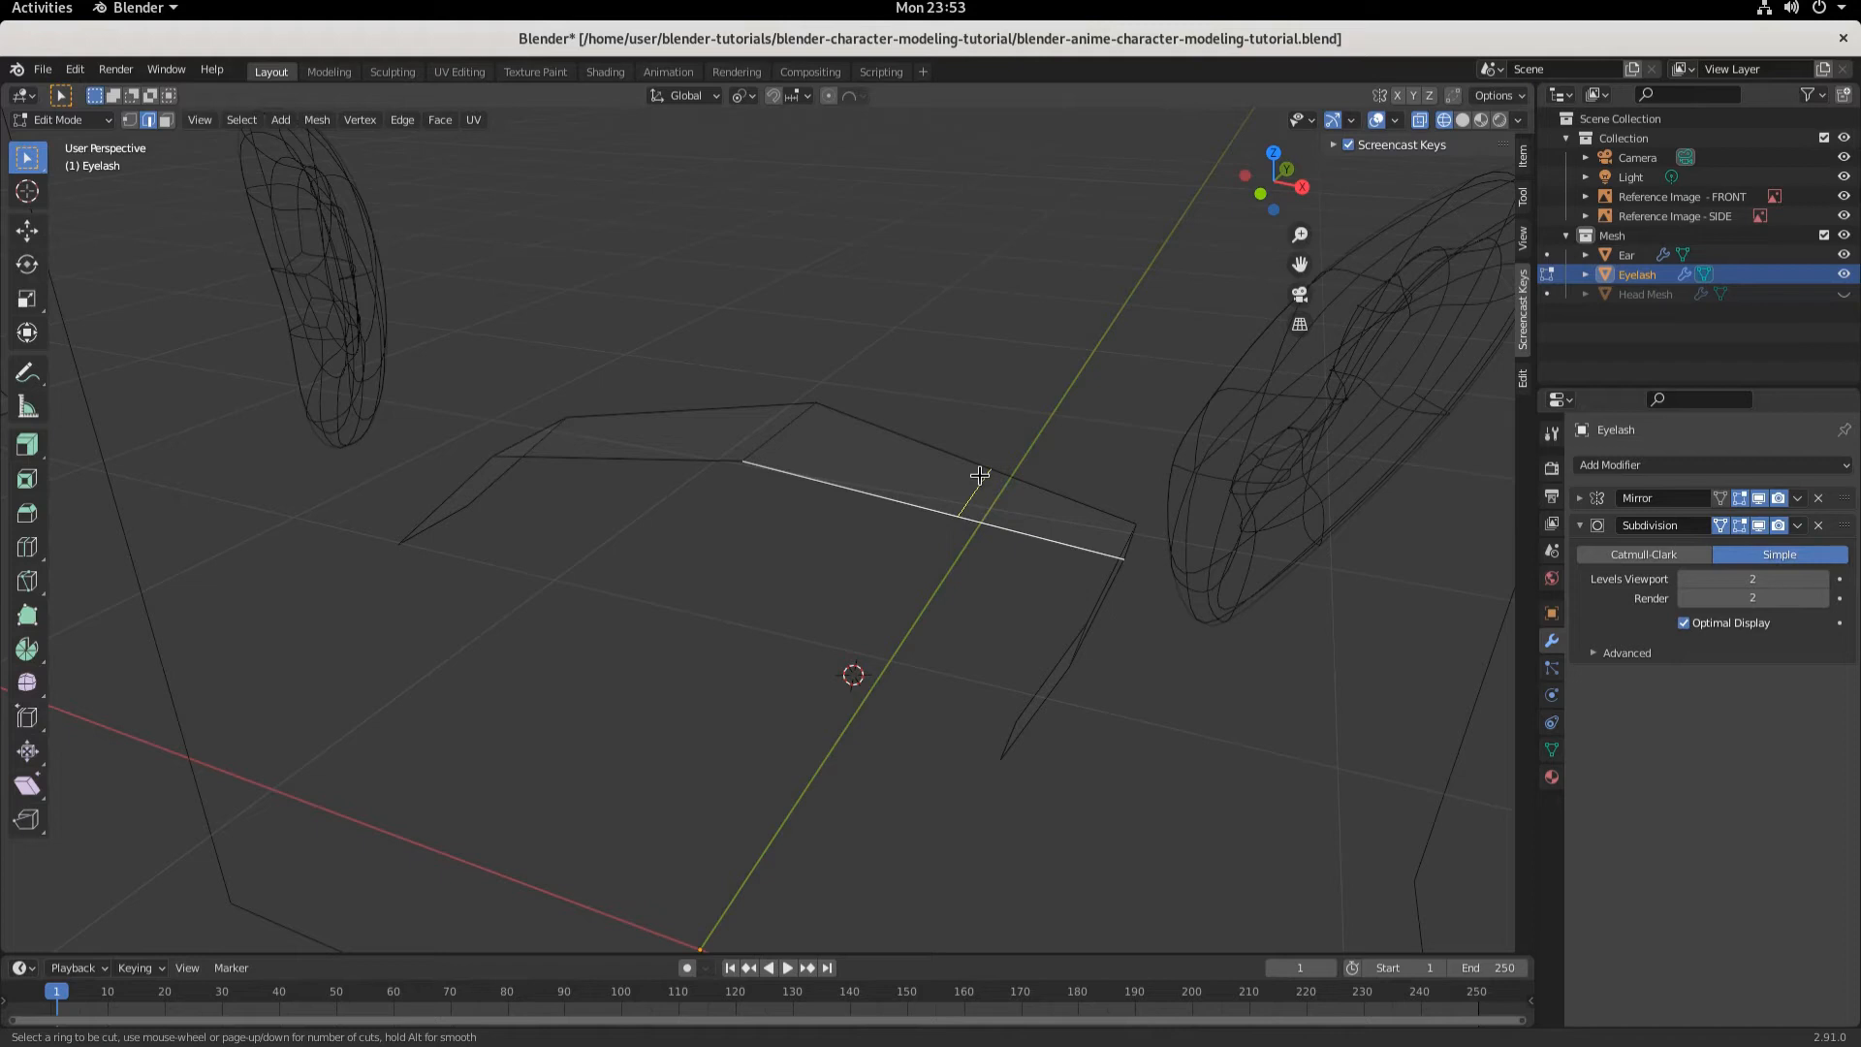
scroll(979, 475, "up", 1)
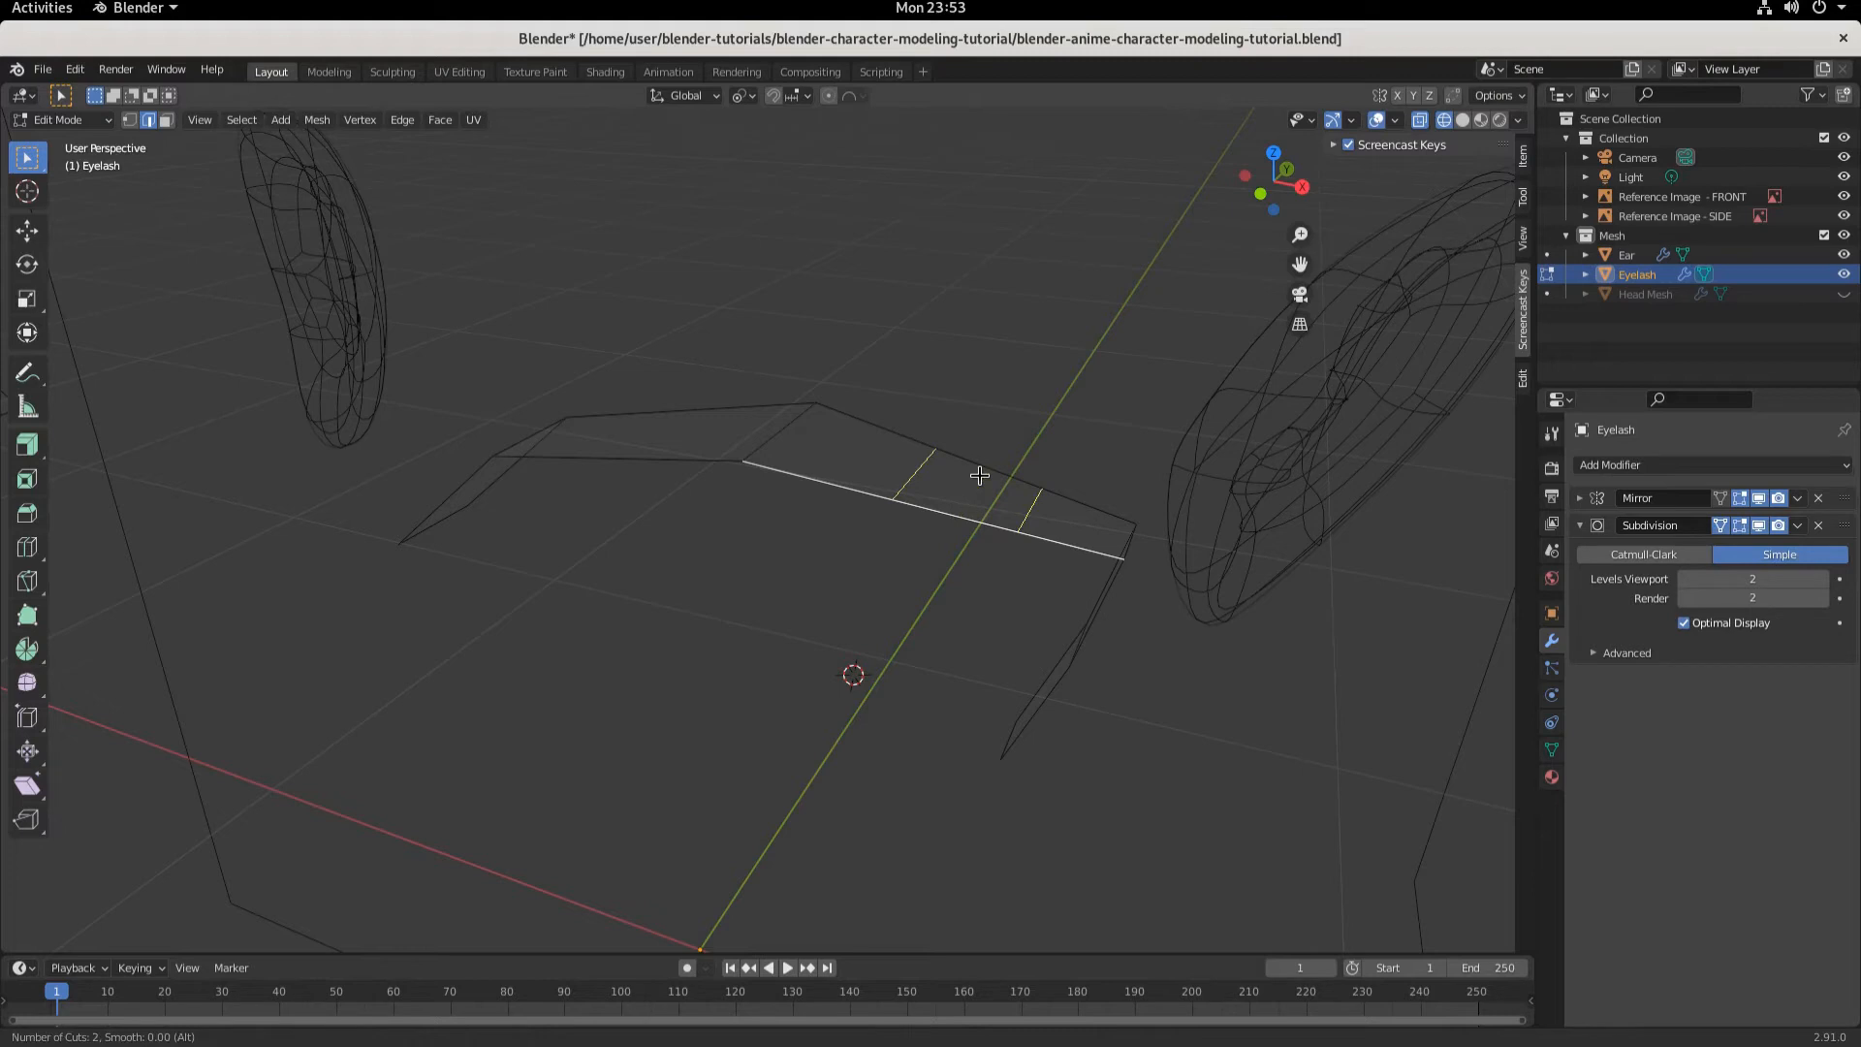
left_click(979, 475)
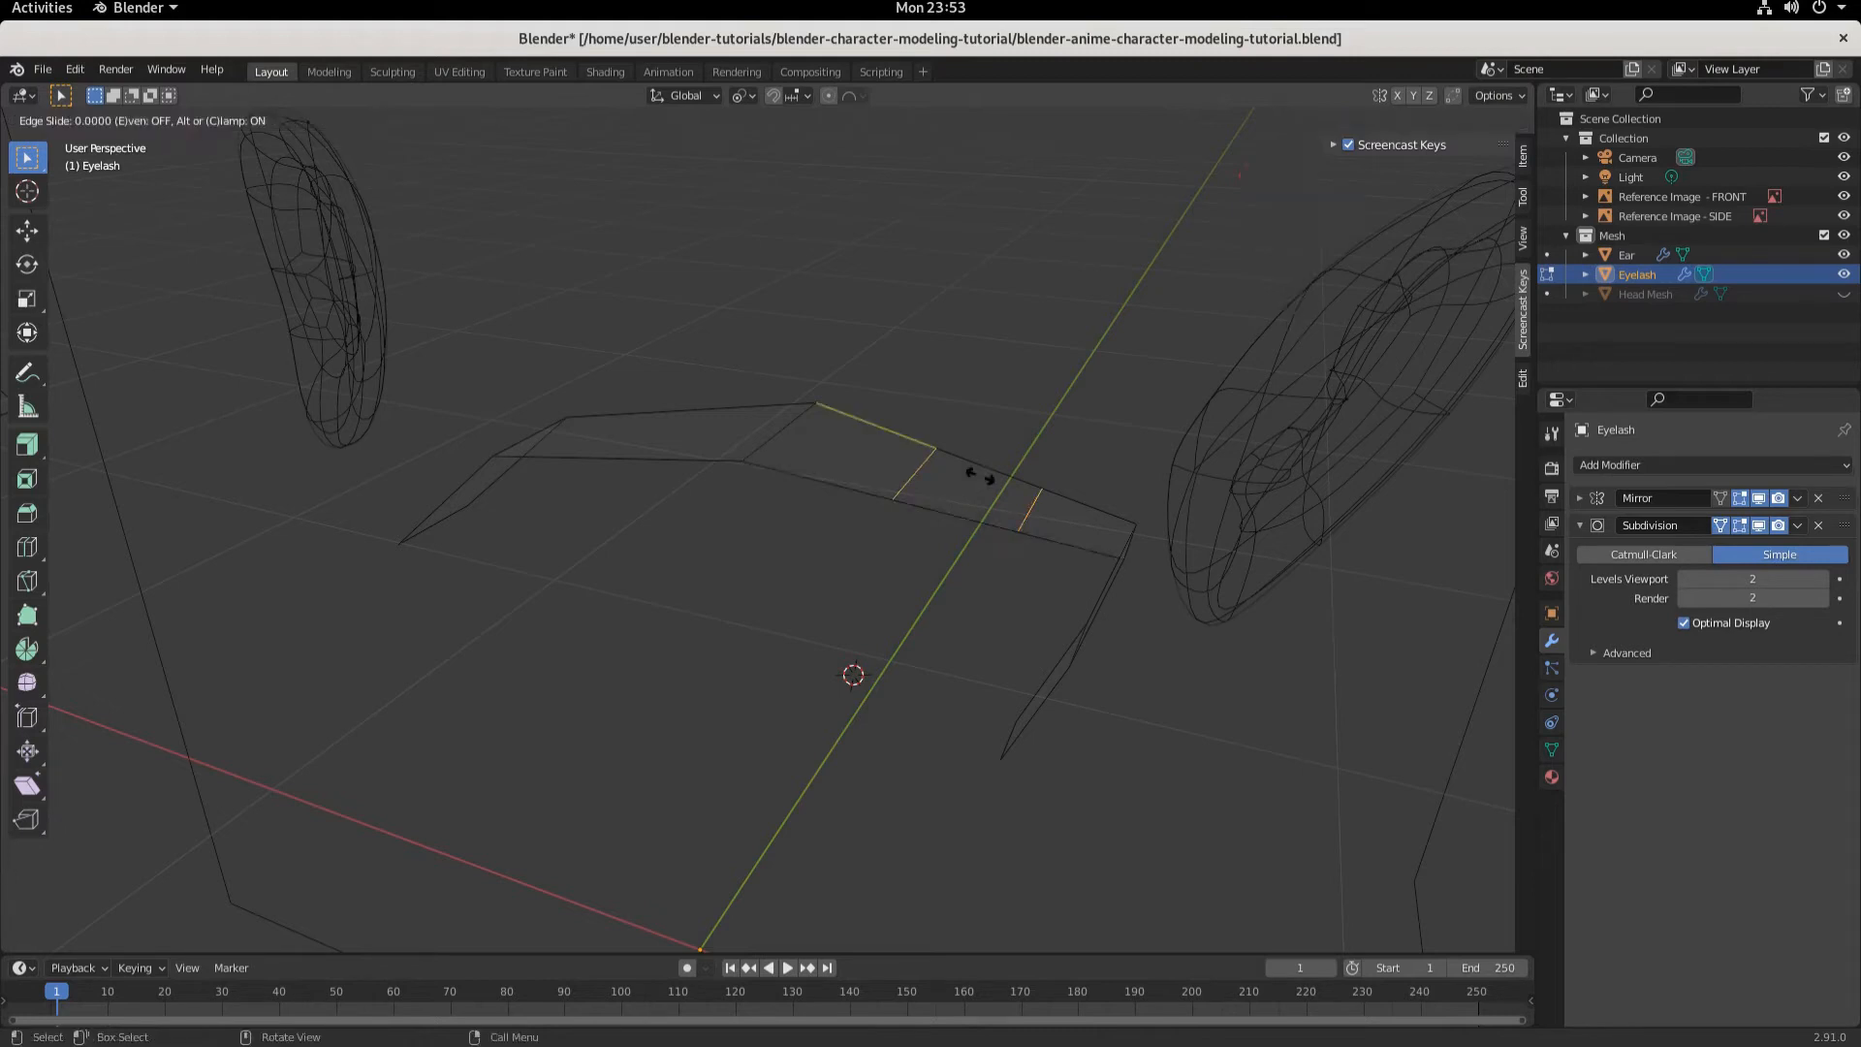
right_click(882, 496)
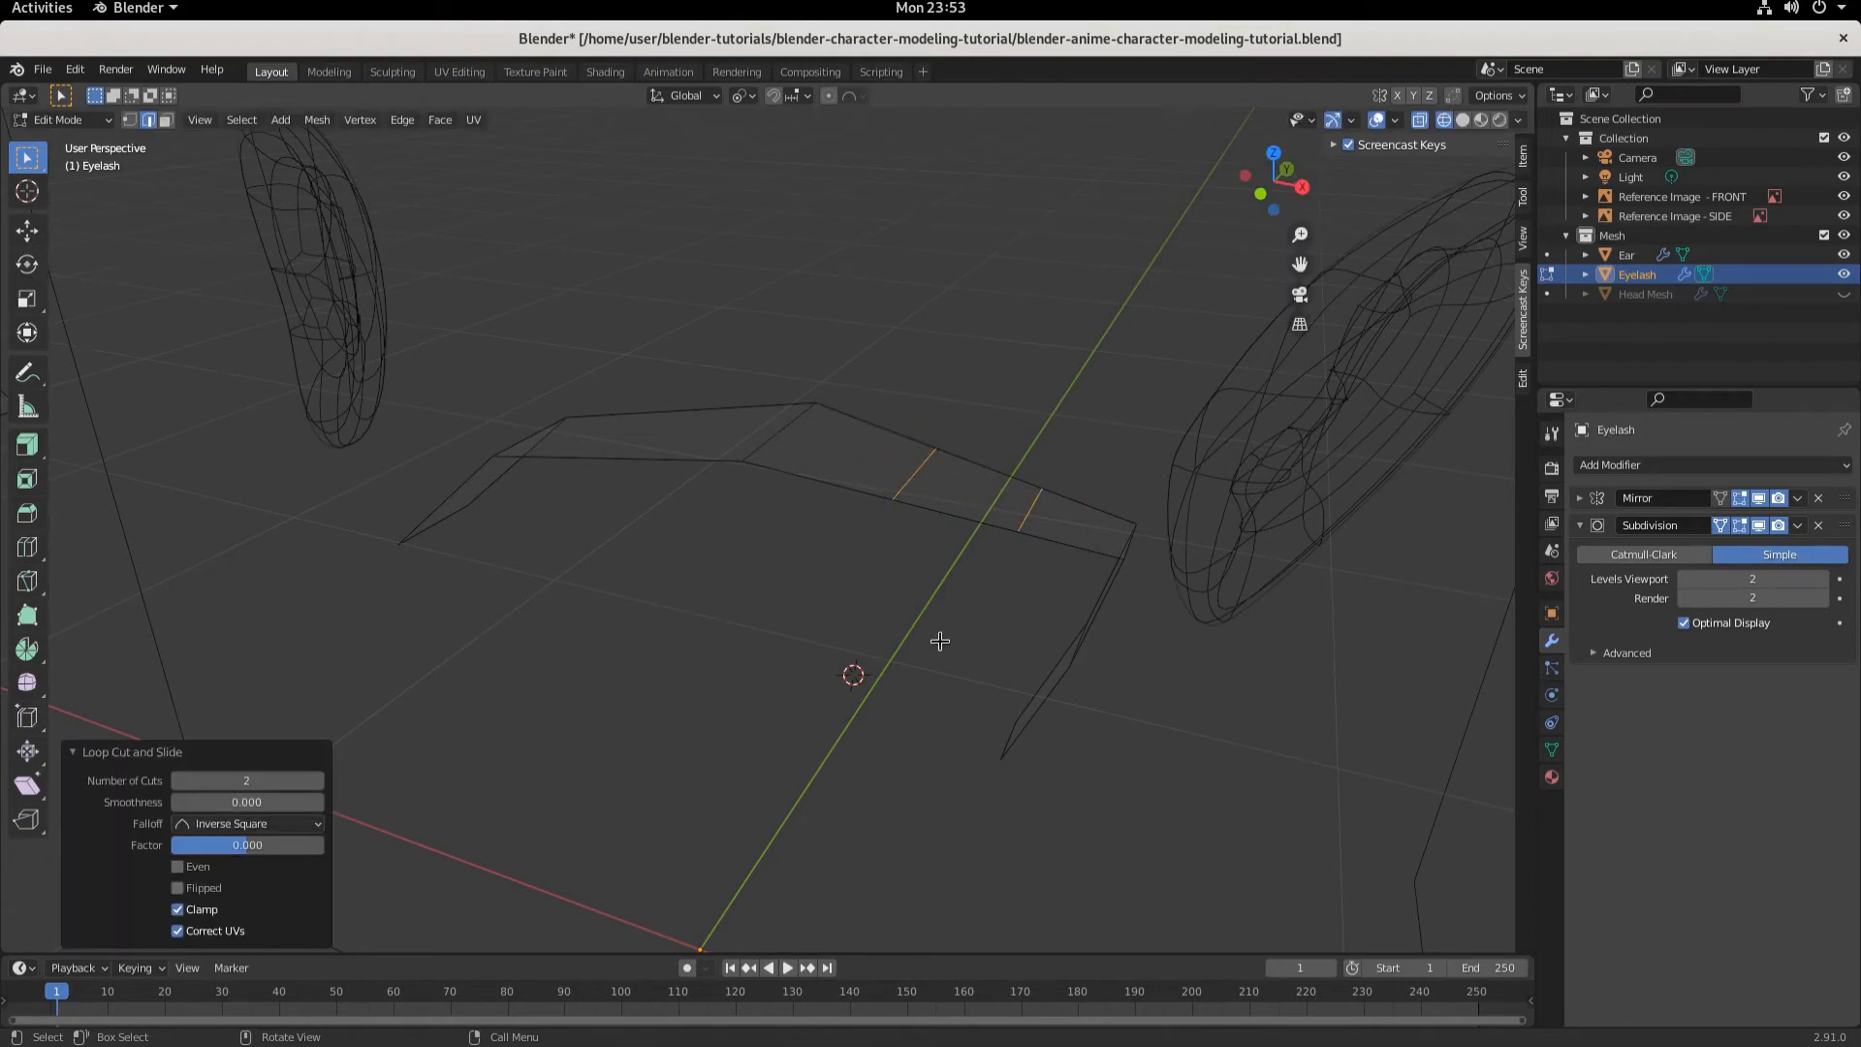
- Move the first new loop vertex about 0.017 m along X and 0.013 m up along Z
key("KP_1")
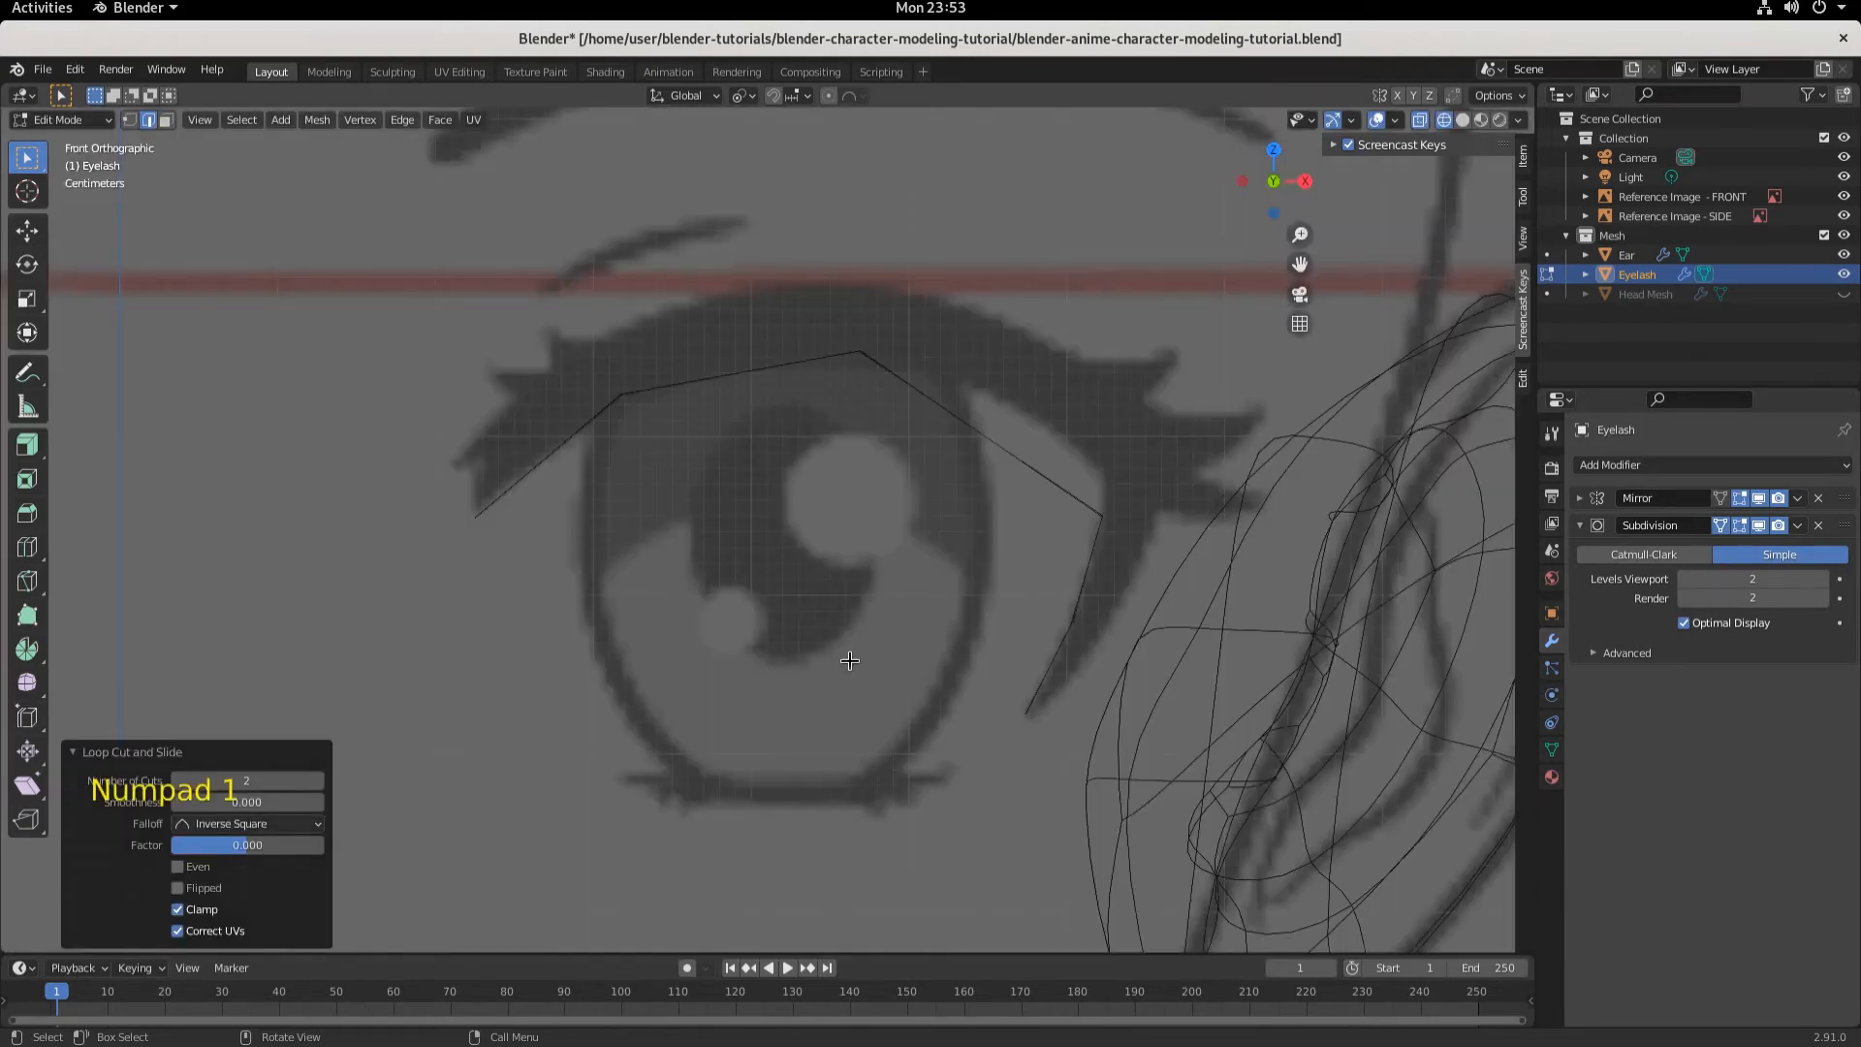
left_click(129, 122)
left_click_drag(913, 326, 960, 443)
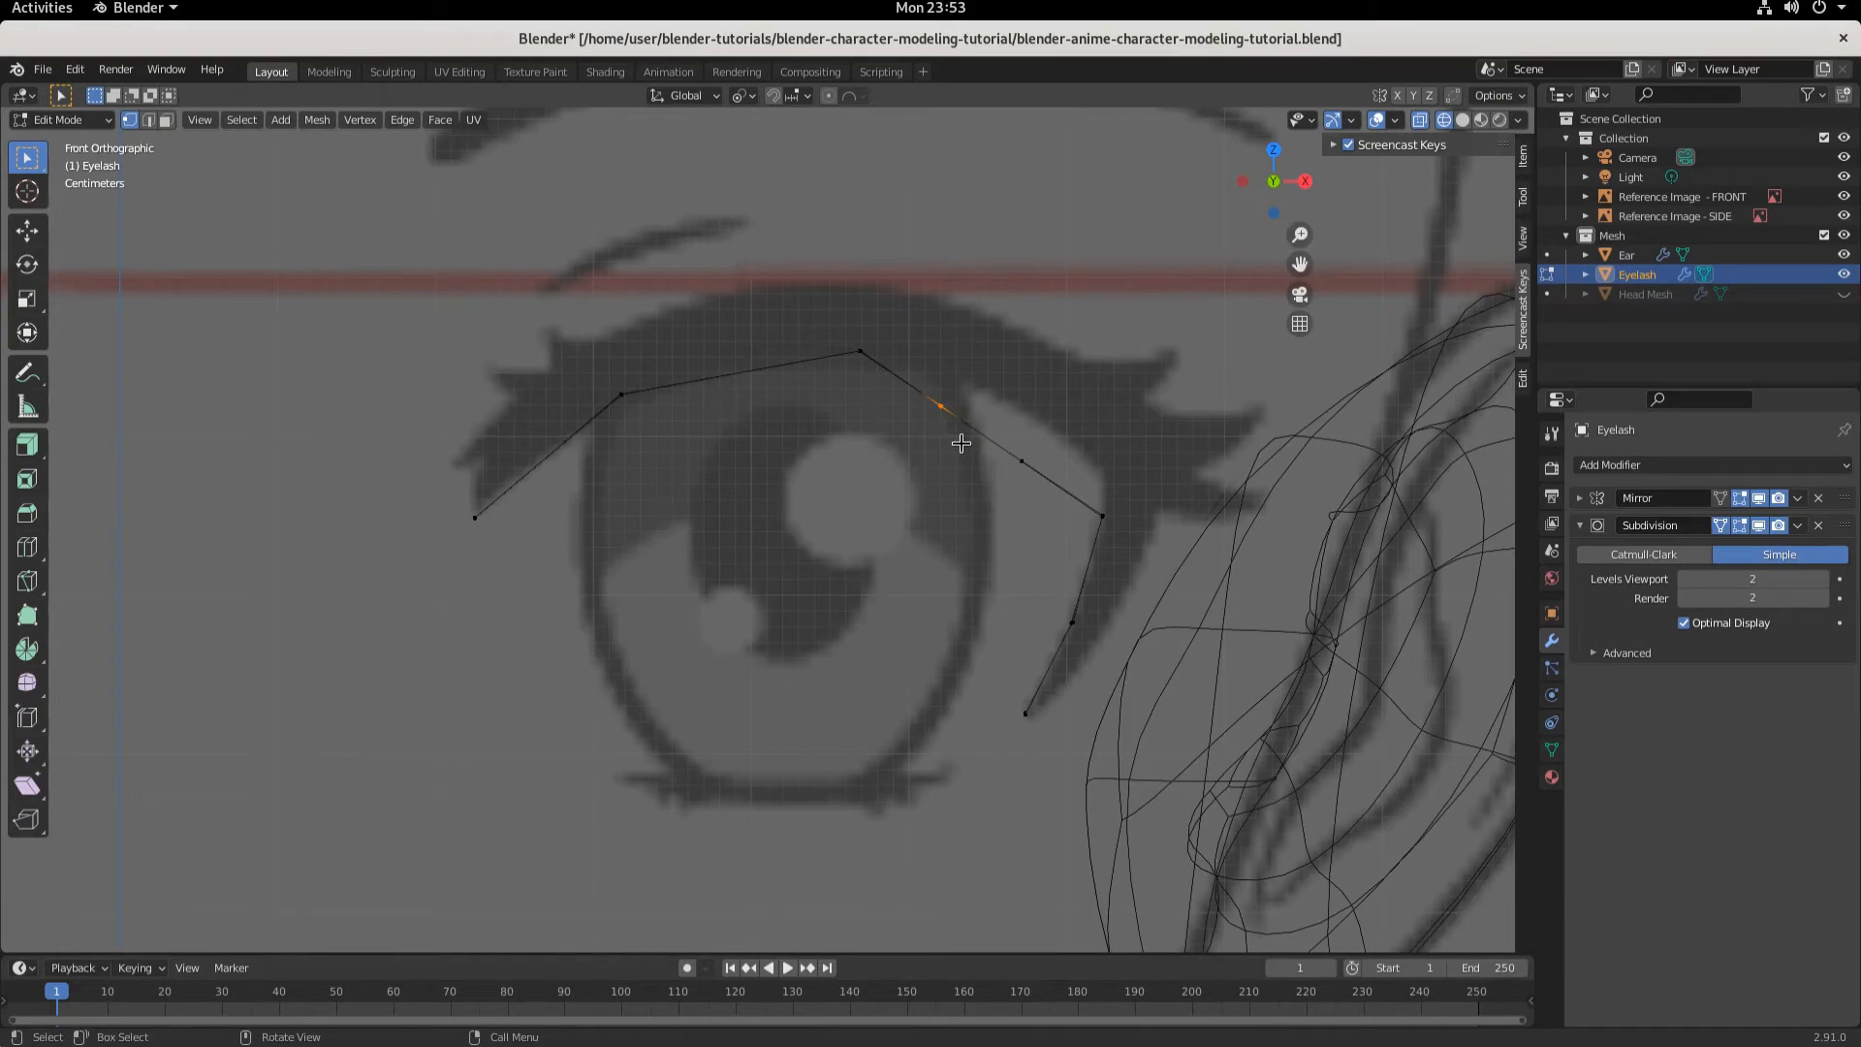
key("g")
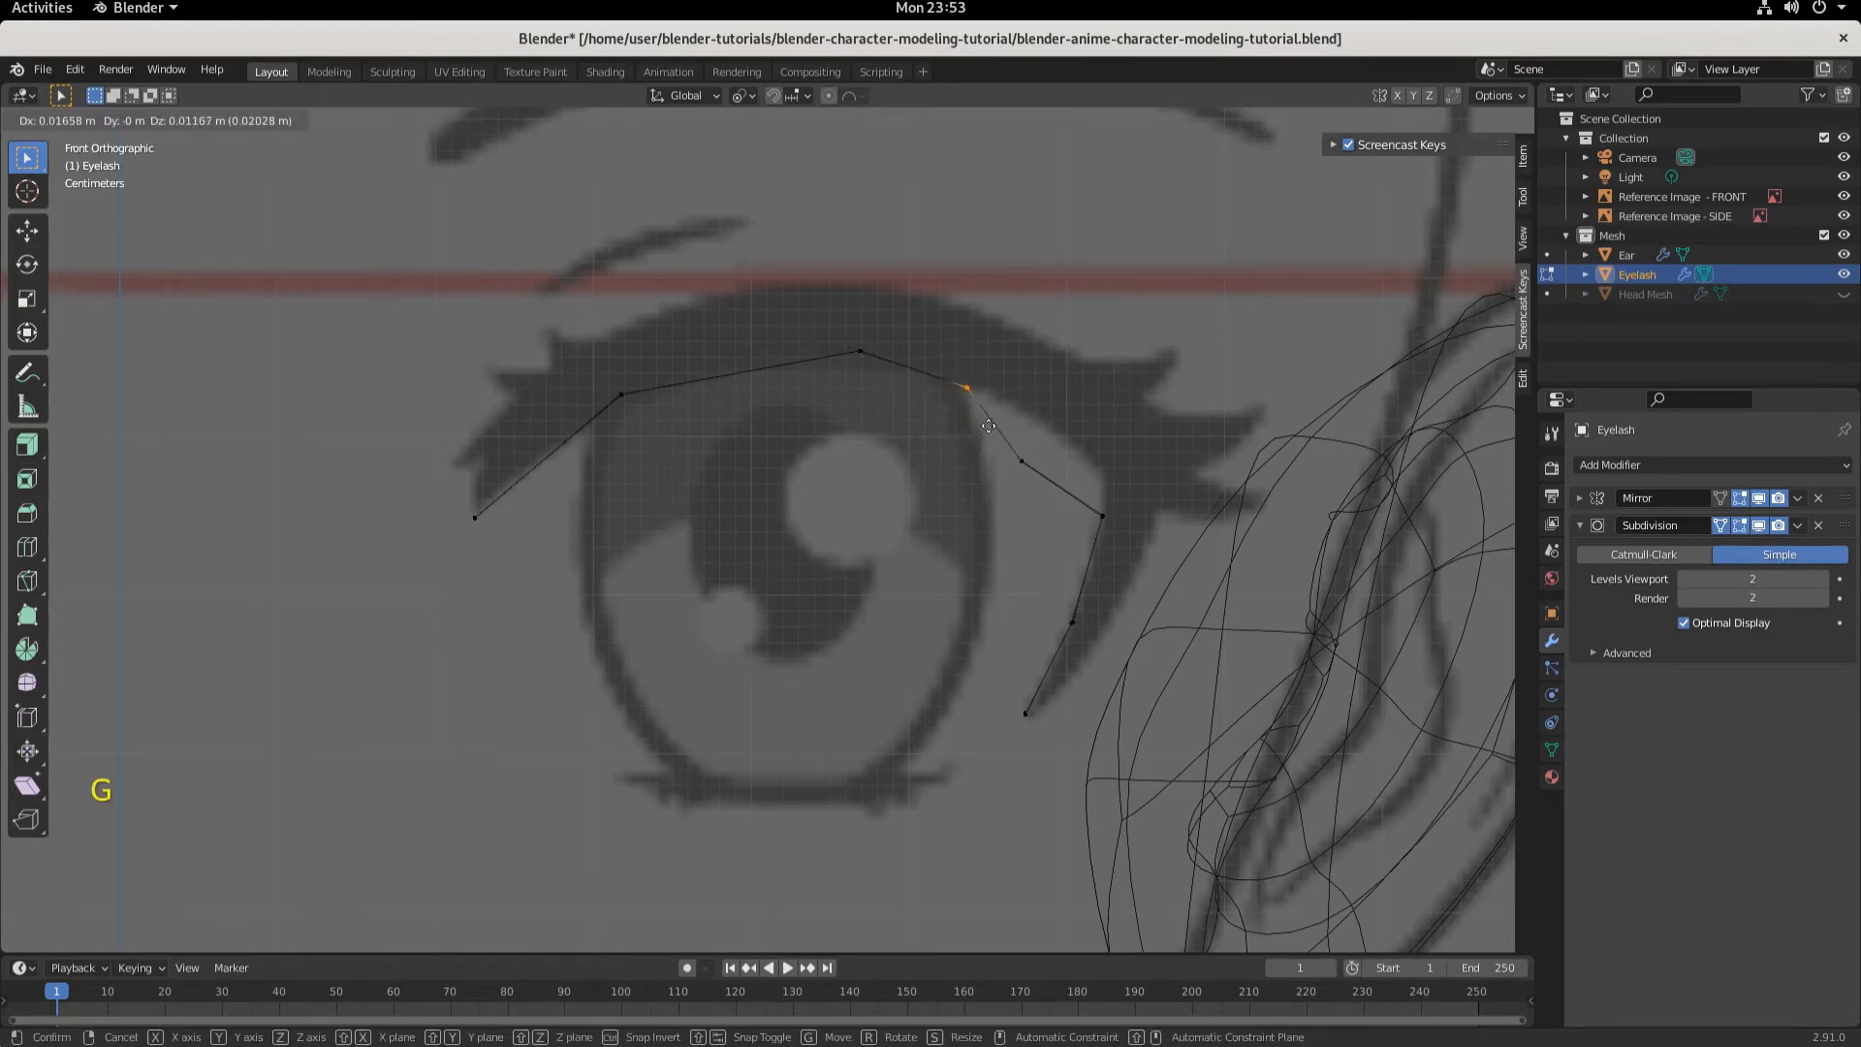
left_click(989, 424)
- Move the second new loop vertex about 0.020 m along X and 0.029 m up along Z
left_click(1020, 462)
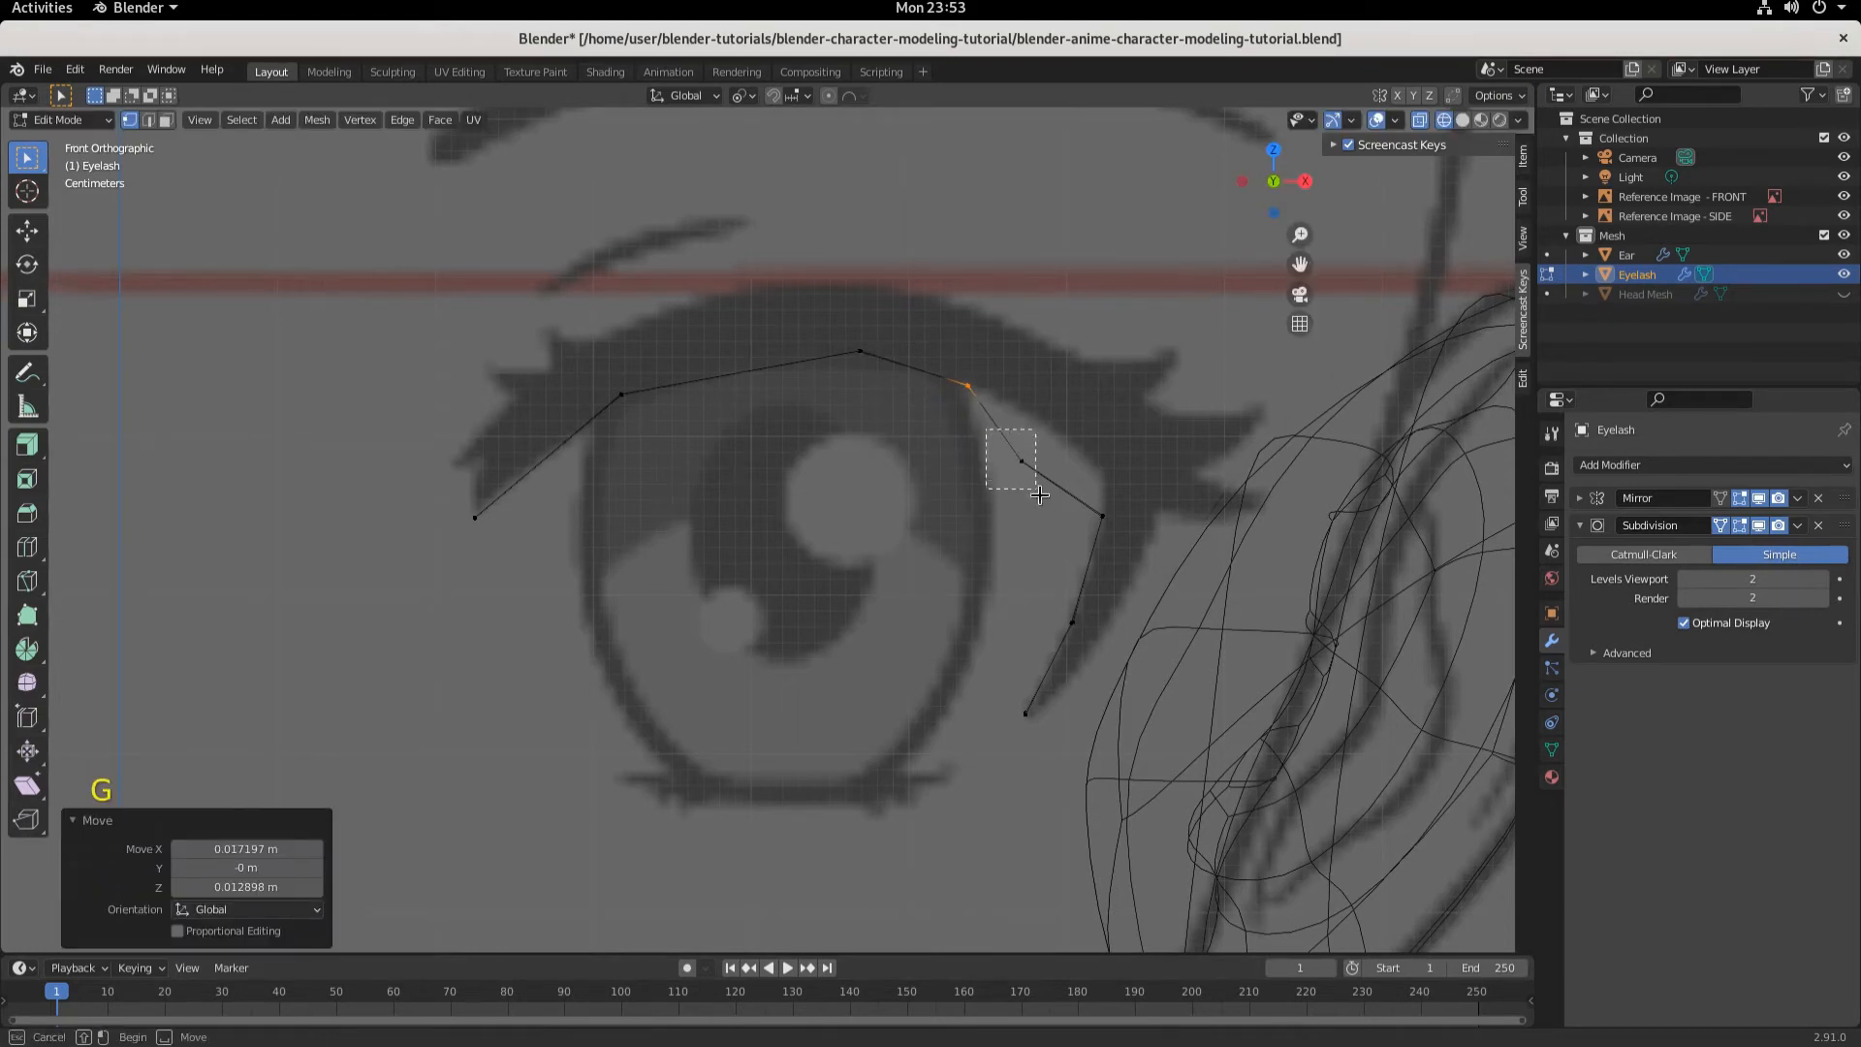
key("g")
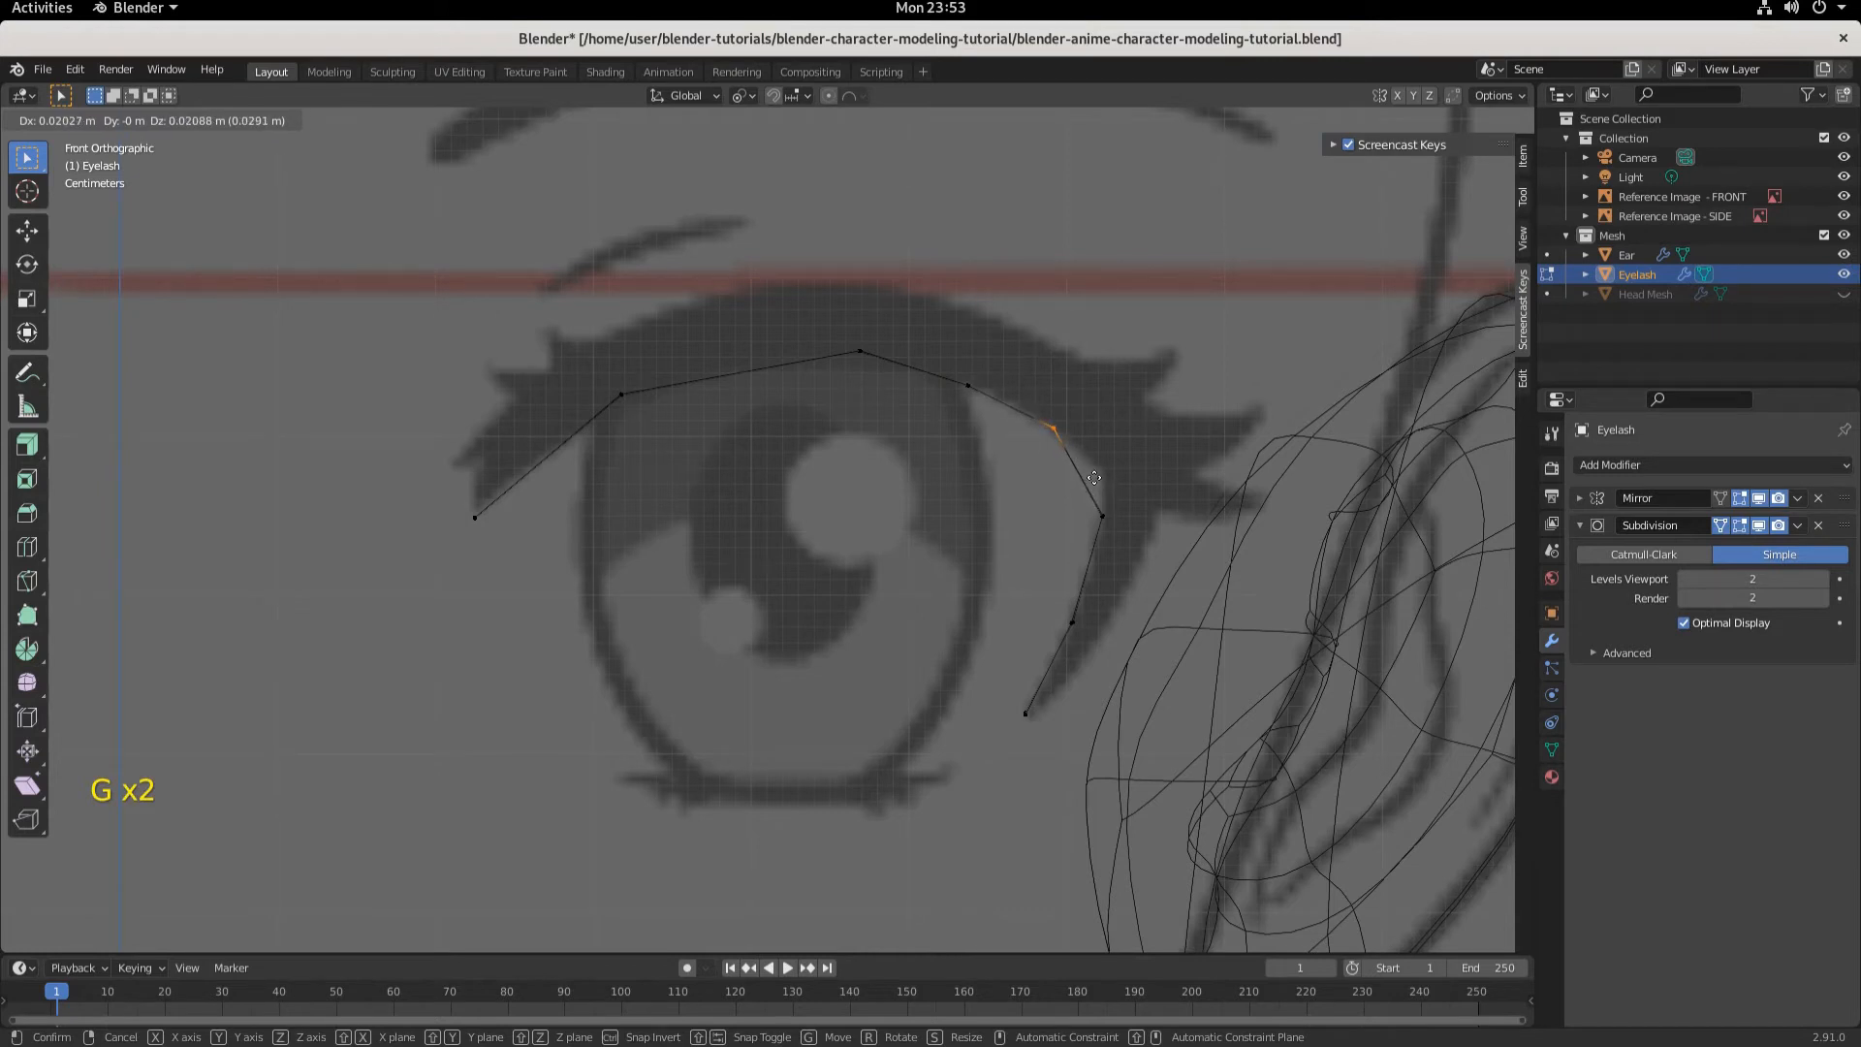
left_click(1094, 475)
- Raise the eyelash's outer corner vertex about 0.008 m along Z and 0.001 m along X
left_click_drag(1088, 501, 1135, 549)
key("g")
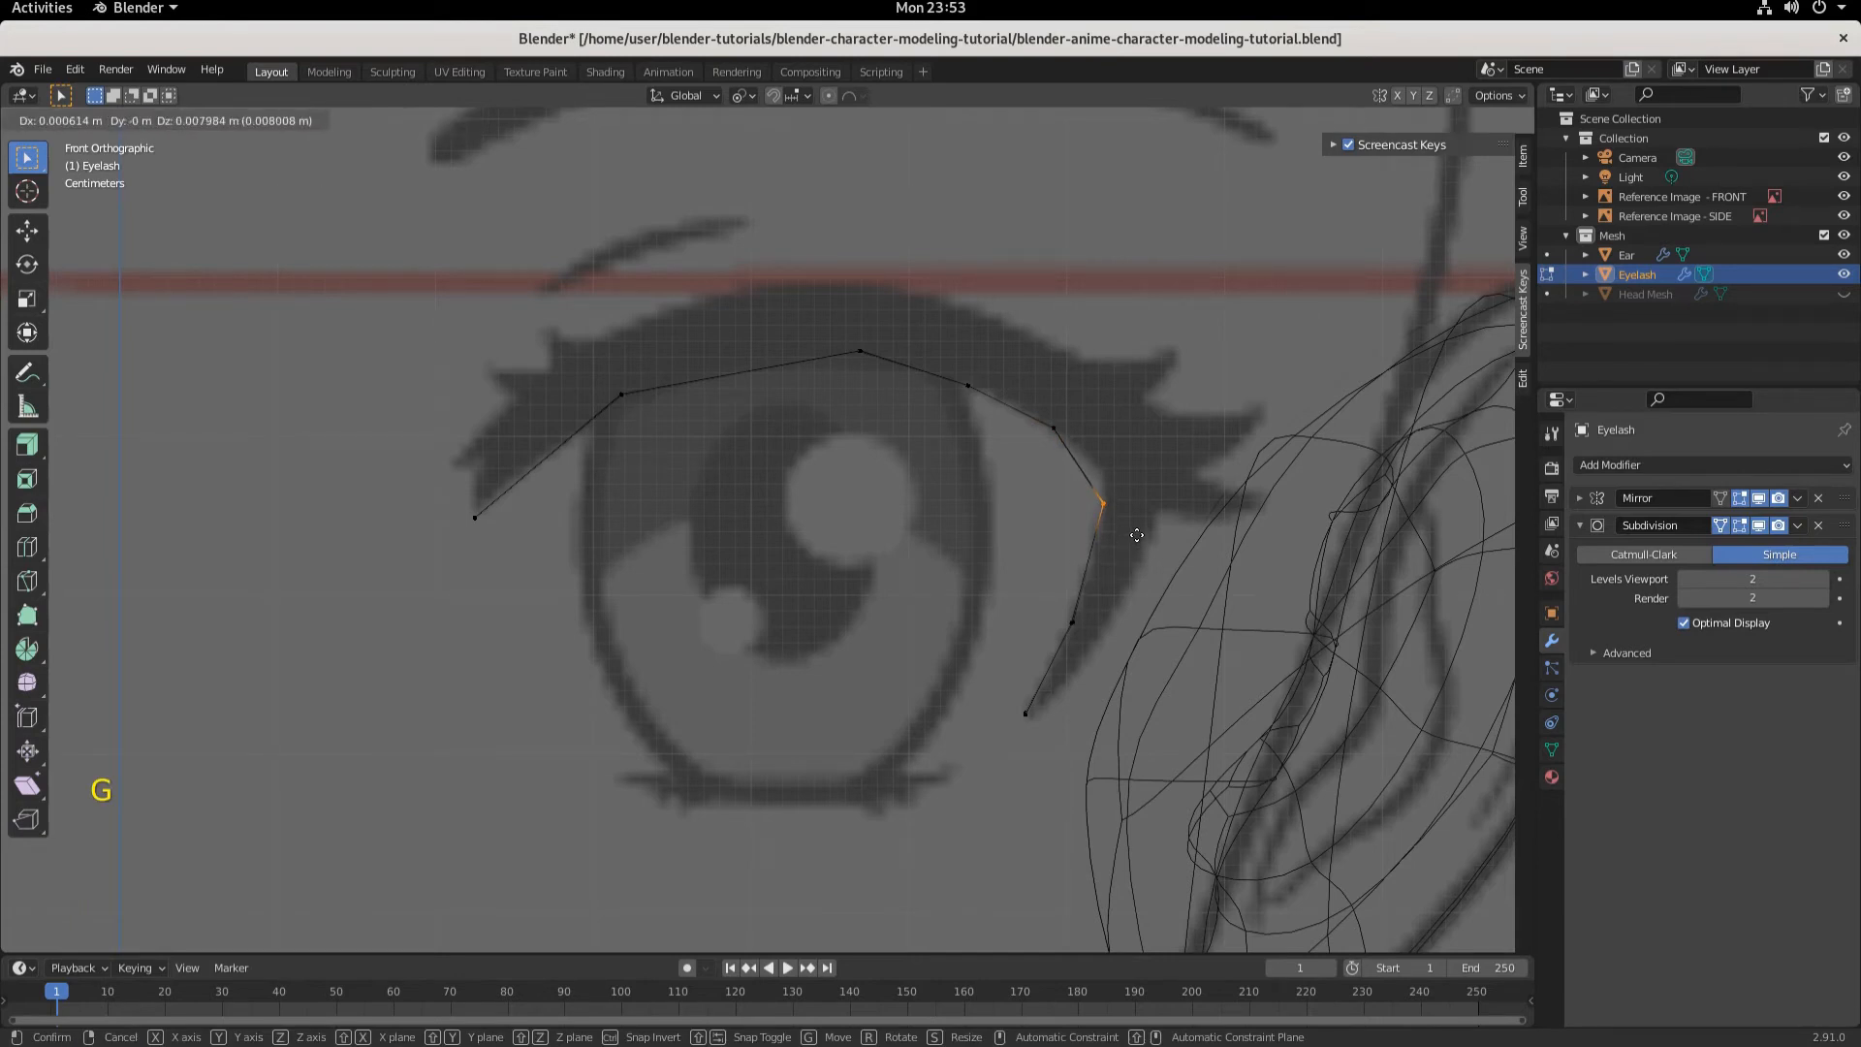
left_click(1137, 535)
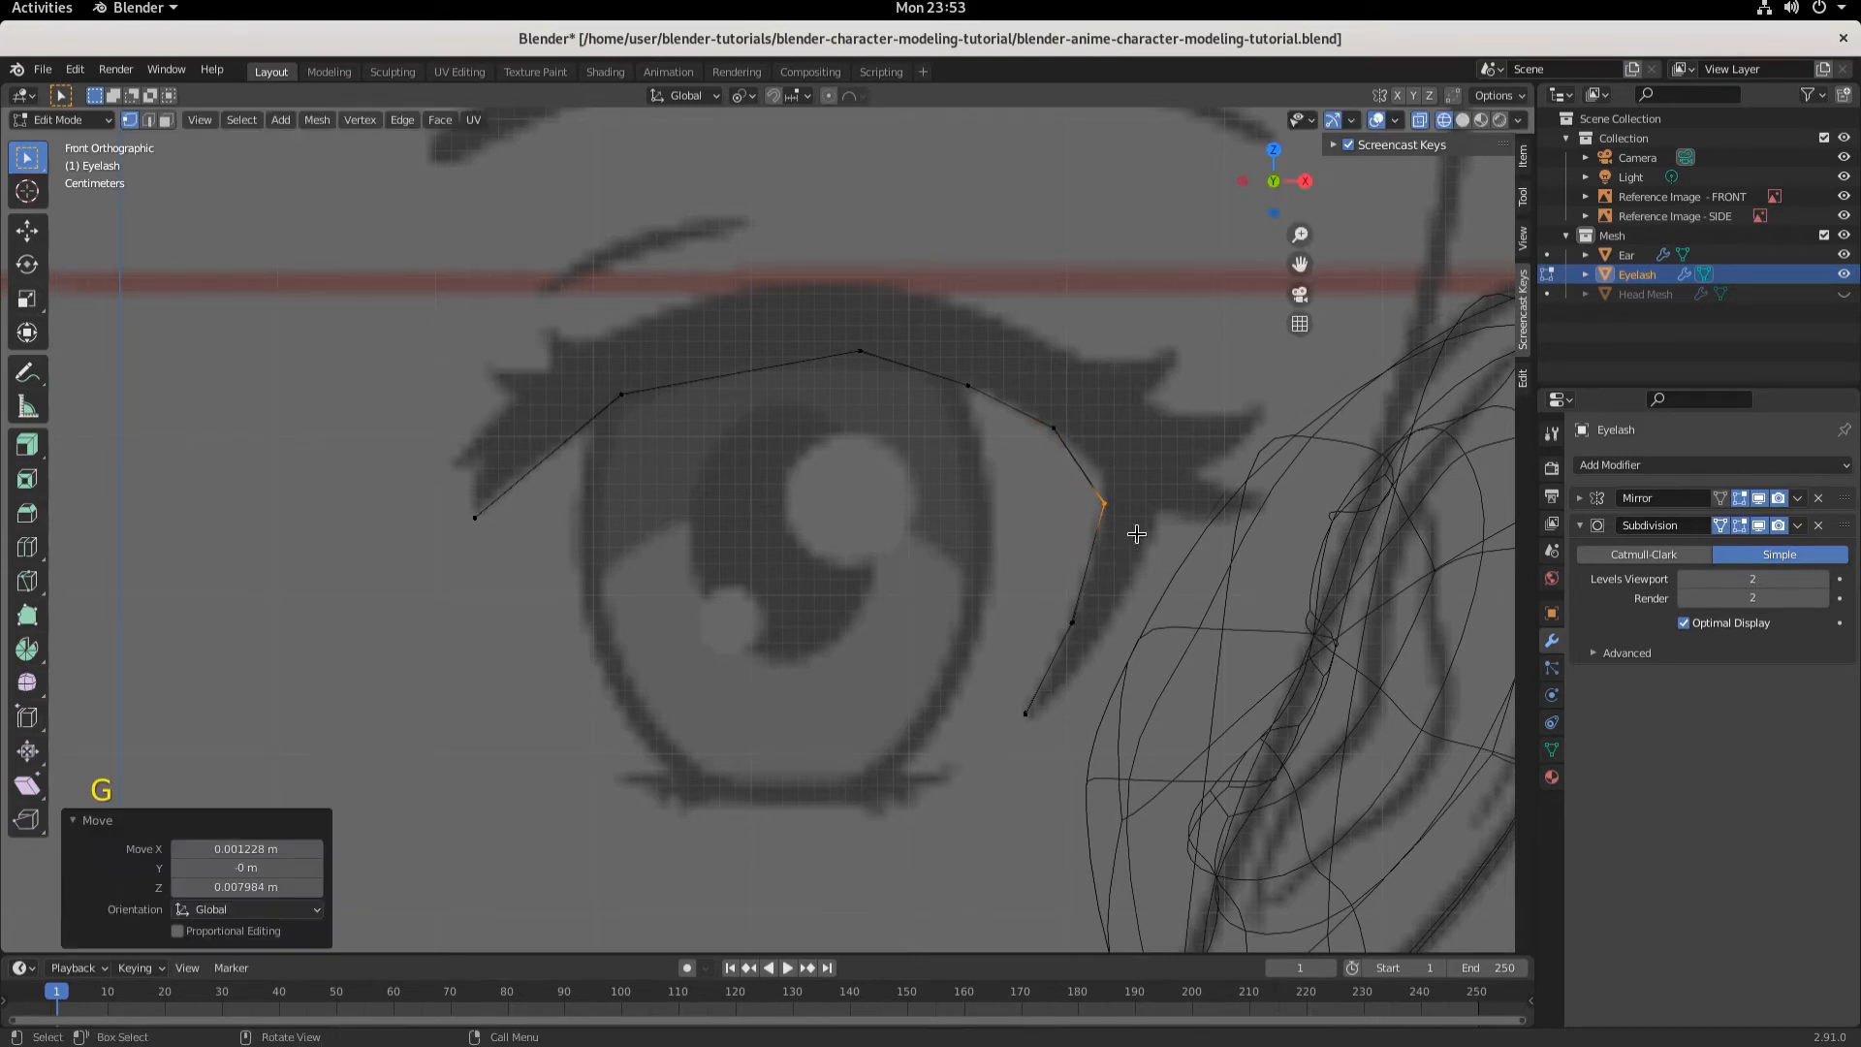
- Raise the eyelash's outer end vertex about 0.004 m along Z
left_click_drag(1051, 584, 1048, 740)
key("g")
left_click(1088, 615)
key("g")
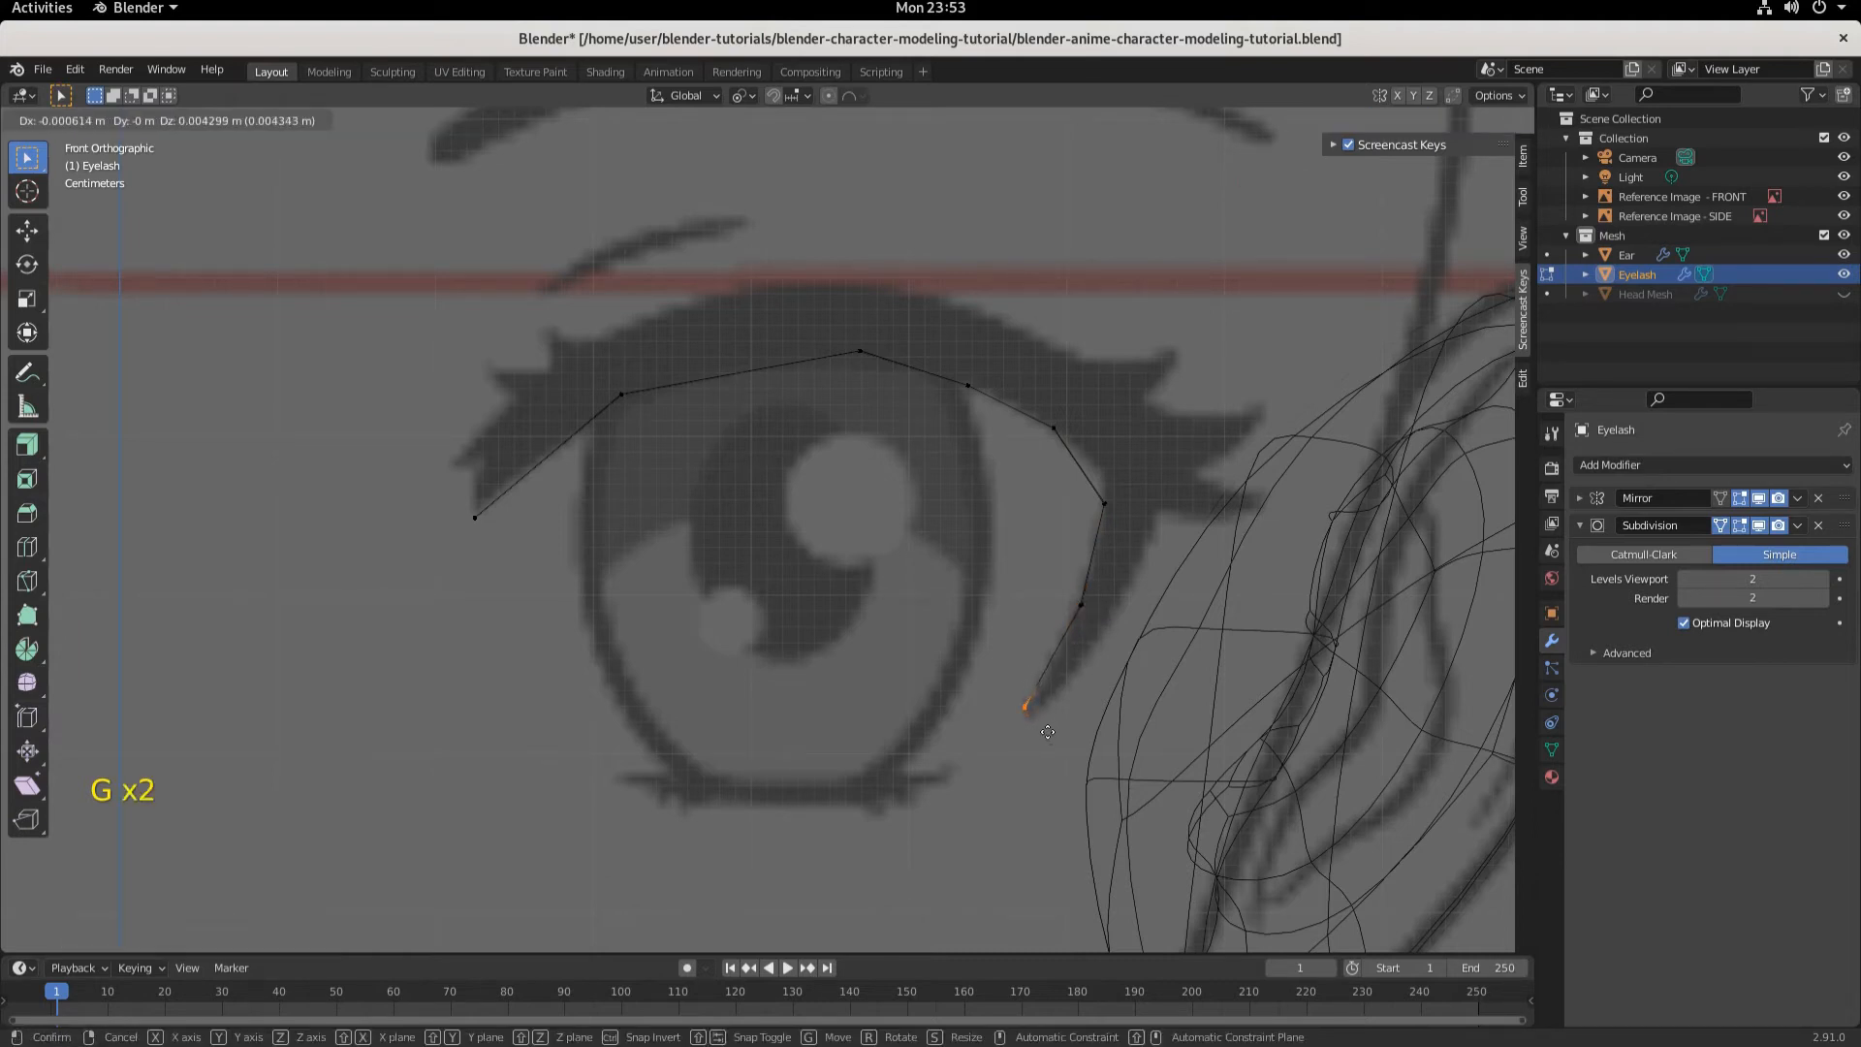
left_click(1049, 732)
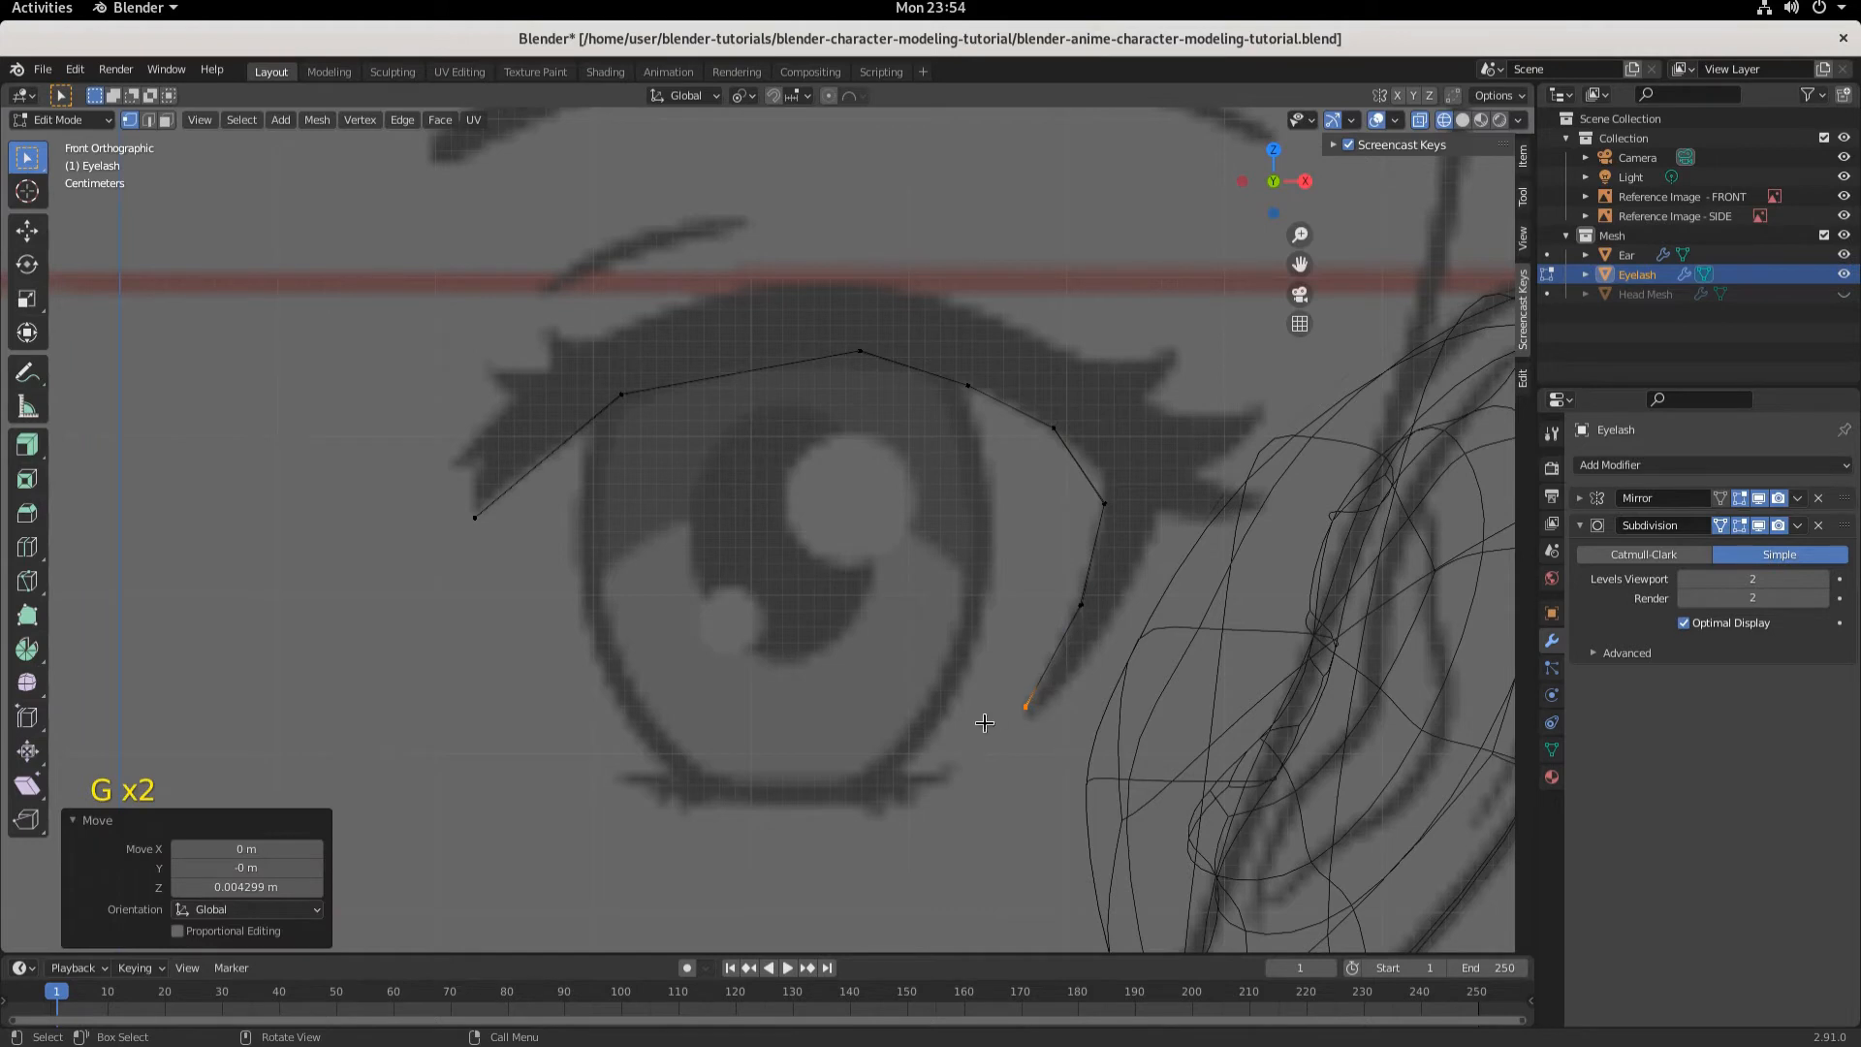
- Move the eyelash's inner end vertex about 0.006 m up along Z and 0.0006 m along X
left_click_drag(449, 447, 508, 565)
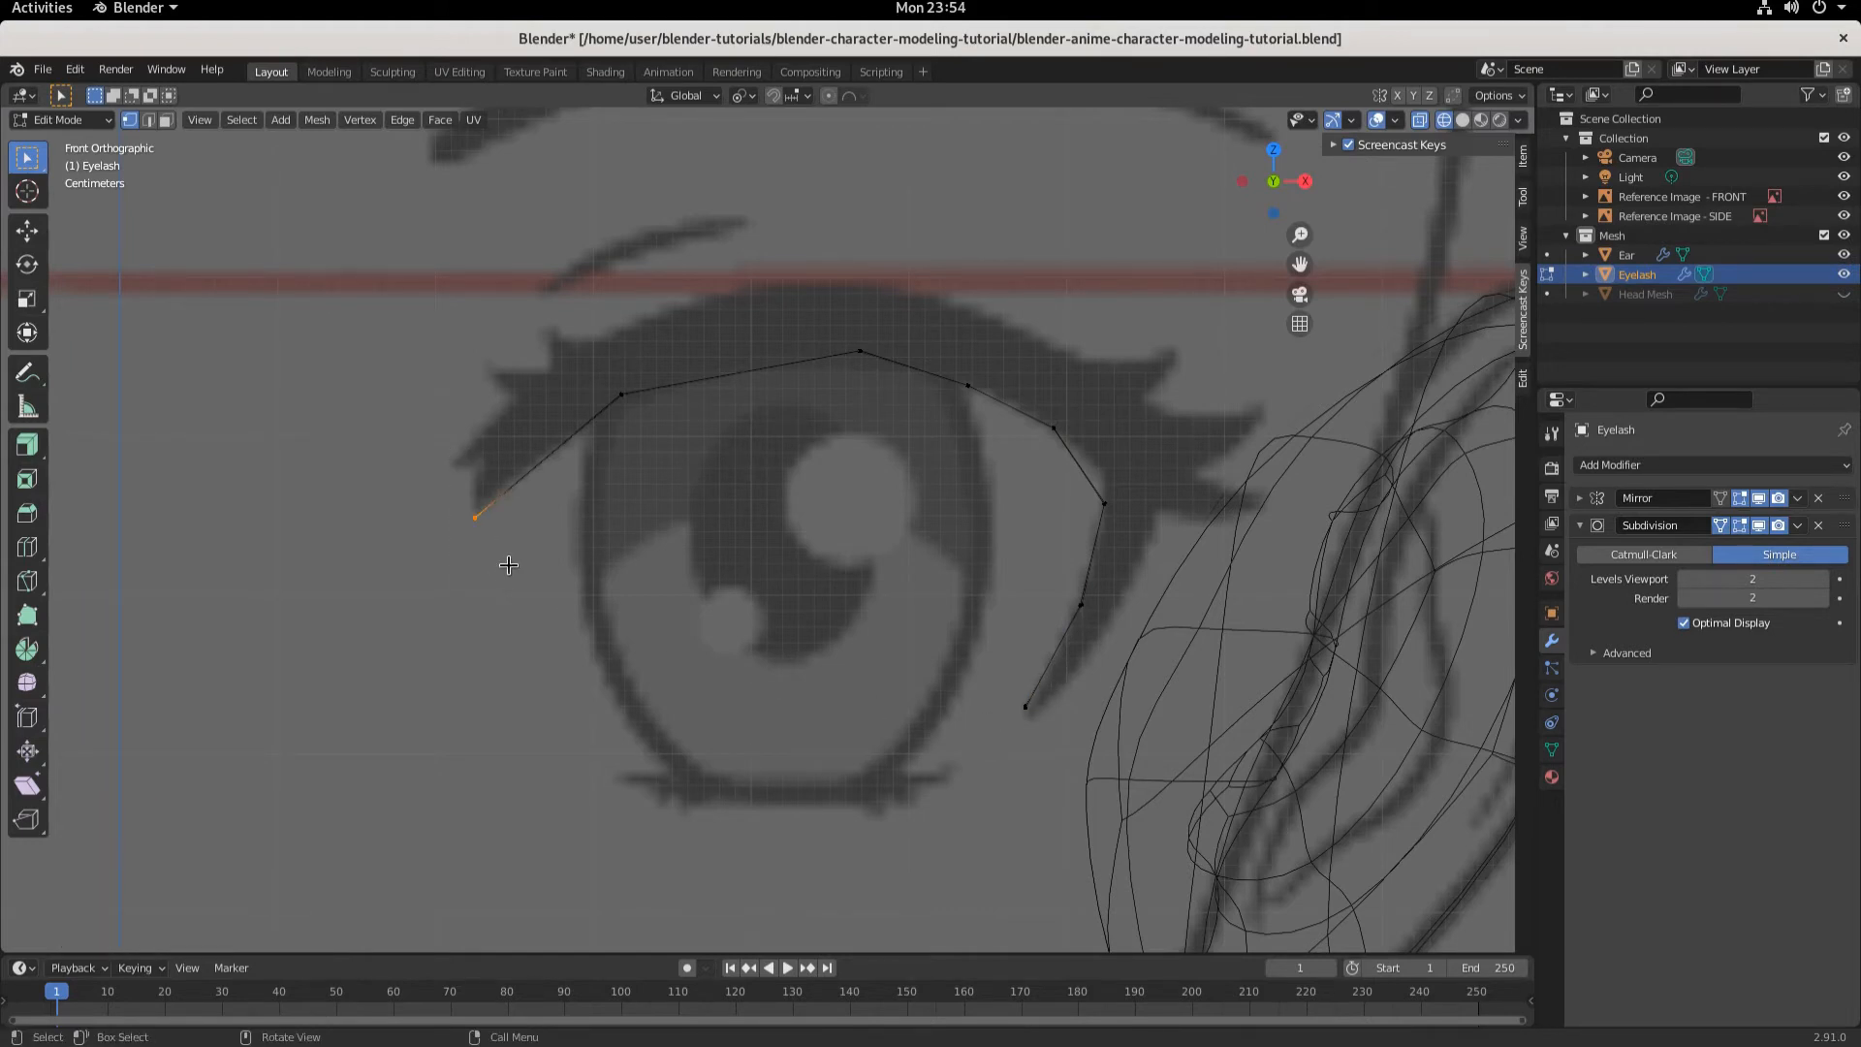
key("g")
left_click(511, 556)
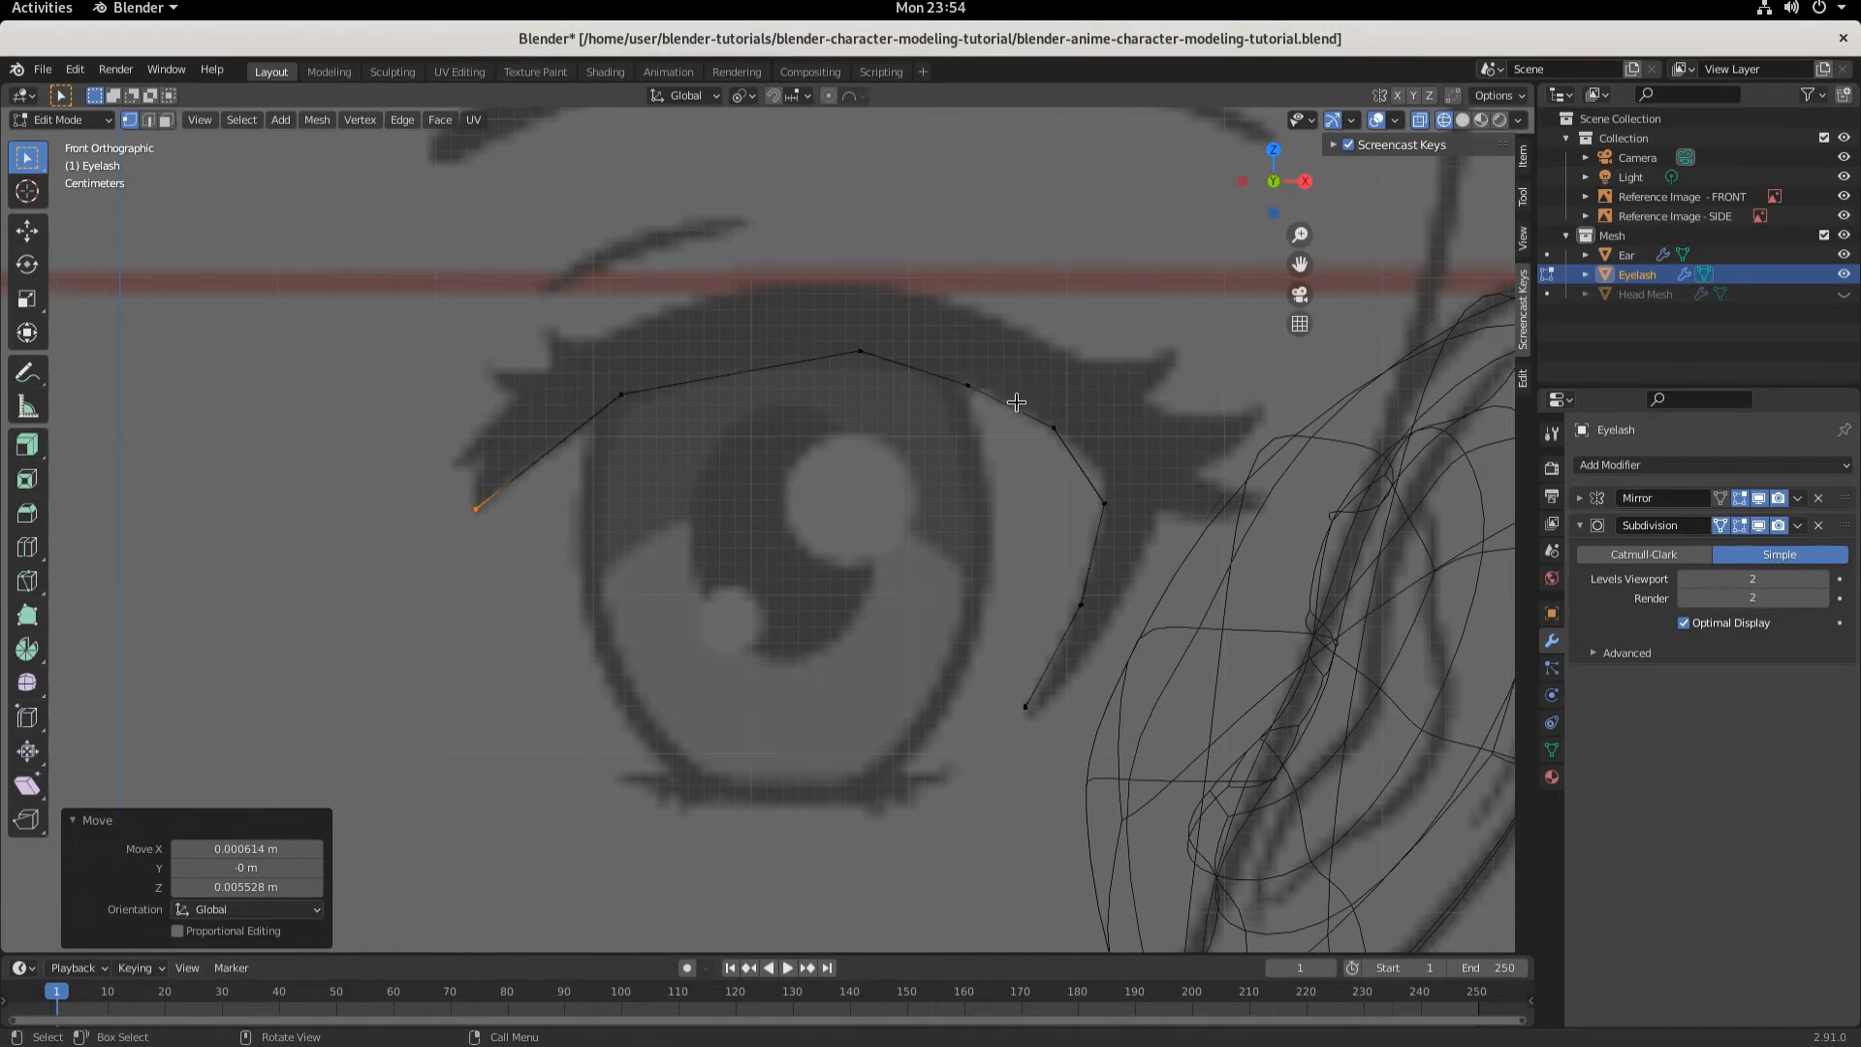
- Select the whole linked eyelash edge chain and extrude it along normals with an offset of about -0.0393 m
left_click(1054, 429)
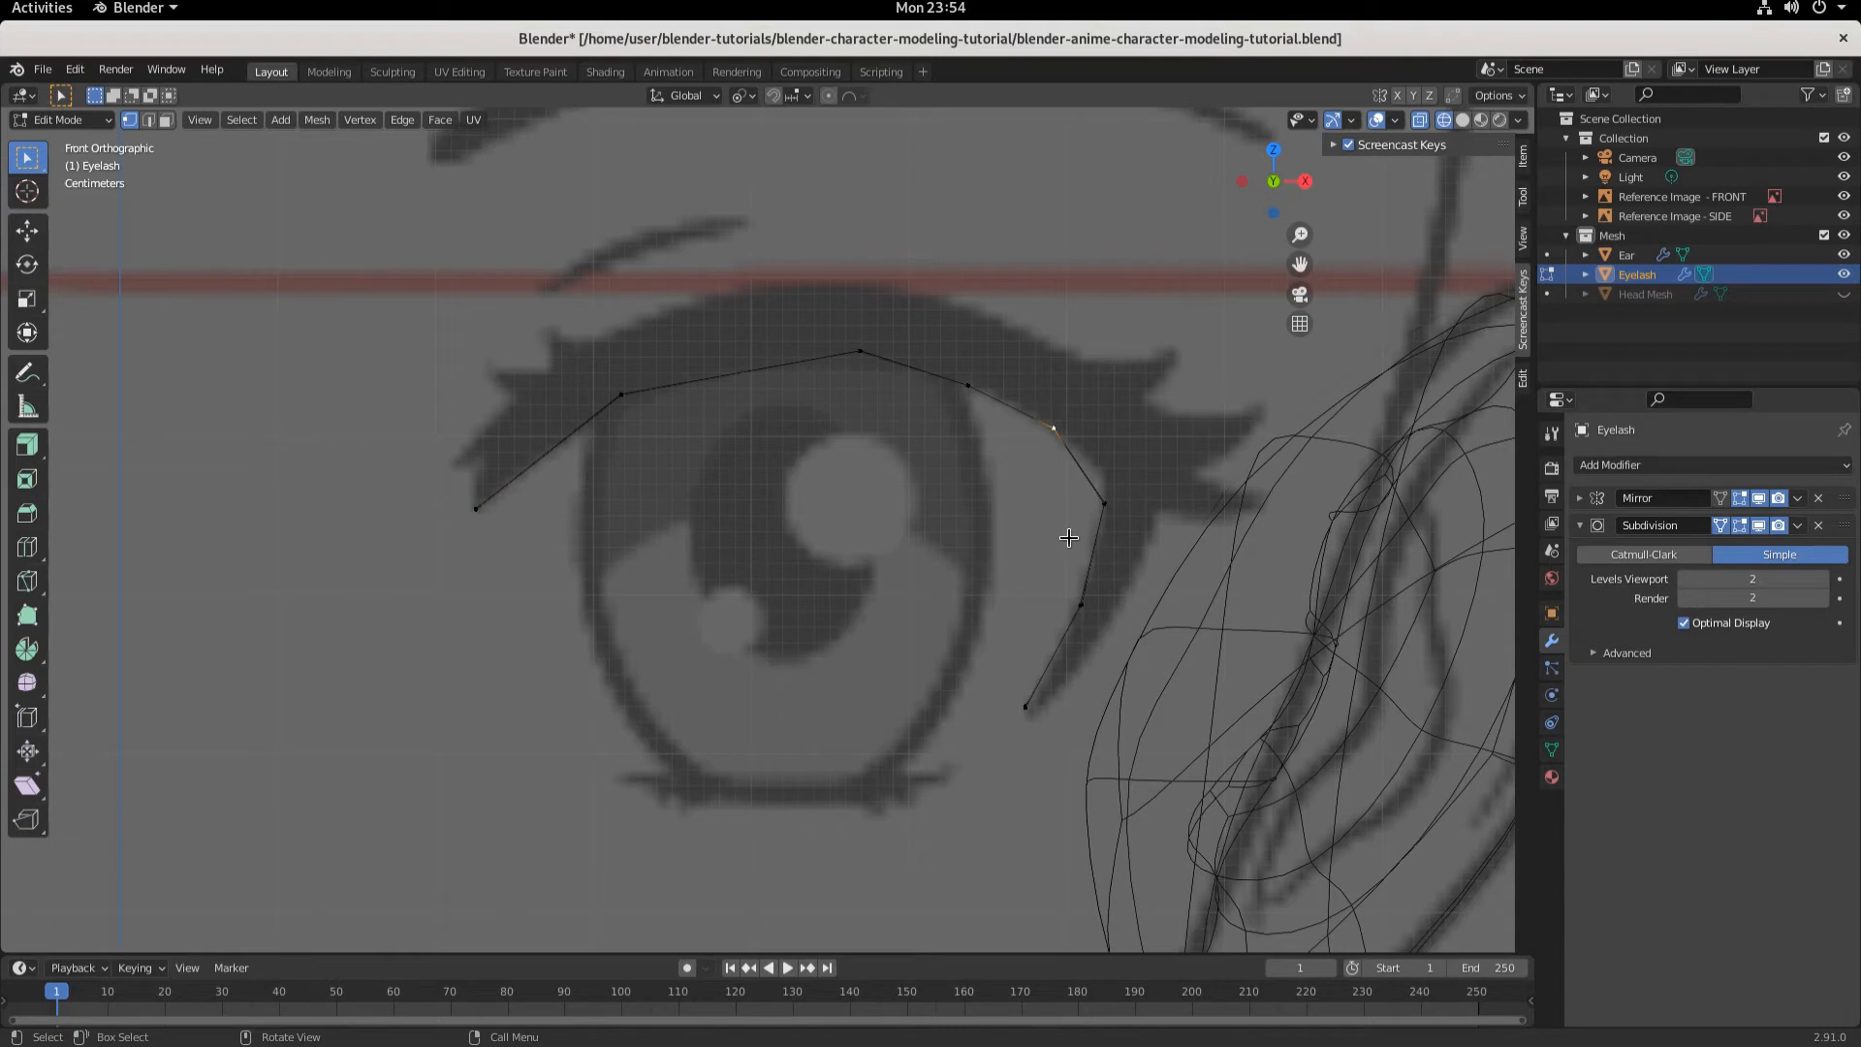
key("l")
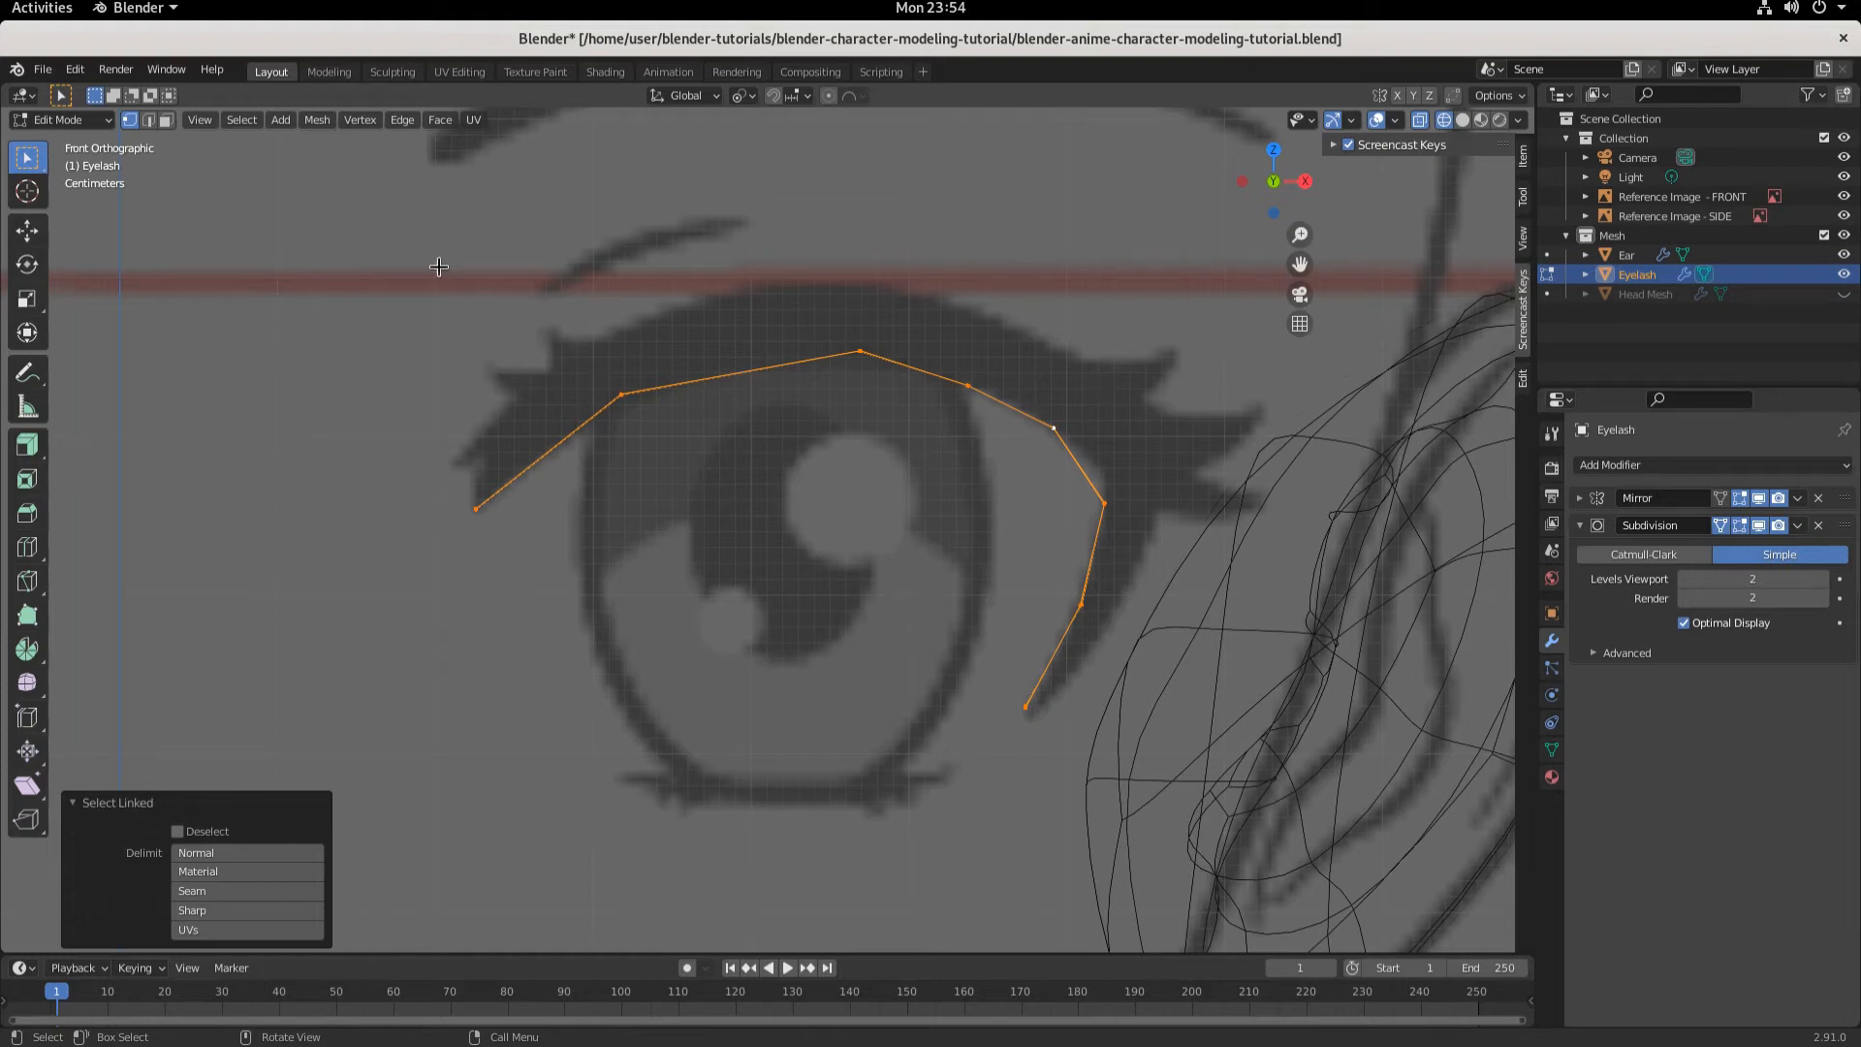
left_click(444, 120)
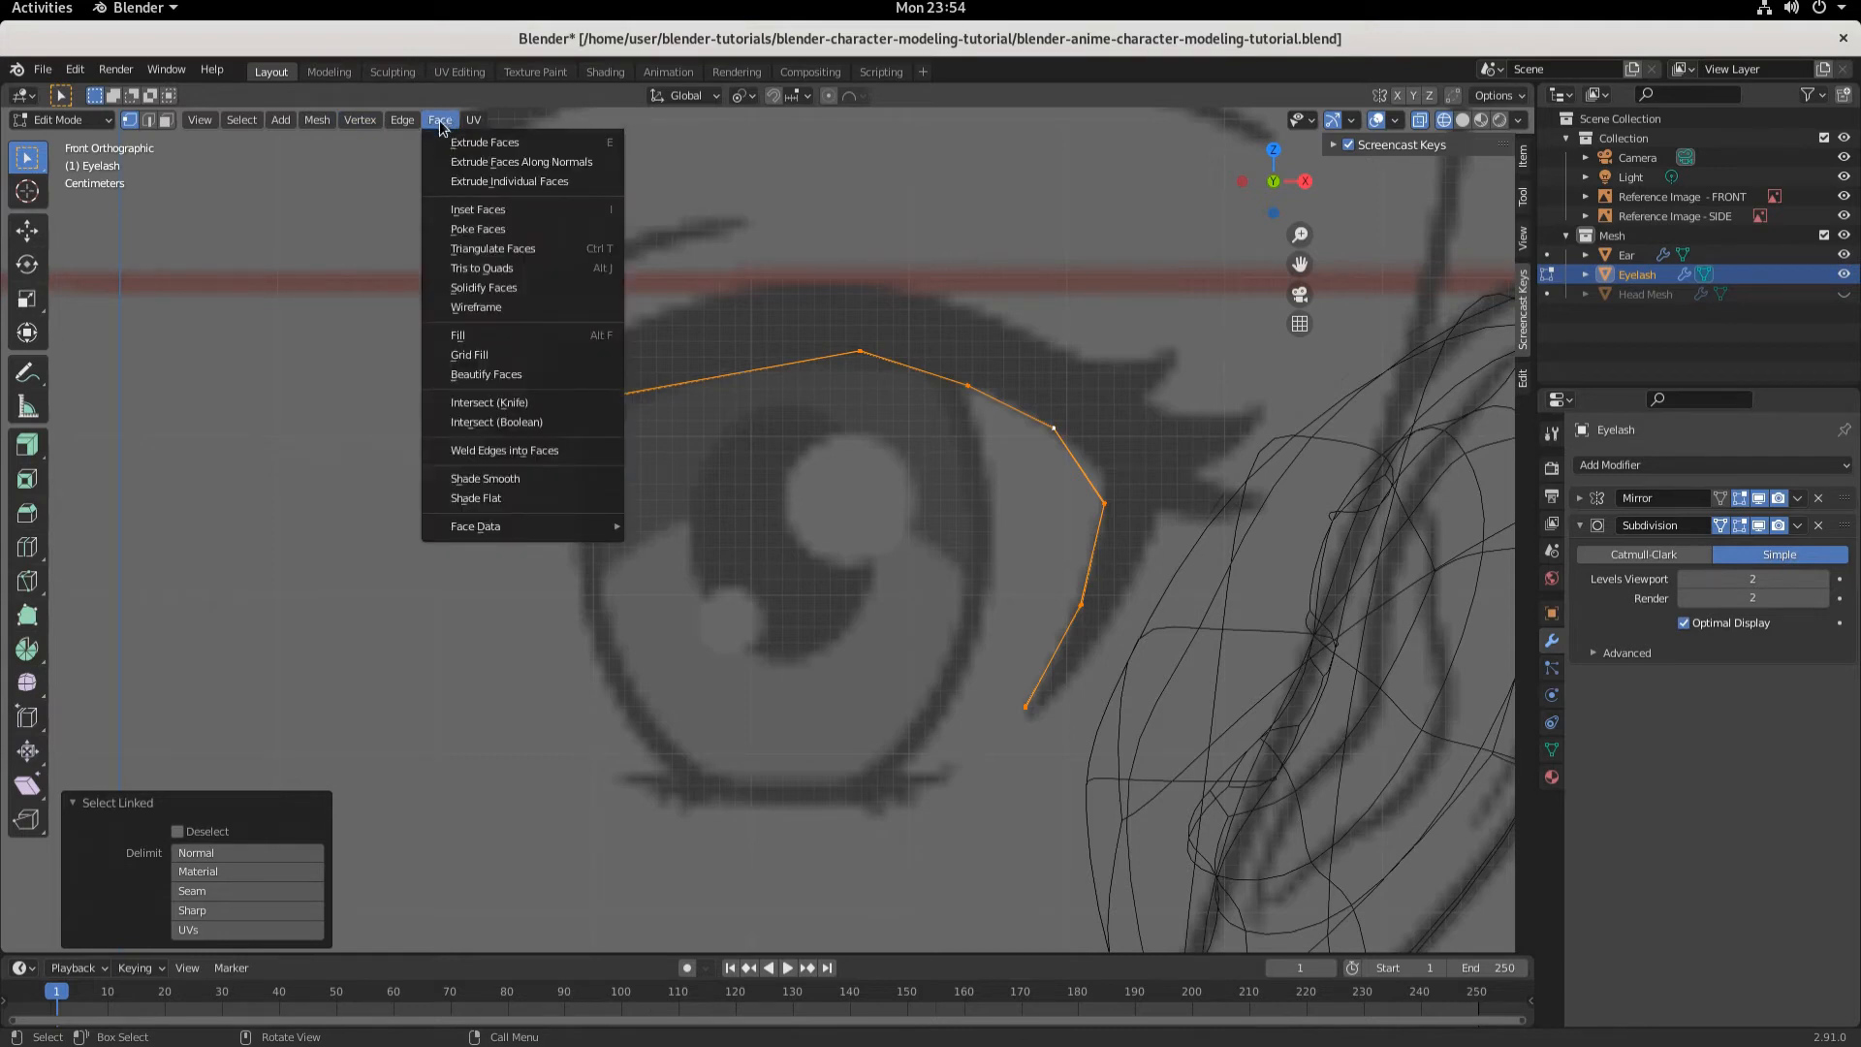
left_click(542, 162)
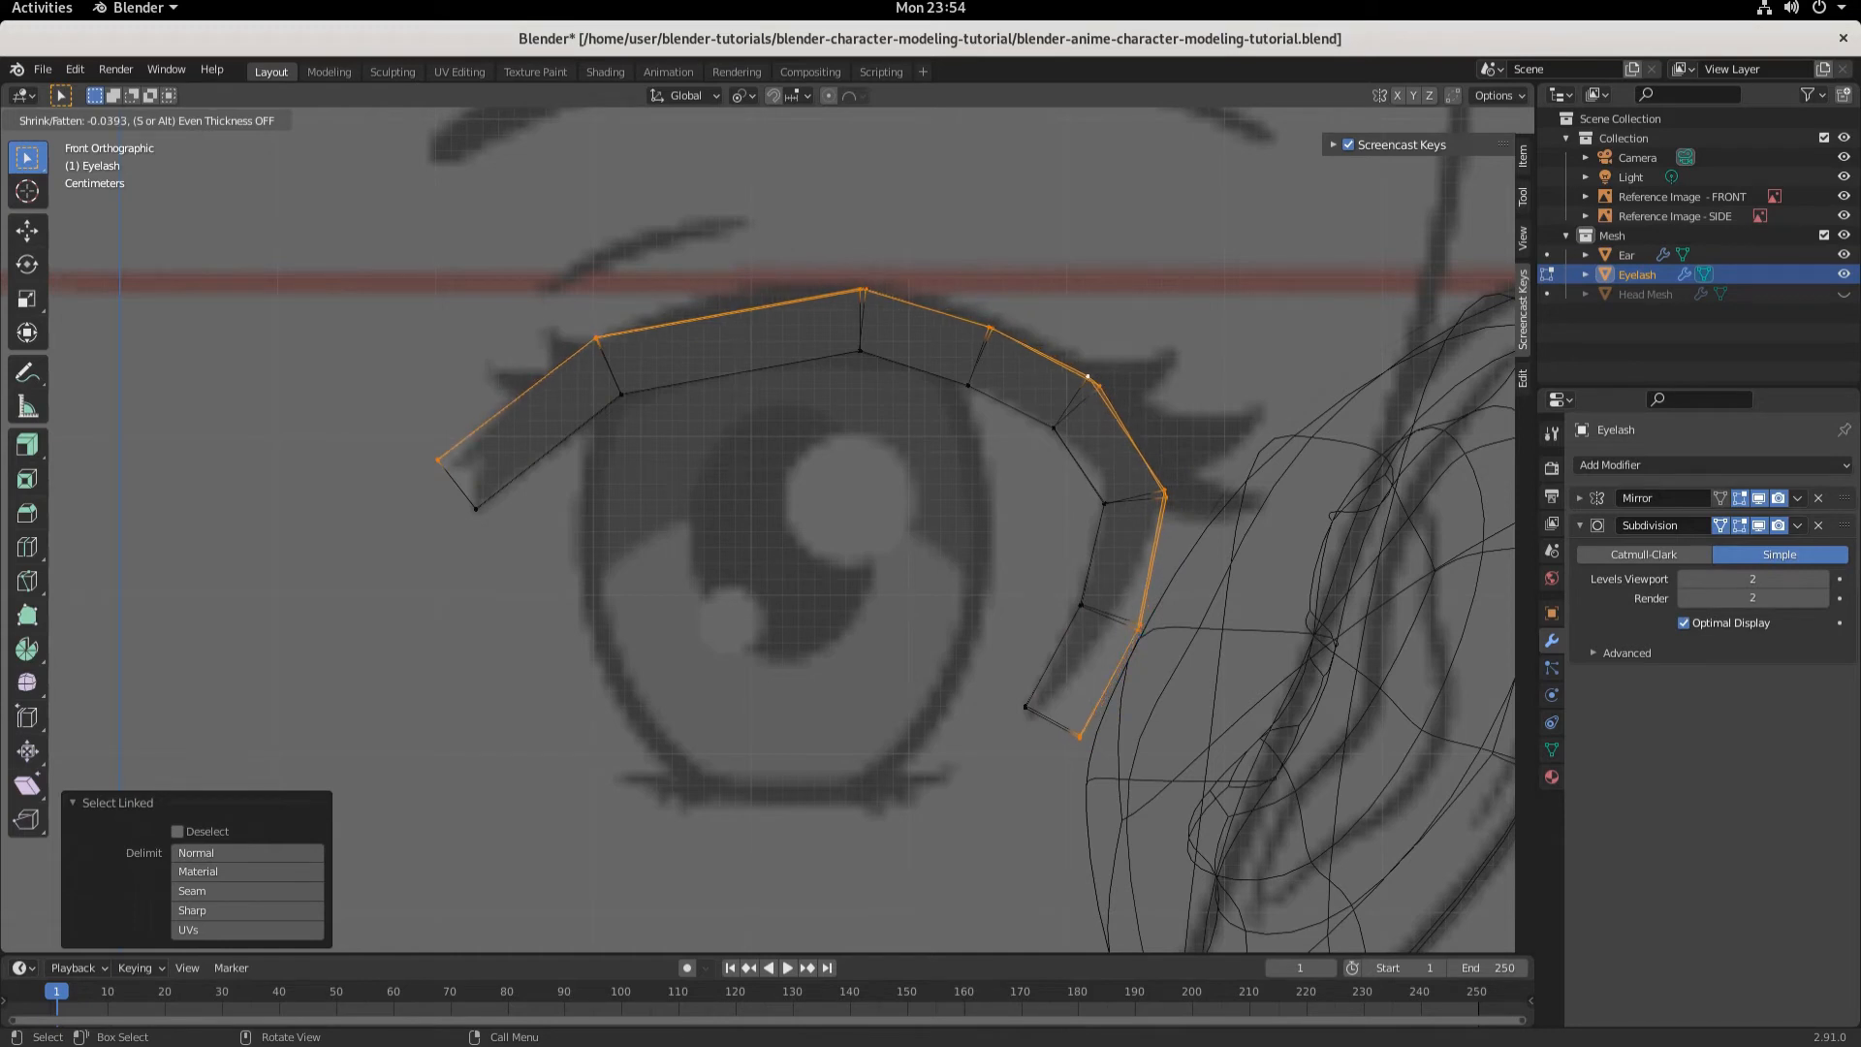
left_click(487, 198)
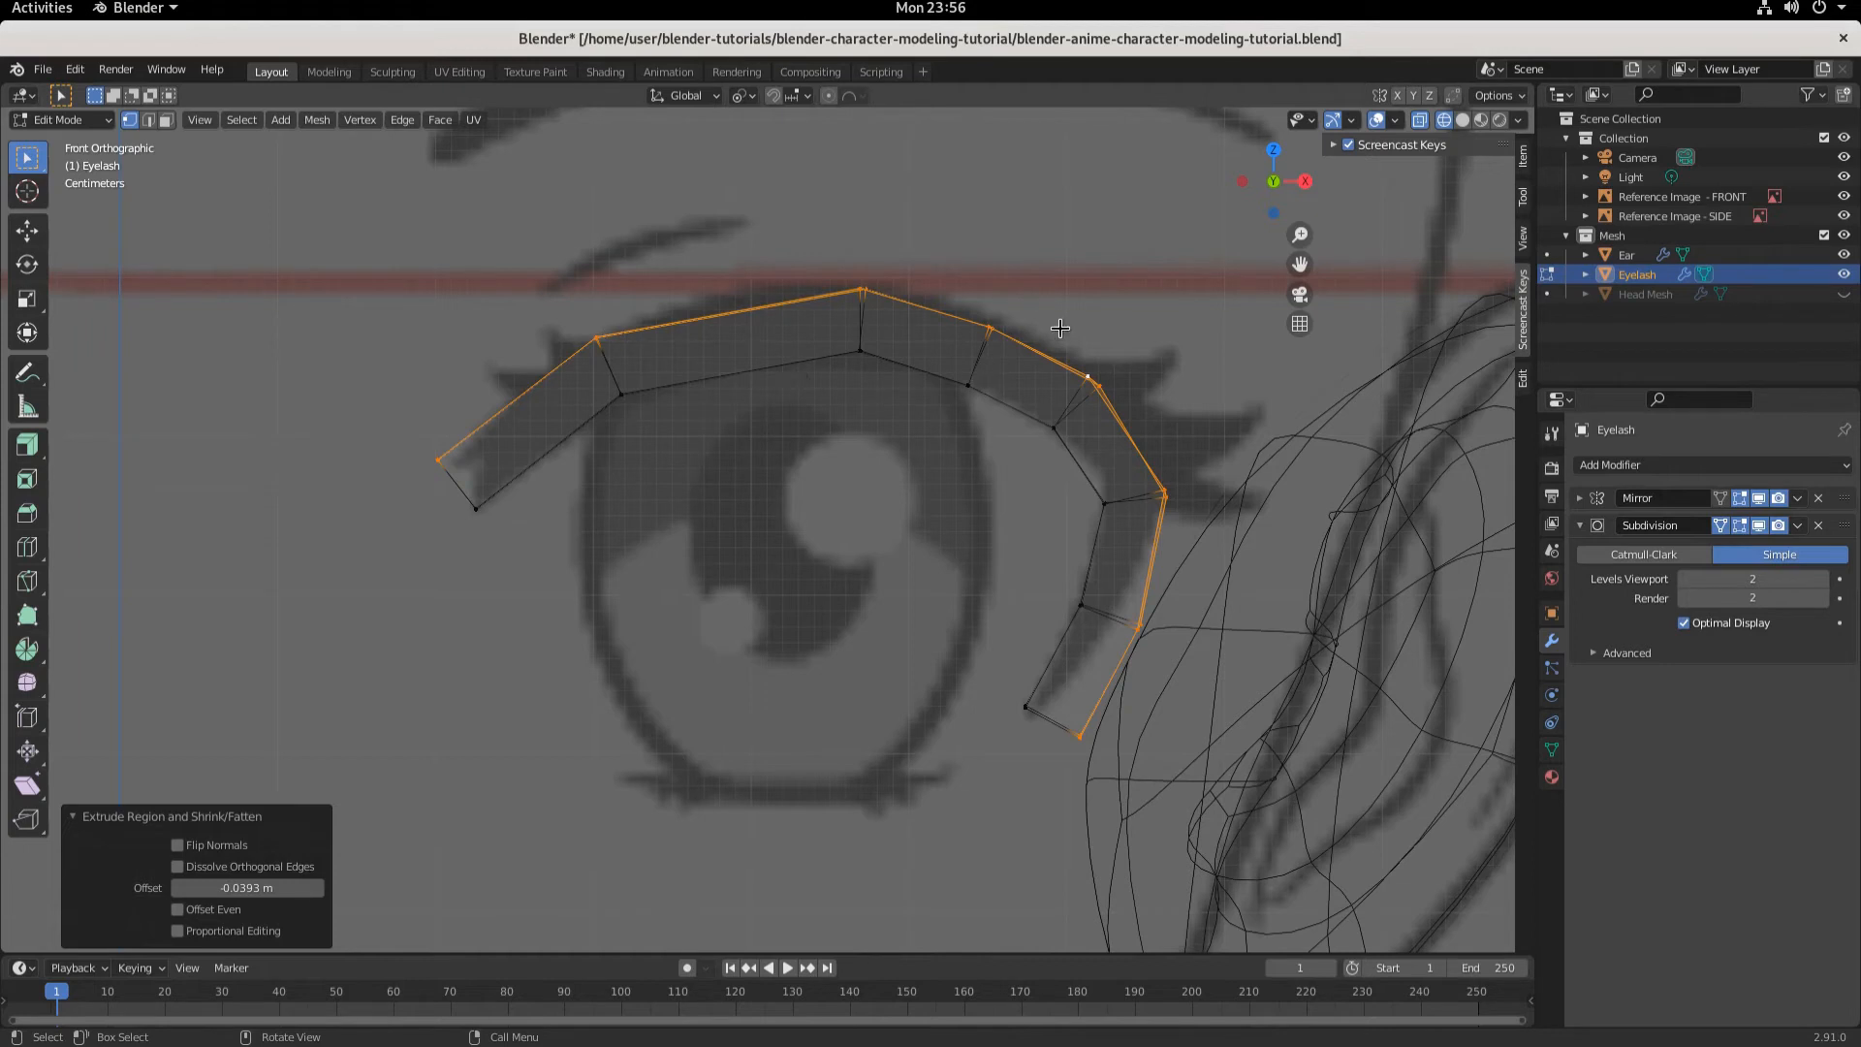
- Move the eyelash's outer-corner lower edge about 0.023 m along X and 0.012 m down along Z
left_click_drag(1050, 330, 1127, 481)
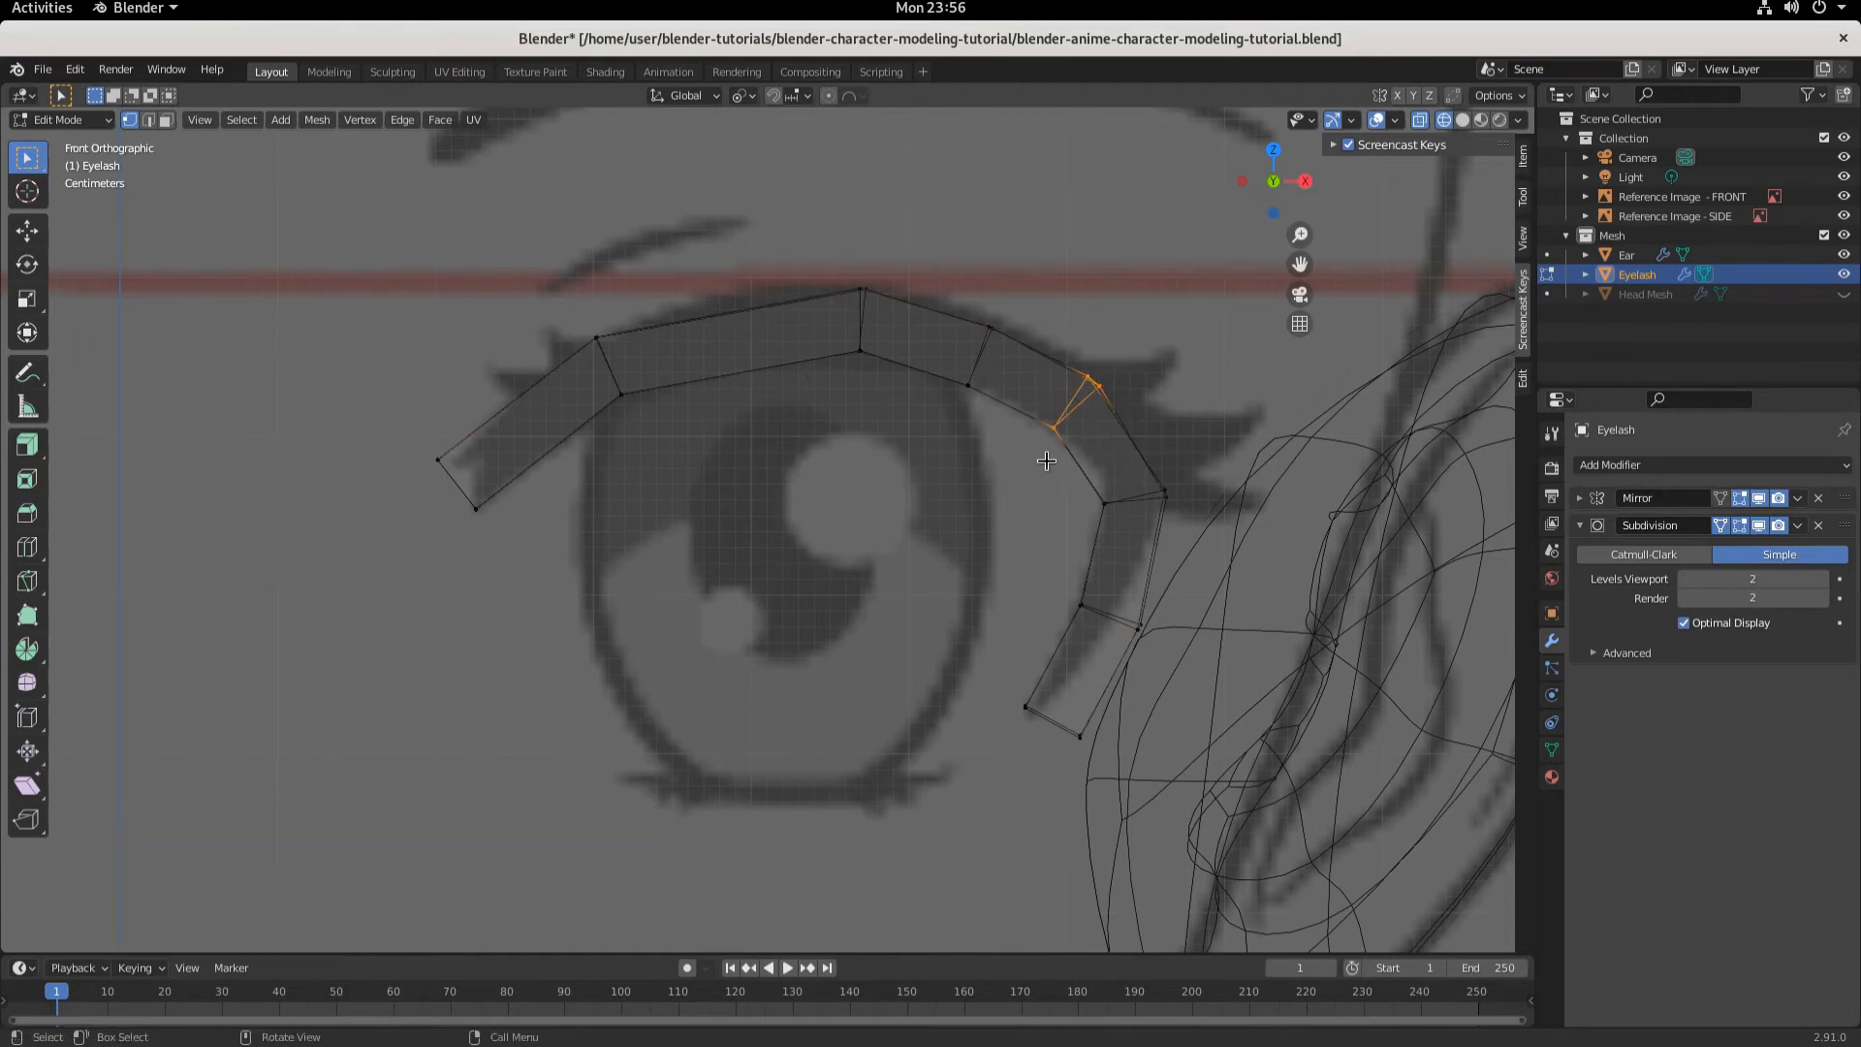
key("g")
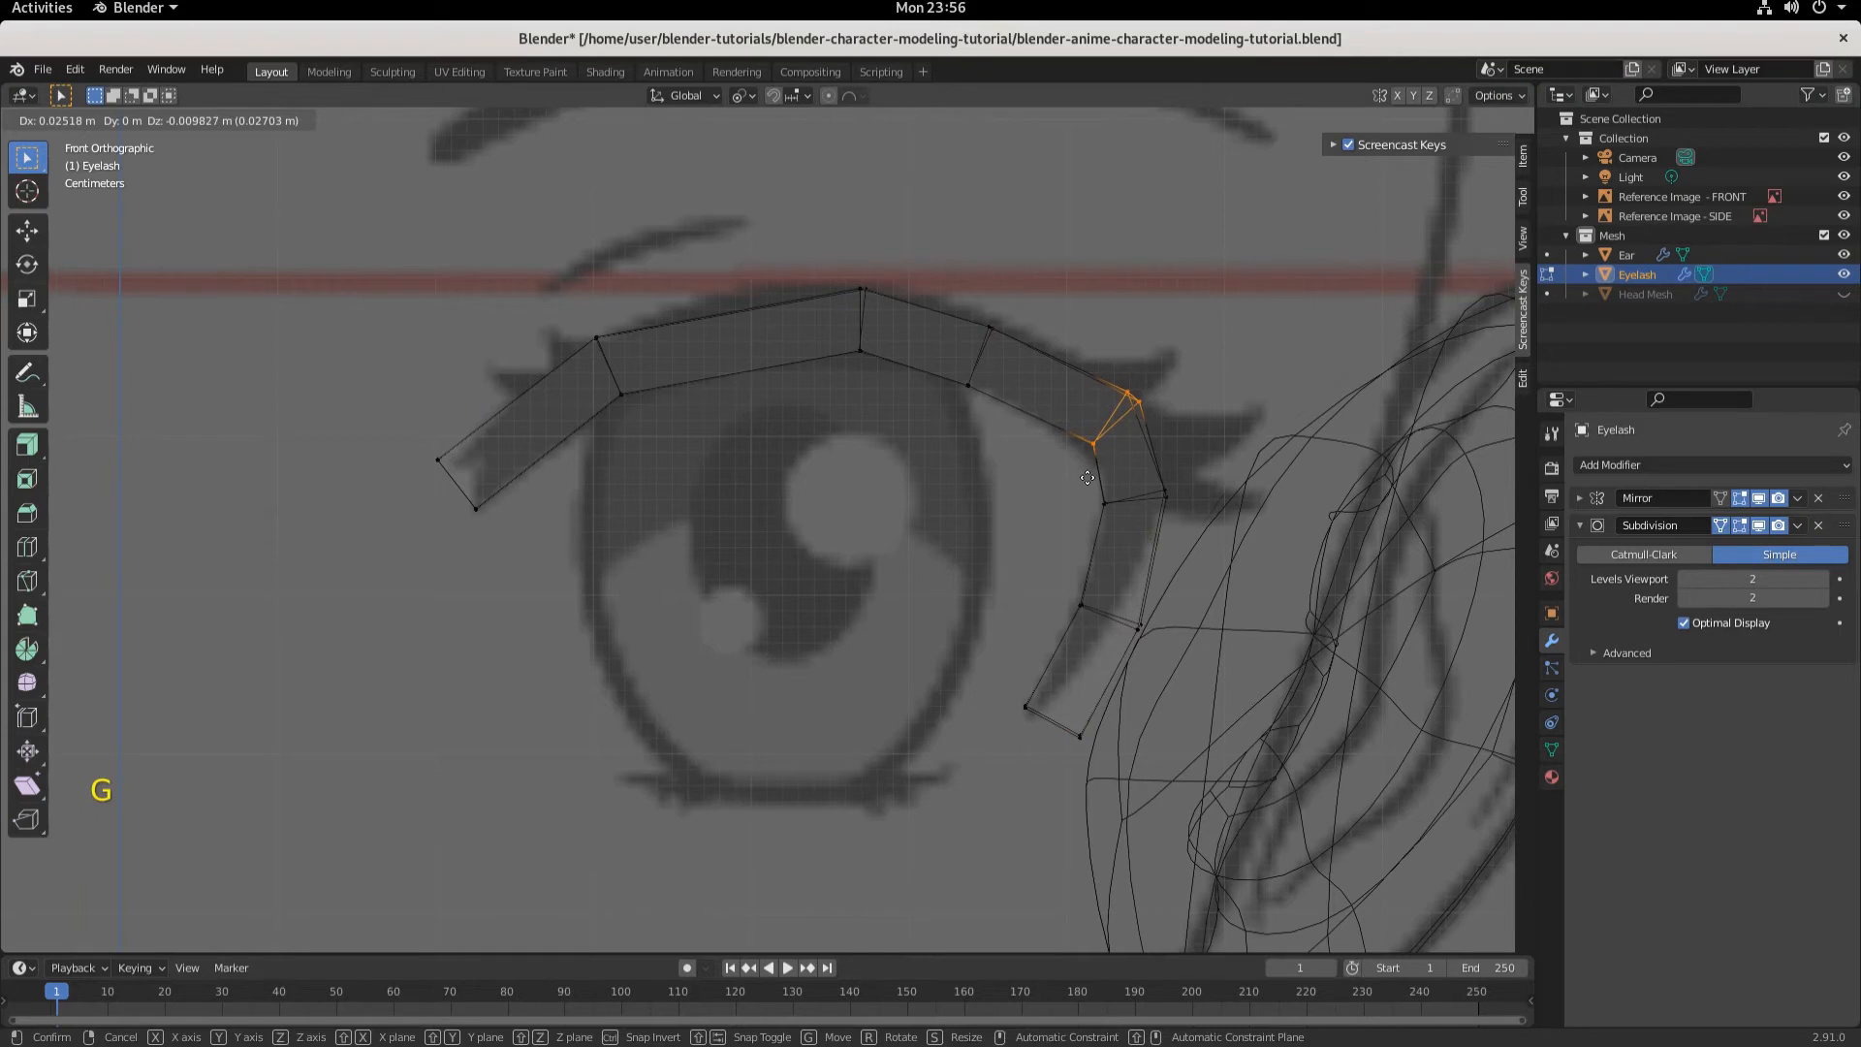
left_click(1084, 480)
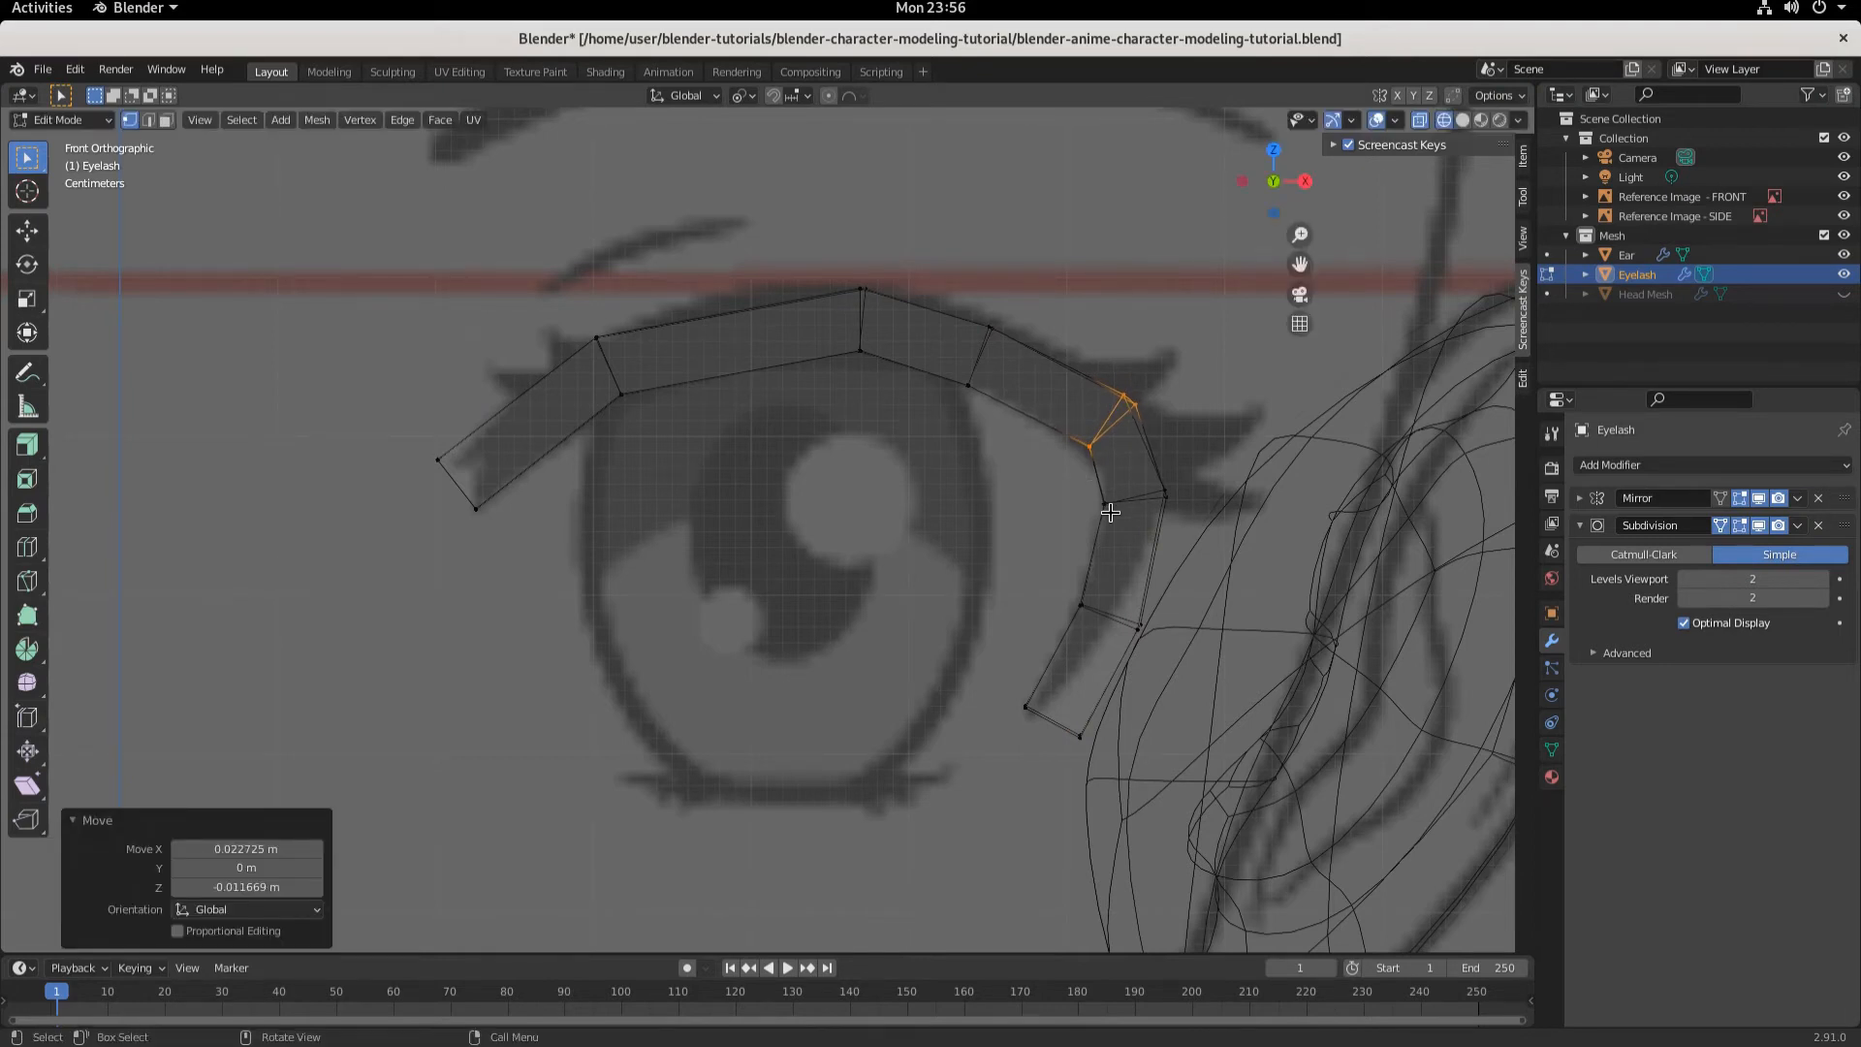
- Nudge the inner vertex of that outer-corner edge slightly down and inward
left_click(1048, 414)
left_click_drag(1056, 423, 1105, 472)
key("g")
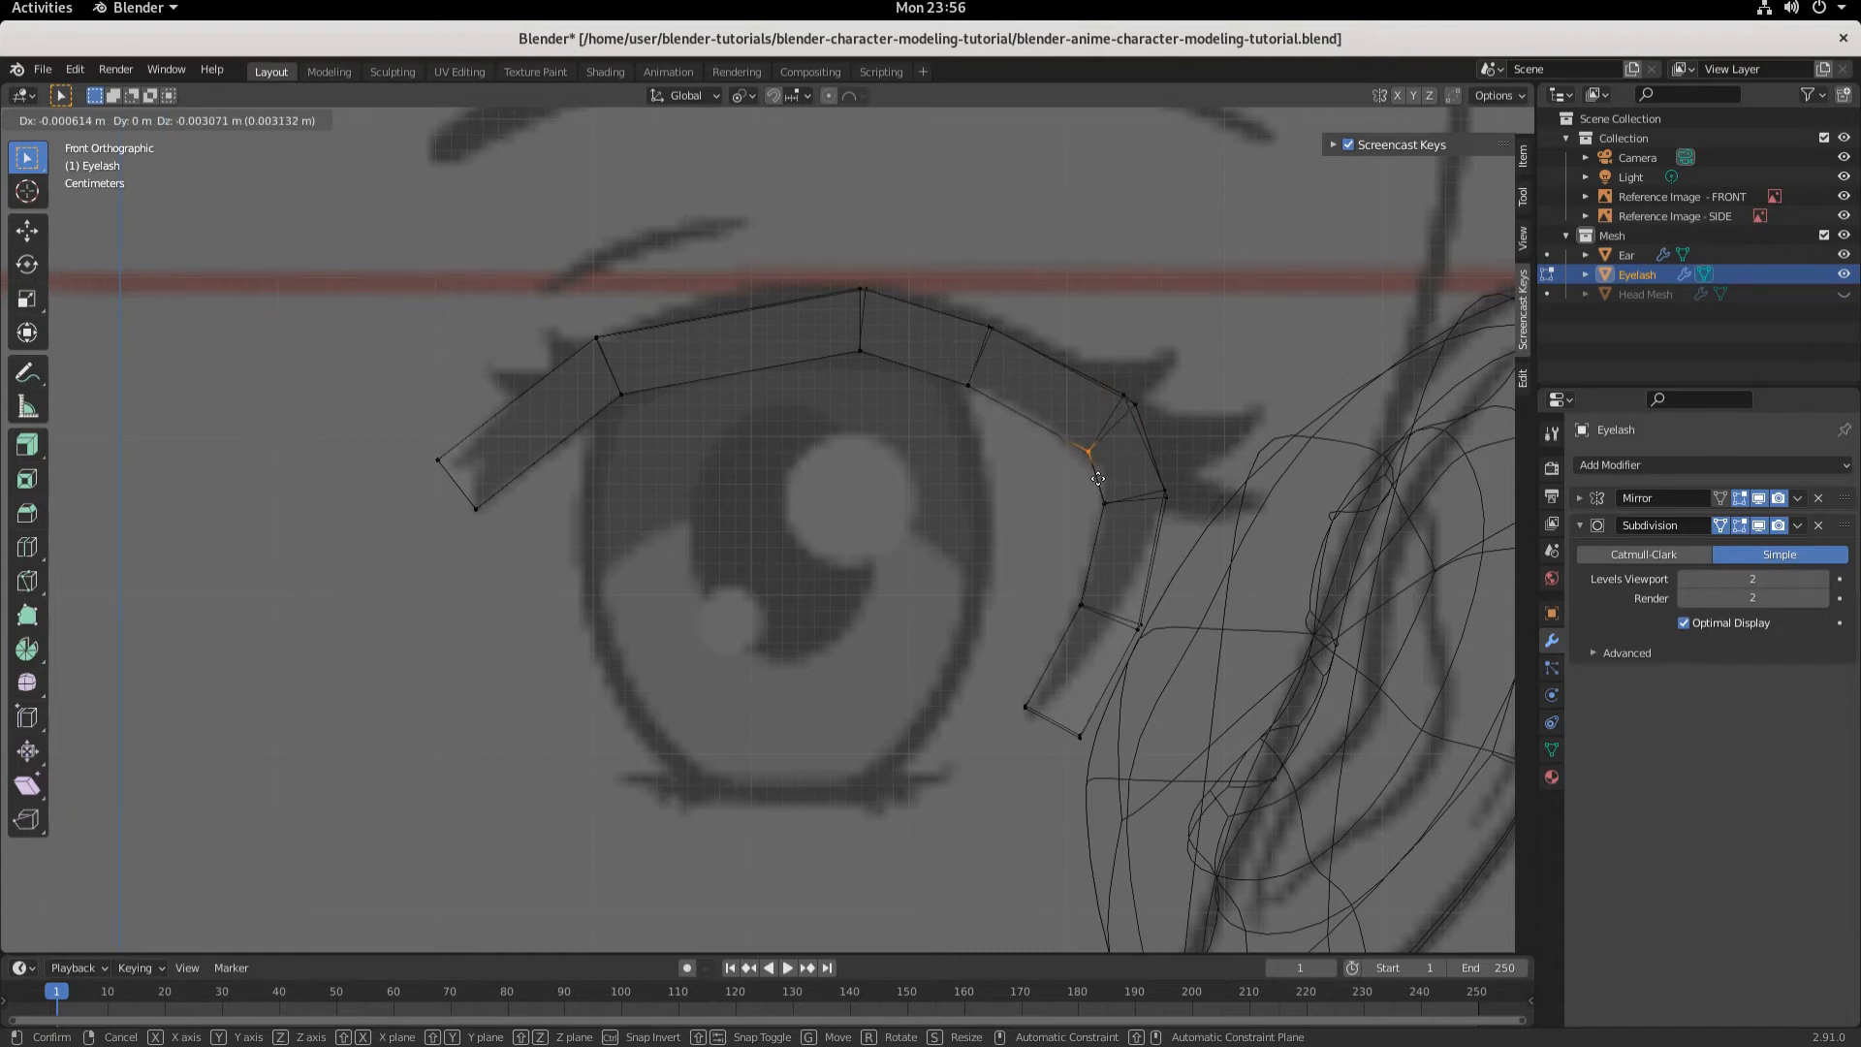
left_click(1098, 478)
- Move the outer corner's top vertex about 0.006 m along X and 0.0025 m up along Z
left_click_drag(1086, 363, 1166, 419)
key("g")
left_click(1178, 421)
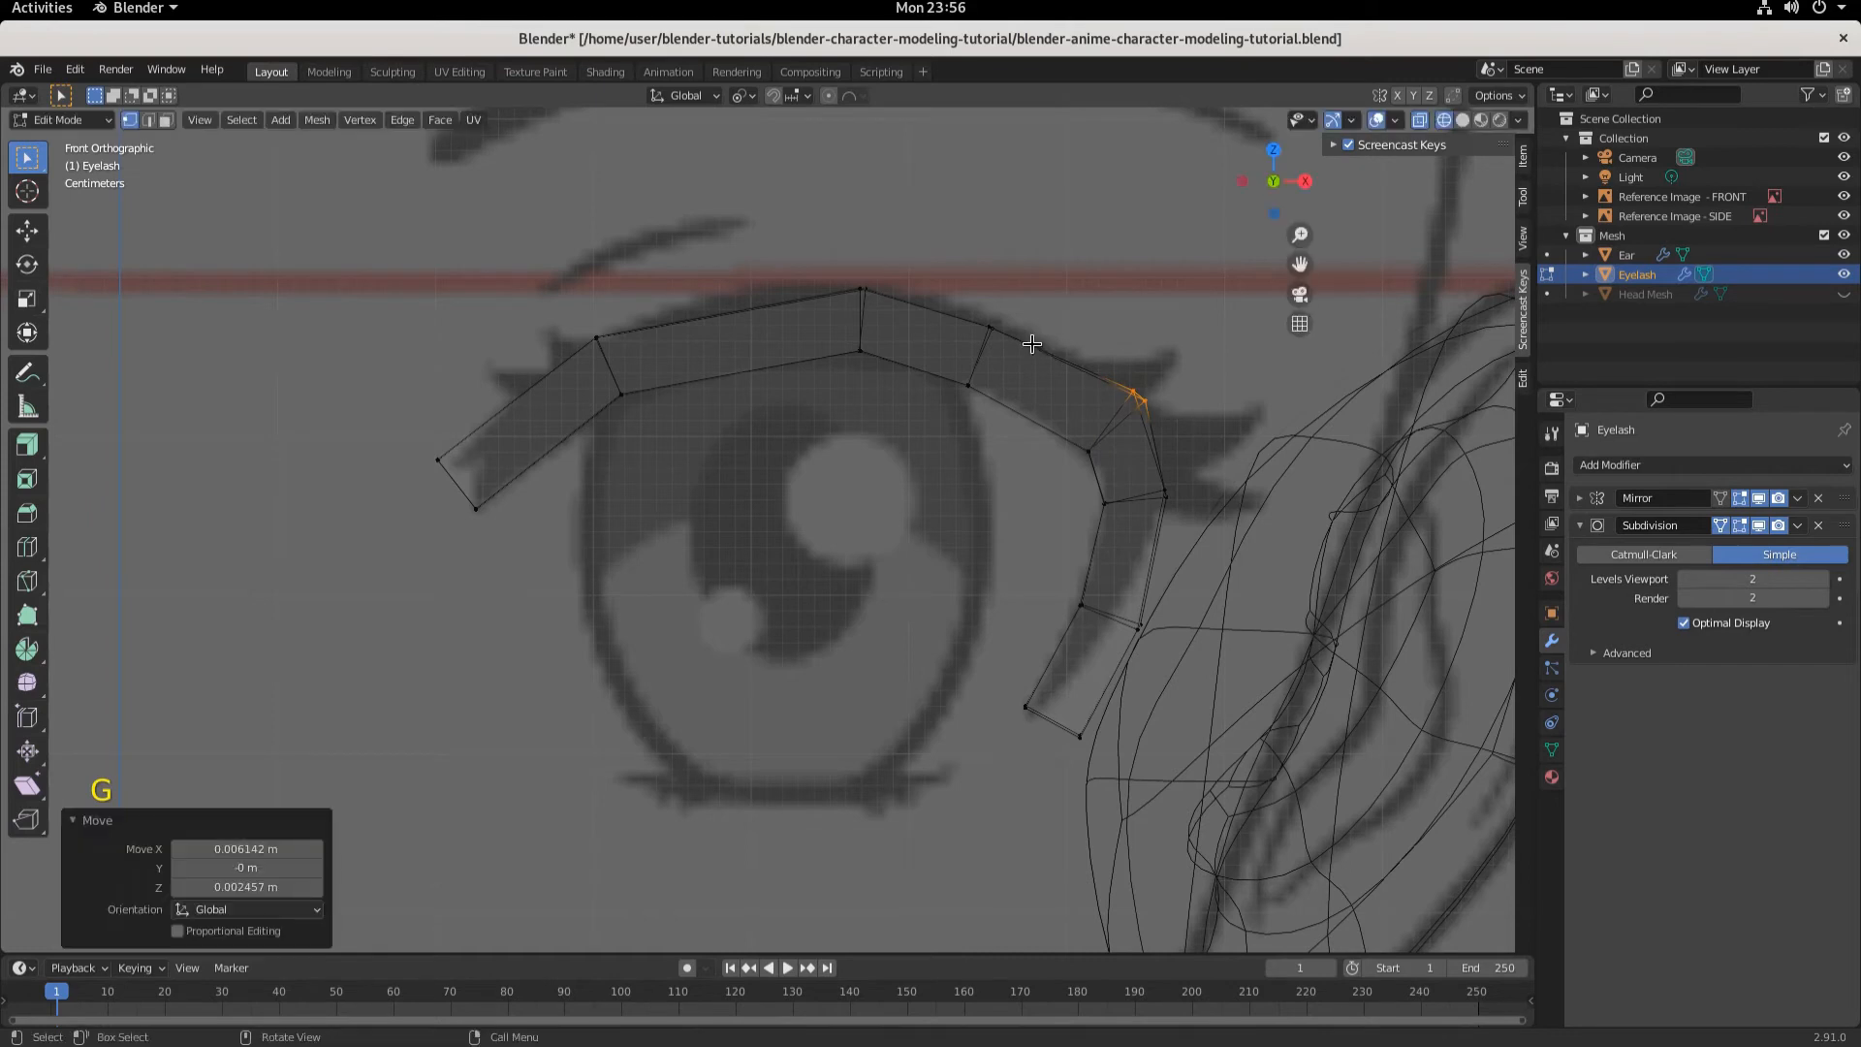
- Raise the upper lash vertex right of the peak about 0.007 m along Z and 0.002 m along X
left_click(988, 330, "shift")
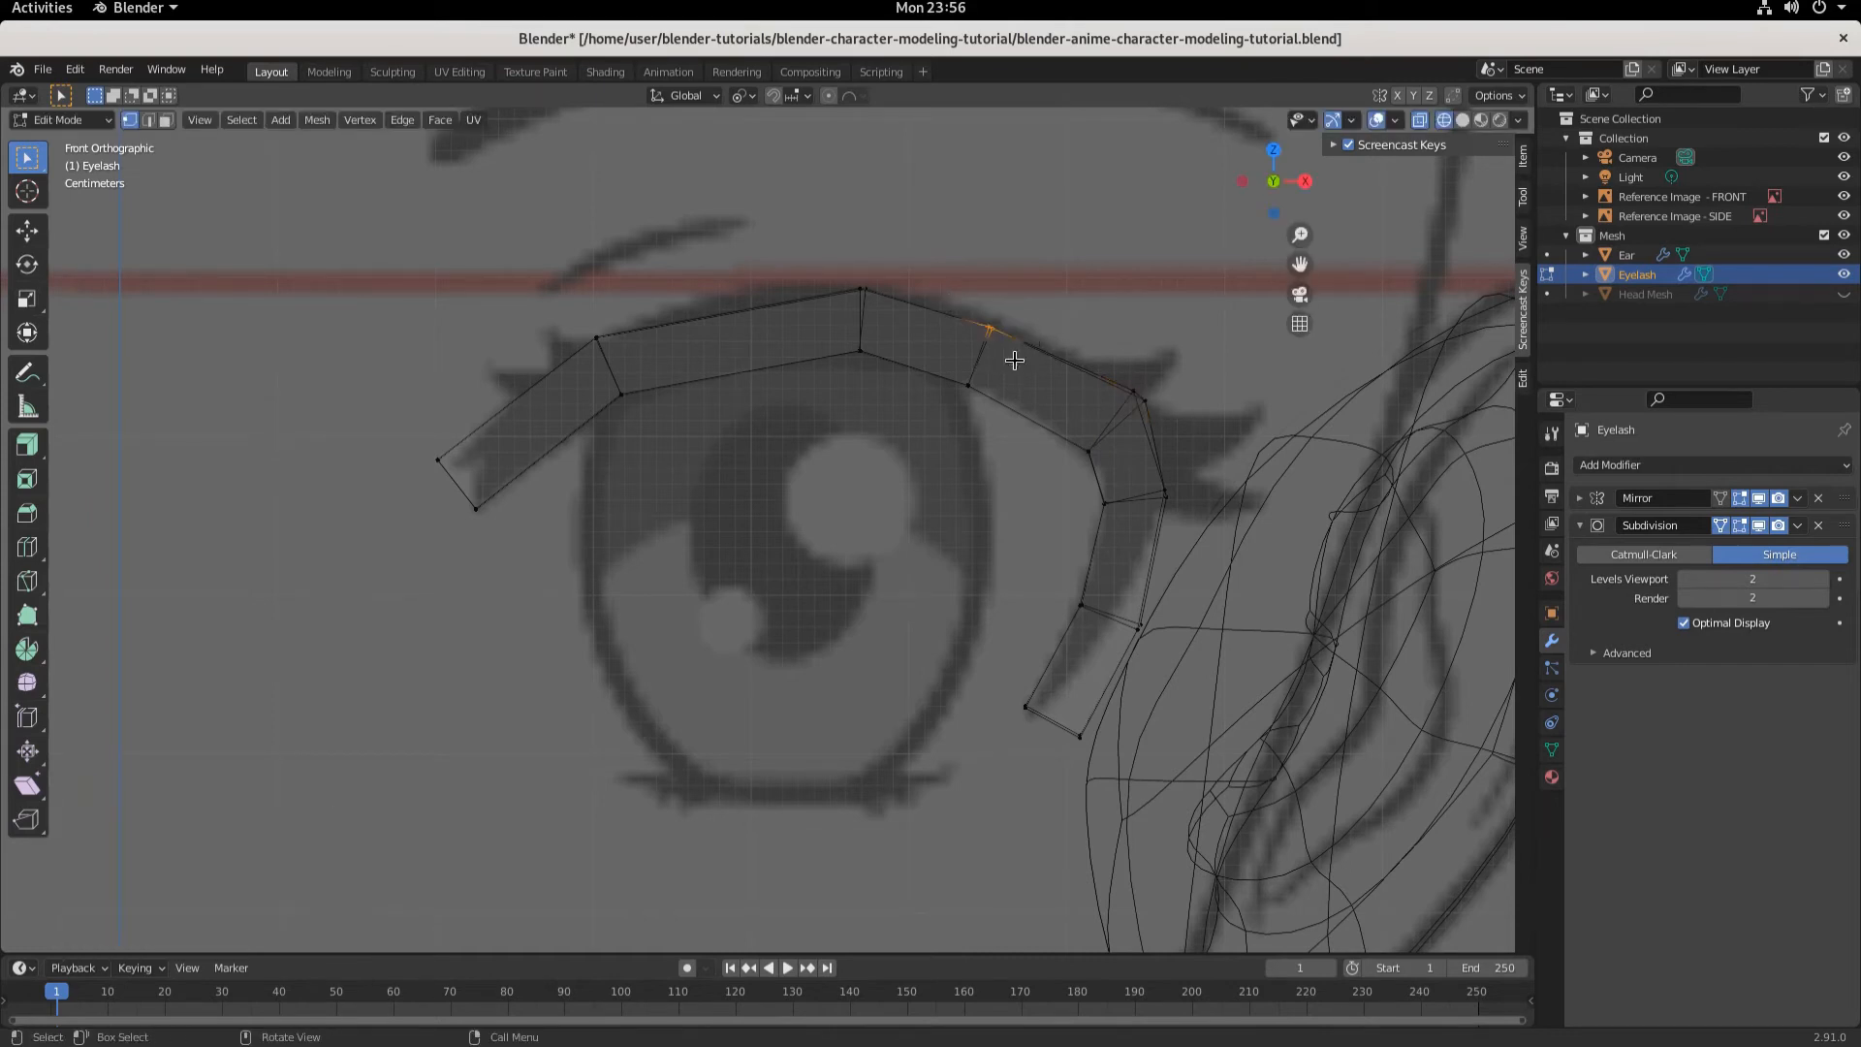
key("g")
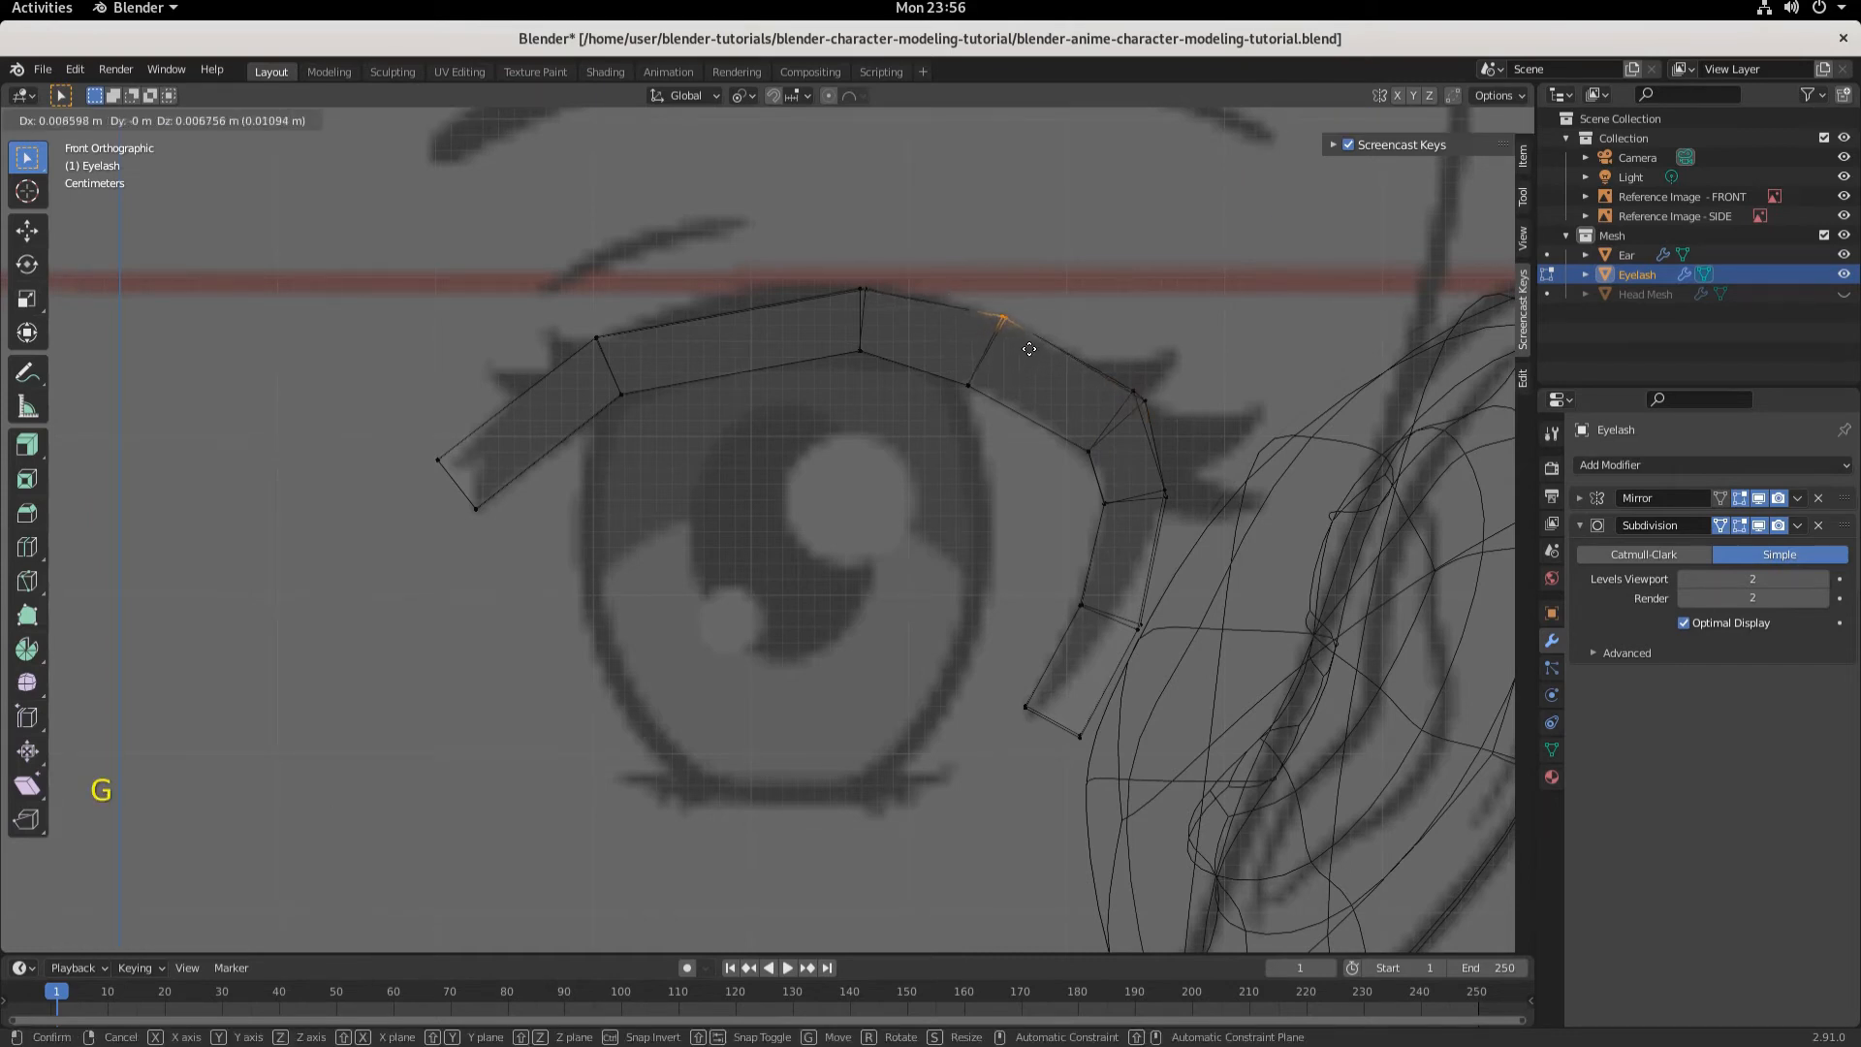
left_click(1023, 351)
left_click(860, 287)
key("g")
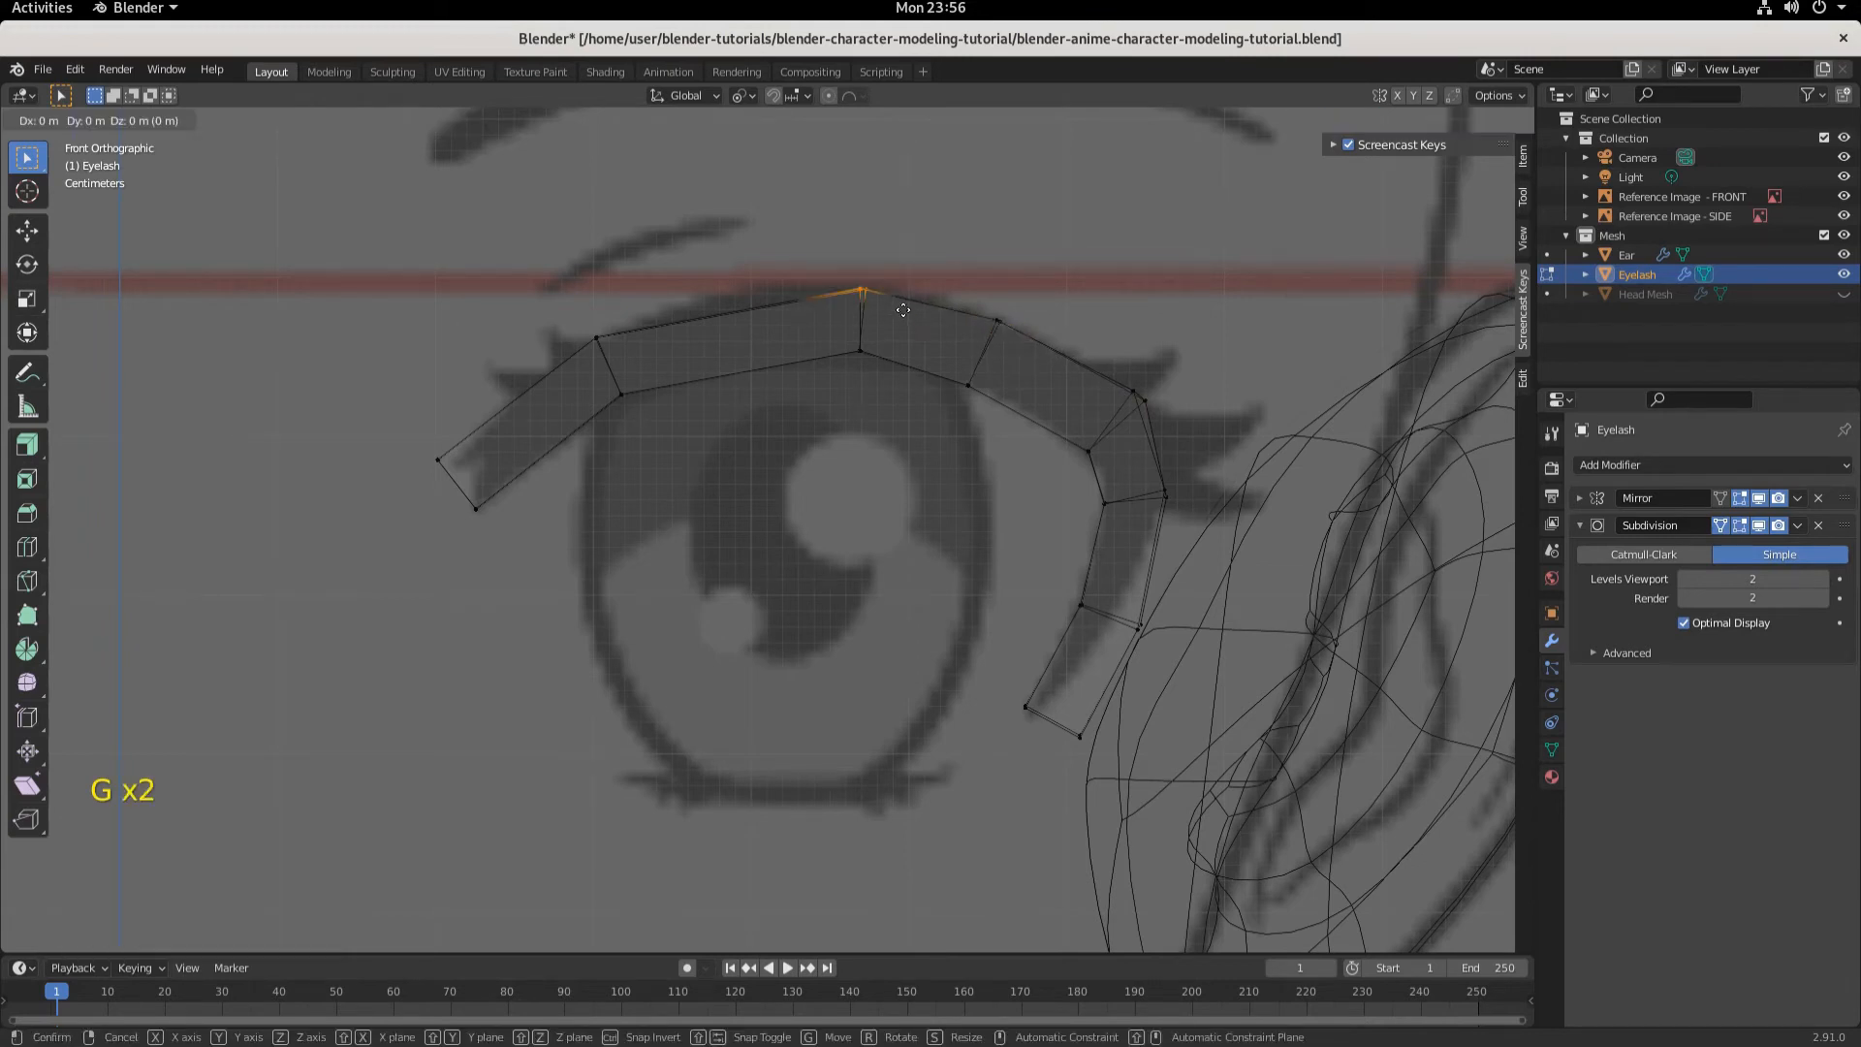
left_click(607, 291)
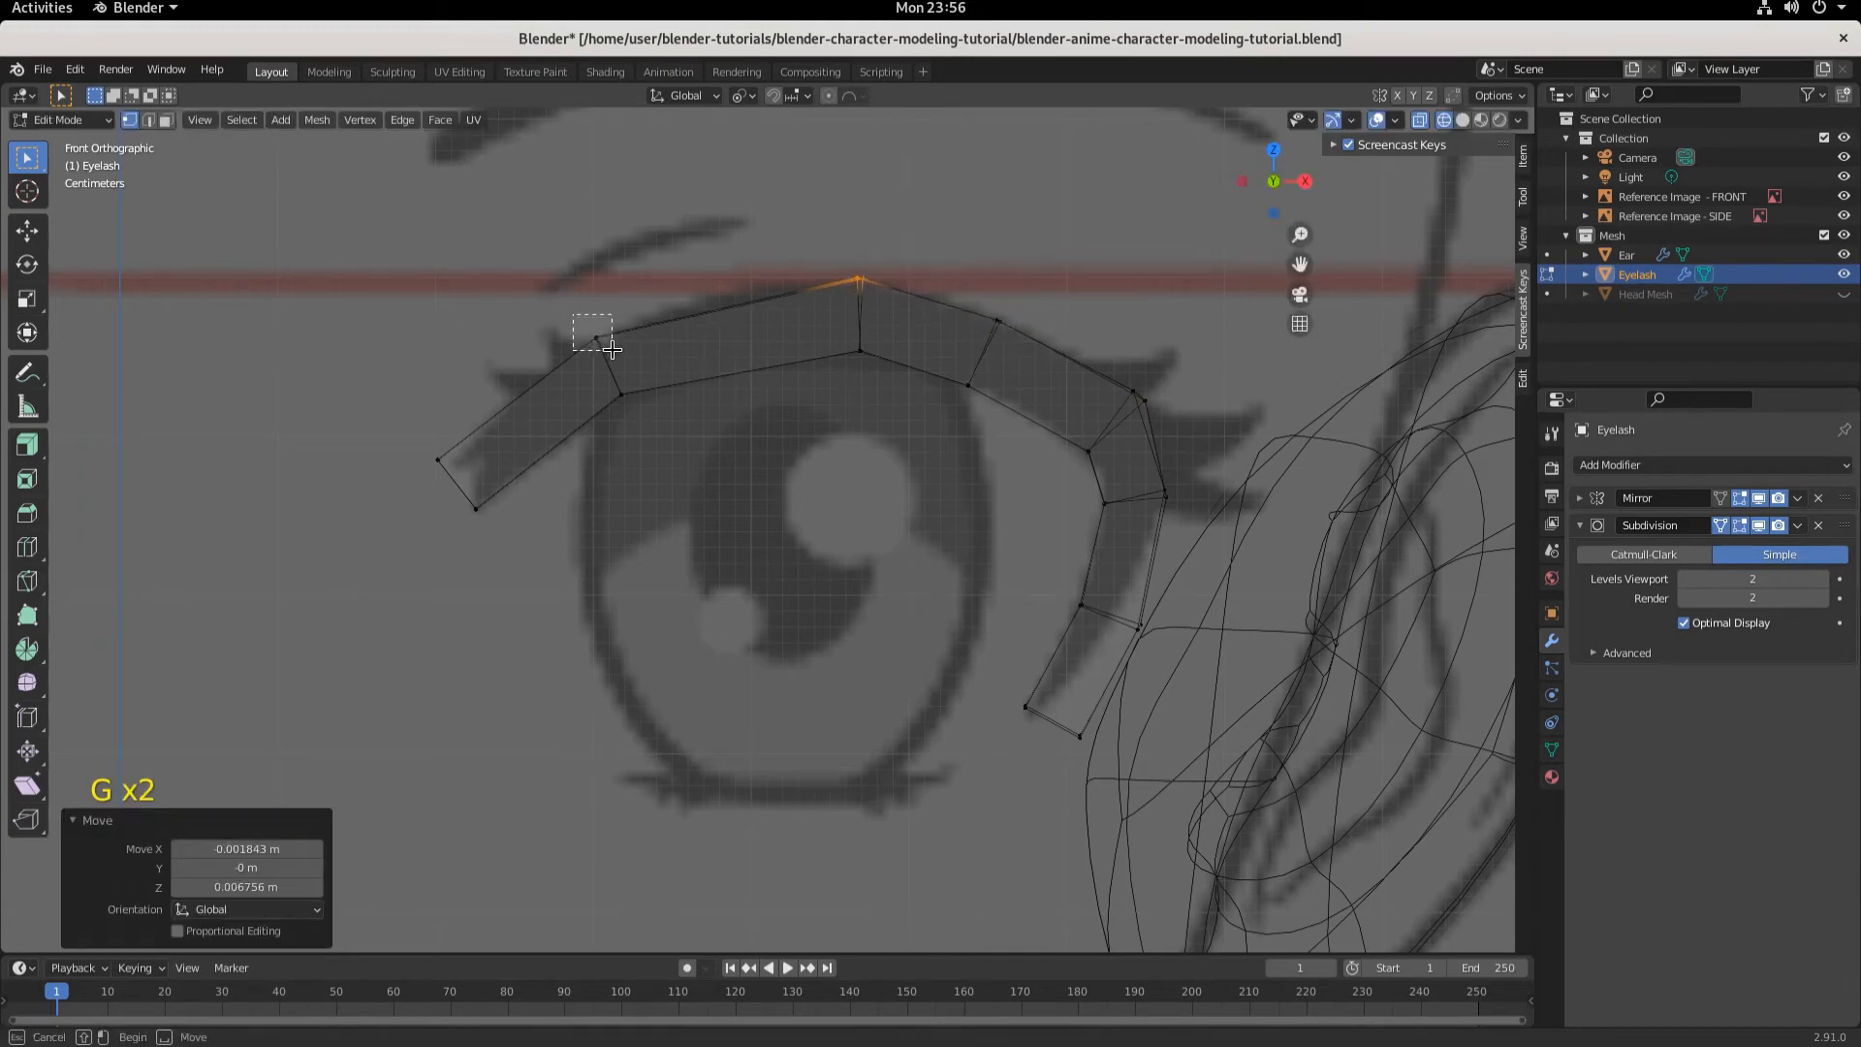
- Shift the inner top corner vertex of the eyelash about 0.0006 m along X
left_click(600, 338)
key("g")
left_click(616, 350)
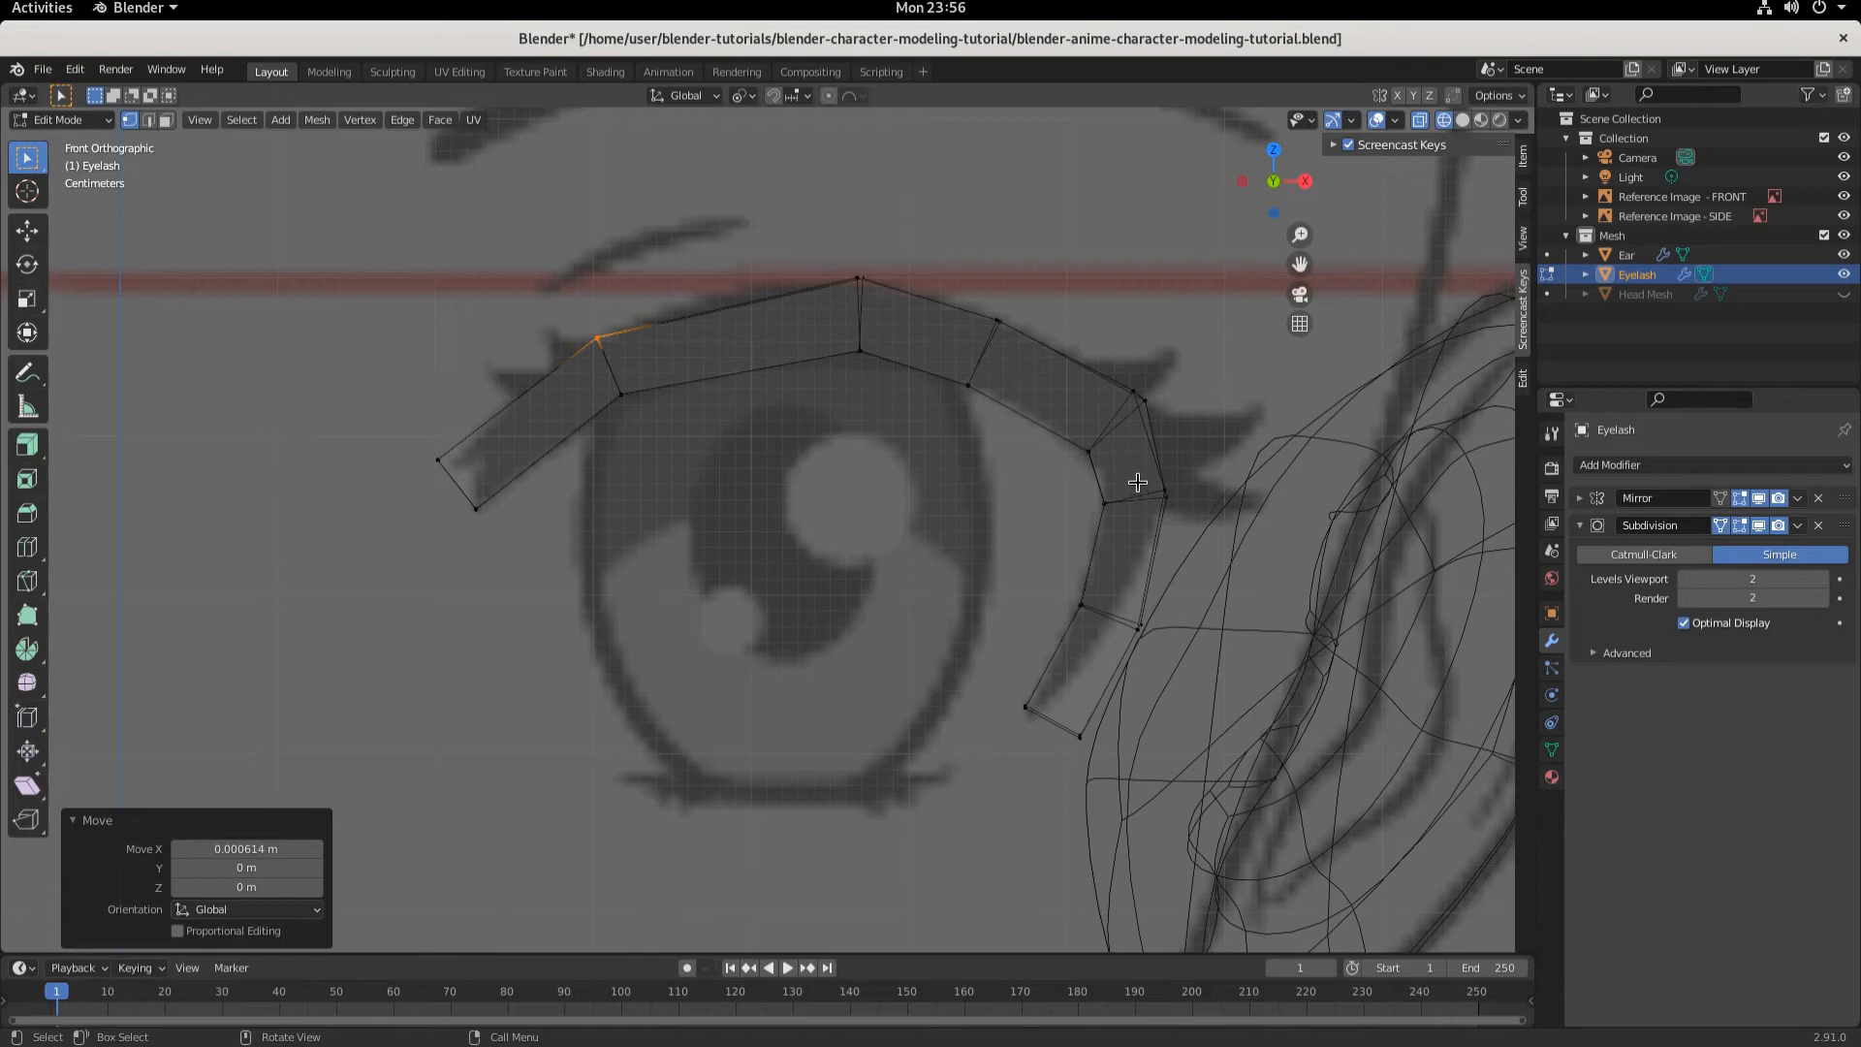
- Move the outer corner's lower vertex about 0.0025 m along X and 0.012 m down along Z
left_click(1166, 495)
key("g")
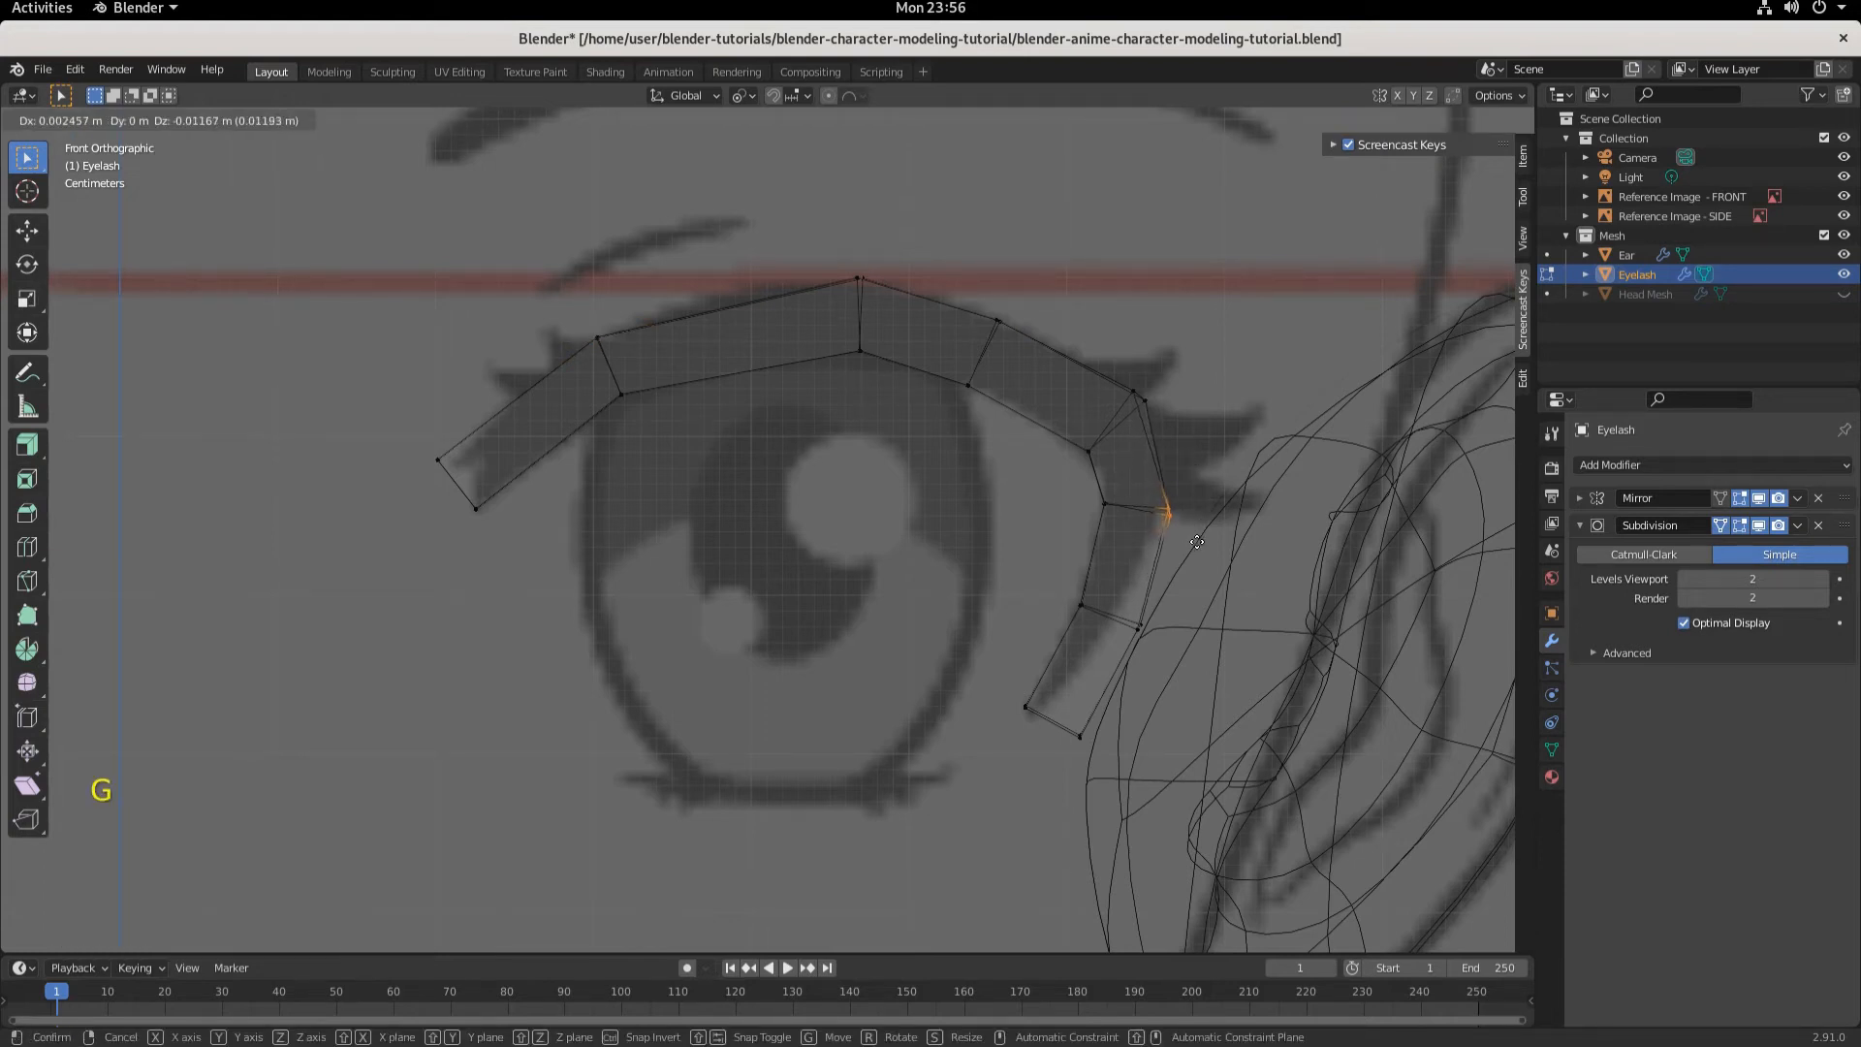
left_click(1197, 542)
- Pull the lash's lower tip vertex inward, ending about 0.017 m along -X and 0.008 m up along Z
left_click_drag(1123, 585, 1093, 751)
key("g")
left_click(1111, 638)
key("g")
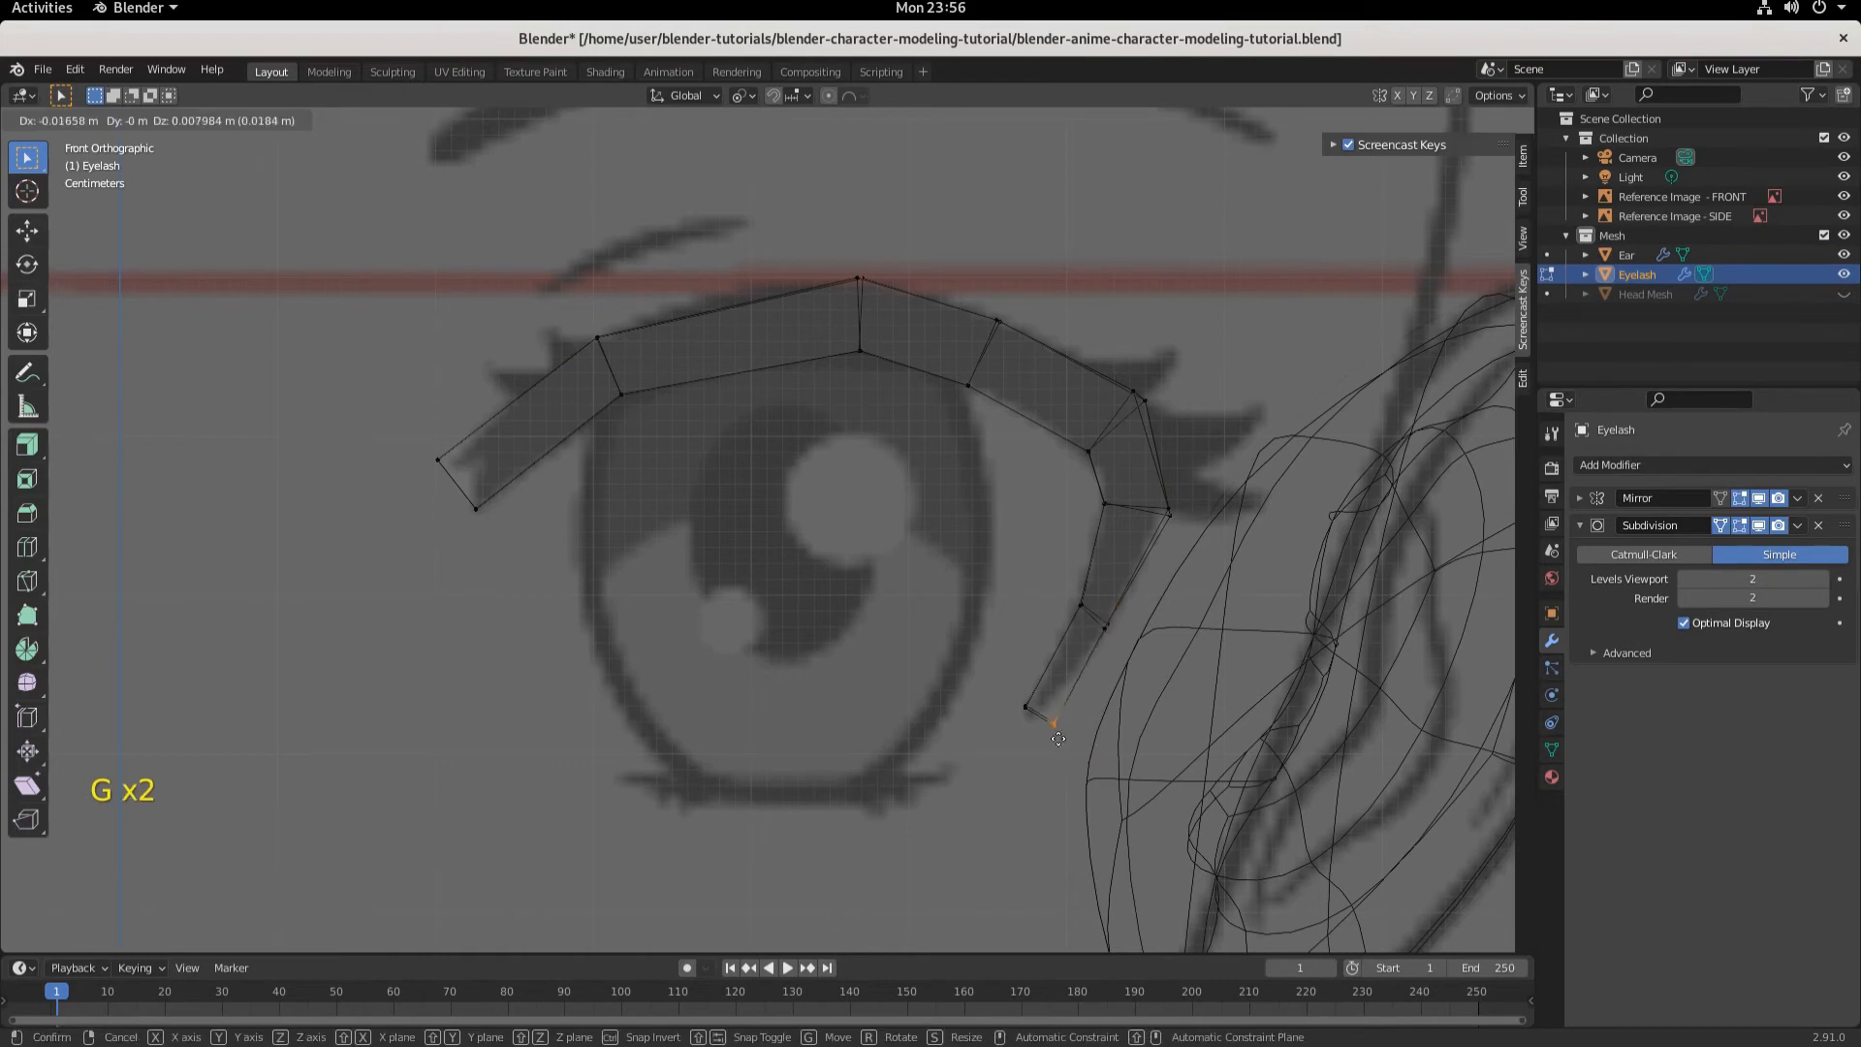
left_click(1044, 734)
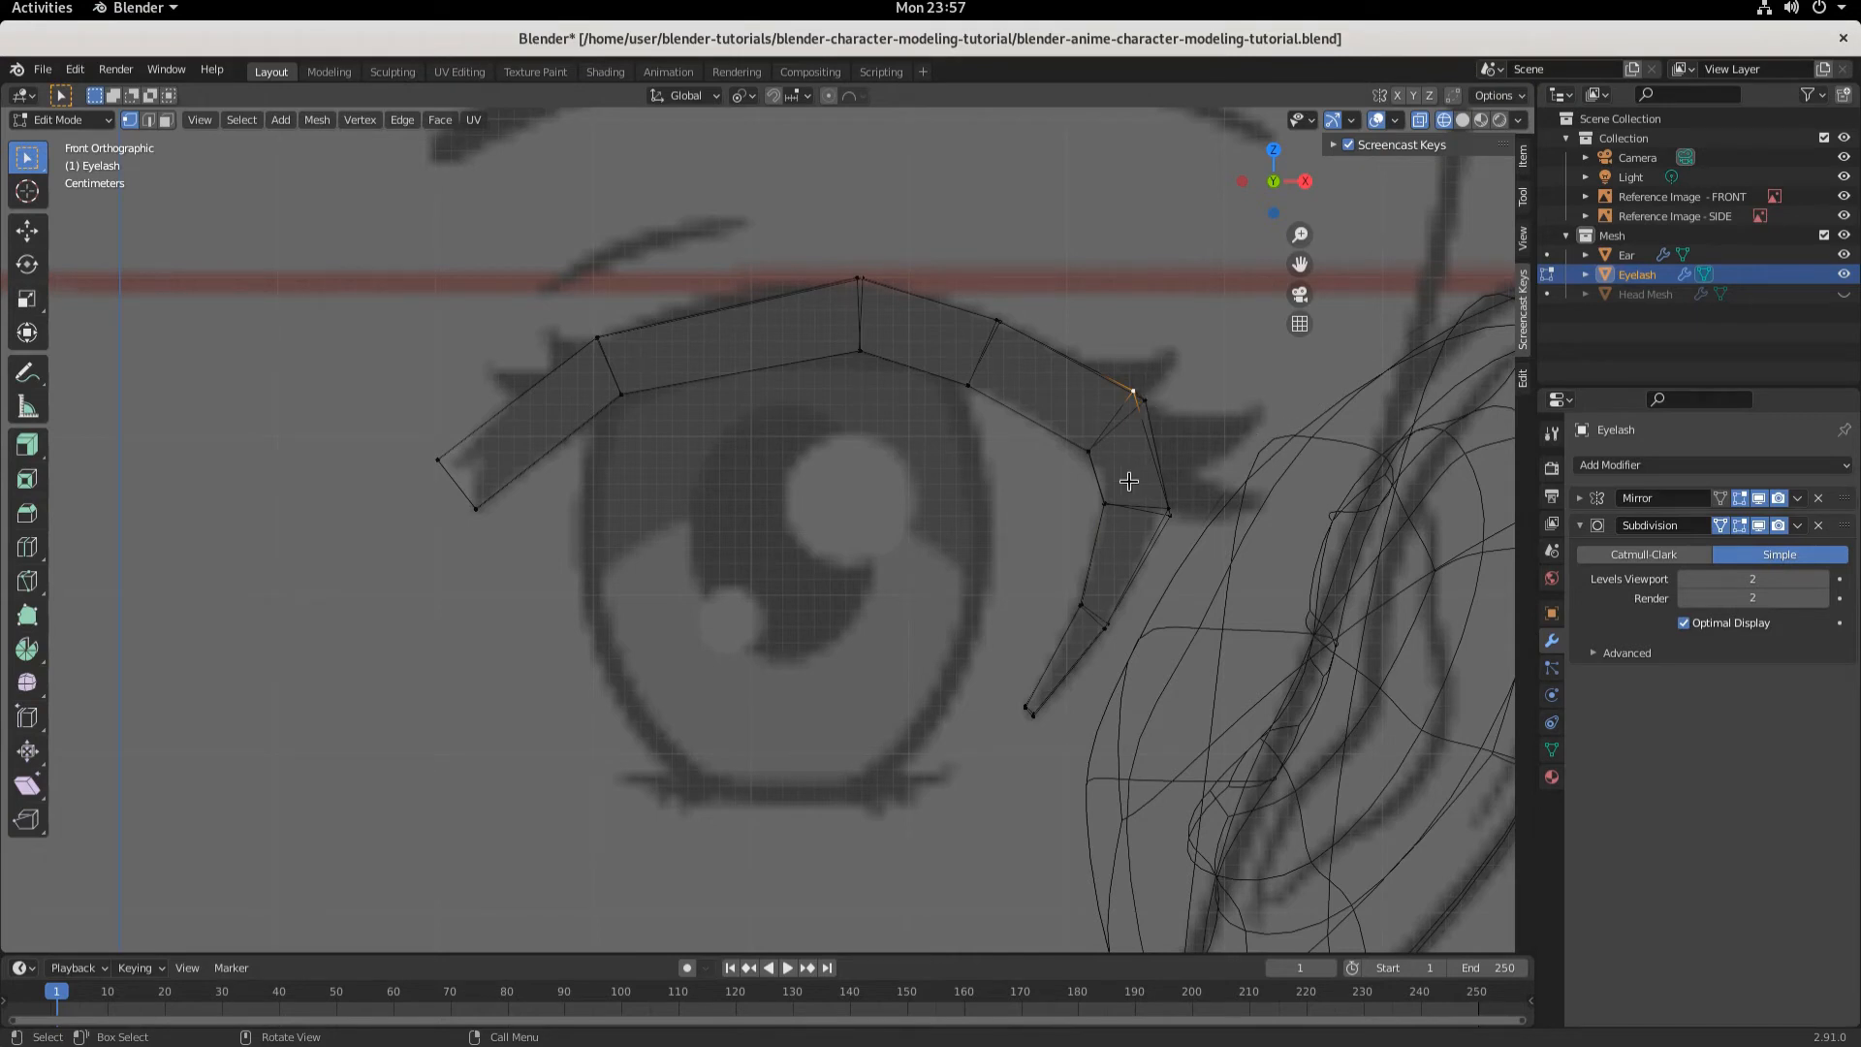
- Add a loop cut across the outer corner segment and rotate the new edge about -9° to follow the lash
key("ctrl+r")
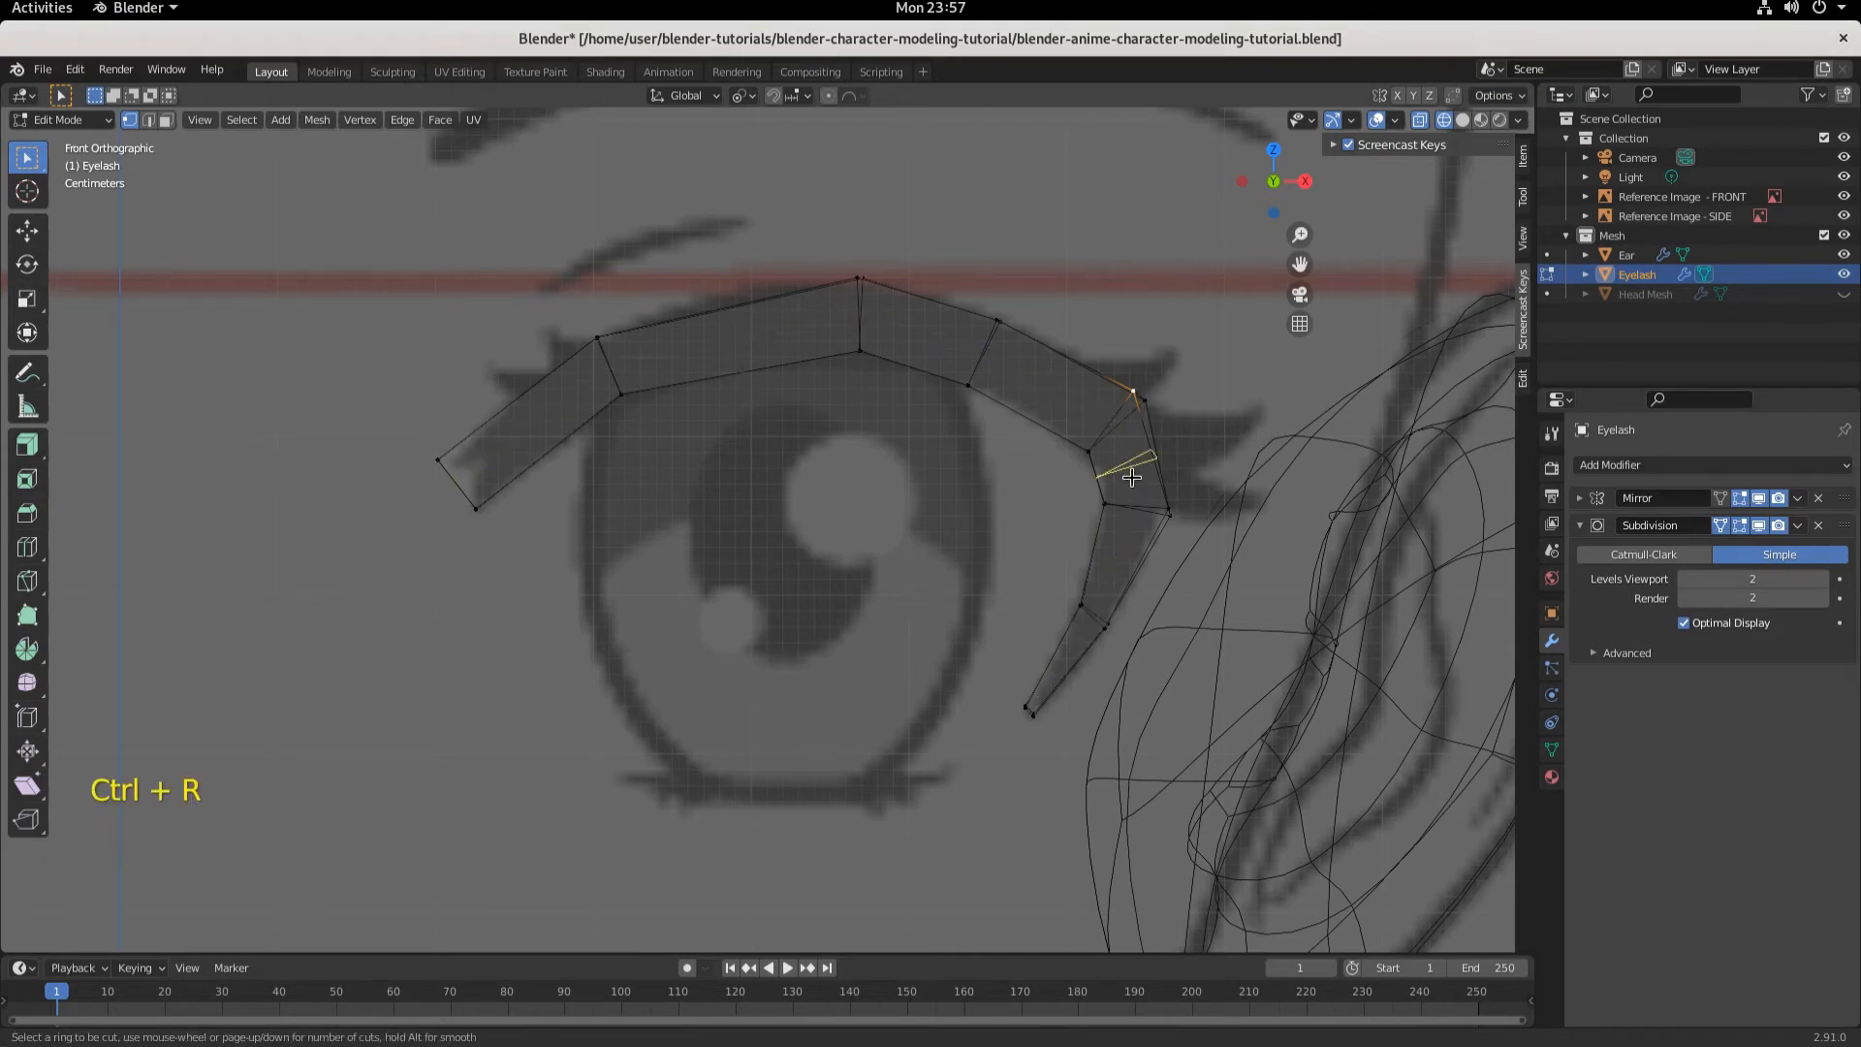
left_click(1131, 477)
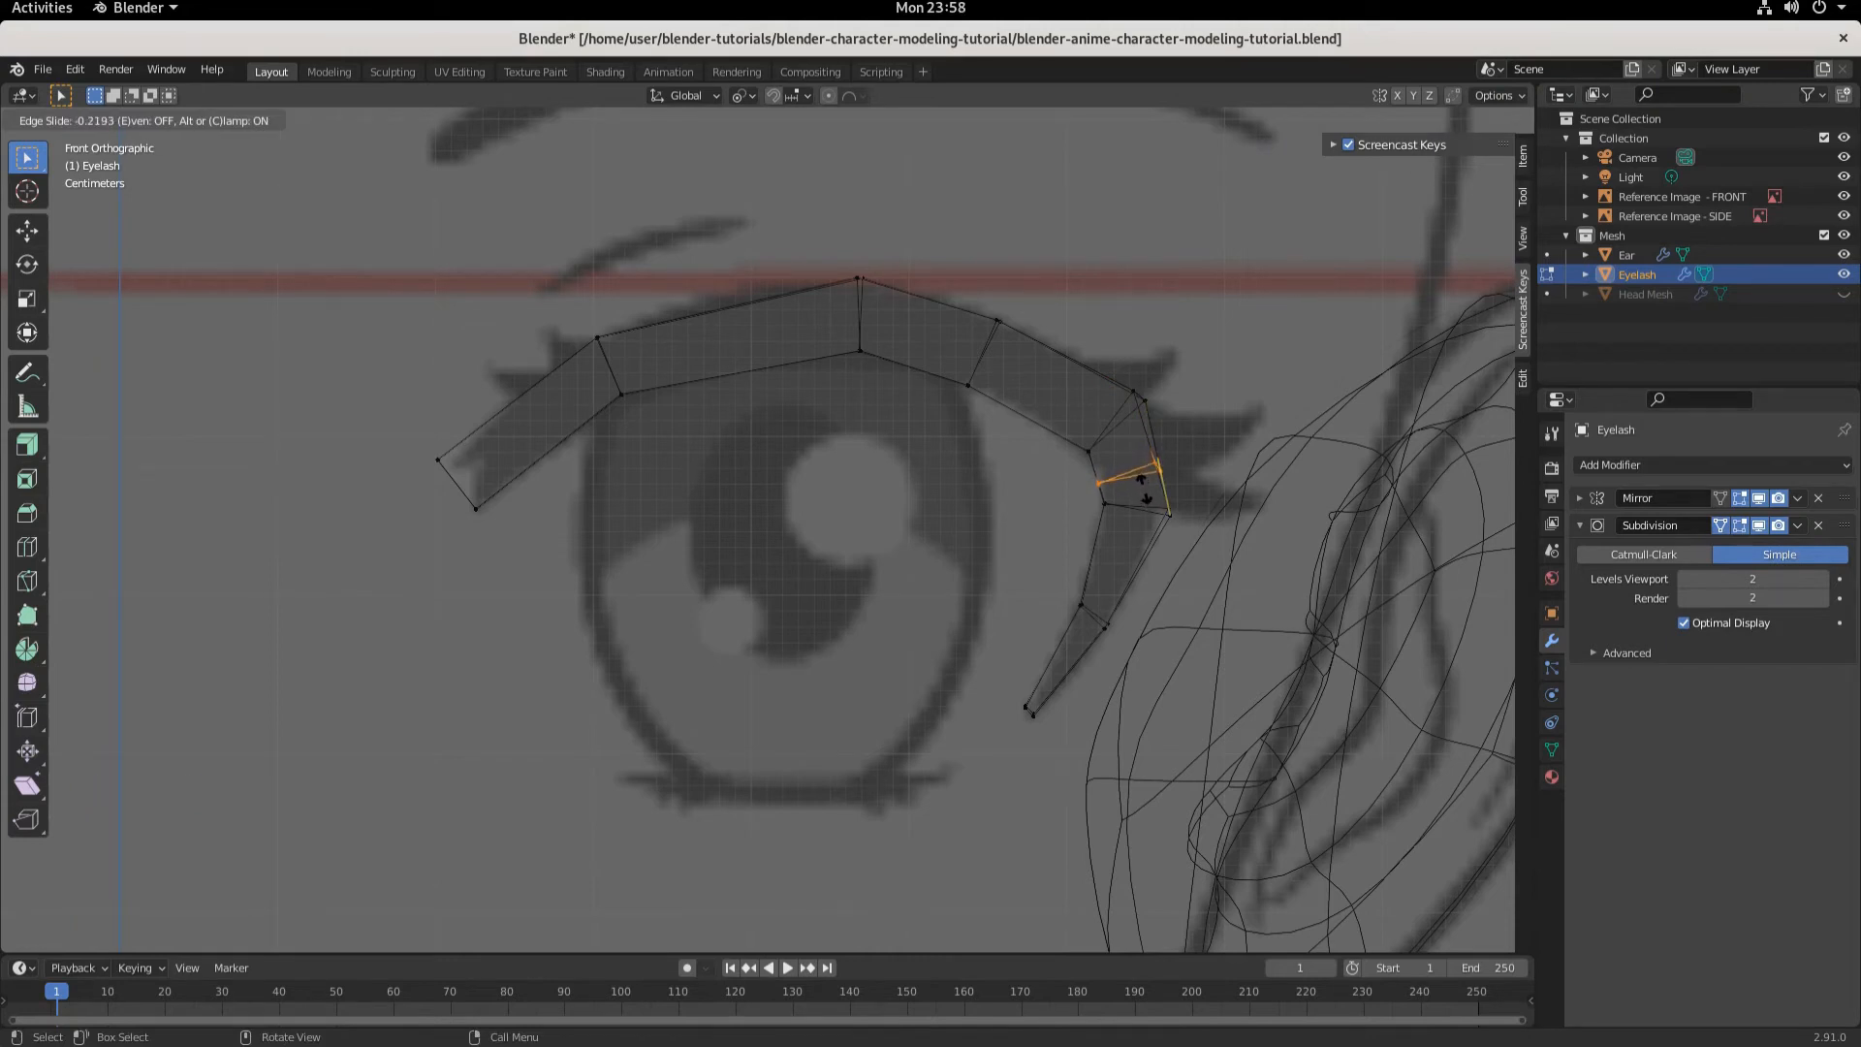
left_click(1140, 480)
key("r")
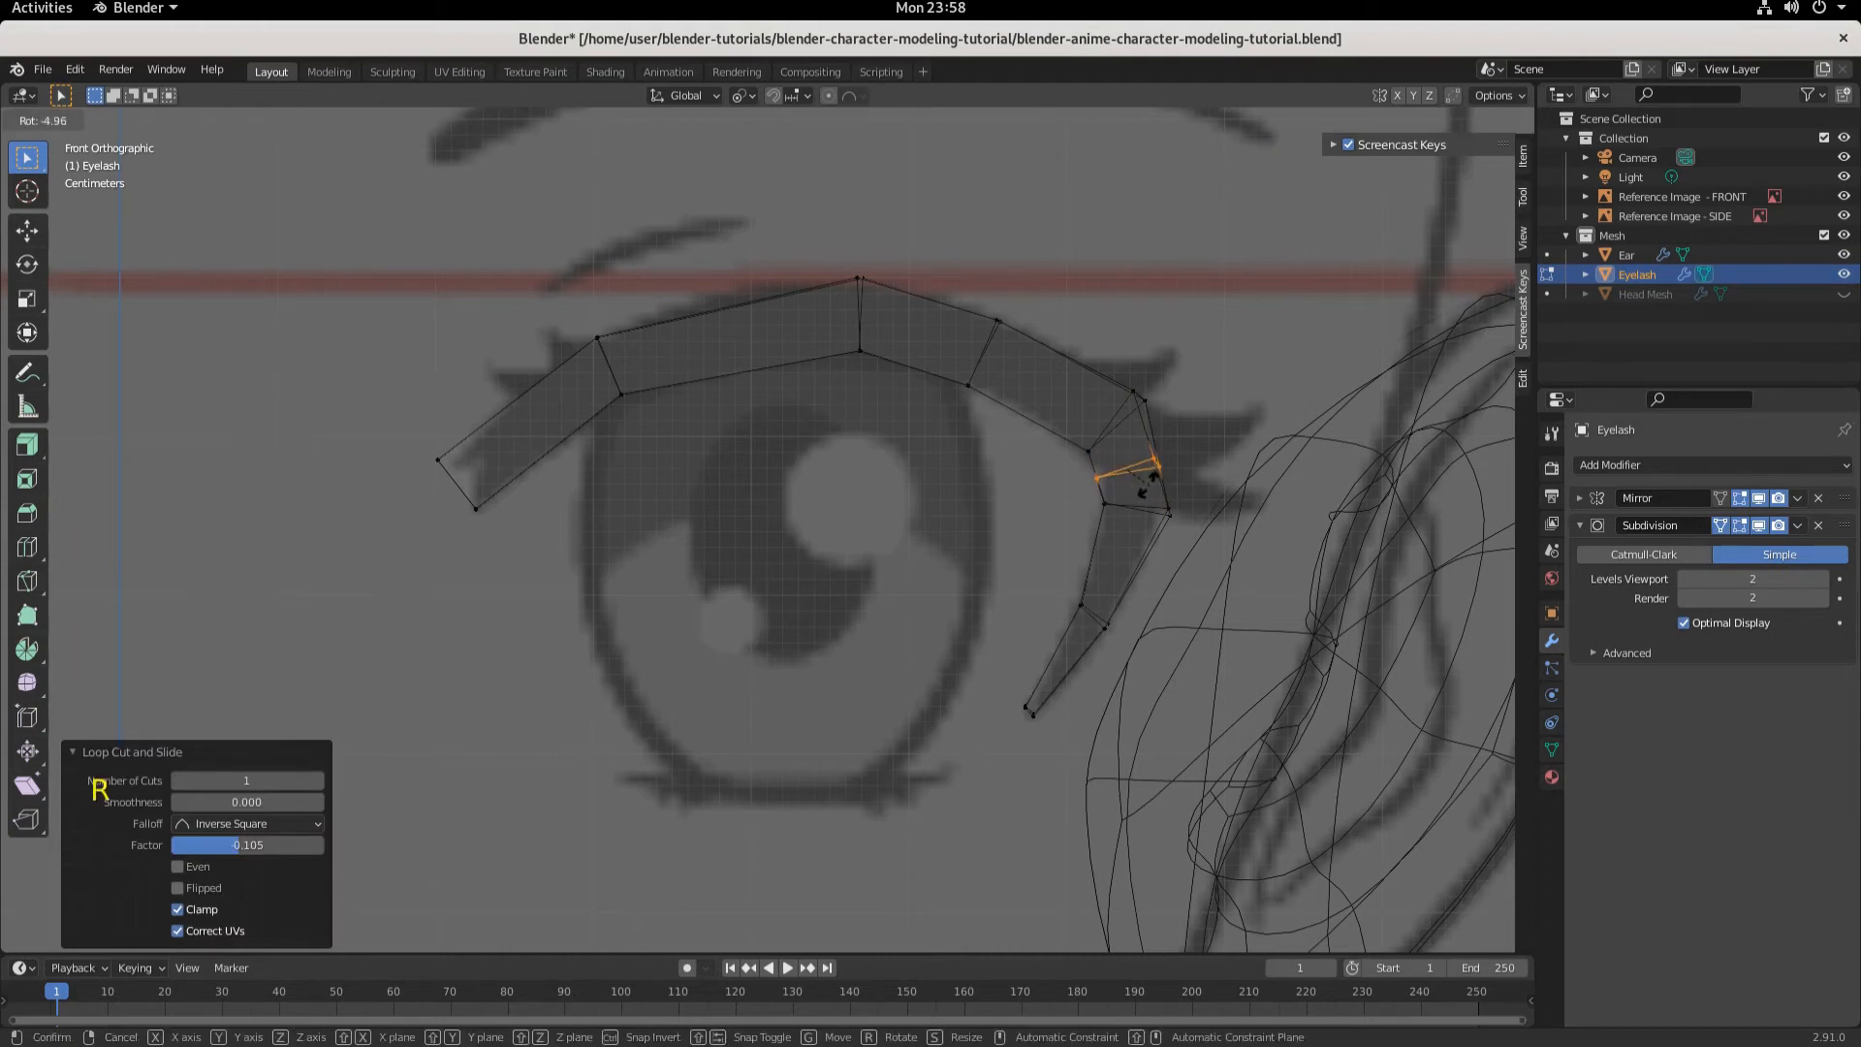
left_click(1154, 490)
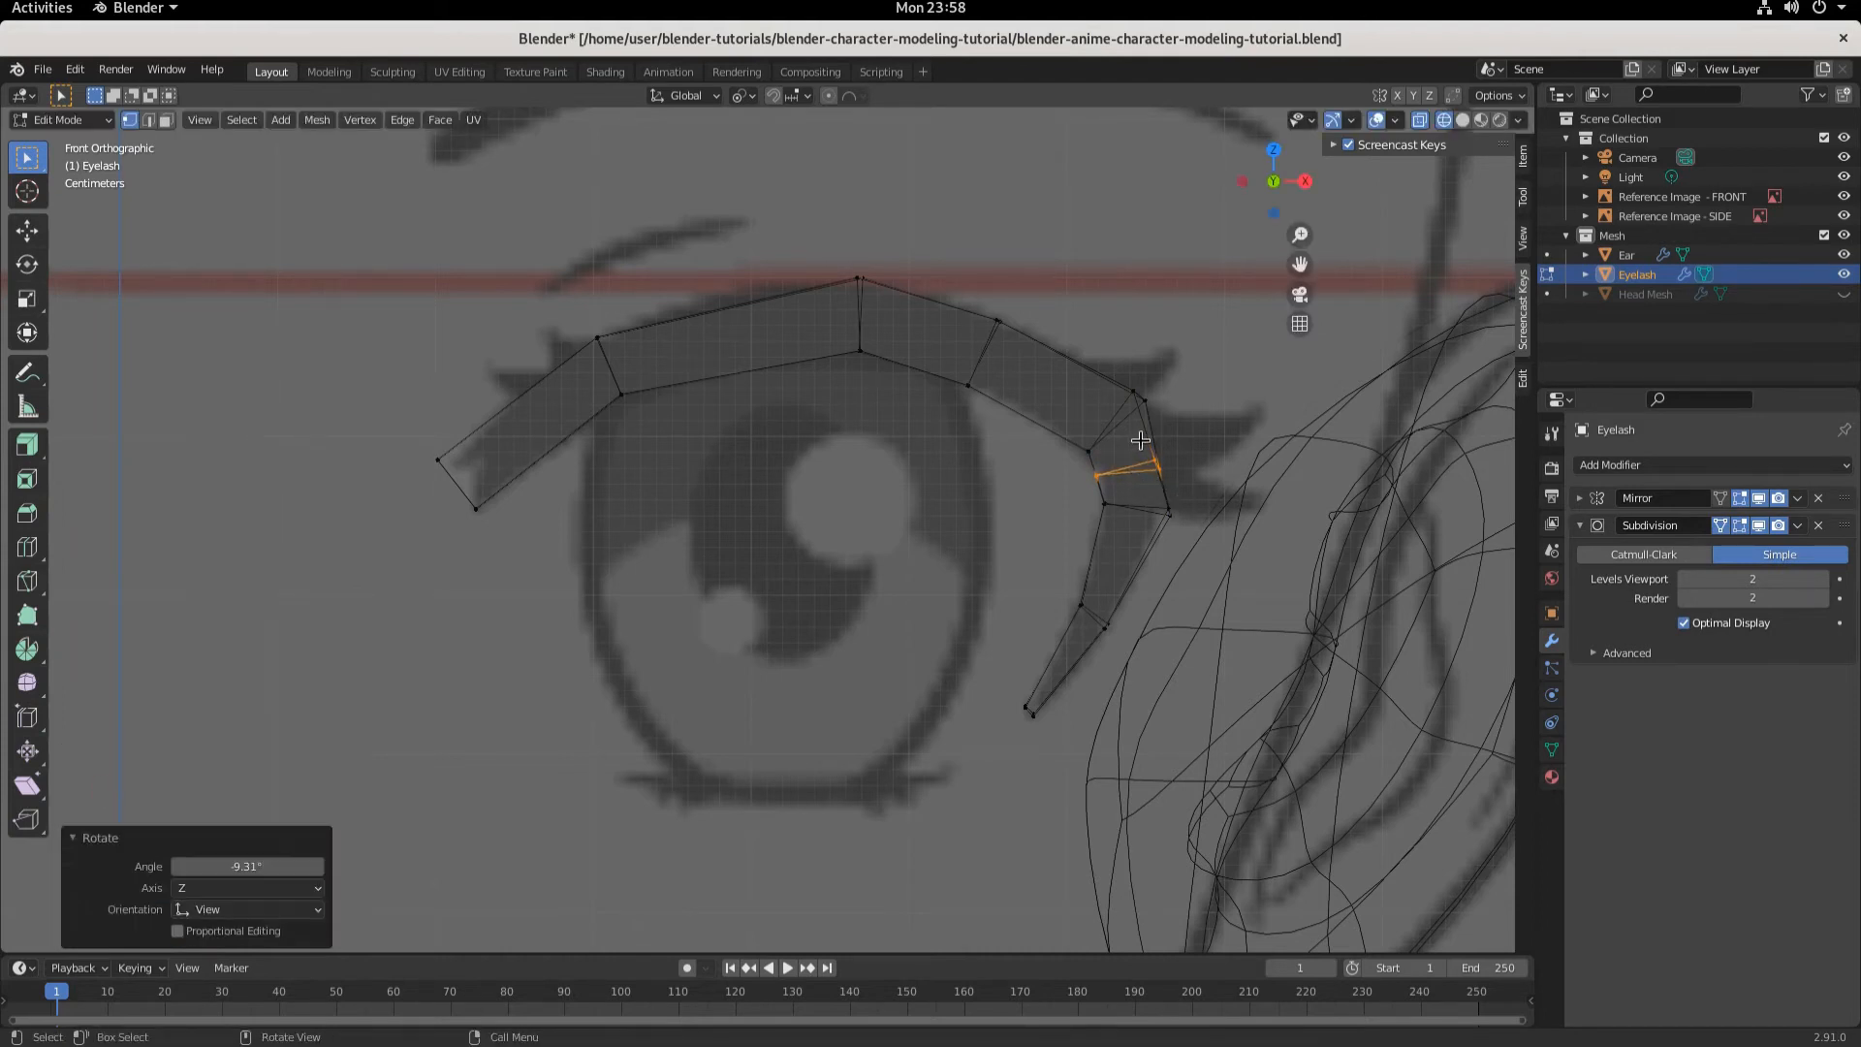
key("r")
left_click(1185, 478)
- Reposition the new loop's outer vertex, finally moving it about 0.0055 m along -X and 0.0037 m down along Z
left_click_drag(1124, 441, 1191, 490)
key("g")
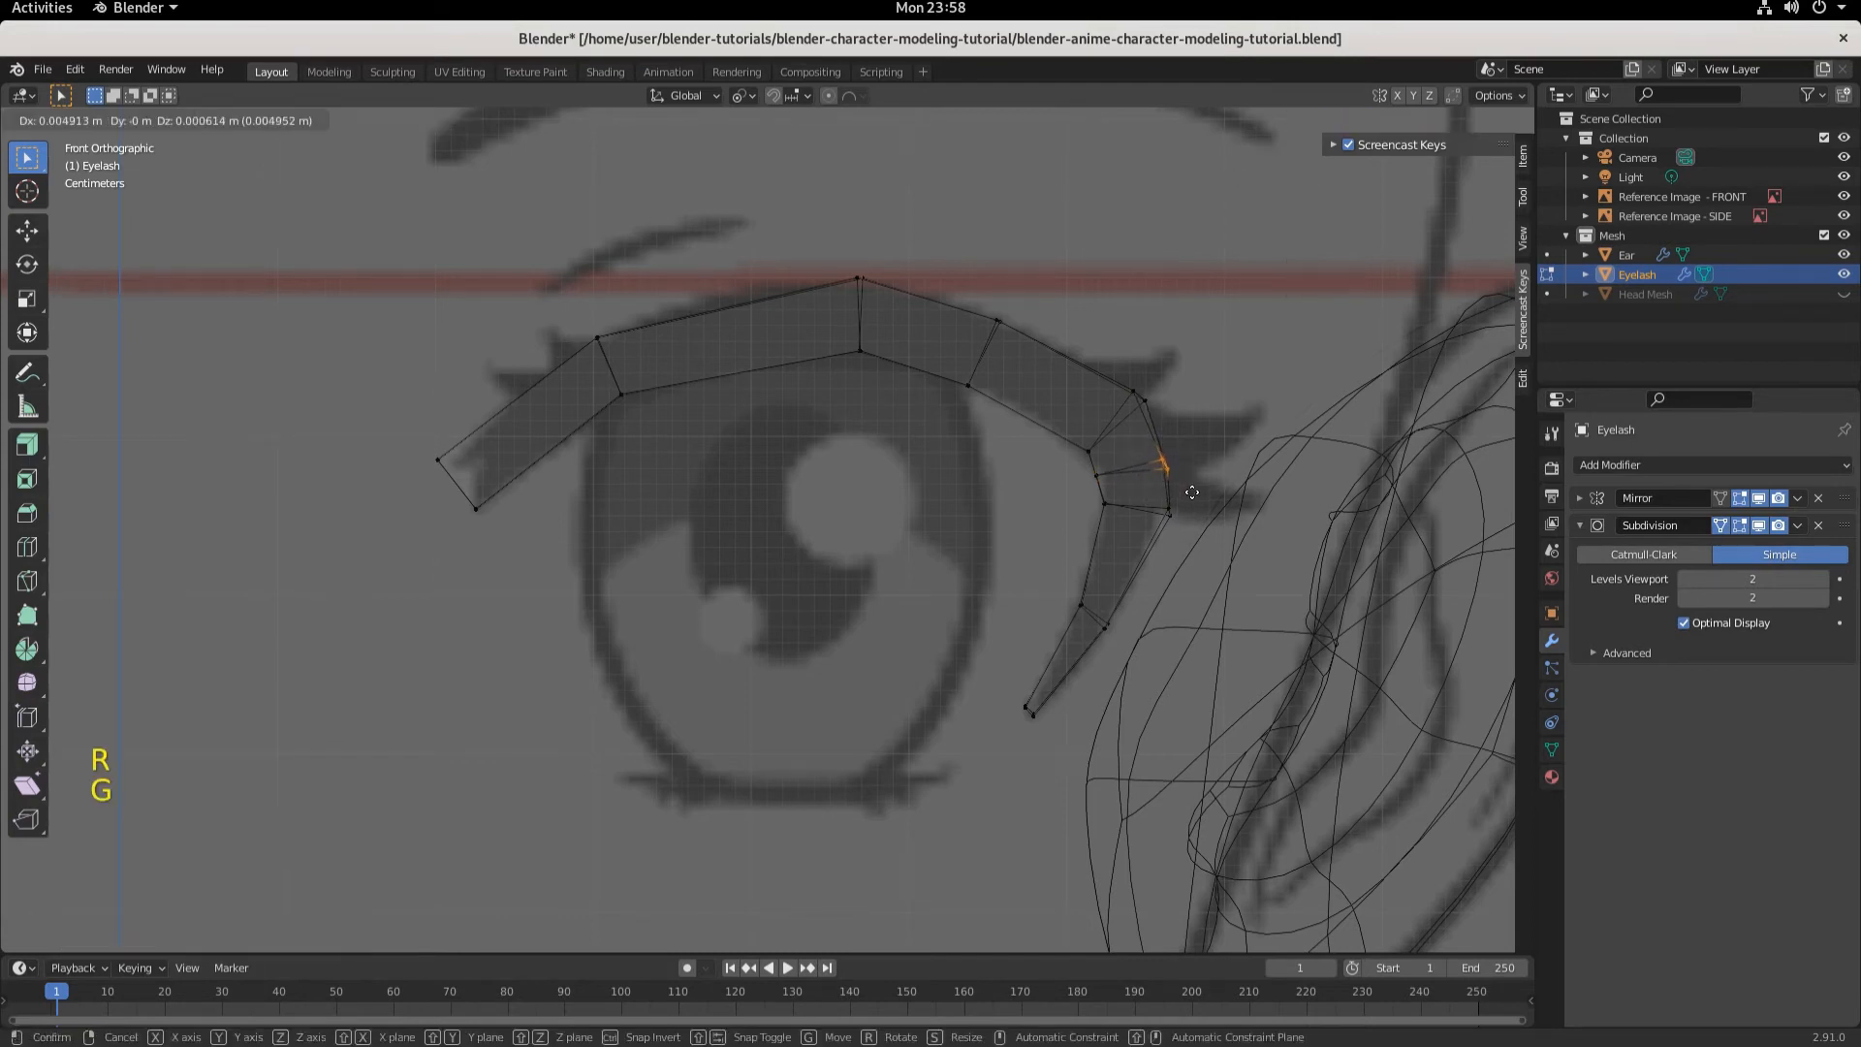
left_click(1184, 493)
key("g")
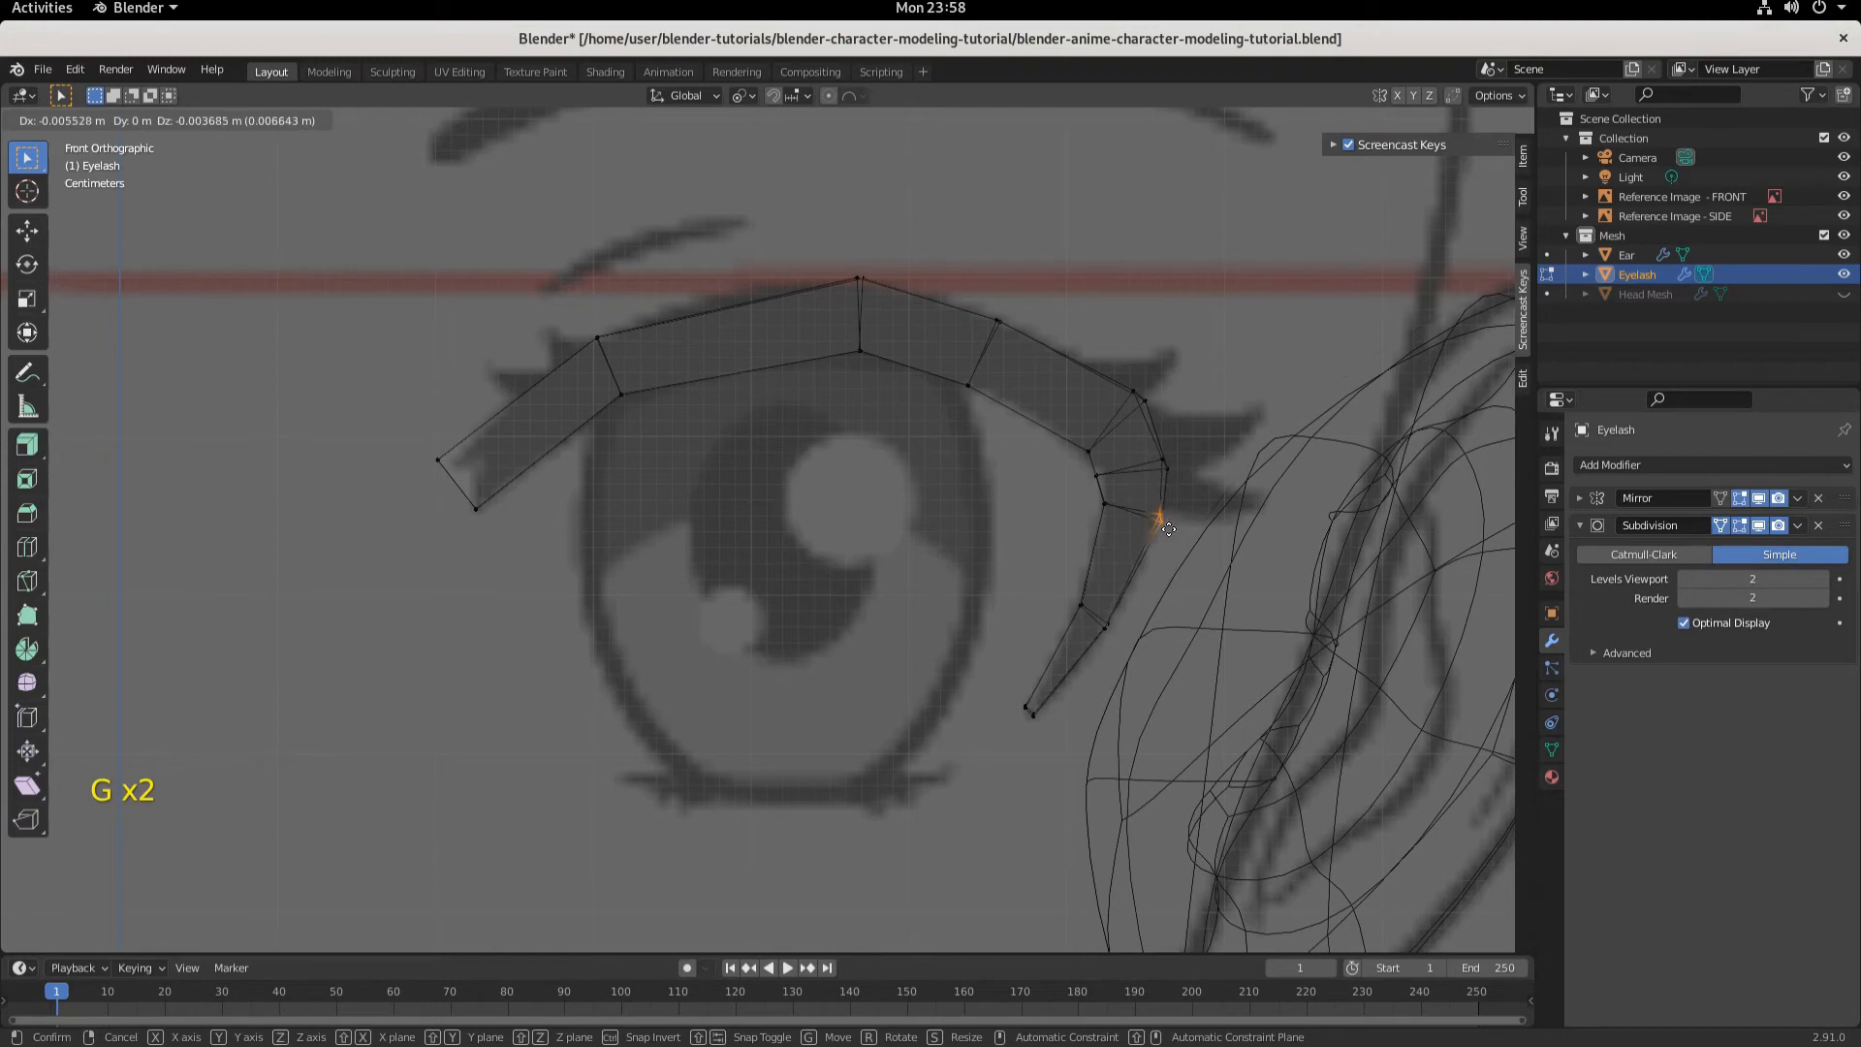
left_click(1168, 528)
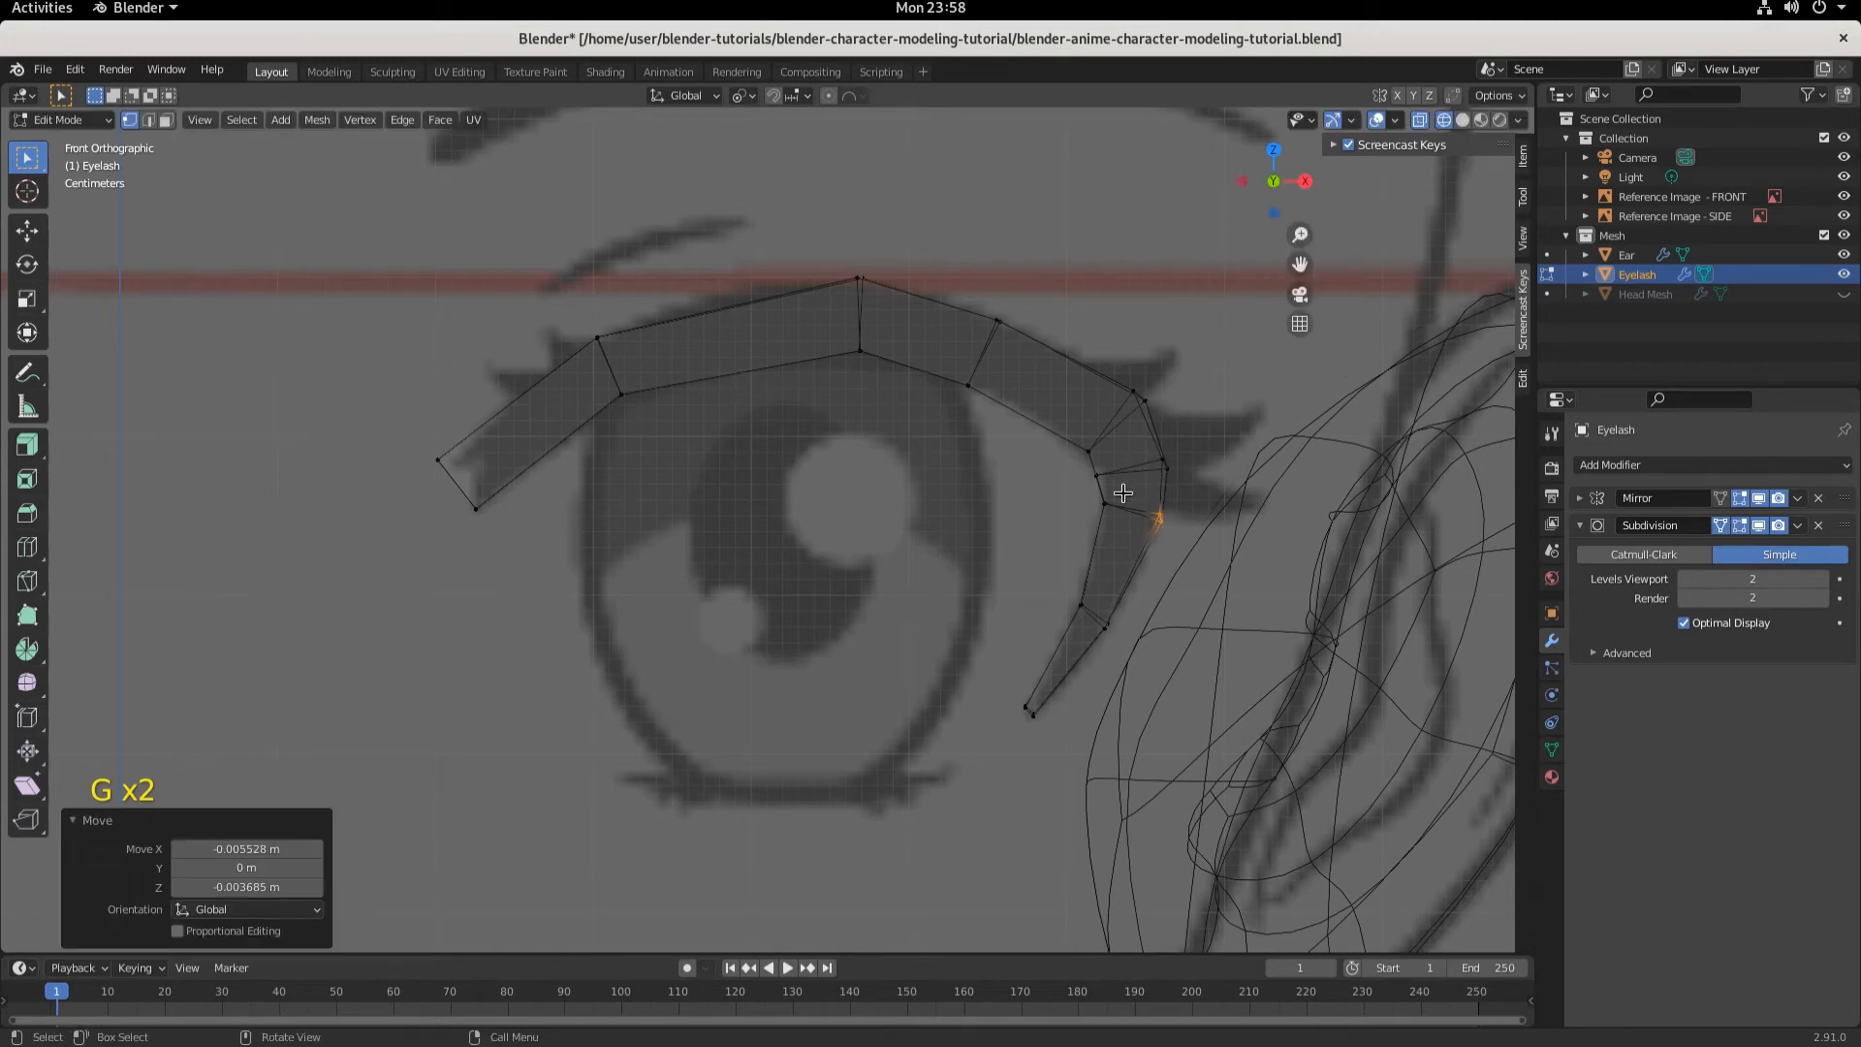
- Move the new loop's inner vertex about 0.0037 m along X and 0.0037 m down along Z
left_click(1105, 505)
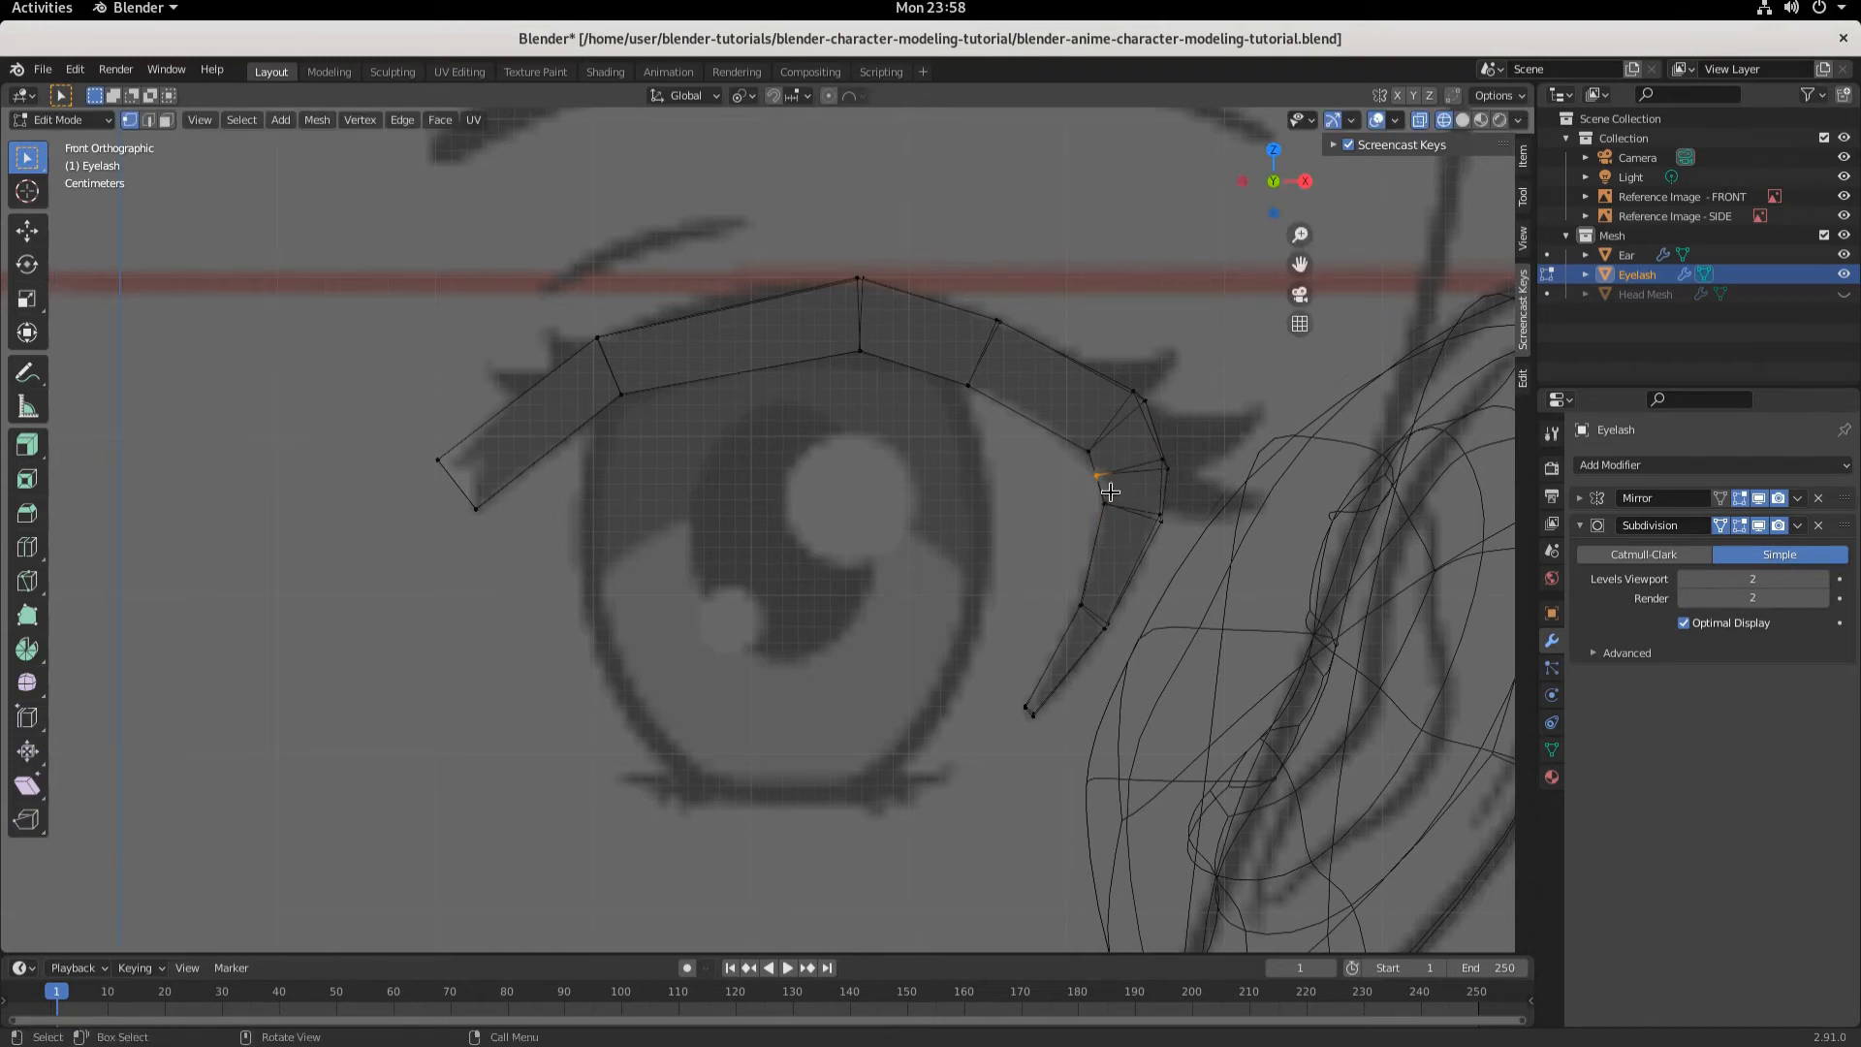
key("g")
left_click(1112, 494)
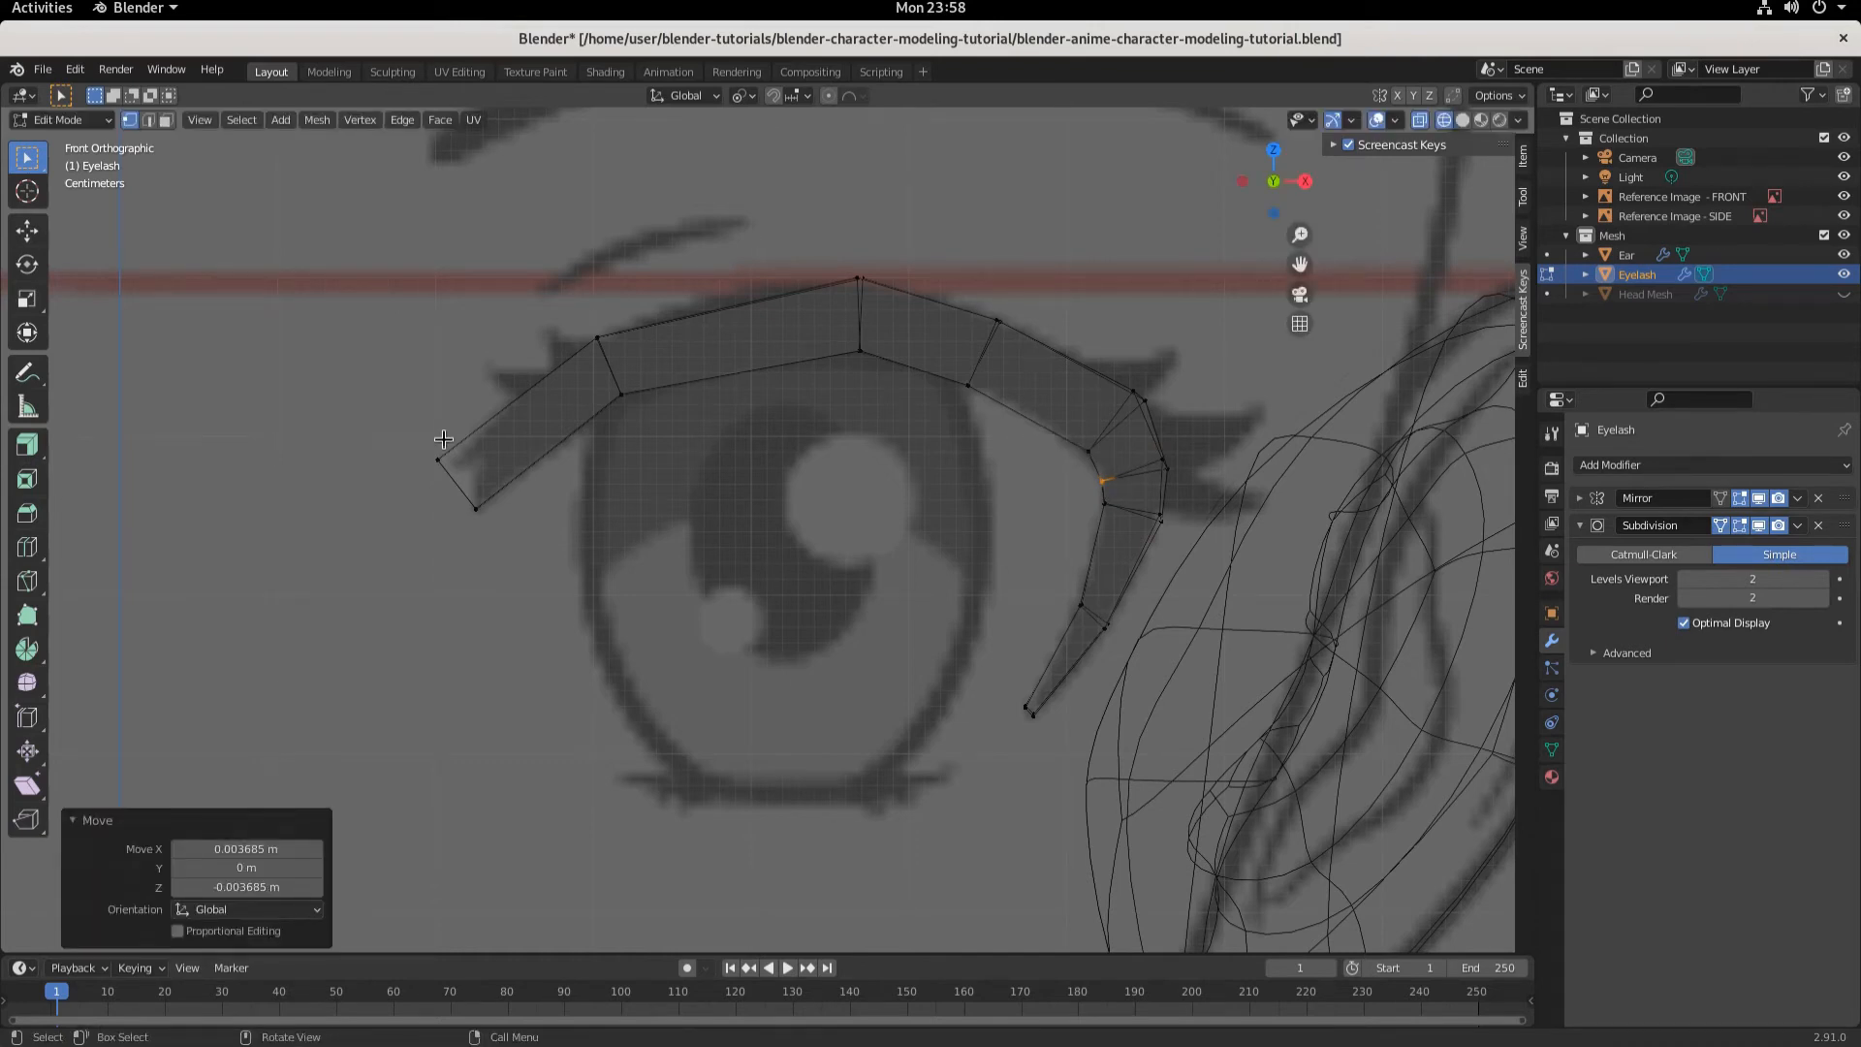
- Move the eyelash's inner end top vertex about 0.015 m along X and 0.001 m up along Z
left_click_drag(403, 415, 463, 512)
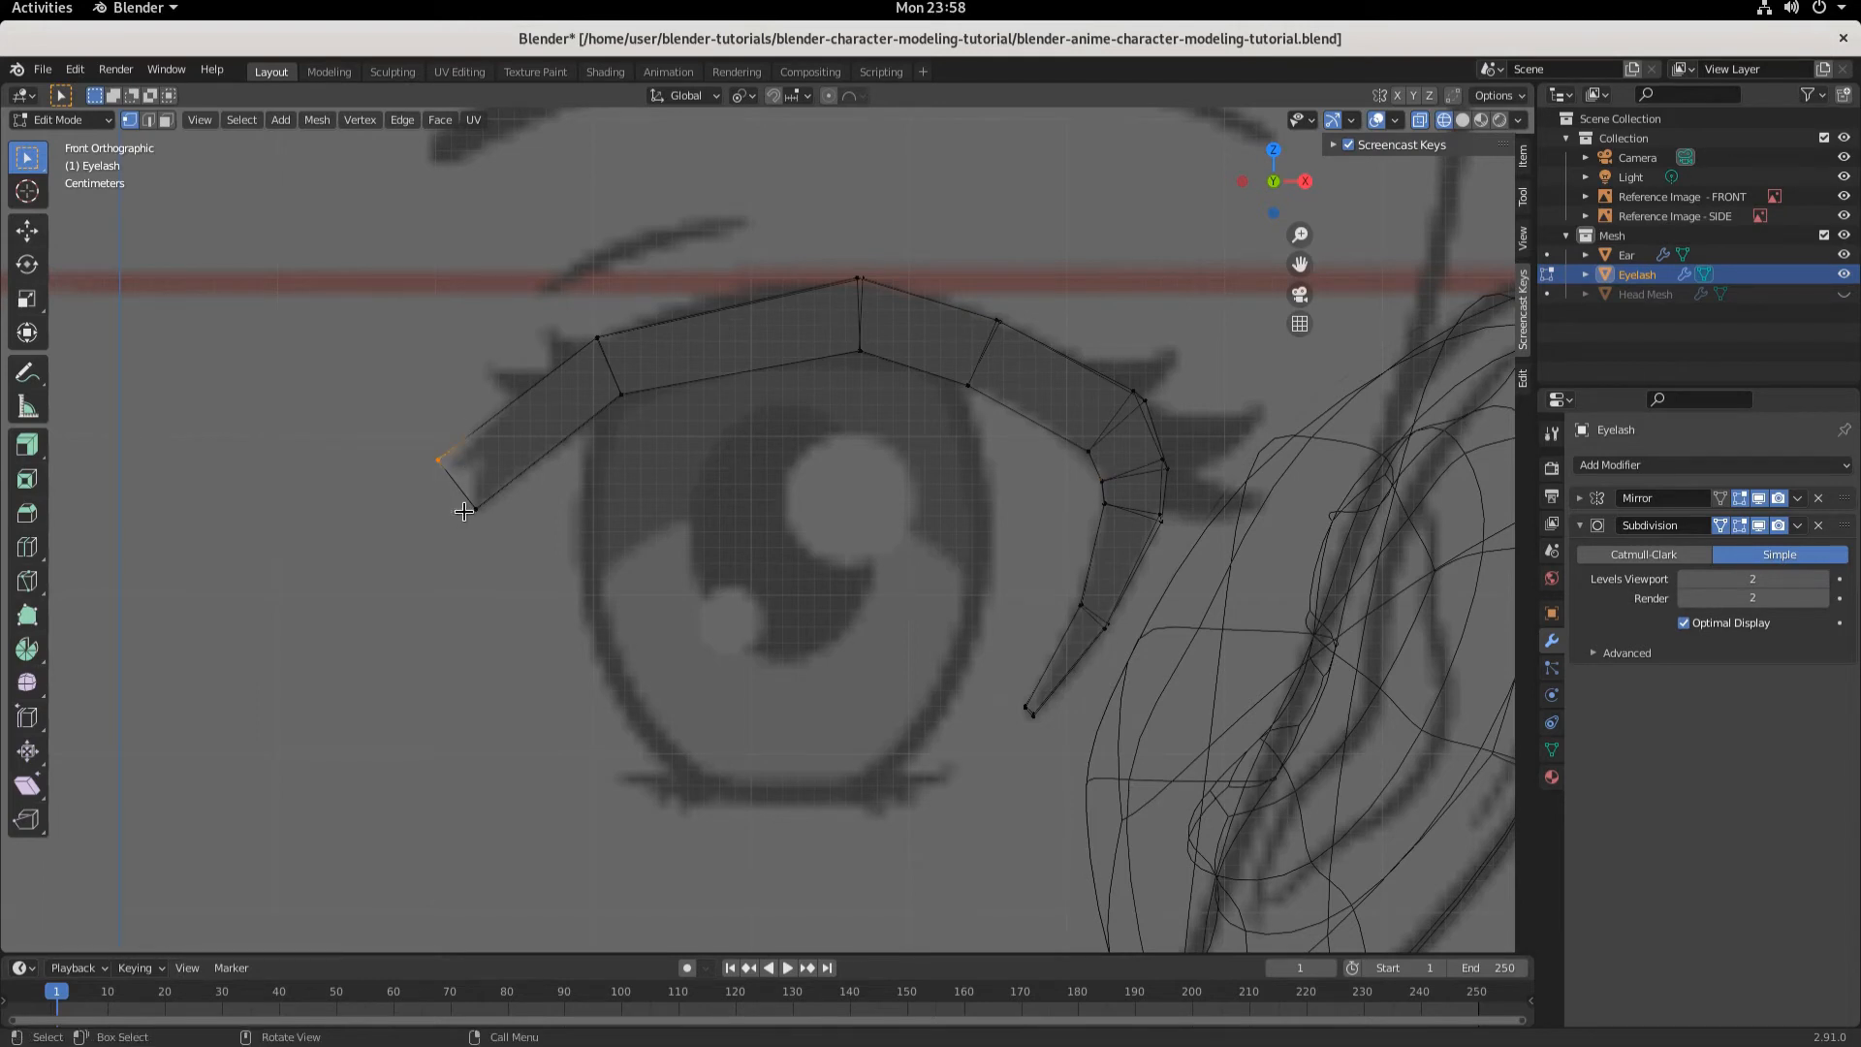
key("g")
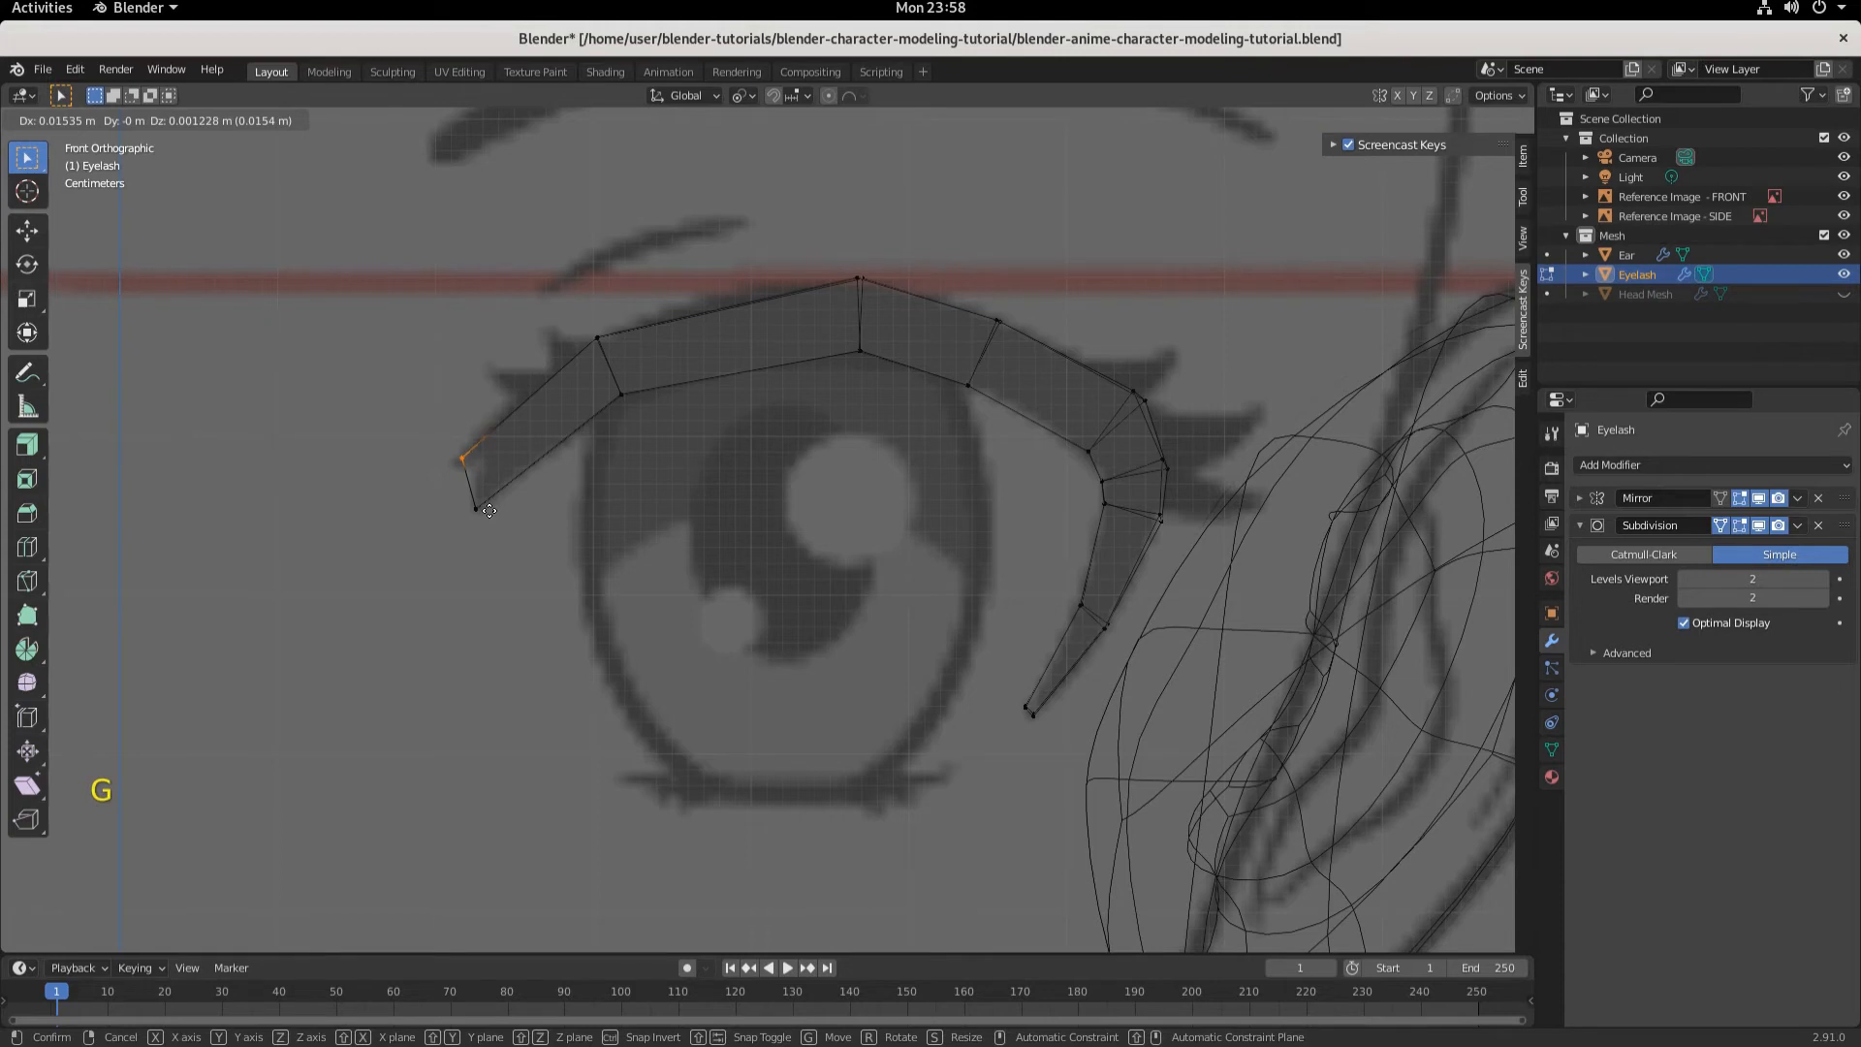
left_click(490, 510)
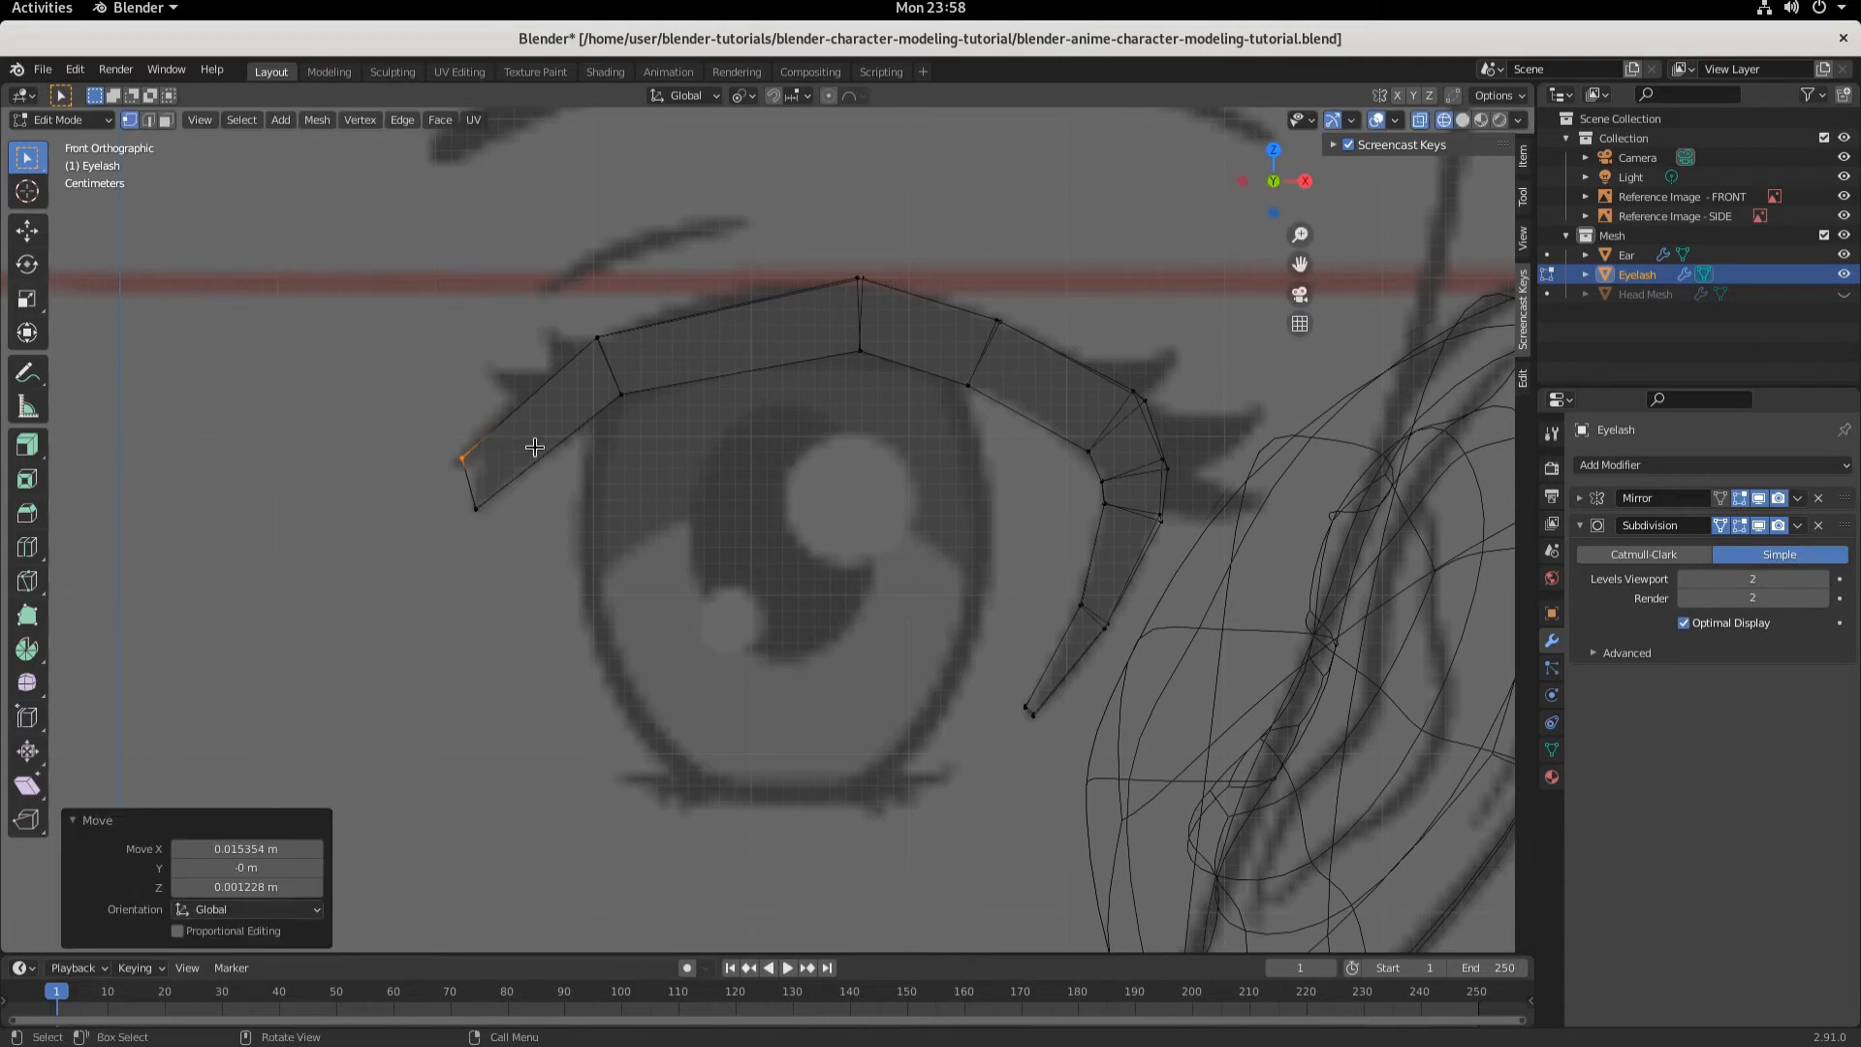
- Add two loop cuts across the eyelash's inner end segment
key("ctrl+r")
left_click(534, 447)
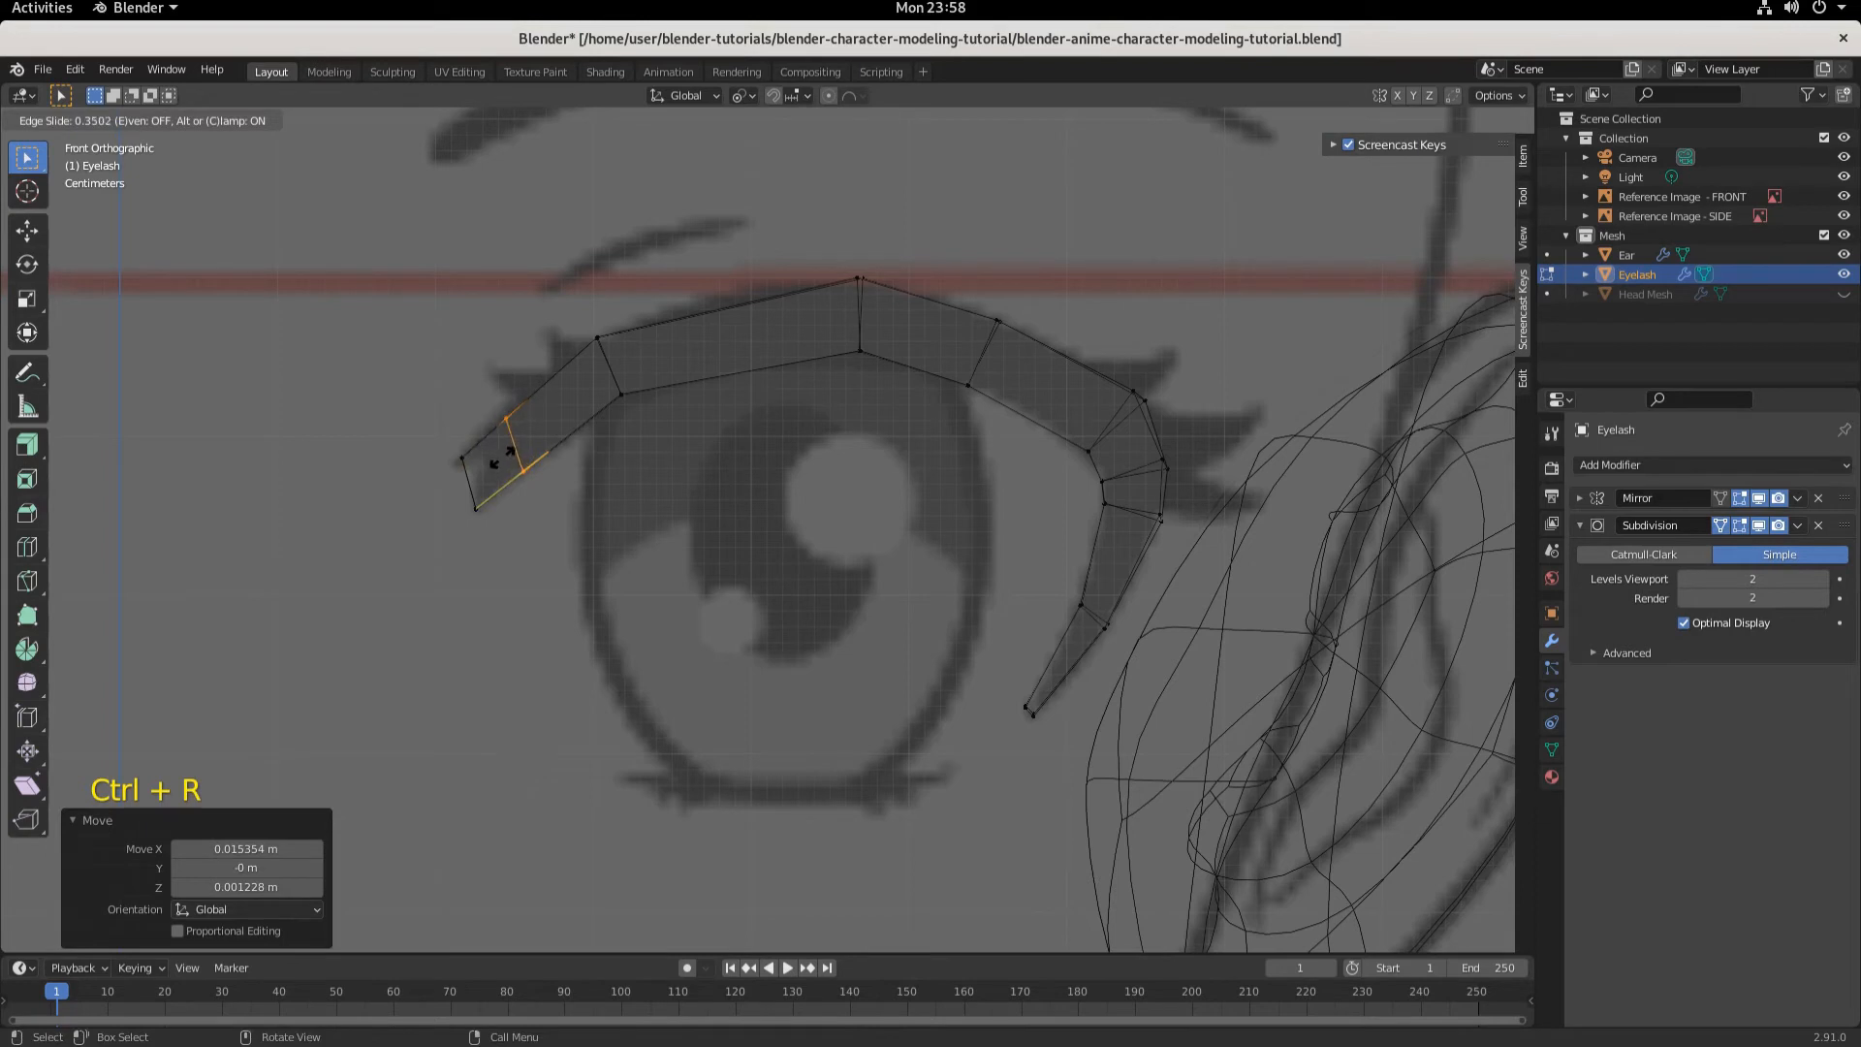
left_click(504, 461)
key("ctrl+r")
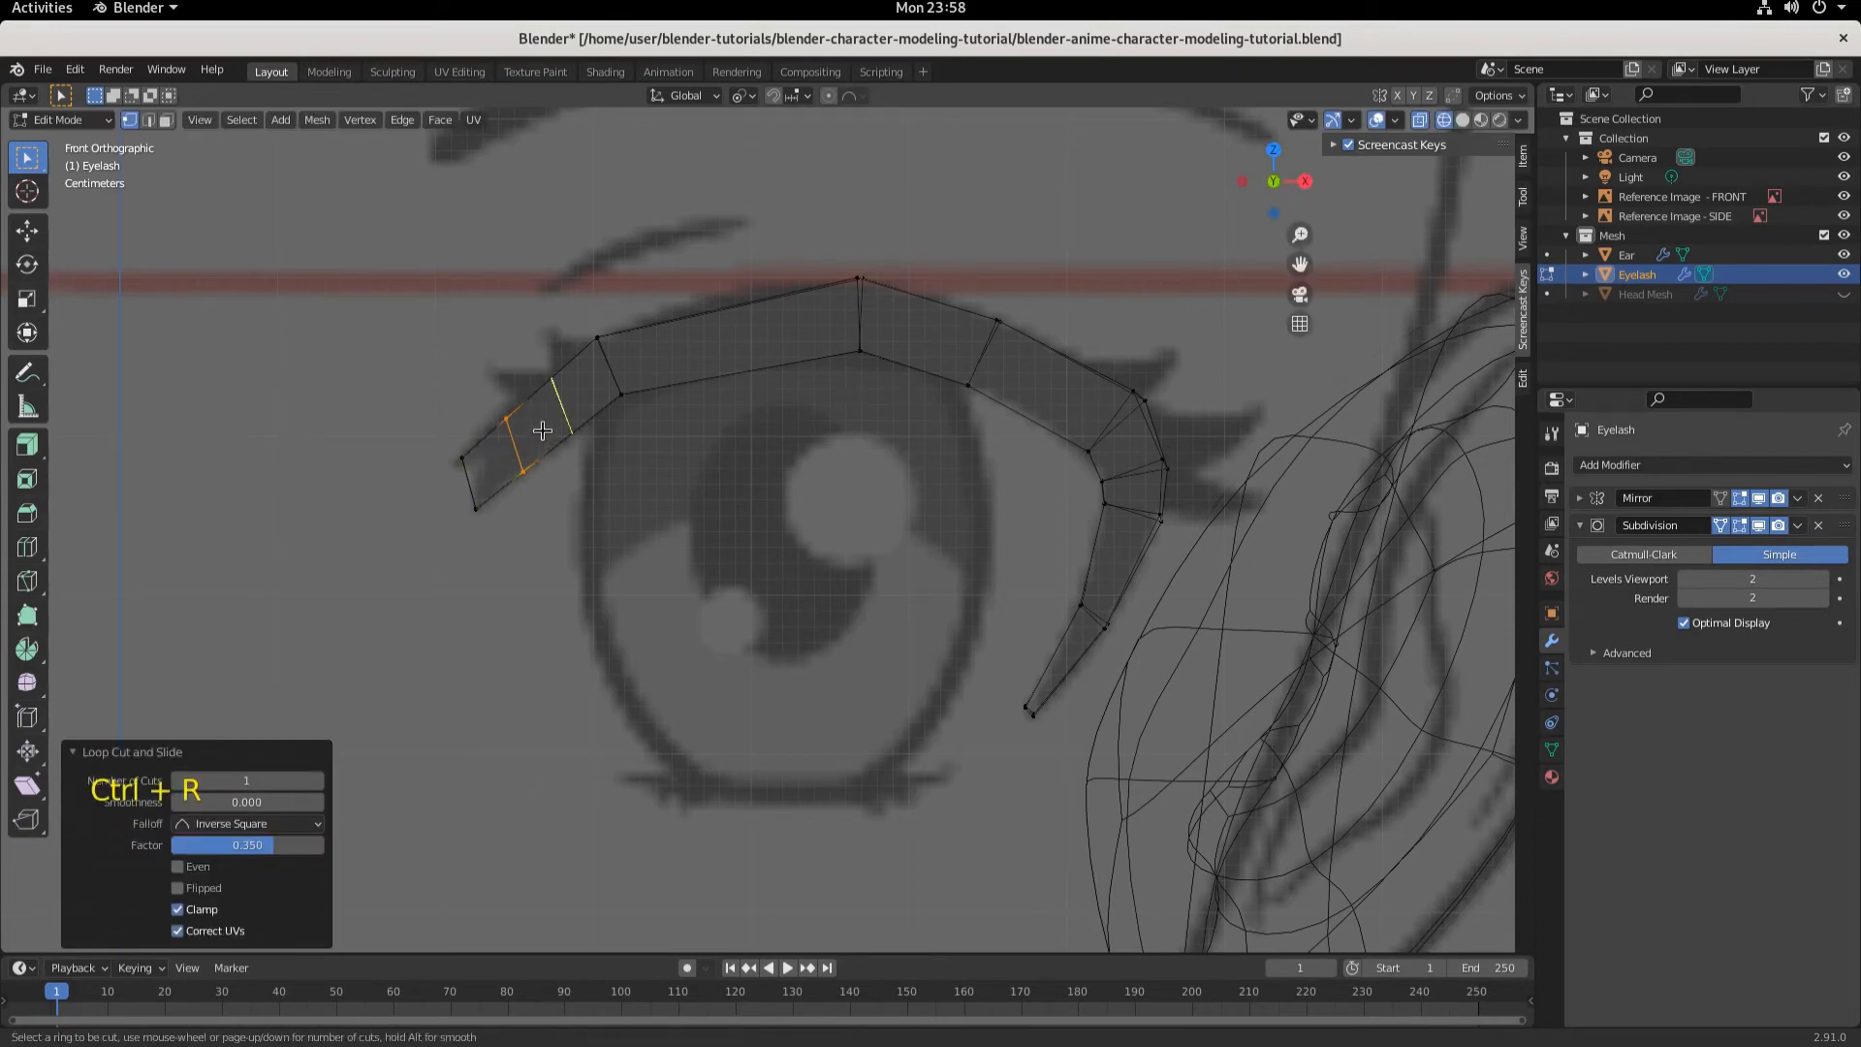
left_click(542, 430)
left_click(543, 431)
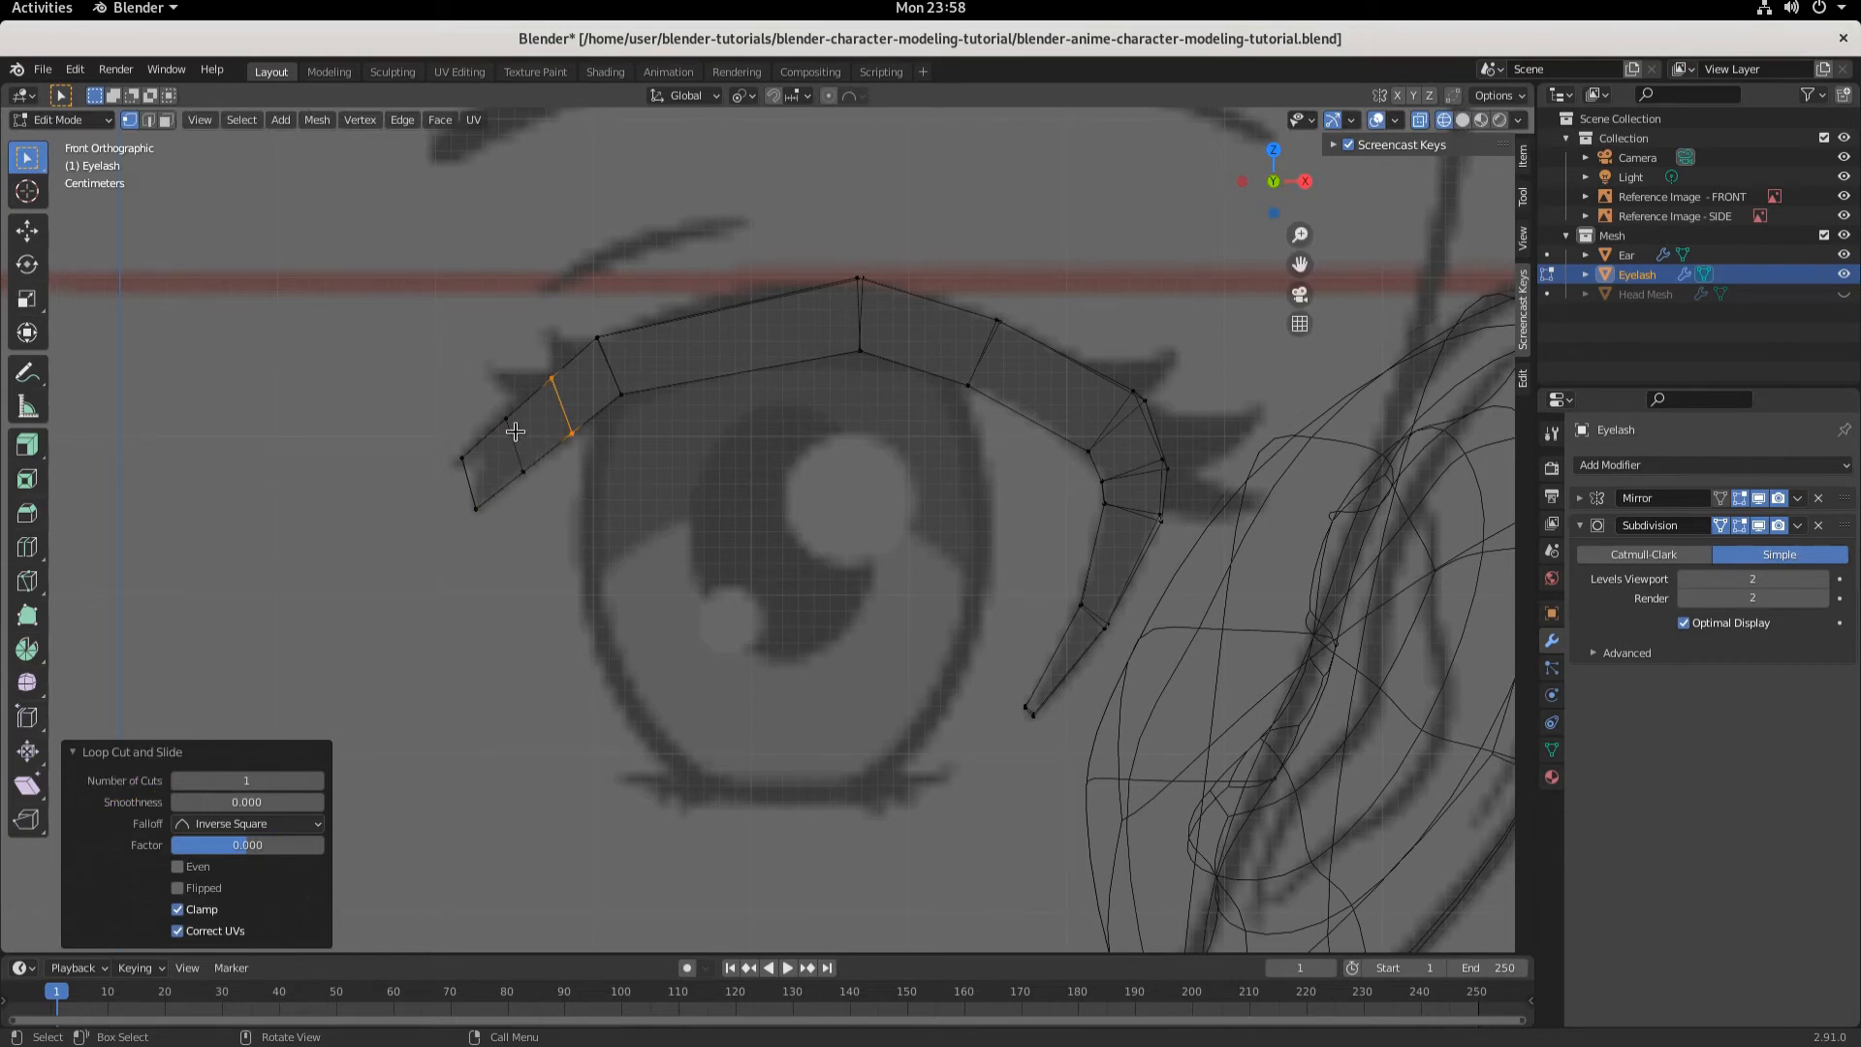
- Move the inner-most new loop edge about 0.0037 m along X and 0.006 m up along Z
key("ctrl+r")
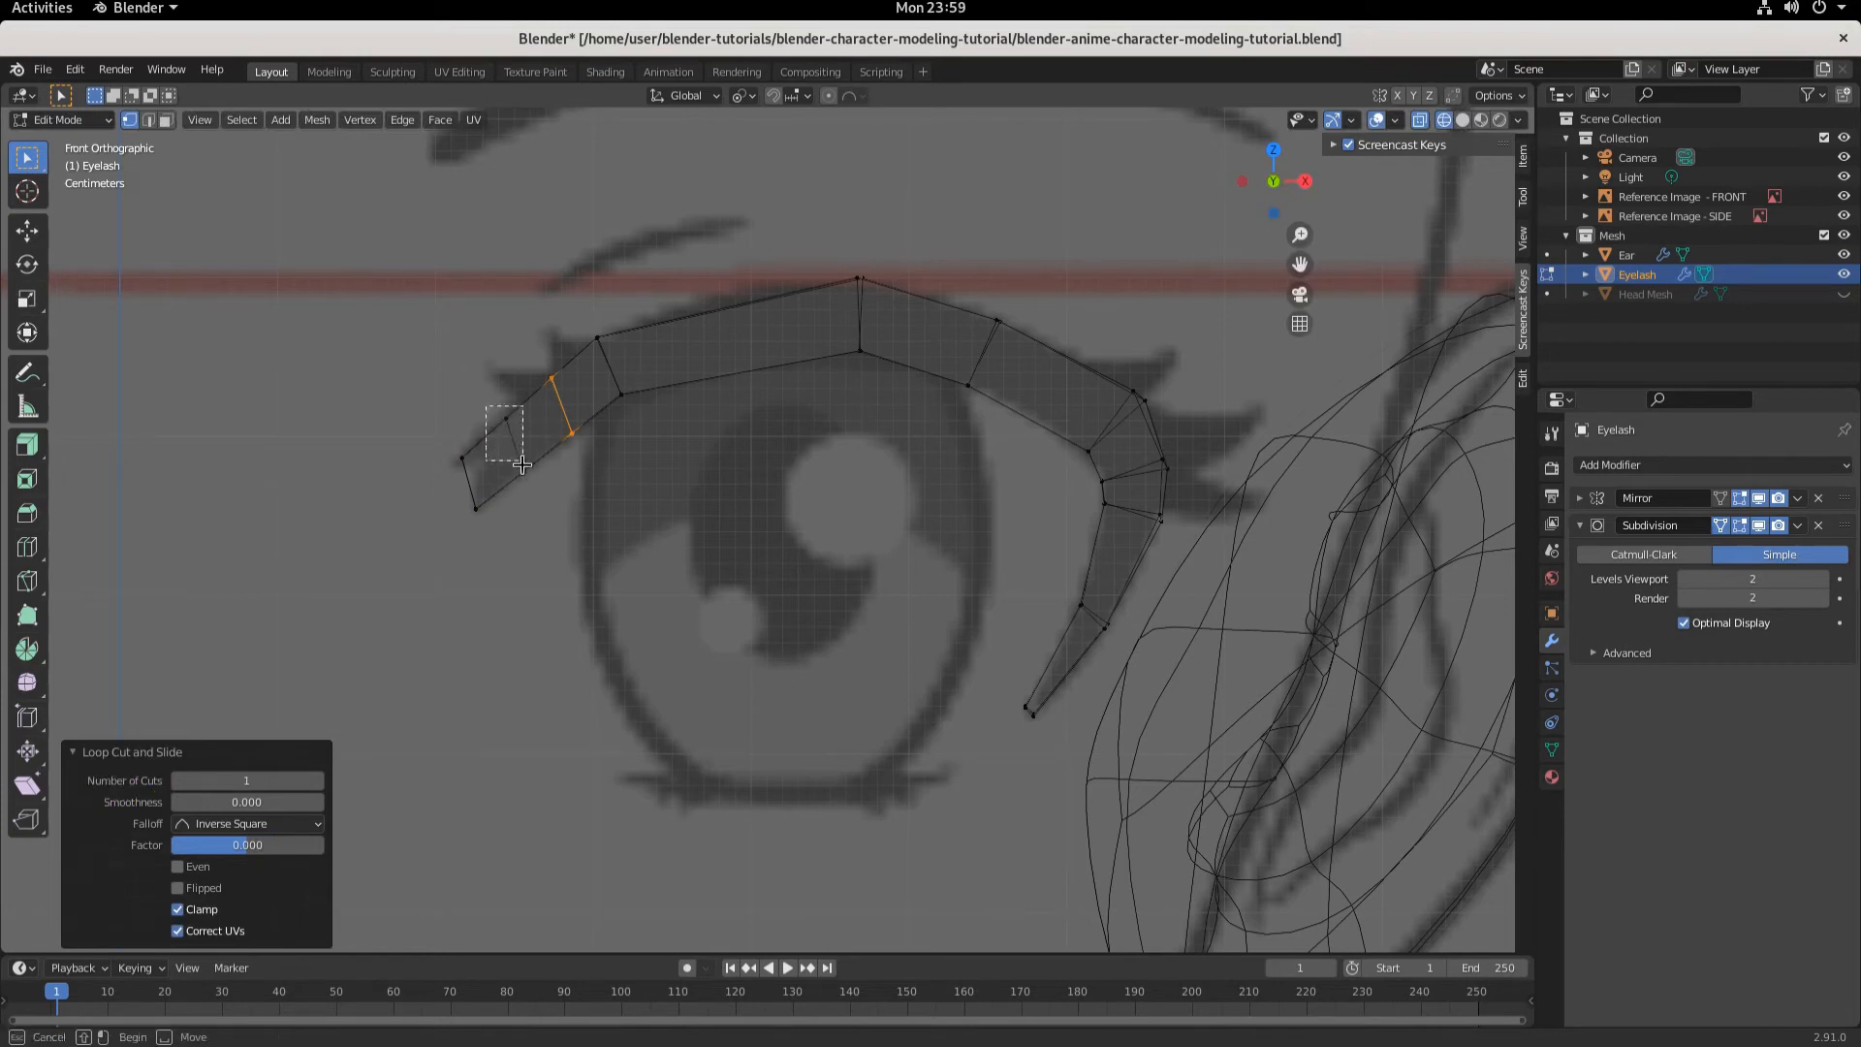
left_click(519, 445)
key("g")
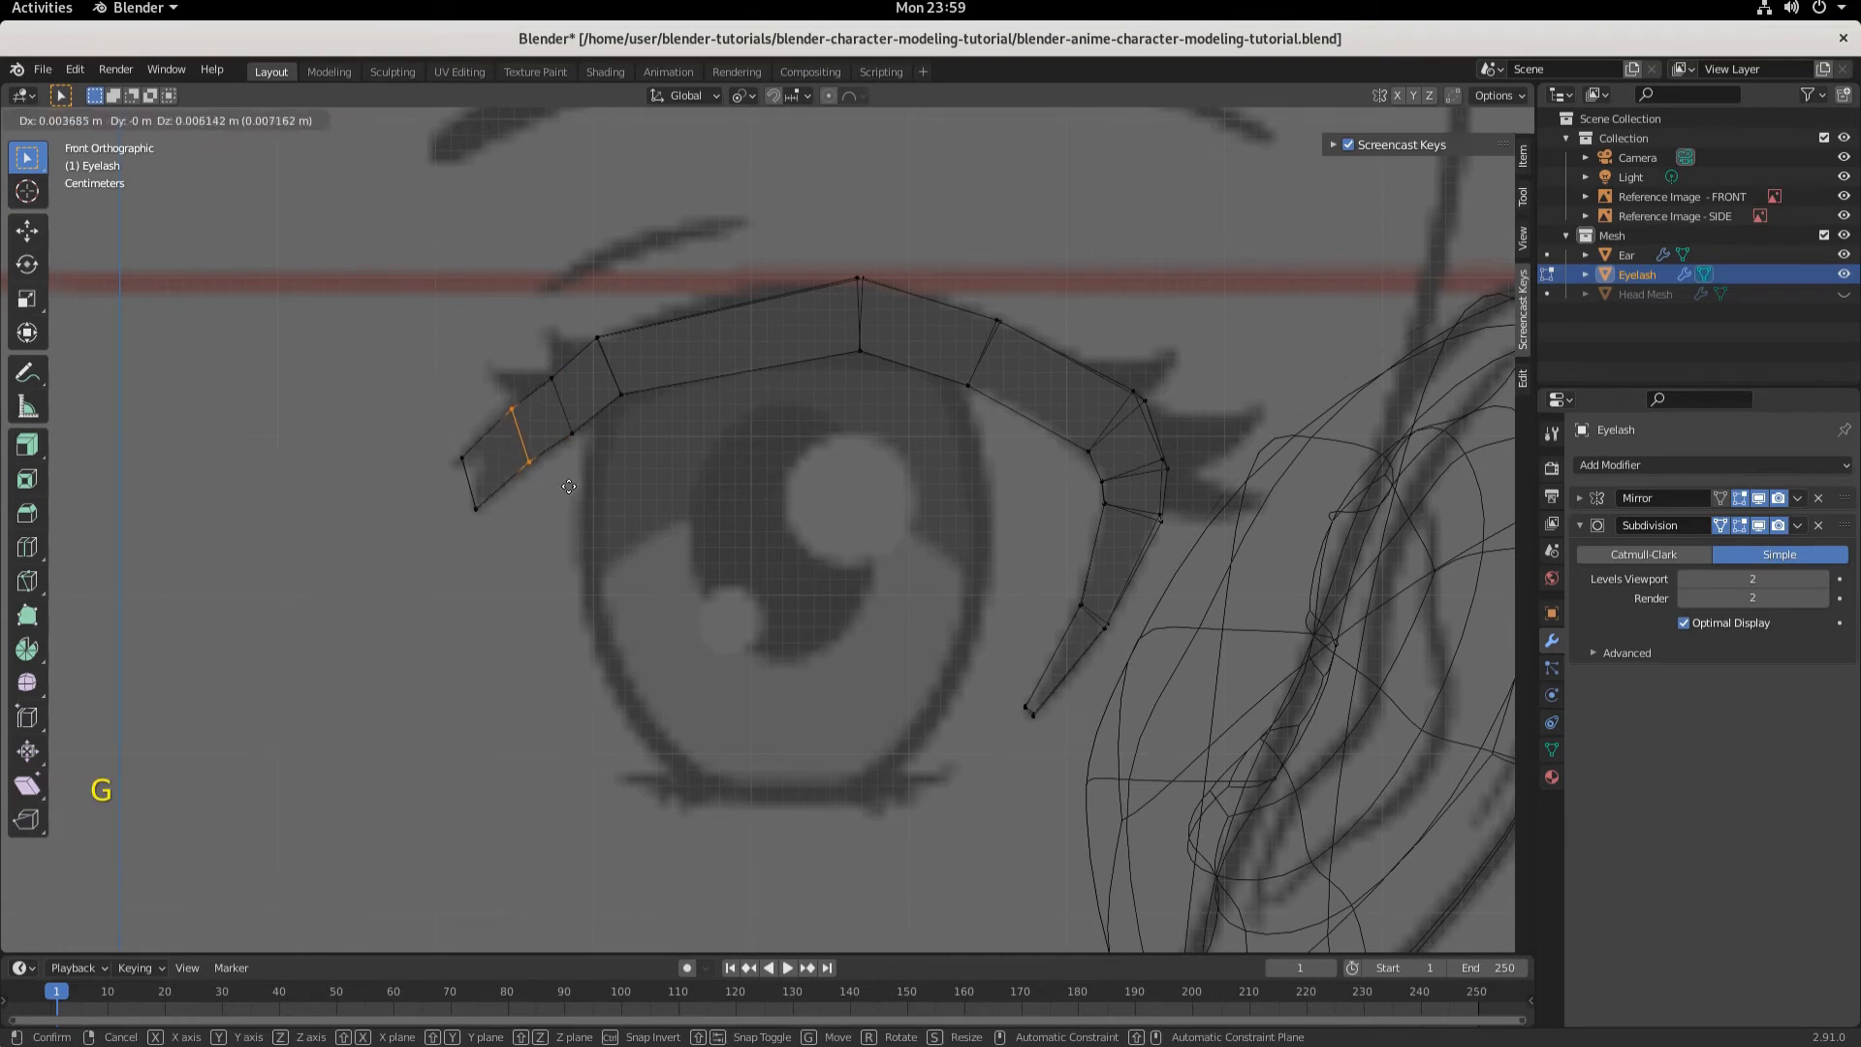
left_click(568, 485)
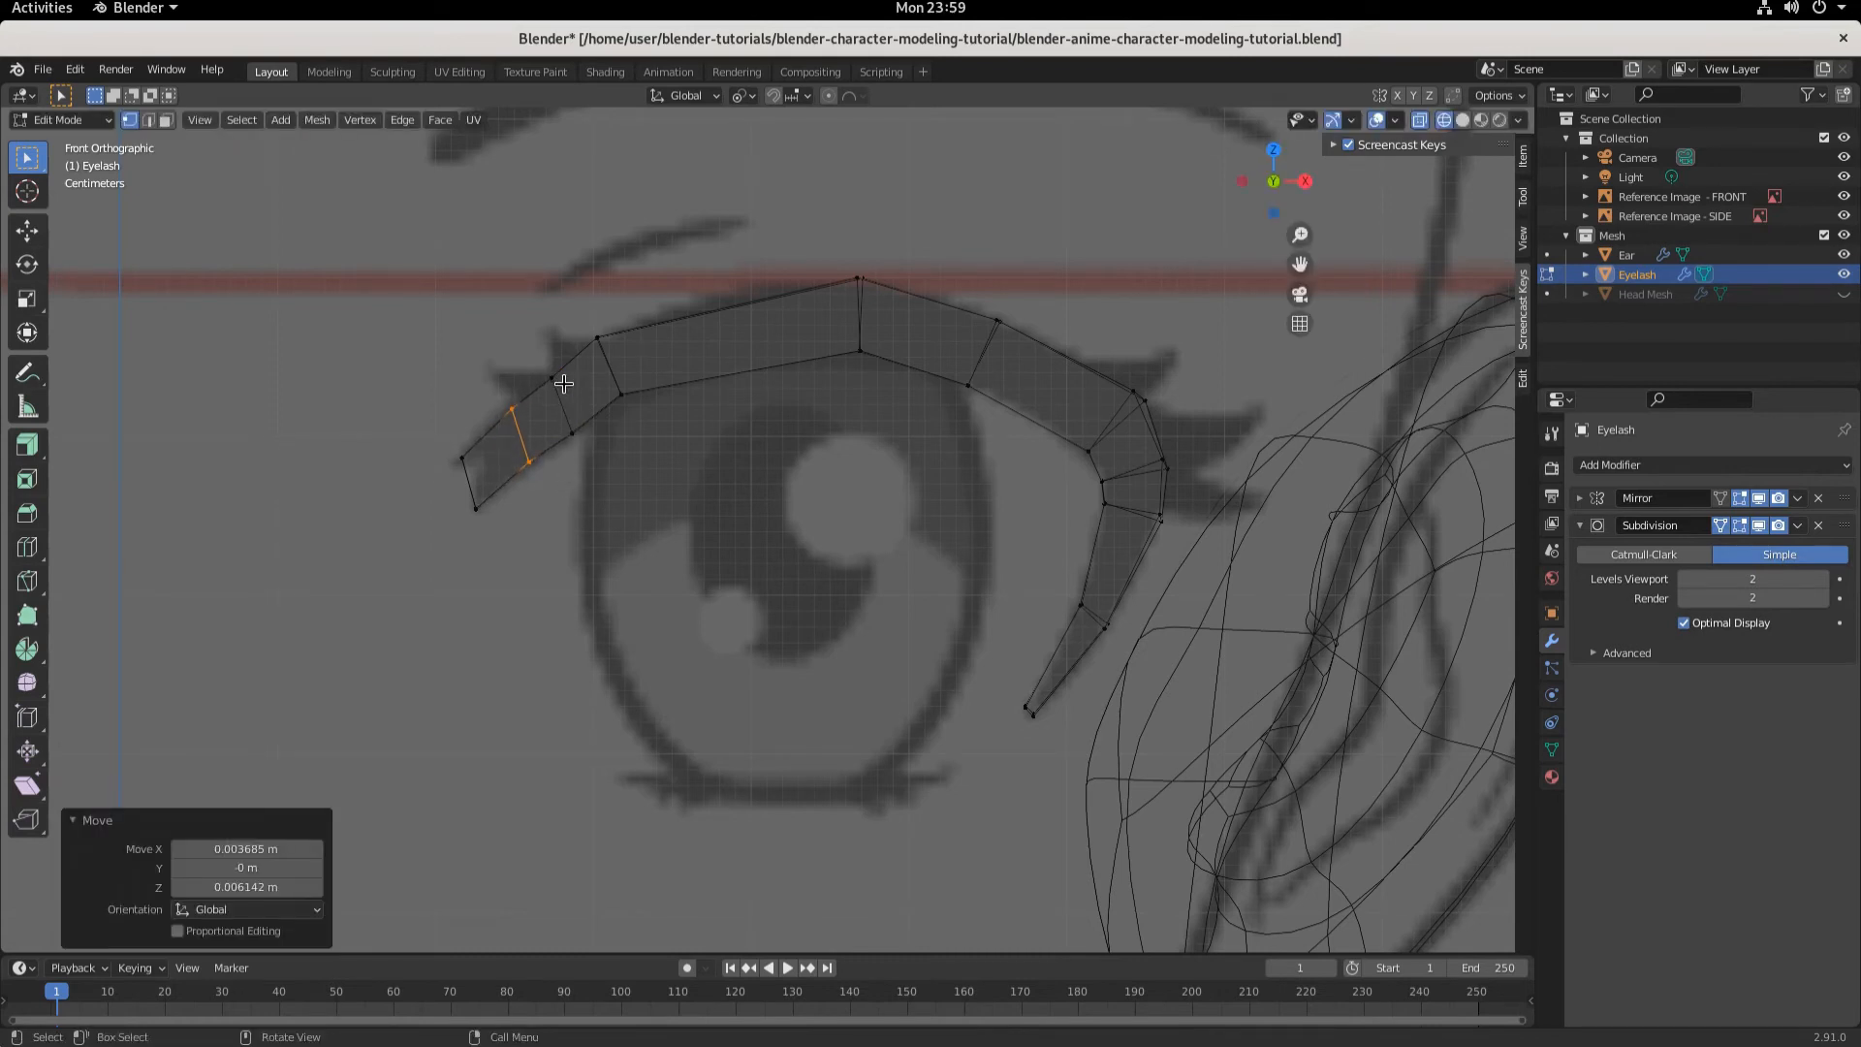
- Show the head mesh again and switch the viewport to solid shading to check the eyelash from the side
scroll(558, 381, "down", 1)
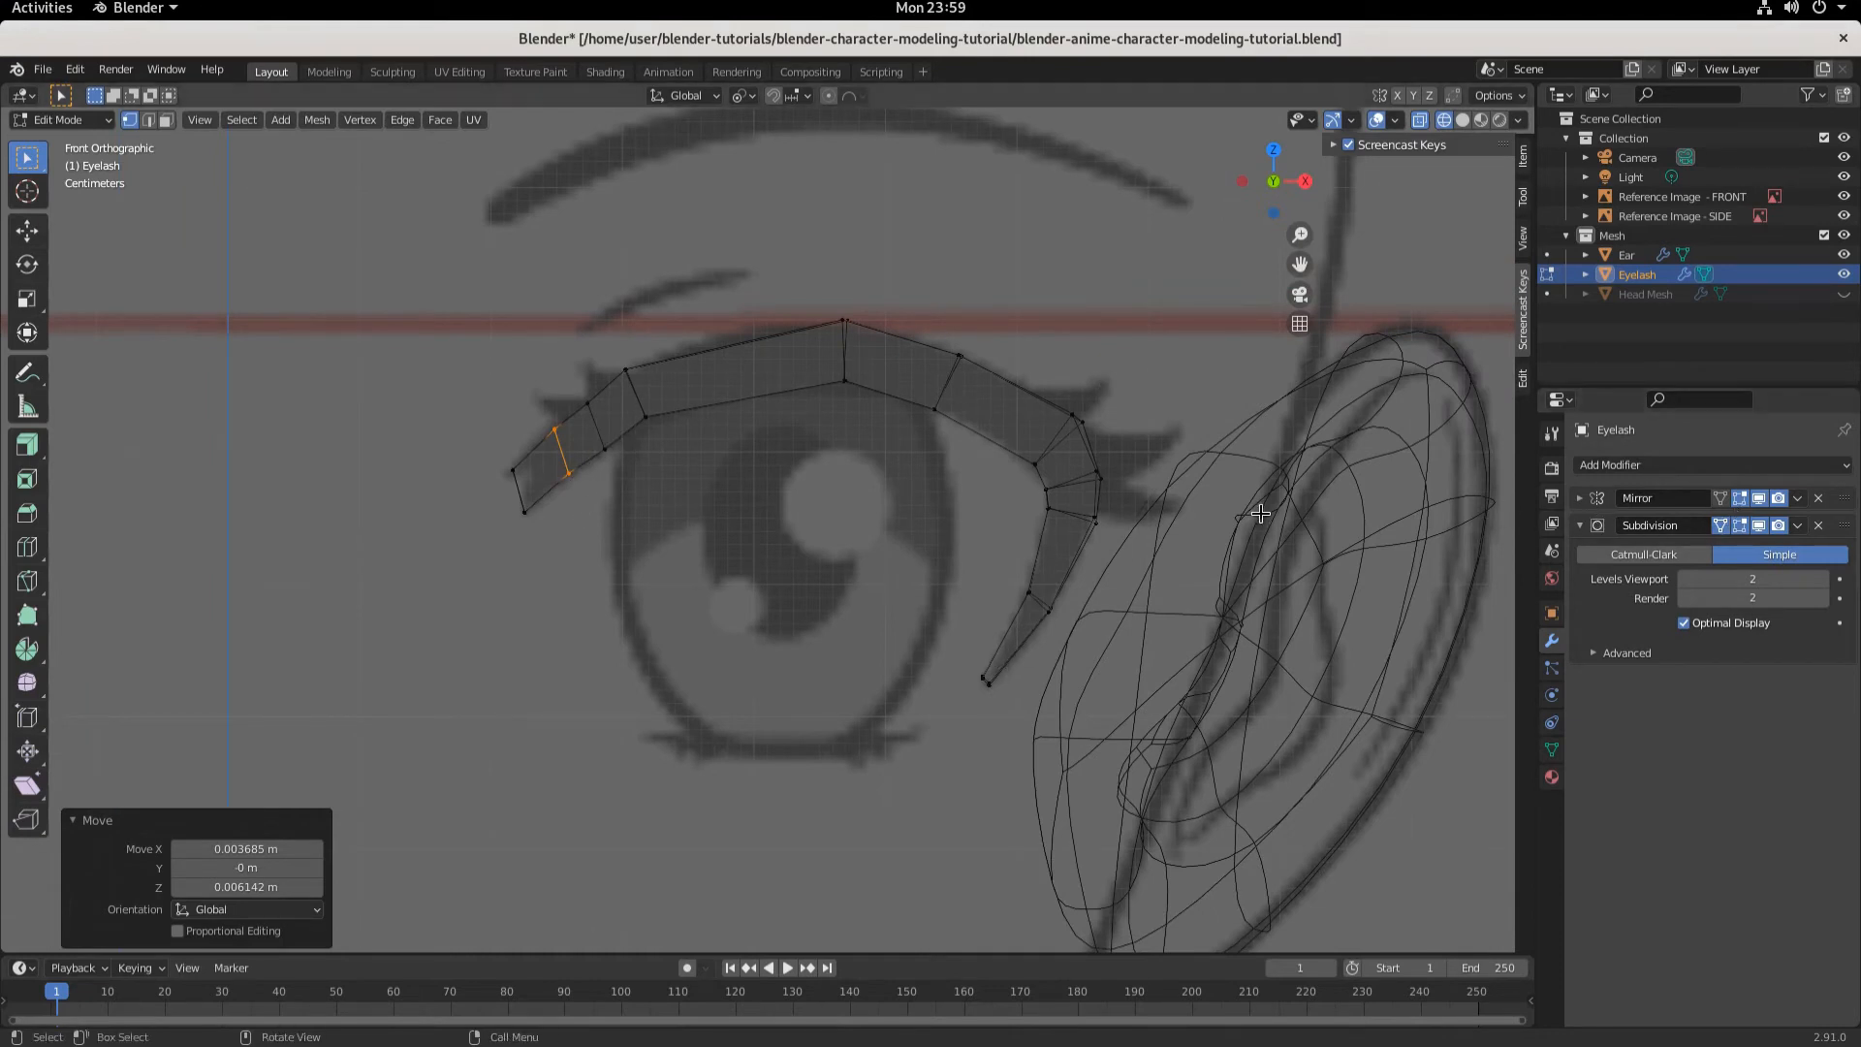
left_click(1845, 295)
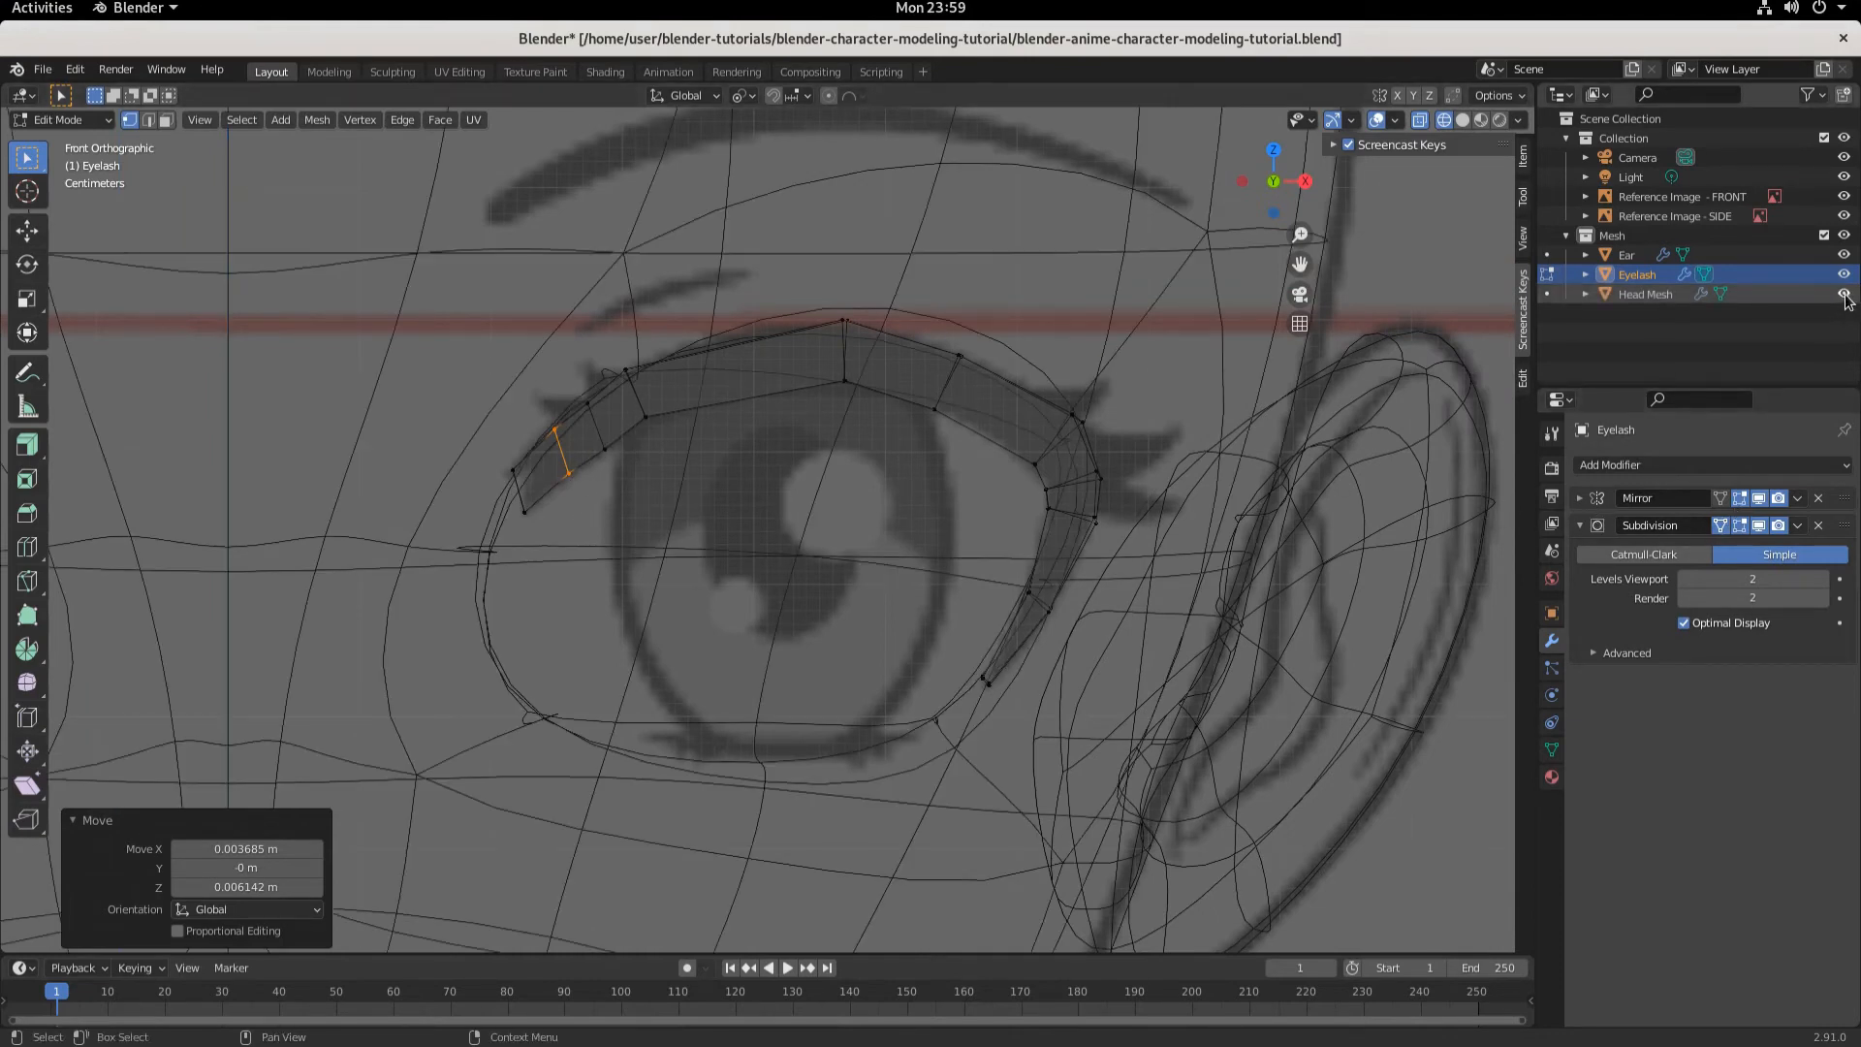
left_click(1463, 119)
mouse_move(1121, 552)
middle_mouse_down()
mouse_move(1095, 571)
mouse_move(844, 545)
mouse_move(1101, 552)
middle_mouse_up()
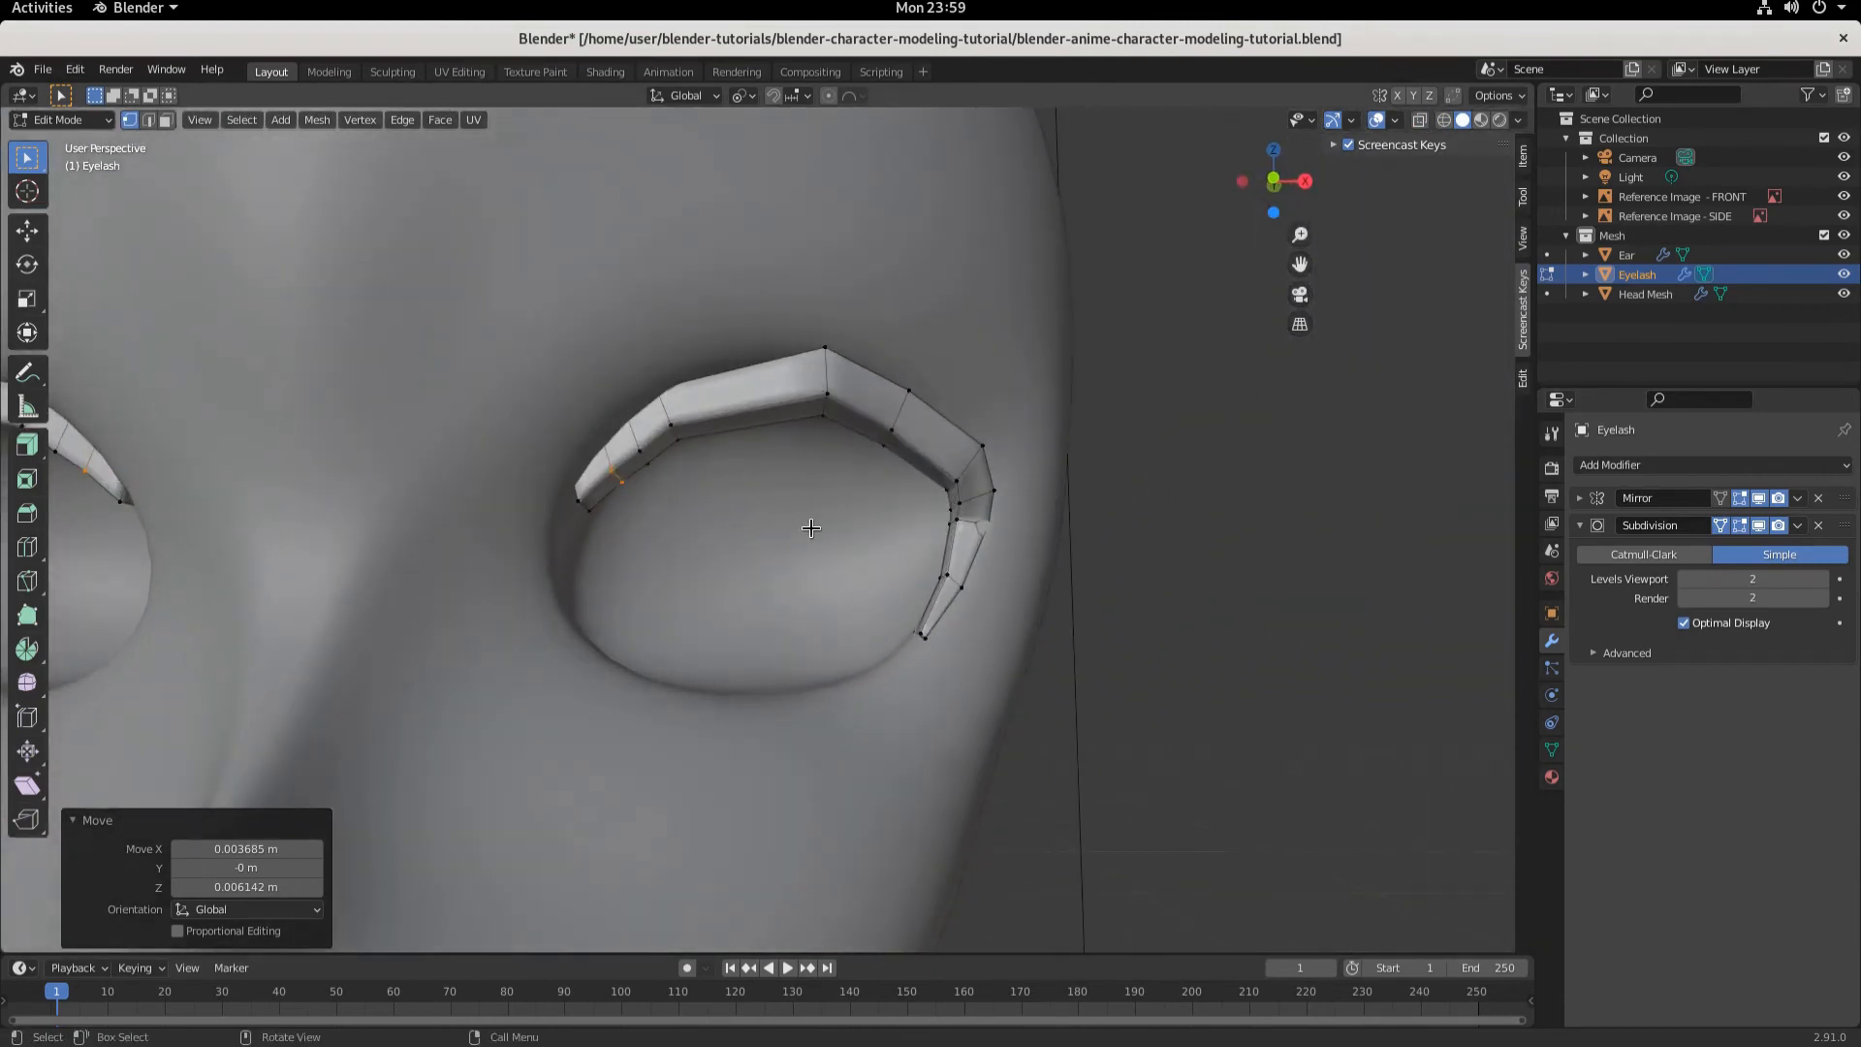
key("KP_3")
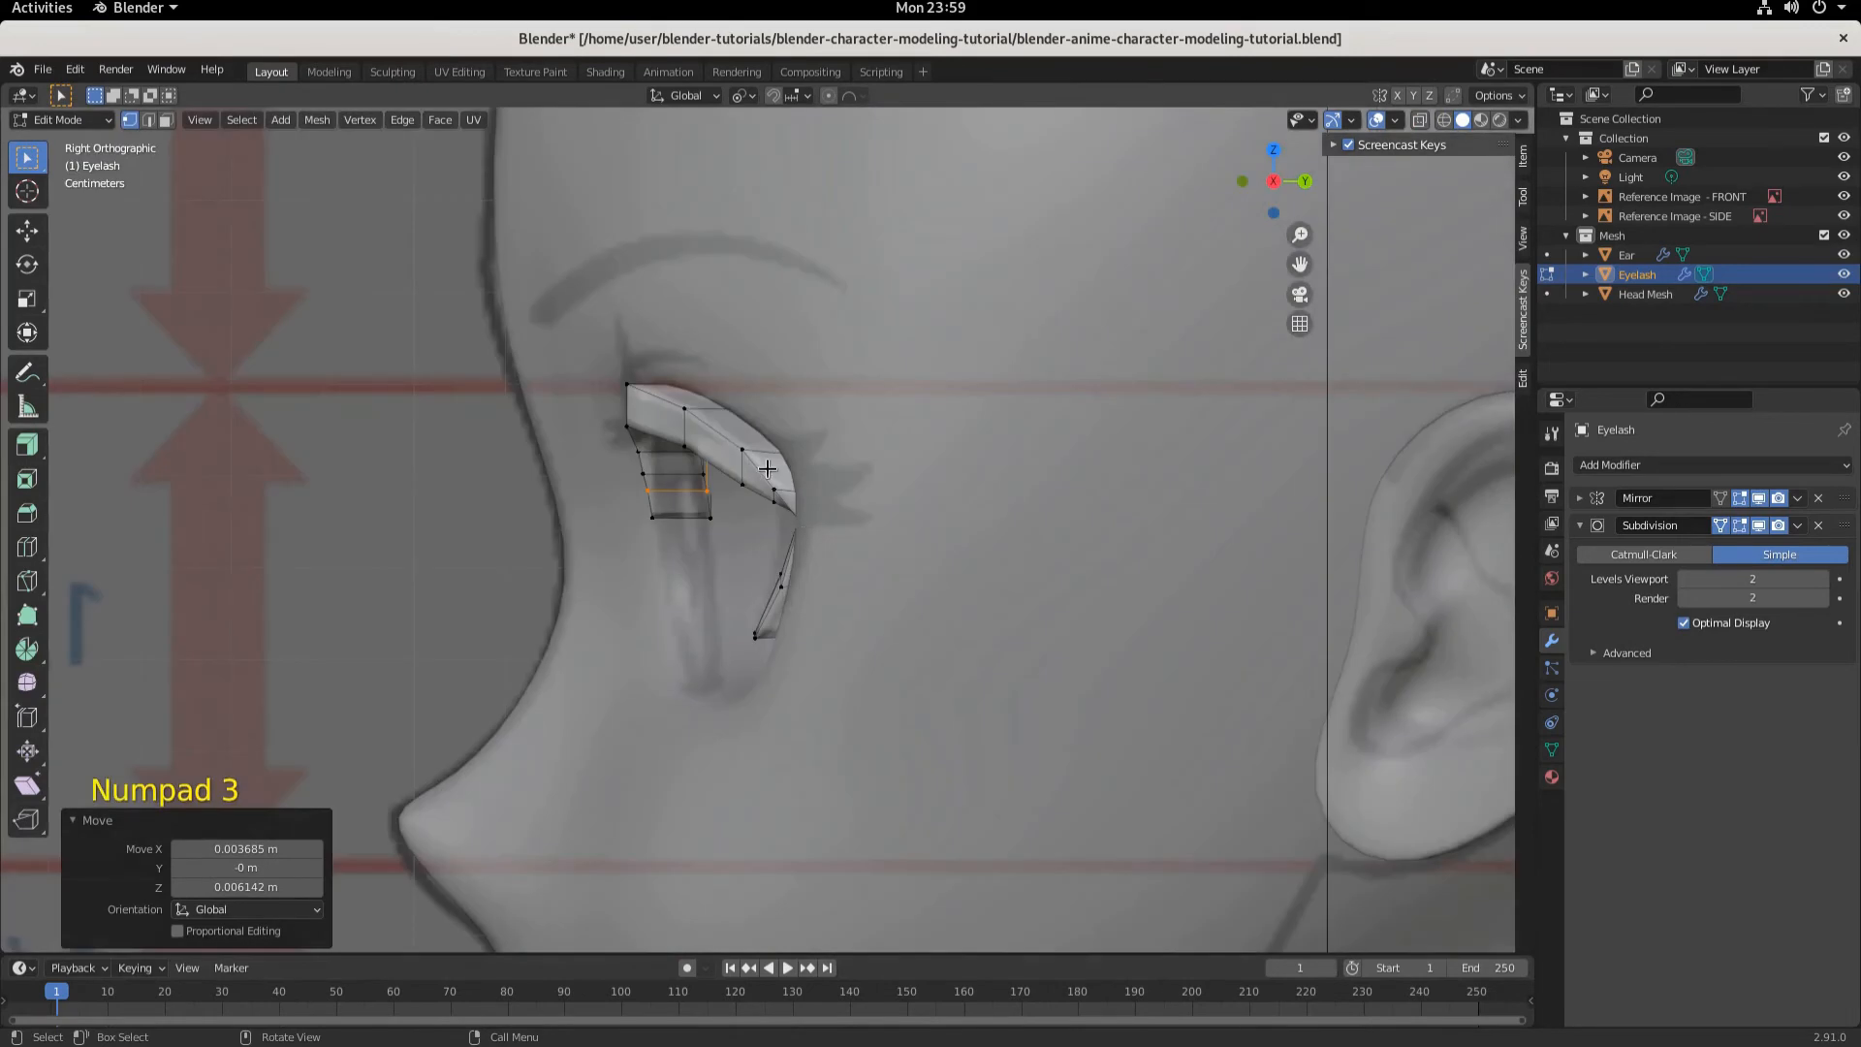
key("a")
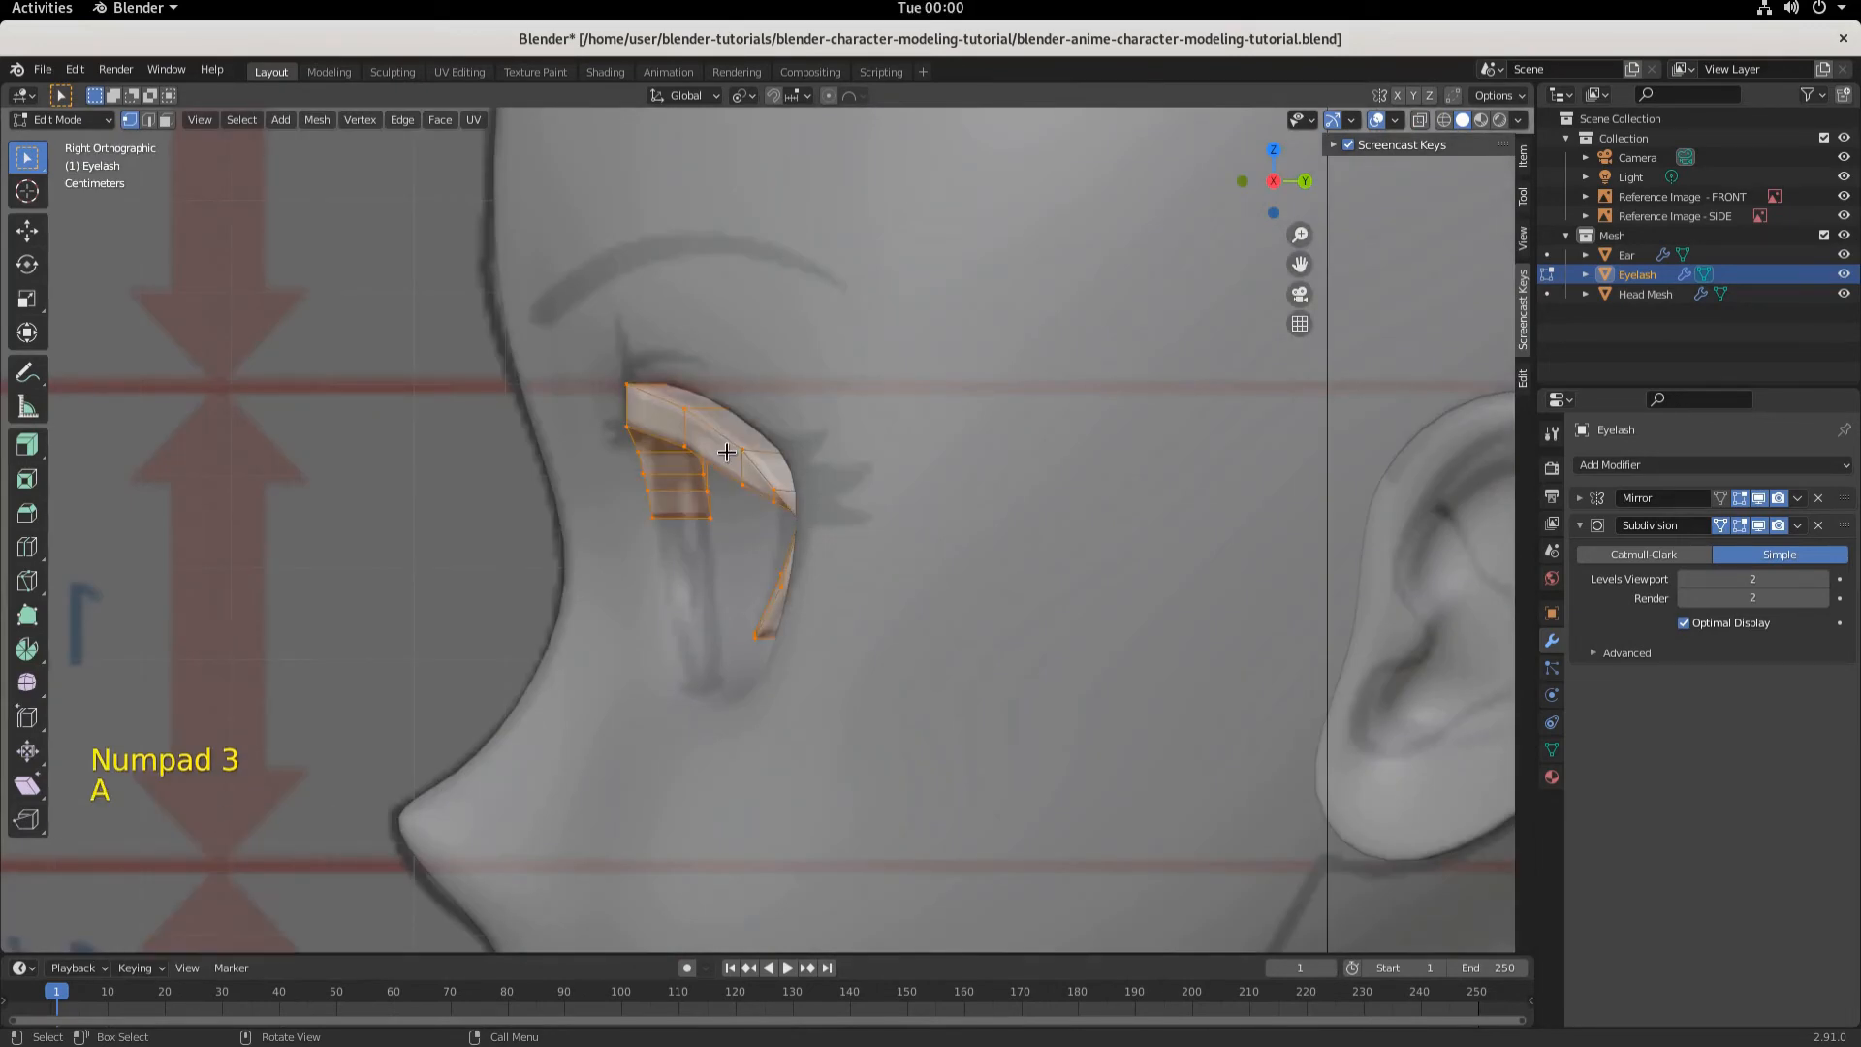
key("g")
key("y")
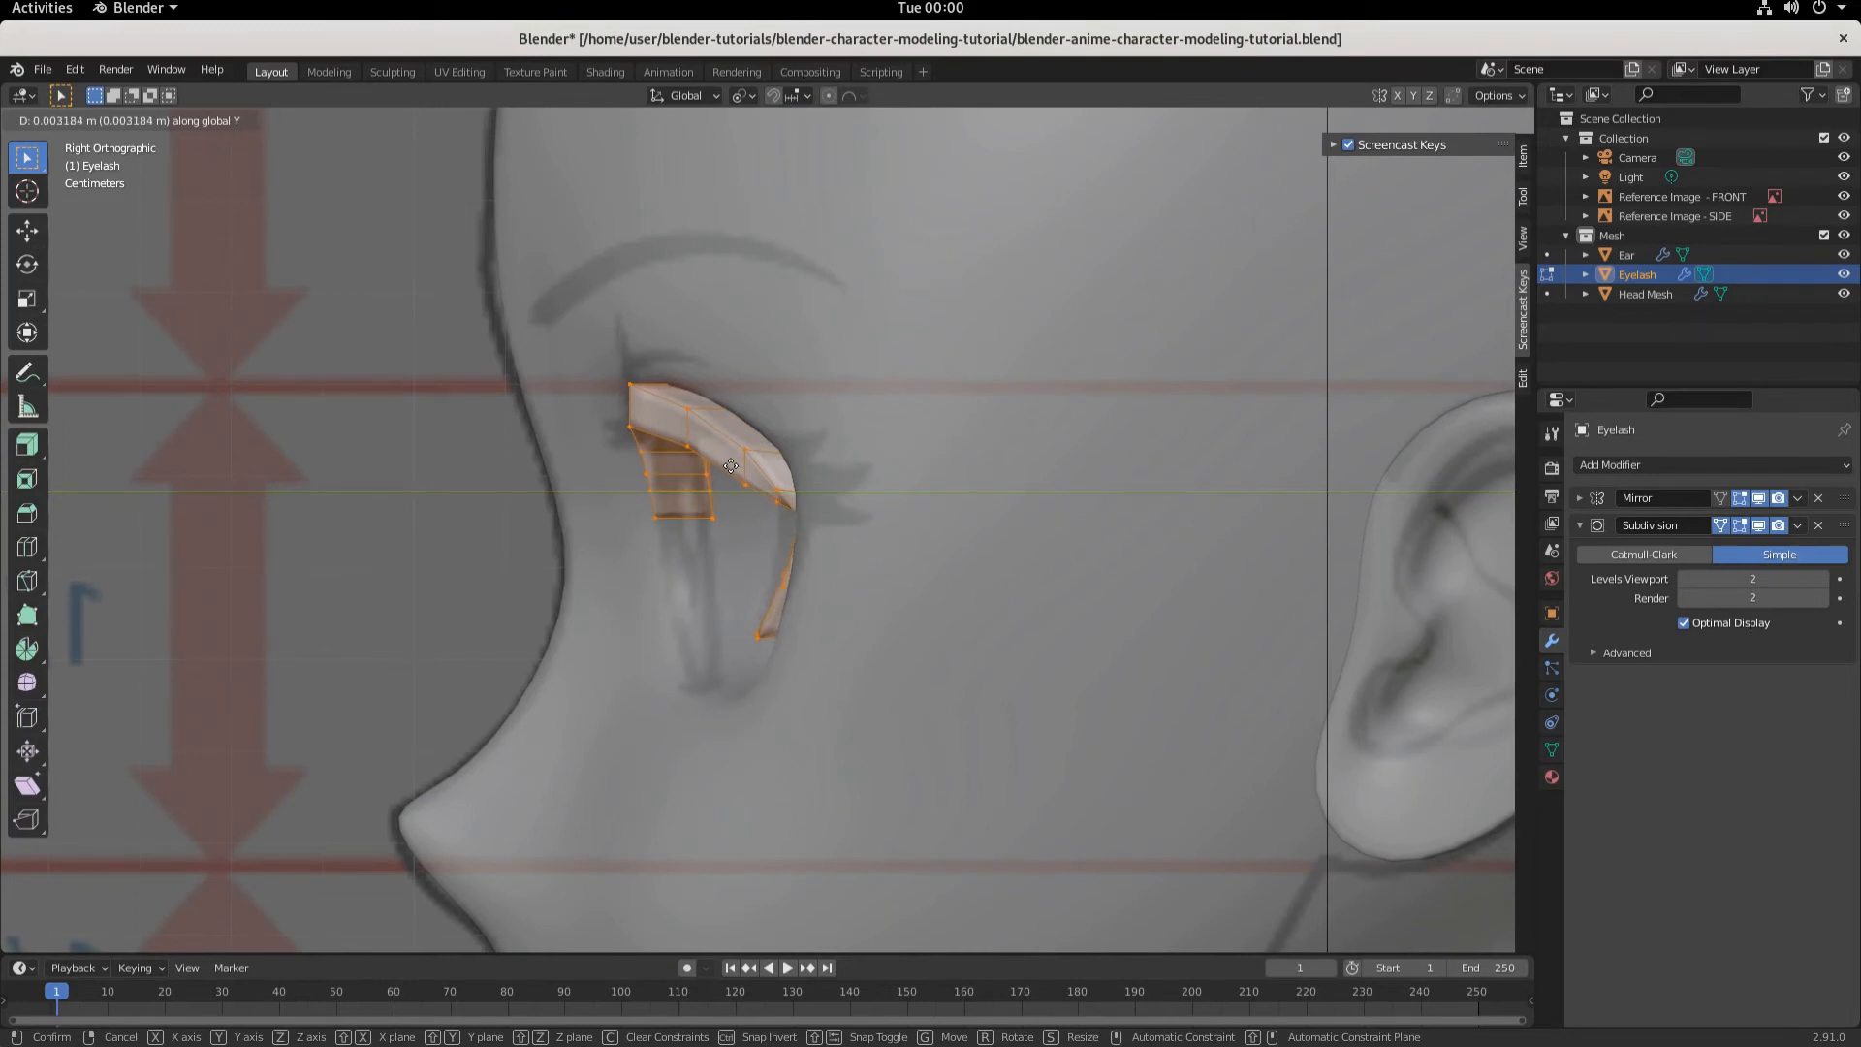
left_click(731, 466)
- Switch to edge selection and move the eyelash's outer-corner edge about 0.014 m along negative Y
middle_click_drag(731, 467, 981, 521)
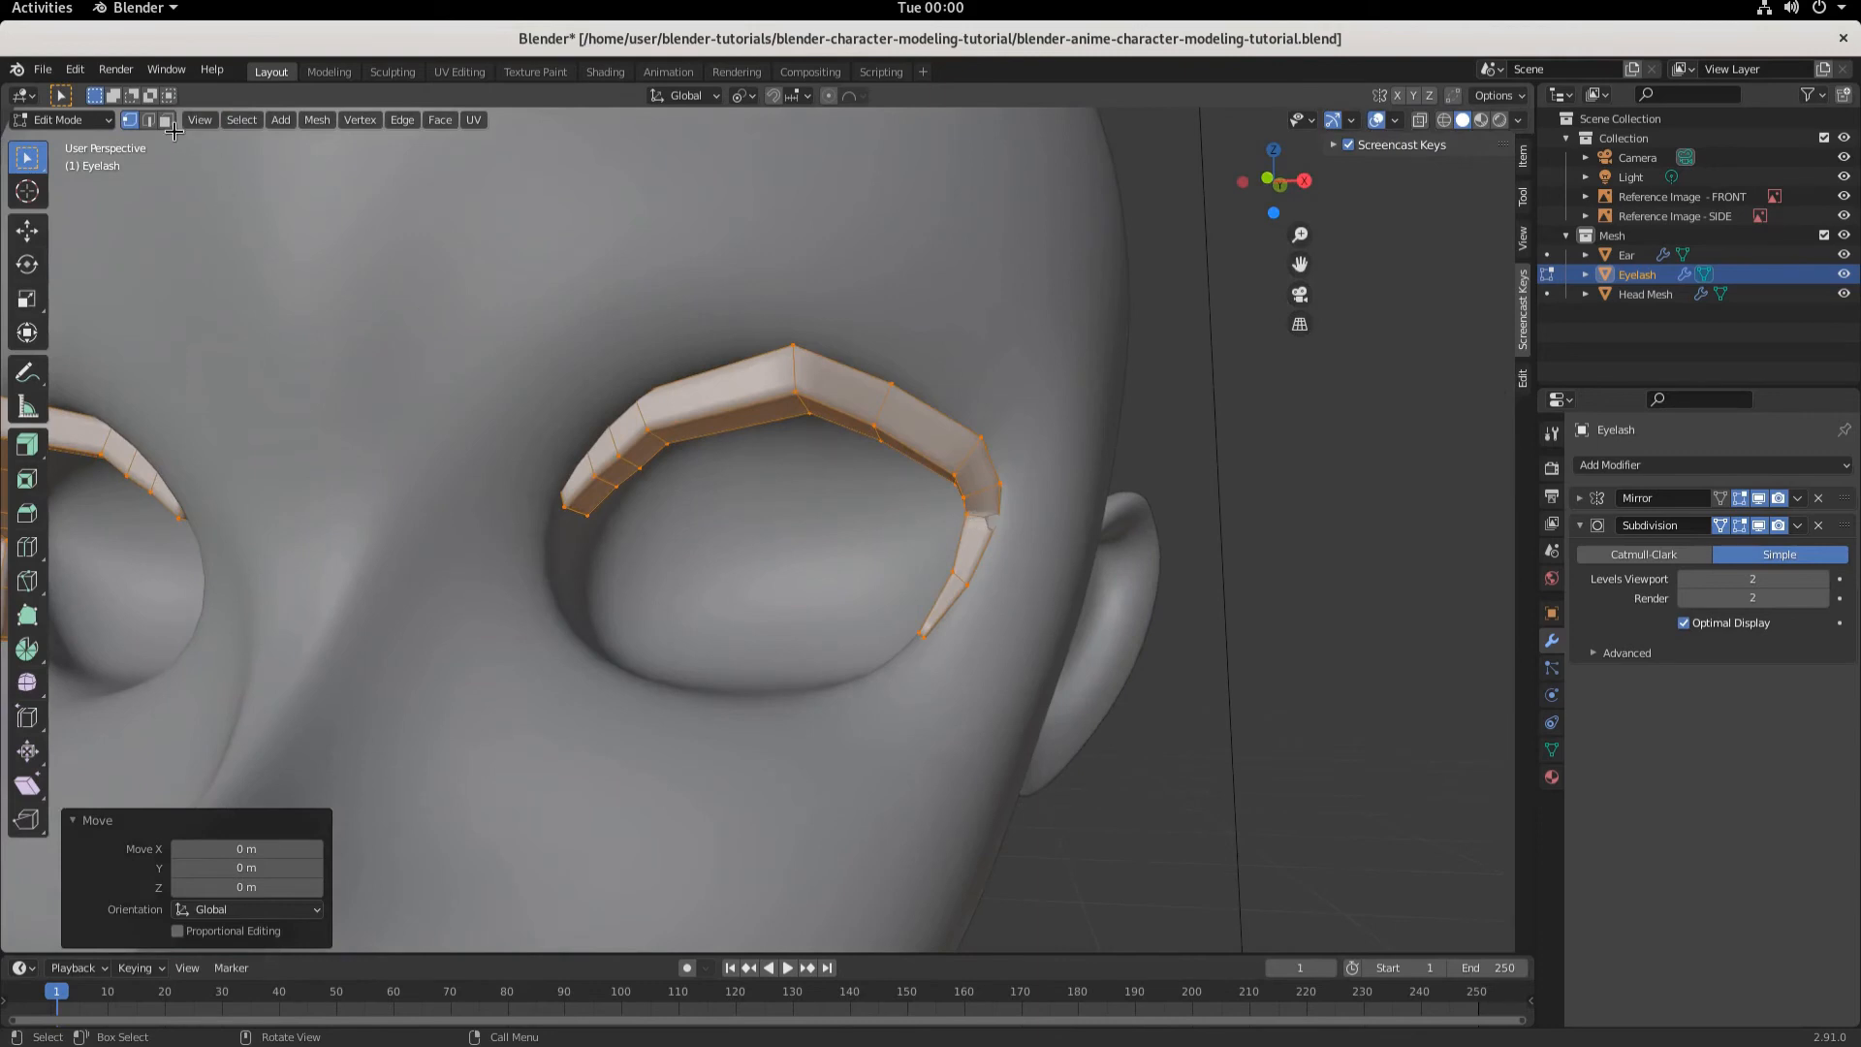
left_click(149, 120)
left_click(996, 539)
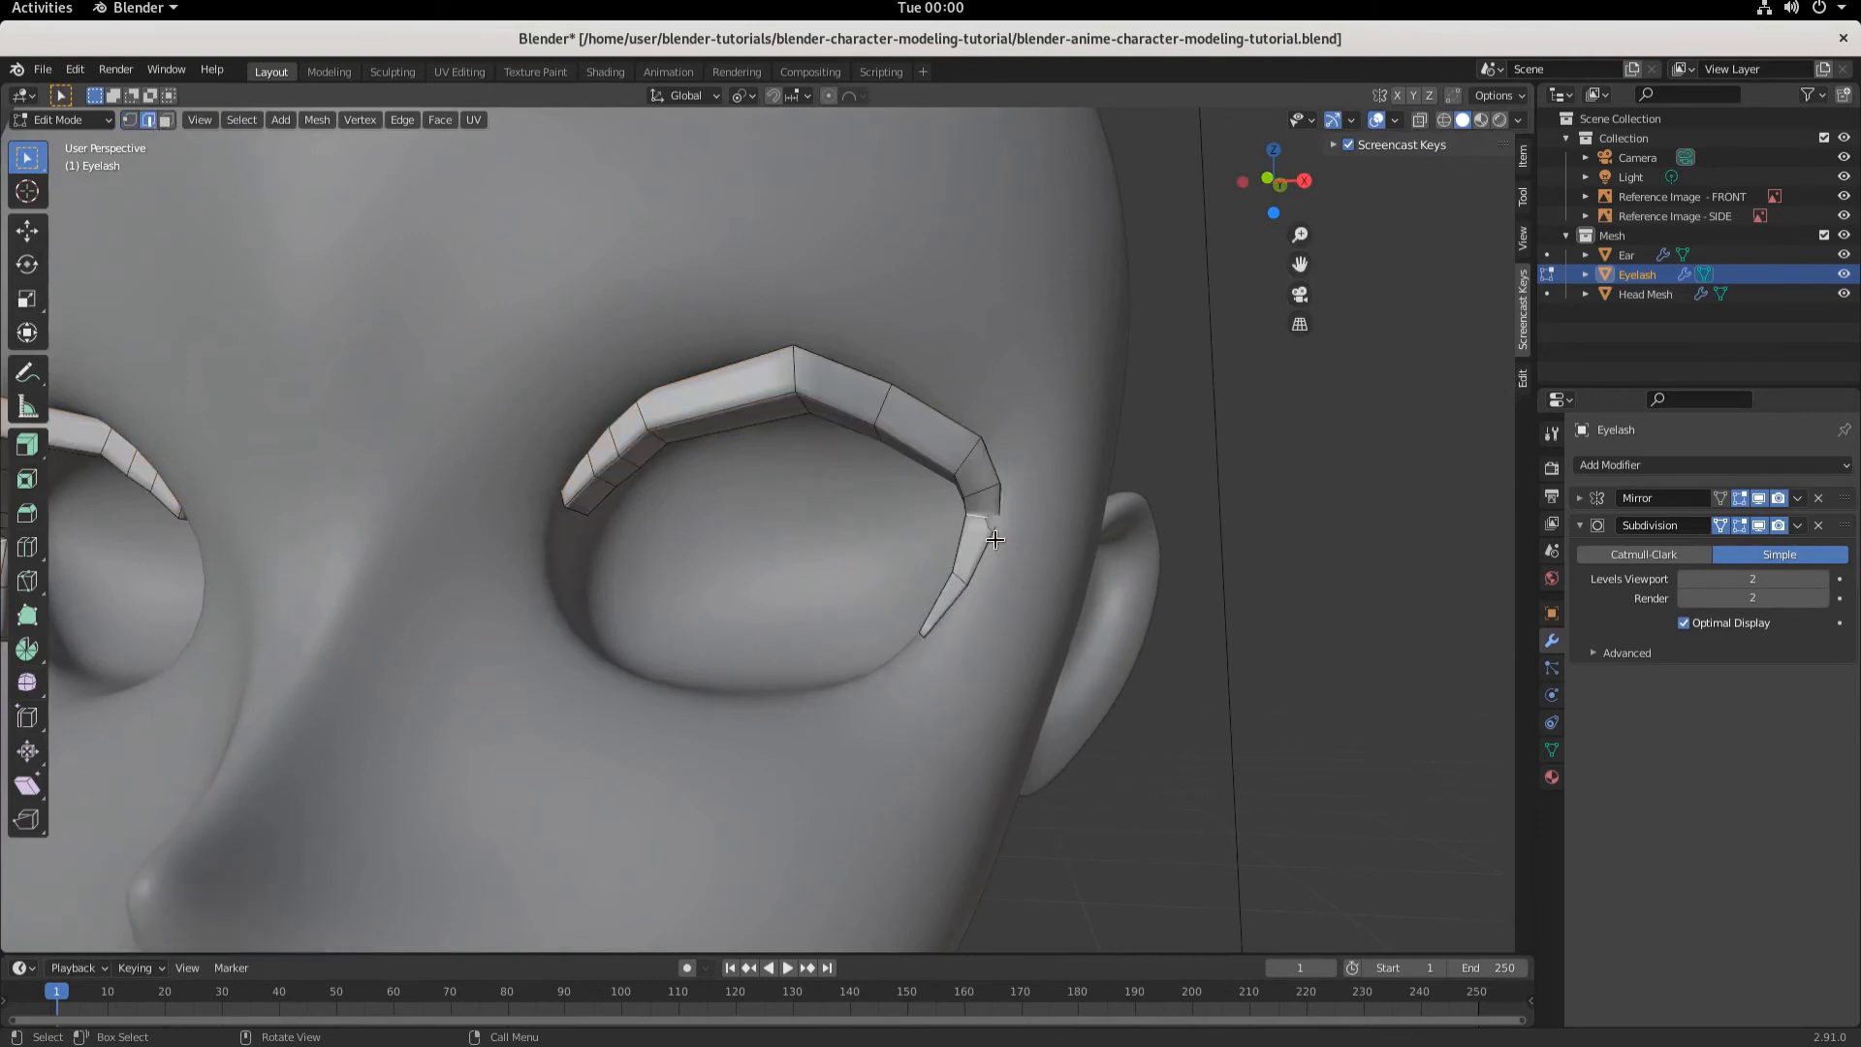
key("KP_3")
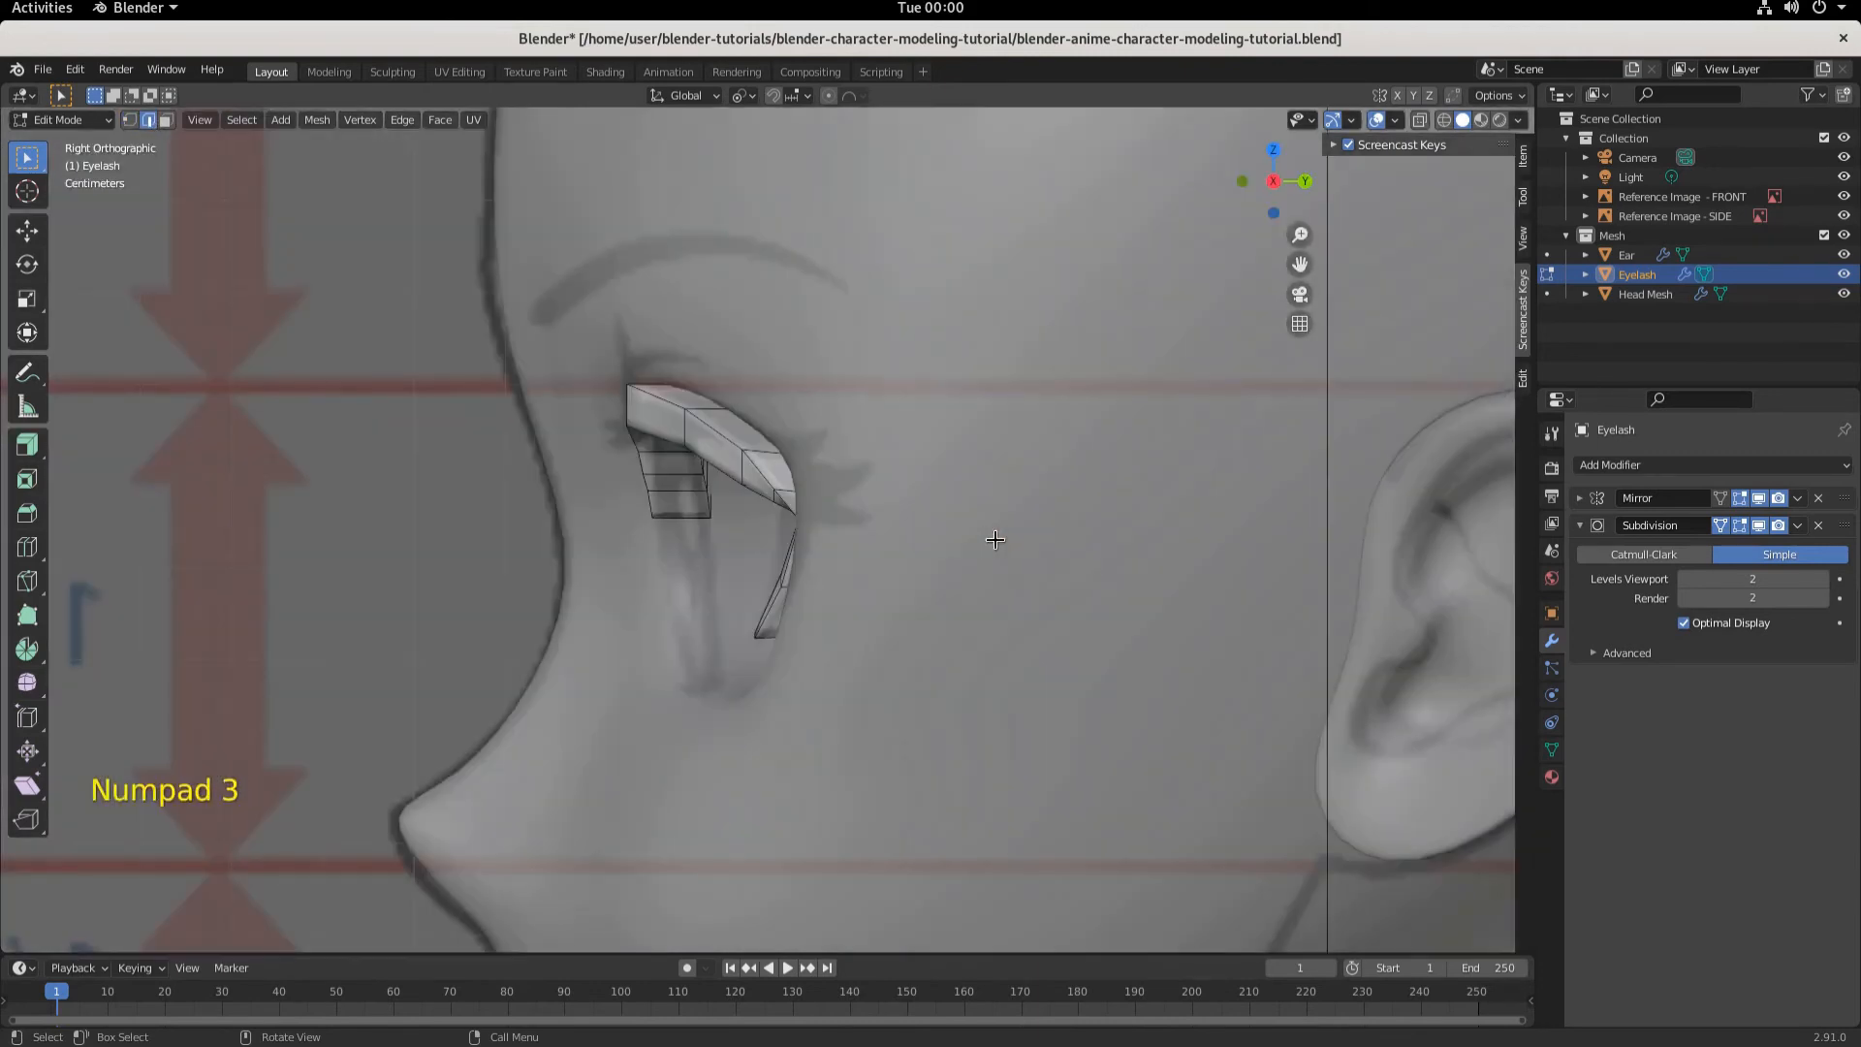
key("g")
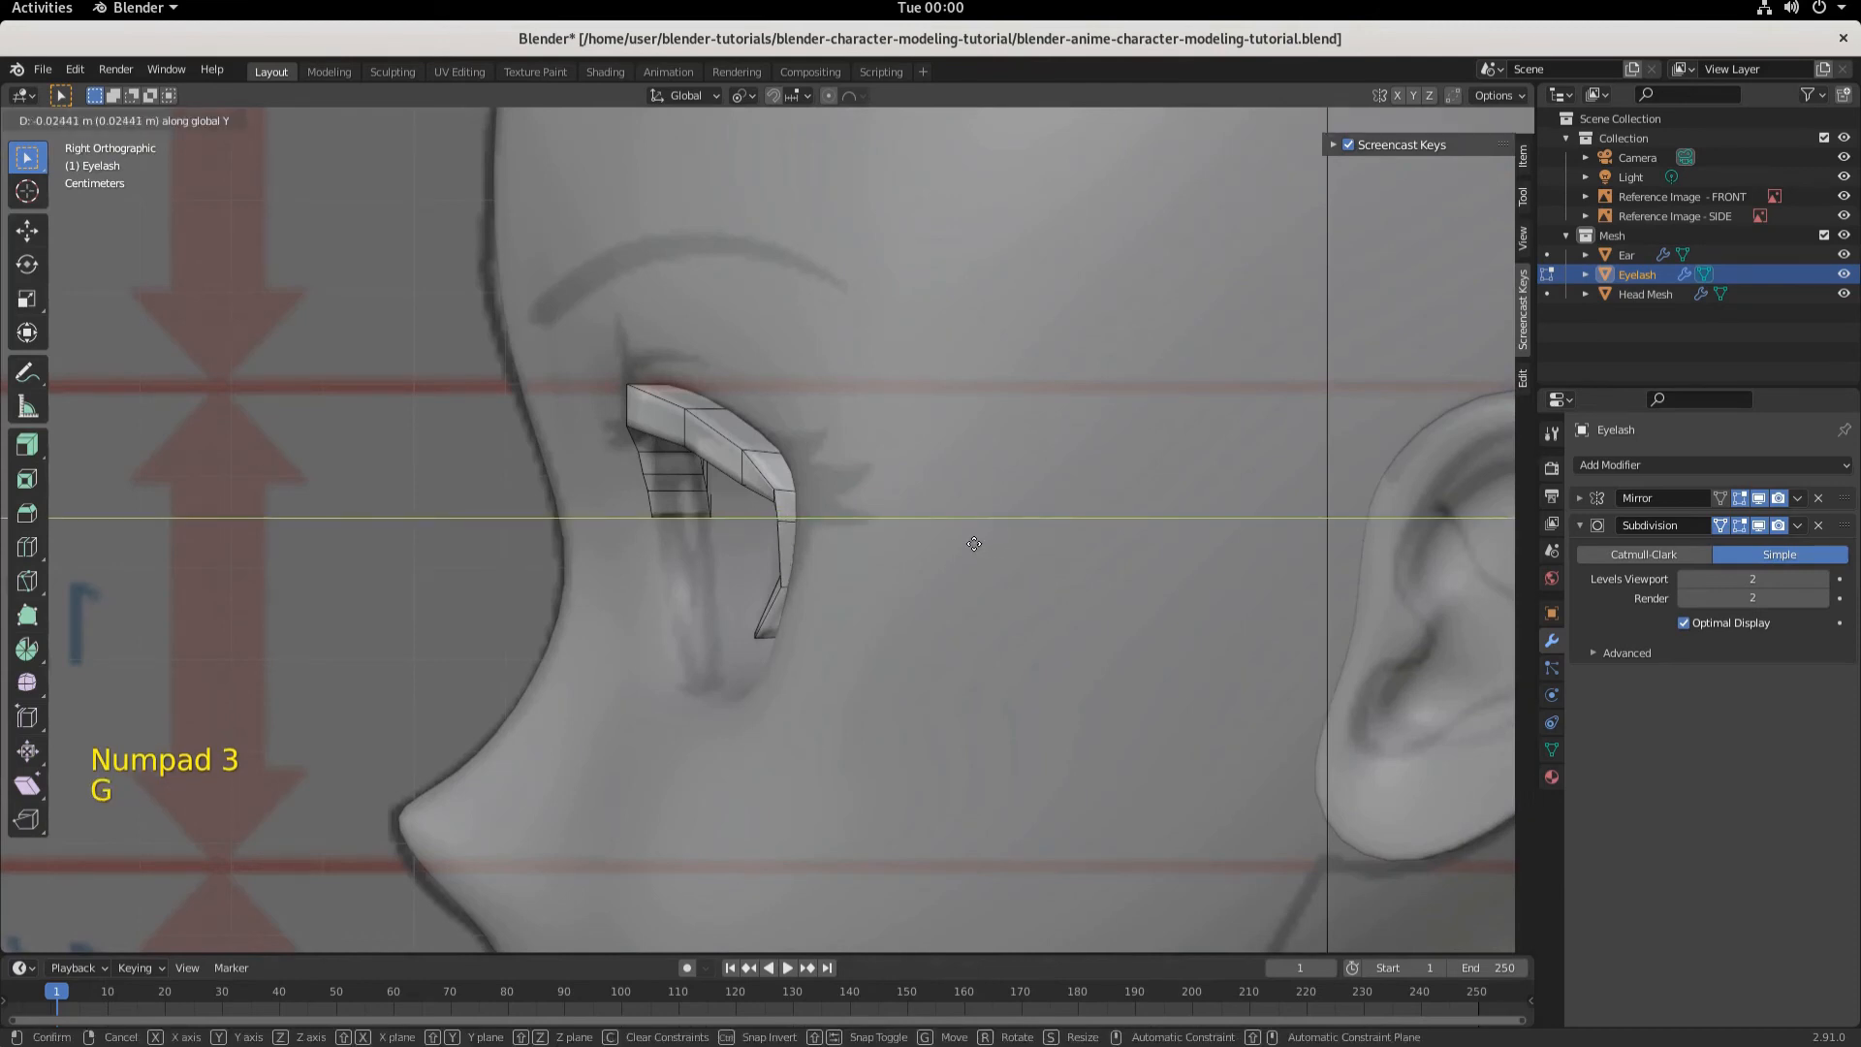
left_click(985, 545)
- Switch to vertex selection, select the lower outer section of the eyelash and move it about 0.007 m along negative Y
middle_click_drag(947, 561, 996, 552)
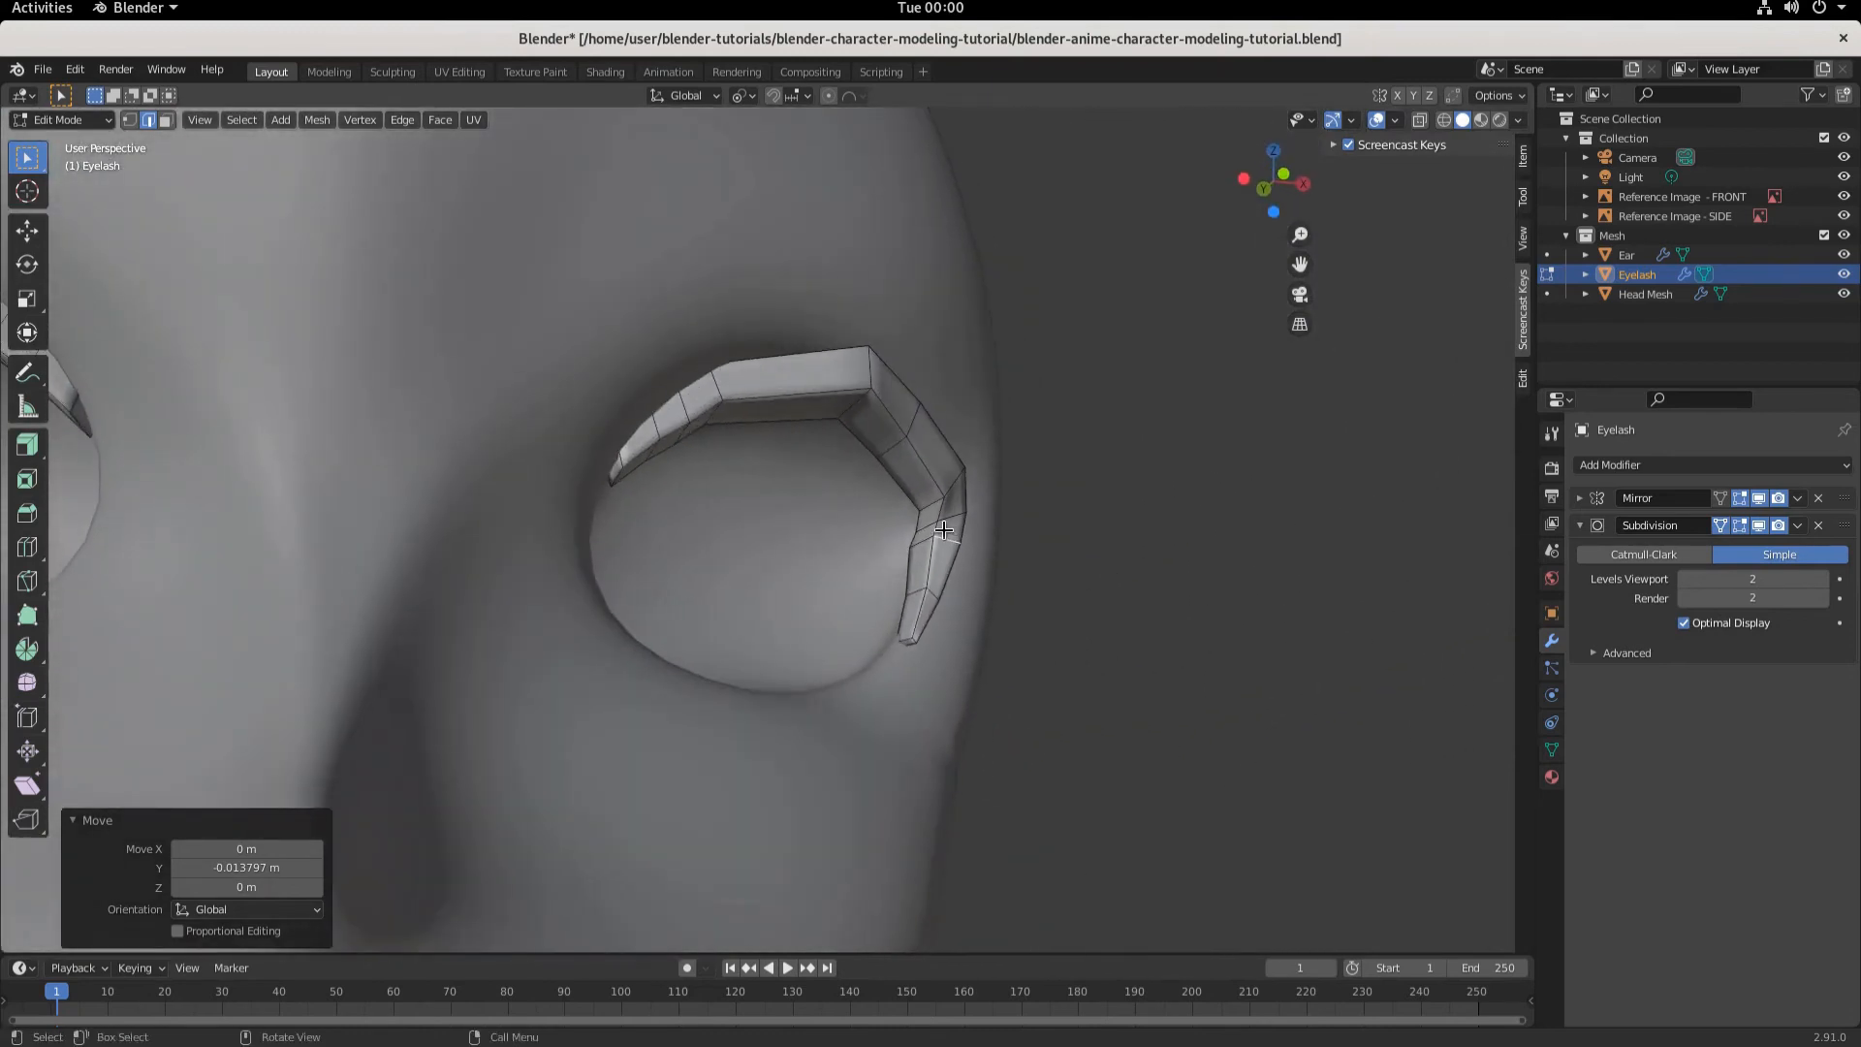
left_click(942, 530)
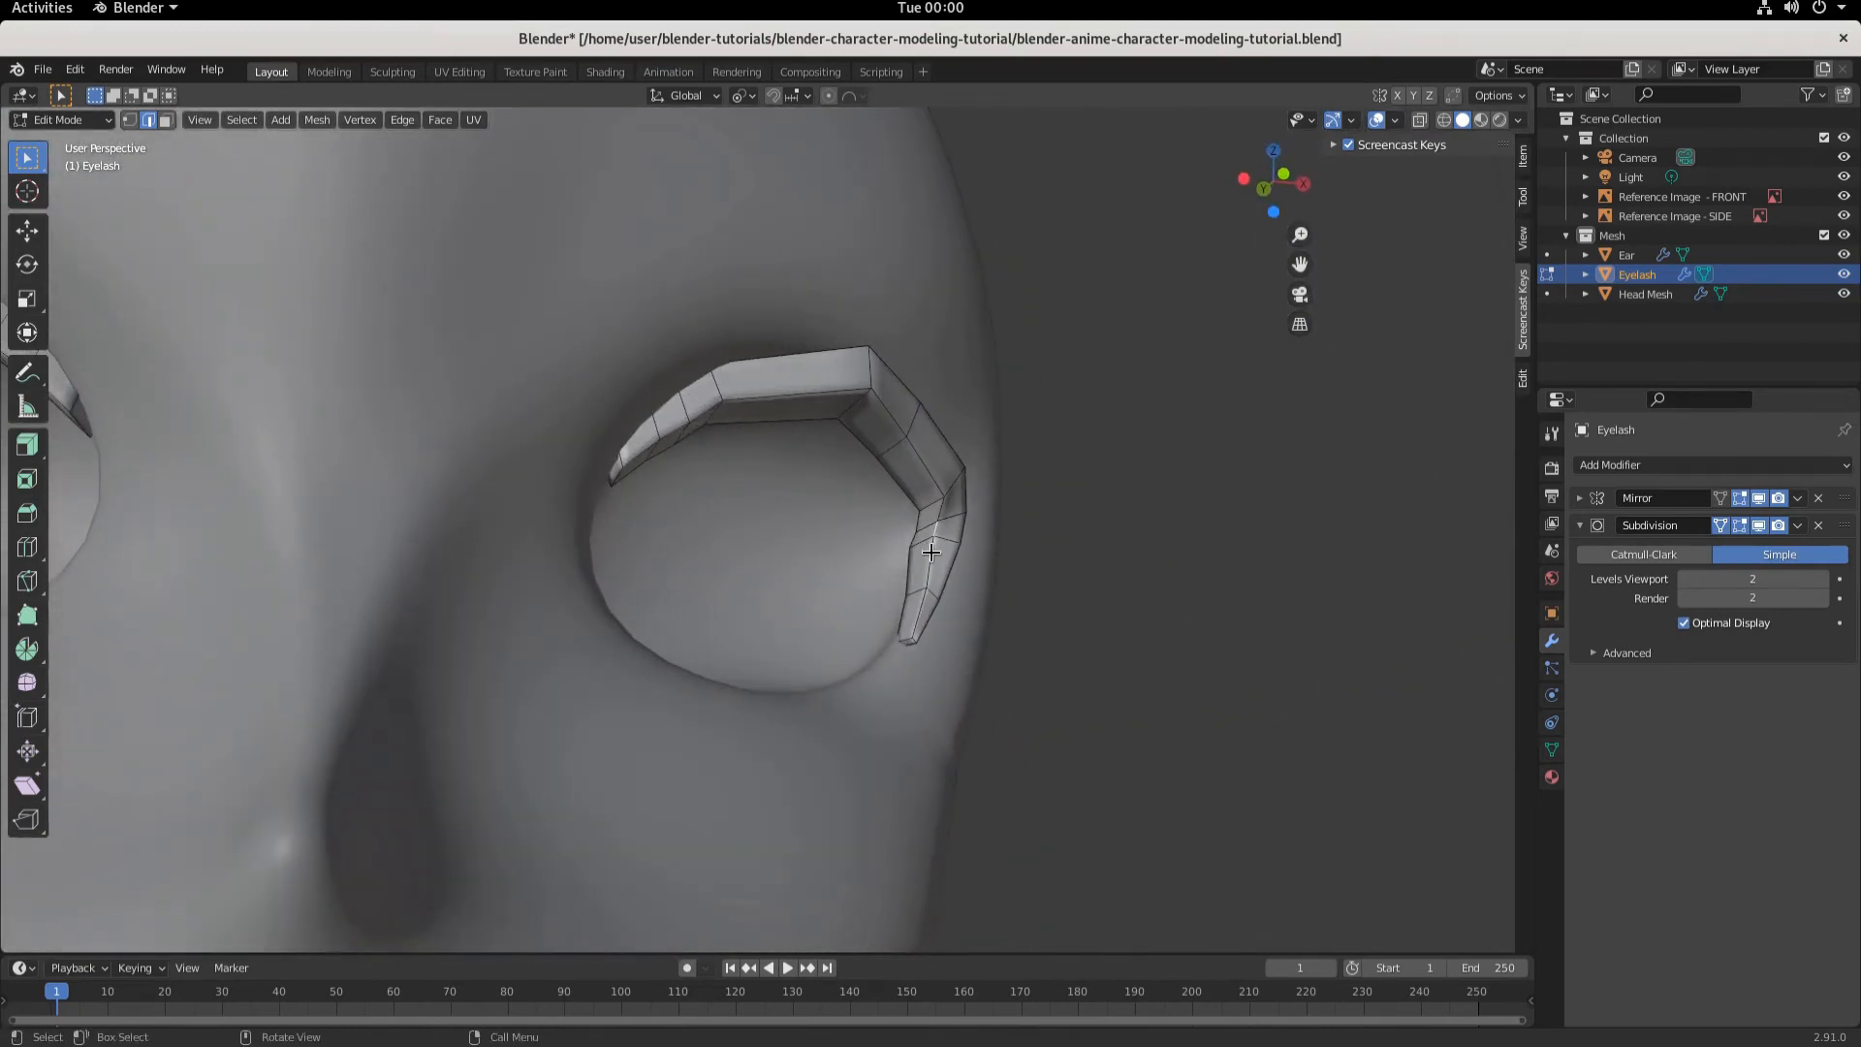
left_click(130, 119)
middle_click_drag(974, 582, 1037, 616)
key("g")
key("y")
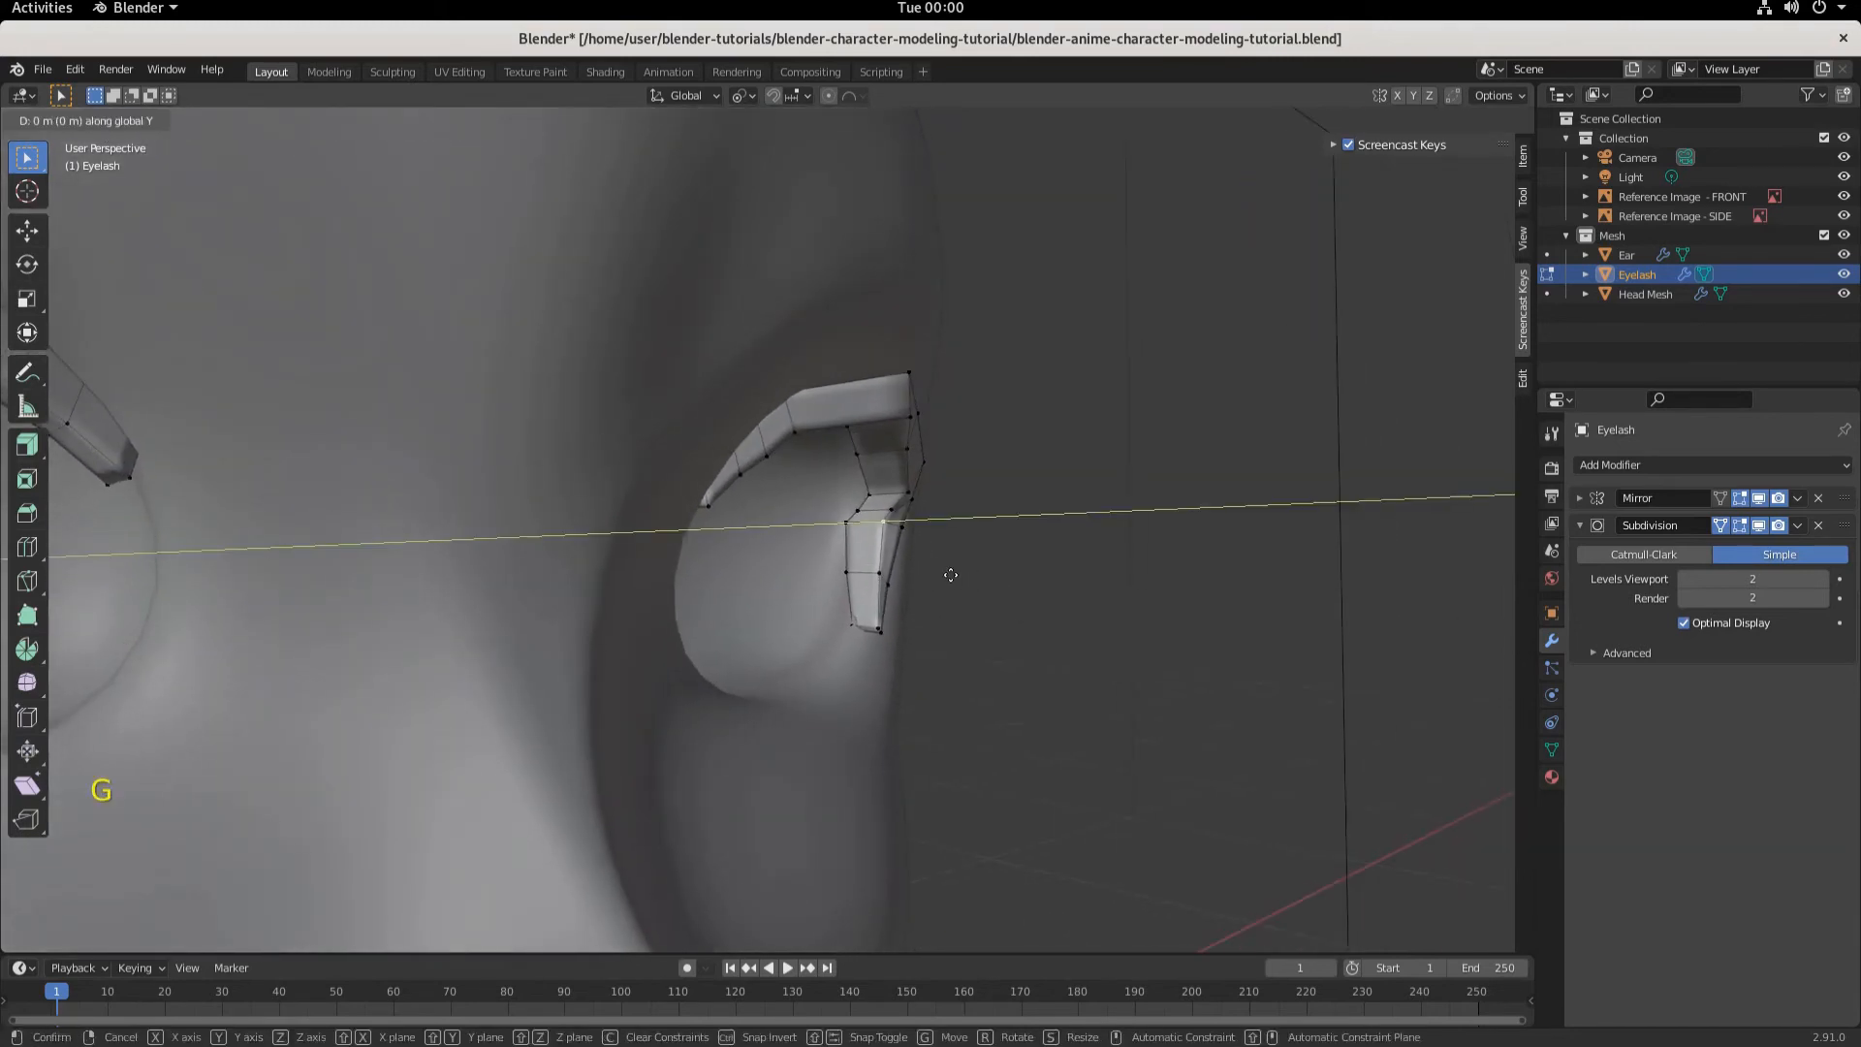
left_click(956, 578)
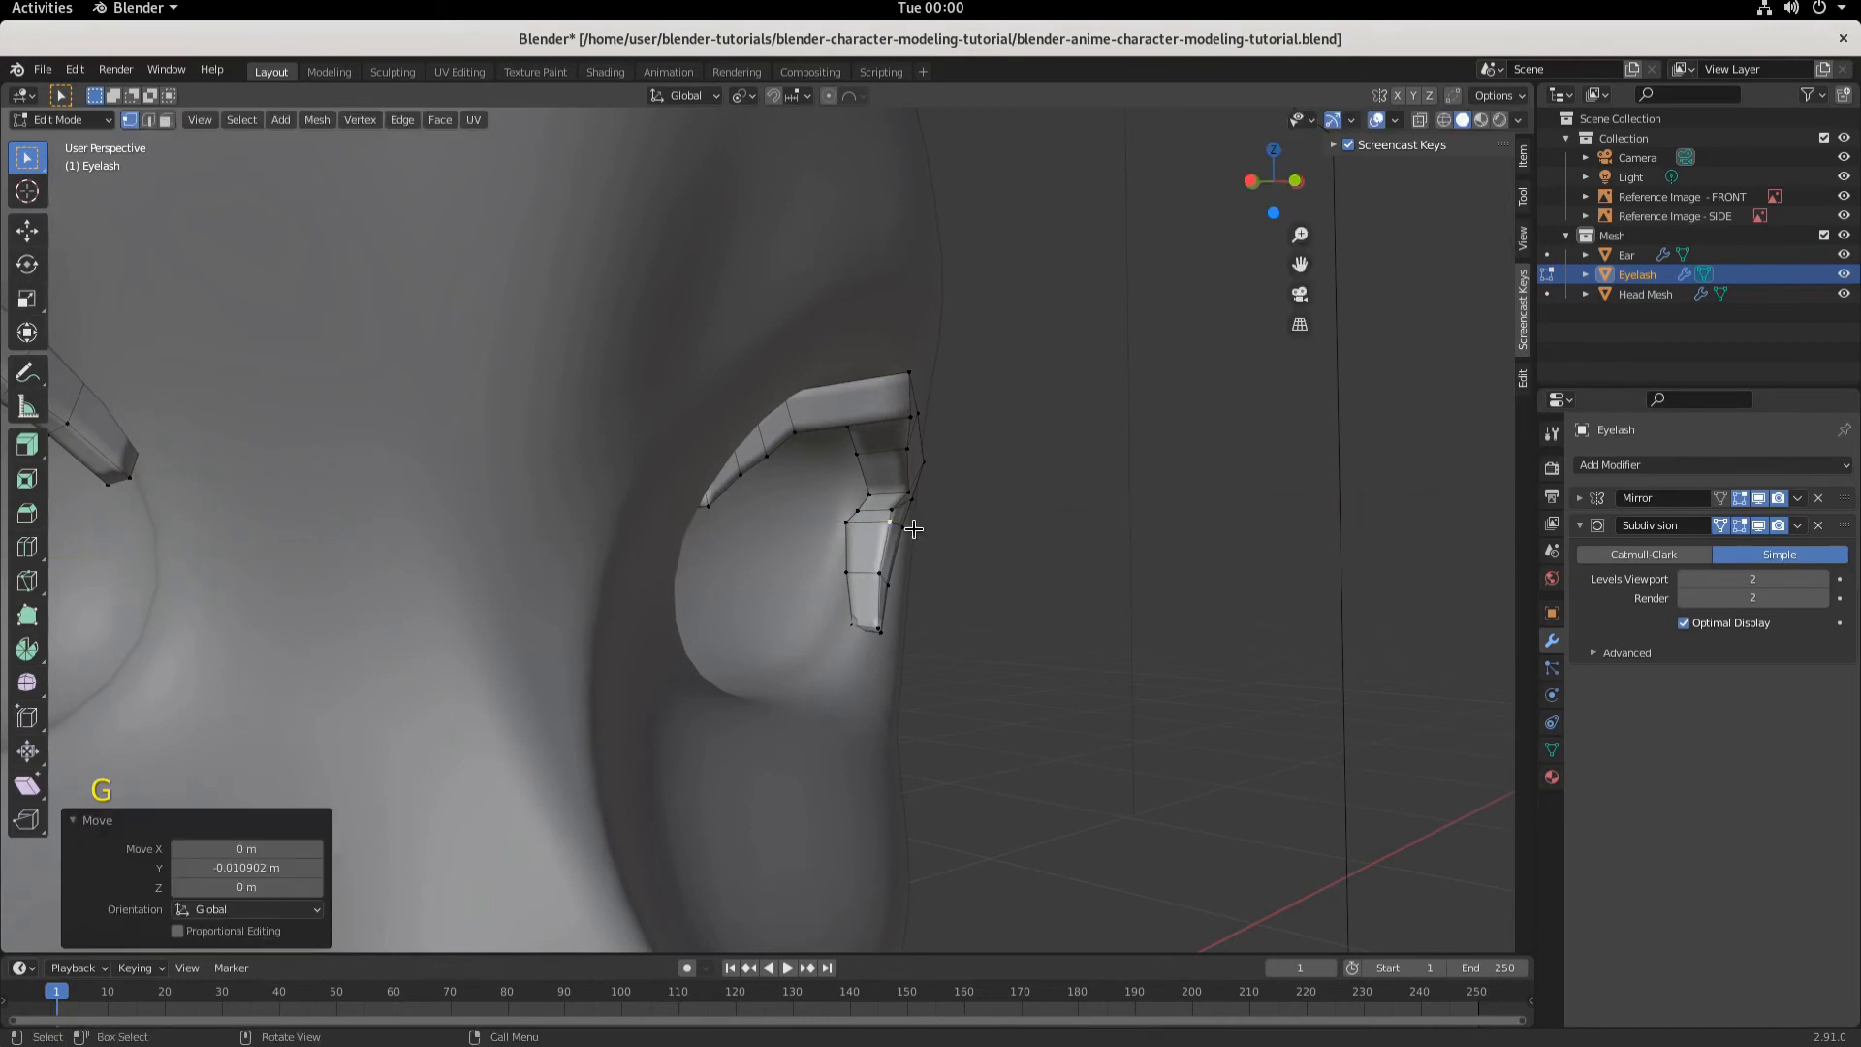
middle_click_drag(1100, 586, 848, 612)
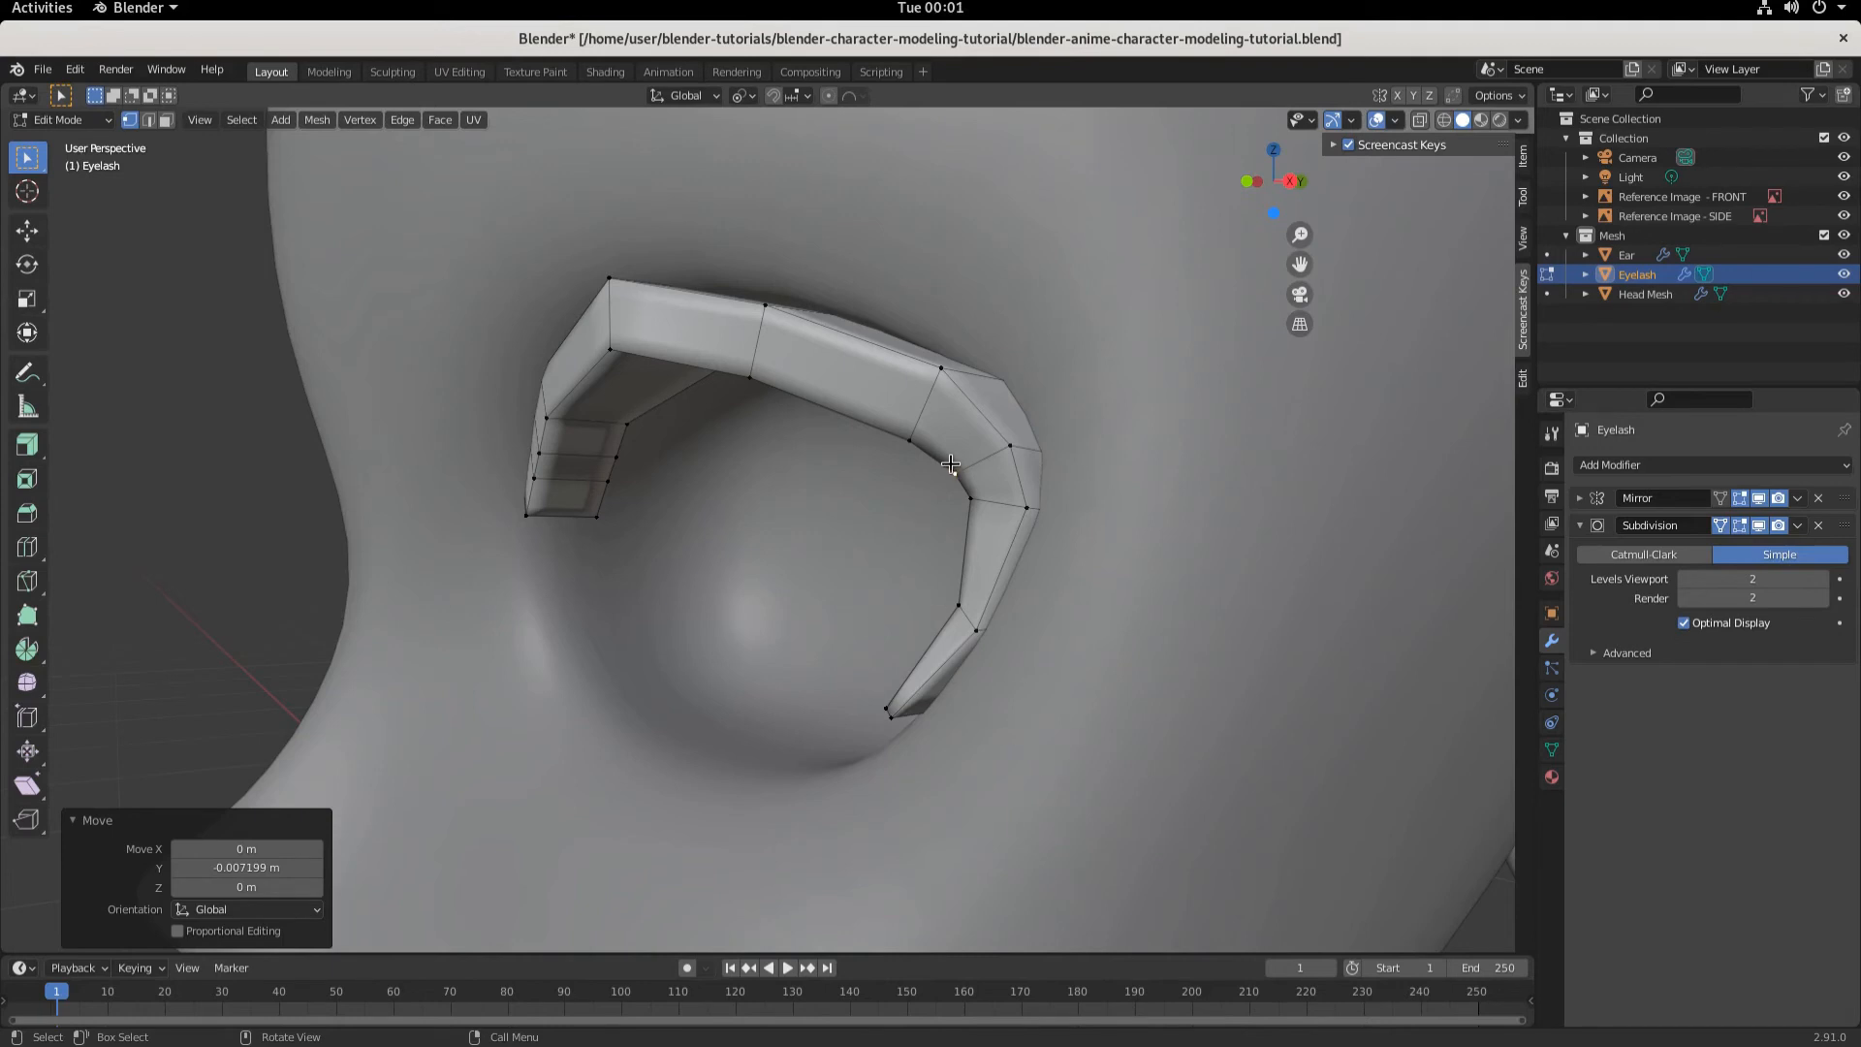
- In X-ray view, select the eyelash's lower tip edge and enable proportional editing with Smooth falloff
key("KP_3")
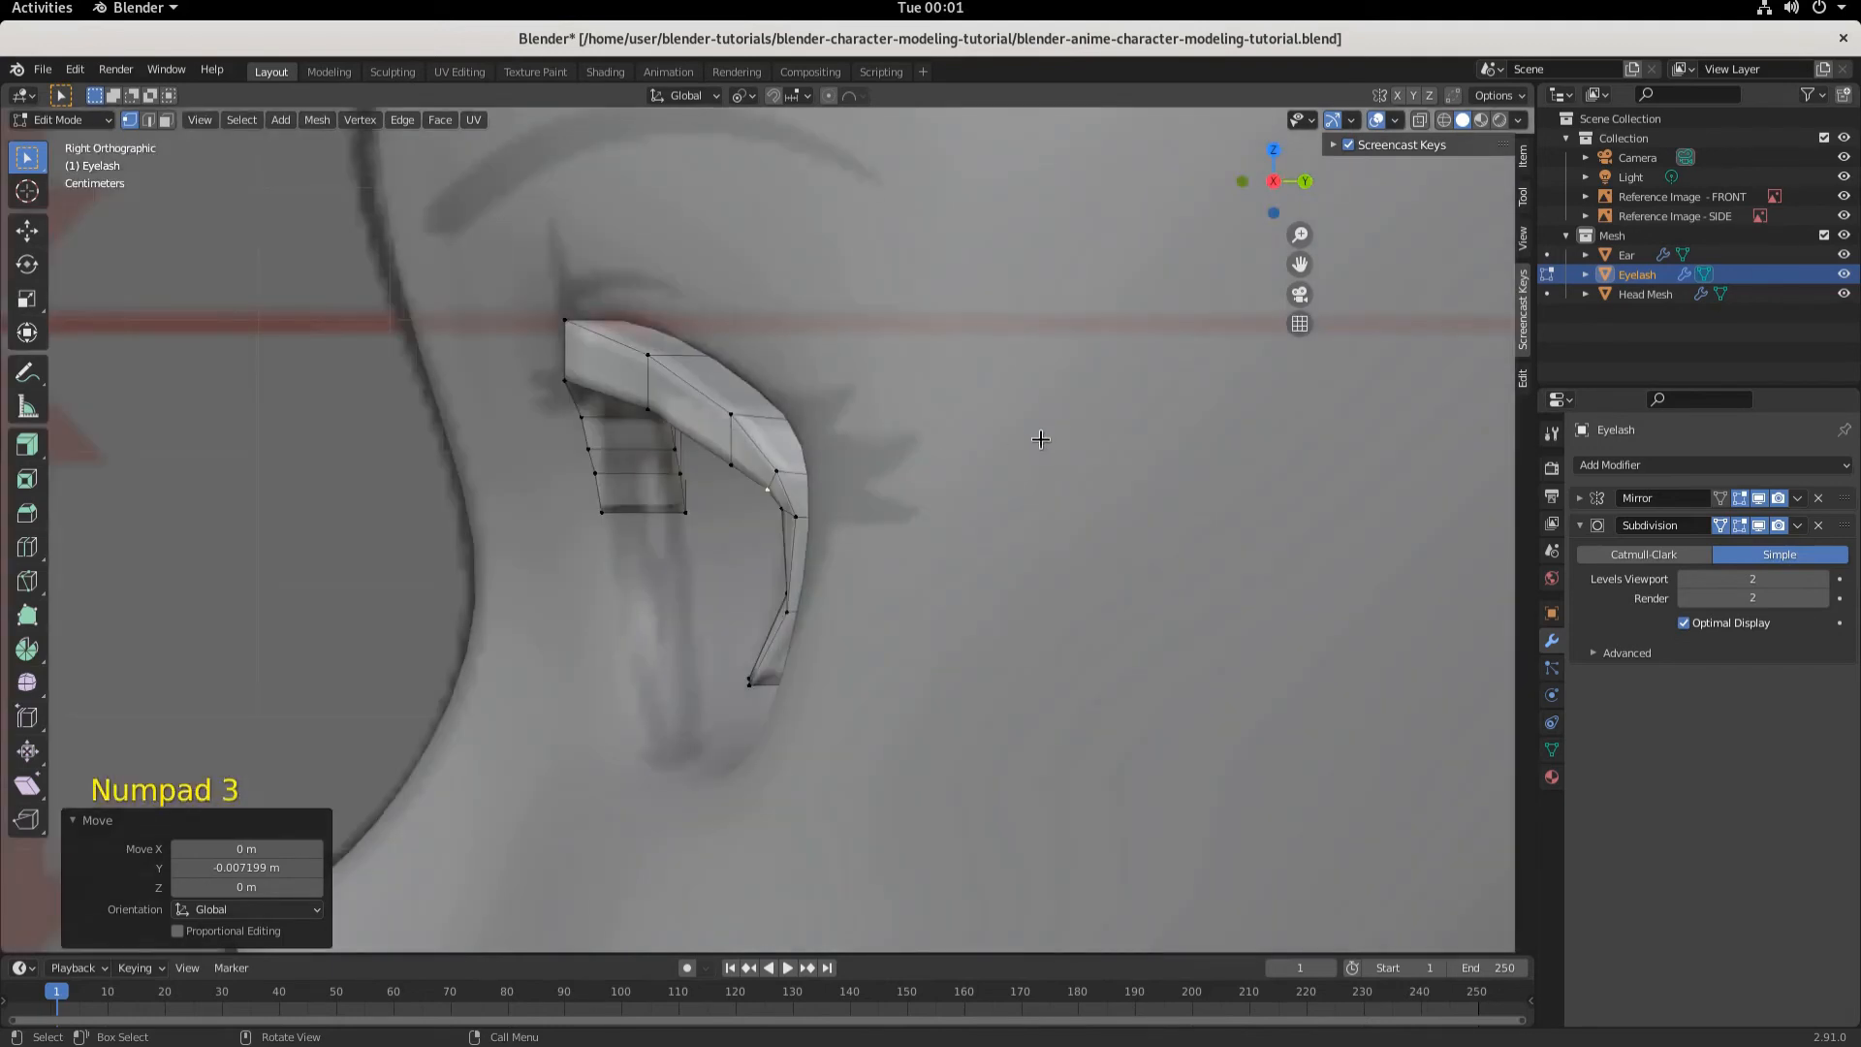
left_click(1419, 119)
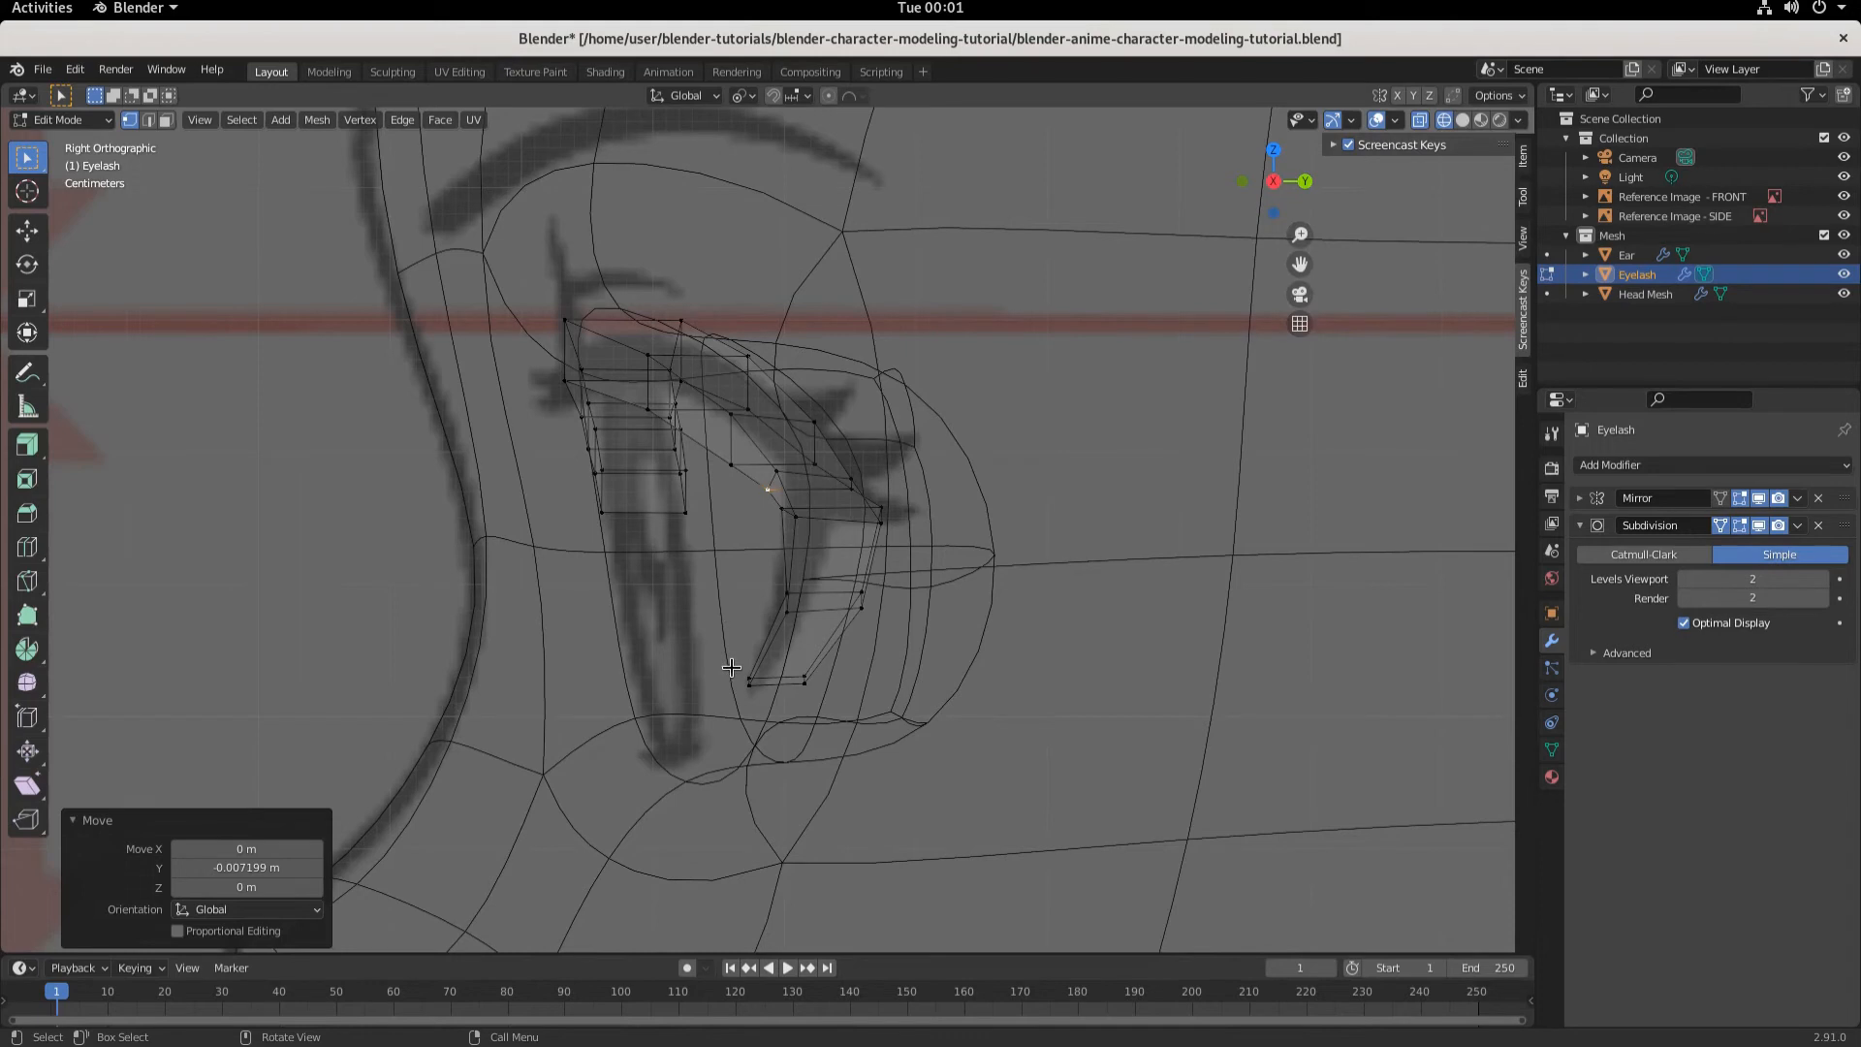
left_click_drag(727, 663, 826, 694)
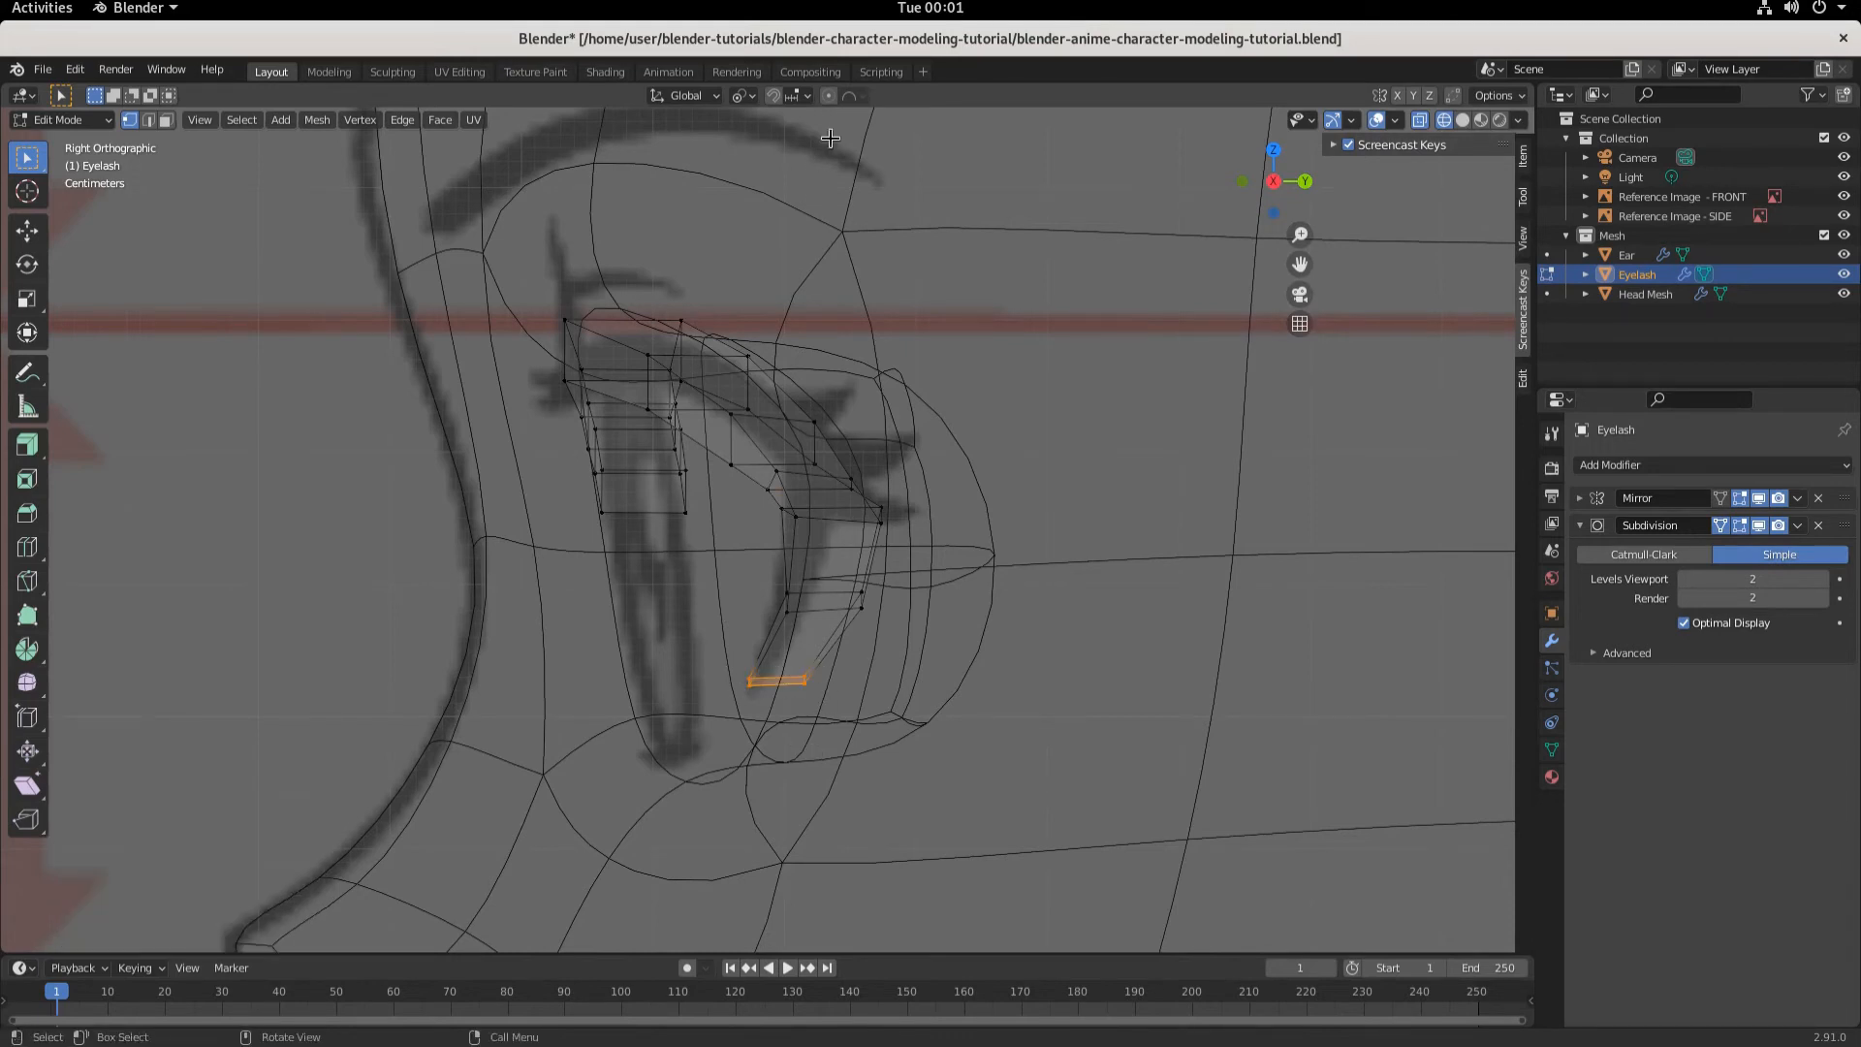
left_click(829, 95)
left_click(860, 95)
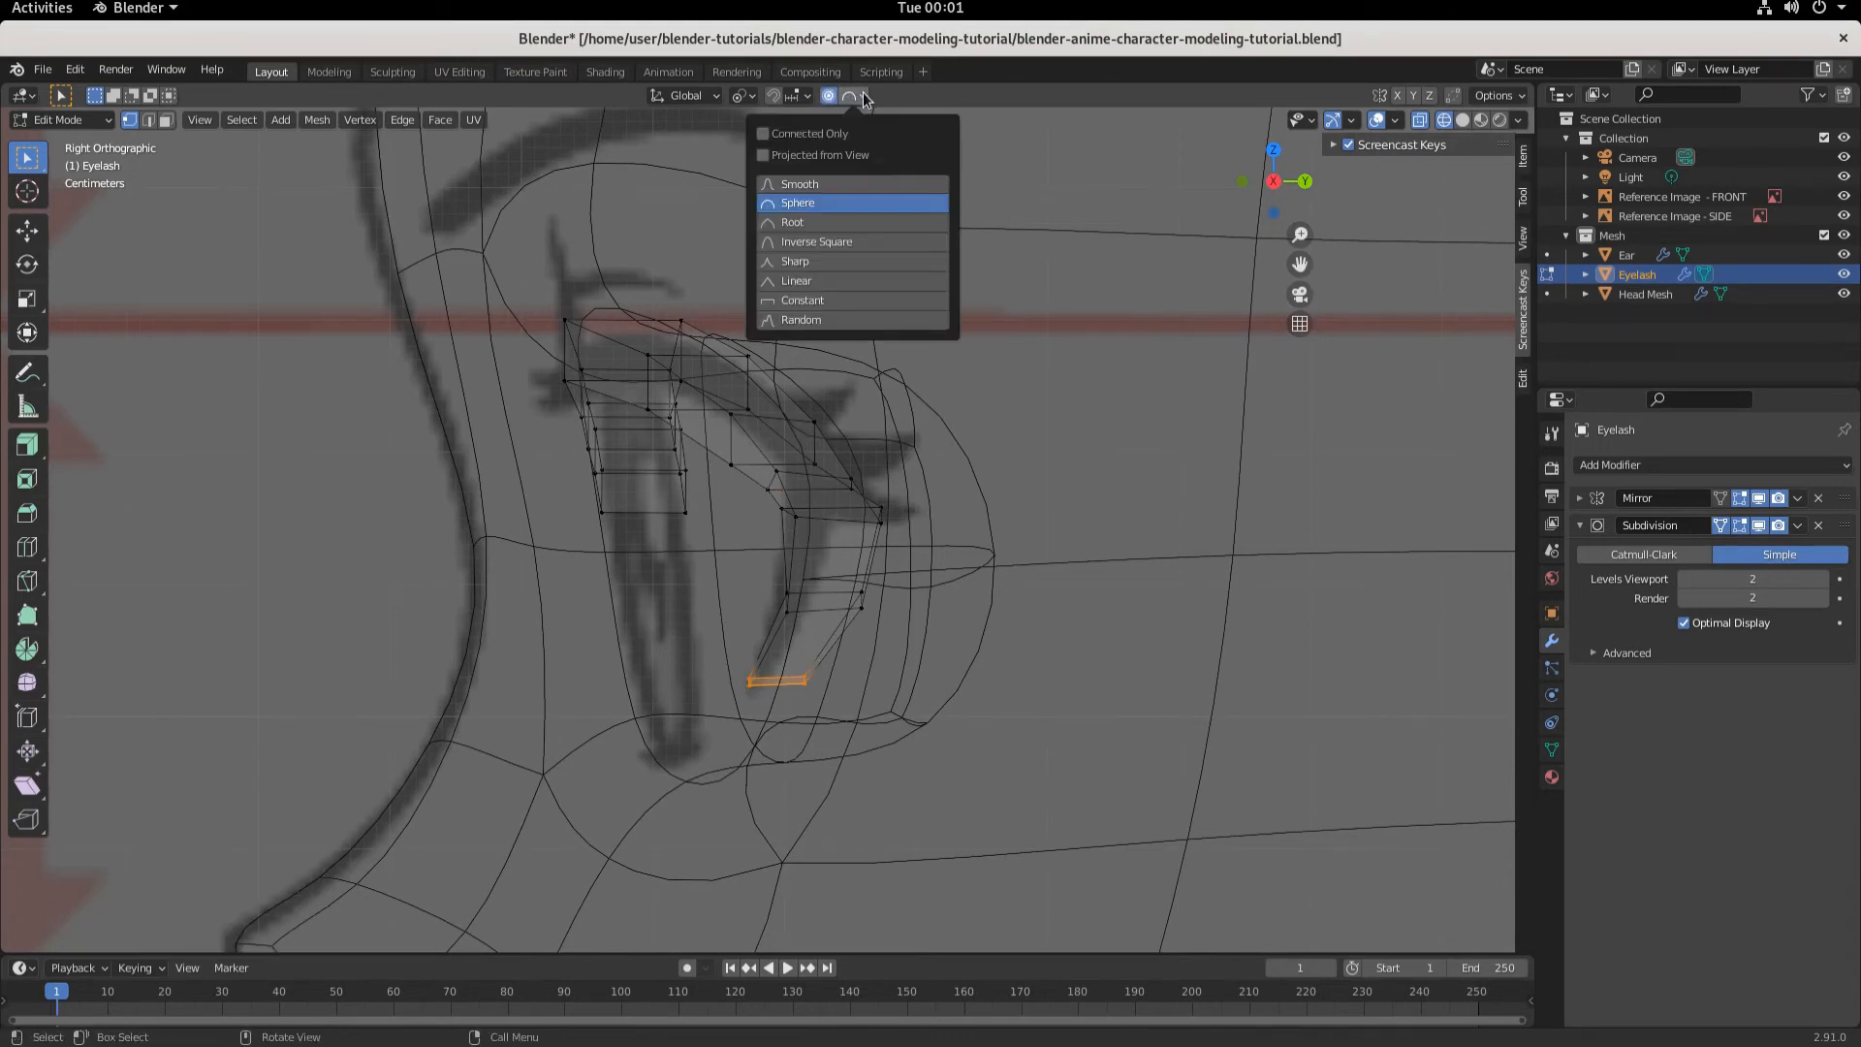
left_click(812, 185)
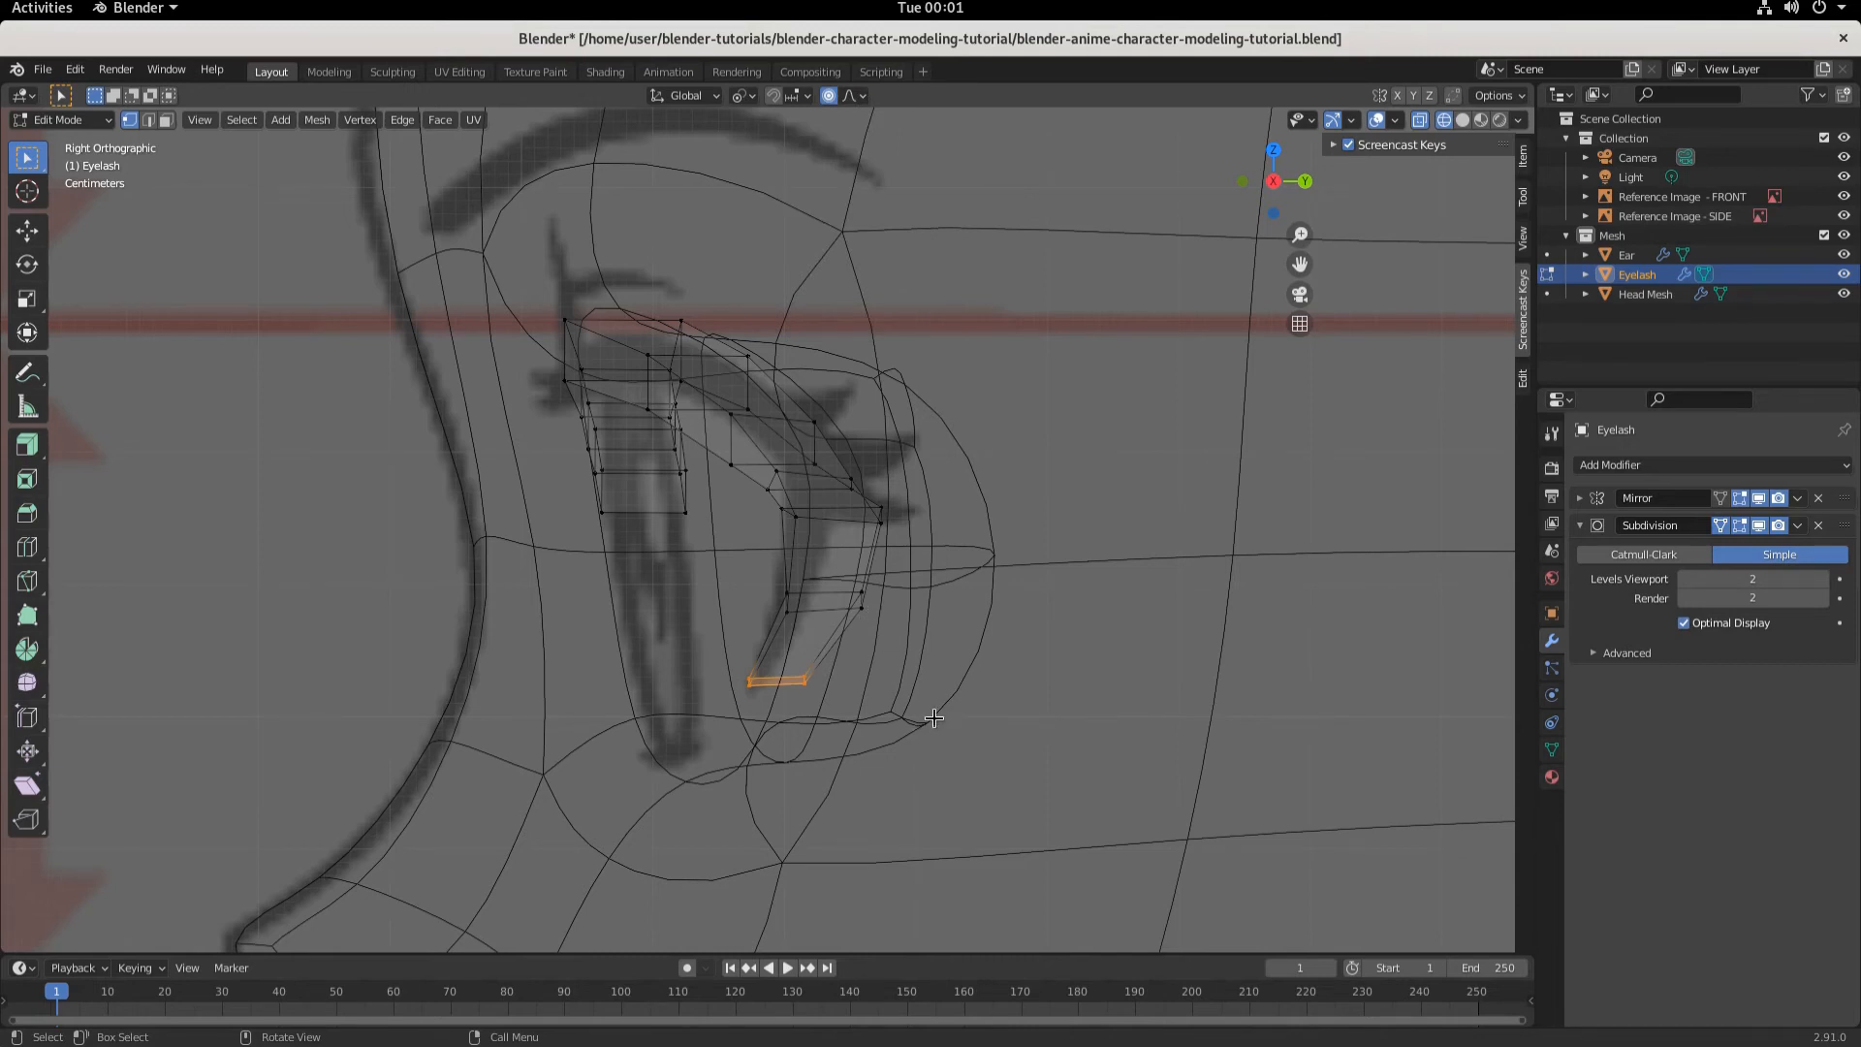
- Move the tip edge with proportional editing about 0.002 m along negative Y and 0.005 m down
scroll(934, 718, "down", 1)
scroll(932, 721, "up", 3)
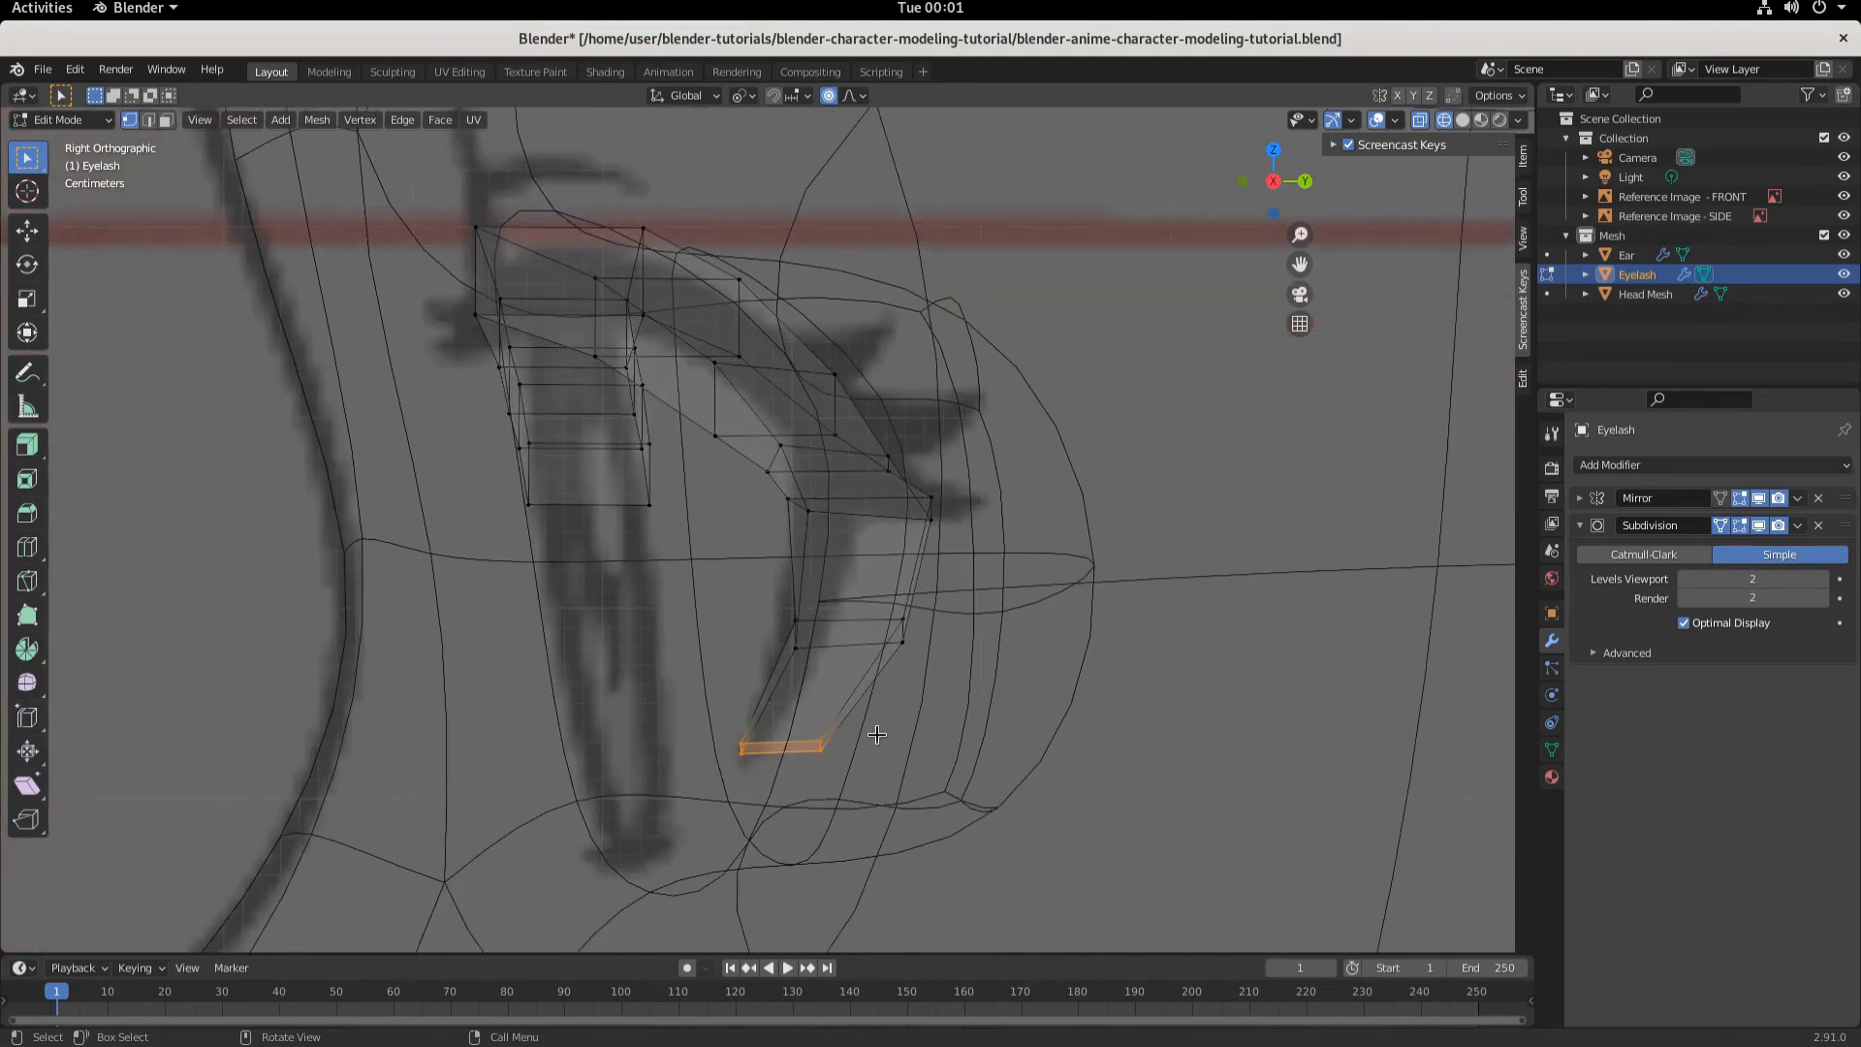
key("g")
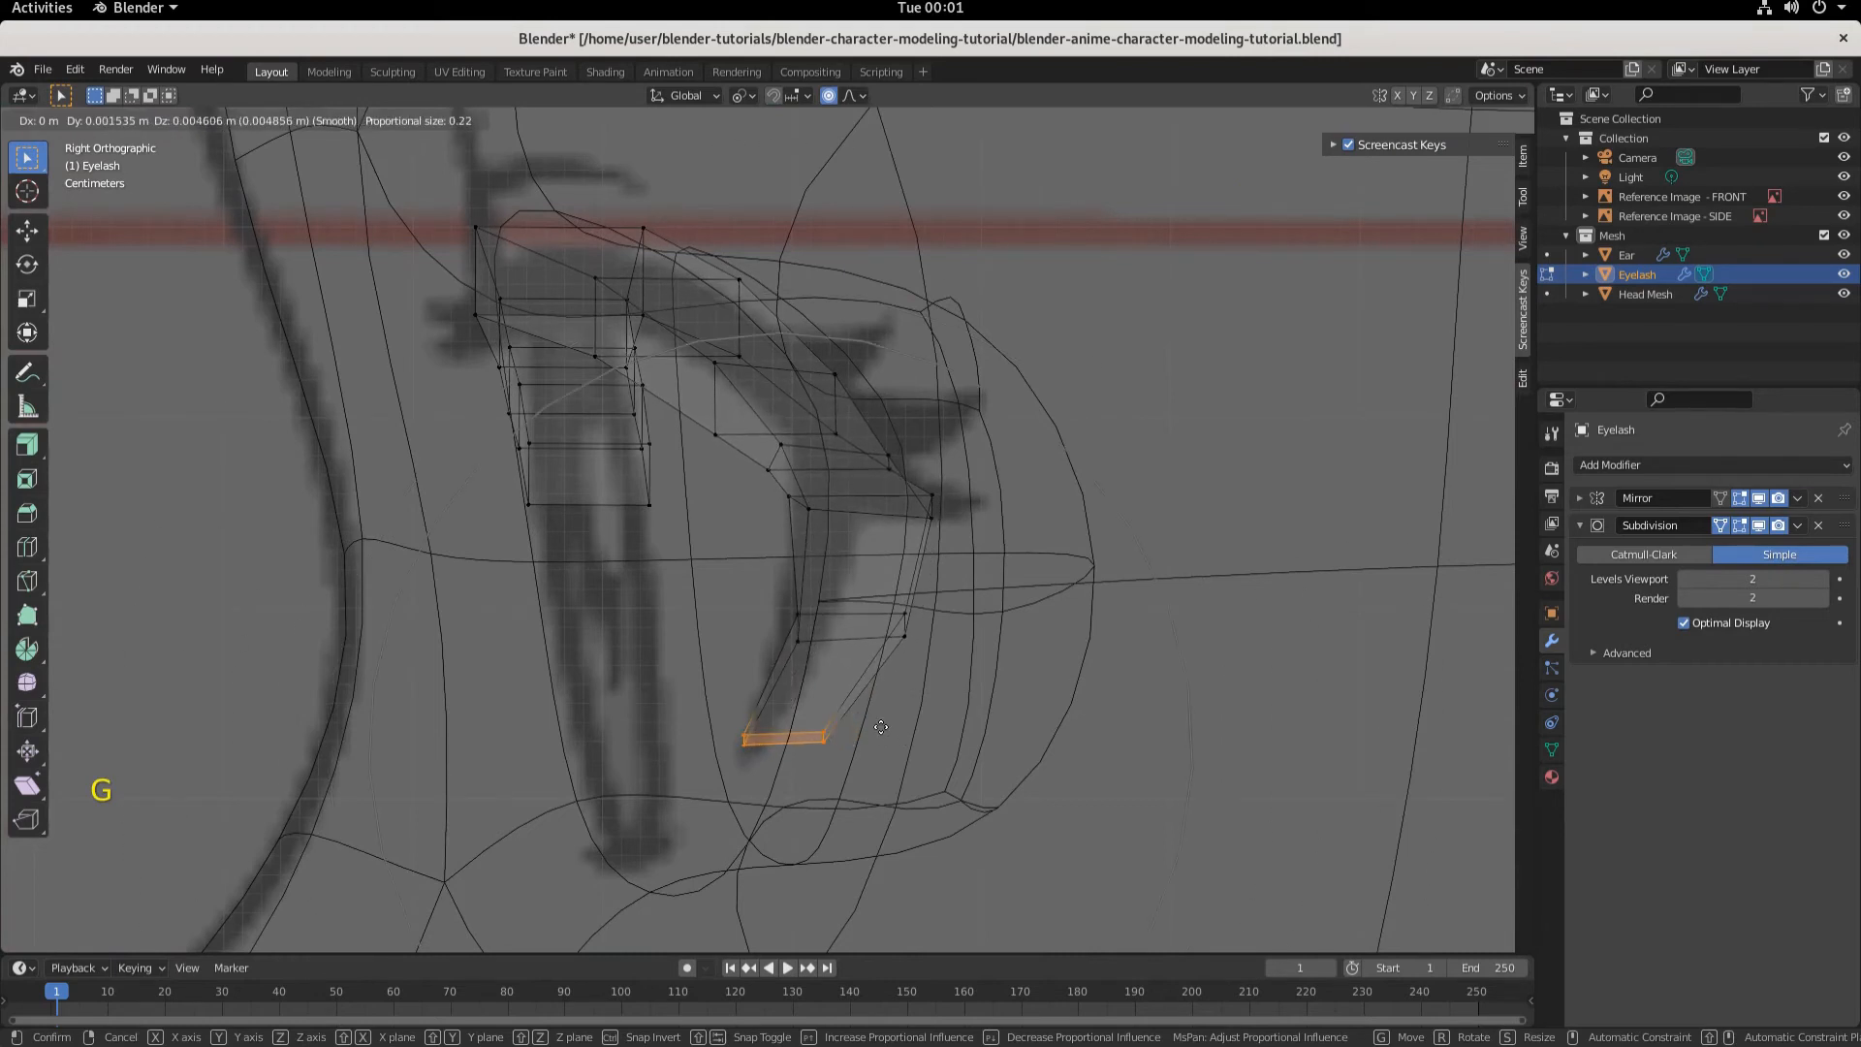
scroll(877, 736, "up", 10)
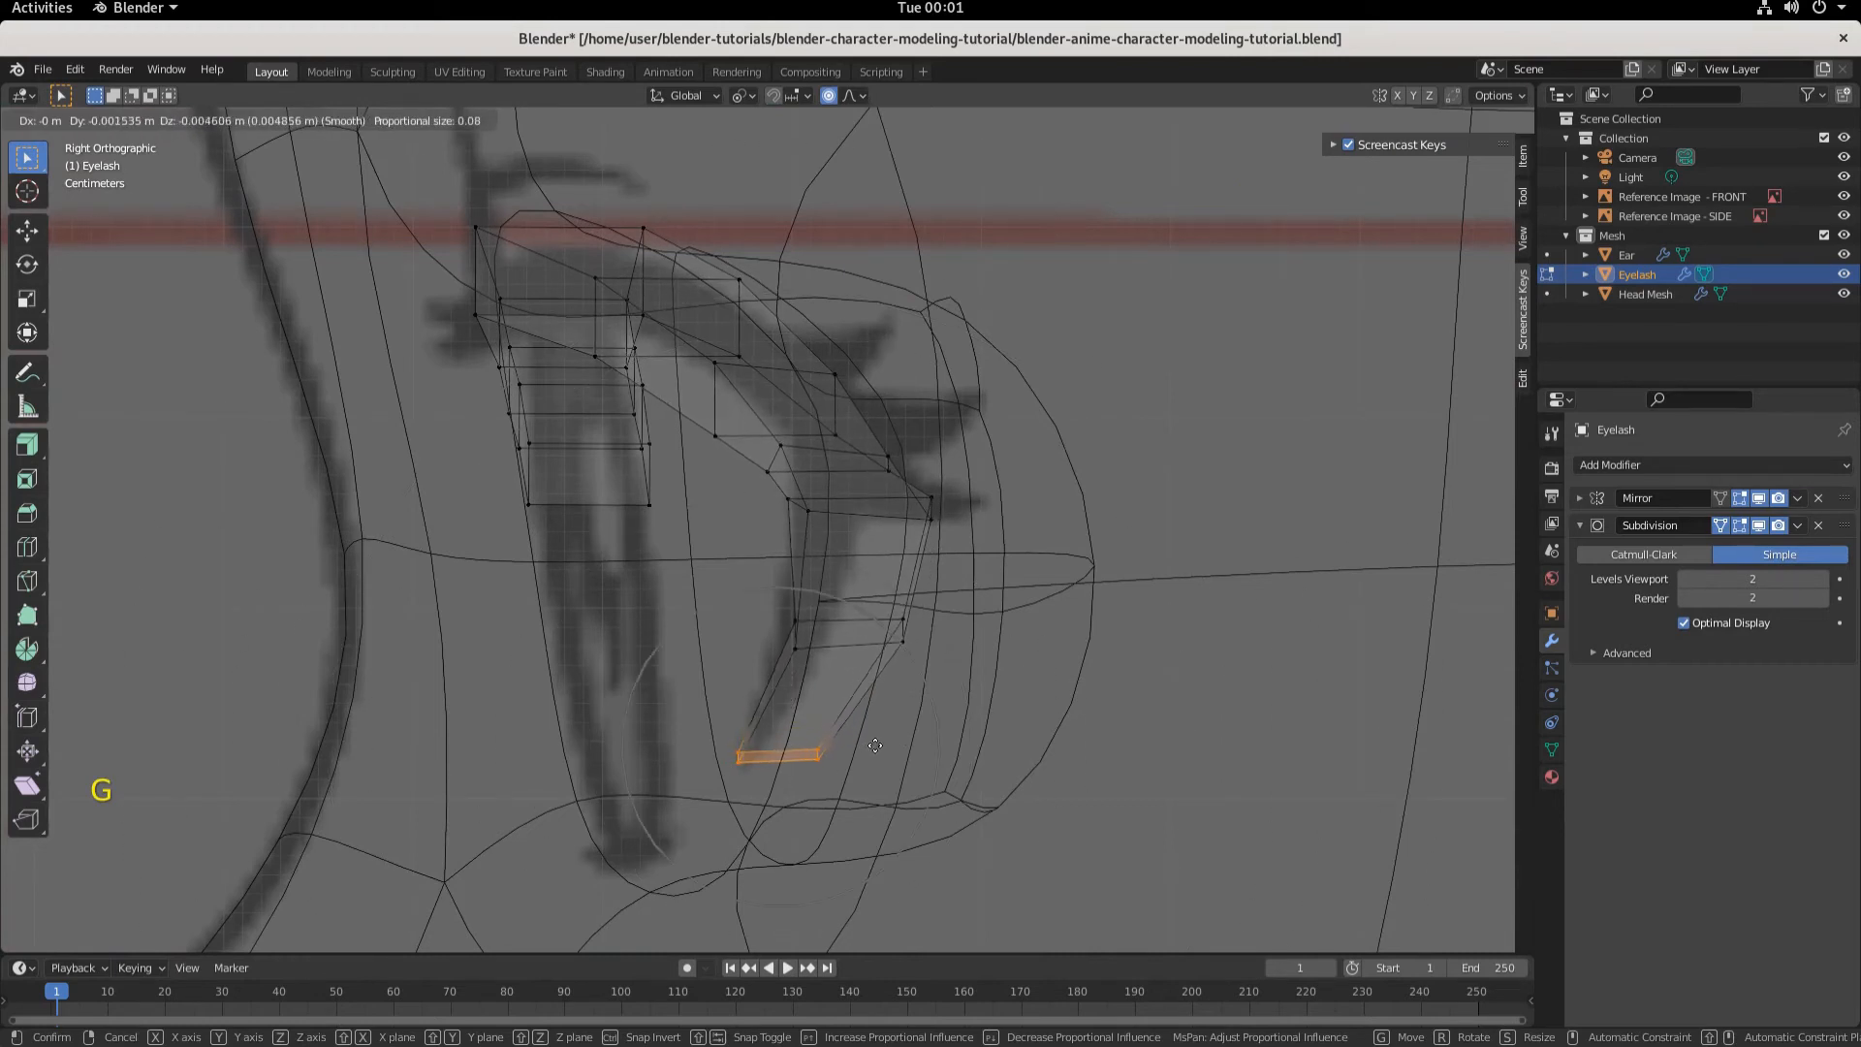
scroll(876, 745, "up", 3)
left_click(874, 745)
- Scale the tip edge to about 0.518 and move it about 0.009 m along negative Y
key("s")
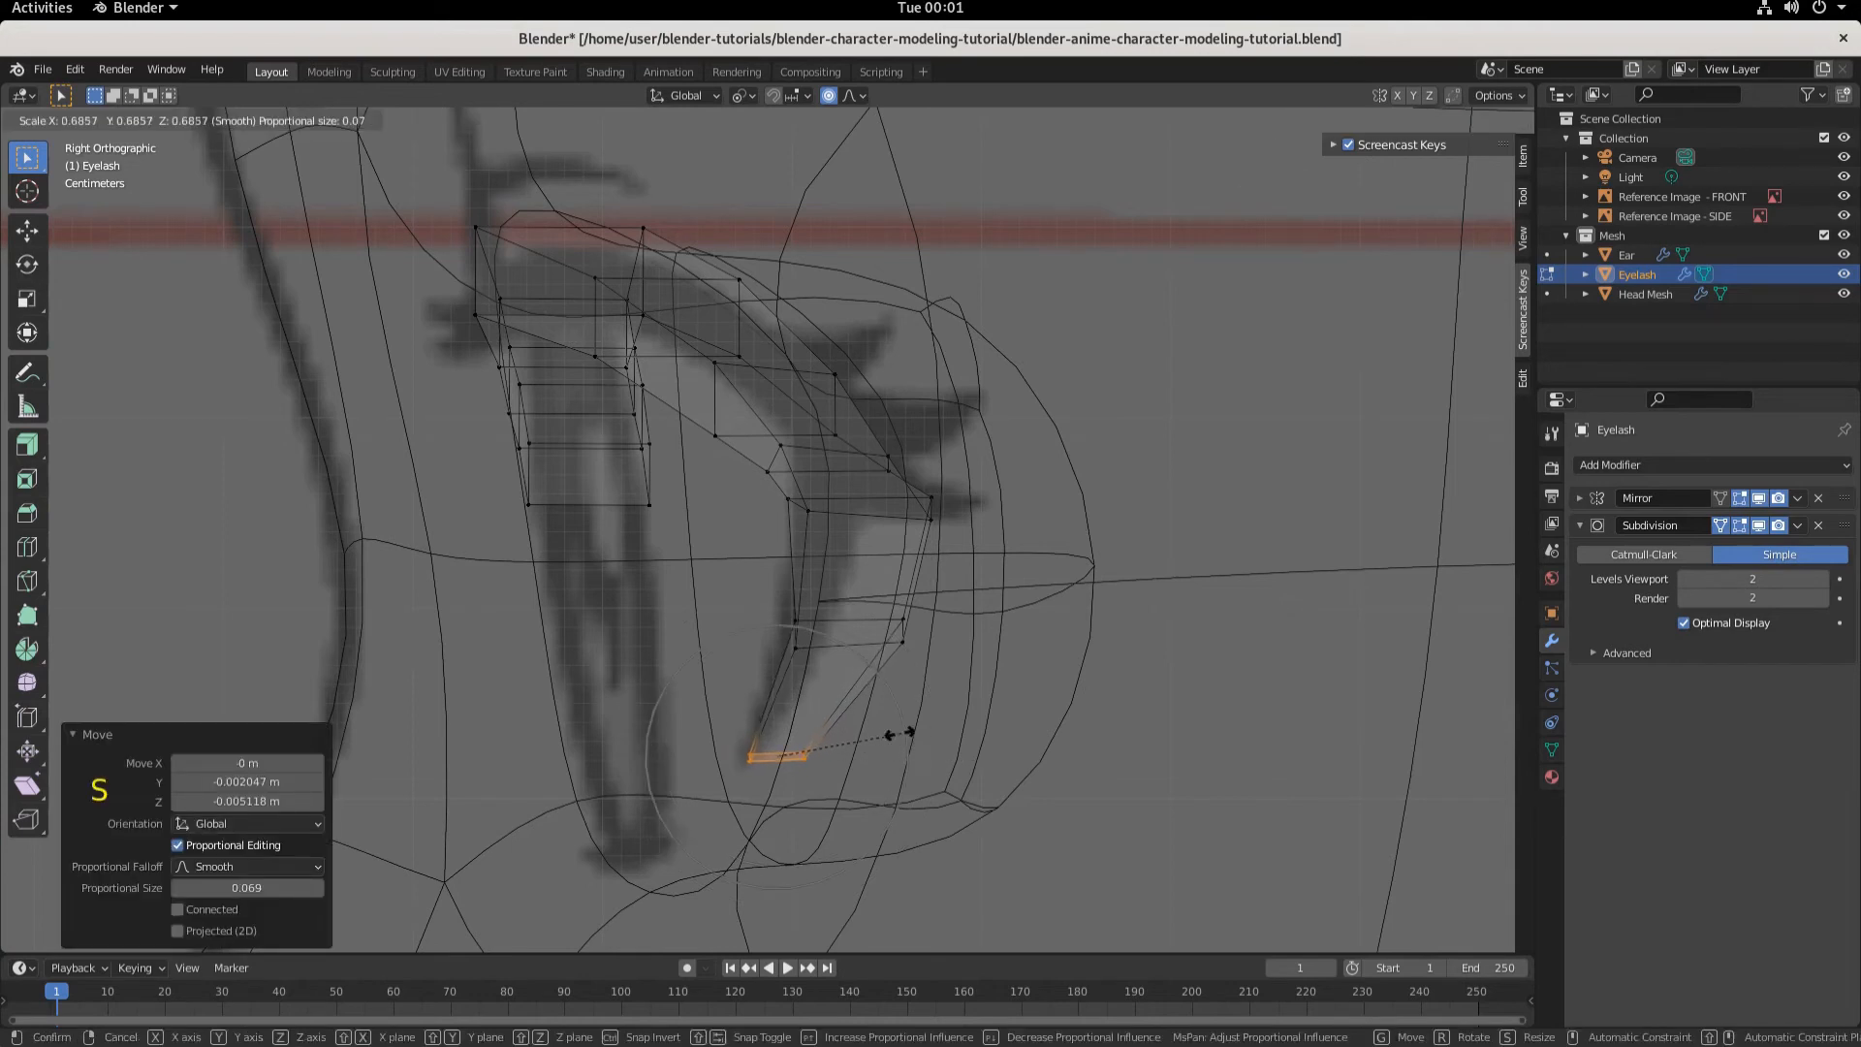
left_click(869, 736)
key("g")
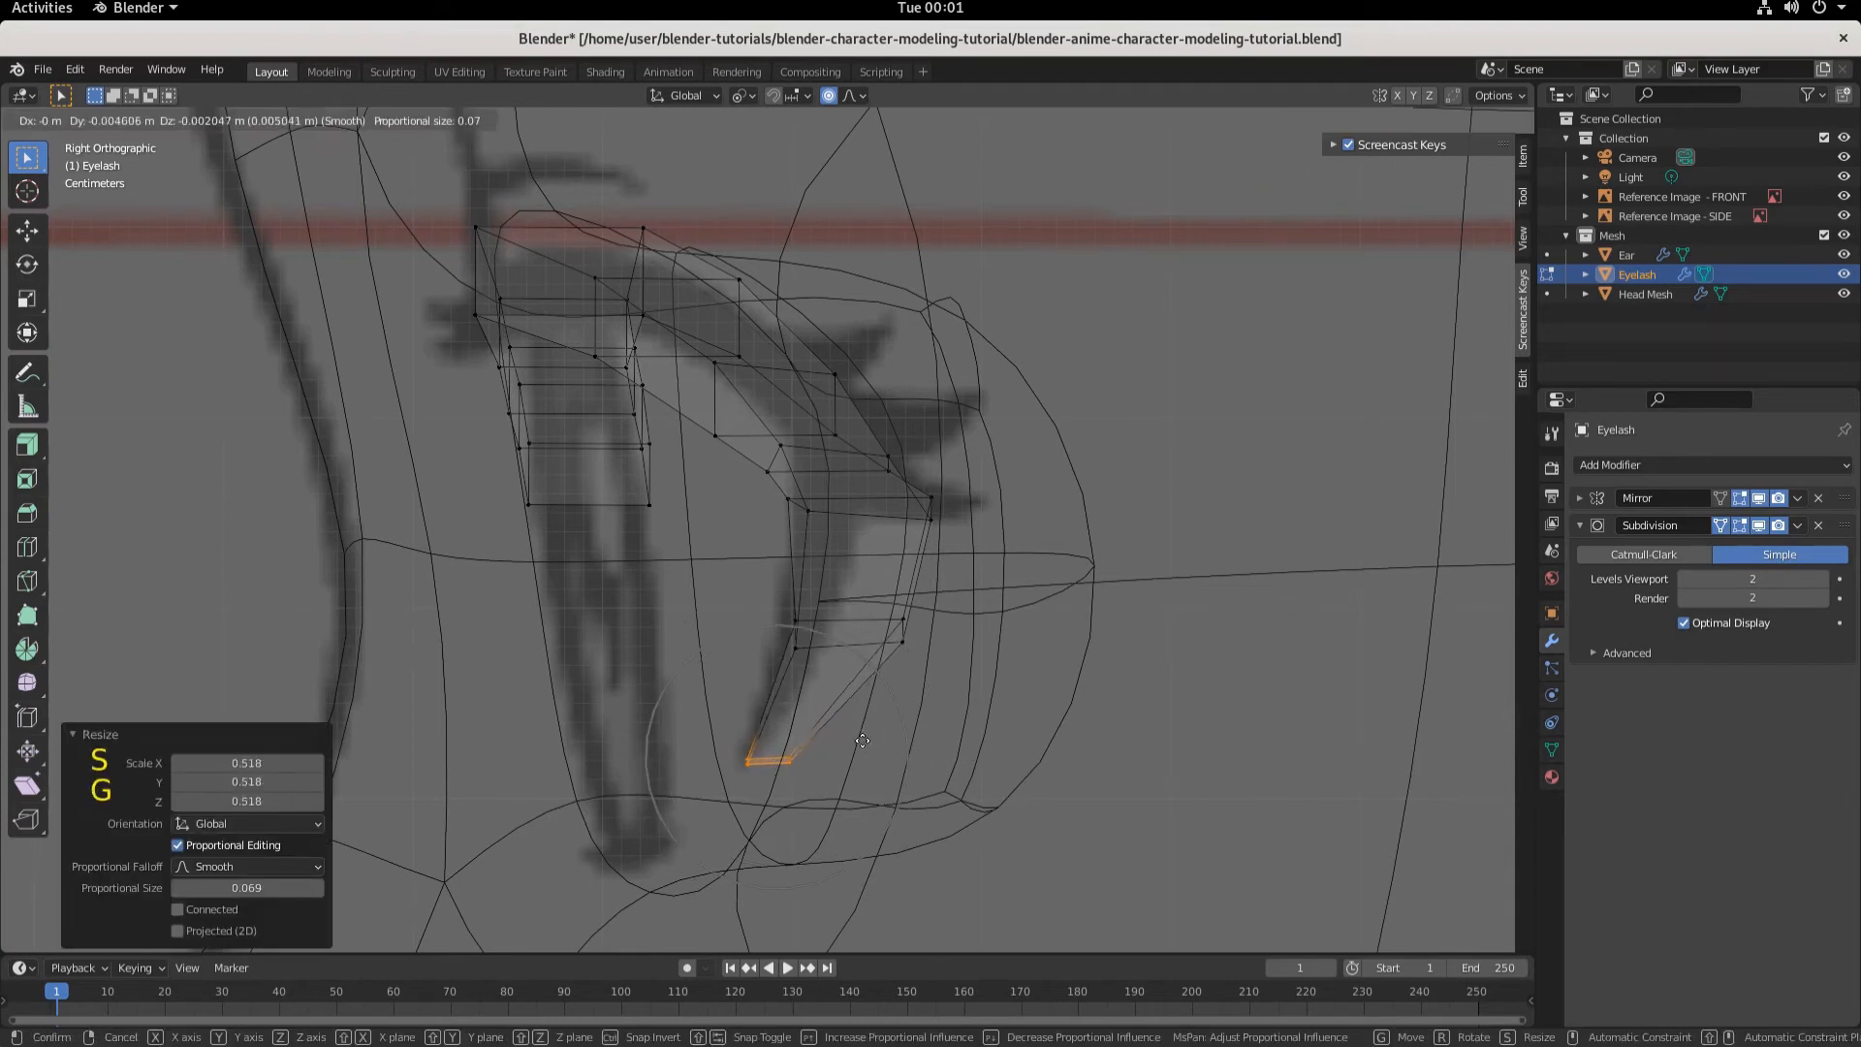
left_click(853, 734)
- Select the eyelash's lower-middle edge and move it about 0.0125 m along negative Y and 0.0015 m up
scroll(853, 733, "down", 2)
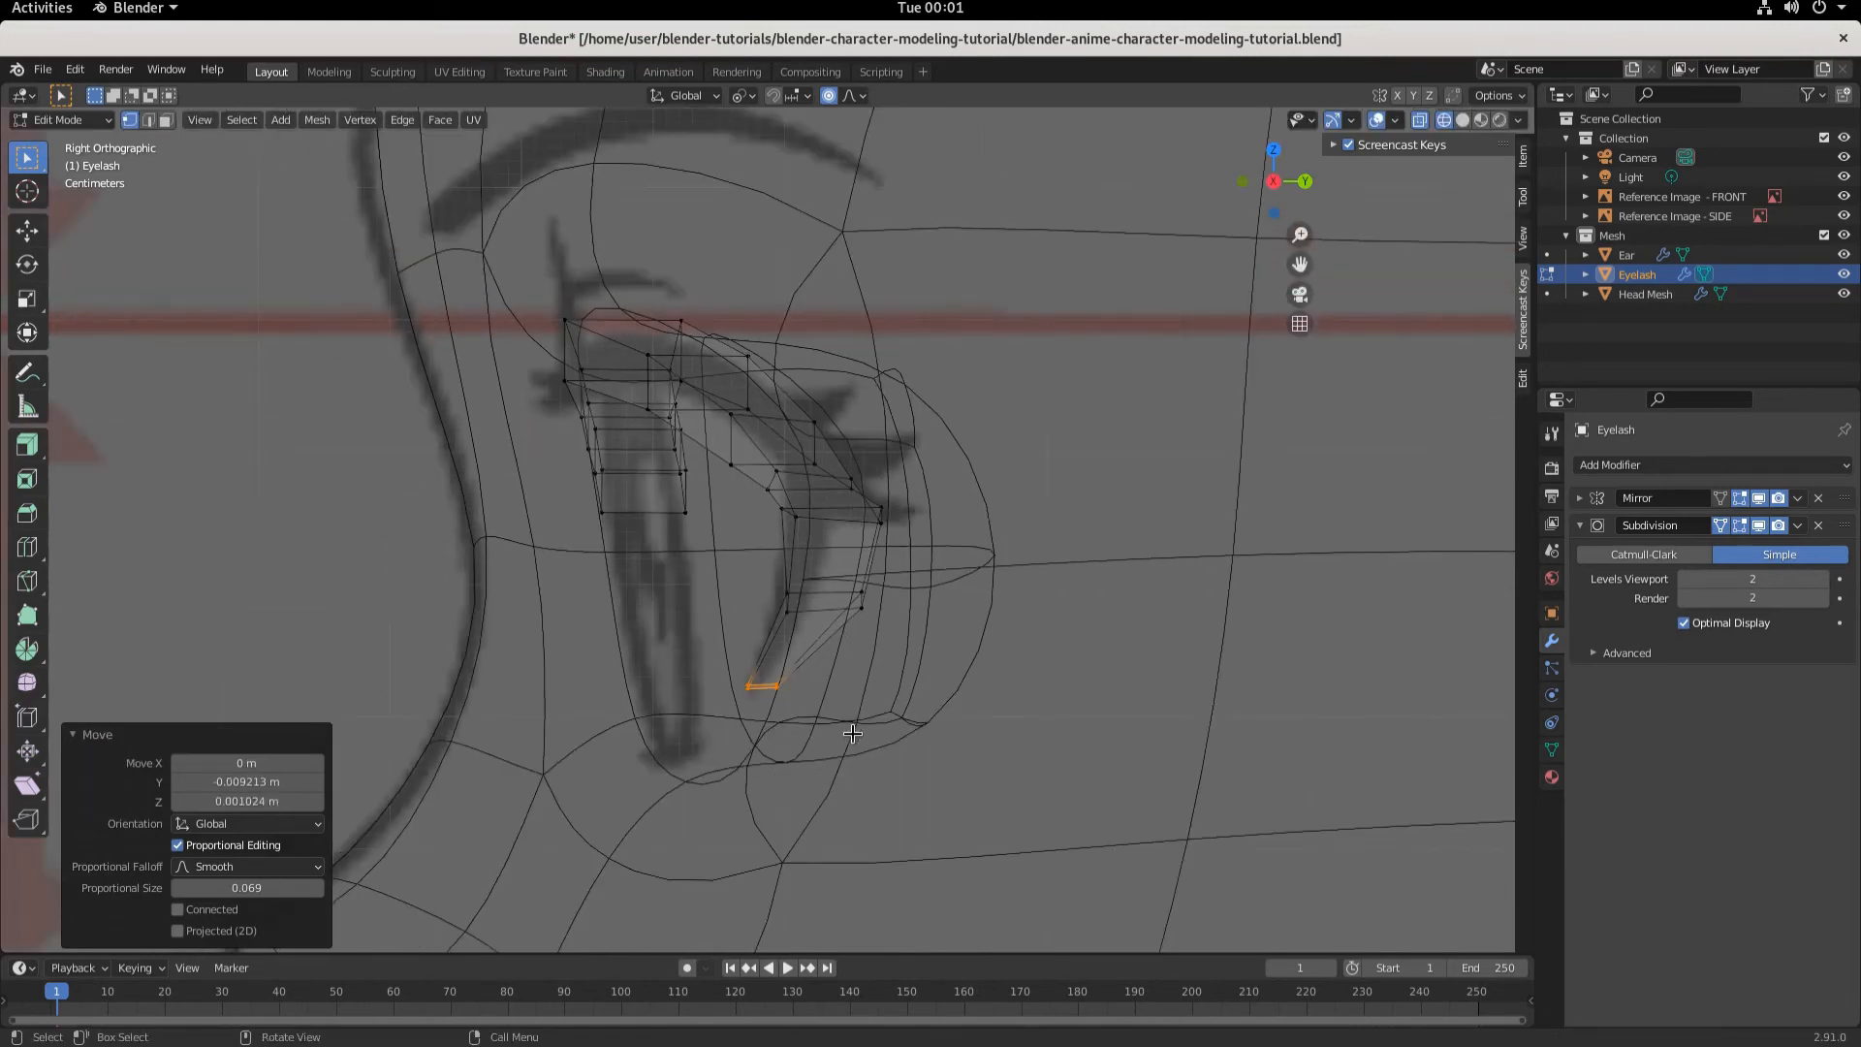
left_click(772, 582, "alt")
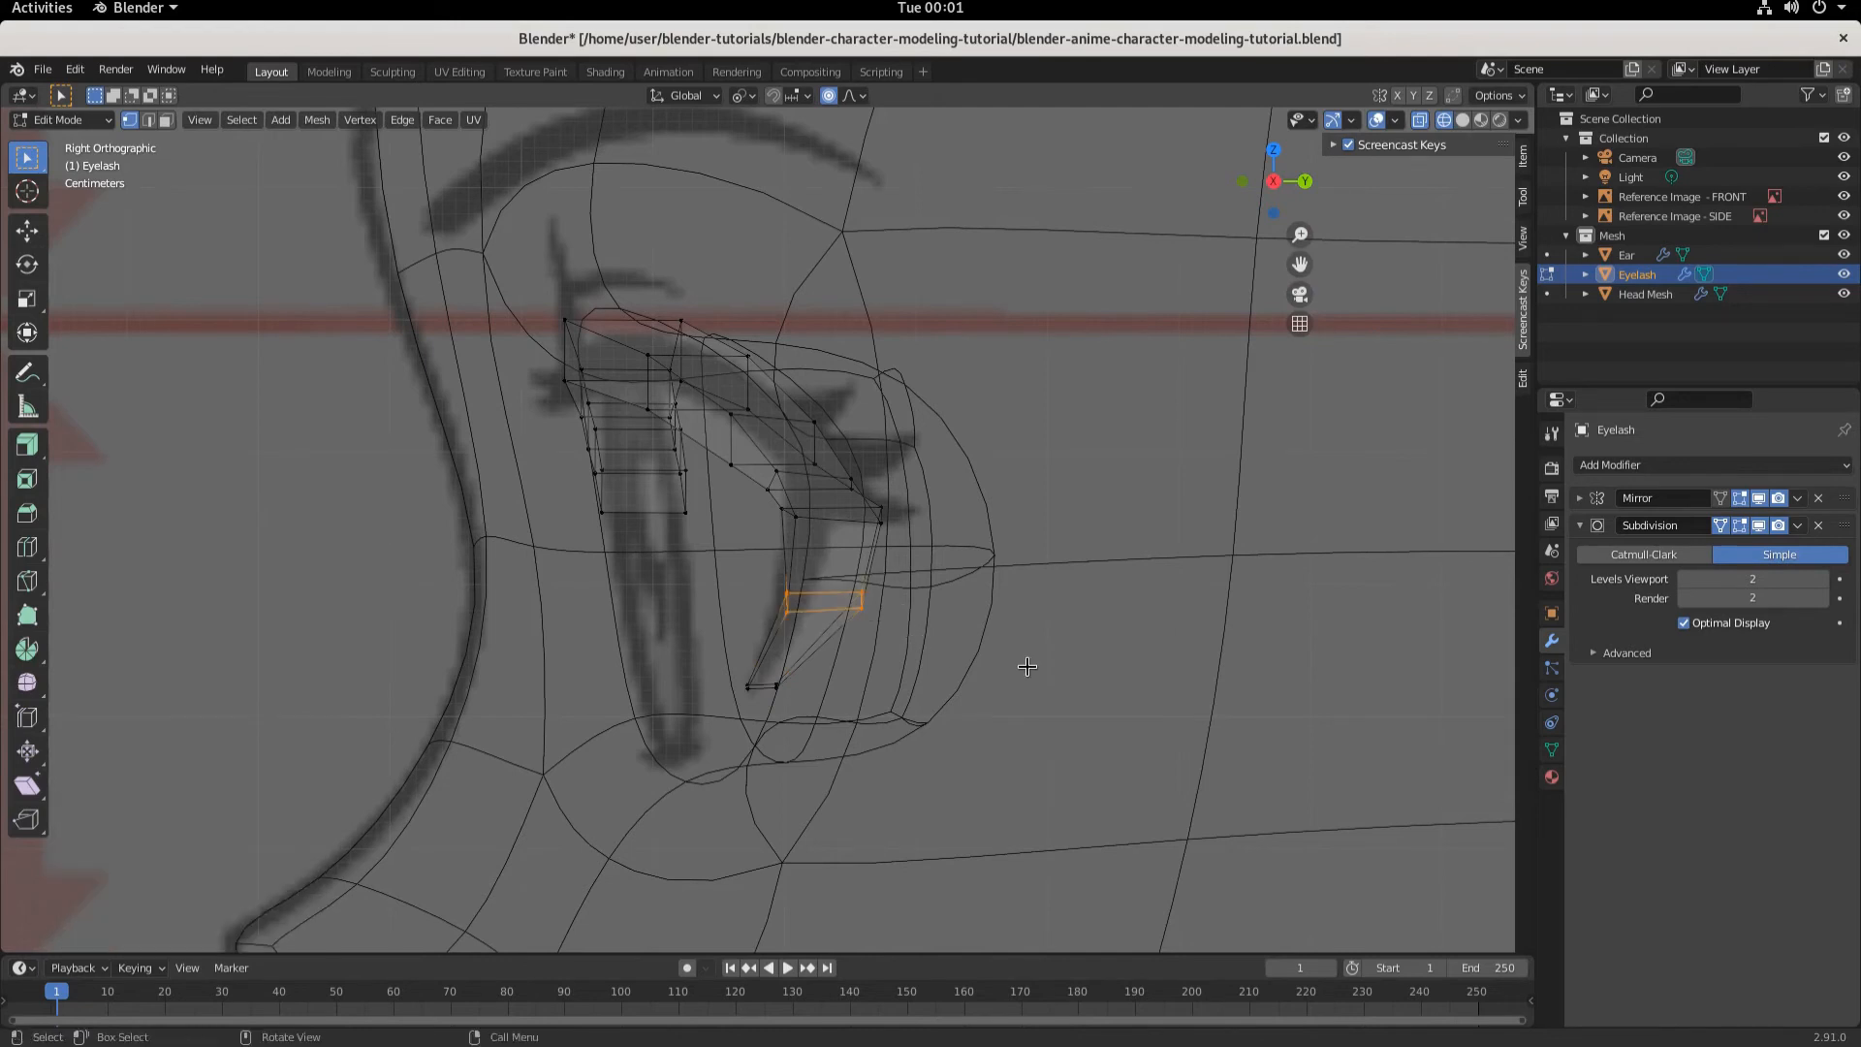
key("g")
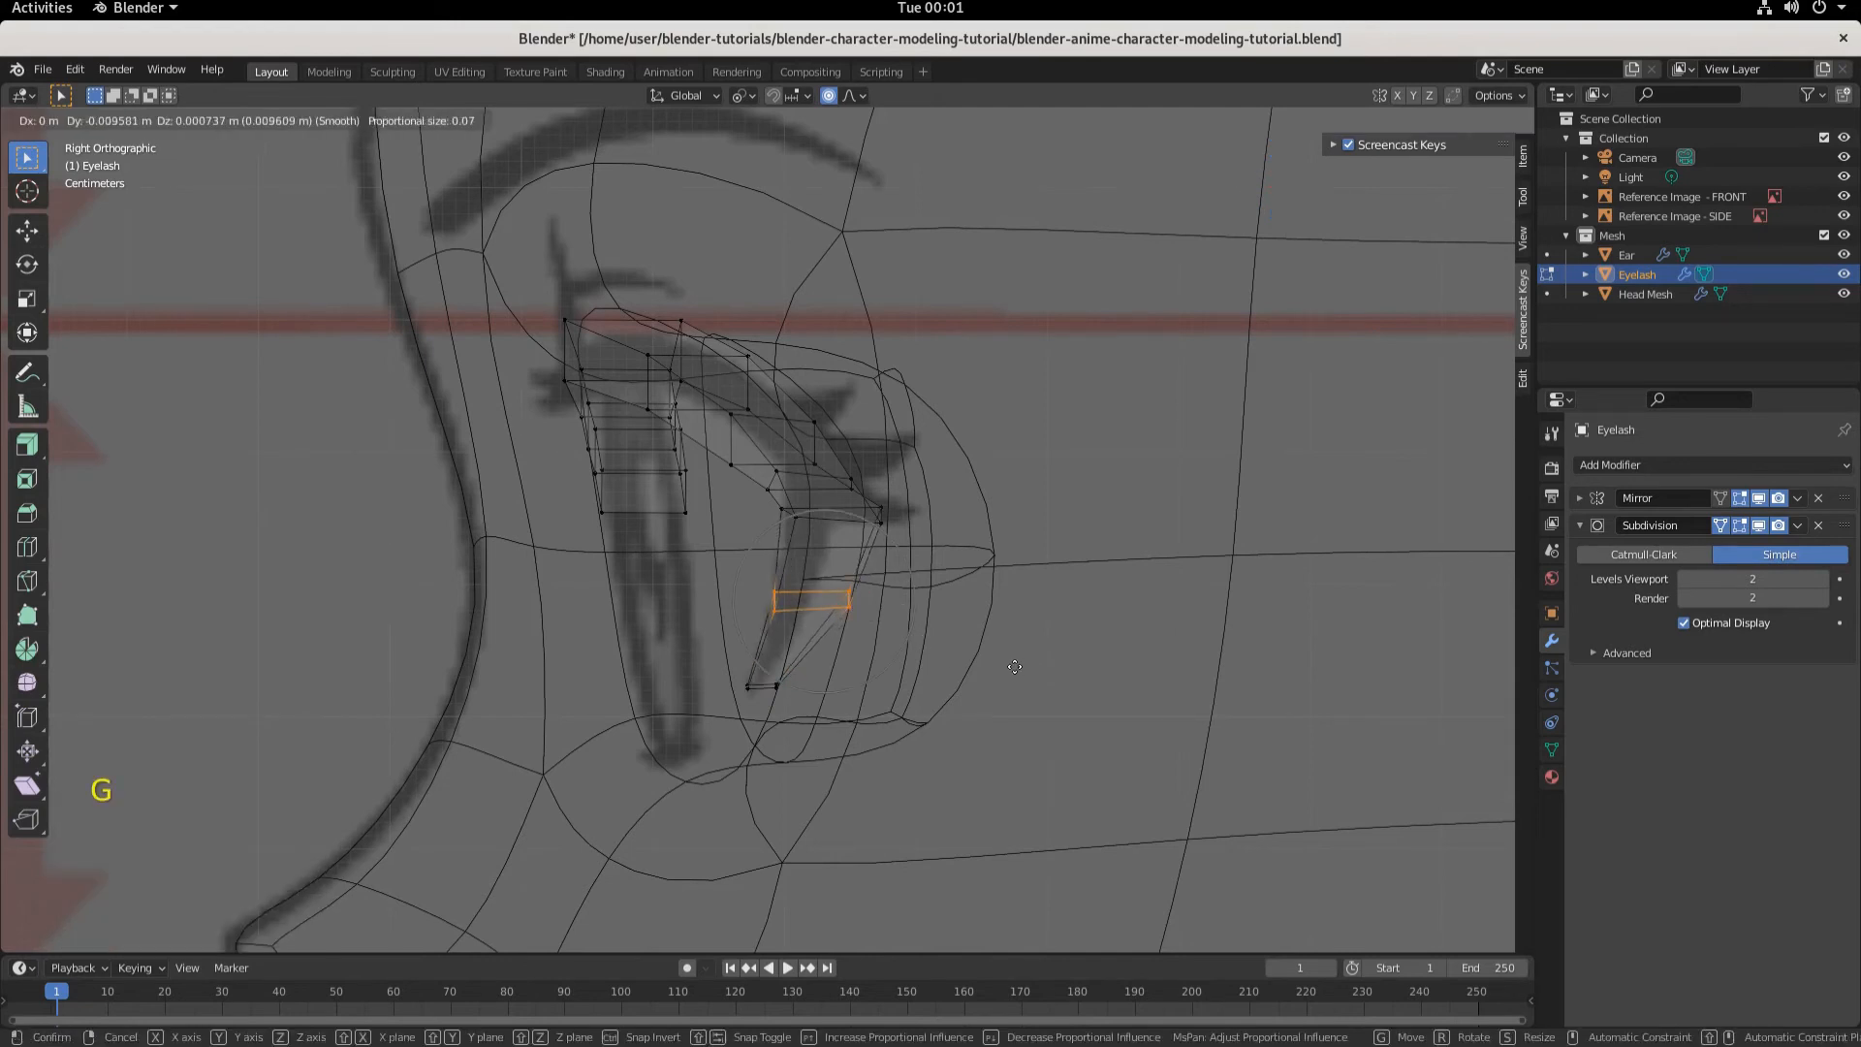
left_click(1010, 665)
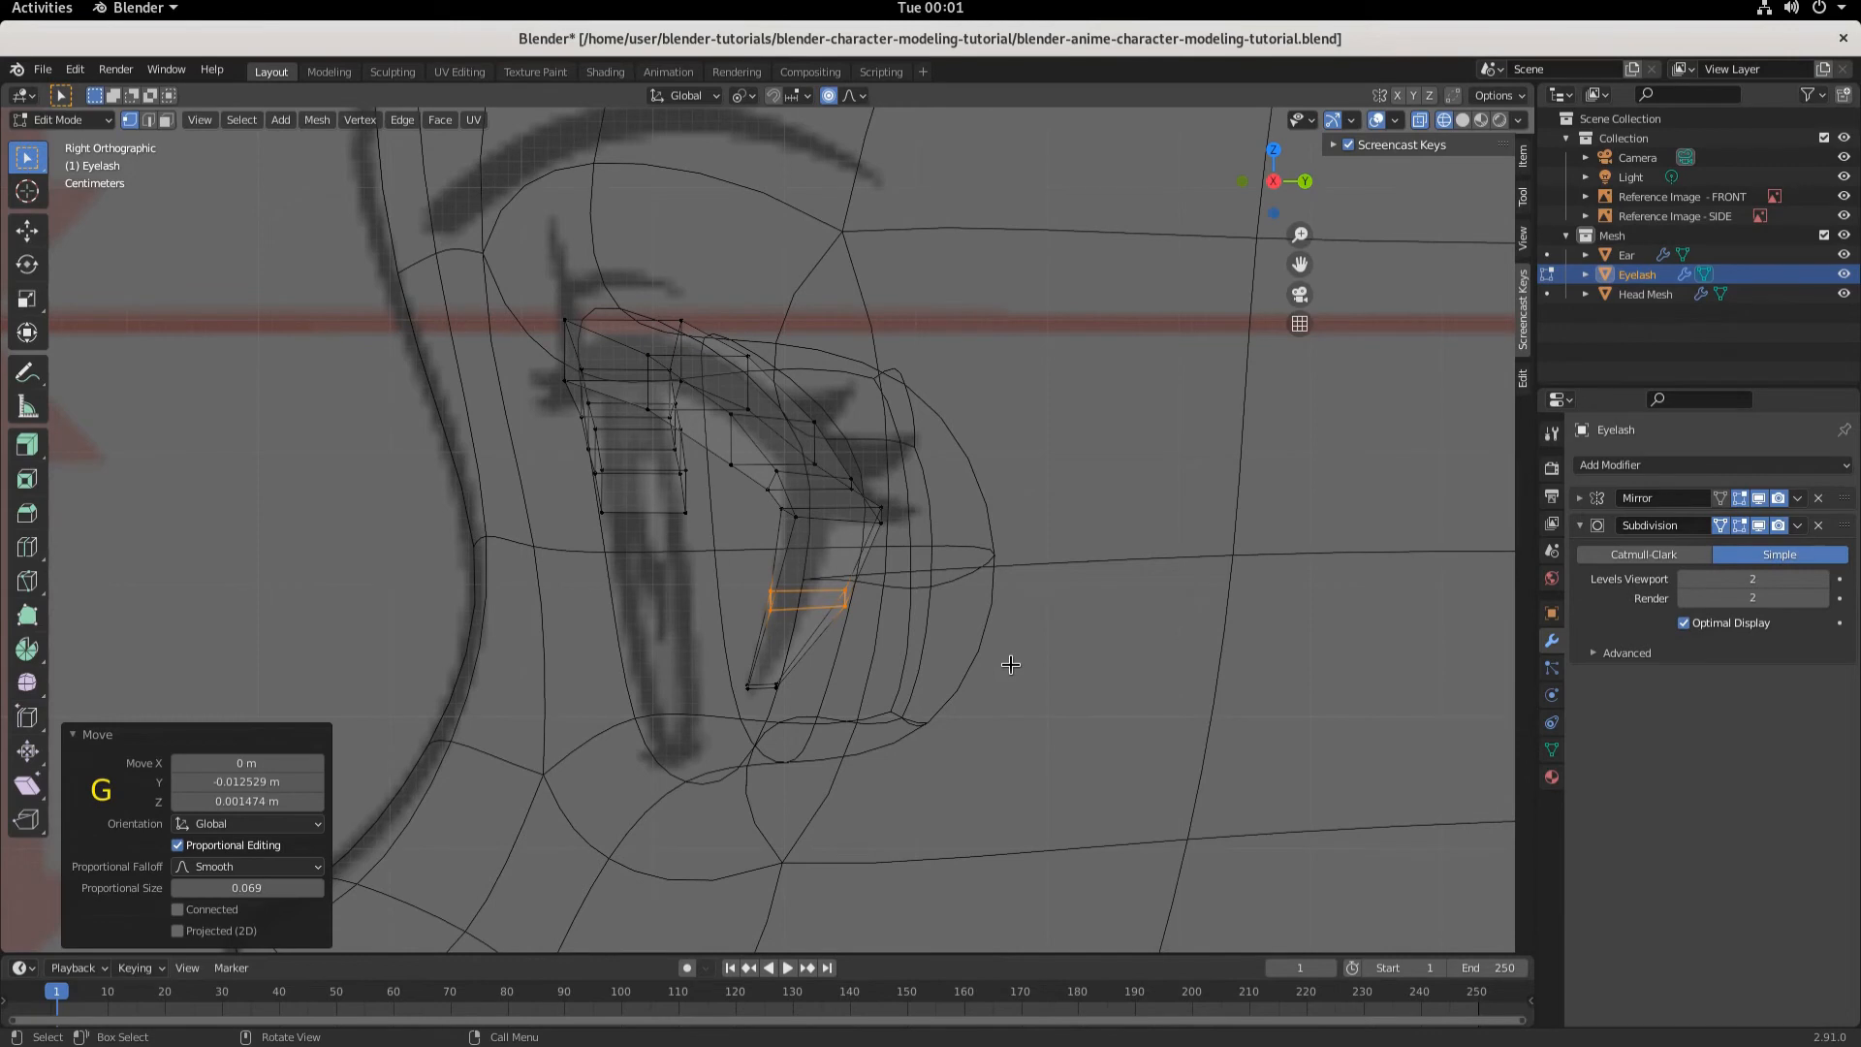
- Scale the lower-middle edge to 0.634 and move it about 0.0059 m along negative Y
key("s")
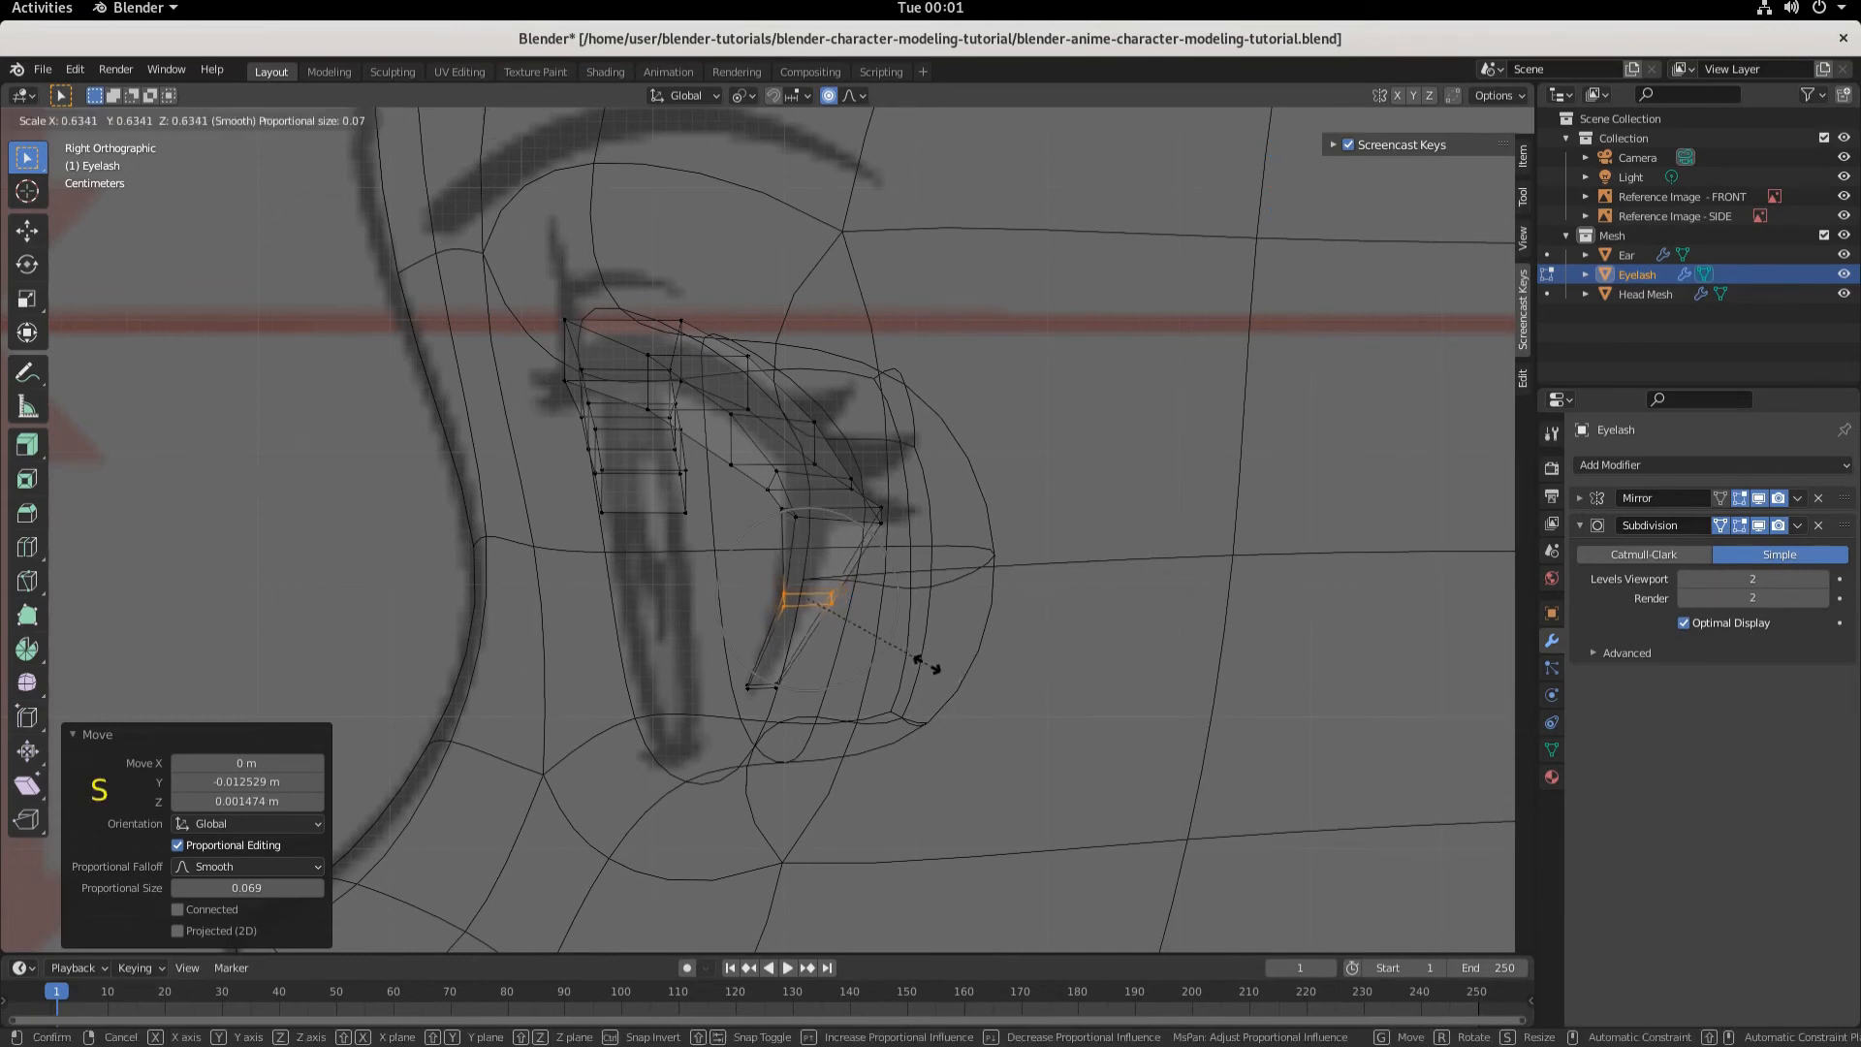
left_click(925, 664)
key("g")
key("y")
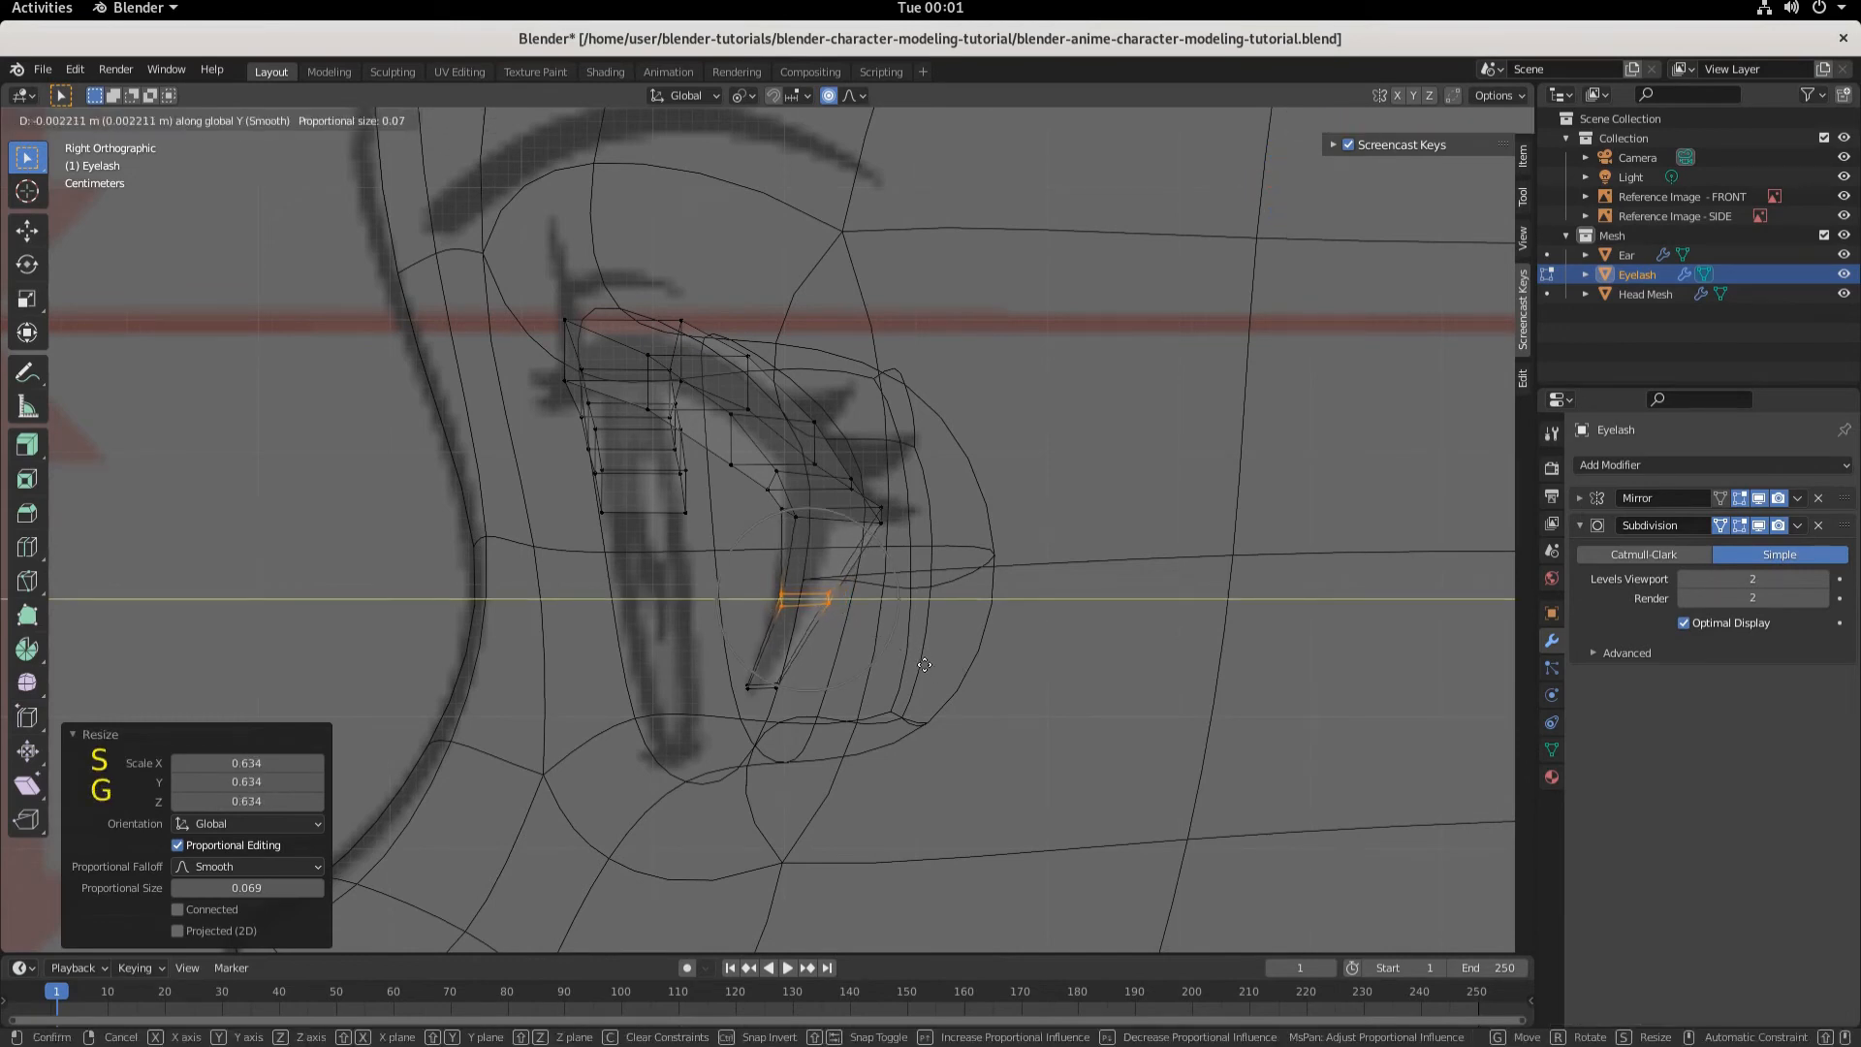
left_click(918, 660)
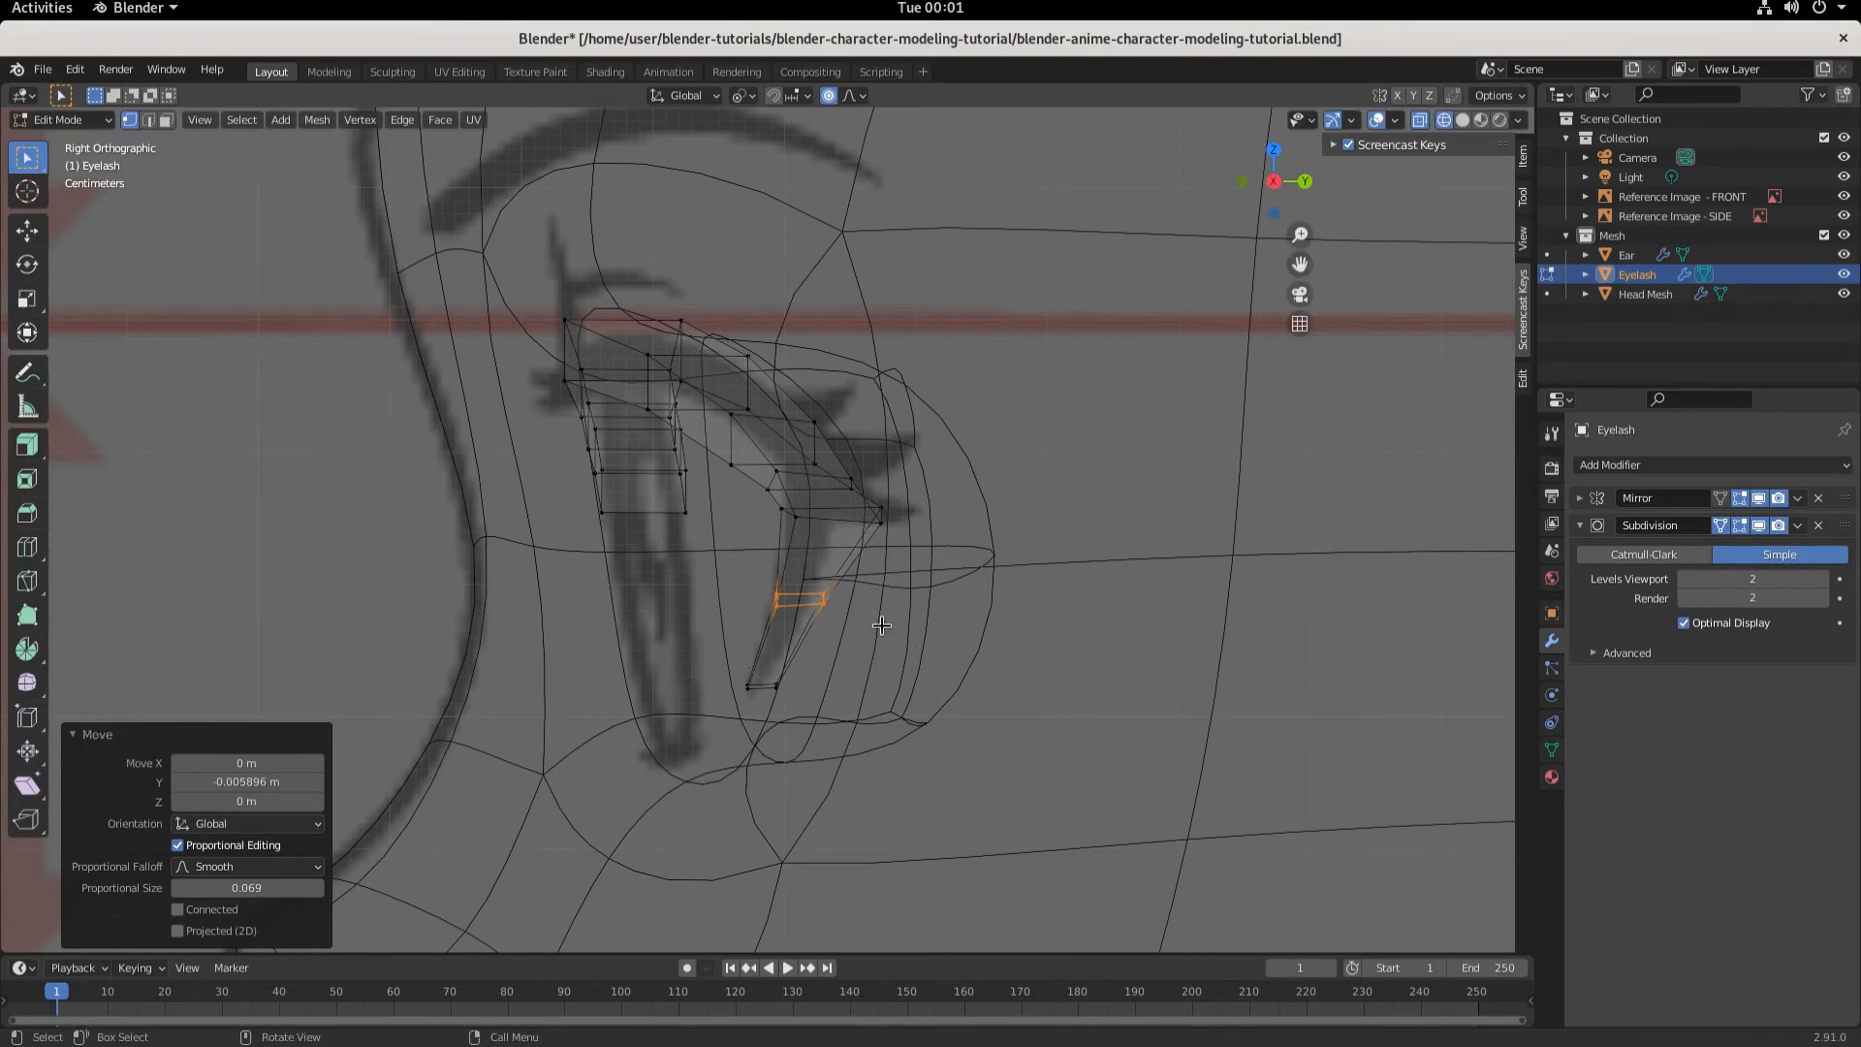
- Select the eyelash's lower tip vertex and move it about 0.0177 m along Y with proportional size about 0.16
mouse_move(881, 625)
middle_mouse_down()
mouse_move(810, 631)
mouse_move(1250, 615)
mouse_move(873, 634)
middle_mouse_up()
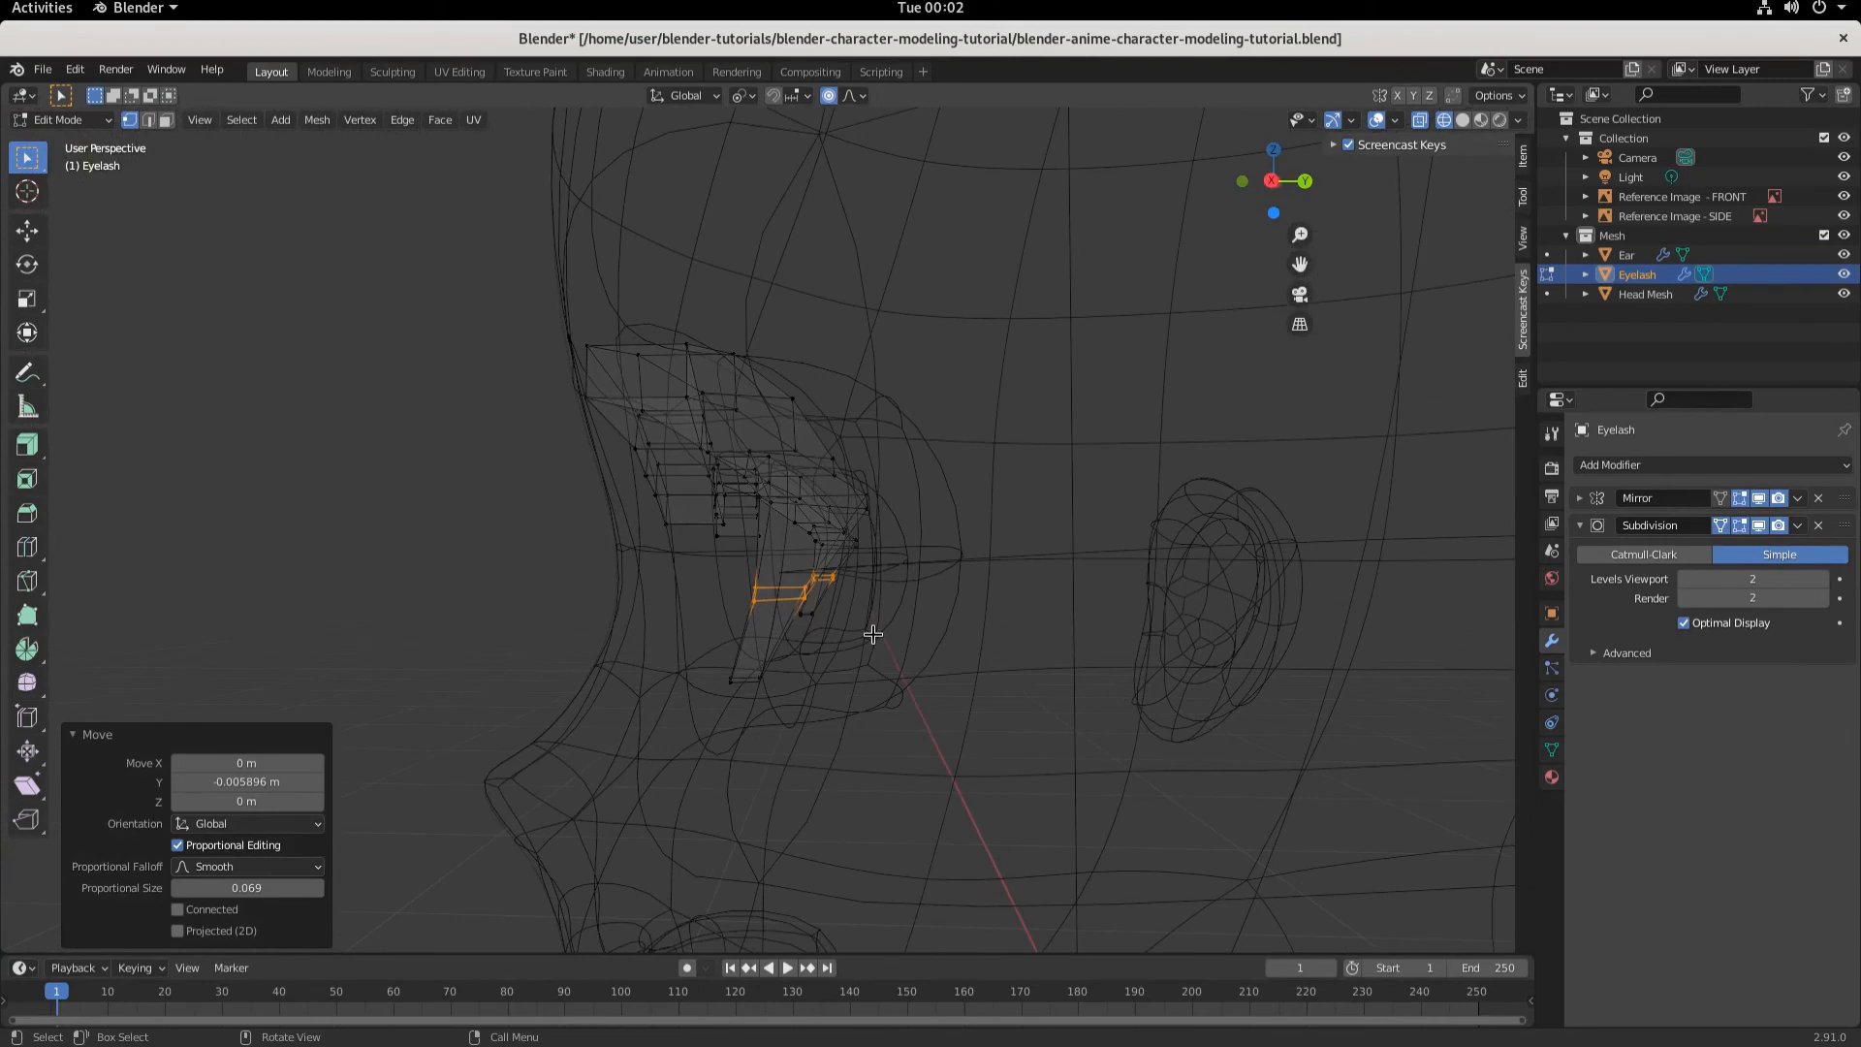
key("KP_3")
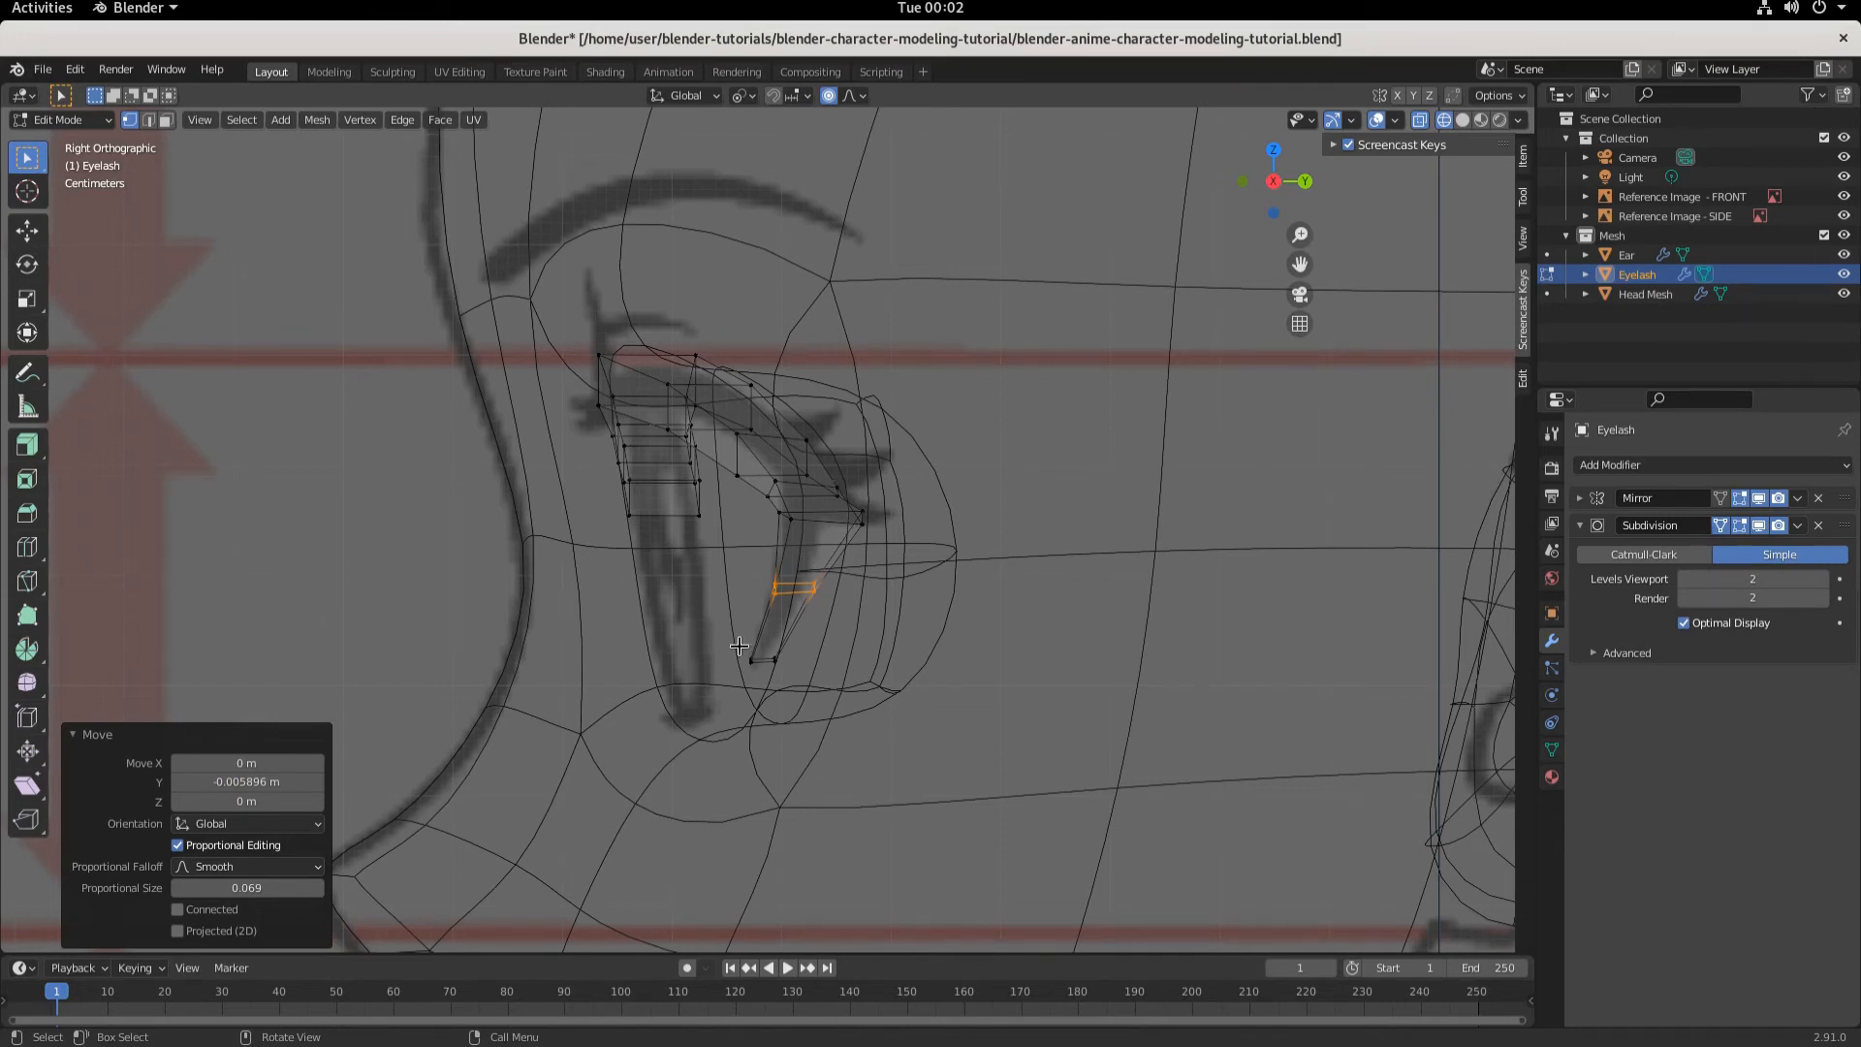
left_click(1461, 119)
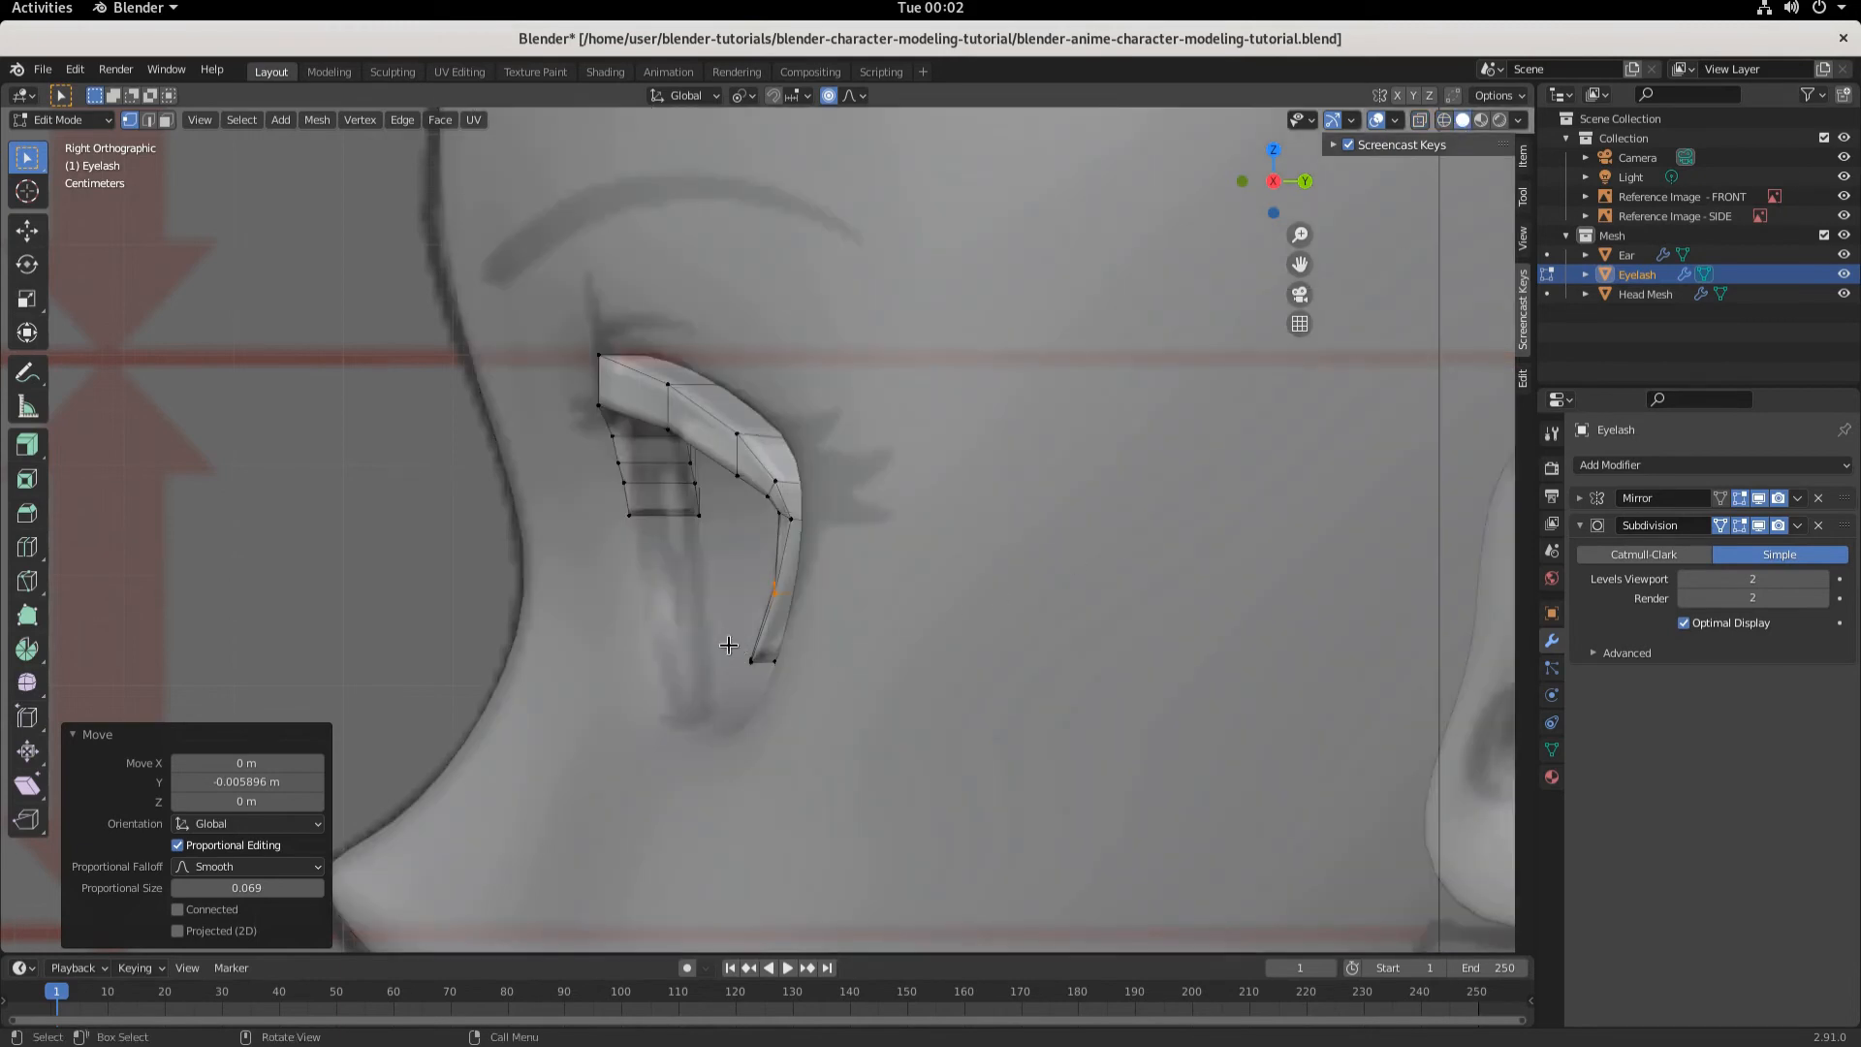
left_click(753, 658)
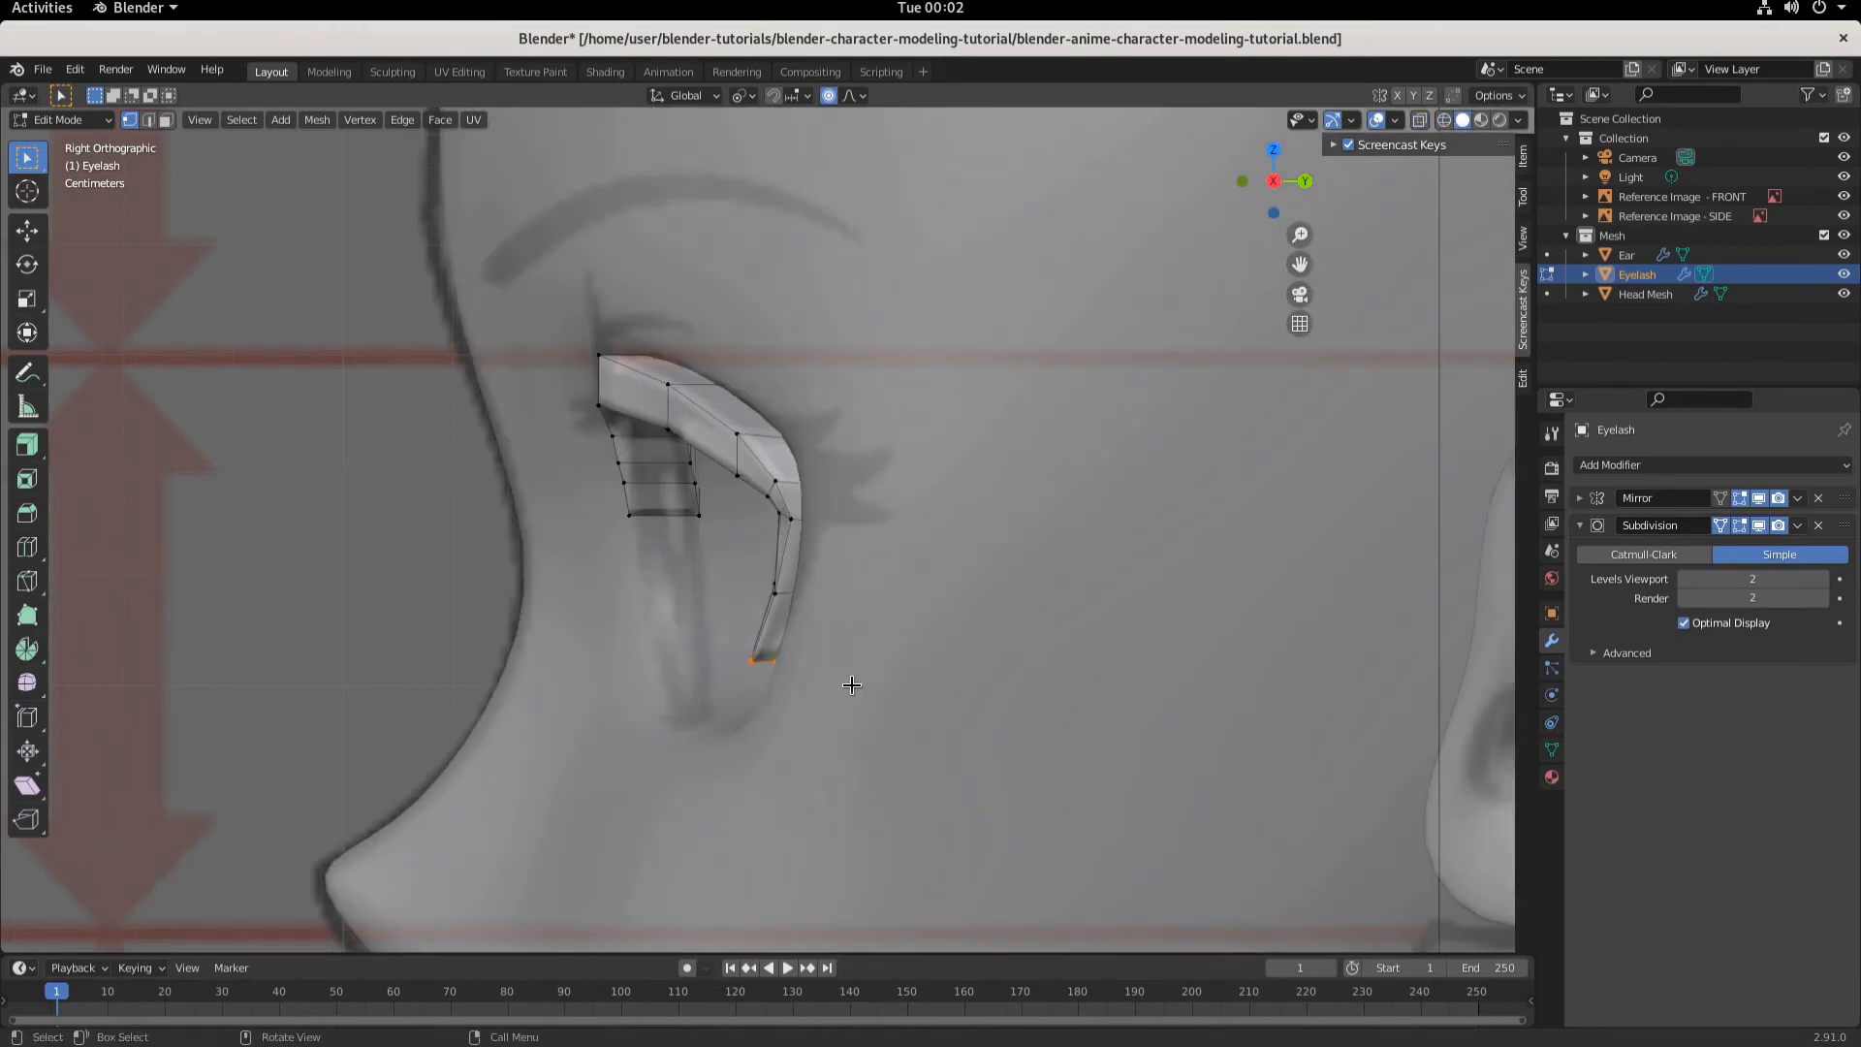
key("g")
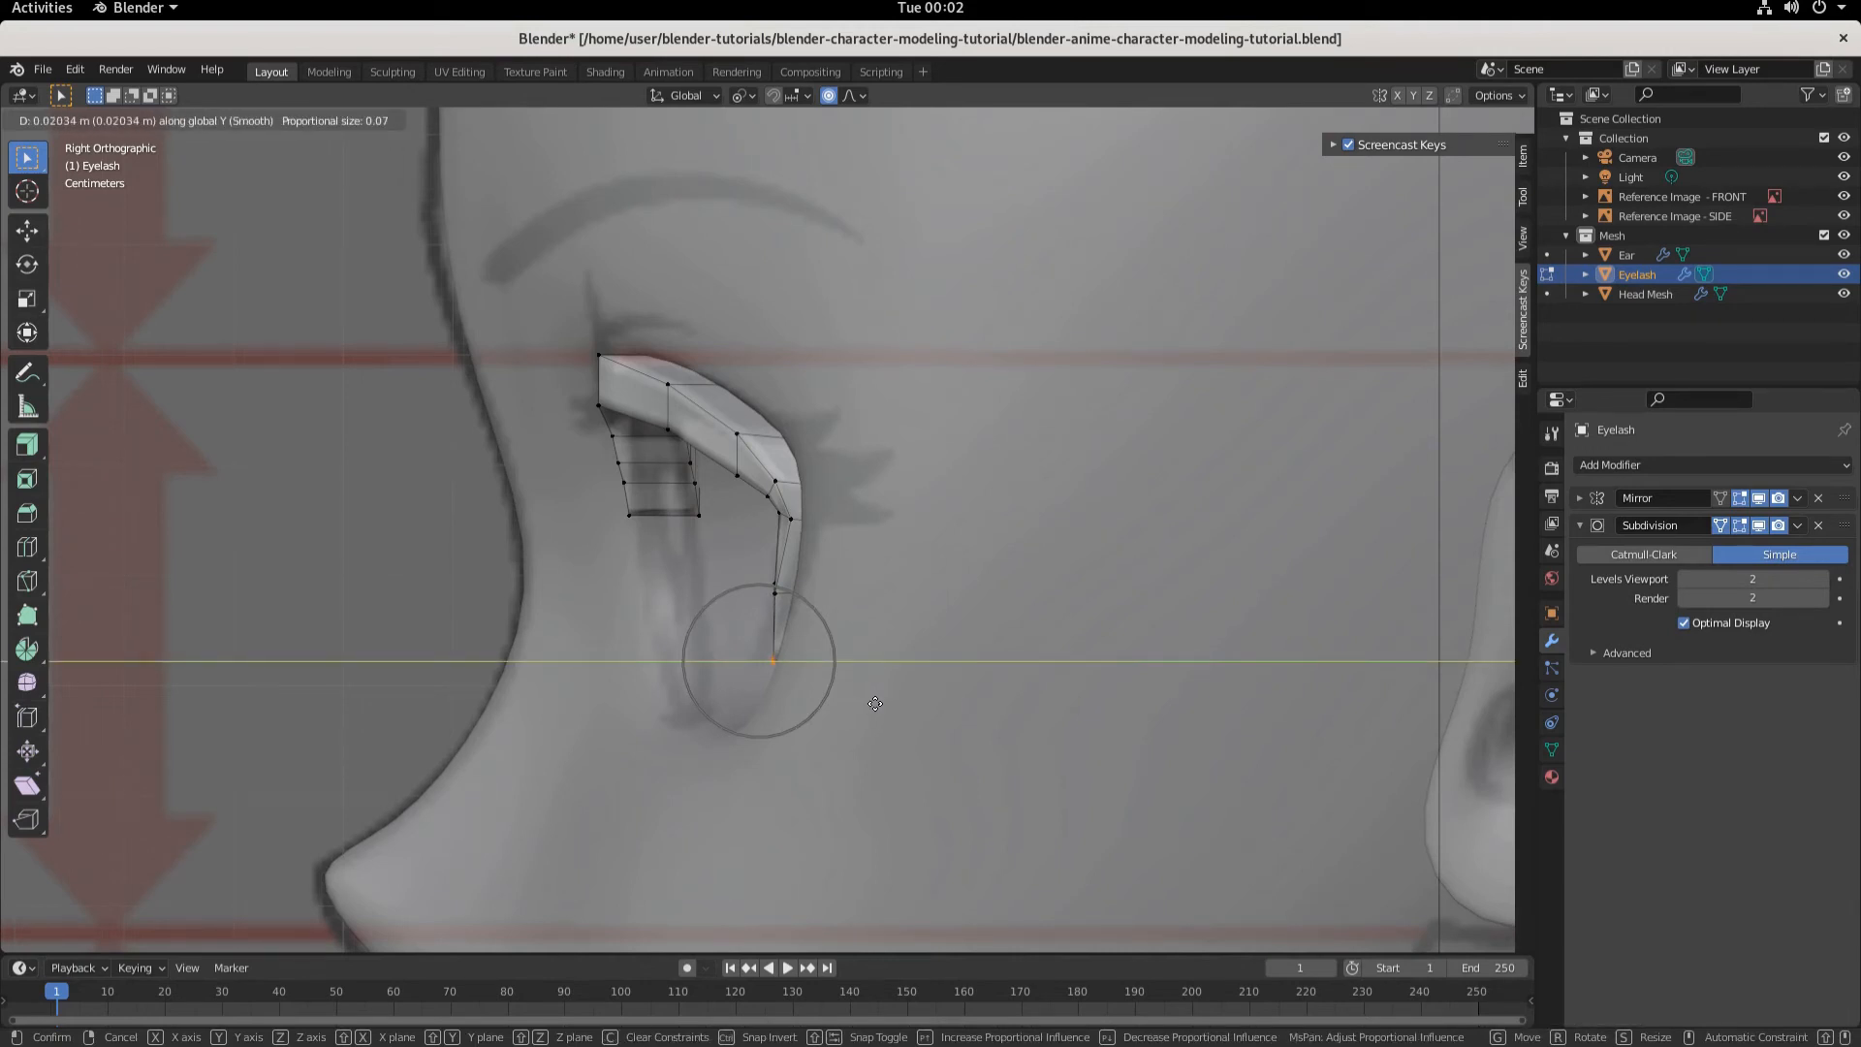
scroll(863, 702, "down", 3)
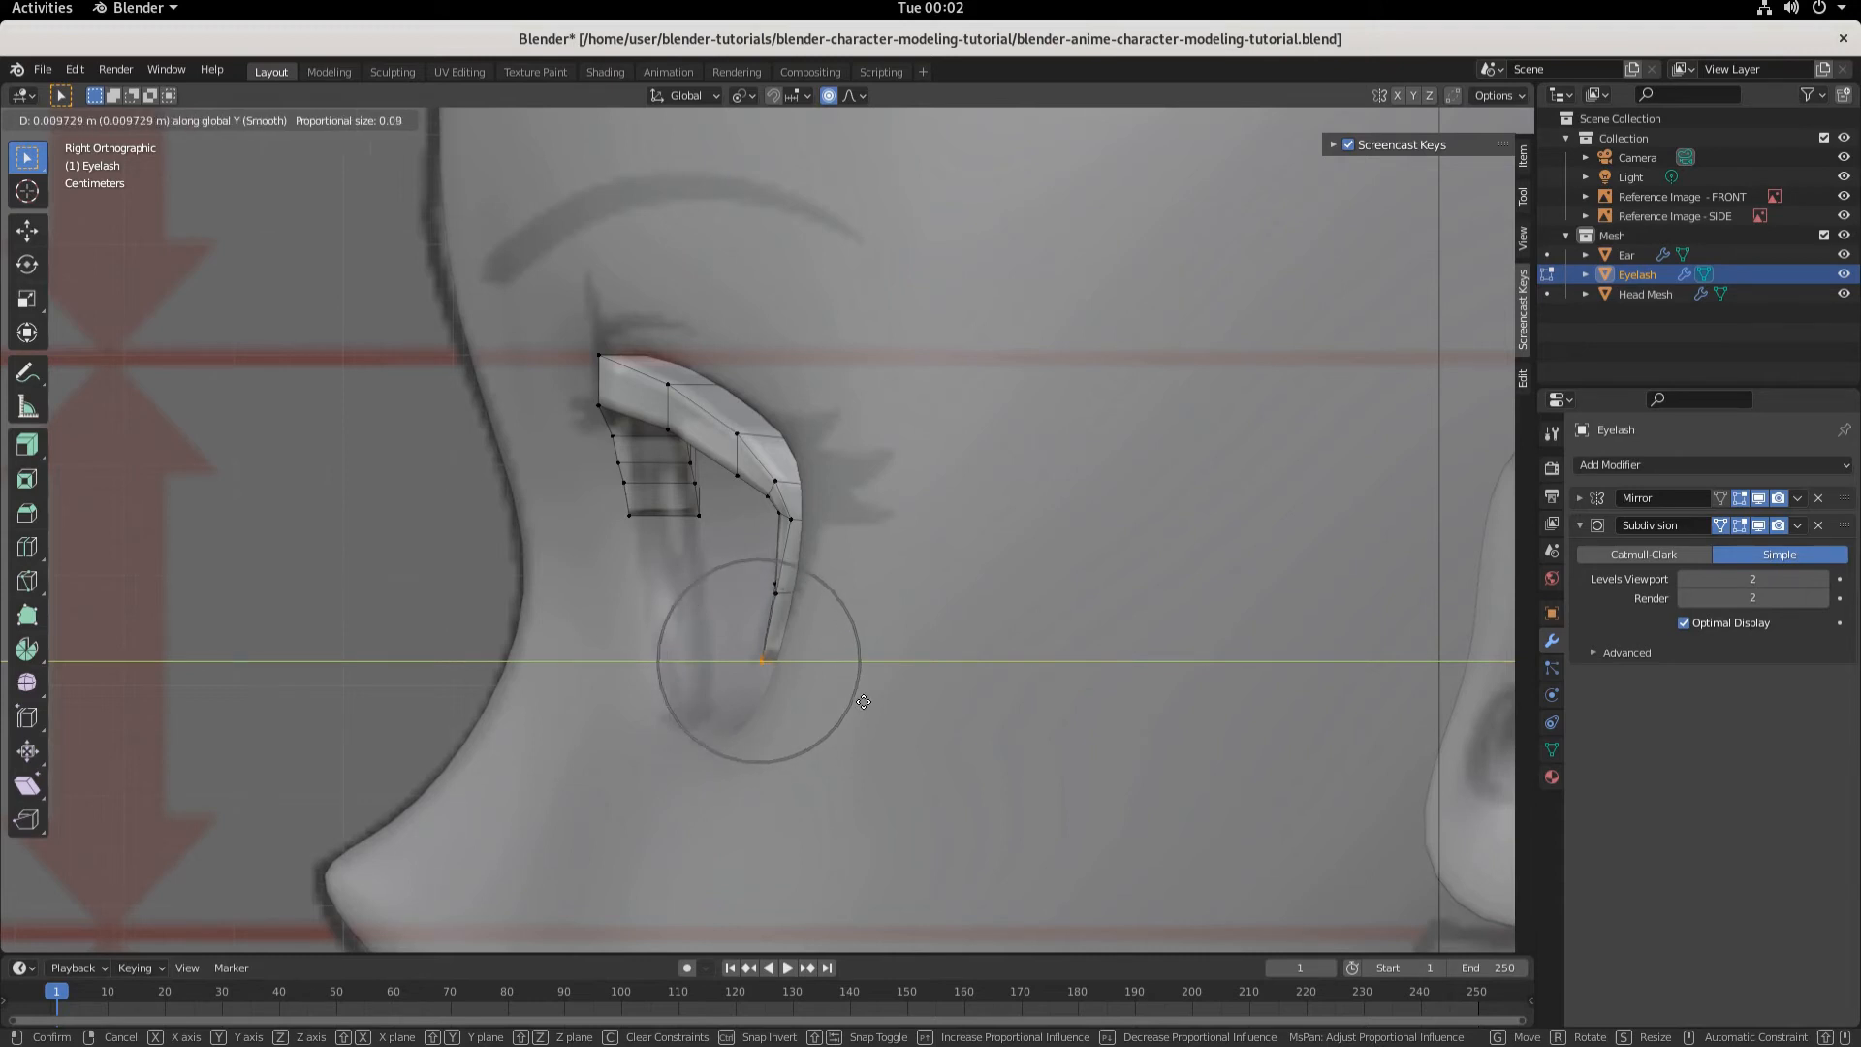
scroll(864, 701, "down", 6)
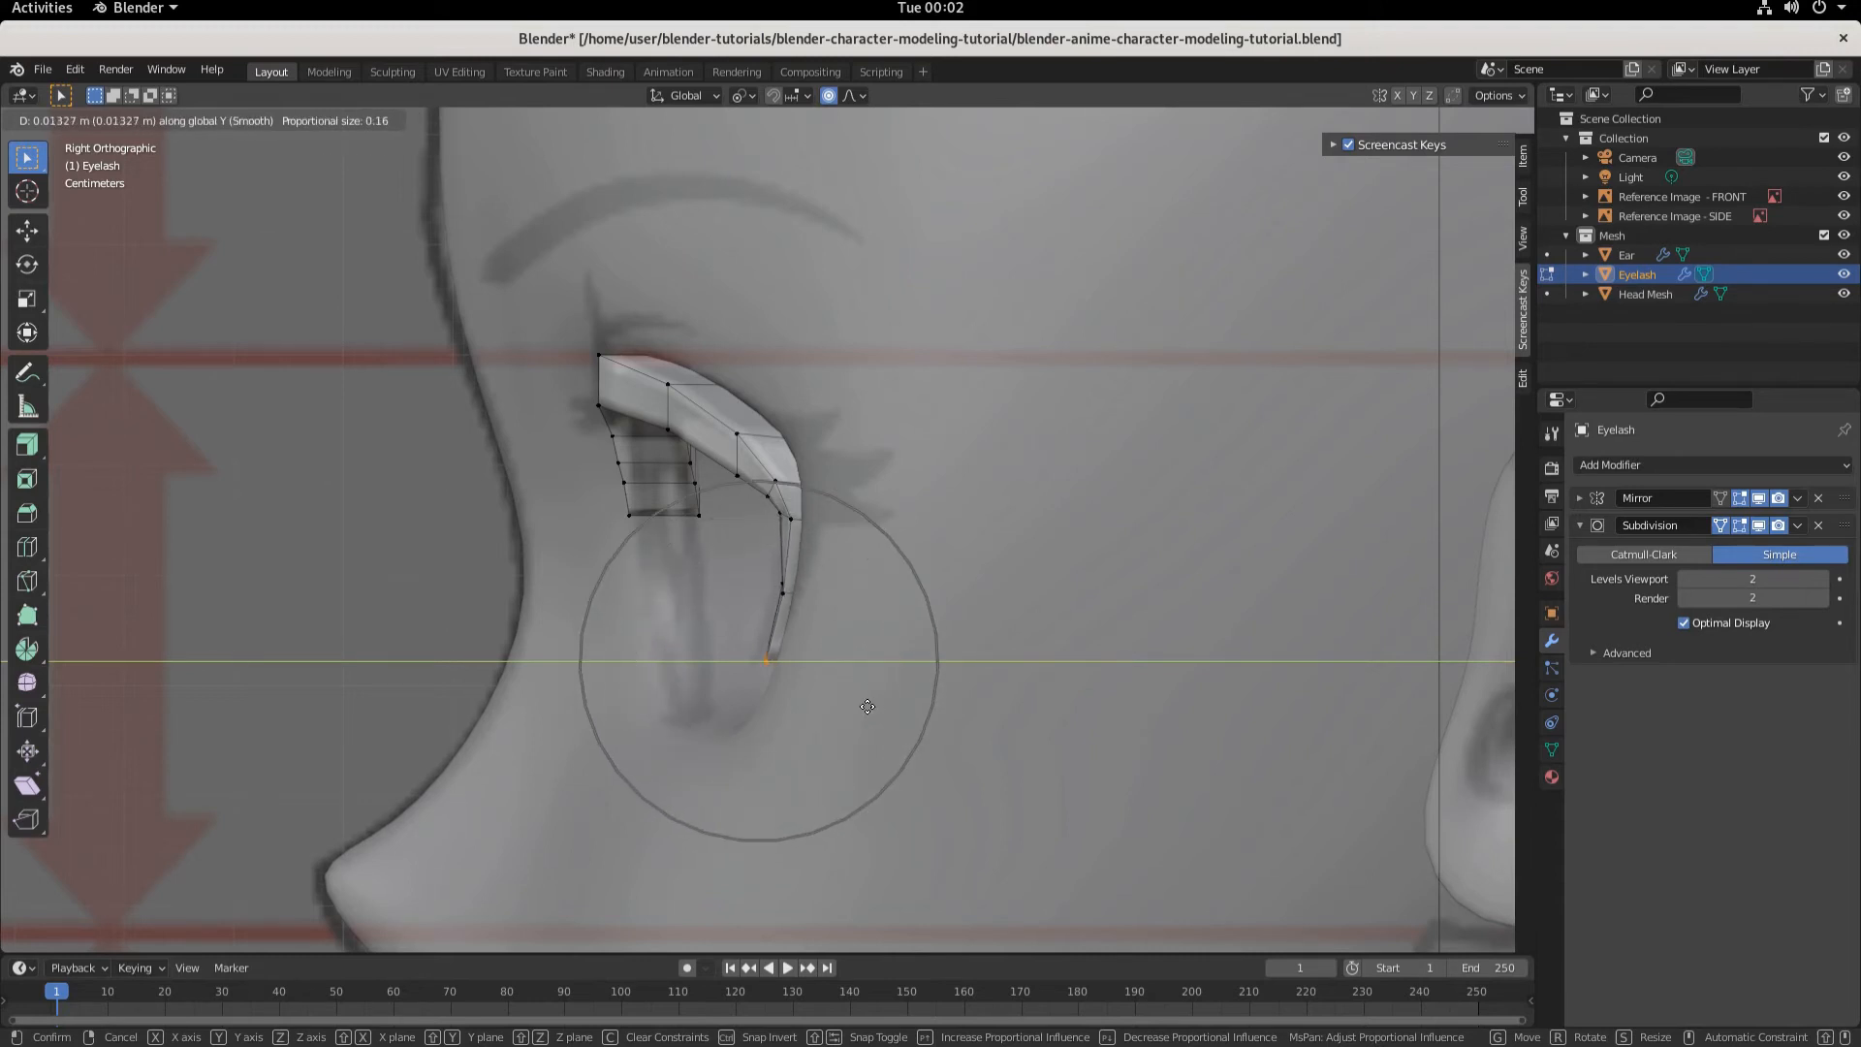
scroll(870, 713, "down", 1)
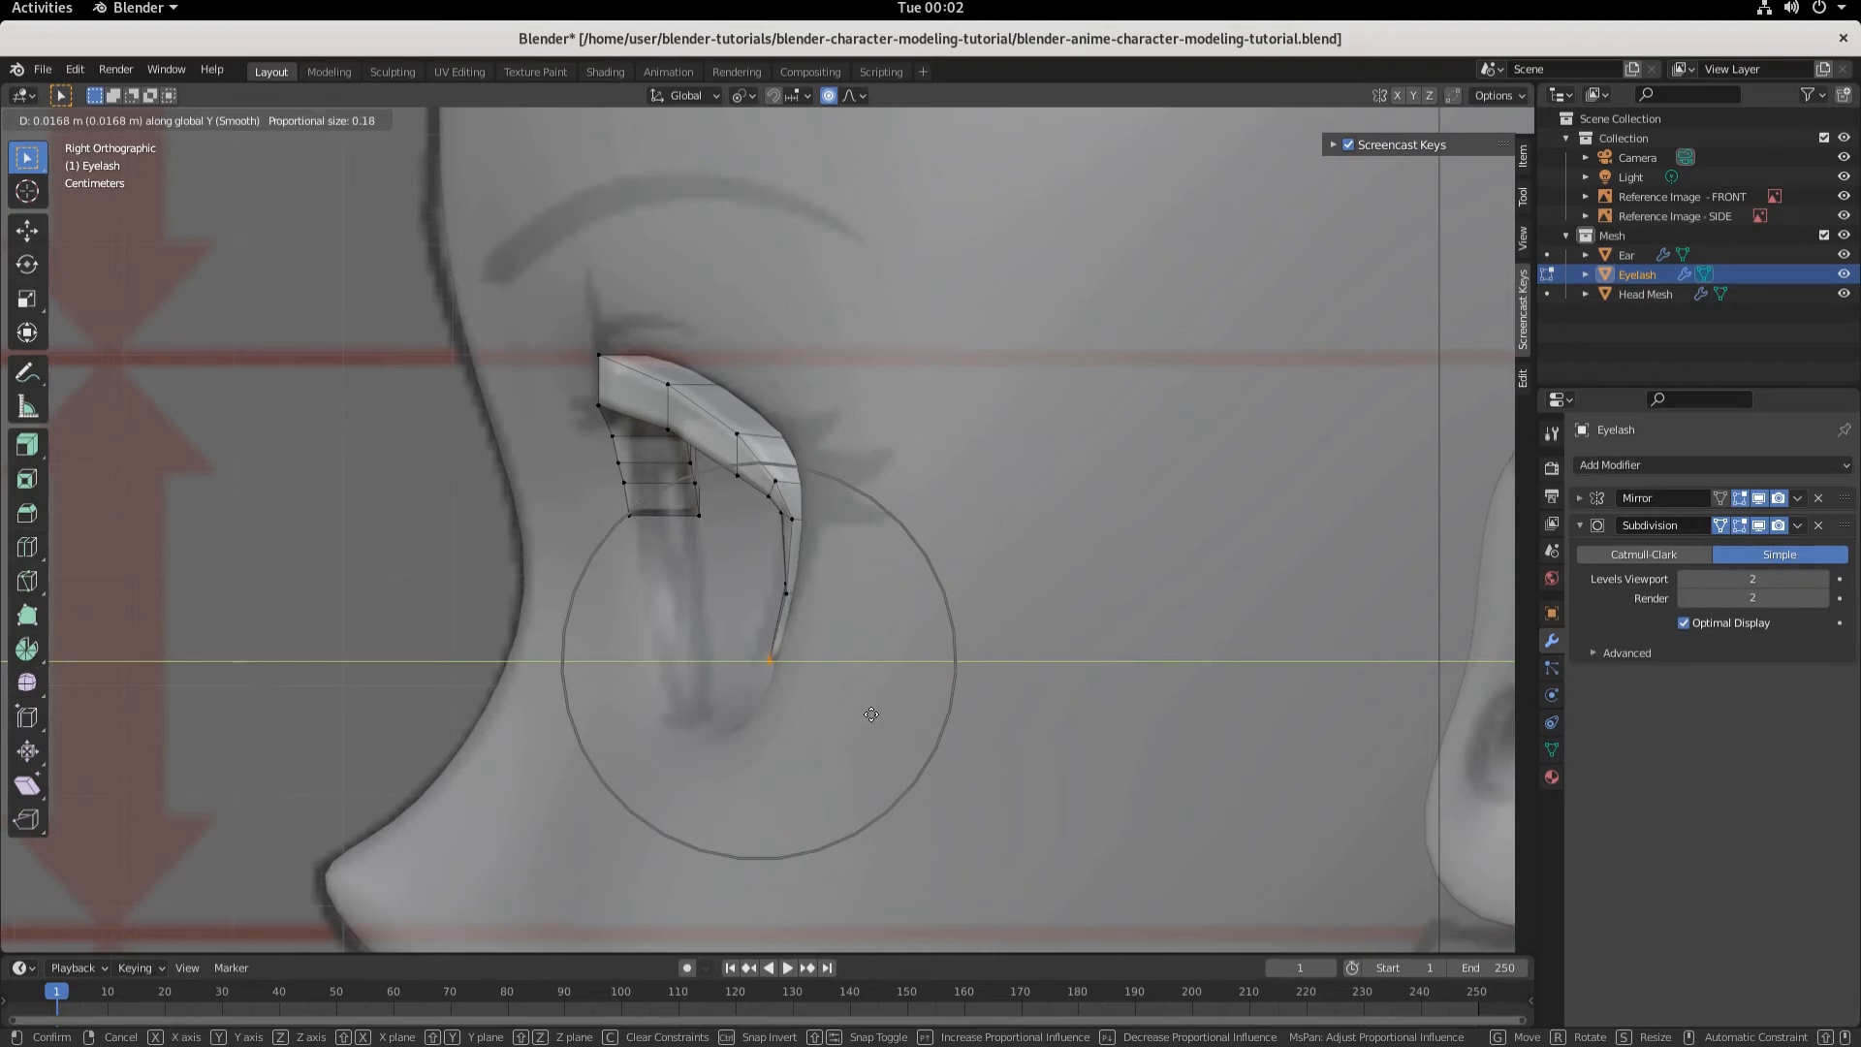
scroll(870, 714, "up", 1)
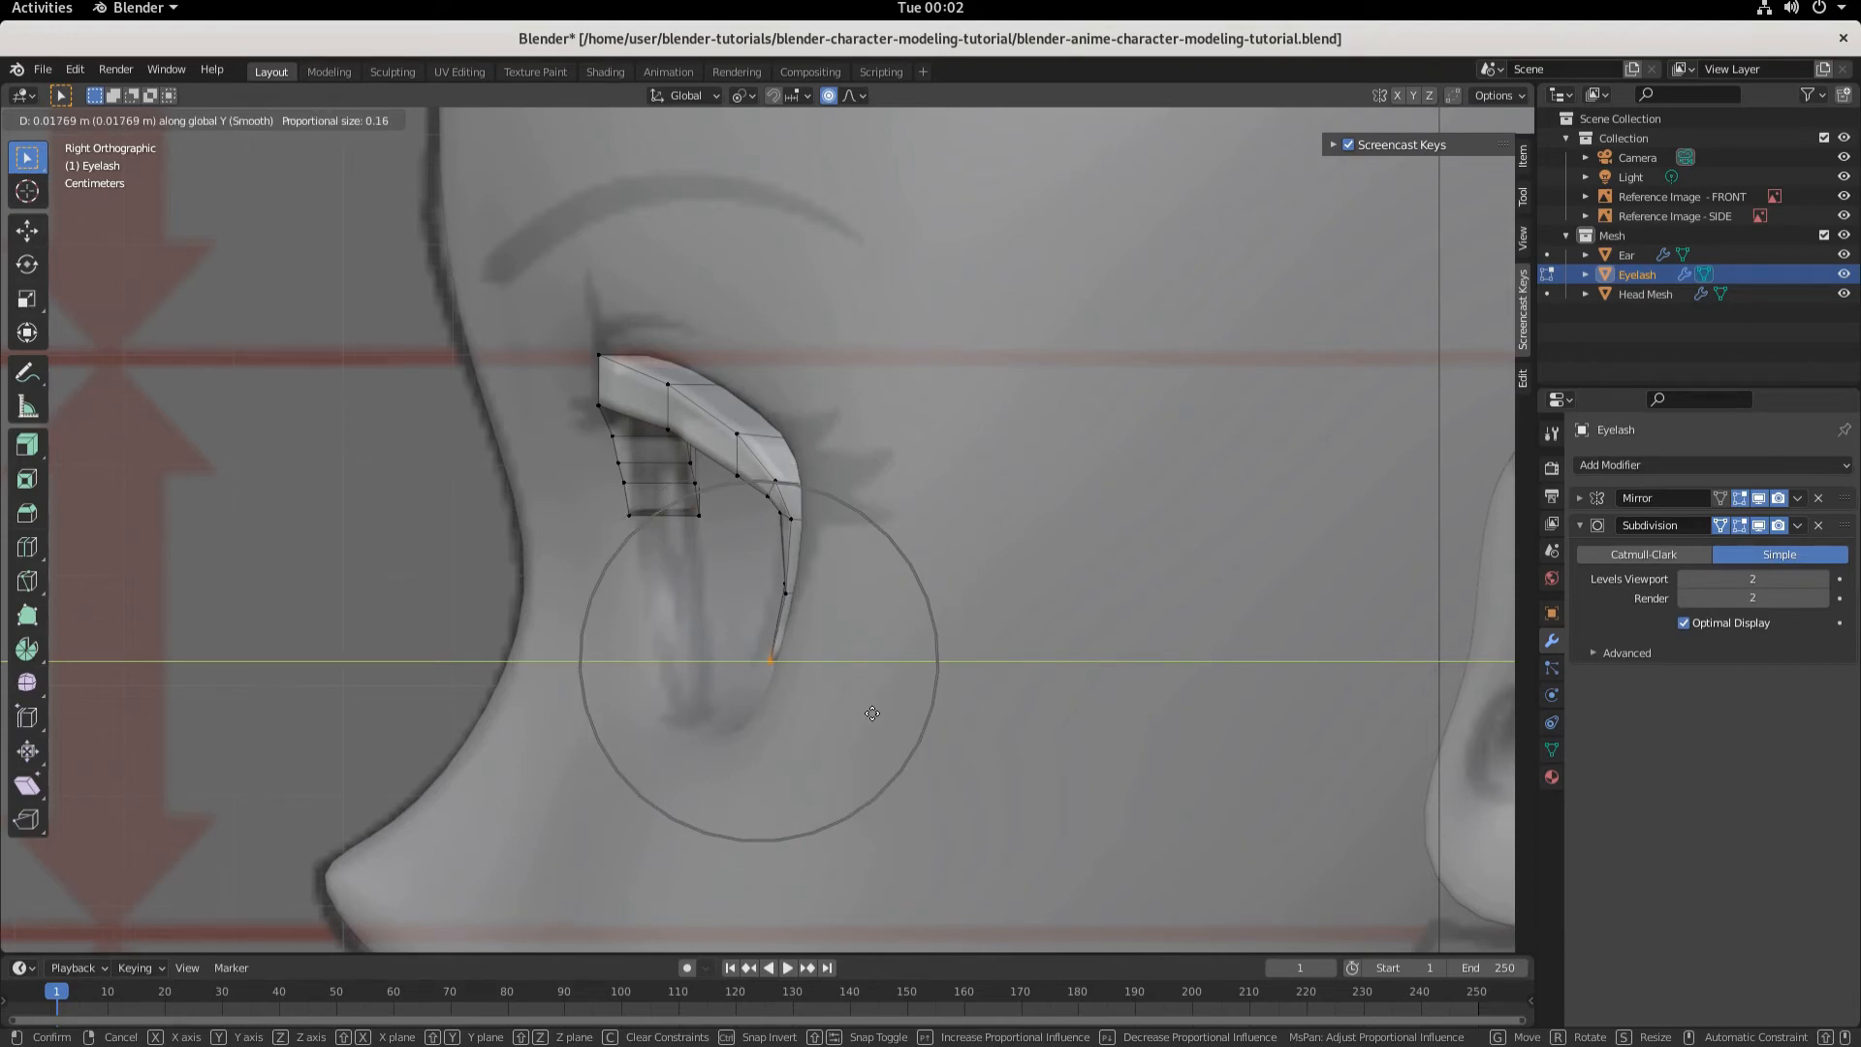
left_click(872, 713)
- Move the tip vertex about 0.0076 m along X
middle_click_drag(869, 714, 1030, 705)
key("g")
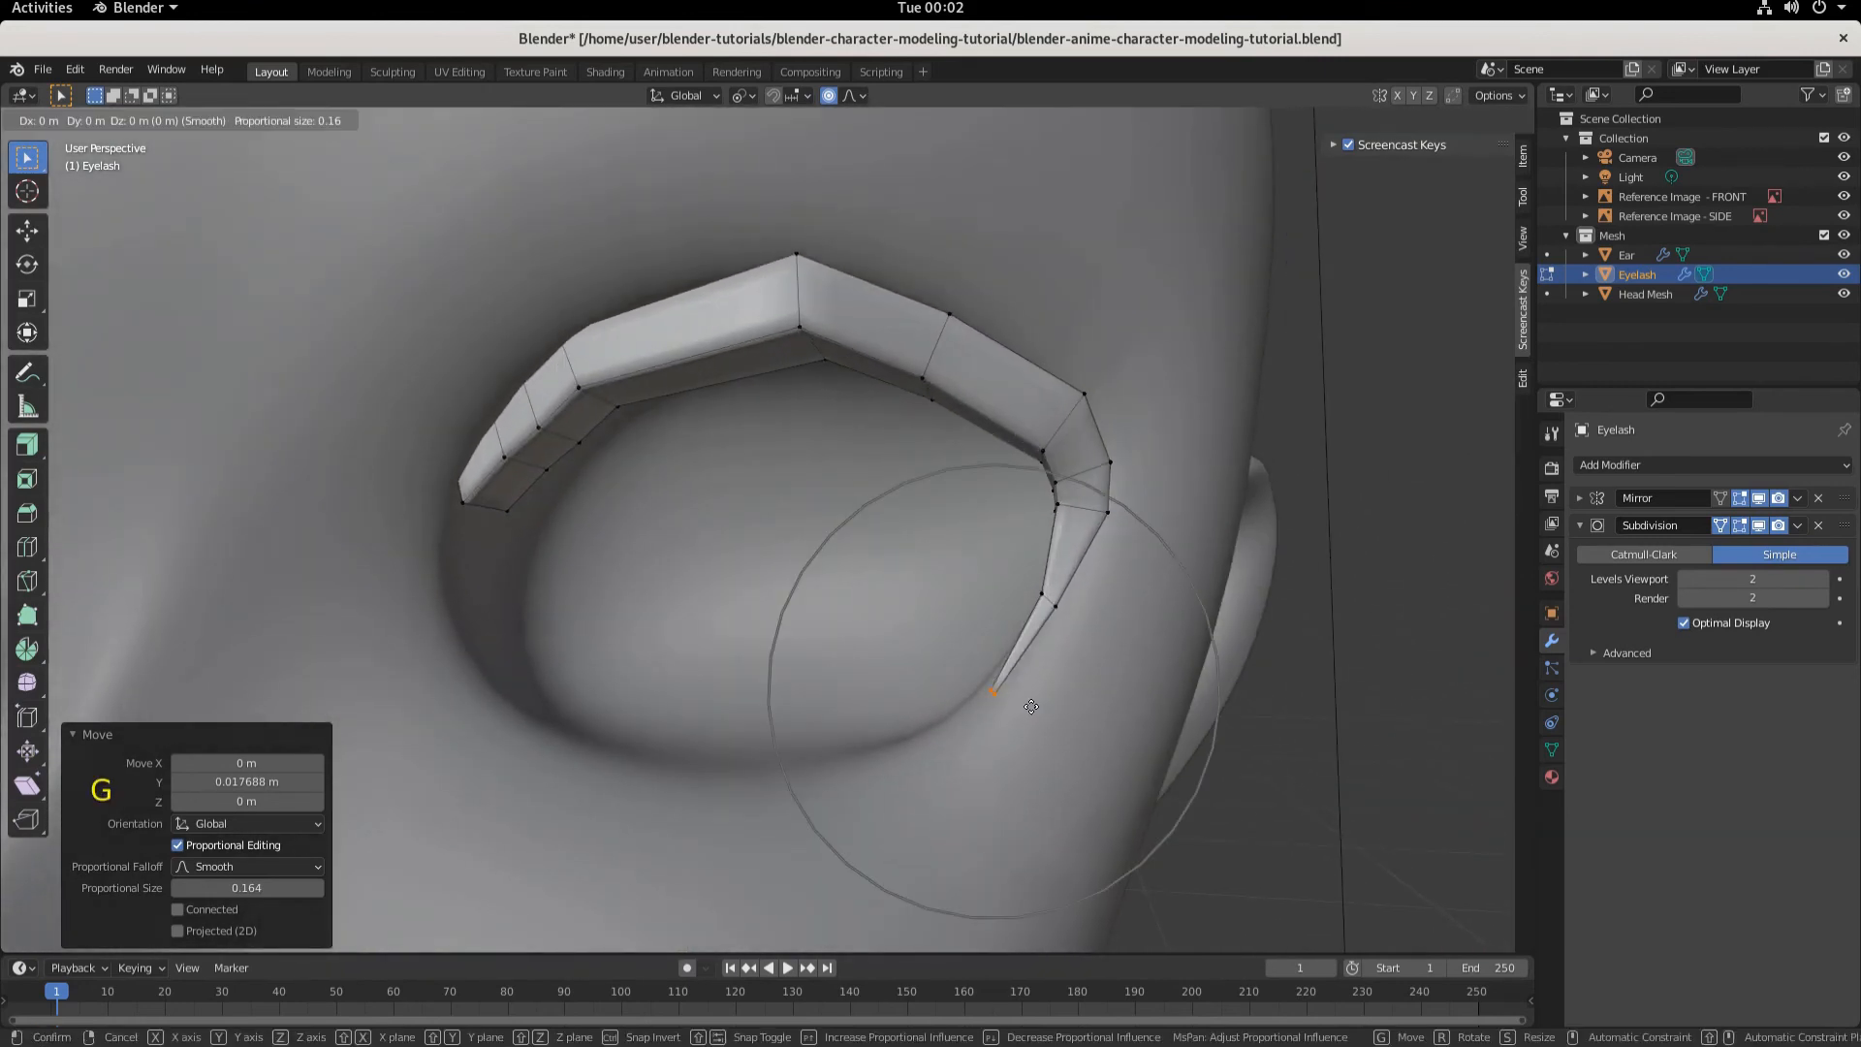
key("x")
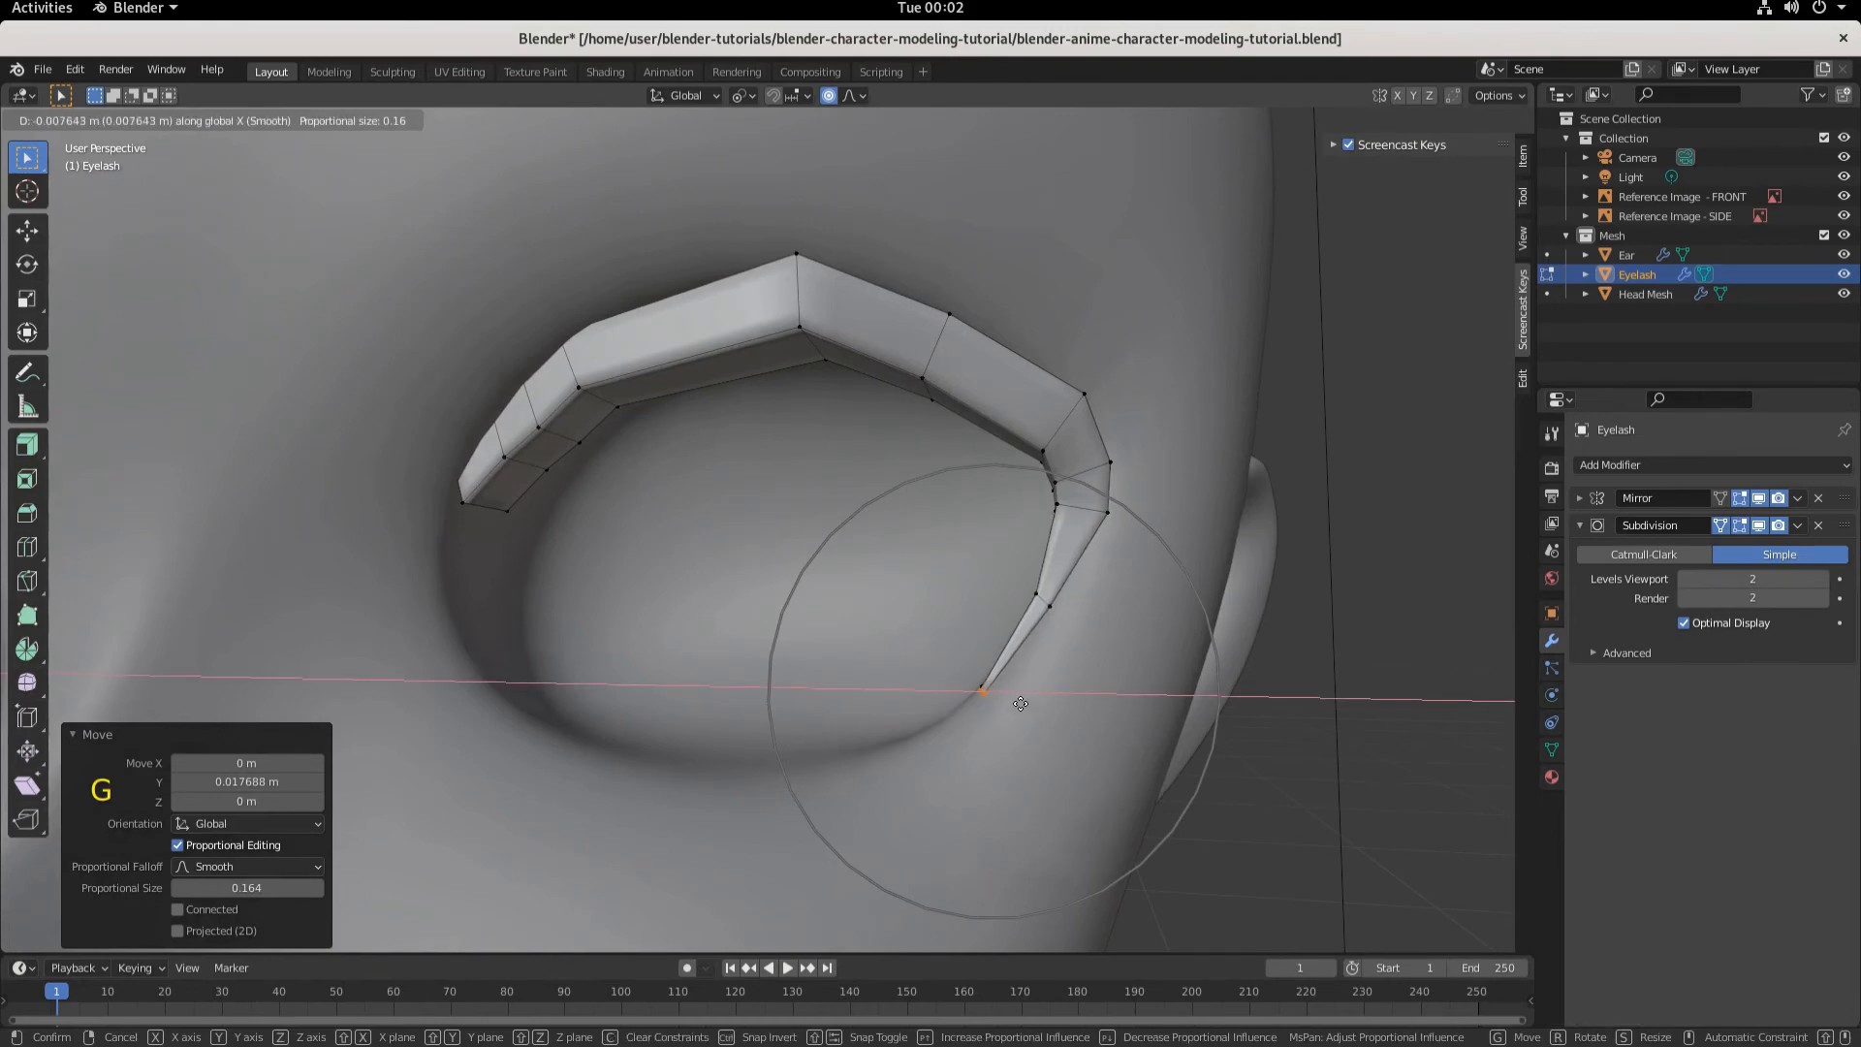
left_click(1020, 703)
- Select the three vertices at the eyelash's inner end and move them about 0.0179 m along negative Y with proportional size 0.18
key("KP_3")
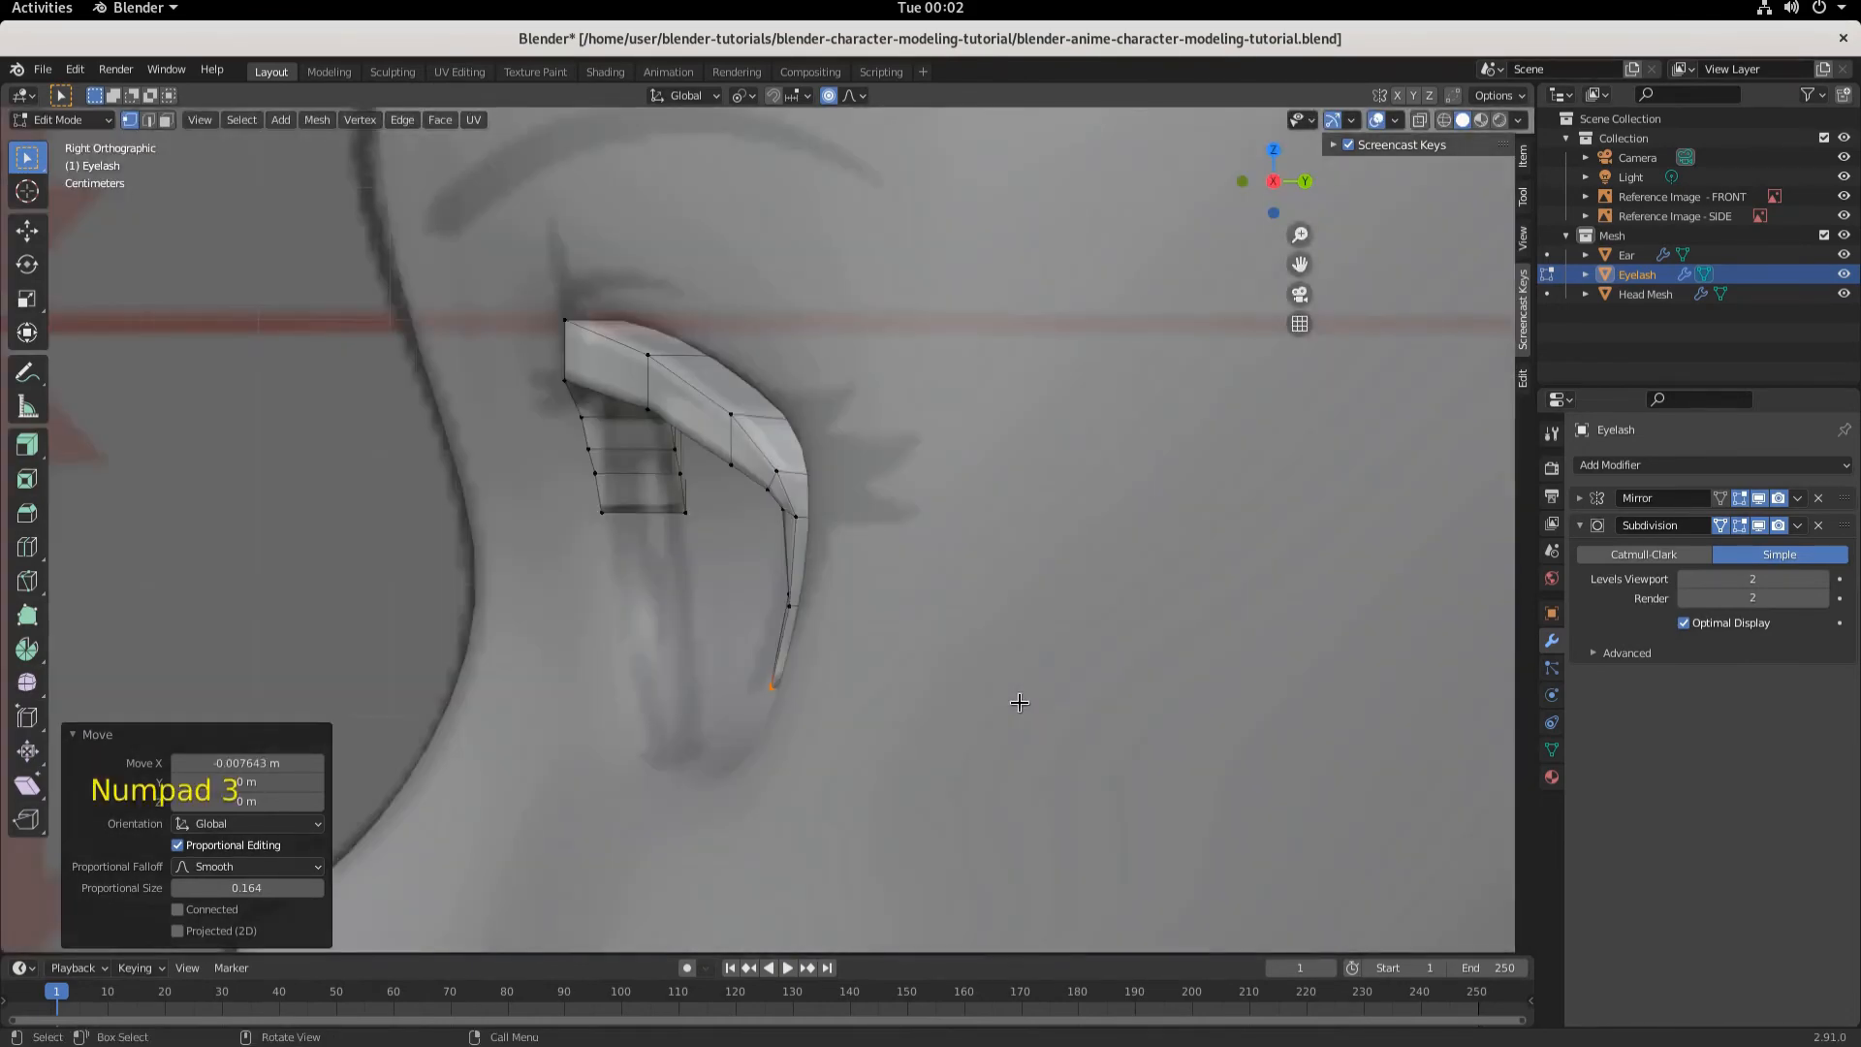
middle_click_drag(790, 552, 930, 504)
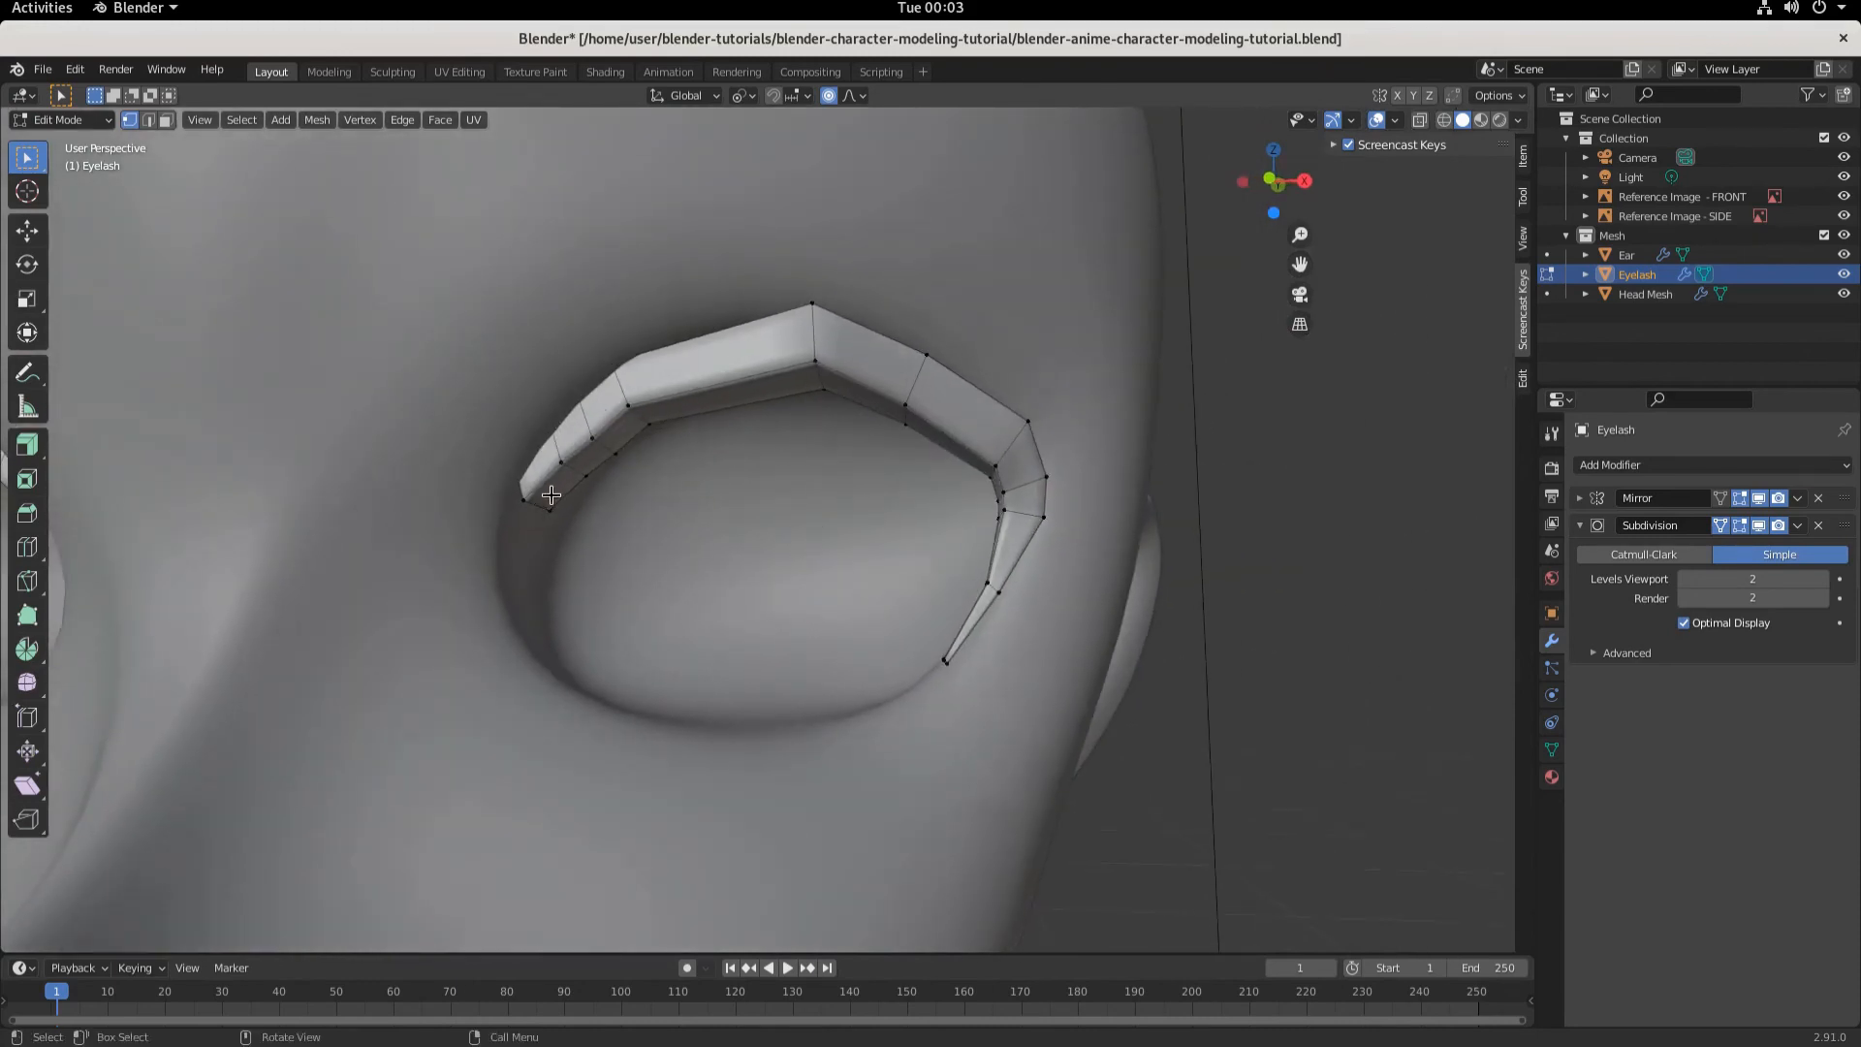
key("shift+z")
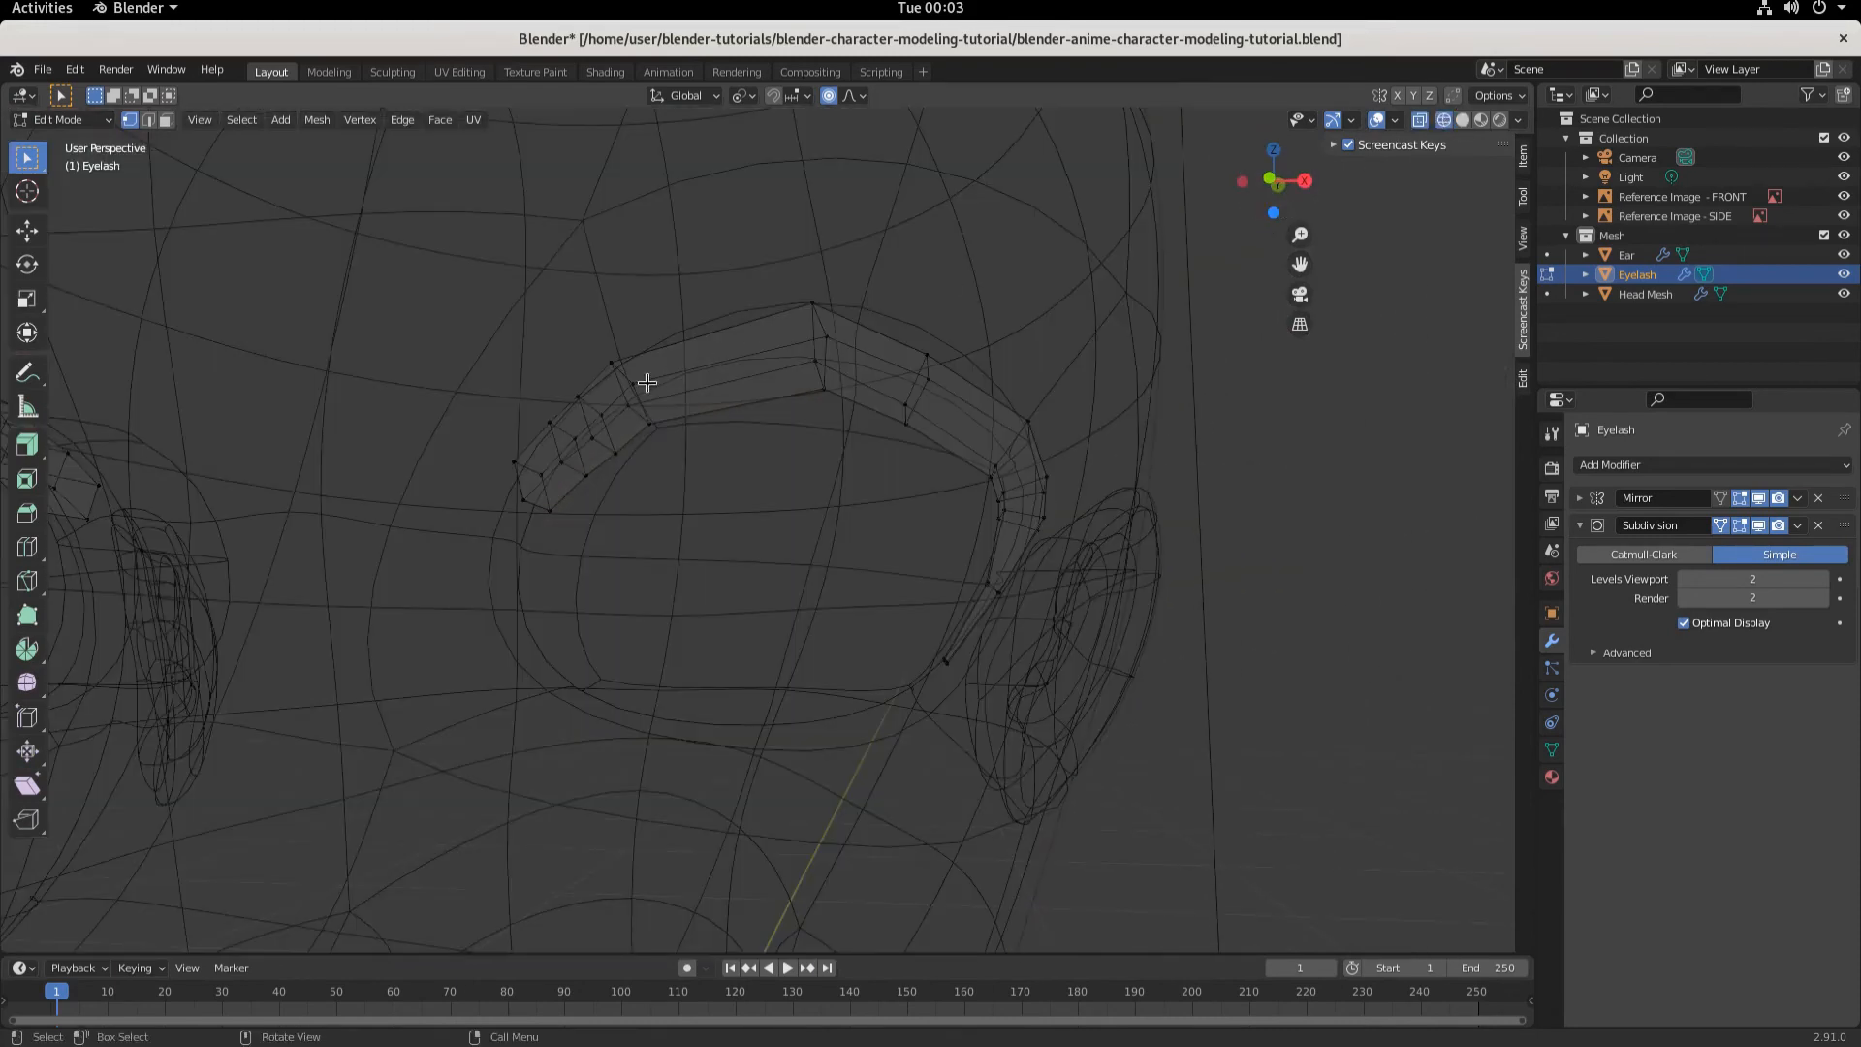
left_click(515, 460)
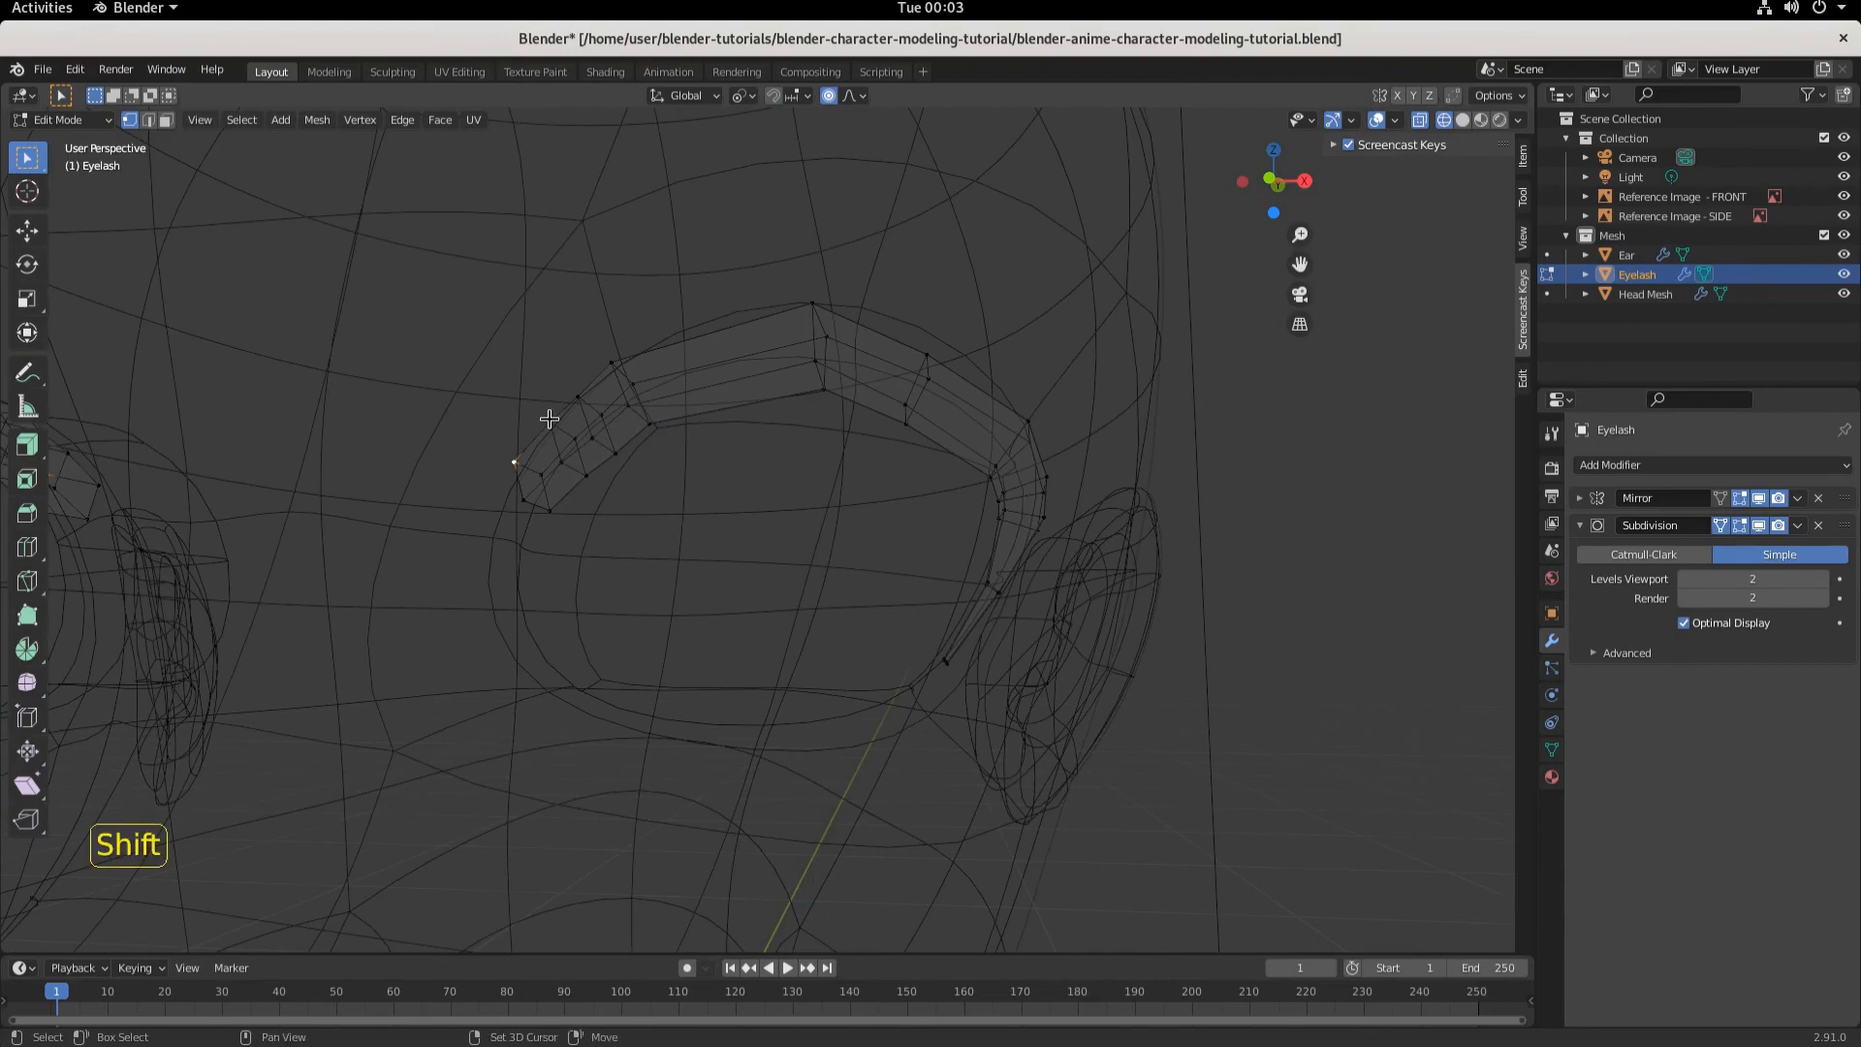
left_click(549, 423, "shift")
left_click(578, 396, "shift")
left_click(1461, 119)
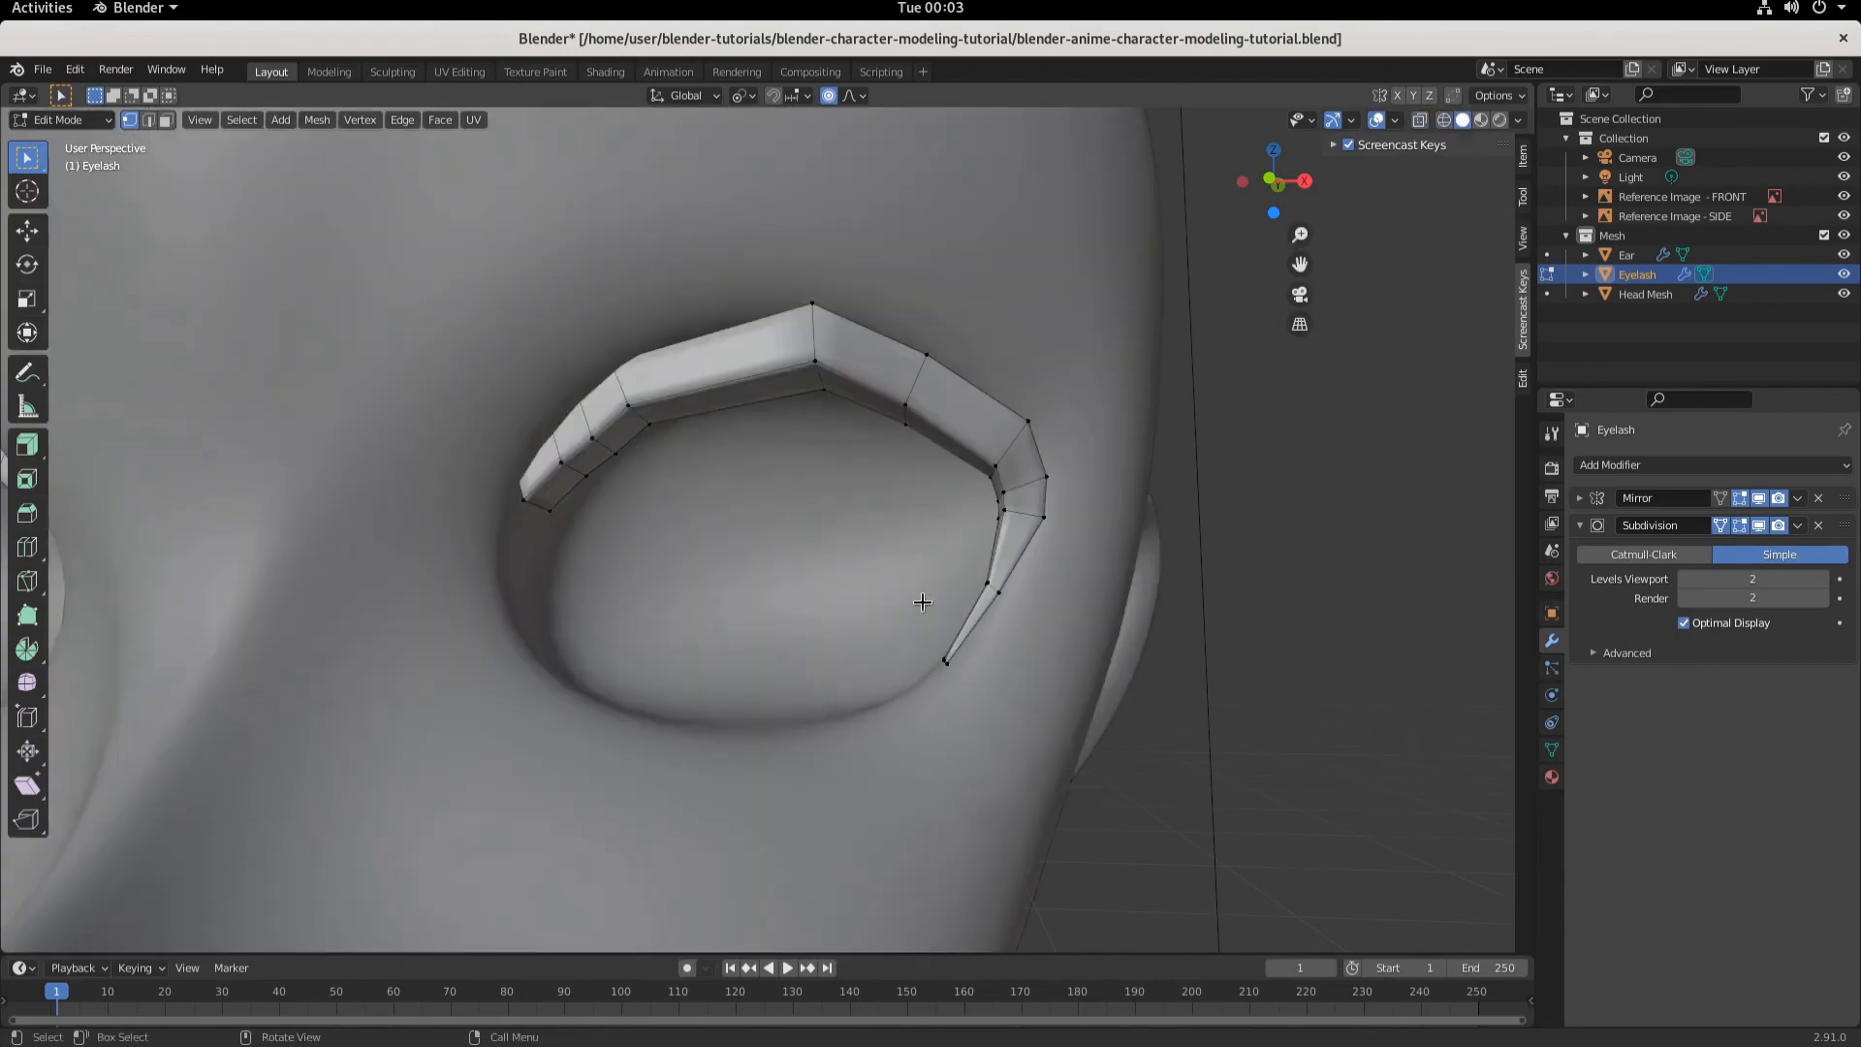
scroll(921, 605, "down", 2)
mouse_move(899, 615)
middle_mouse_down()
mouse_move(781, 561)
mouse_move(761, 571)
middle_mouse_up()
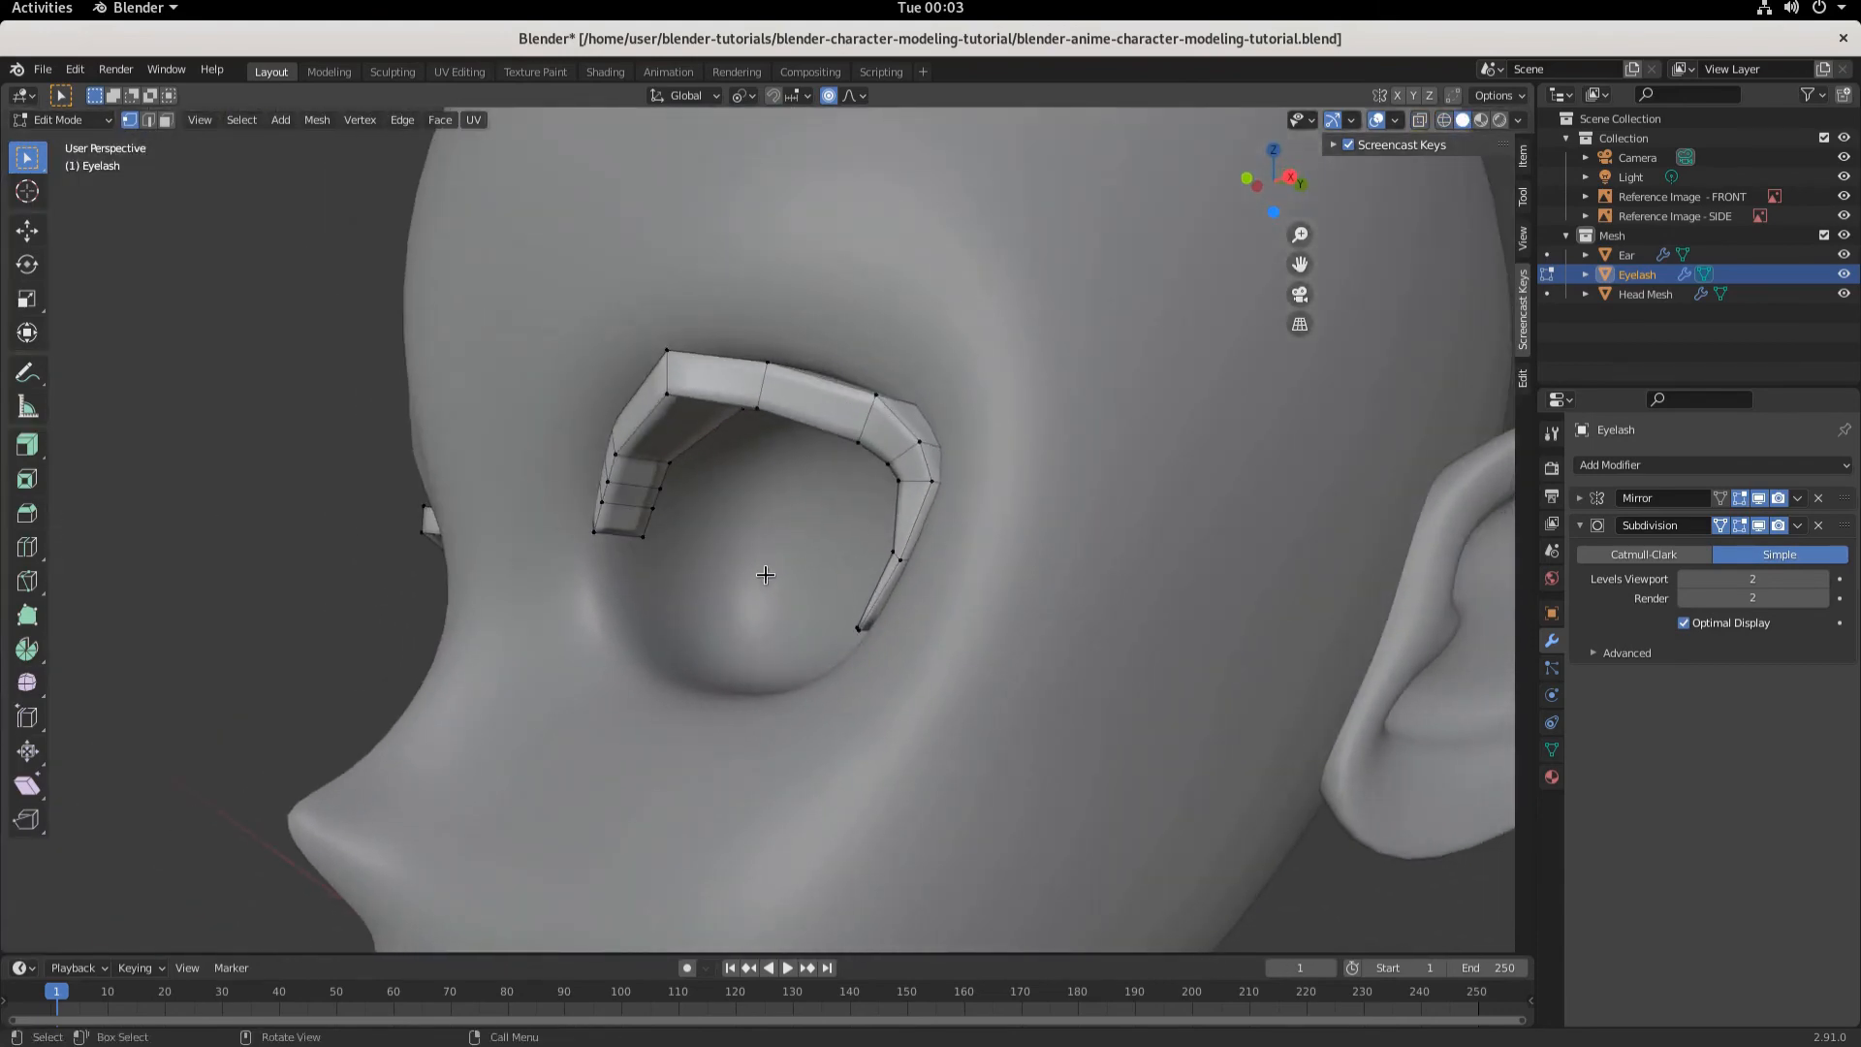
key("g")
key("y")
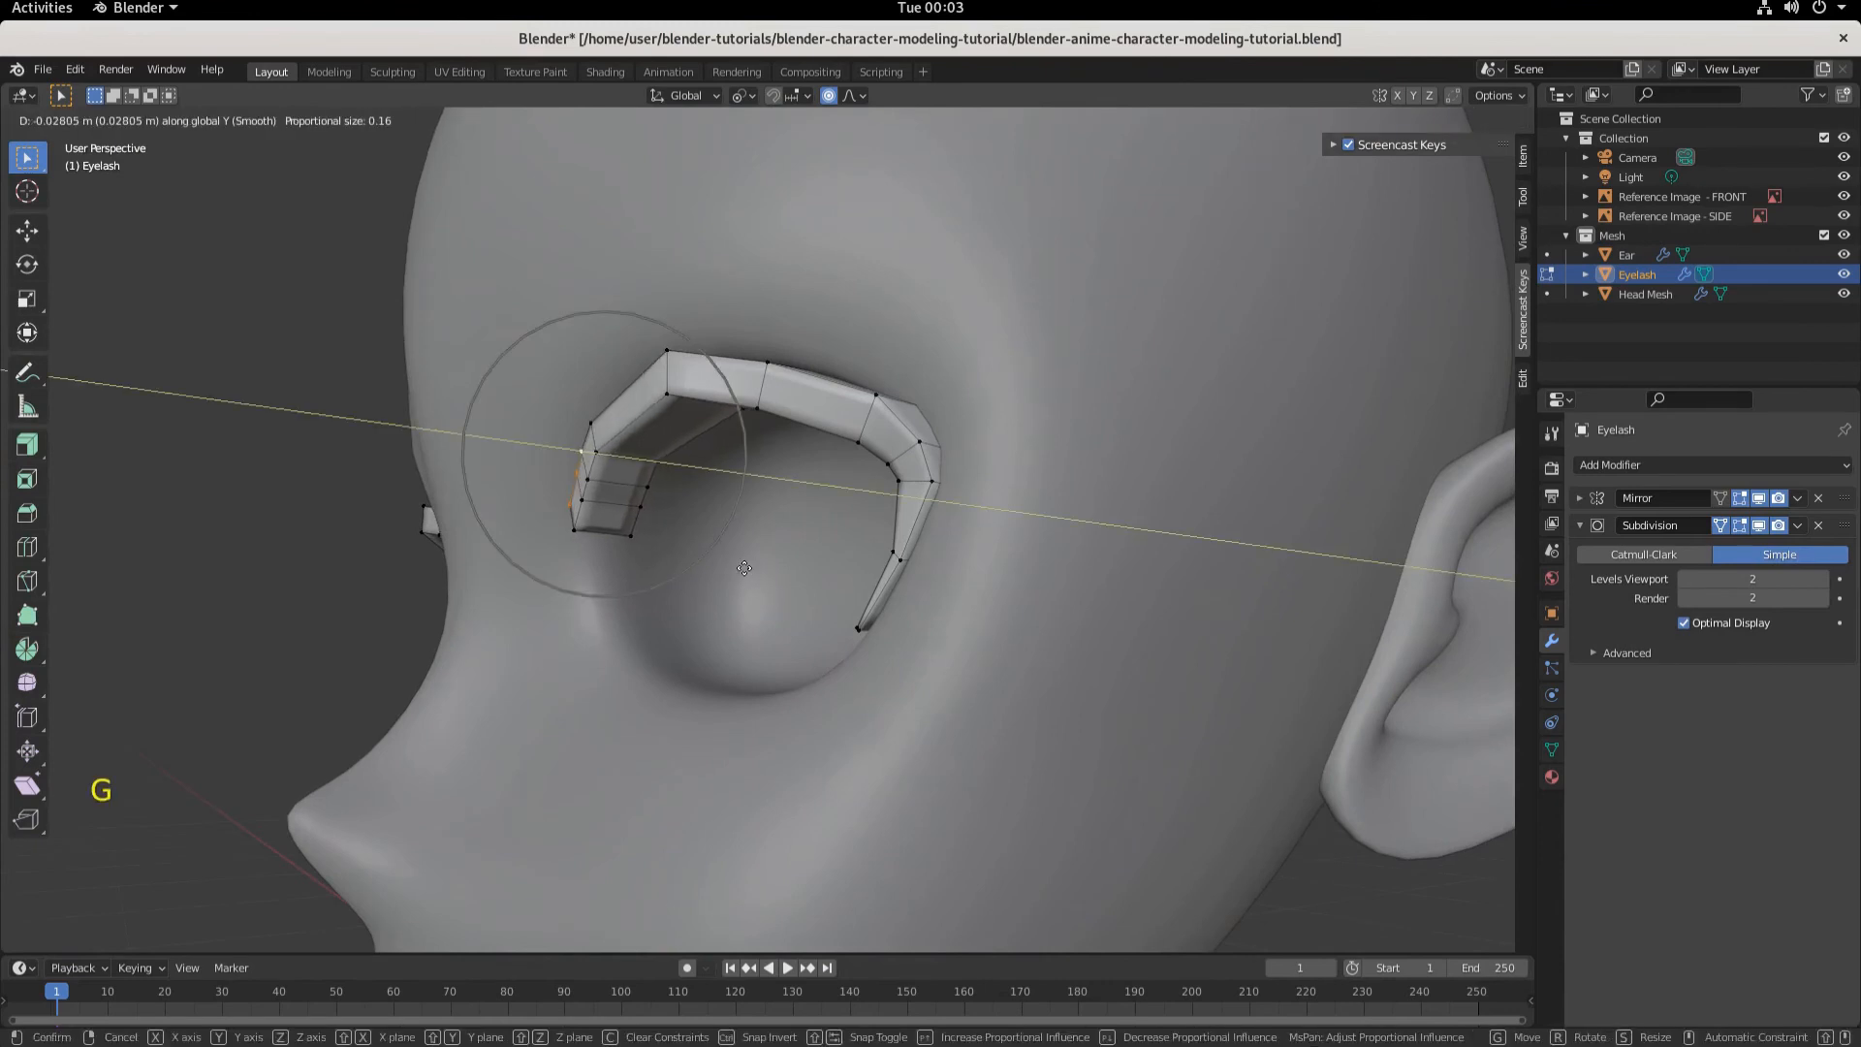
scroll(744, 568, "up", 5)
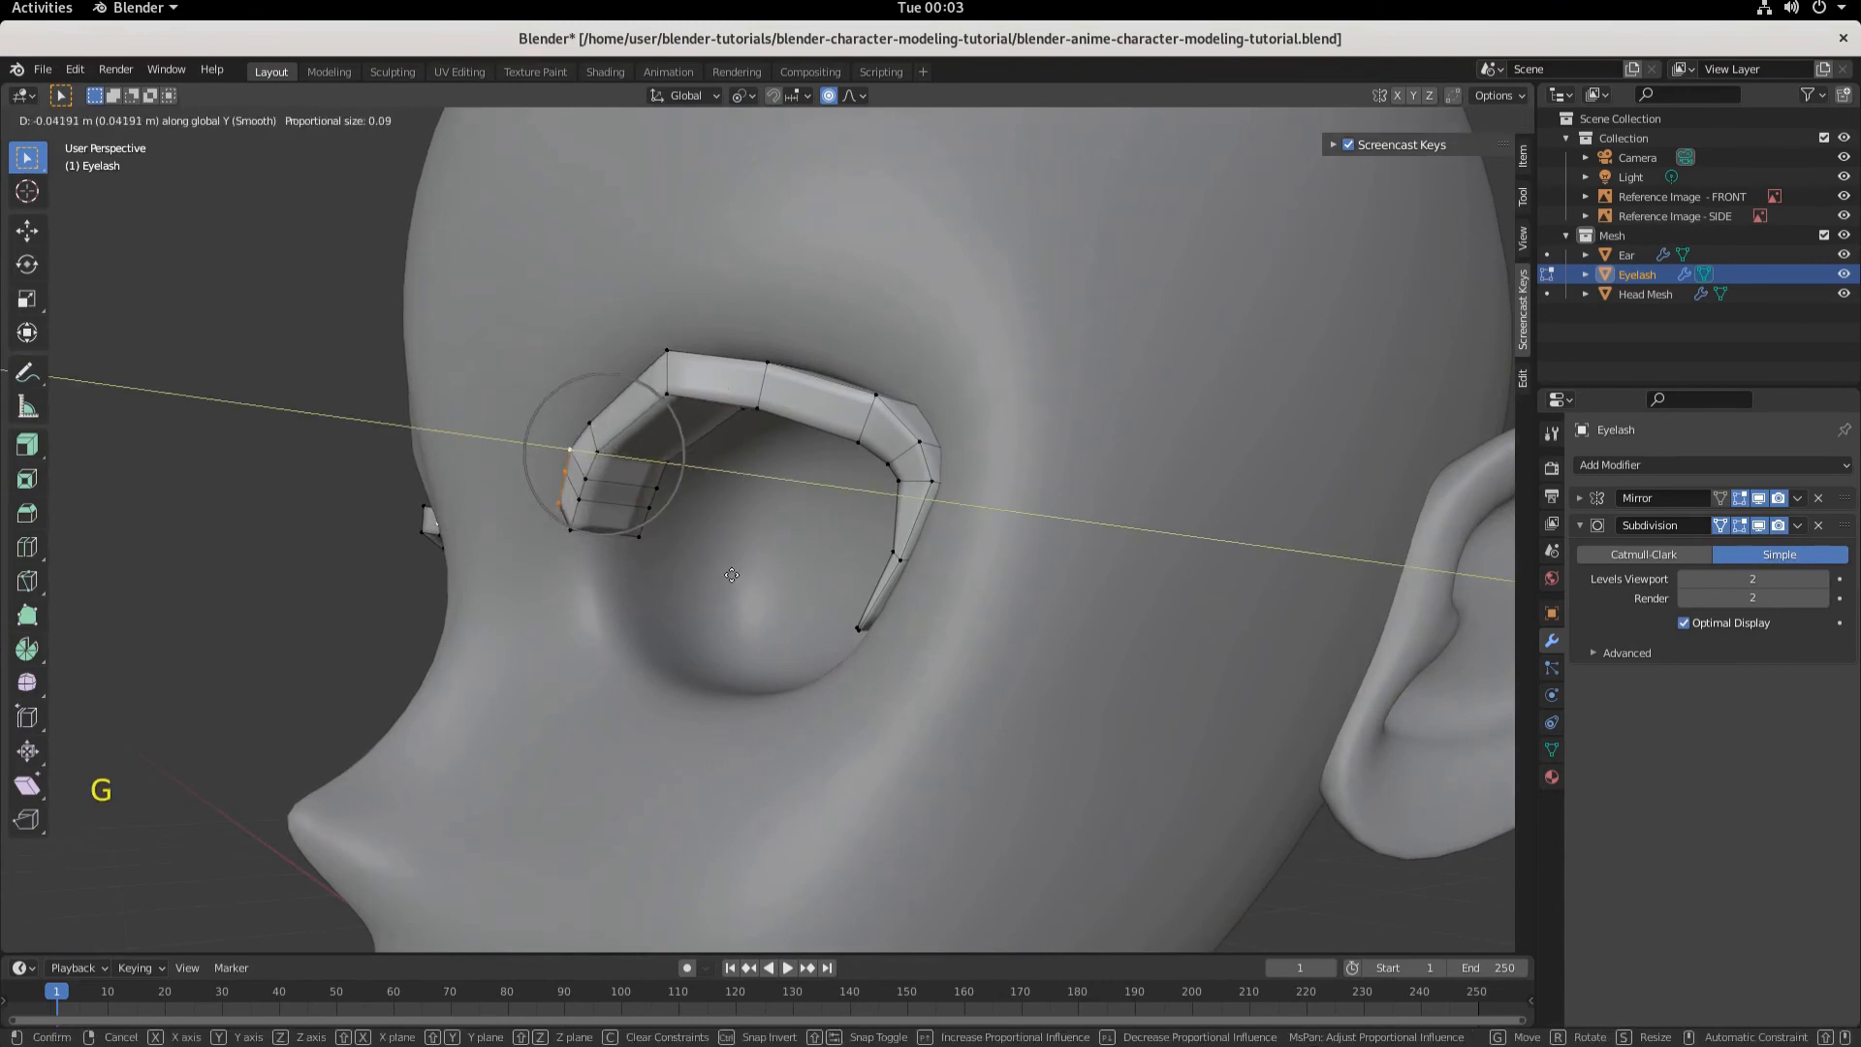
scroll(737, 575, "down", 6)
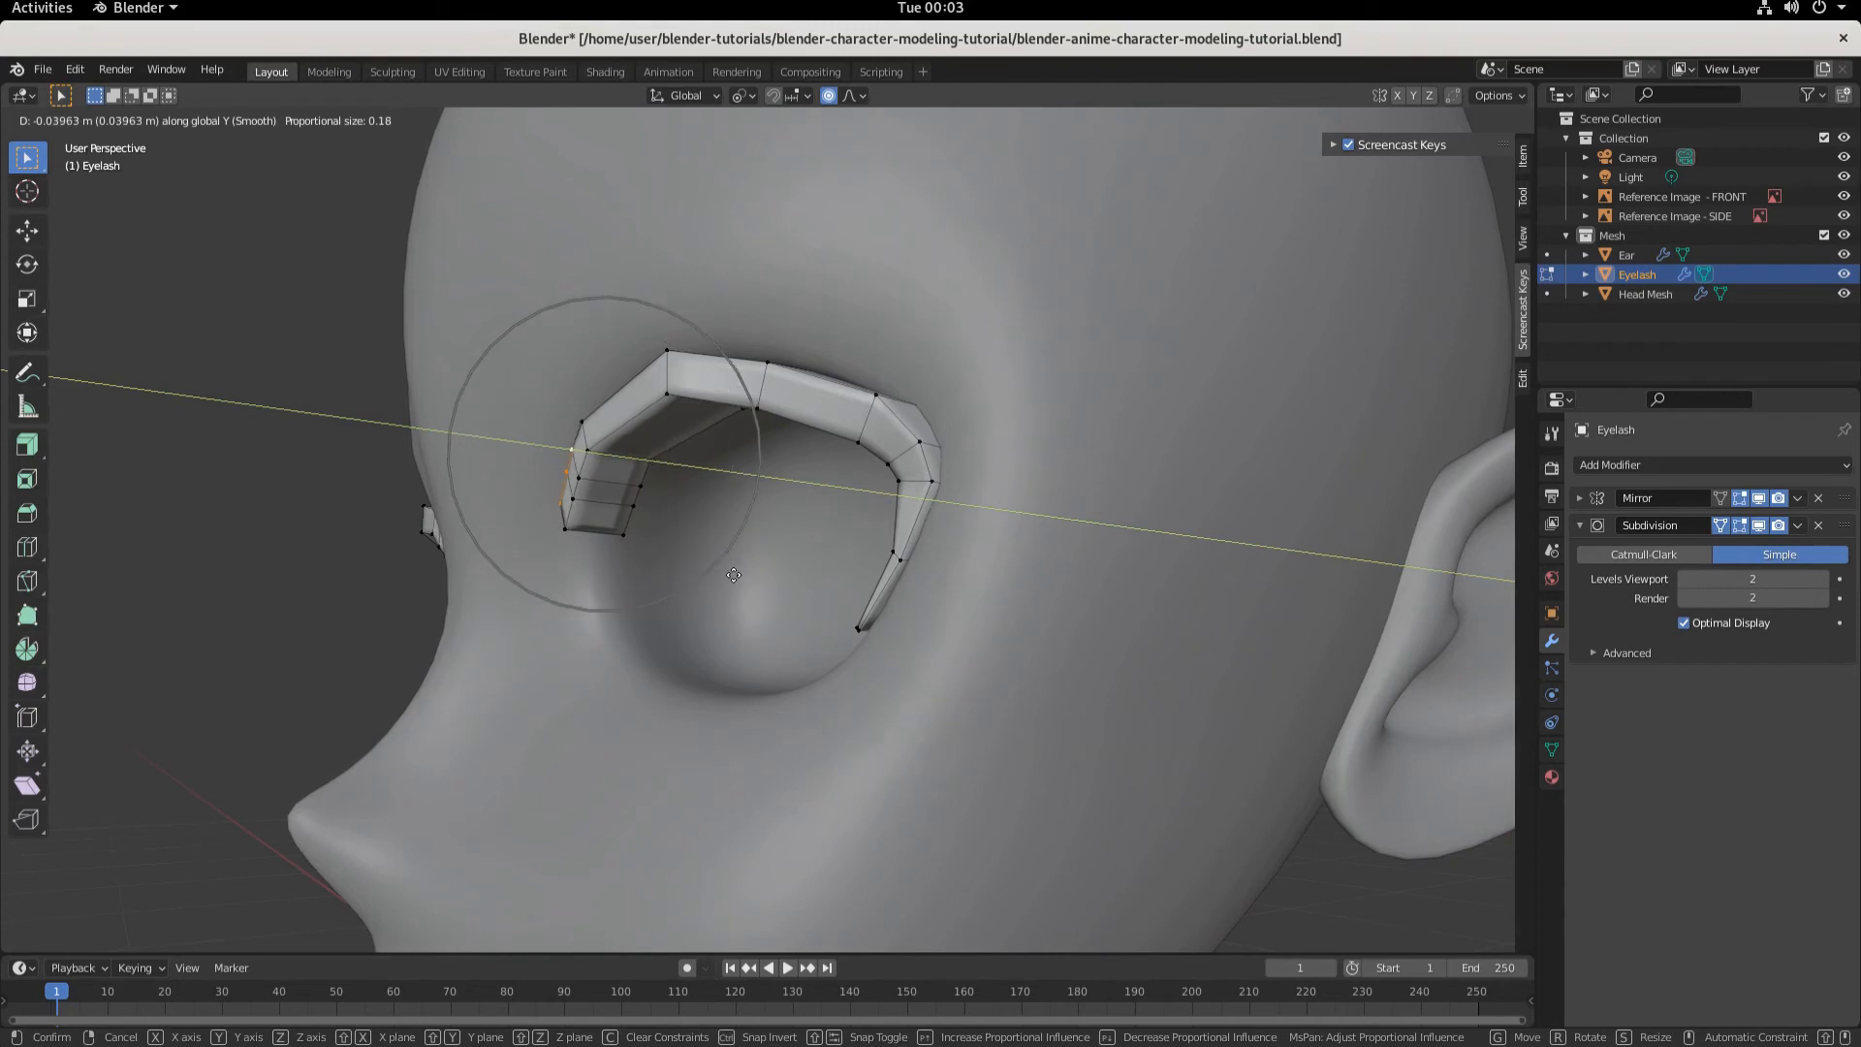
left_click(751, 573)
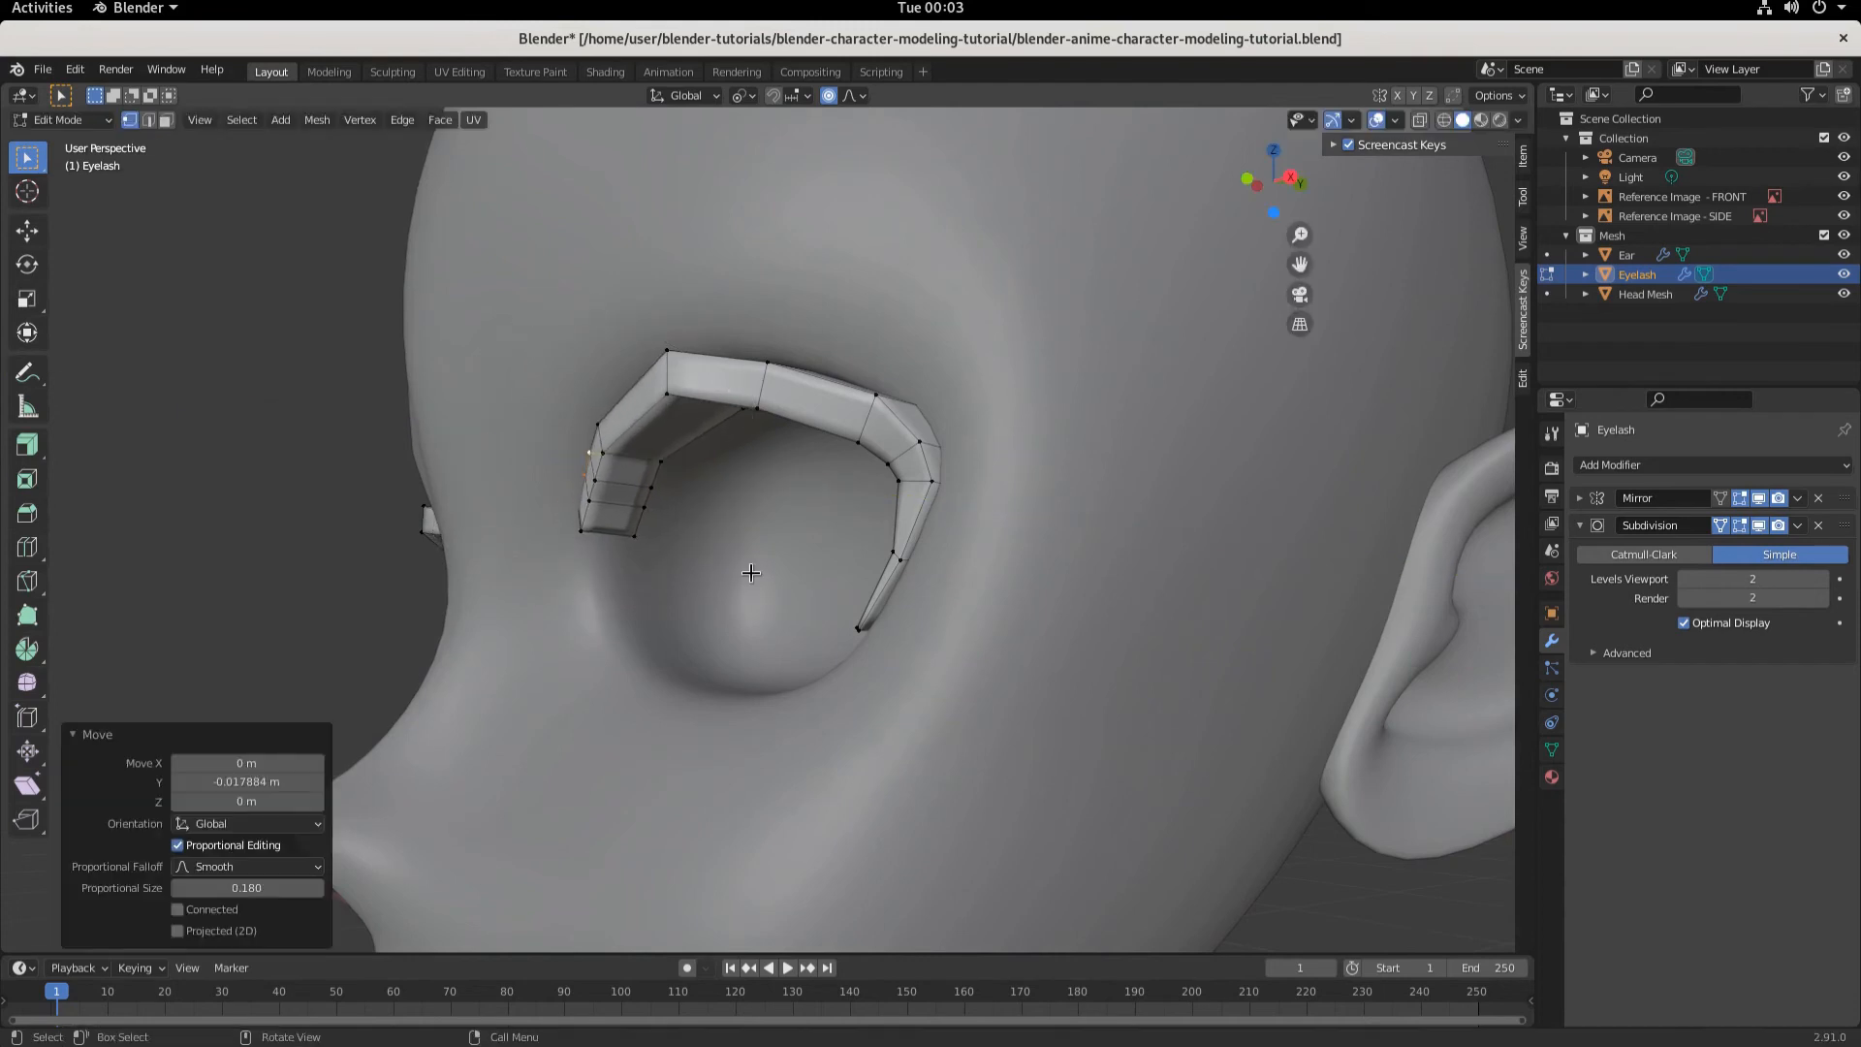
- Select an upper vertex near the inner end and move it about 0.0085 m along negative Y with proportional size about 0.07
key("KP_3")
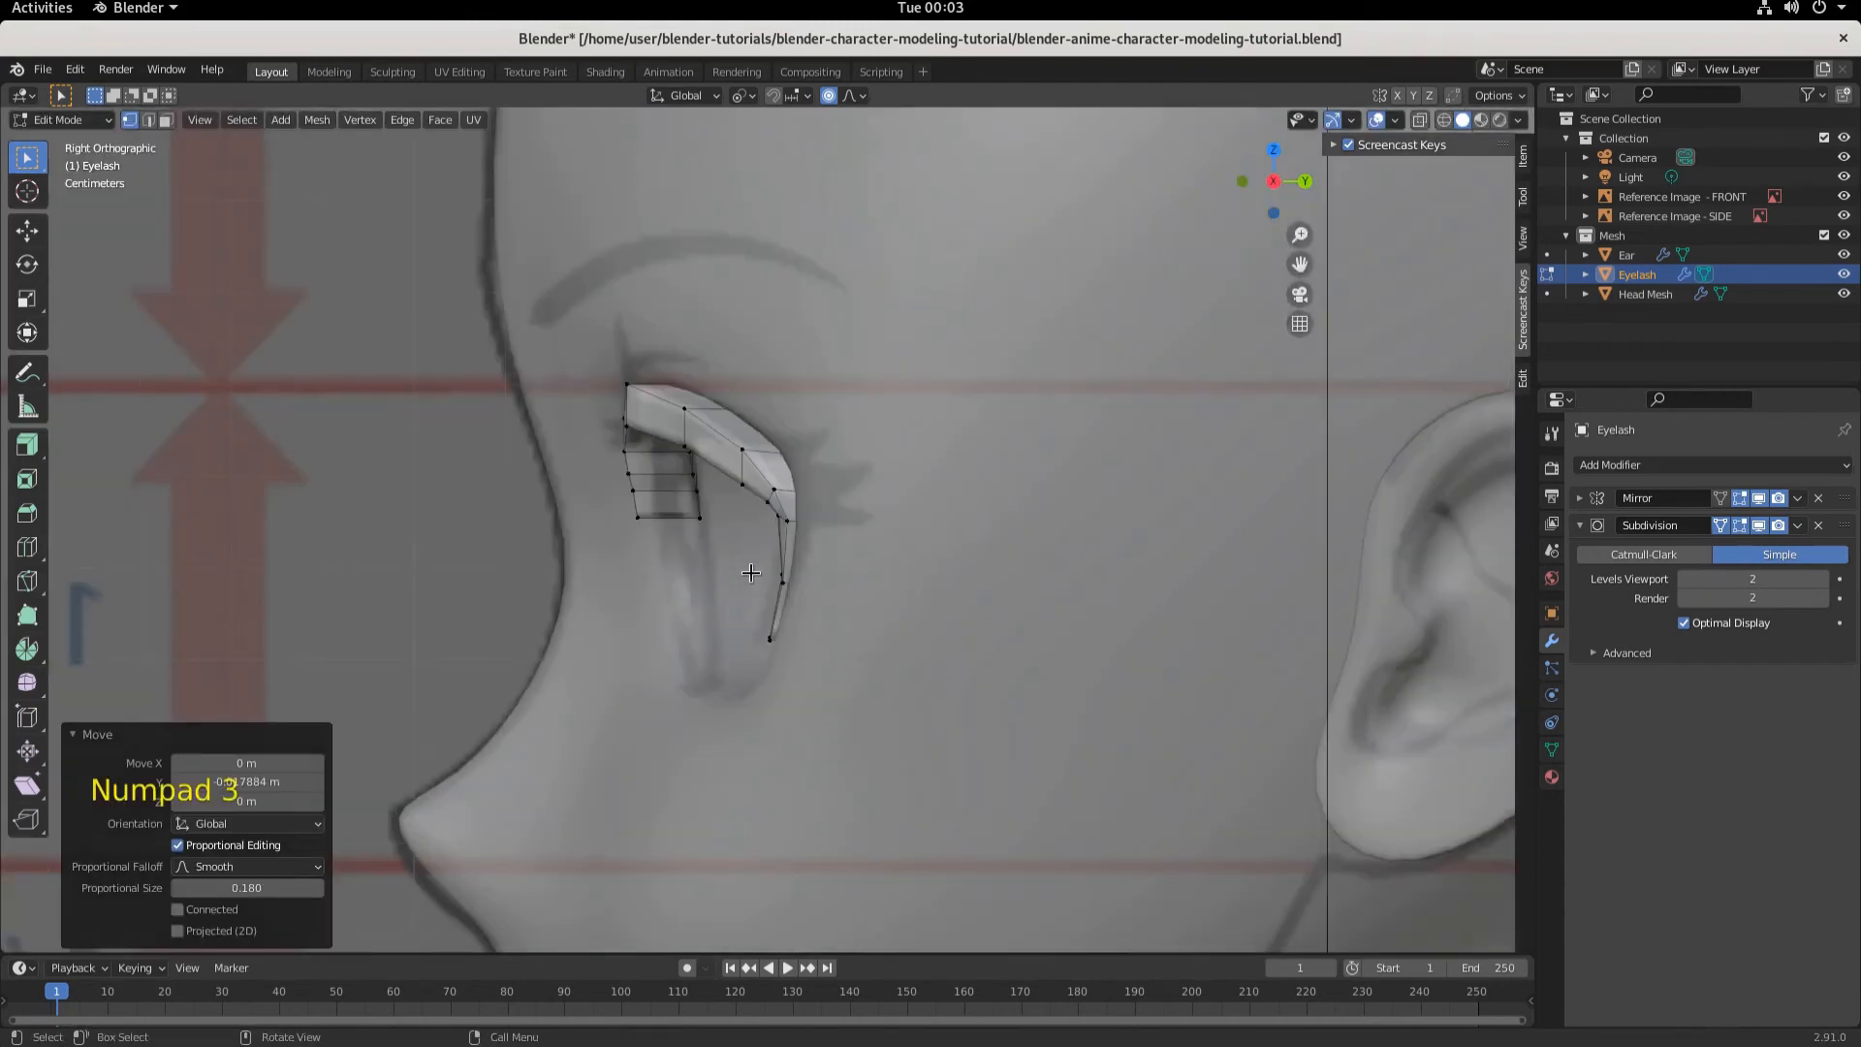
middle_click_drag(751, 572, 971, 564)
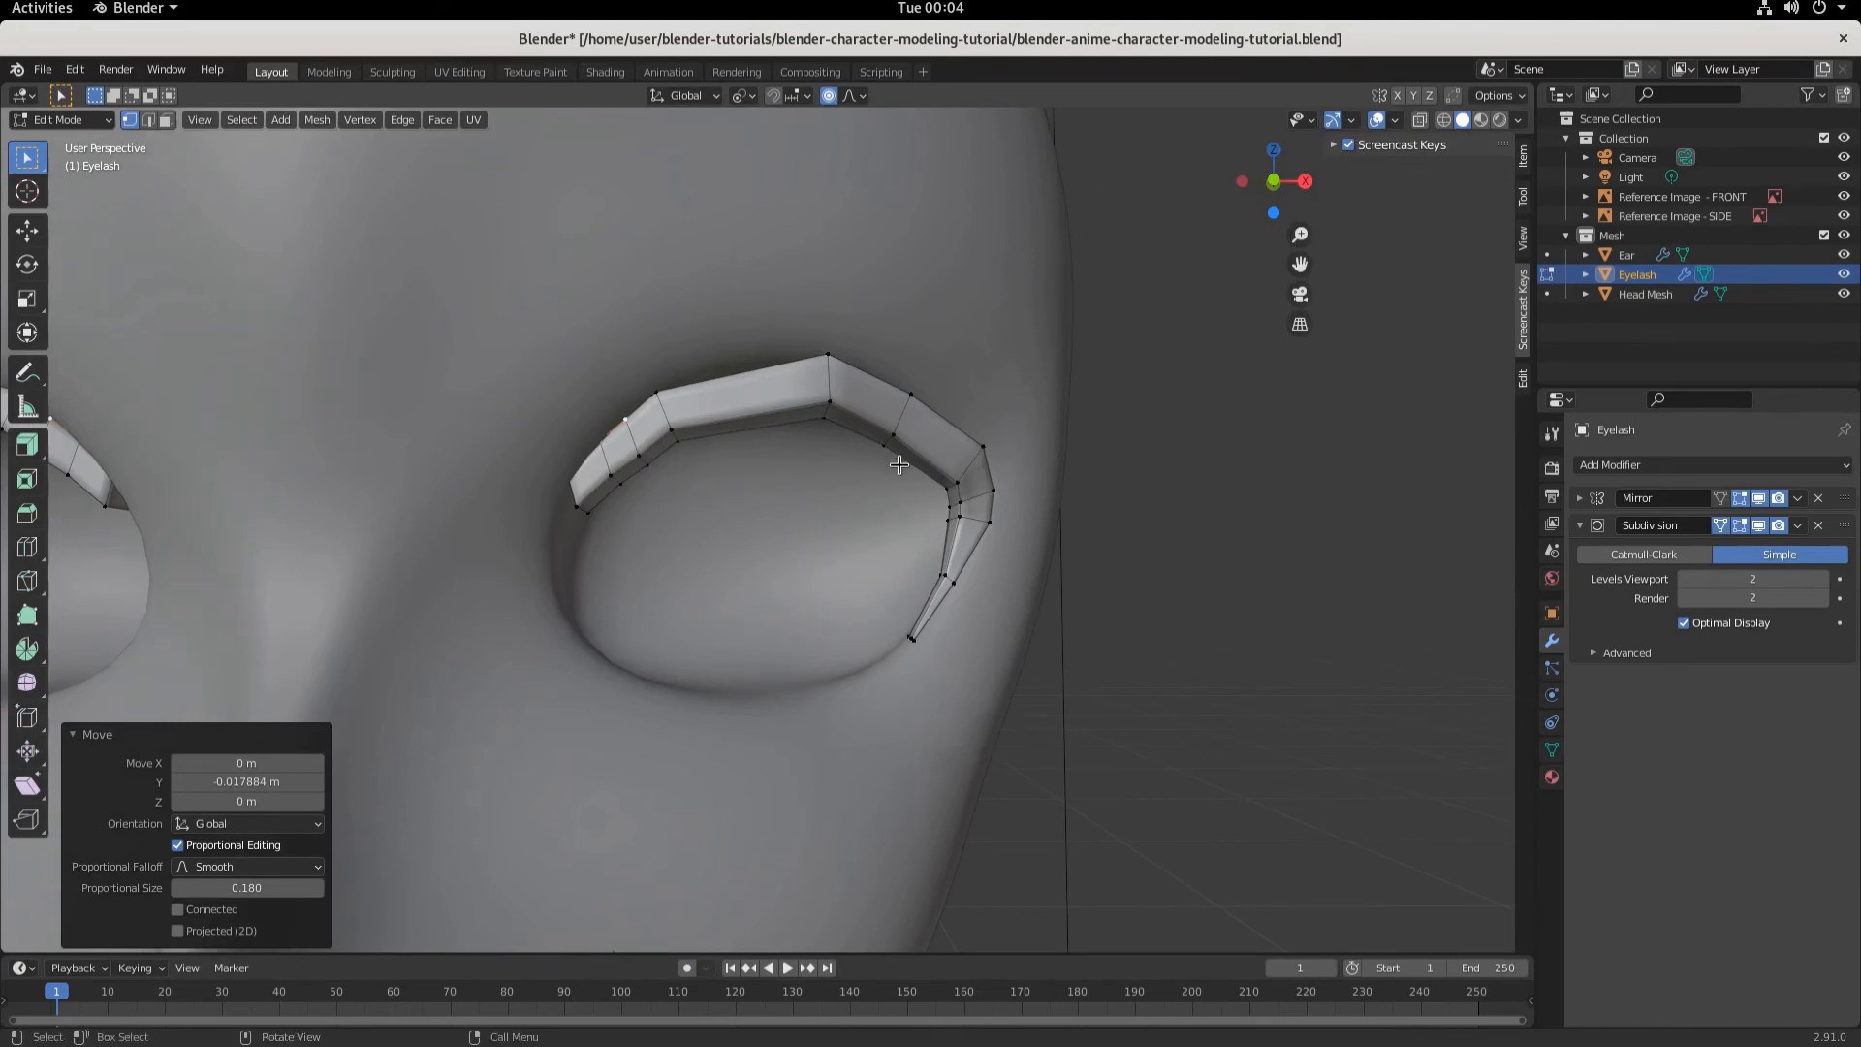
middle_click_drag(899, 465, 634, 575)
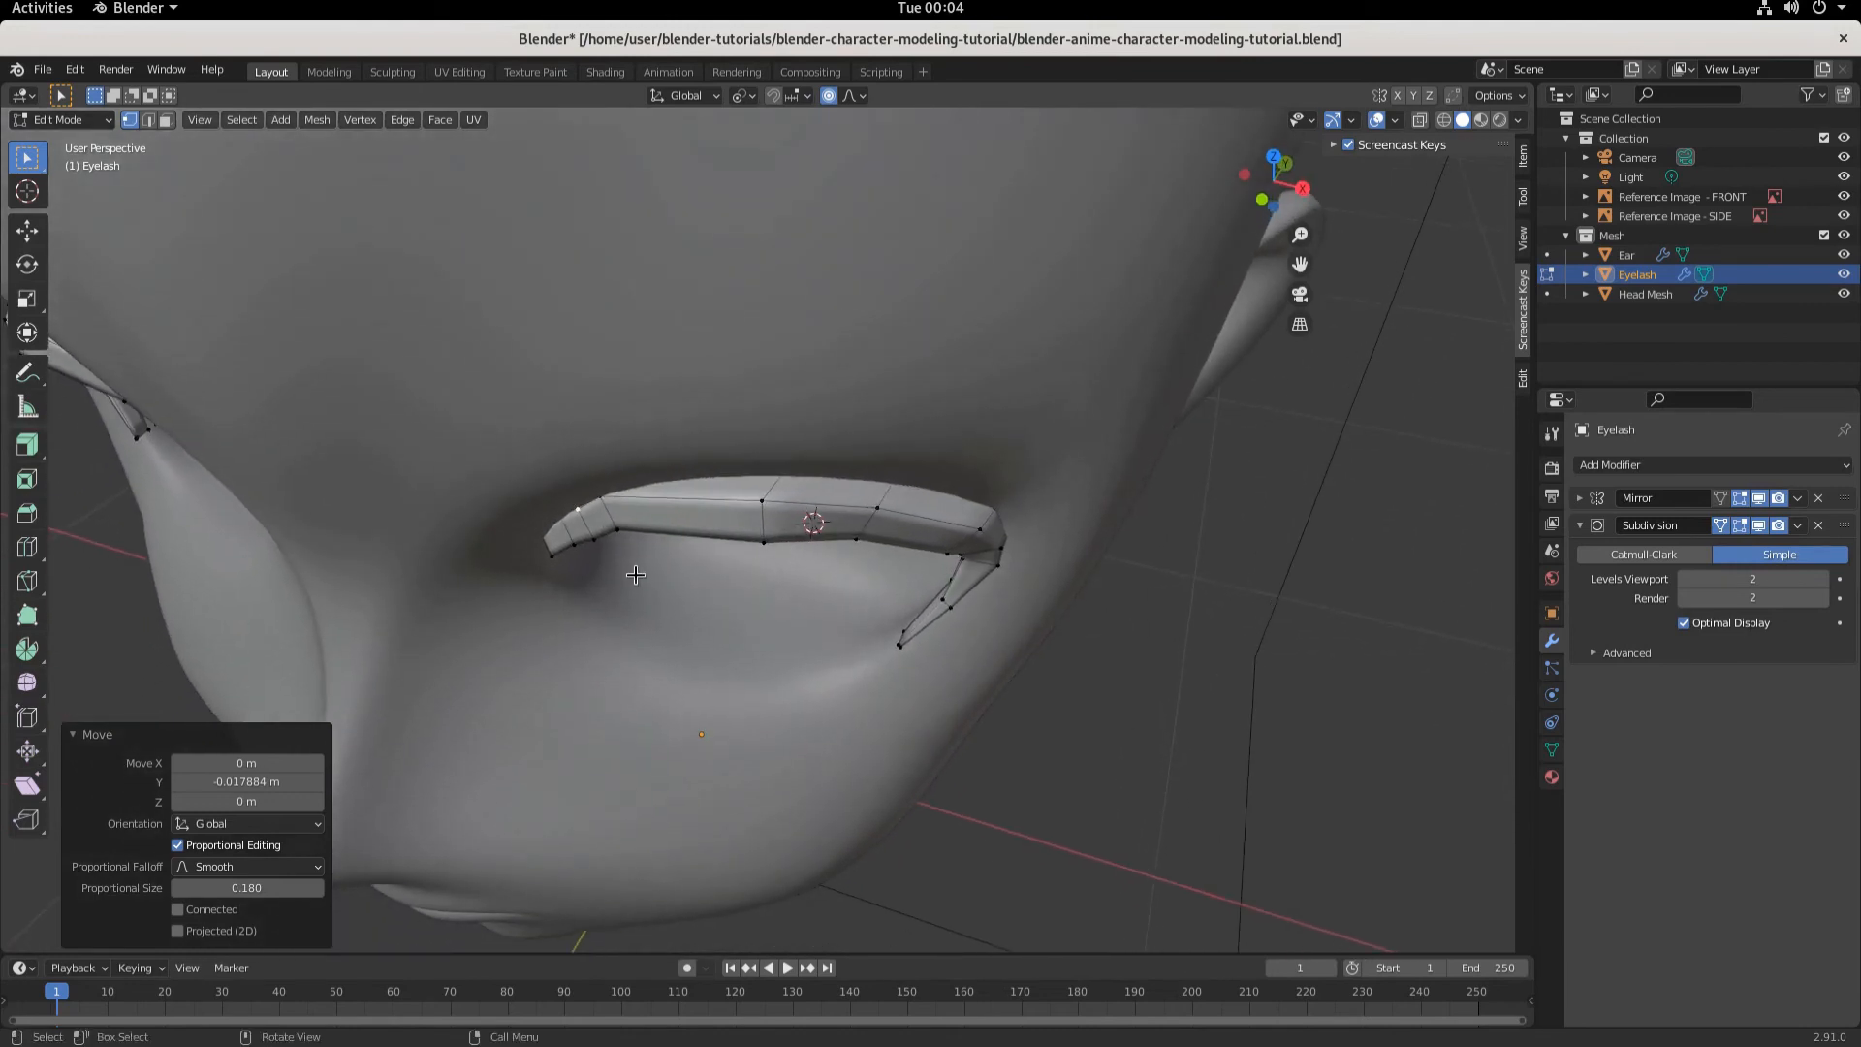
left_click(620, 514)
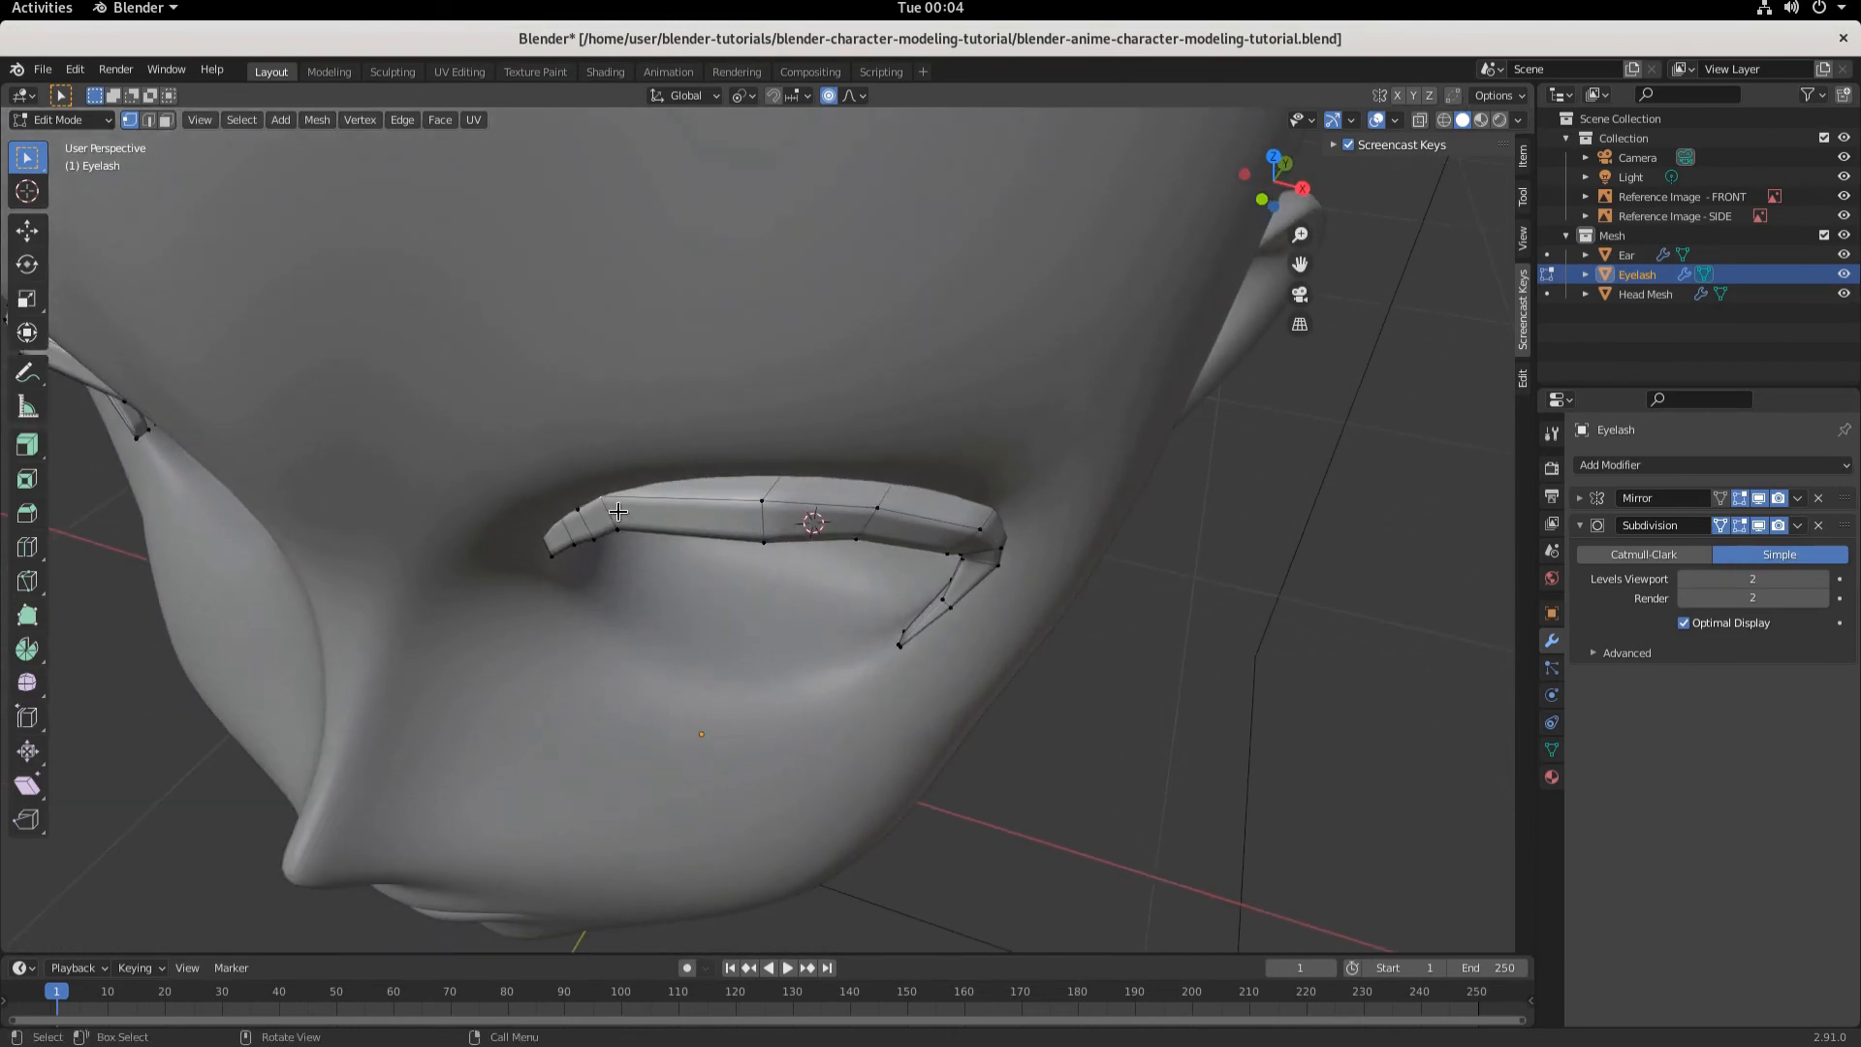
key("g")
key("y")
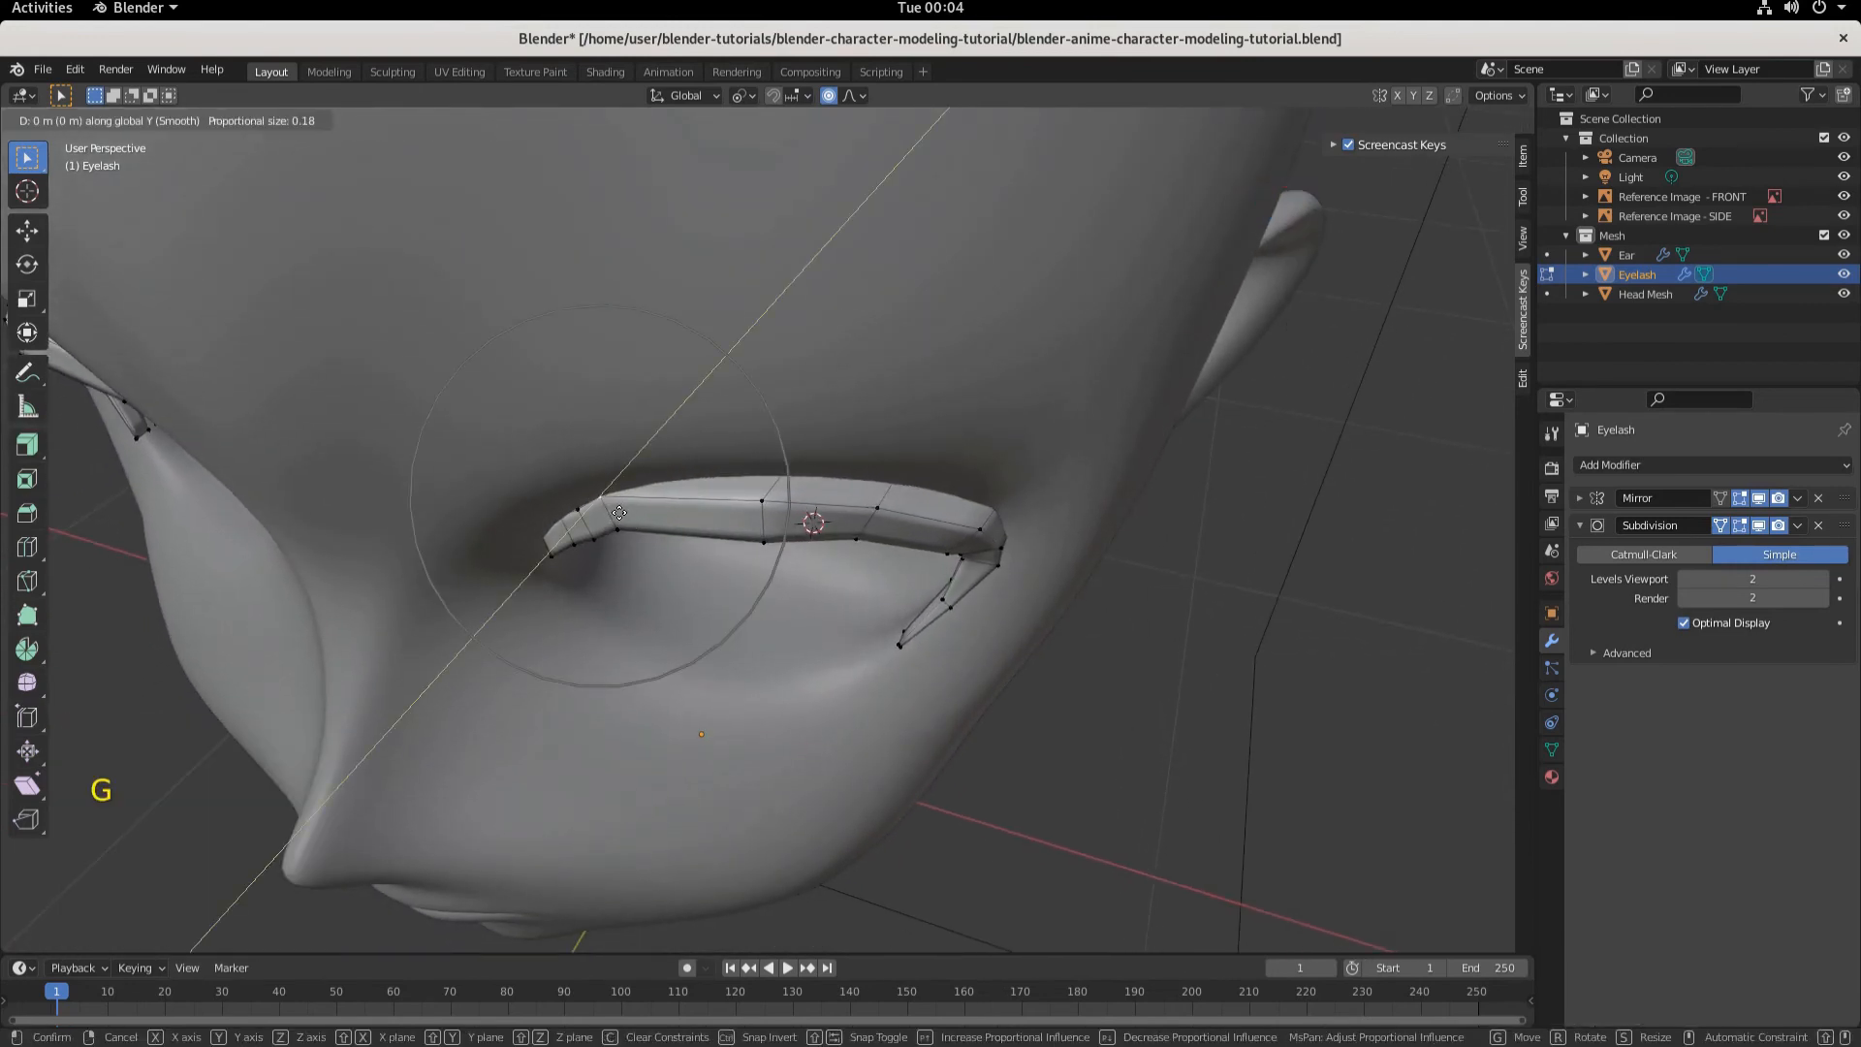
scroll(619, 514, "up", 10)
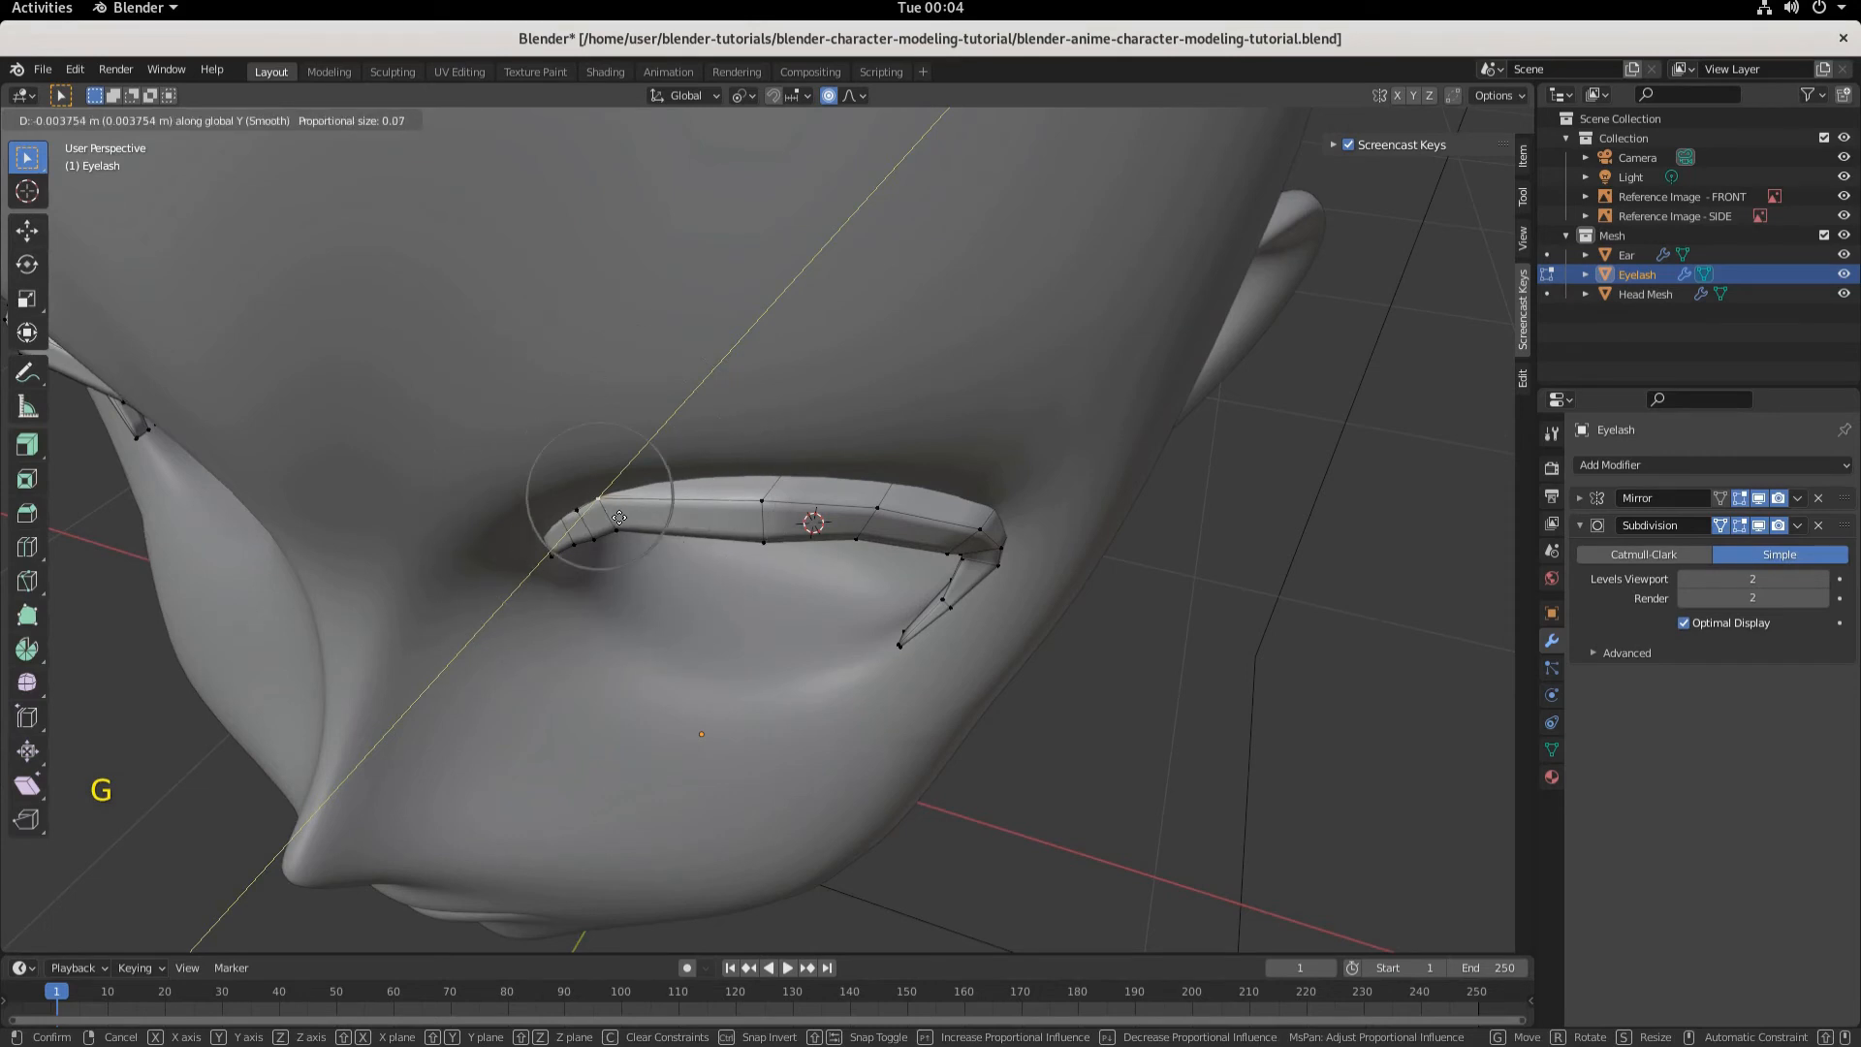
left_click(595, 510)
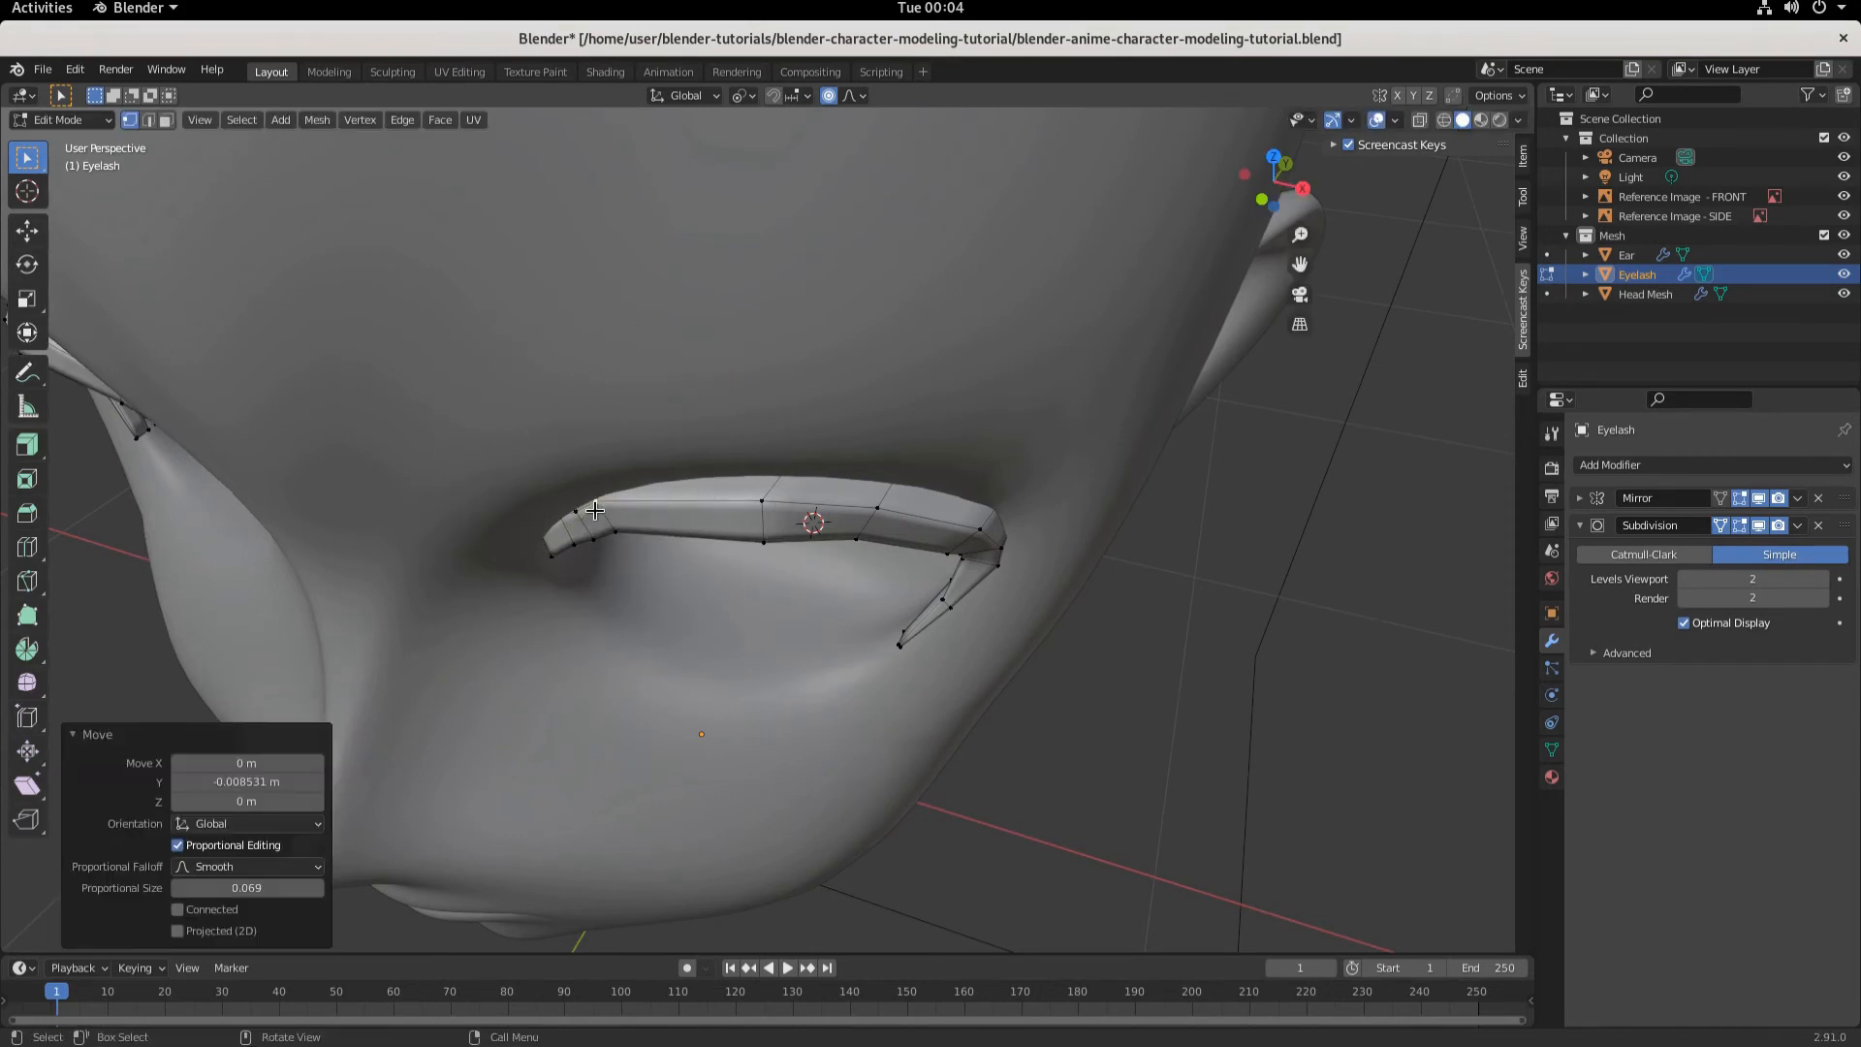
- Select the inner end's lower vertex and move it about 0.0203 m along negative Y with proportional size about 0.04
left_click(548, 522)
left_click(1443, 120)
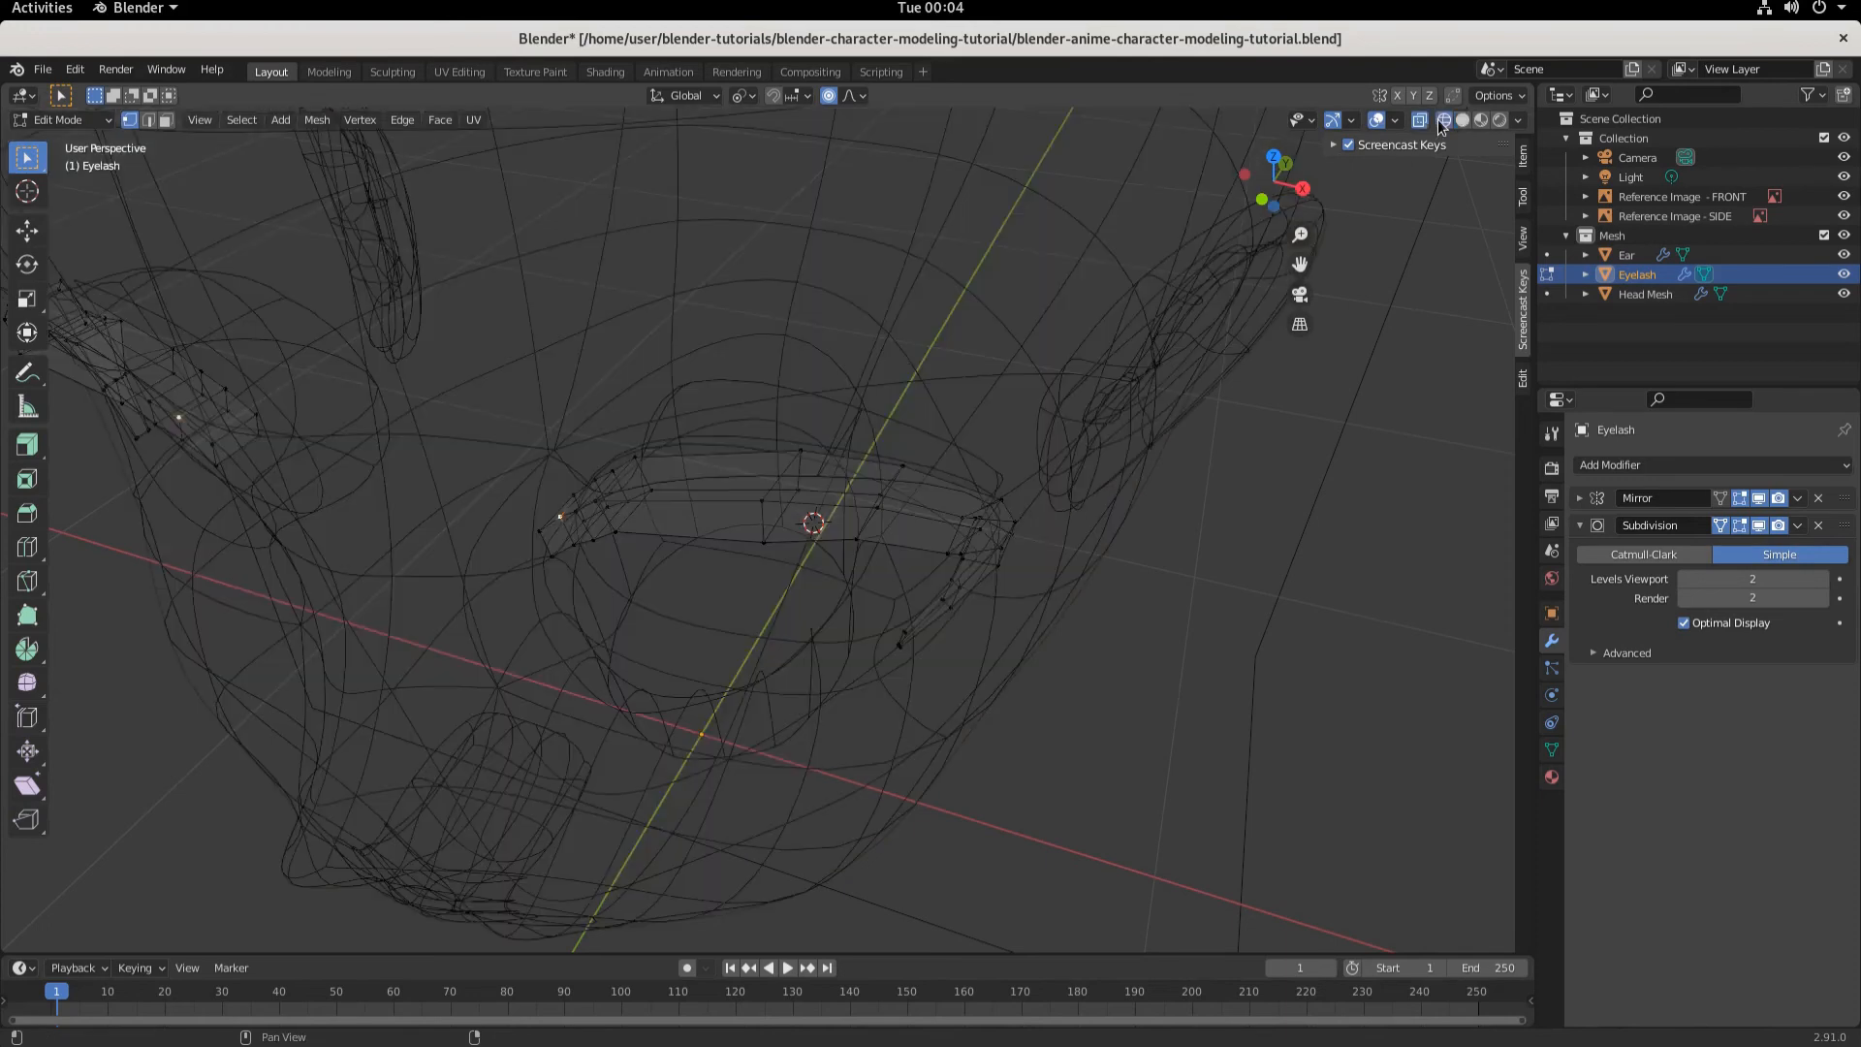
left_click(1464, 119)
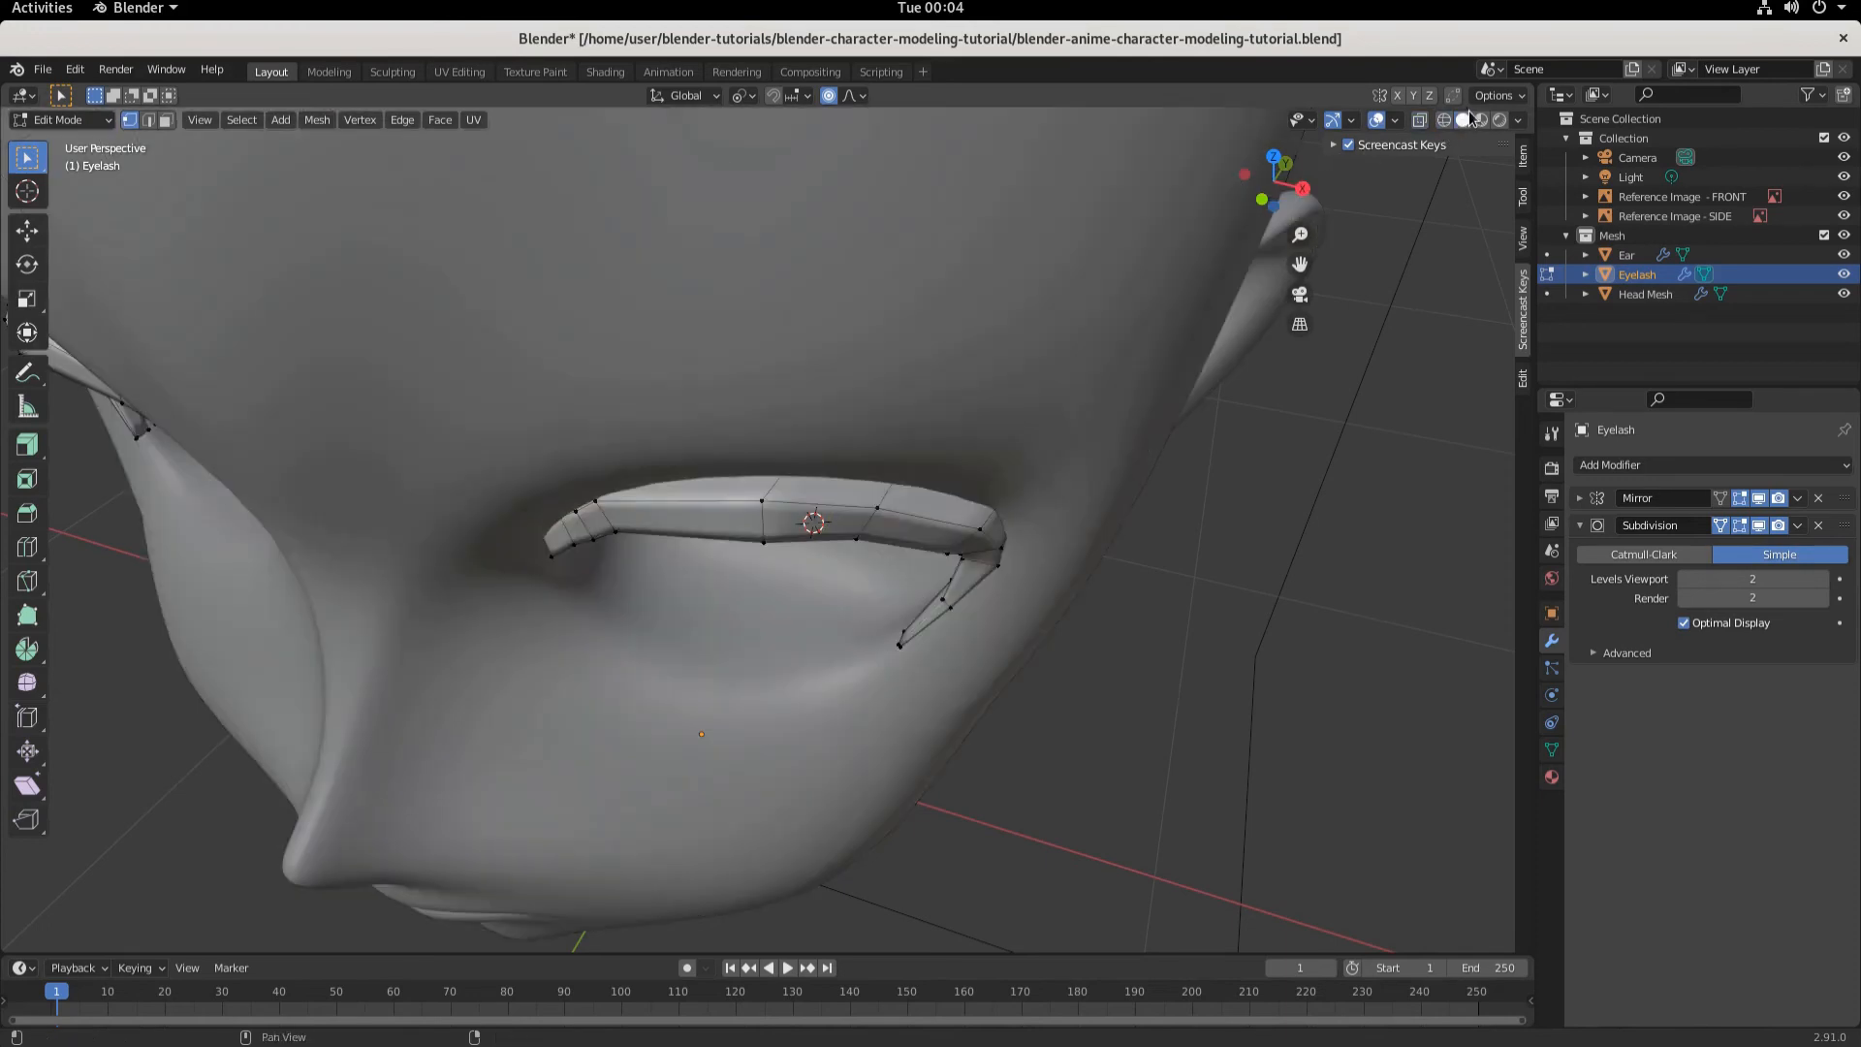
key("y")
key("g")
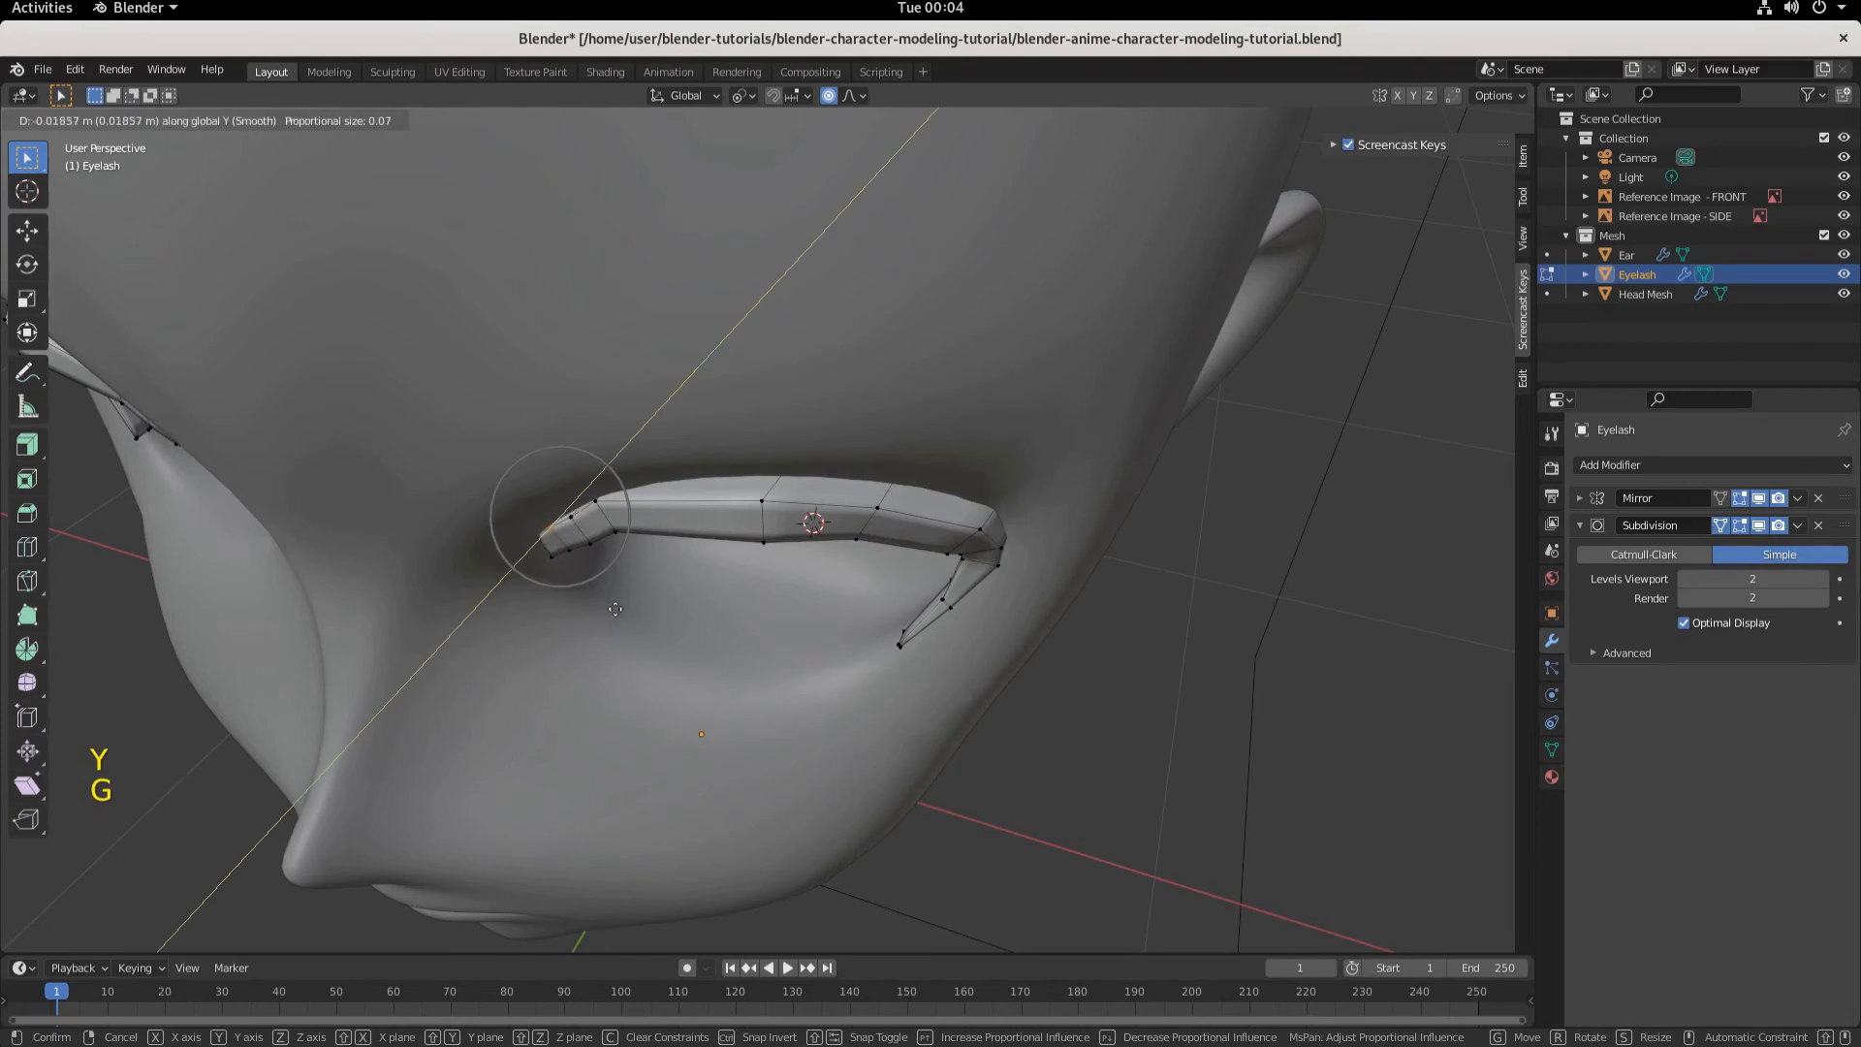
scroll(615, 608, "up", 6)
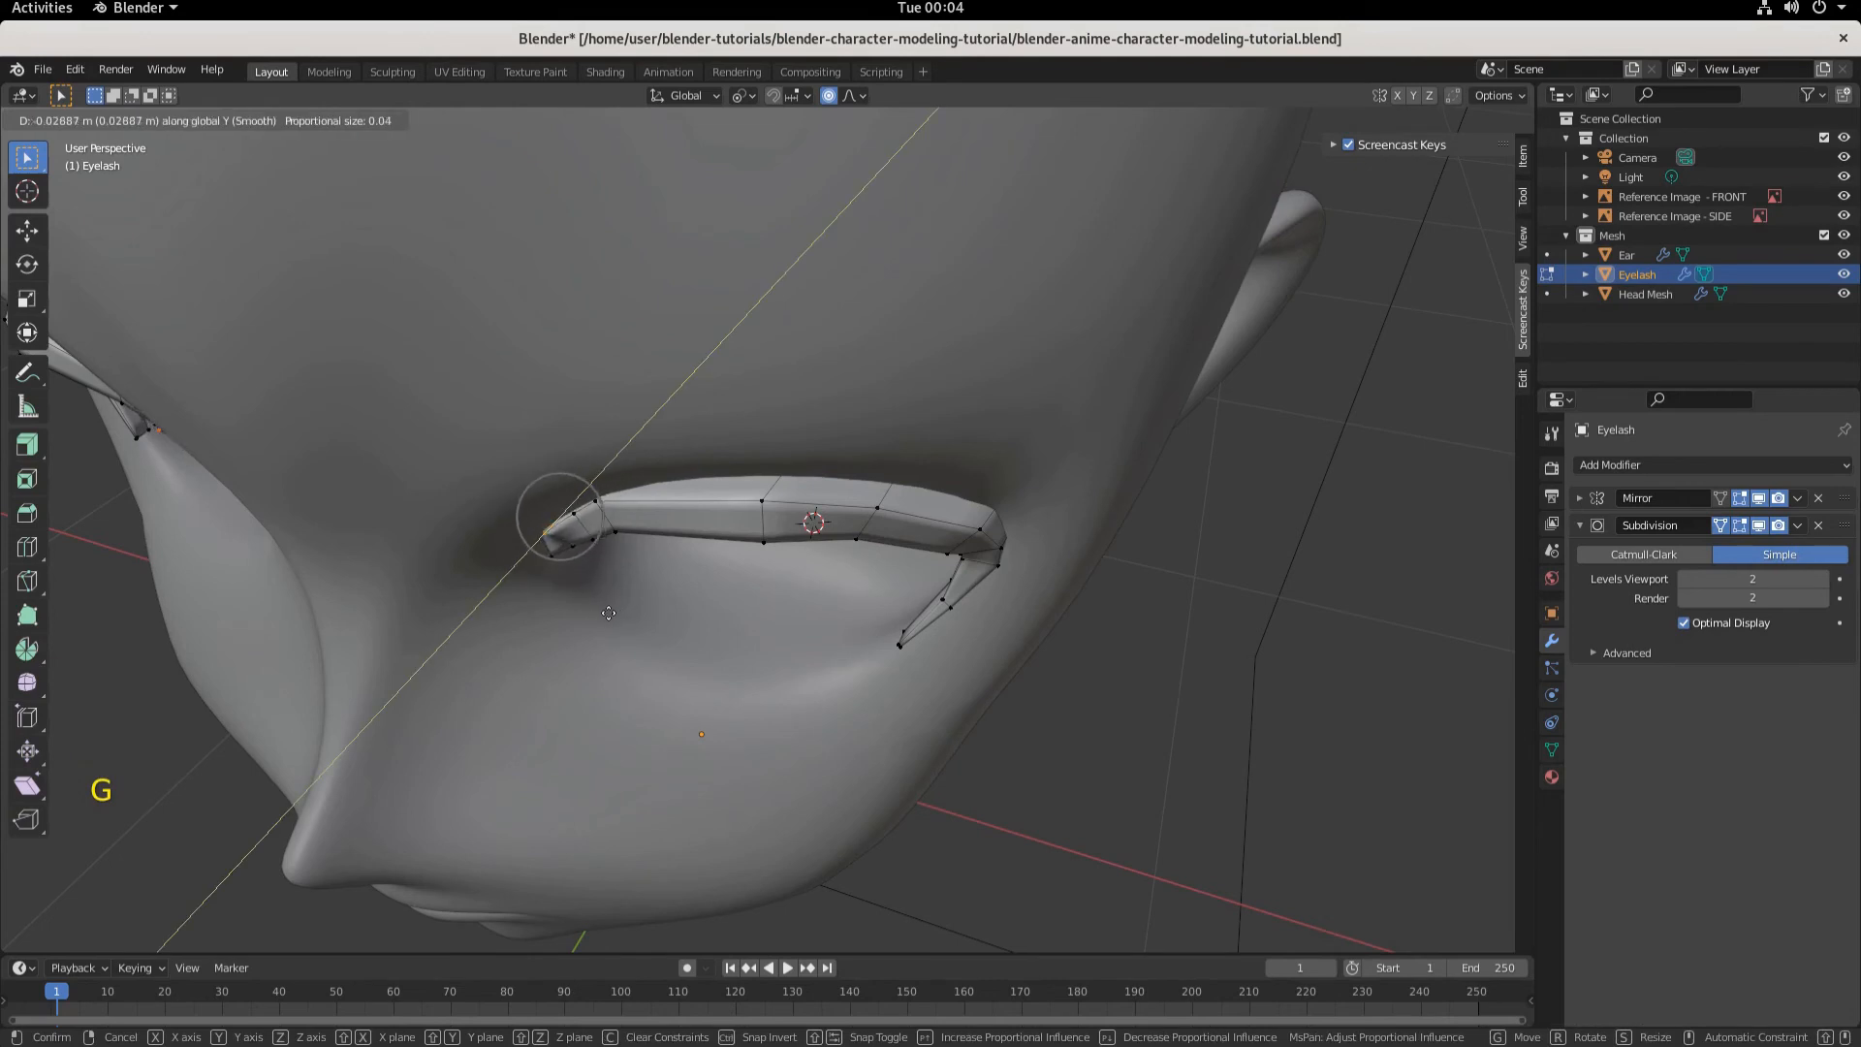
left_click(612, 608)
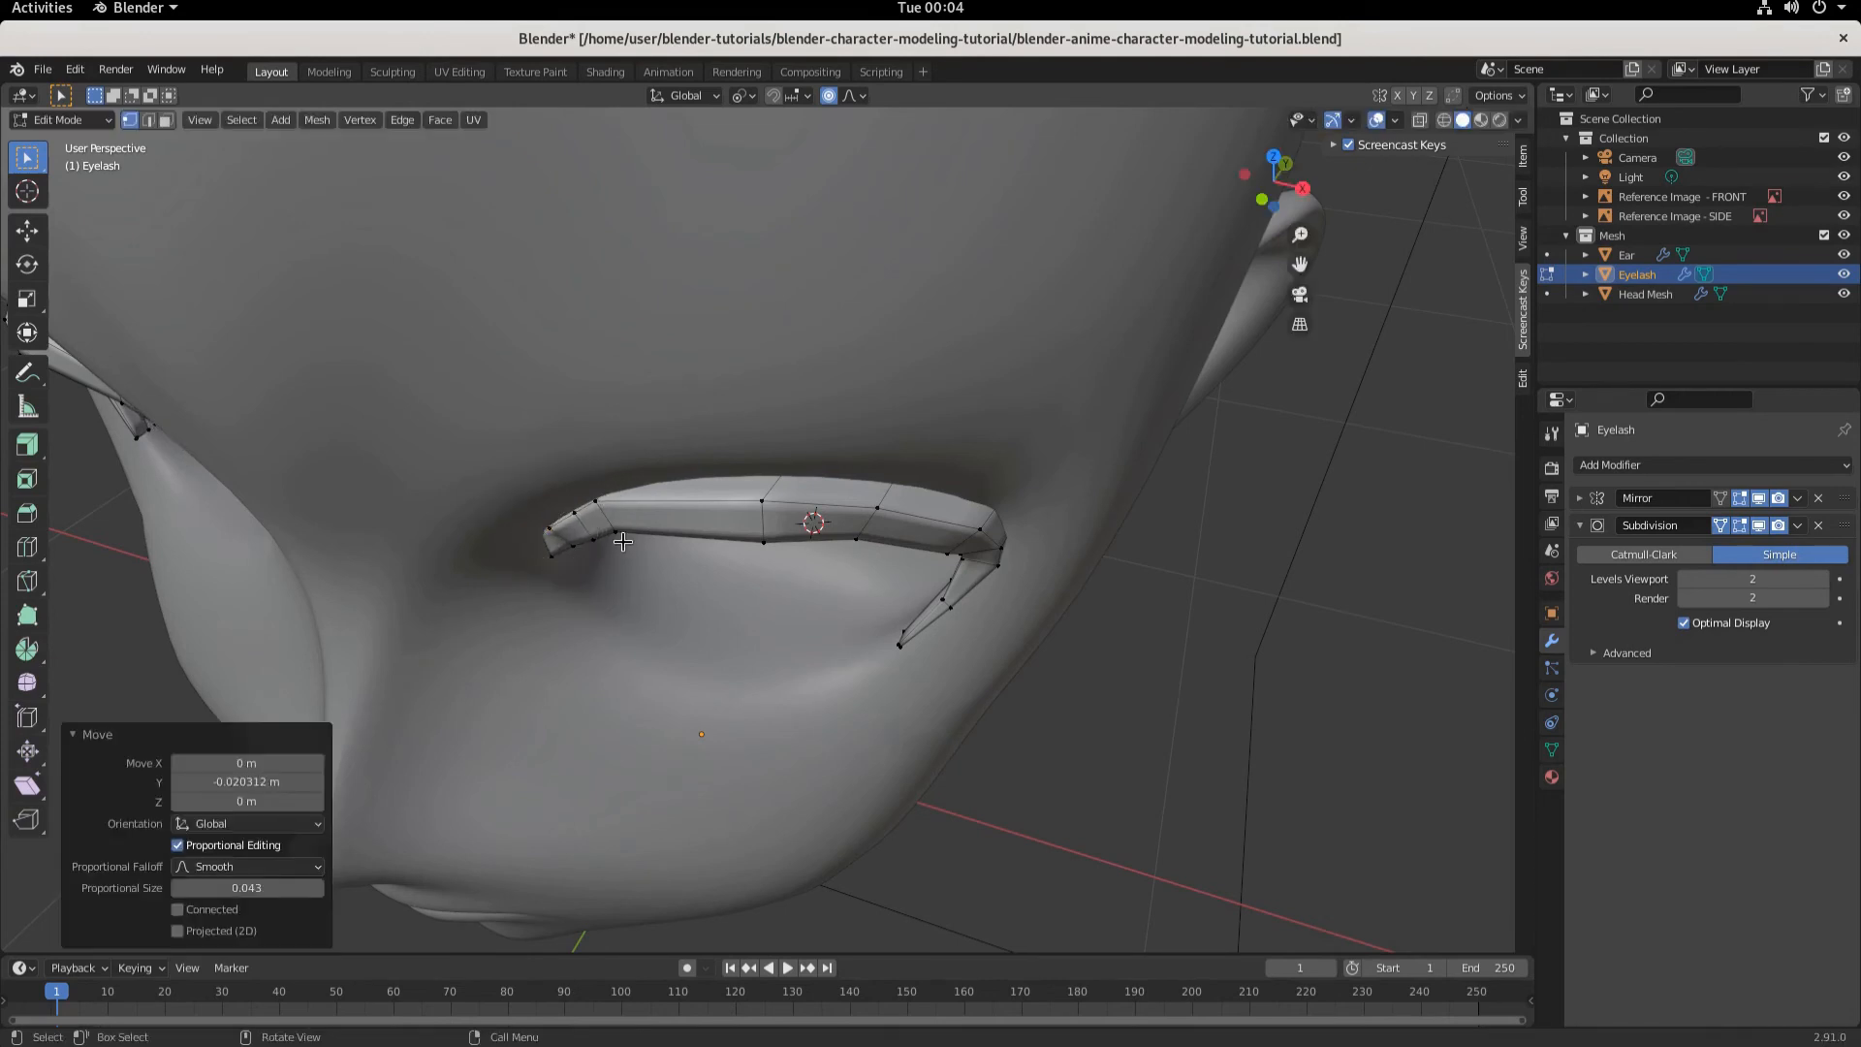
- Select an upper vertex at the eyelash's inner end and move it about 0.005 m along negative Y
left_click(600, 496)
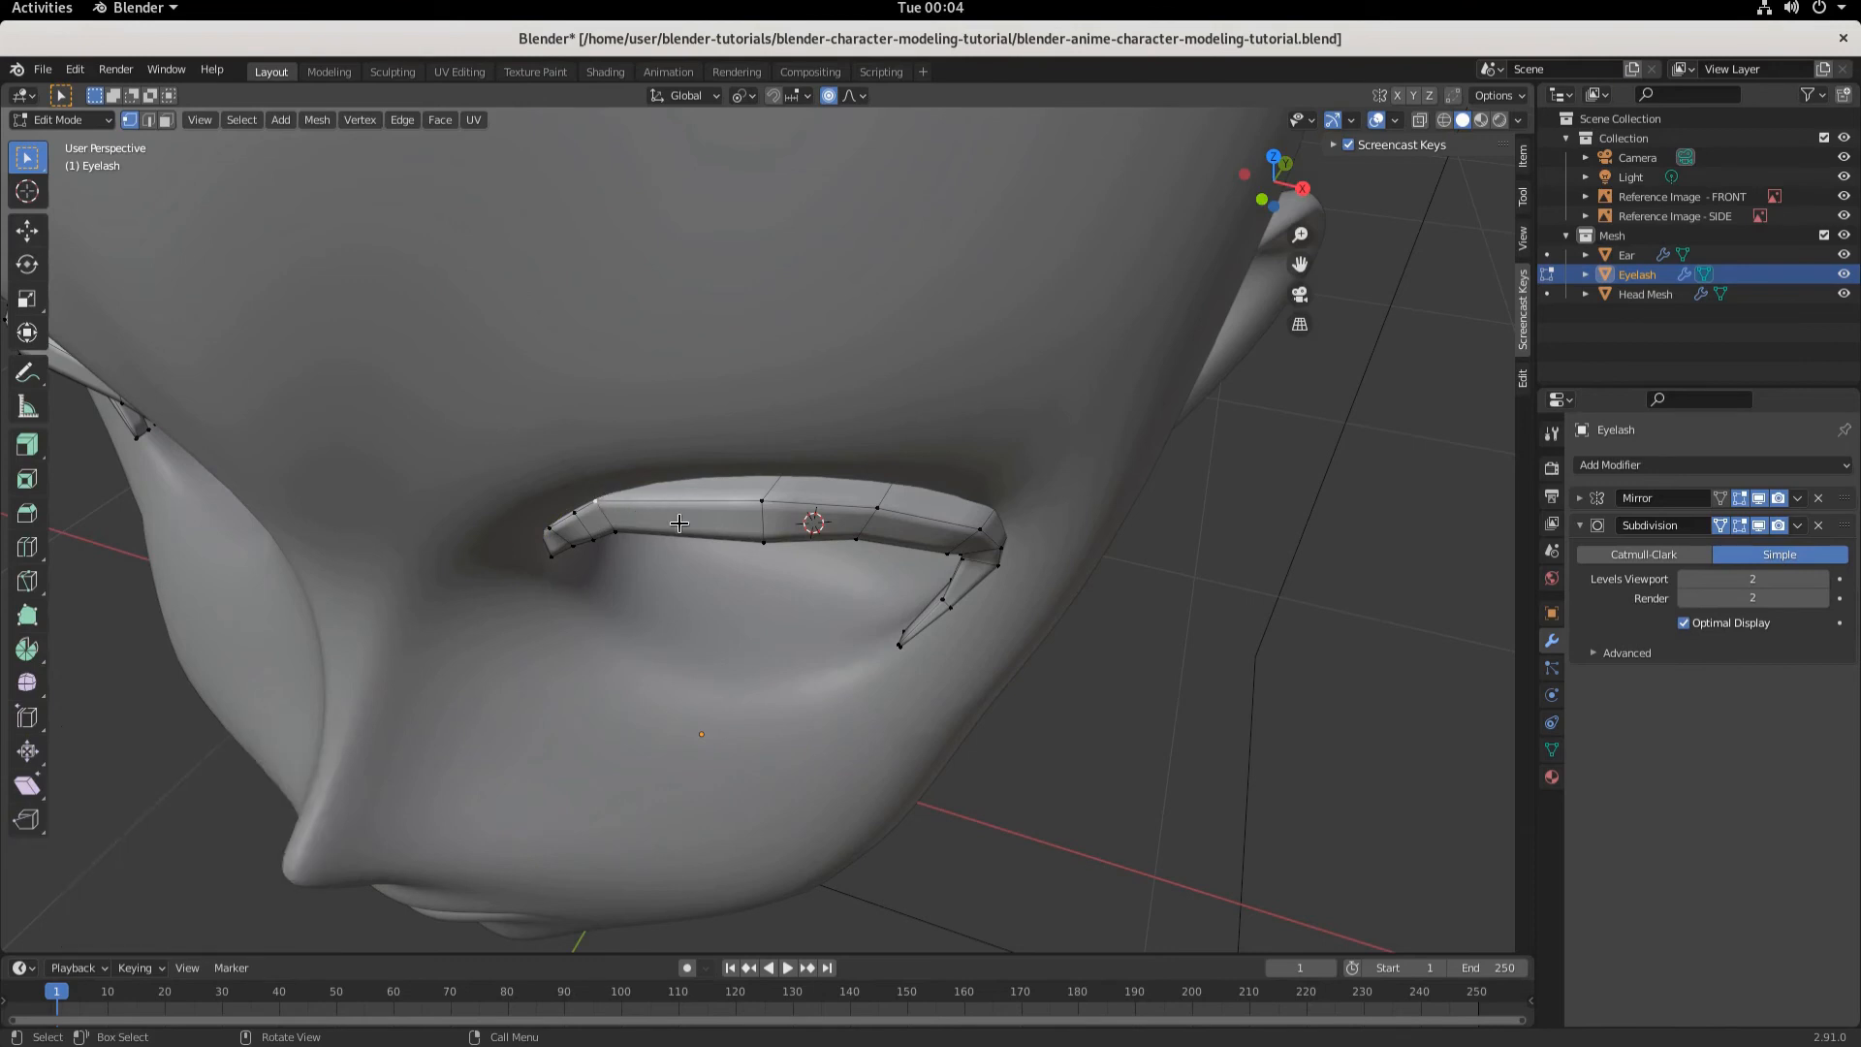
key("y")
key("g")
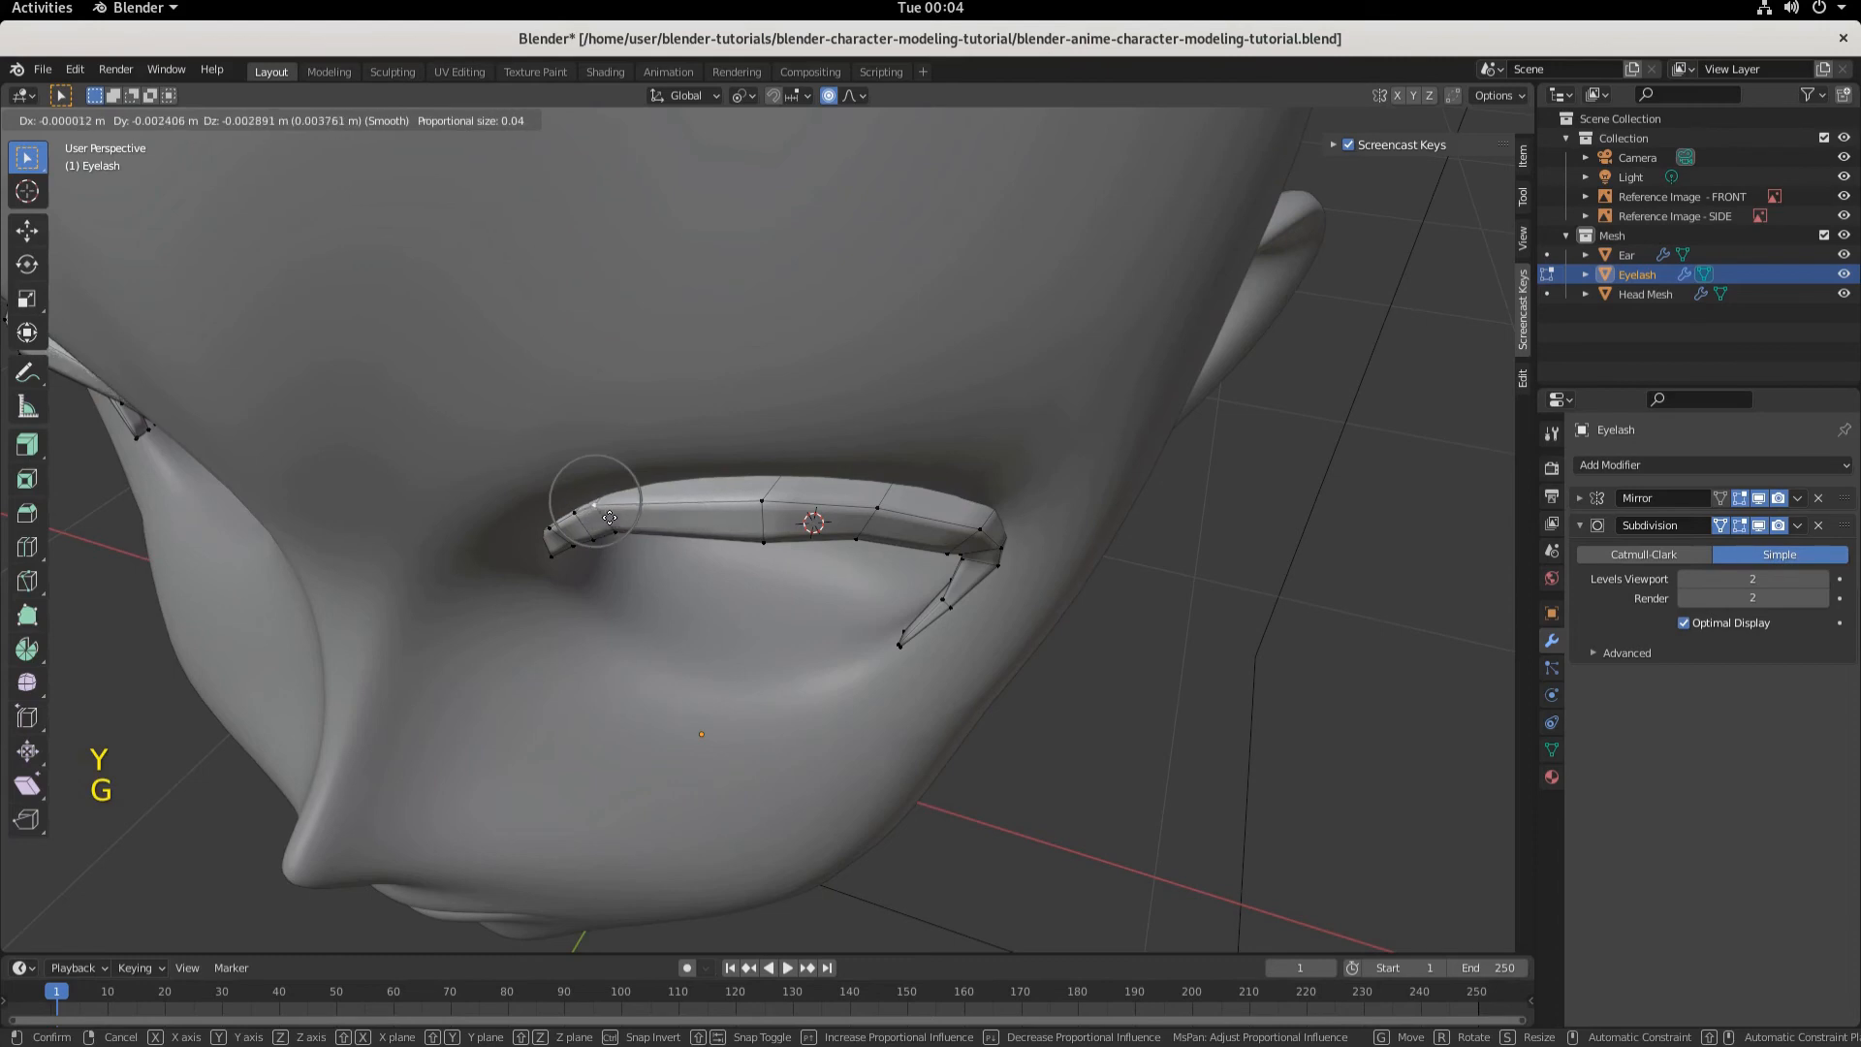
key("y")
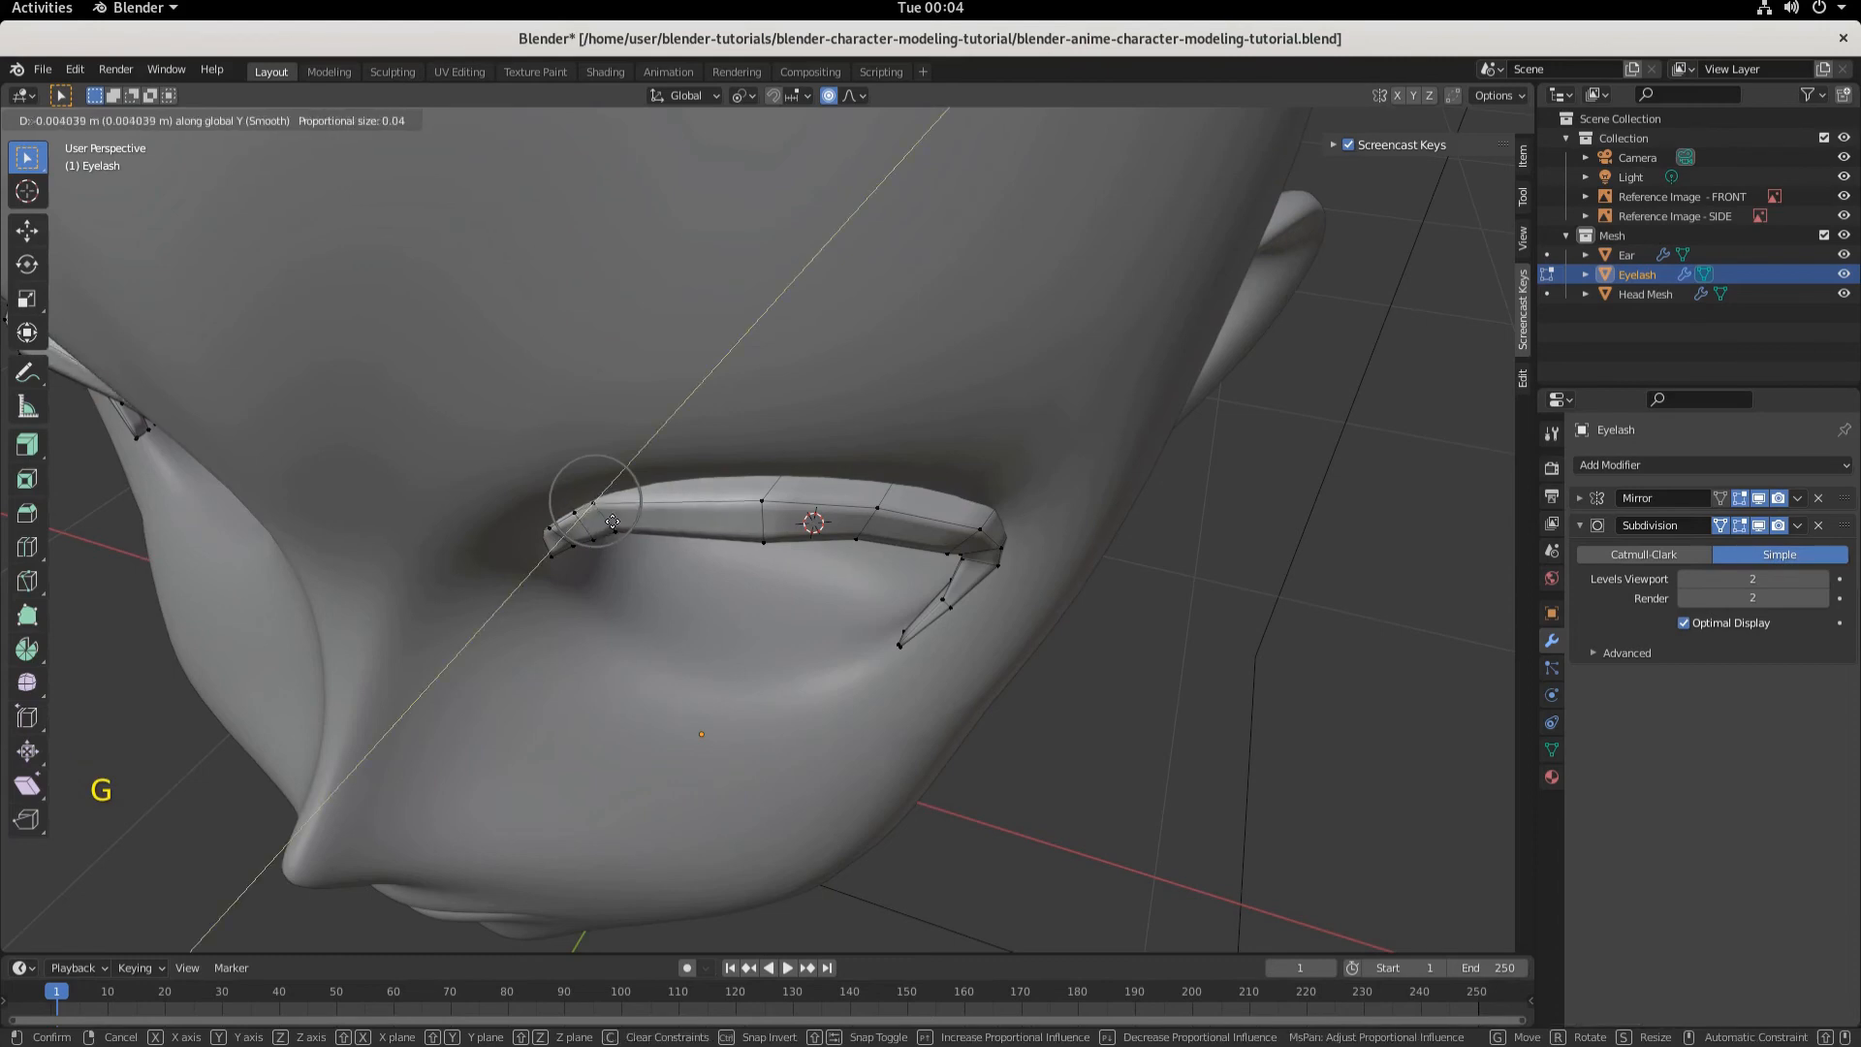
left_click(613, 521)
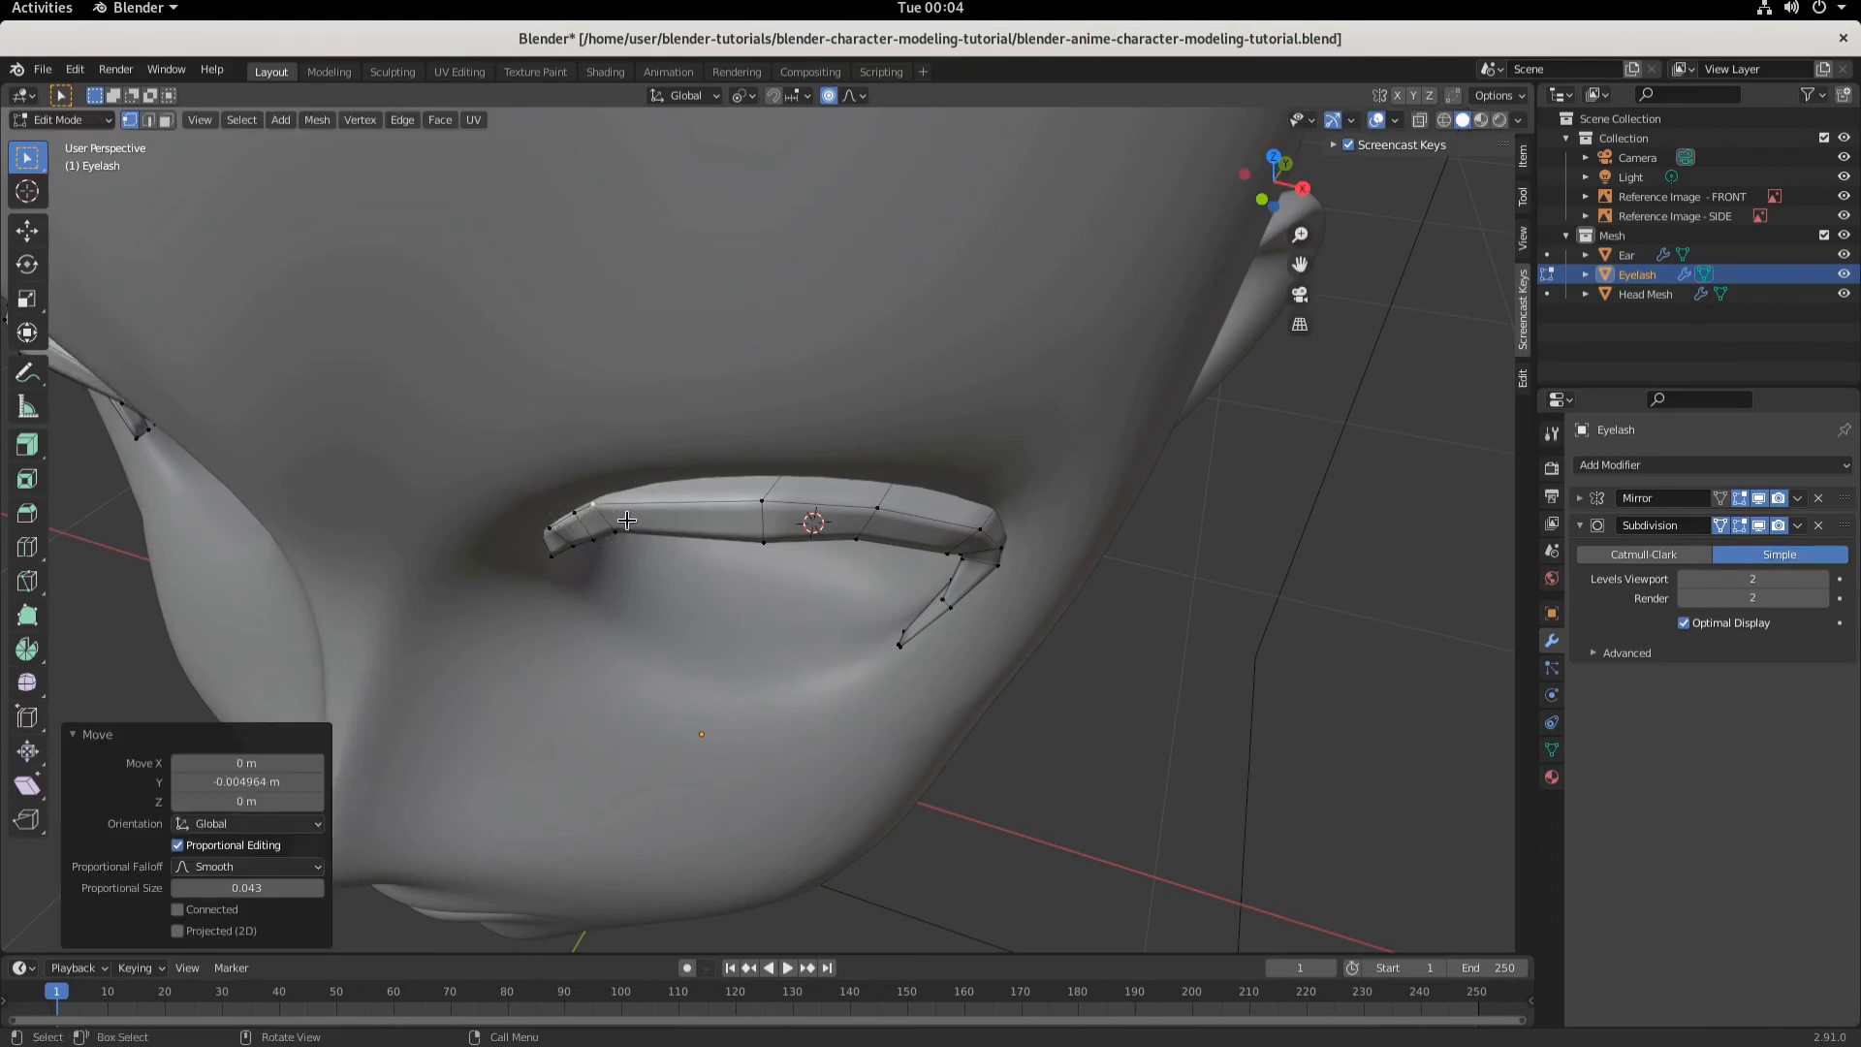
- Select an upper vertex along the eyelash and move it freely with proportional editing
left_click(765, 499)
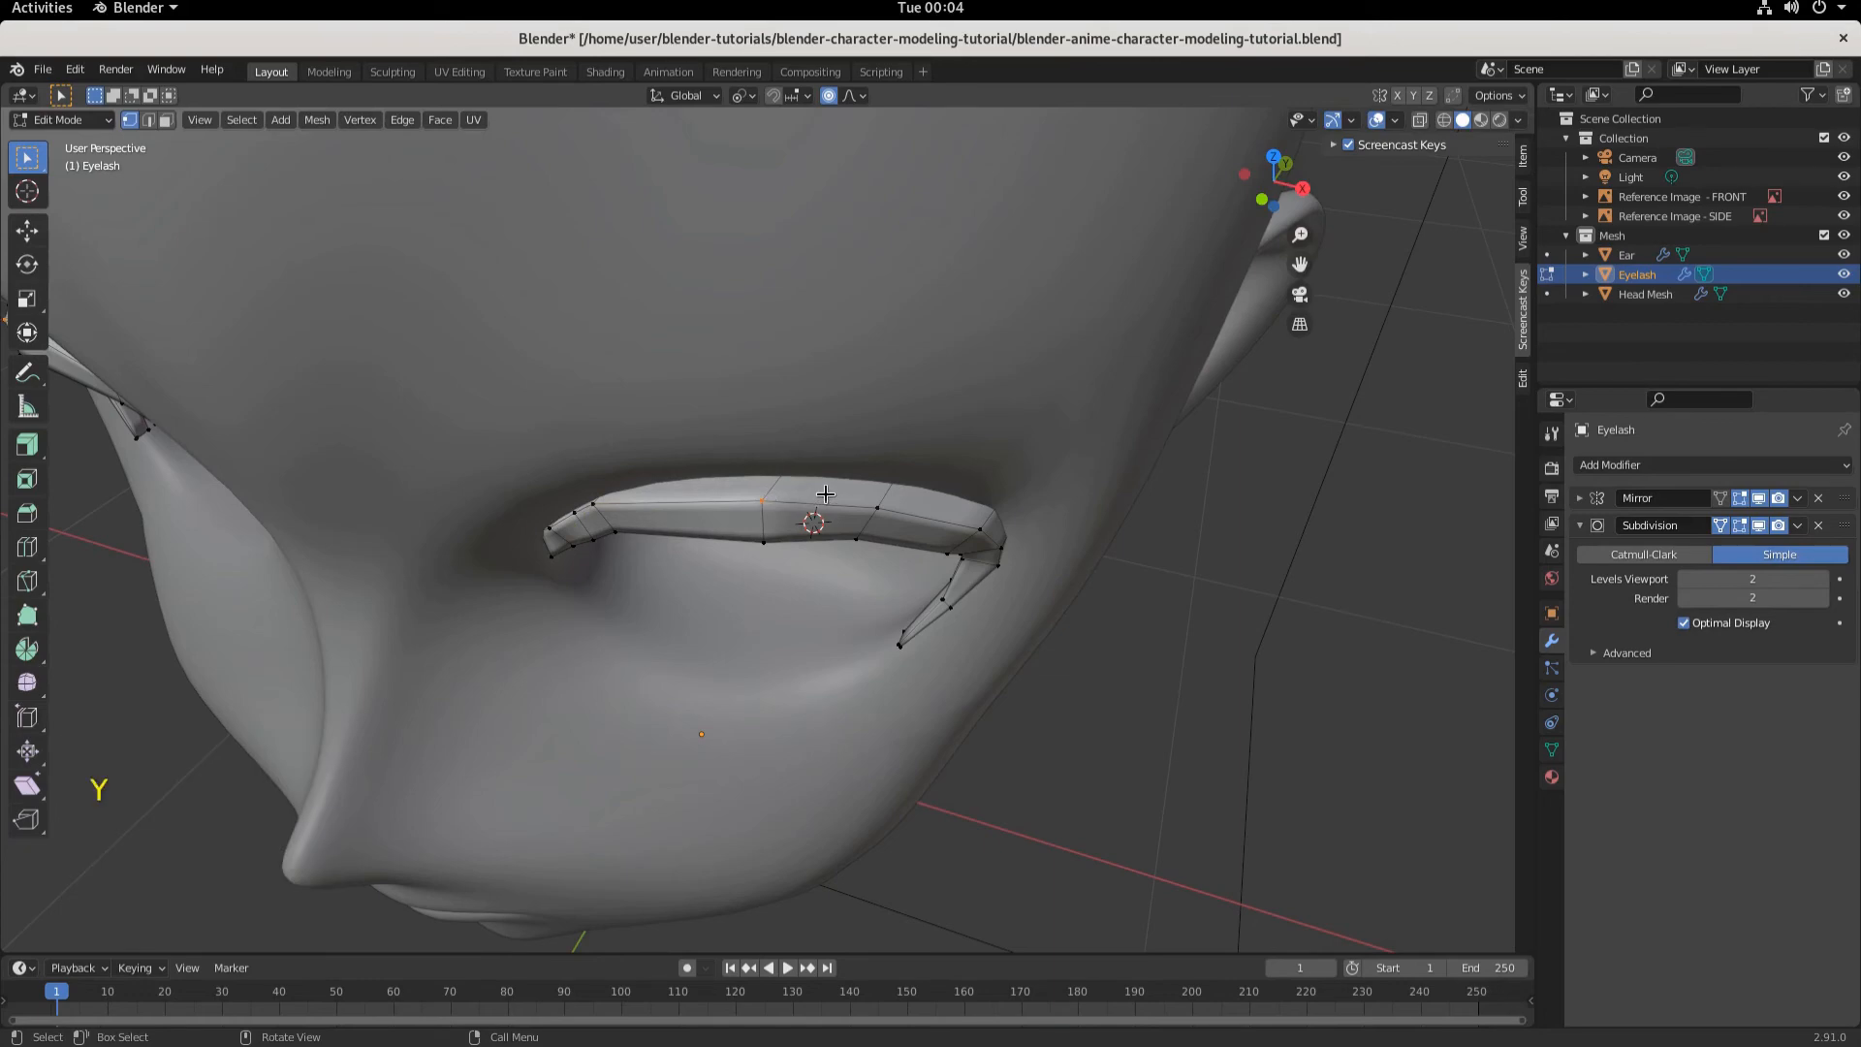
middle_click_drag(786, 542, 679, 462)
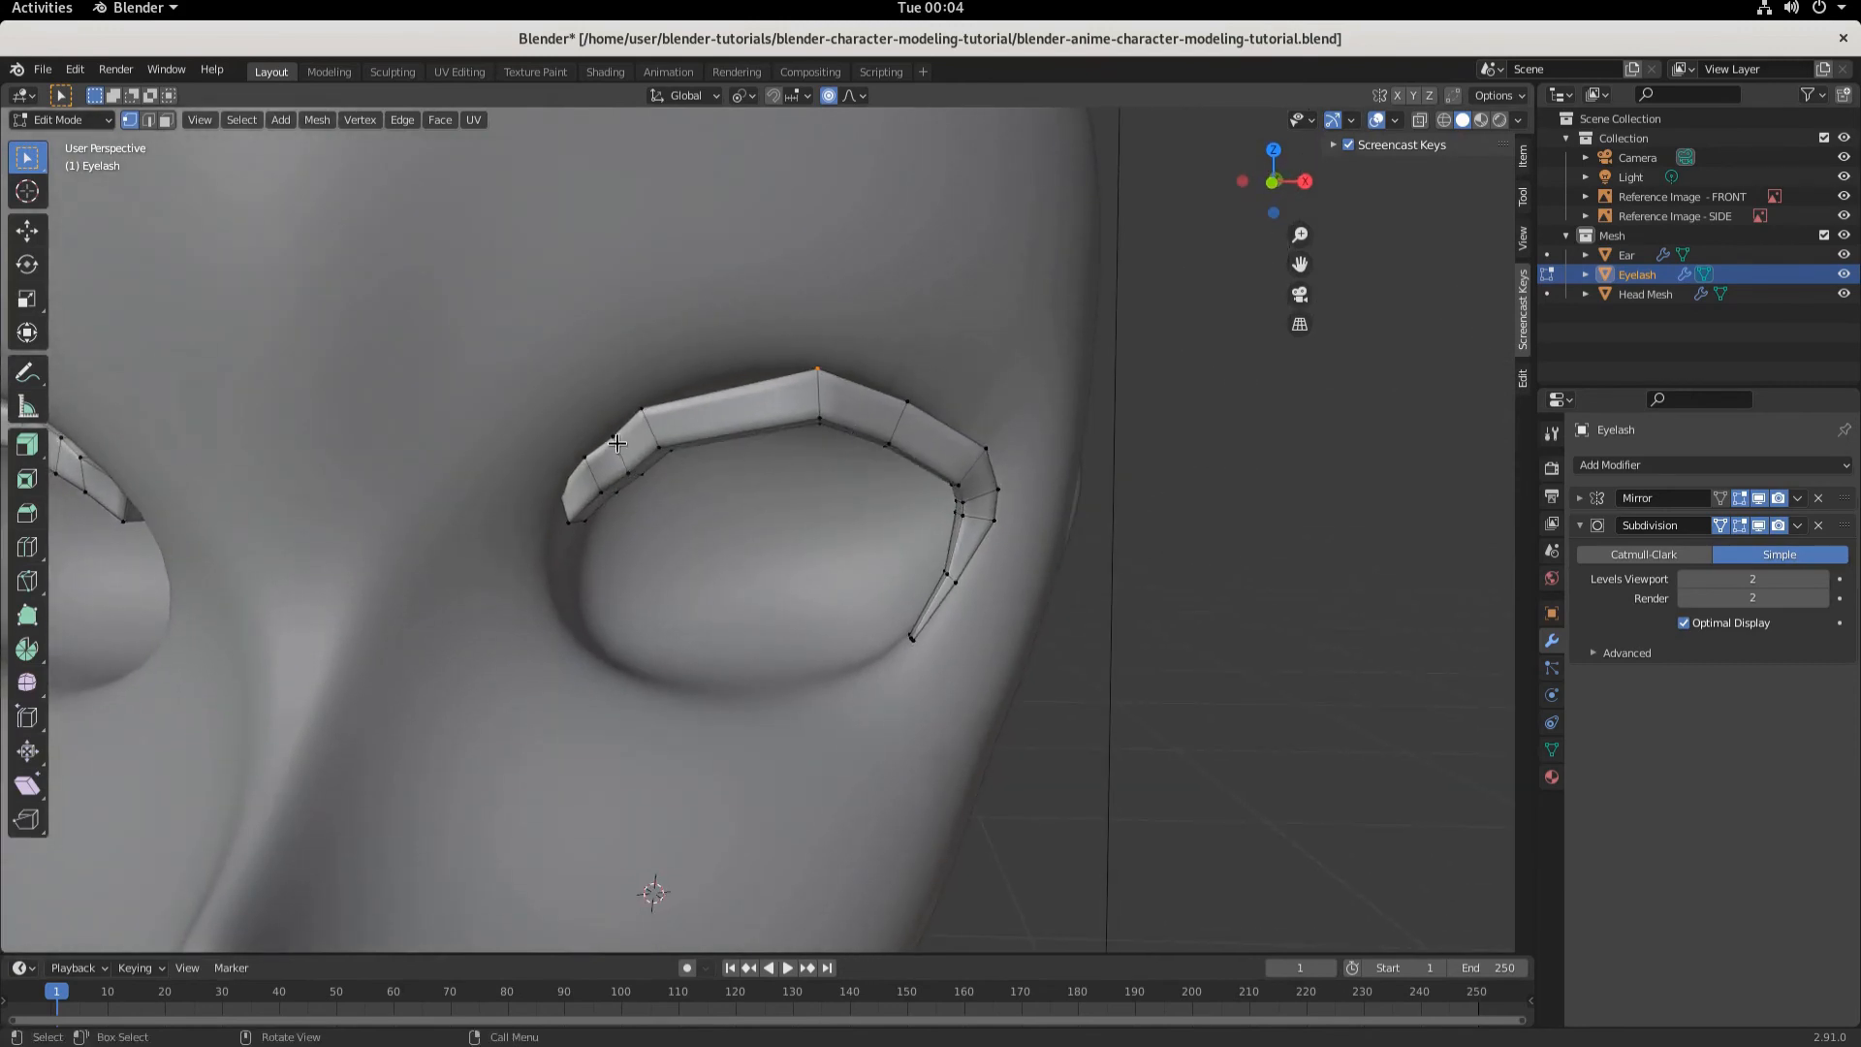
key("g")
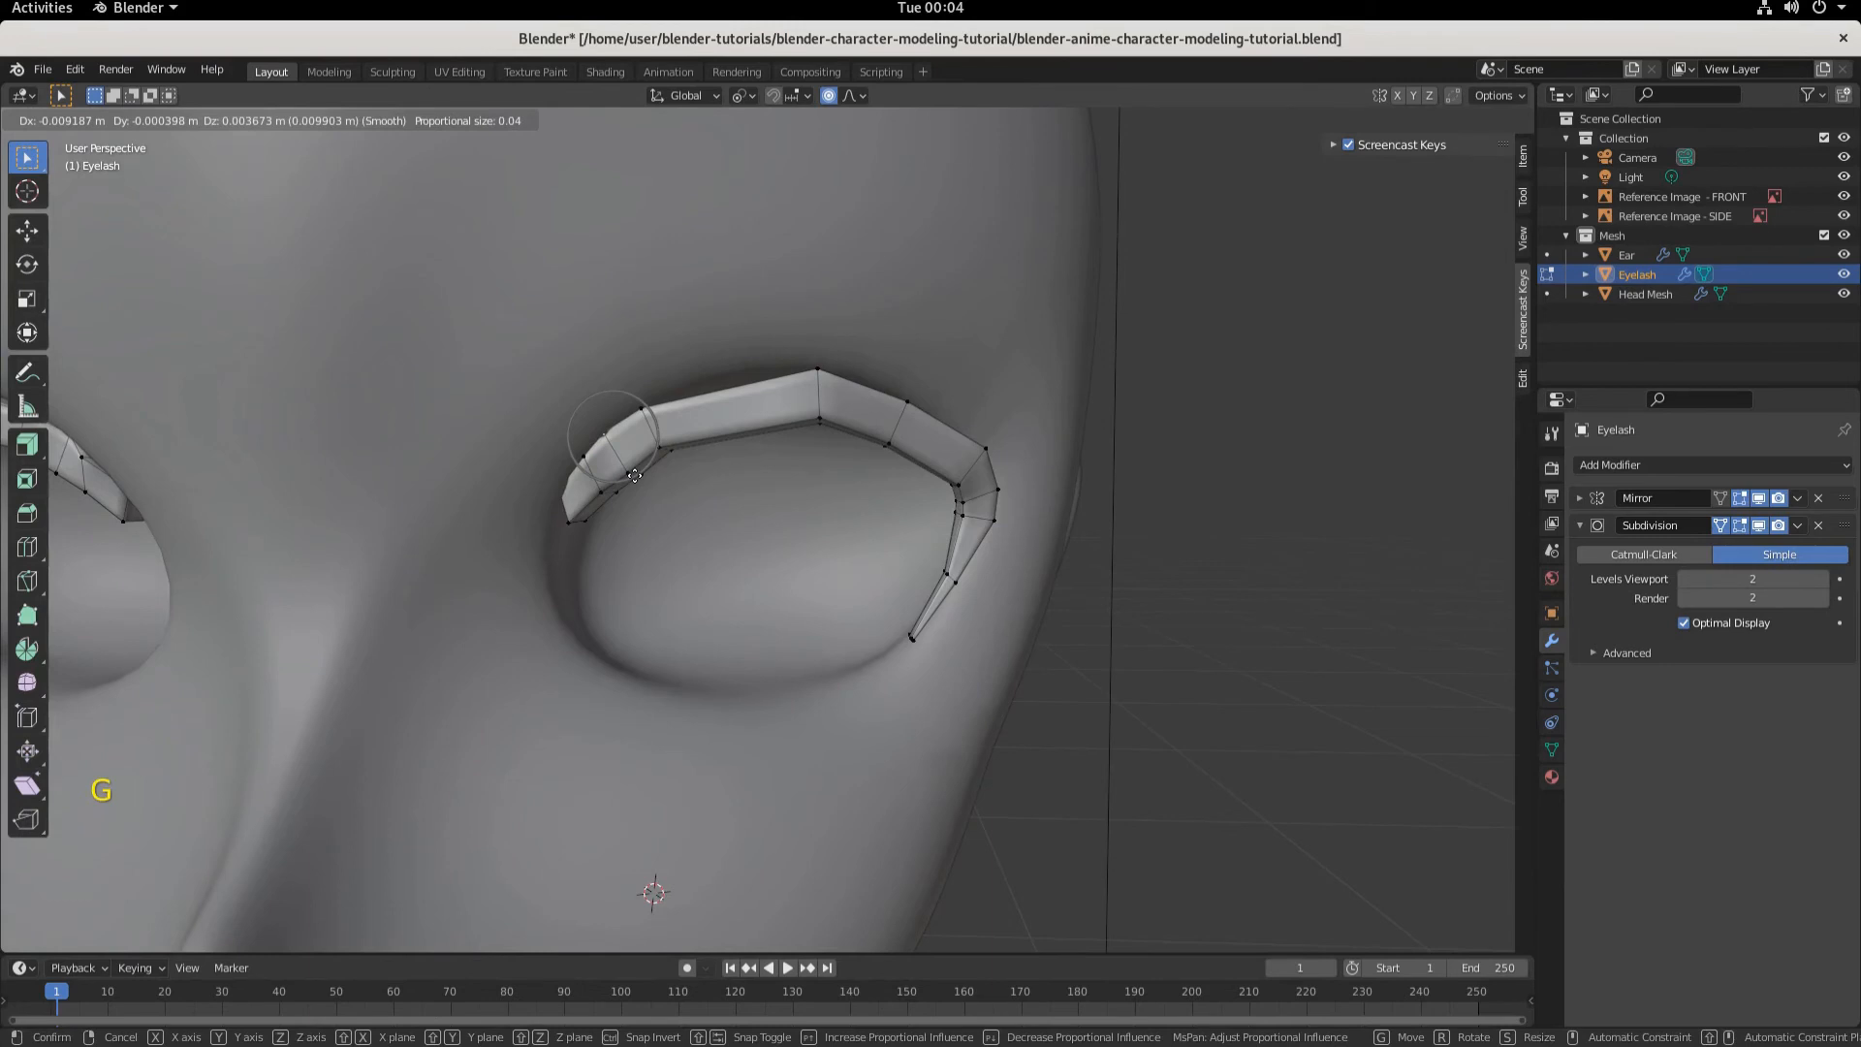
left_click(634, 476)
- Select a vertex near the inner end and nudge it several times with free moves to follow the lash line
left_click(632, 475)
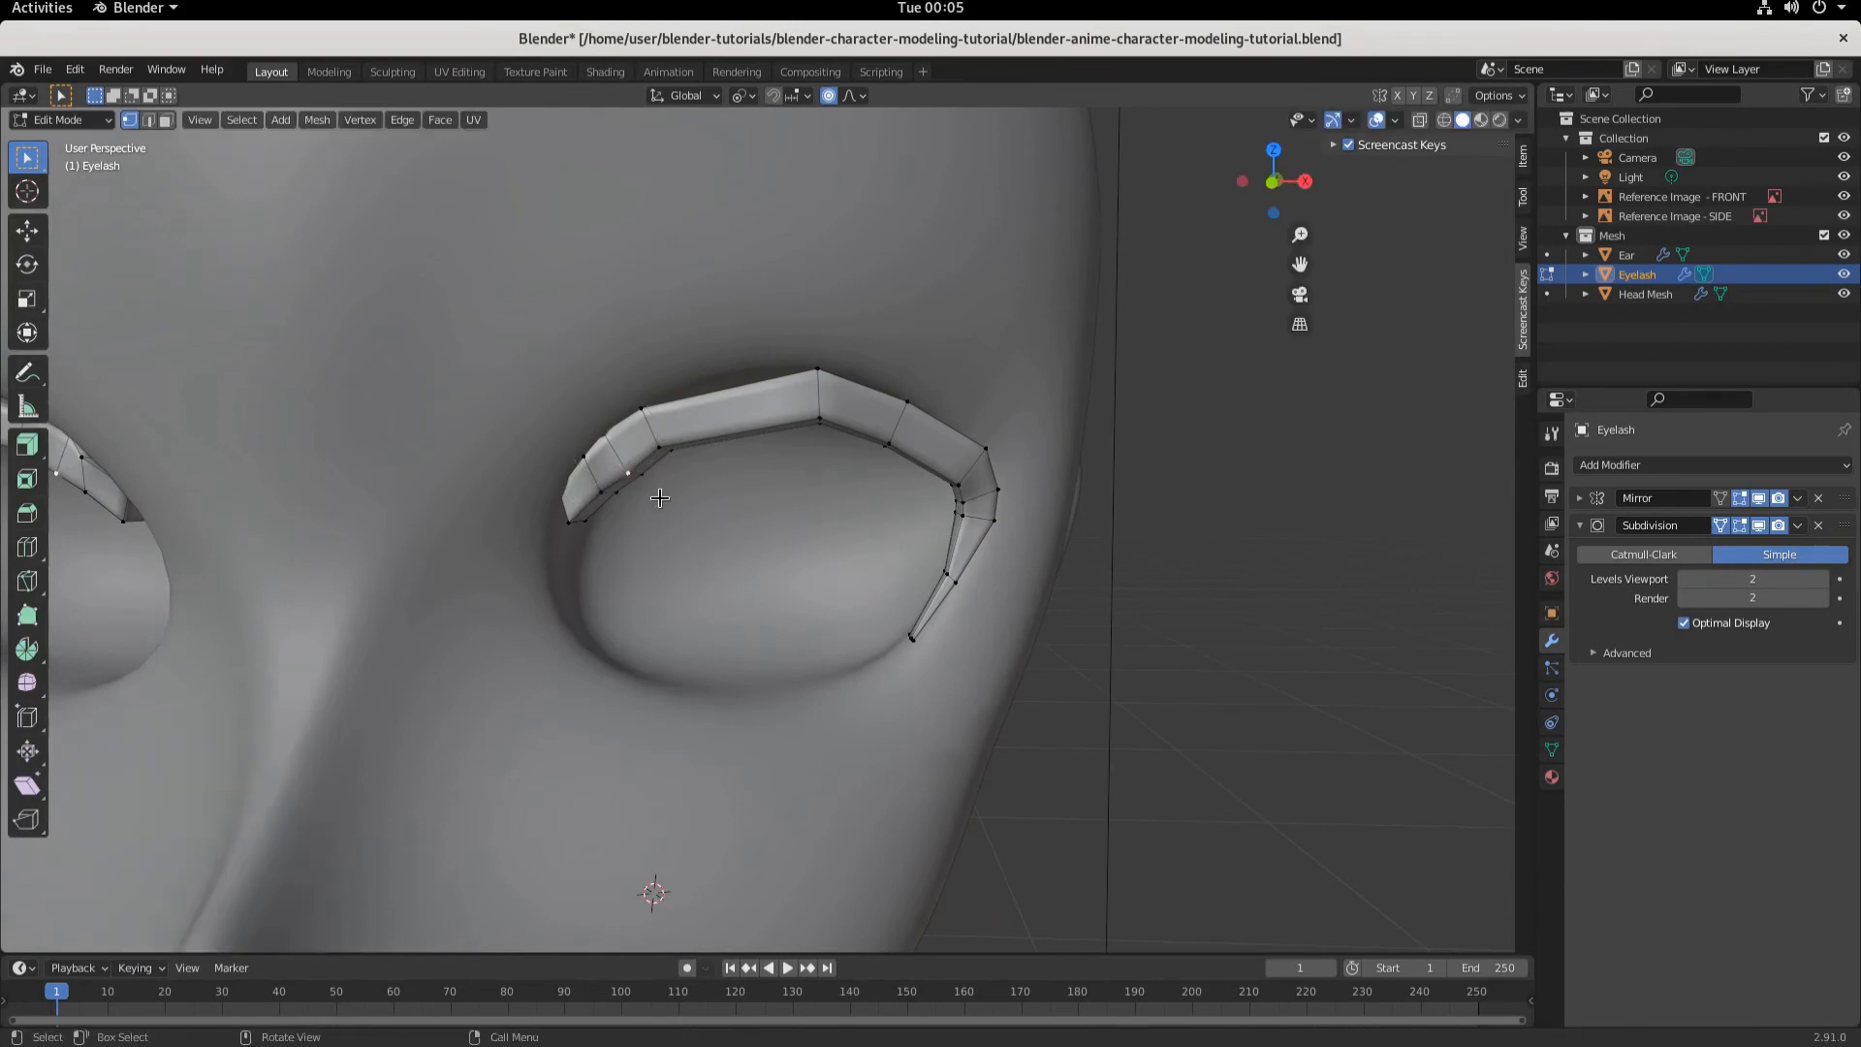
key("g")
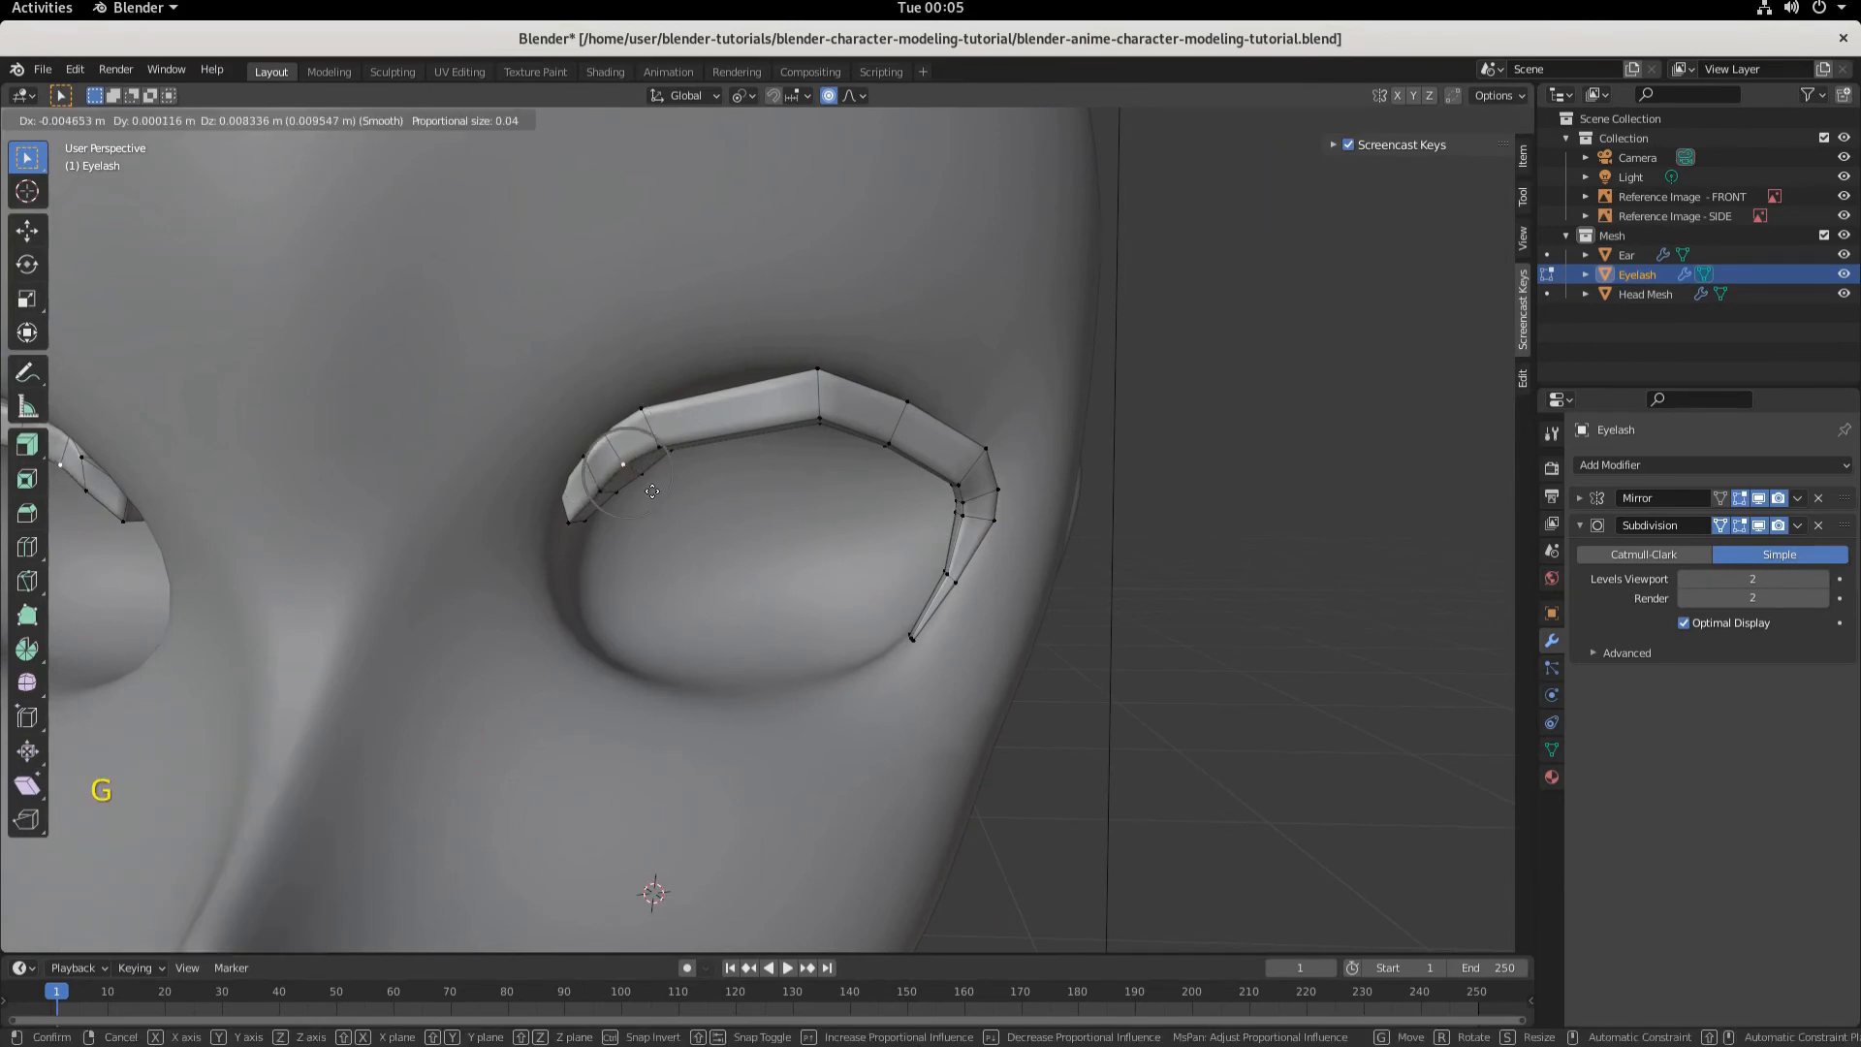
left_click(643, 497)
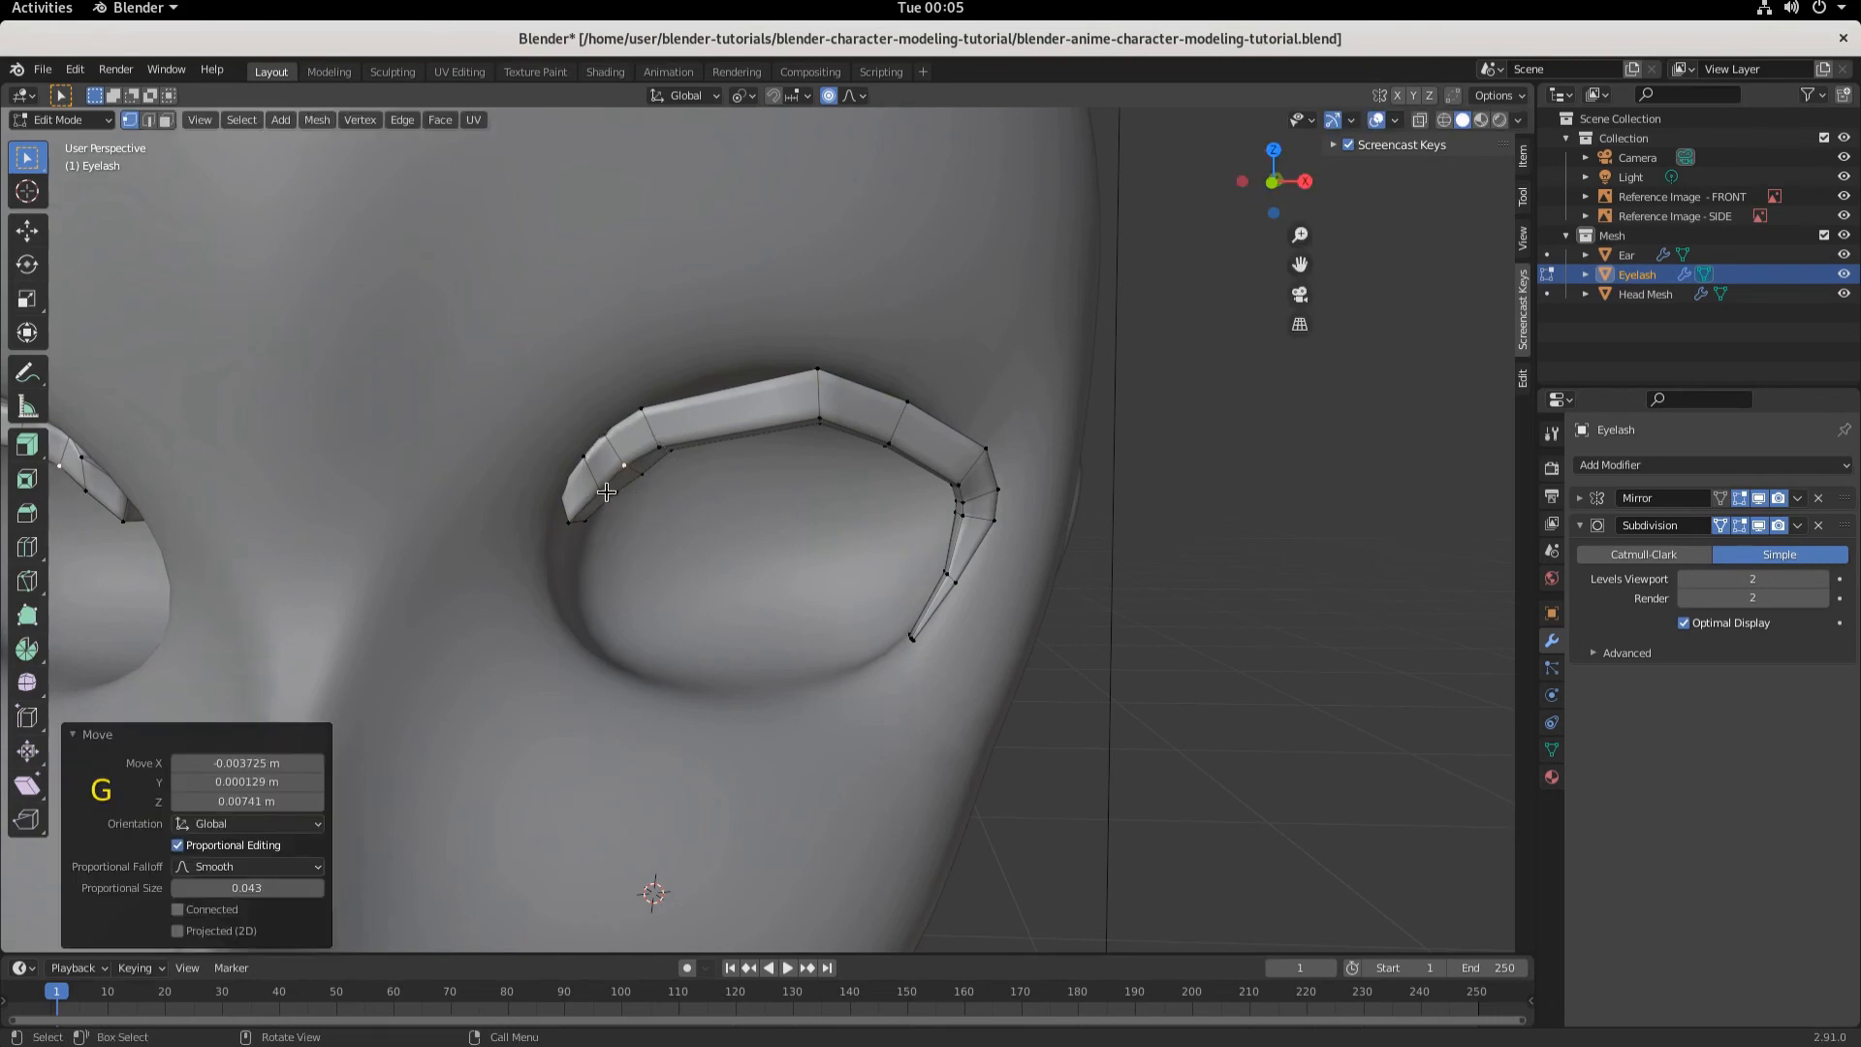
key("g")
left_click(608, 506)
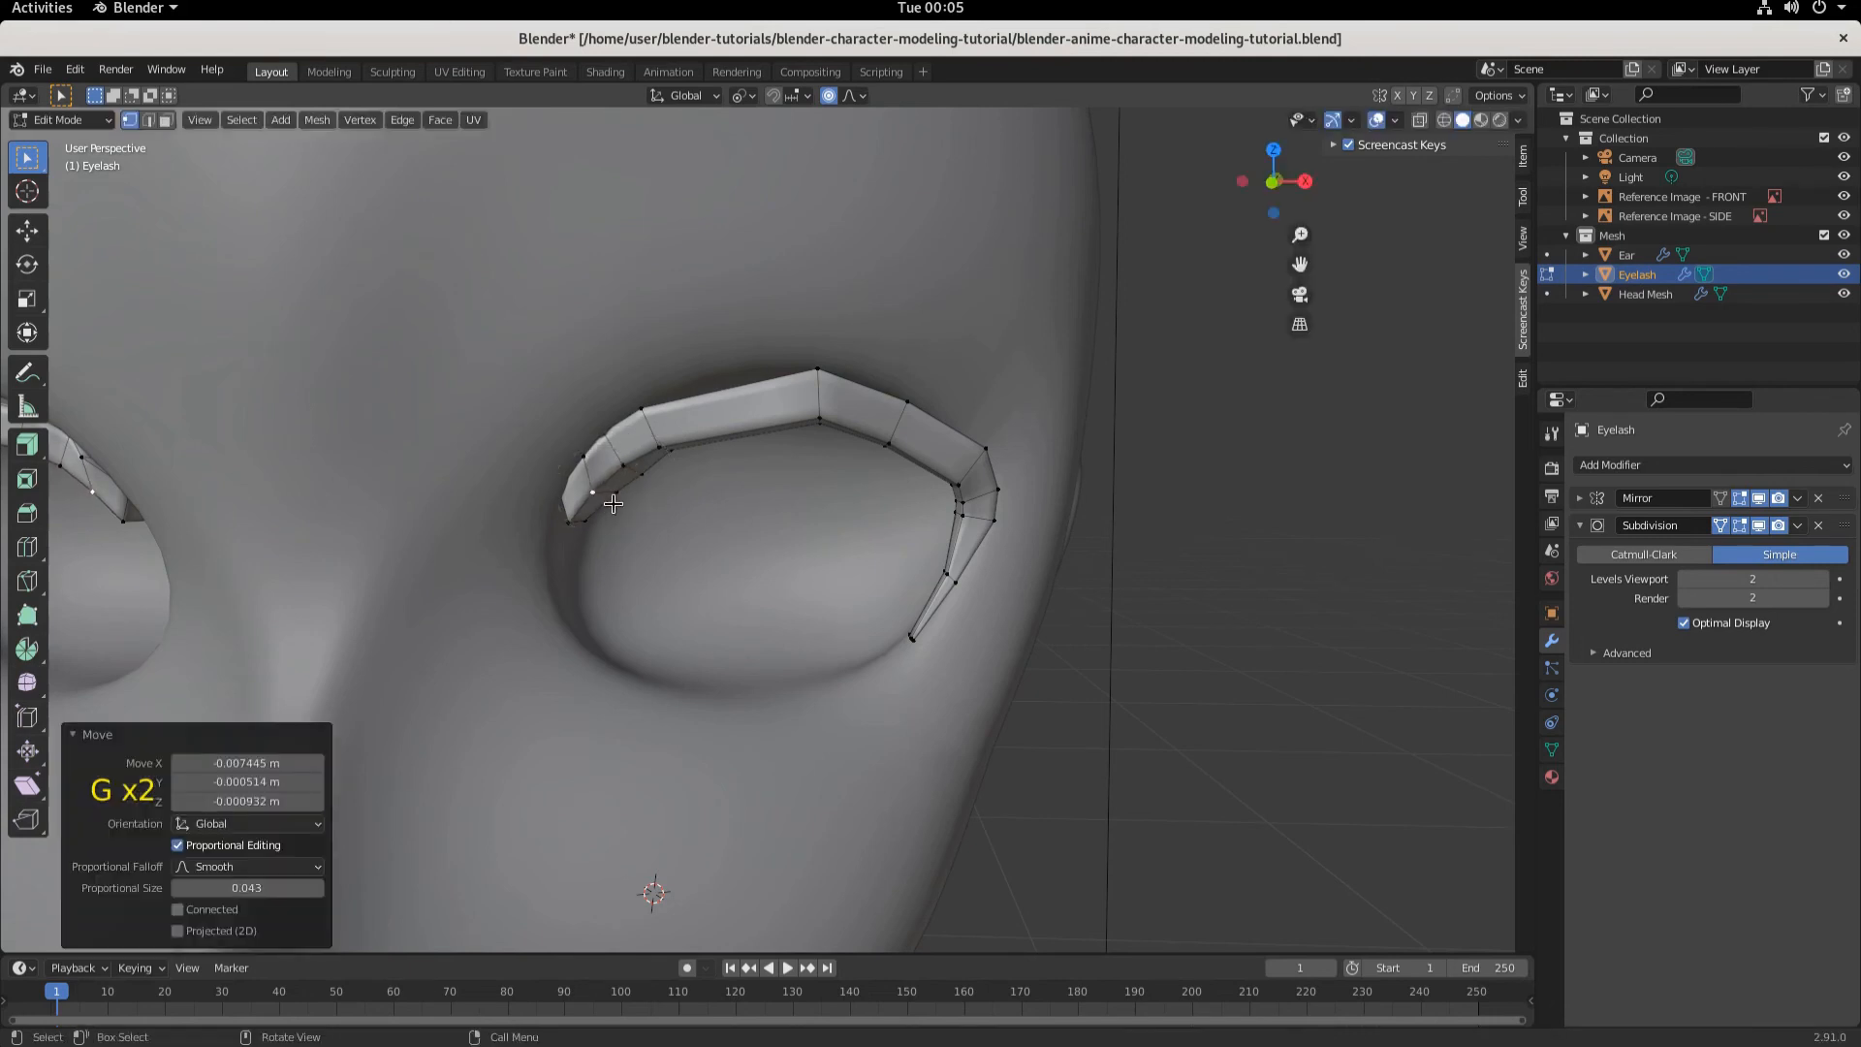
key("g")
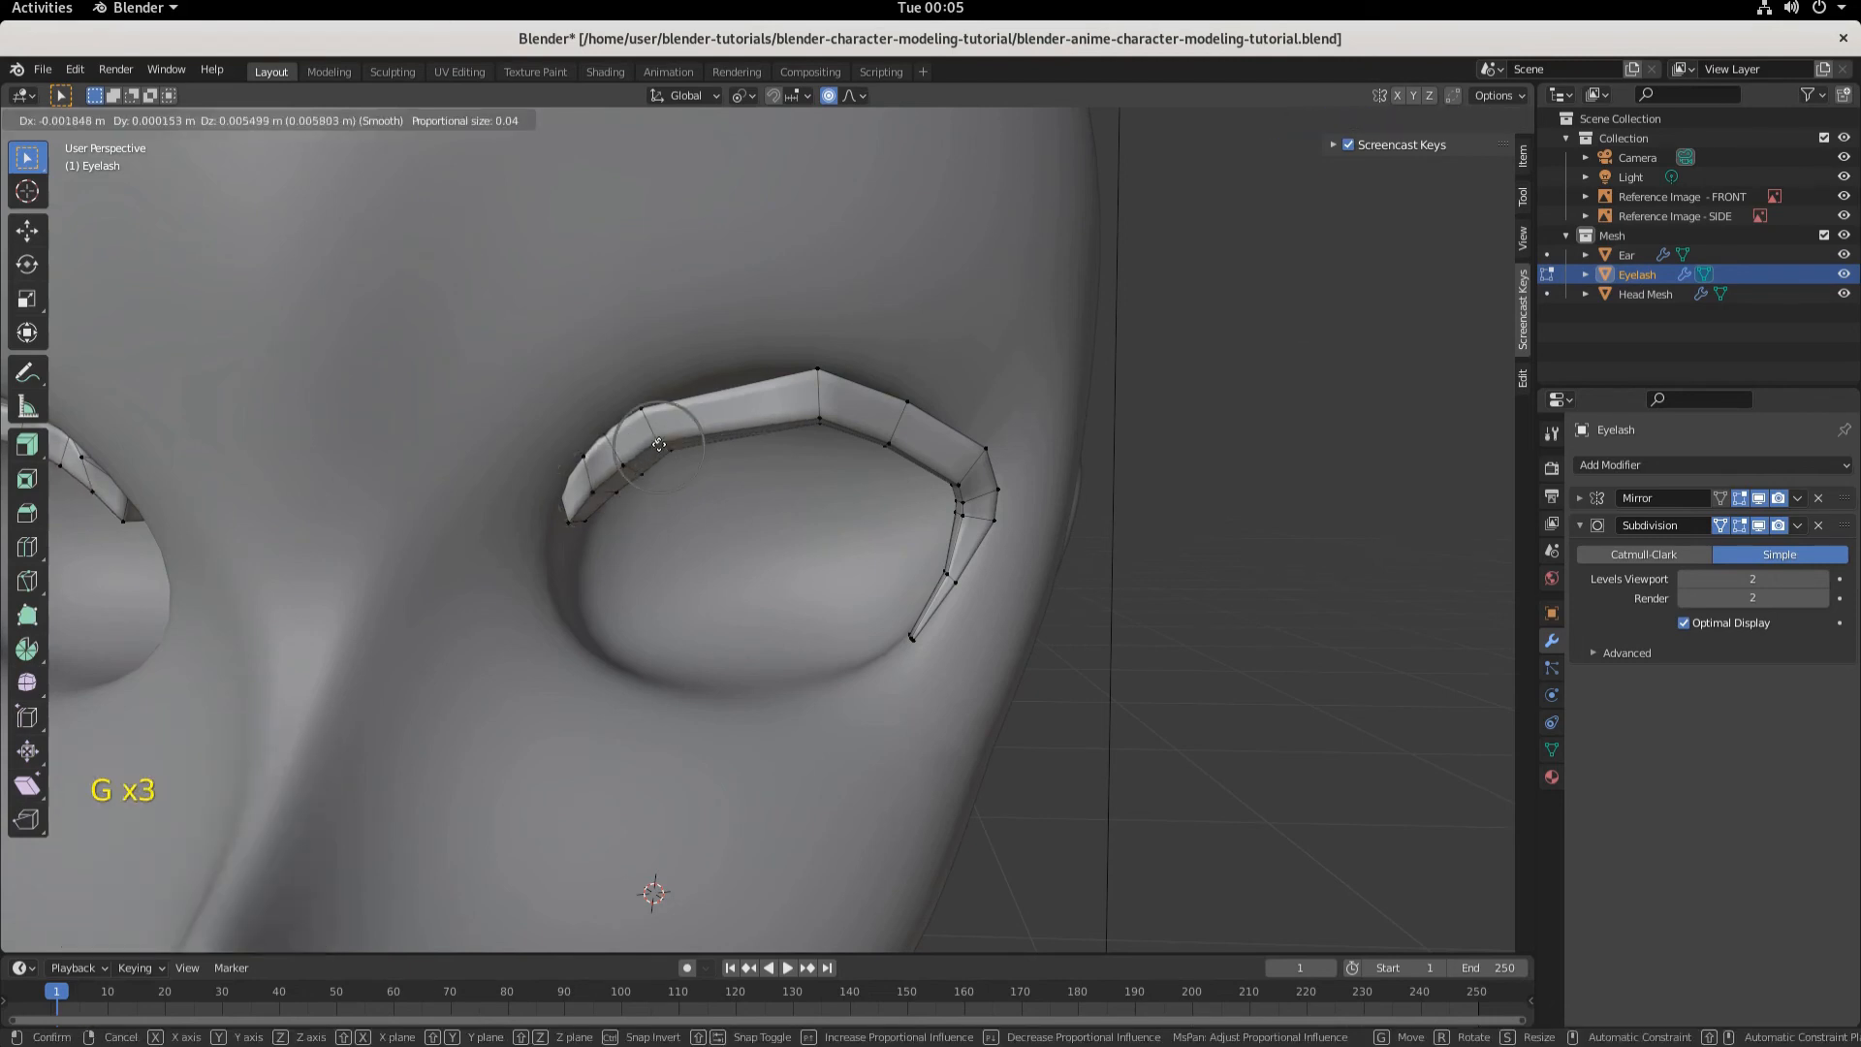
left_click(663, 447)
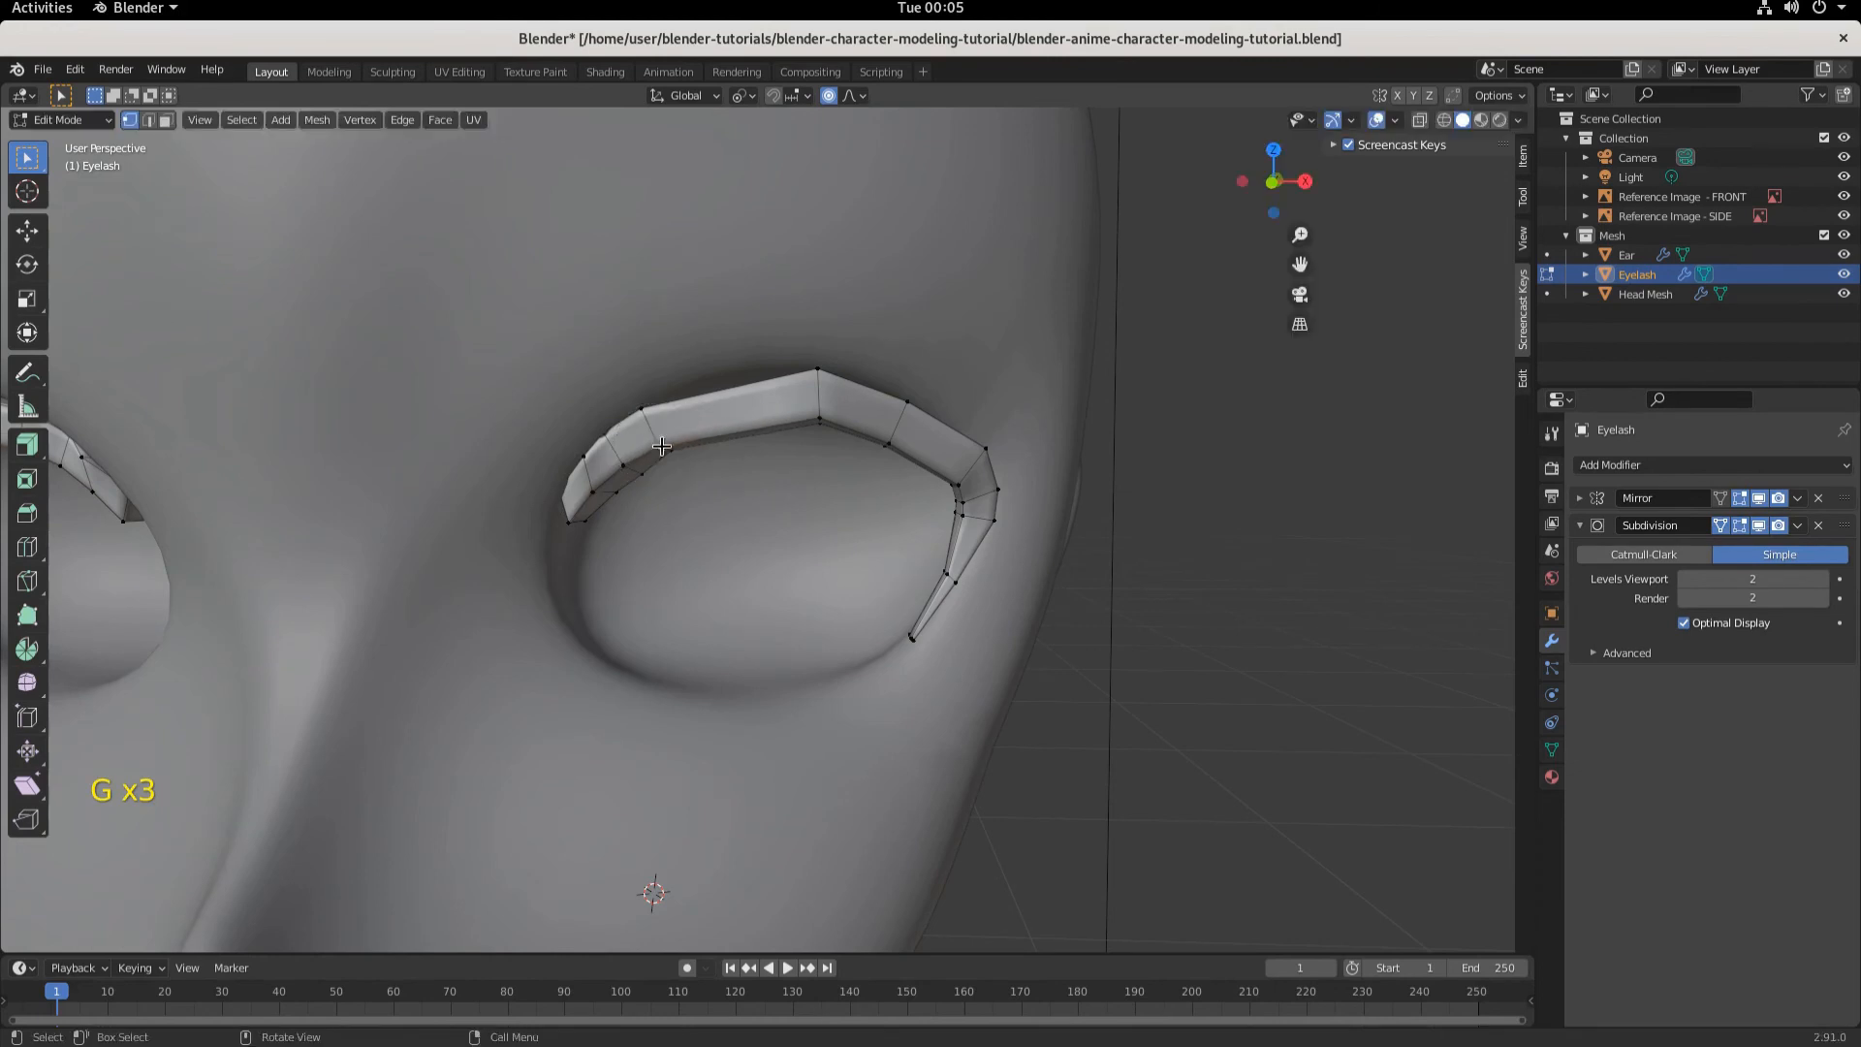
- Switch to face selection, select the inner-end faces and move them about 0.0105 m along X and -0.007 m along Z
scroll(851, 527, "down", 5)
scroll(859, 515, "up", 4)
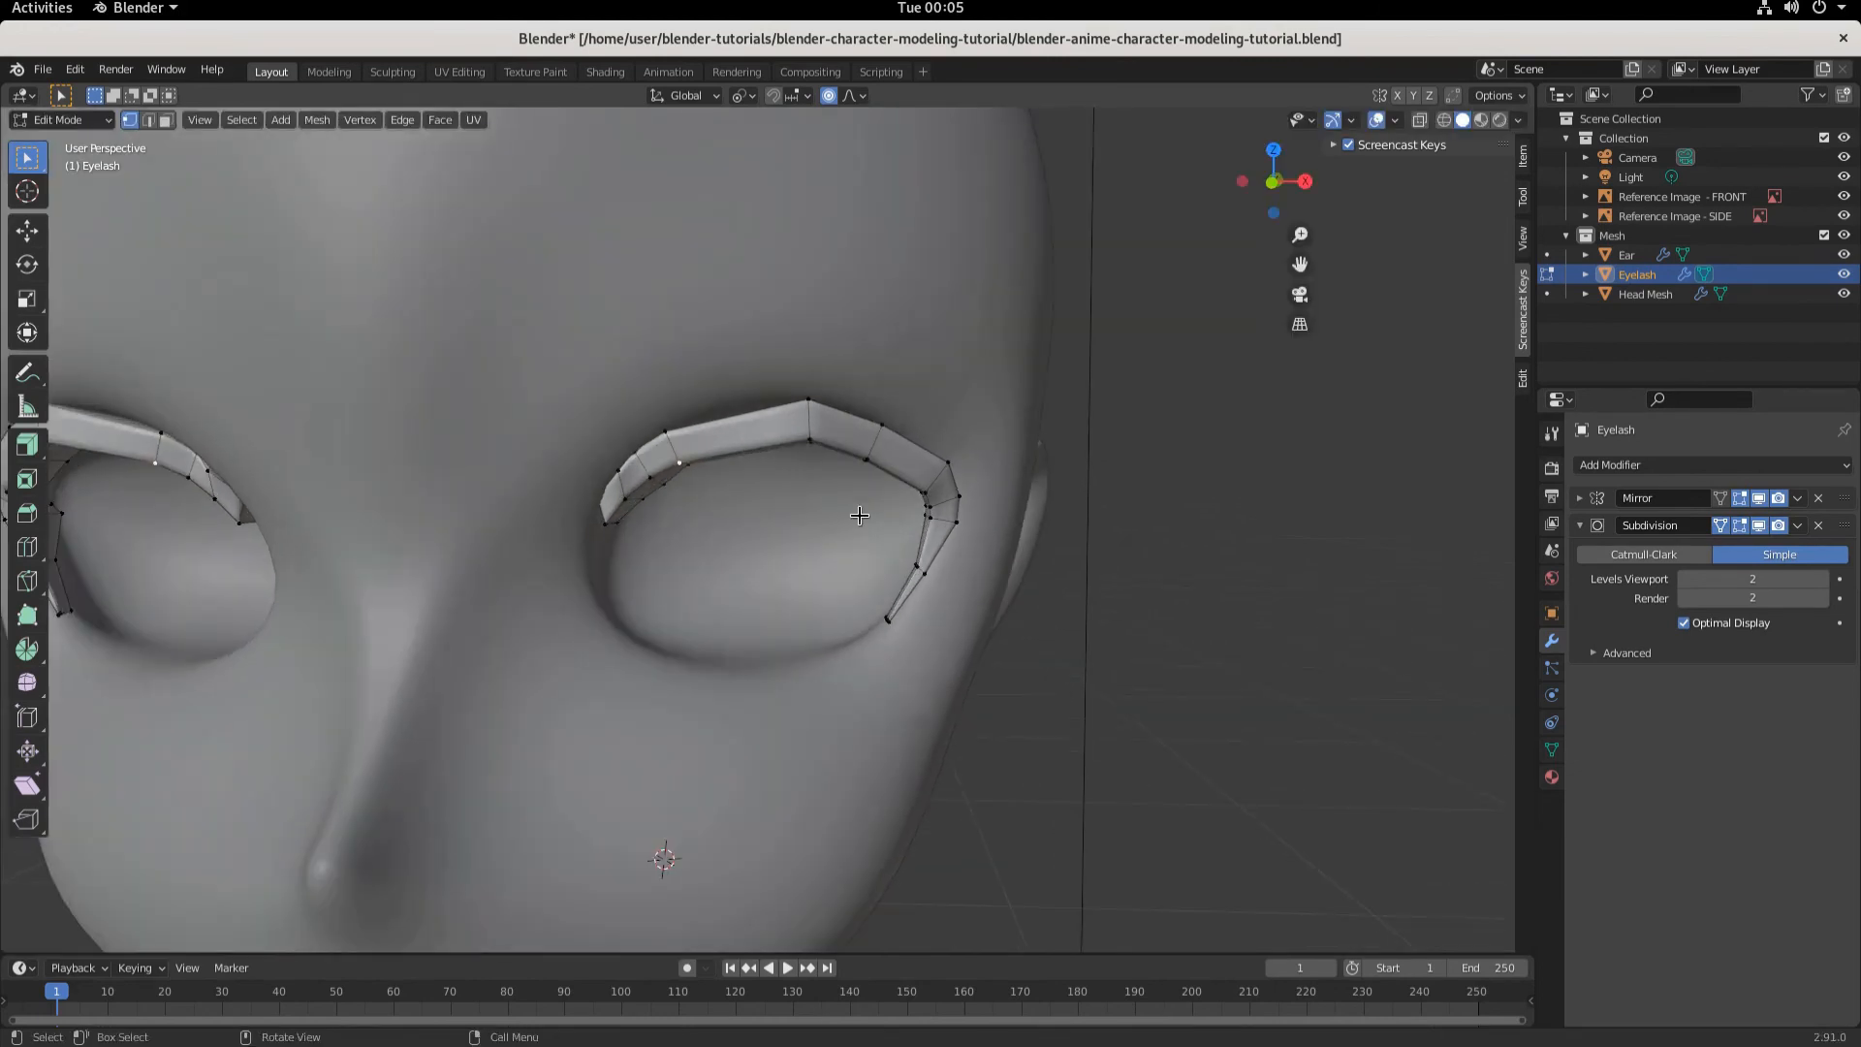
key("KP_1")
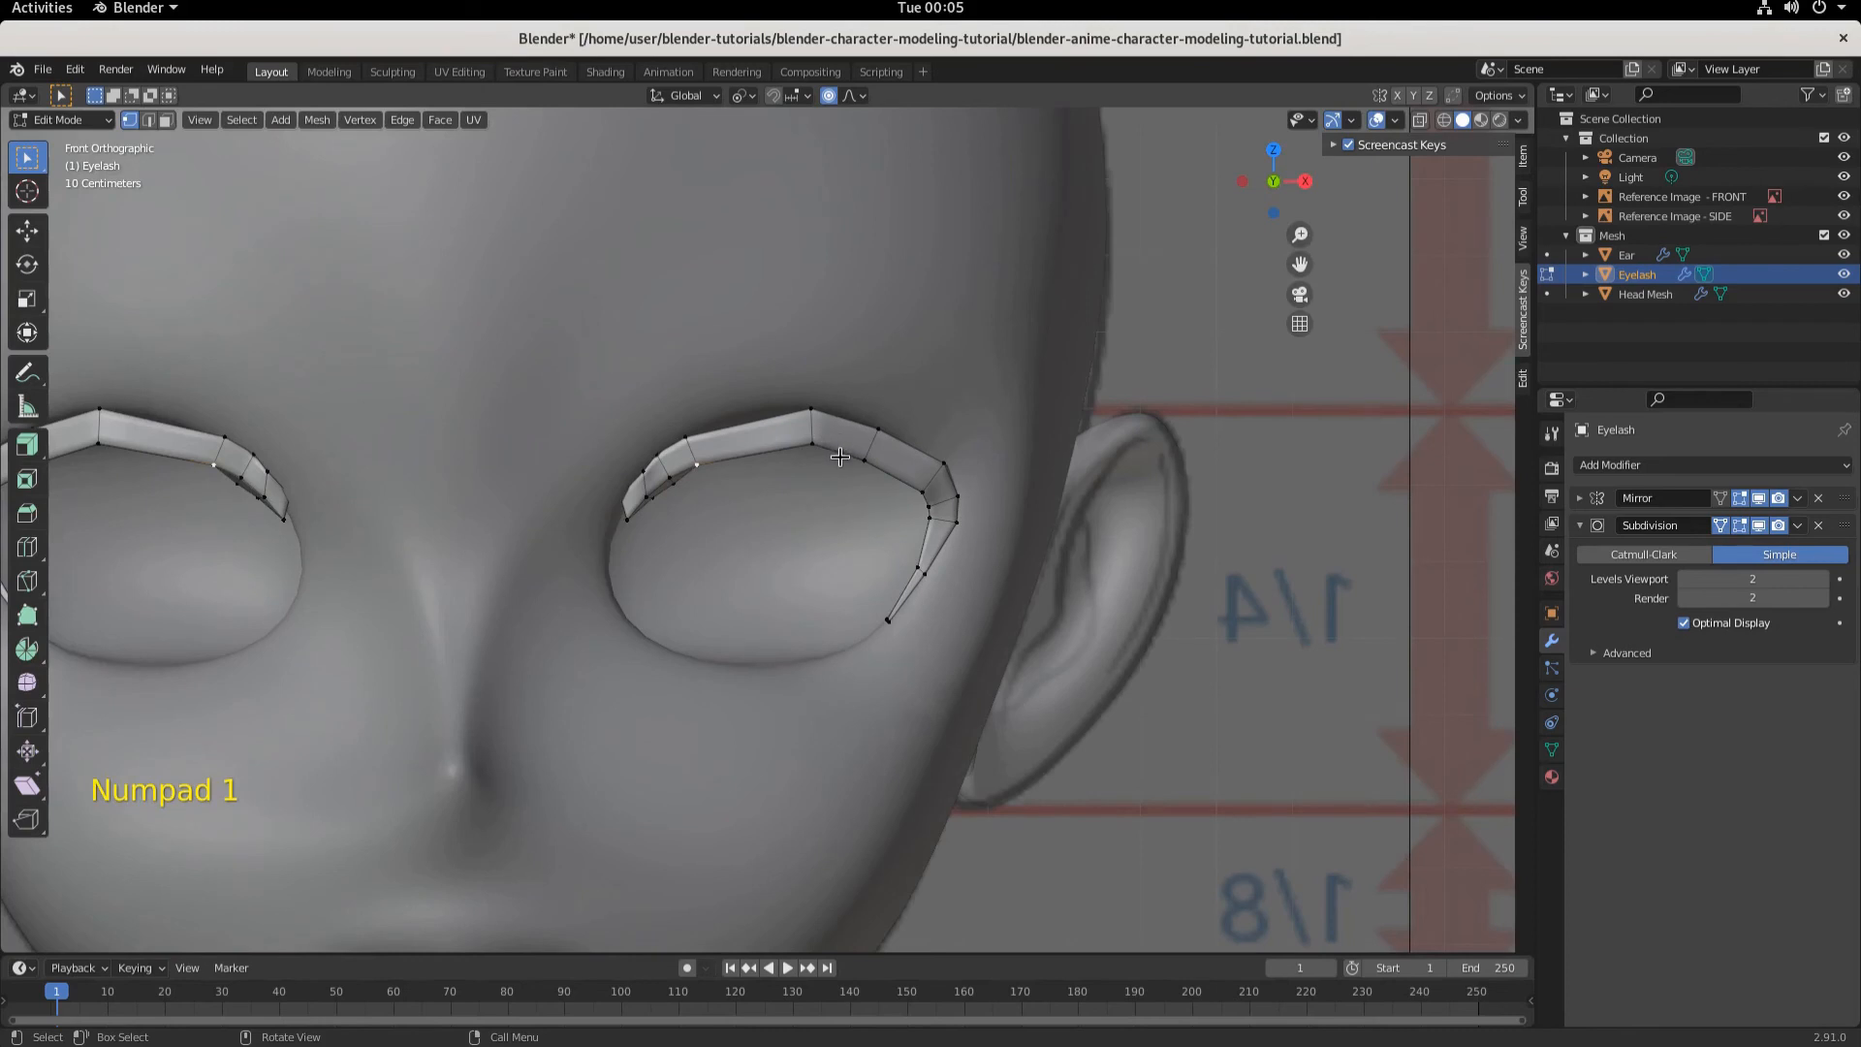
scroll(834, 455, "up", 1)
middle_click_drag(814, 582, 630, 494)
left_click(167, 120)
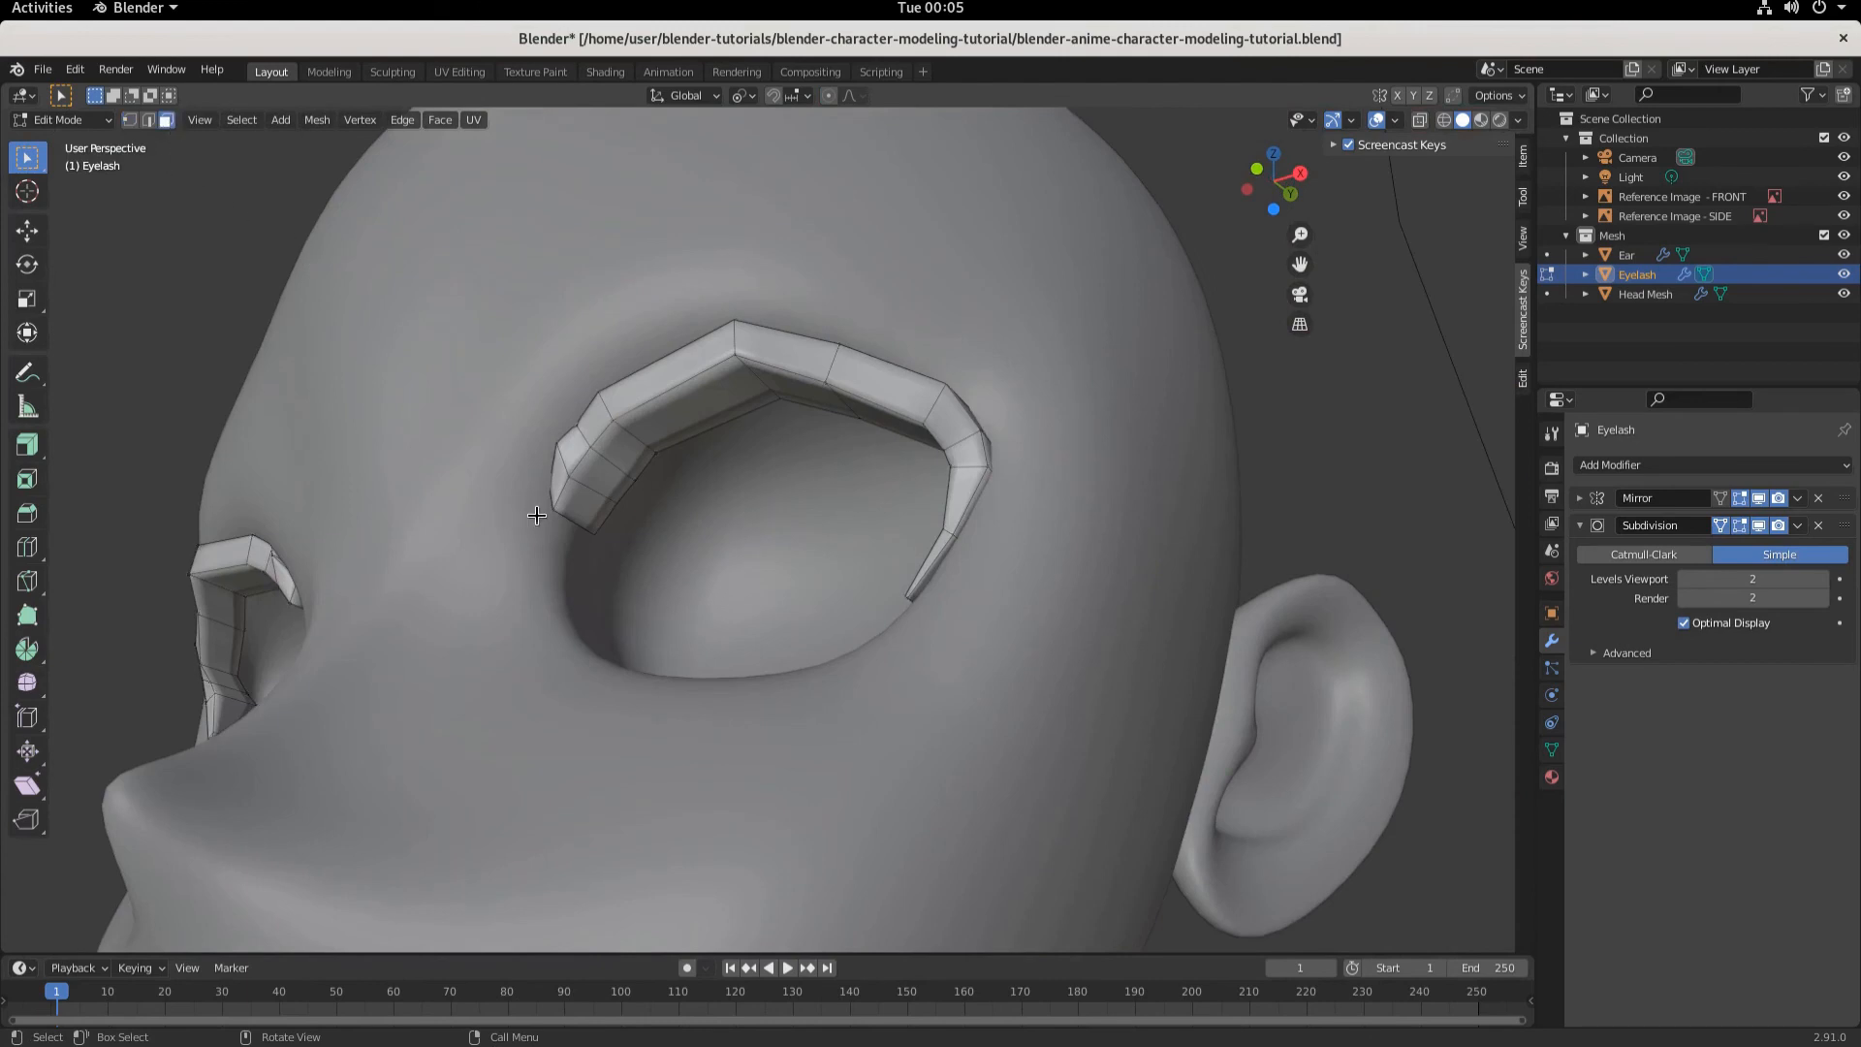
left_click(582, 499)
left_click(605, 471)
left_click(584, 497, "shift")
middle_click_drag(584, 496, 679, 643)
key("g")
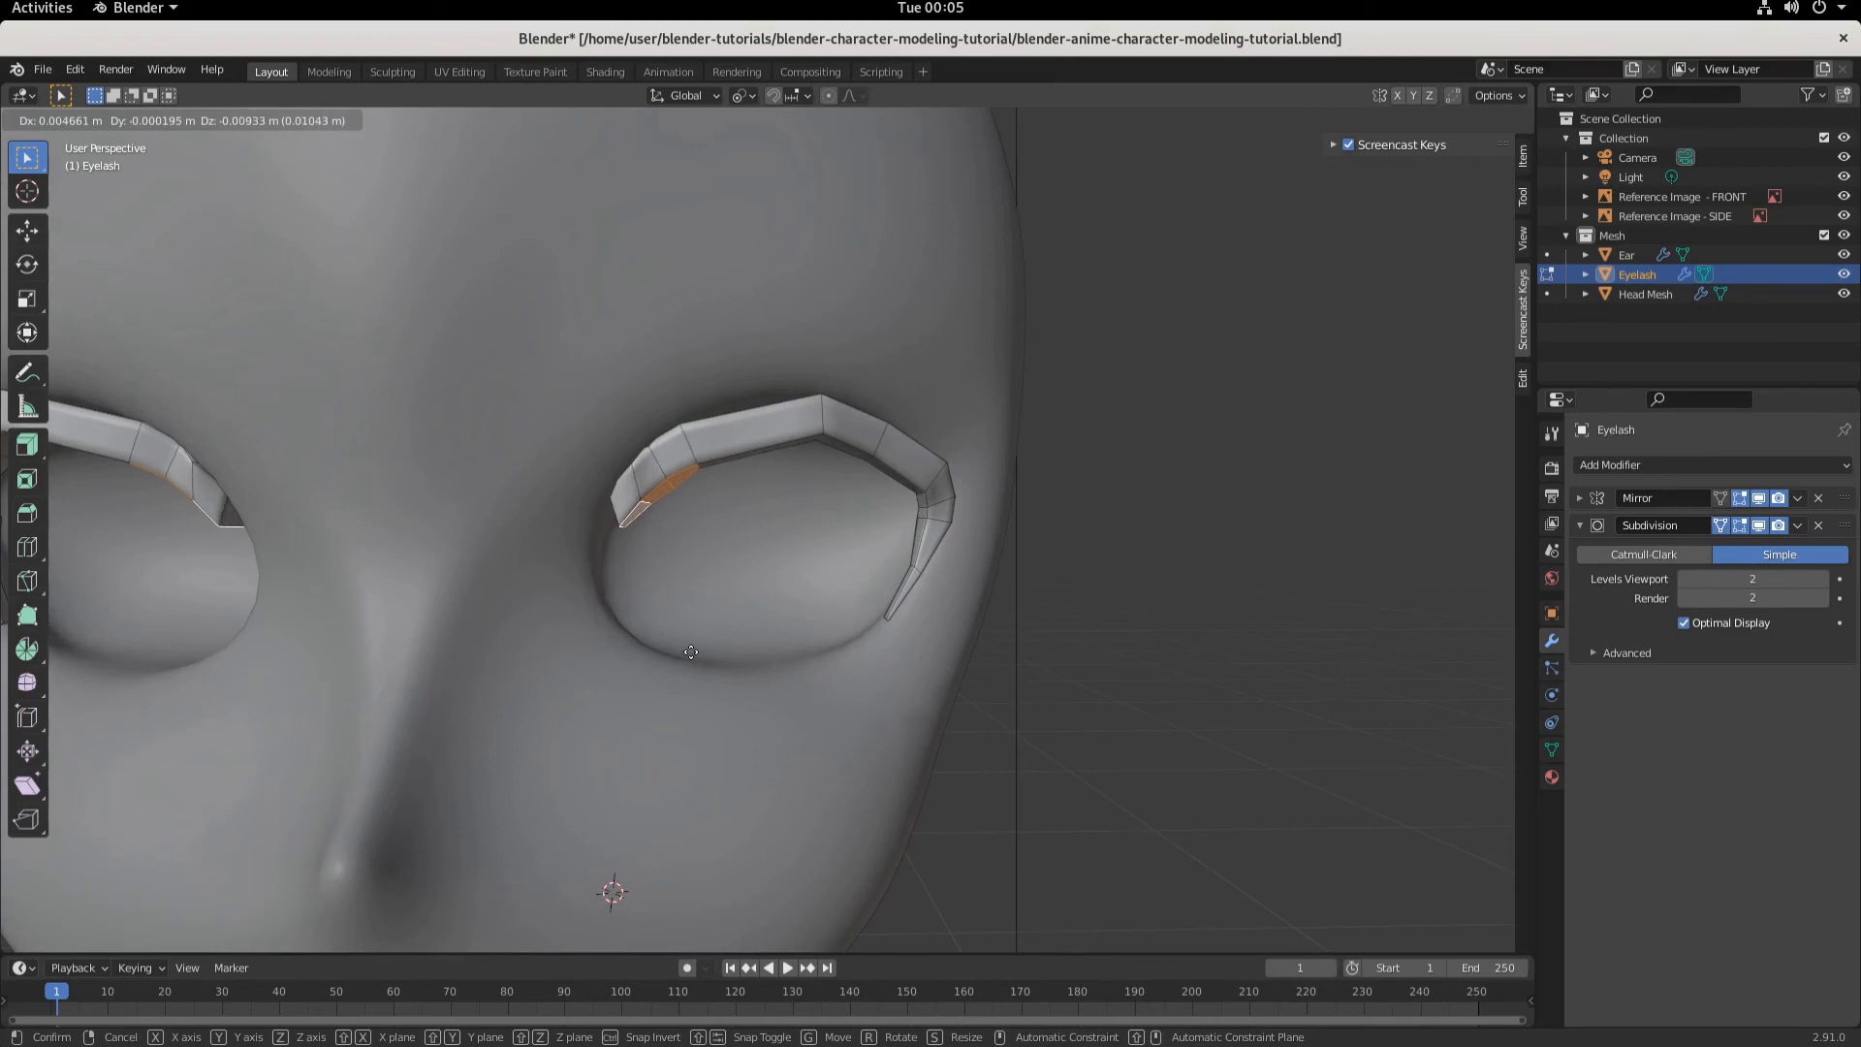
left_click(696, 650)
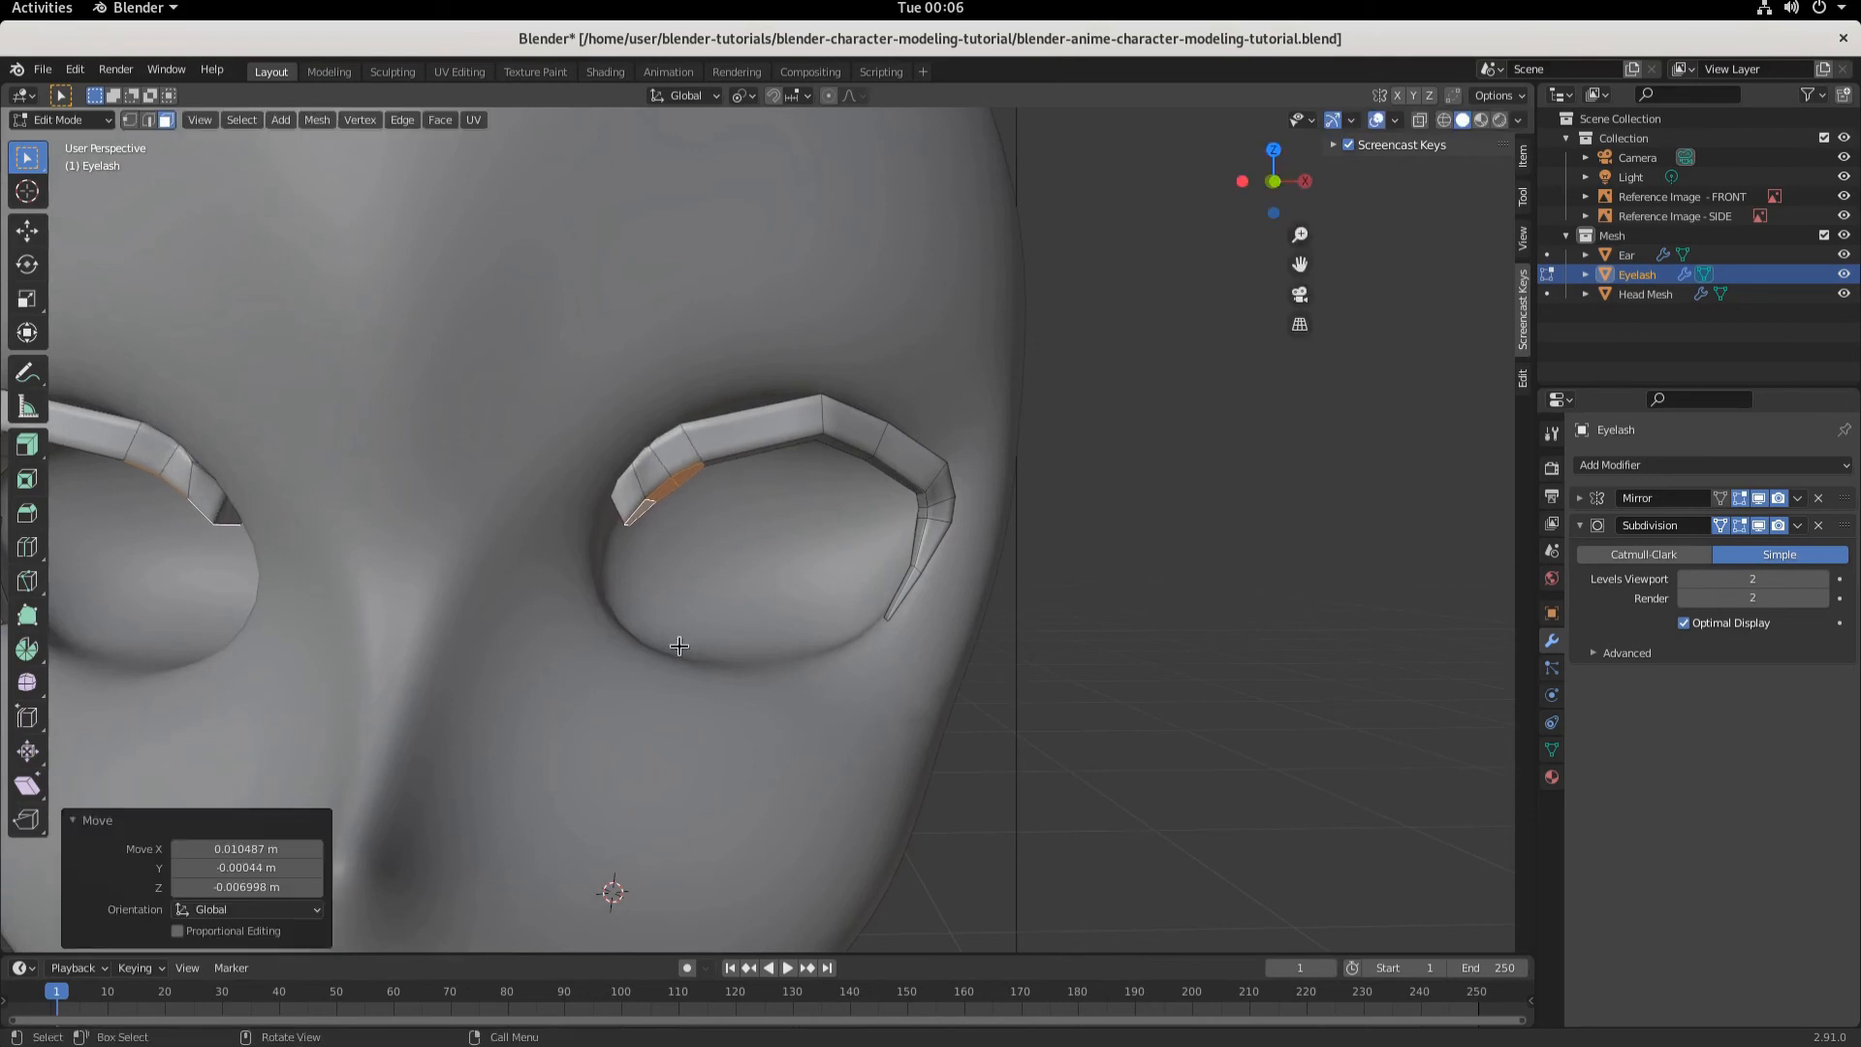
- Move the selected faces about 0.008 m up along Z
middle_click_drag(746, 419, 752, 489)
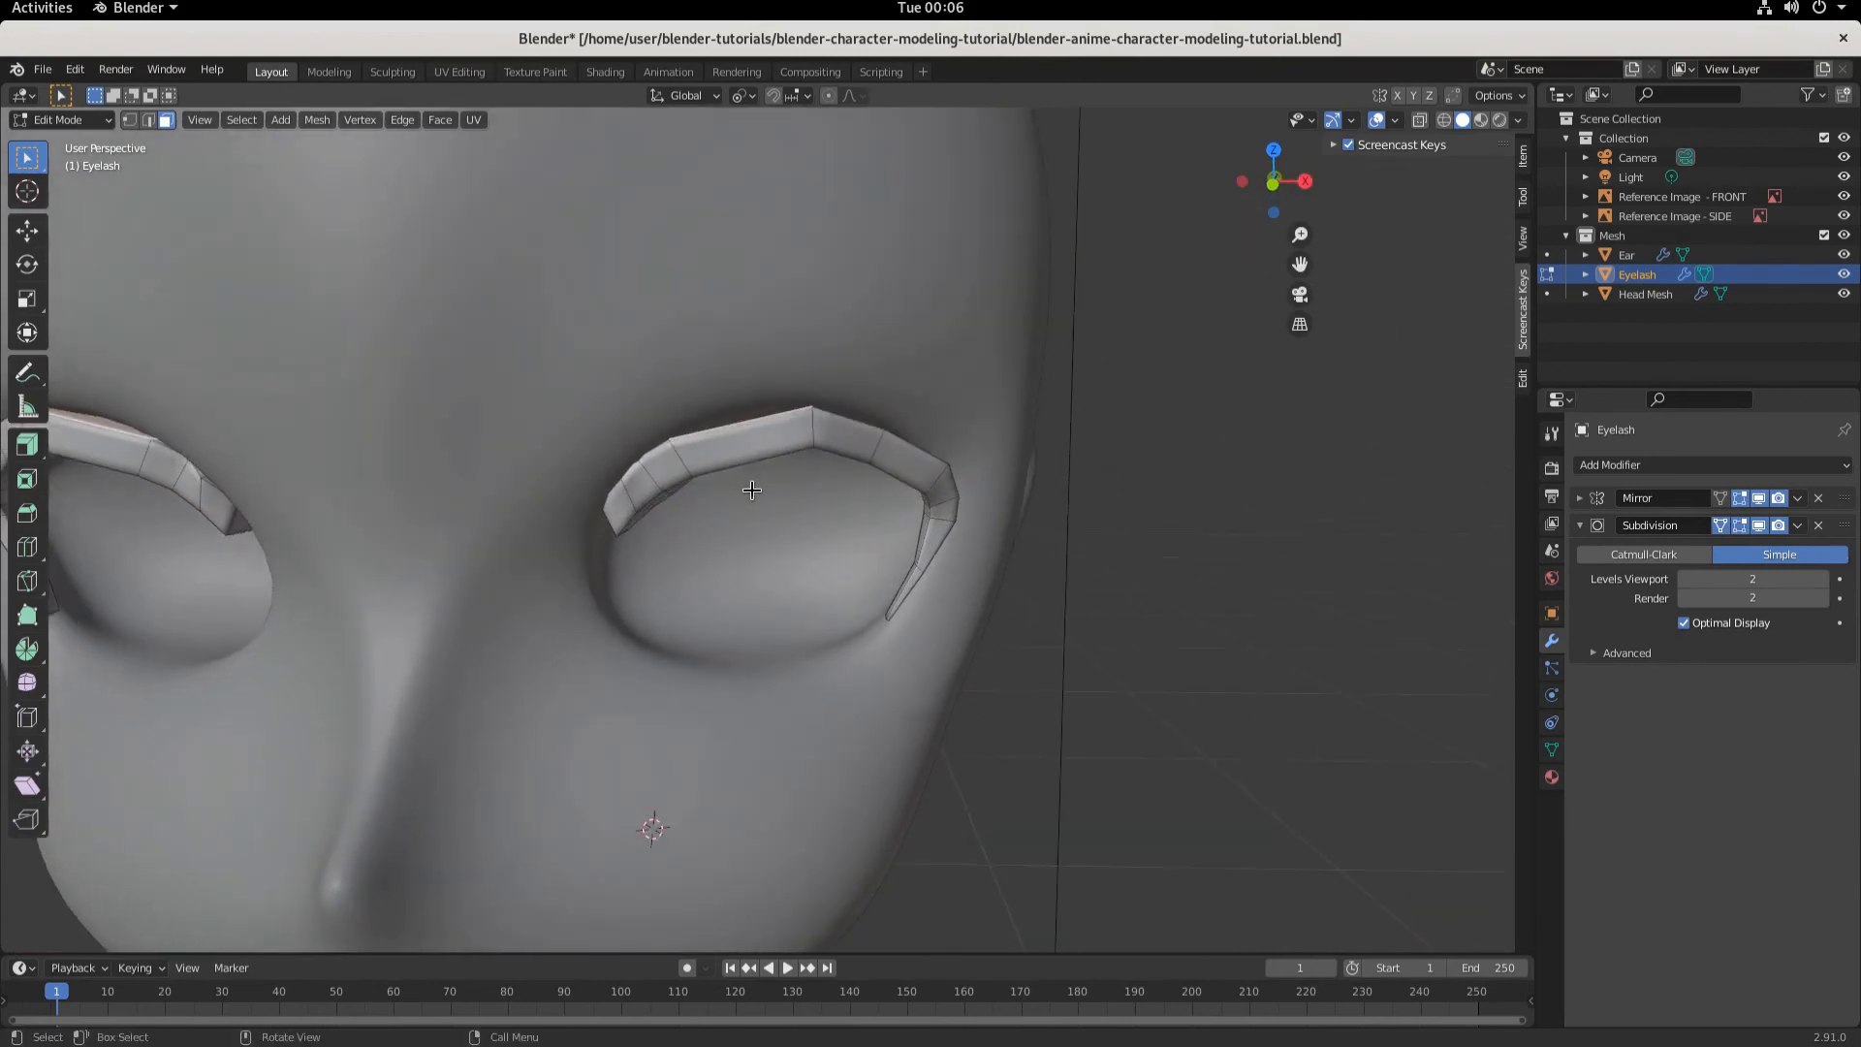
key("g")
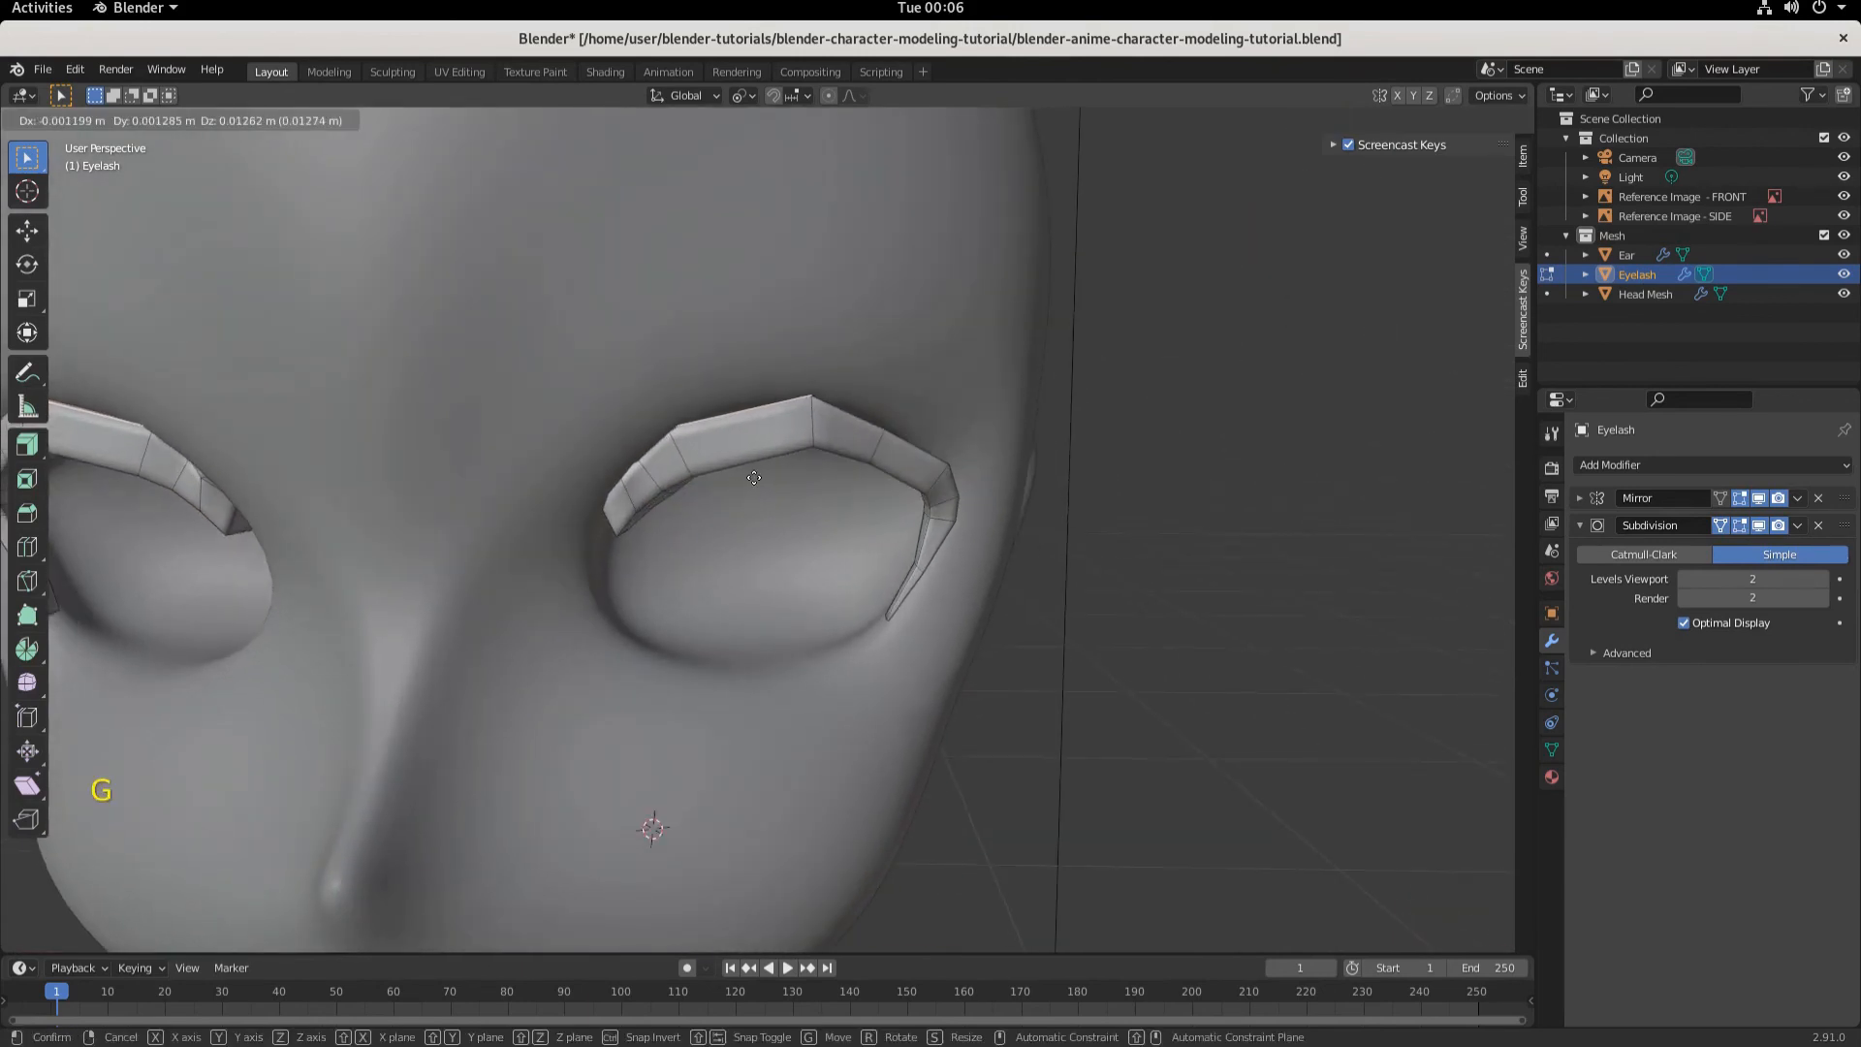
left_click(756, 479)
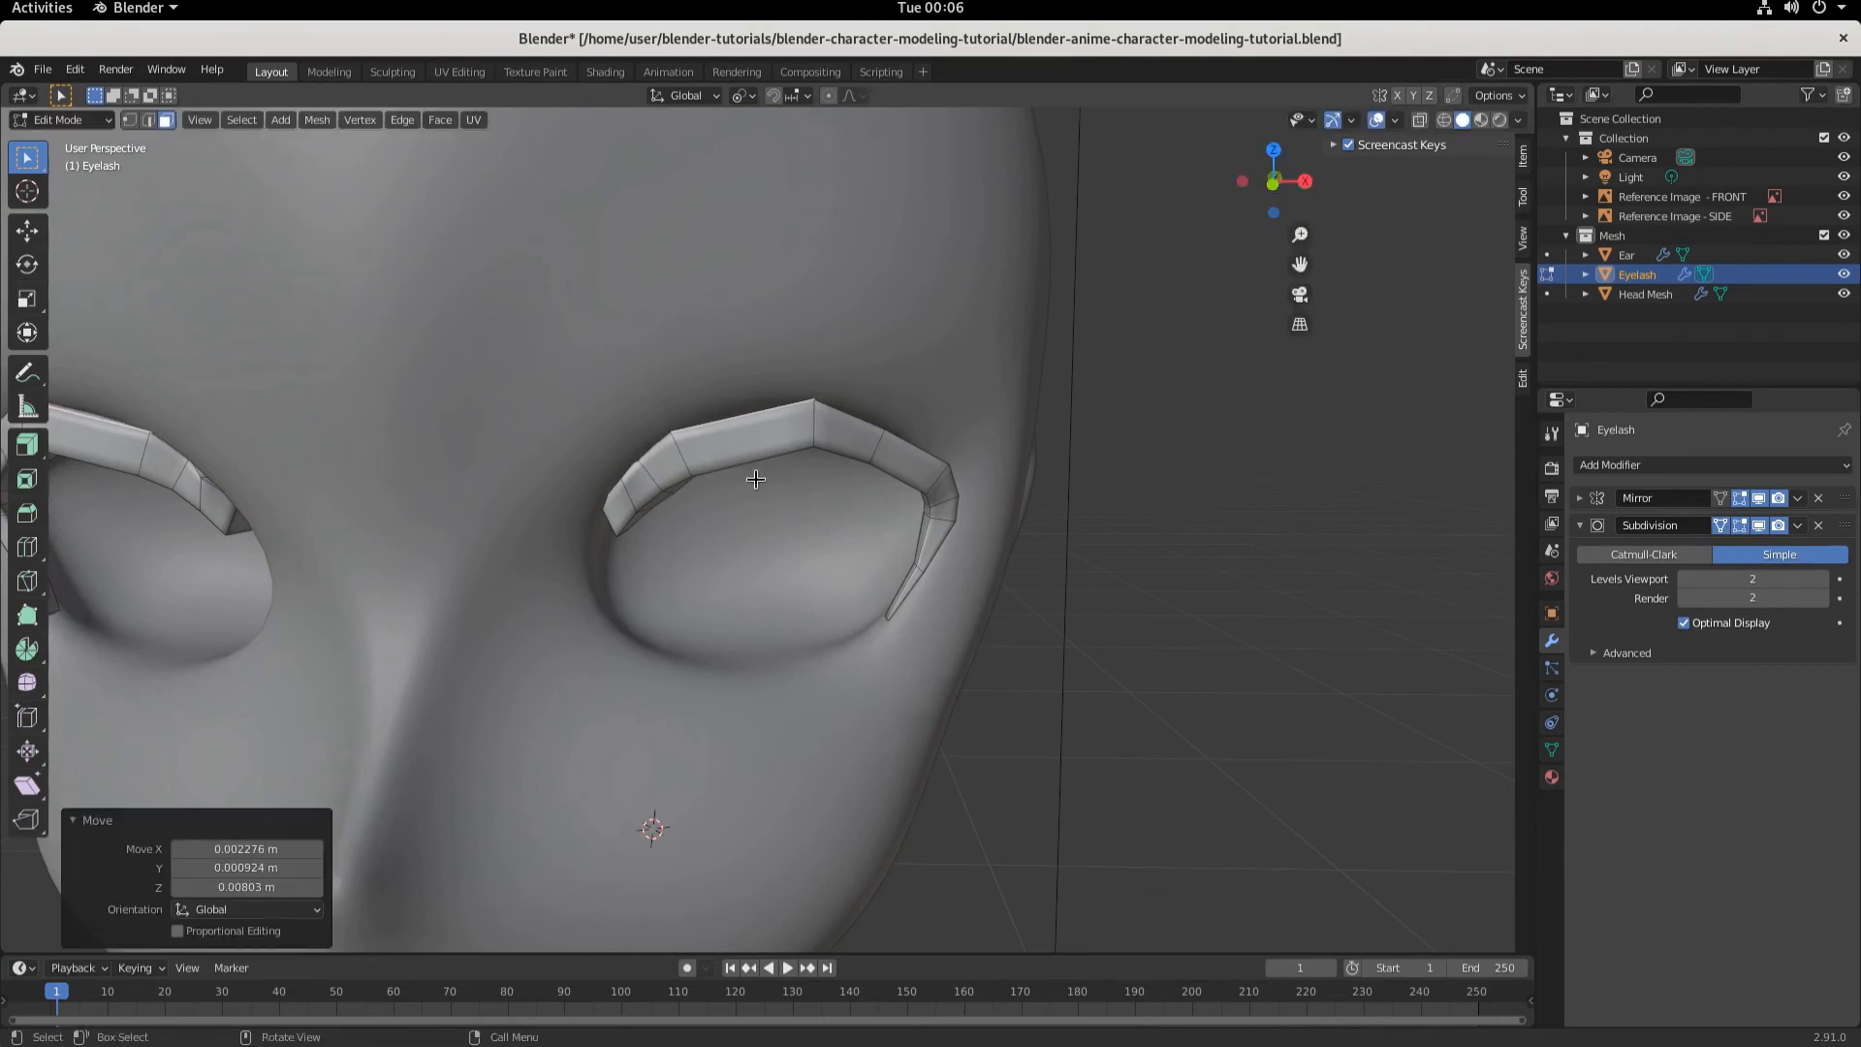
- Enable X-ray in front view, select an inner-end face and move it about -0.0061 m along X and 0.0031 m along Z
key("KP_1")
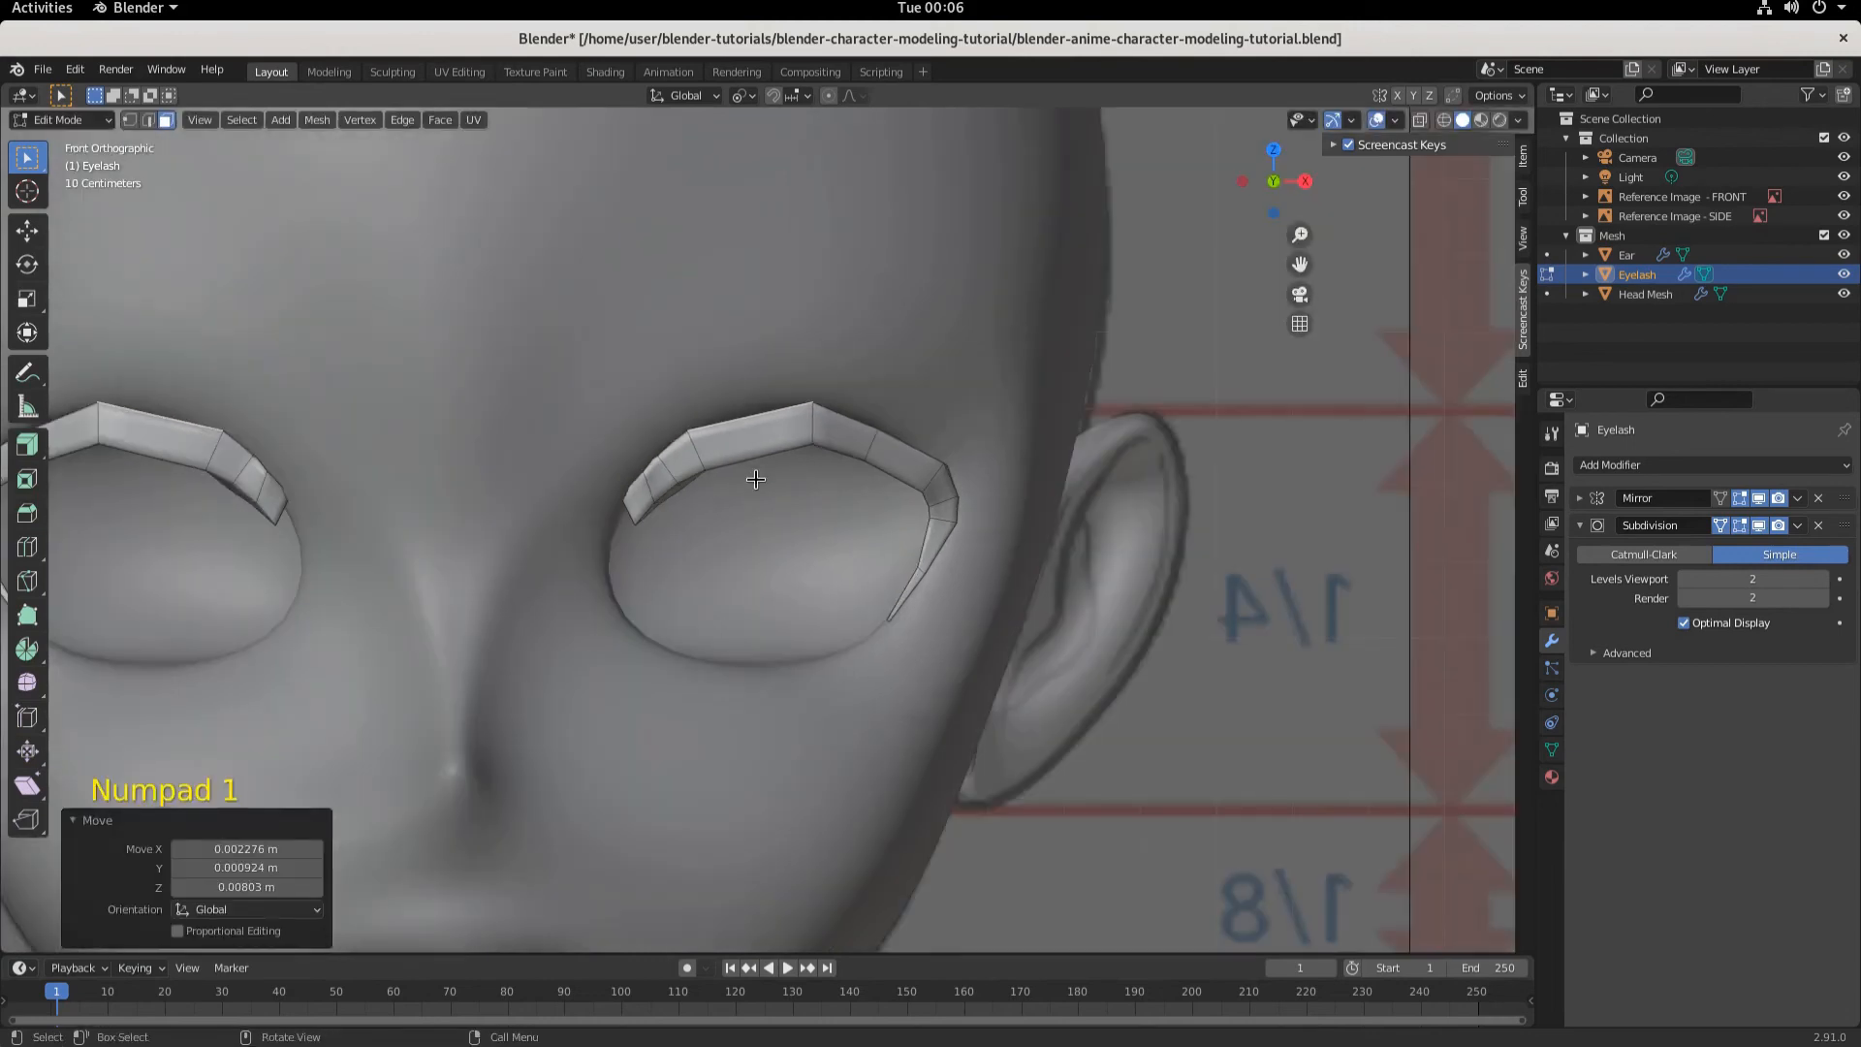
left_click(1444, 120)
scroll(824, 601, "up", 4)
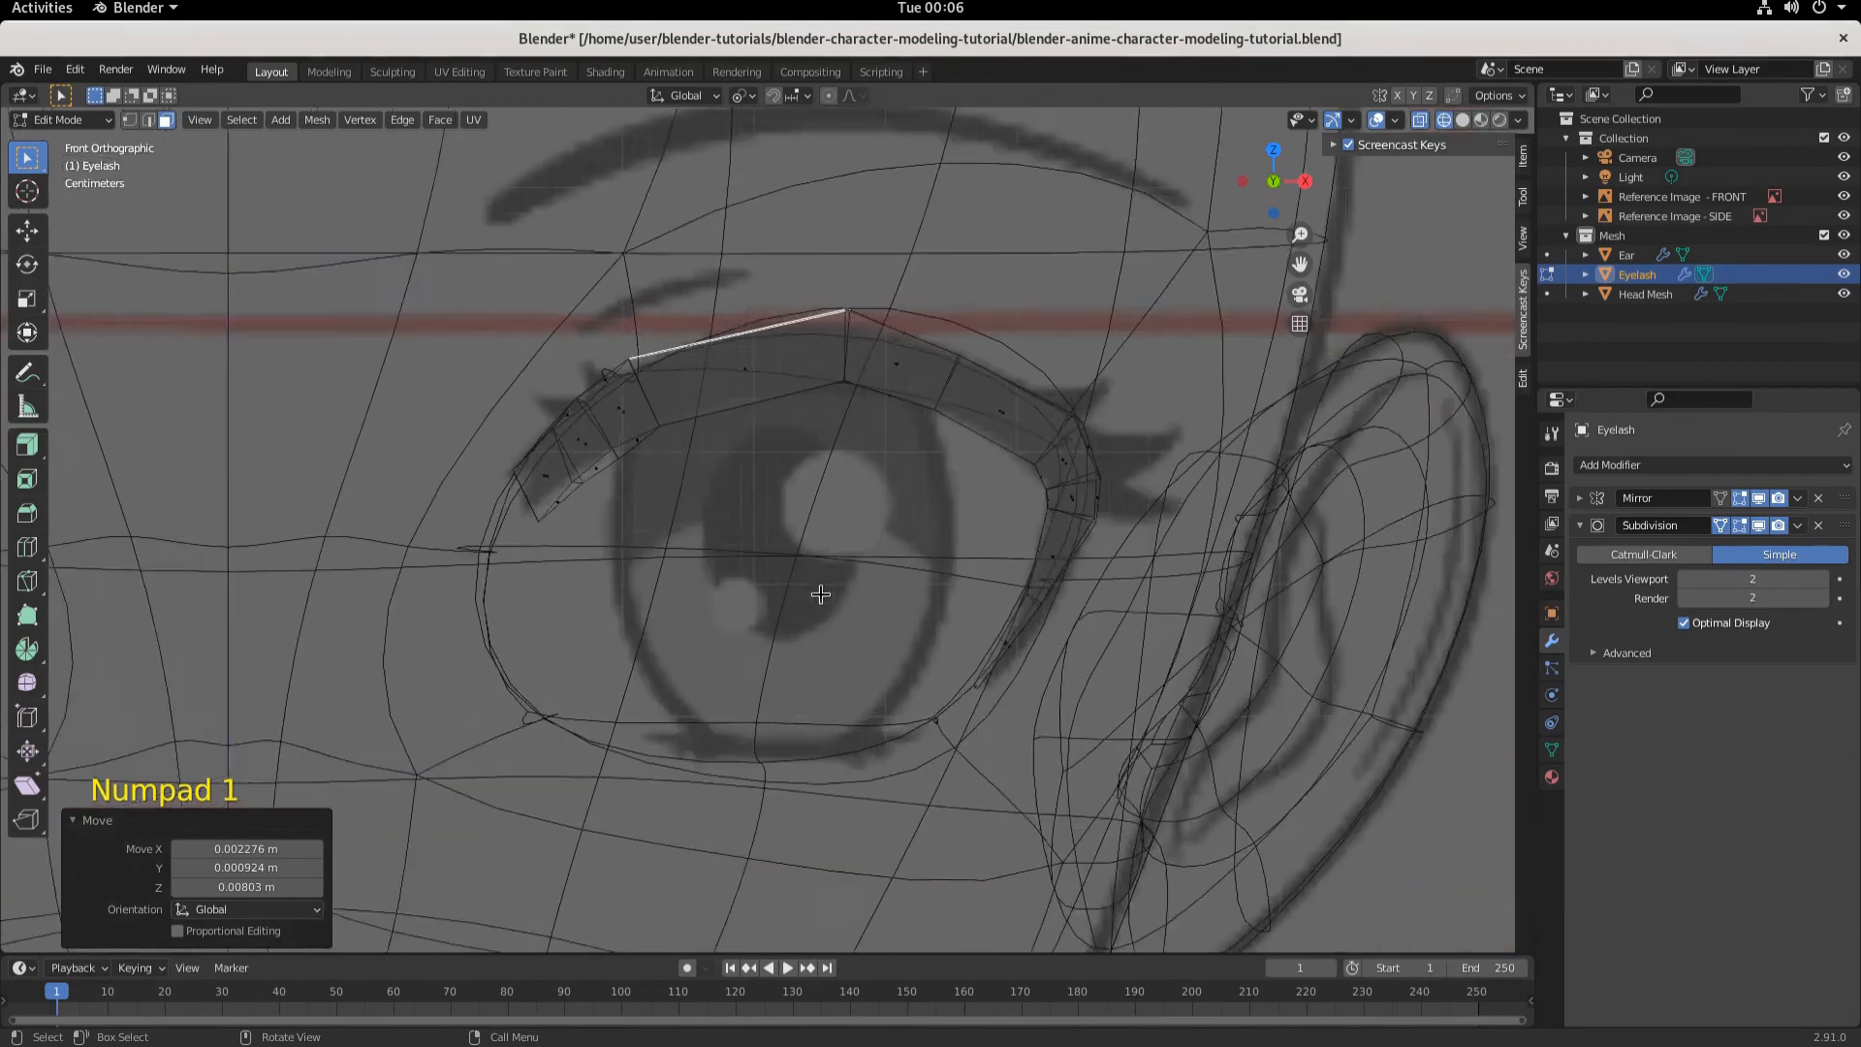
left_click(570, 454)
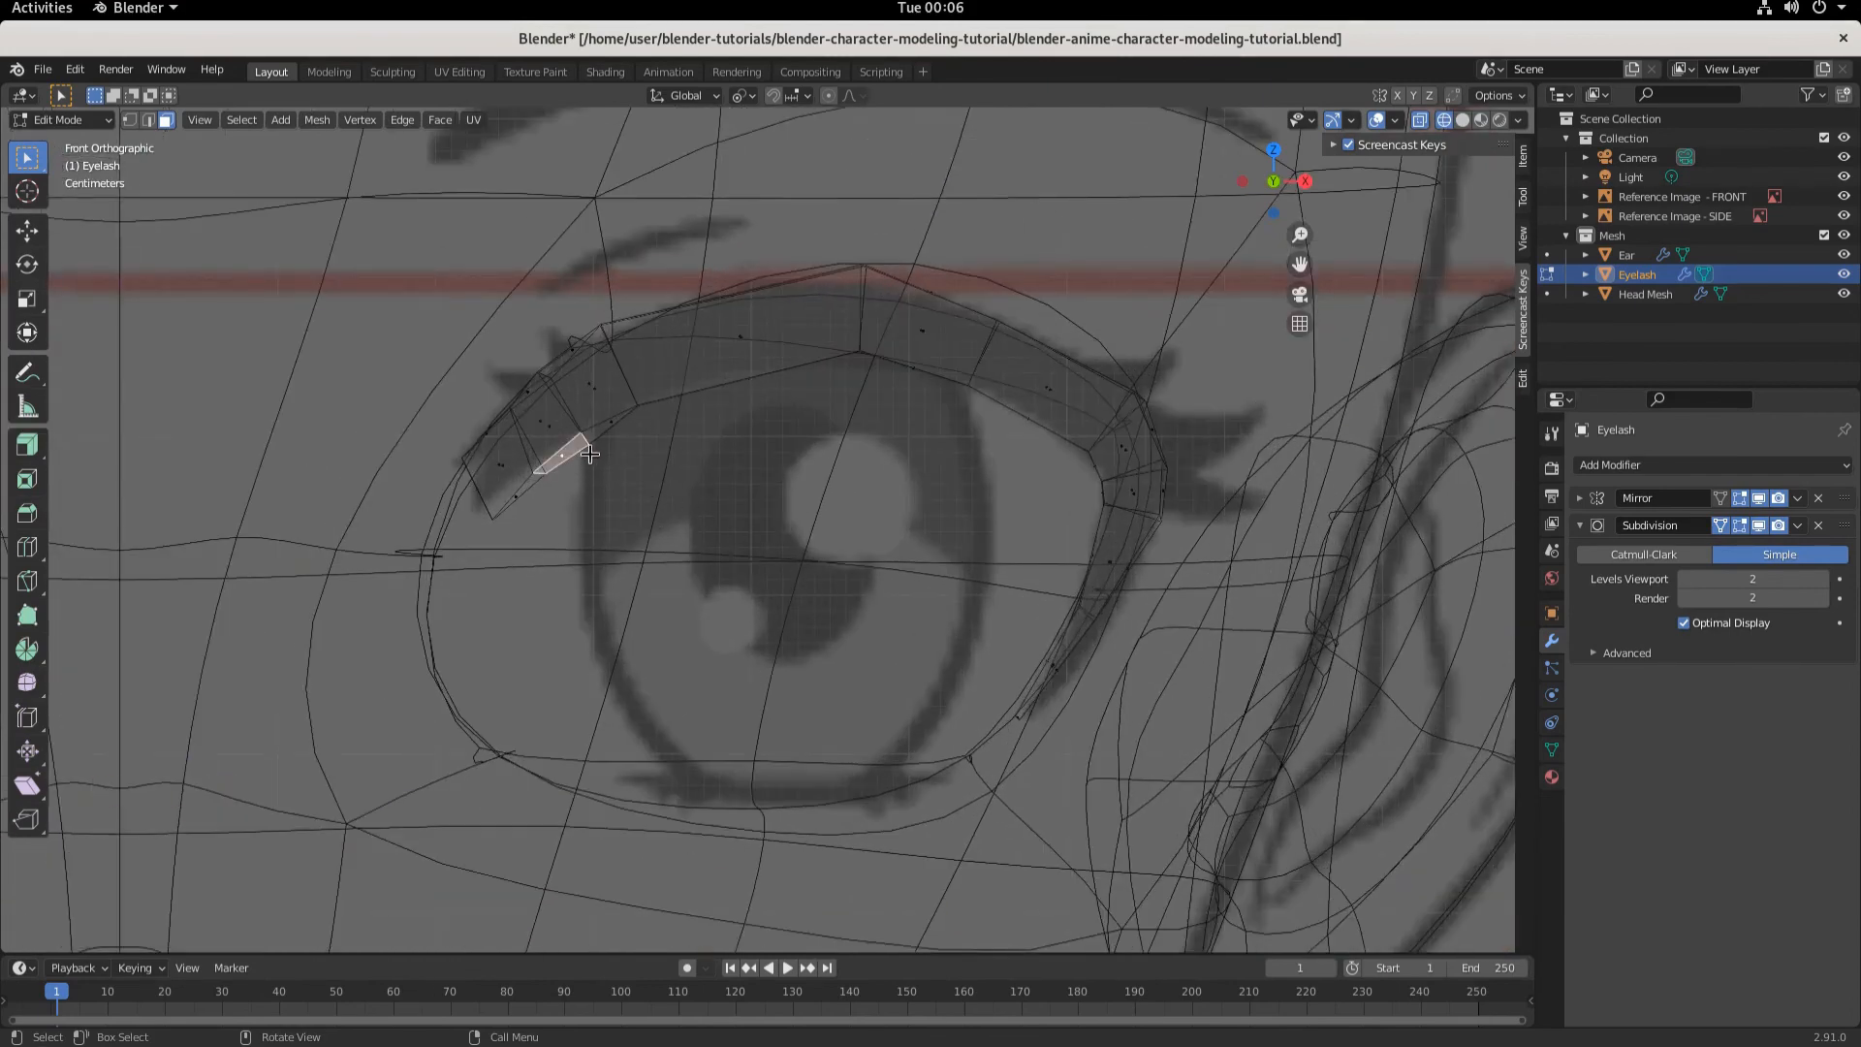
key("g")
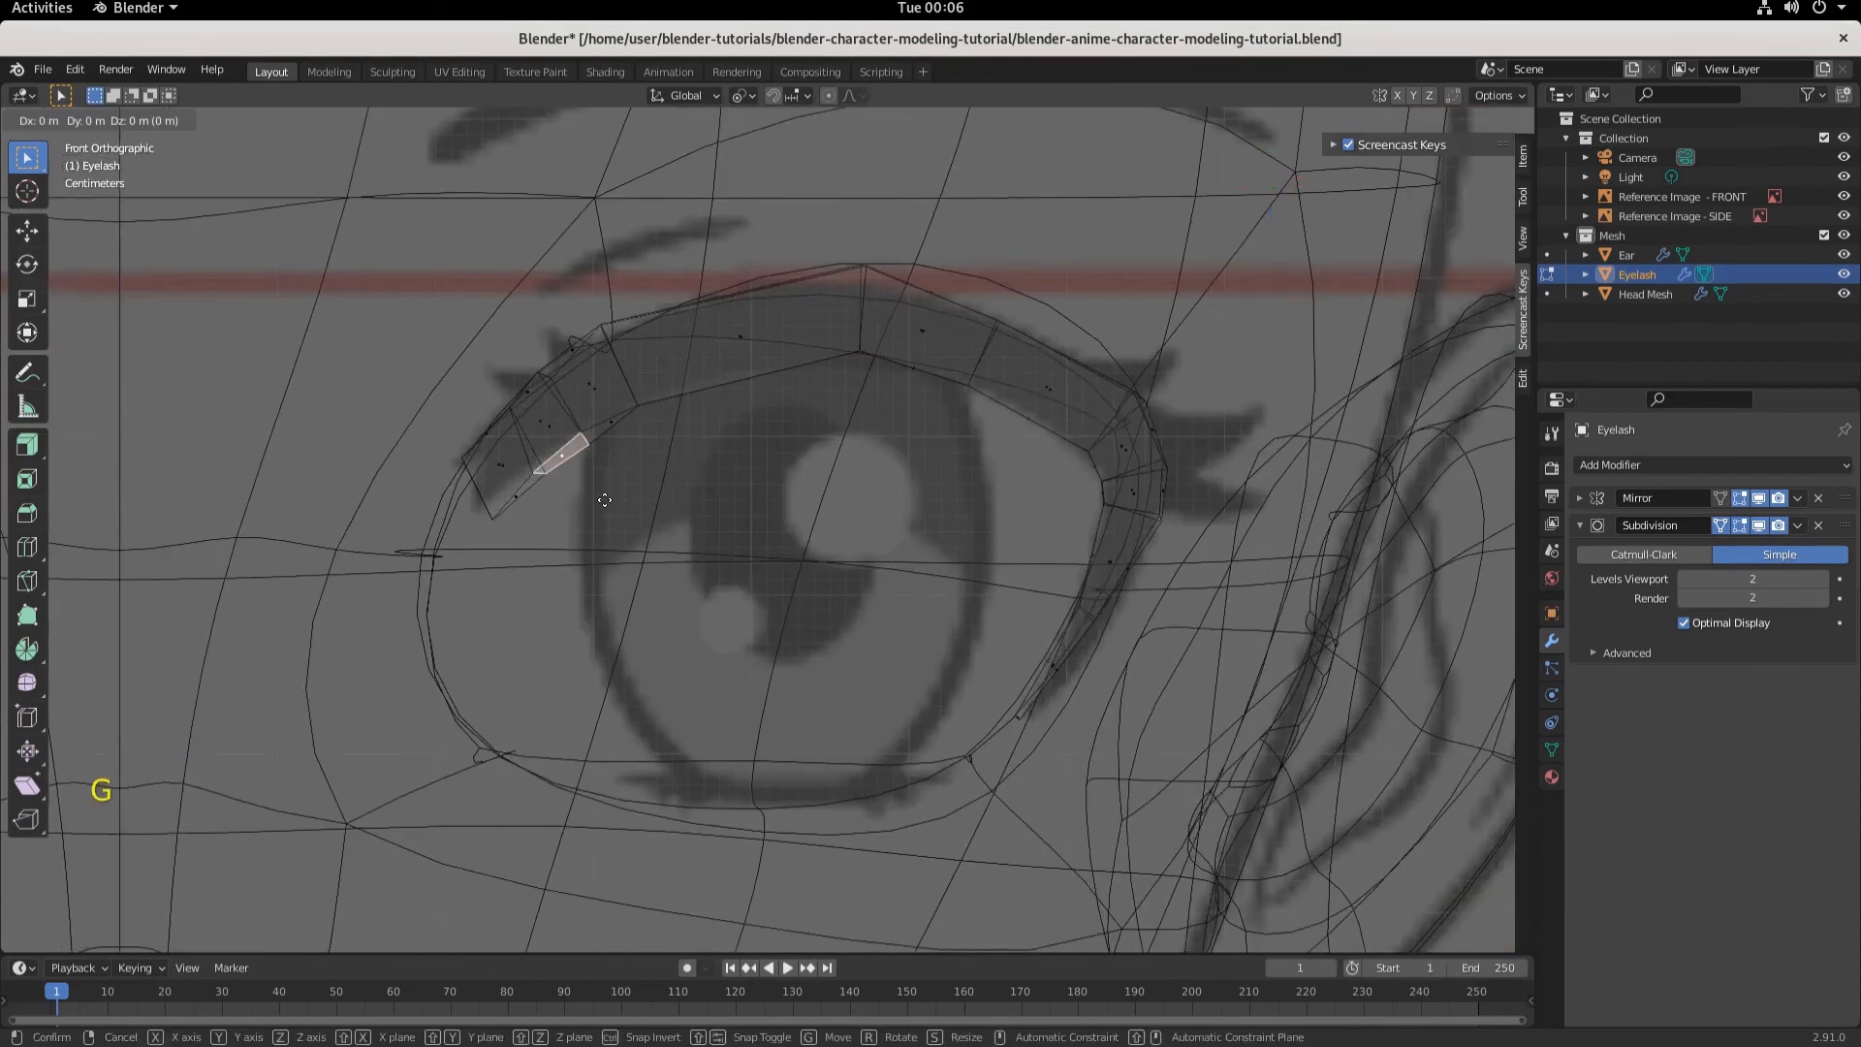
left_click(595, 495)
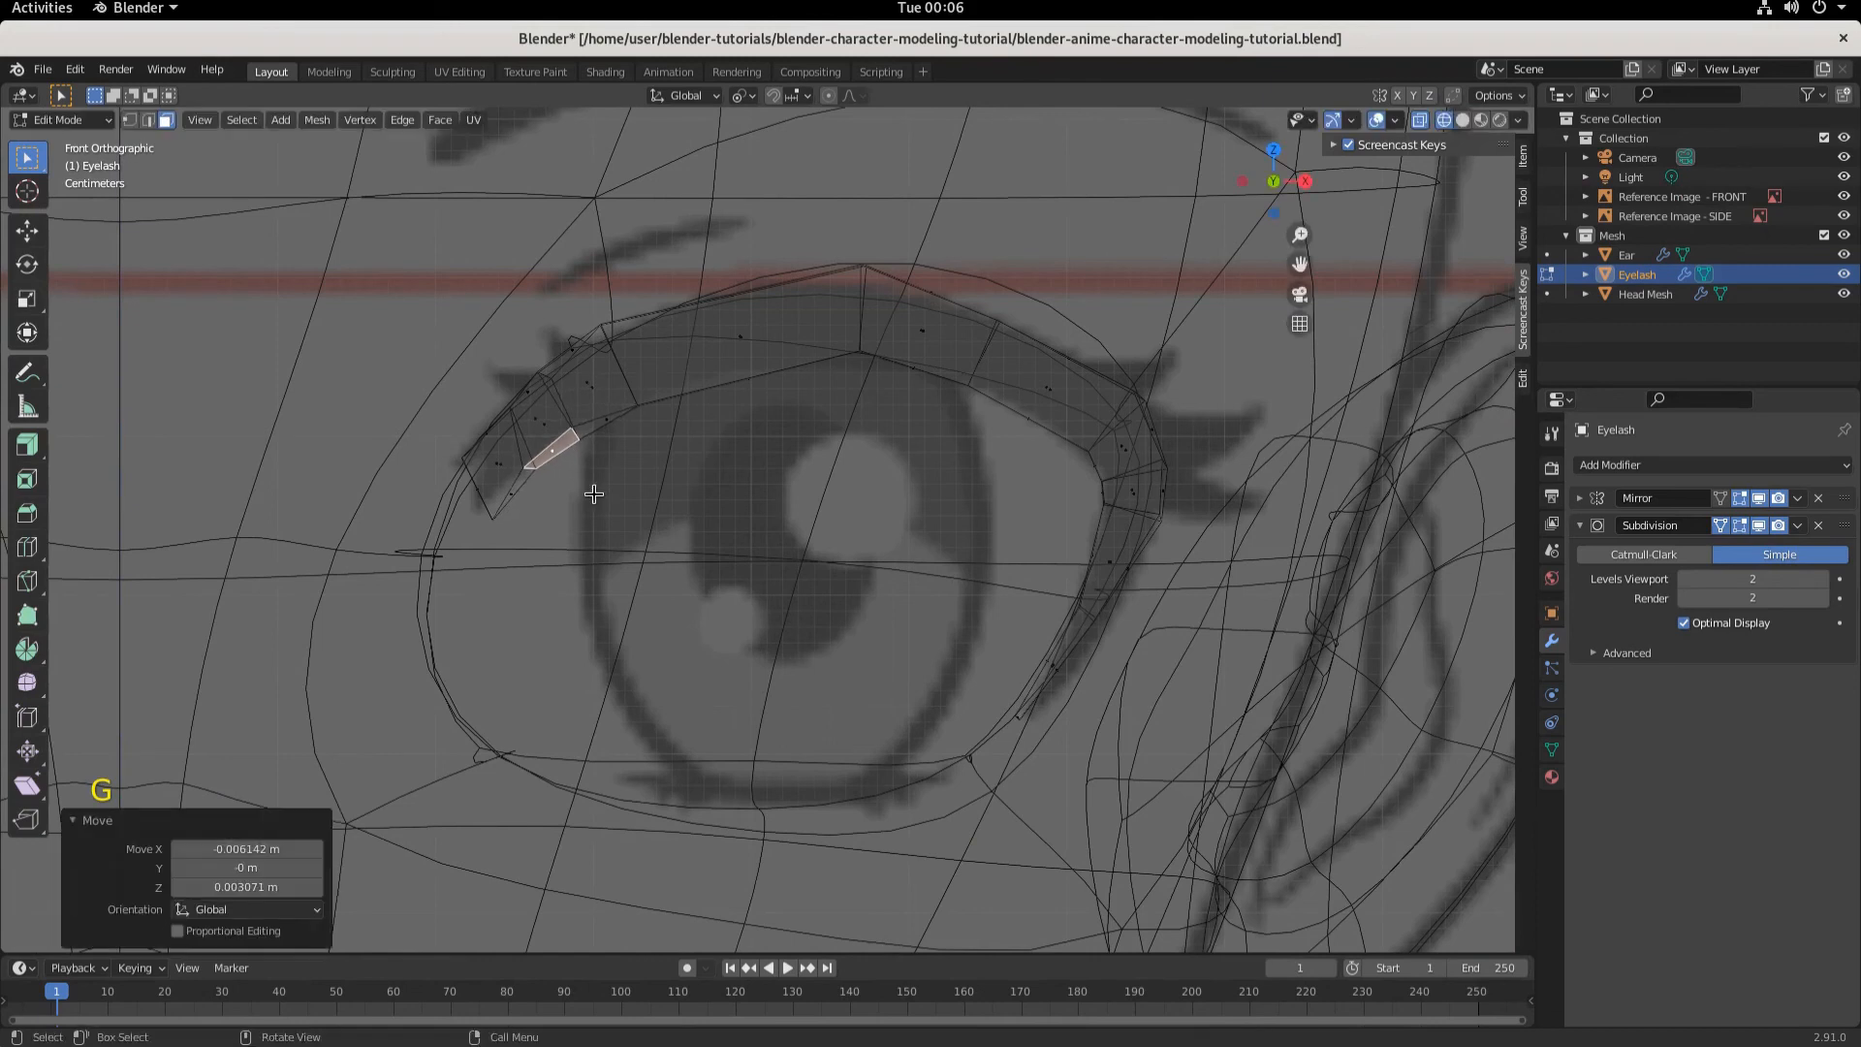
- Move the inner-end face again about -0.0061 m along X and 0.0018 m along Z
left_click(501, 520)
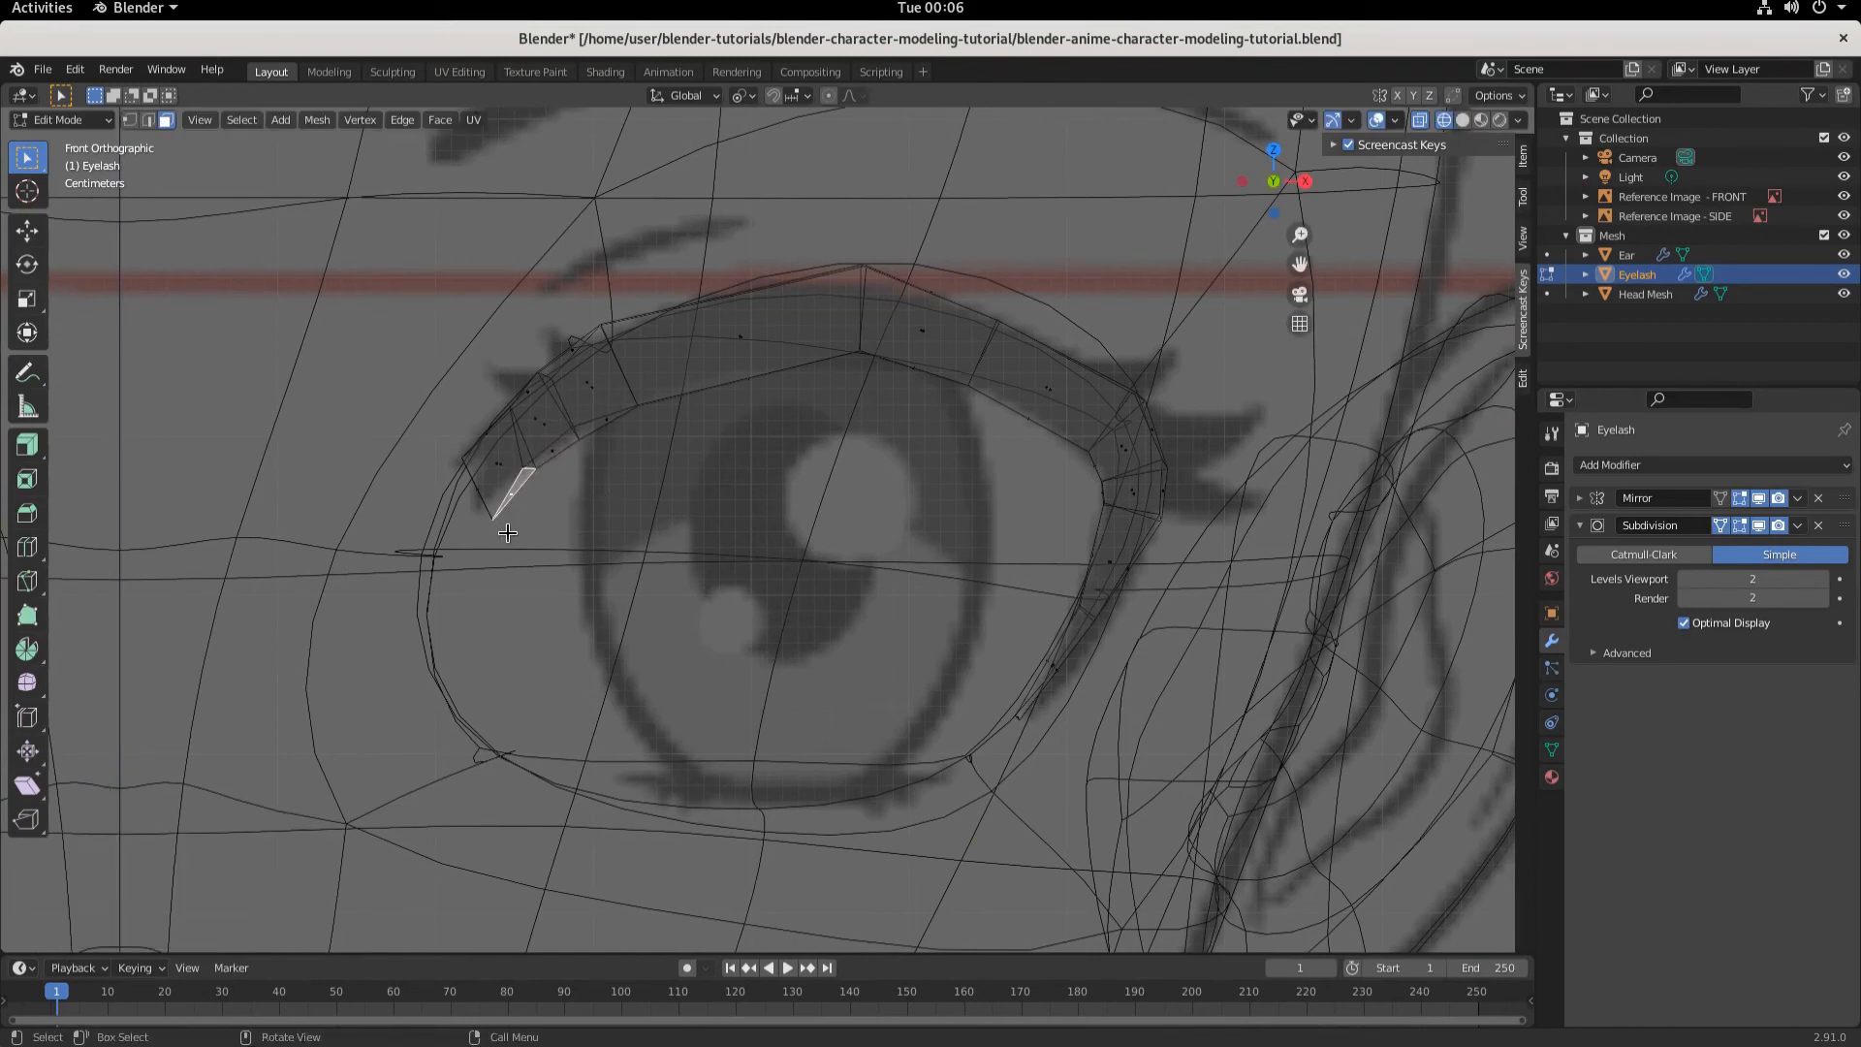
key("g")
left_click(498, 529)
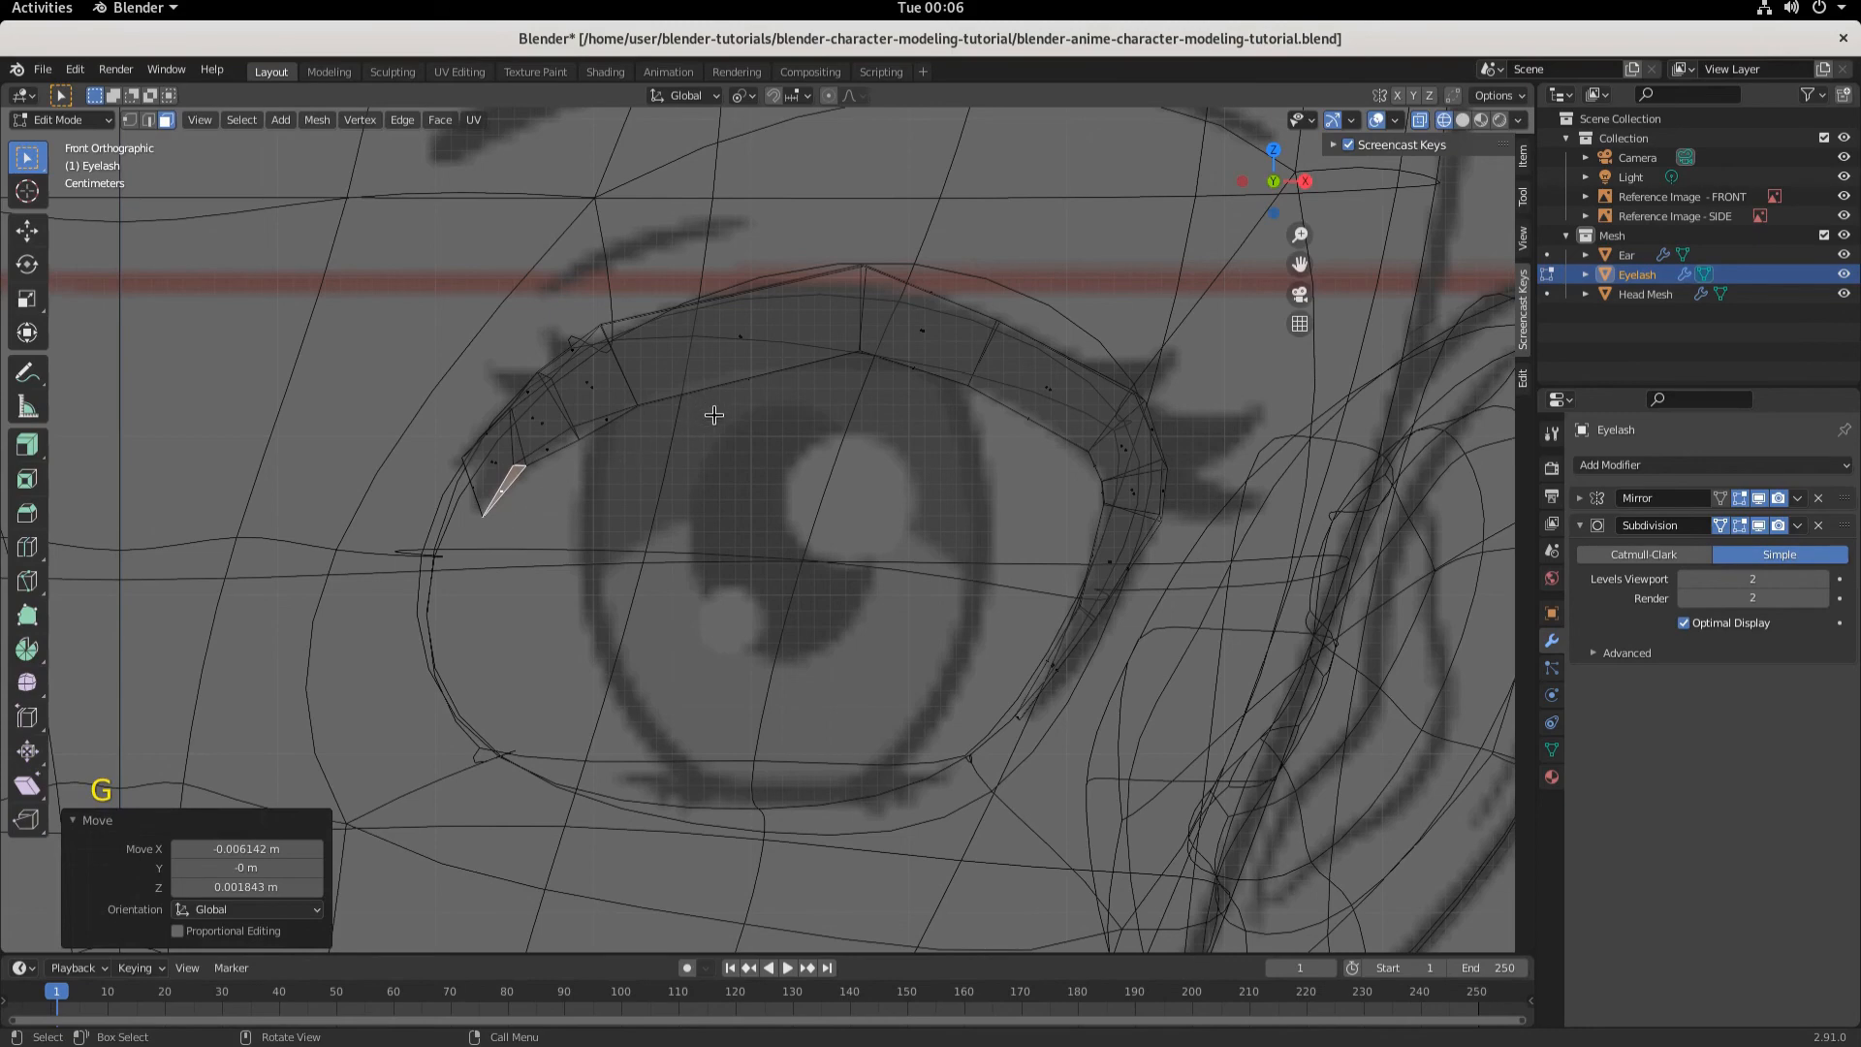
- Select the upper middle face and move it about -0.0043 m along X and 0.0018 m along Z
middle_click_drag(714, 494, 710, 403)
left_click(687, 352)
key("KP_1")
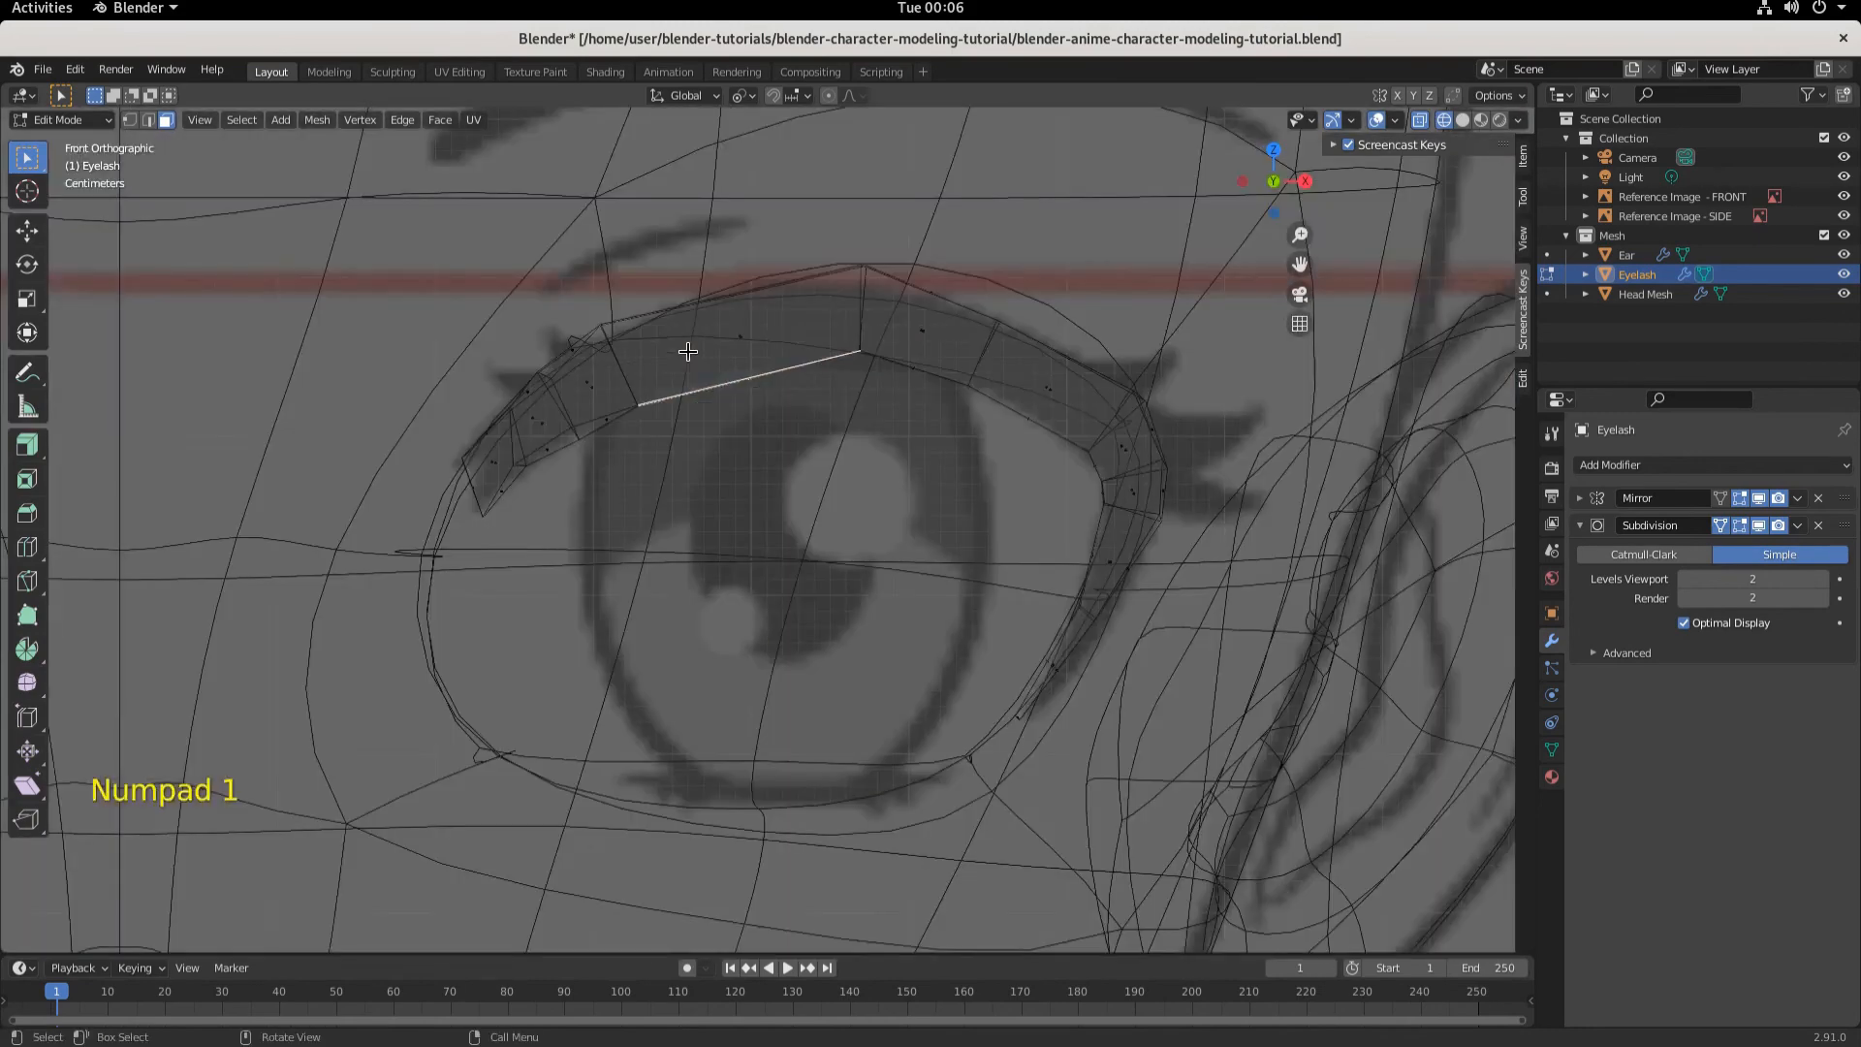
key("g")
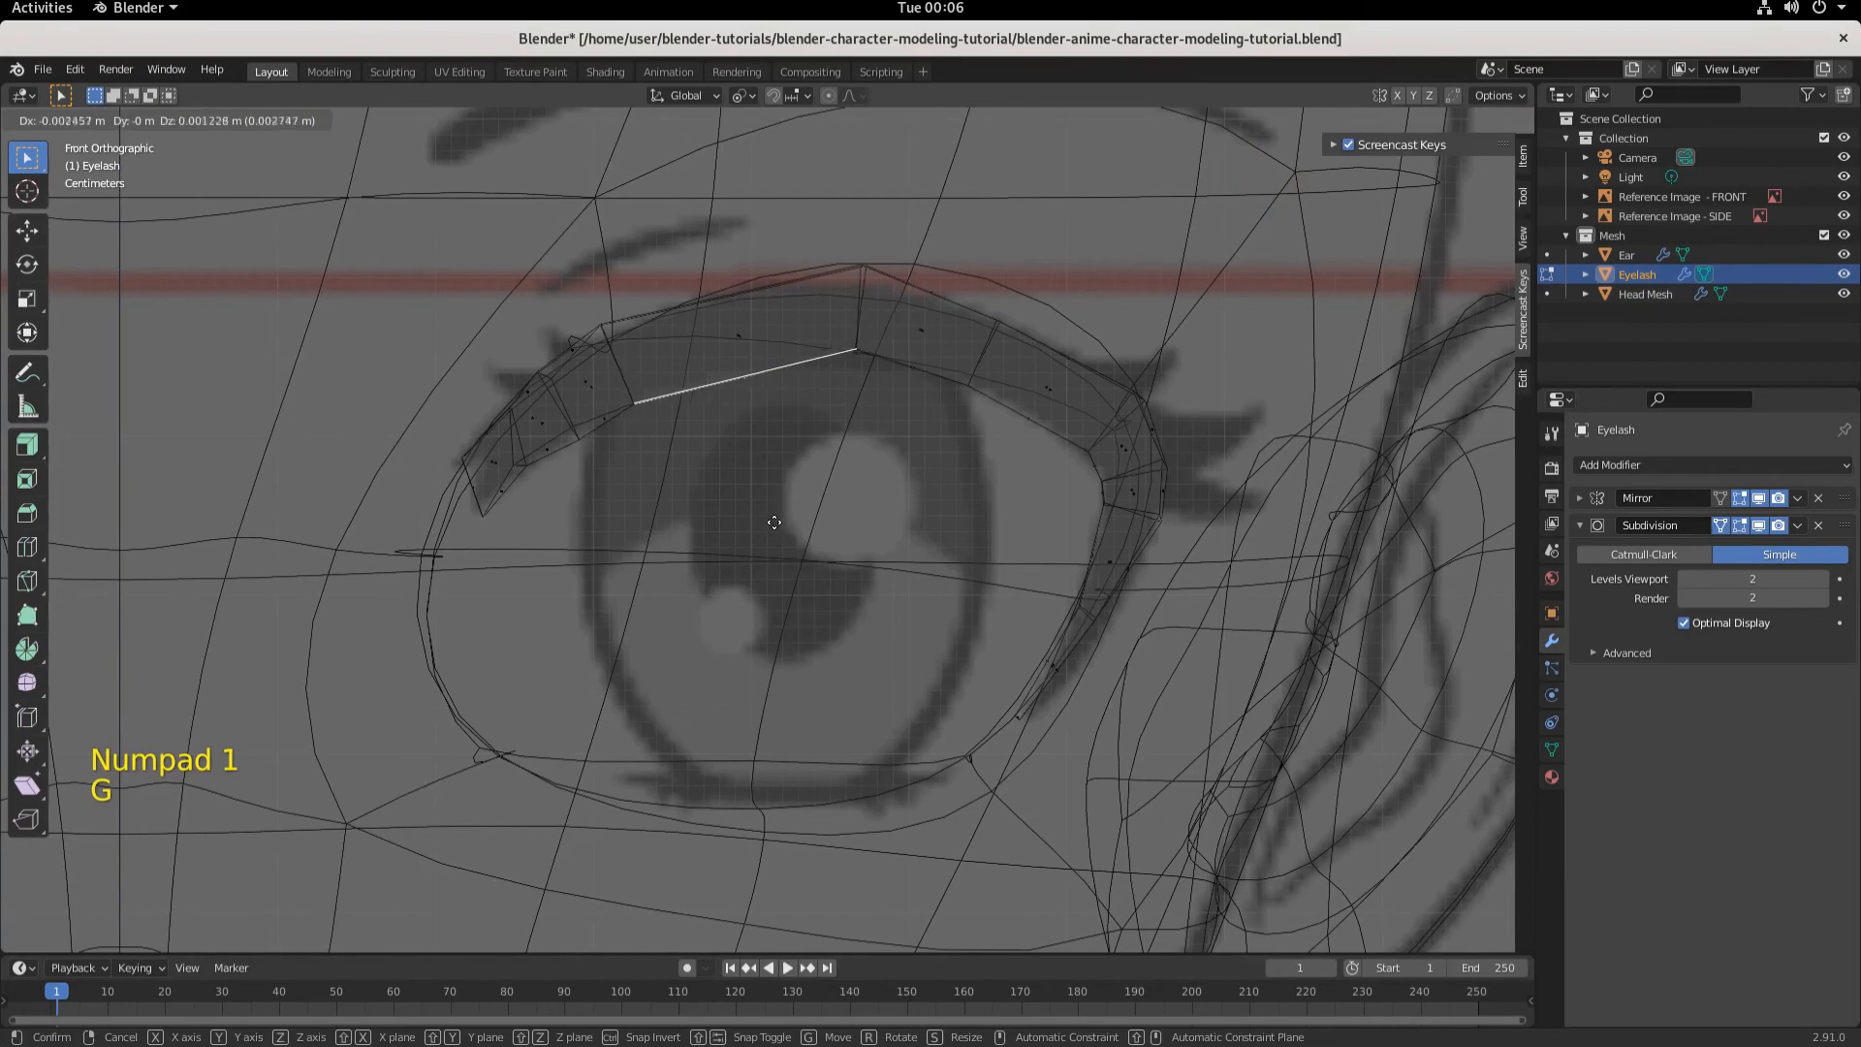
left_click(776, 516)
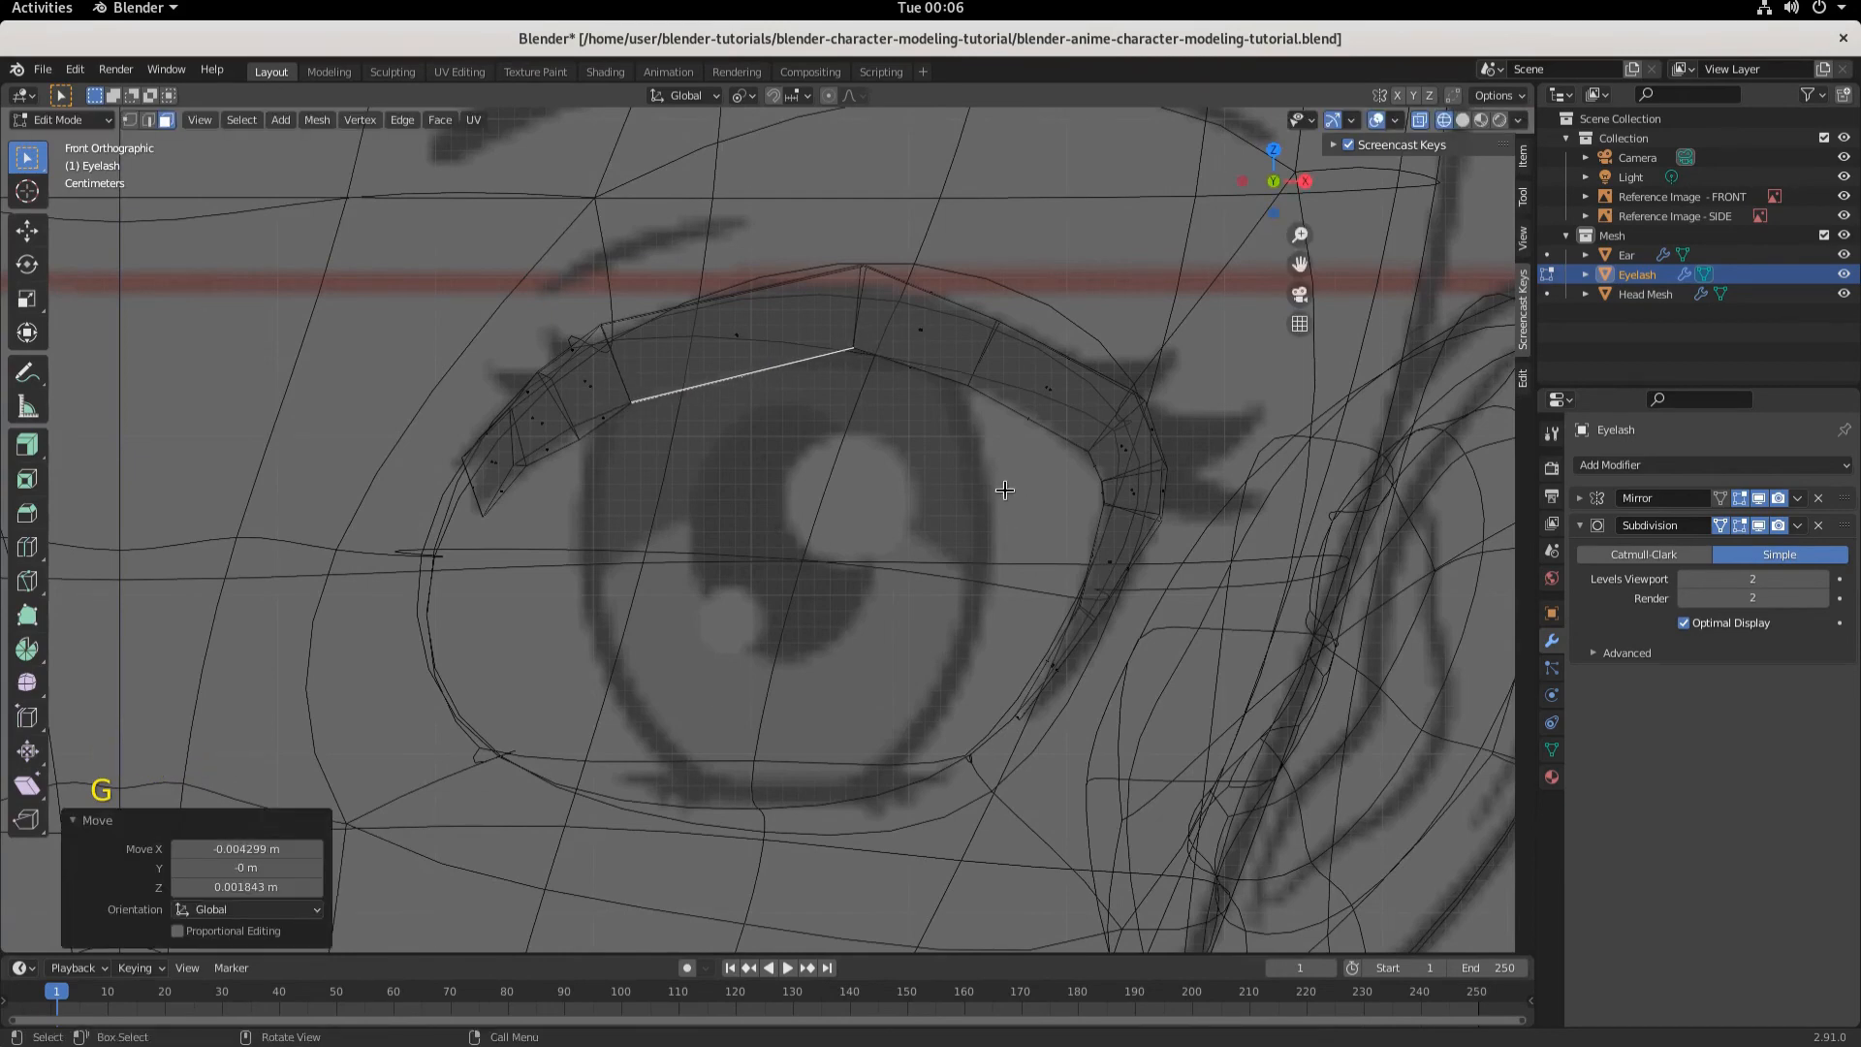
- Switch to vertex selection with X-ray, pick the inner-corner vertex and move it about -0.0092 m along Y
middle_click_drag(1004, 490, 905, 478)
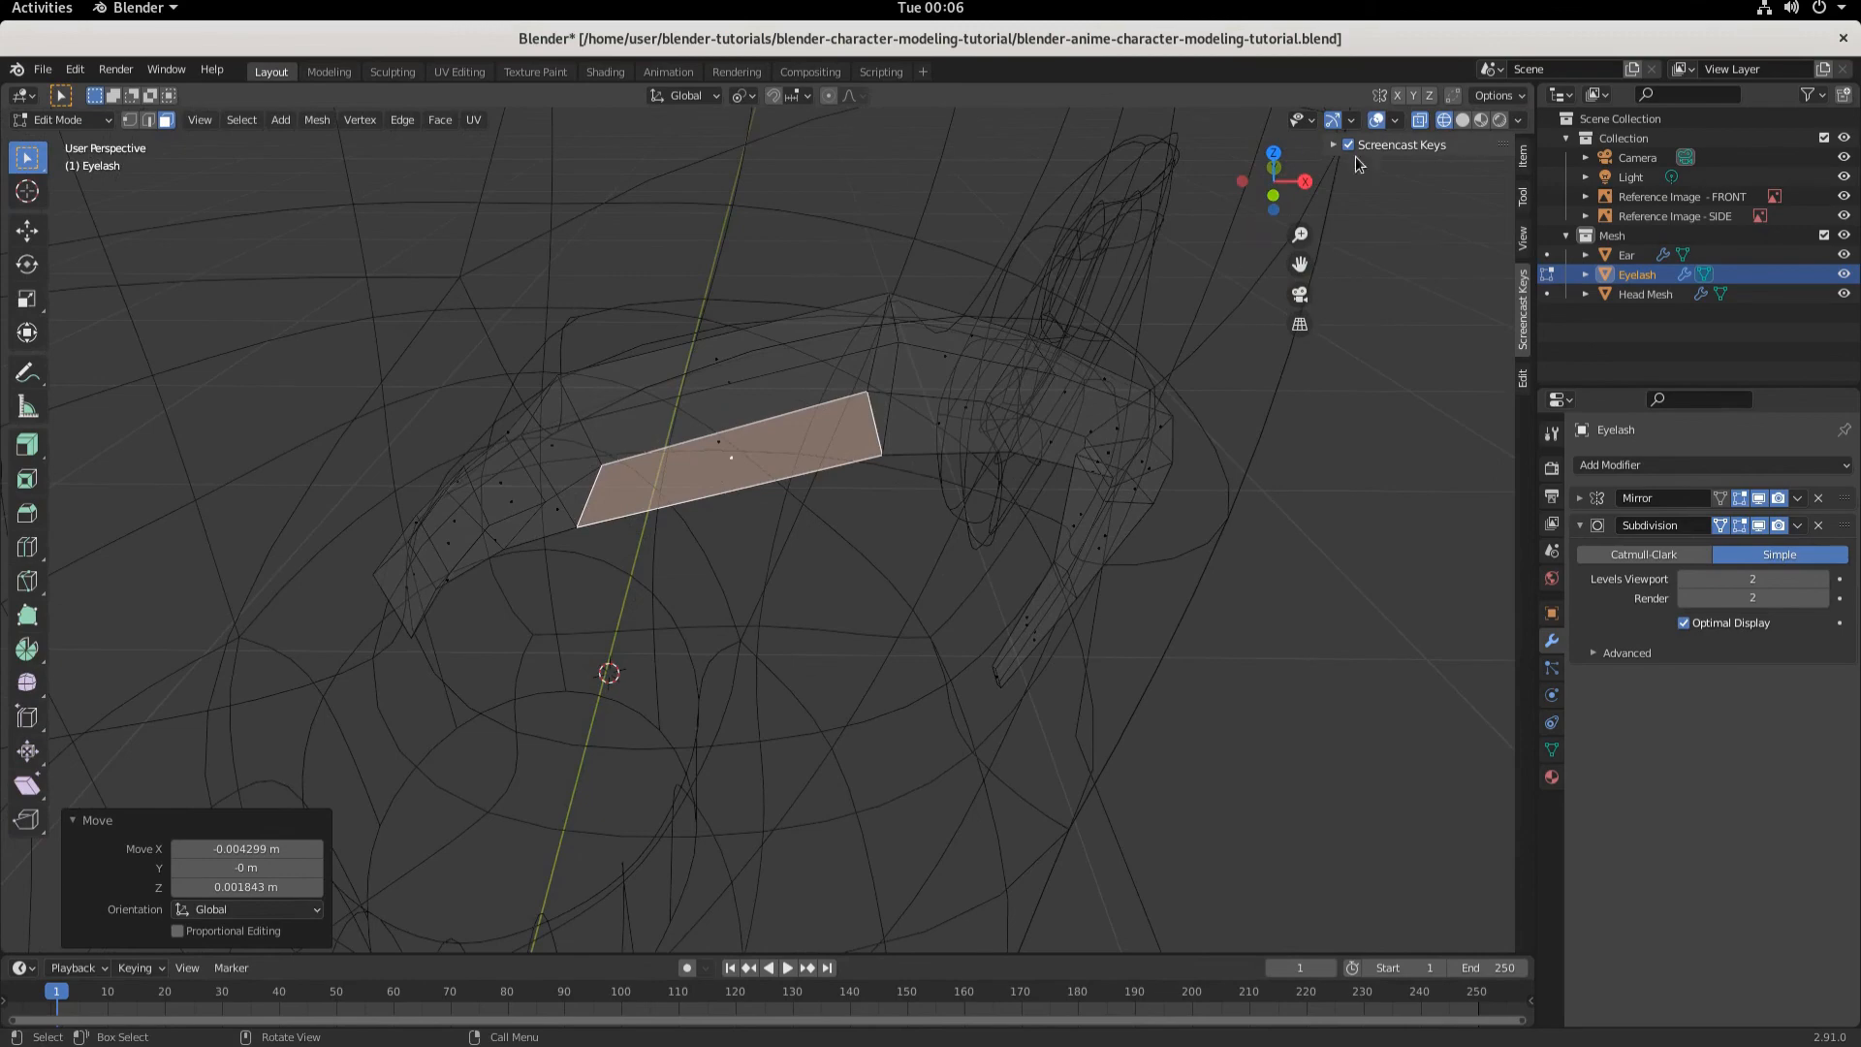
left_click(1459, 123)
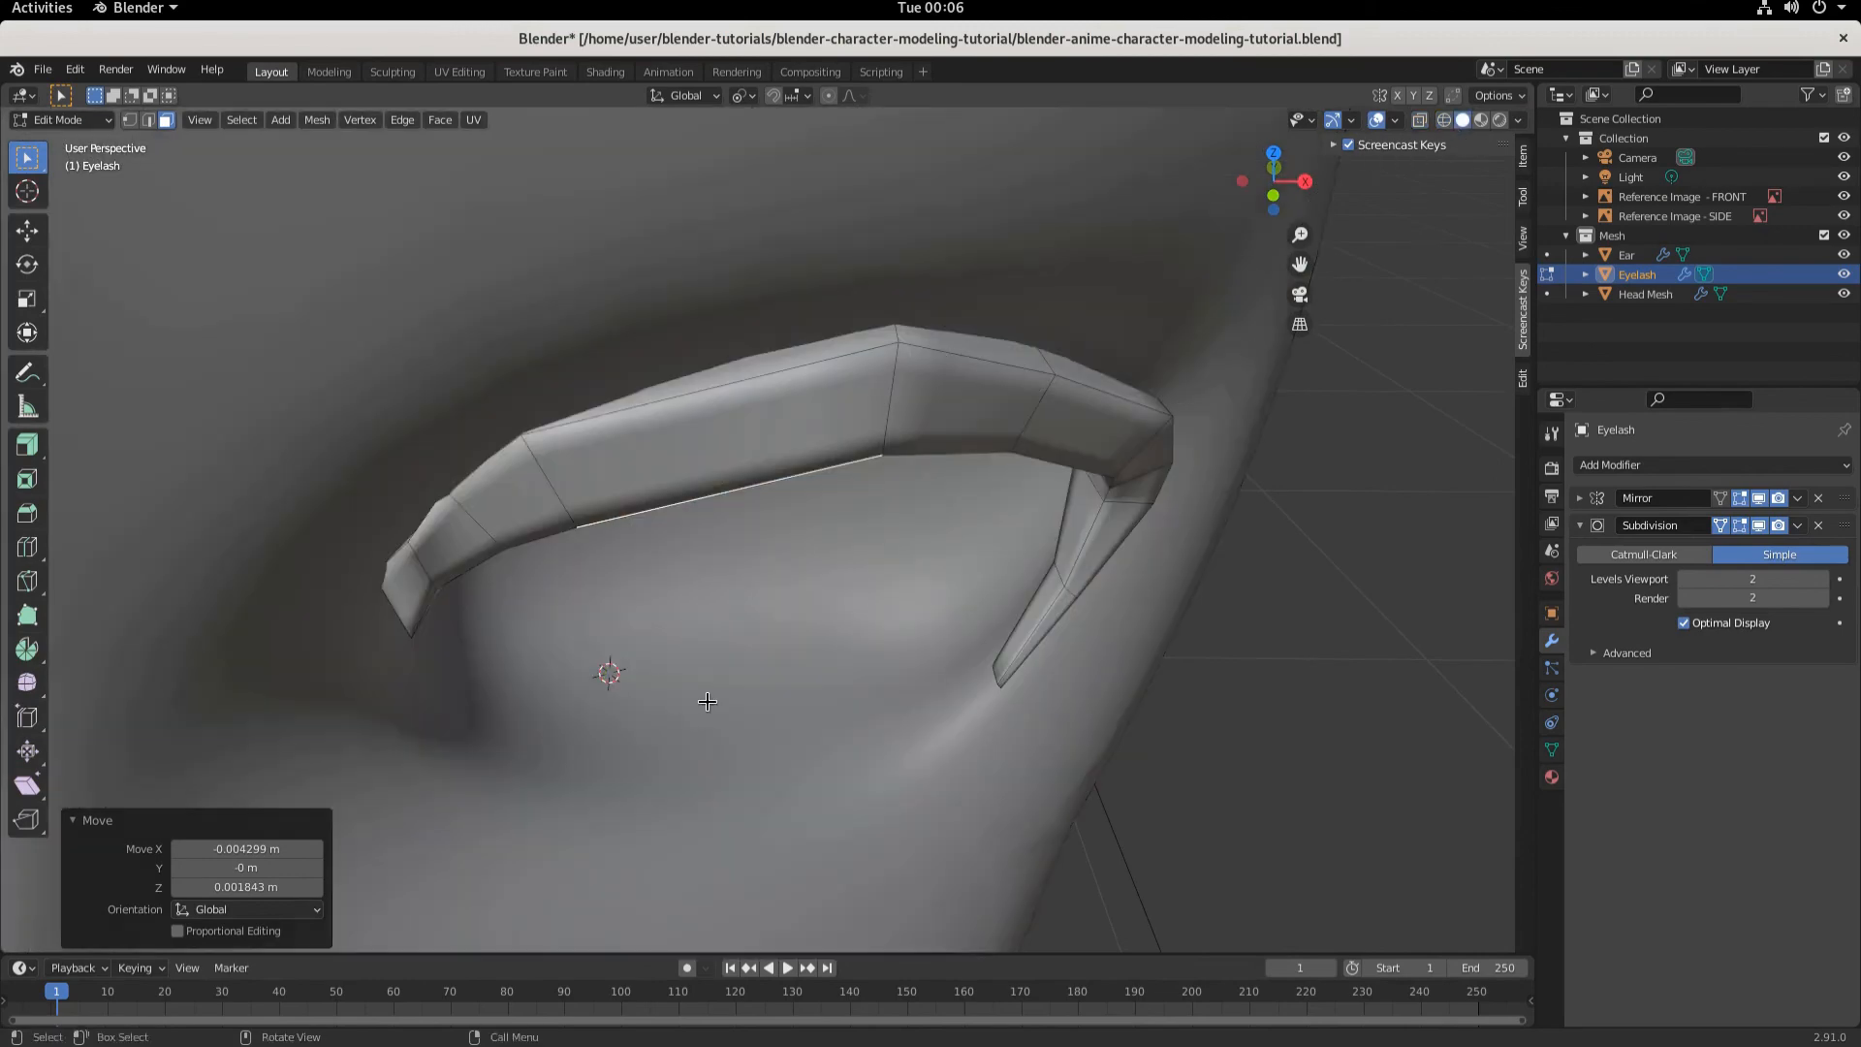
middle_click_drag(820, 673, 715, 592)
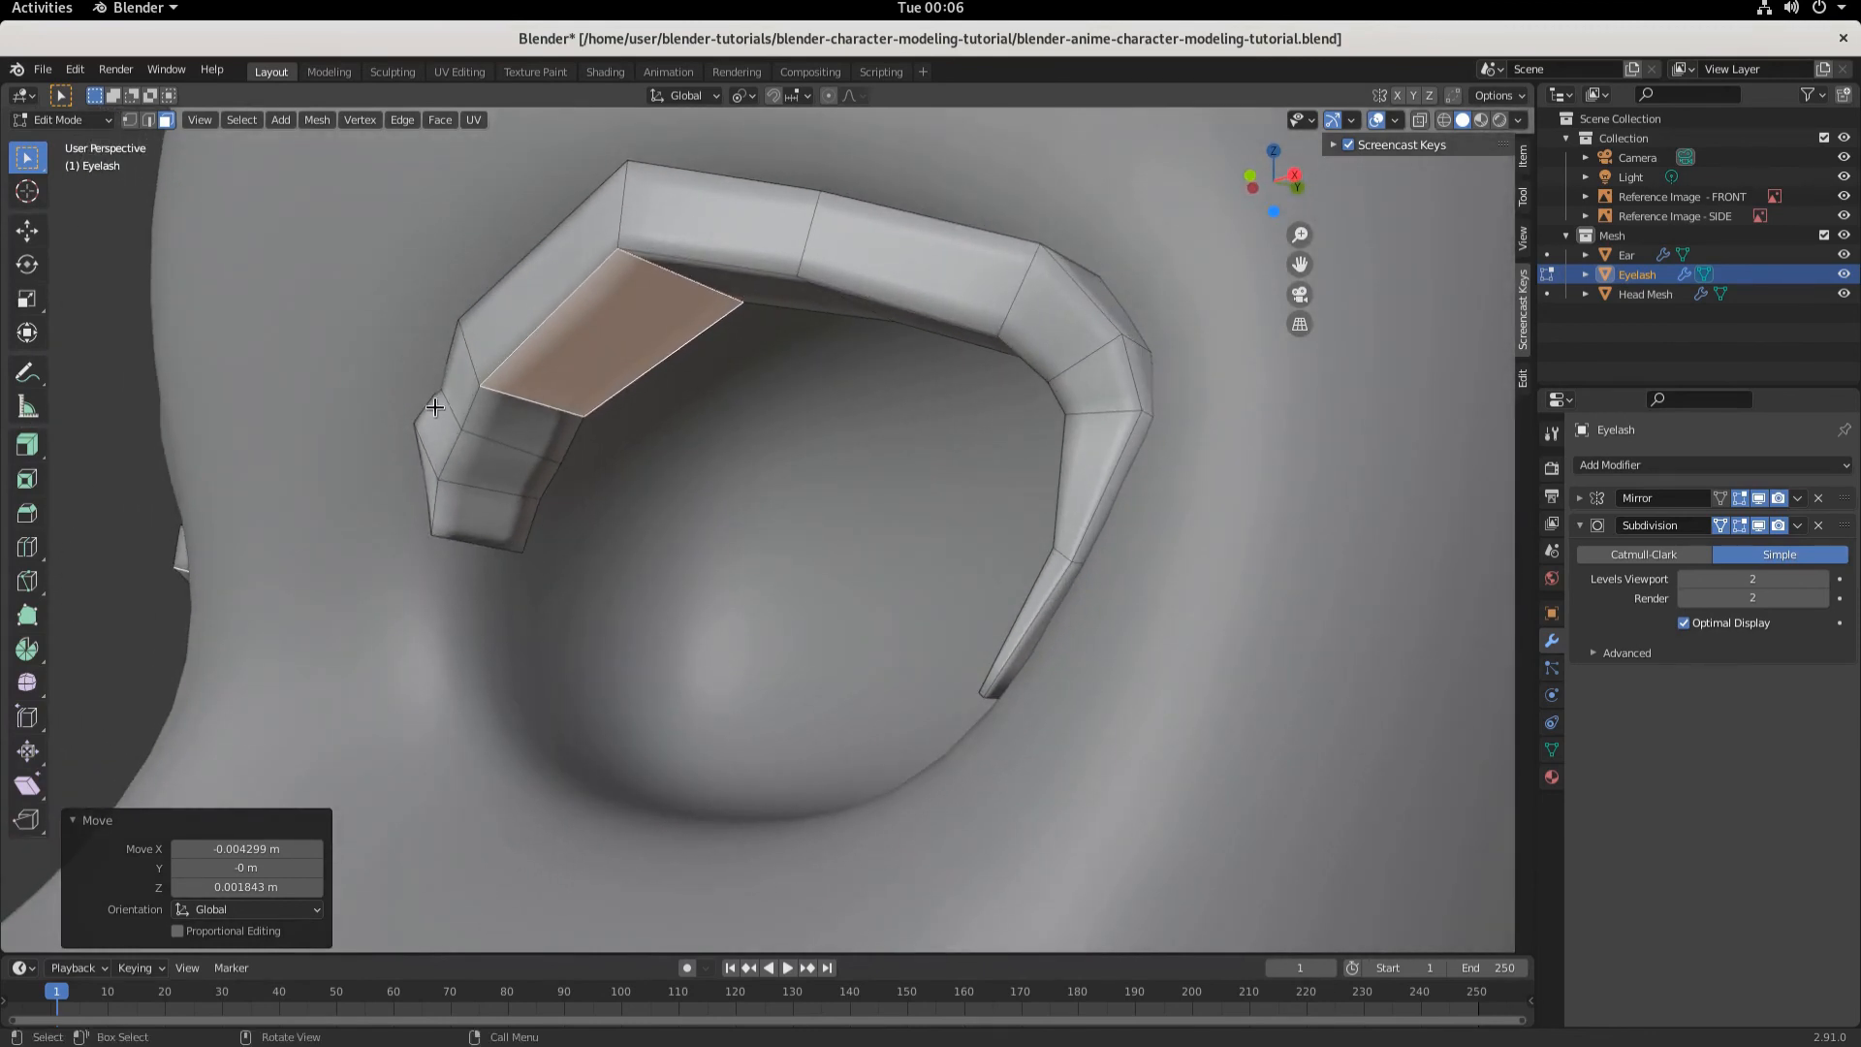
left_click(465, 389)
left_click(129, 119)
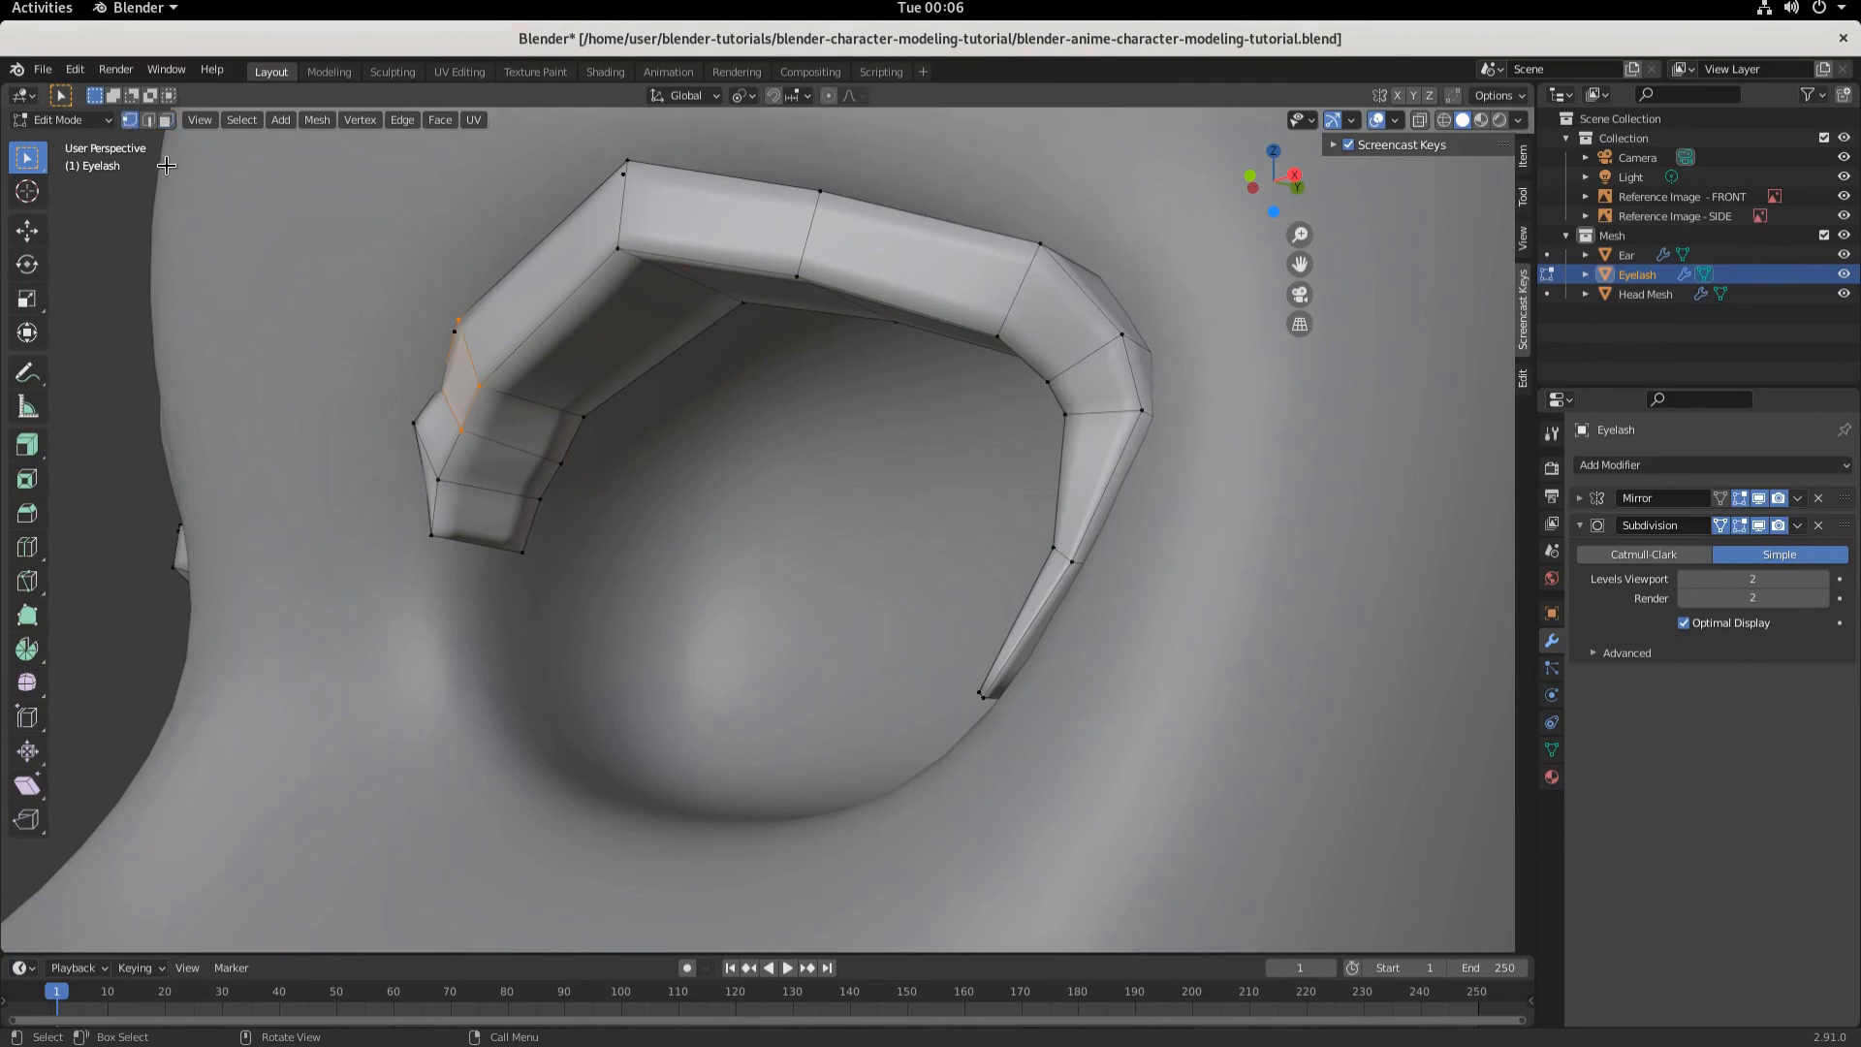
left_click(1444, 120)
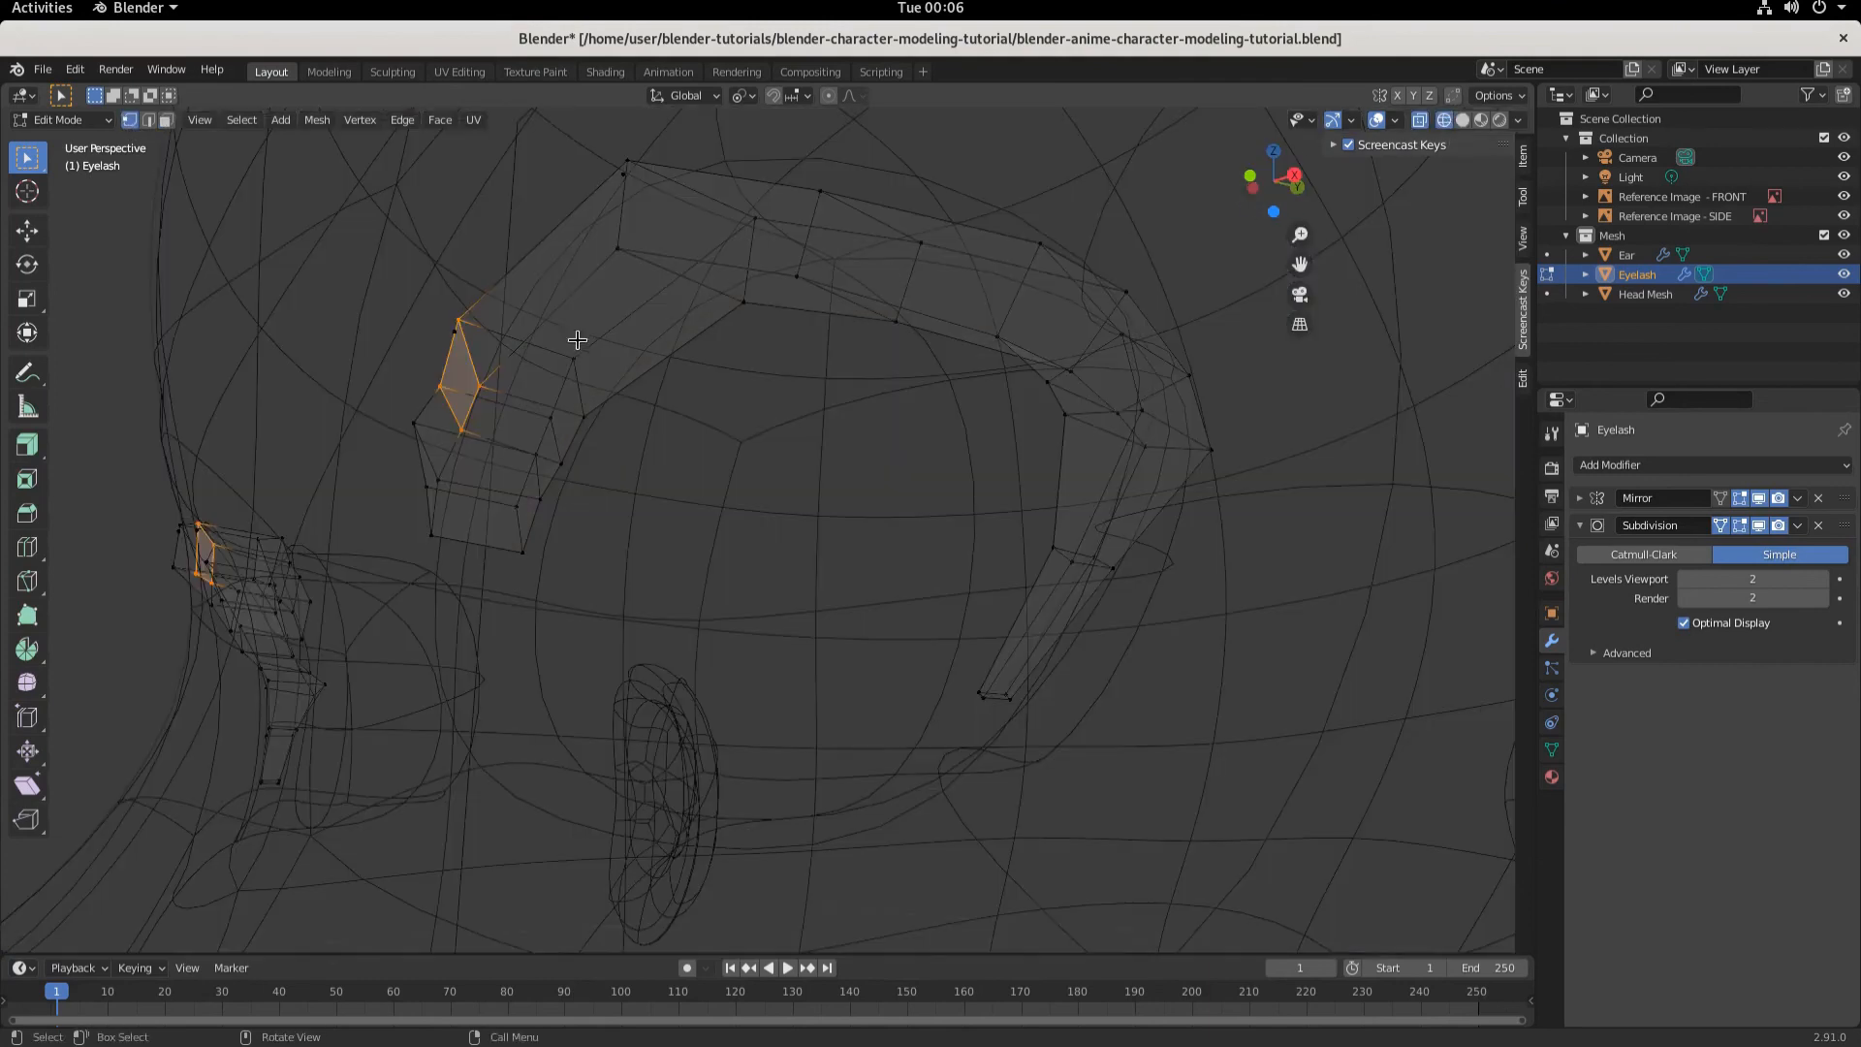
left_click(432, 389)
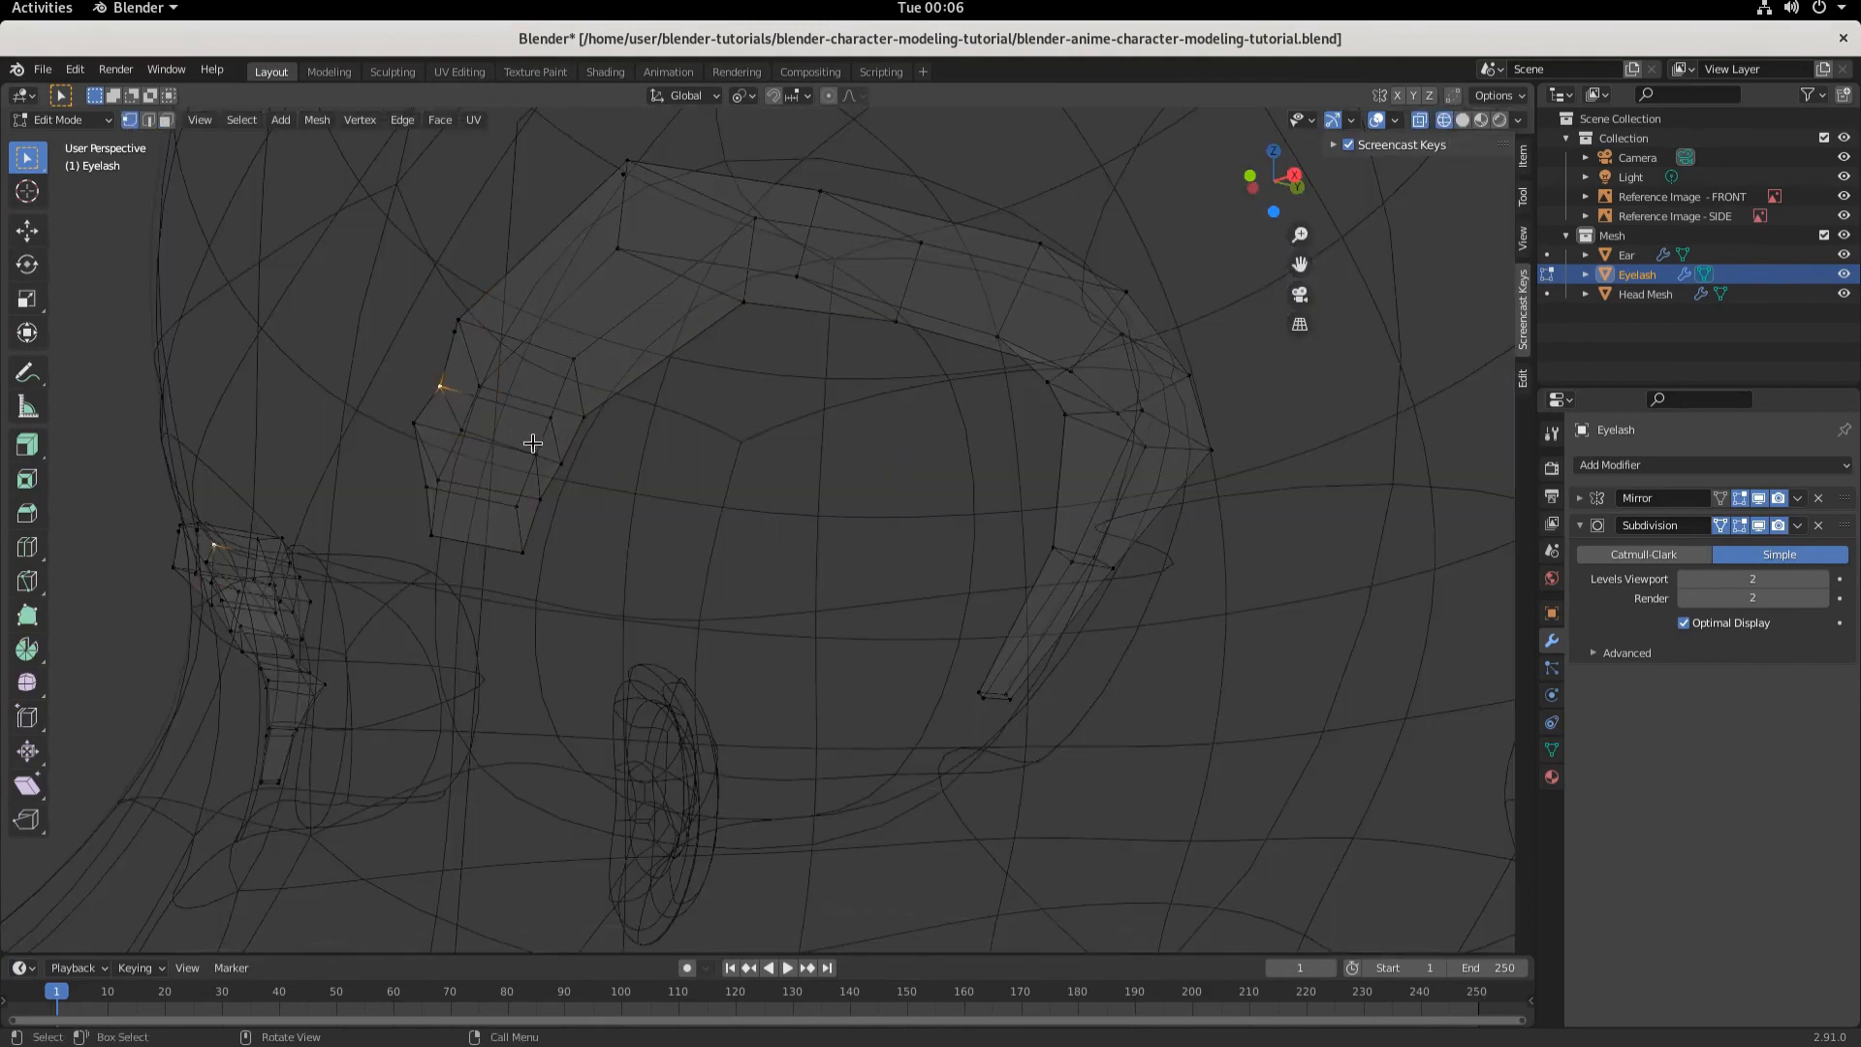
key("g")
key("y")
left_click(573, 426)
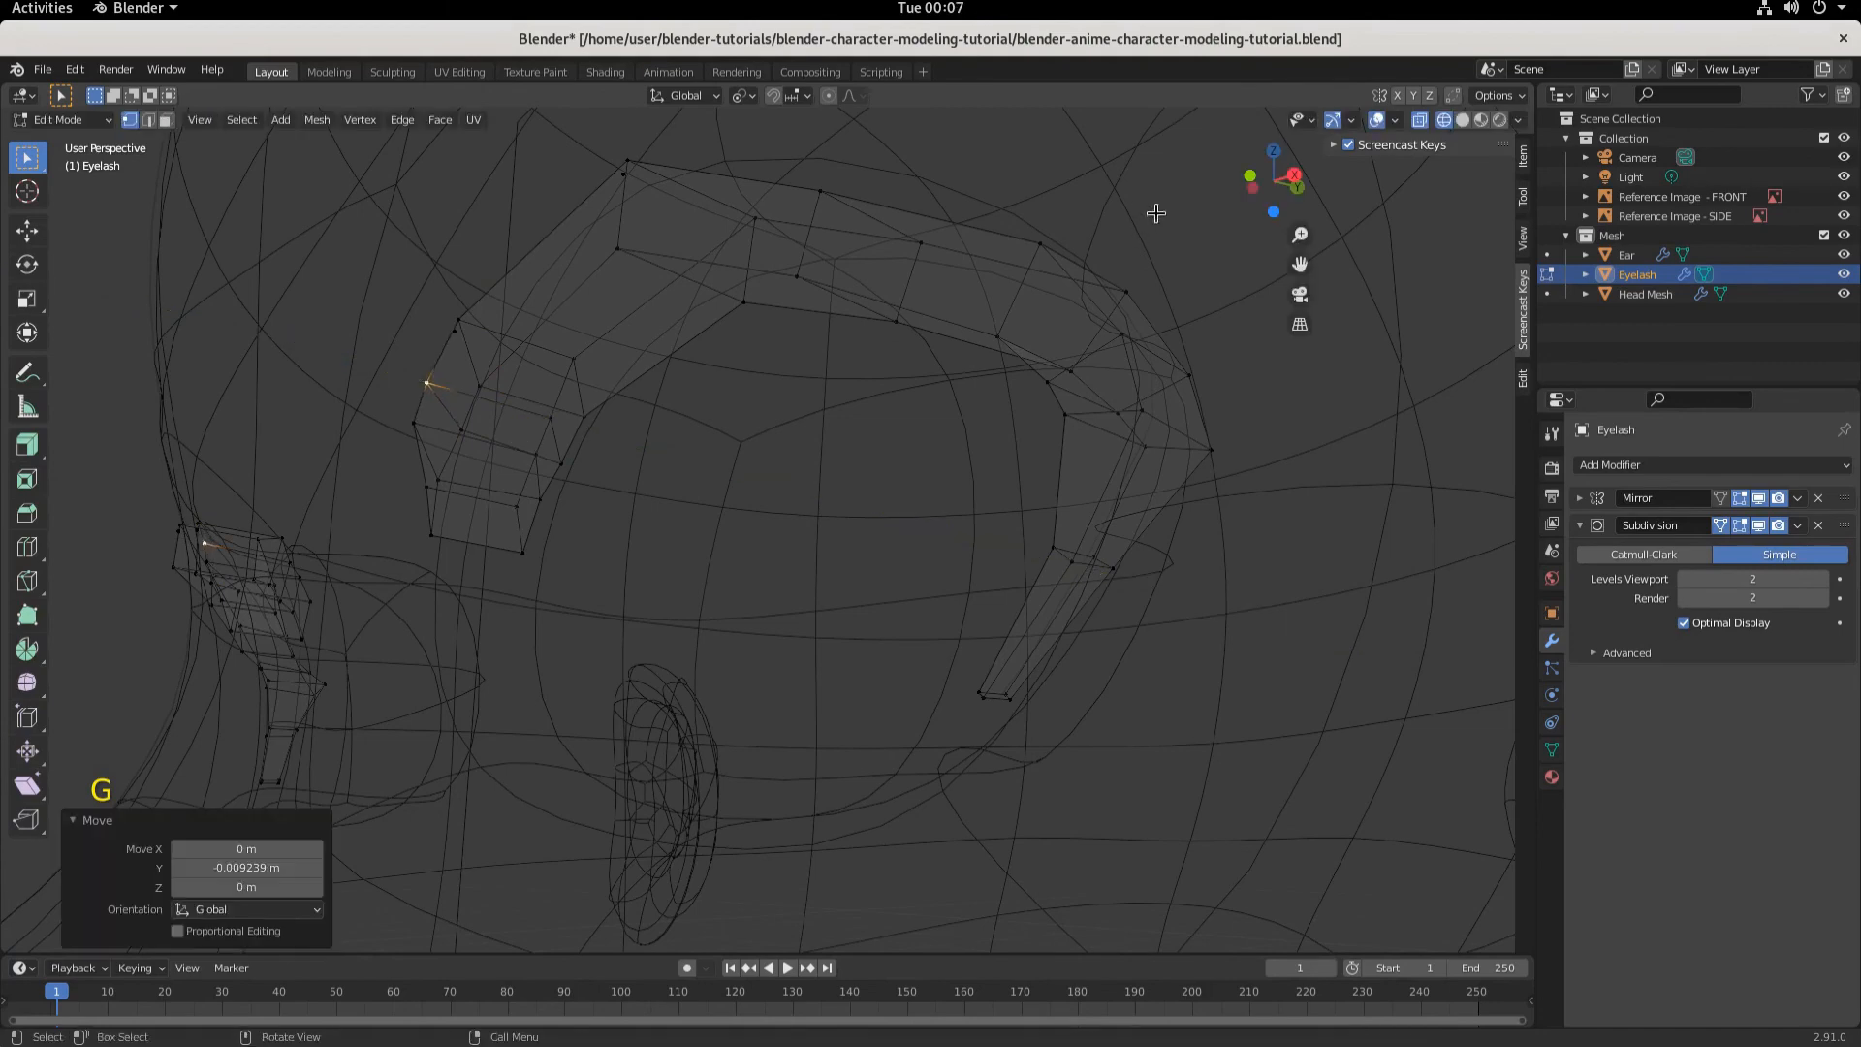
- Check the lash shape in solid view and nudge the inner-corner vertex along Y again
left_click(1463, 119)
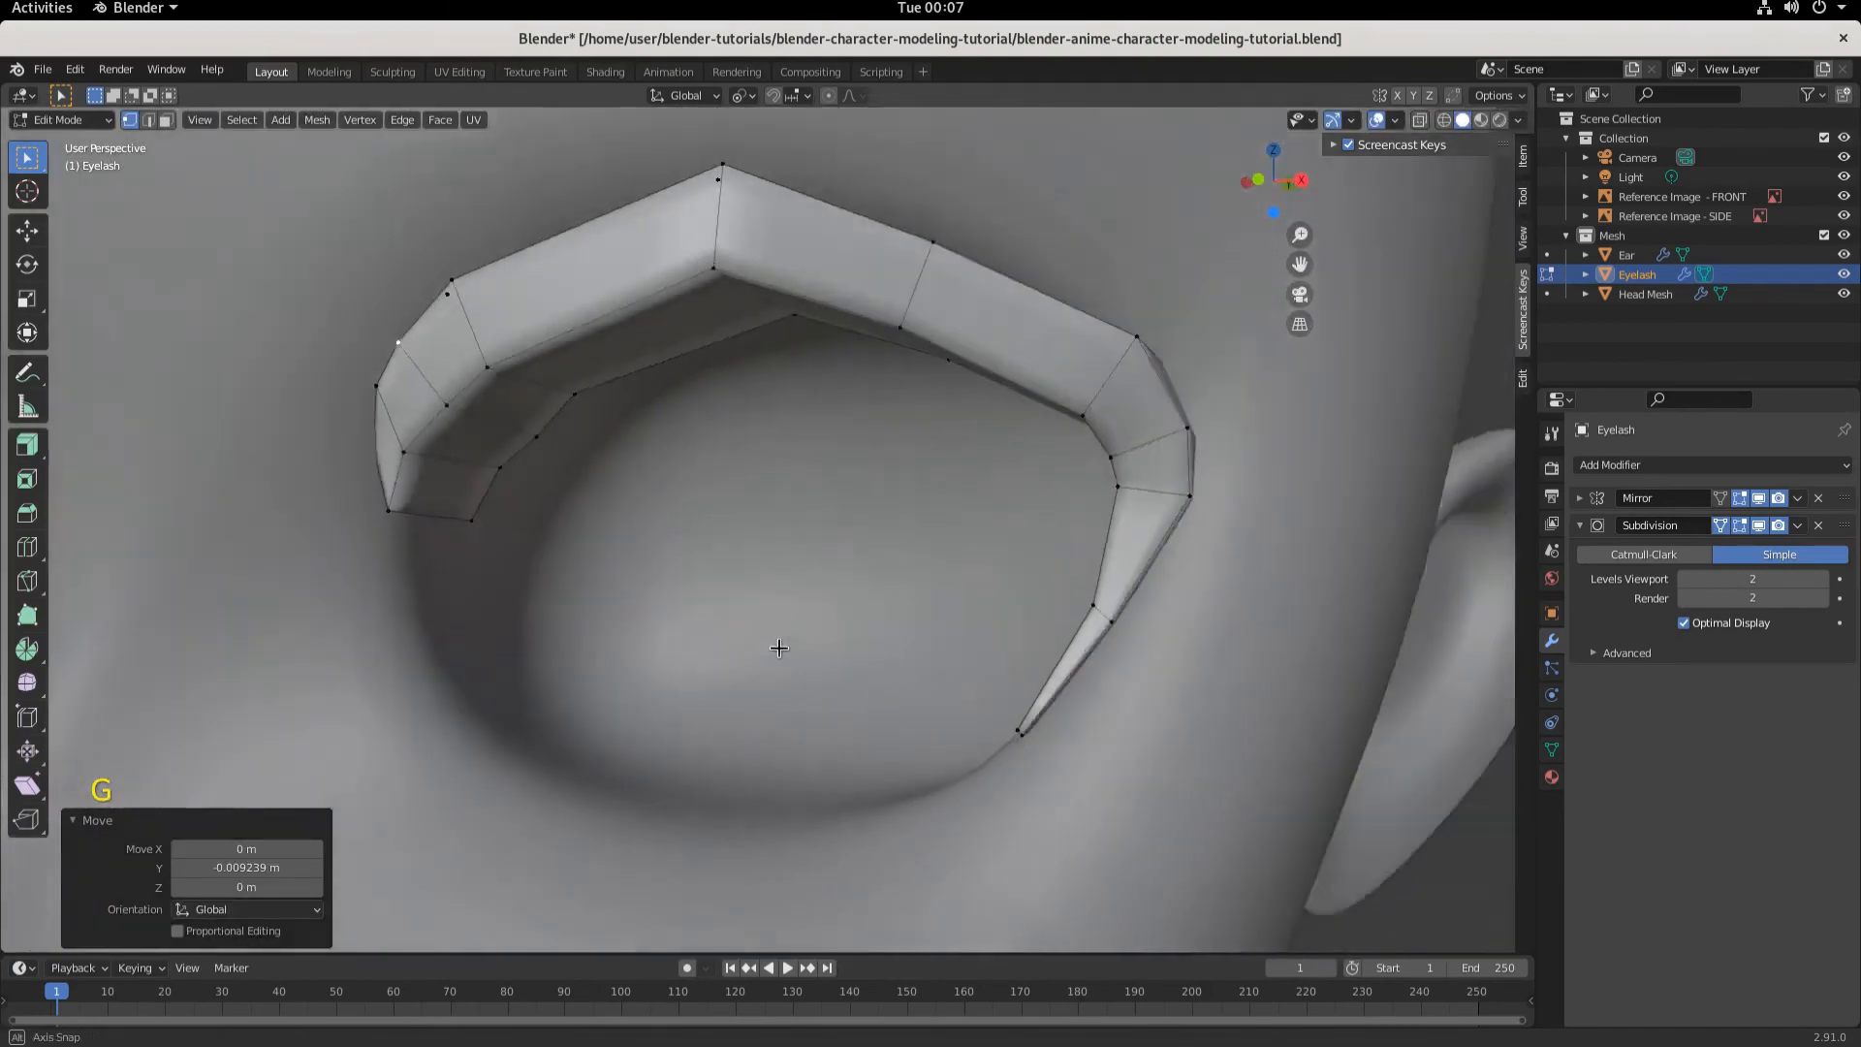
mouse_move(779, 648)
middle_mouse_down()
mouse_move(860, 644)
mouse_move(760, 602)
middle_mouse_up()
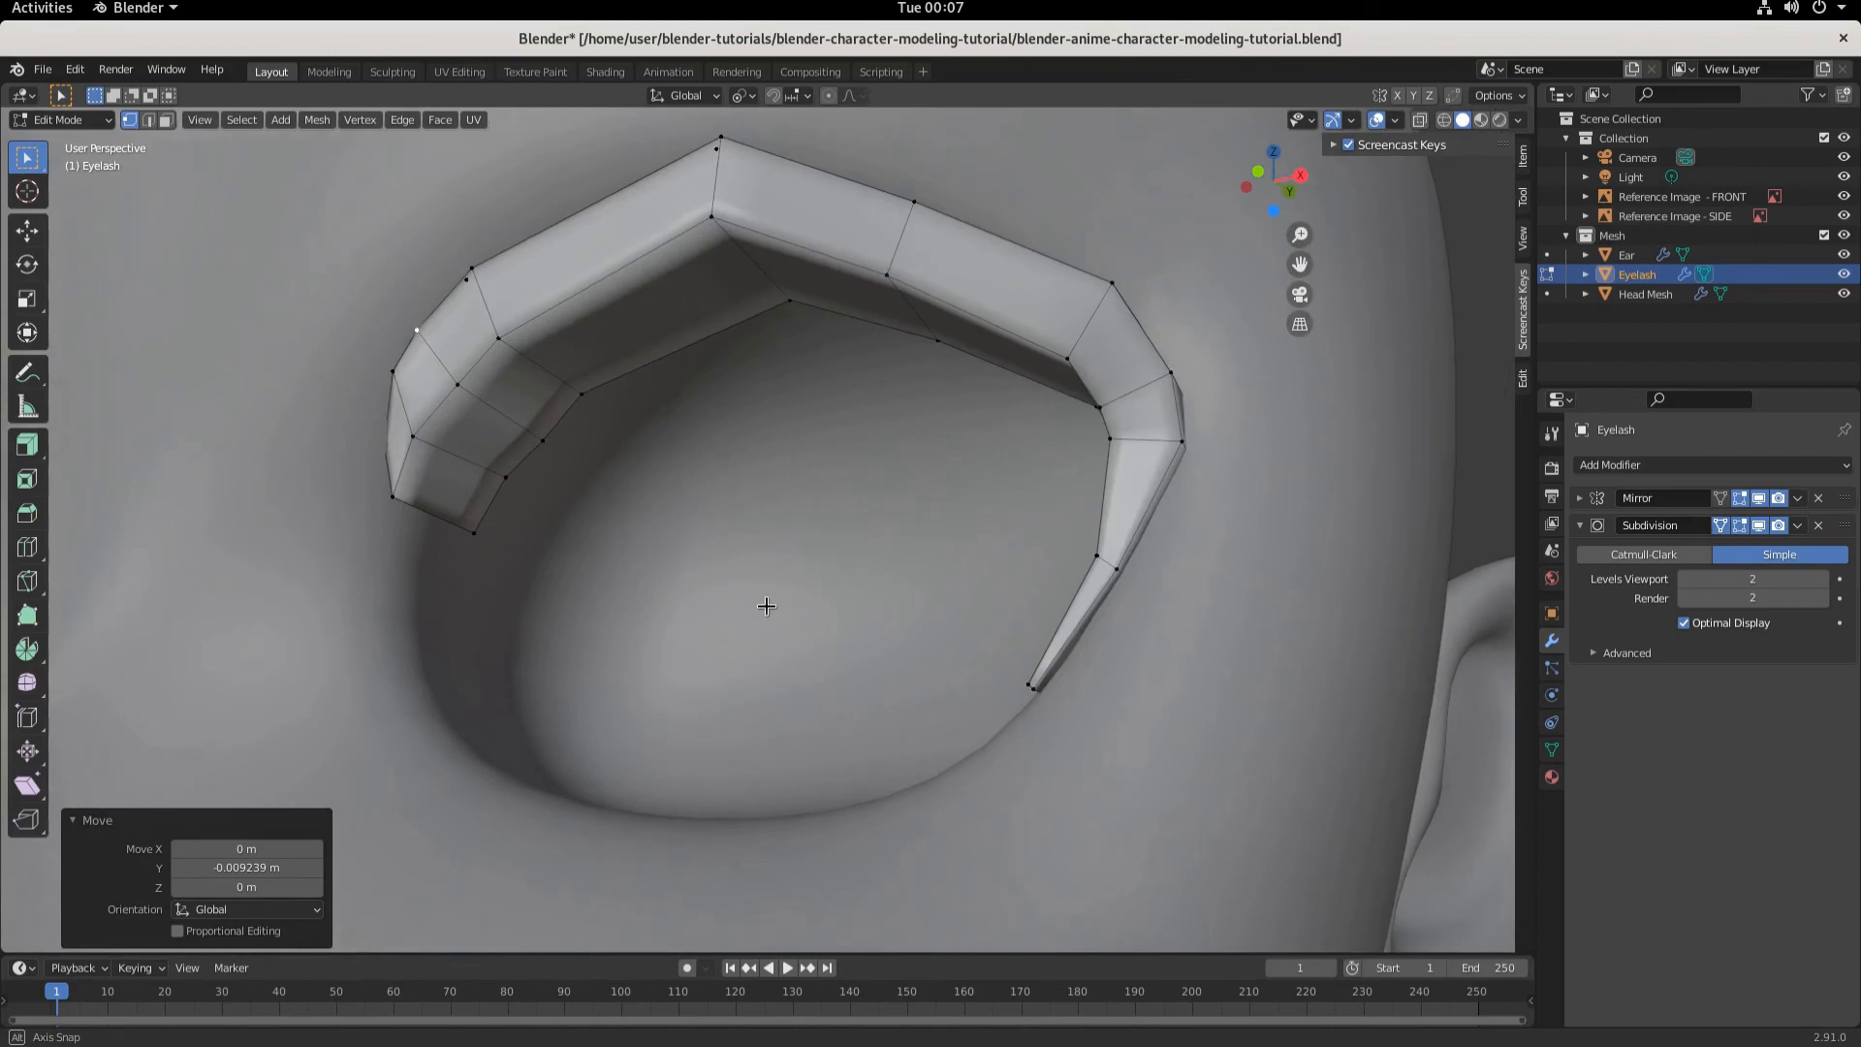
left_click(1443, 120)
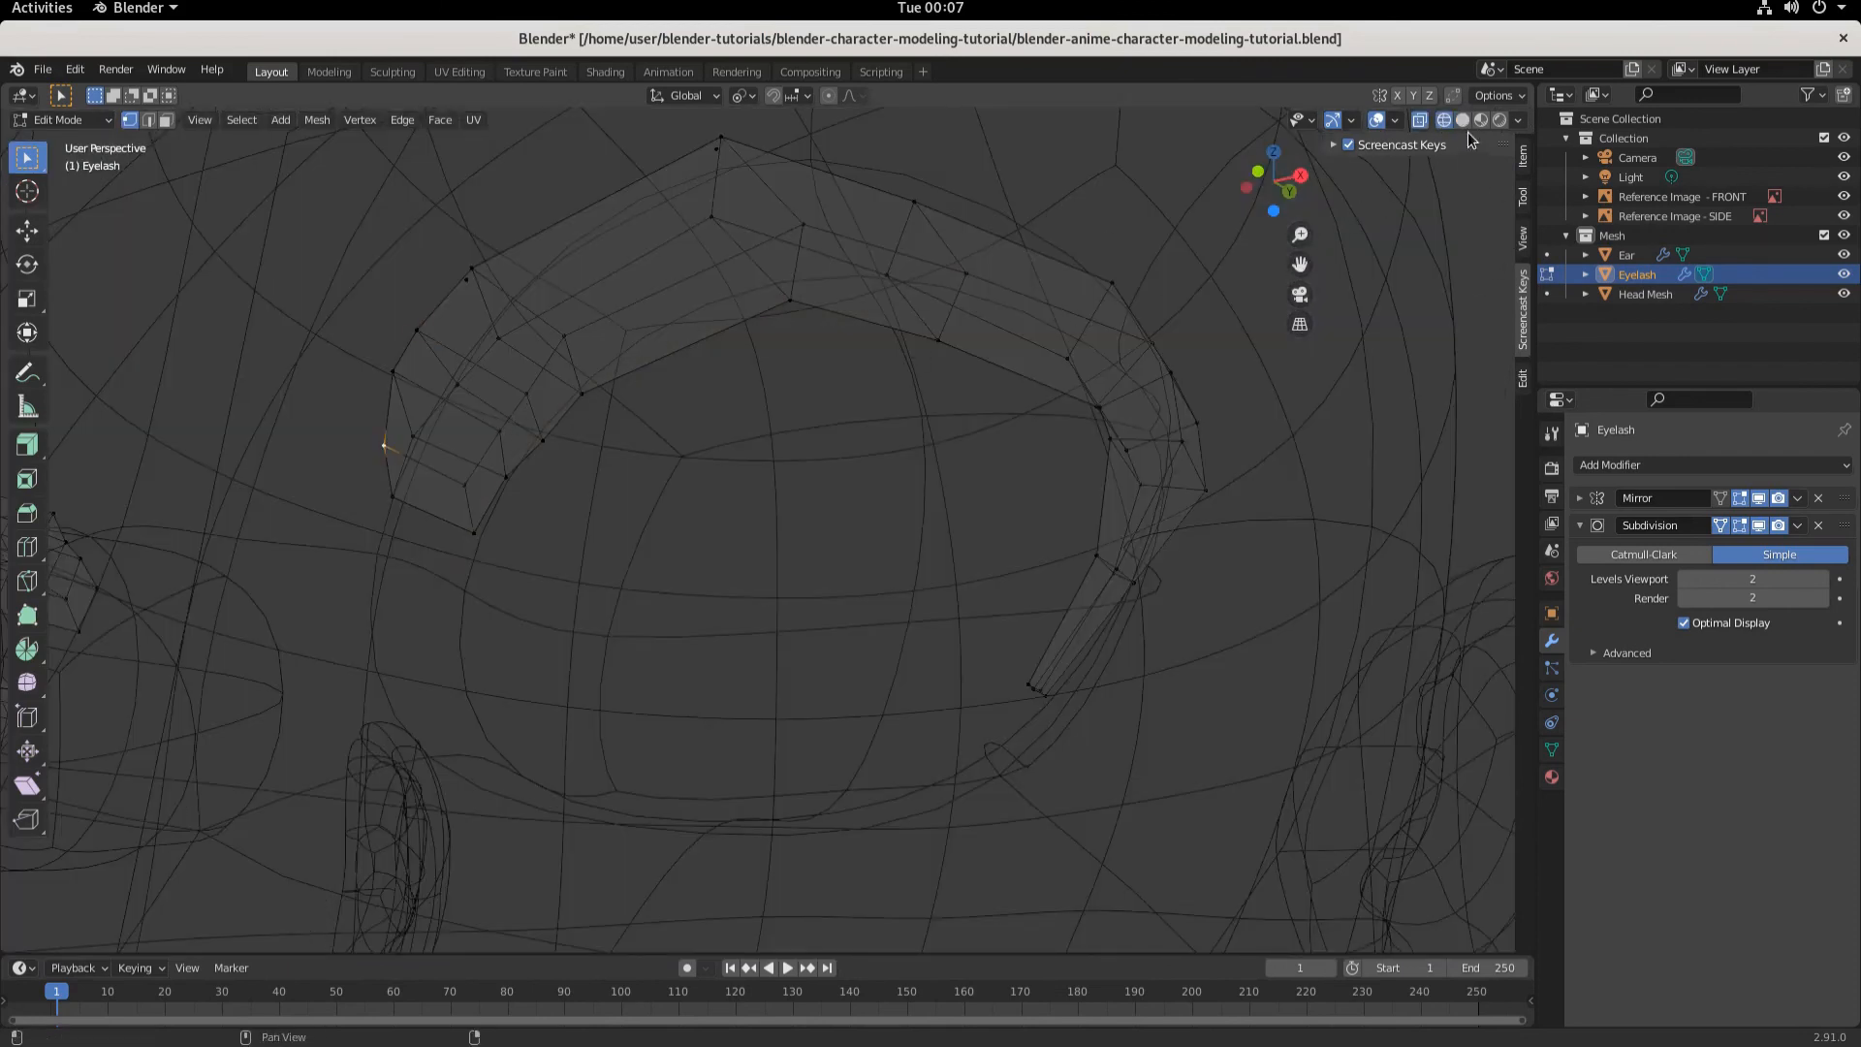
left_click(1463, 120)
key("g")
key("y")
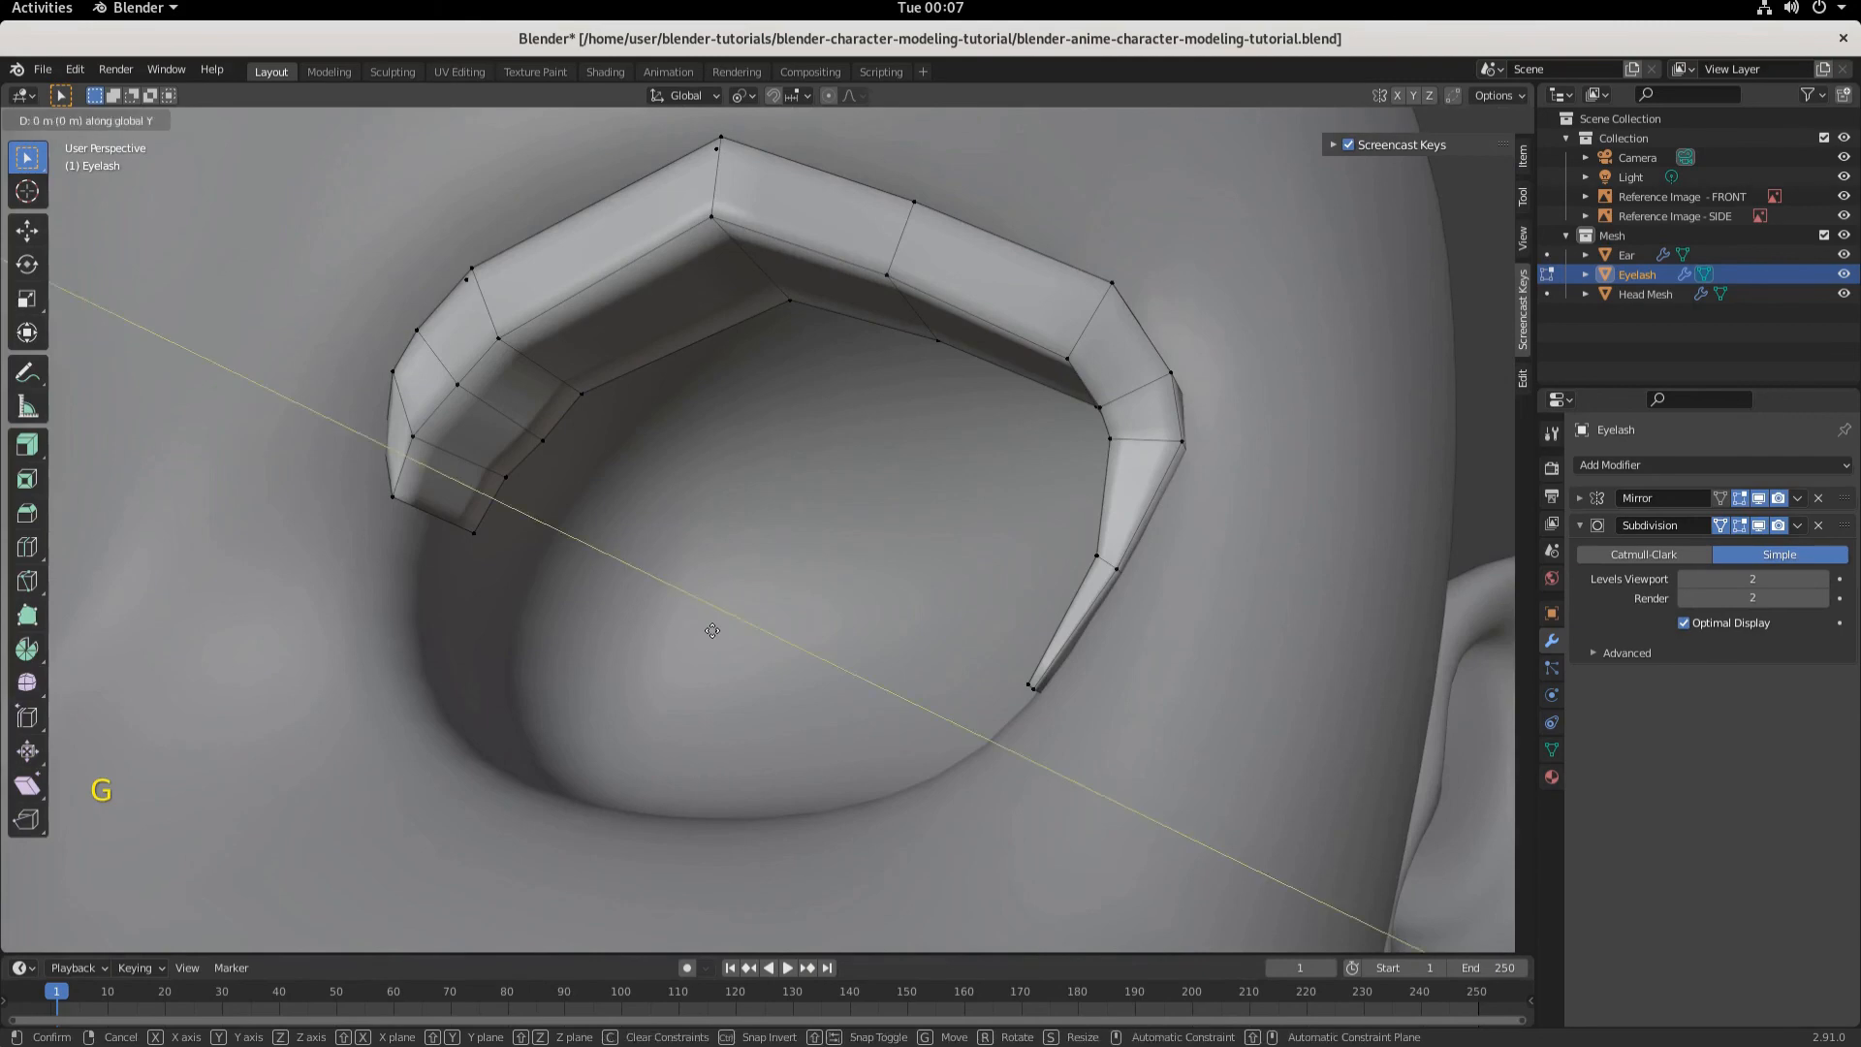
left_click(685, 634)
- Switch to edge selection, select the lower inner-end edge and rotate it about 30° in view
middle_click_drag(678, 632, 576, 542)
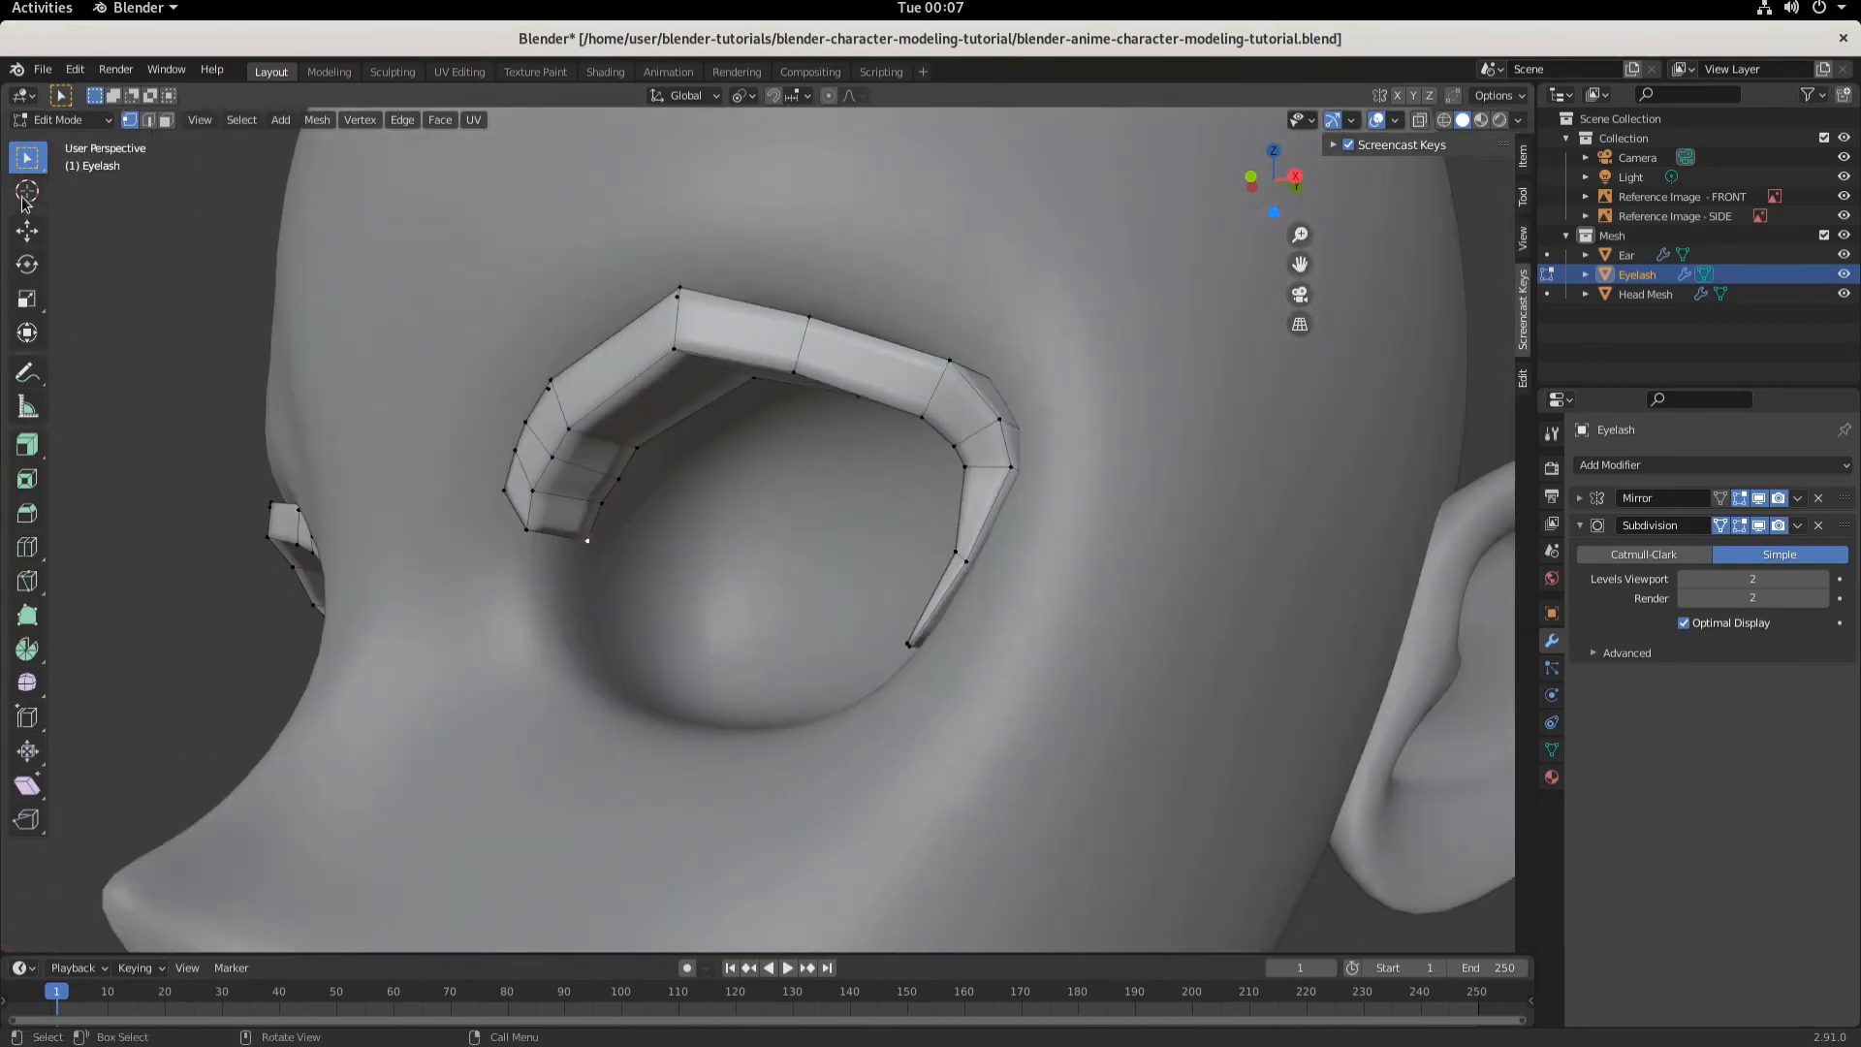
left_click(149, 121)
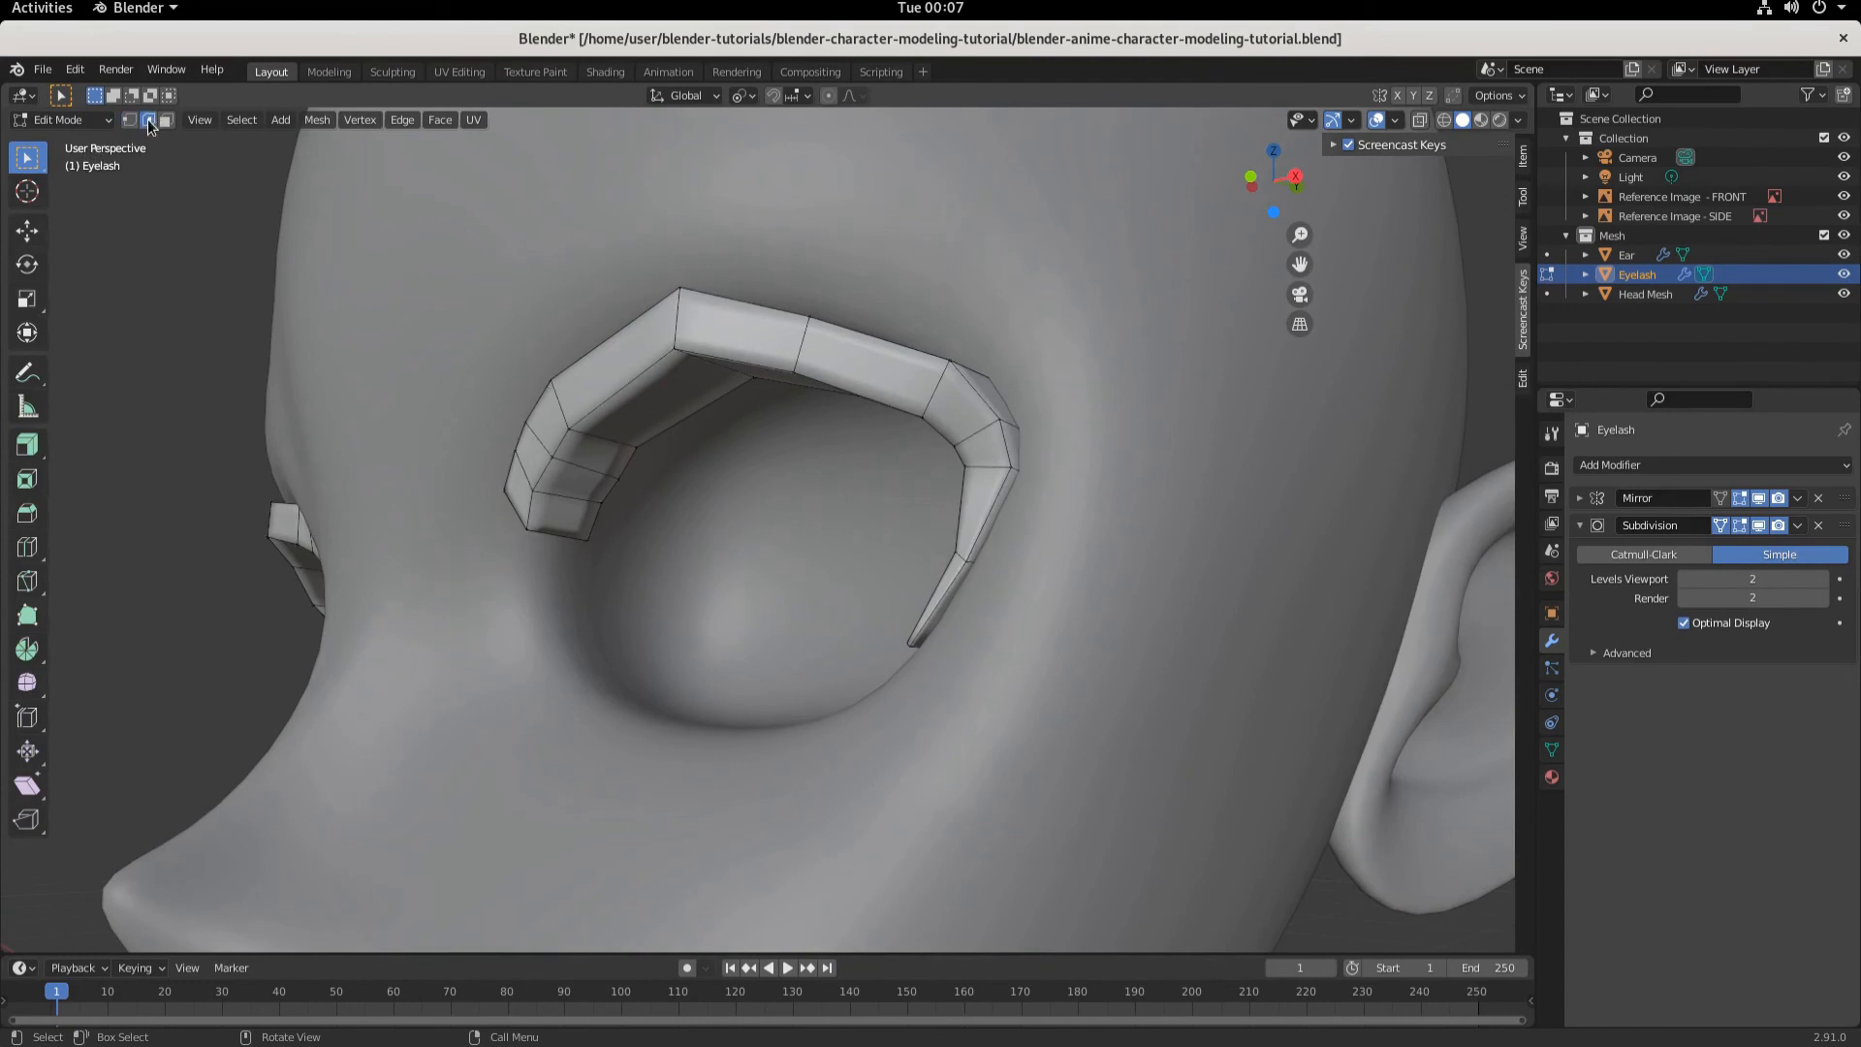
left_click(575, 549)
key("r")
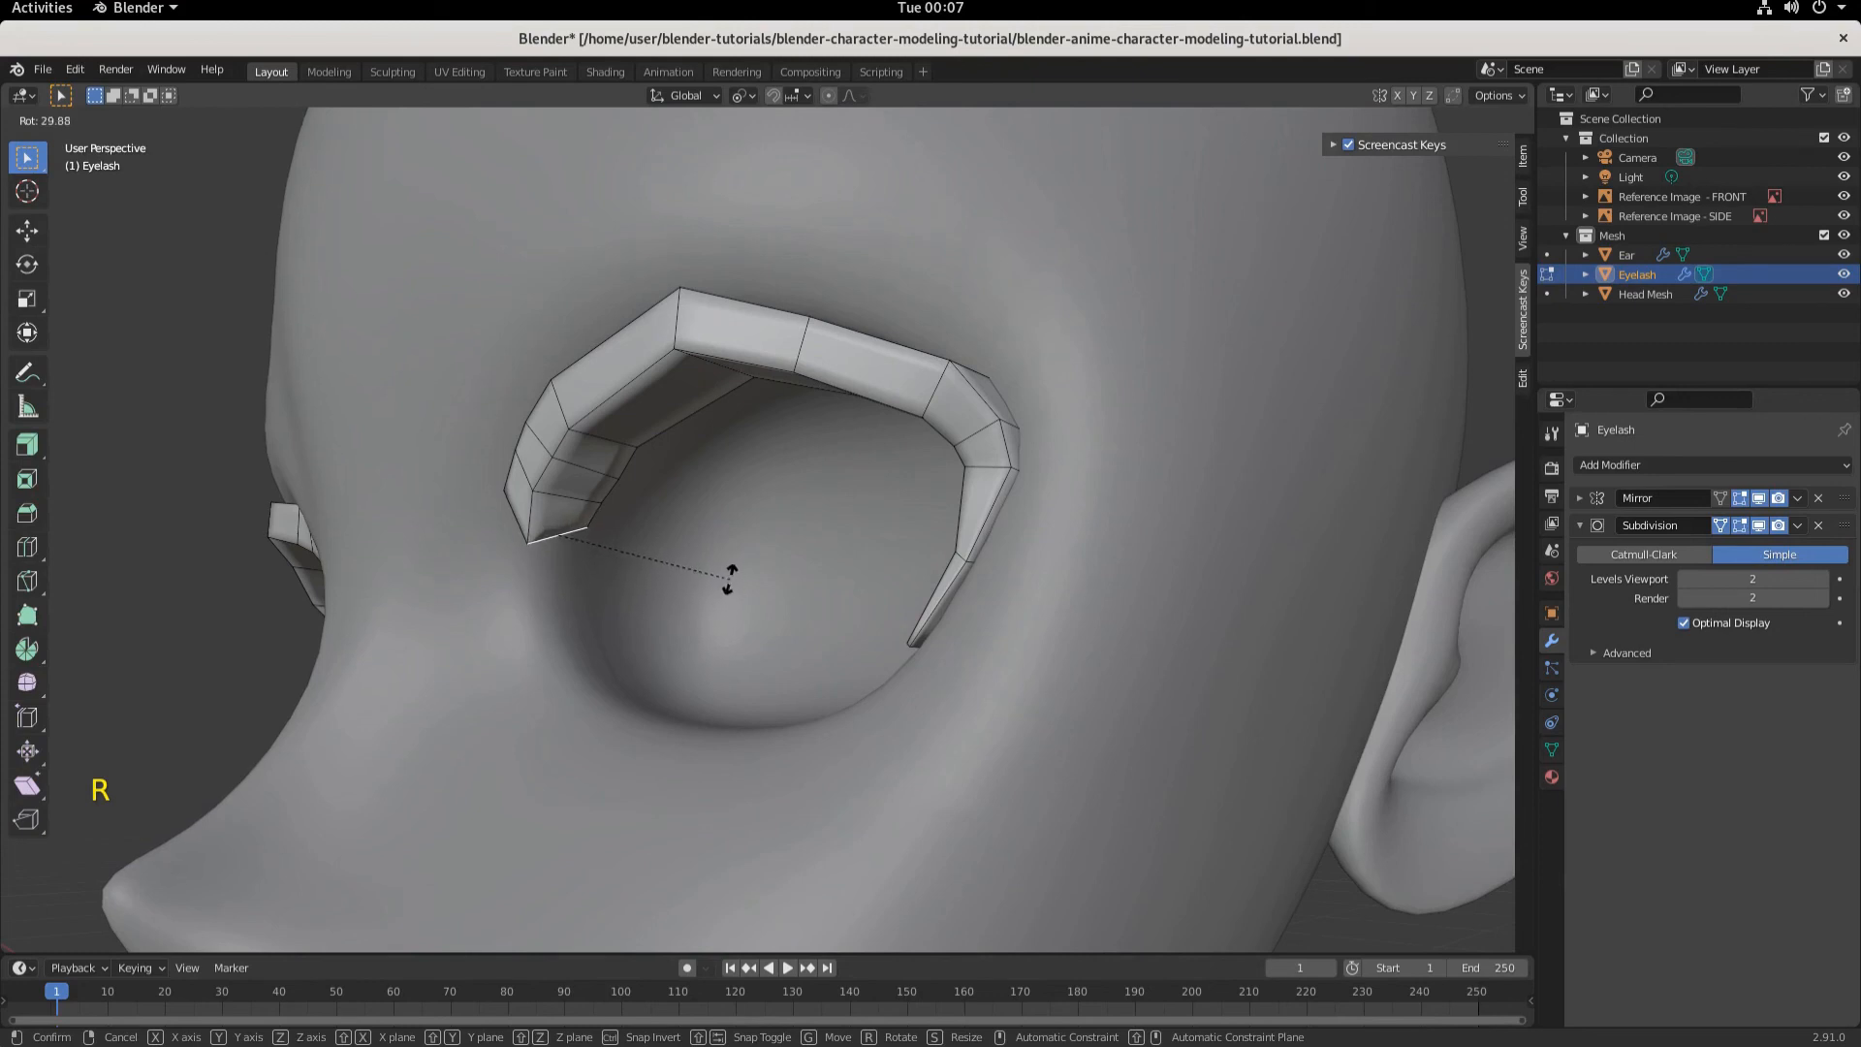
left_click(678, 567)
- Rotate the inner-end edge twice more in view, ending at about 12.8°
key("r")
left_click(624, 521)
key("r")
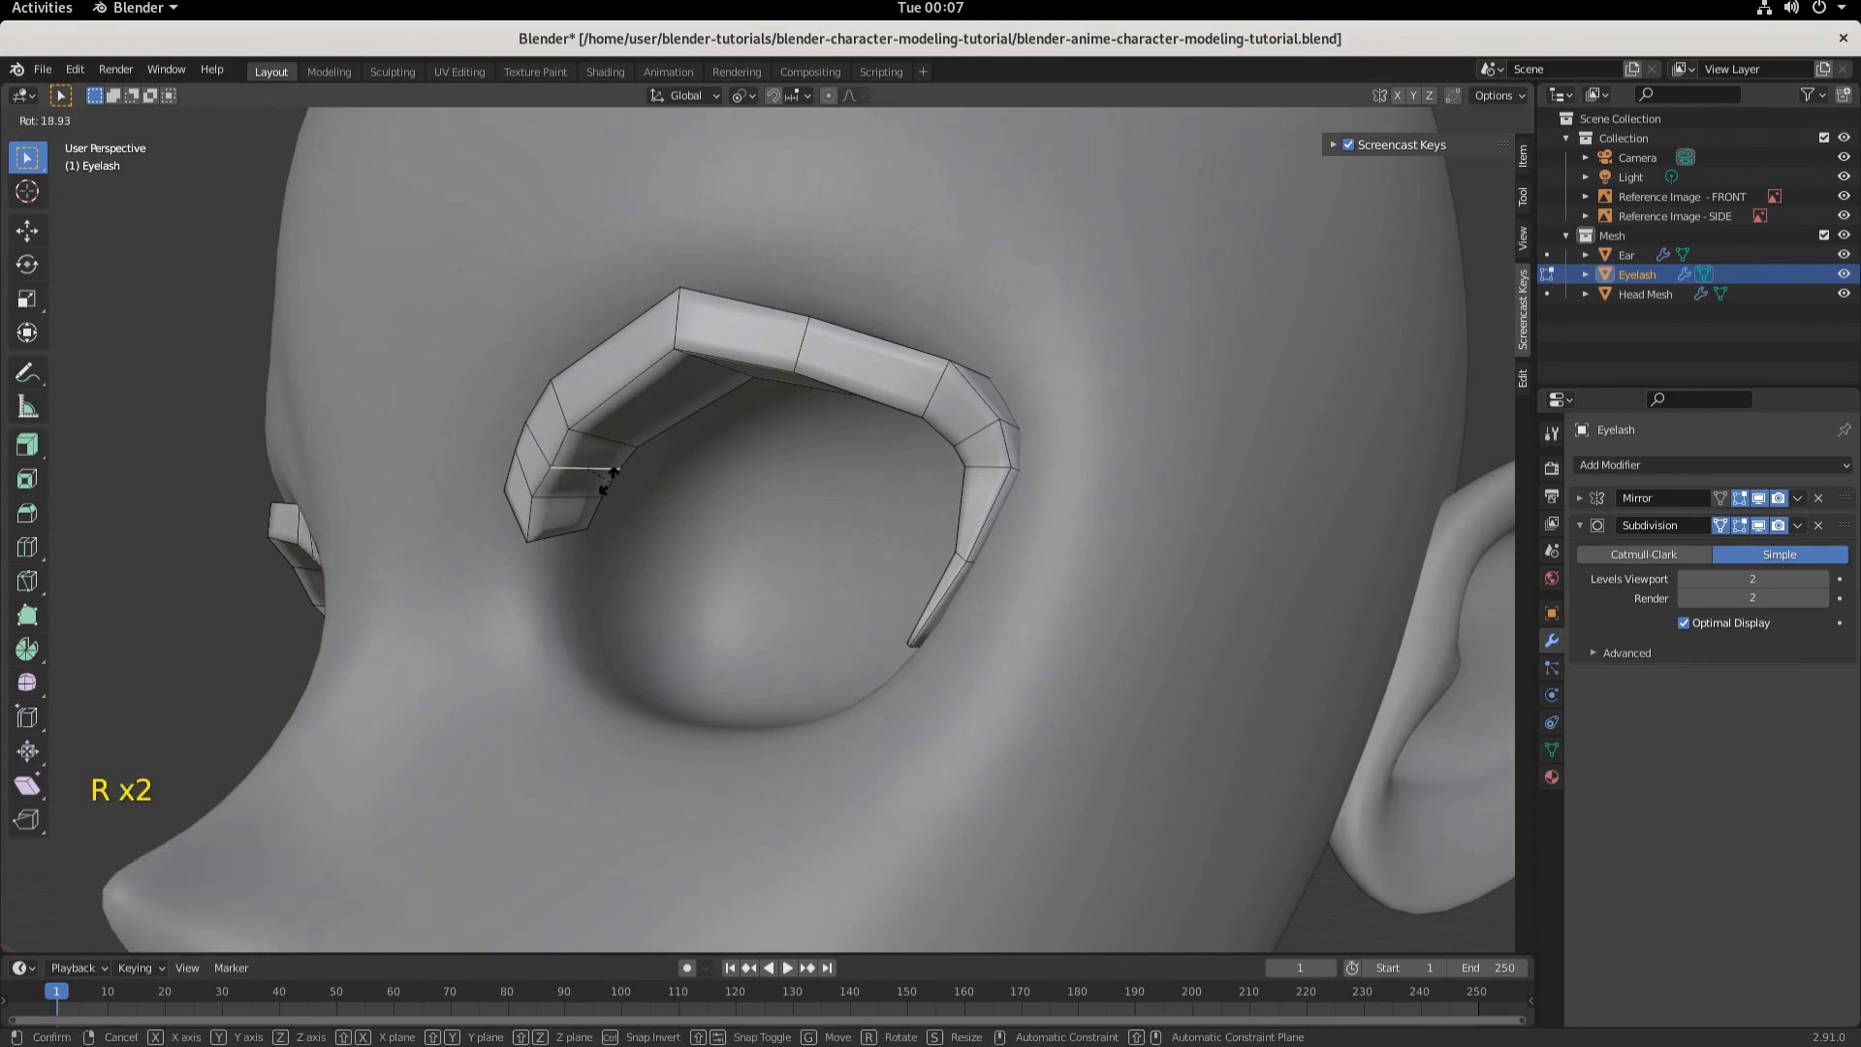
left_click(608, 483)
- Select the inner-end part and, in front view with X-ray, move it about -0.0159 m along X and -0.0027 m along Z
middle_click_drag(728, 522, 557, 511)
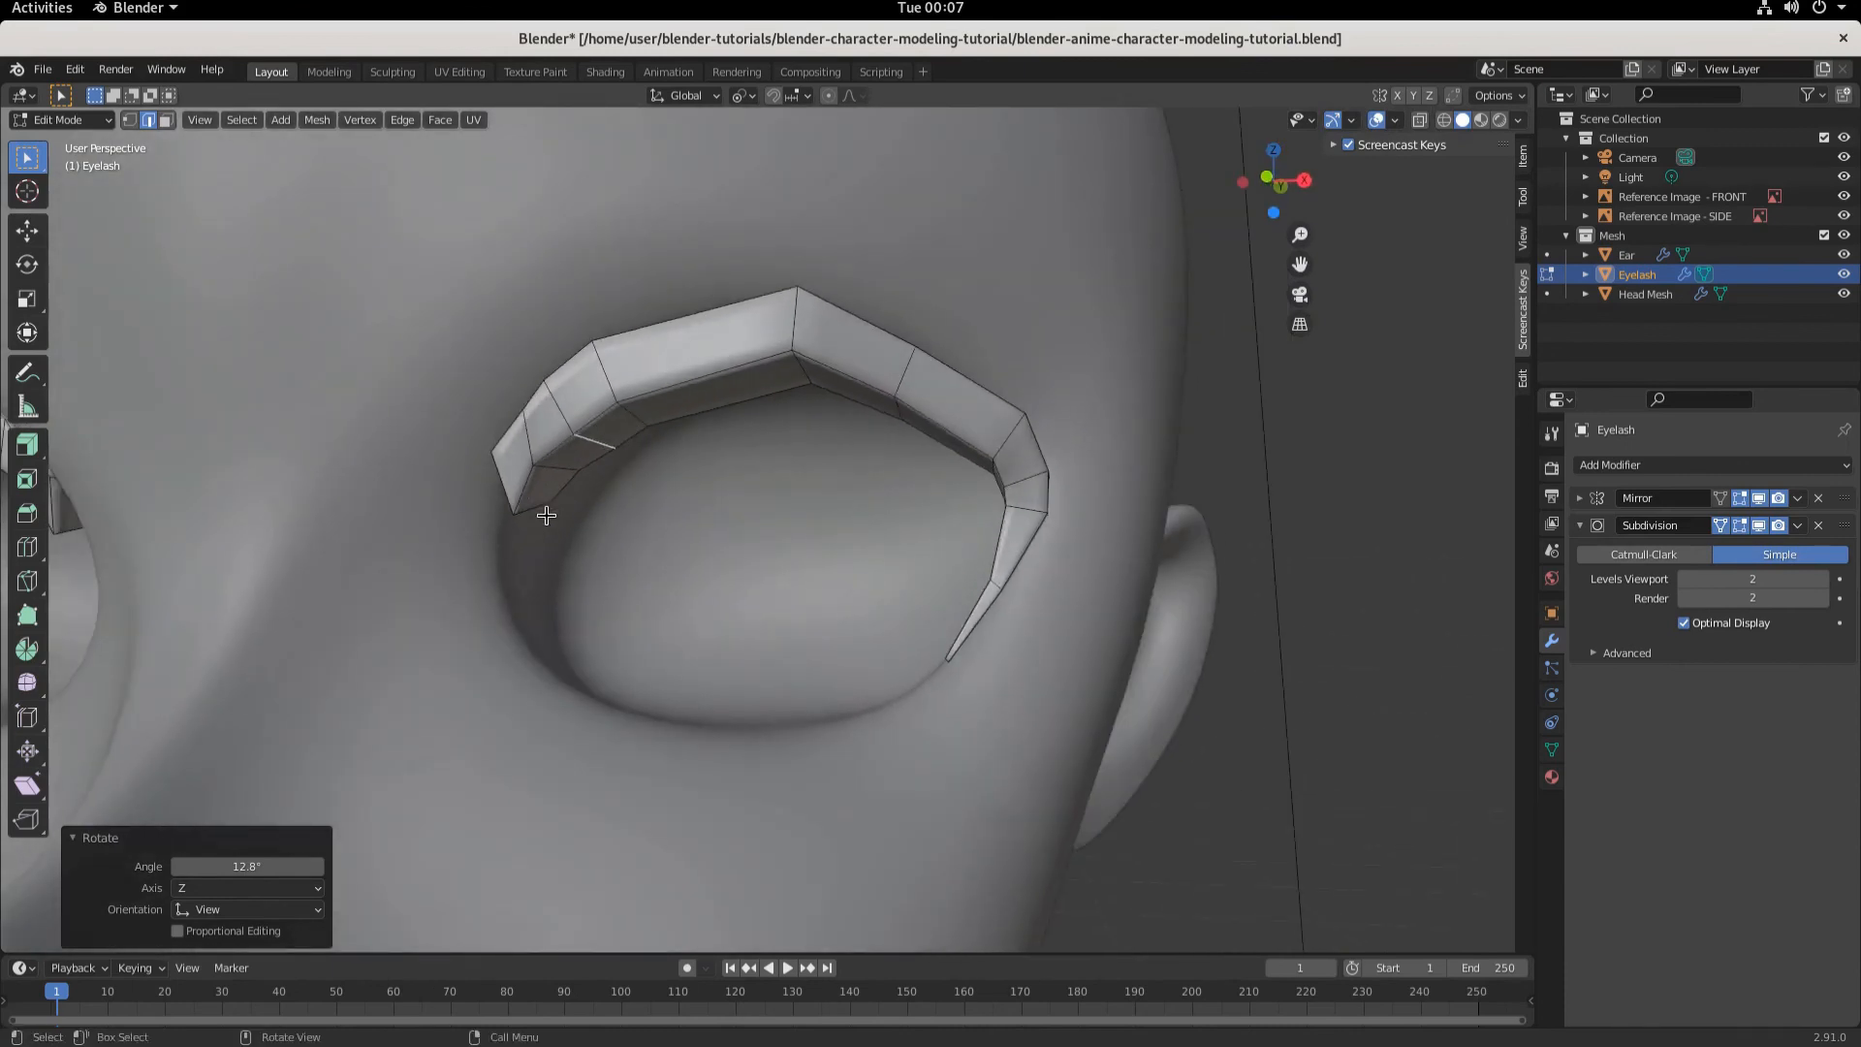
left_click(547, 515)
middle_click_drag(617, 570, 663, 573)
key("KP_1")
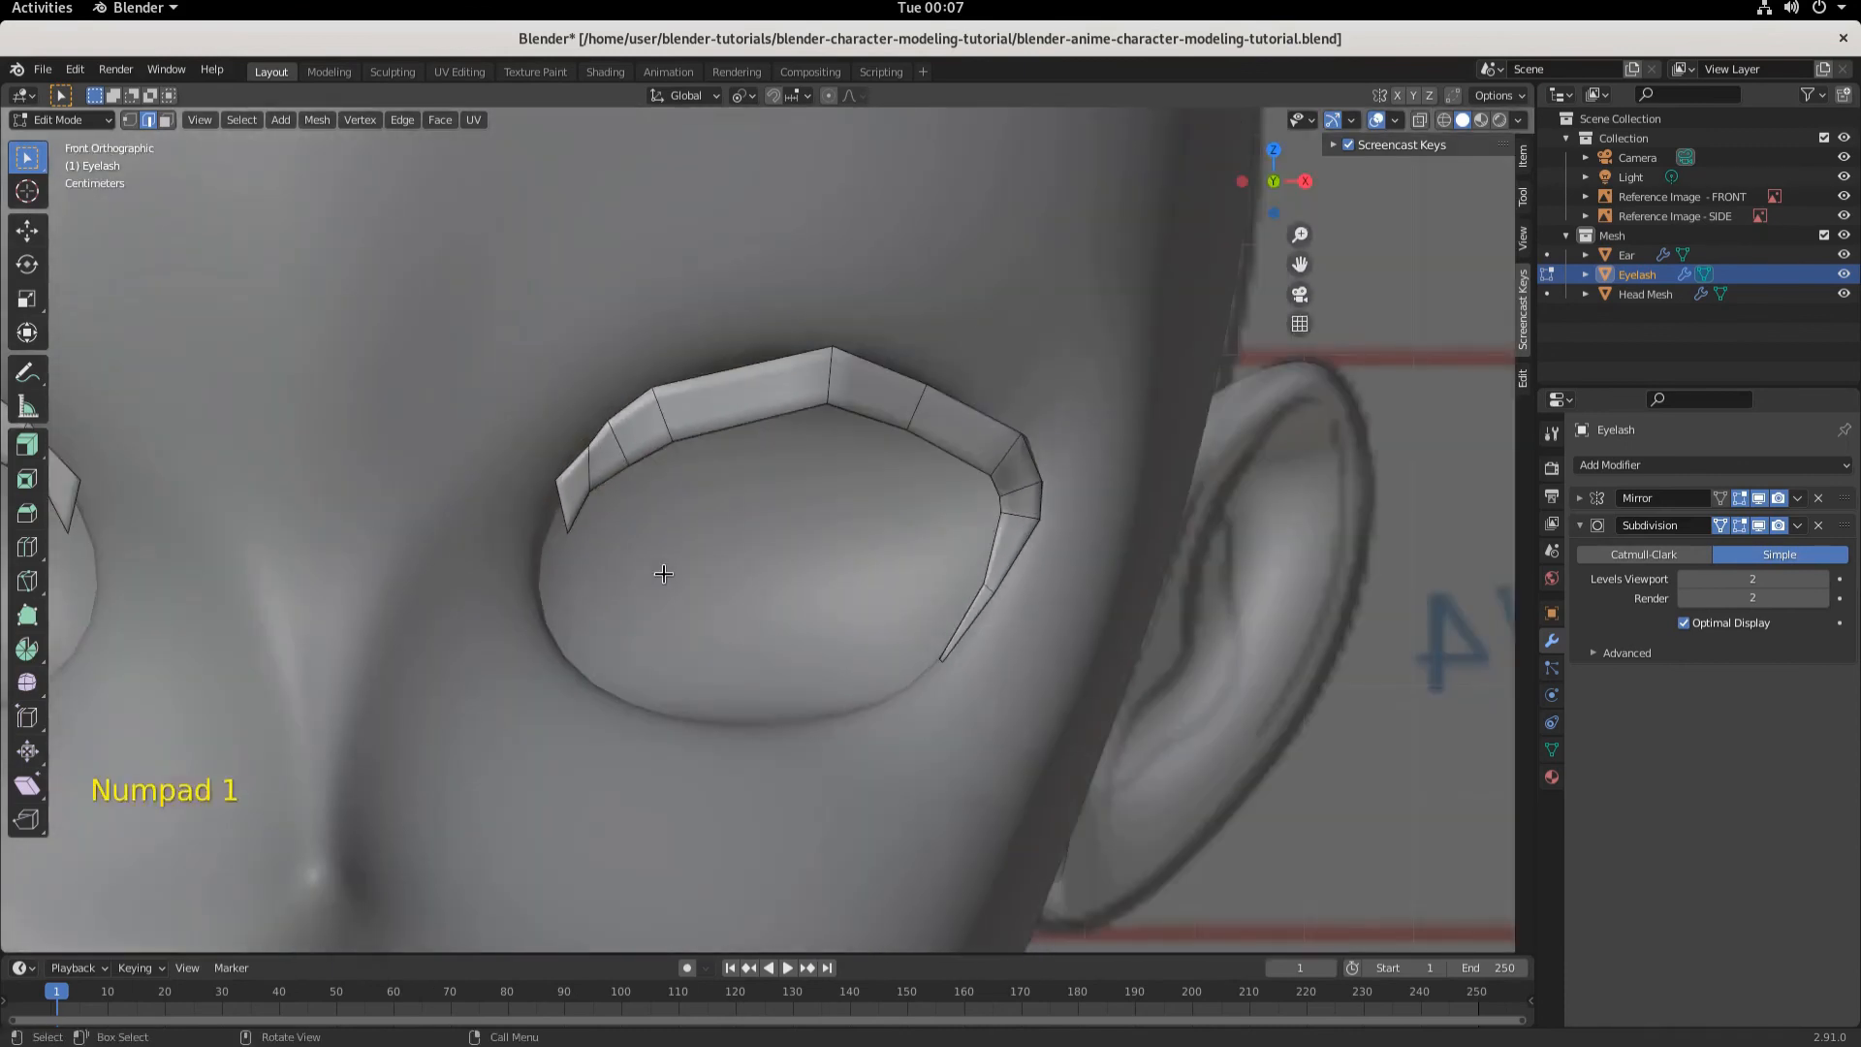
left_click(1443, 119)
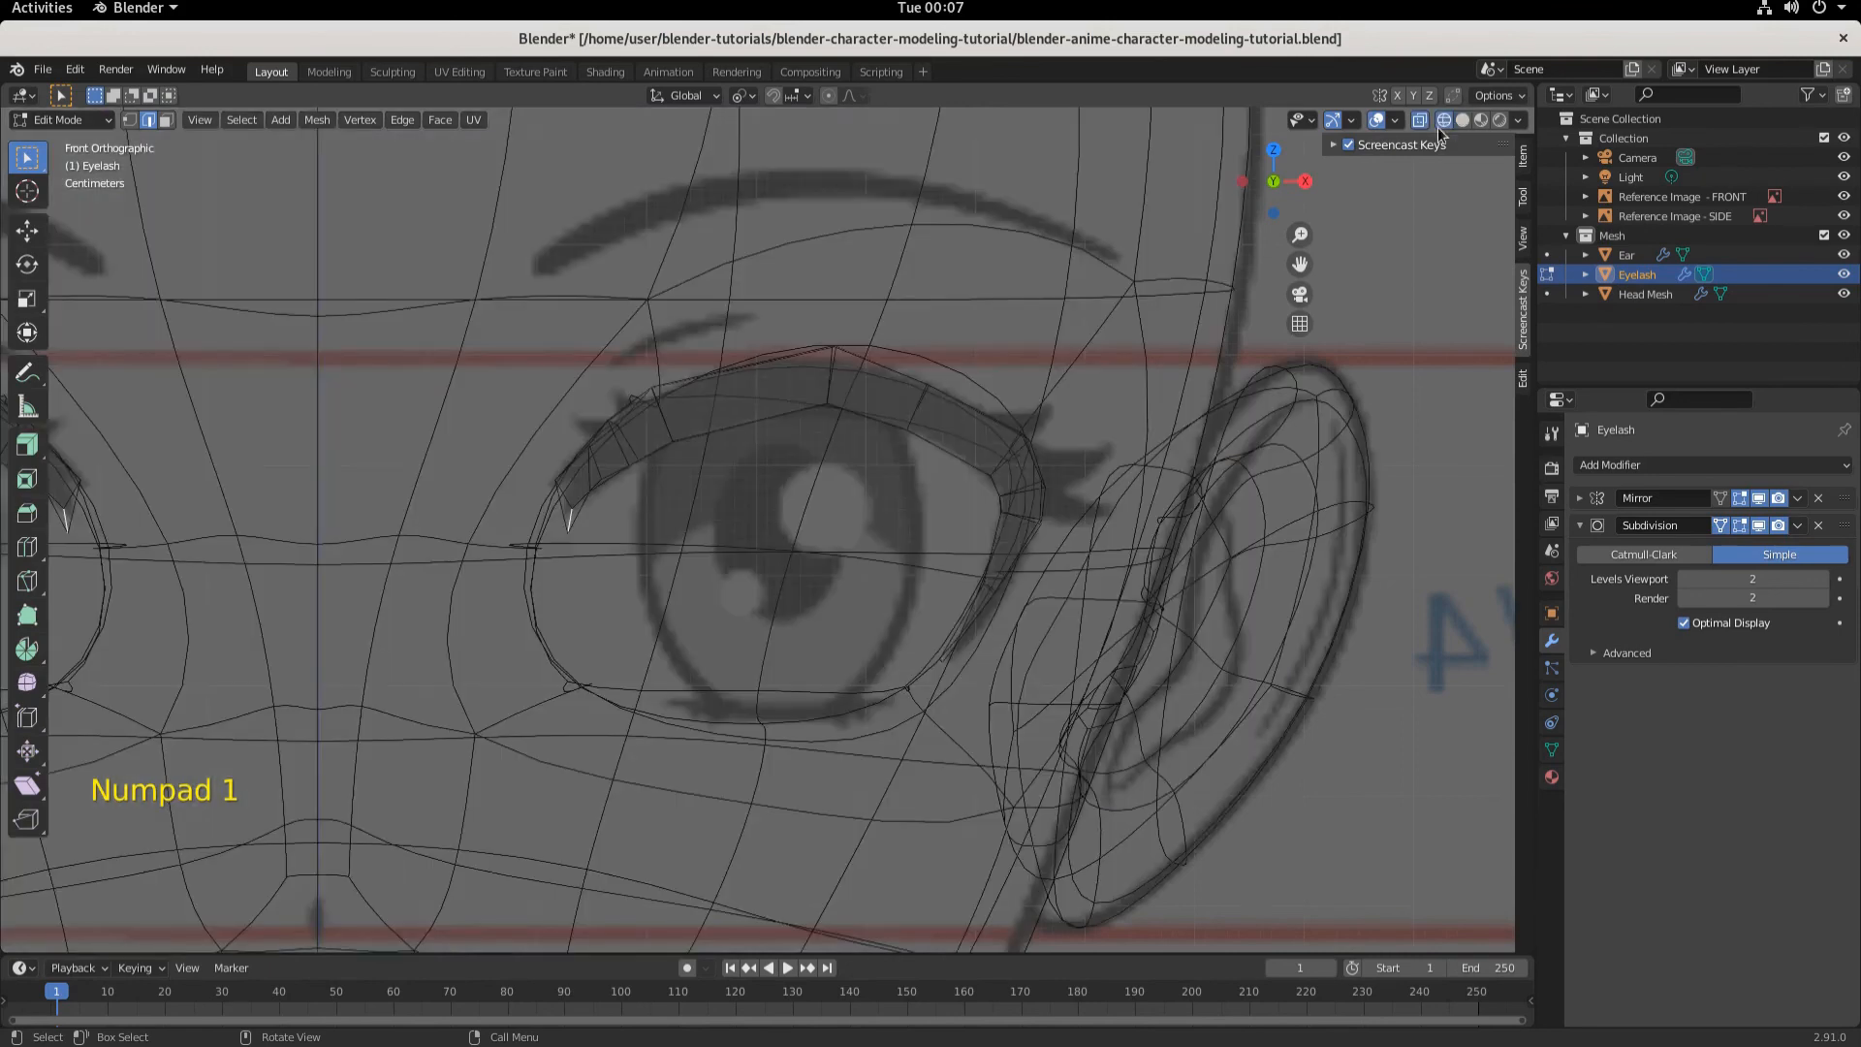
key("g")
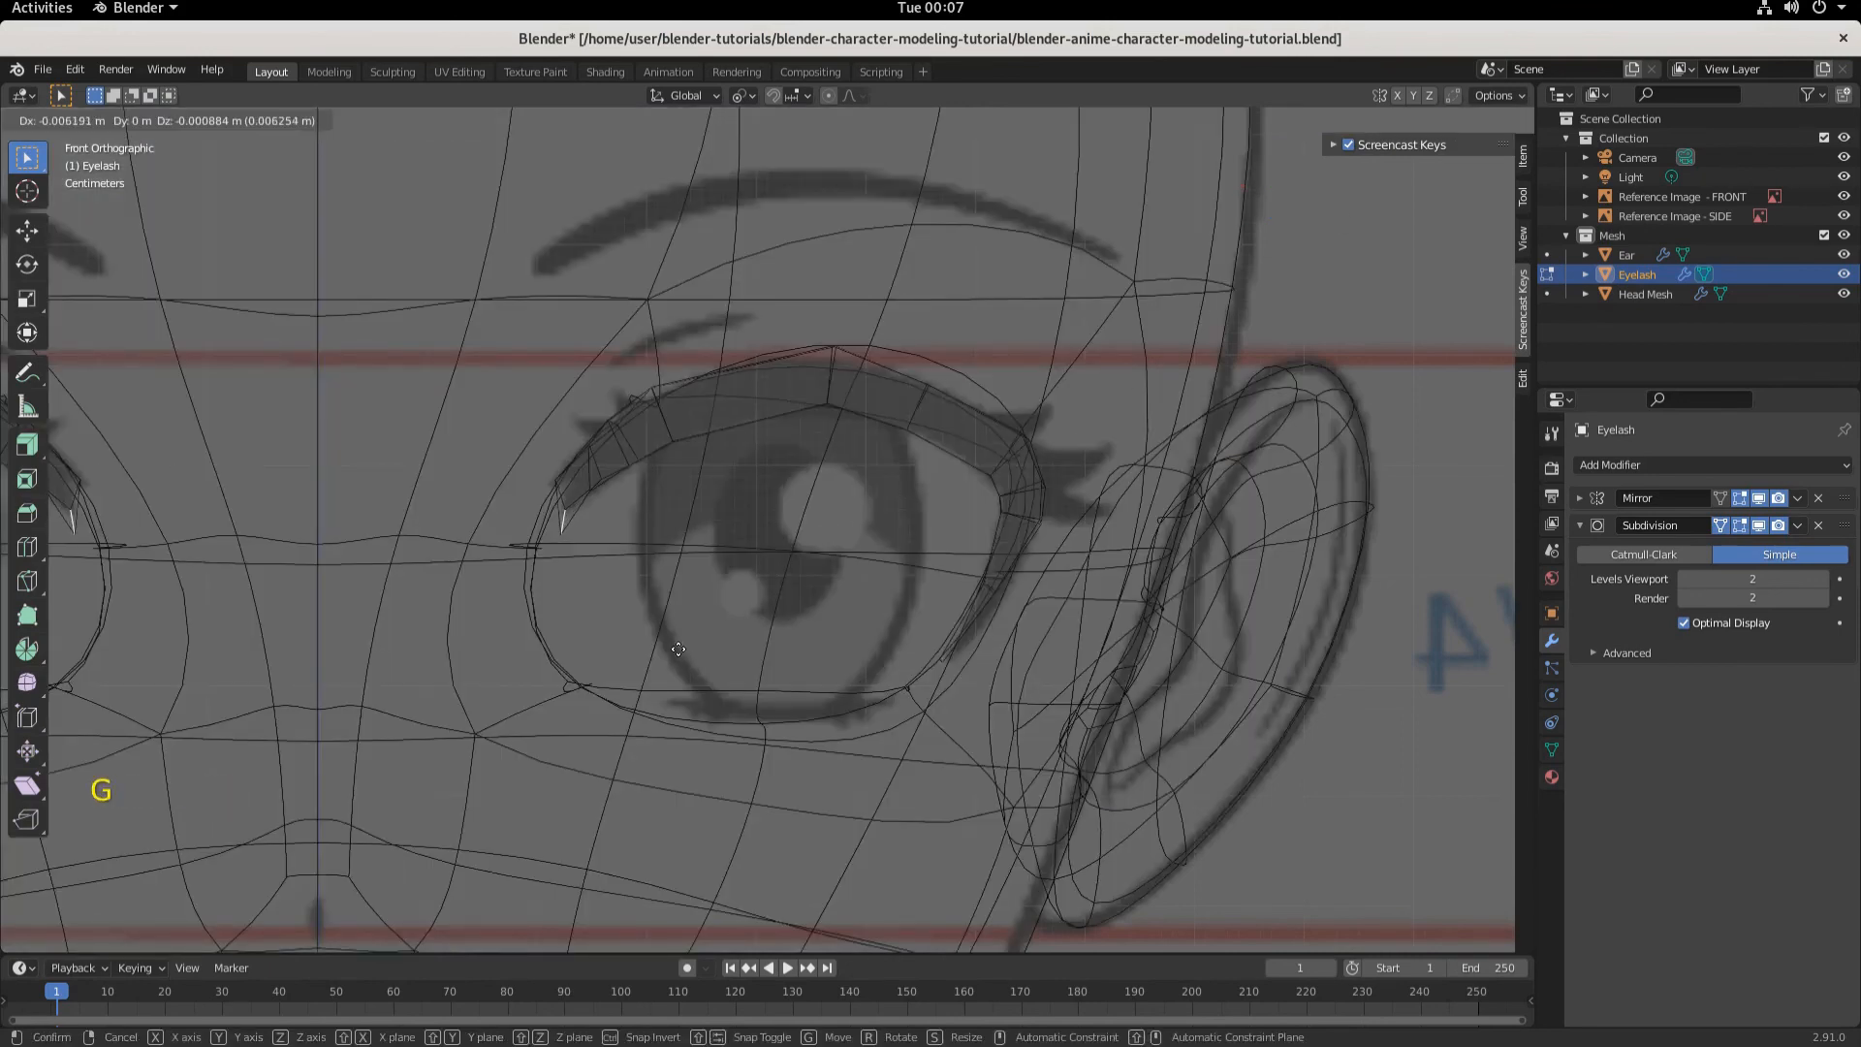
left_click(668, 650)
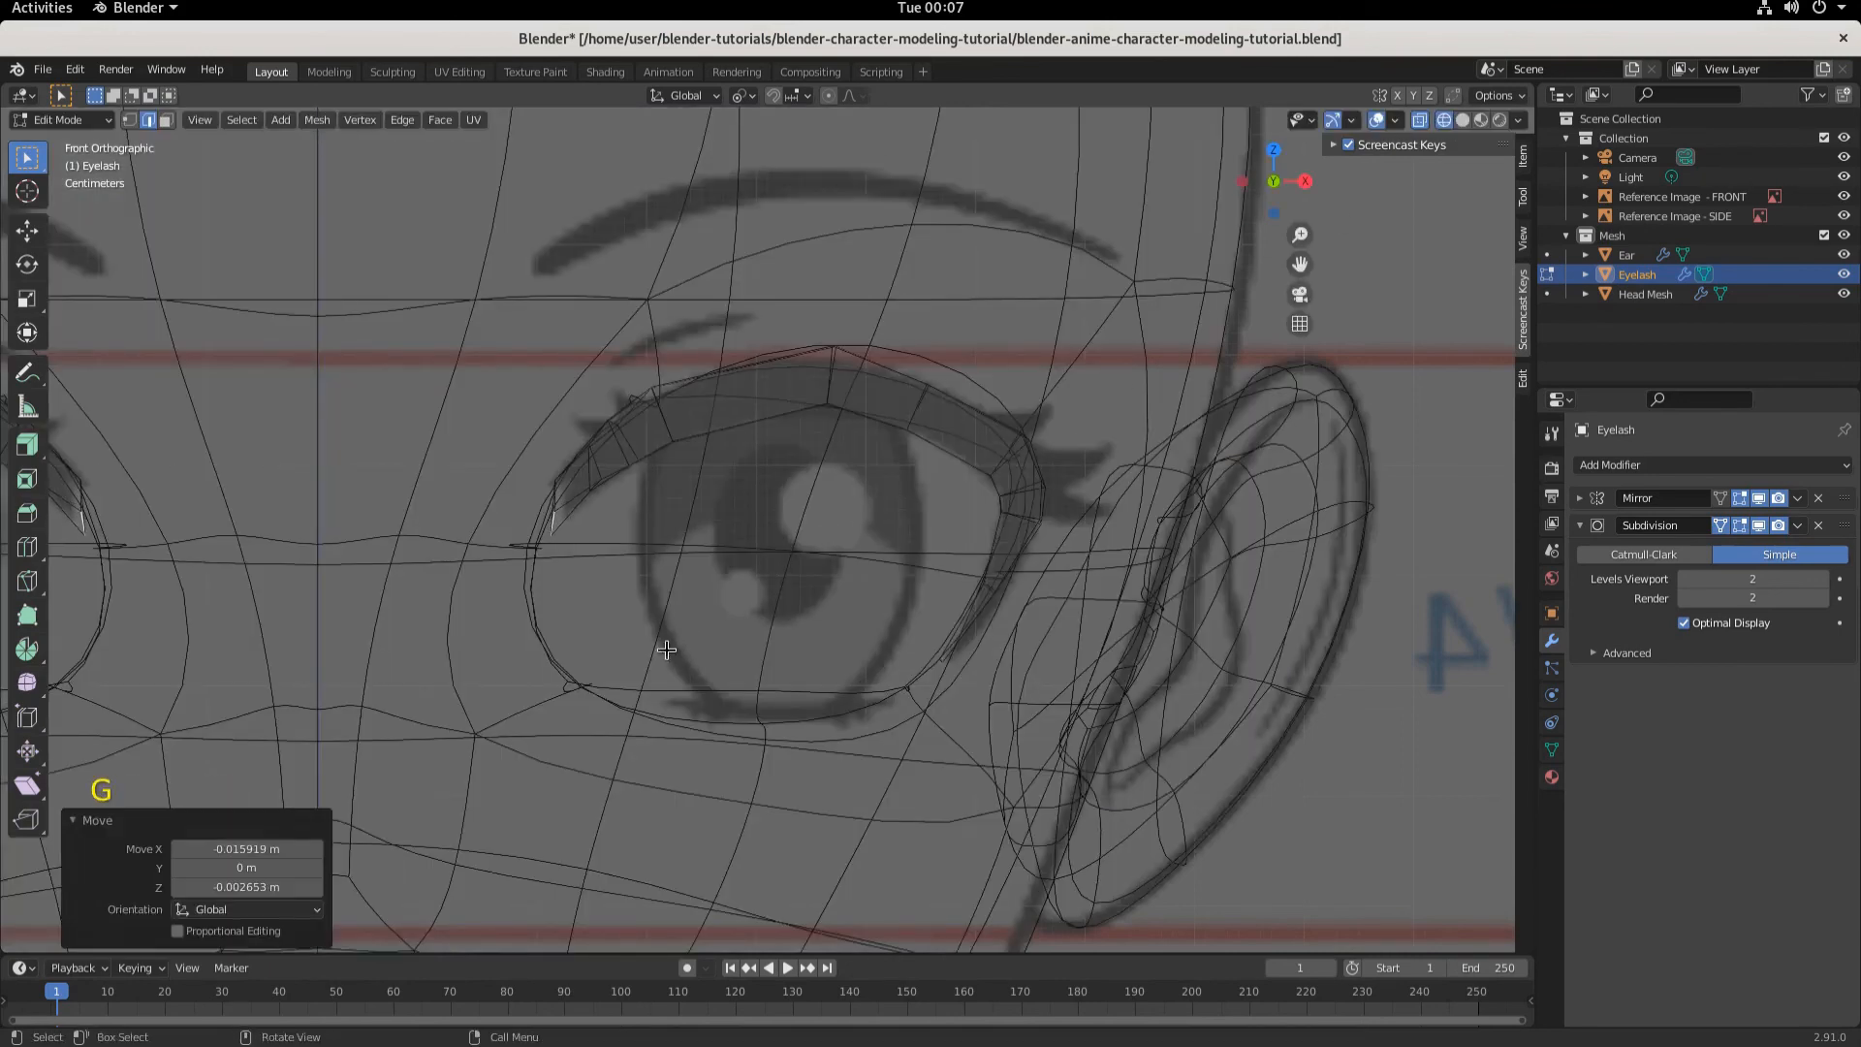
- Switch to face selection, select the inner-tip face and move it about -0.0104 m along X and 0.0031 m along Z
left_click(1463, 120)
scroll(876, 653, "up", 3)
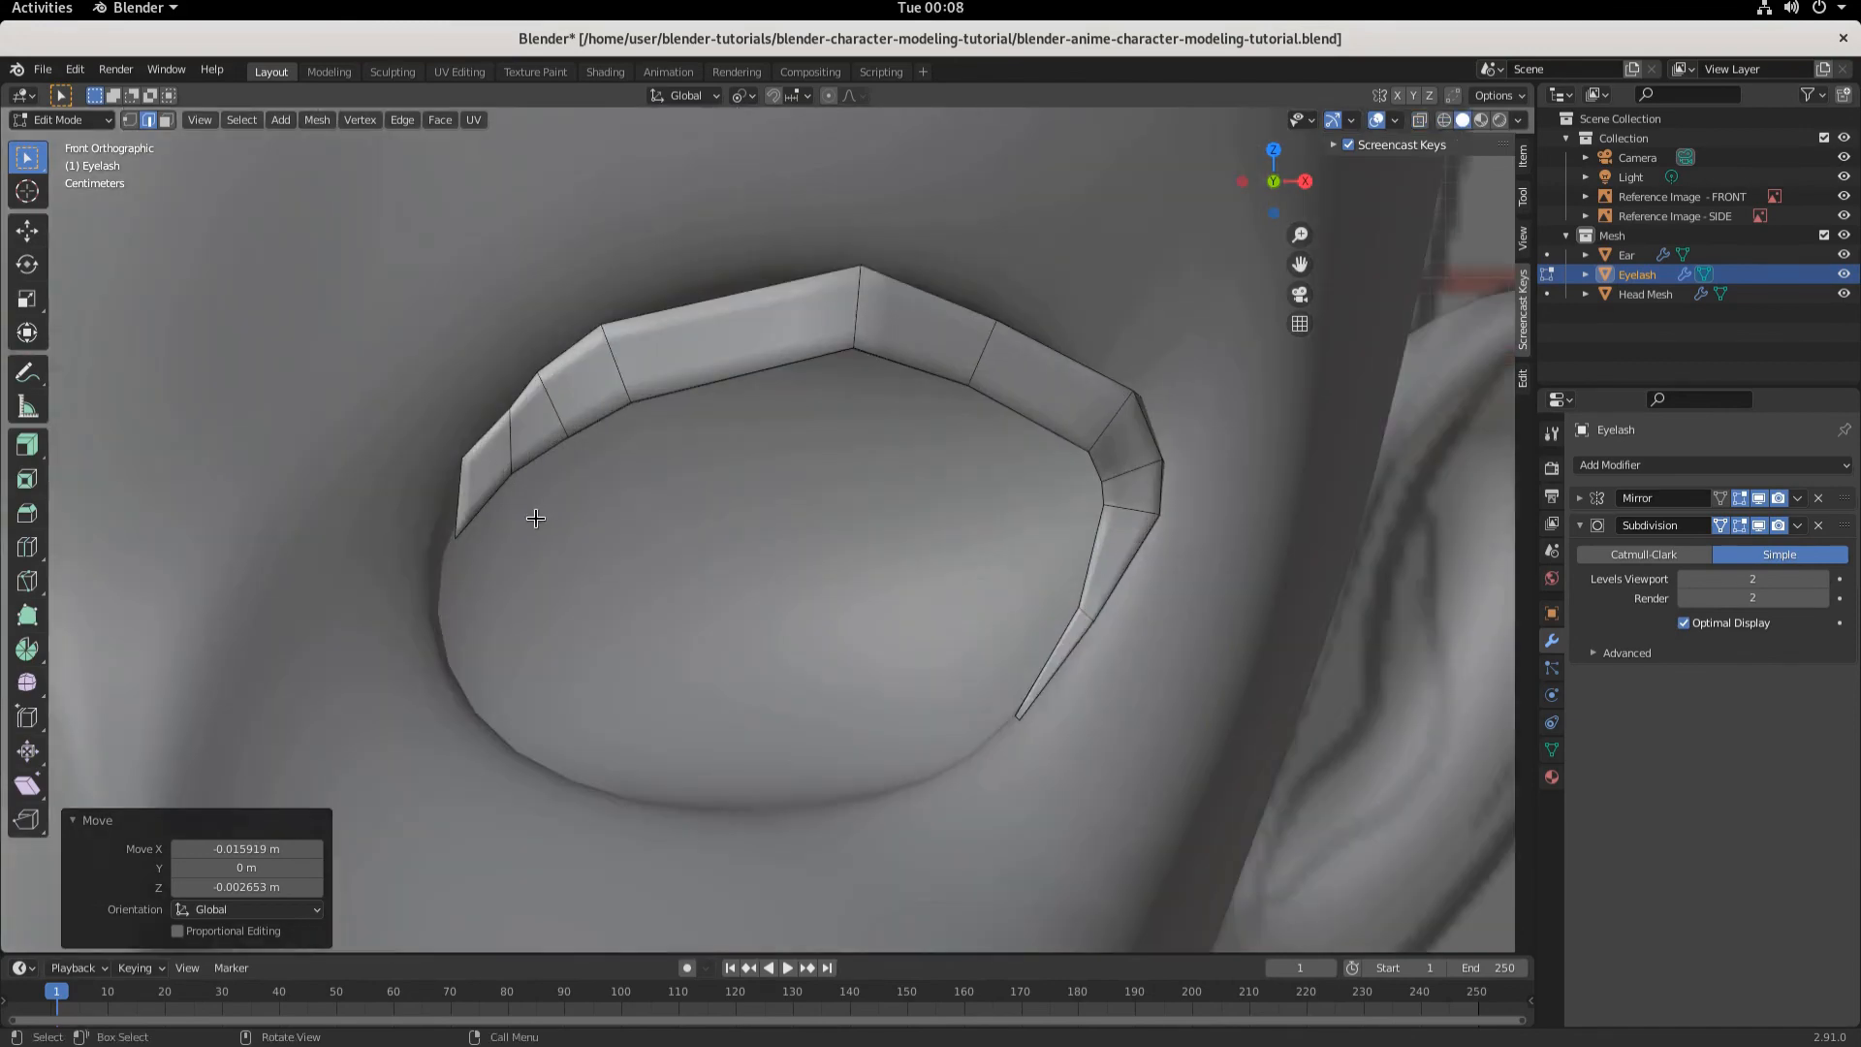
middle_click_drag(490, 468, 490, 593)
left_click(493, 603)
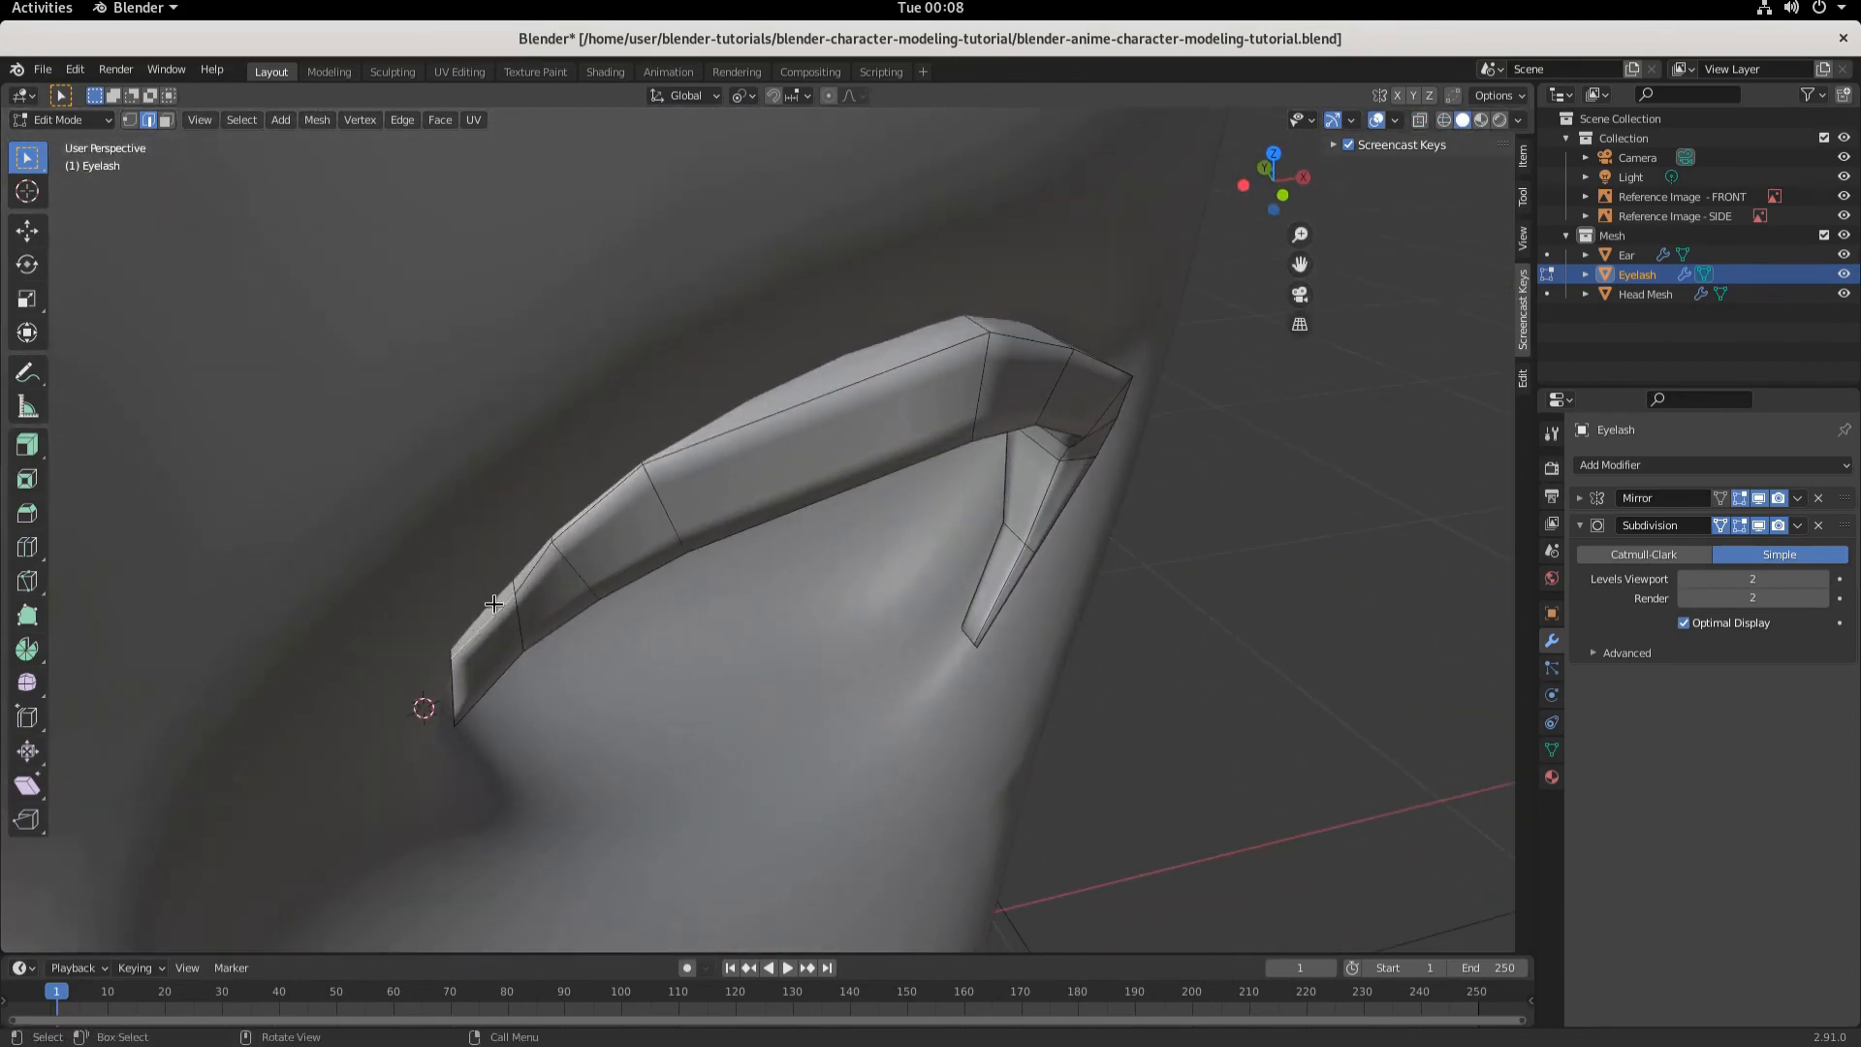
left_click(166, 120)
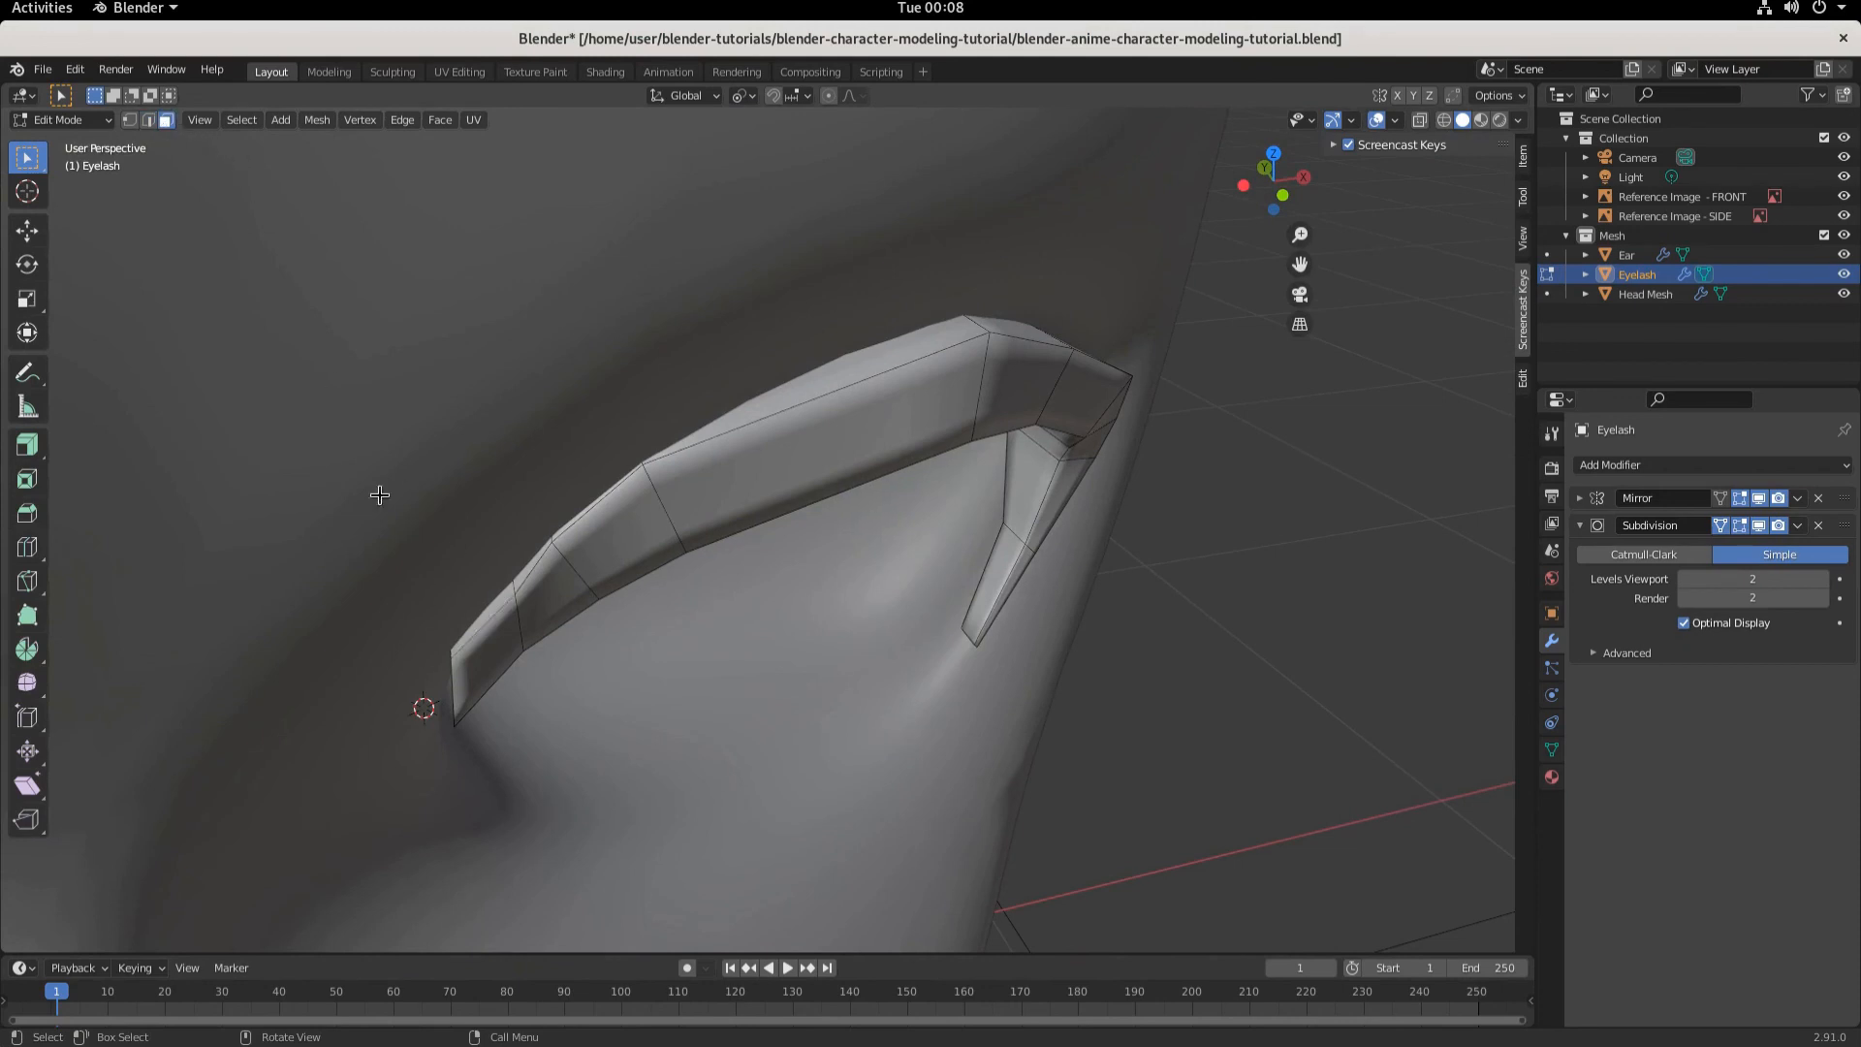
left_click(483, 617)
key("KP_1")
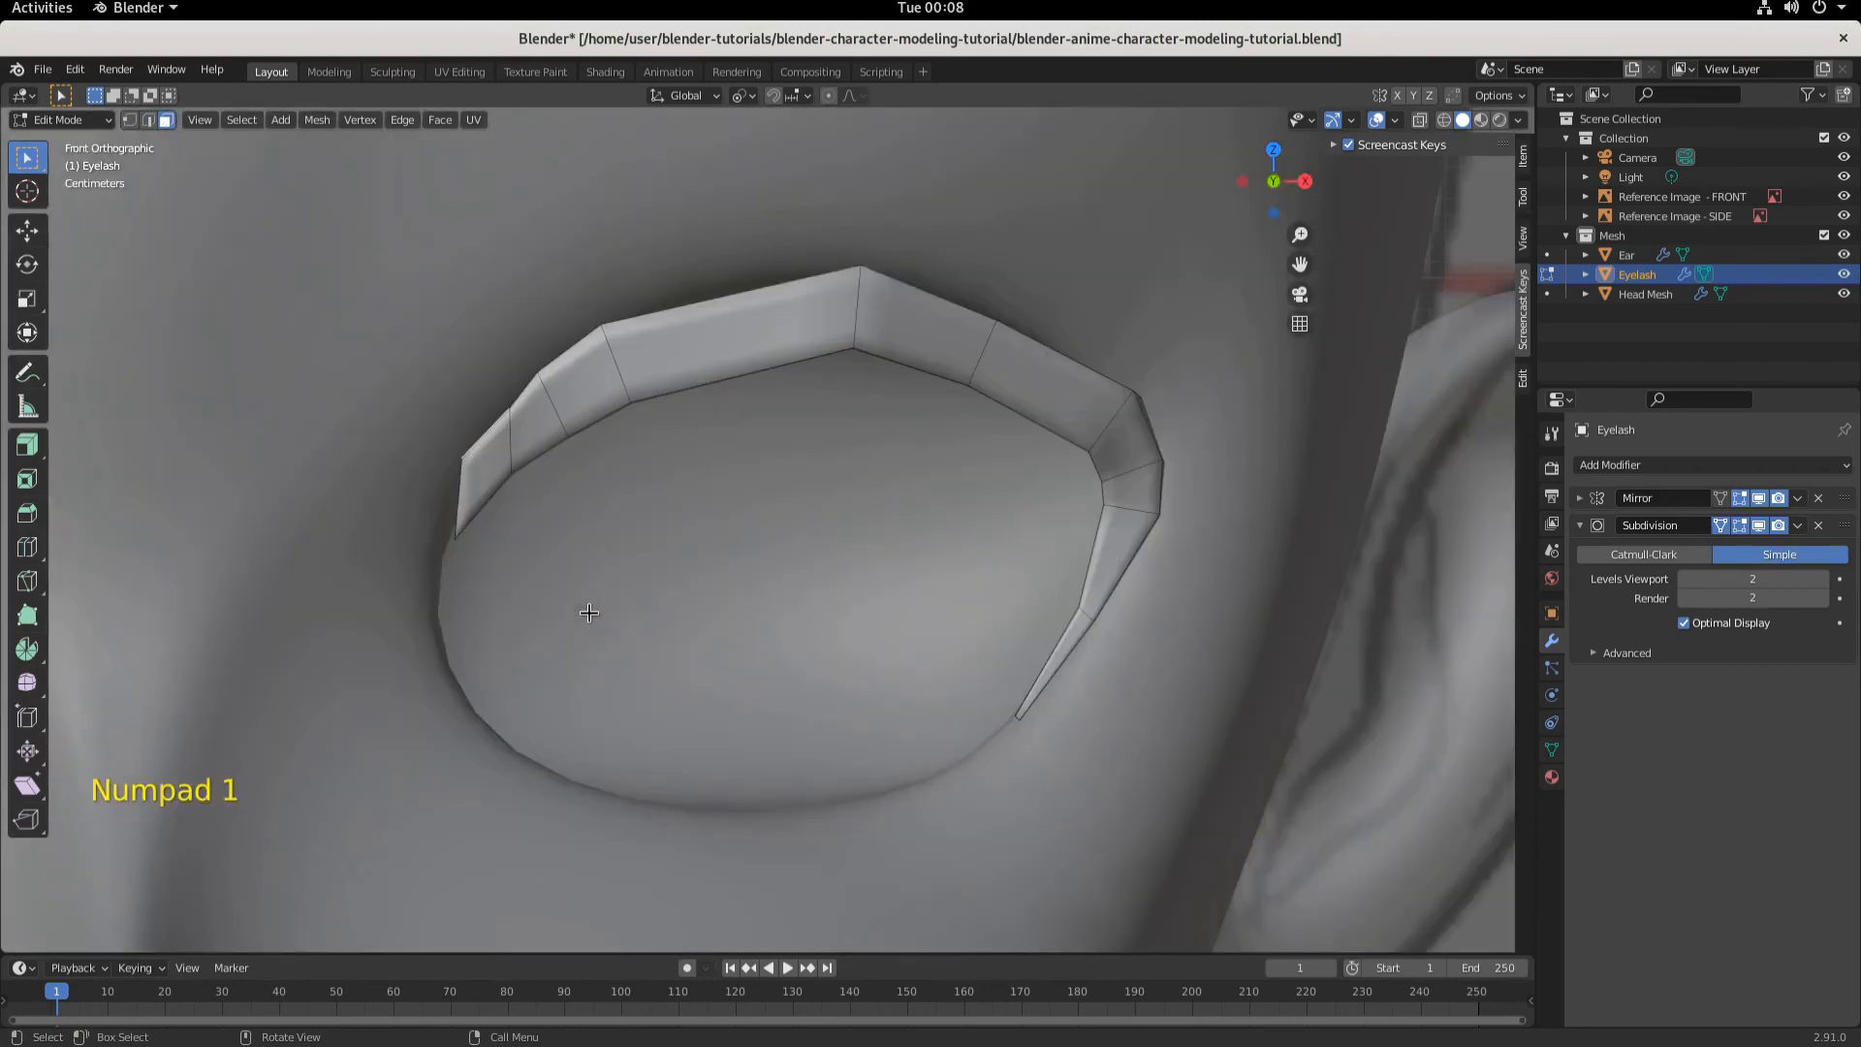
key("g")
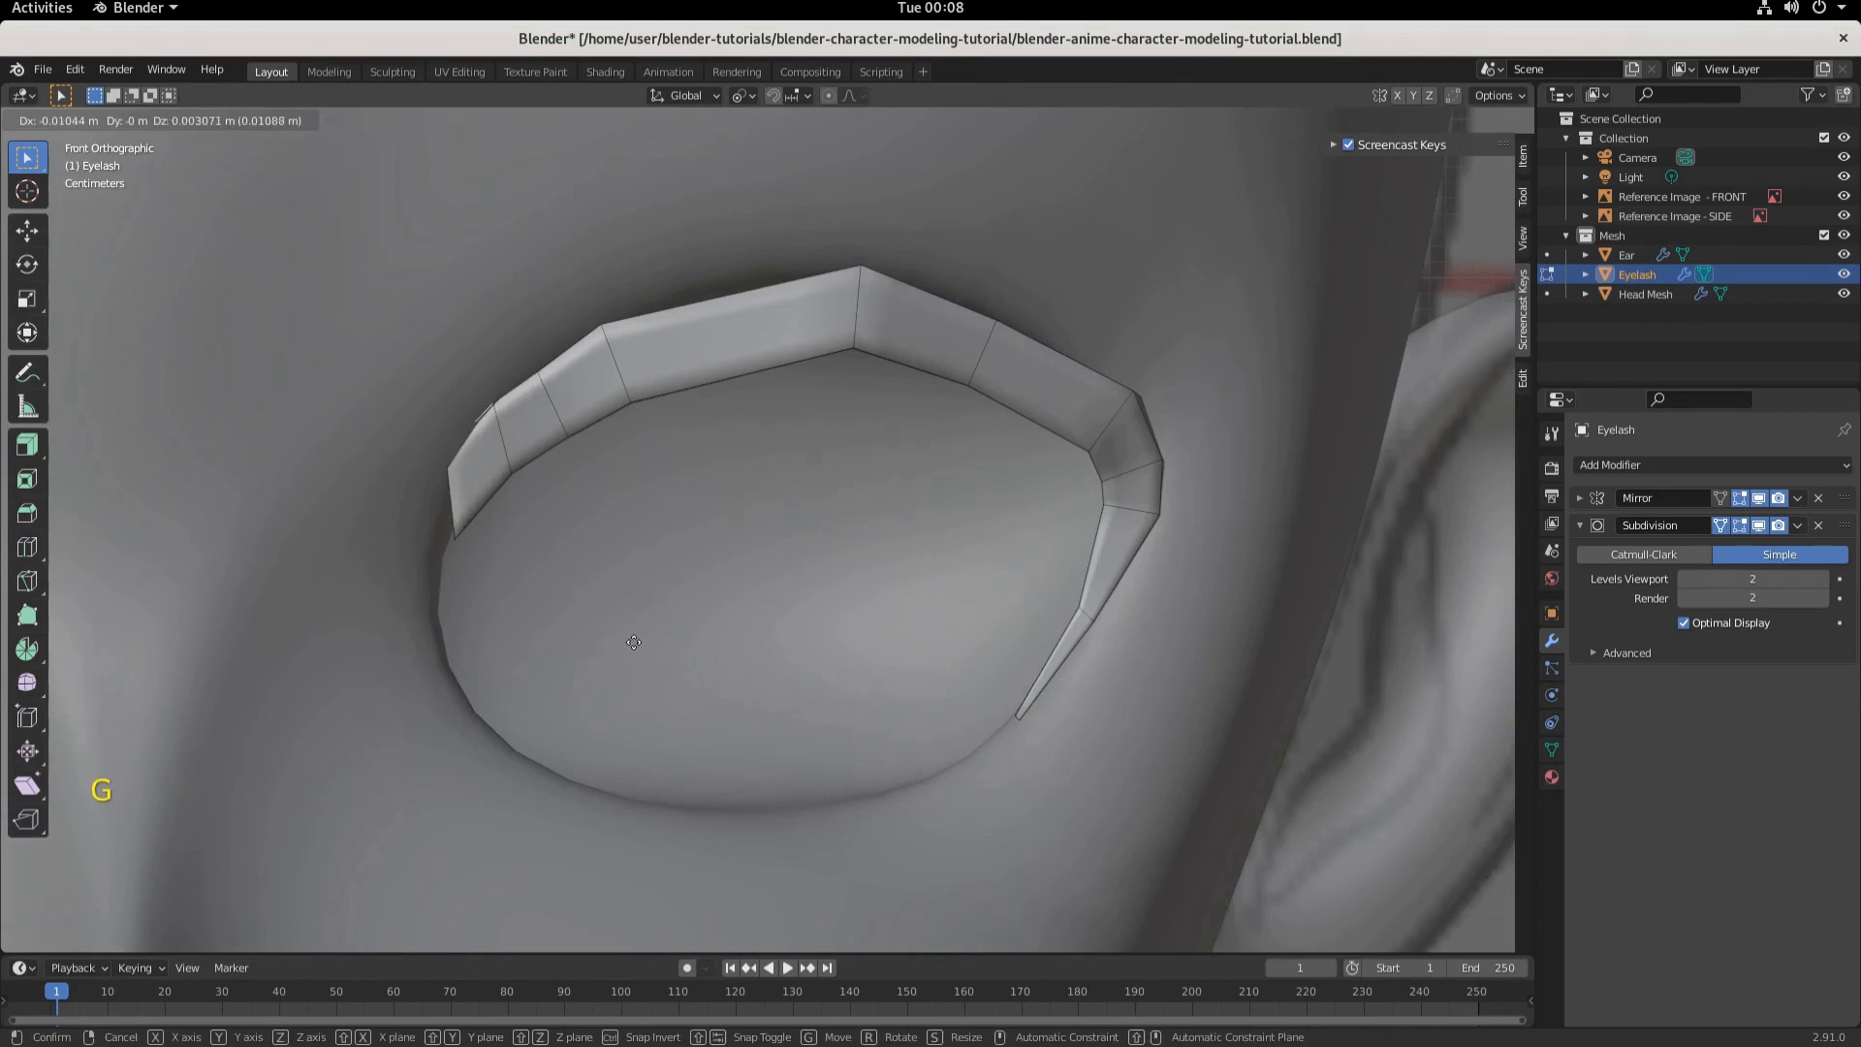
left_click(632, 640)
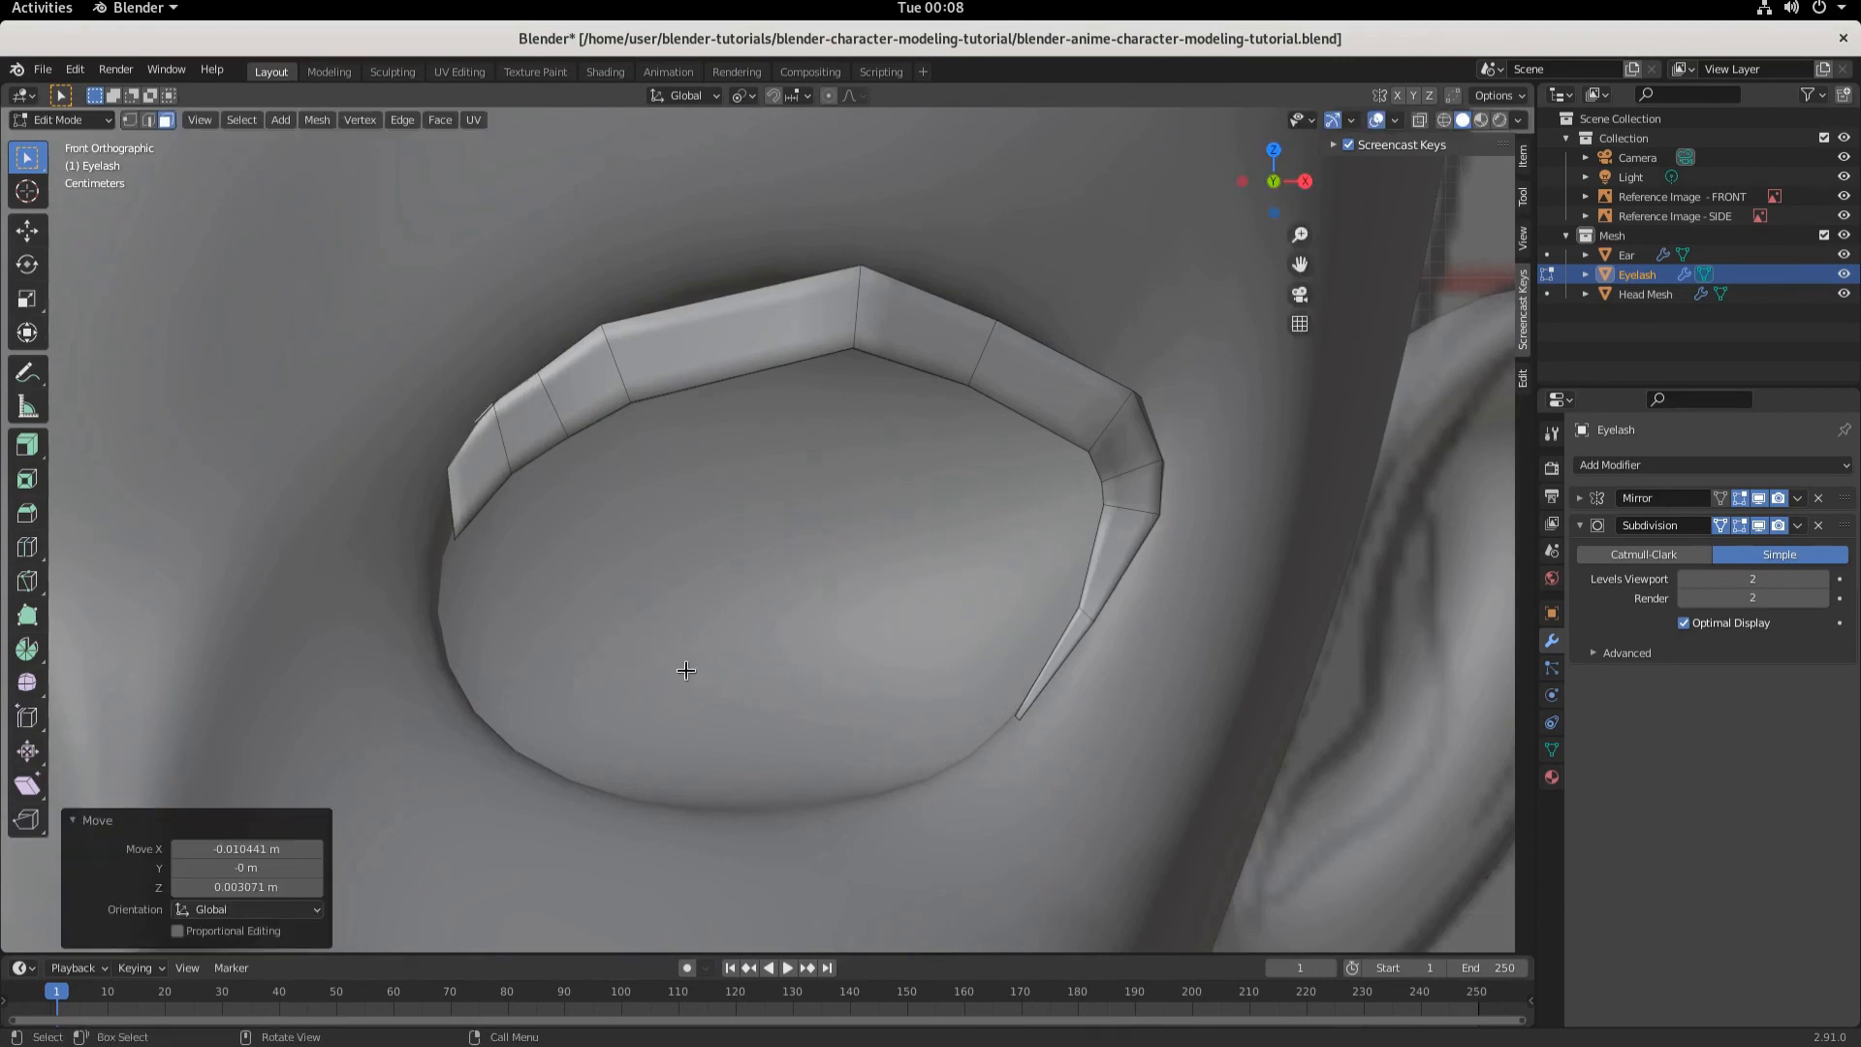
- Rotate the inner-tip face about 3.74° in view
key("r")
left_click(702, 658)
middle_click_drag(703, 658, 539, 617)
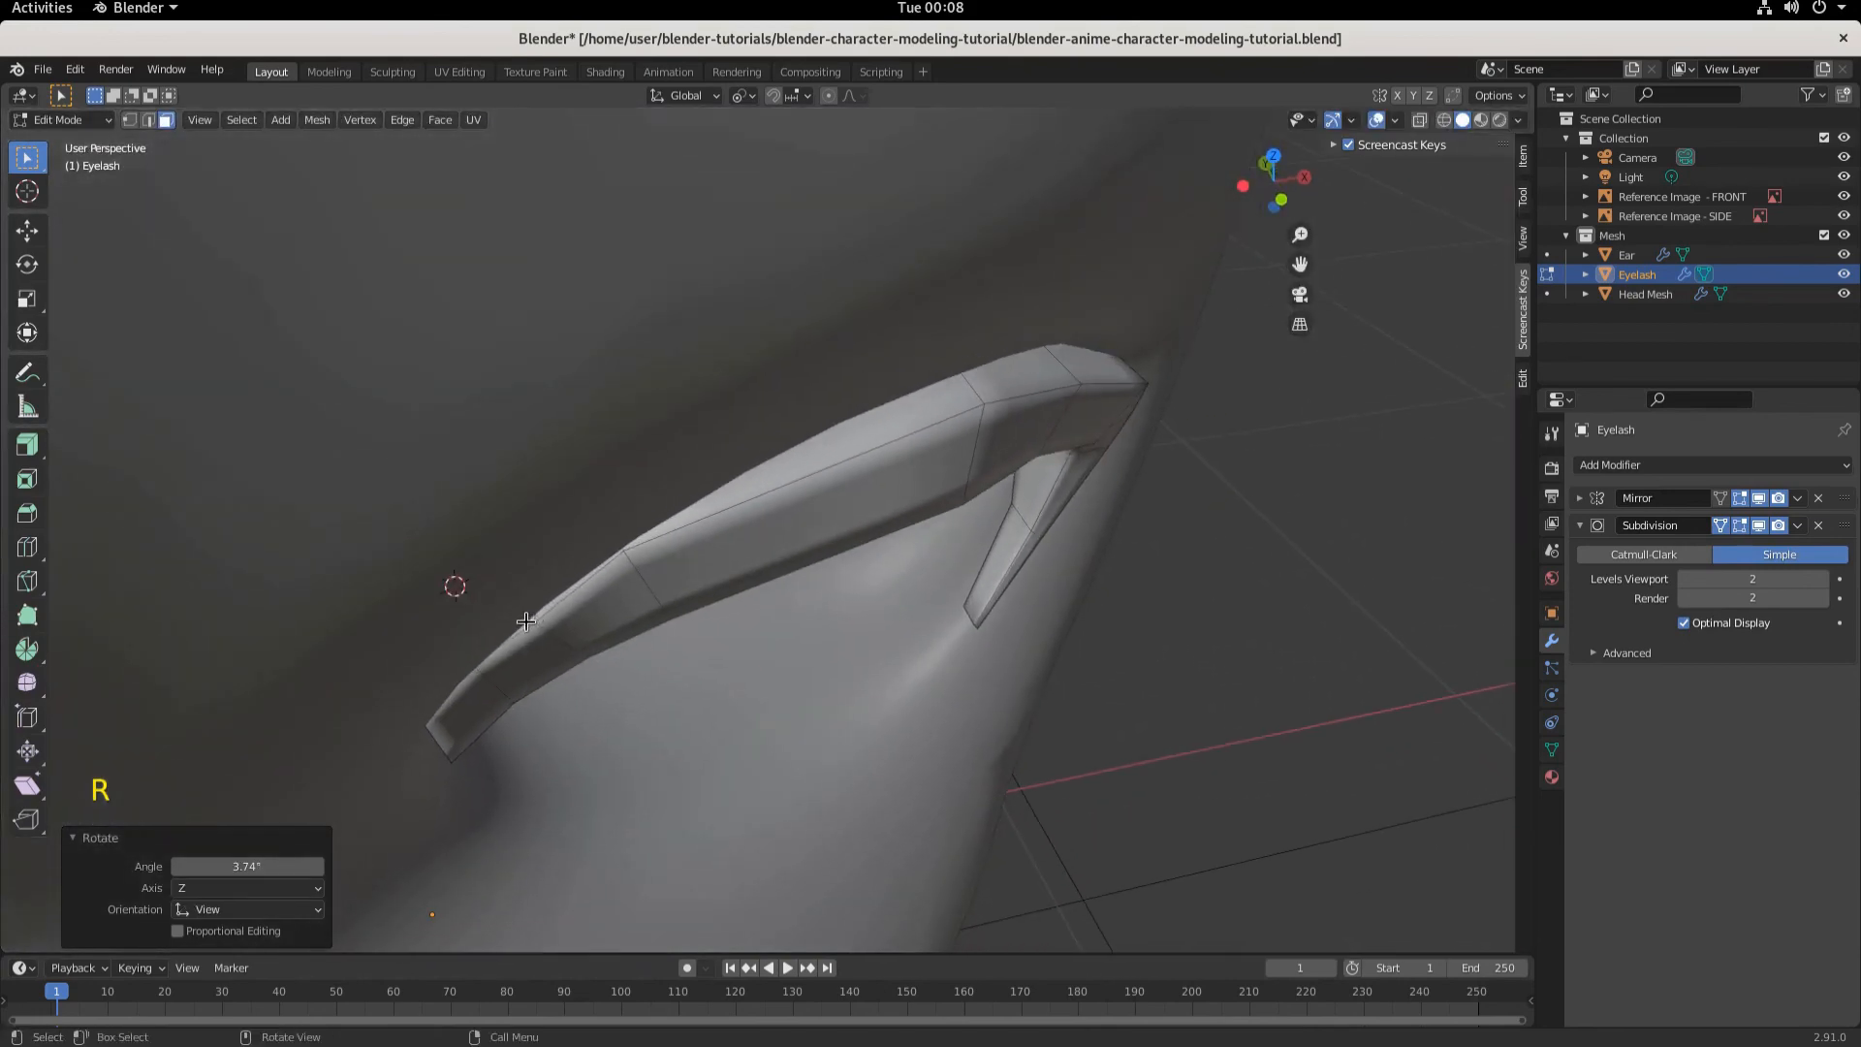
- Select the next face along the lash and rotate it about 8.02° in front view
left_click(528, 623)
key("KP_1")
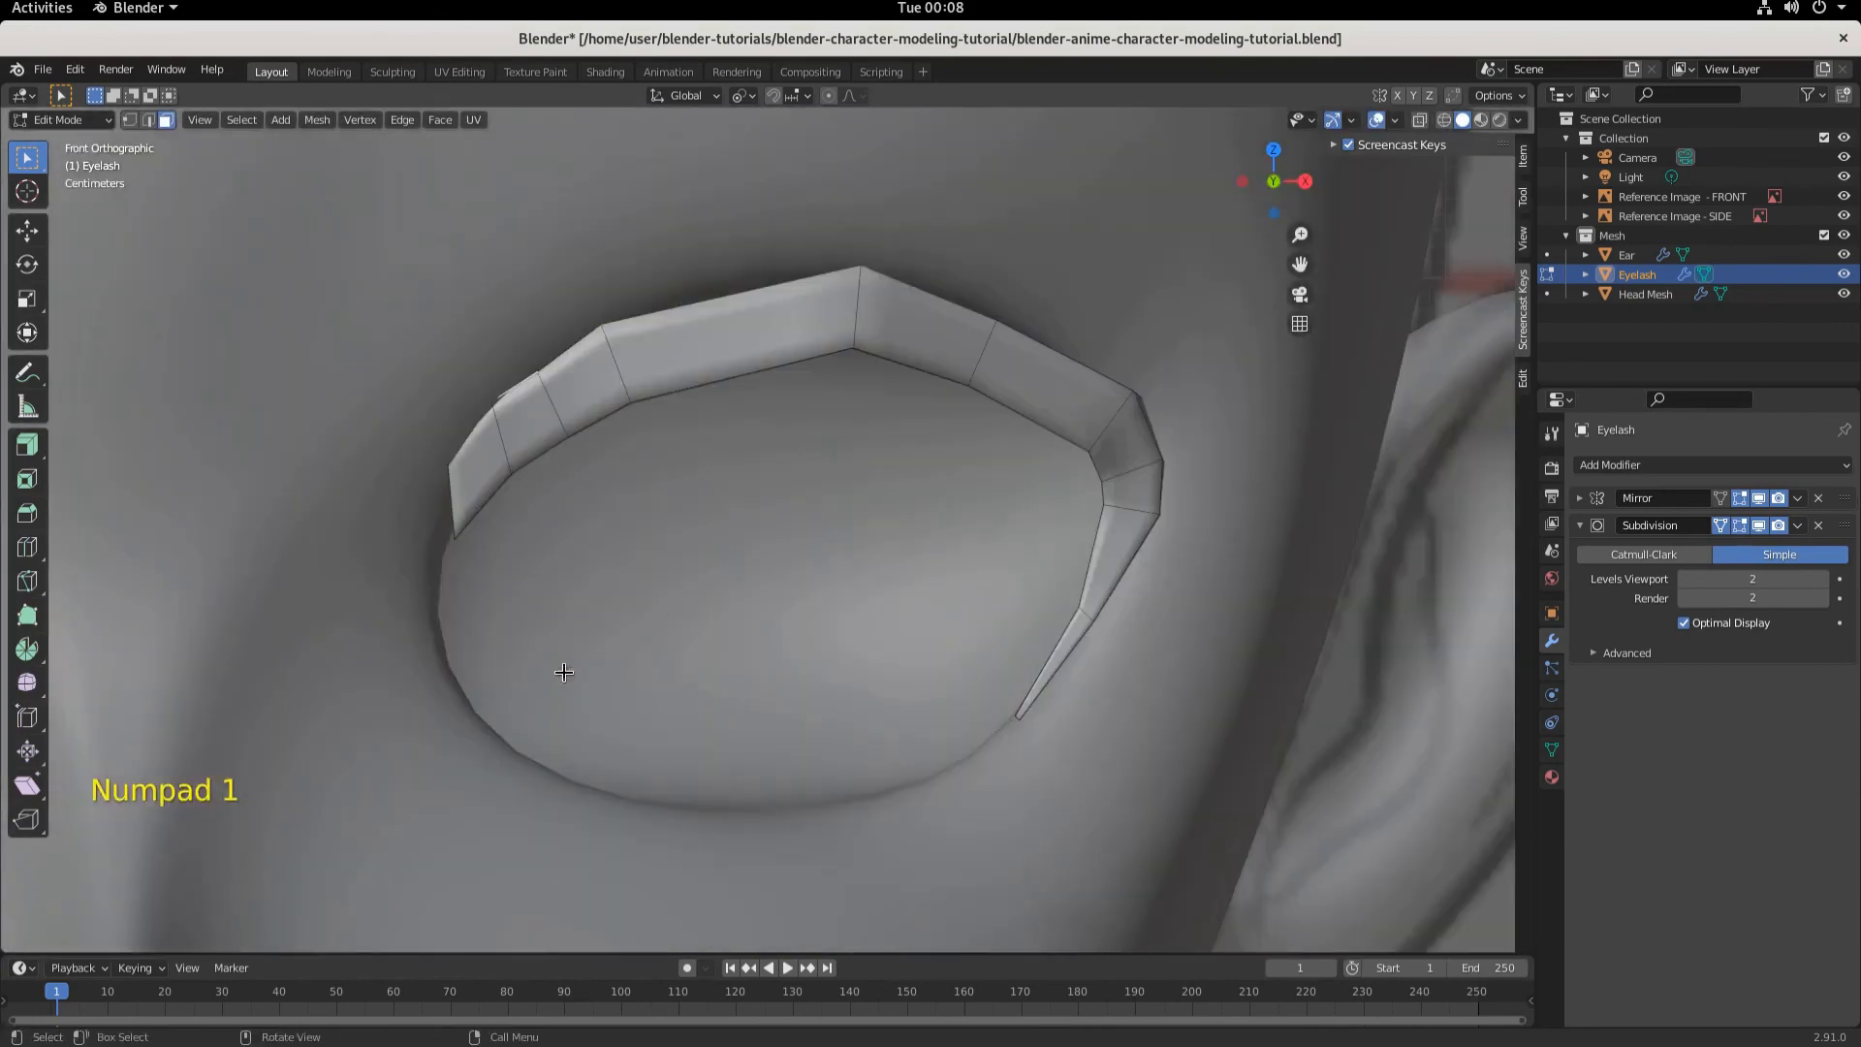
key("r")
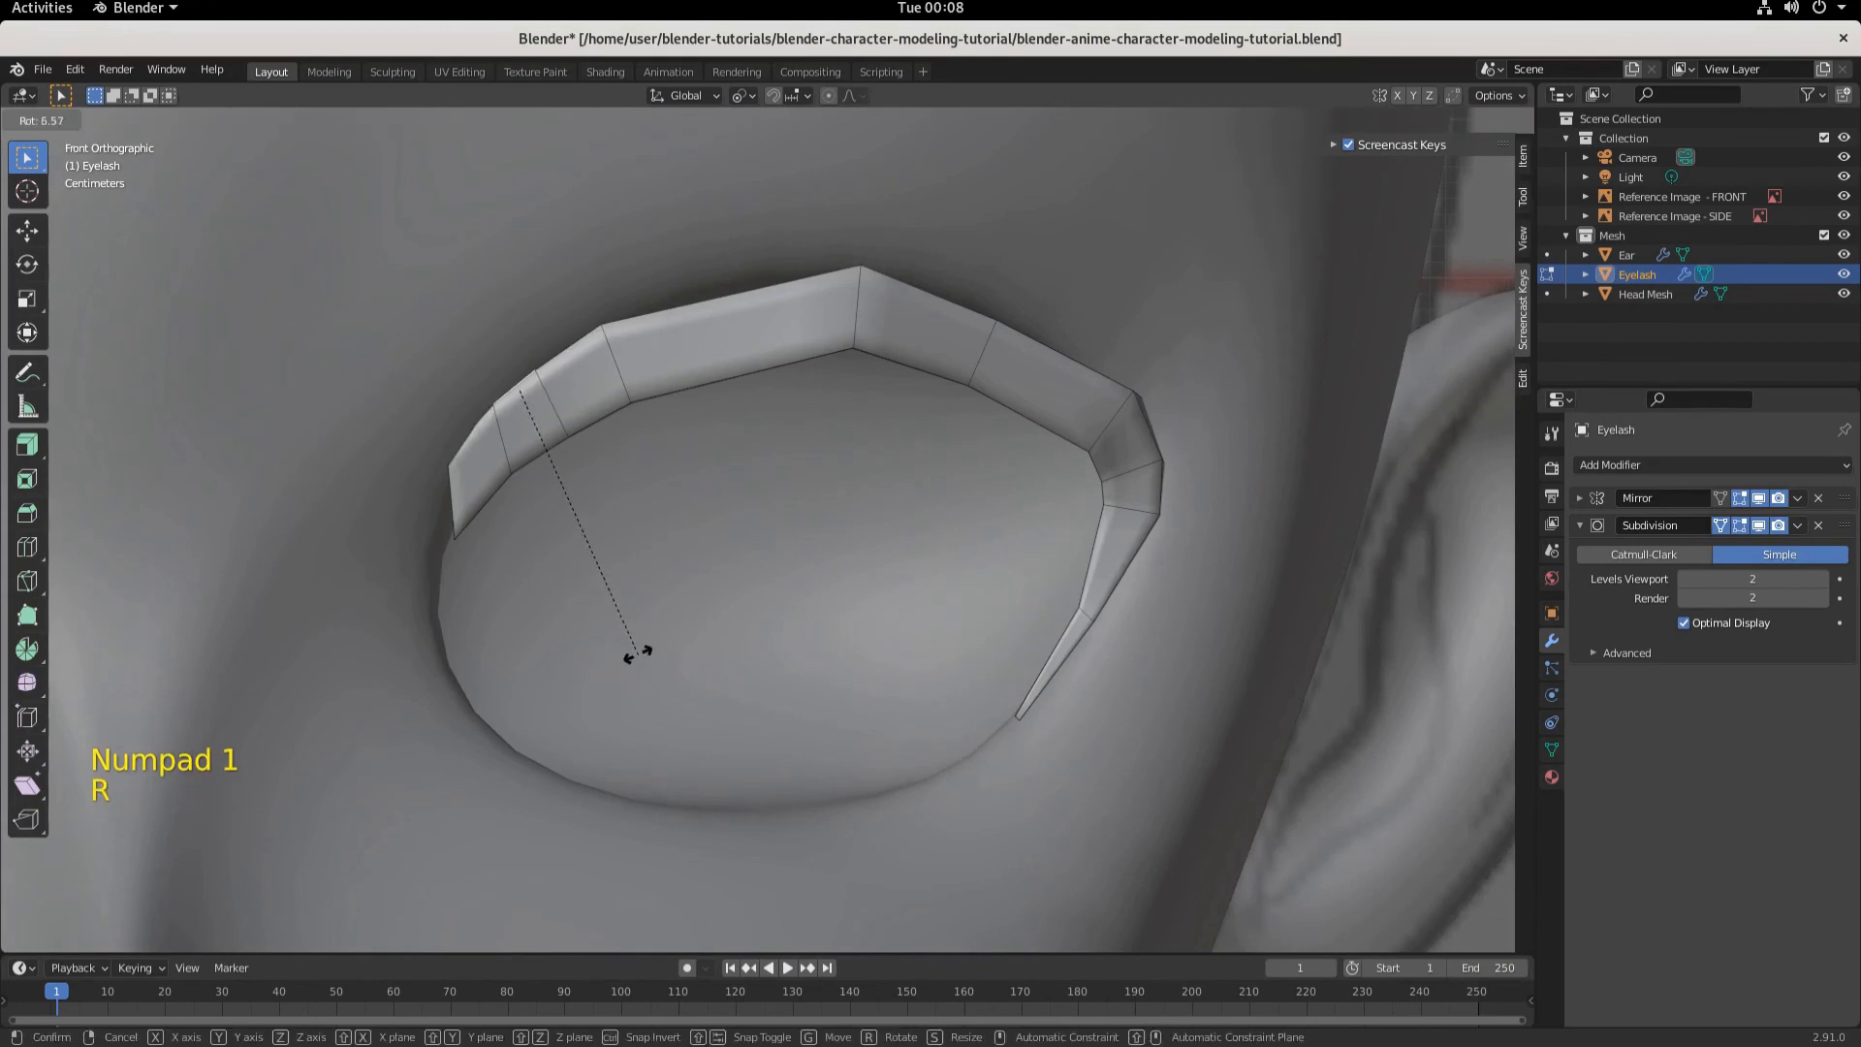
left_click(642, 647)
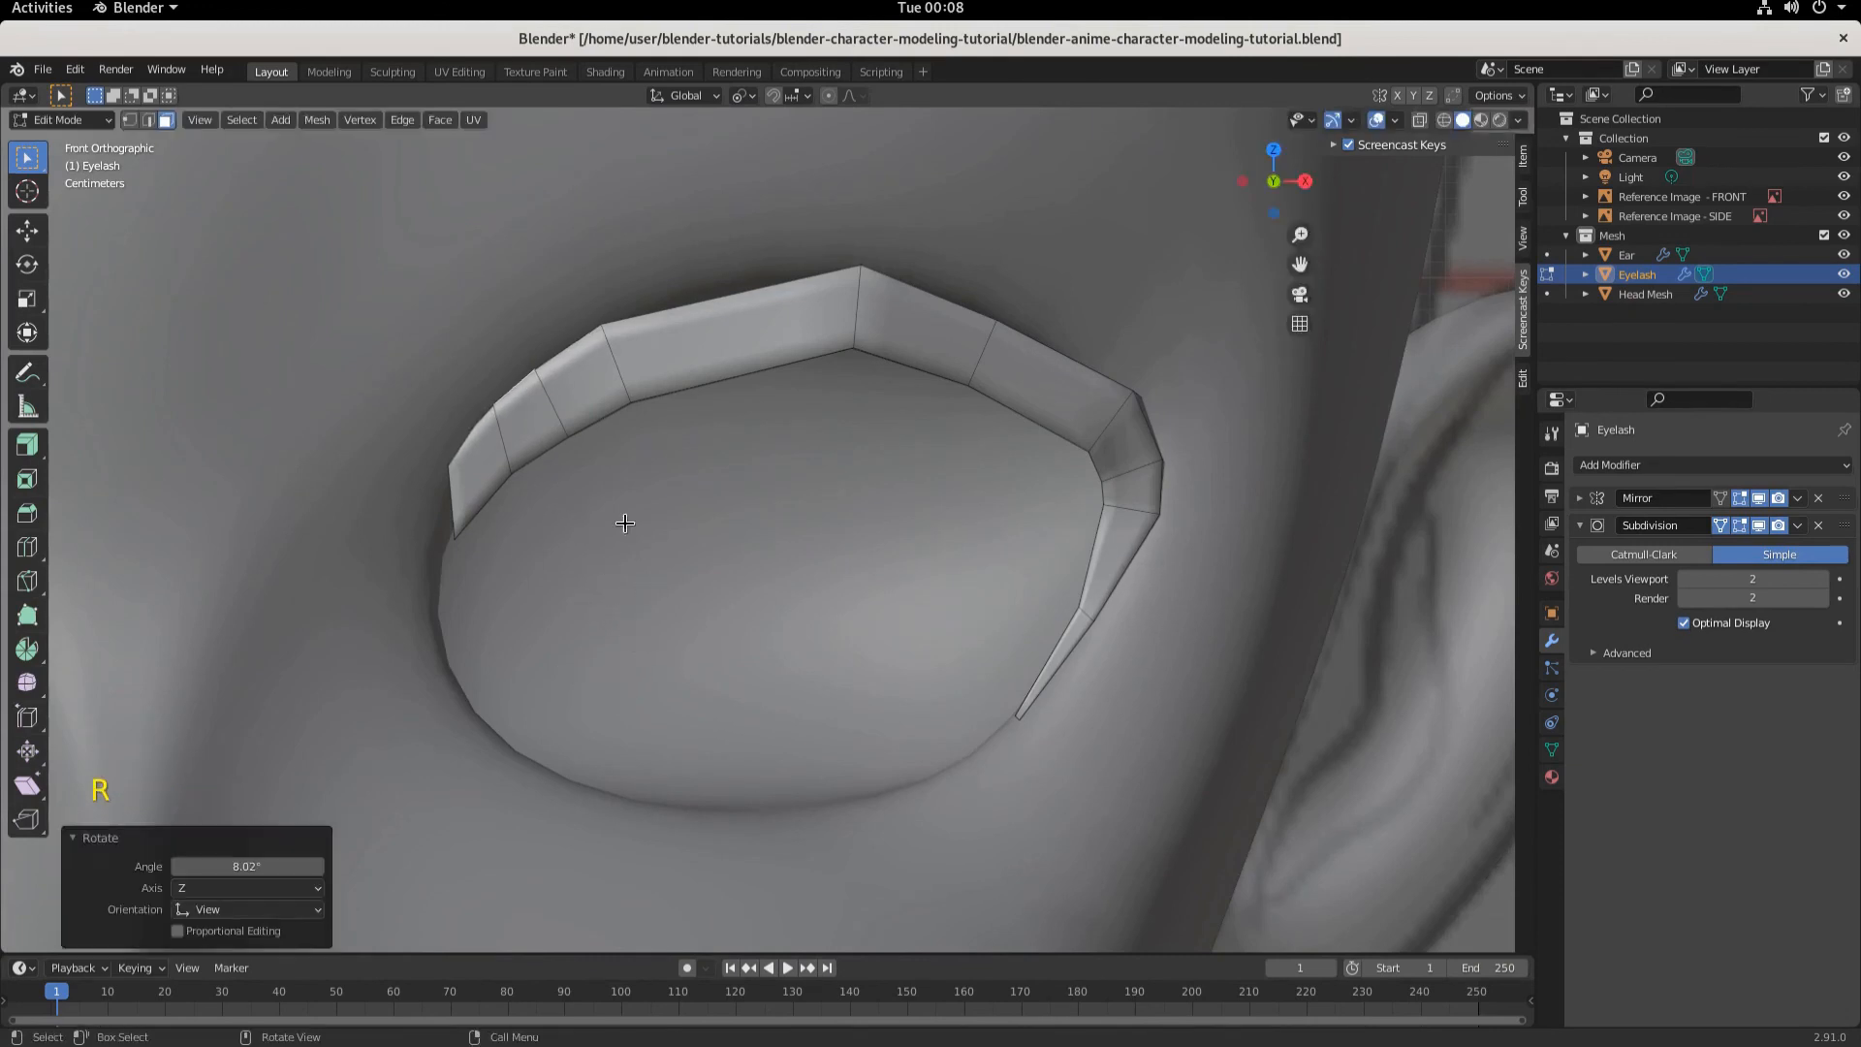
- Select the following upper face and rotate it about -1.22° in front view
middle_click_drag(624, 523, 632, 567)
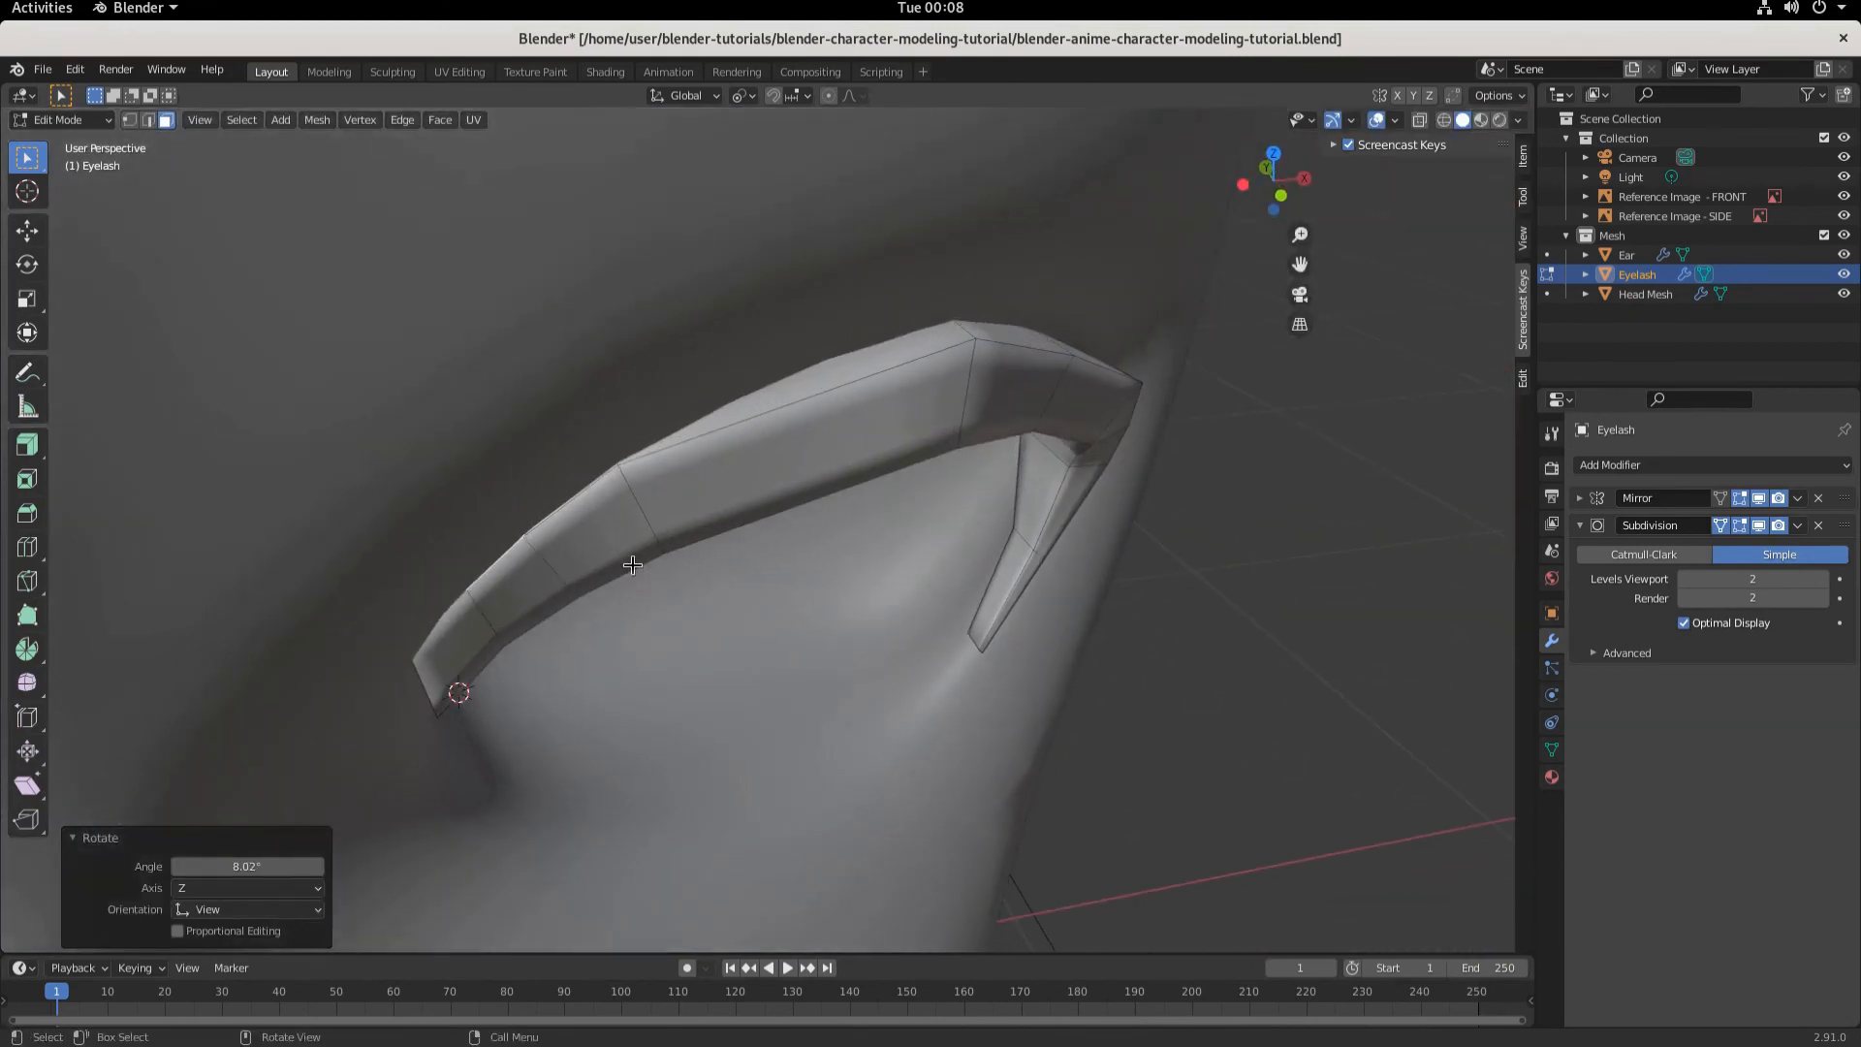
left_click(573, 494)
key("KP_1")
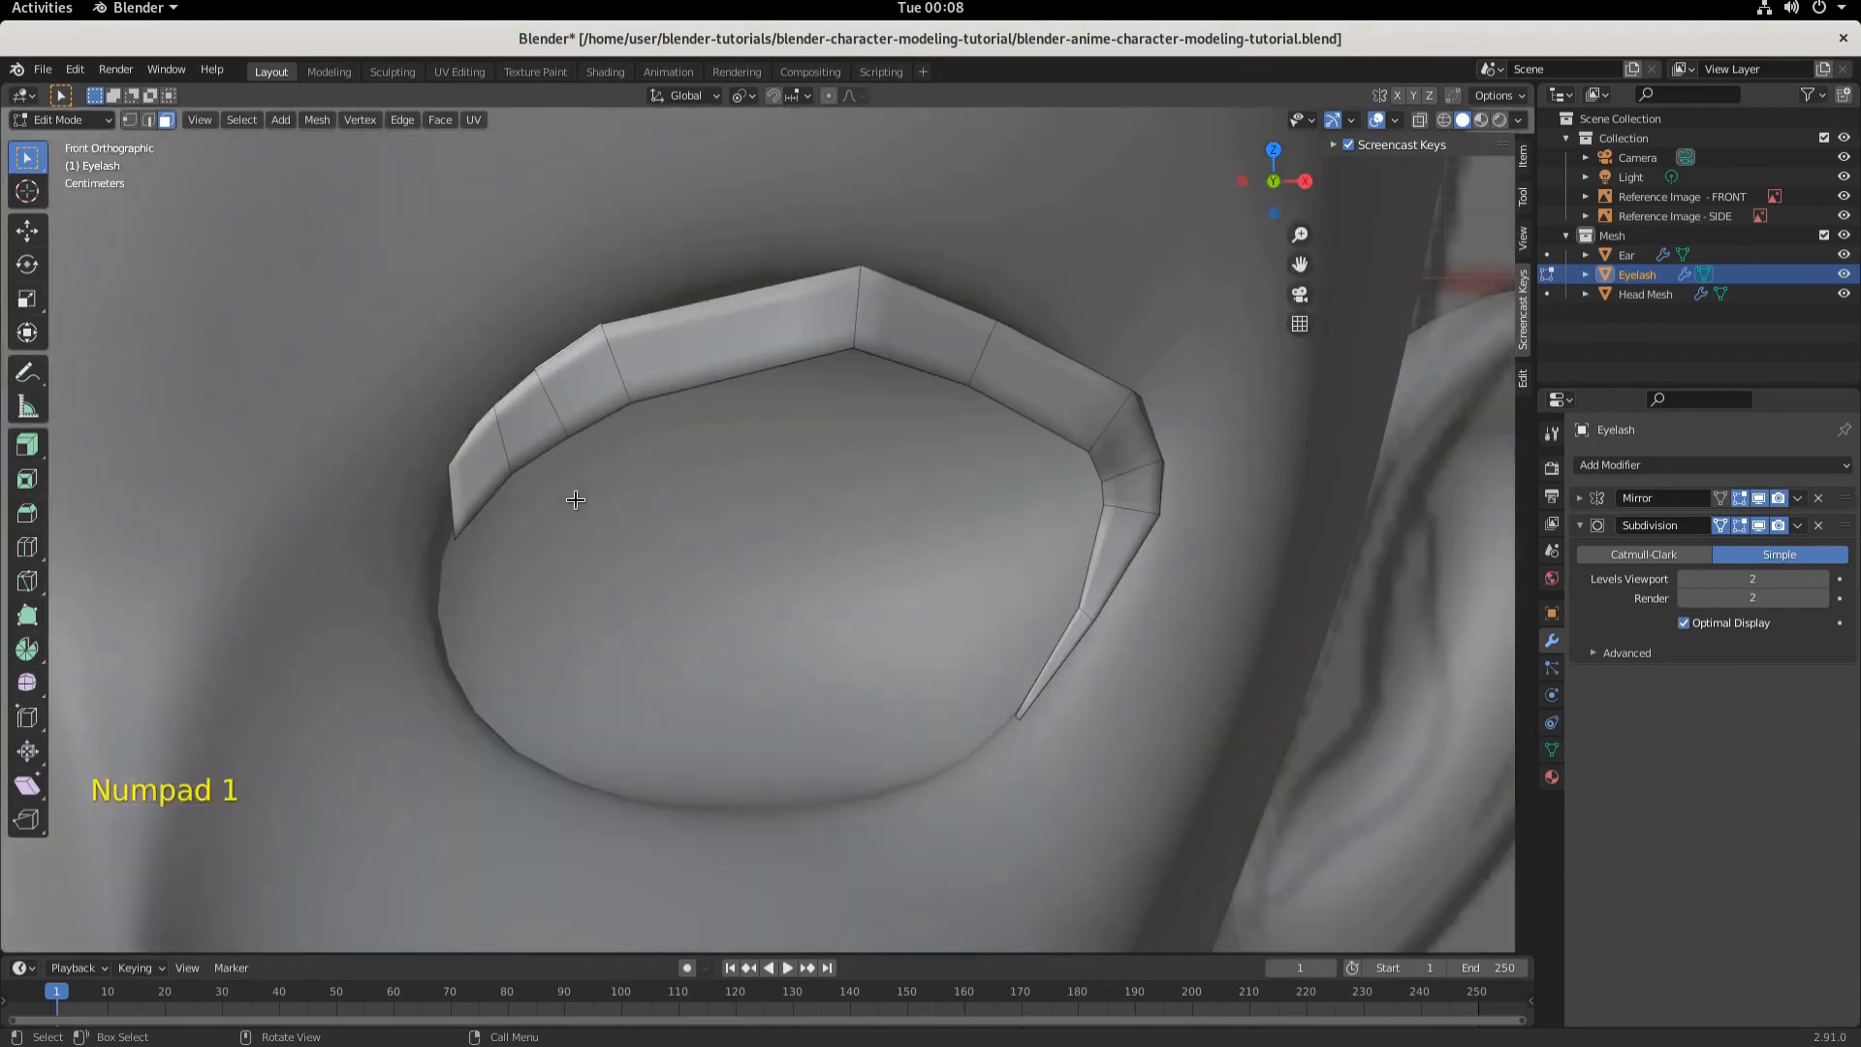
key("r")
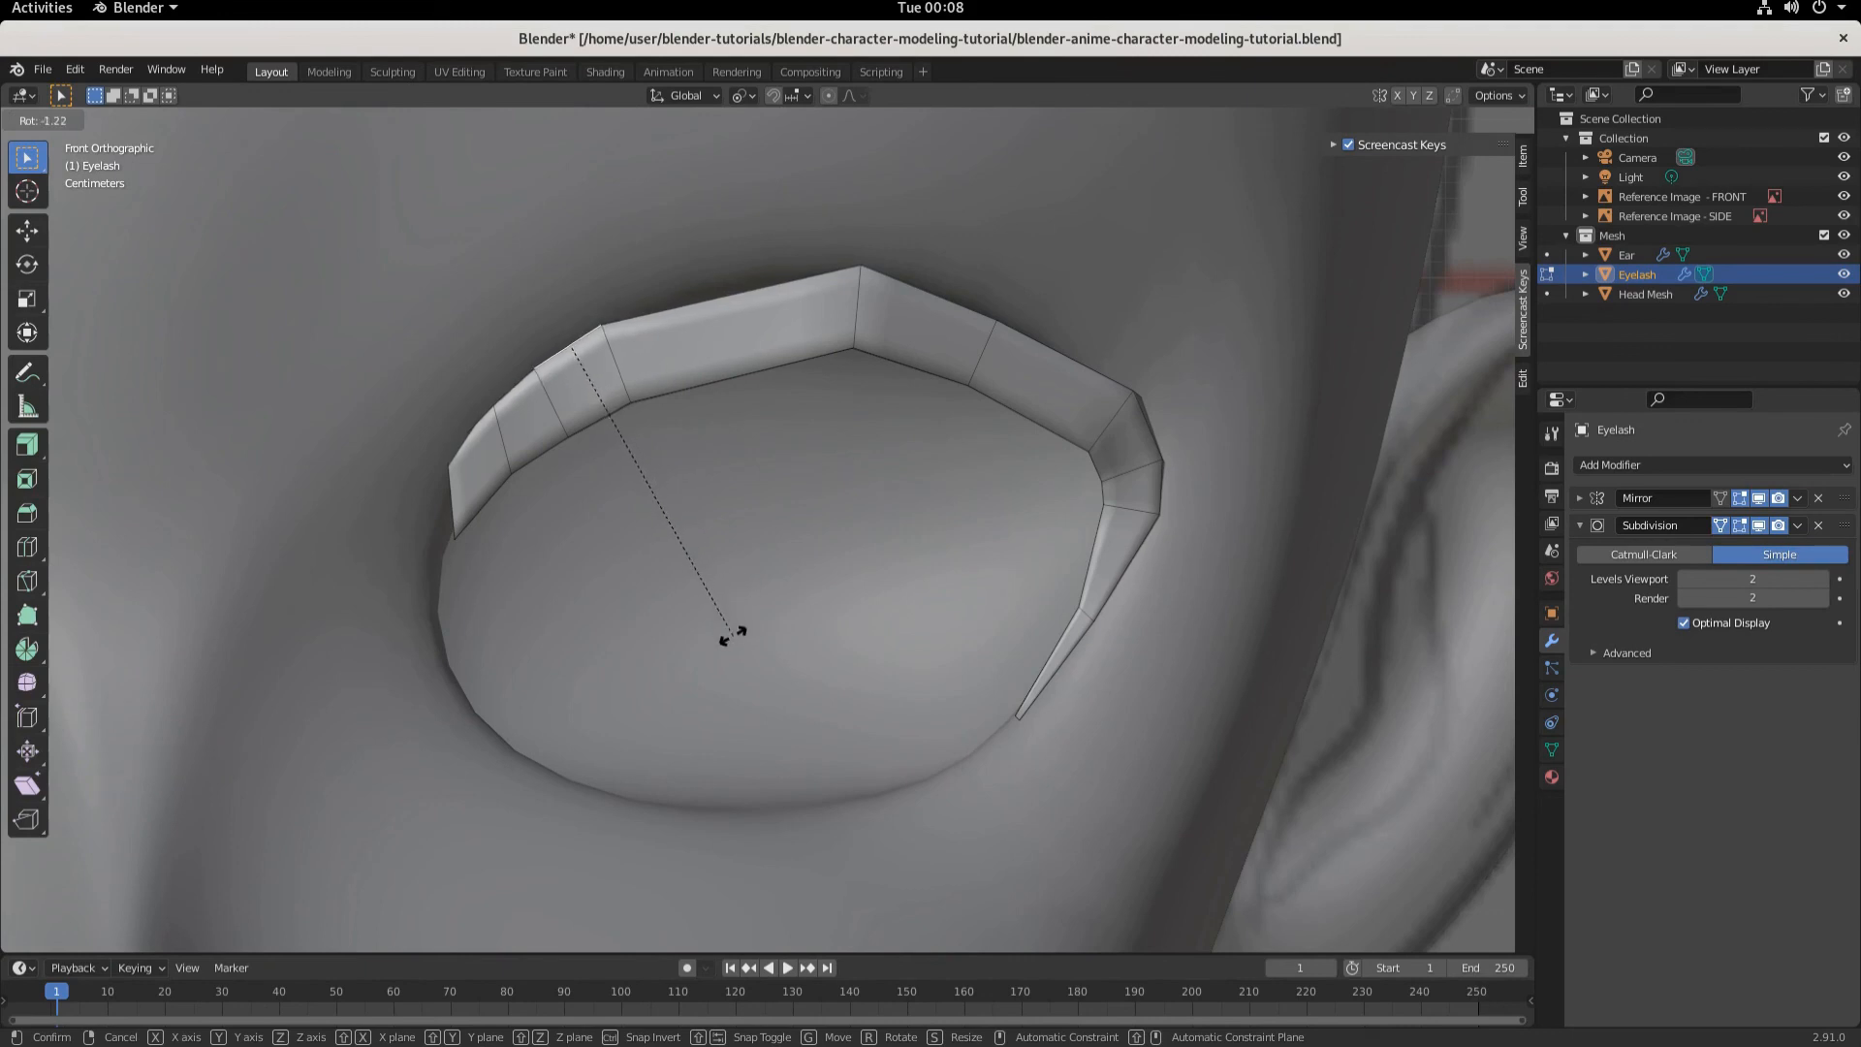
left_click(732, 632)
- Add a loop cut across the outer section of the lash near its corner
middle_click_drag(749, 593, 987, 410)
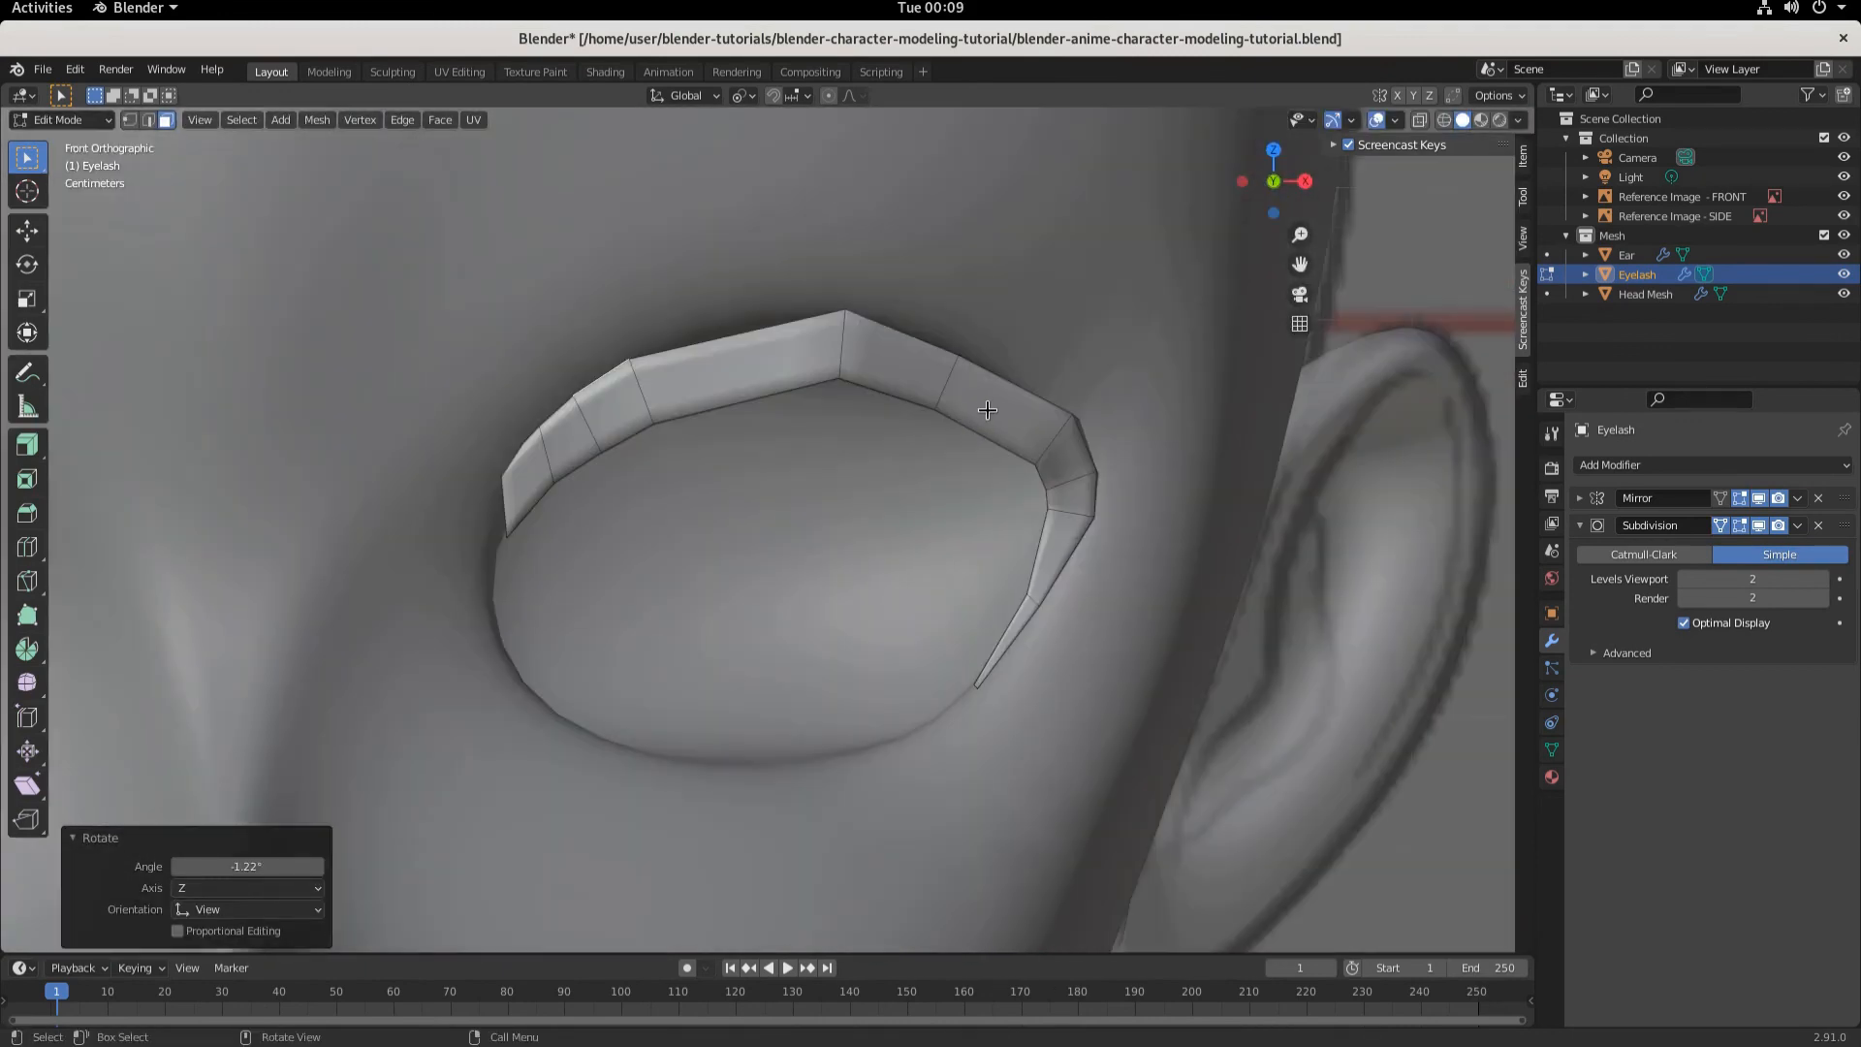
key("ctrl+r")
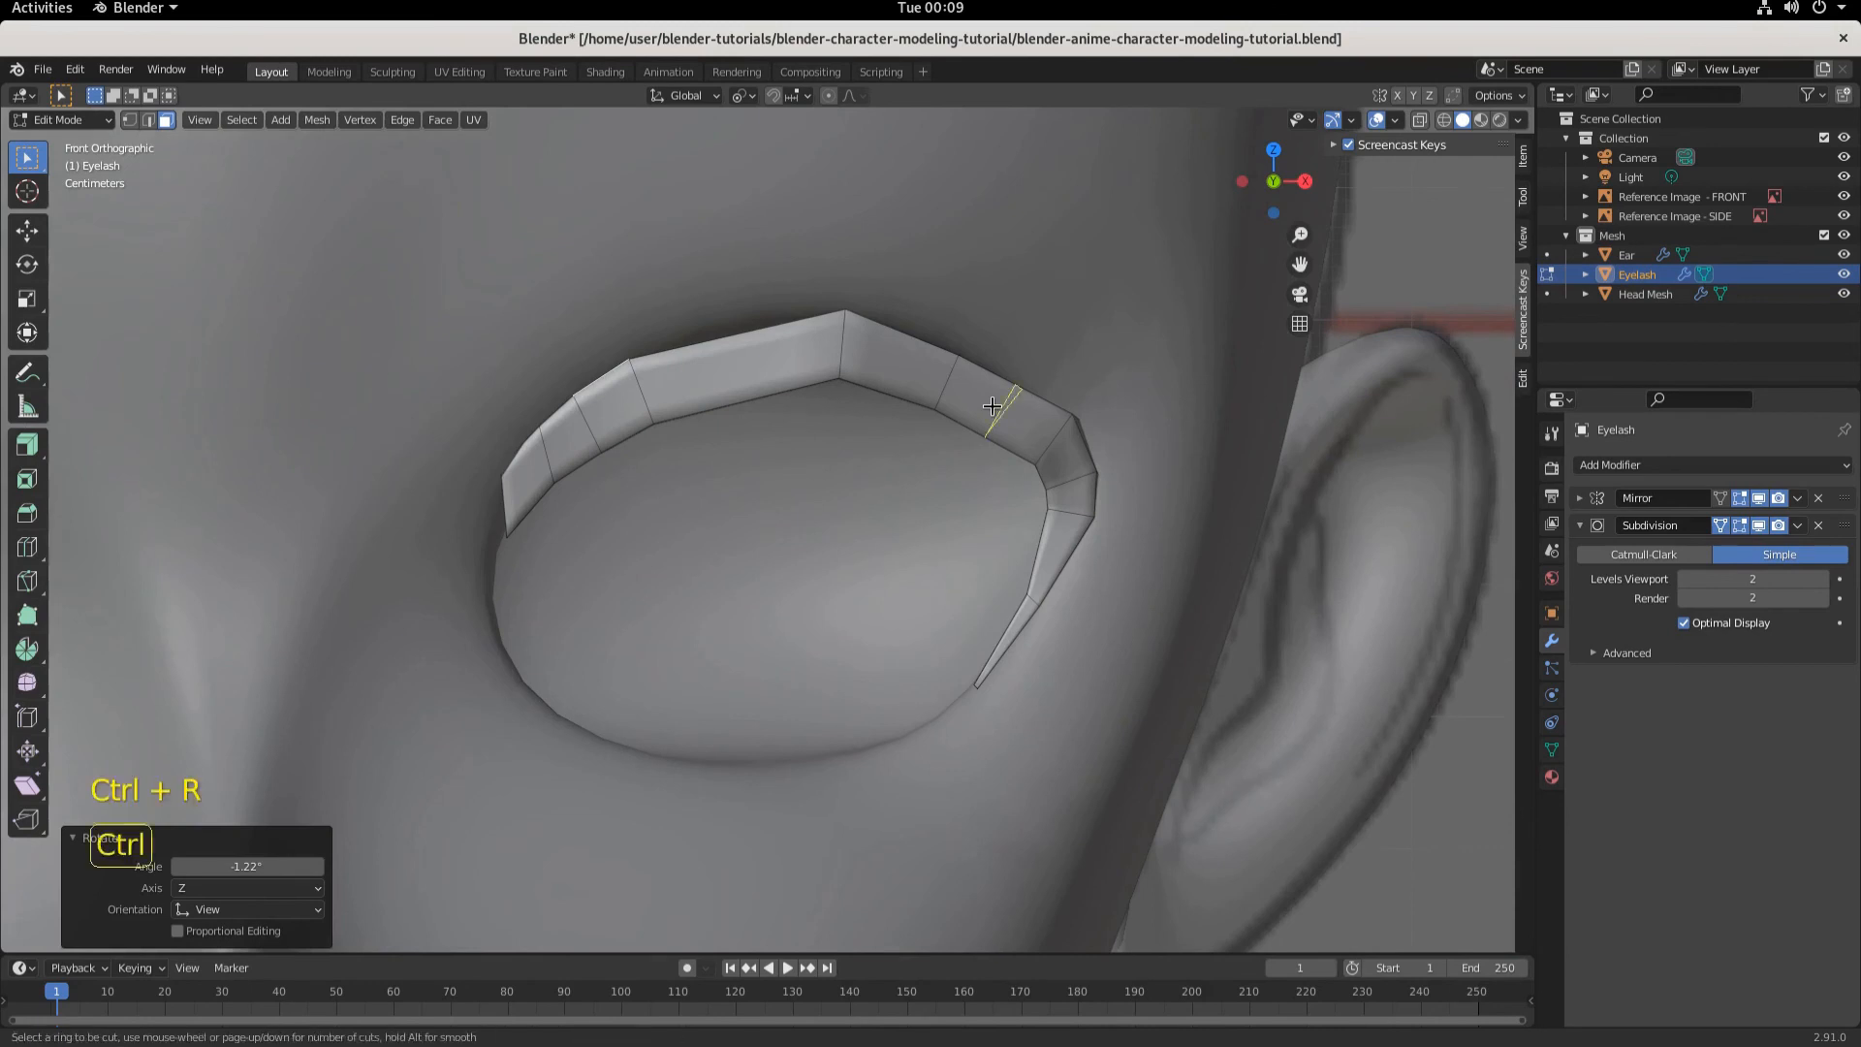
left_click(991, 405)
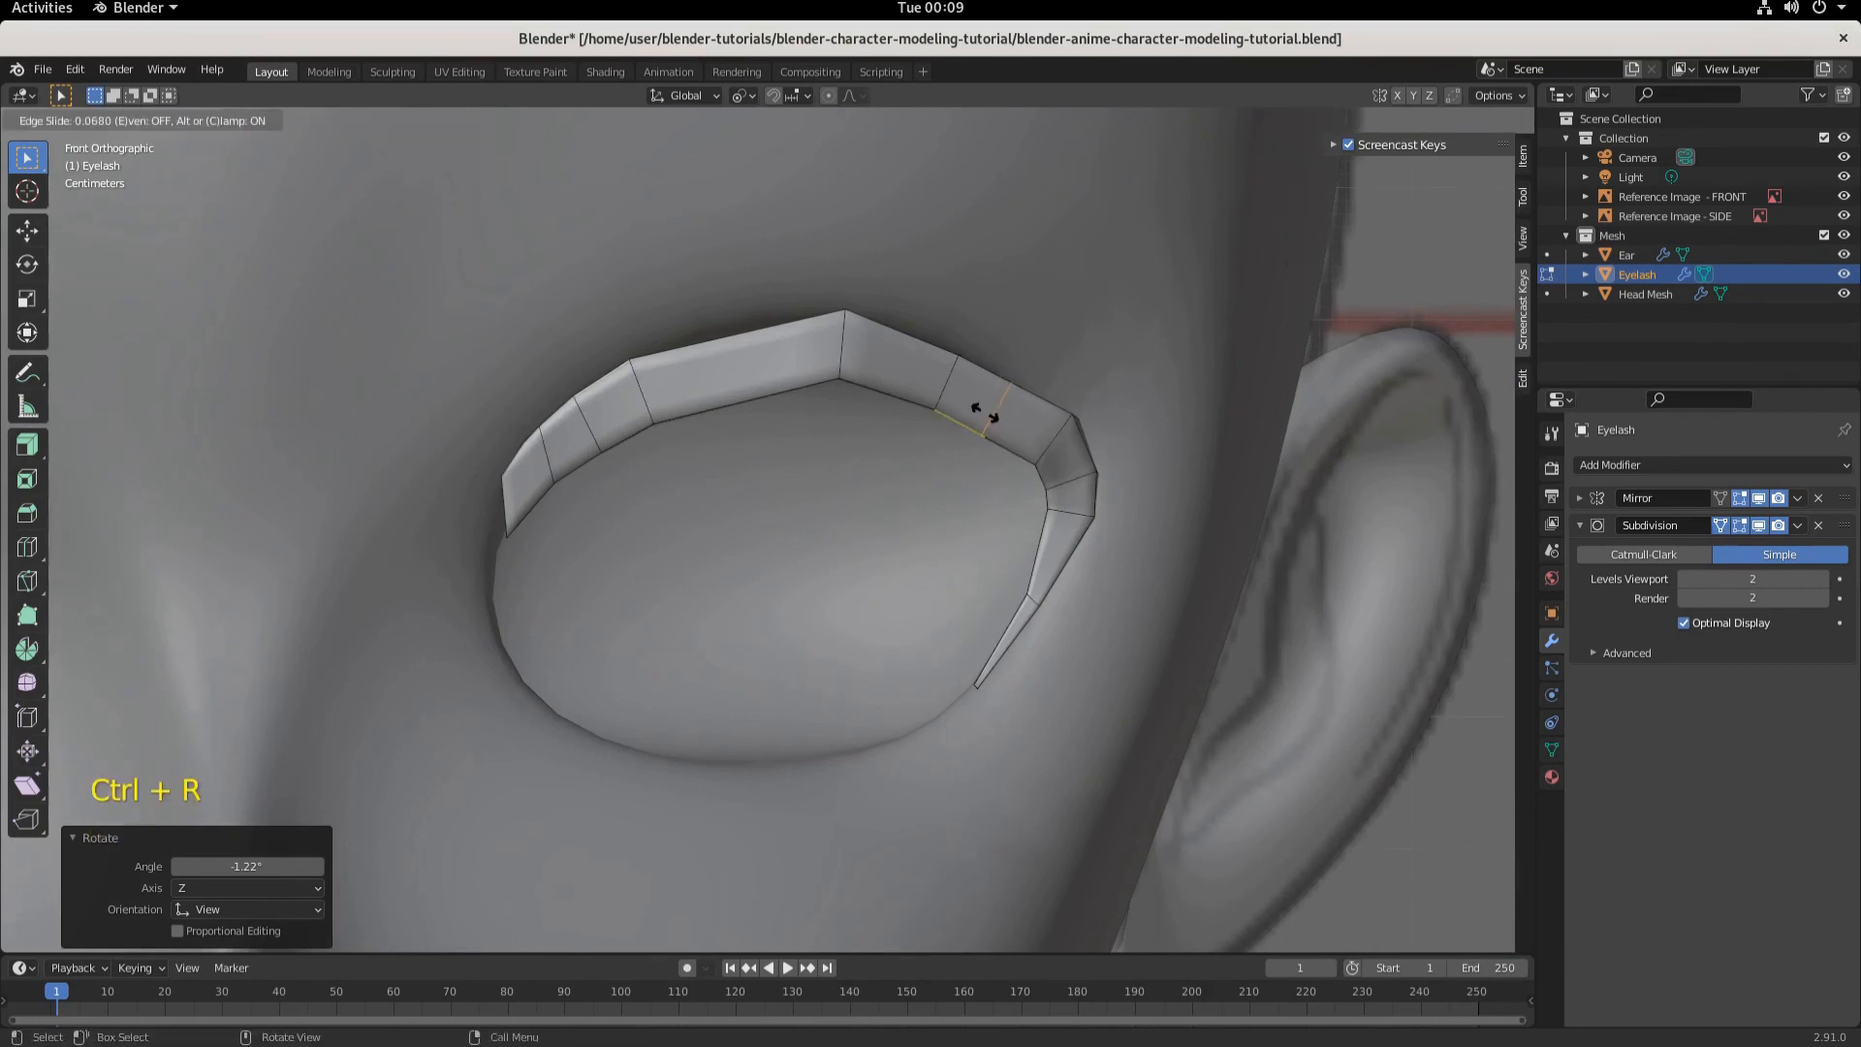
left_click(984, 414)
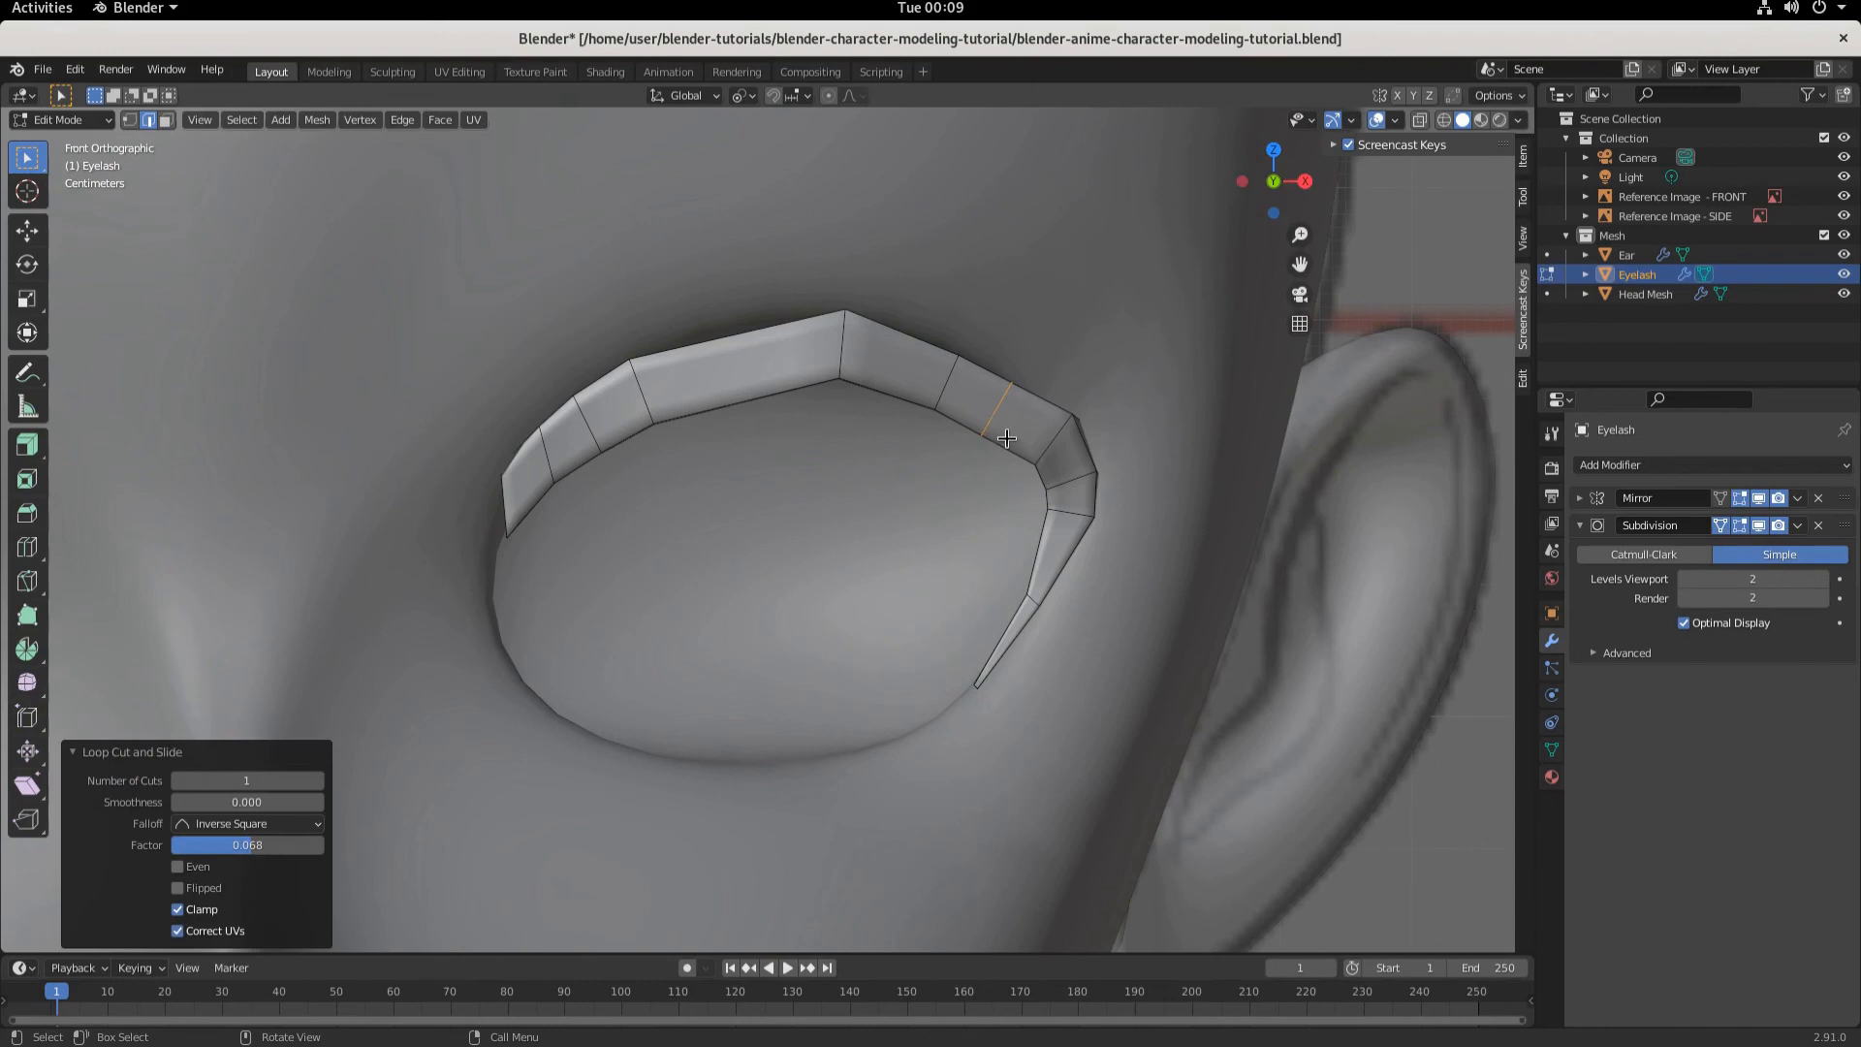
- Scale the new edge loop on the lash's outer section to about 1.03
key("s")
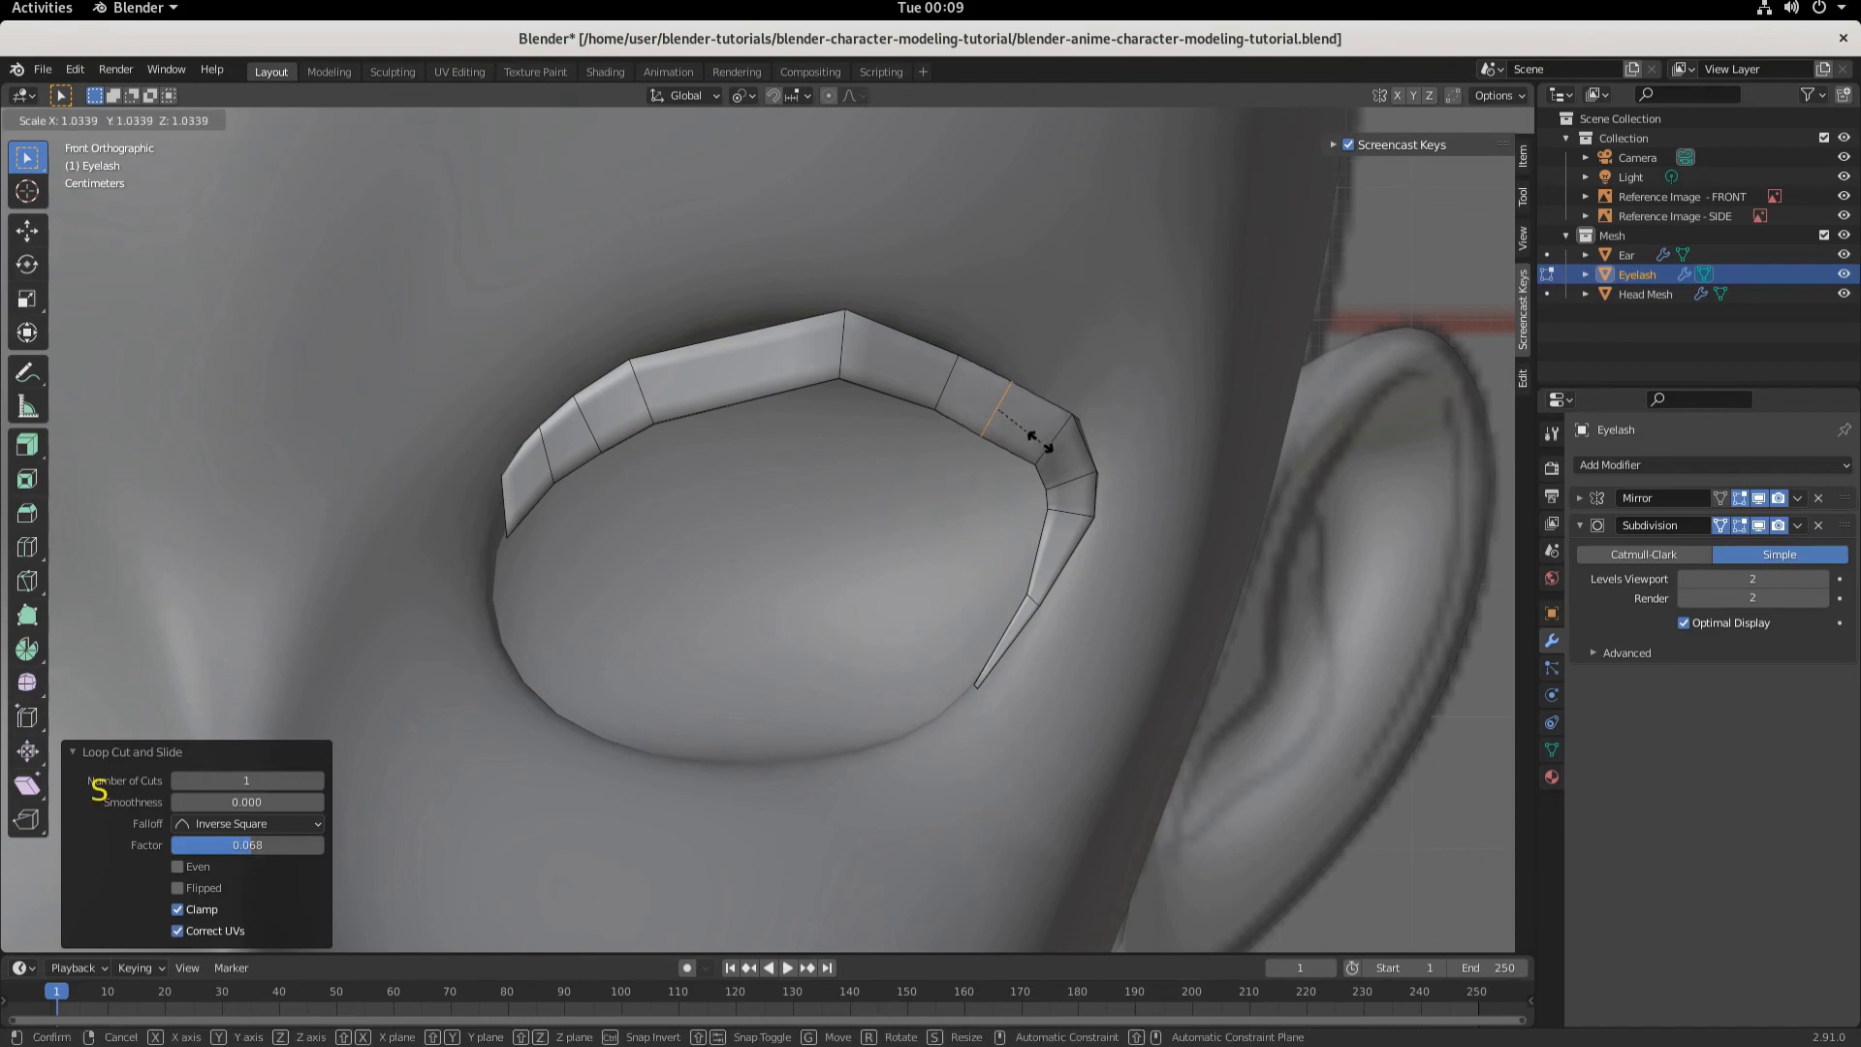
left_click(1038, 441)
- Select an edge on the lash's outer section and move it slightly up along Z in front view
middle_click_drag(1039, 433, 1002, 510)
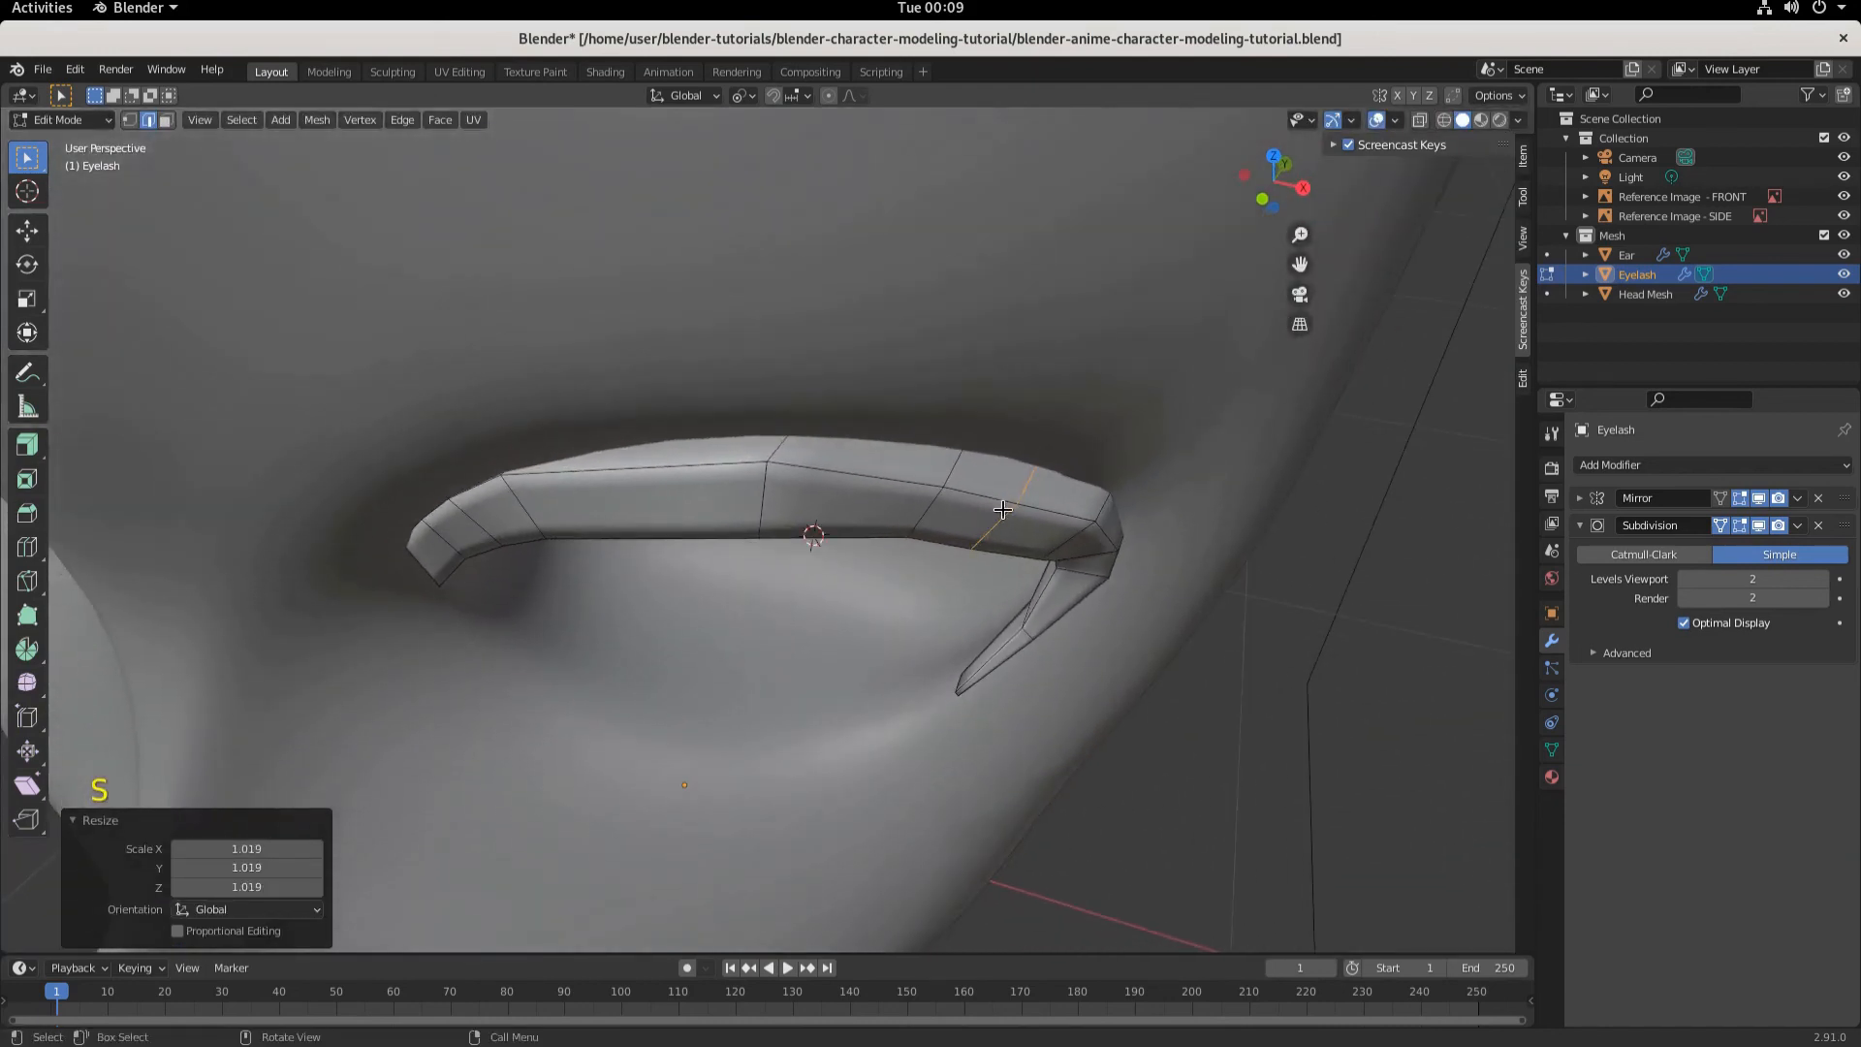
left_click(166, 119)
left_click(989, 481)
key("KP_1")
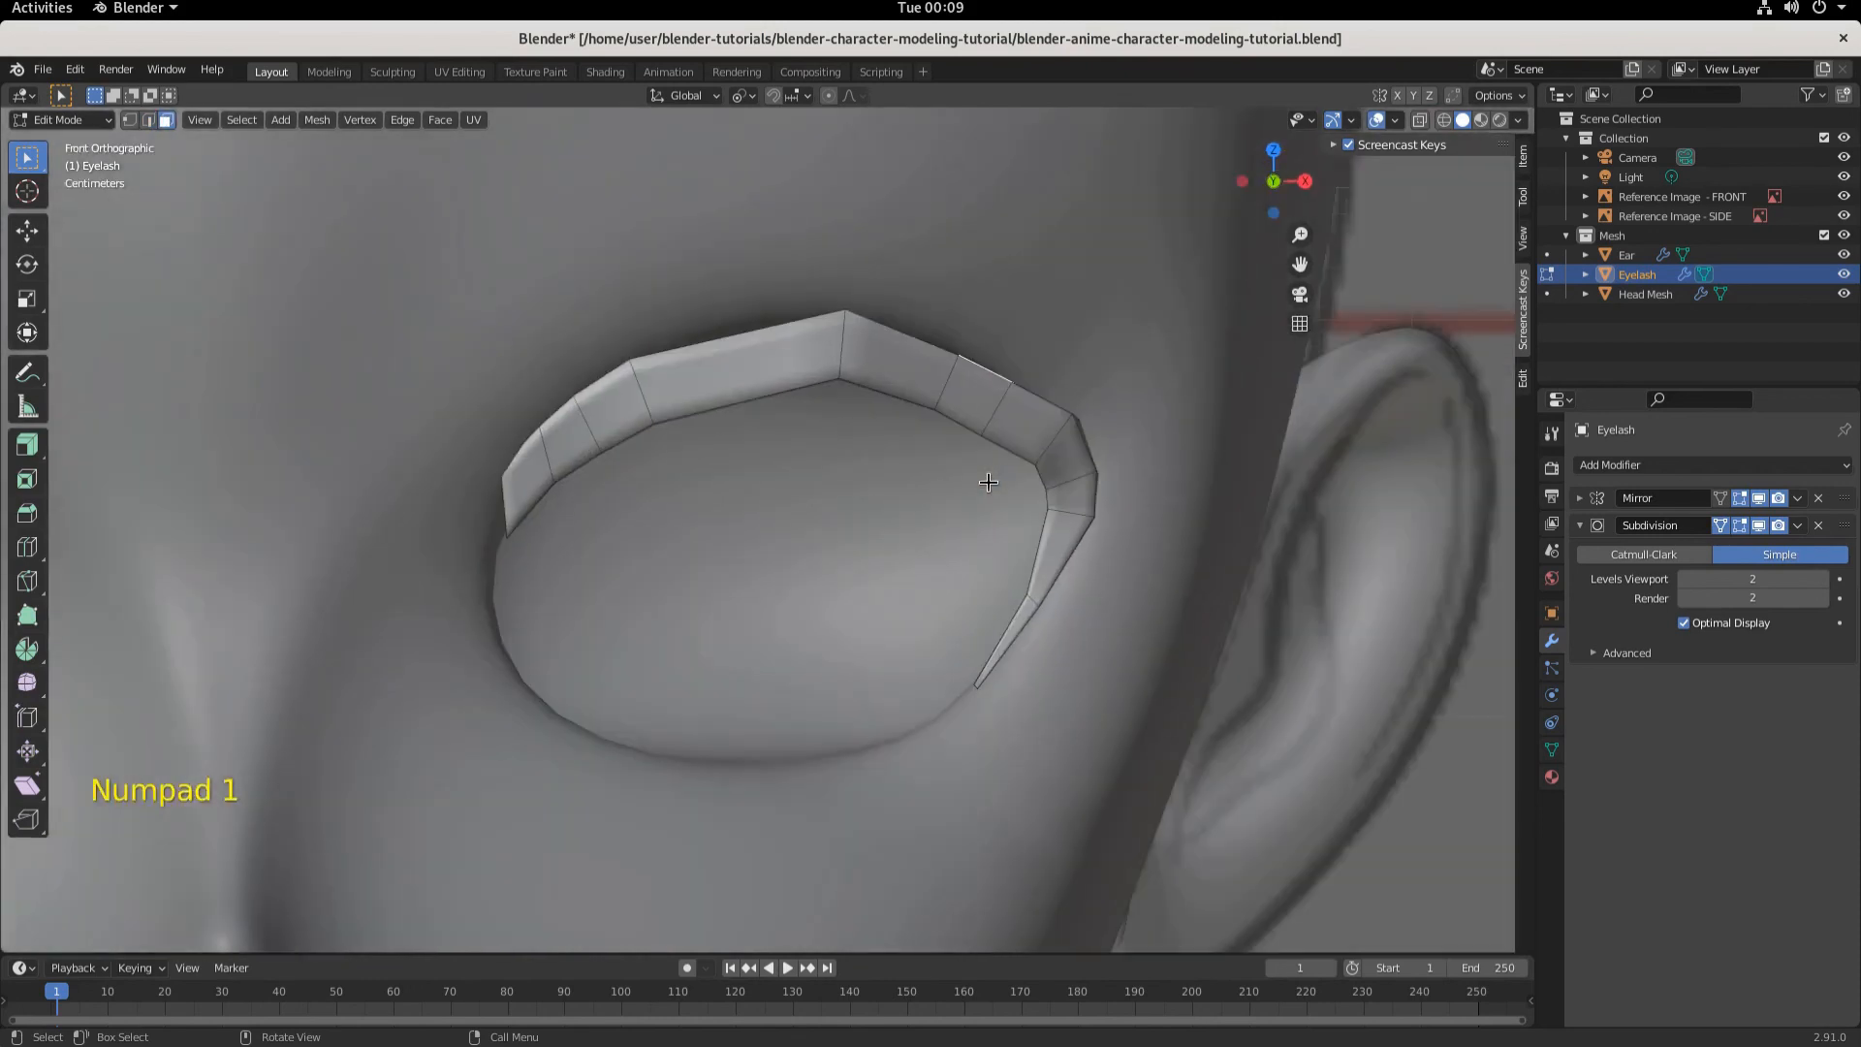
middle_click_drag(1059, 443, 957, 520)
left_click(147, 120)
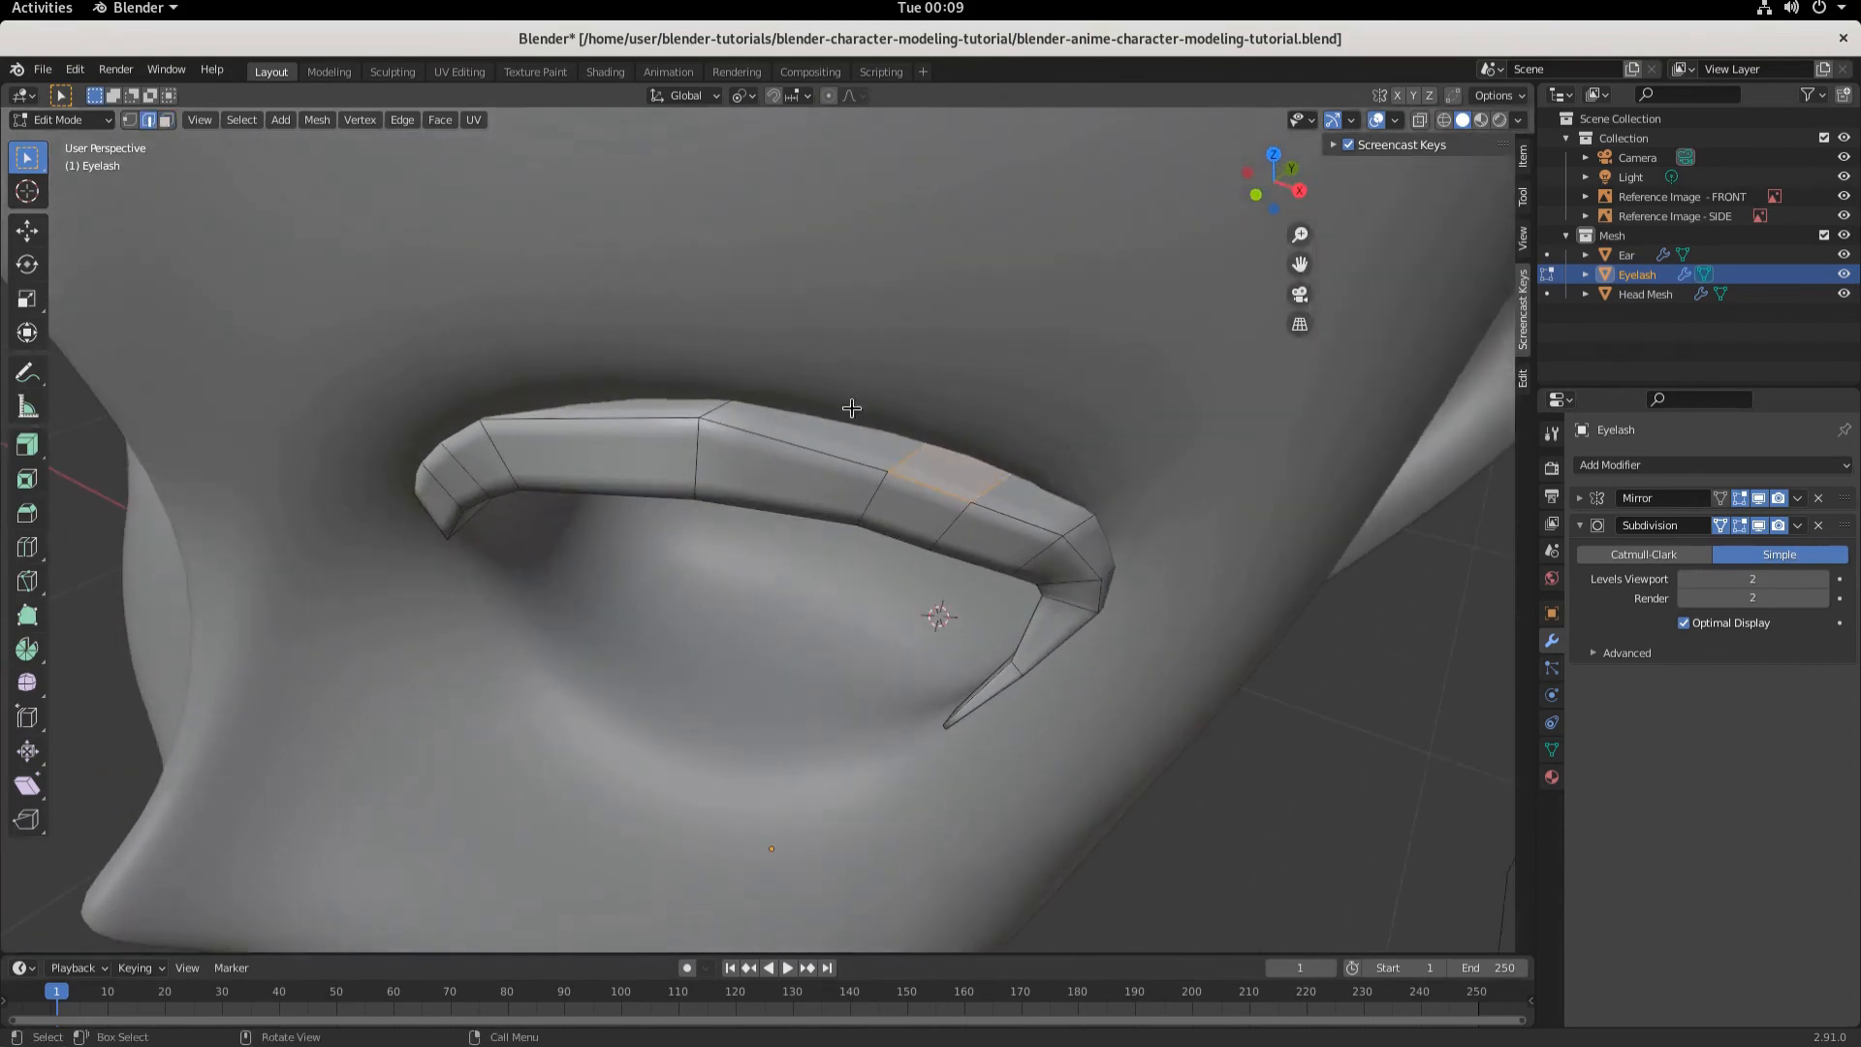
left_click(983, 487)
left_click(984, 488)
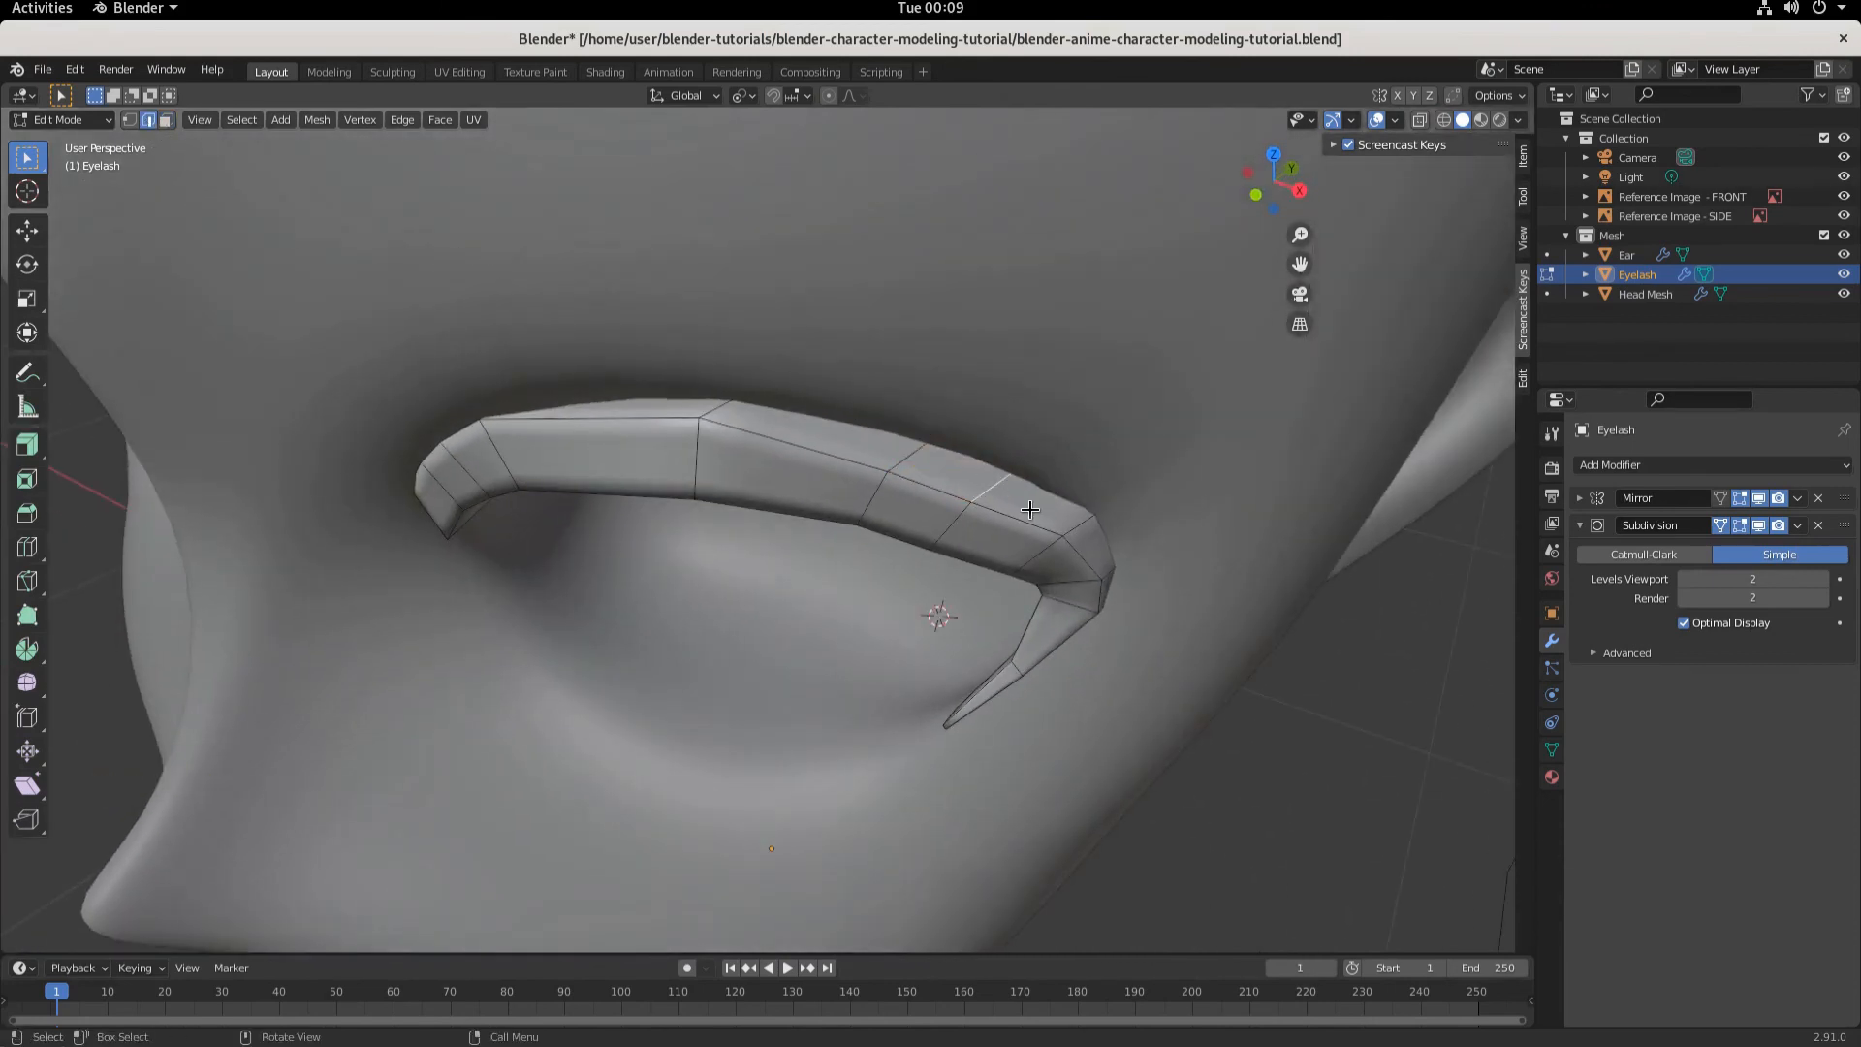
key("KP_1")
key("g")
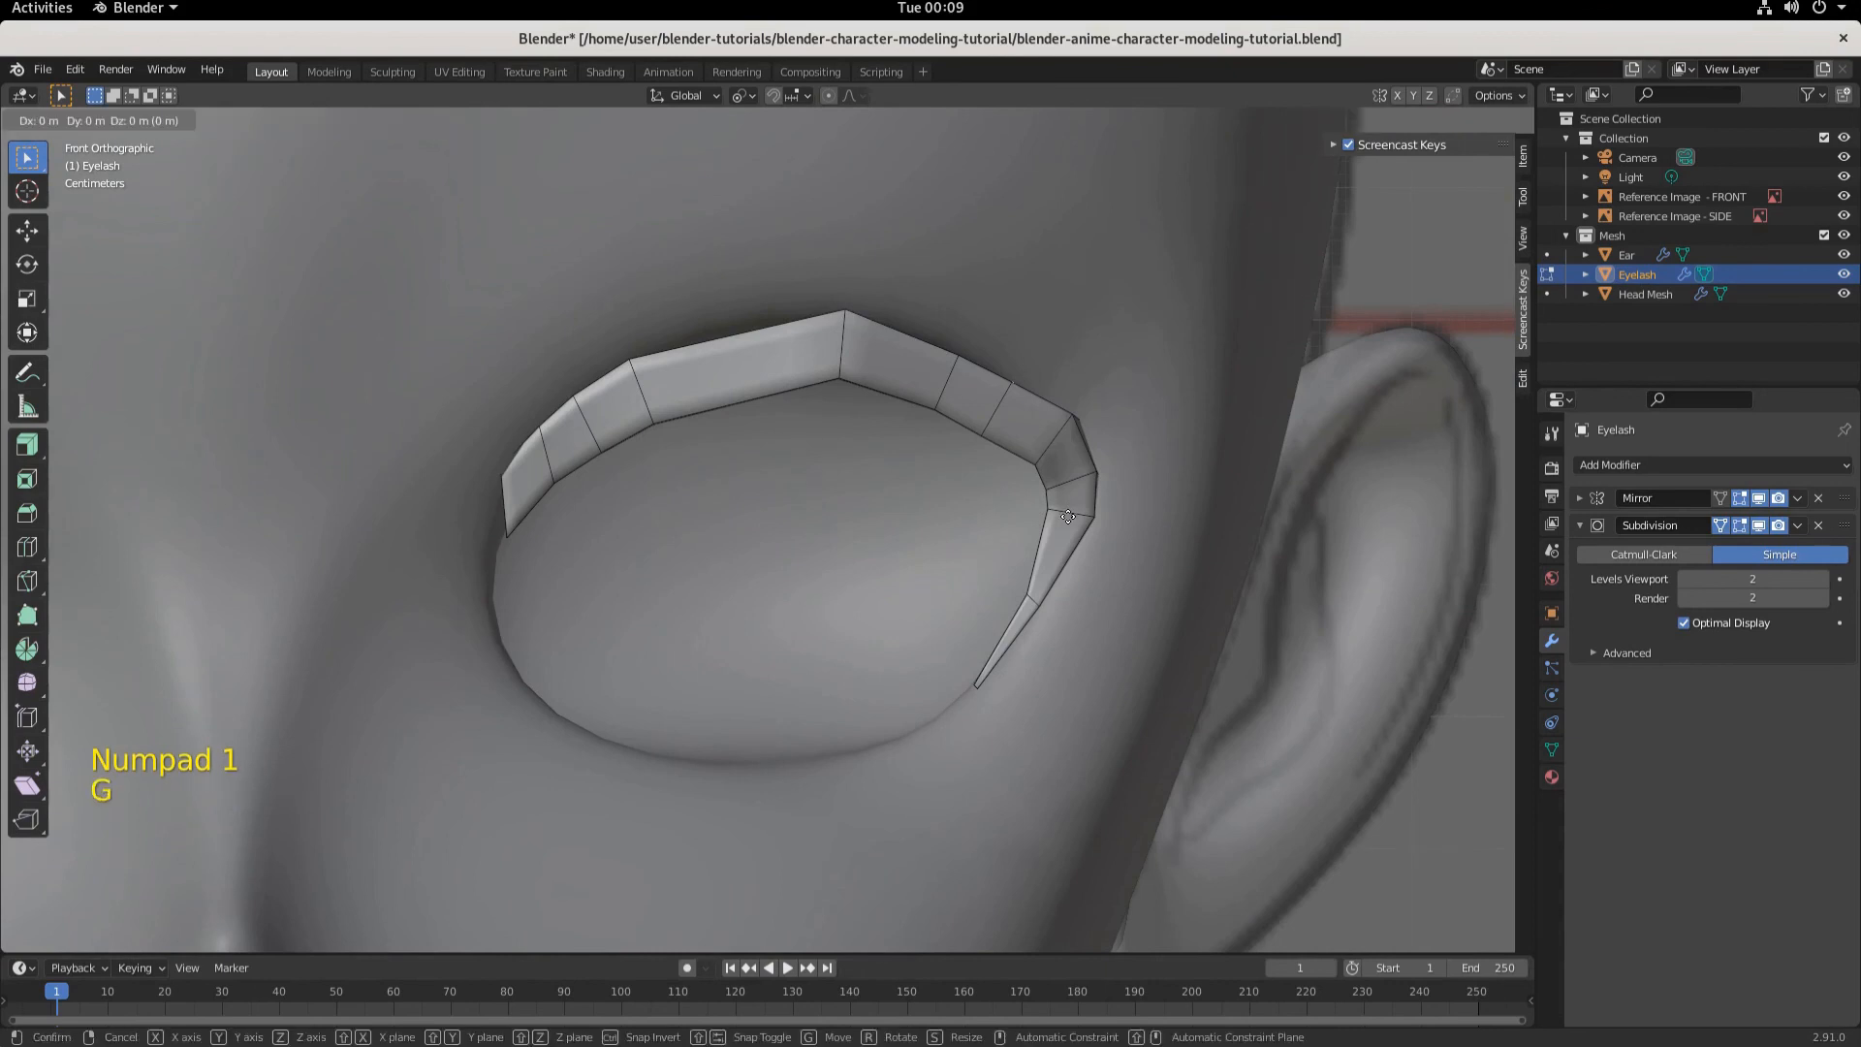
left_click(1070, 509)
middle_click_drag(1070, 509, 934, 458)
key("KP_1")
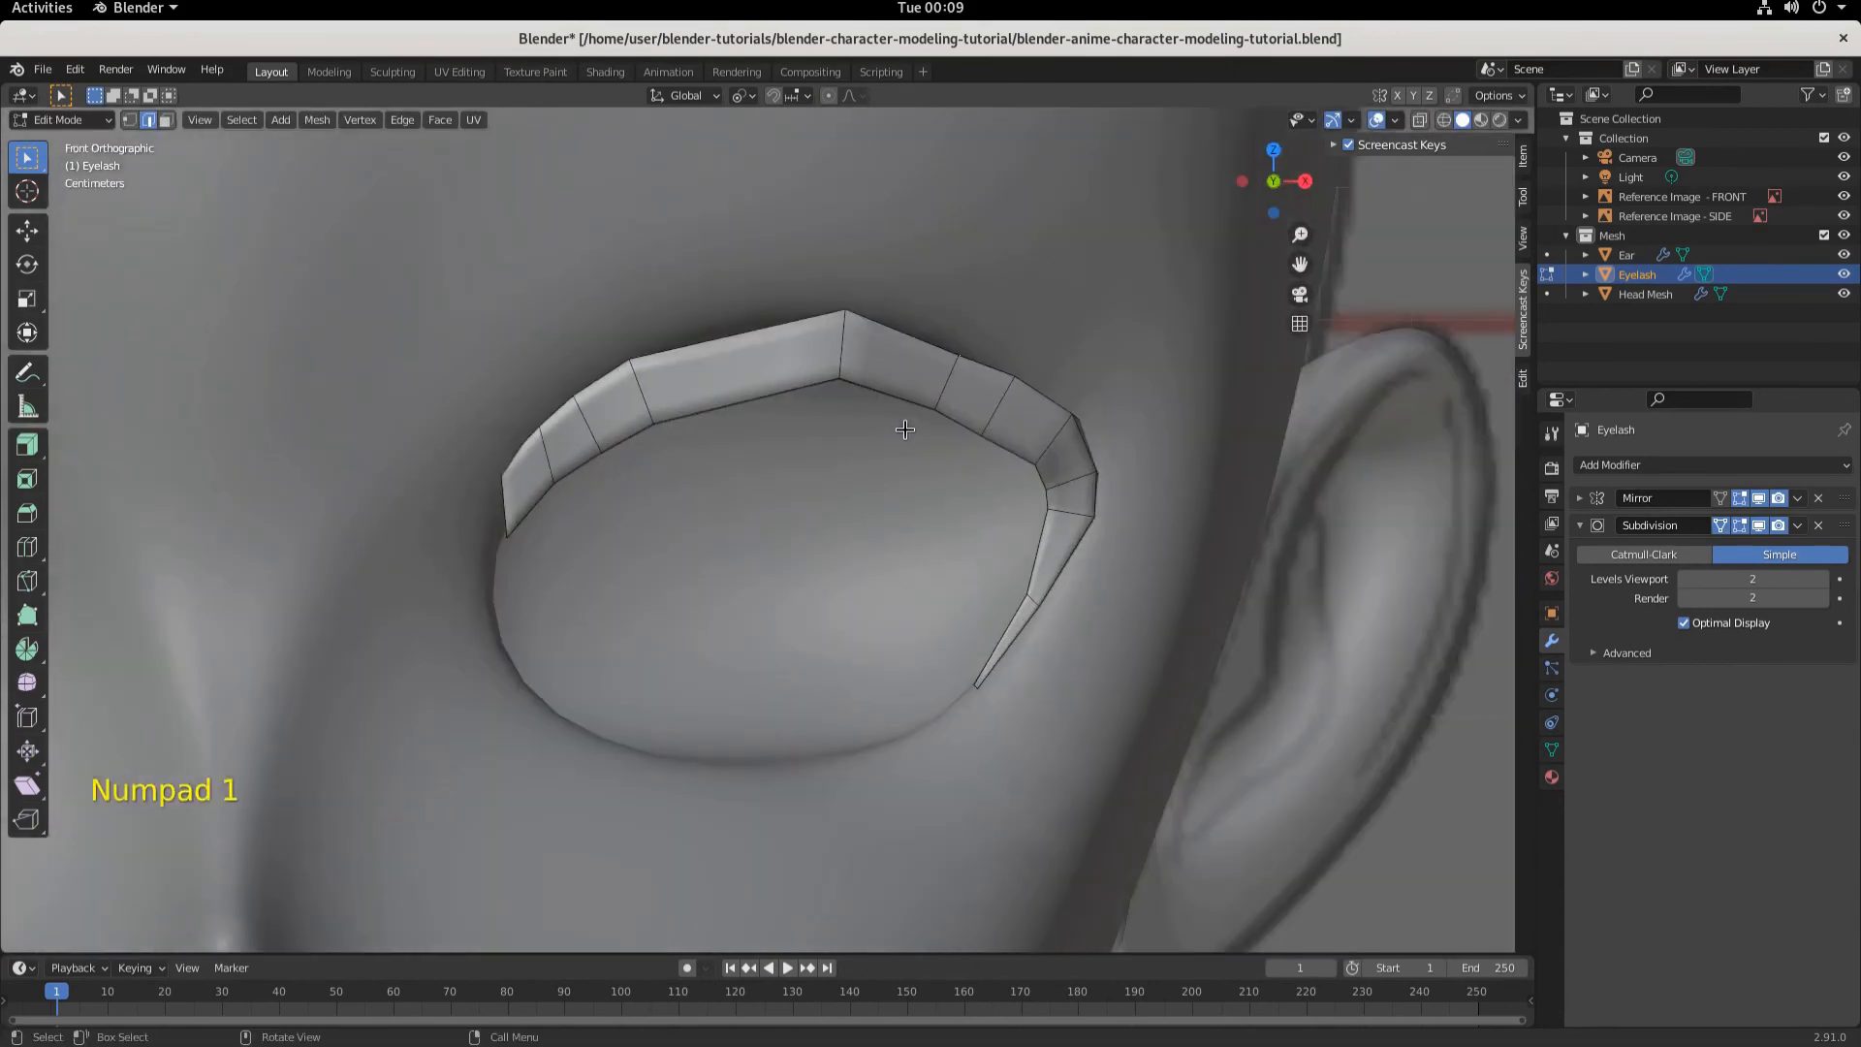
key("g")
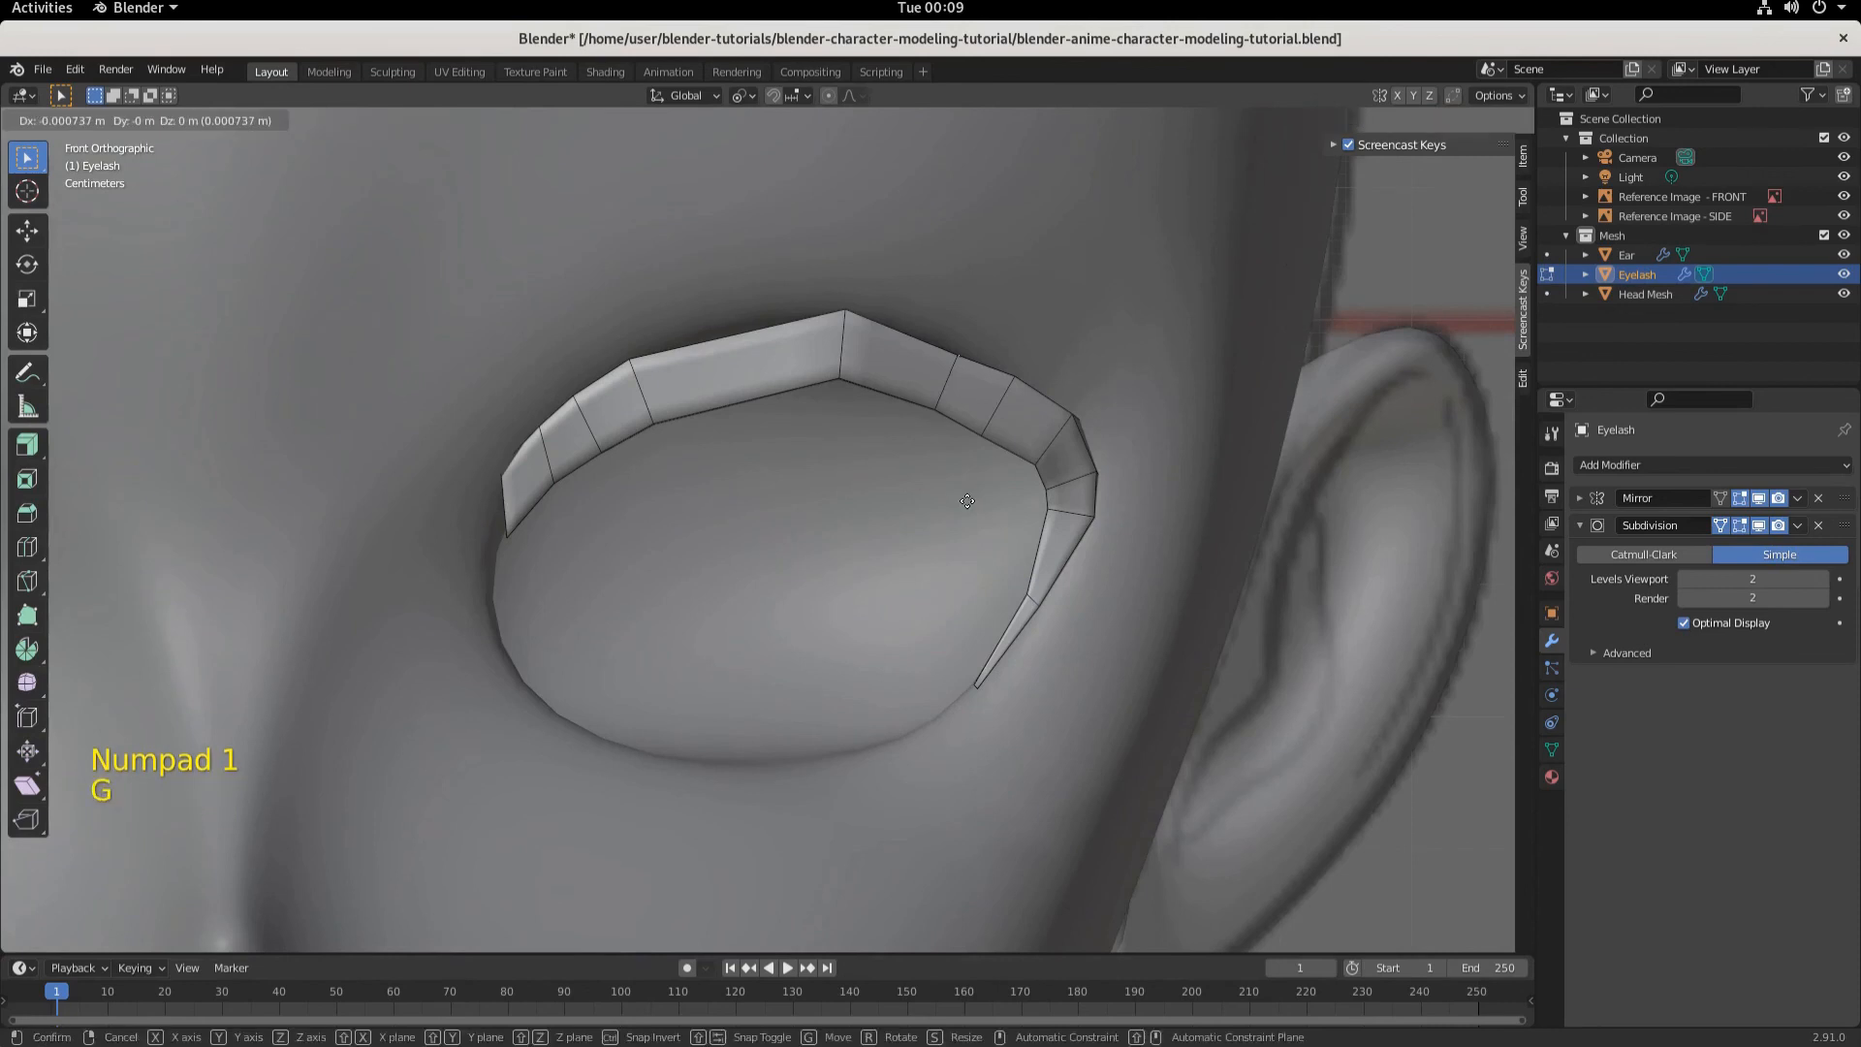
left_click(966, 490)
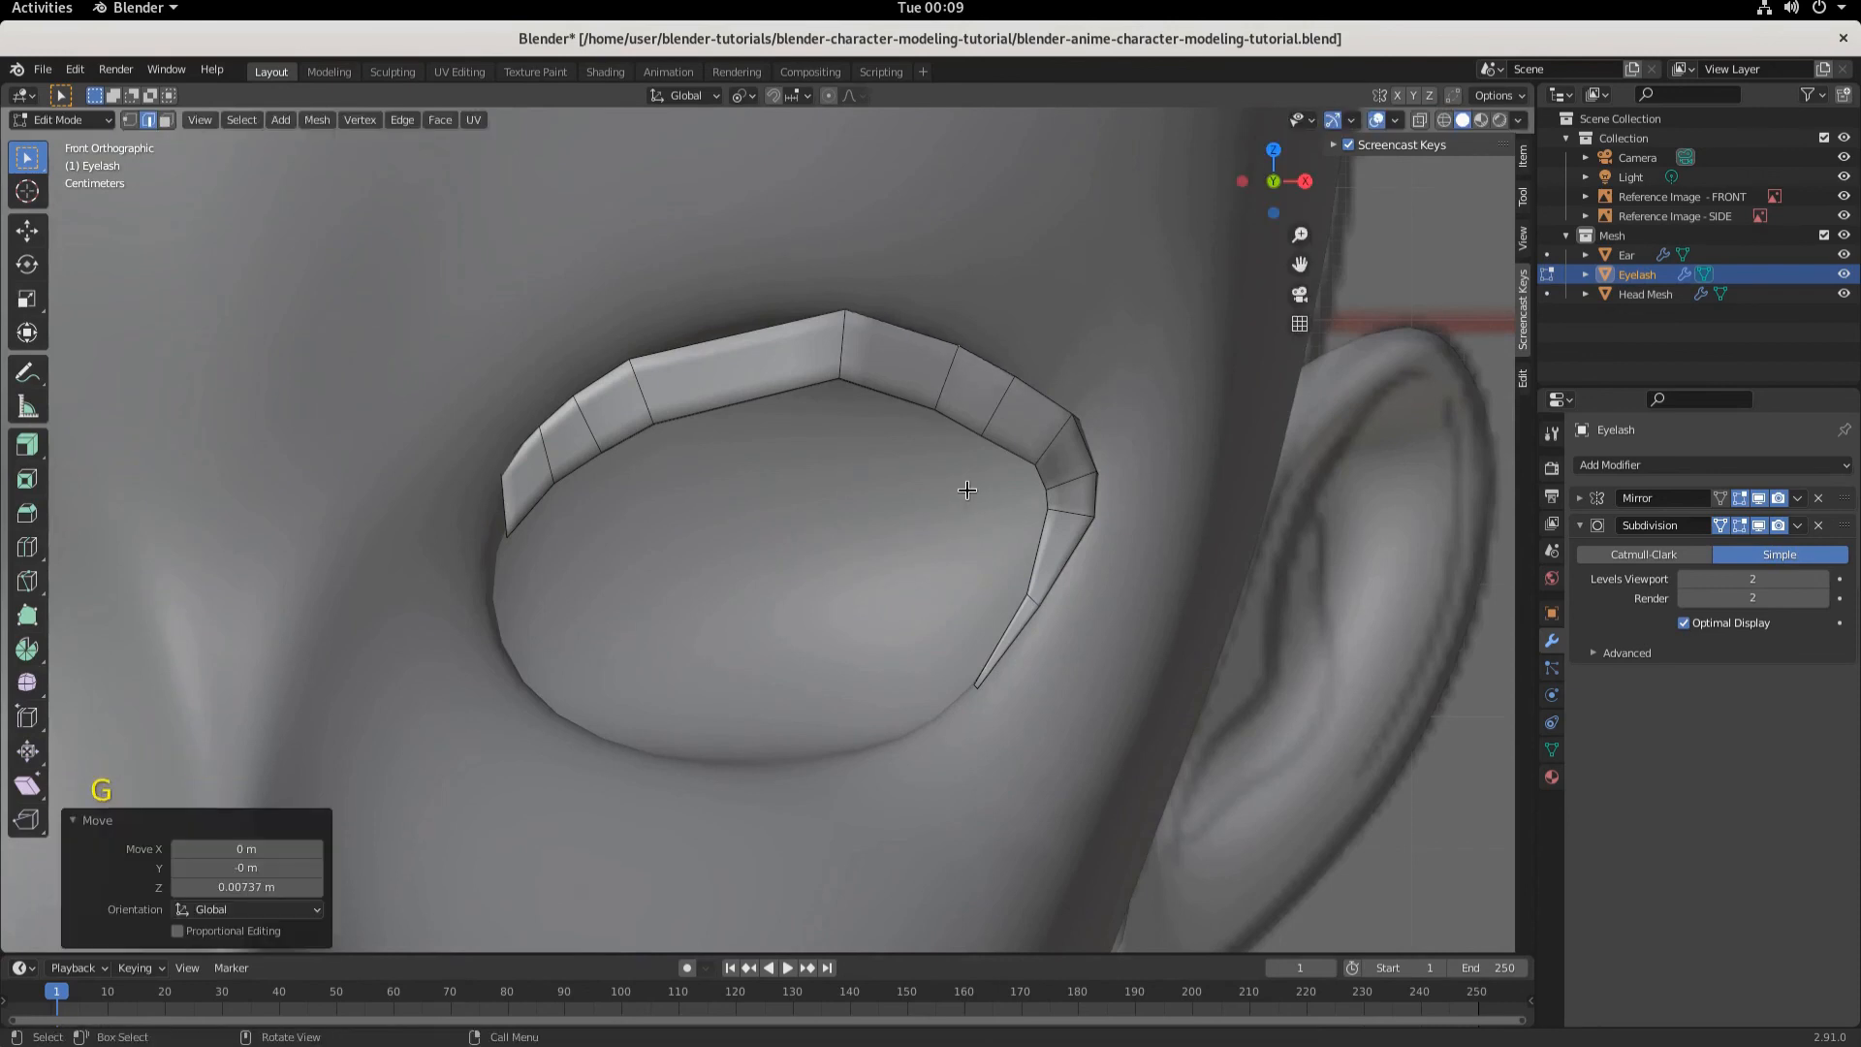
- Switch to vertex selection and move the inner vertex beneath the lash's peak slightly
middle_click_drag(891, 434, 429, 317)
left_click(128, 119)
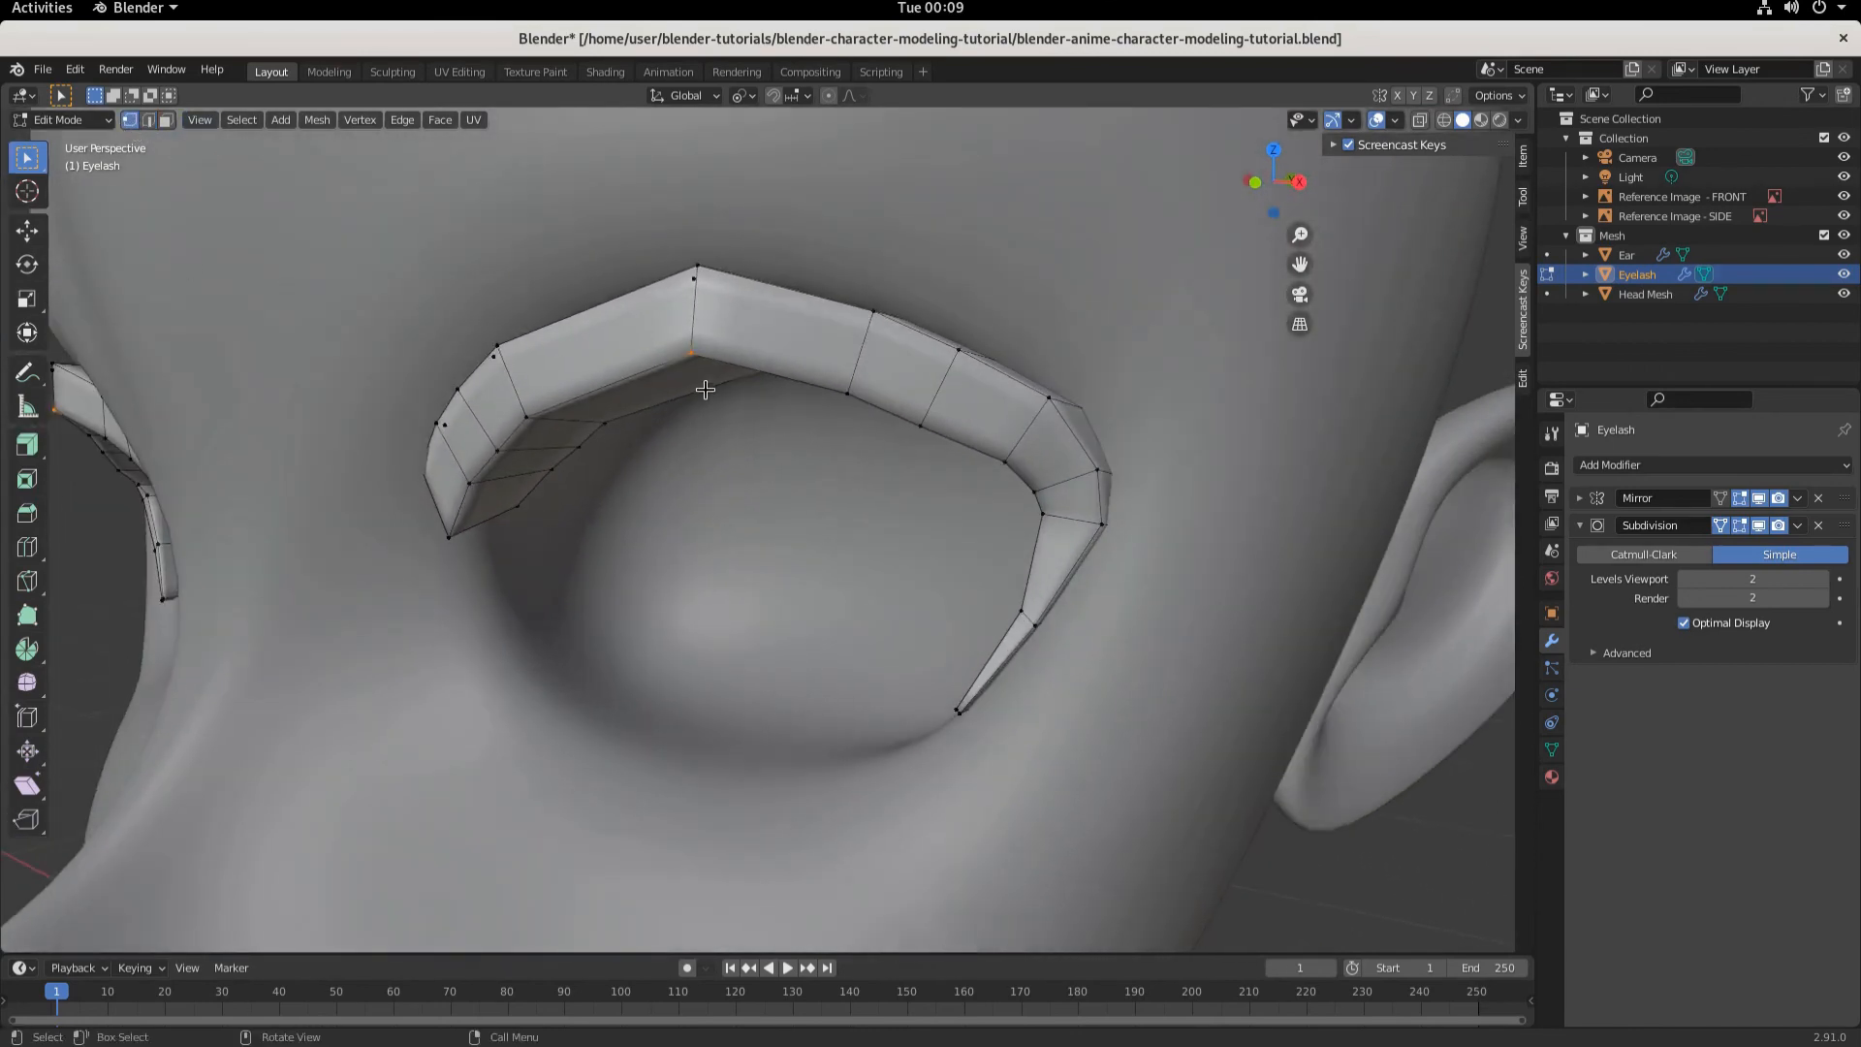
key("g")
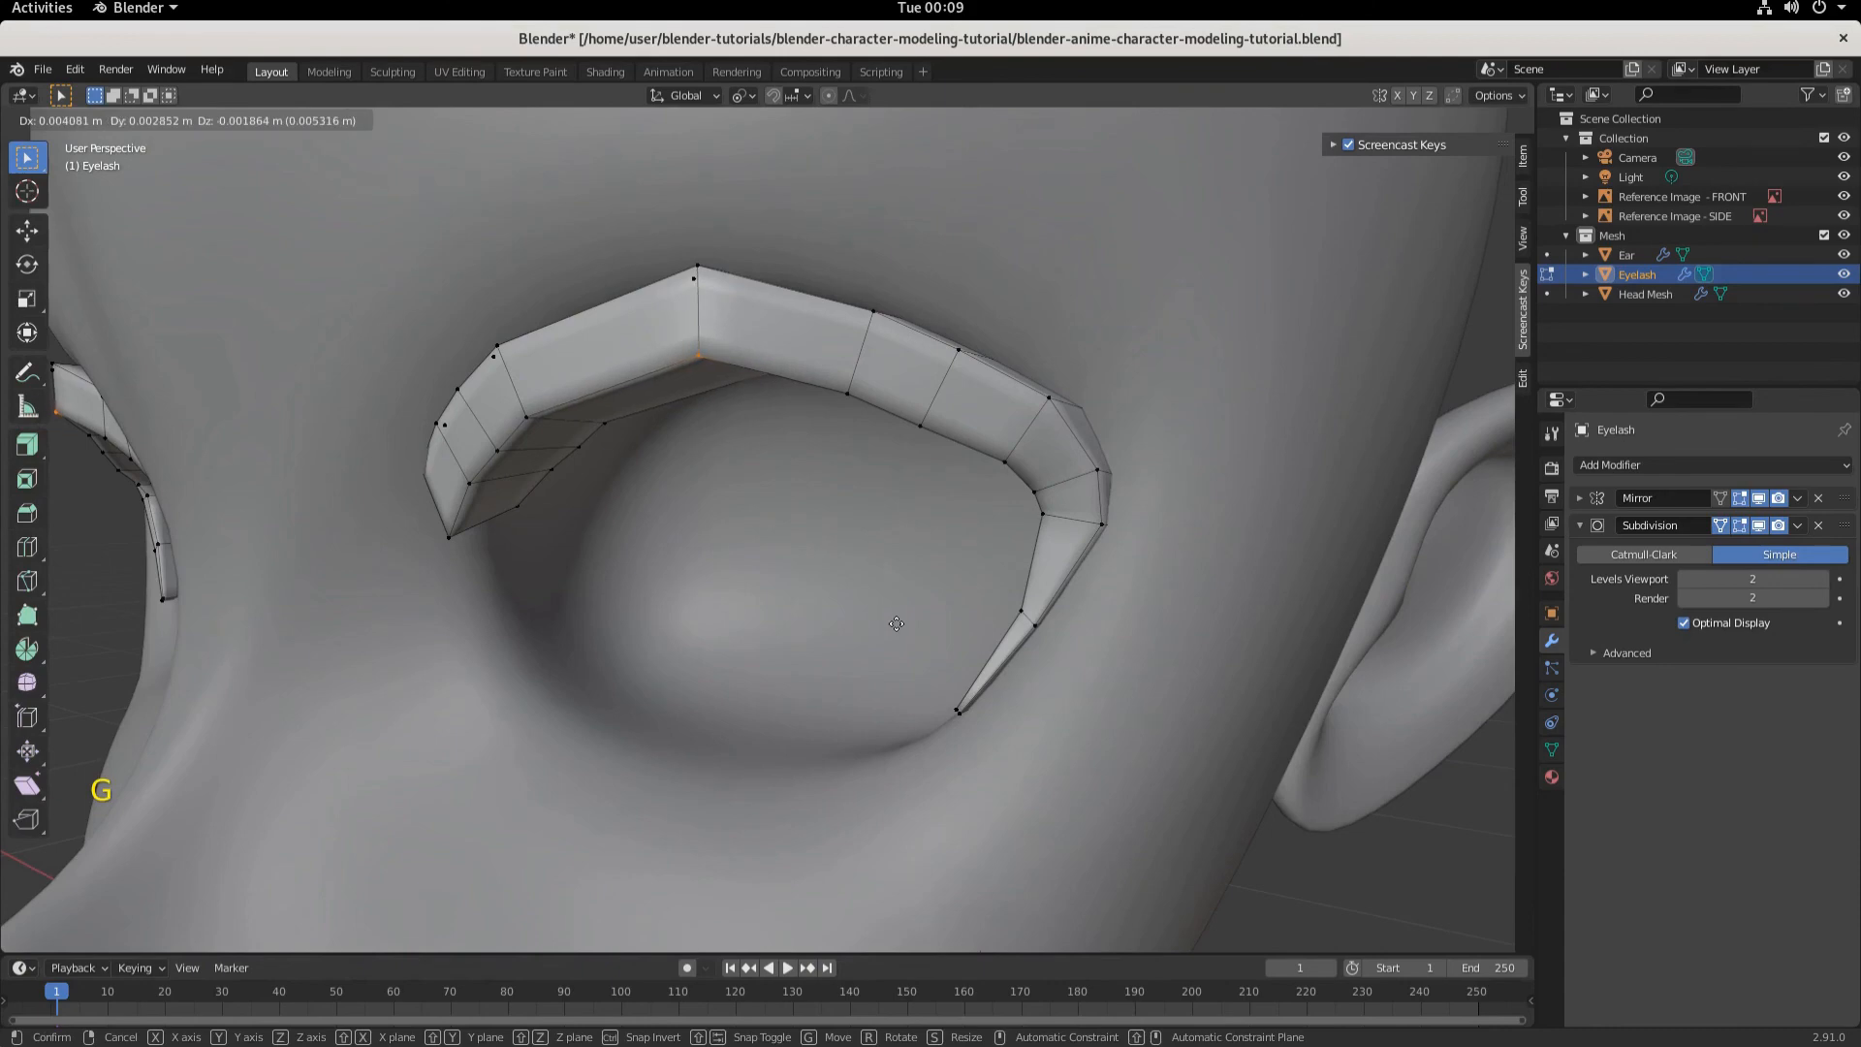
left_click(868, 614)
- Examine the eyelash shape from the side and front views around the whole head
middle_click_drag(868, 615, 828, 698)
key("KP_3")
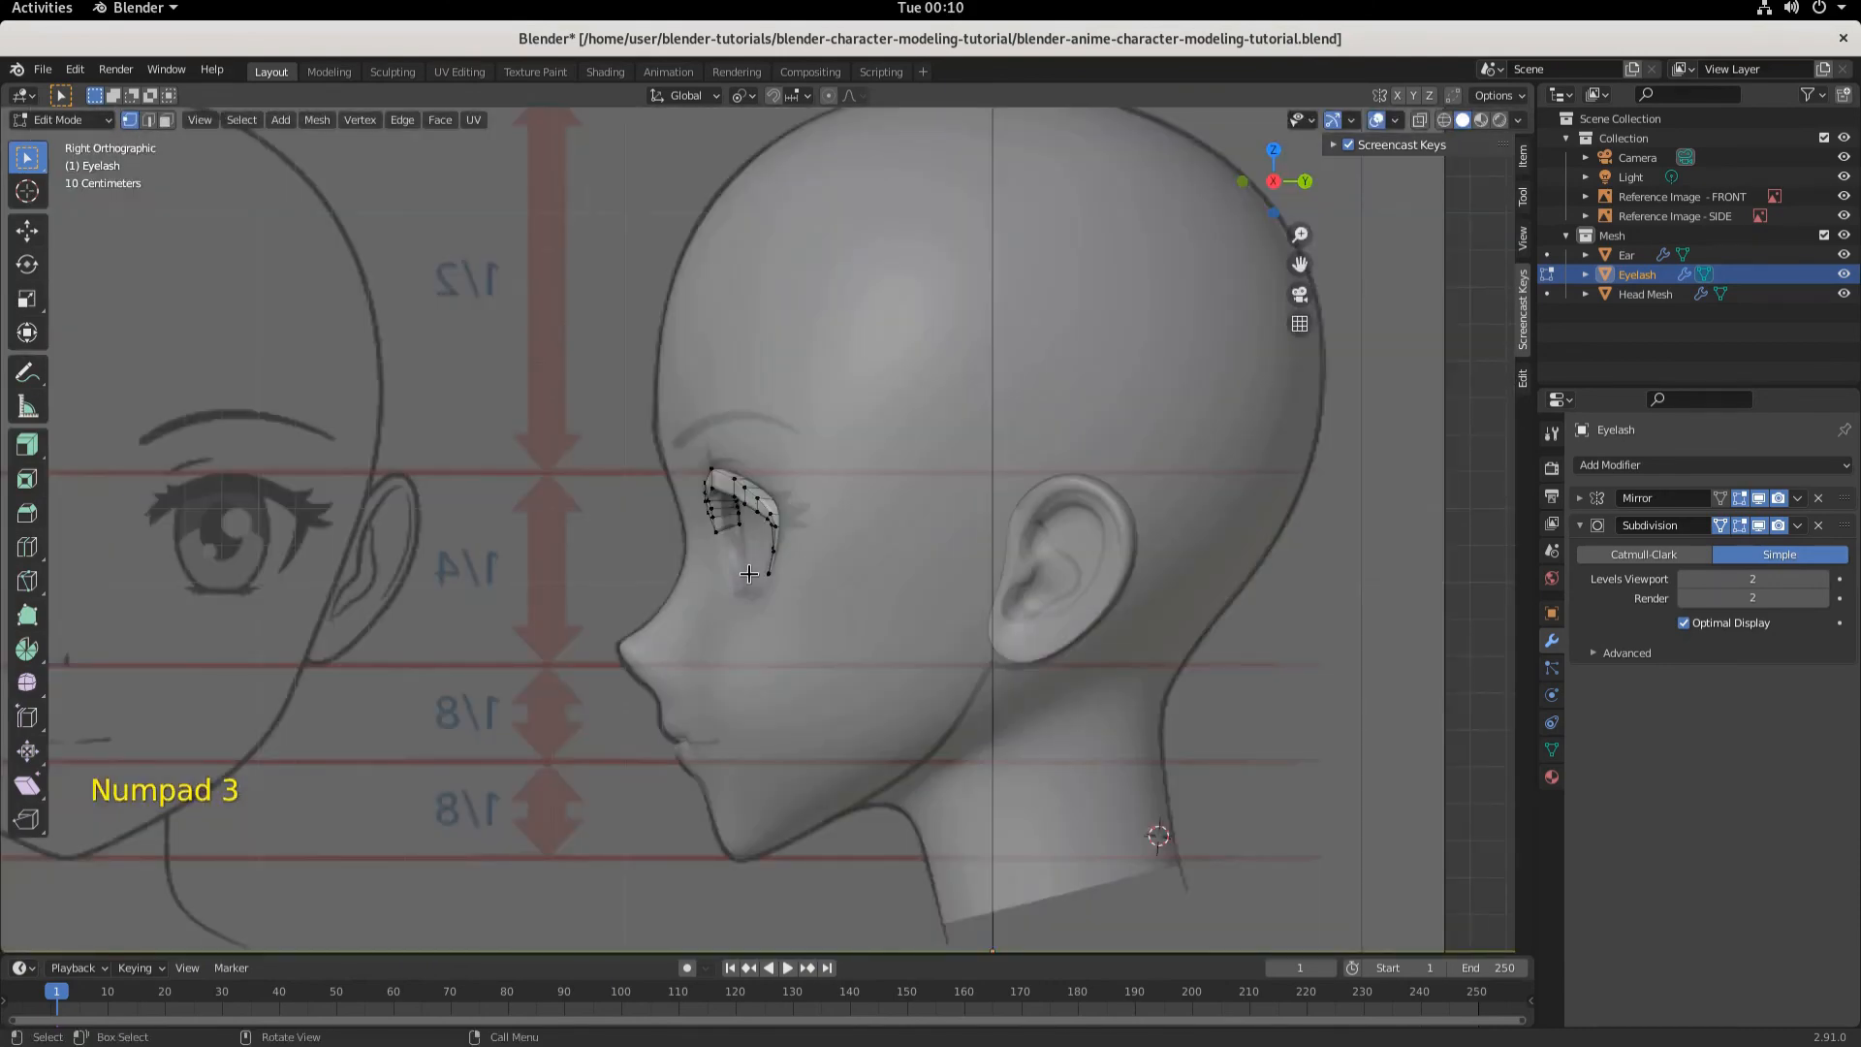
scroll(878, 491, "up", 6)
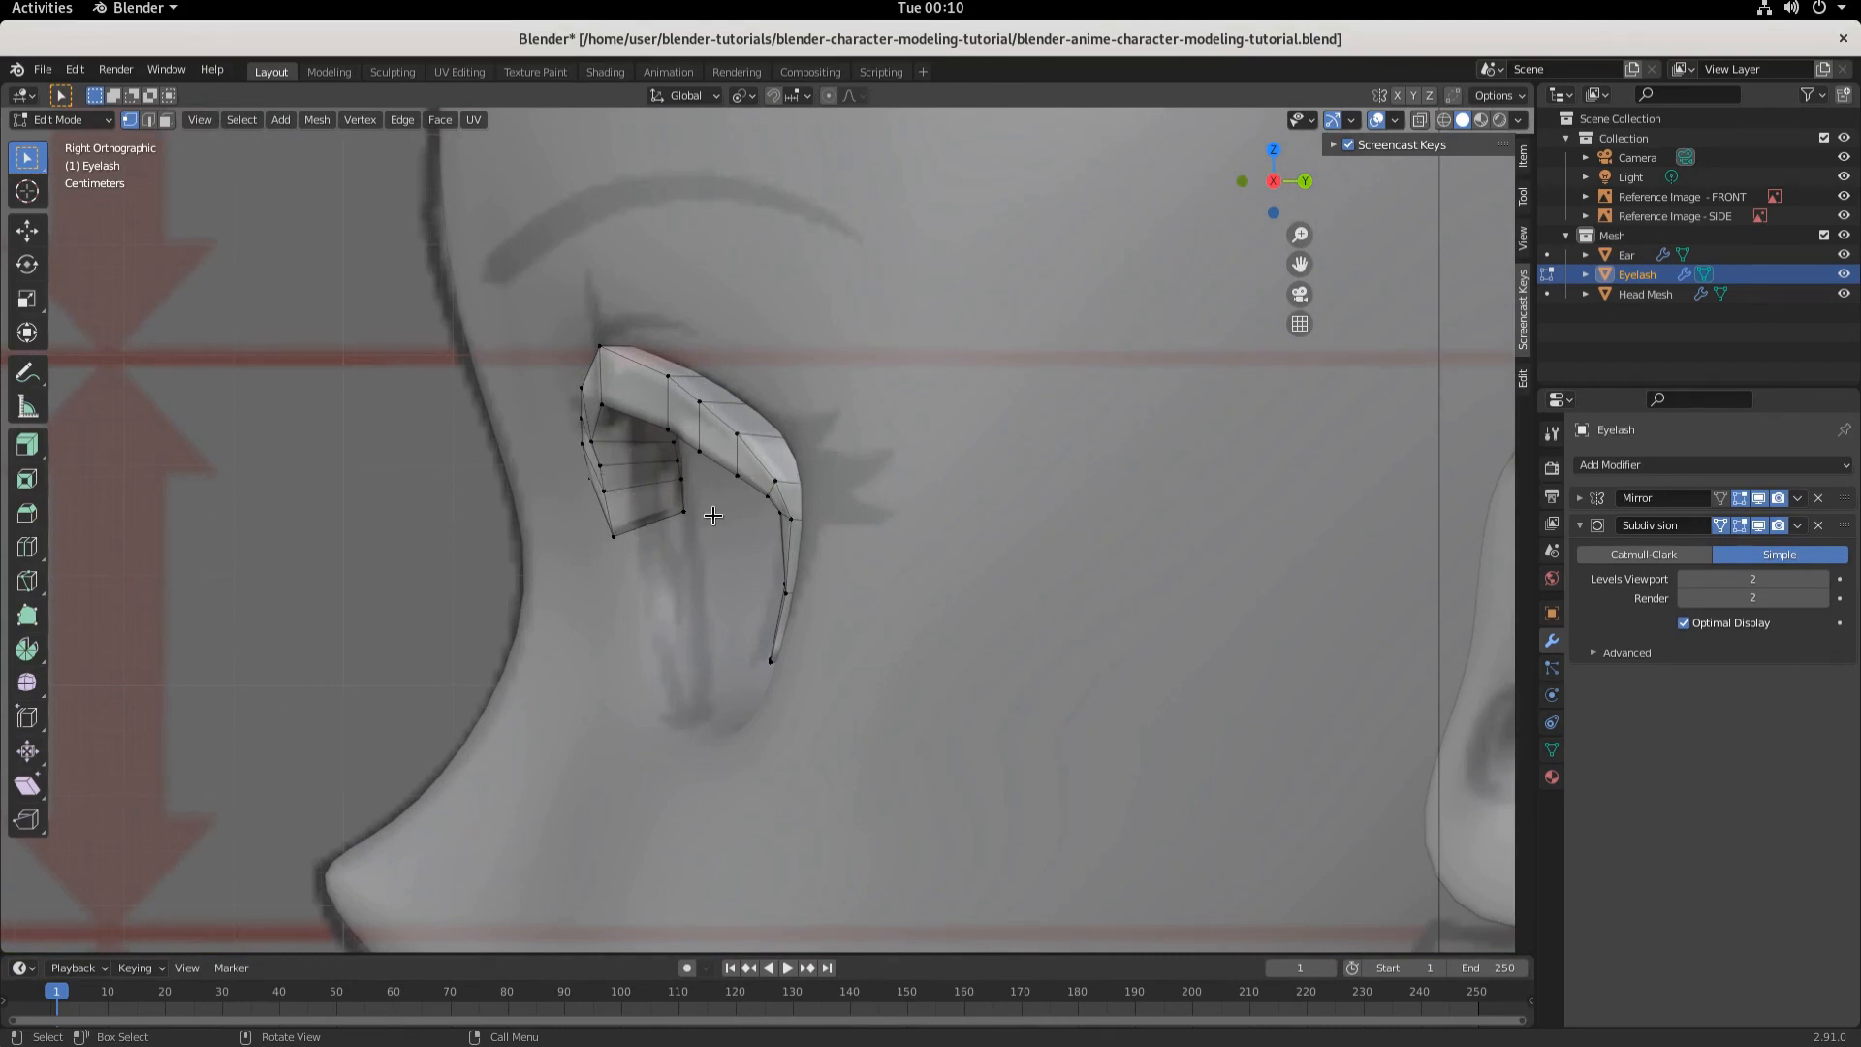
middle_click_drag(712, 515, 983, 685)
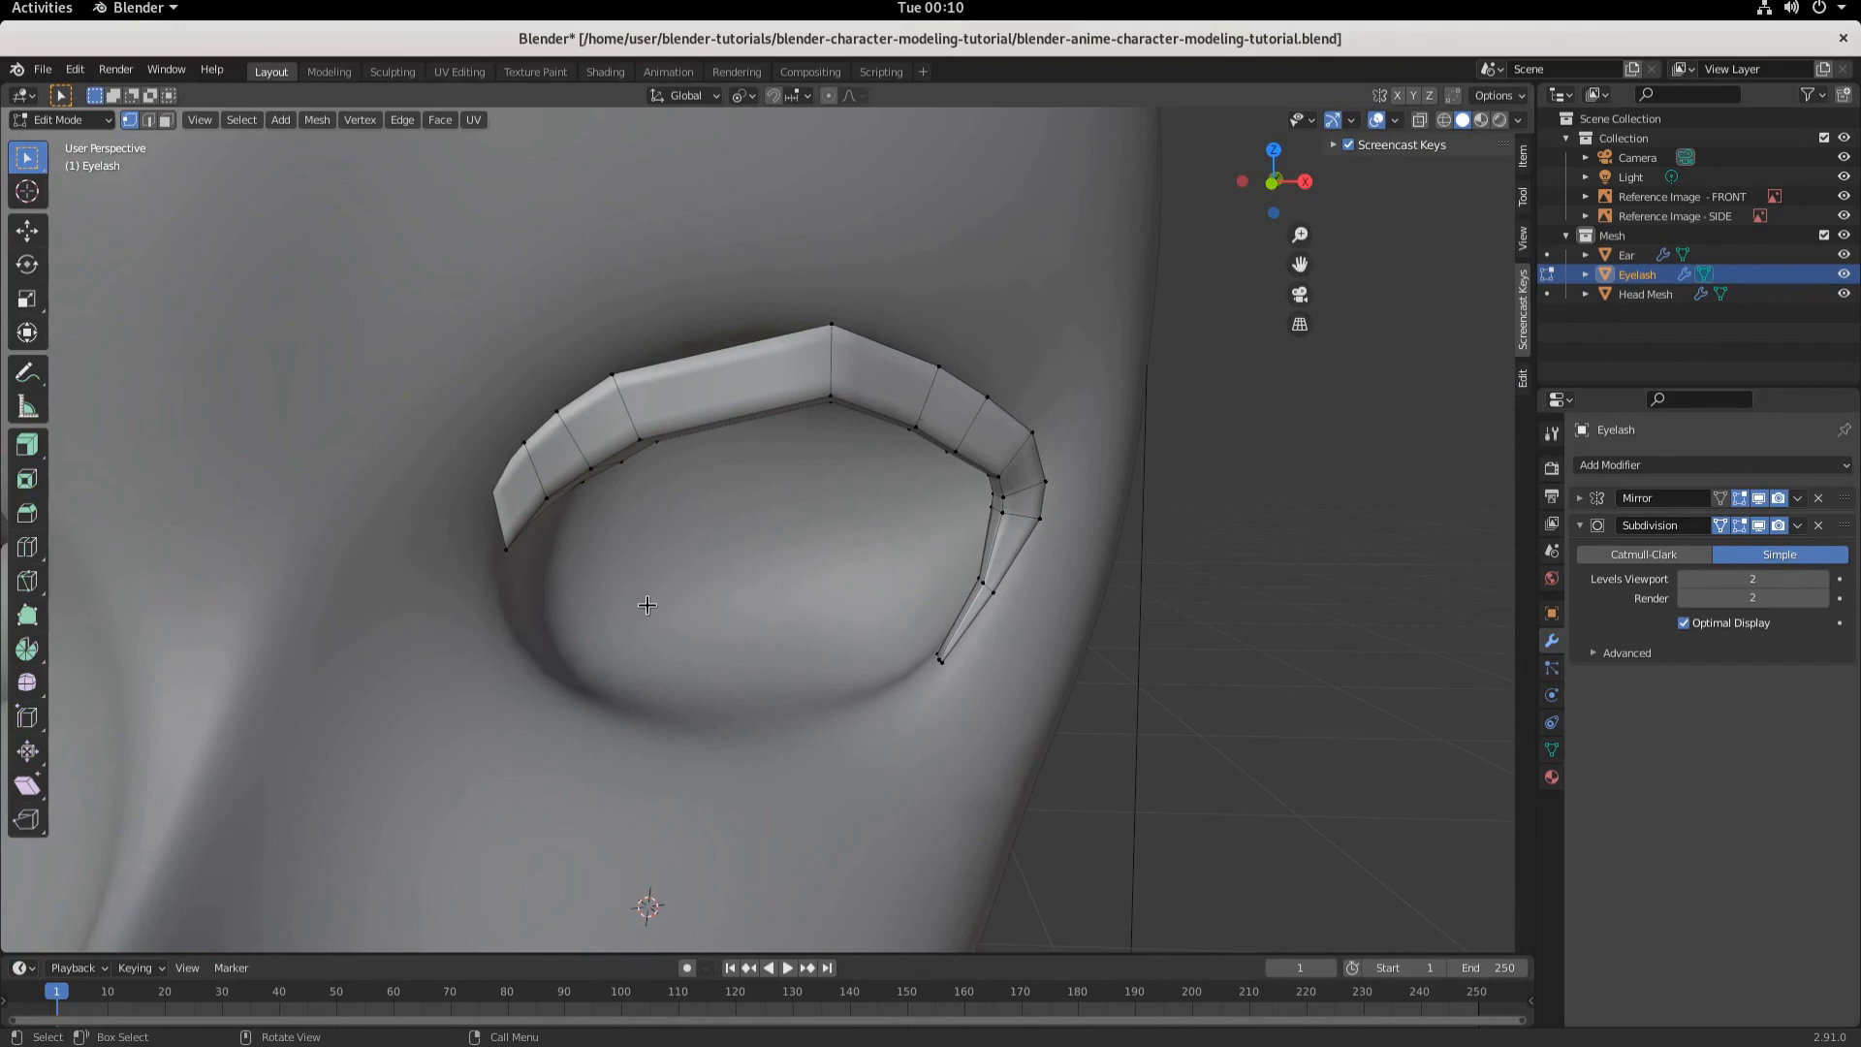
middle_click_drag(648, 604, 864, 568)
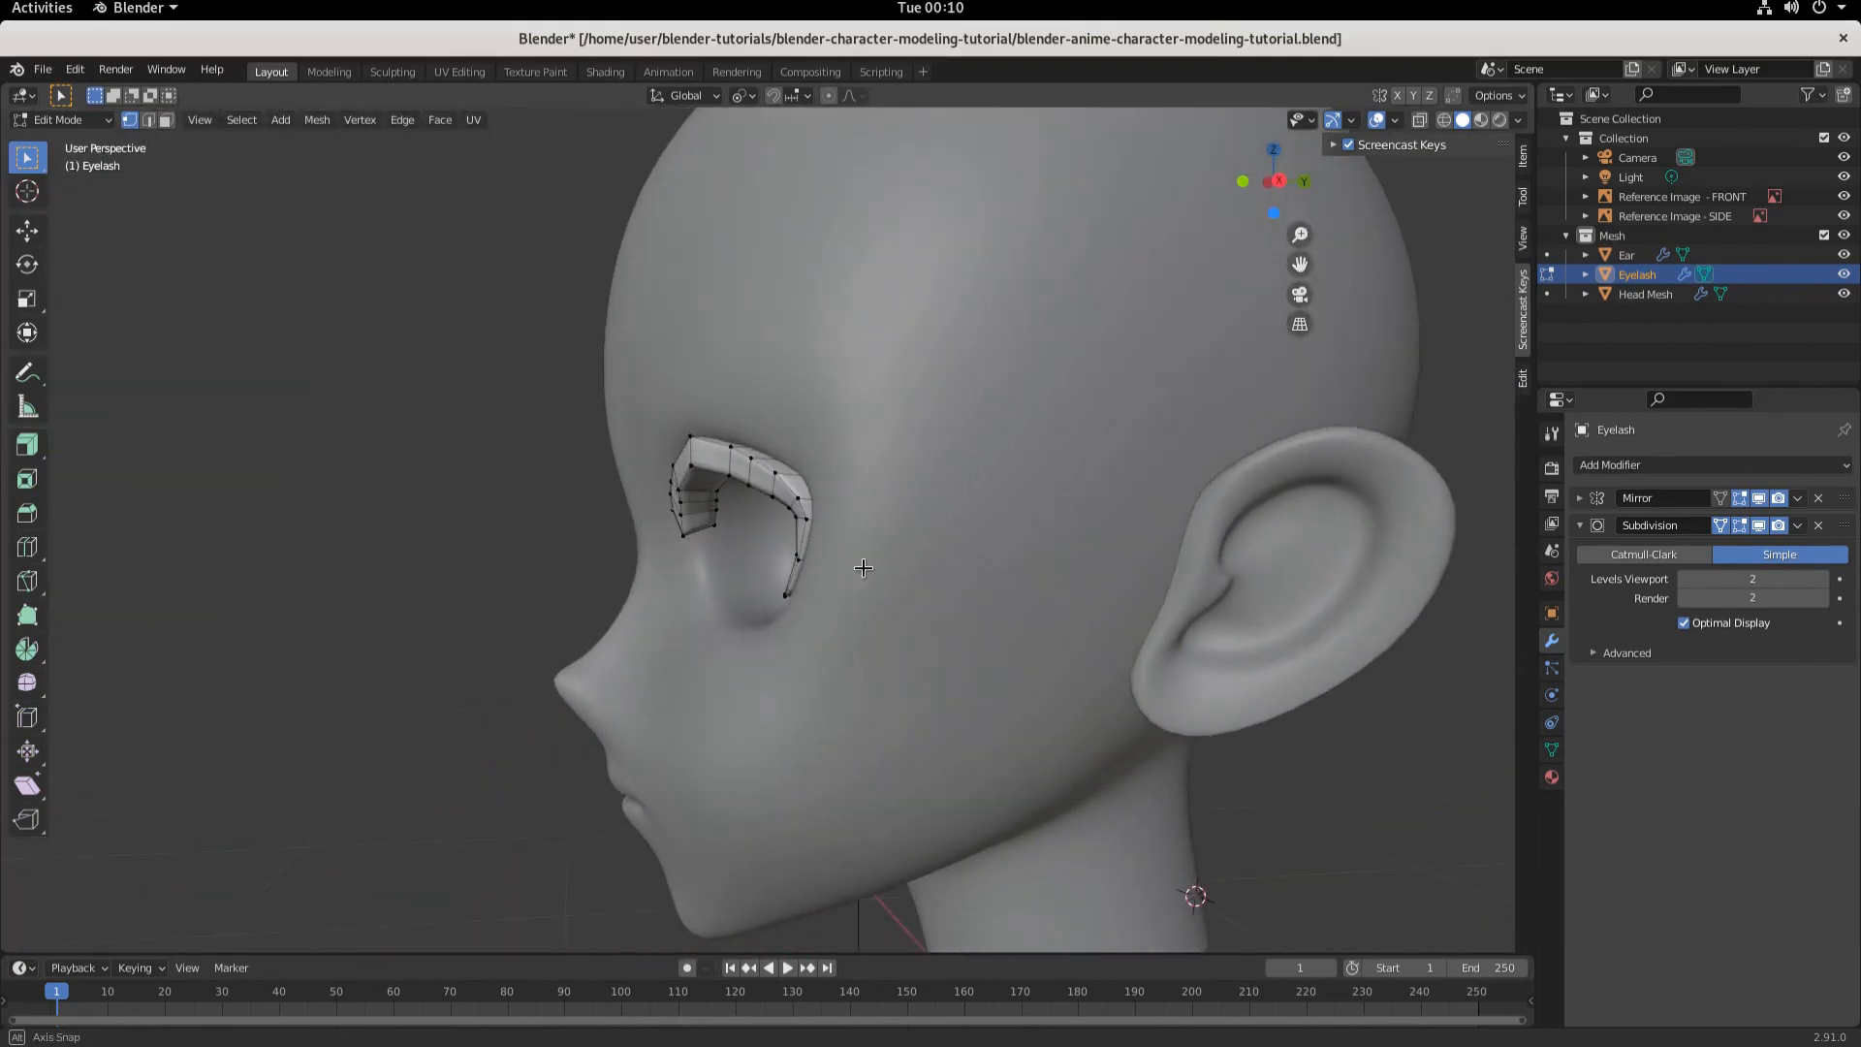
scroll(1114, 587, "down", 4)
middle_click_drag(1089, 586, 846, 617)
scroll(668, 584, "down", 2)
scroll(668, 585, "up", 4)
scroll(846, 617, "up", 2)
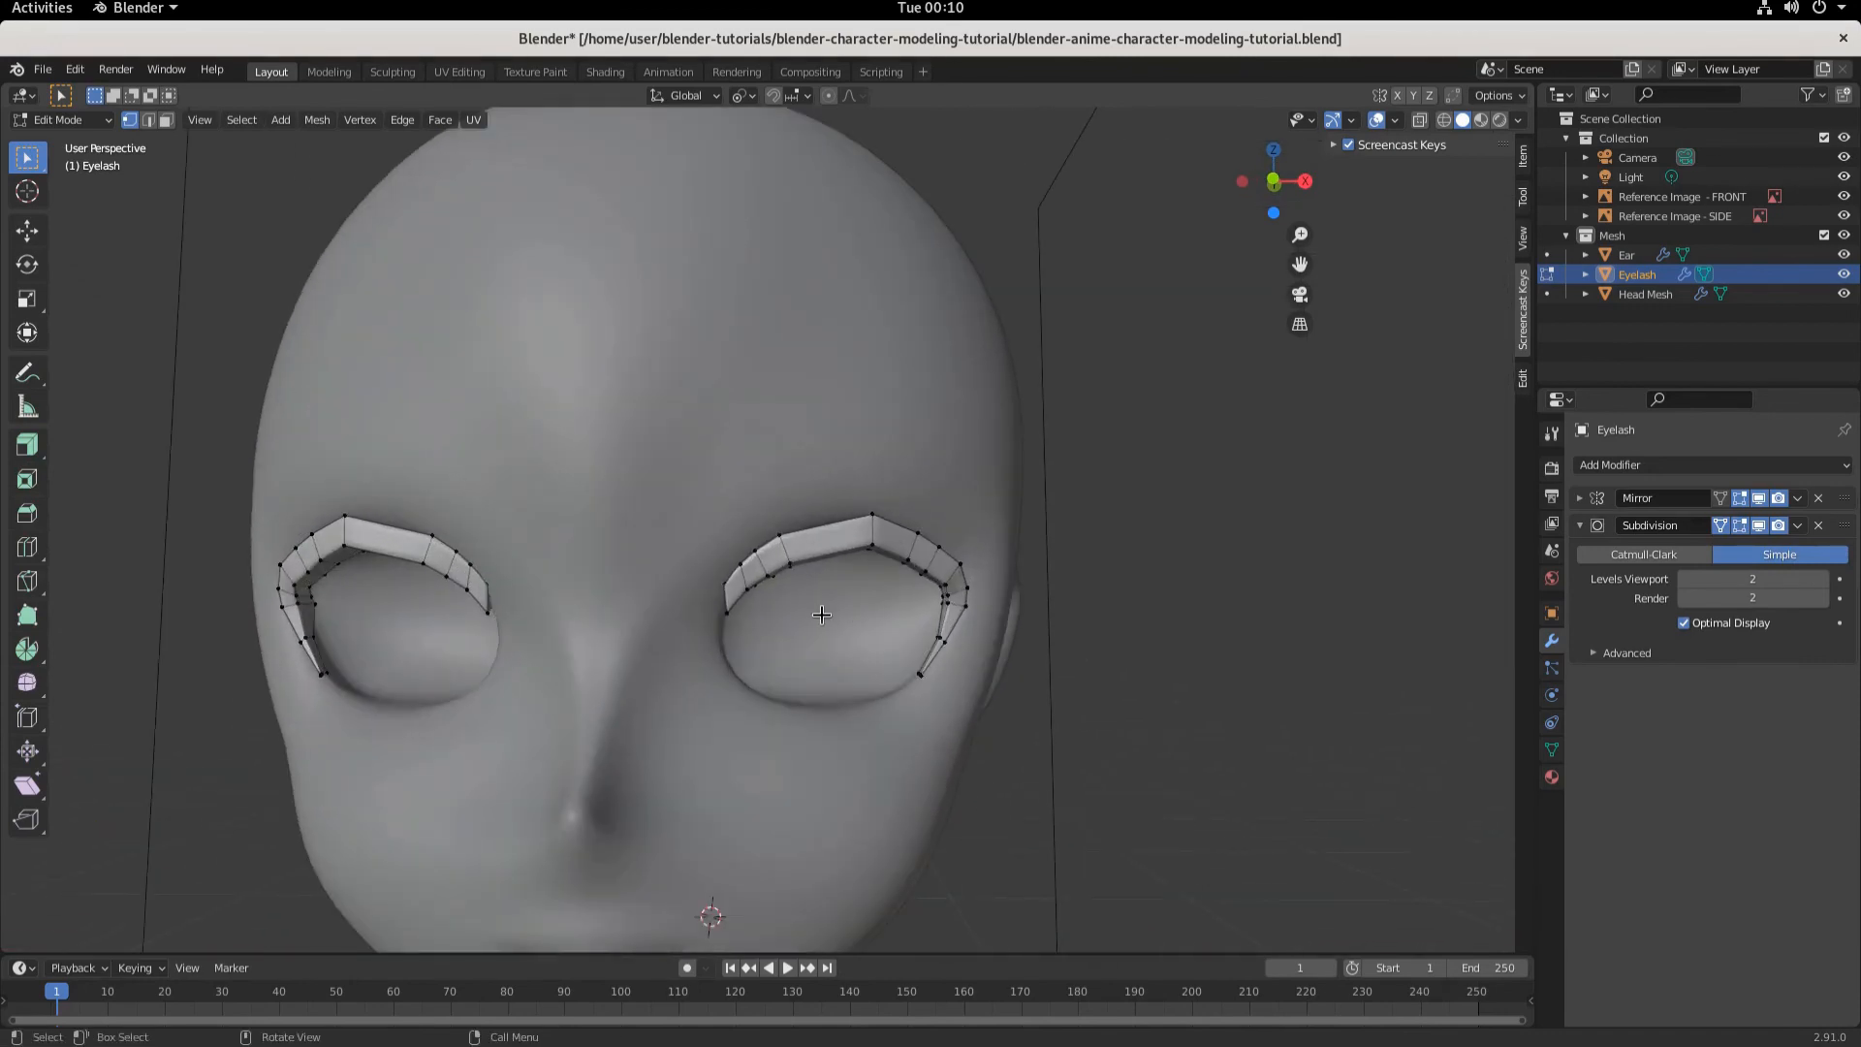
middle_click_drag(817, 625, 893, 668)
- Move a vertex on the lower outer lash section, then undo the move
scroll(933, 658, "up", 4)
scroll(925, 678, "up", 3)
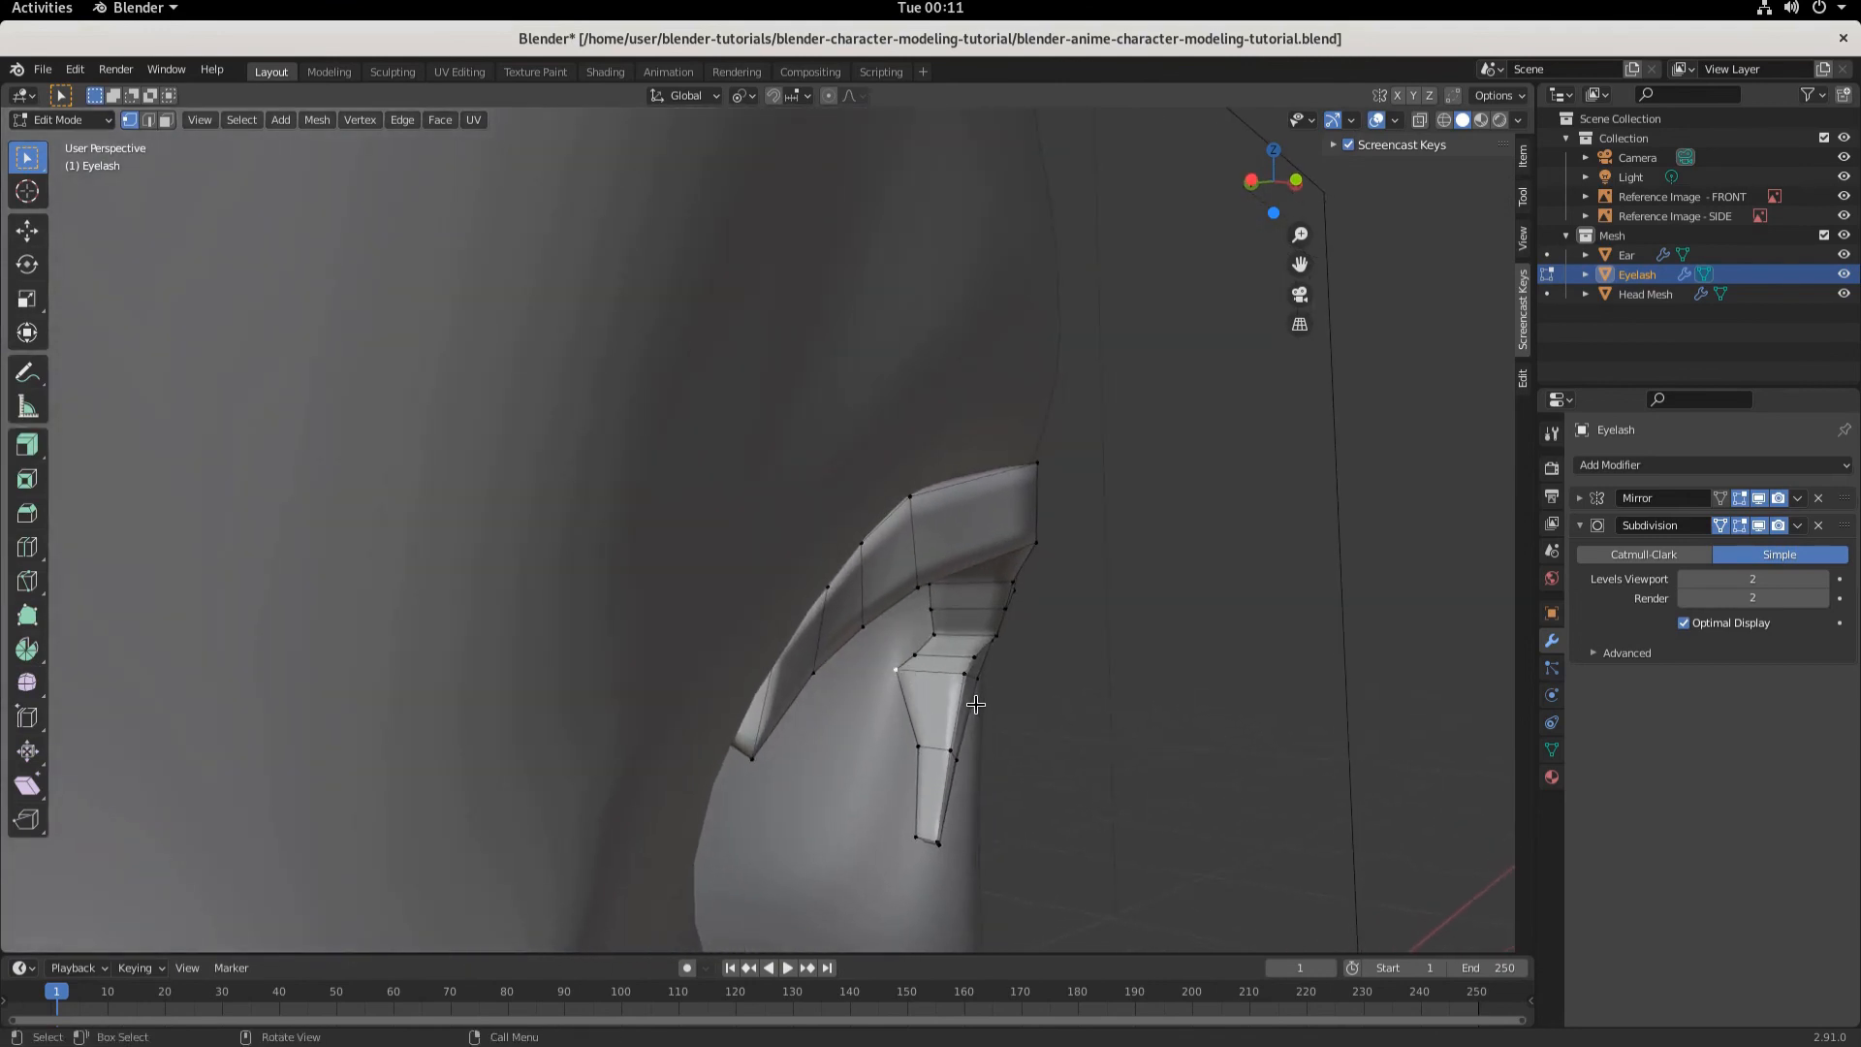
key("g")
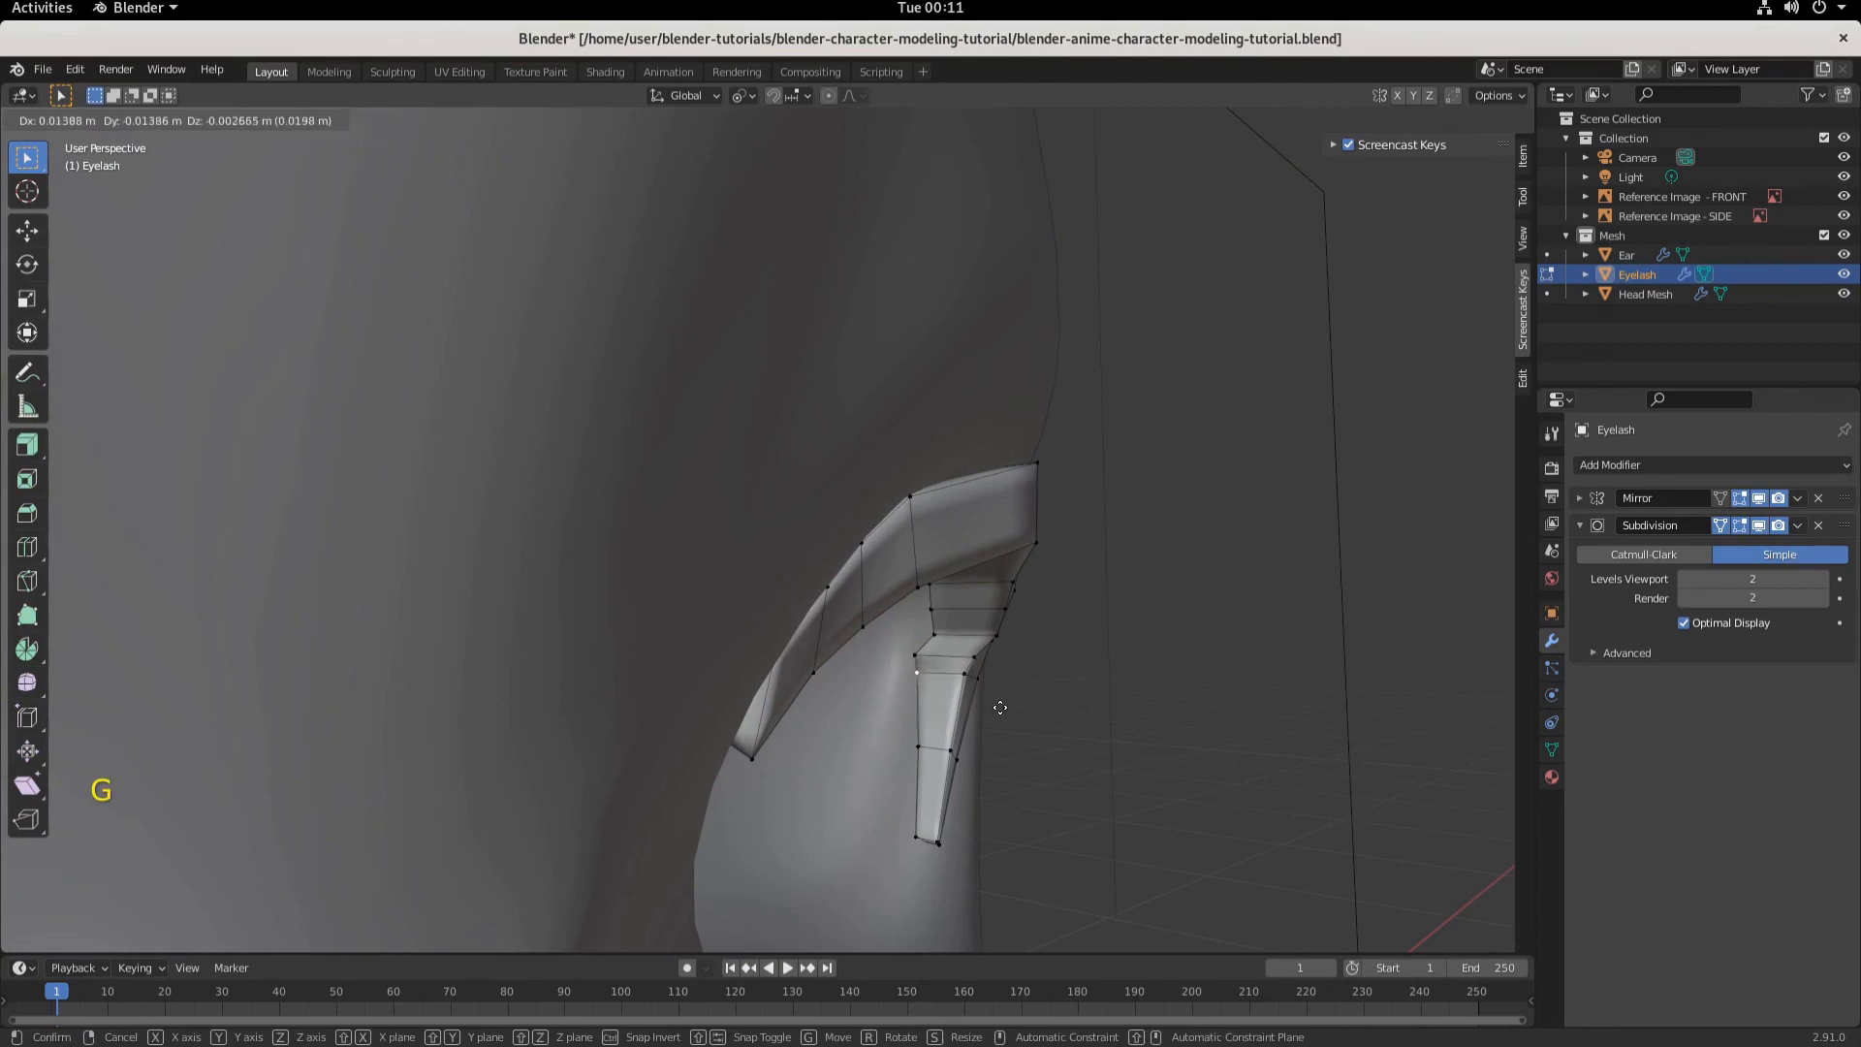
left_click(1000, 709)
left_click(915, 655)
key("g")
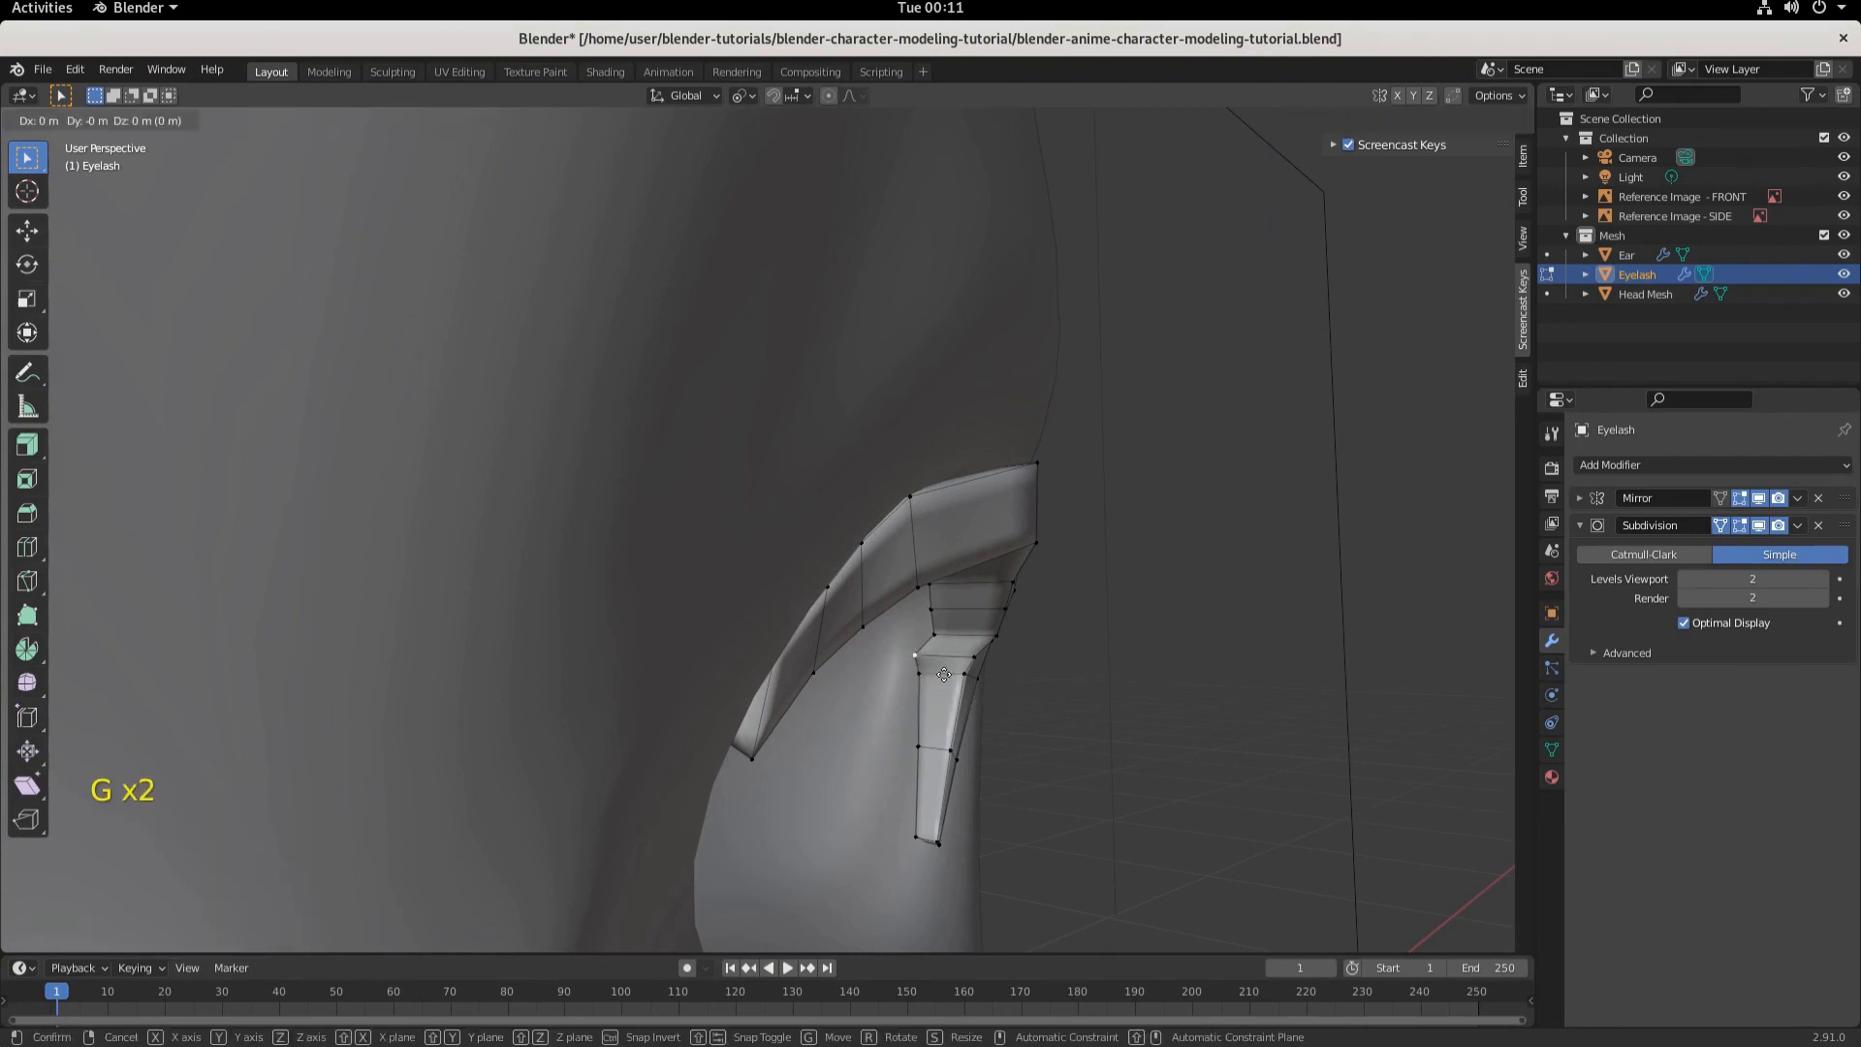
right_click(954, 675)
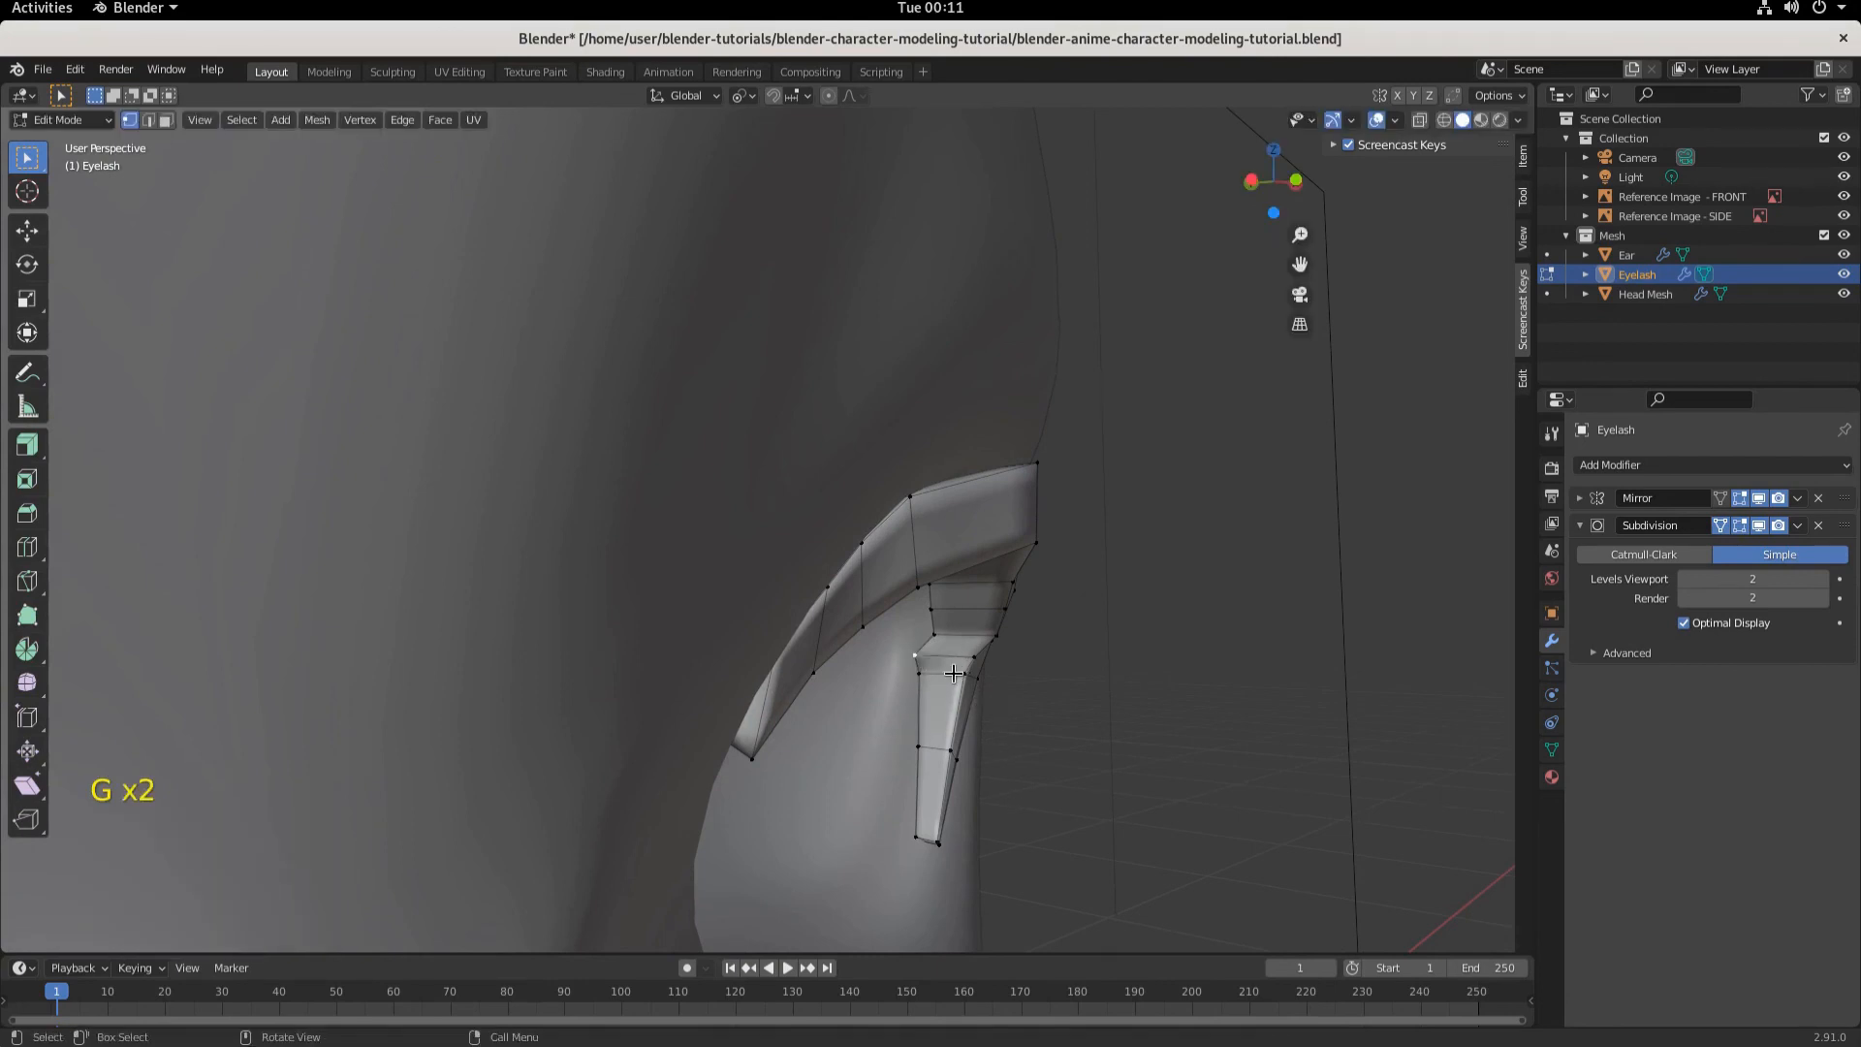
key("ctrl+z")
key("ctrl+z")
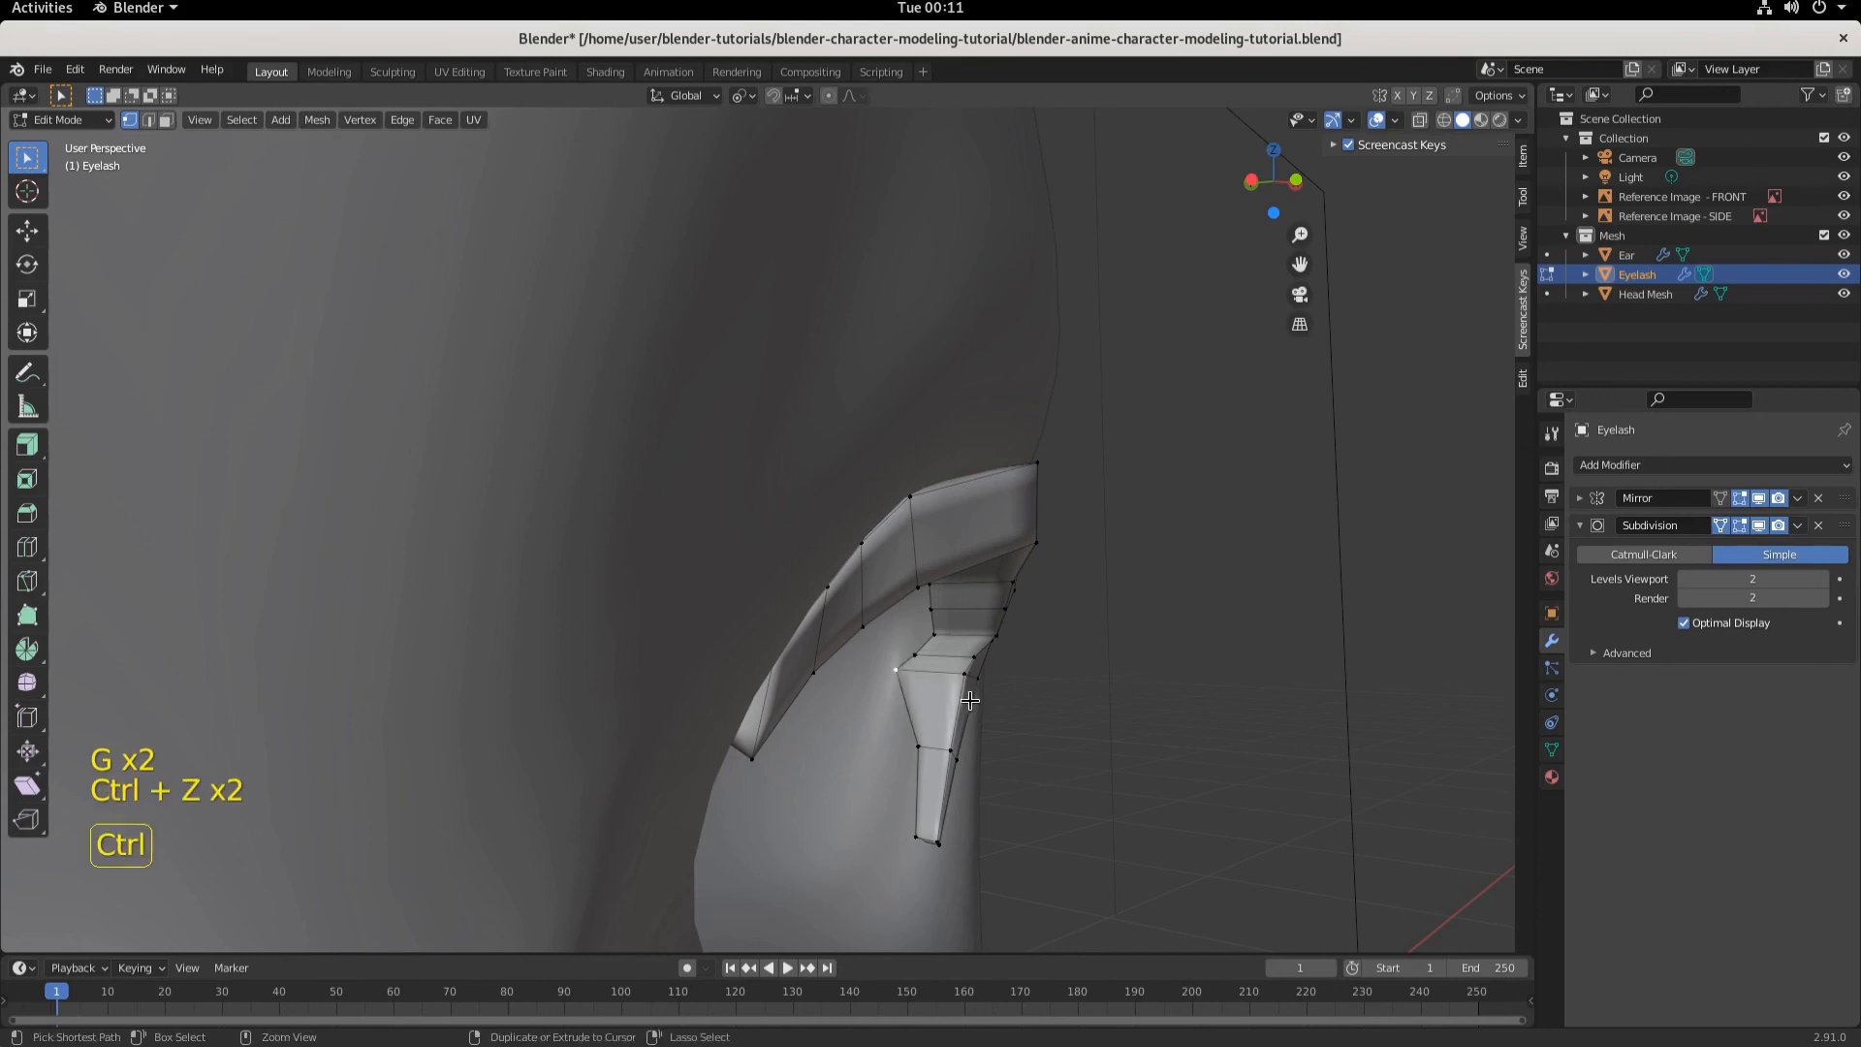
- Select the lower lash section, rotate it about -14.8° and move it -0.00966 m along Y
left_click(148, 119)
left_click(912, 712)
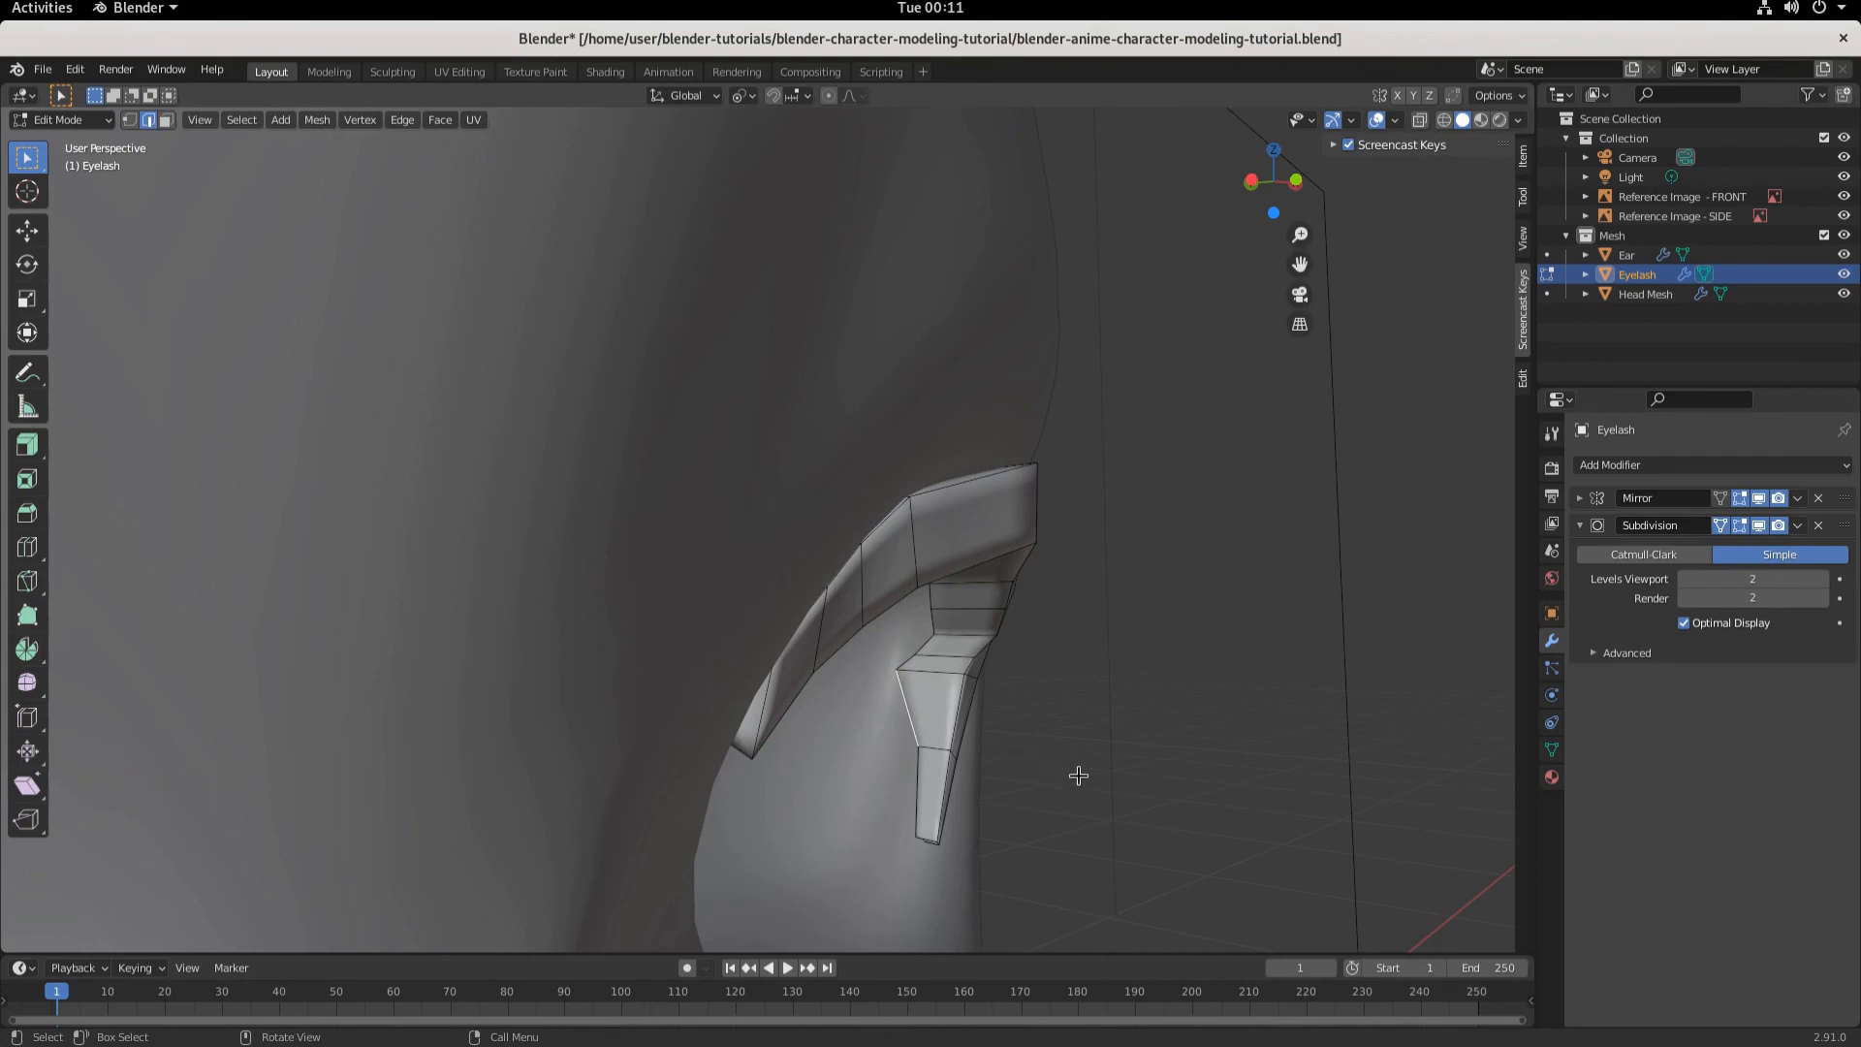
key("r")
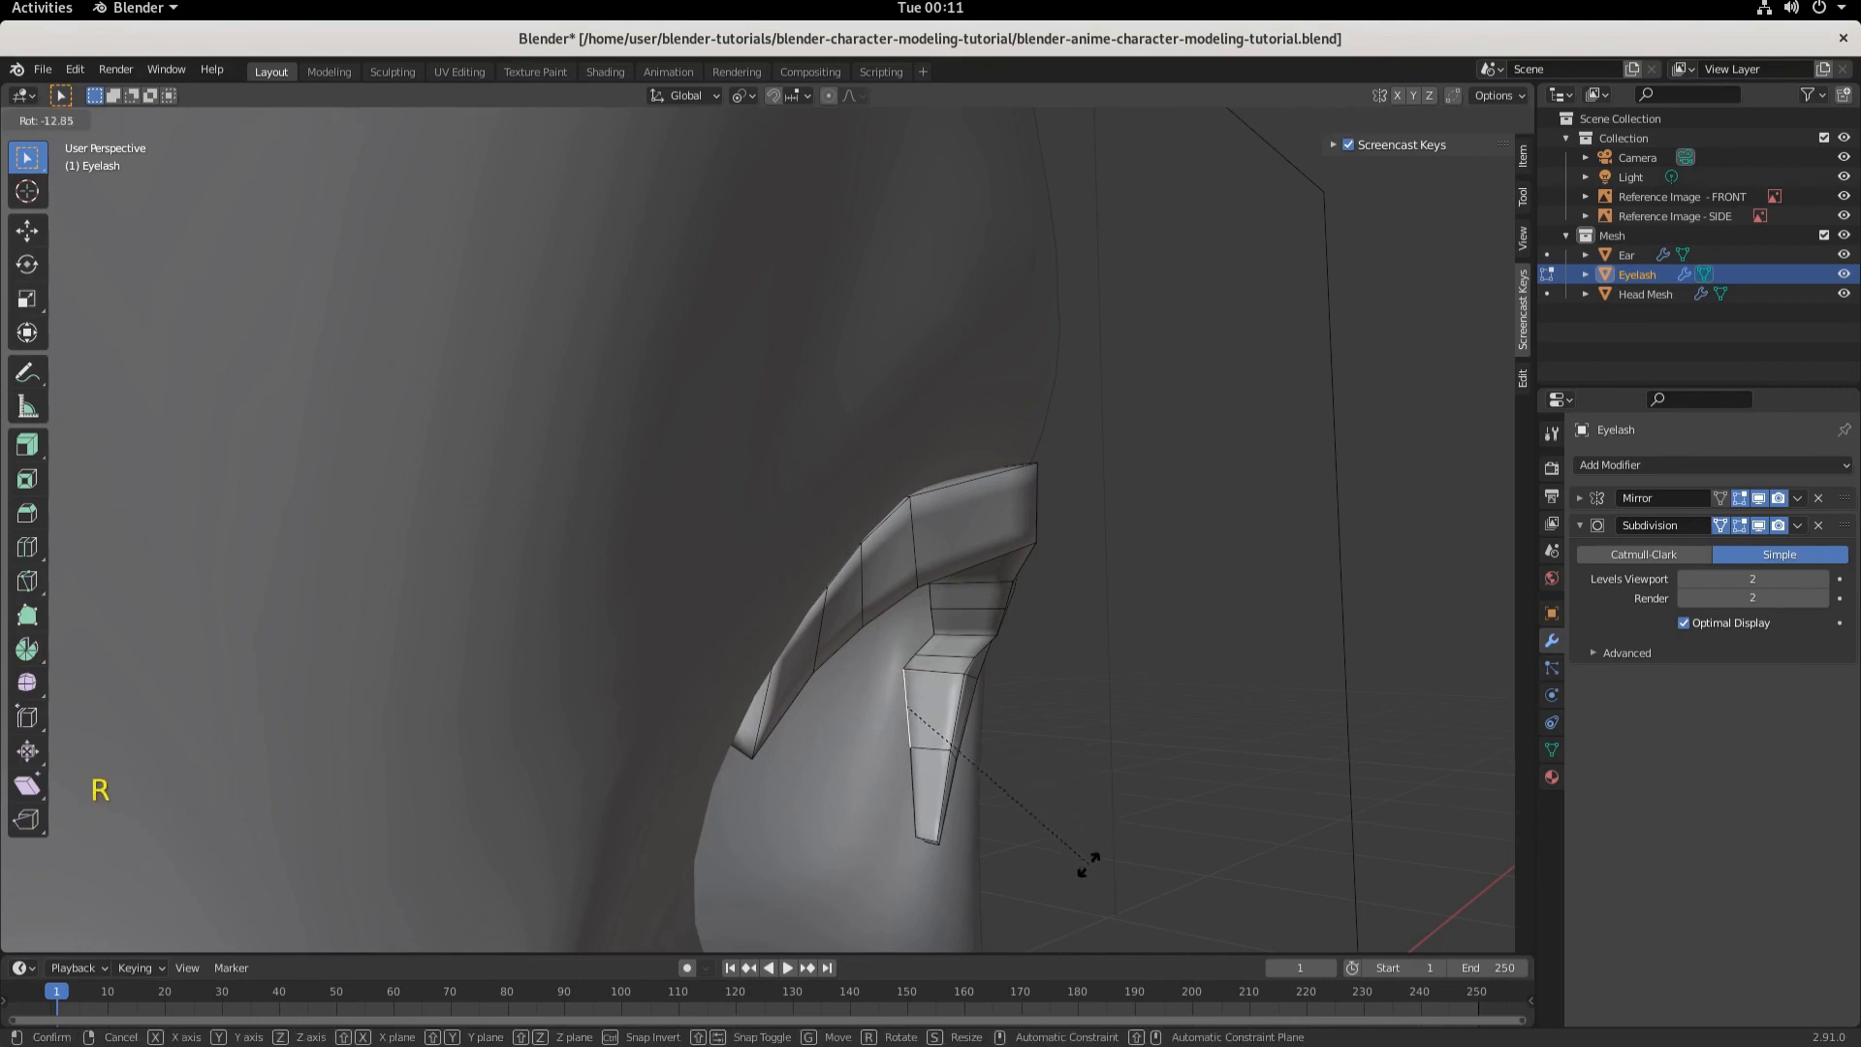
left_click(1084, 870)
key("g")
key("y")
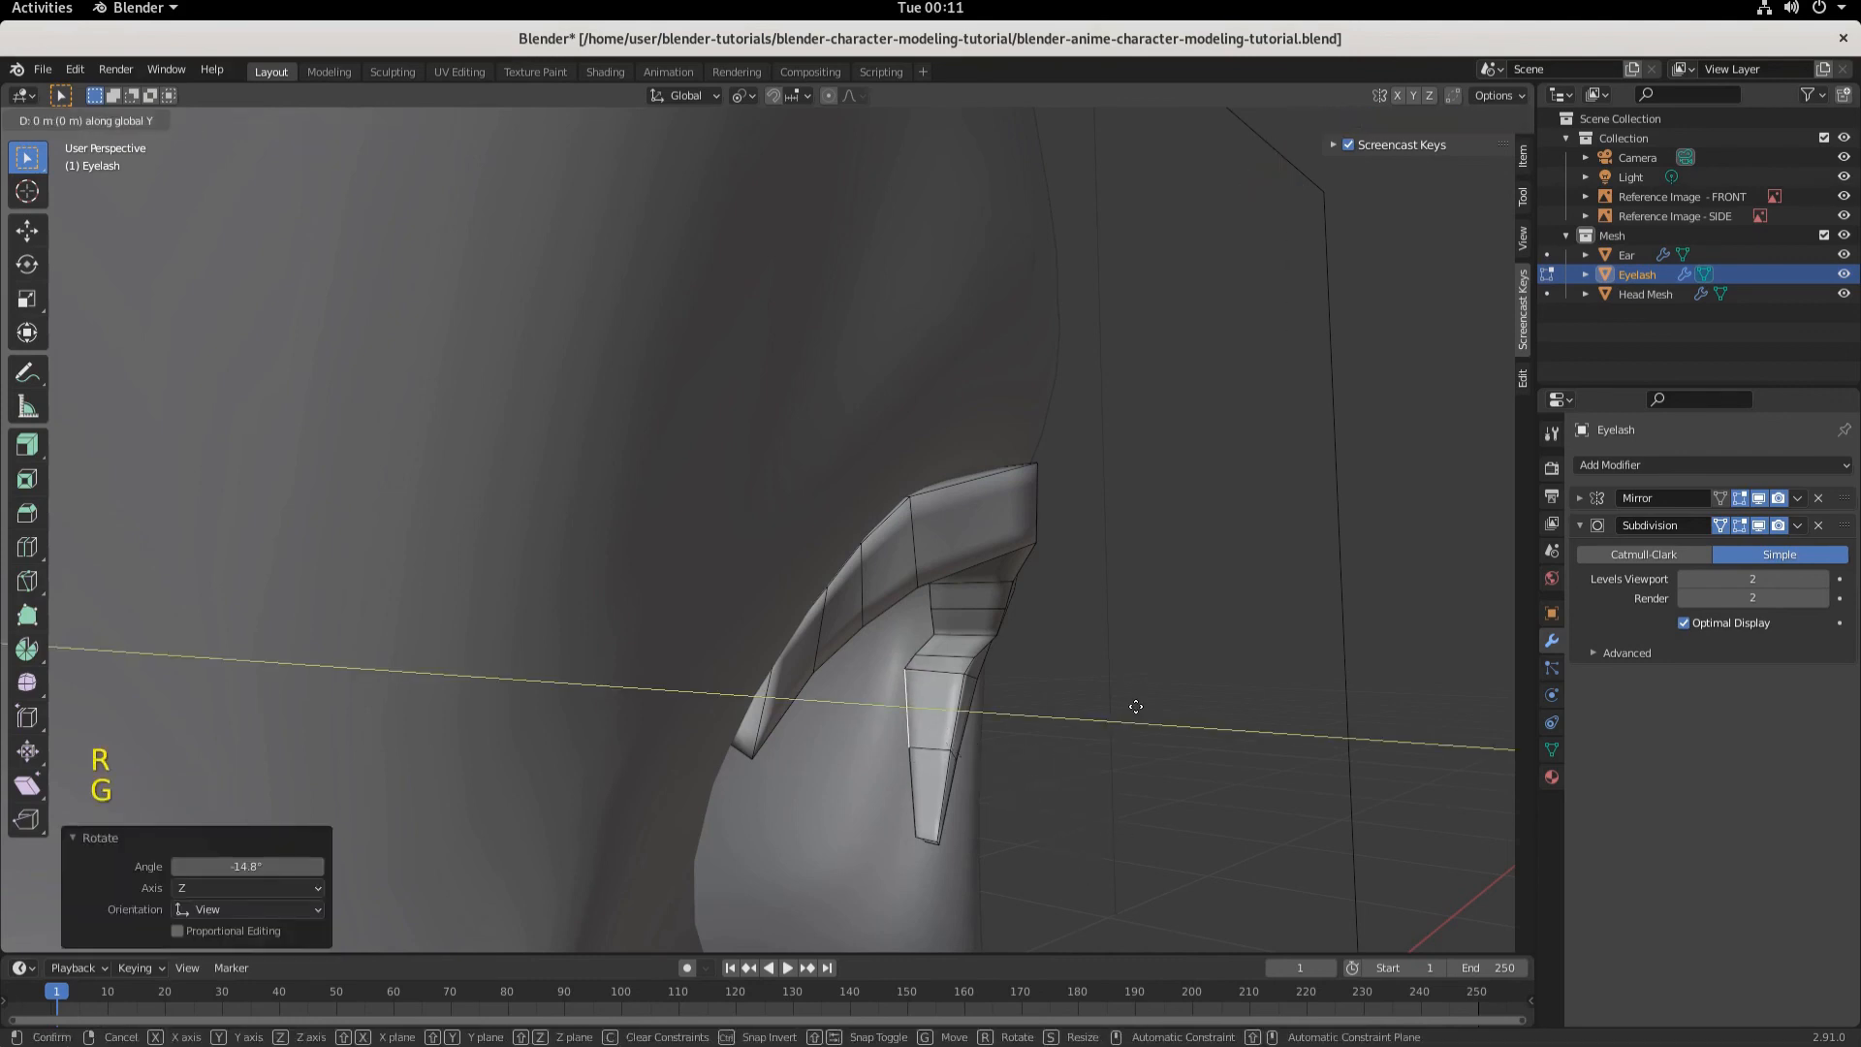
left_click(1143, 725)
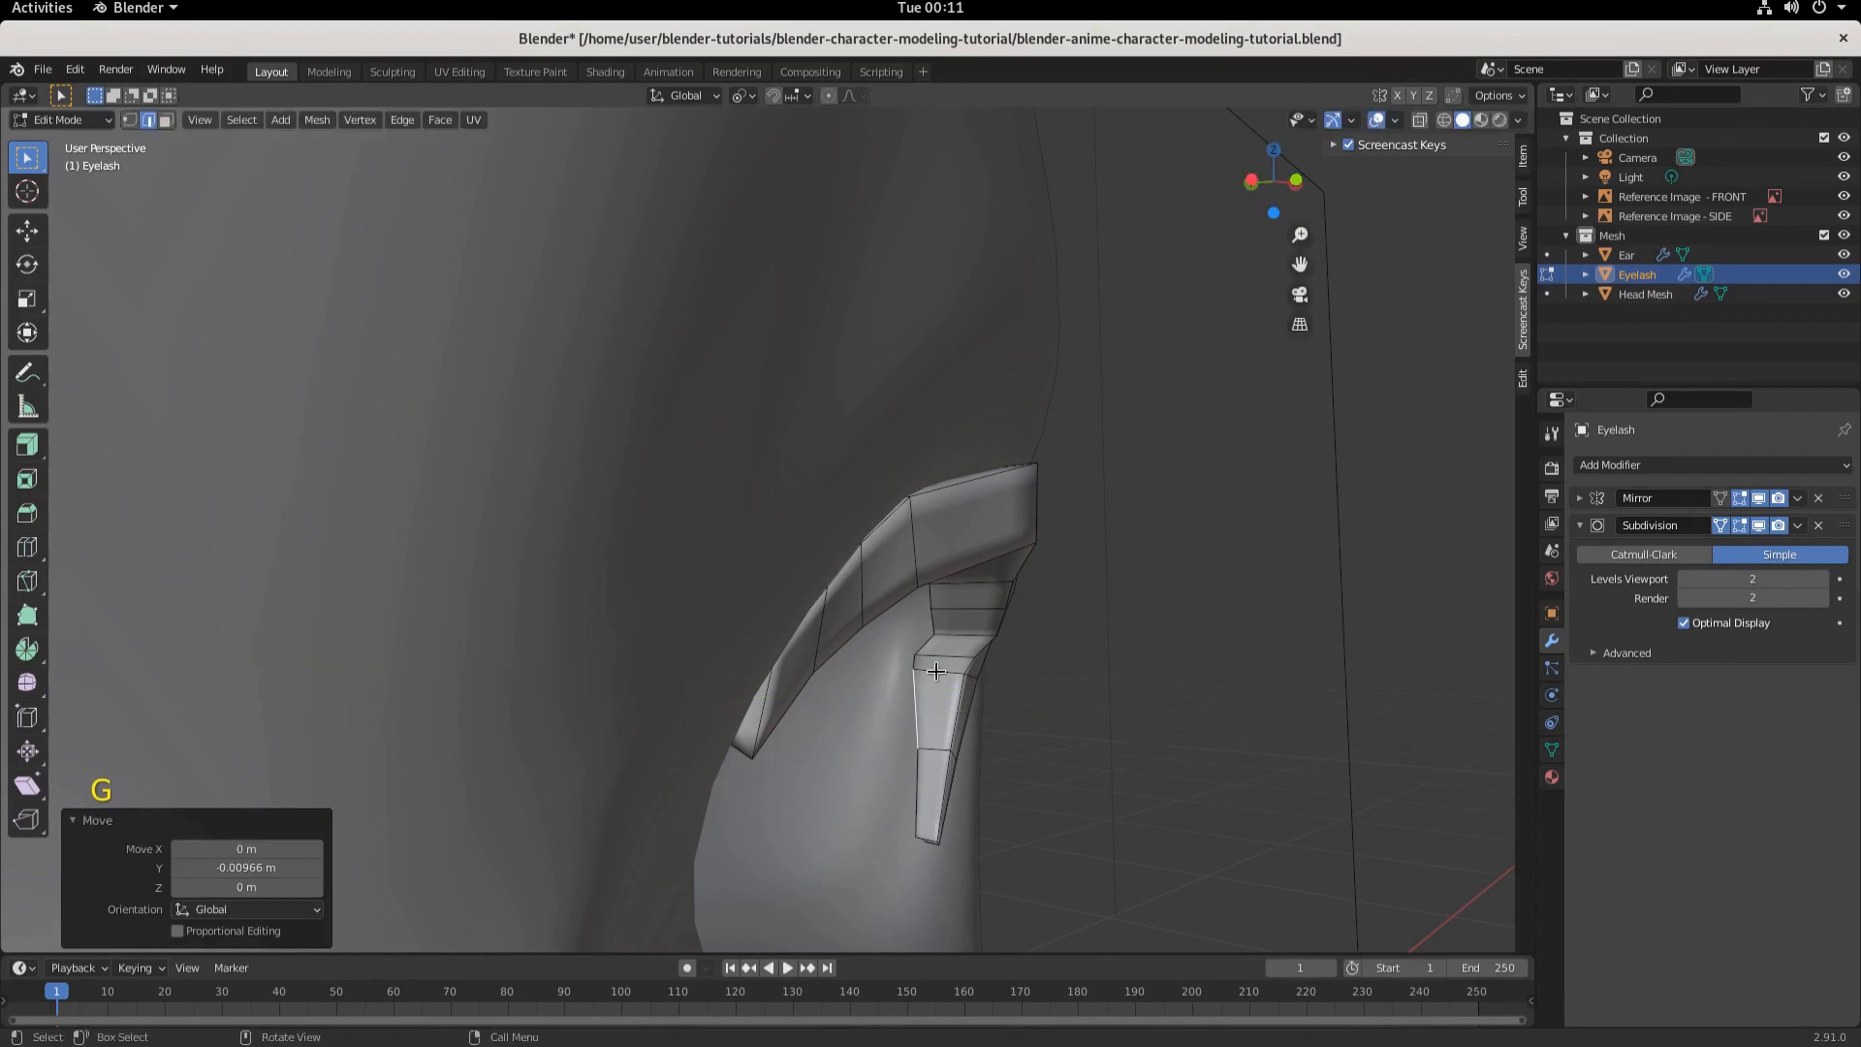
- Select the top edges of the lower lash section, scale them to 0.827 and move them -0.000851 m along Y
left_click(915, 661)
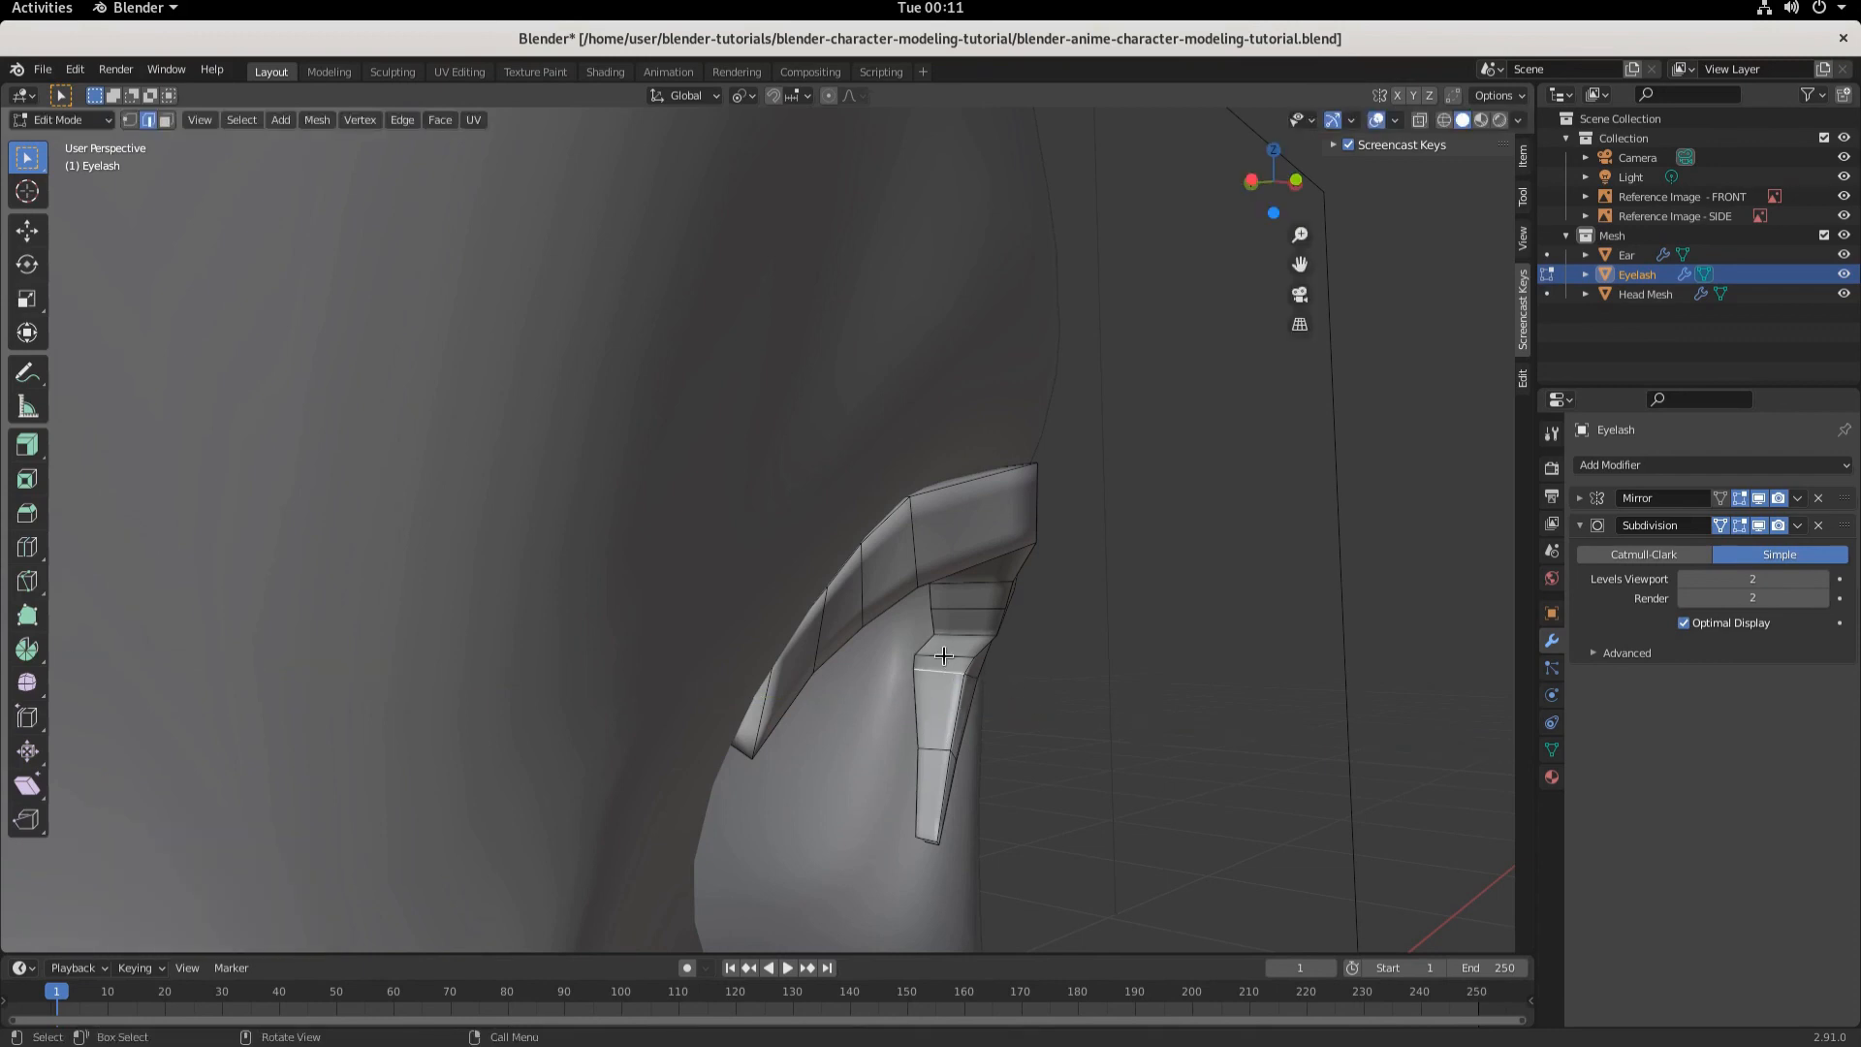
left_click(930, 752, "shift")
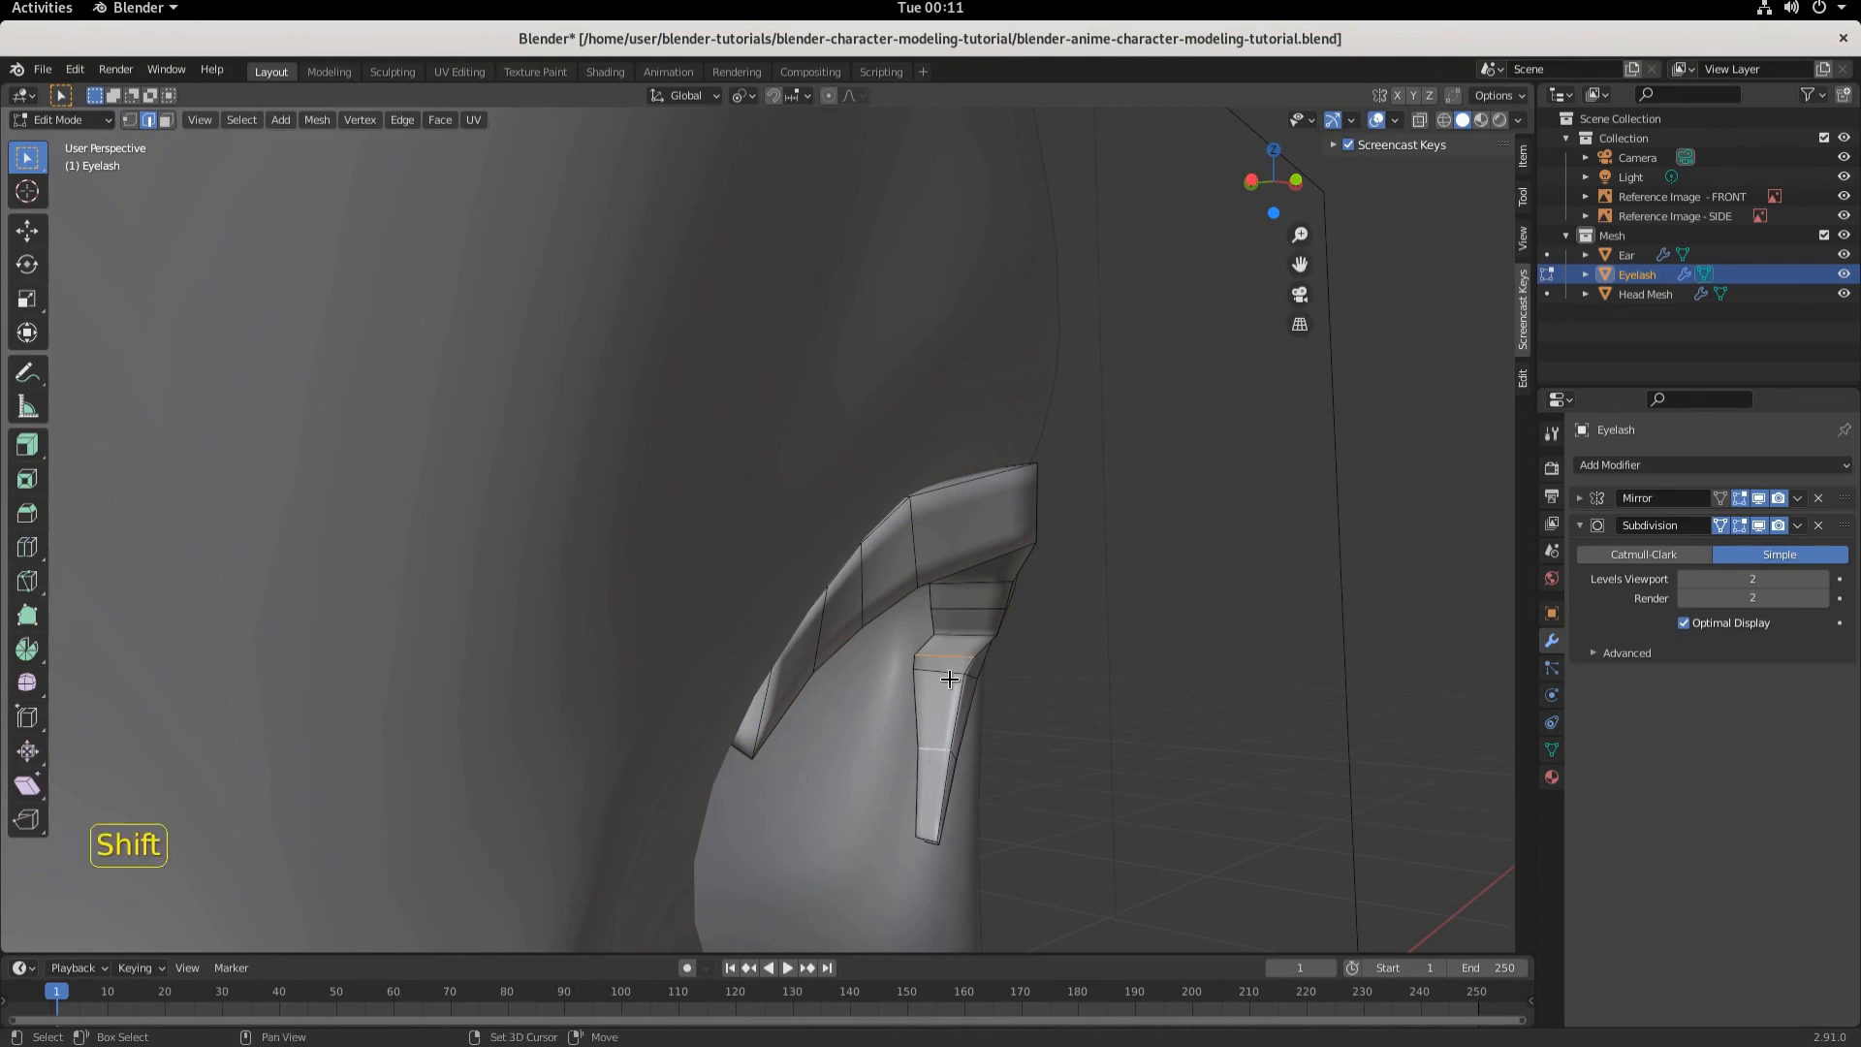
left_click(951, 674, "shift")
key("s")
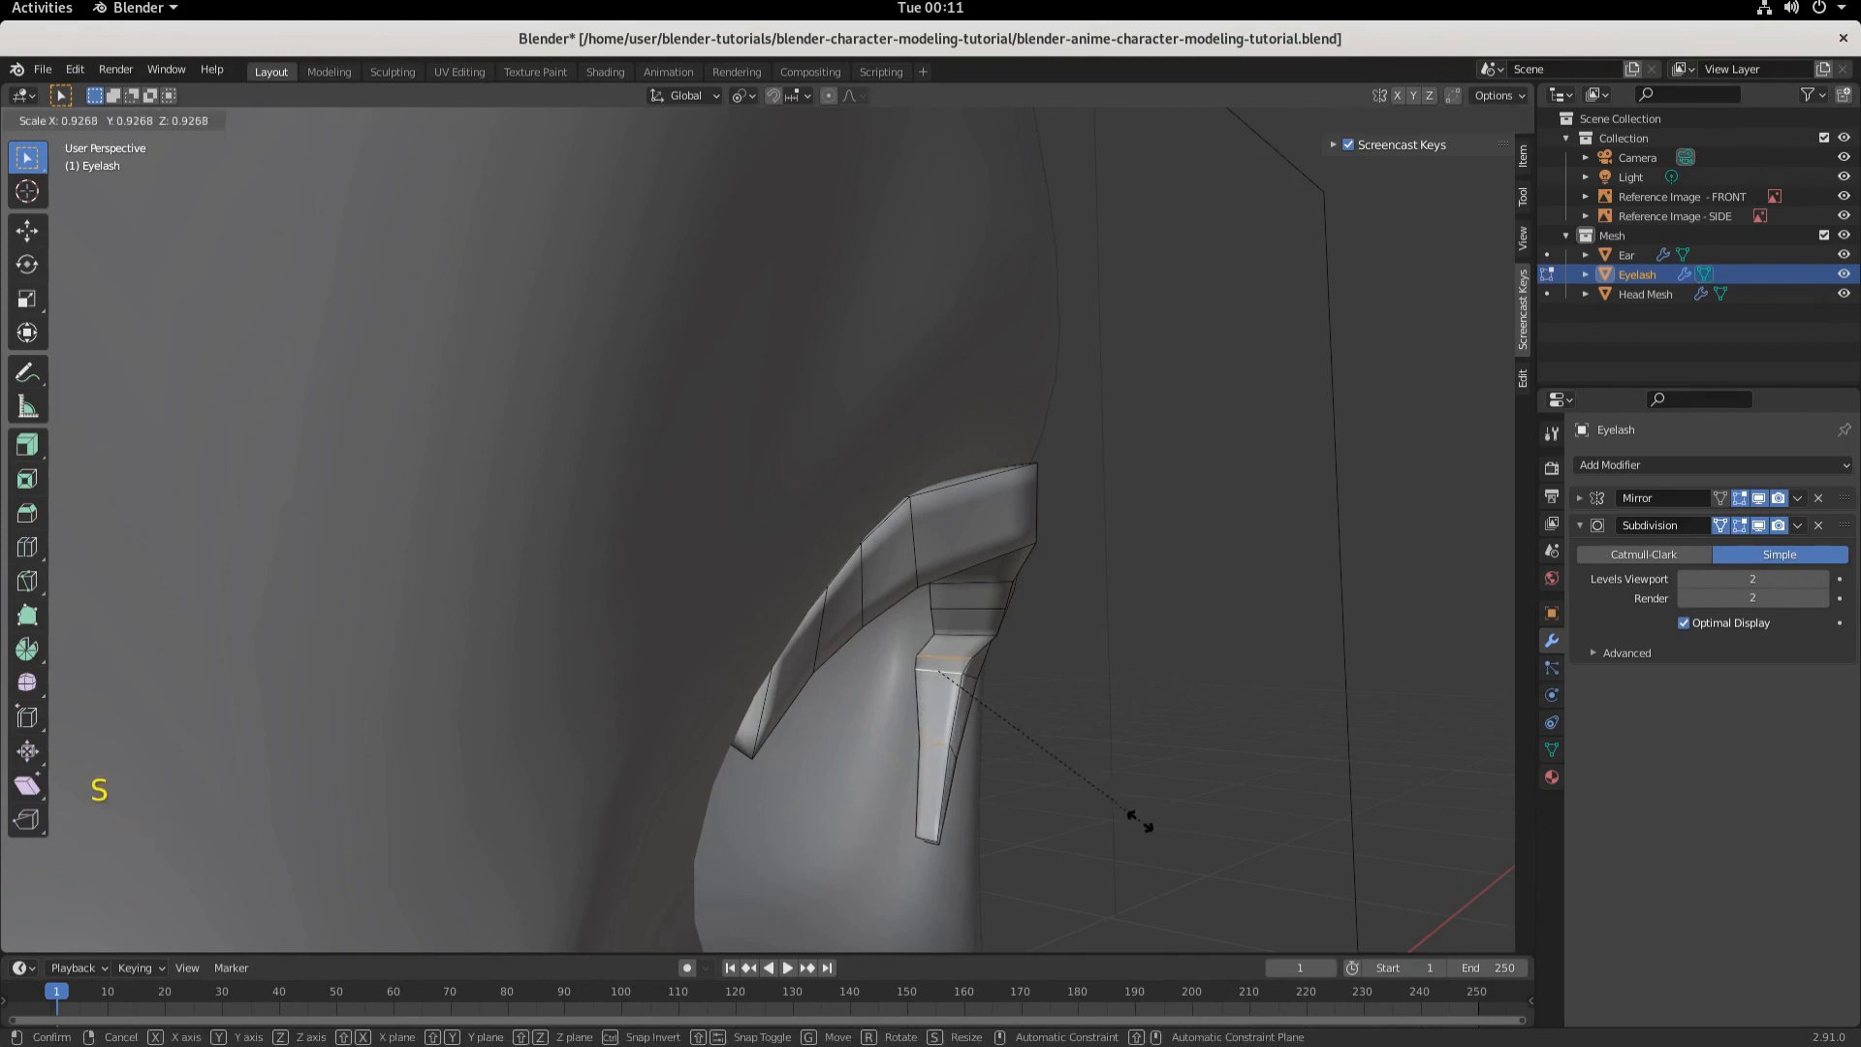
left_click(1111, 814)
mouse_move(1110, 814)
middle_mouse_down()
mouse_move(1026, 930)
mouse_move(818, 735)
mouse_move(1118, 785)
middle_mouse_up()
key("g")
key("y")
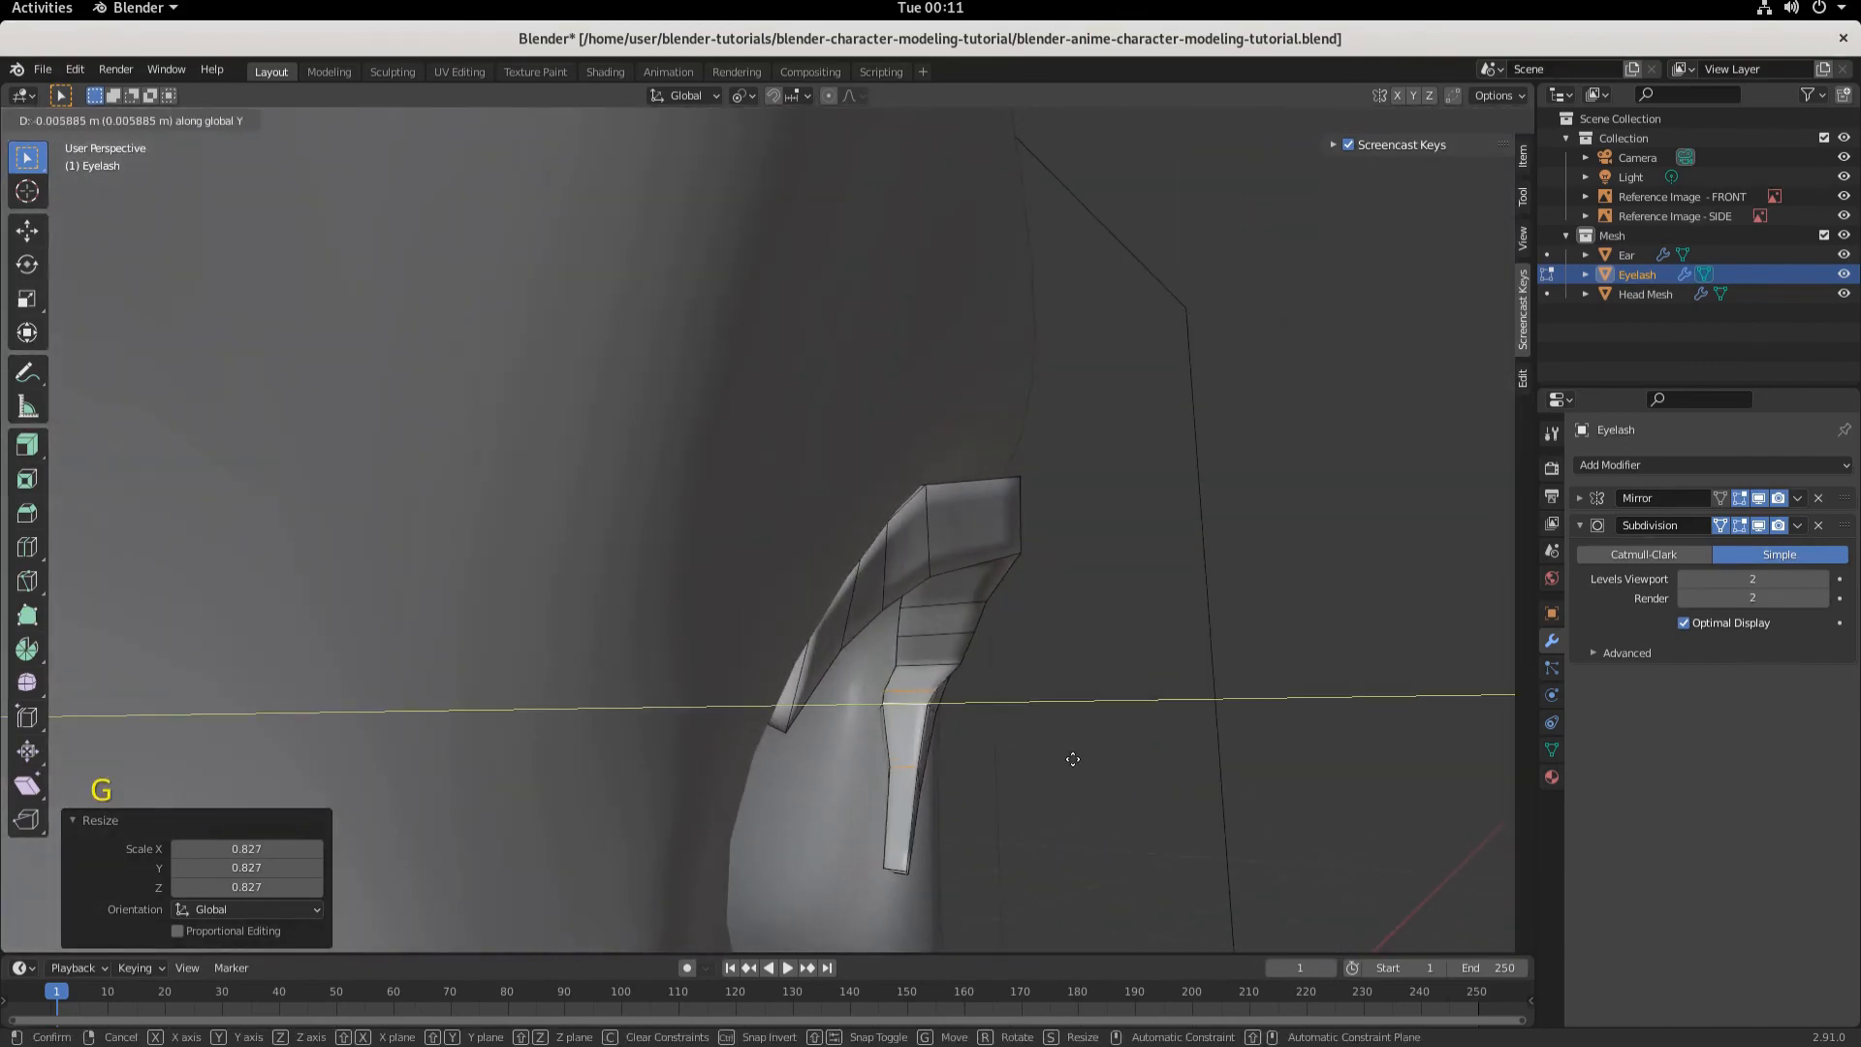
left_click(1061, 757)
- Save the blend file
middle_click_drag(1060, 752, 1012, 805)
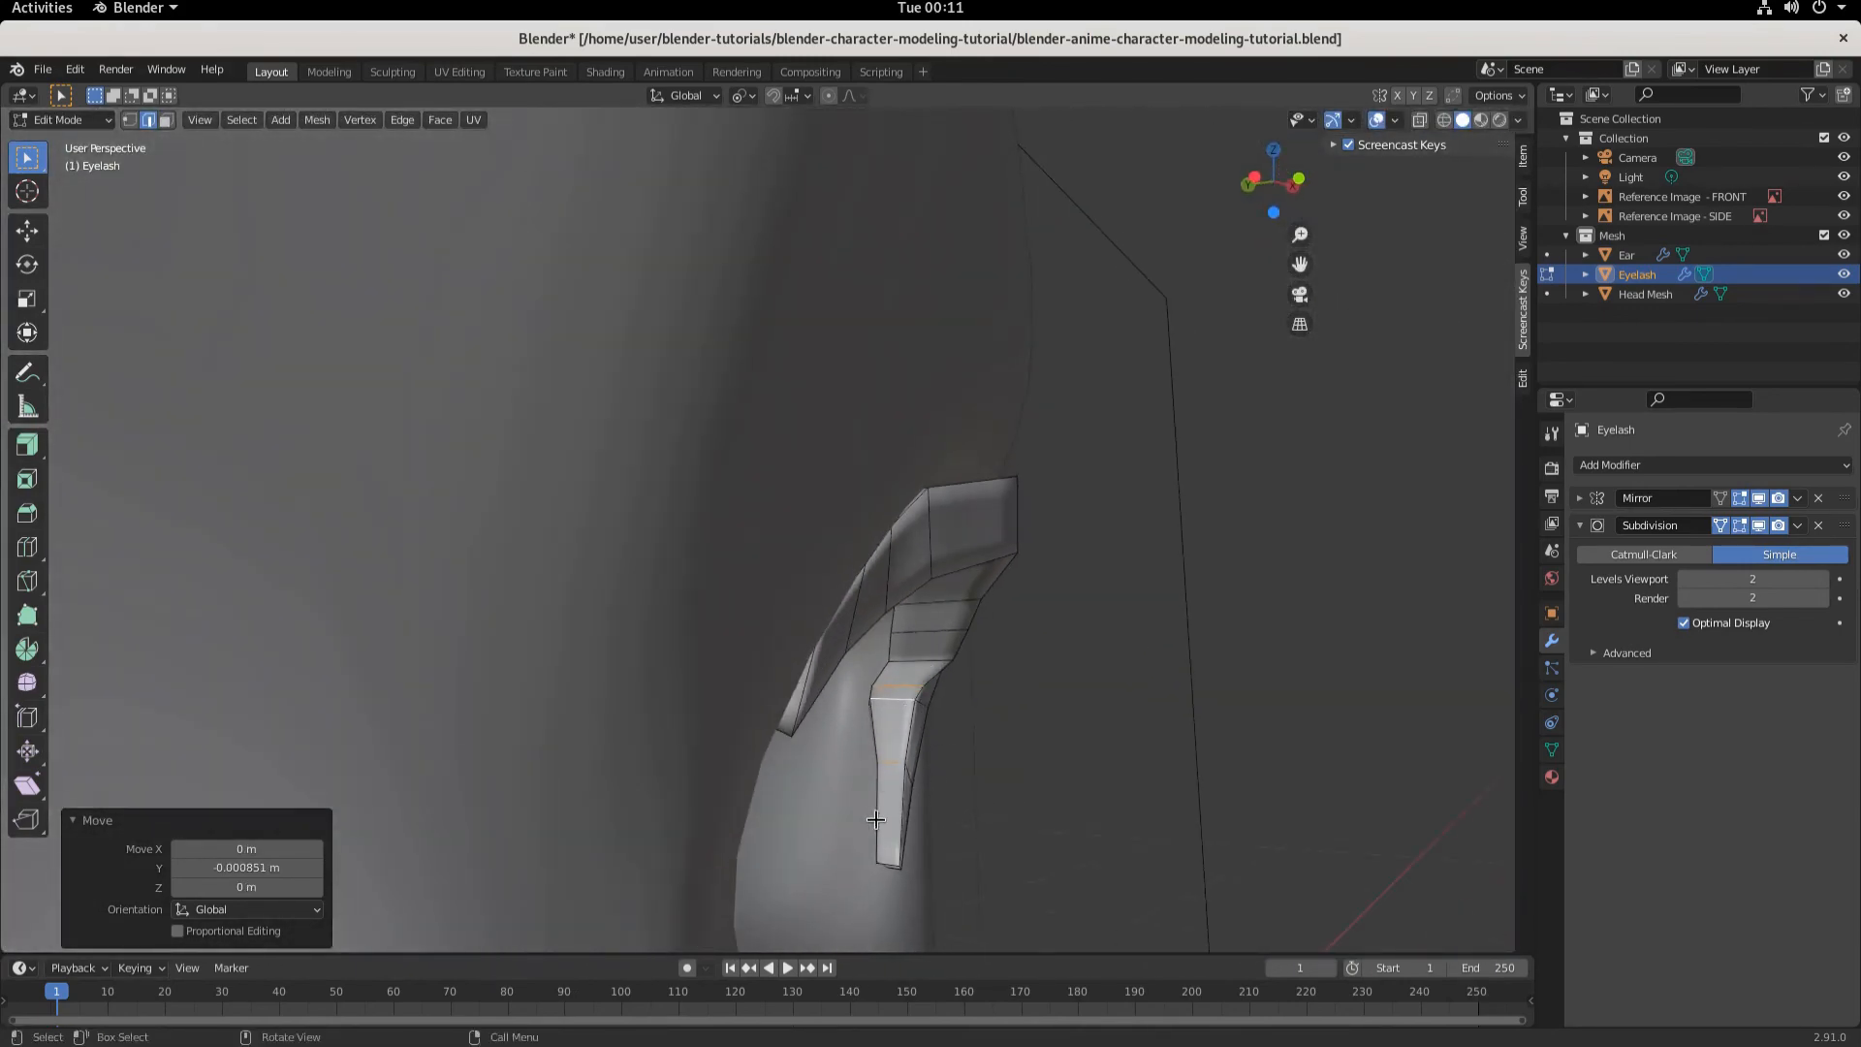
scroll(875, 819, "down", 6)
middle_click_drag(852, 814, 935, 731)
scroll(898, 764, "down", 3)
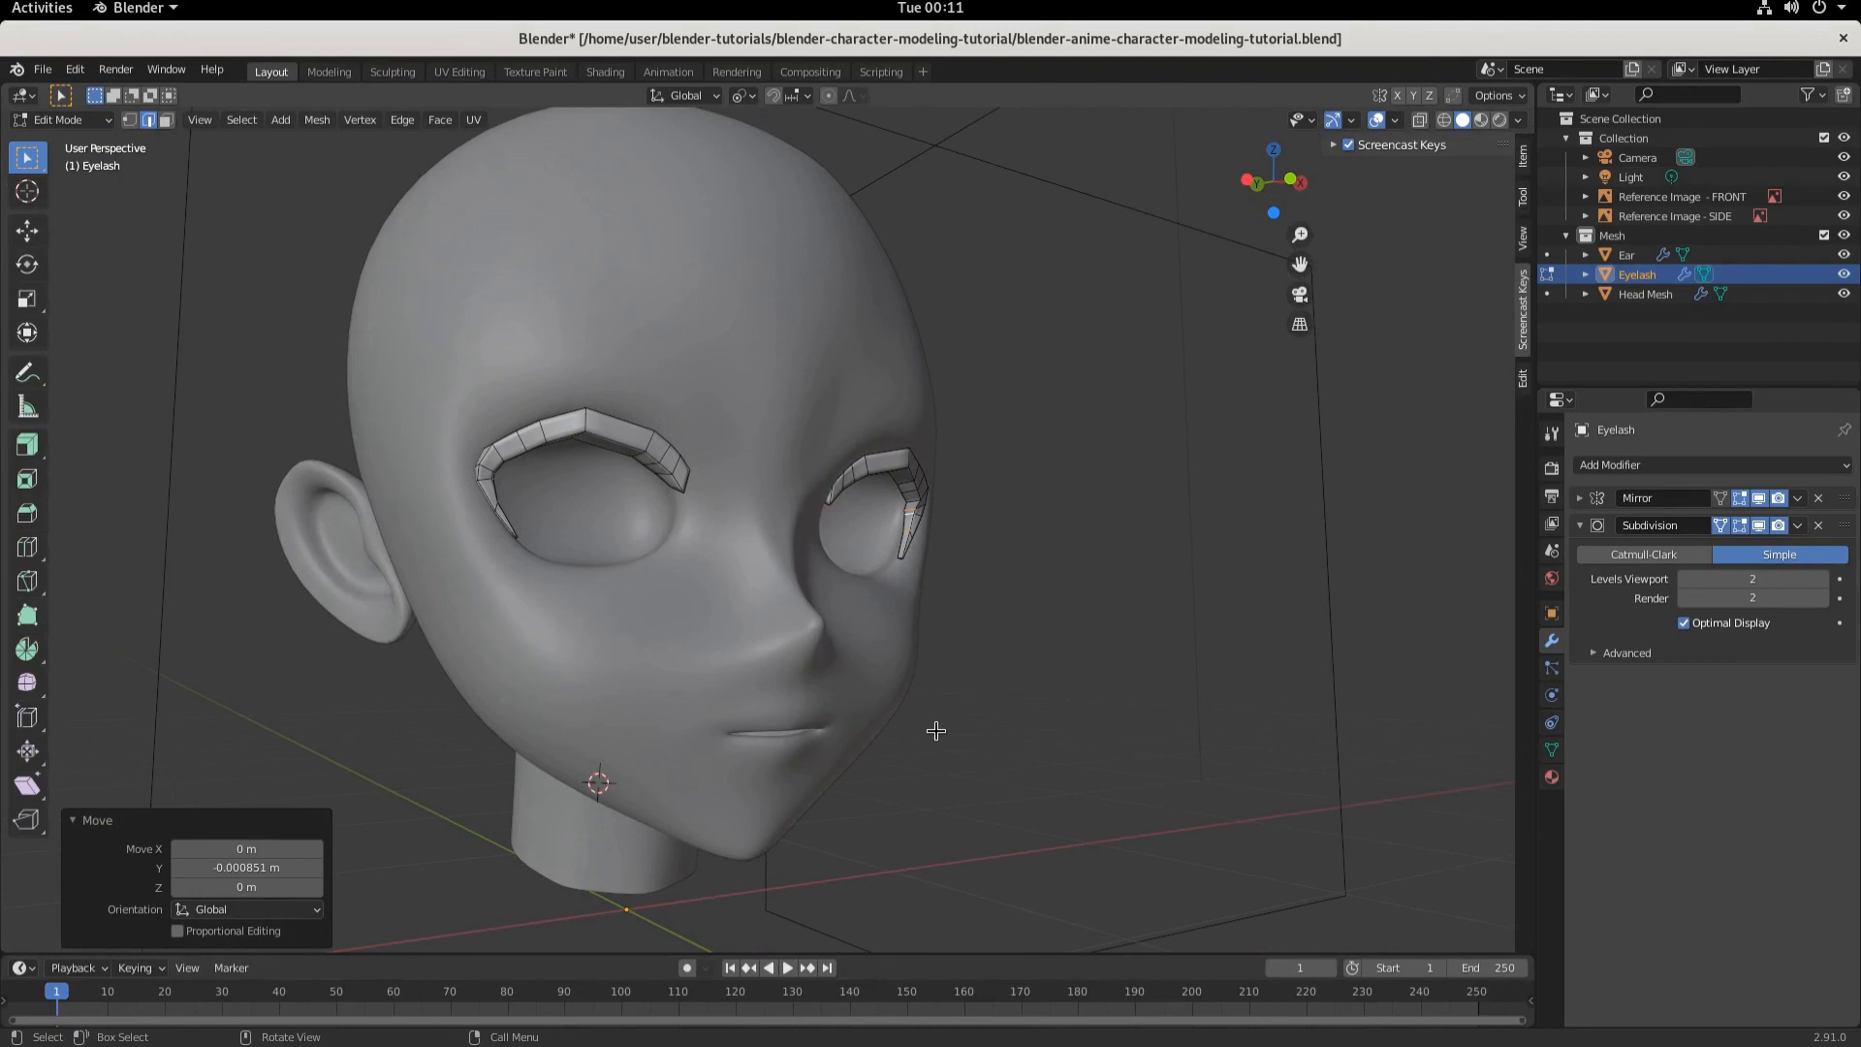
key("ctrl+s")
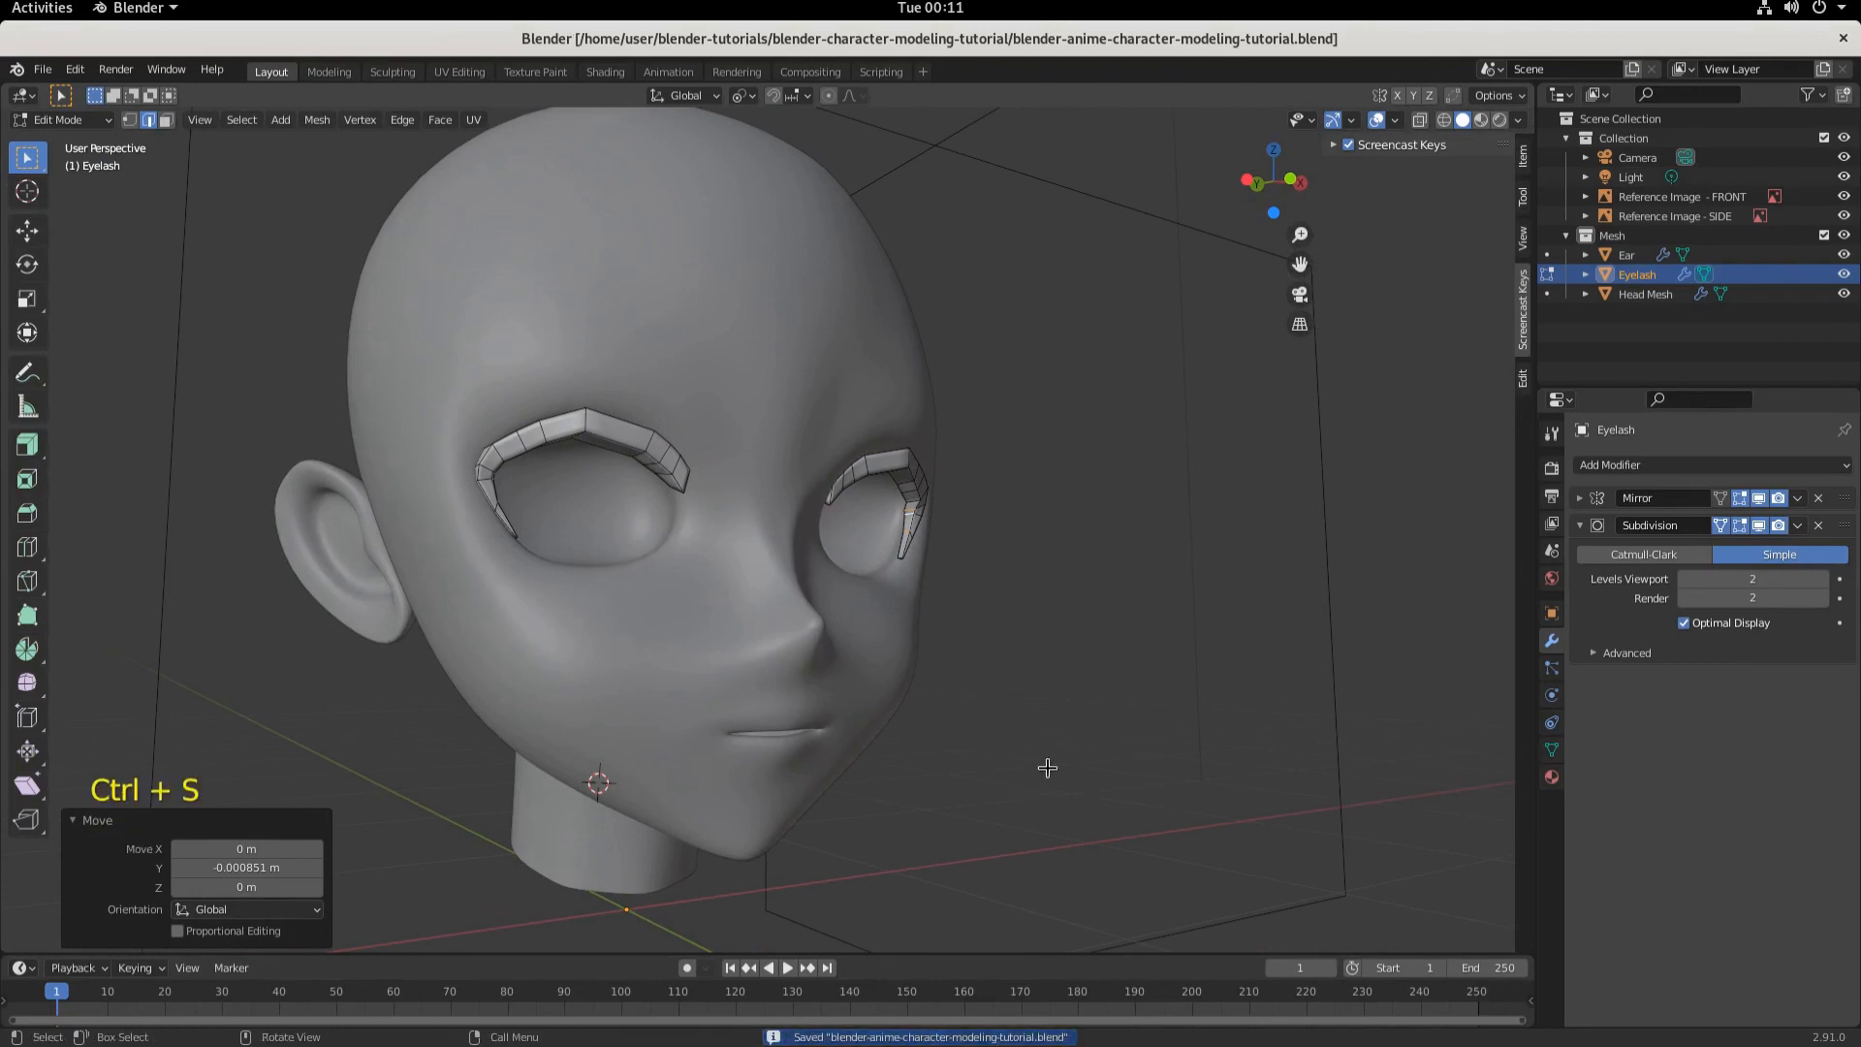